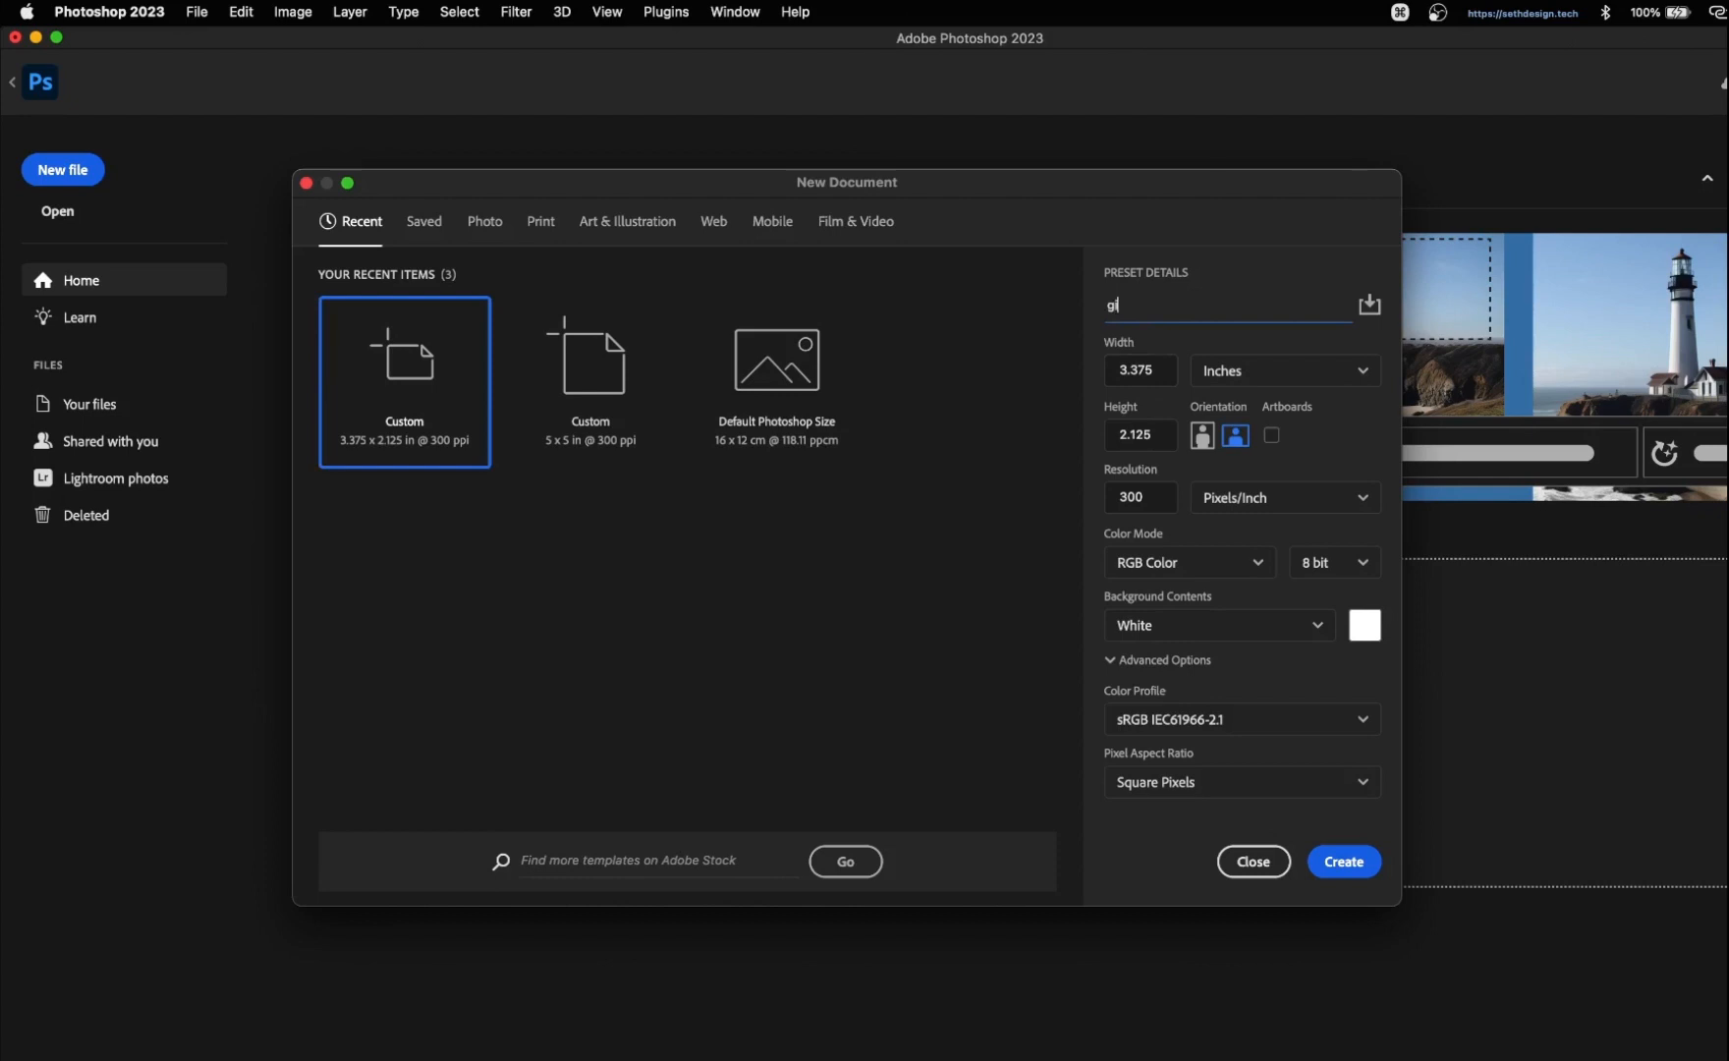
# - Create a new document named "gift card", 3.5 inches wide and about 2.2 inches high
pyautogui.write('d')
pyautogui.press('Tab')
pyautogui.write('3')
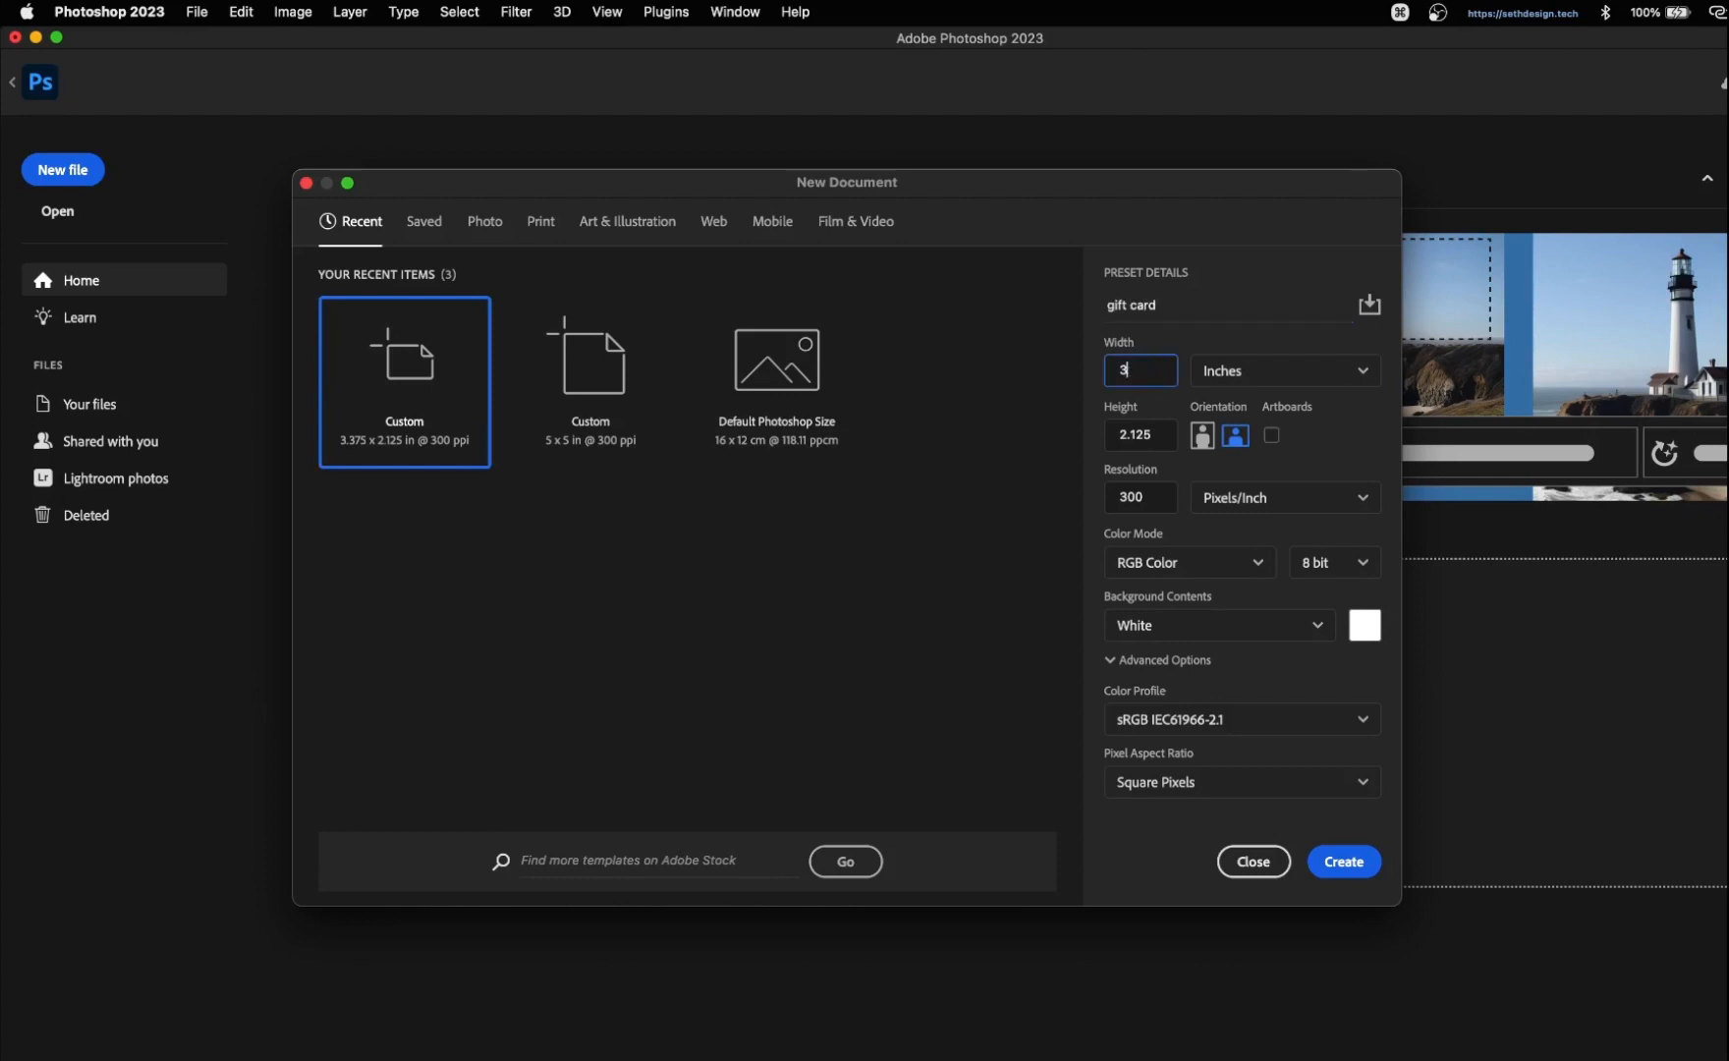
pyautogui.press('Tab')
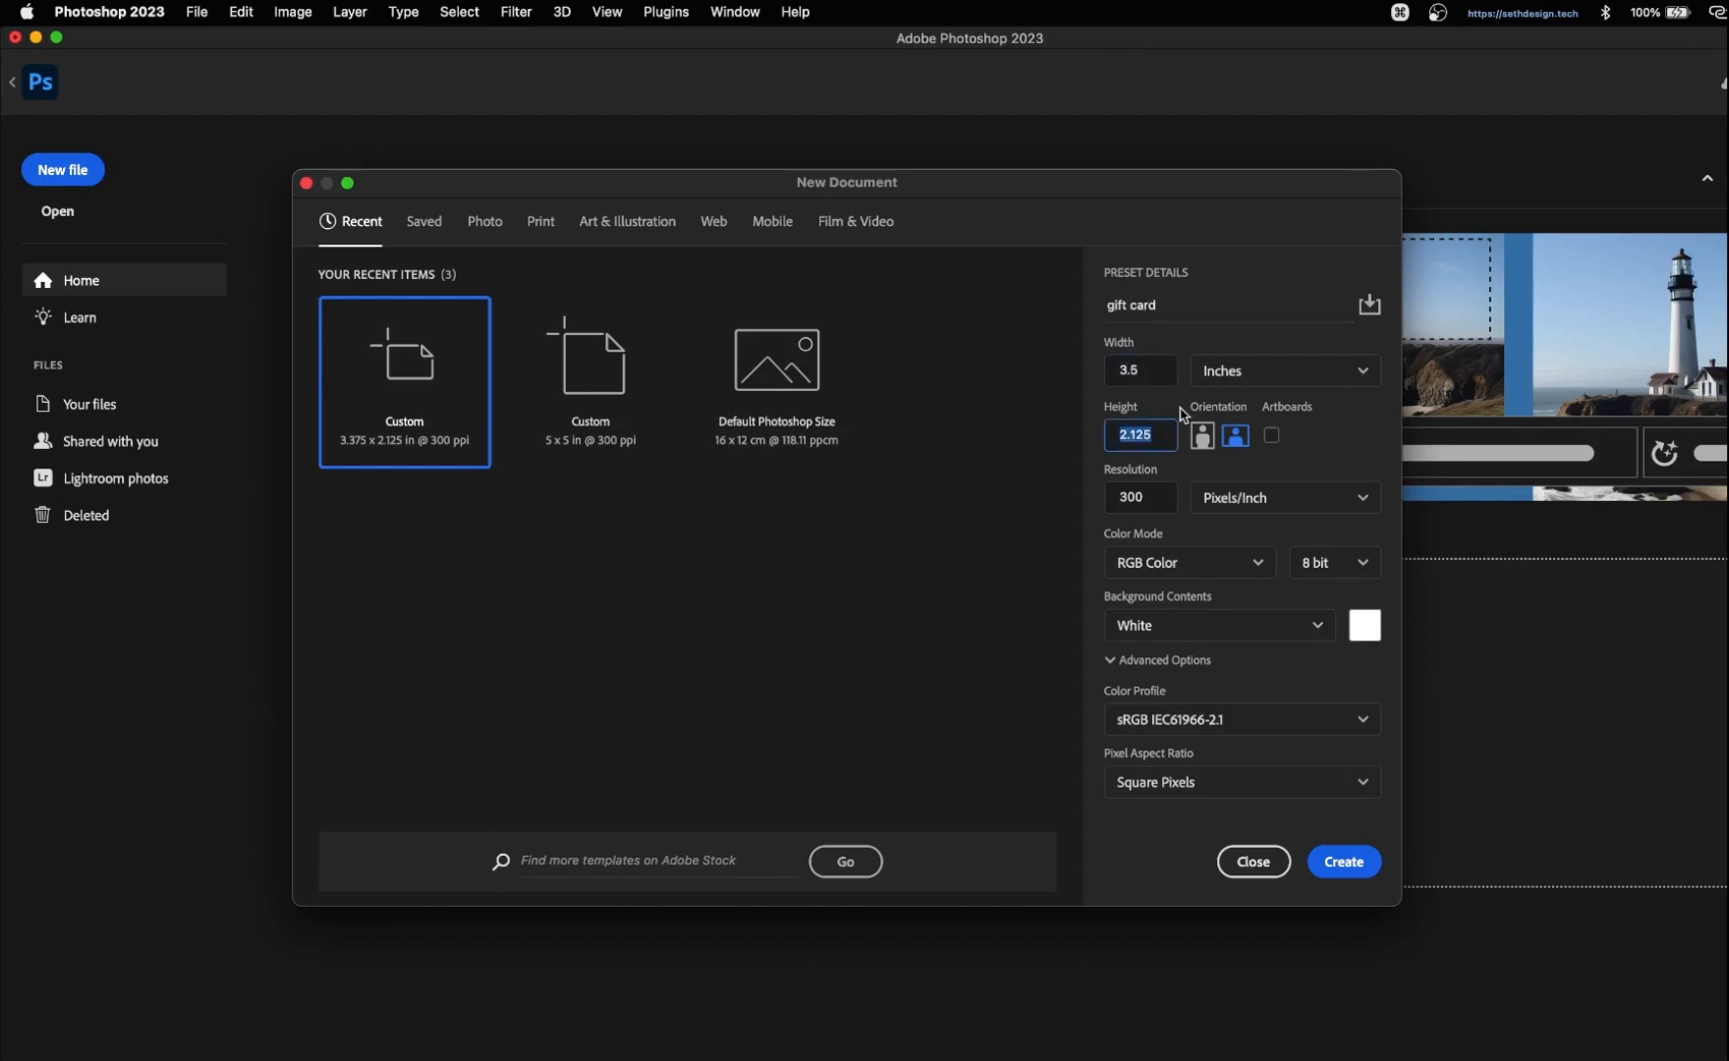
pyautogui.write('2')
pyautogui.click(1342, 864)
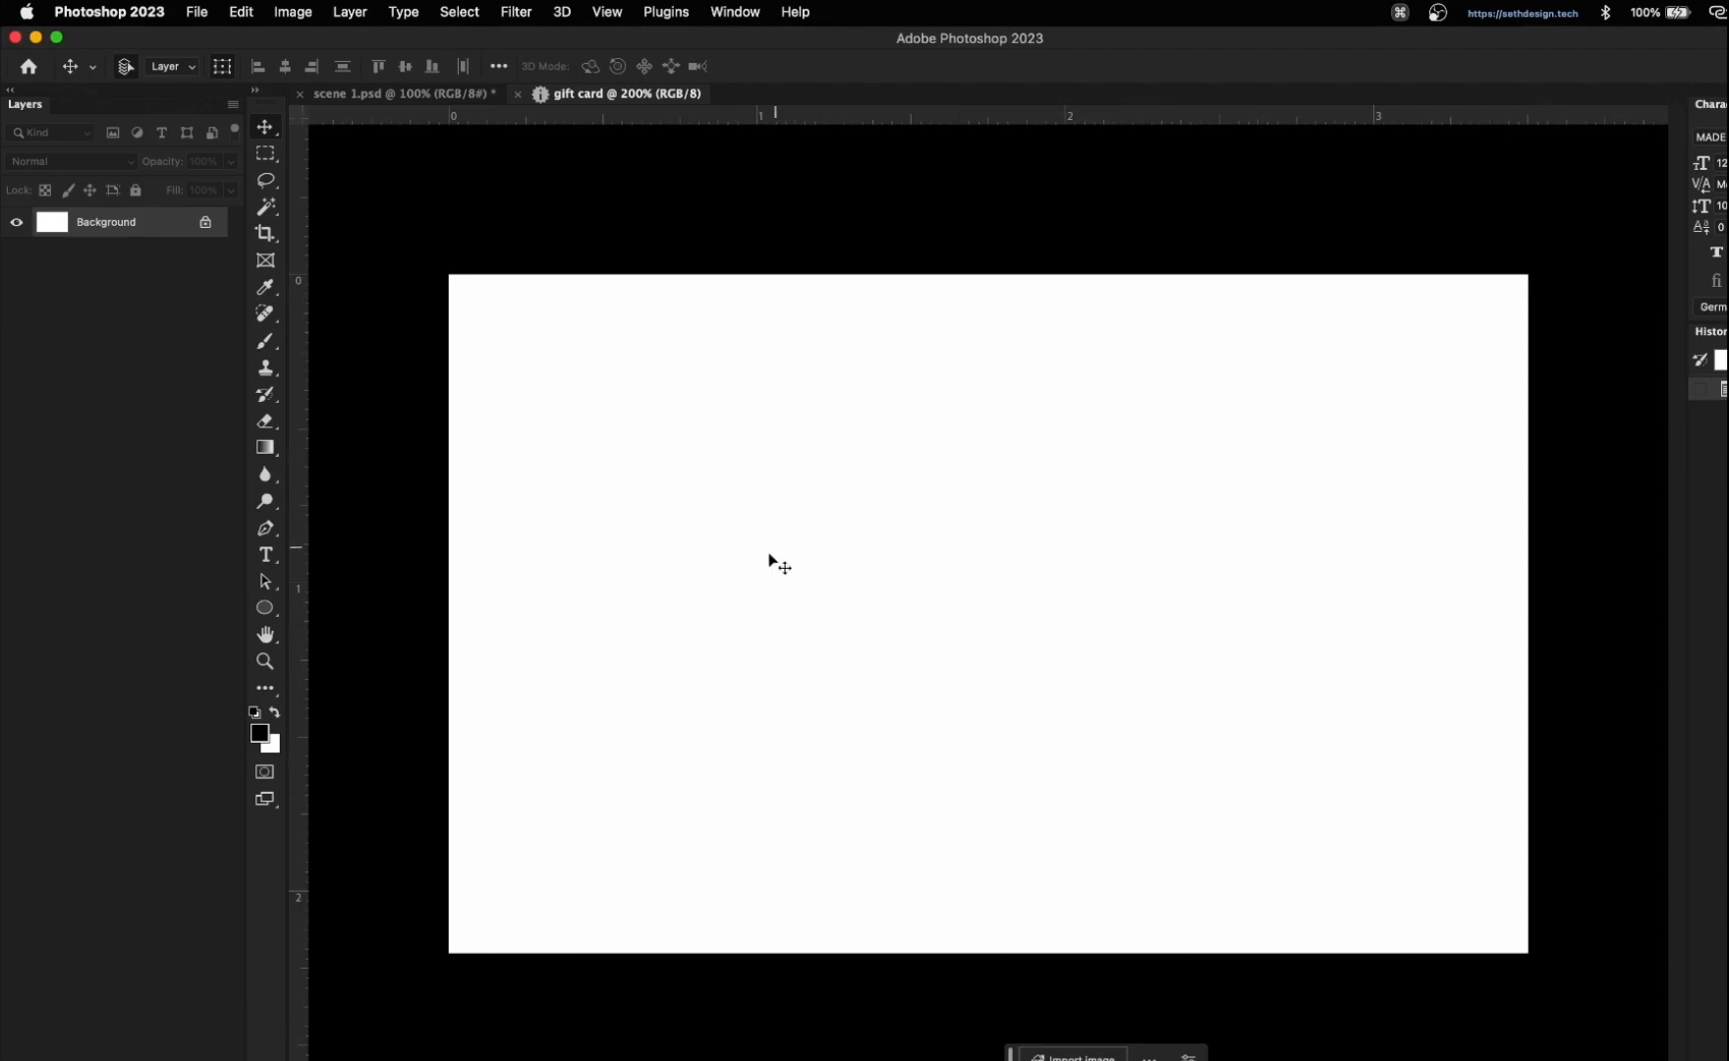
# - Set the background colour to pale blue cfebef and fill the Background layer with it
pyautogui.click(277, 754)
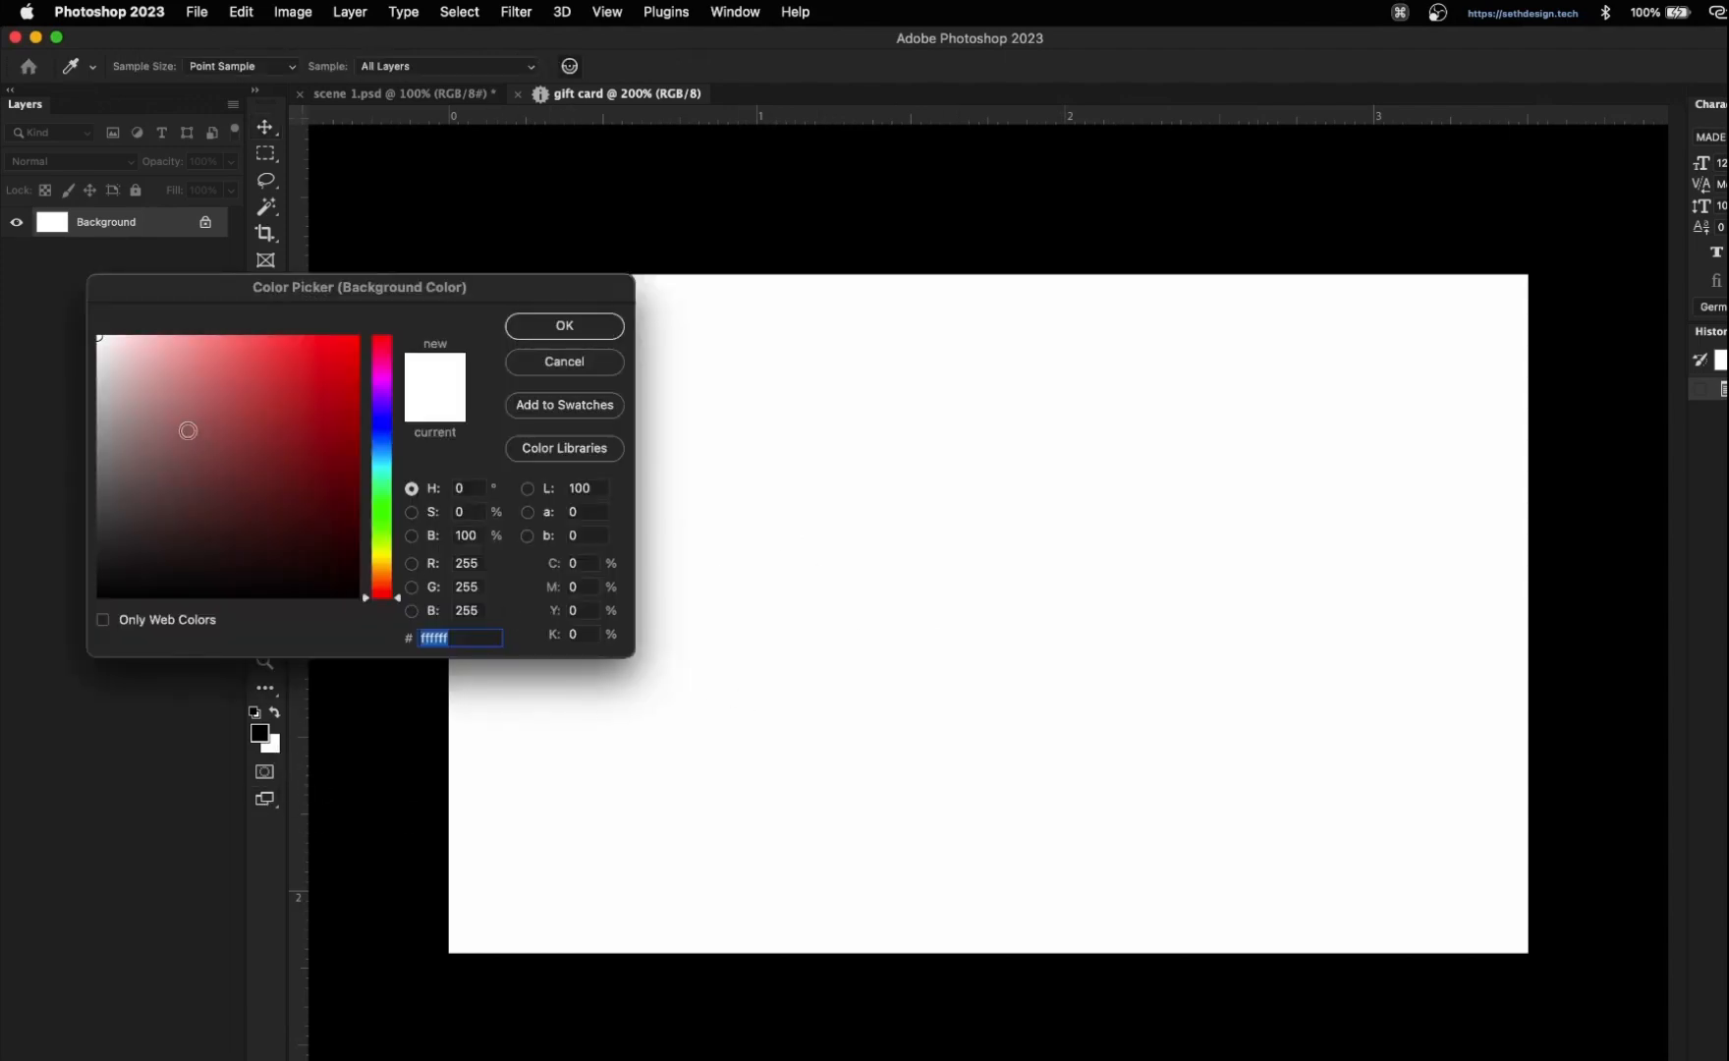
pyautogui.moveTo(185, 430); pyautogui.dragTo(19, 373)
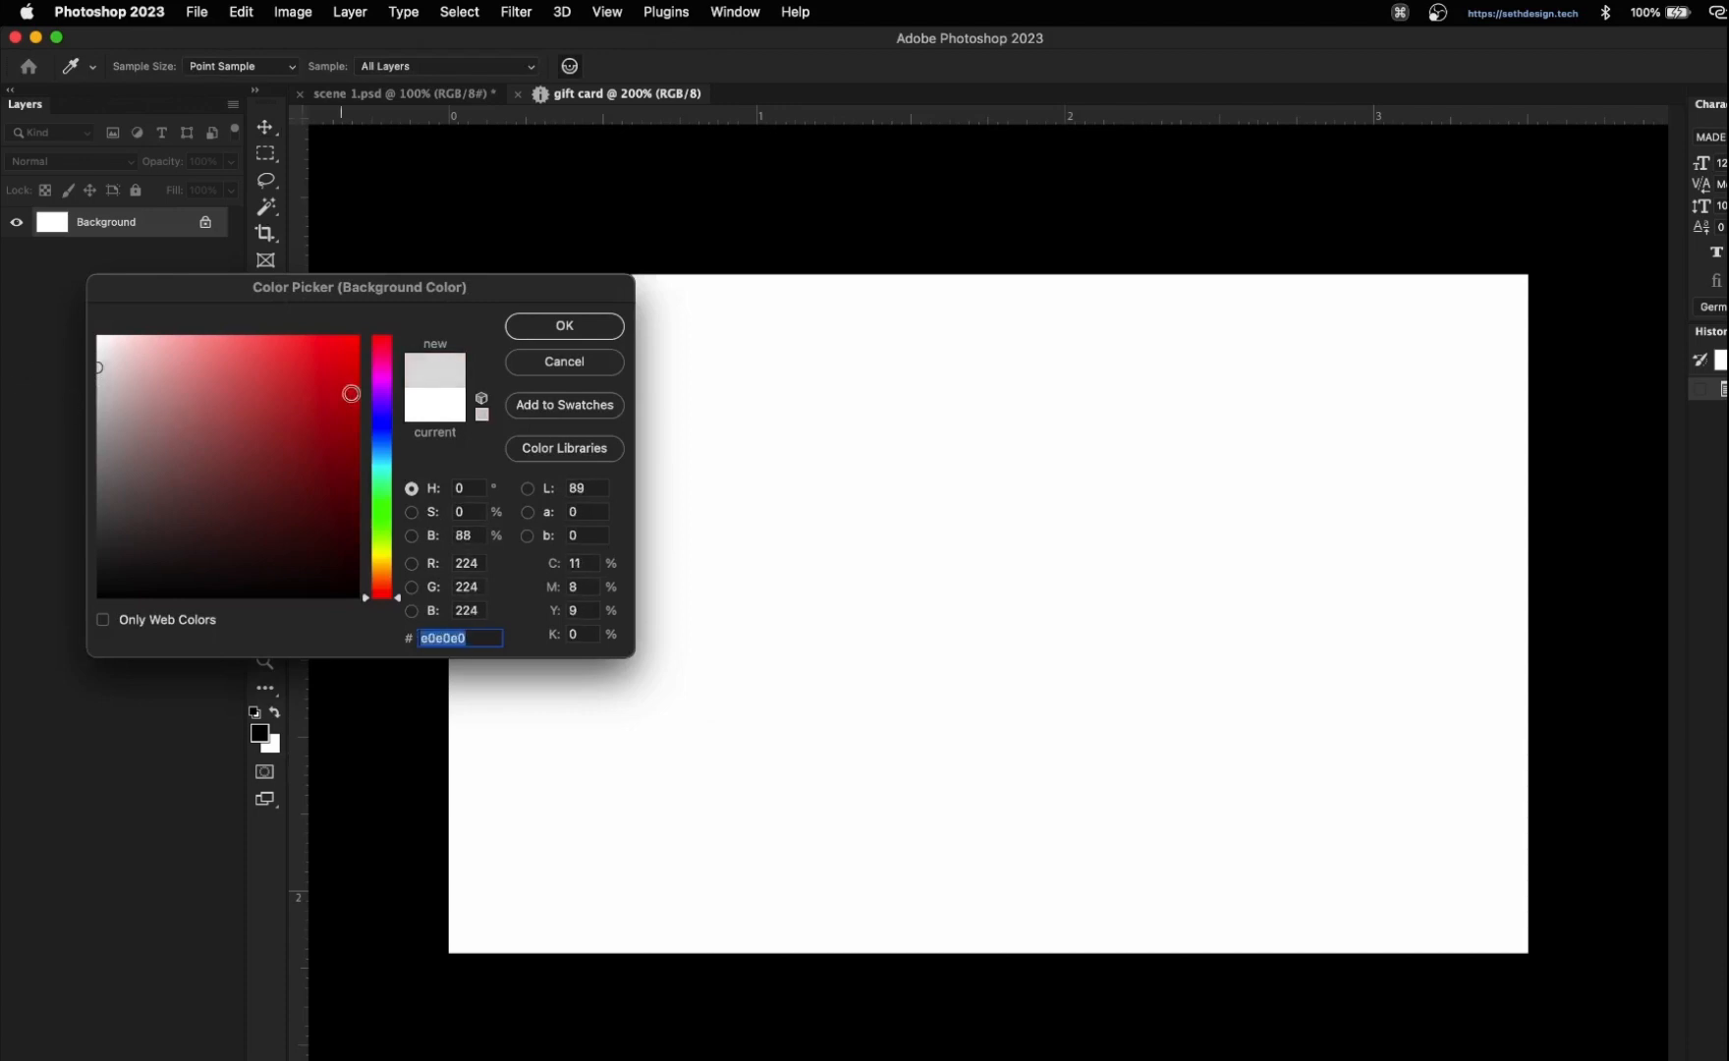
pyautogui.click(392, 460)
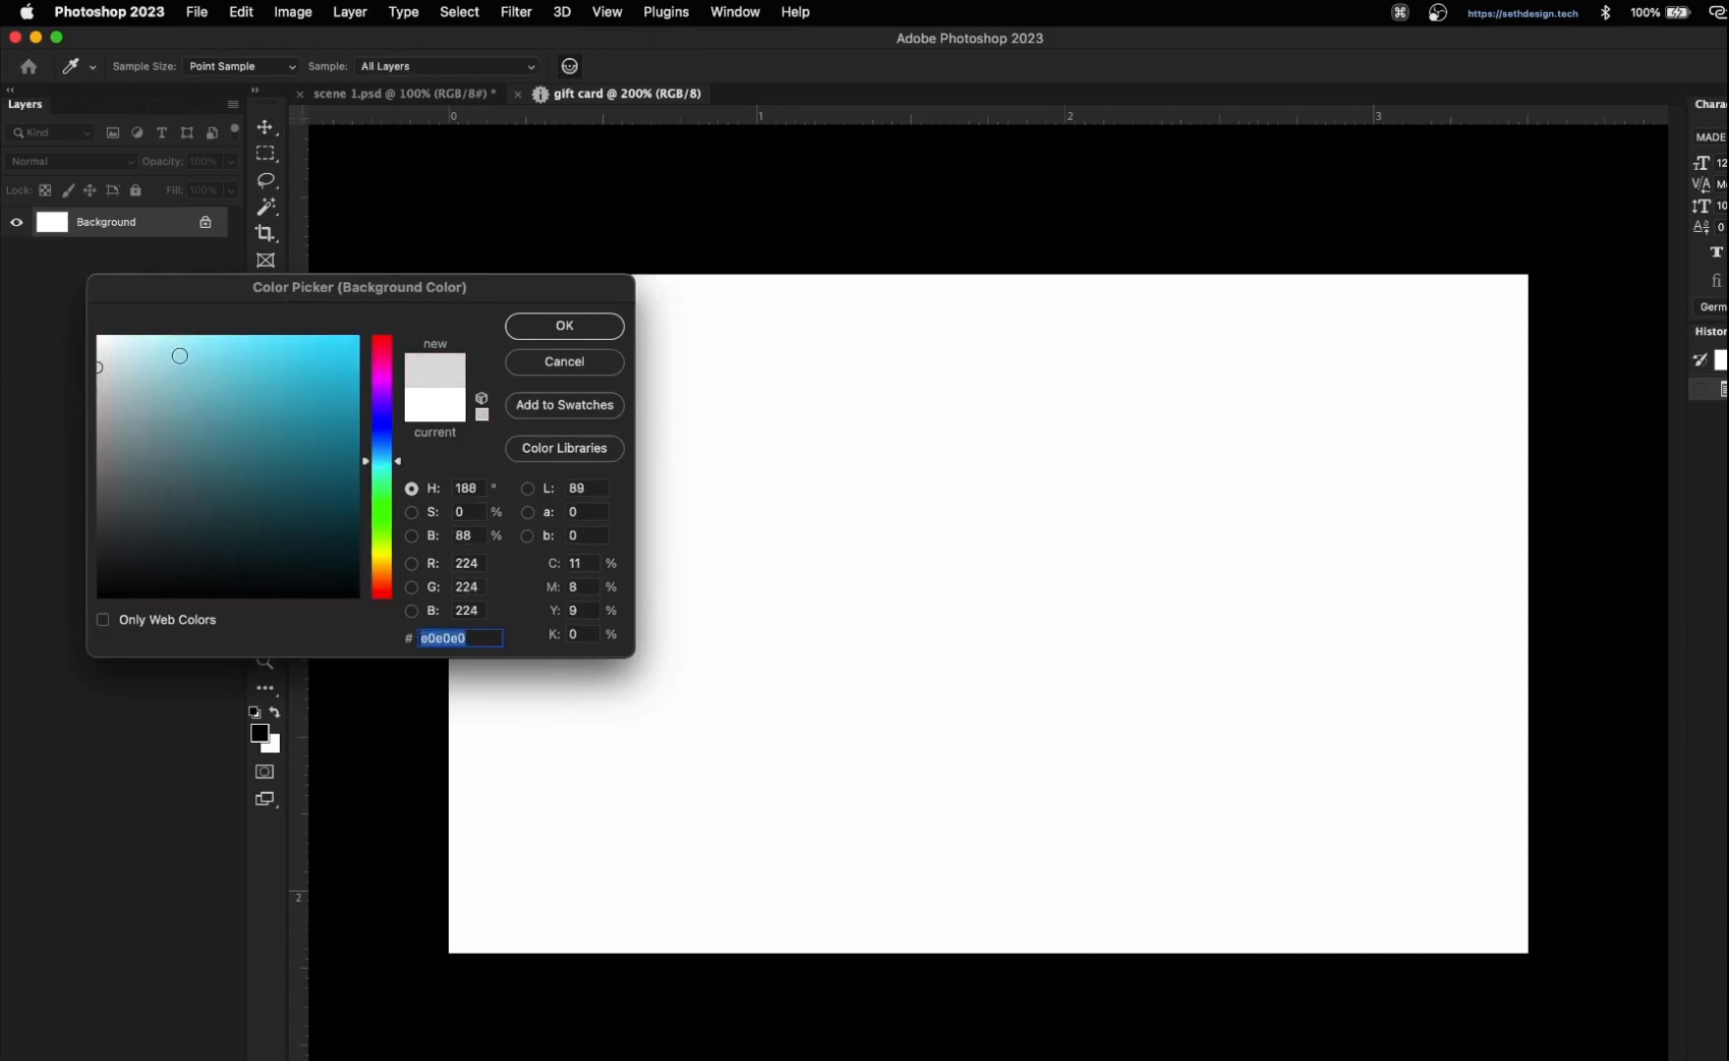
pyautogui.click(132, 350)
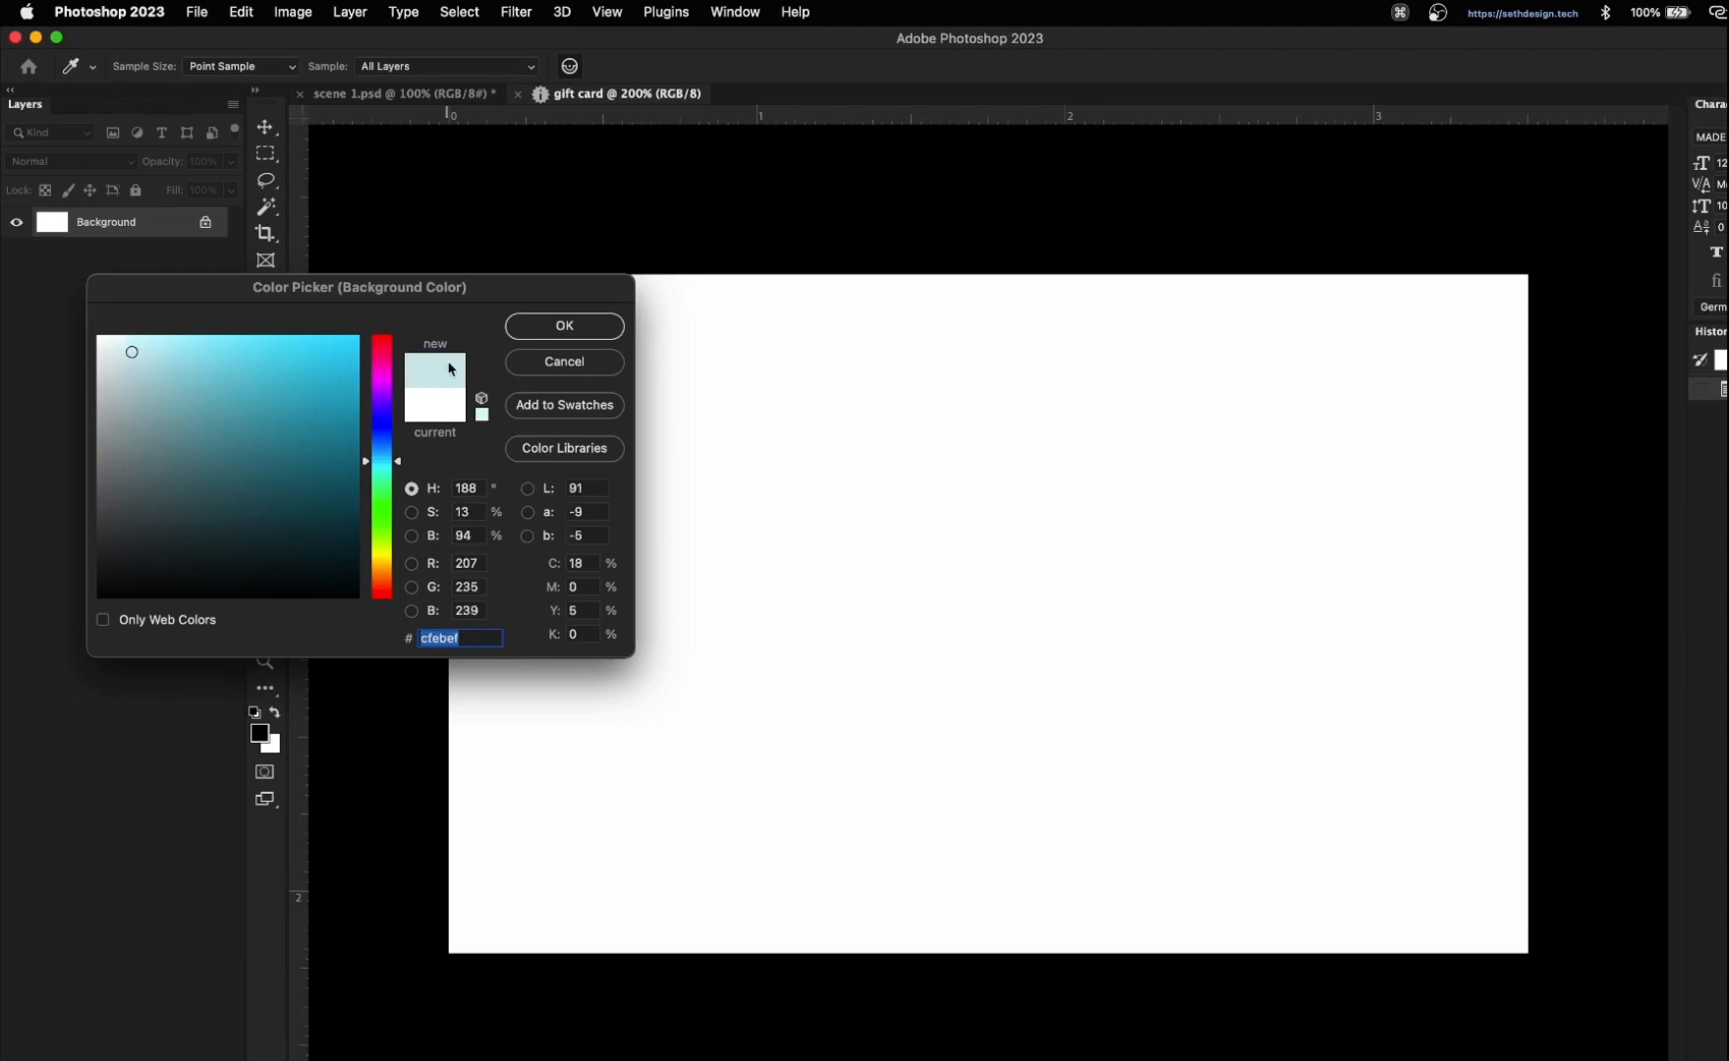
pyautogui.click(521, 337)
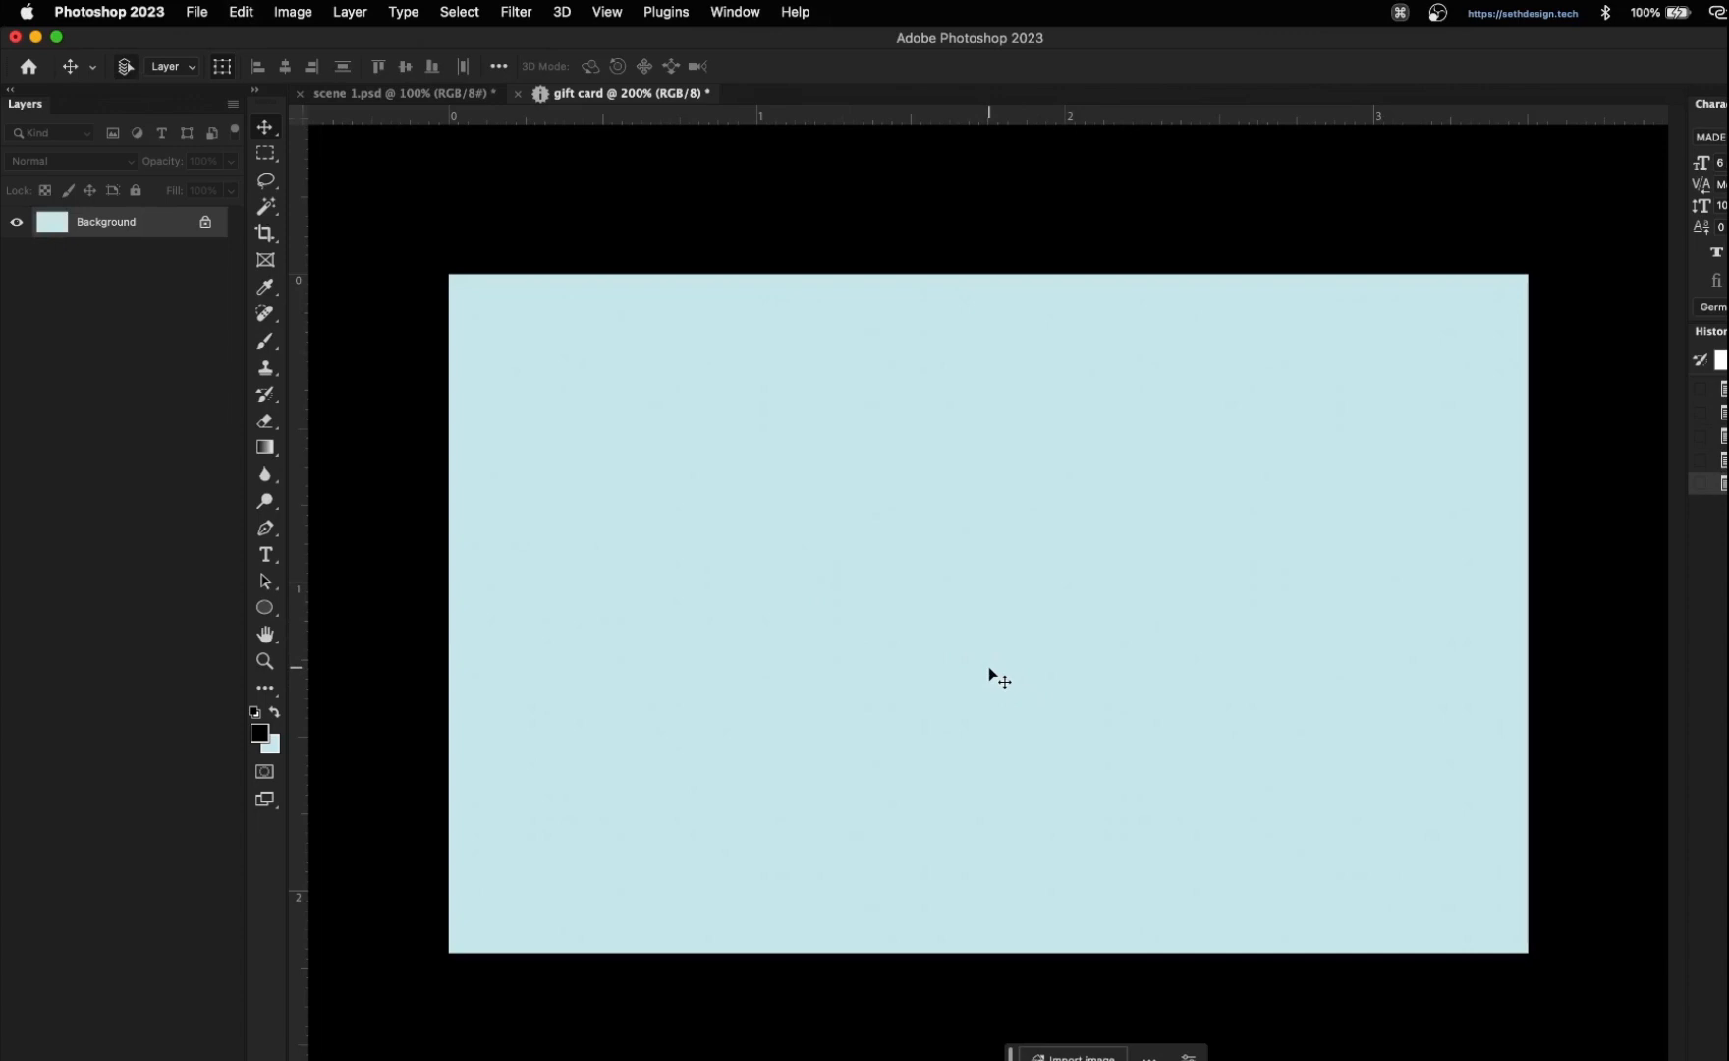
# - Draw a closed Pen path around the upper part of the card, with a gentle S-shaped wave as its lower edge
pyautogui.press('p')
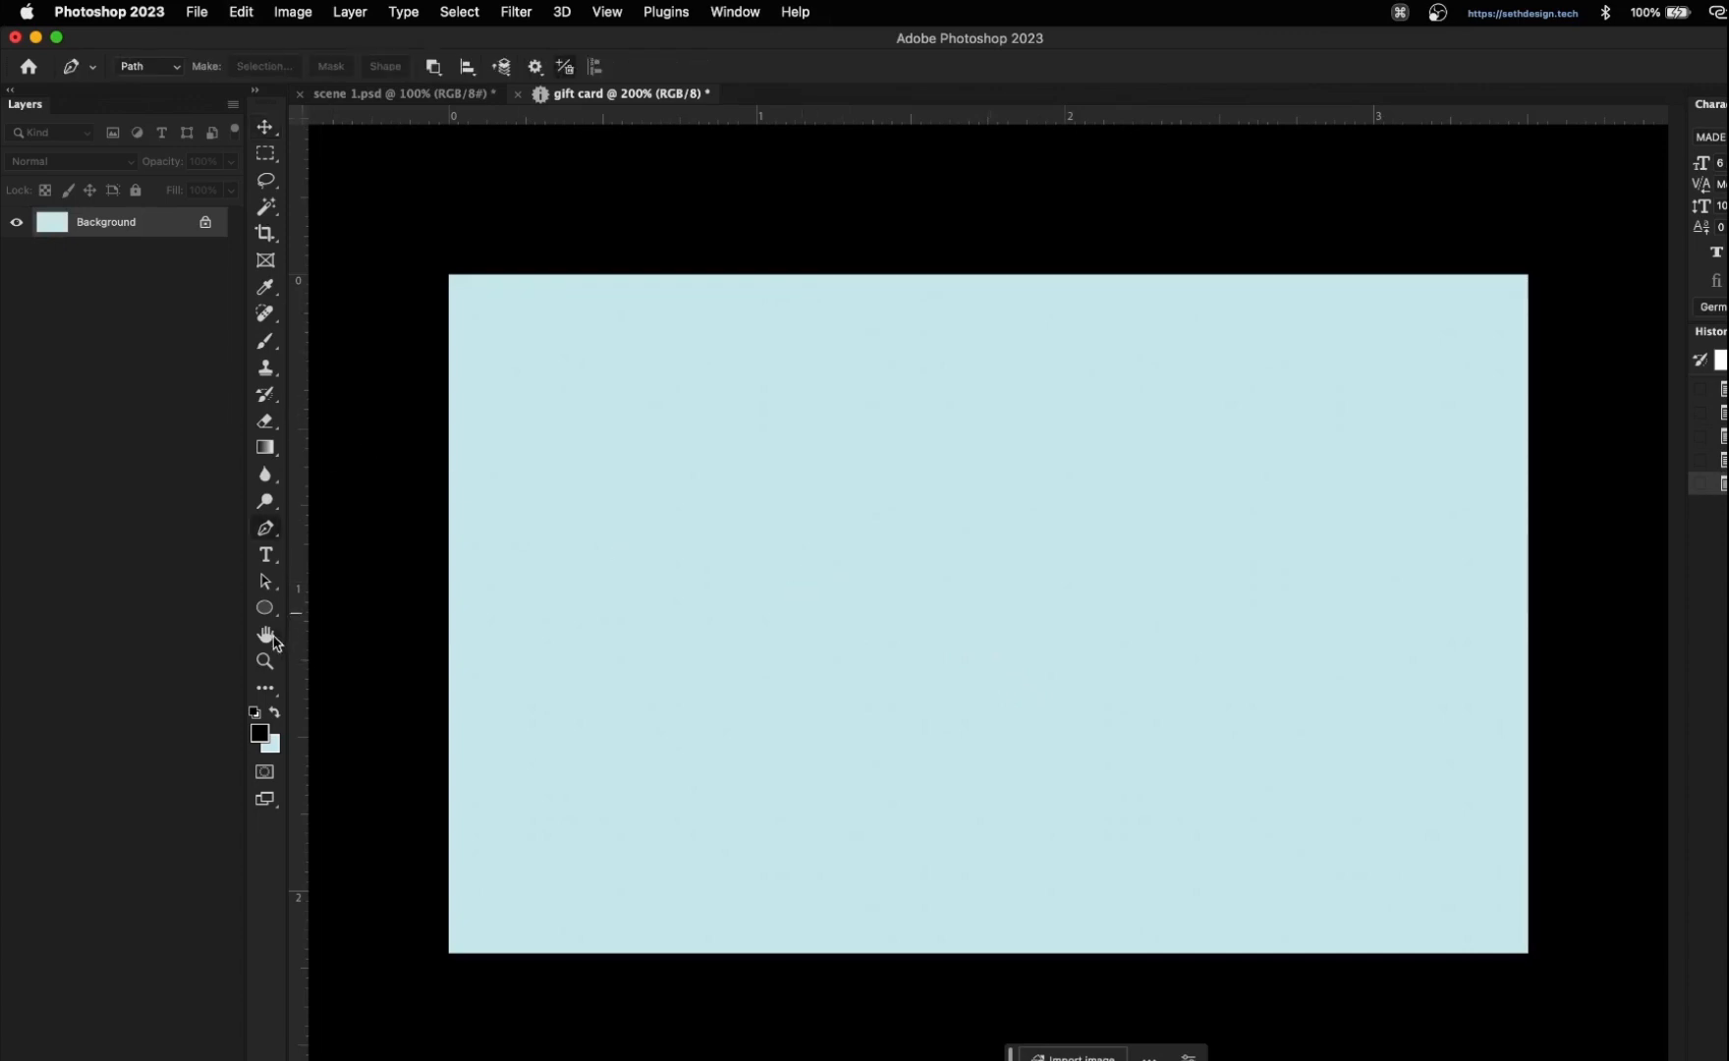
pyautogui.click(441, 535)
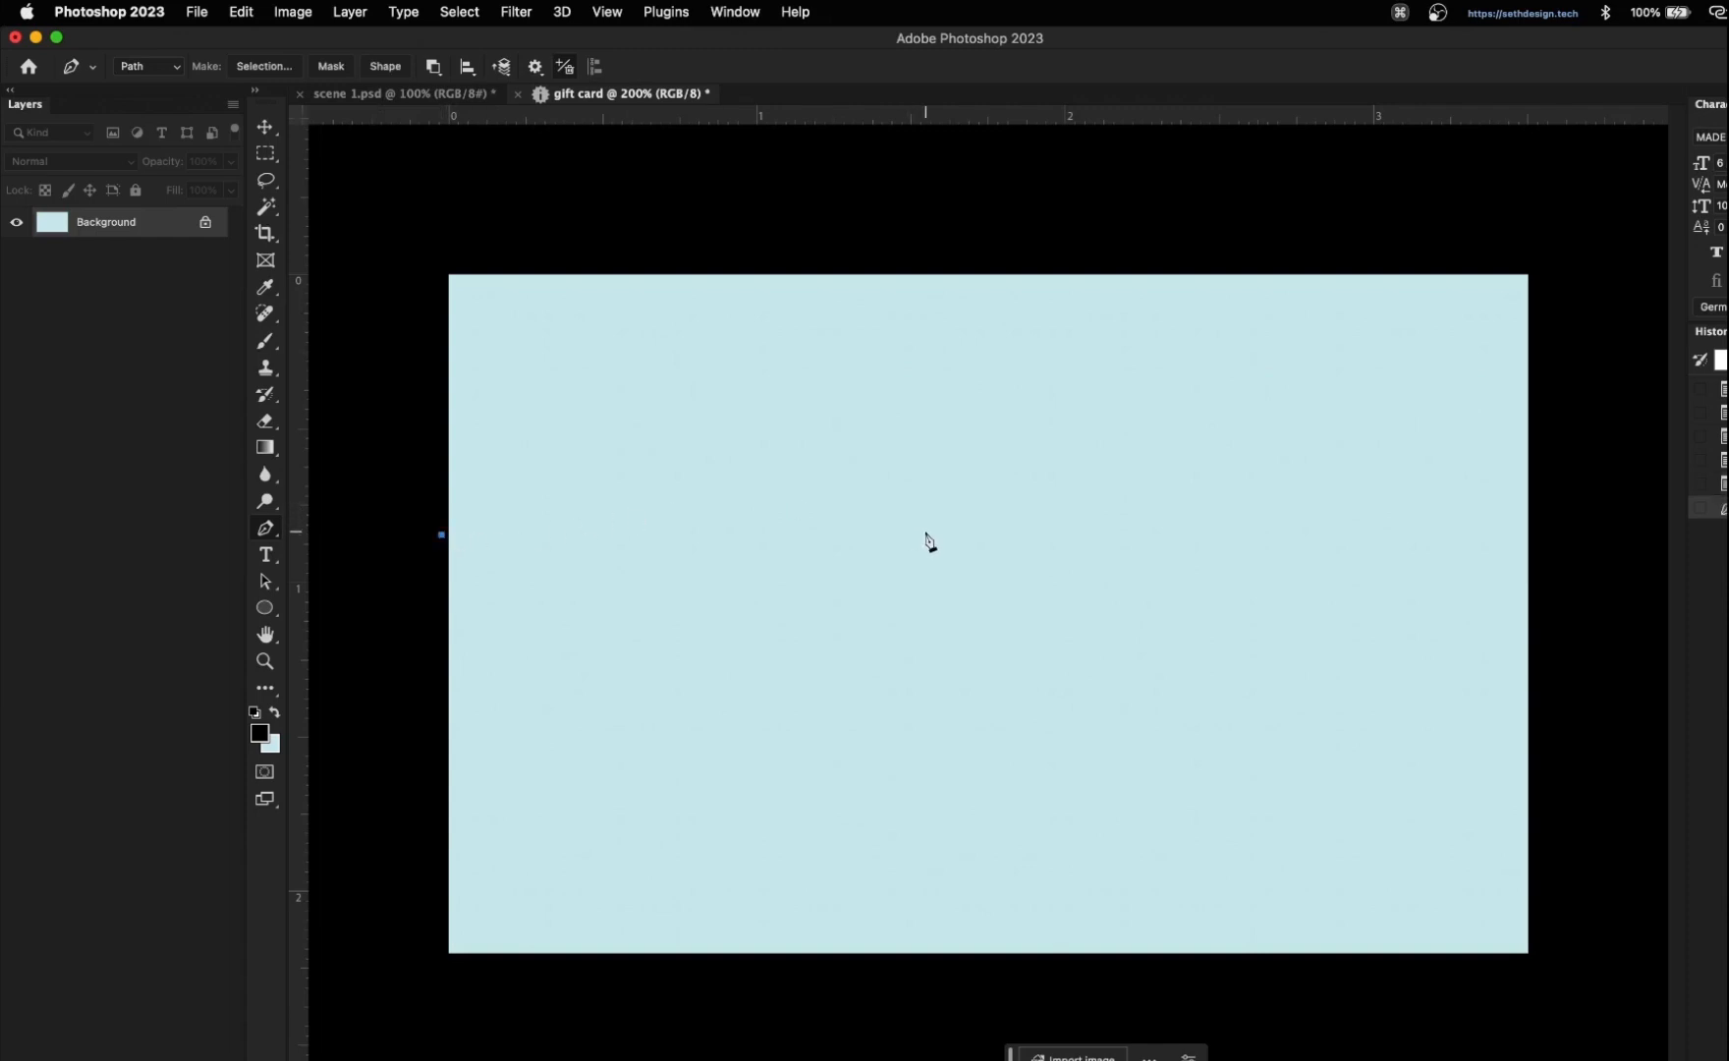
pyautogui.moveTo(926, 533); pyautogui.dragTo(1075, 589)
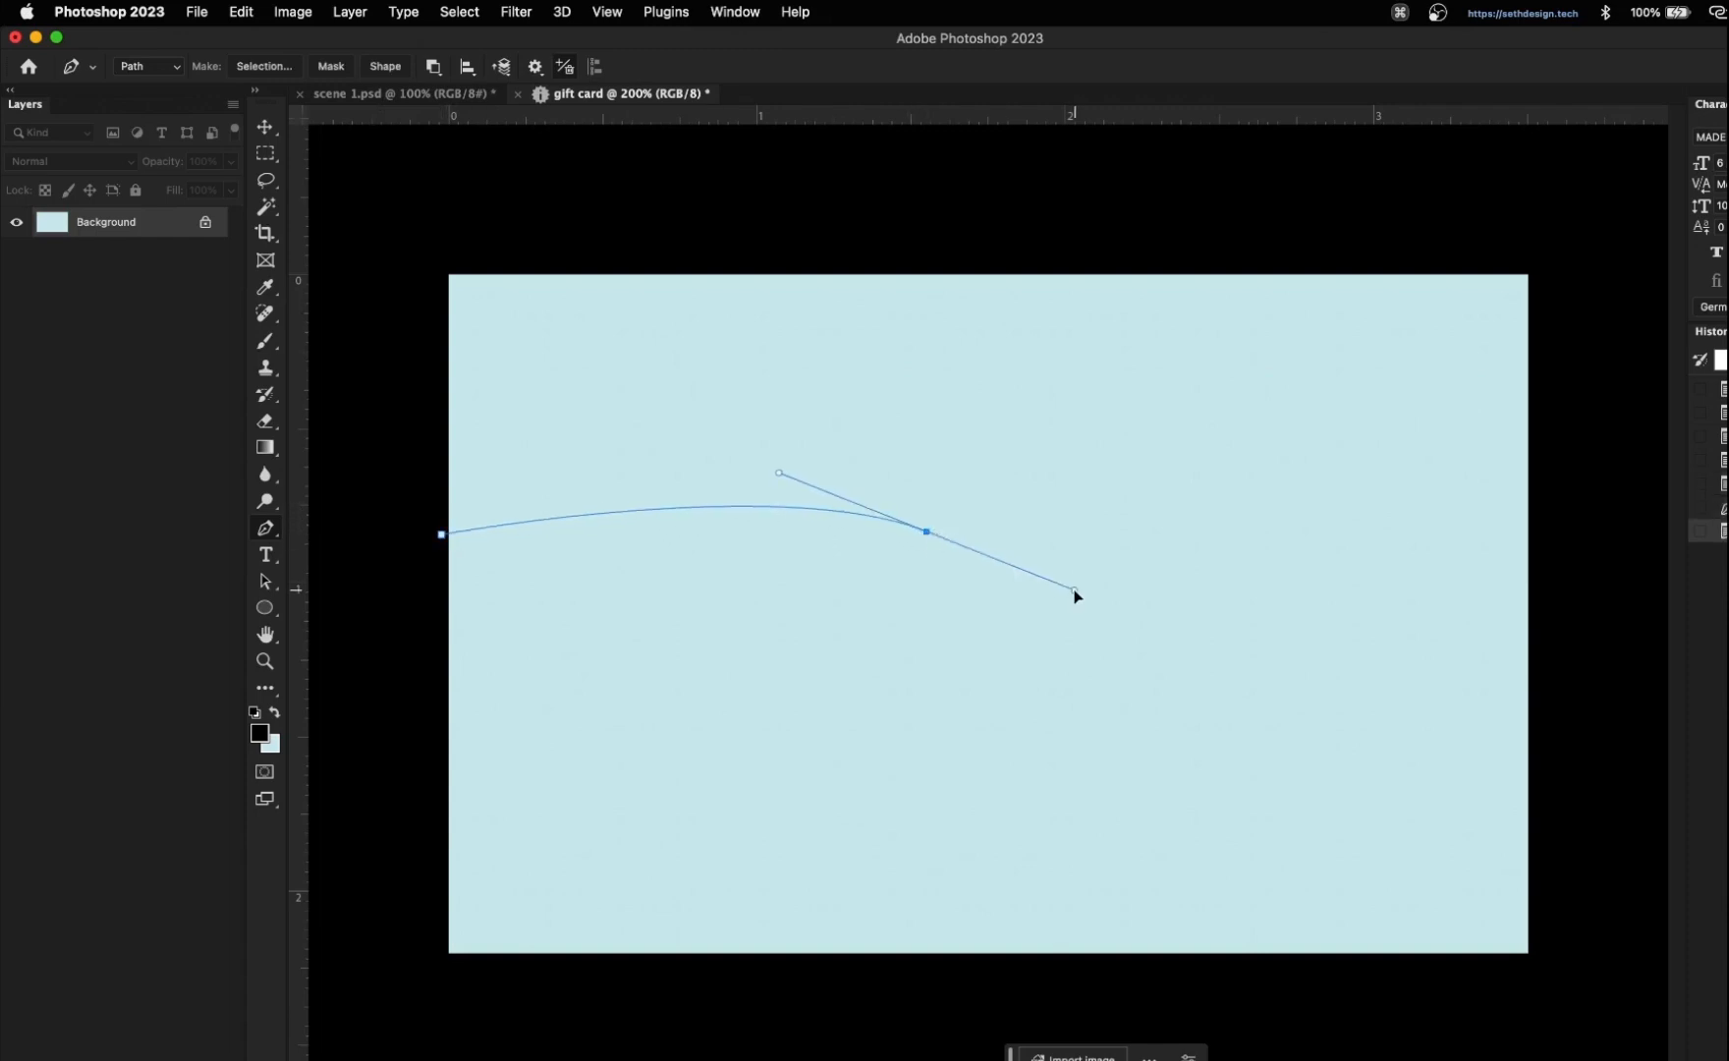
pyautogui.moveTo(1530, 541); pyautogui.dragTo(1555, 514)
pyautogui.keyDown('alt'); pyautogui.click(1529, 541); pyautogui.keyUp('alt')
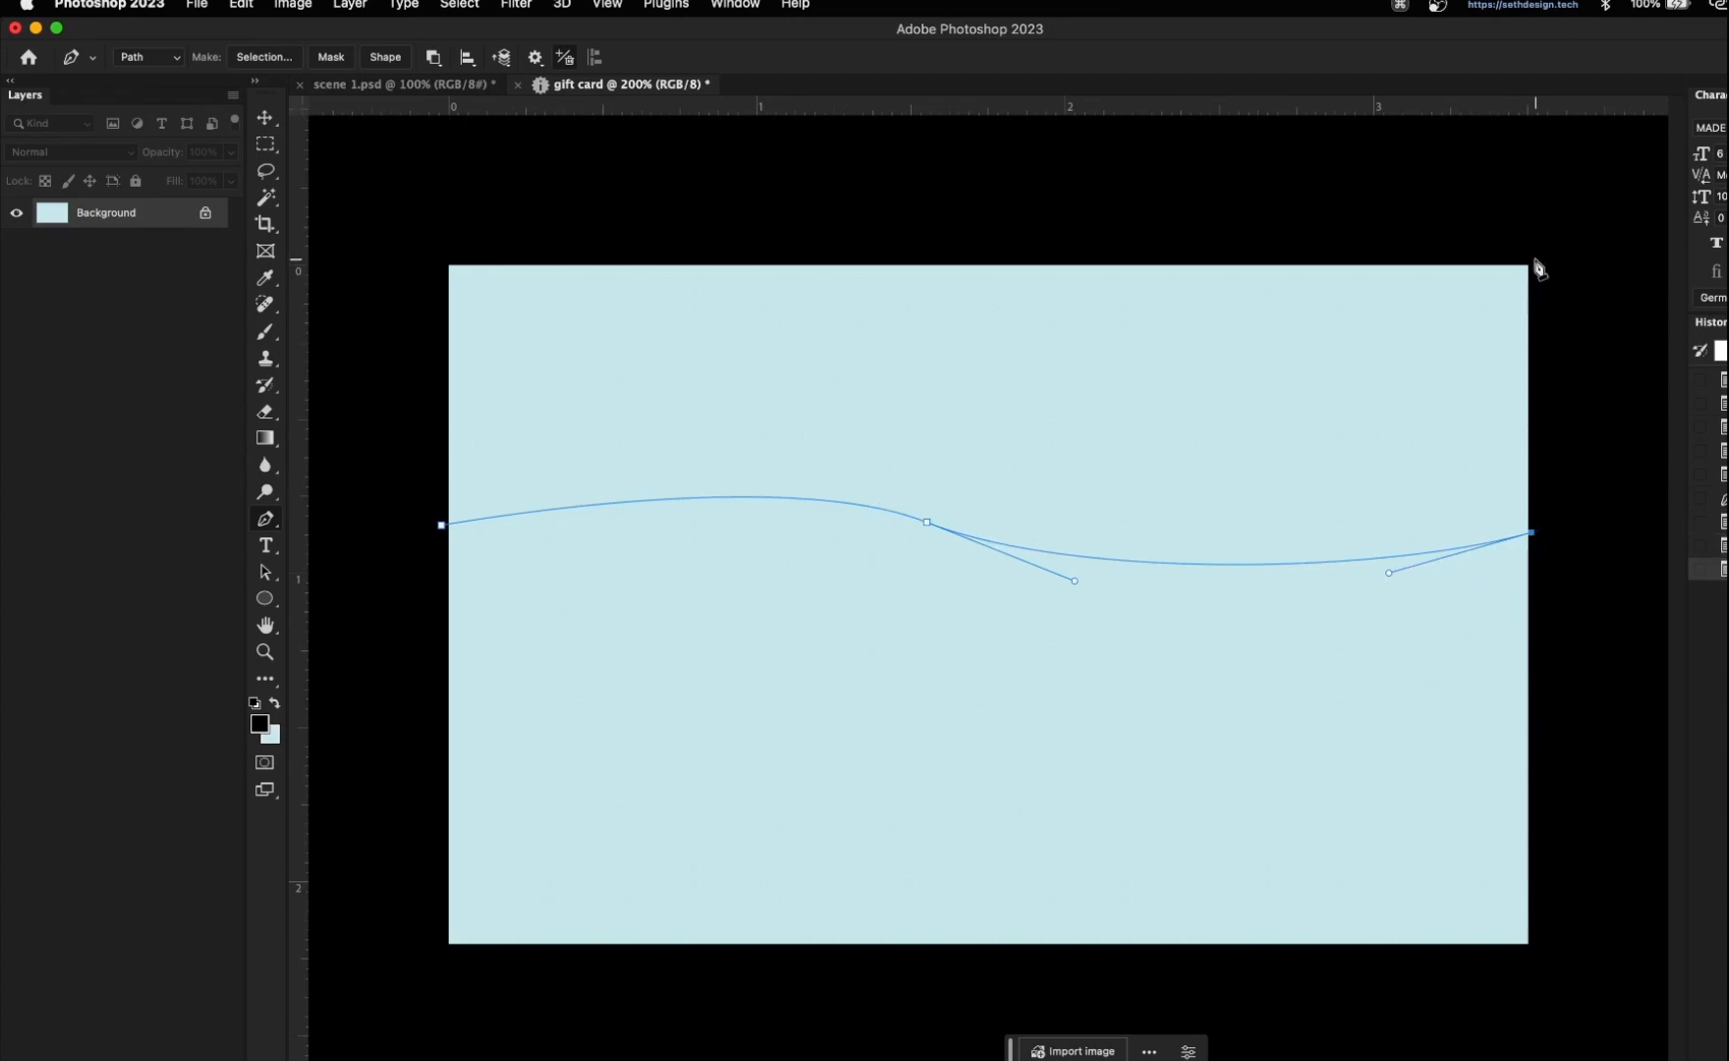
pyautogui.click(1532, 271)
pyautogui.click(445, 271)
pyautogui.click(442, 535)
# - Set the wave path's operation to Combine Shapes and convert the path into a filled shape layer
pyautogui.click(433, 67)
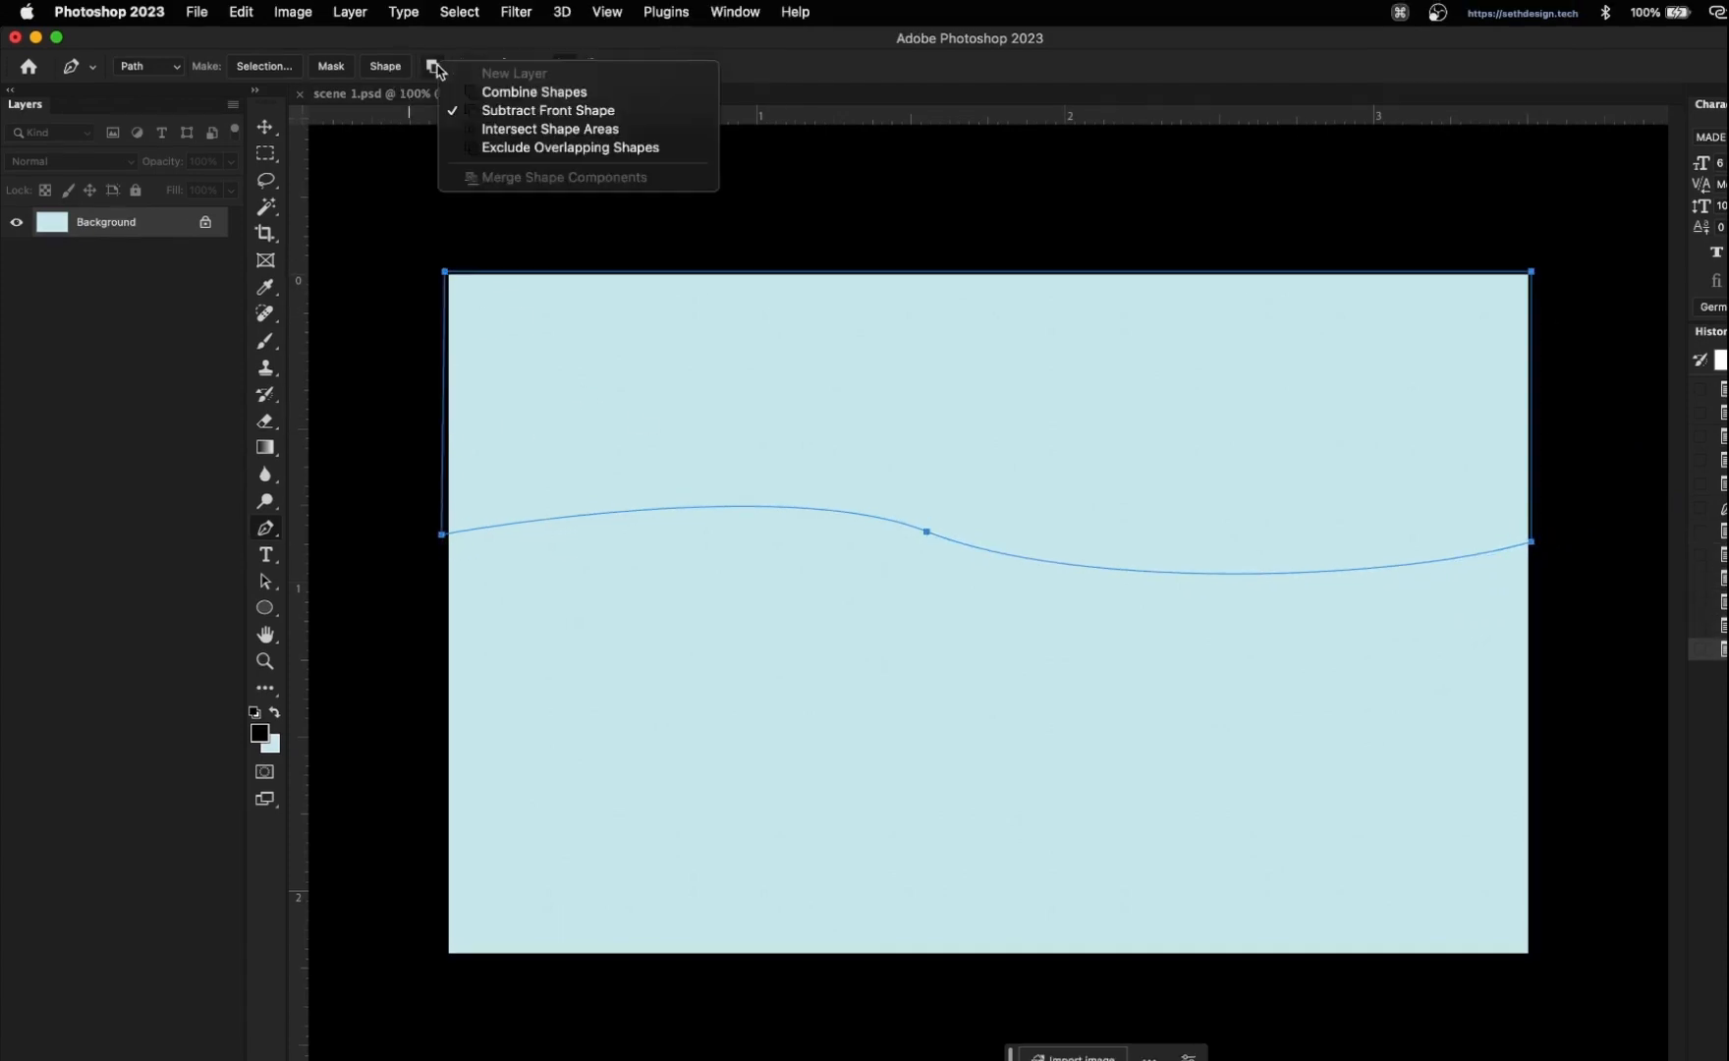
pyautogui.click(504, 94)
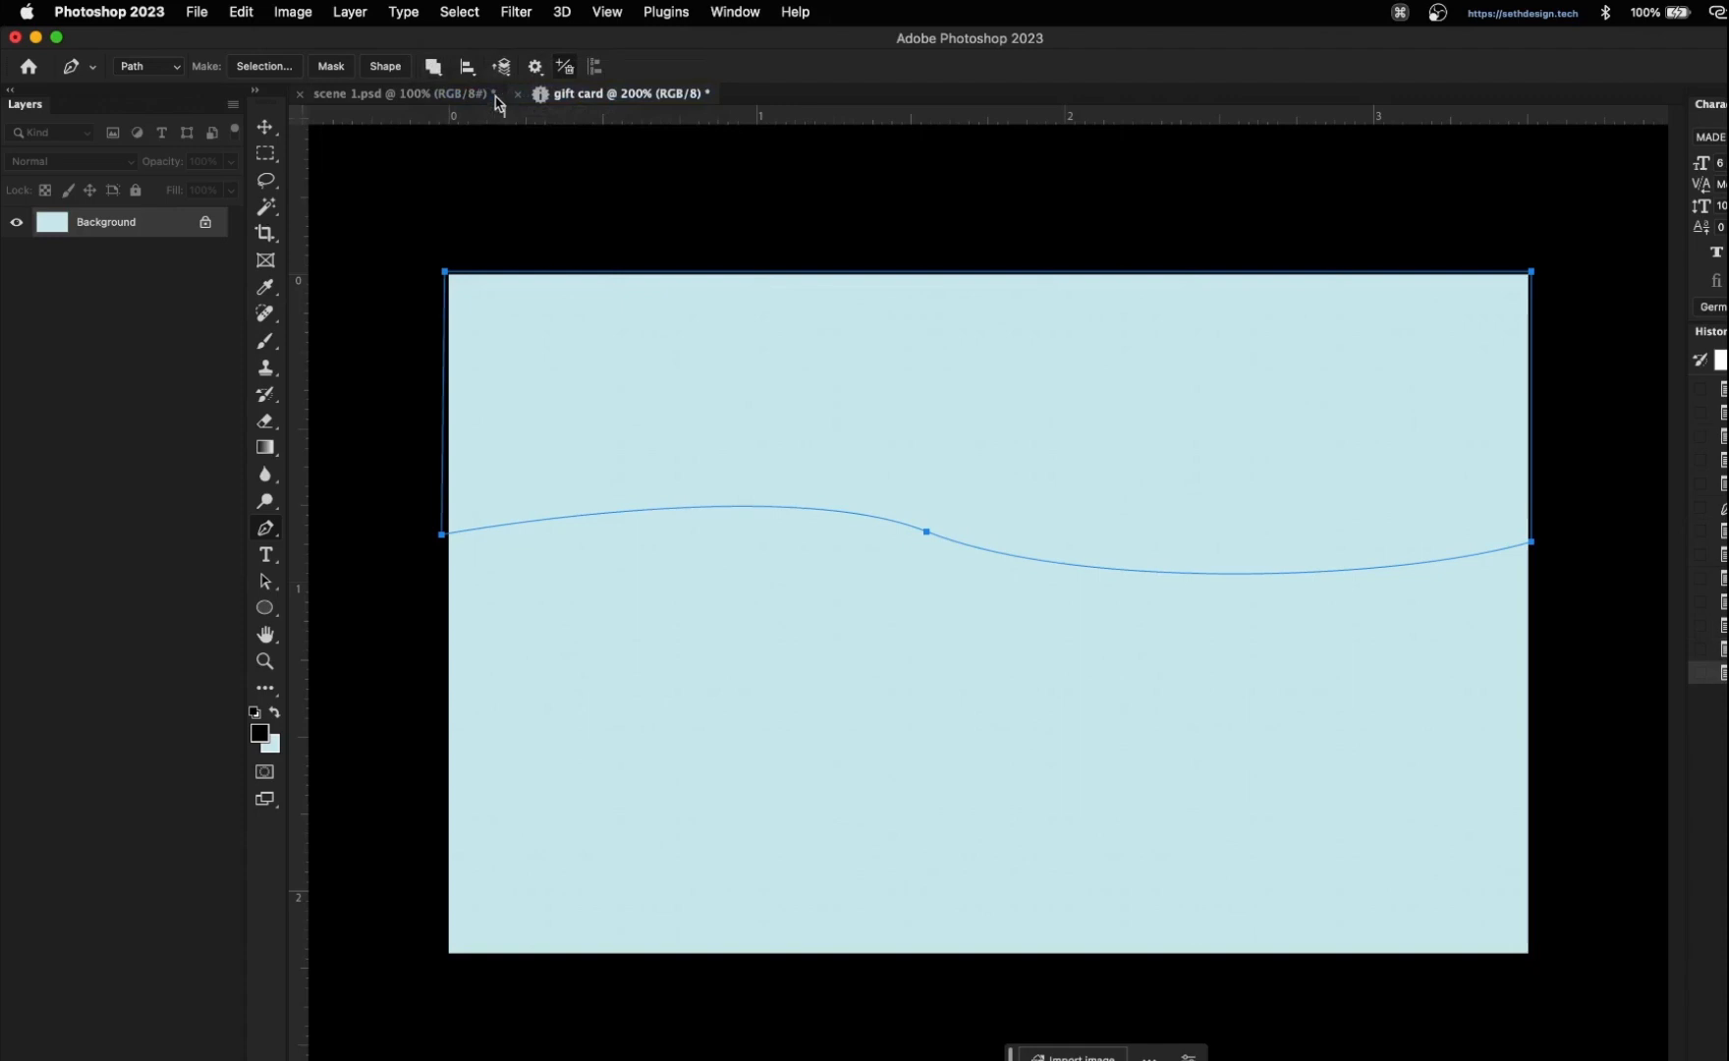
pyautogui.click(385, 67)
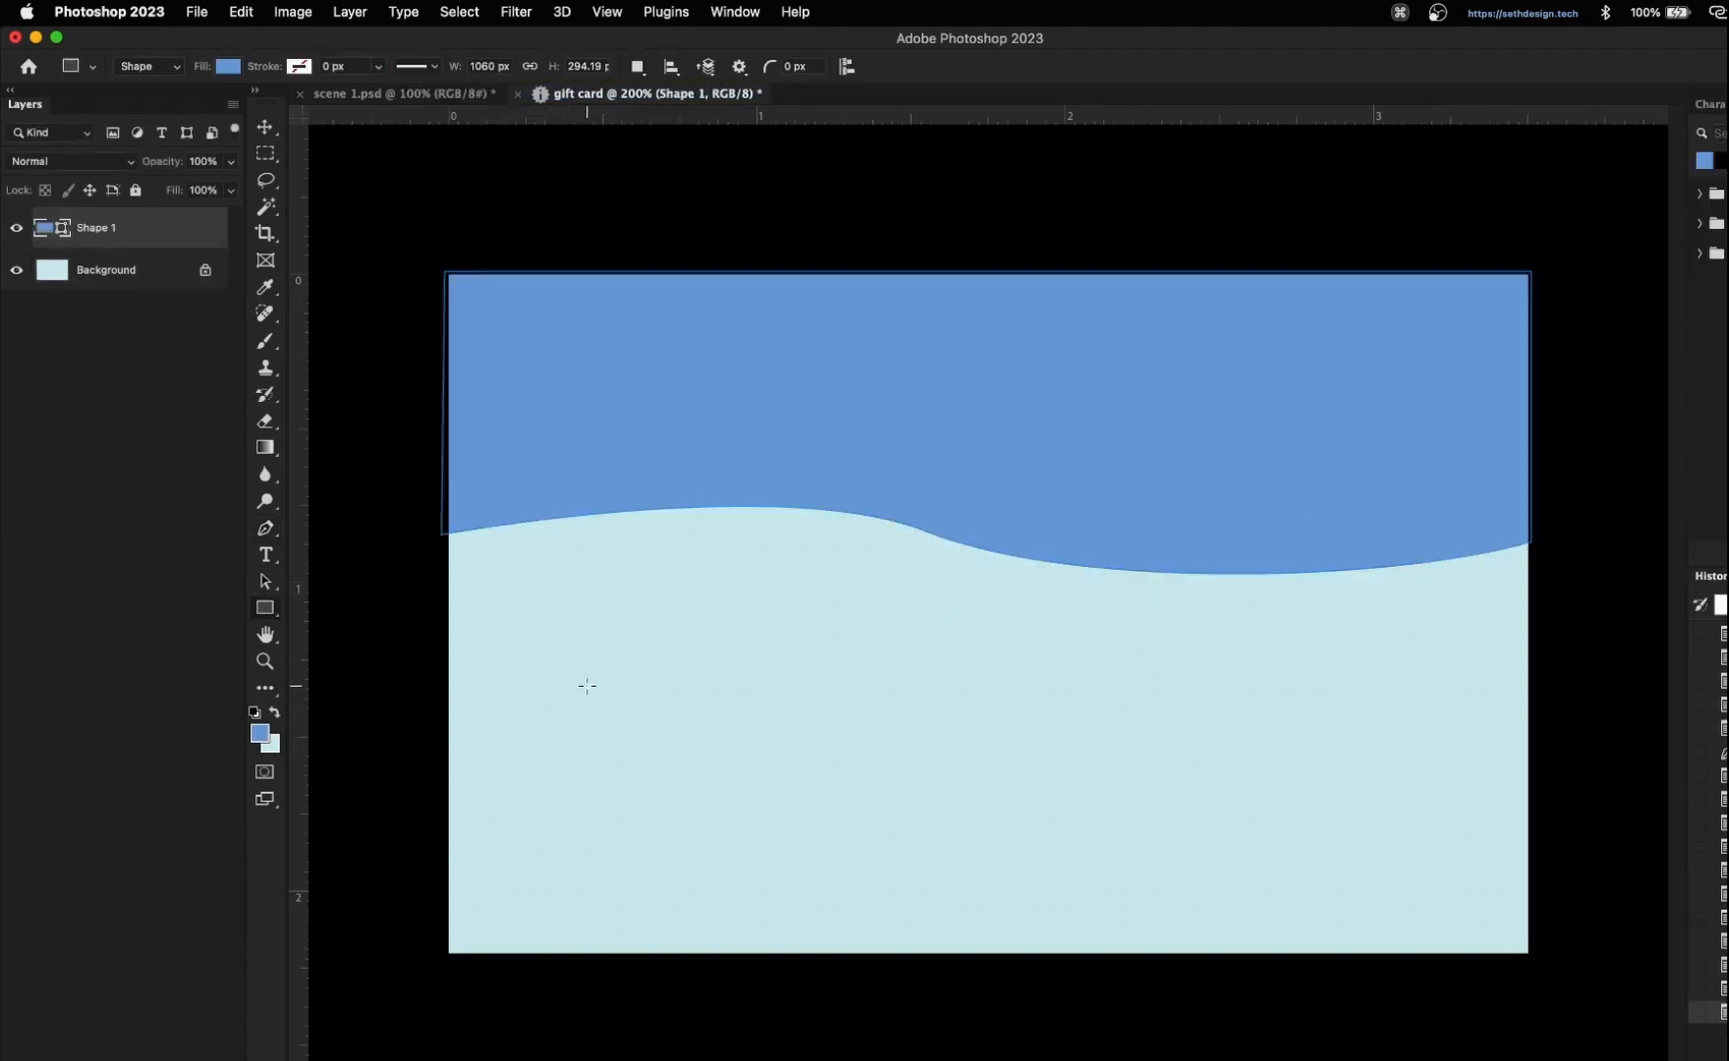
# - Add a Gradient Overlay to the wave shape's layer and open its gradient for editing, keeping the artwork in view
pyautogui.doubleClick(154, 231)
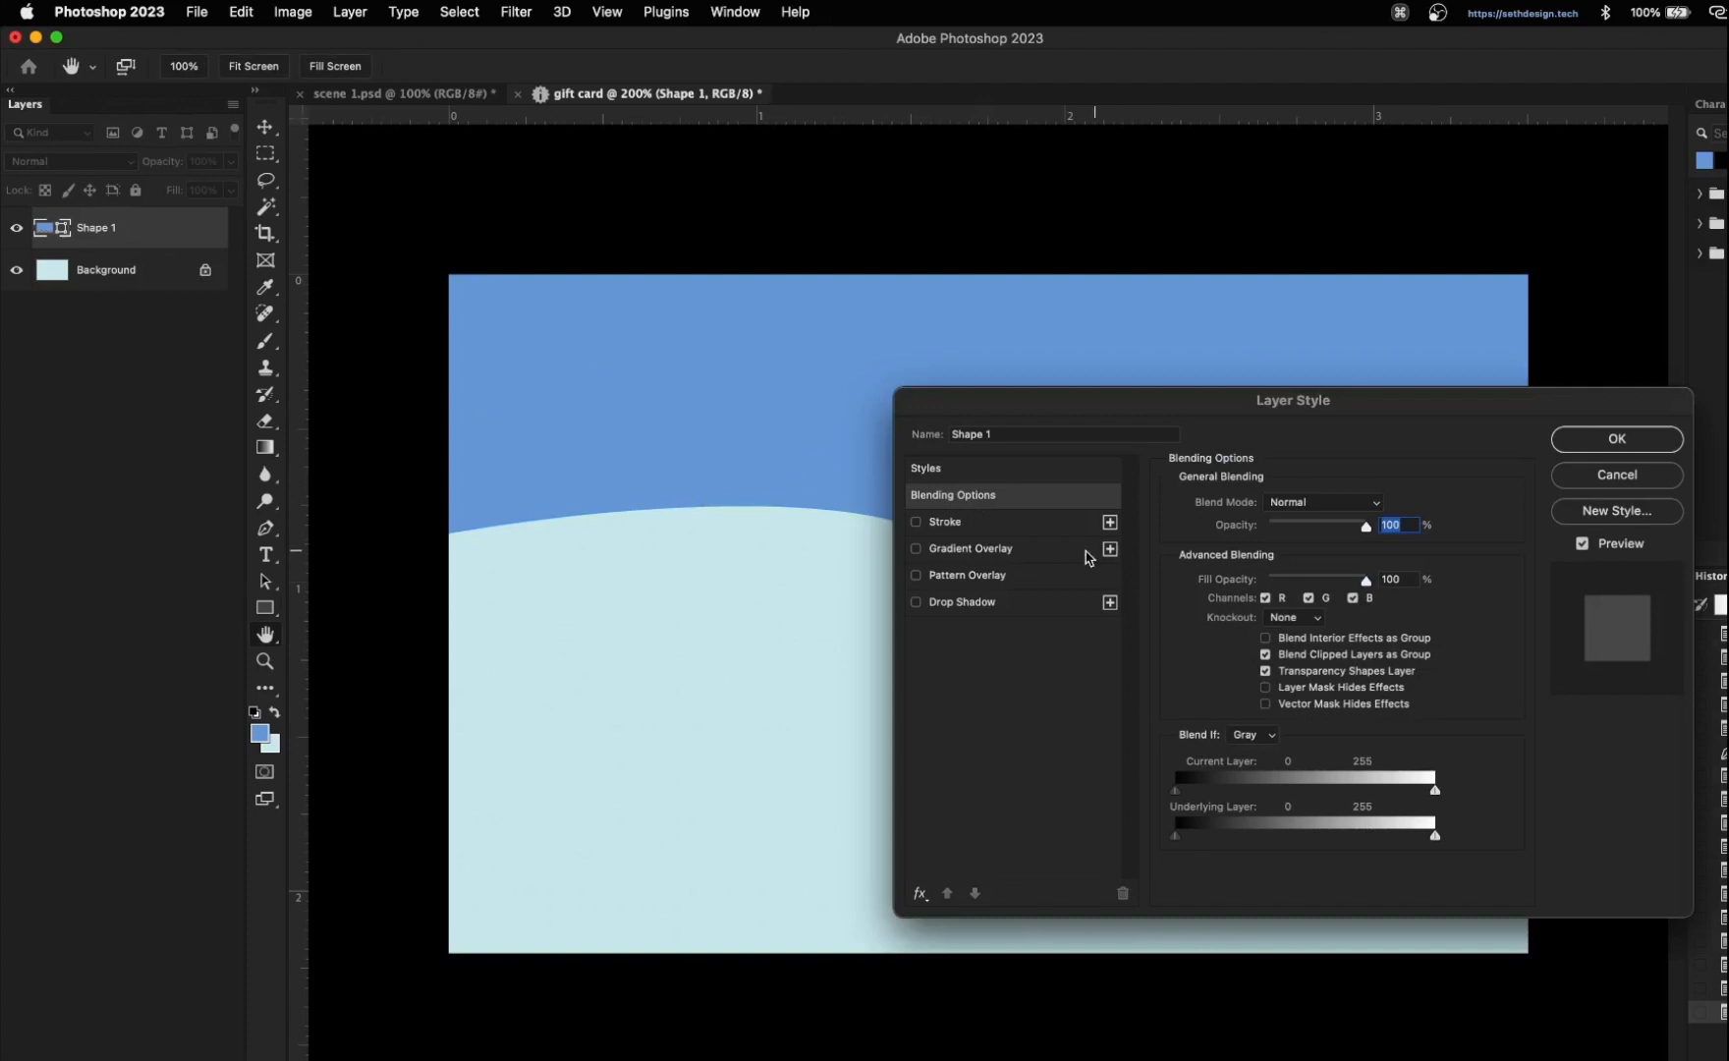
pyautogui.click(1028, 552)
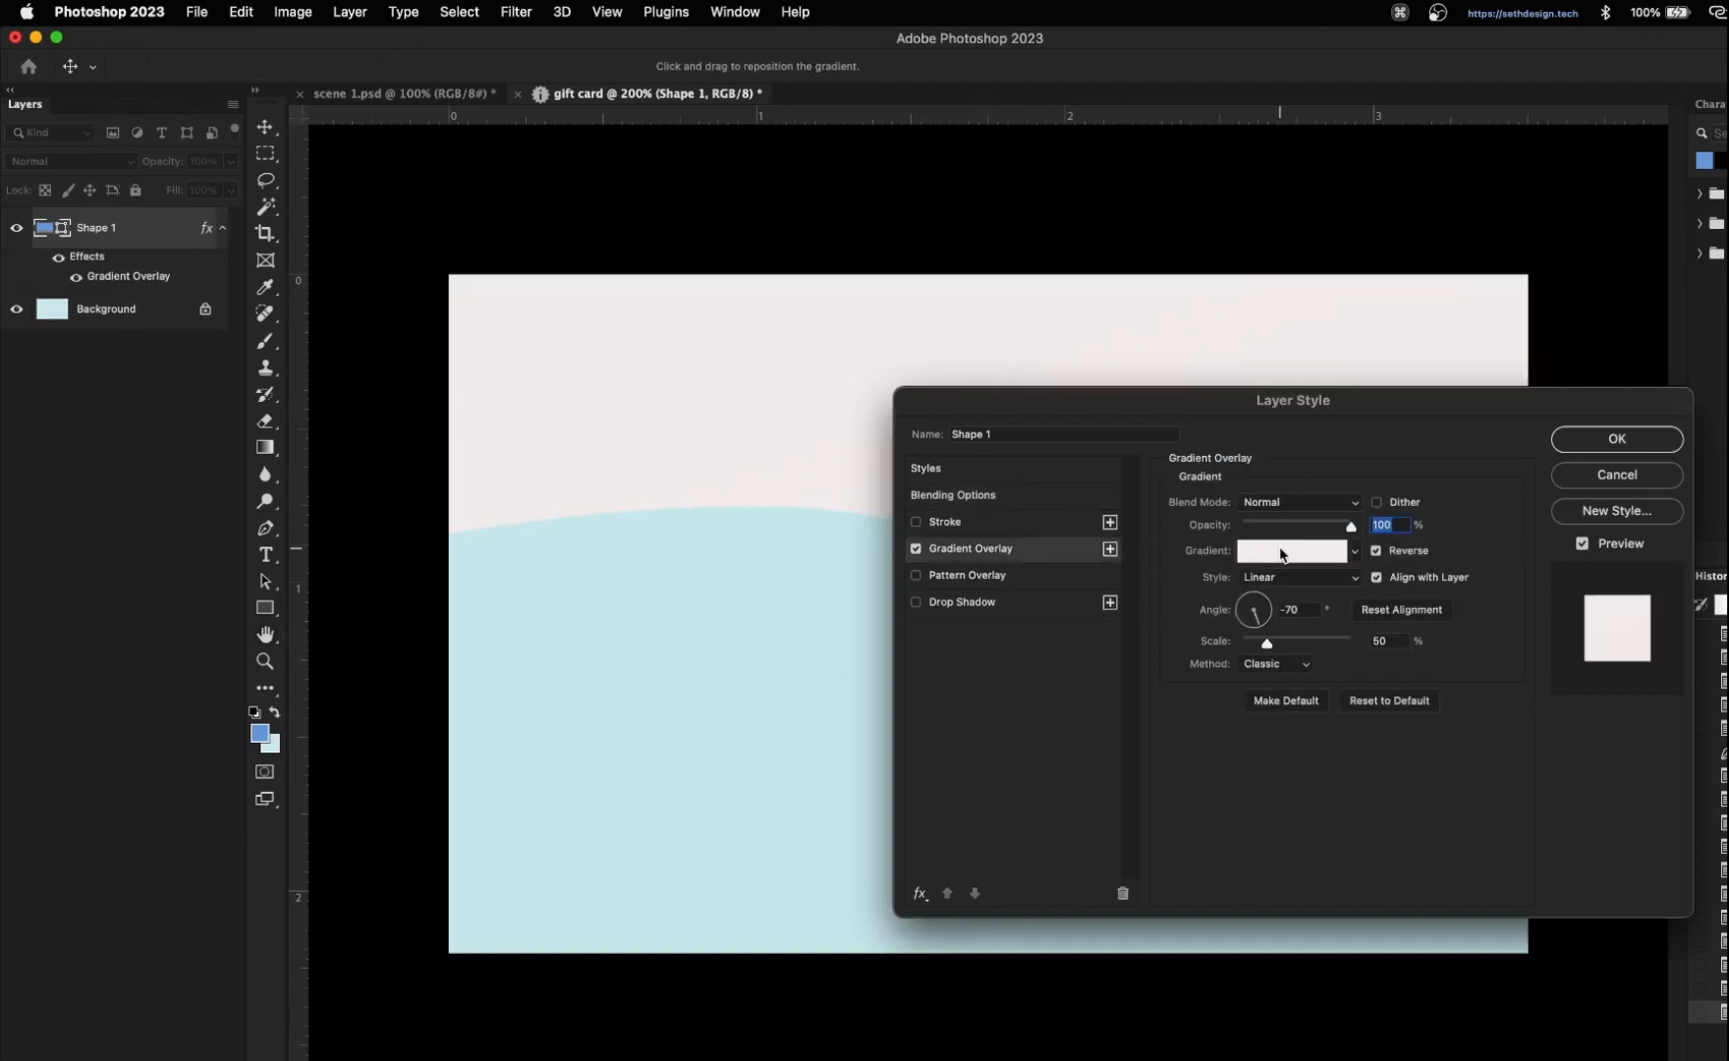
pyautogui.click(1282, 552)
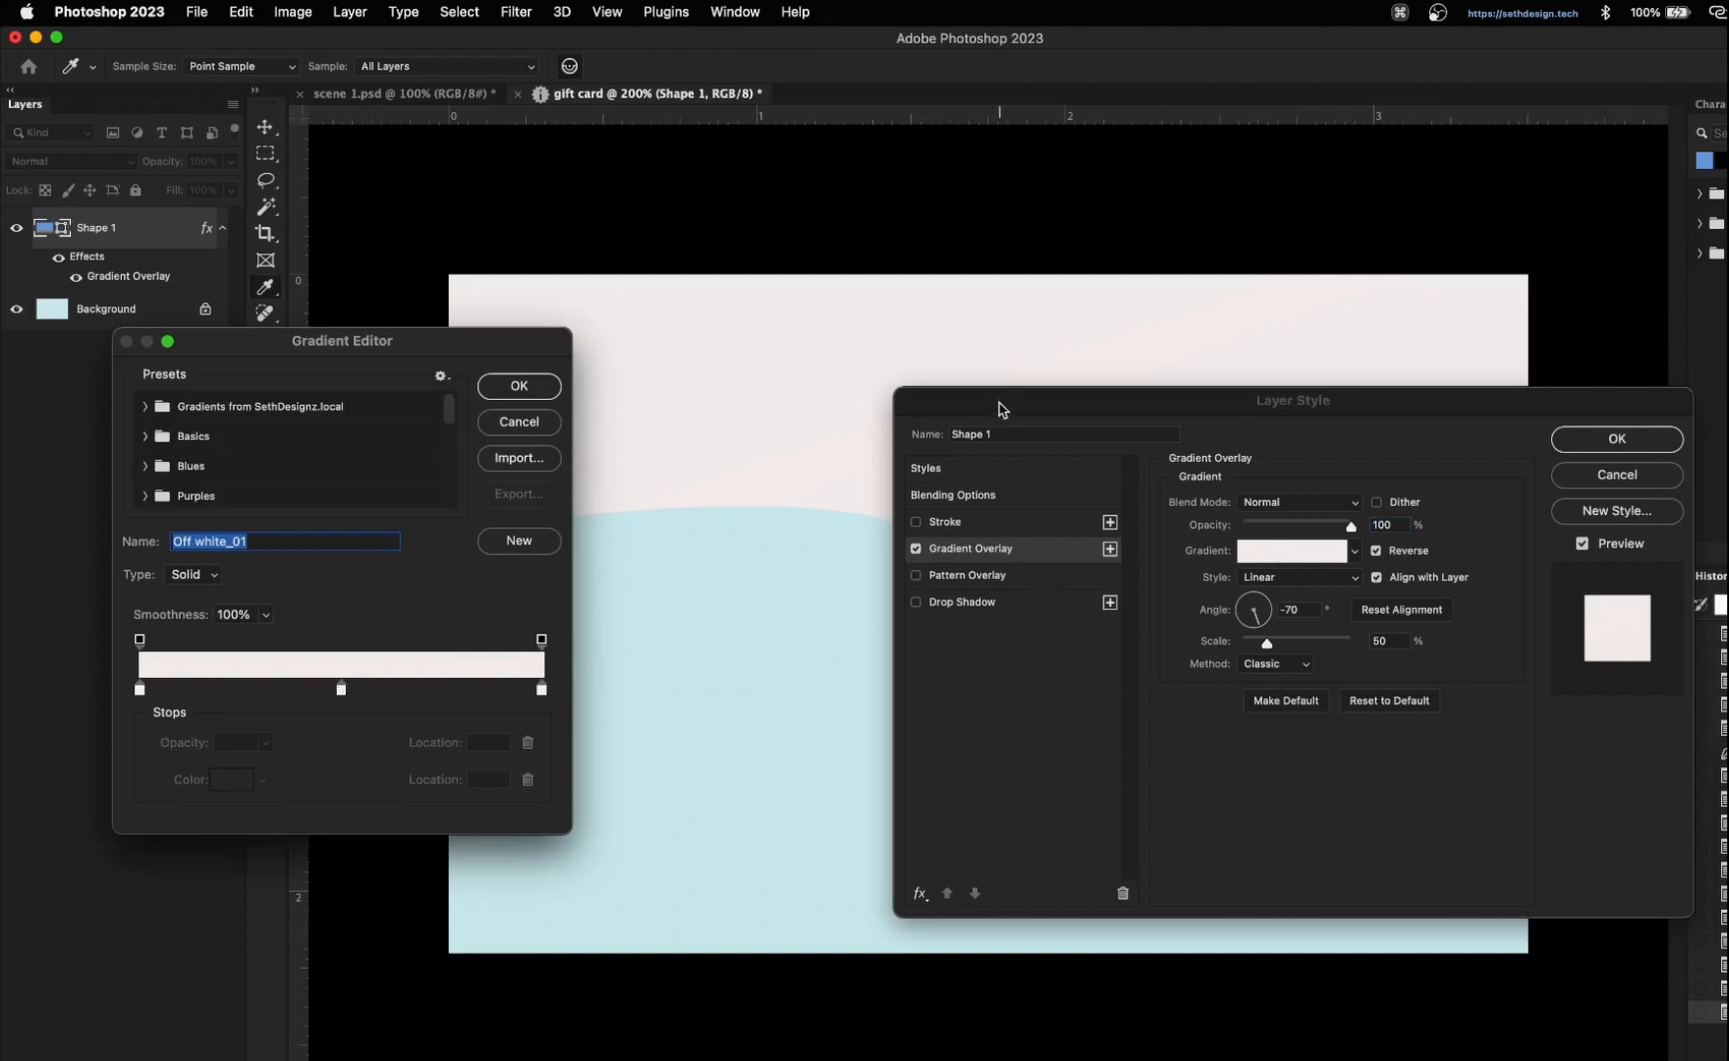
pyautogui.moveTo(999, 403); pyautogui.dragTo(1100, 632)
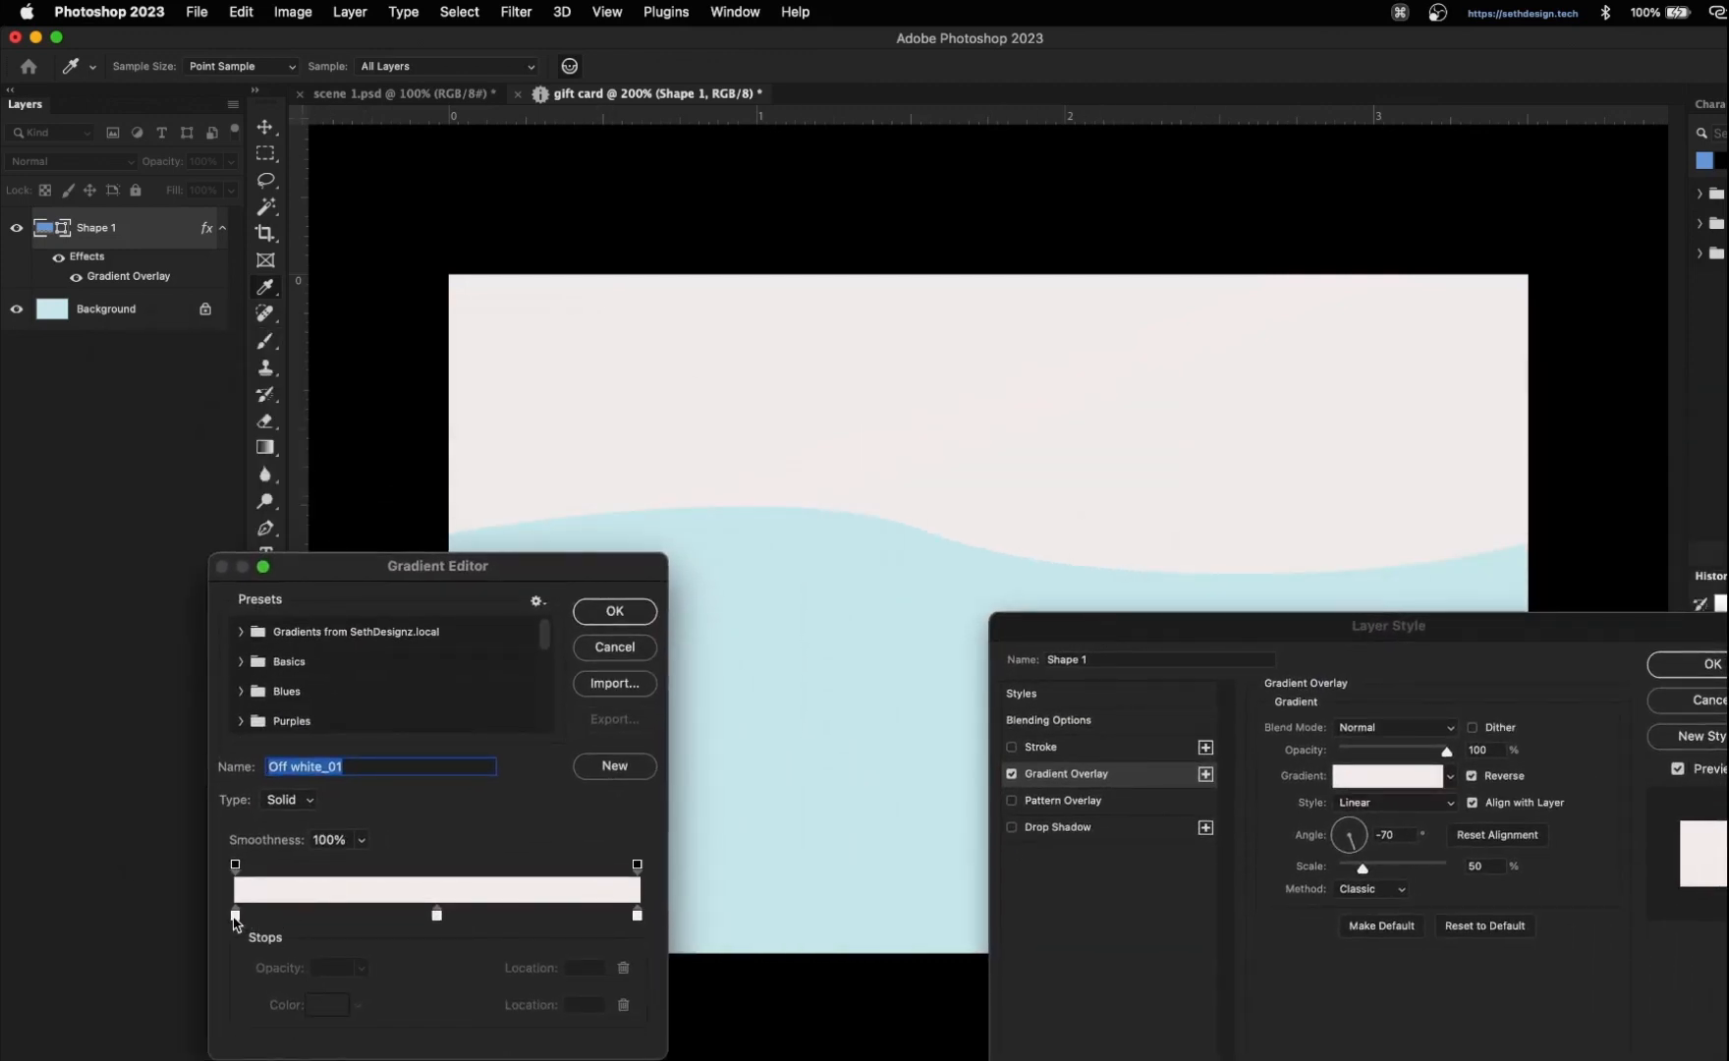
# - Change the gradient's colour stop at location 0 to a medium bluish grey with hue 202°
pyautogui.click(235, 917)
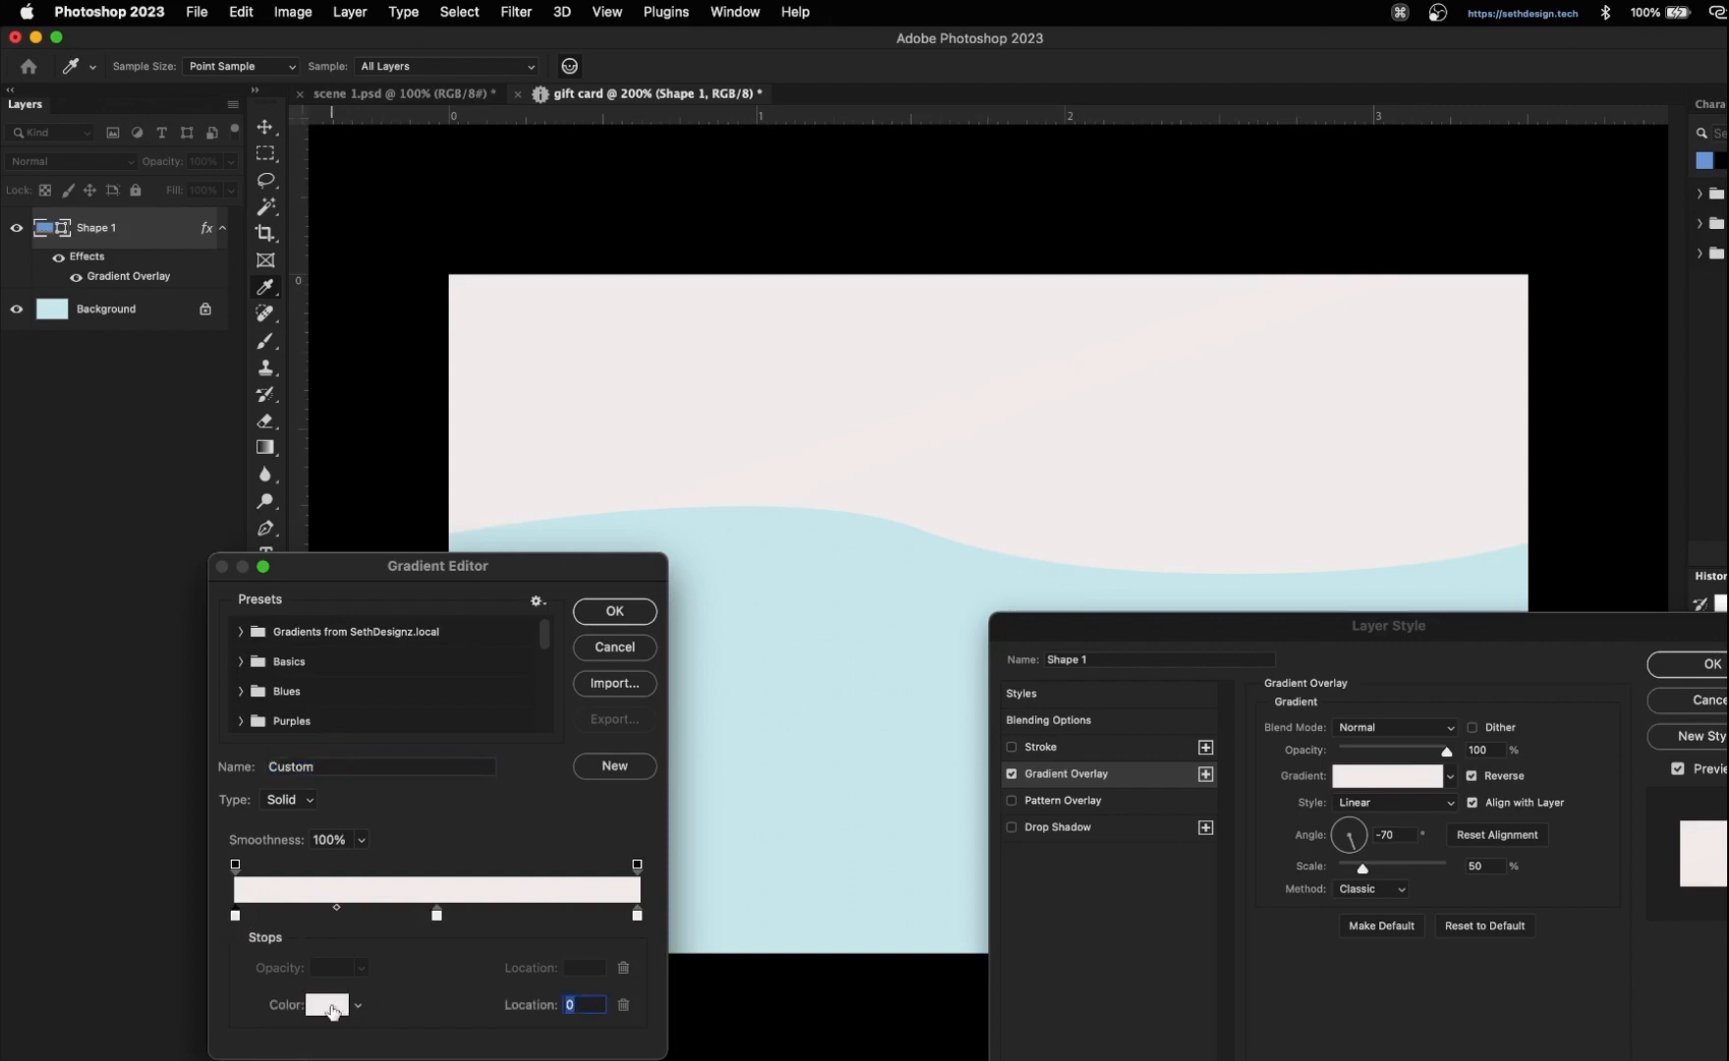
pyautogui.click(328, 1005)
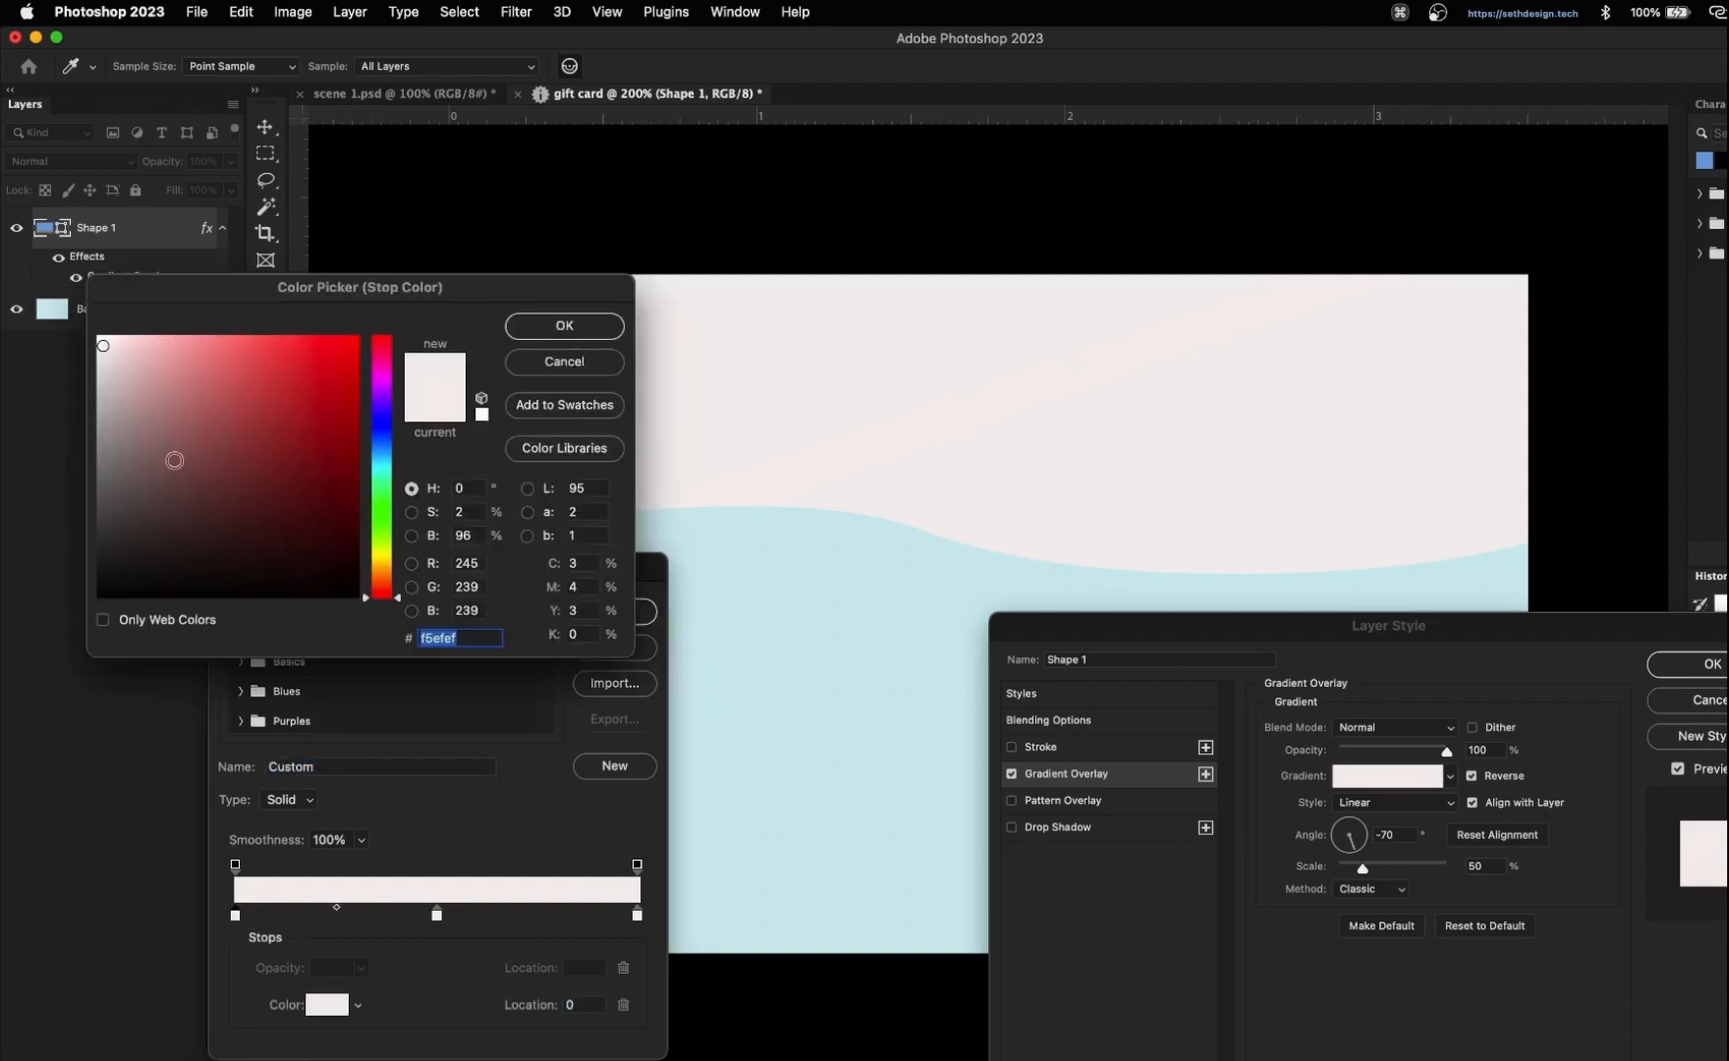
pyautogui.moveTo(136, 419)
pyautogui.mouseDown()
pyautogui.moveTo(93, 457)
pyautogui.moveTo(60, 409)
pyautogui.moveTo(30, 429)
pyautogui.mouseUp()
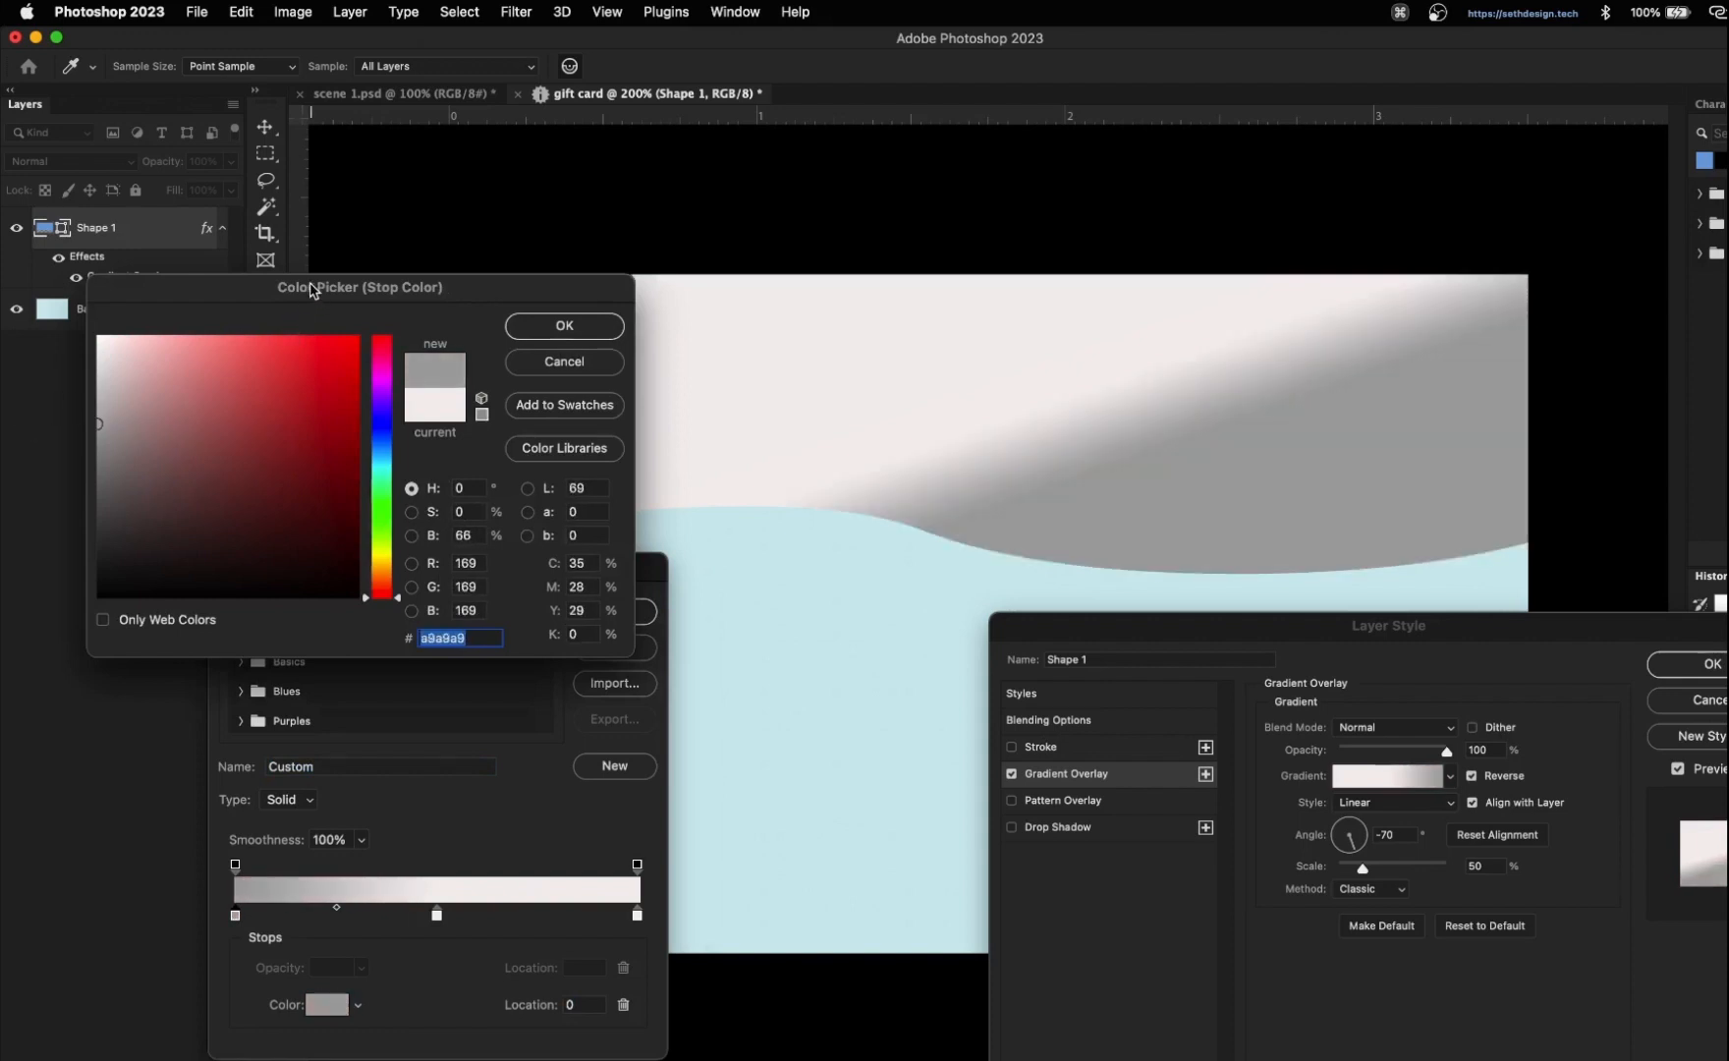
pyautogui.moveTo(316, 290); pyautogui.dragTo(1098, 749)
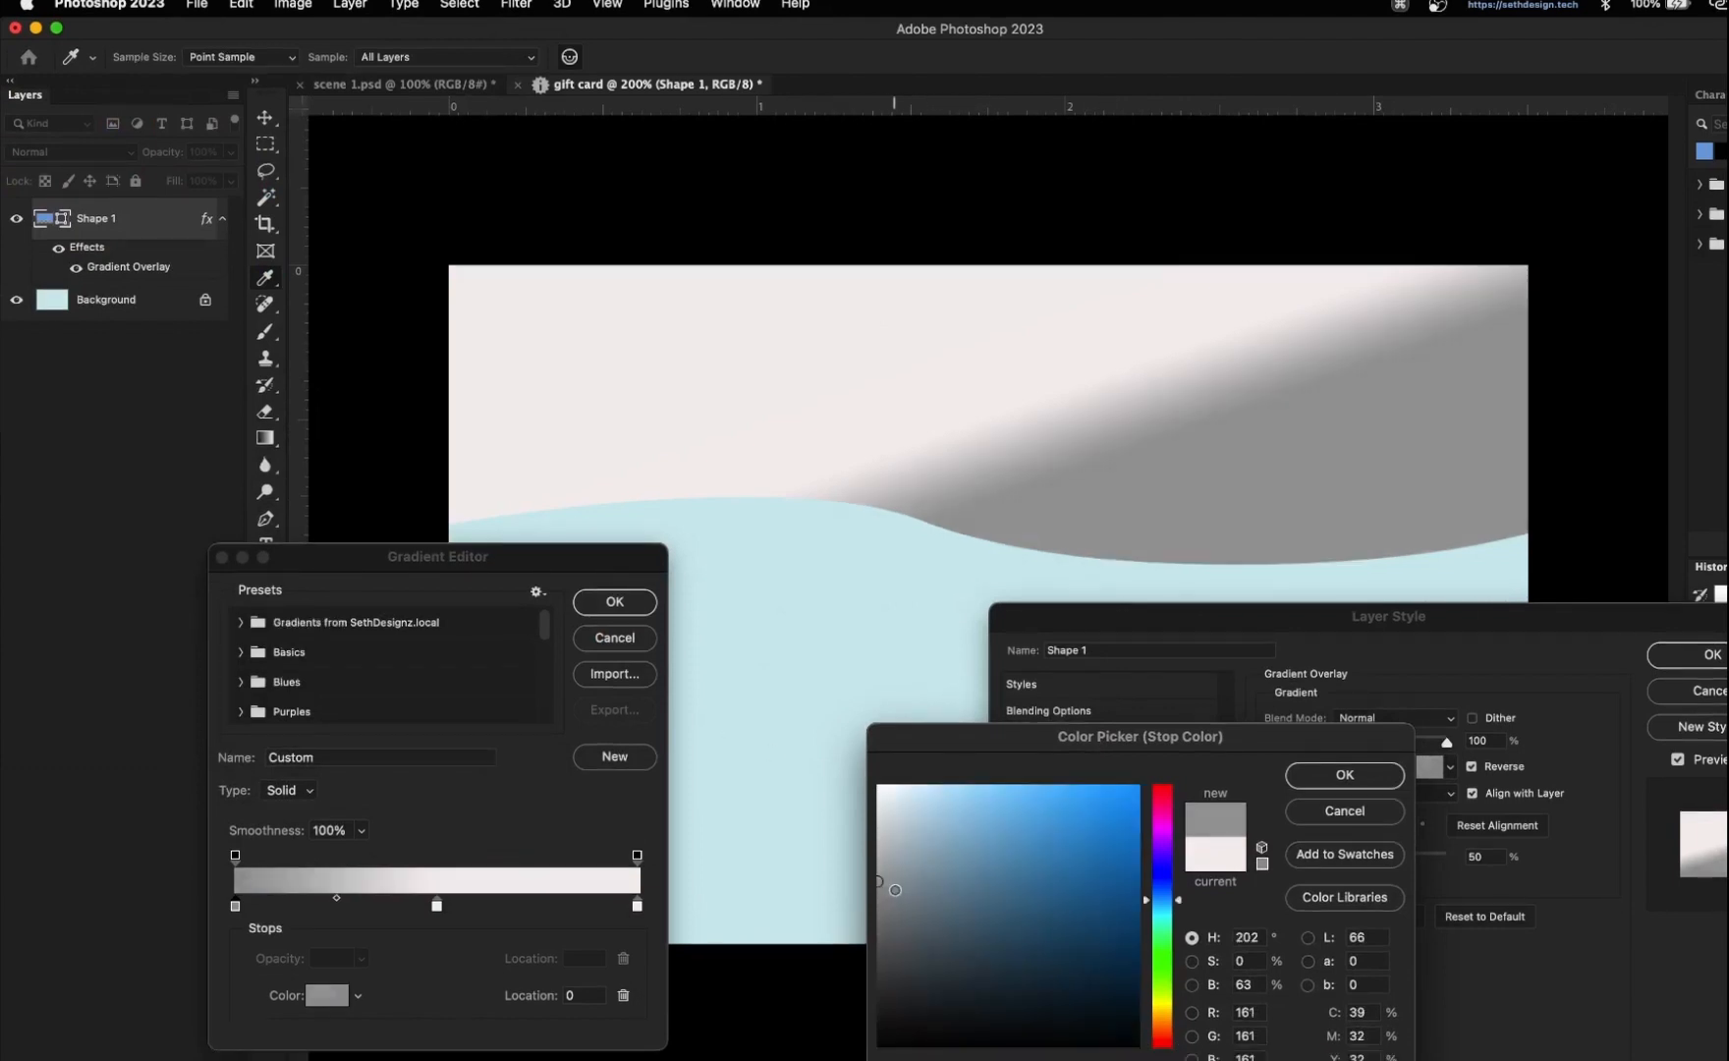
pyautogui.click(893, 889)
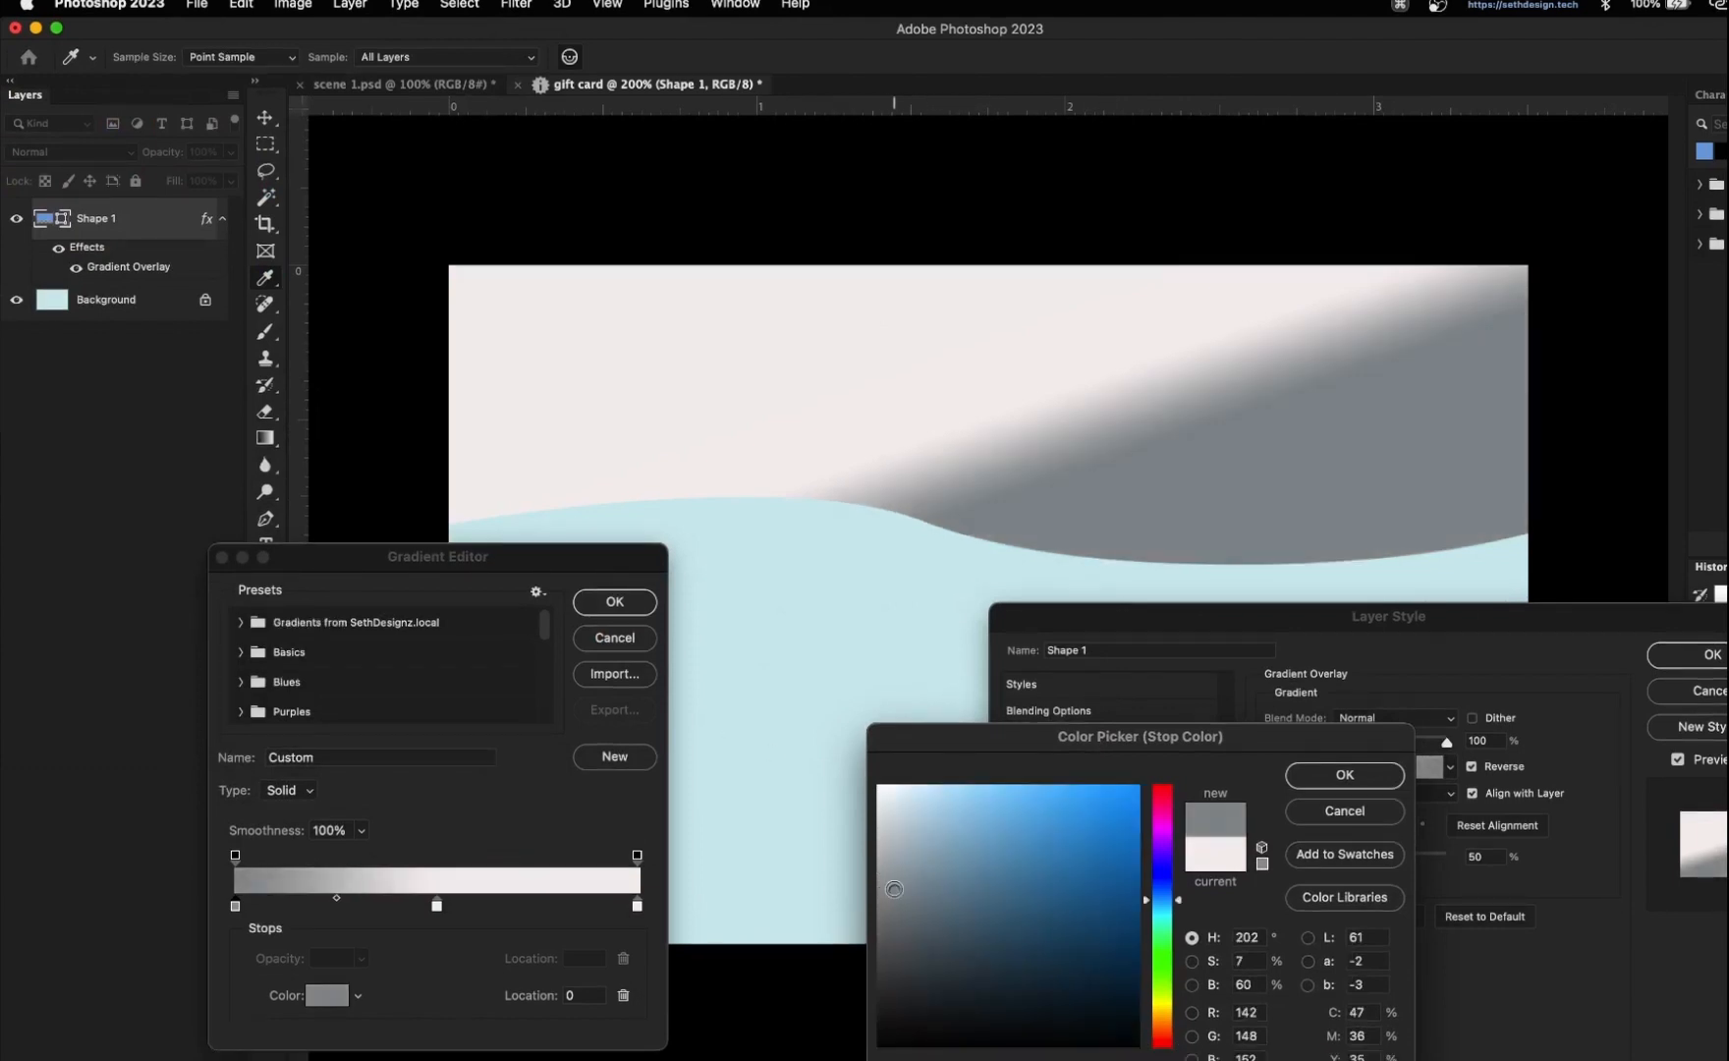
pyautogui.moveTo(895, 891); pyautogui.dragTo(894, 896)
pyautogui.click(1345, 778)
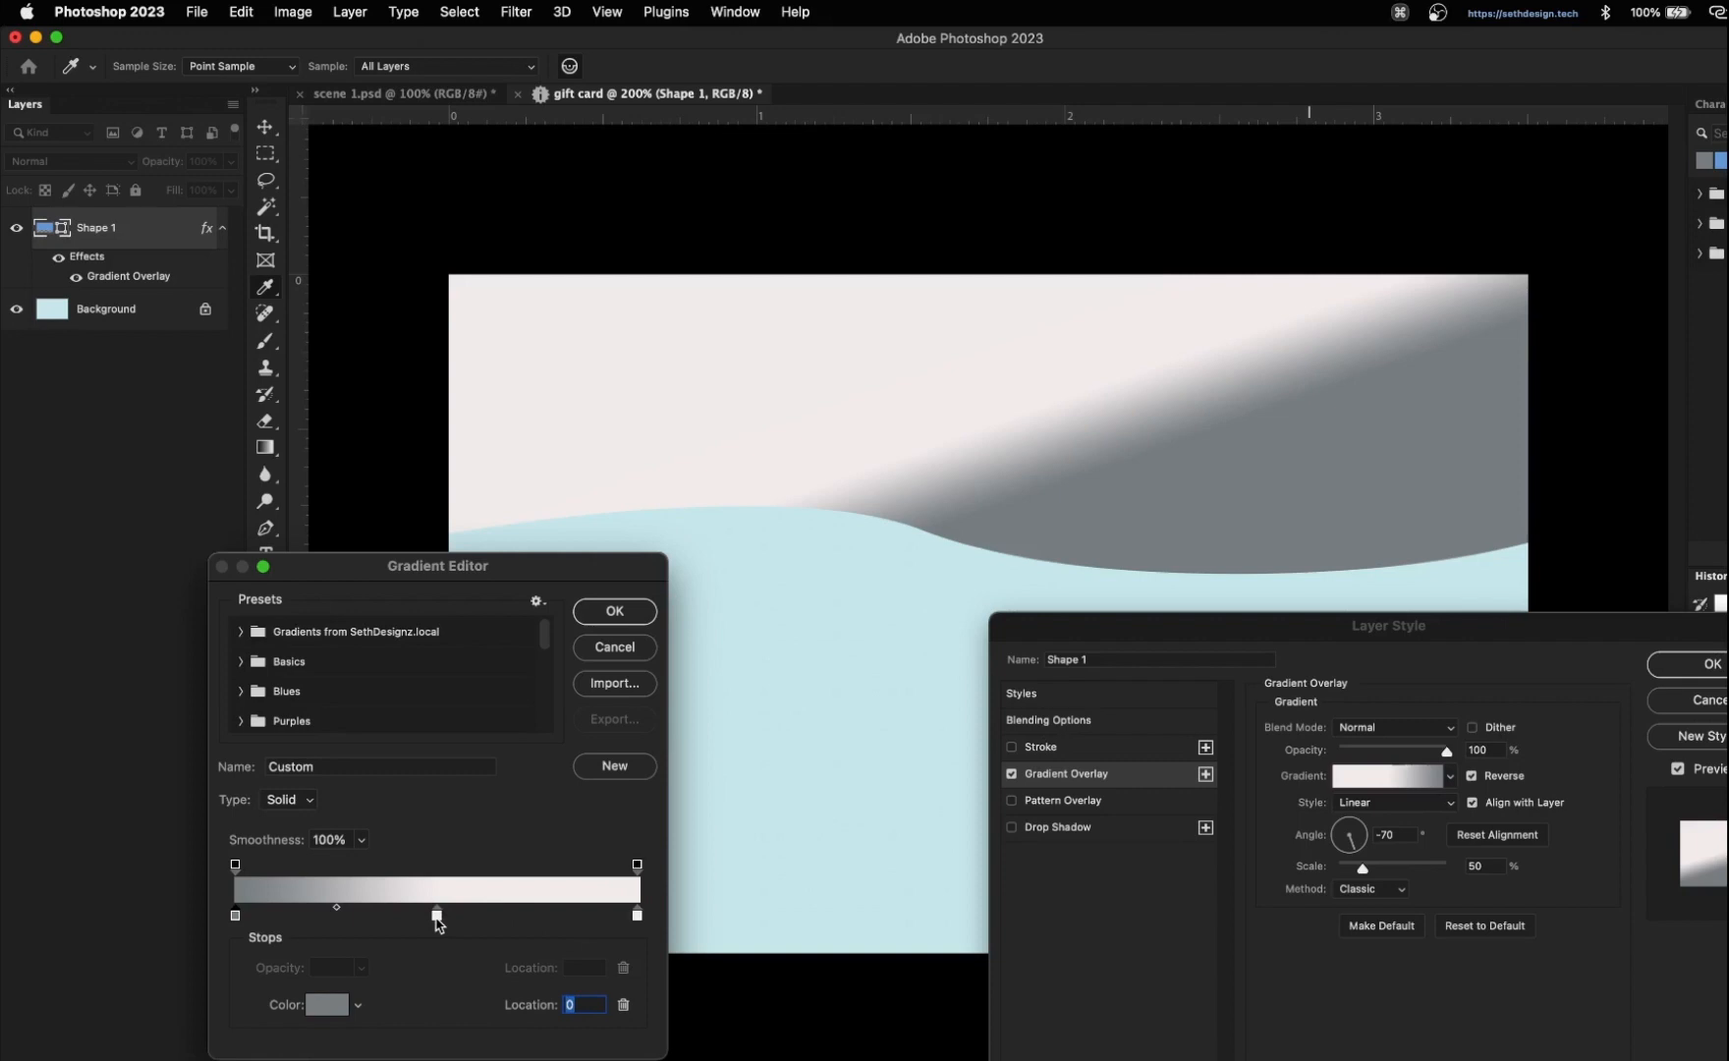
# - Change the gradient's middle colour stop at location 50 to a very pale, almost white blue
pyautogui.click(437, 916)
pyautogui.click(338, 1004)
pyautogui.click(1163, 908)
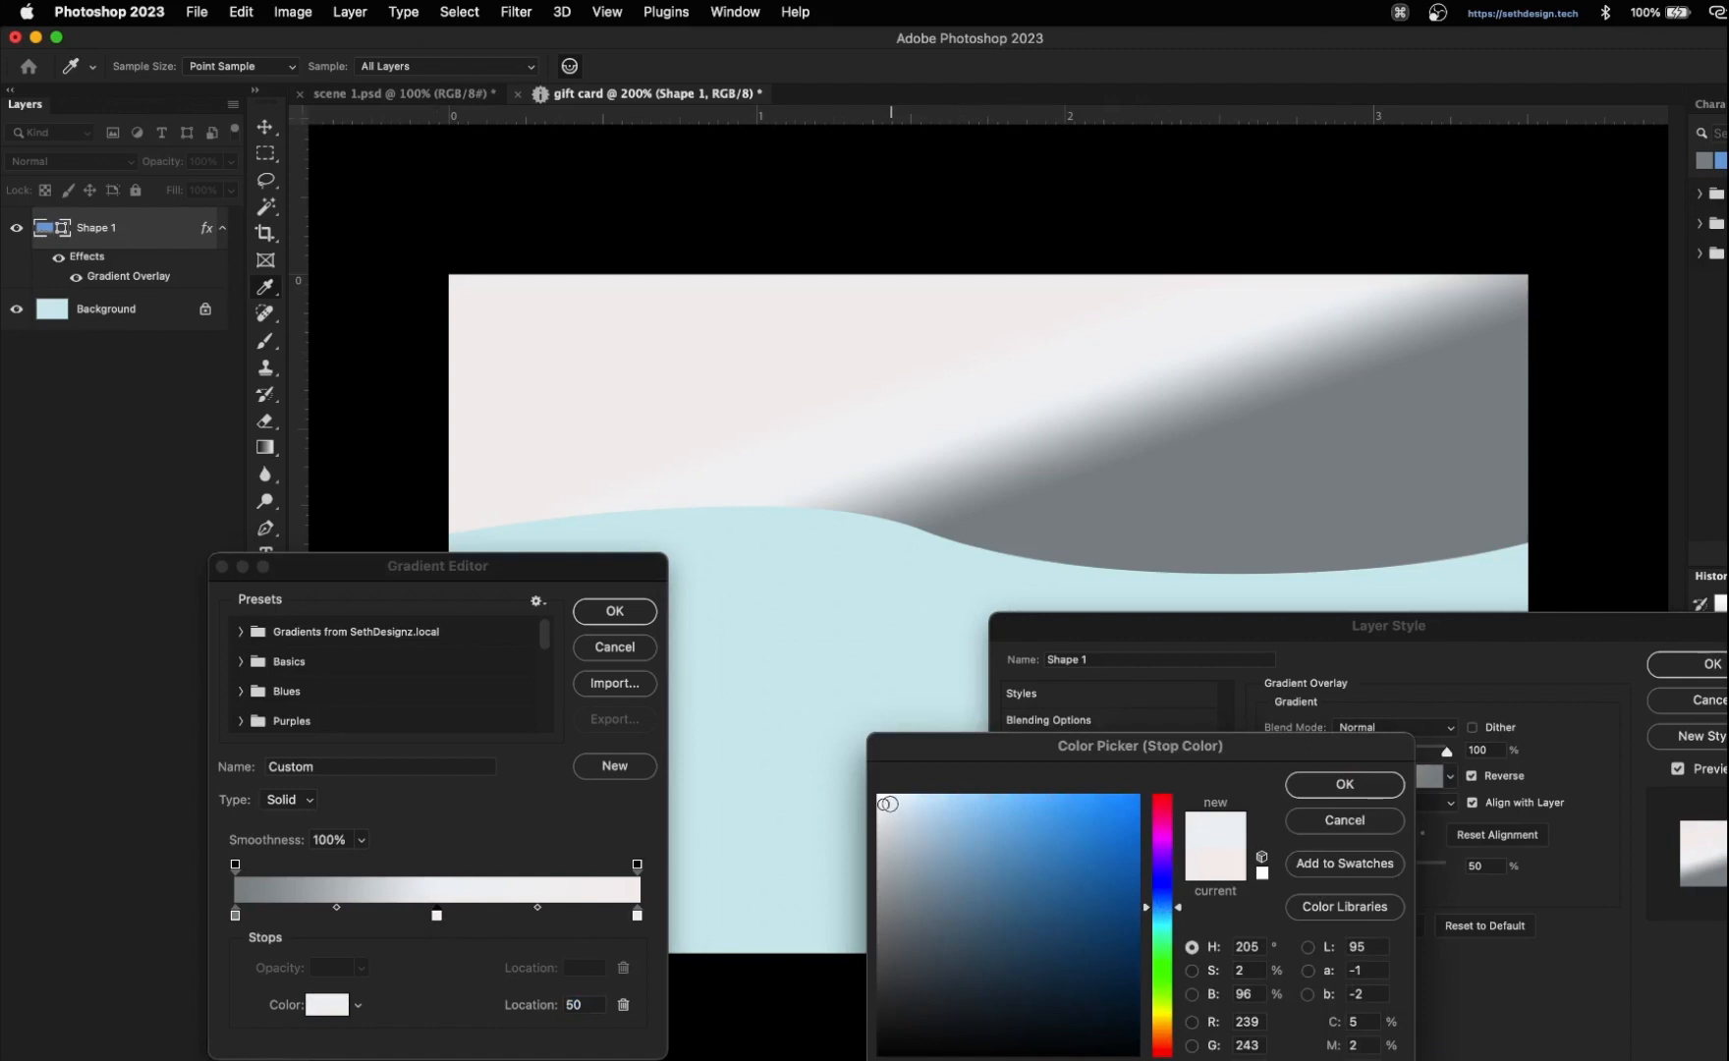
pyautogui.click(916, 801)
pyautogui.moveTo(916, 801); pyautogui.dragTo(899, 790)
pyautogui.click(1343, 792)
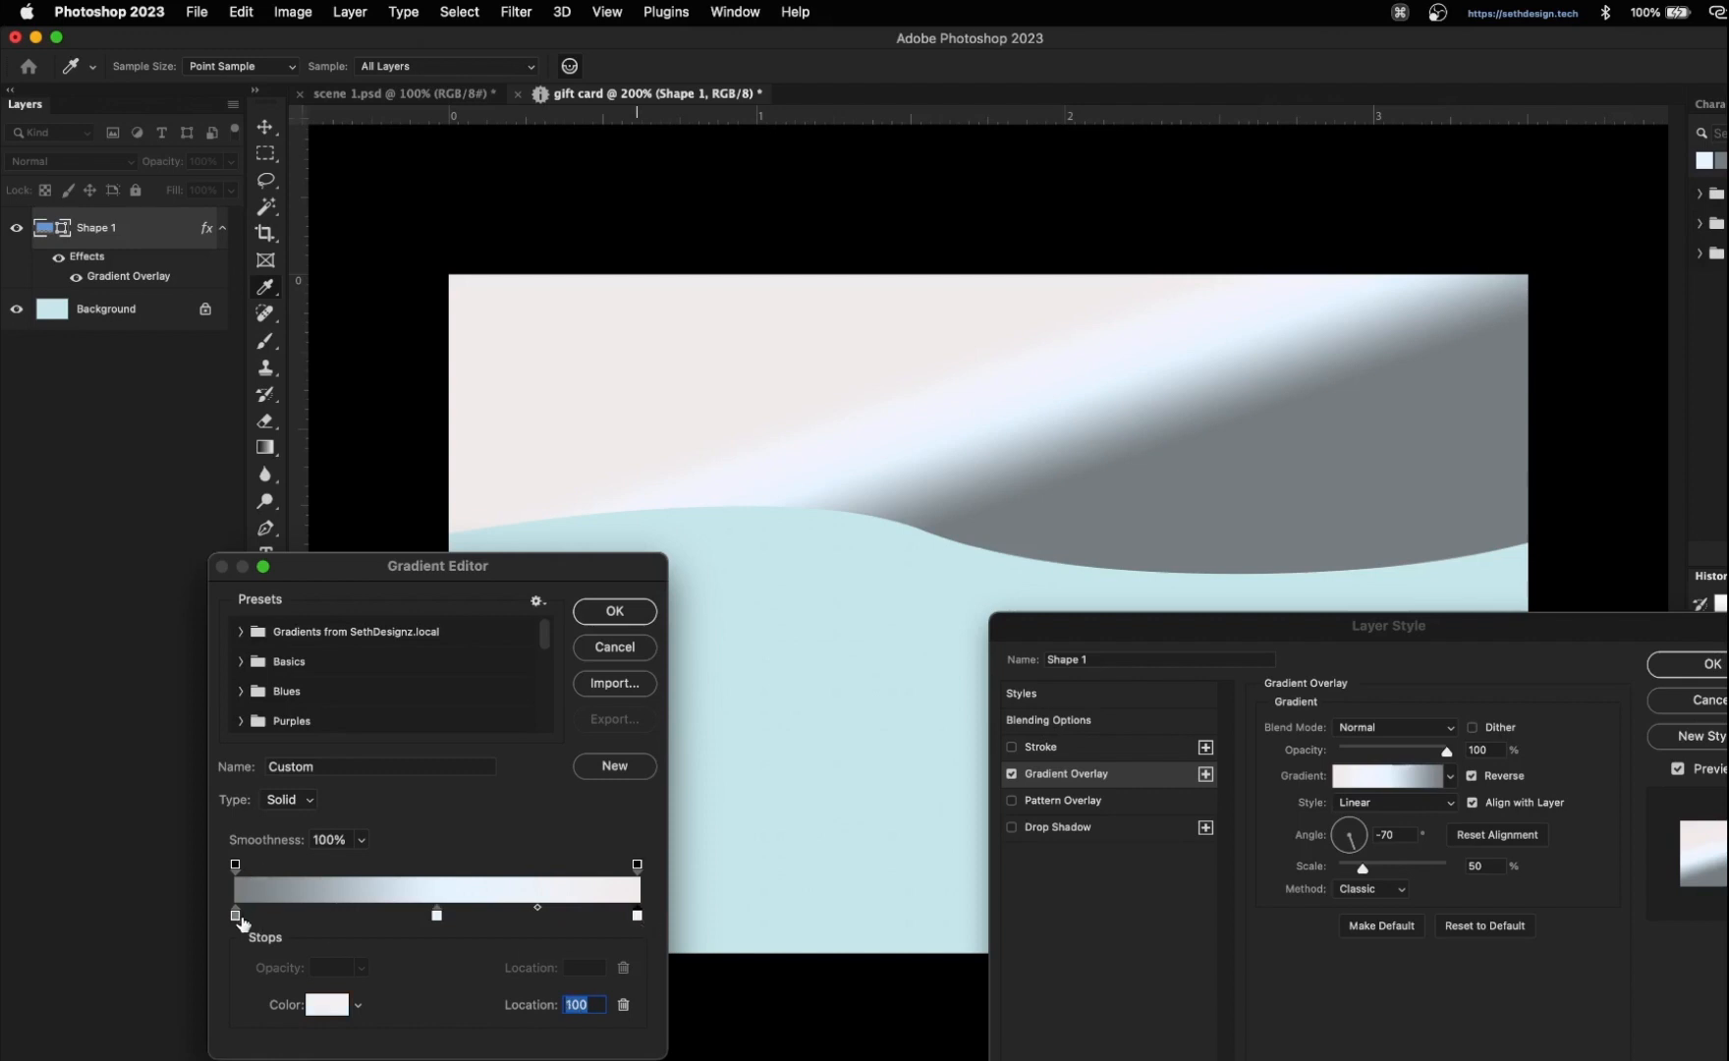
# - Change the gradient's stop at location 100 to neutral grey with 0% saturation and 58% brightness, and accept the gradient
pyautogui.click(329, 1004)
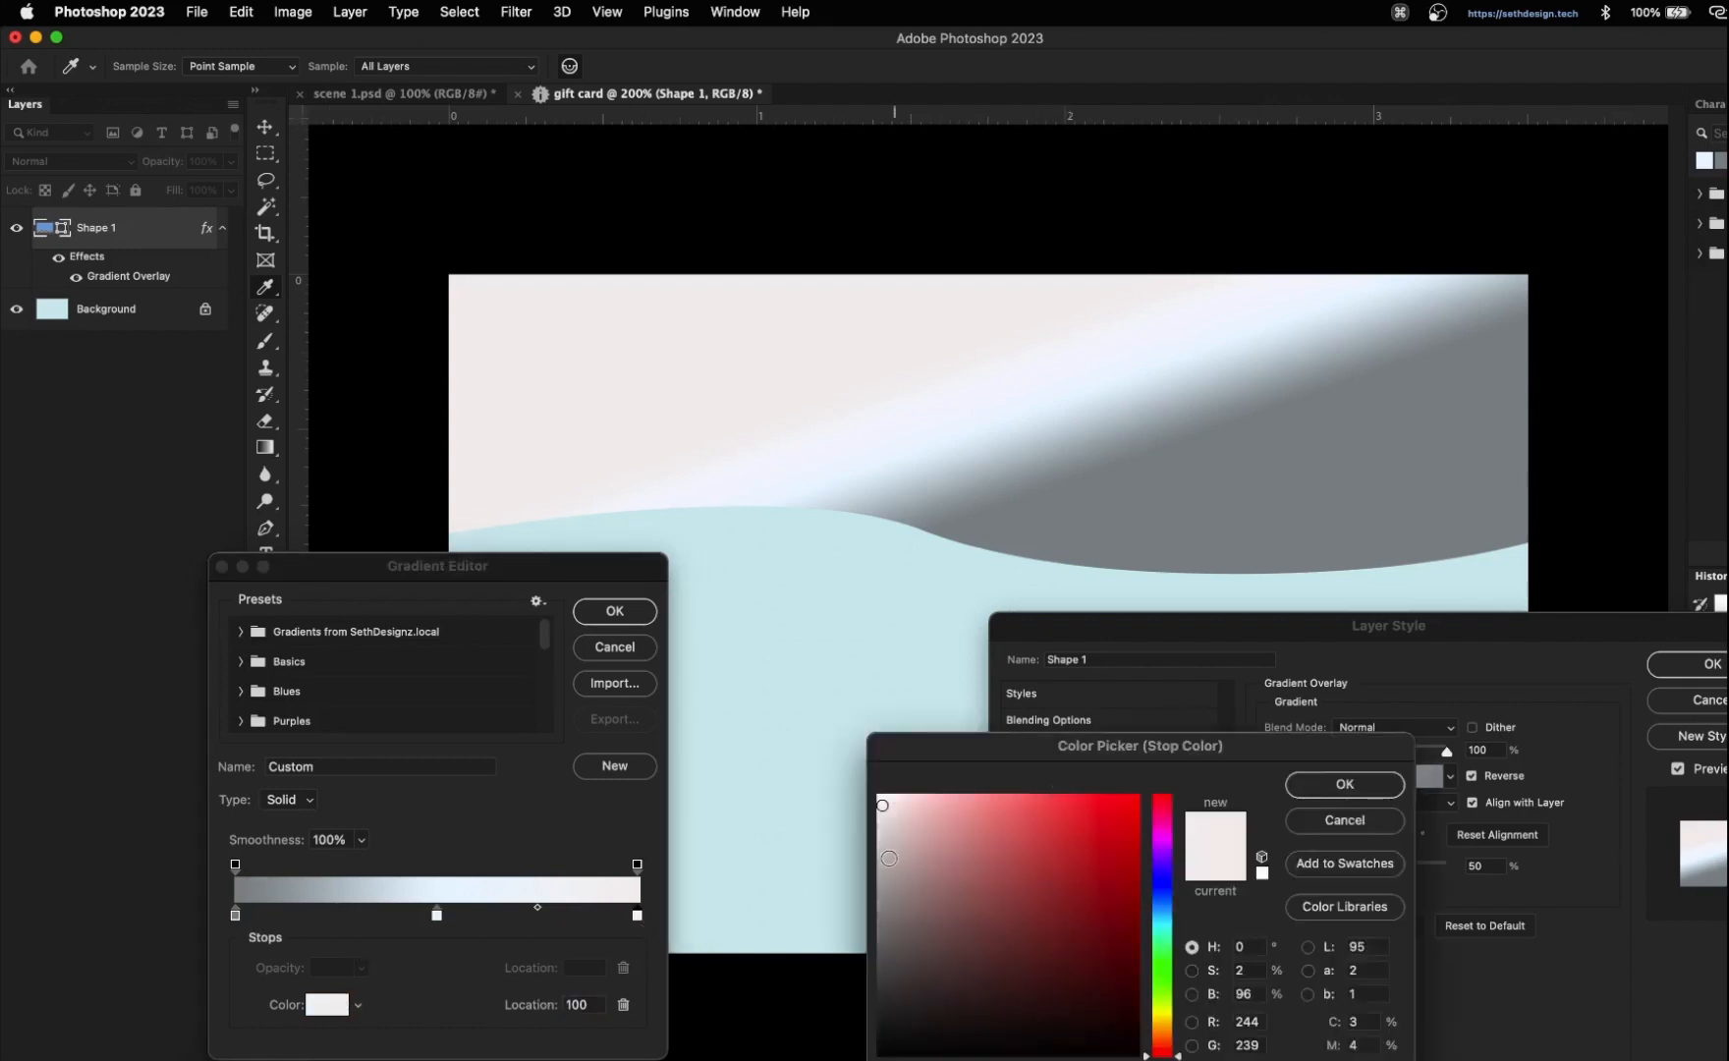
pyautogui.moveTo(884, 853)
pyautogui.mouseDown()
pyautogui.moveTo(814, 883)
pyautogui.moveTo(845, 915)
pyautogui.moveTo(813, 918)
pyautogui.moveTo(846, 901)
pyautogui.mouseUp()
pyautogui.click(1167, 904)
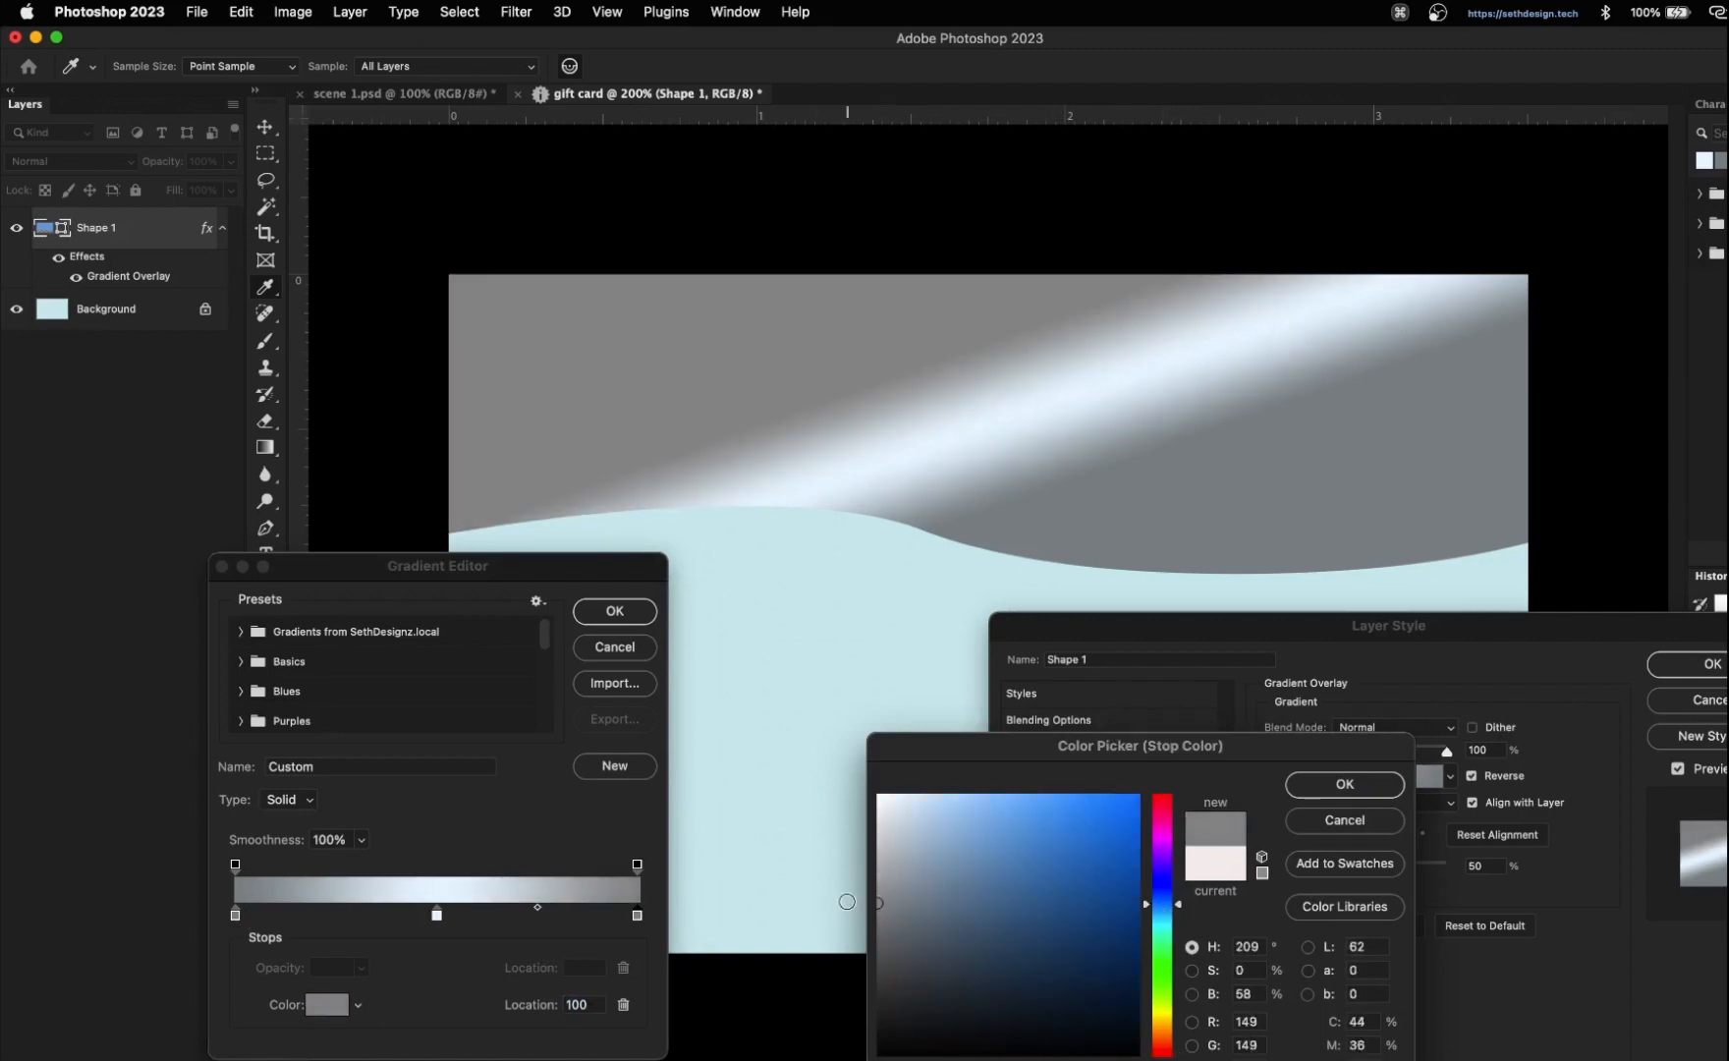
pyautogui.click(1328, 784)
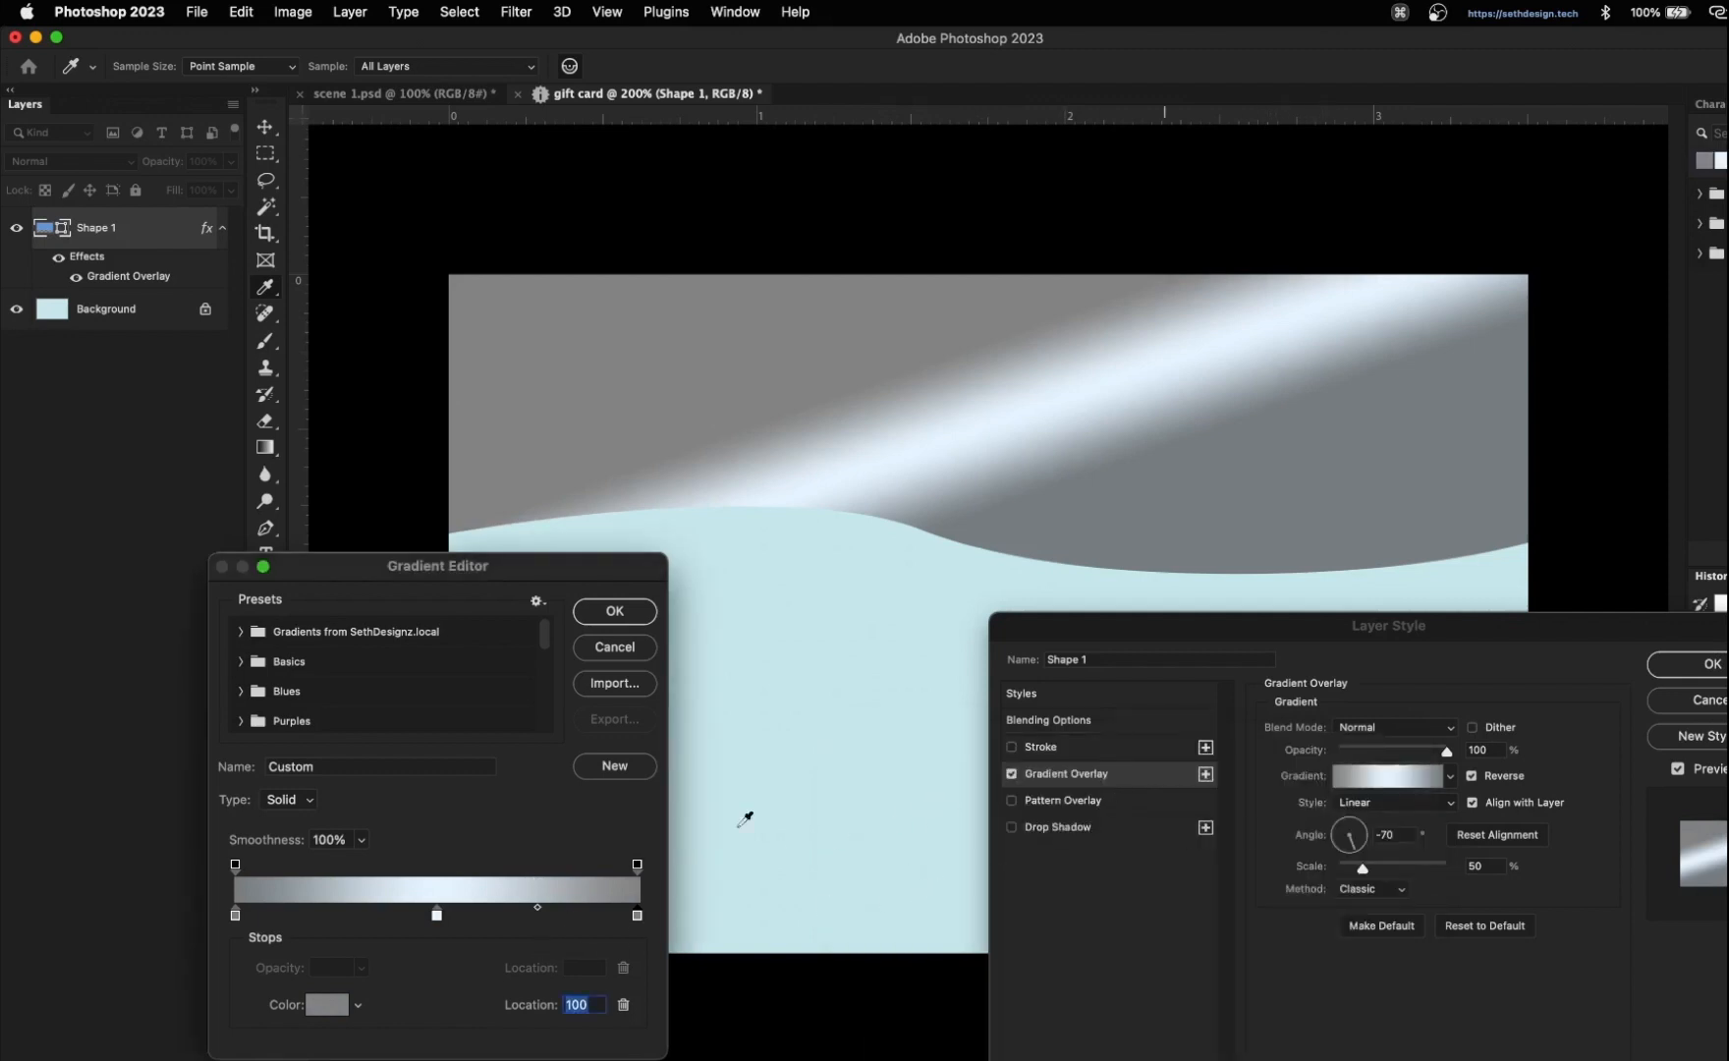
pyautogui.click(611, 612)
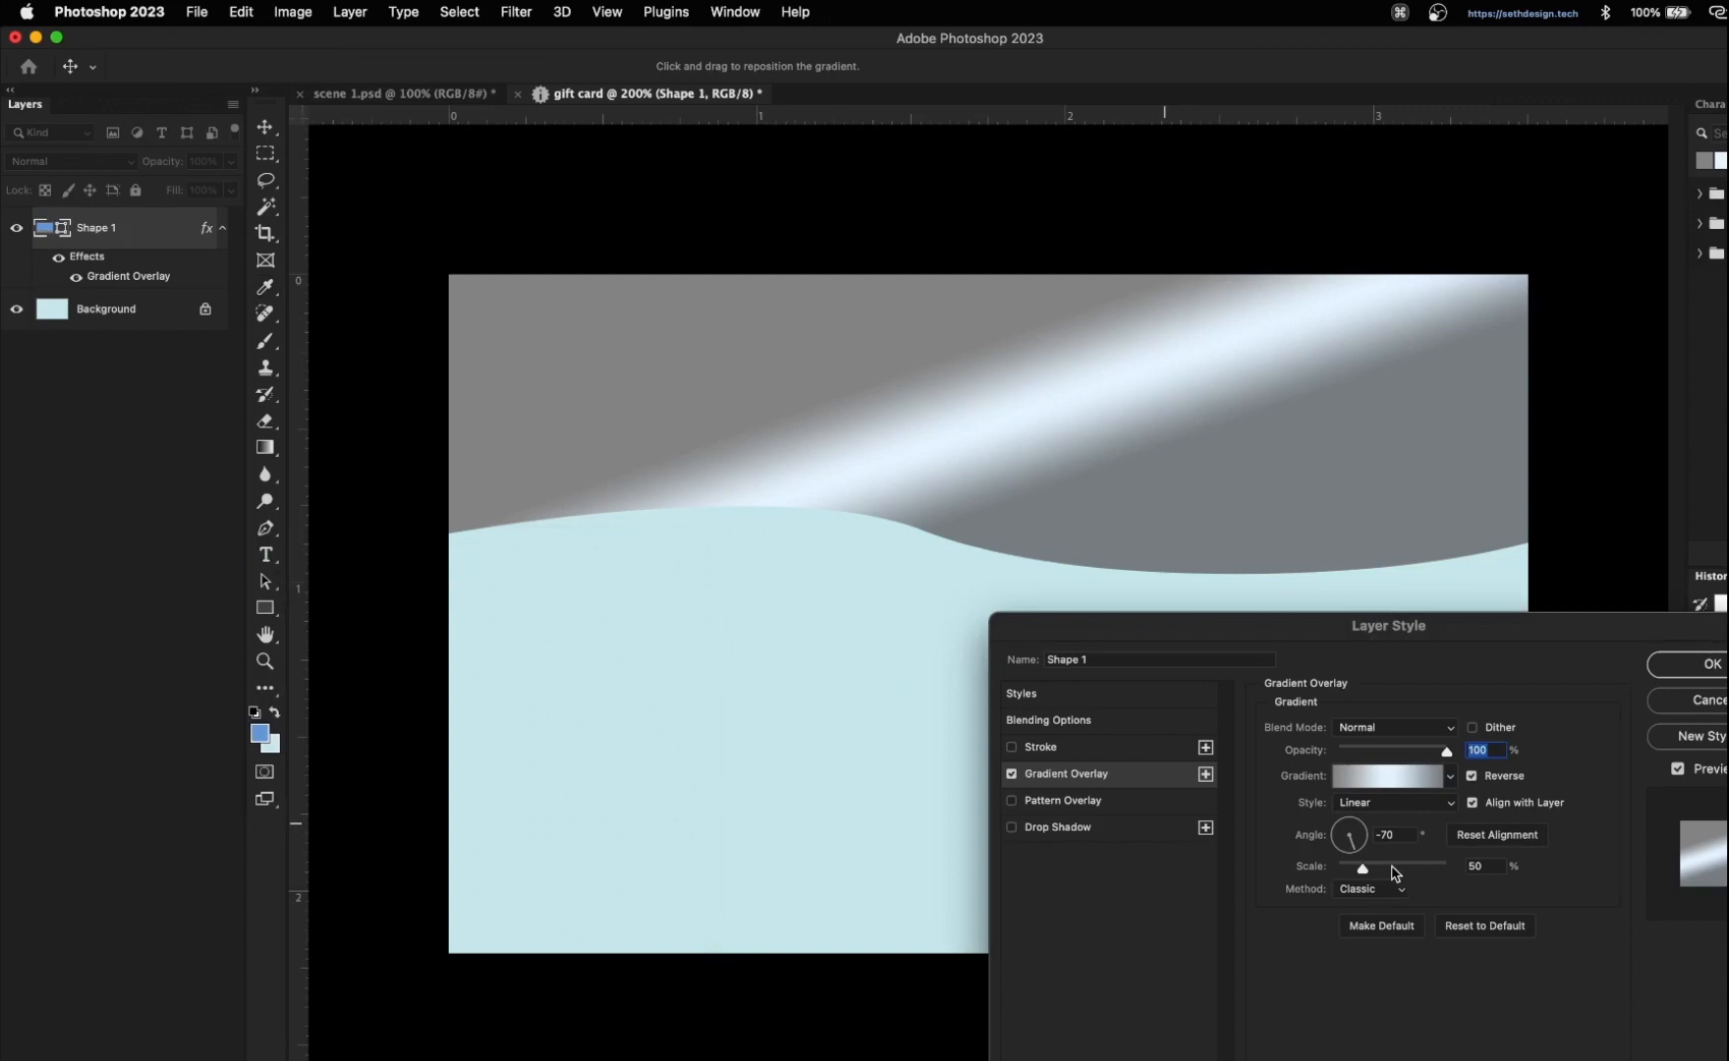
# - Raise the gradient overlay's scale to 95% and try several gradient directions, arriving at an angle of -125°
pyautogui.moveTo(1387, 871)
pyautogui.mouseDown()
pyautogui.moveTo(1512, 865)
pyautogui.moveTo(1383, 841)
pyautogui.moveTo(1485, 850)
pyautogui.moveTo(1403, 857)
pyautogui.mouseUp()
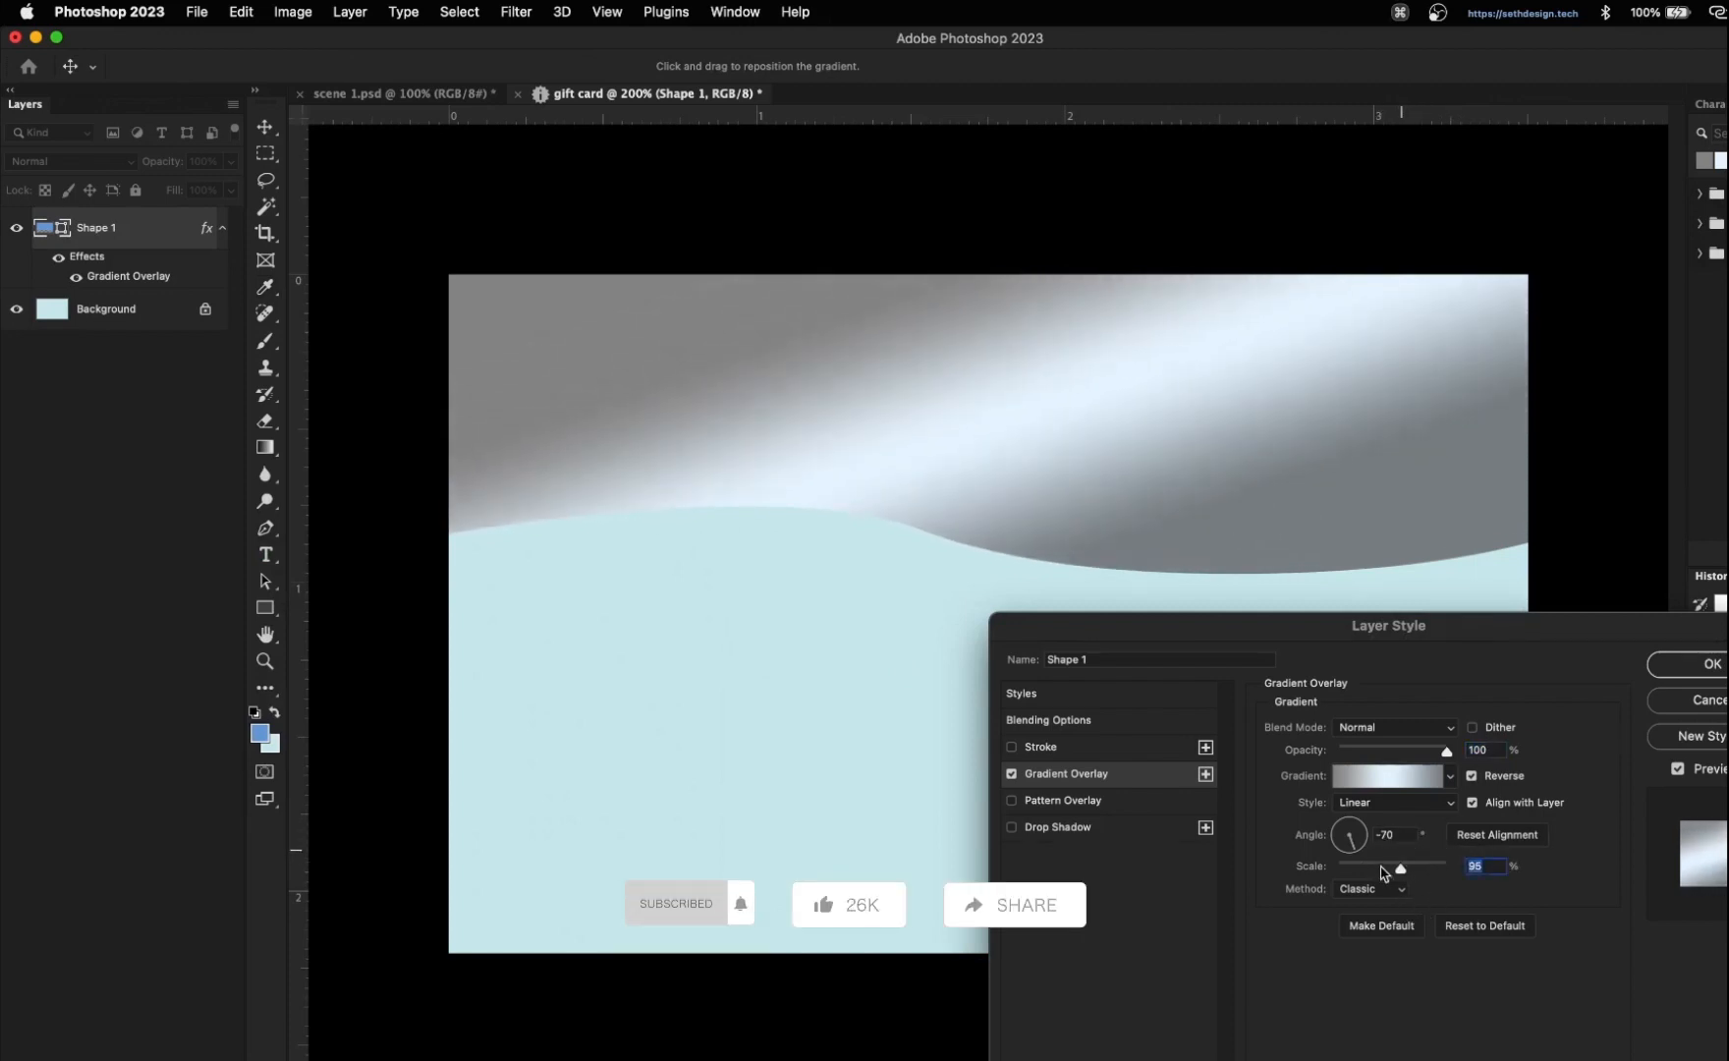
pyautogui.click(1354, 842)
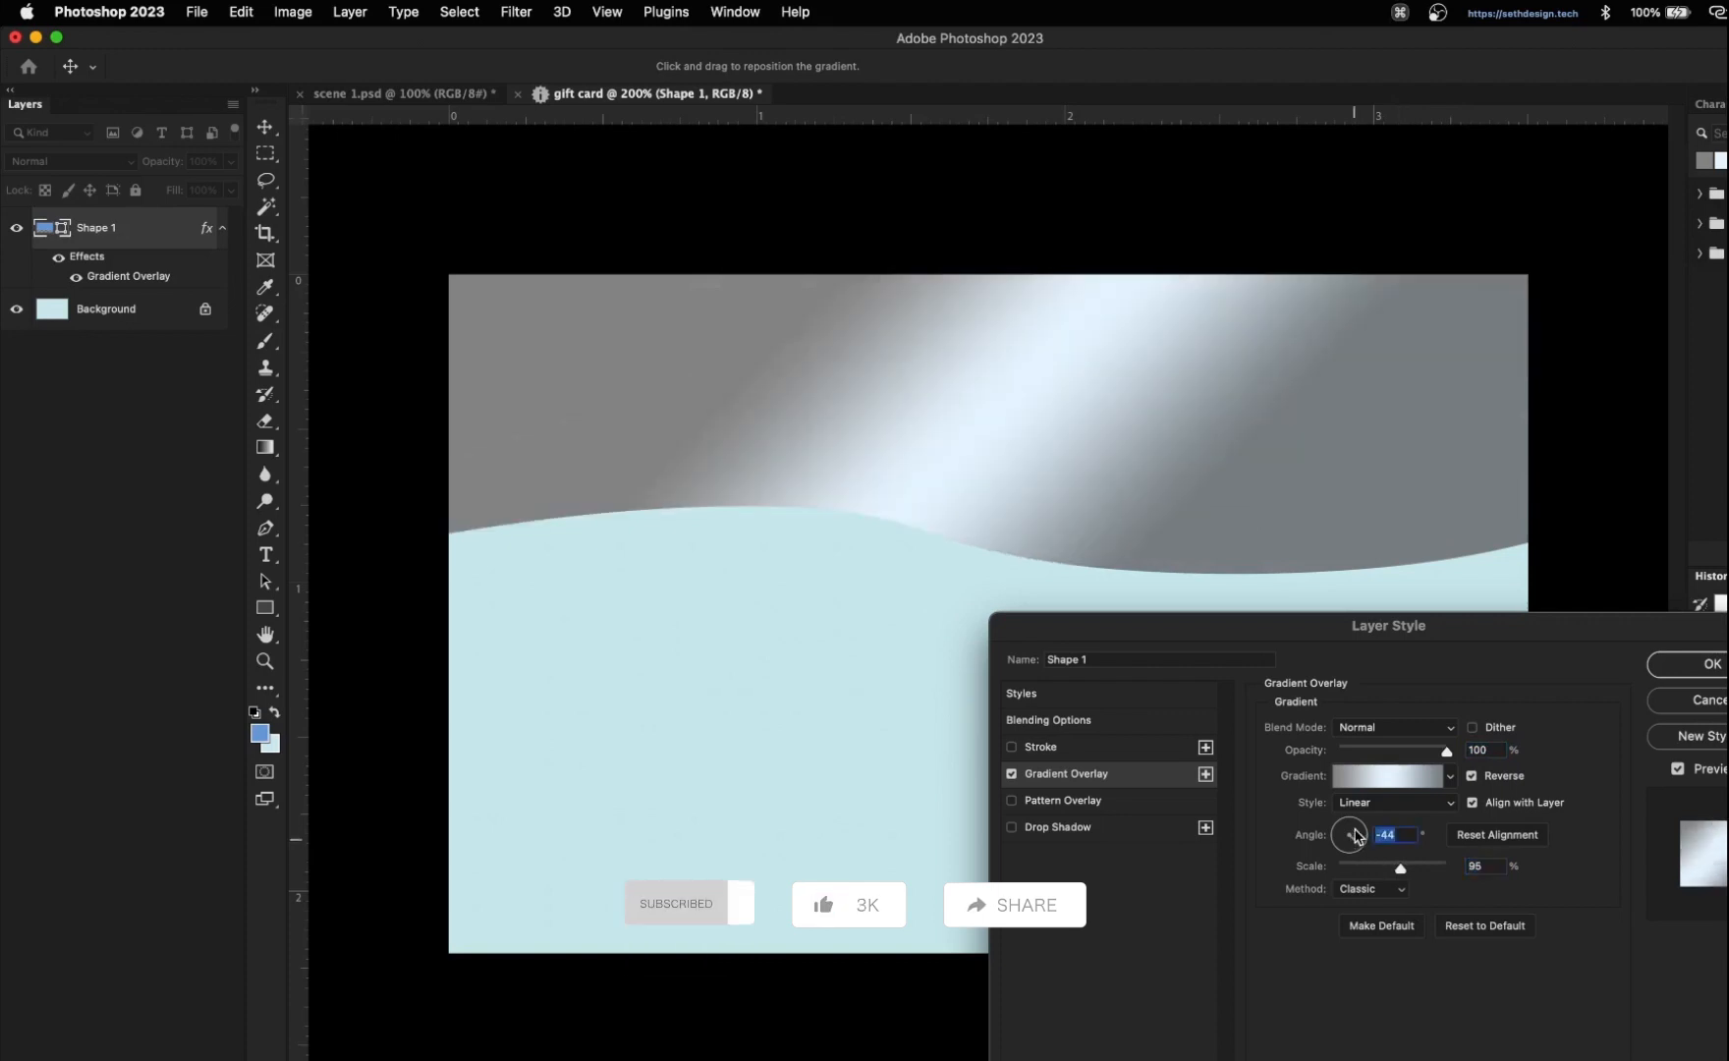
pyautogui.click(1365, 839)
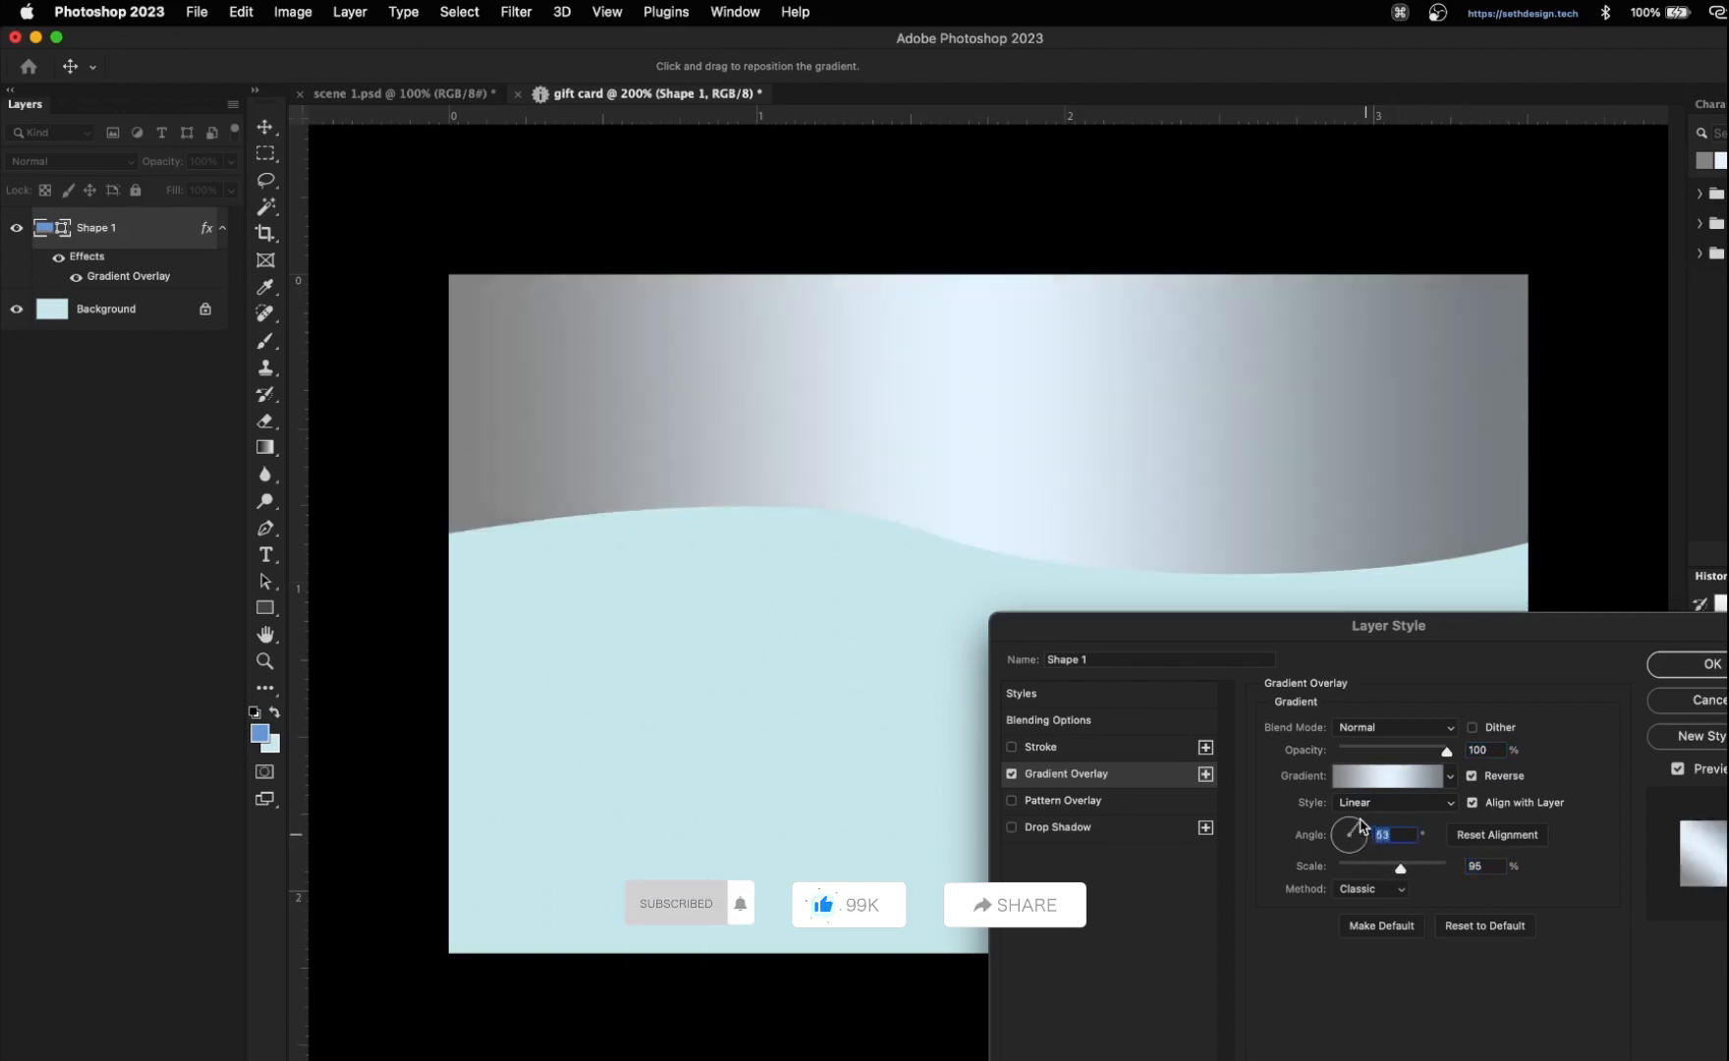
pyautogui.click(1357, 825)
pyautogui.click(1337, 828)
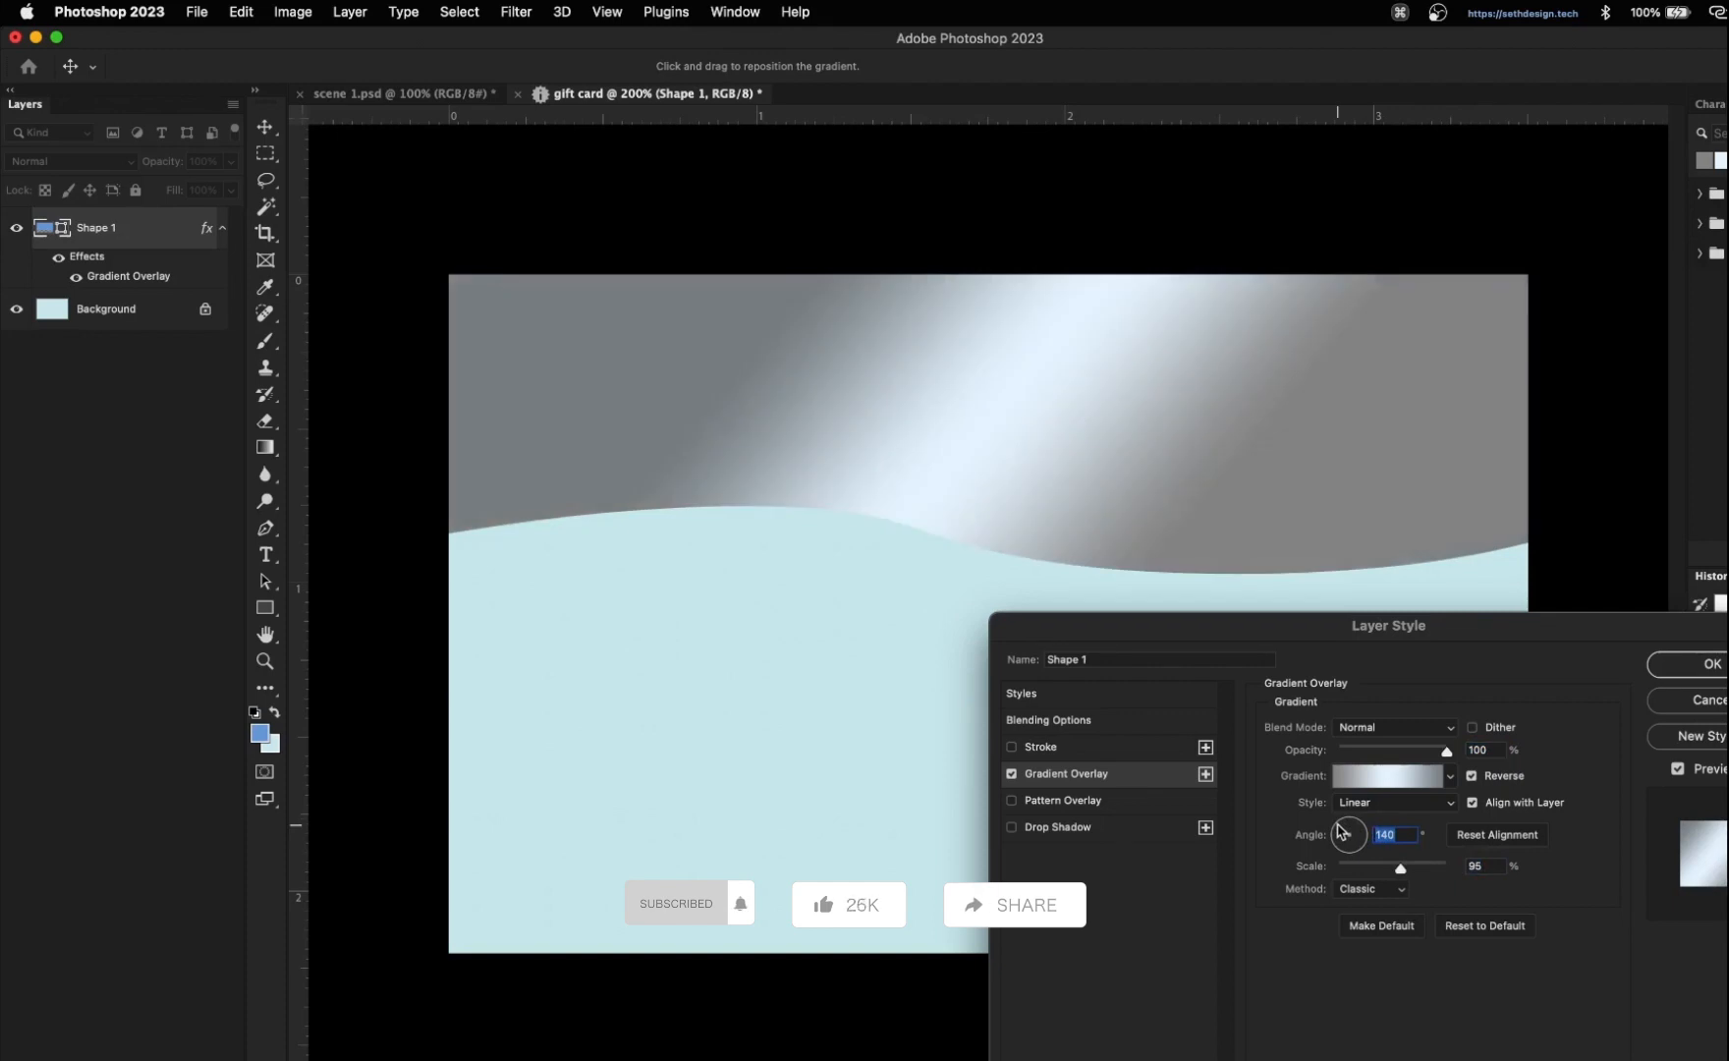
pyautogui.click(1345, 826)
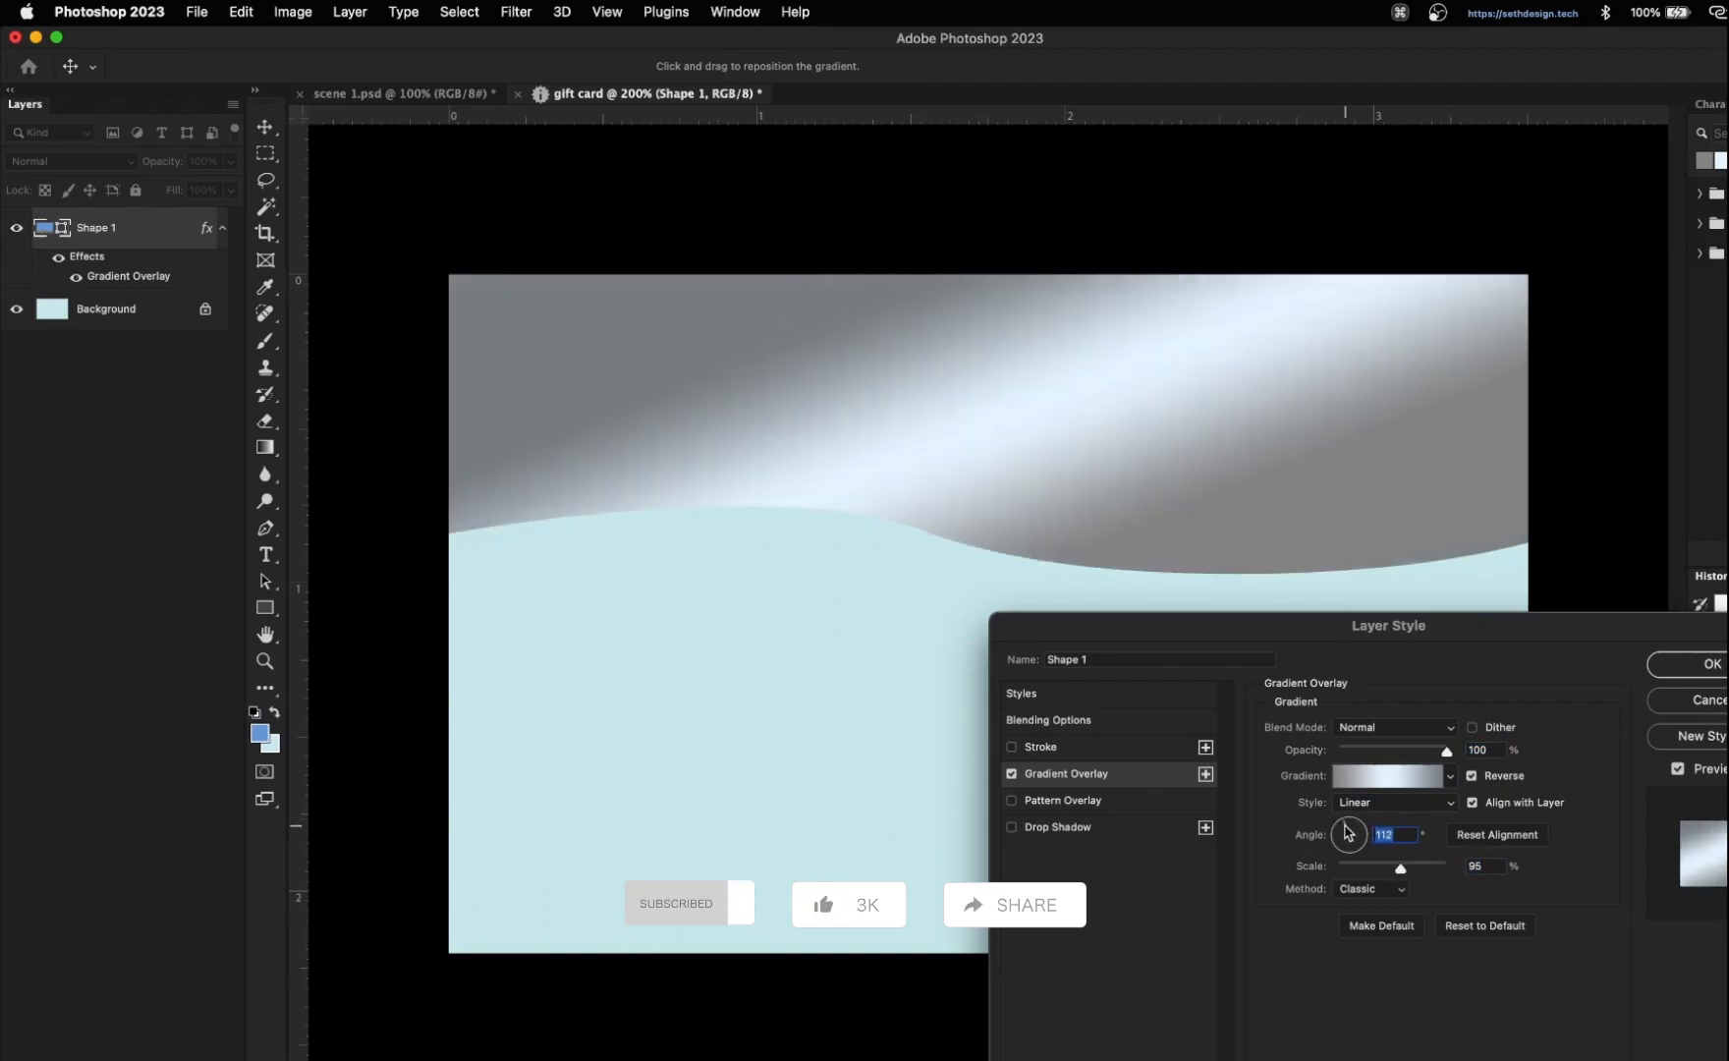
pyautogui.click(1335, 842)
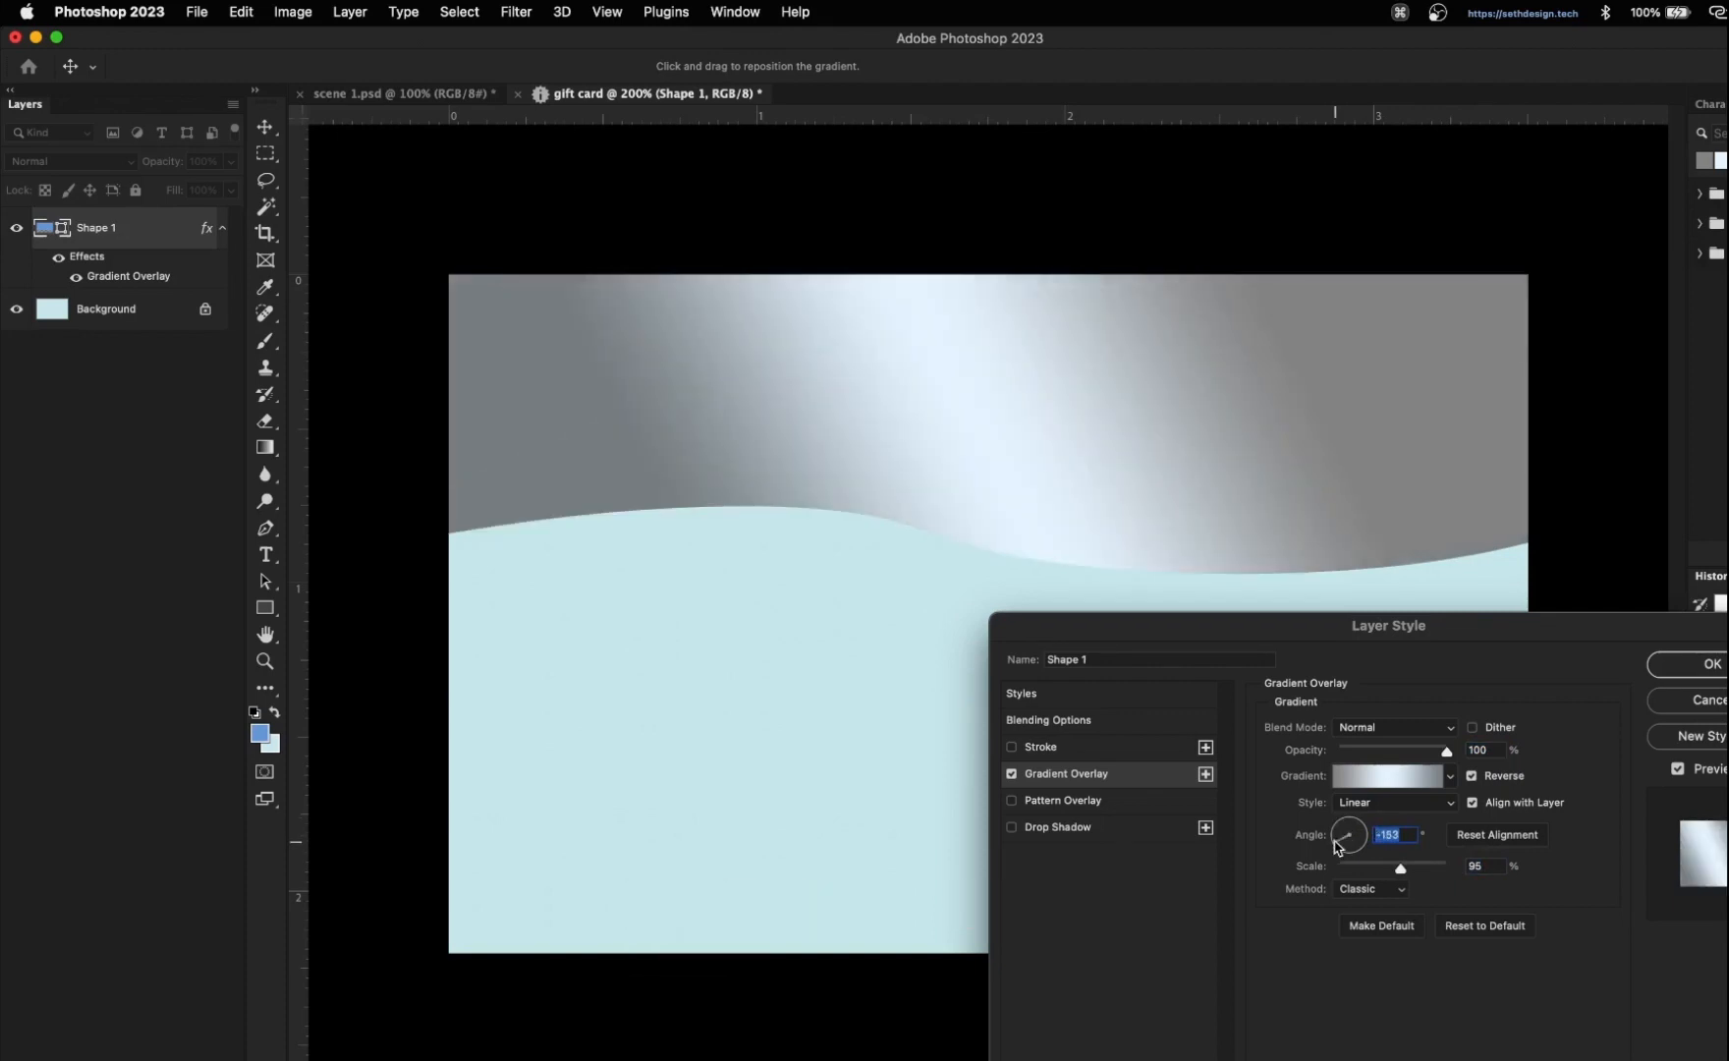
pyautogui.click(1340, 852)
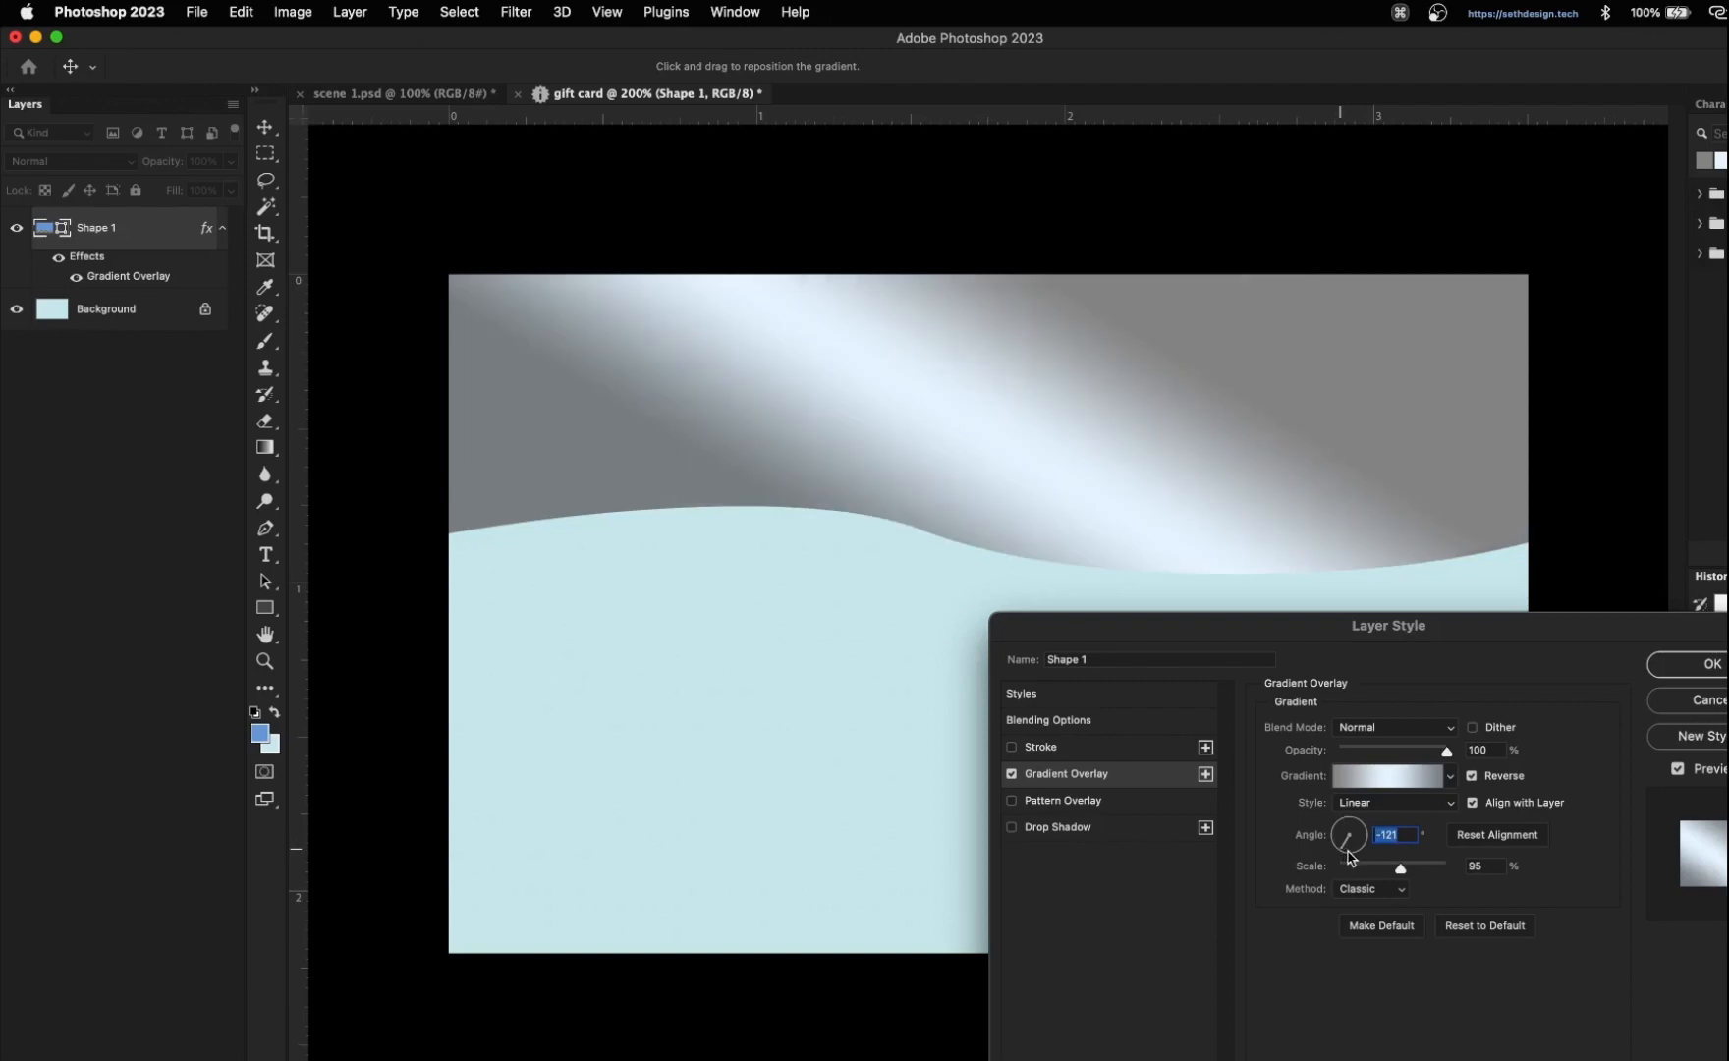
pyautogui.click(1348, 856)
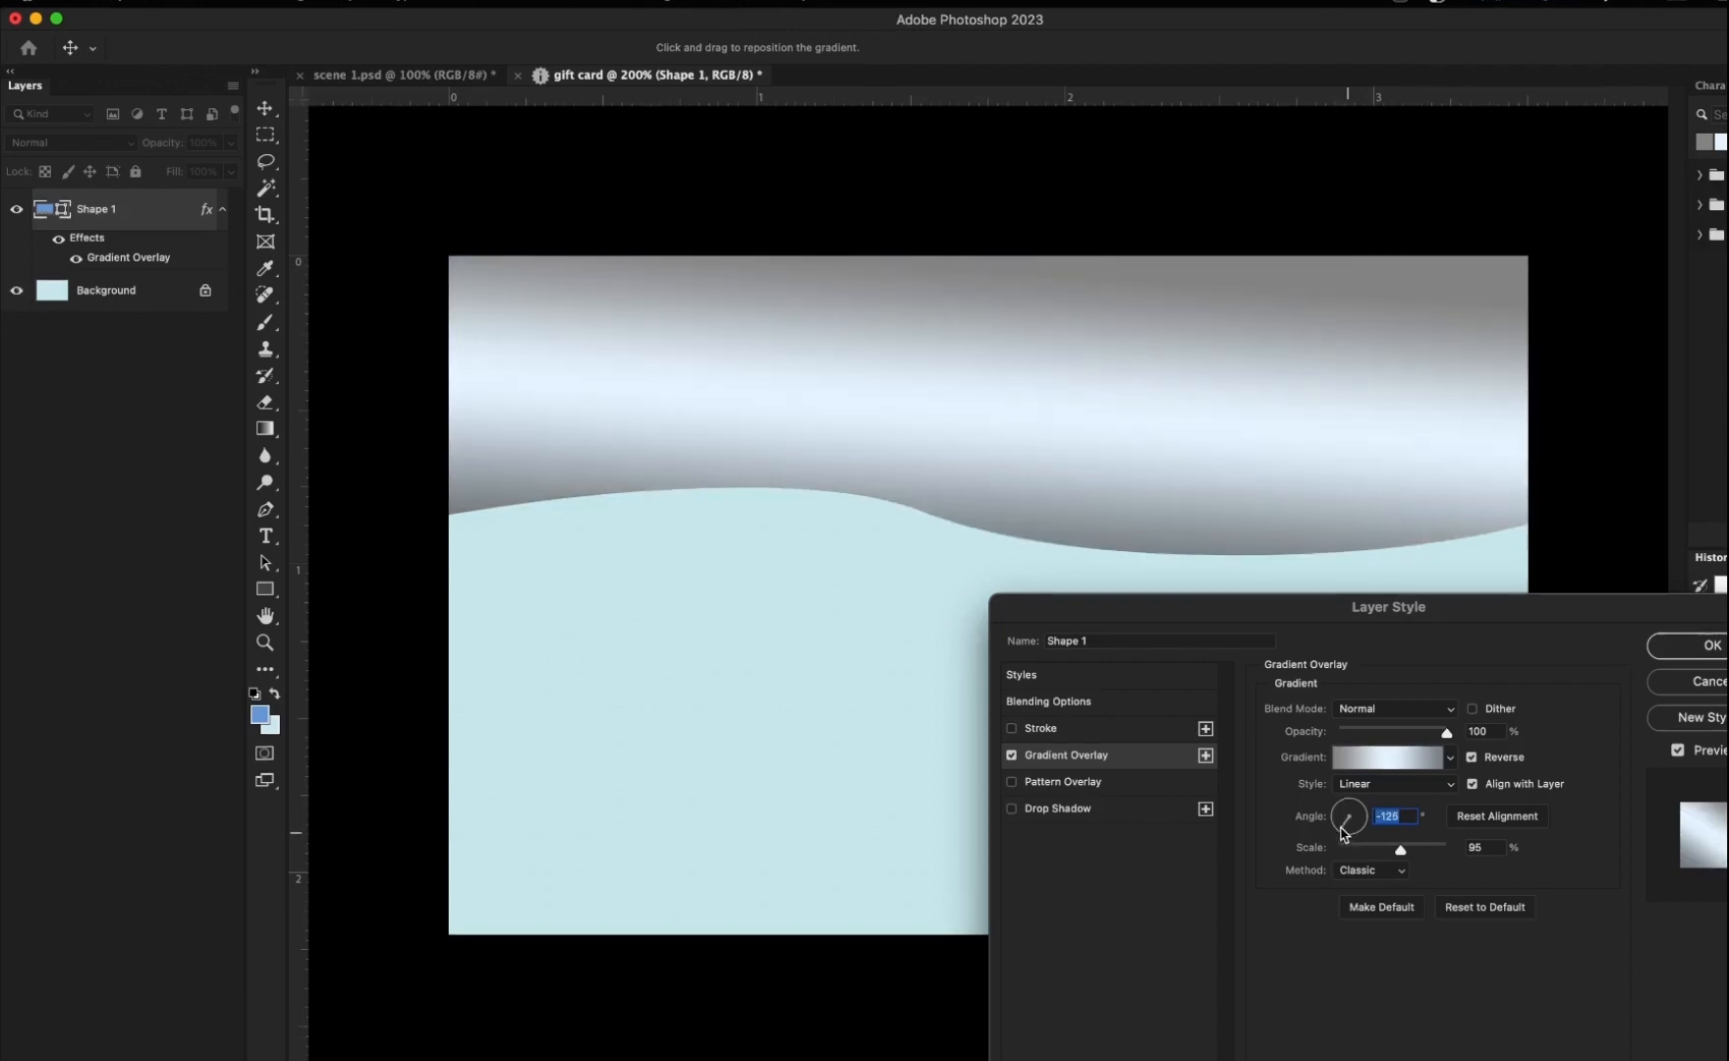
pyautogui.click(1344, 852)
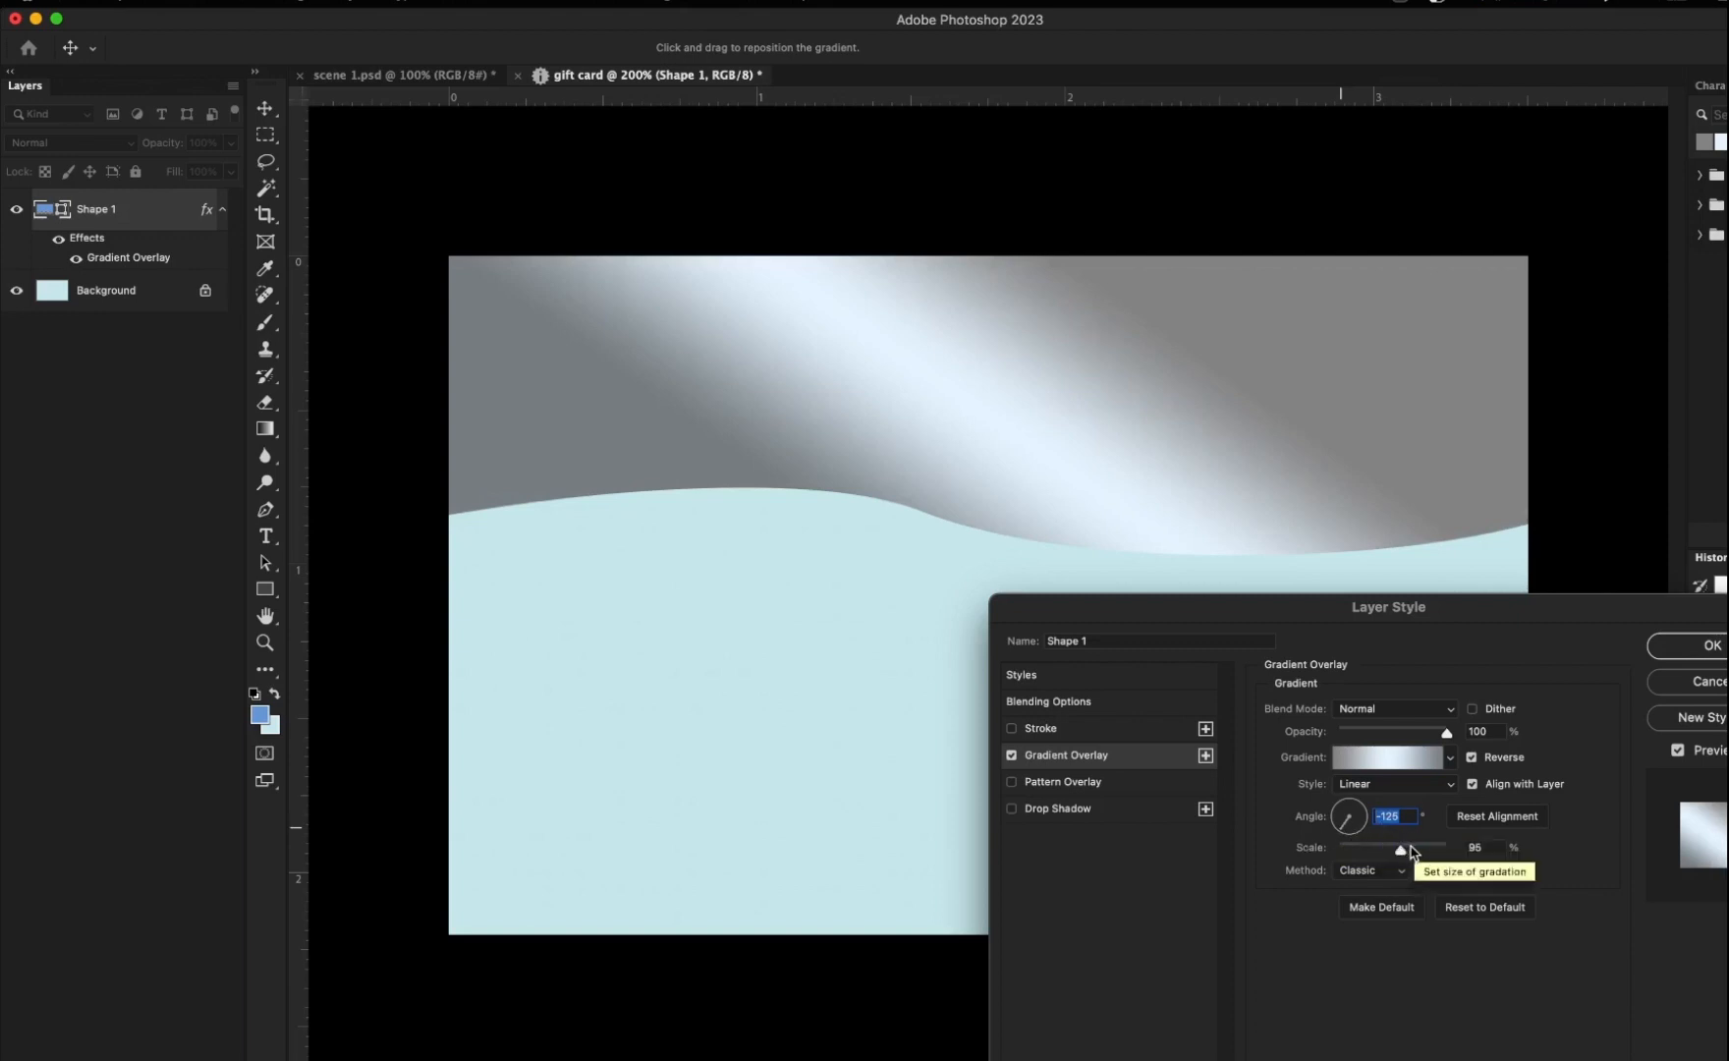
# - Set the gradient overlay's scale to 77% and its angle to -123°, and accept the layer style
pyautogui.moveTo(1411, 852); pyautogui.dragTo(1574, 849)
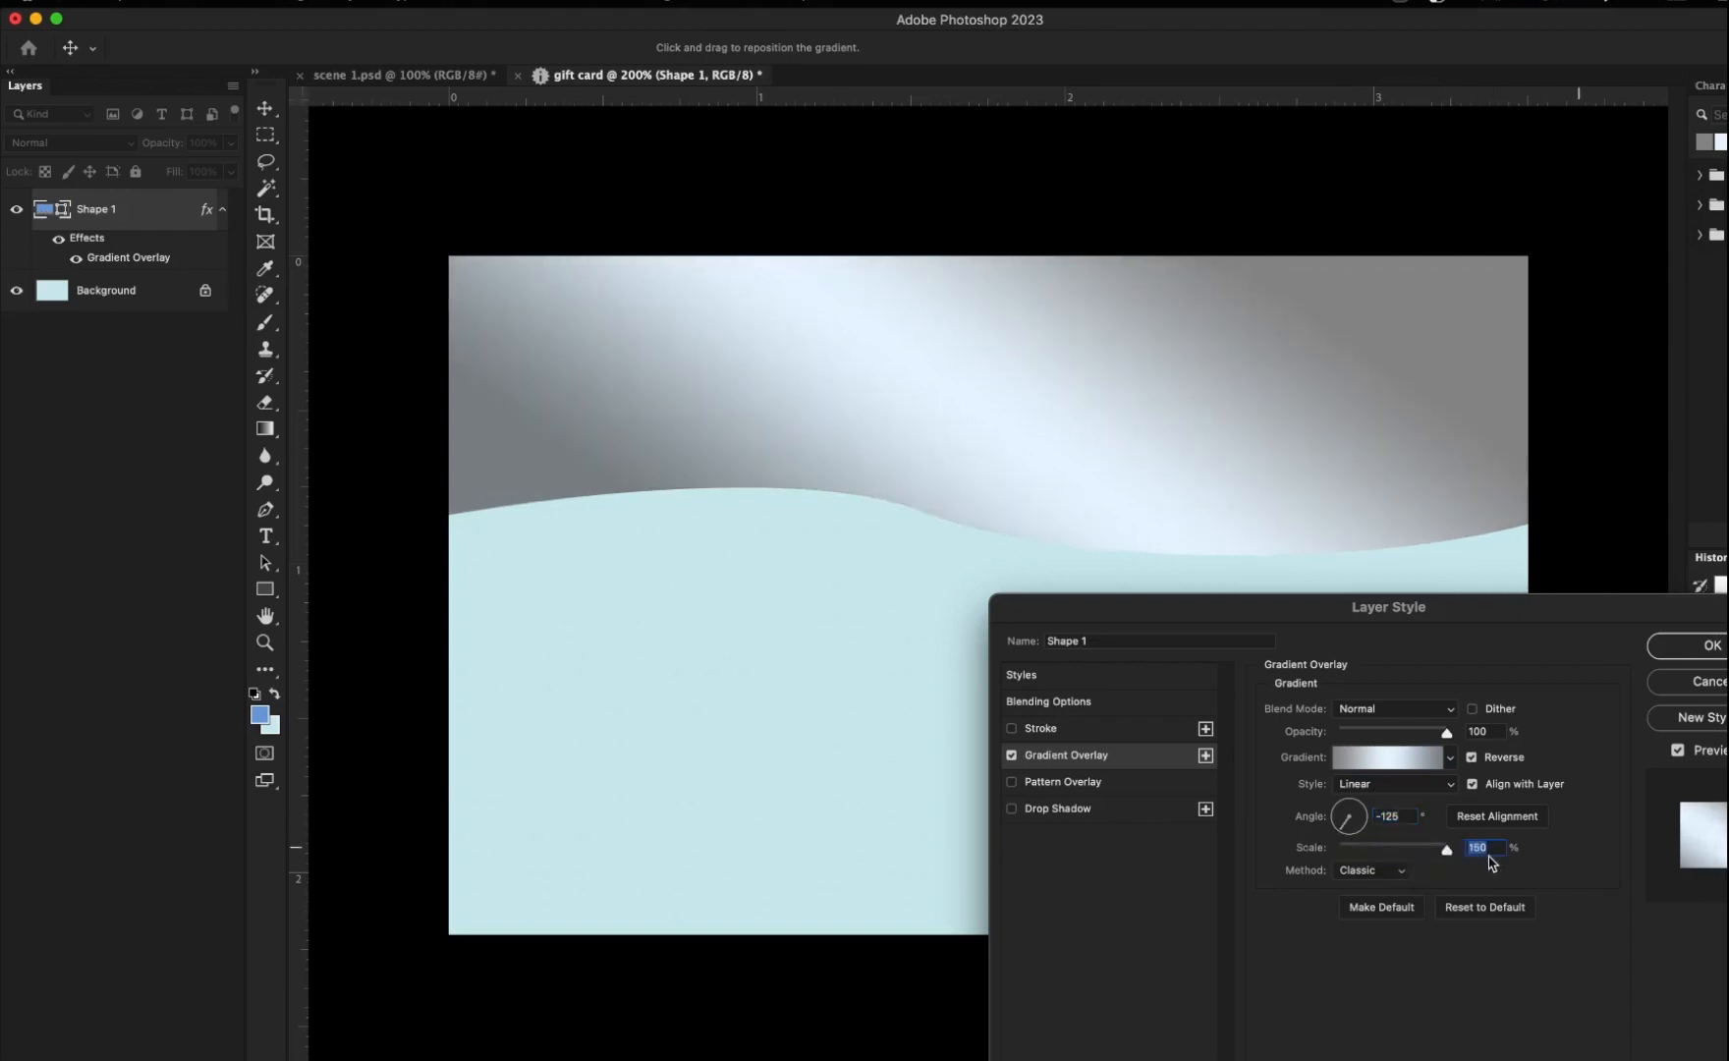
pyautogui.moveTo(1390, 850); pyautogui.dragTo(1385, 850)
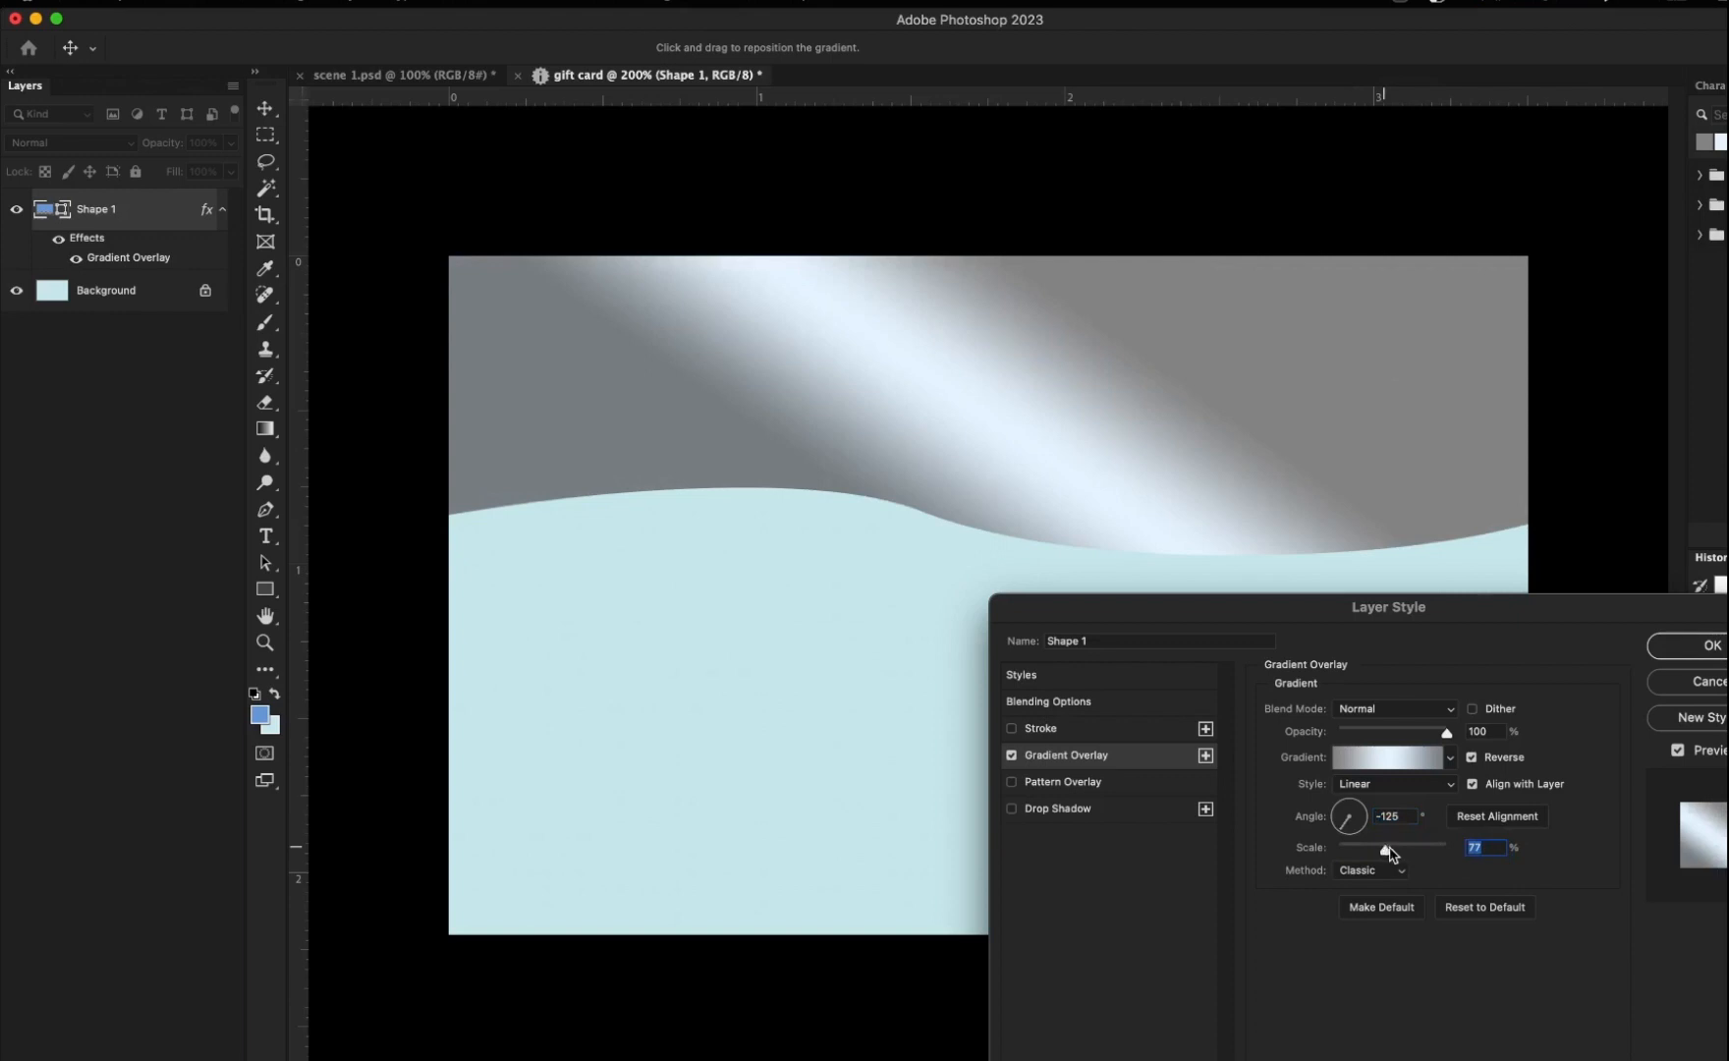
pyautogui.click(1346, 836)
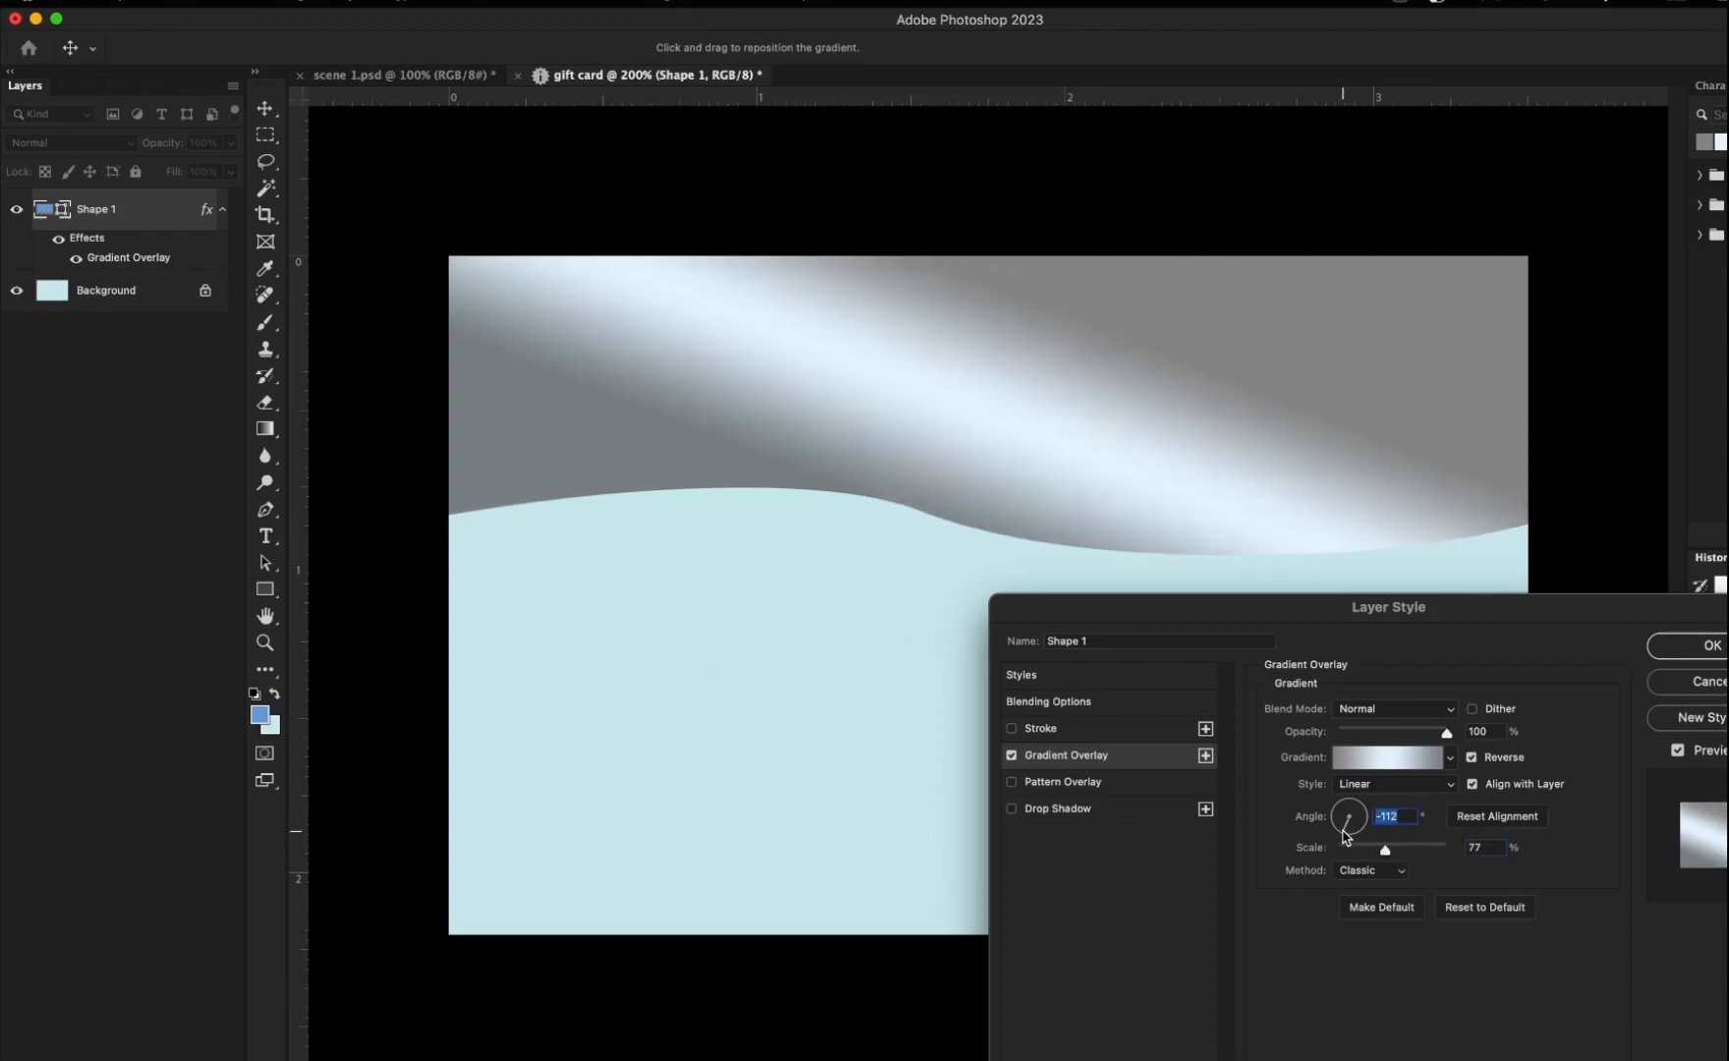
pyautogui.click(1347, 837)
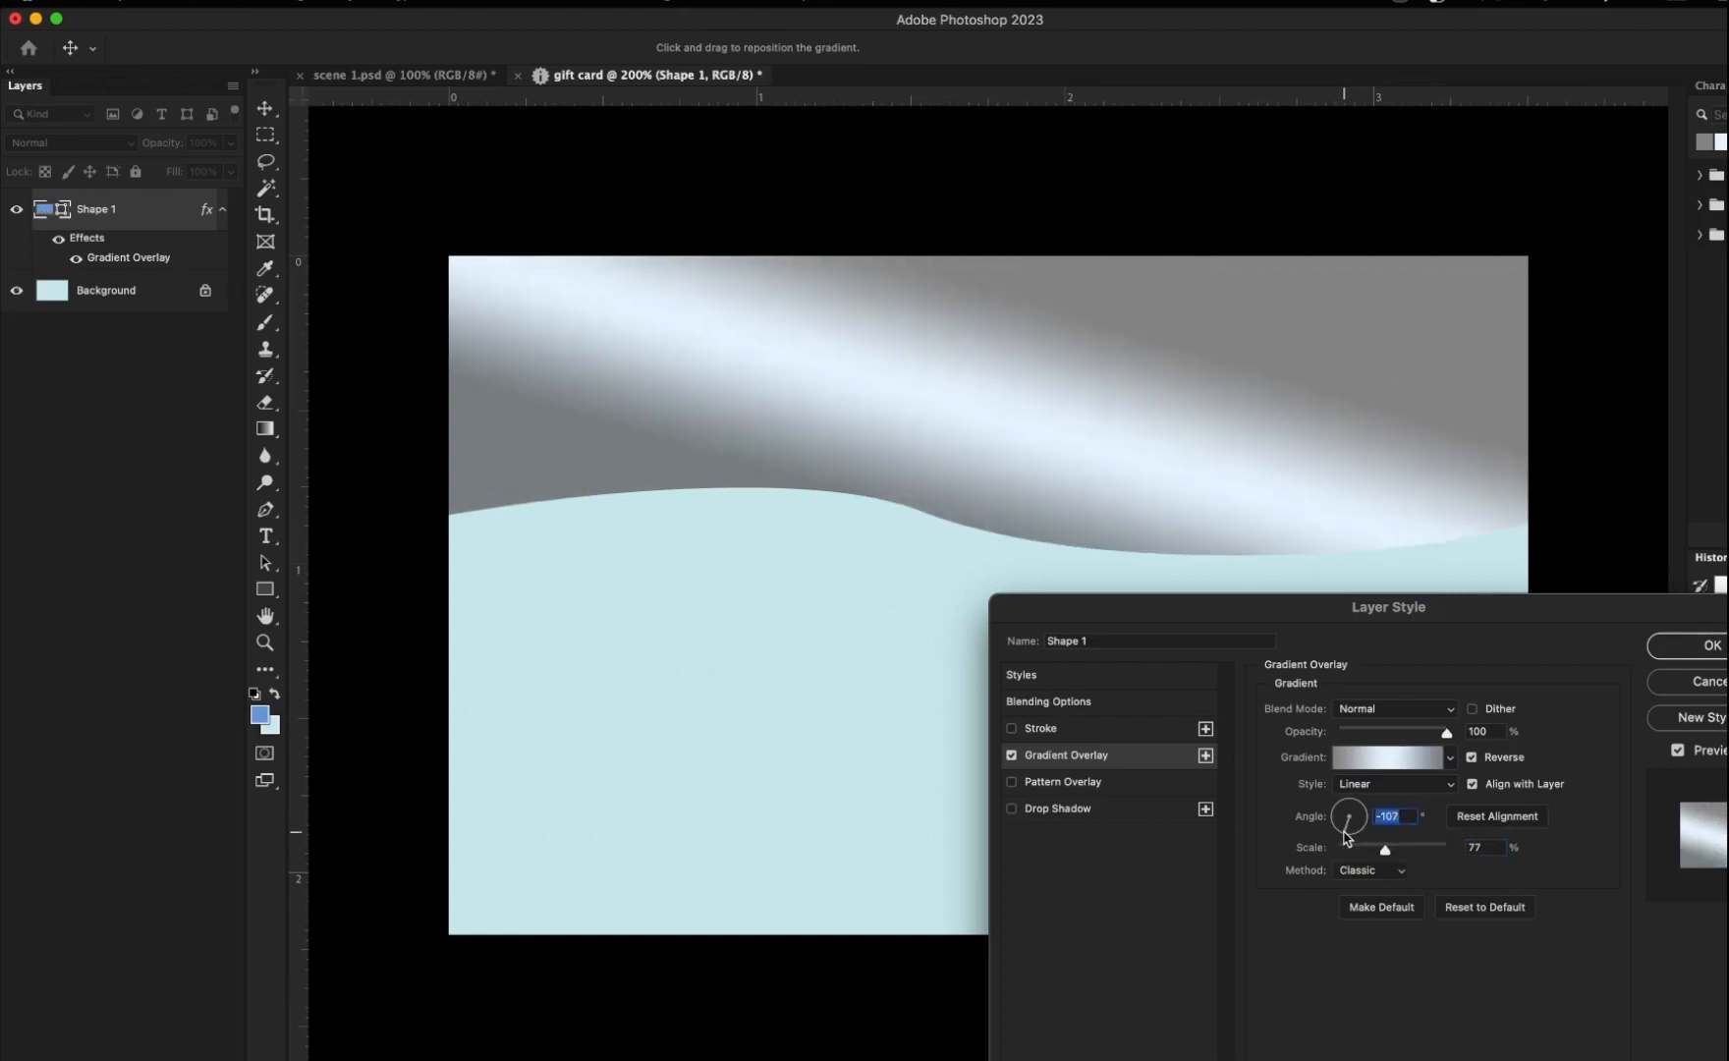
pyautogui.click(1346, 837)
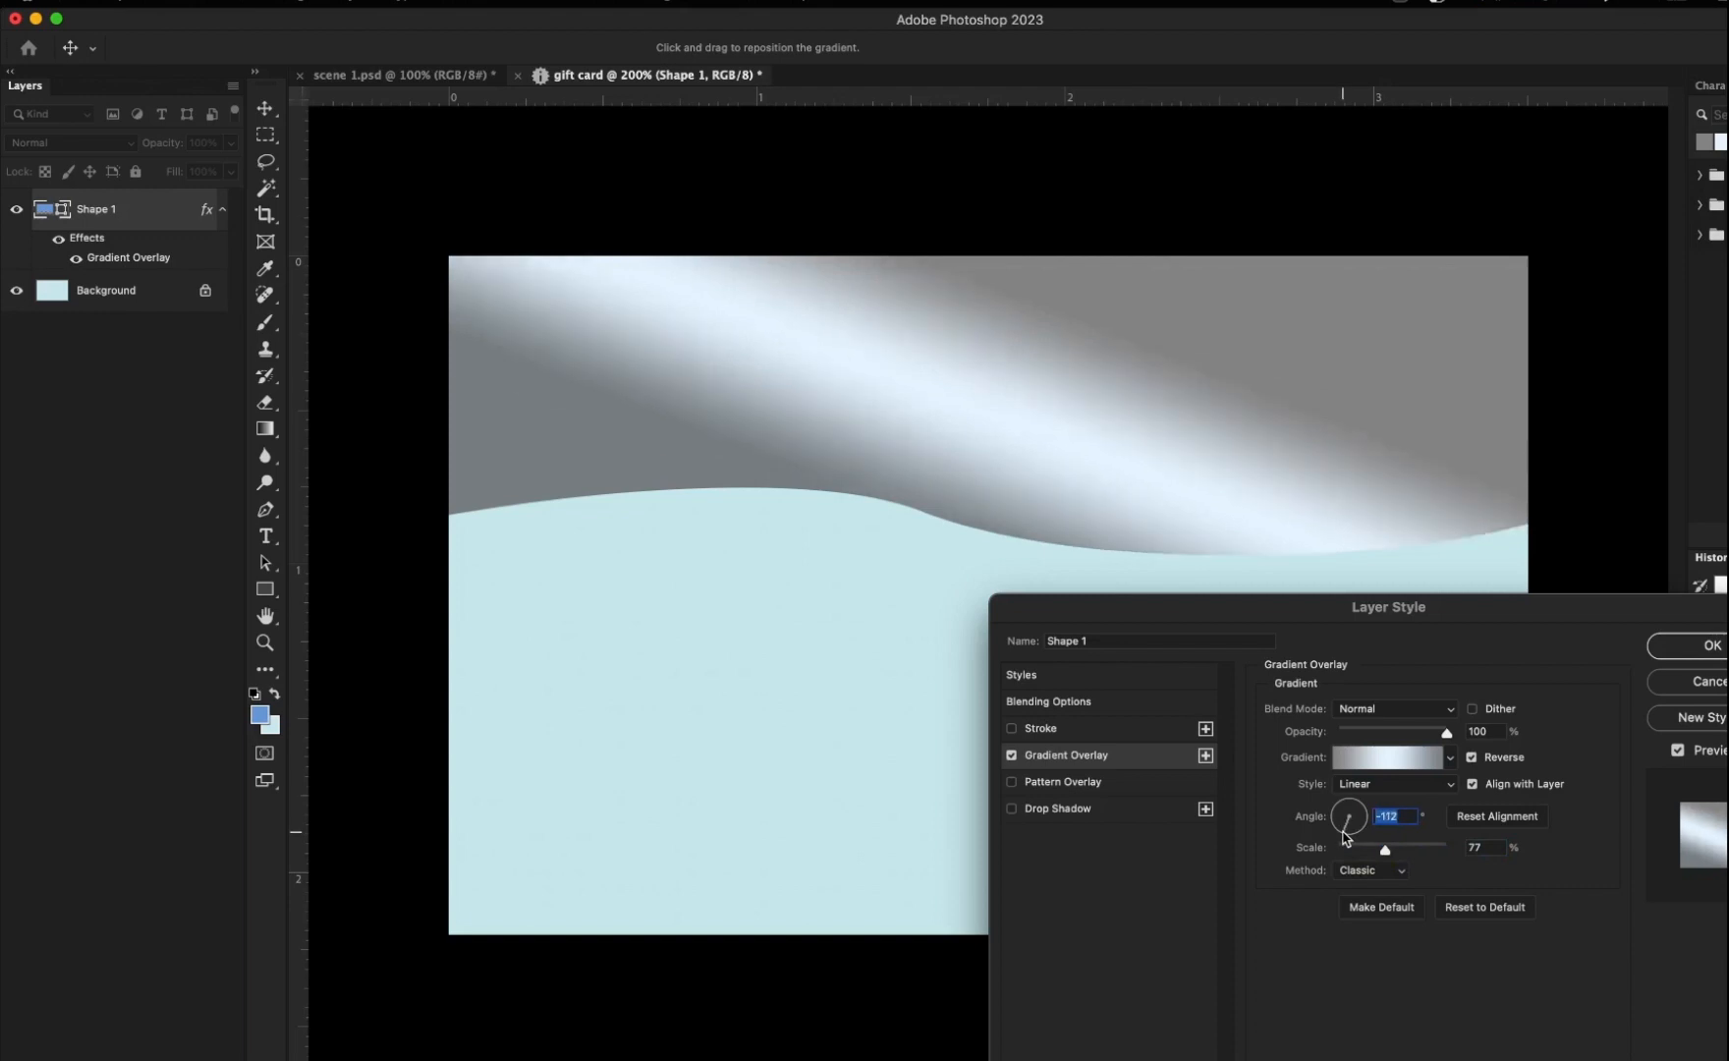
pyautogui.click(1342, 834)
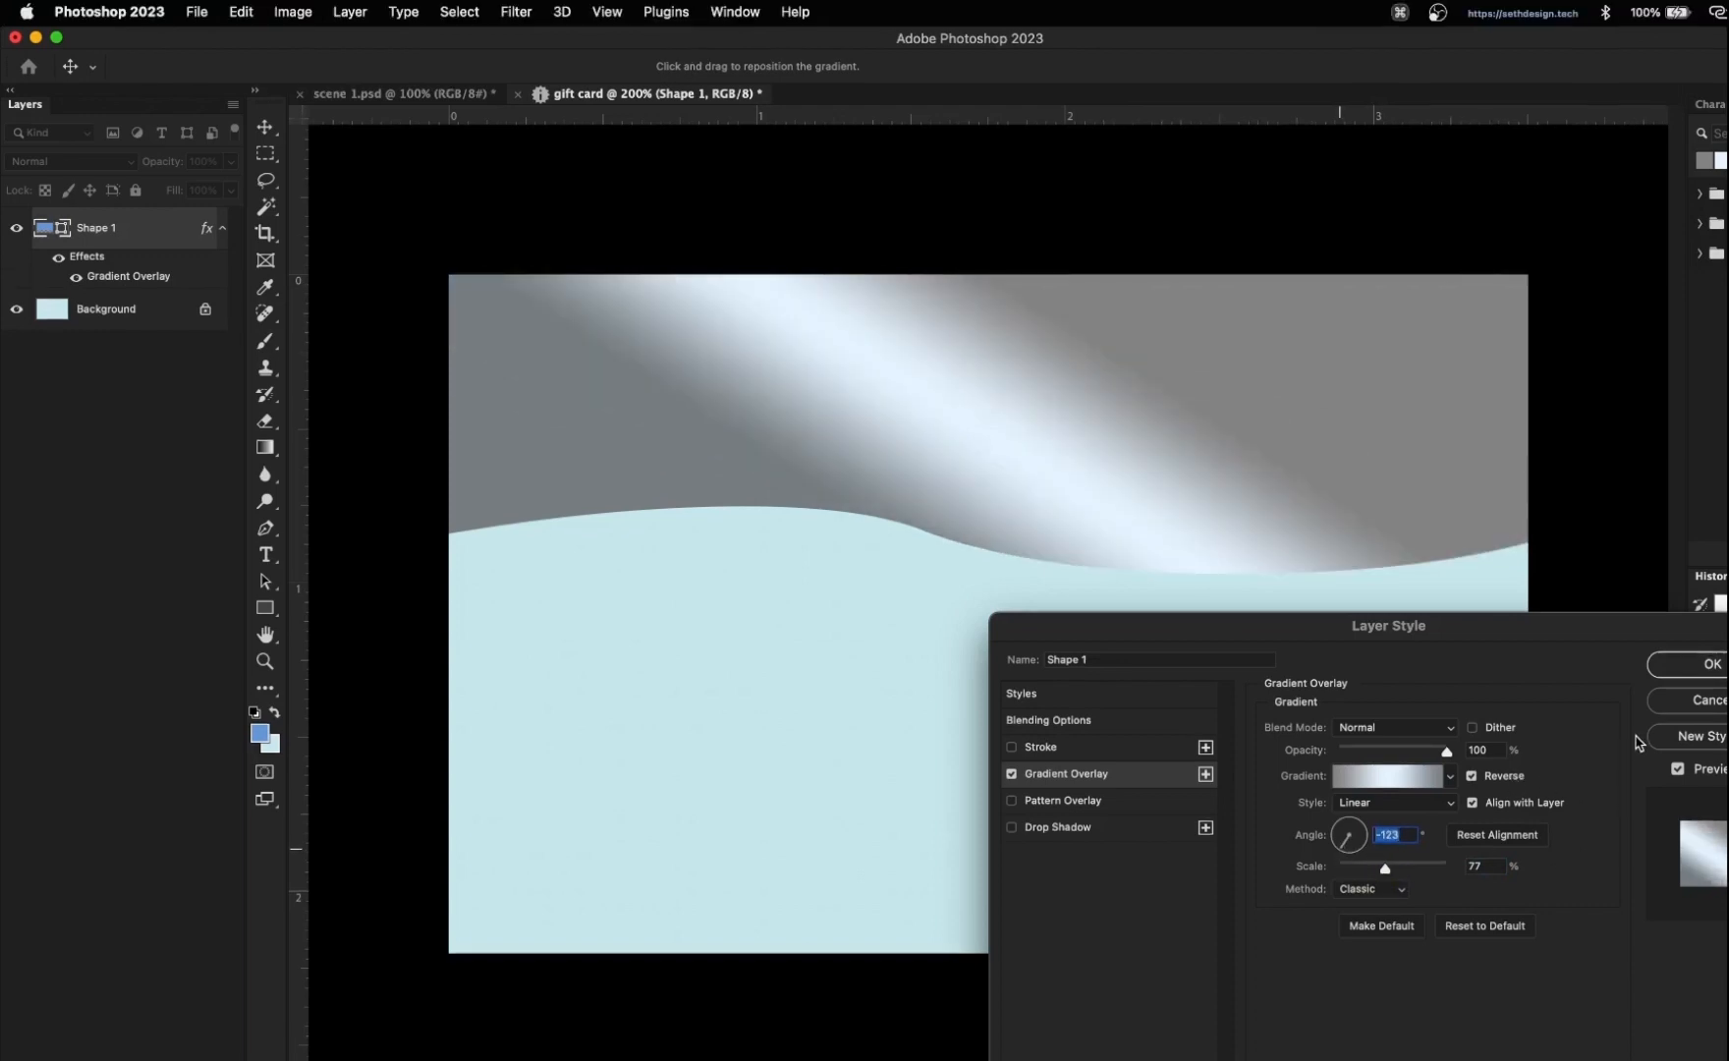
pyautogui.click(1709, 665)
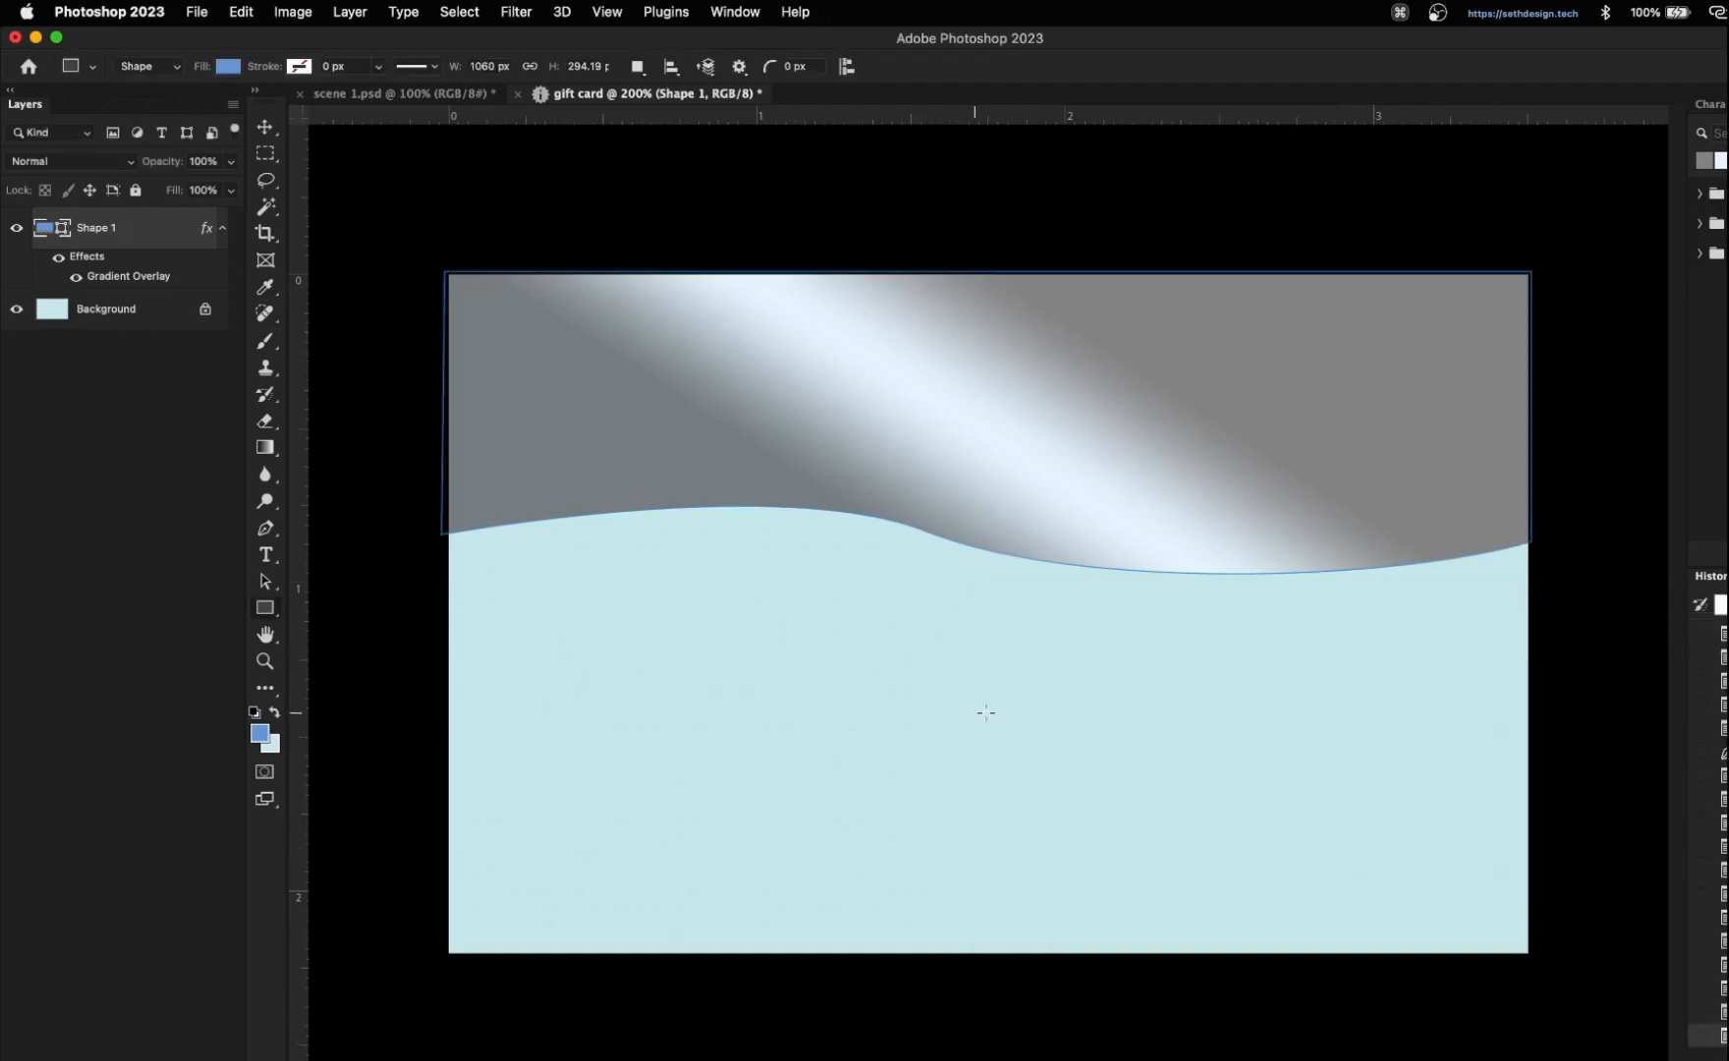
# - Reshape the wave shape's lower edge into a flatter, smoother curve by adjusting its path handles, and deselect it
pyautogui.press('v')
pyautogui.click(1073, 694)
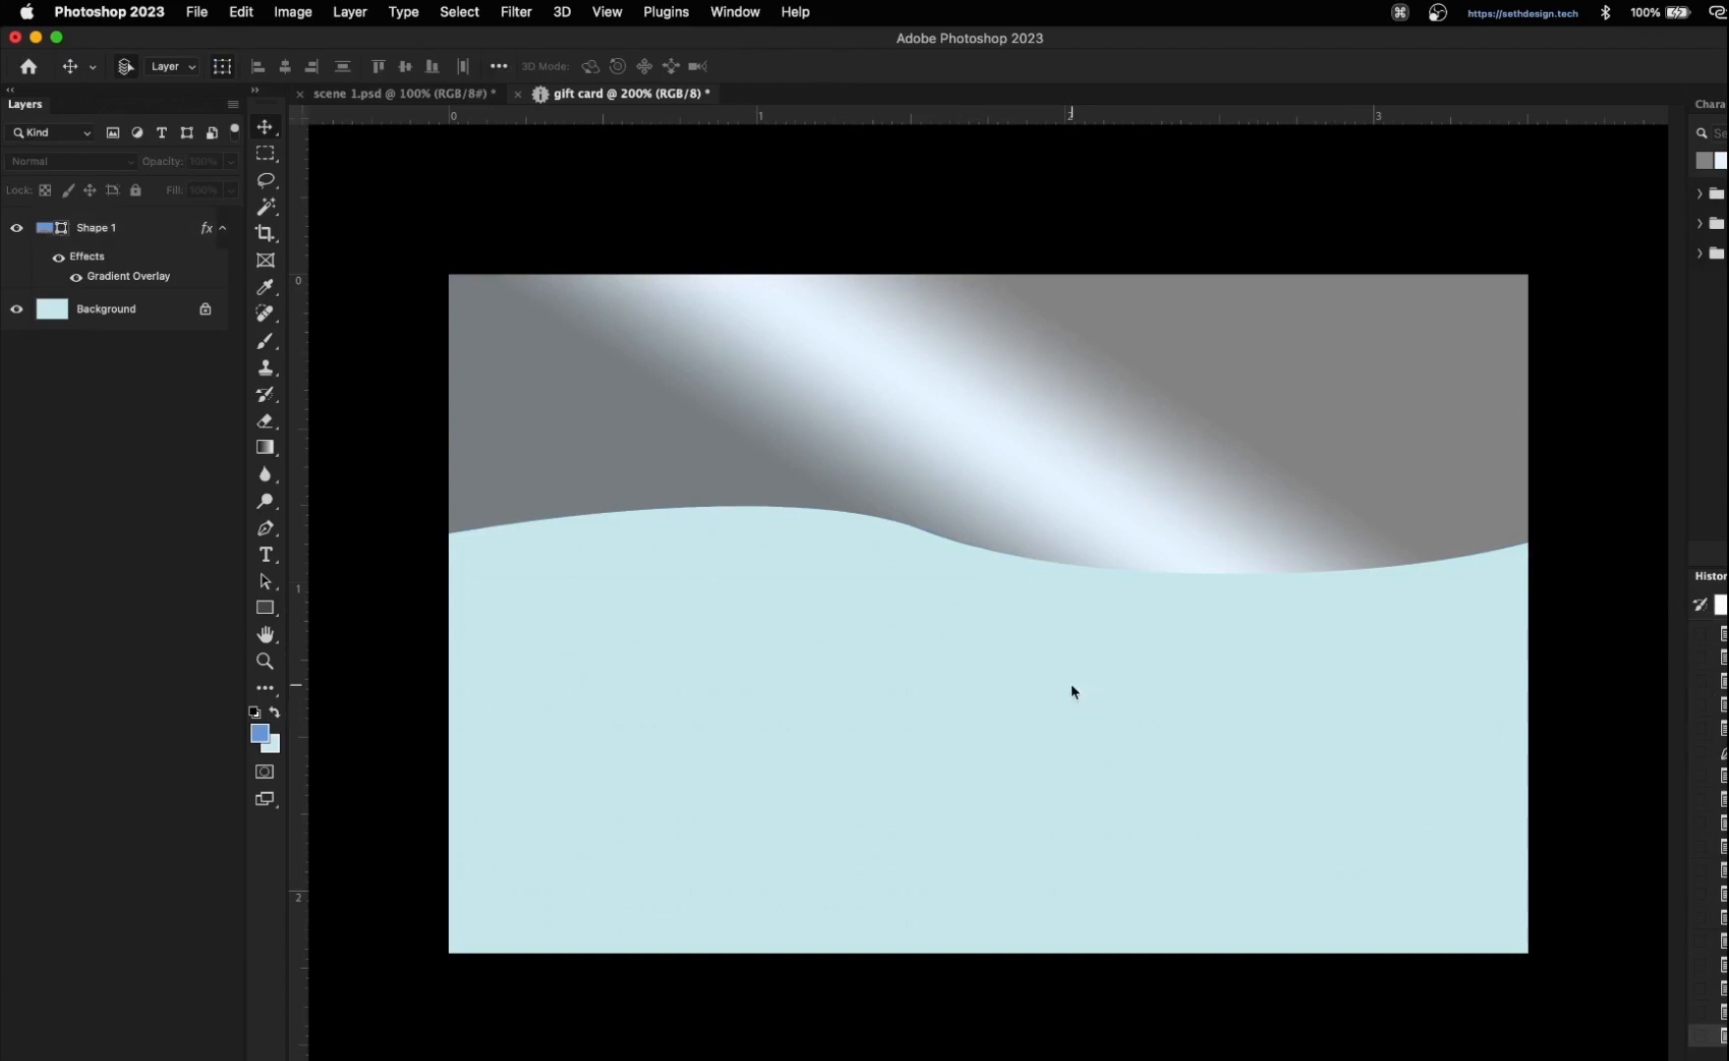
pyautogui.click(1085, 514)
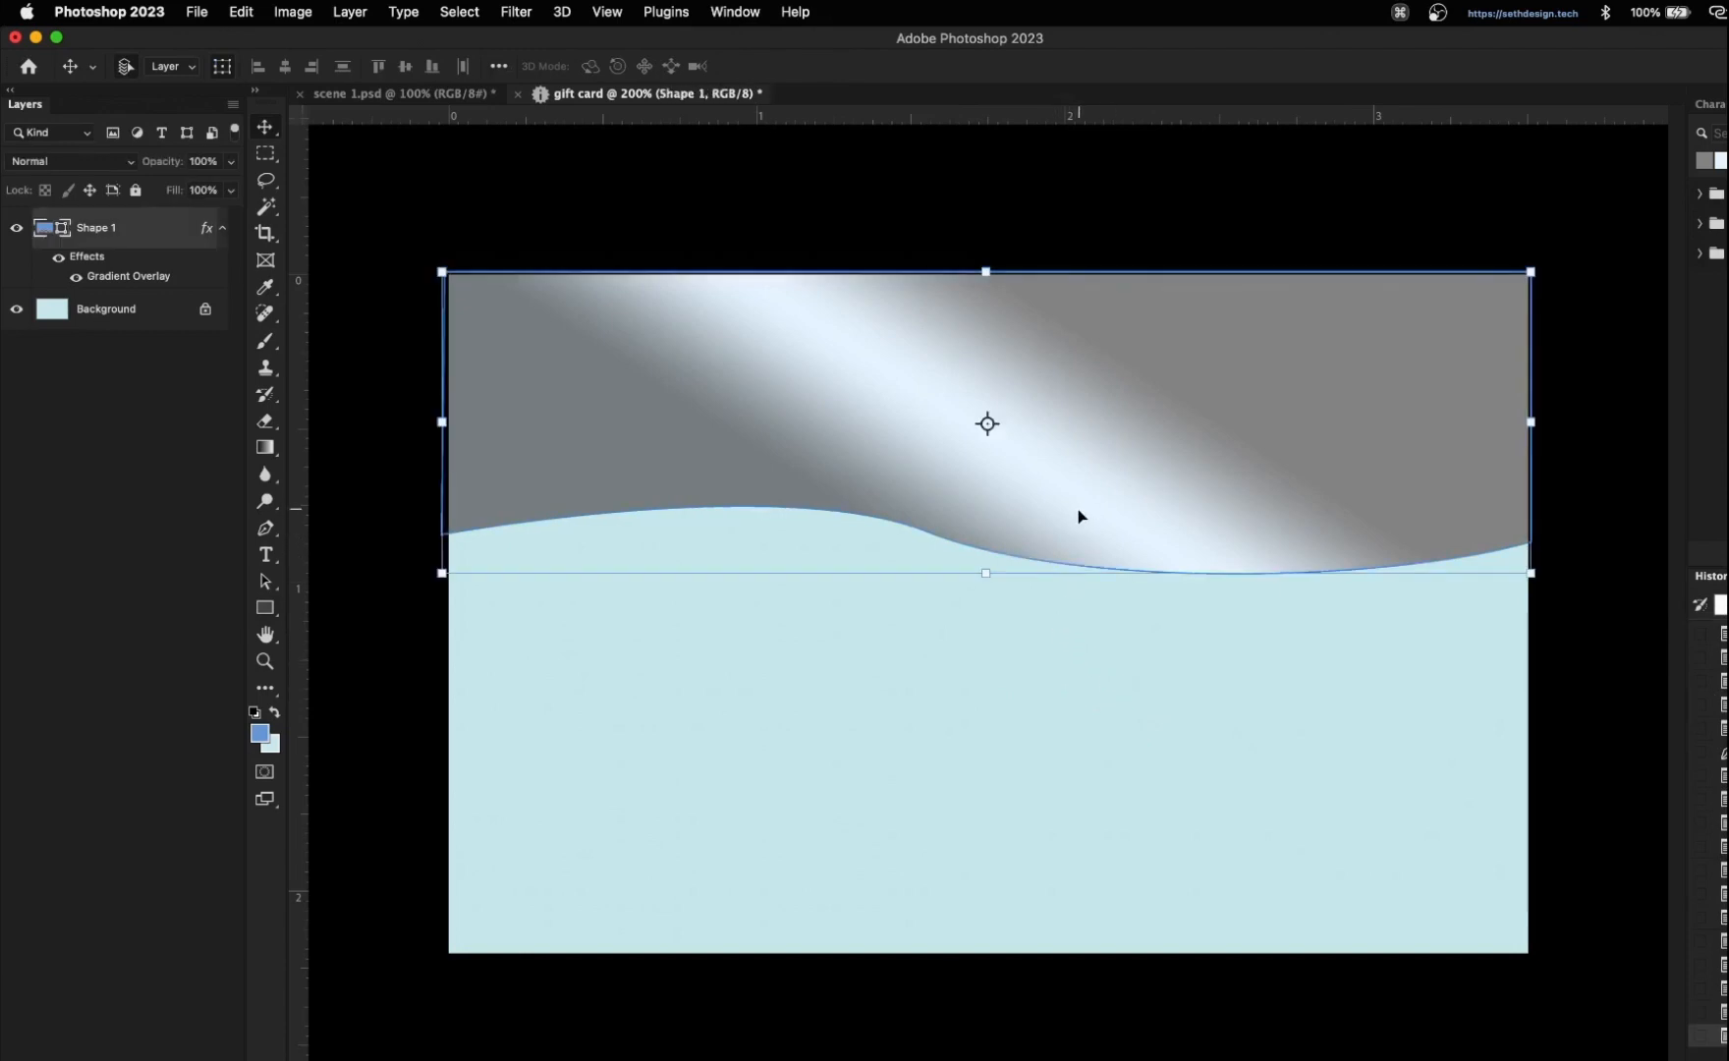
pyautogui.press('p')
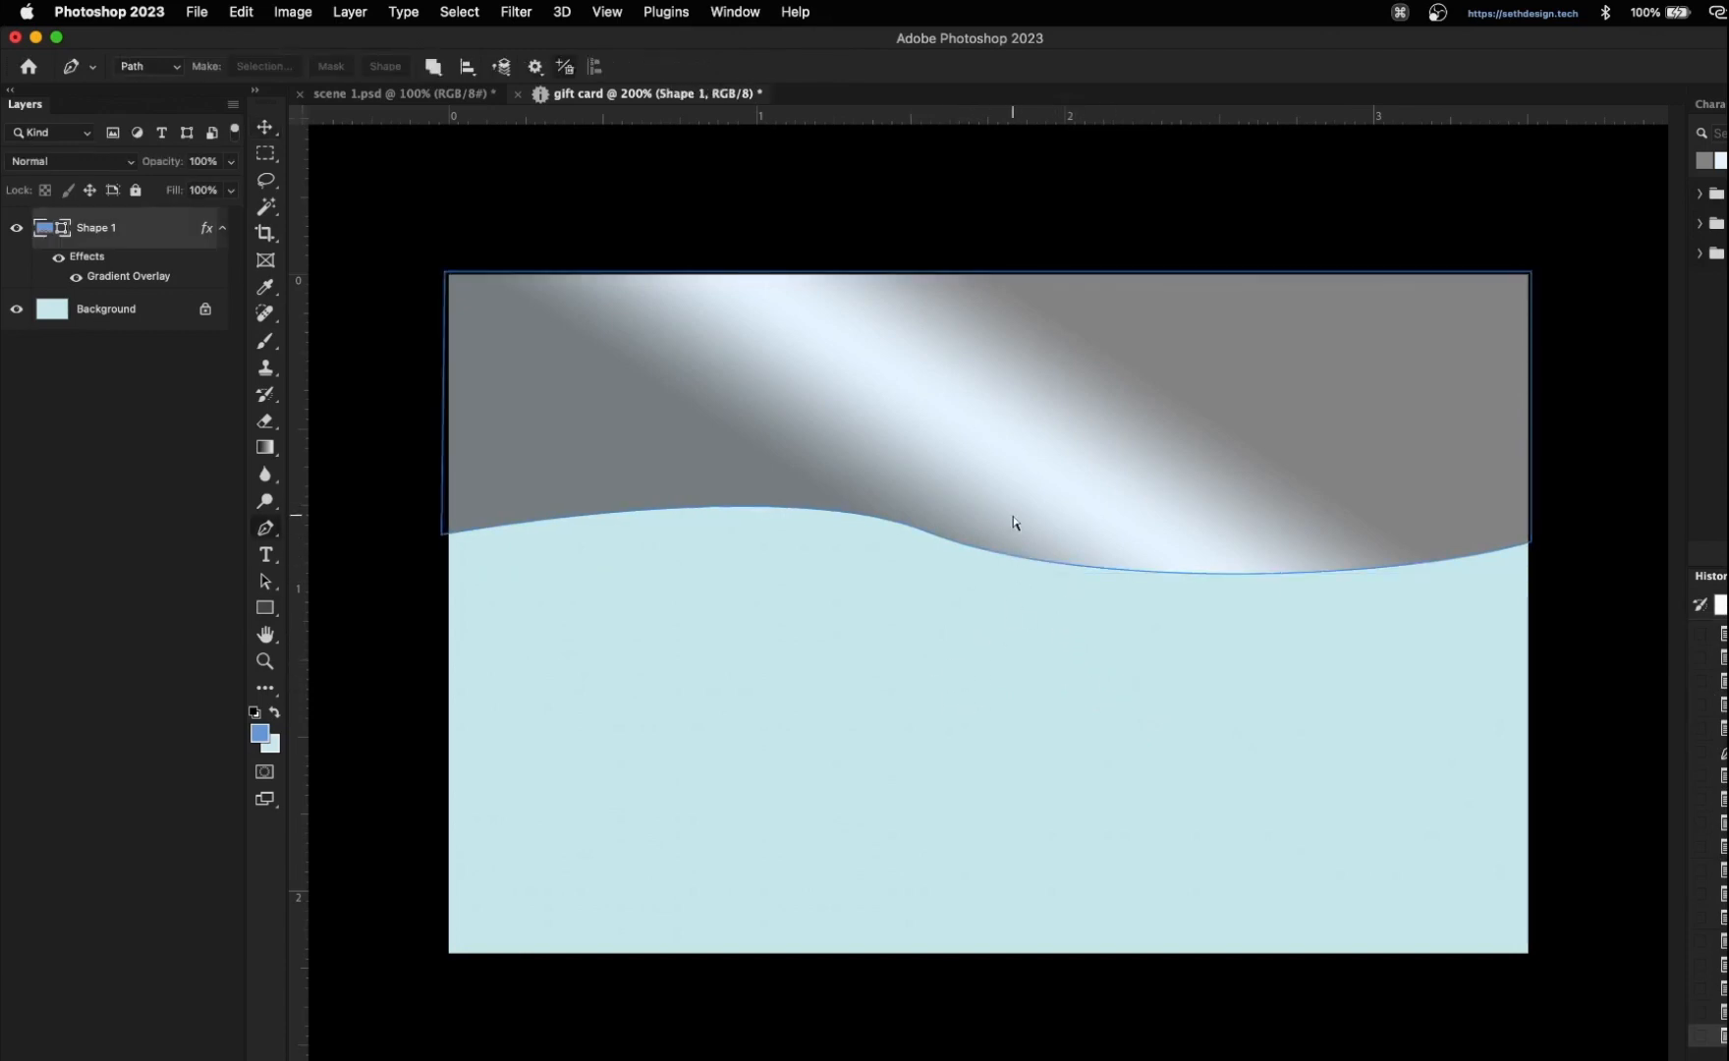
pyautogui.keyDown('super'); pyautogui.click(842, 515); pyautogui.keyUp('super')
pyautogui.moveTo(781, 481); pyautogui.dragTo(720, 485)
pyautogui.moveTo(1080, 570); pyautogui.dragTo(1211, 581)
pyautogui.press('v')
pyautogui.click(1145, 742)
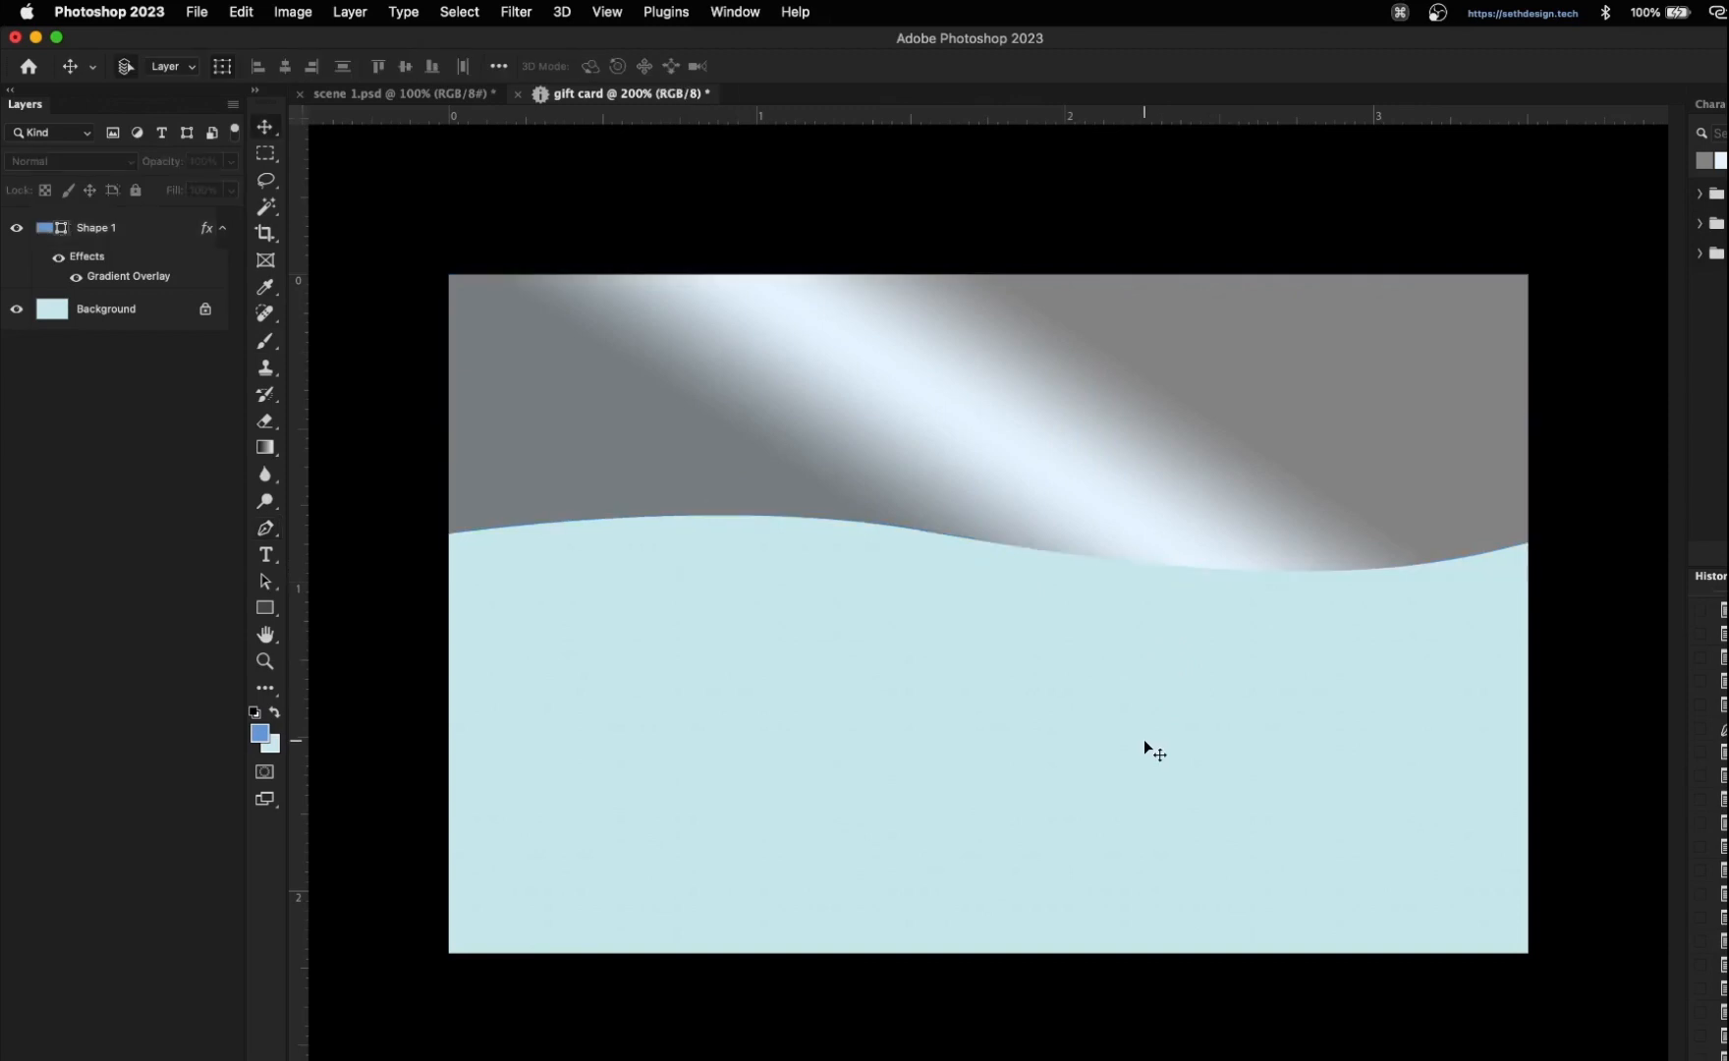
# - Add a Stroke effect to the wave shape's layer, accepting its Gray, White gradient
pyautogui.click(1107, 496)
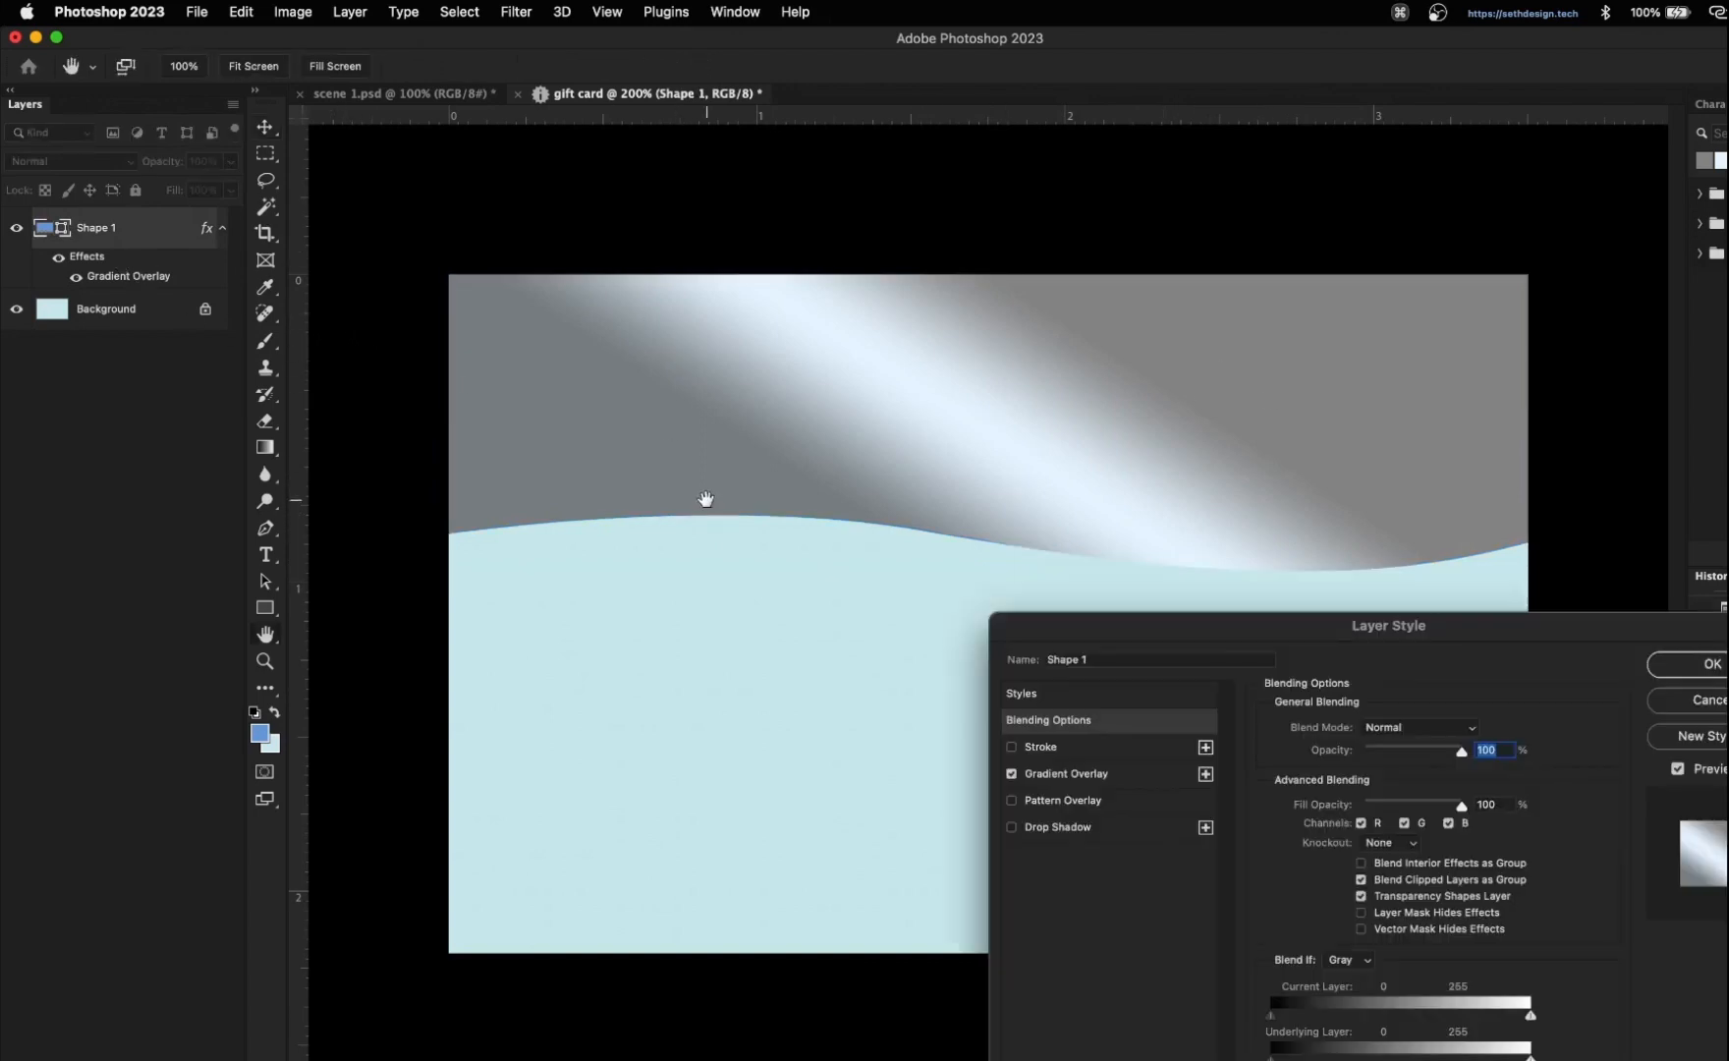
pyautogui.click(1057, 750)
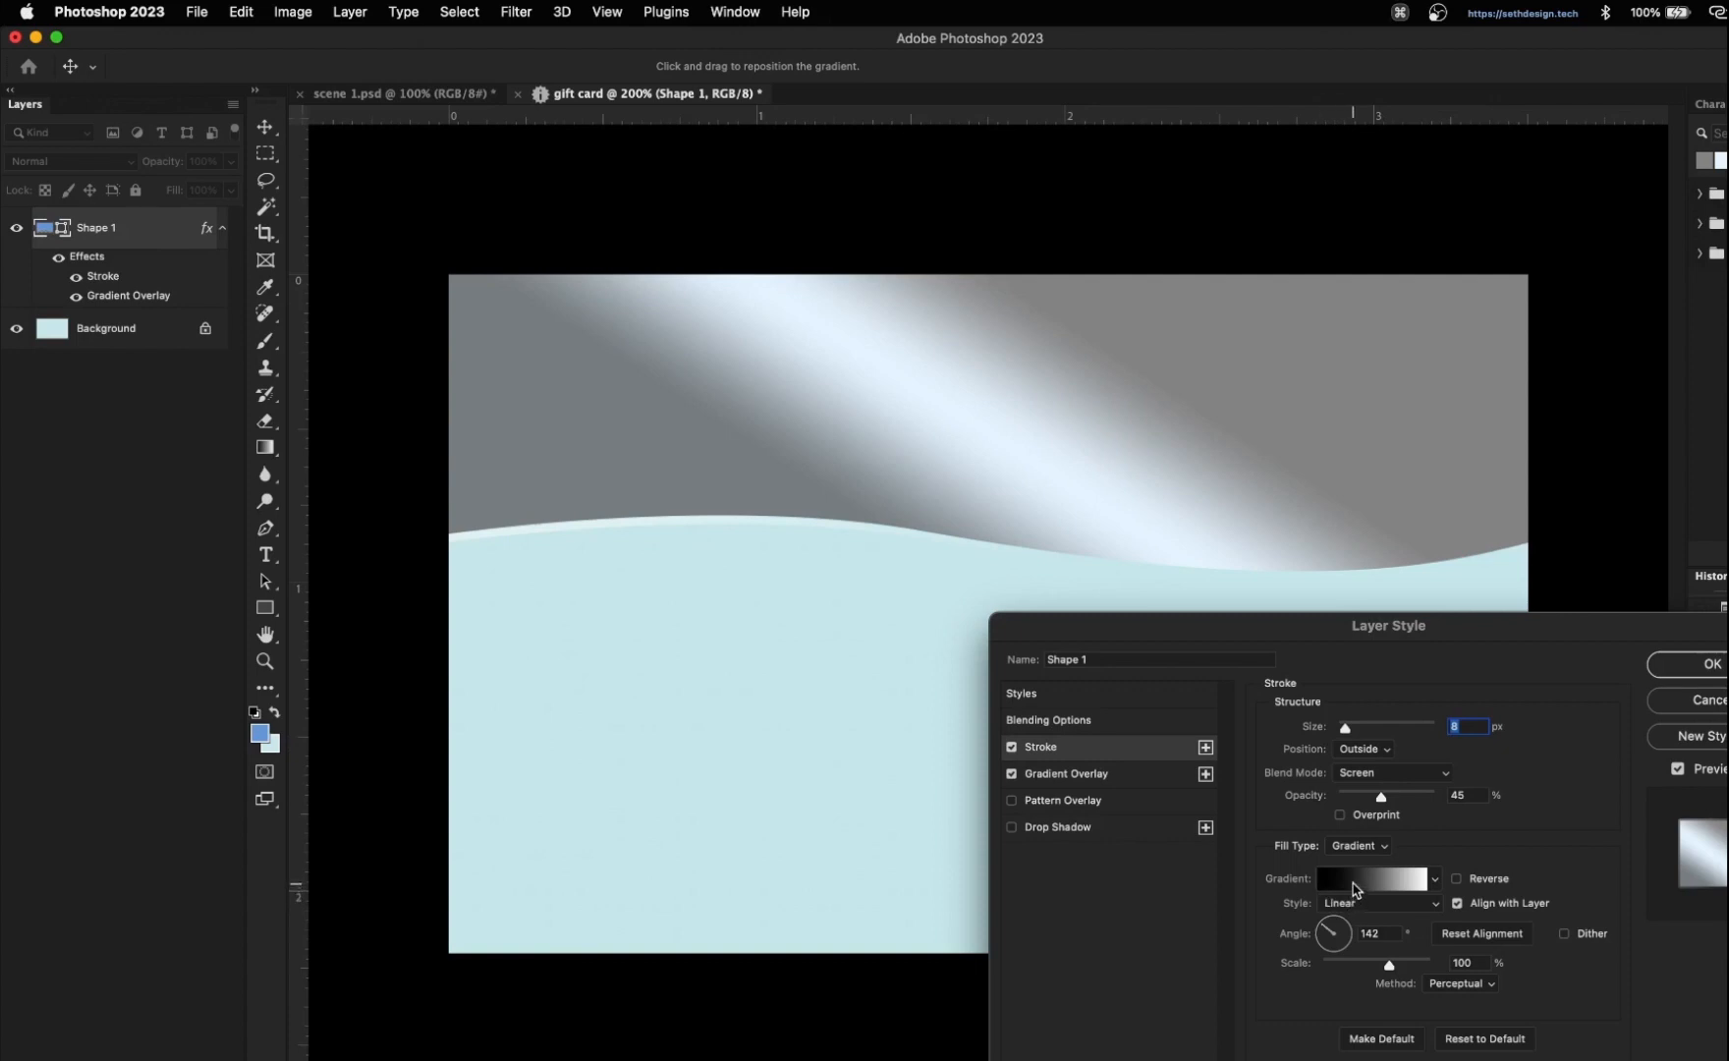
pyautogui.click(1353, 884)
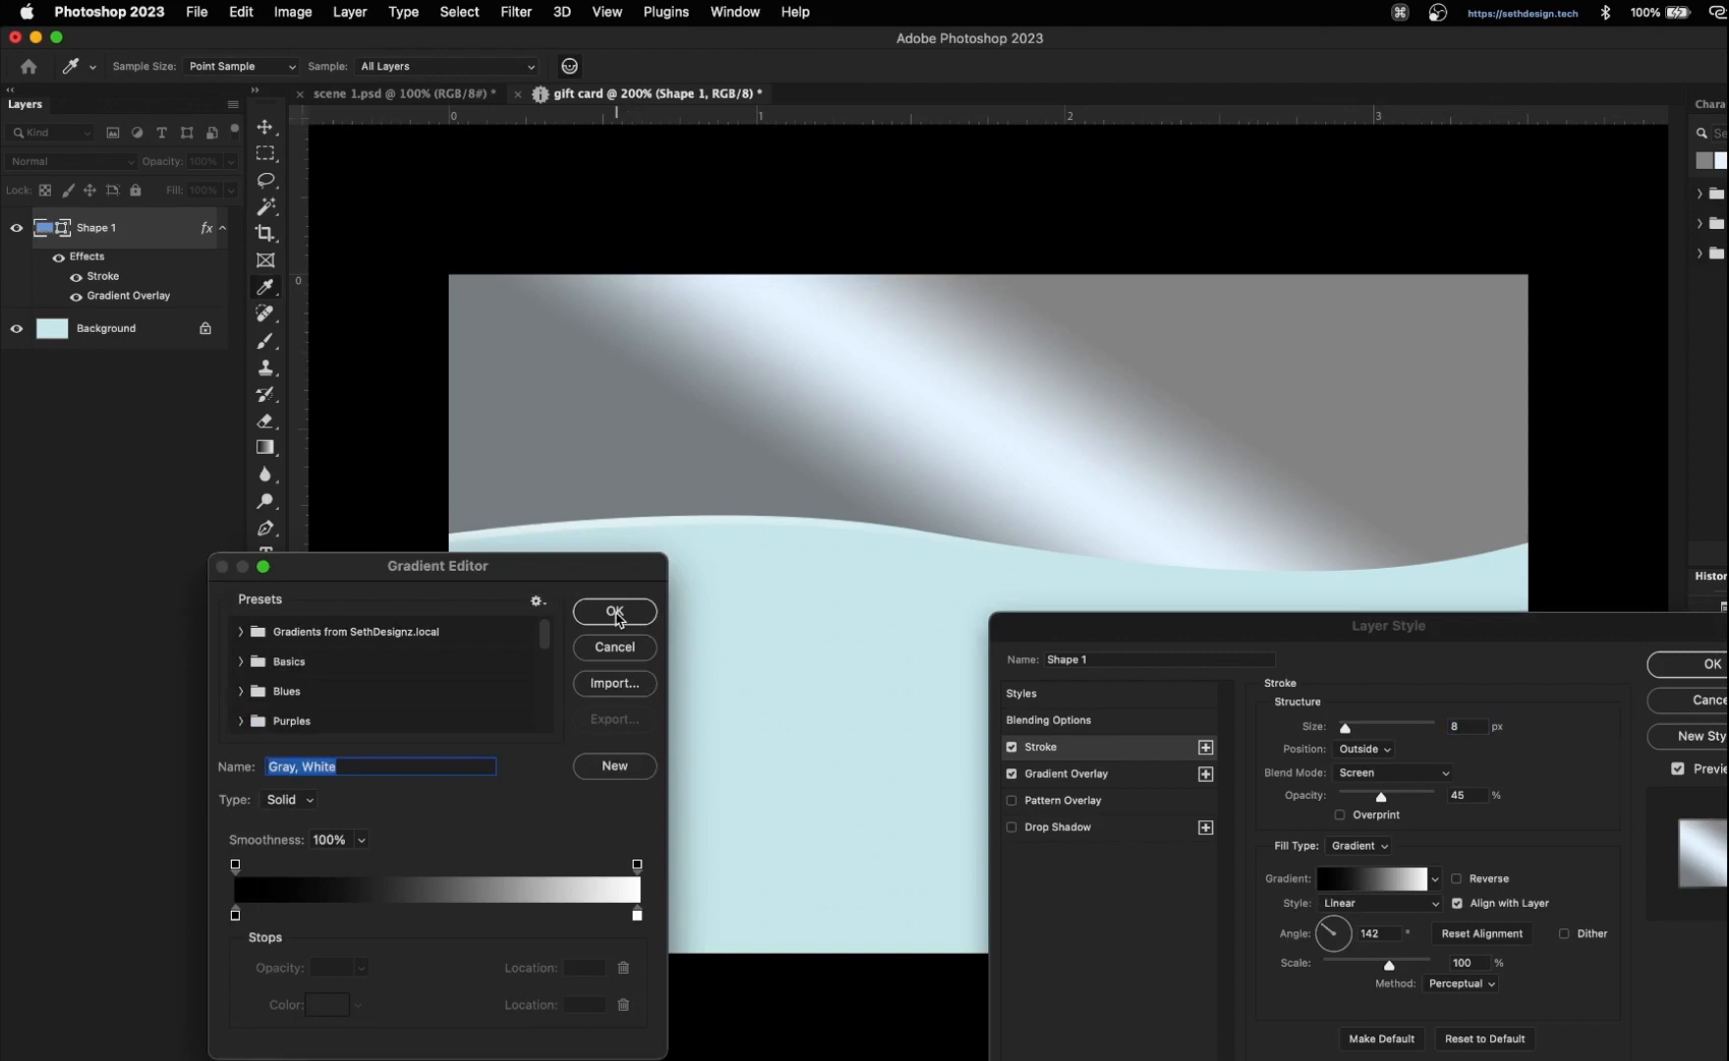
pyautogui.click(615, 612)
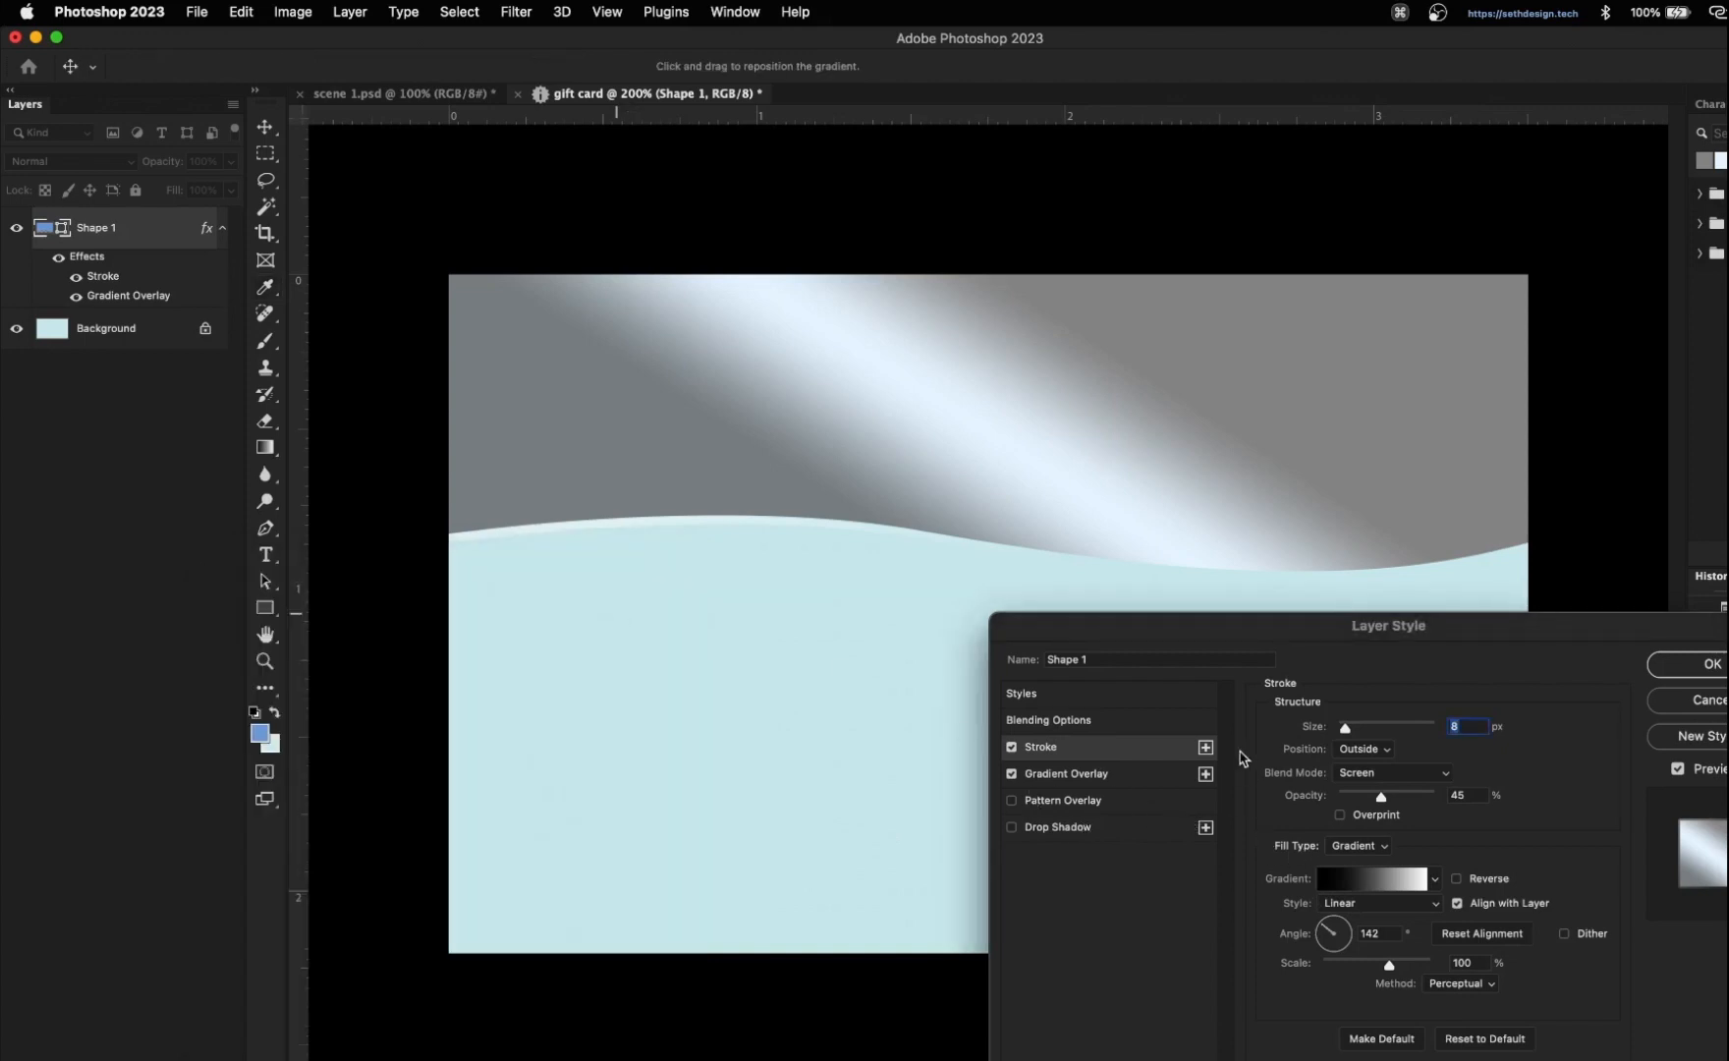
# - Keep the stroke's fill type as Gradient and set its gradient style to Reflected
pyautogui.moveTo(1292, 633); pyautogui.dragTo(1275, 633)
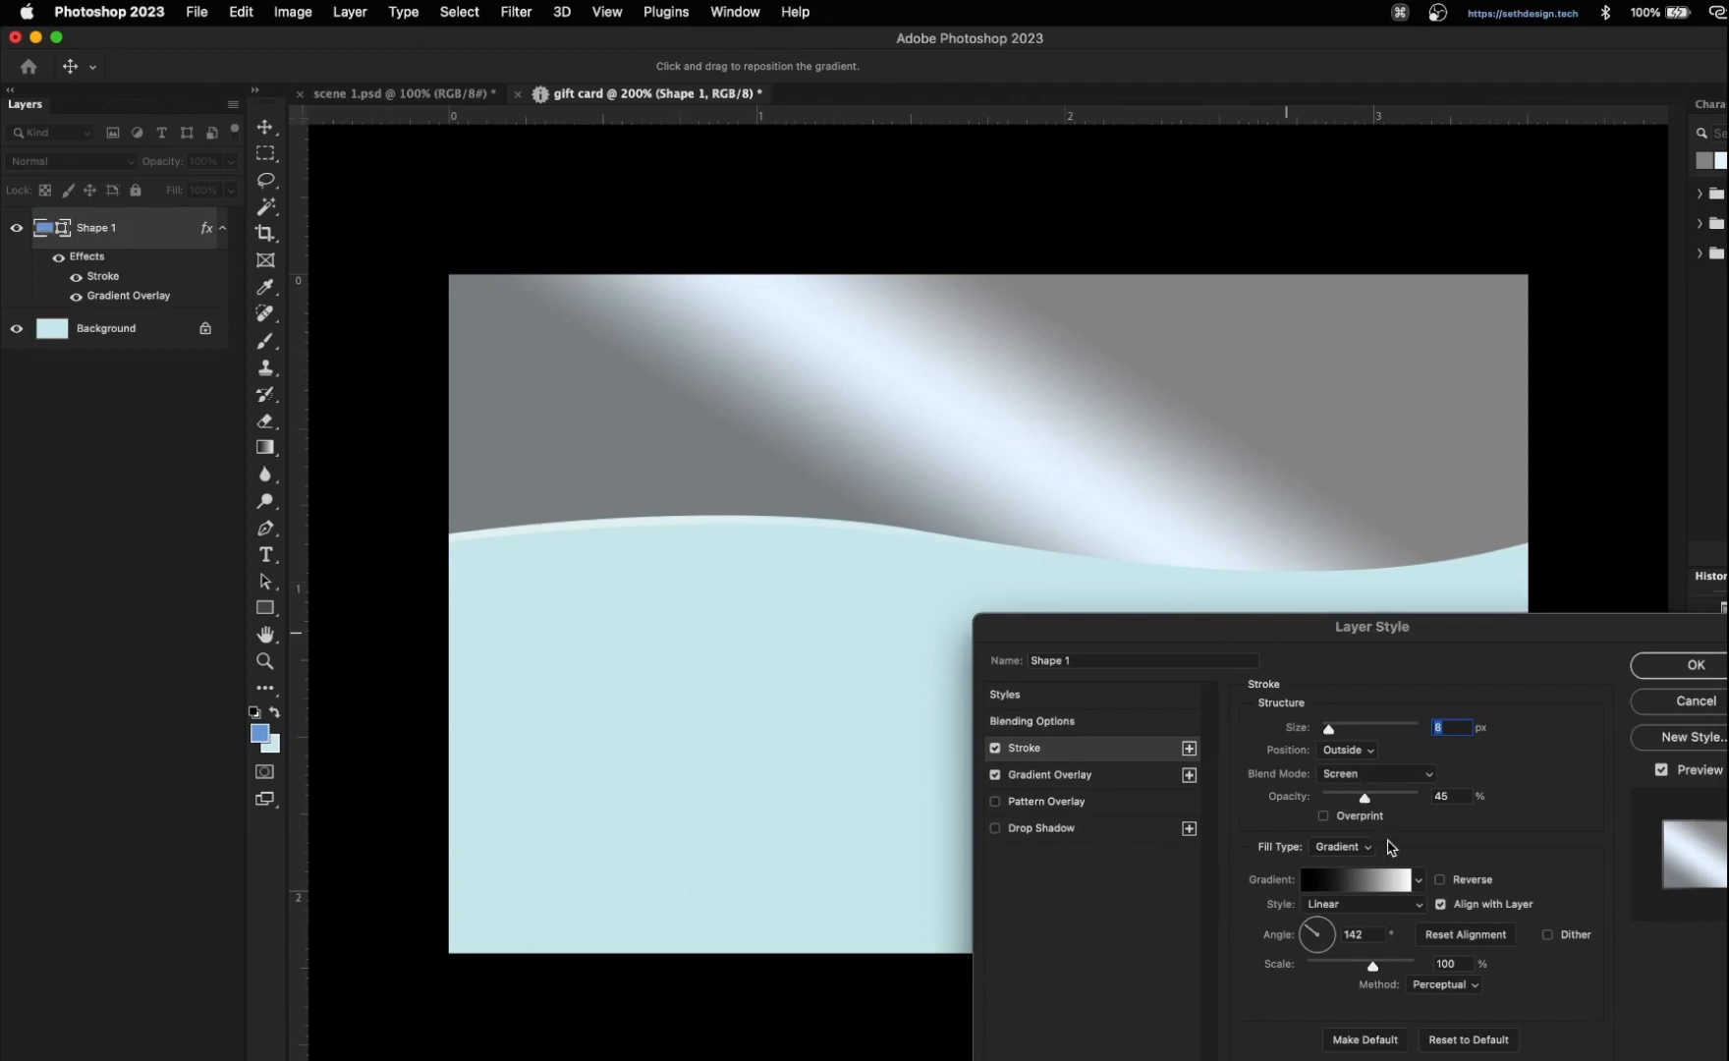
pyautogui.click(1361, 849)
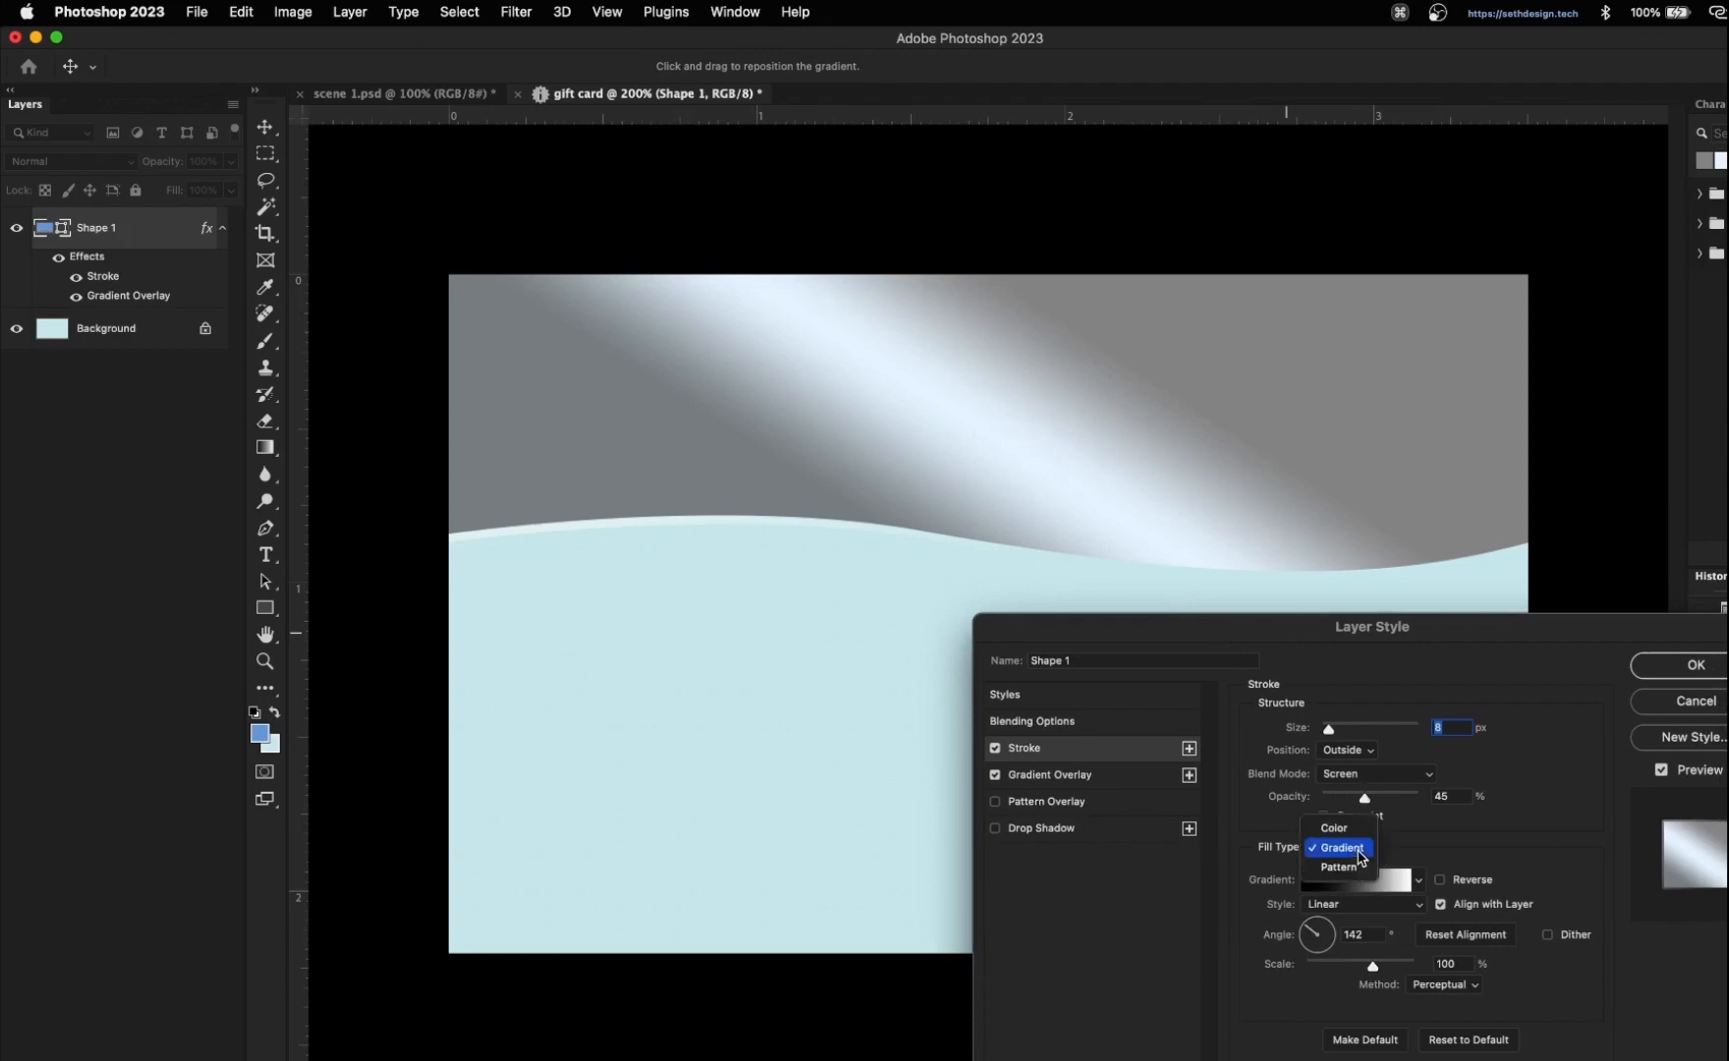
pyautogui.click(1342, 848)
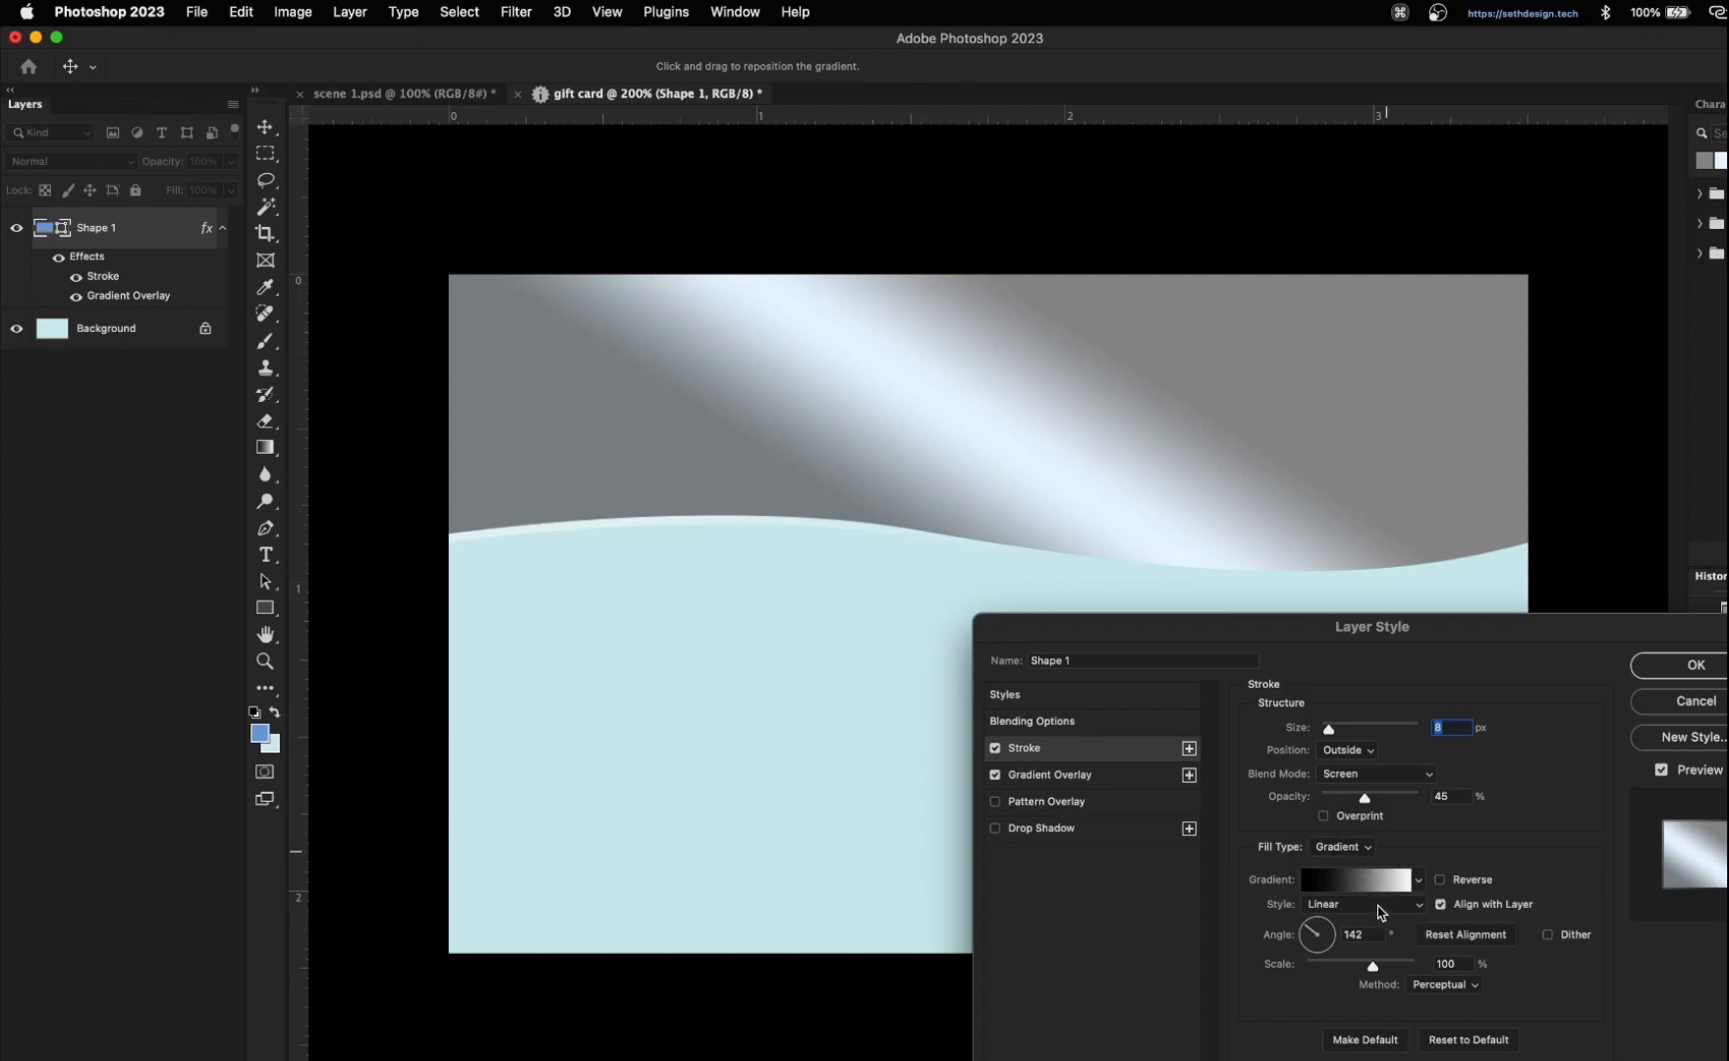
pyautogui.click(1371, 910)
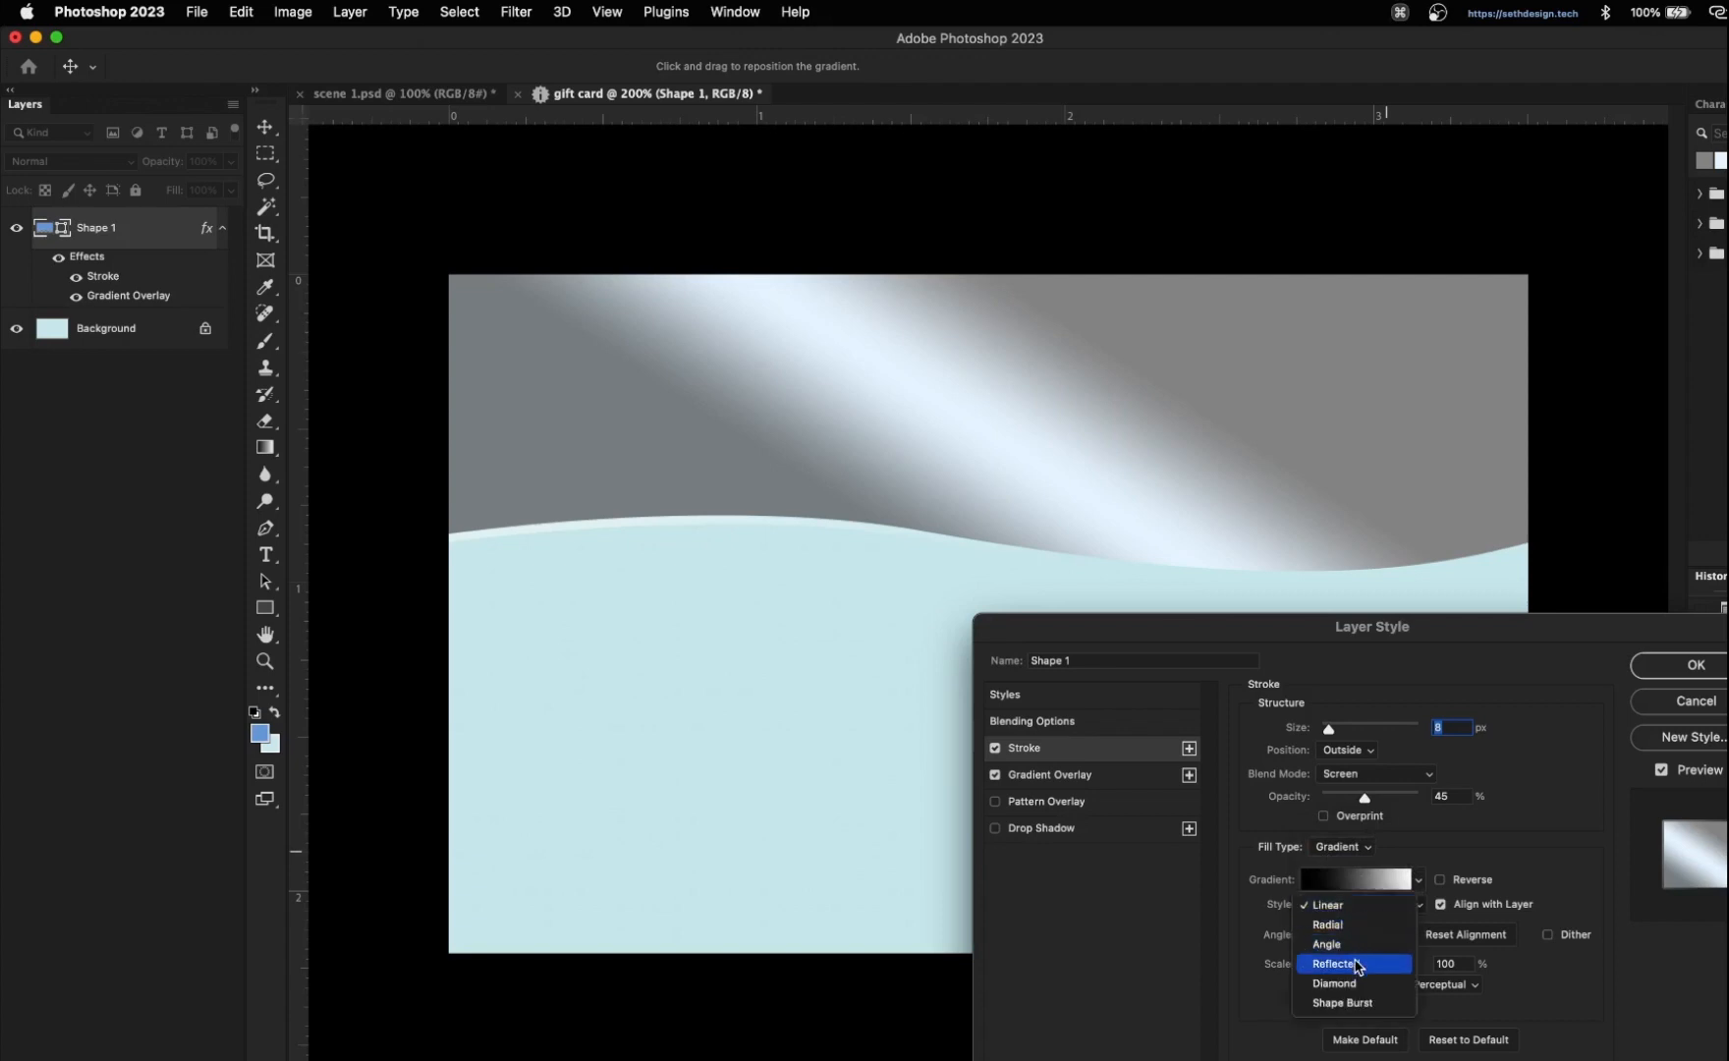
pyautogui.click(1357, 965)
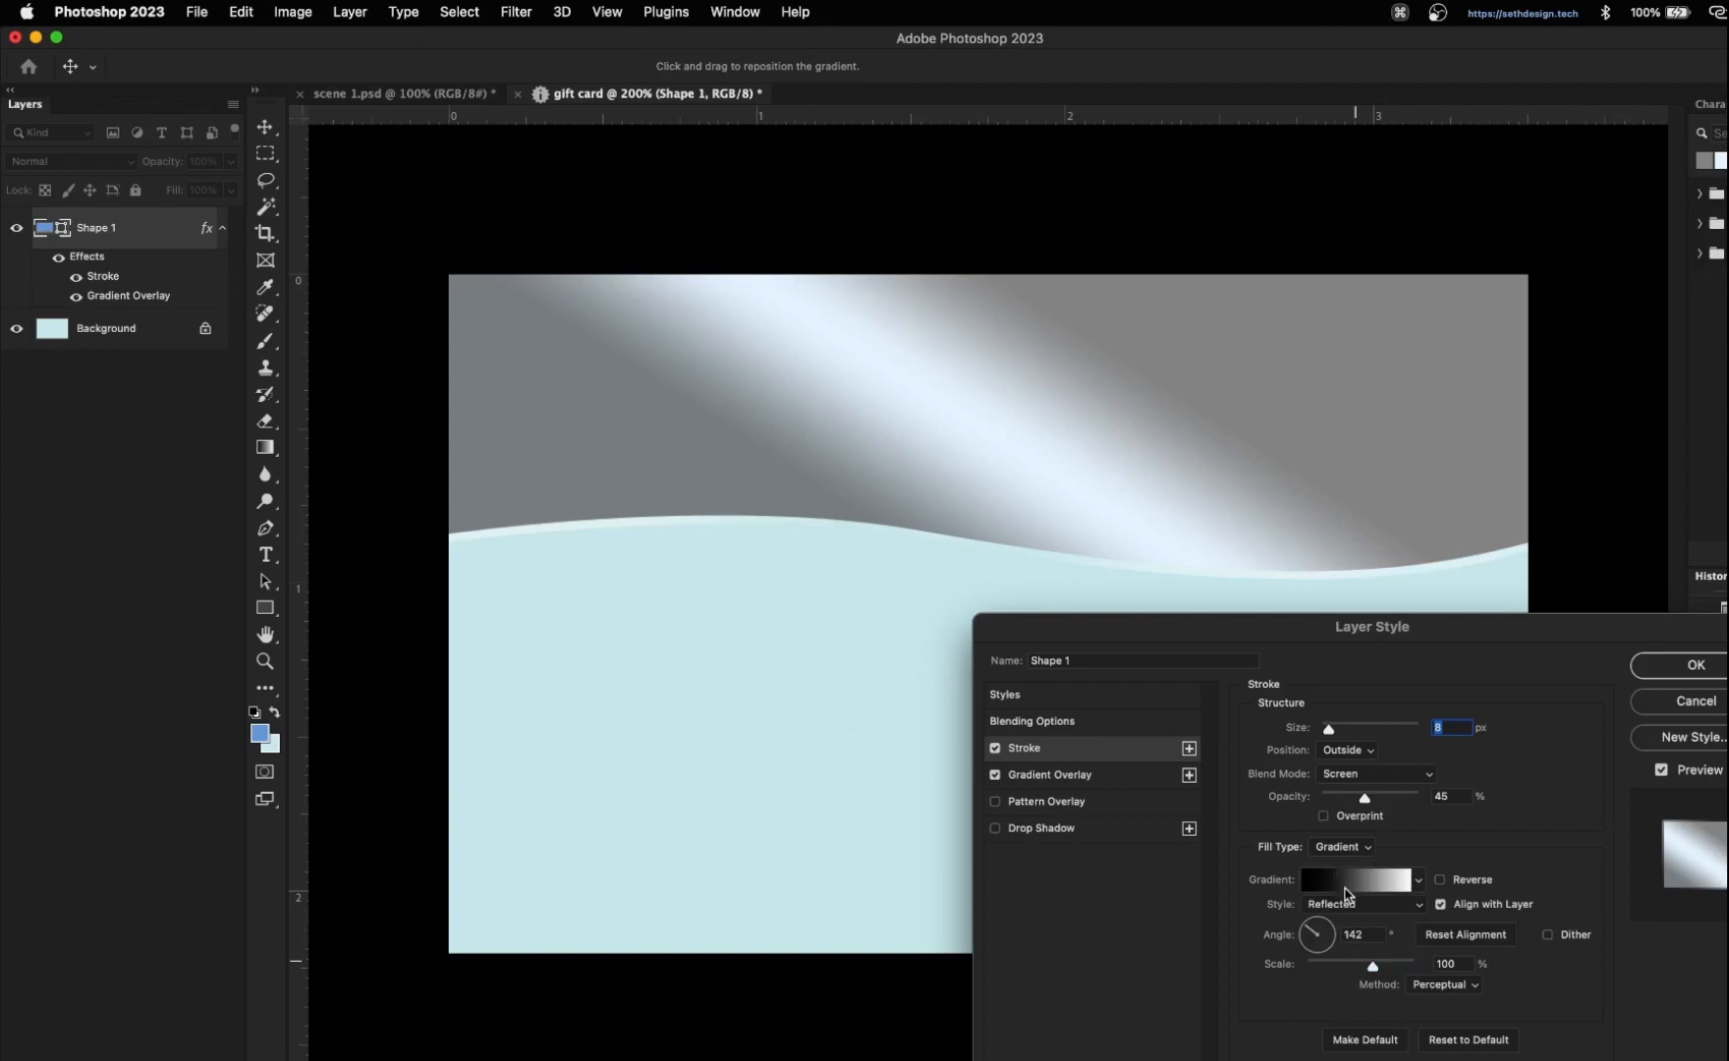
# - Add a colour stop at location 48 in the stroke's gradient and make the stop at location 0 light grey with 80% brightness
pyautogui.click(1346, 880)
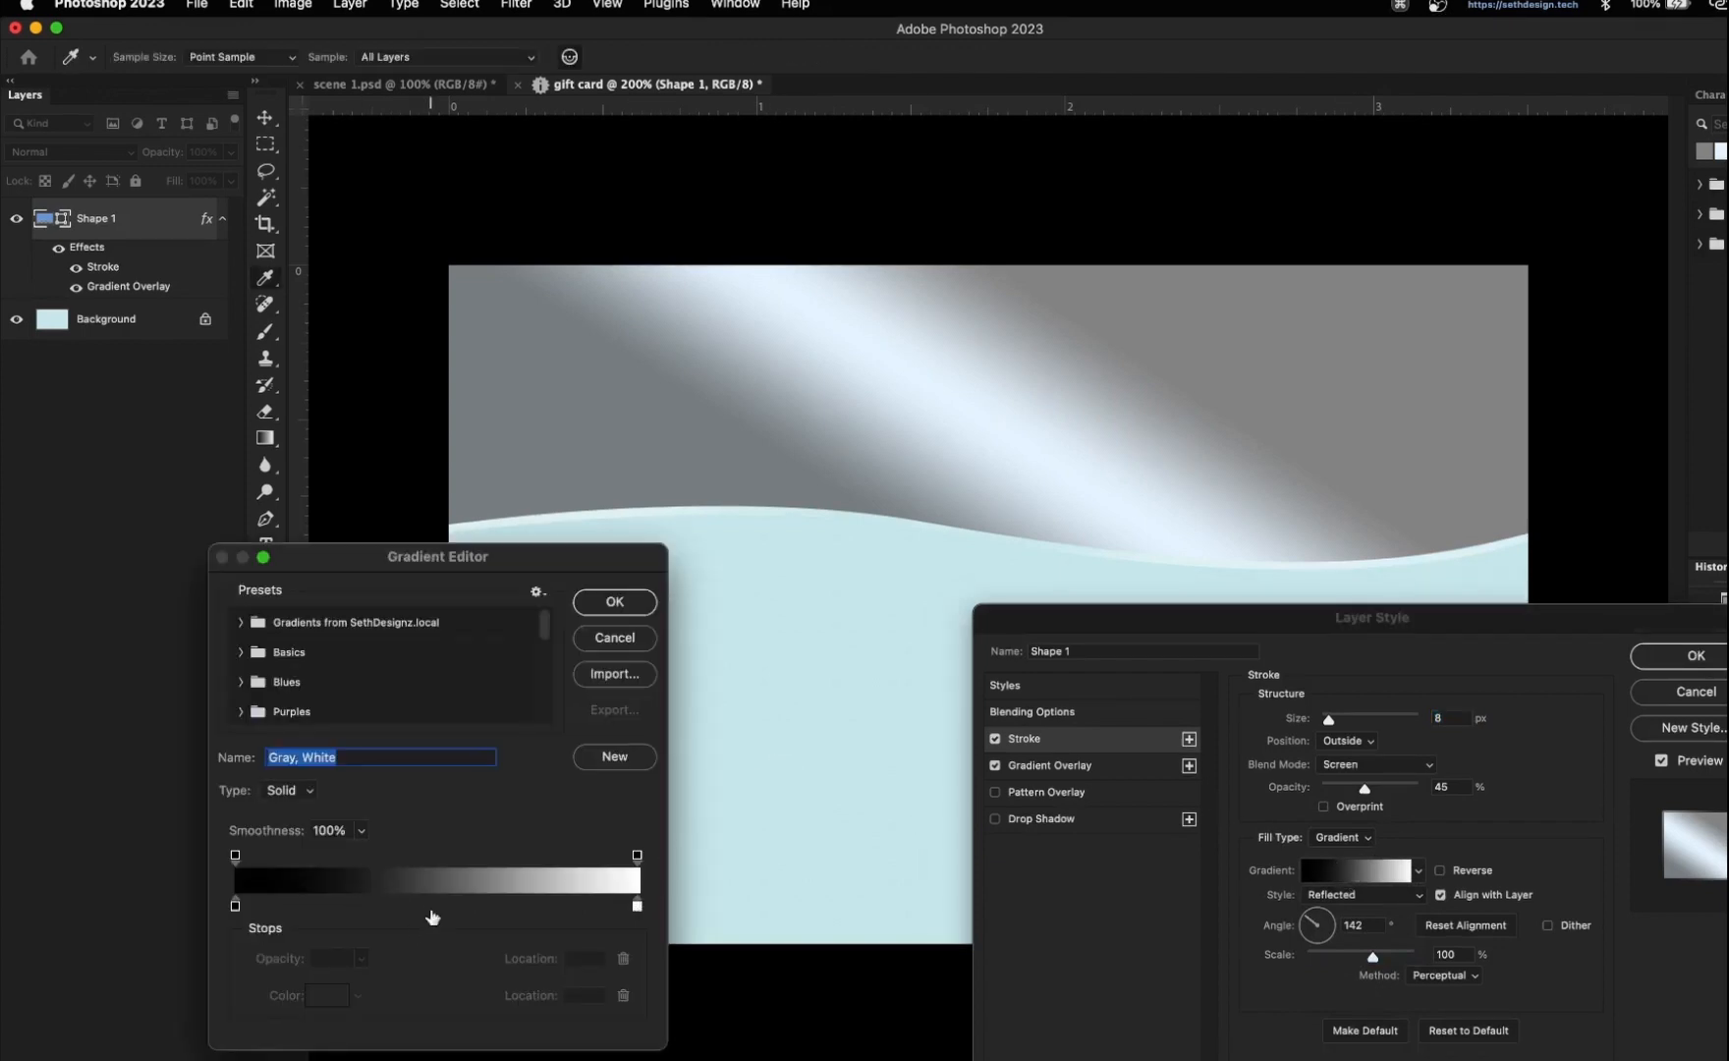
pyautogui.click(432, 917)
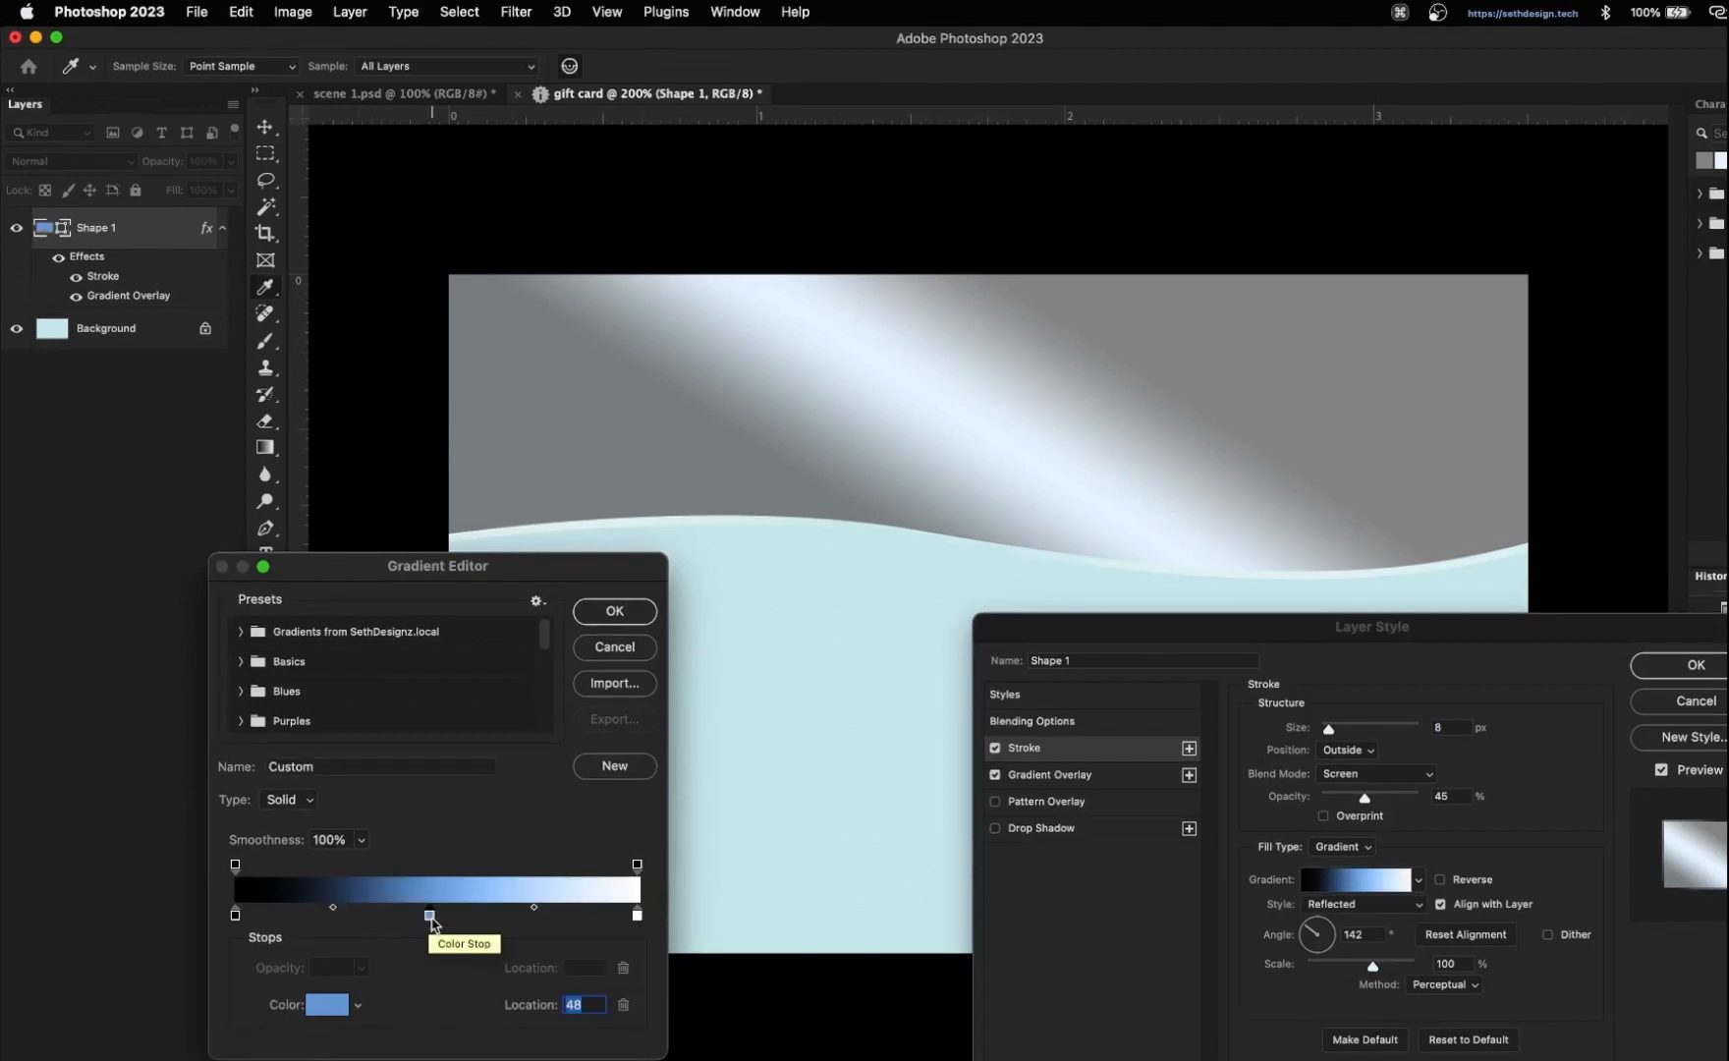
pyautogui.click(234, 917)
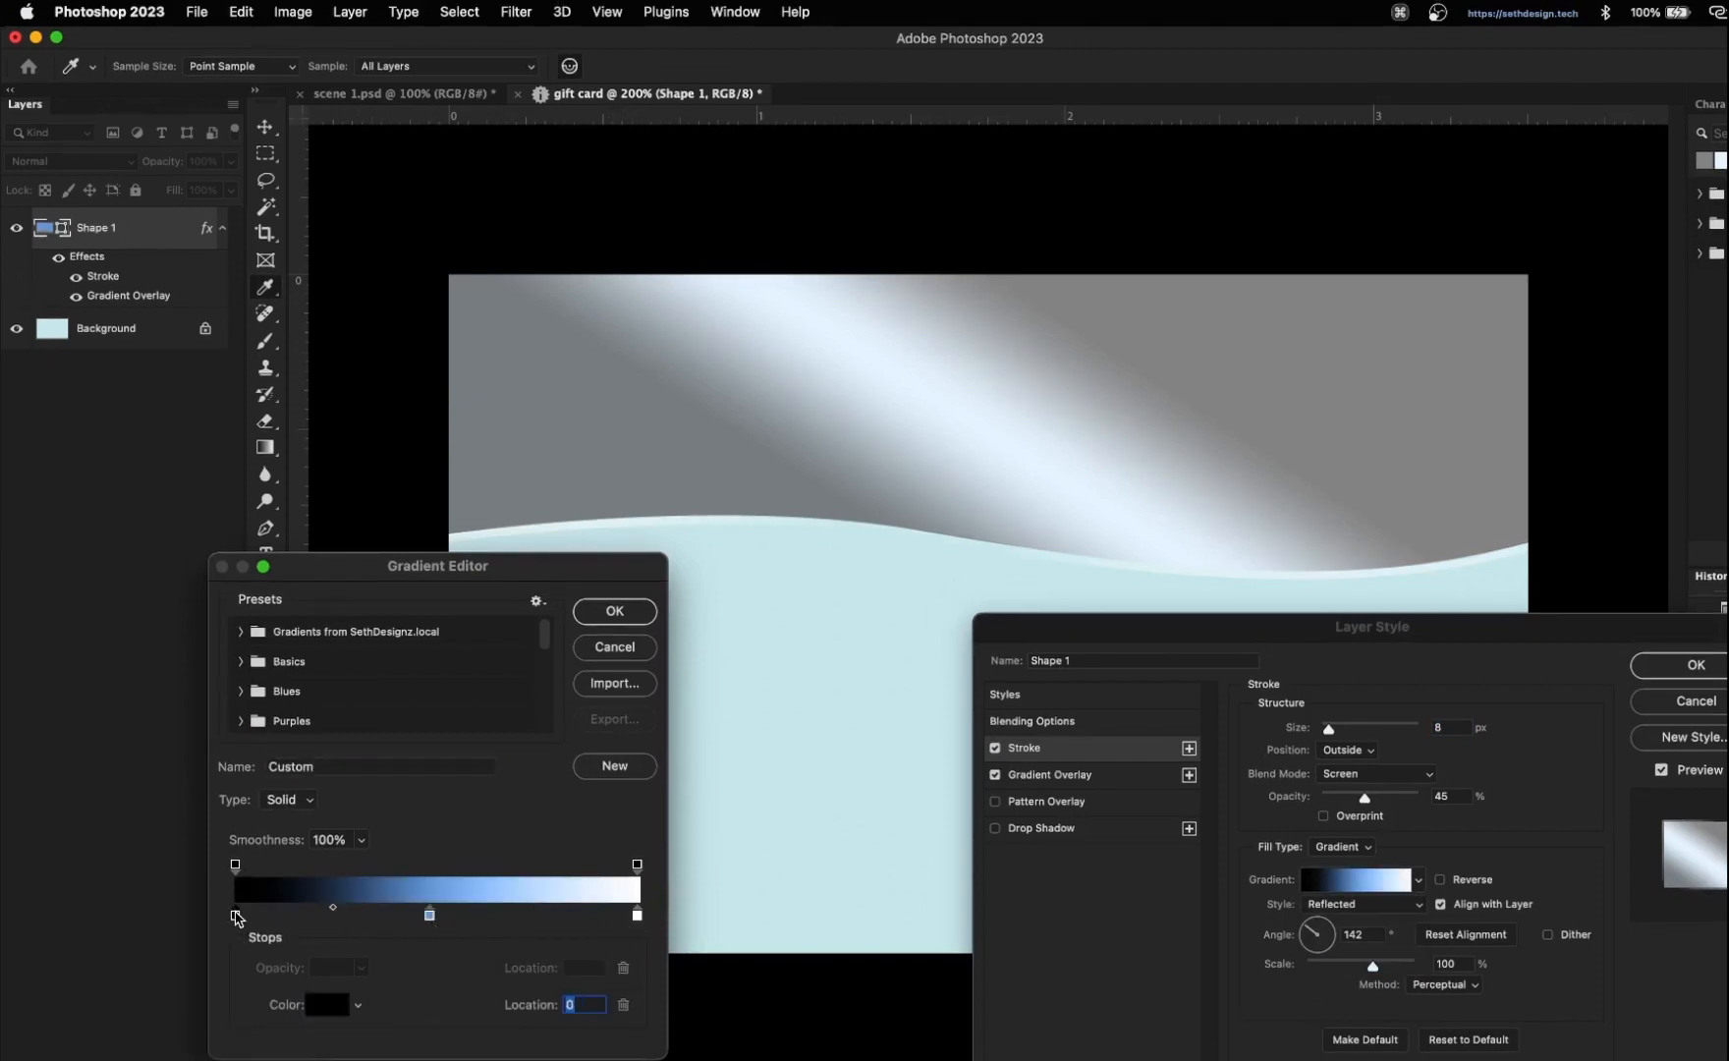
pyautogui.click(328, 1006)
pyautogui.moveTo(1027, 918); pyautogui.dragTo(781, 846)
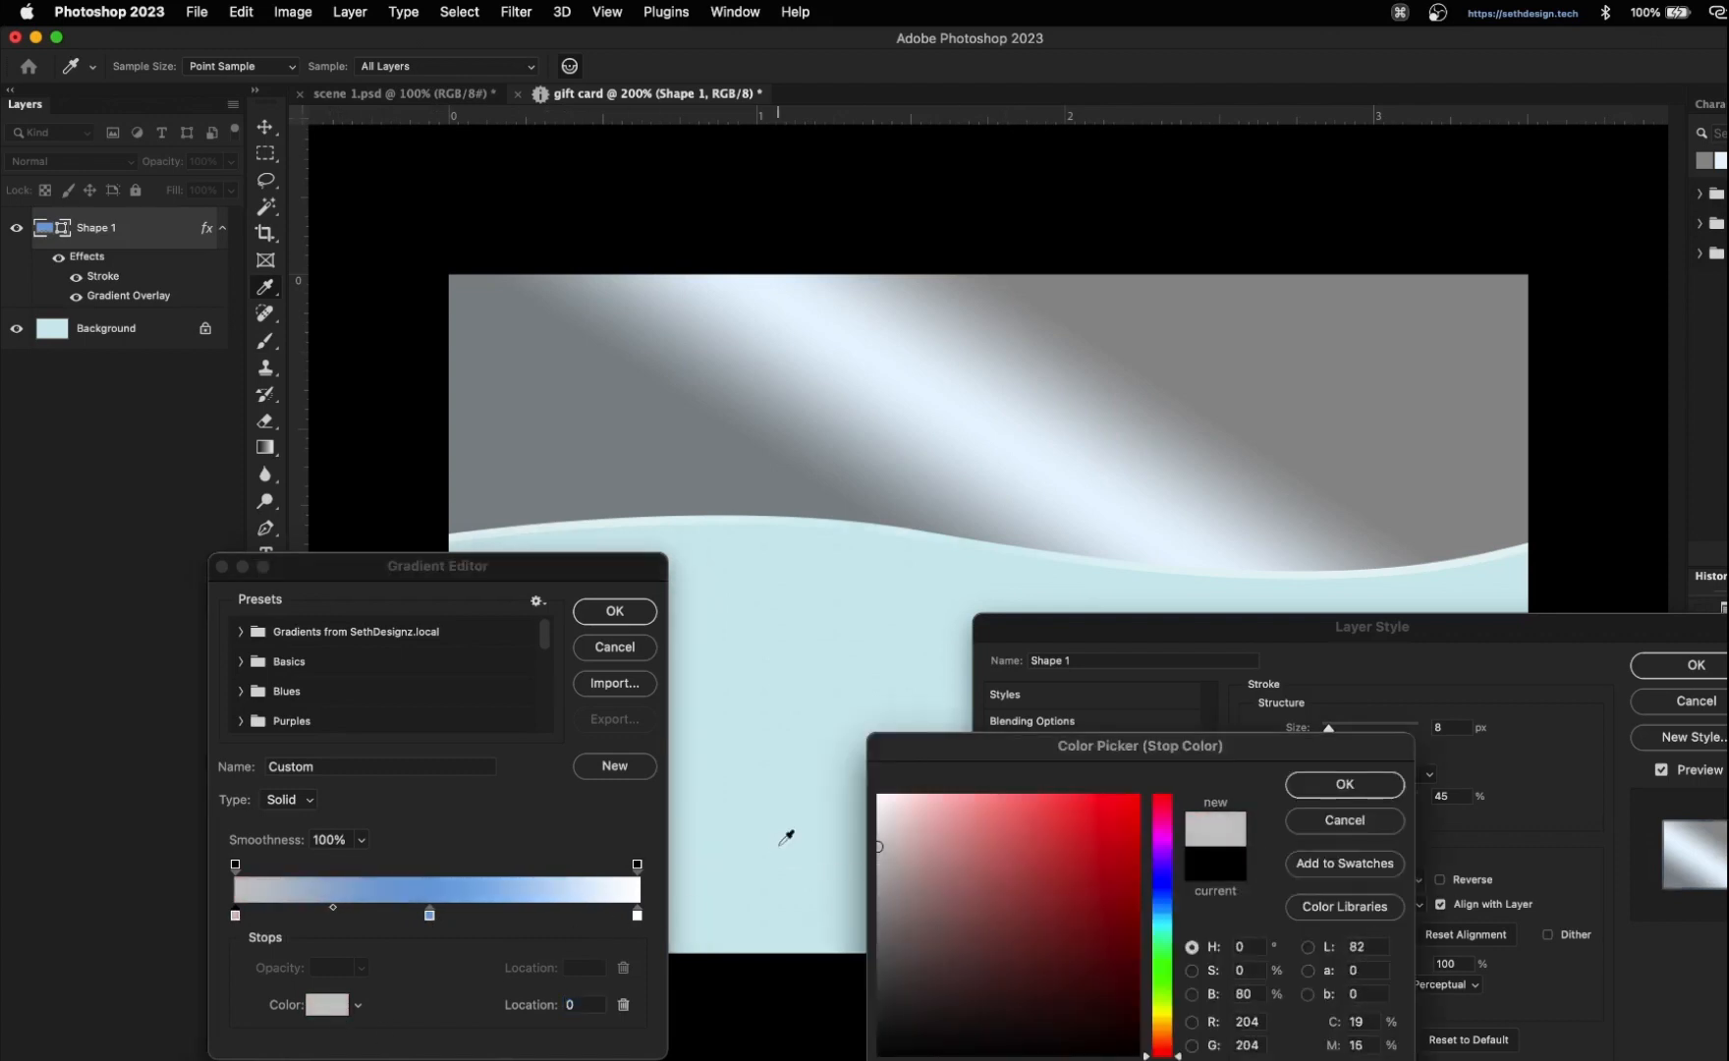
pyautogui.press('Return')
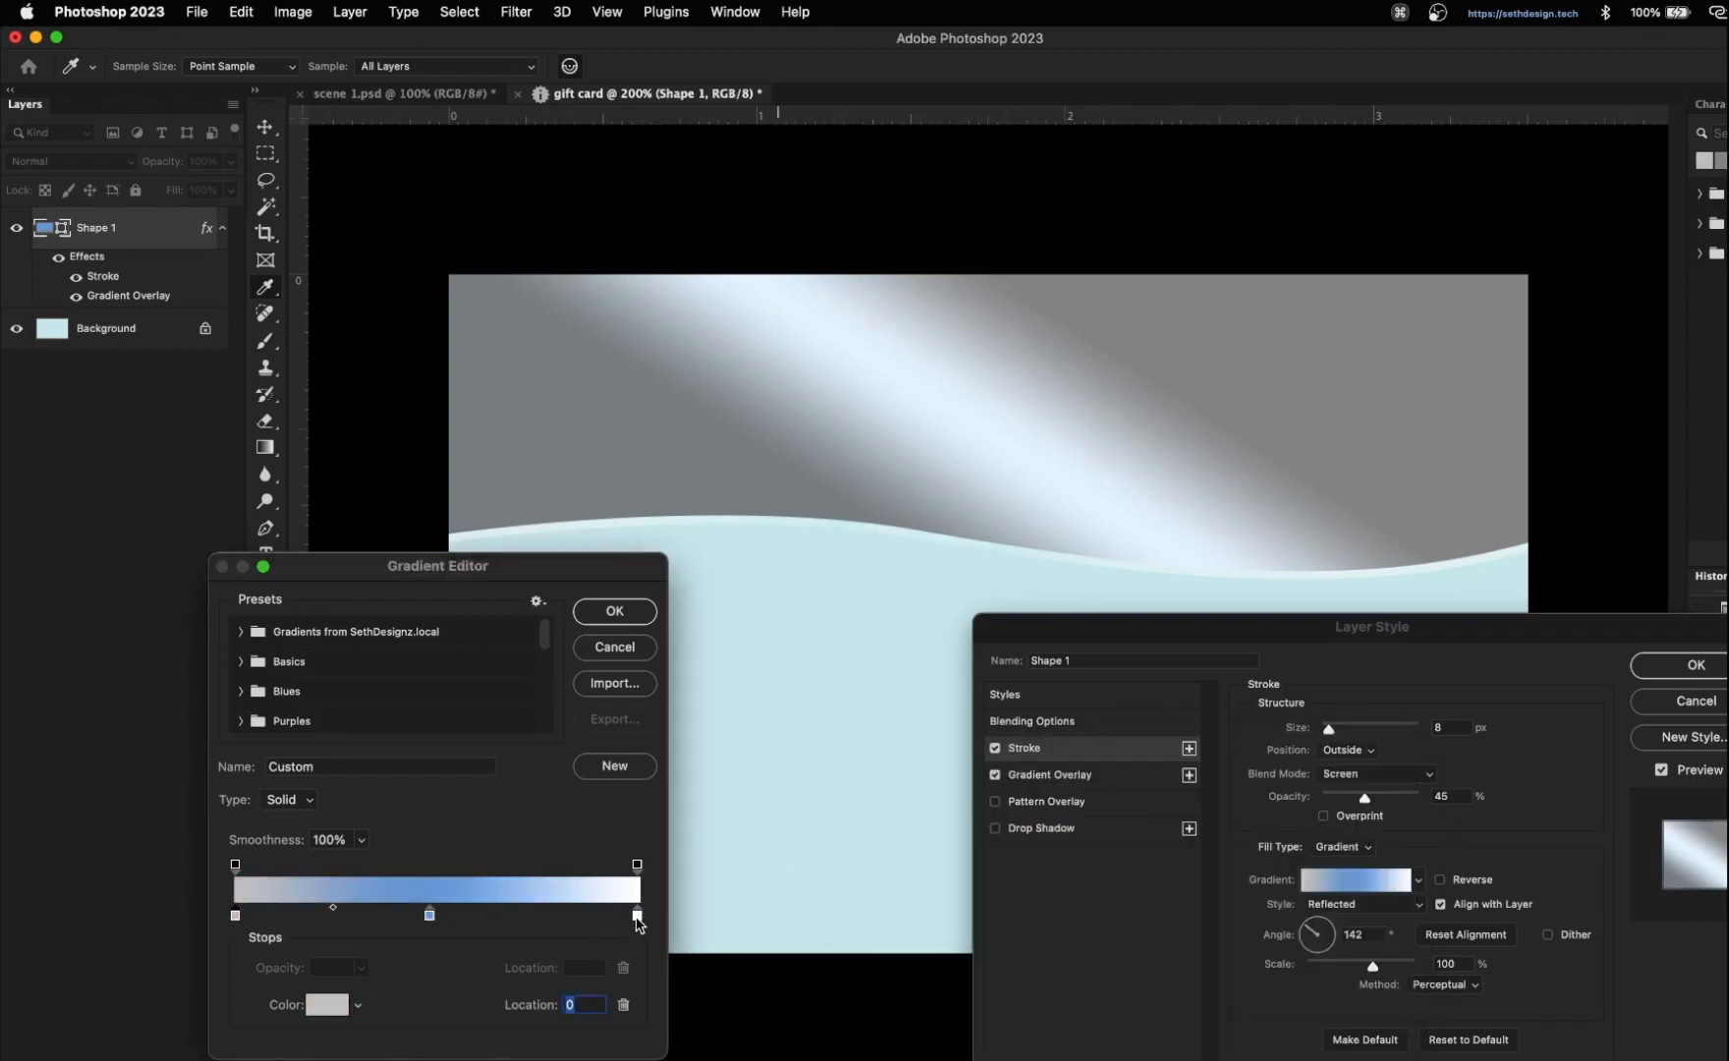
# - Make the stroke gradient's stop at location 48 very pale blue, with hue 211°, 7% saturation and 100% brightness
pyautogui.click(429, 915)
pyautogui.click(319, 1004)
pyautogui.moveTo(901, 820); pyautogui.dragTo(896, 759)
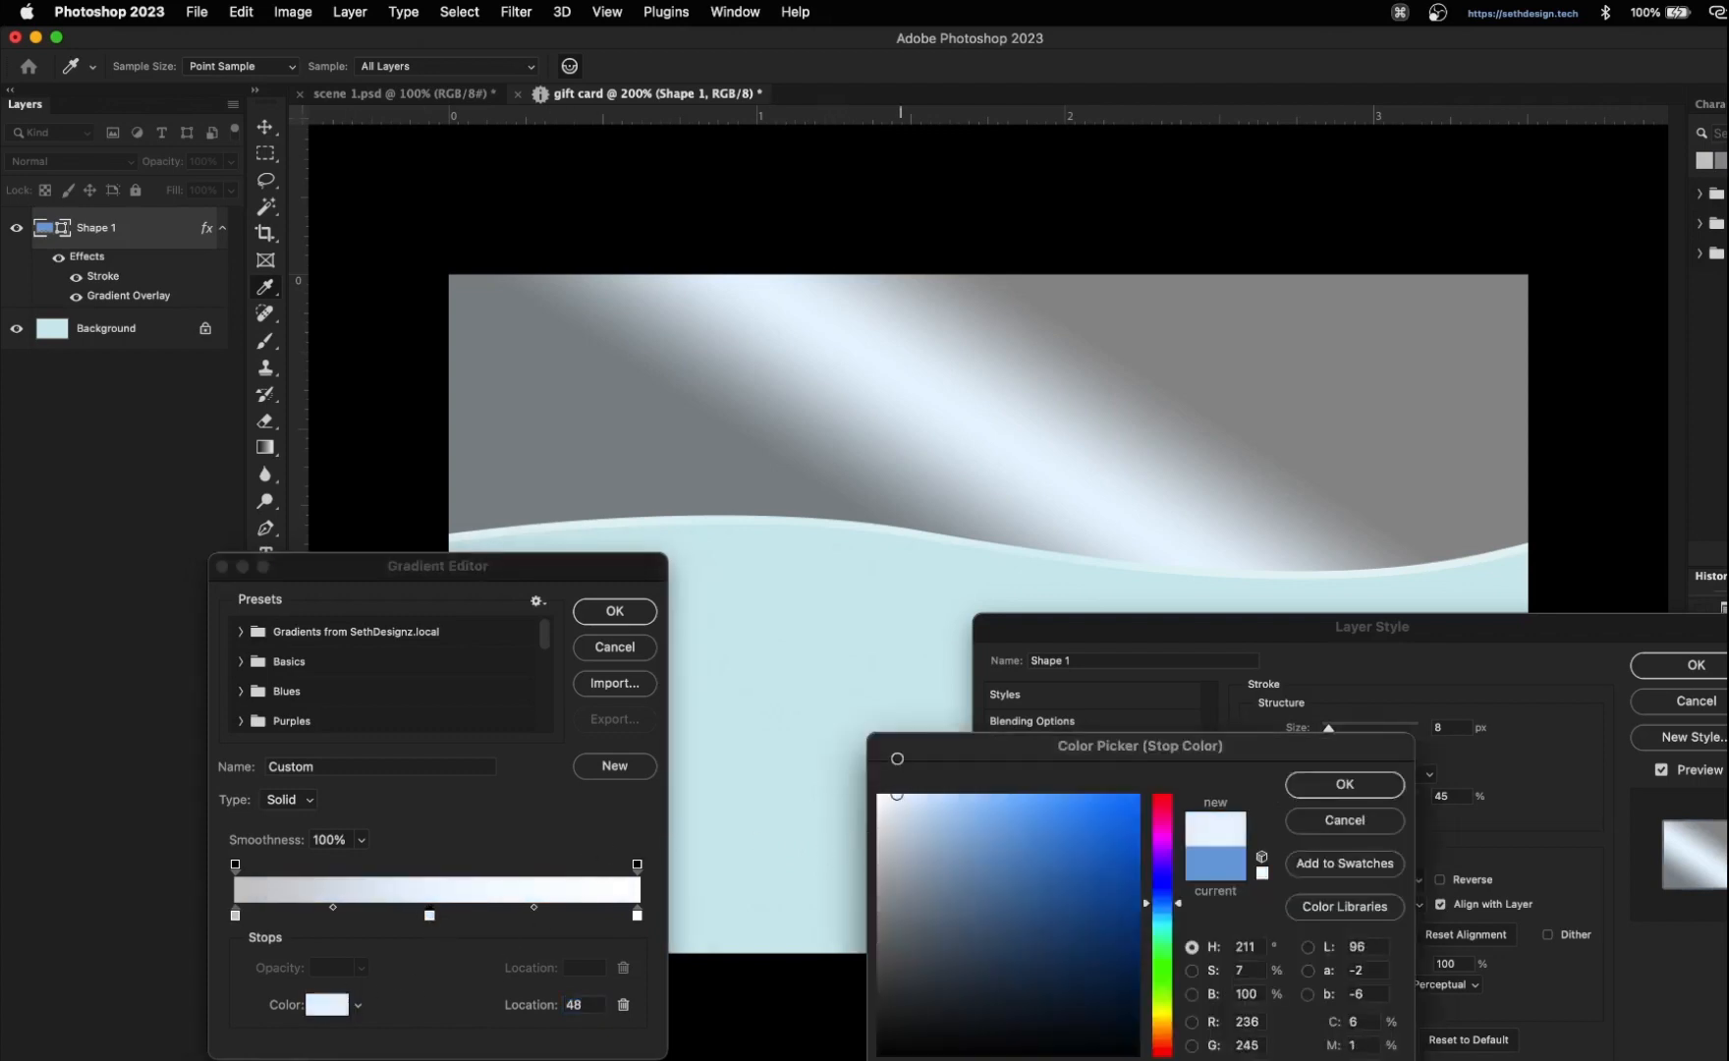
pyautogui.press('Return')
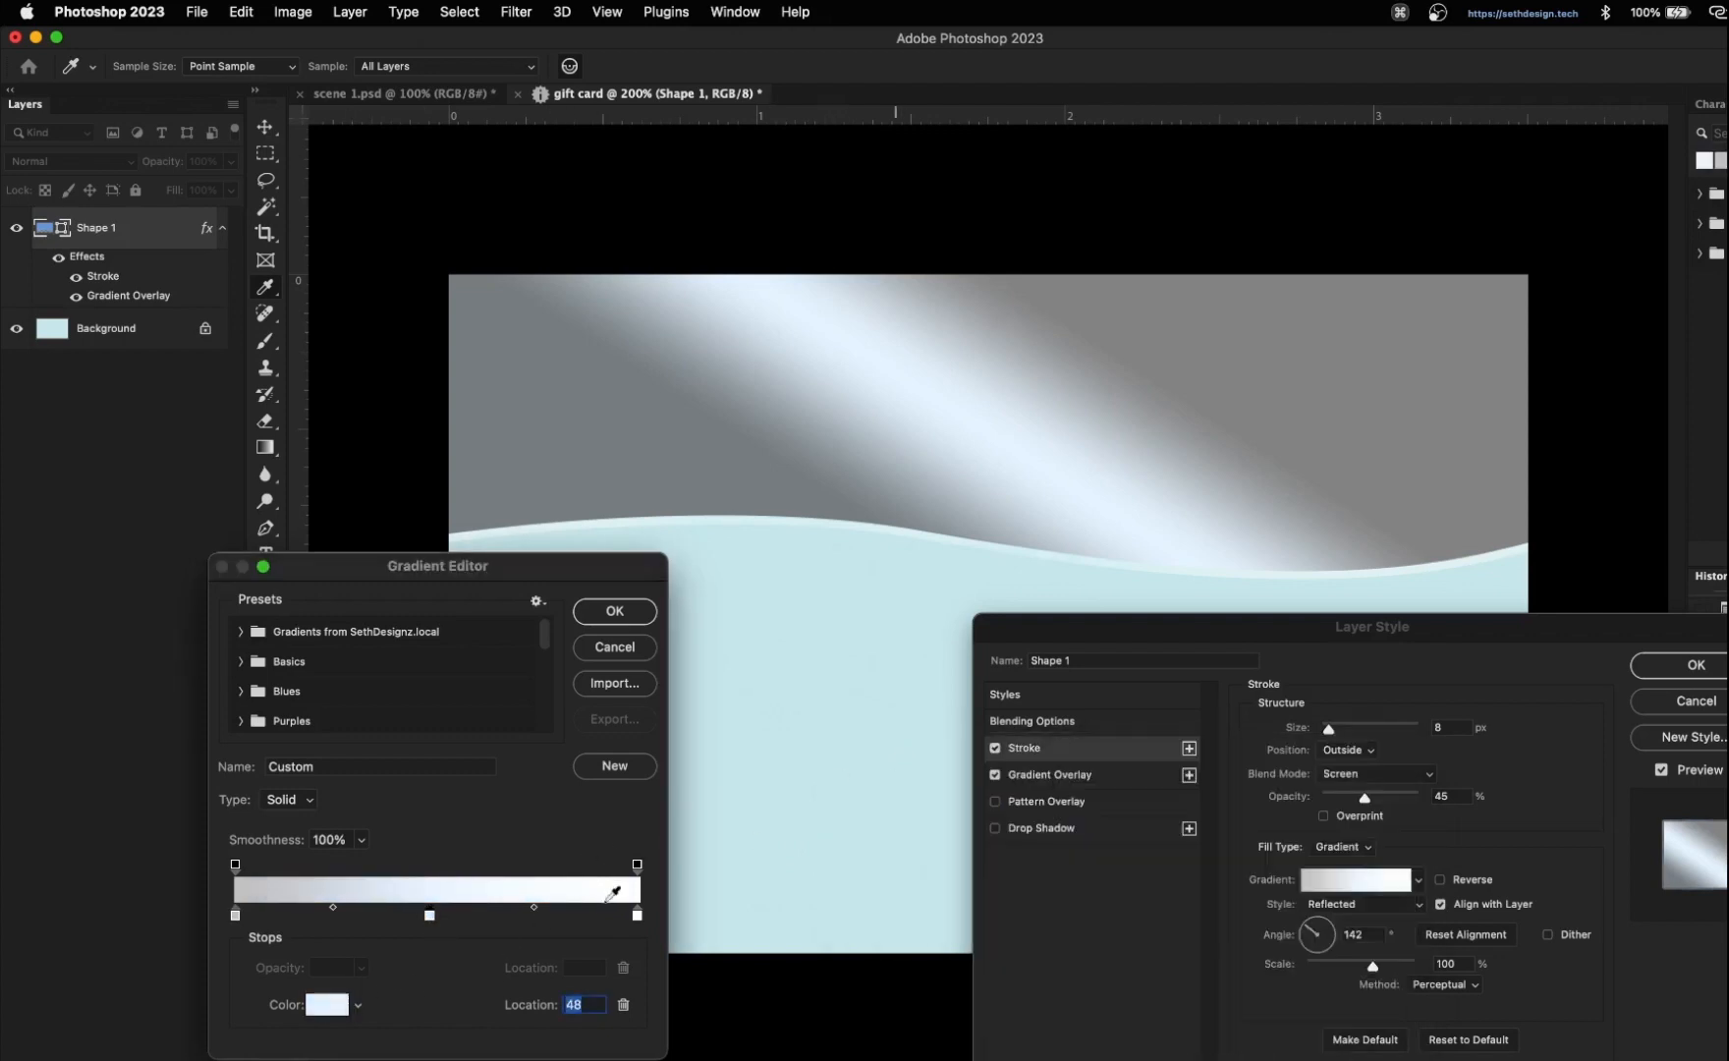
# - Recolour the stroke gradient's stop at location 100 to a neutral medium-dark grey
pyautogui.click(637, 915)
pyautogui.click(332, 1004)
pyautogui.moveTo(877, 866); pyautogui.dragTo(799, 914)
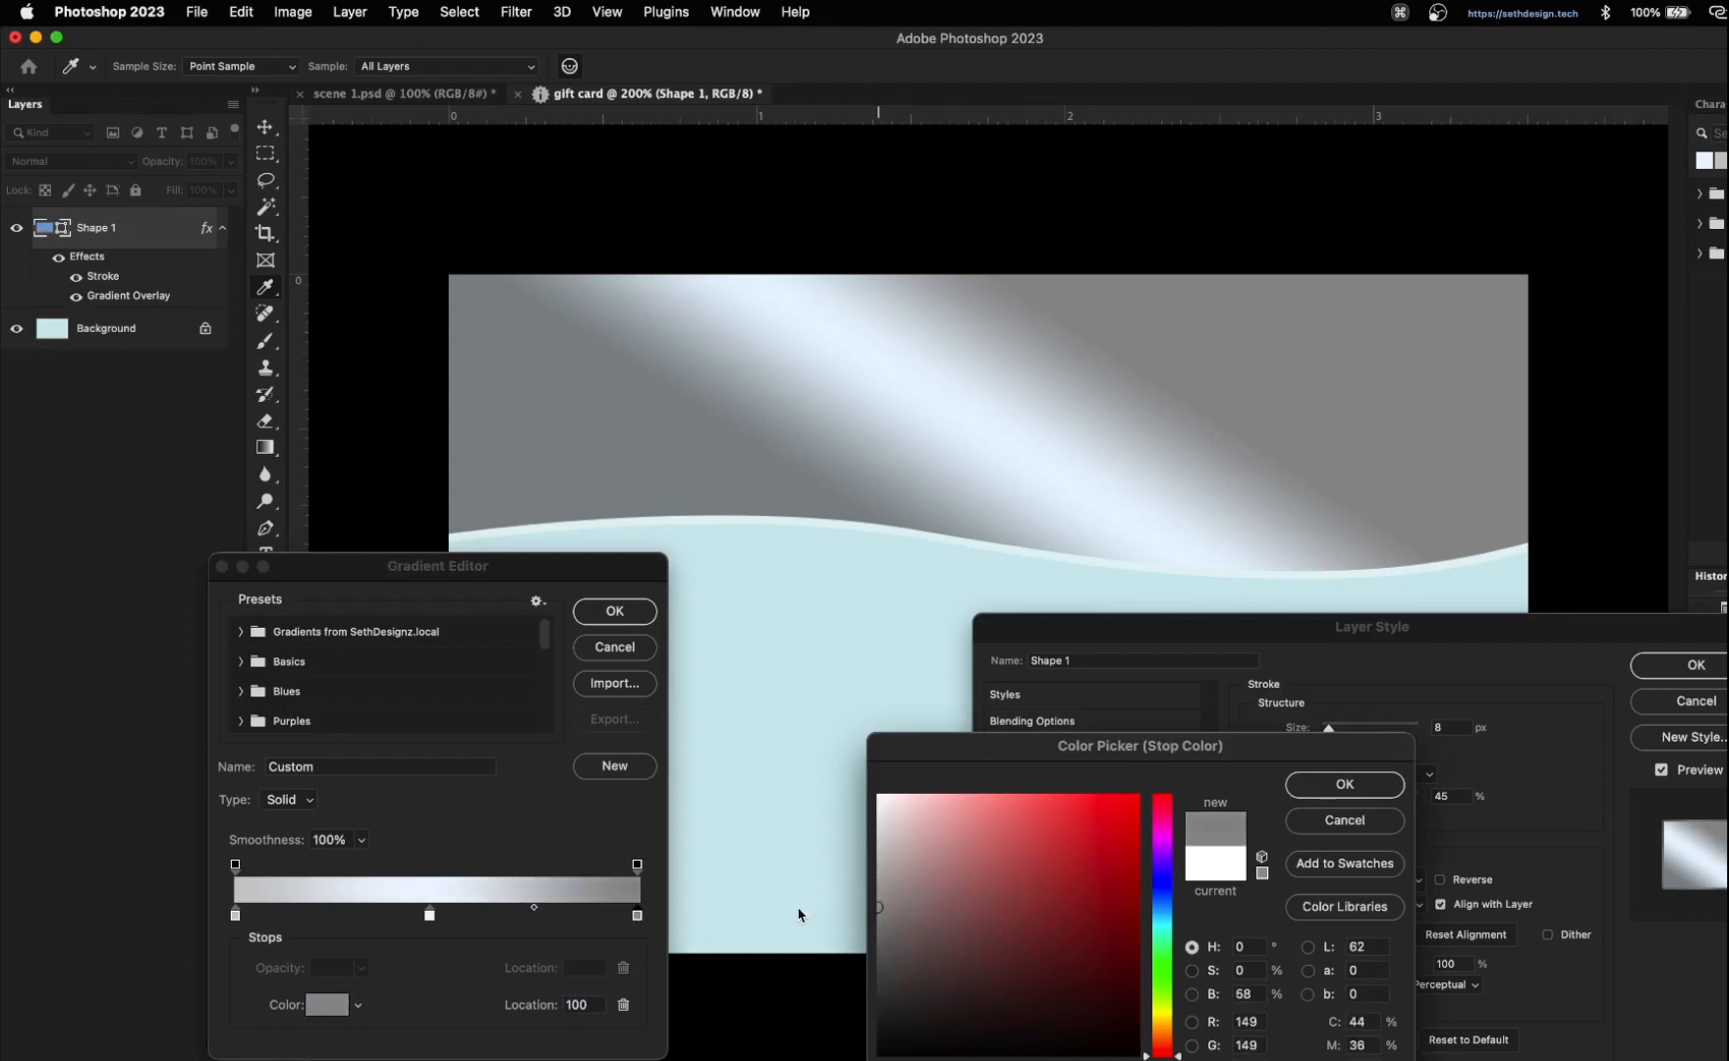
pyautogui.click(877, 930)
pyautogui.press('Return')
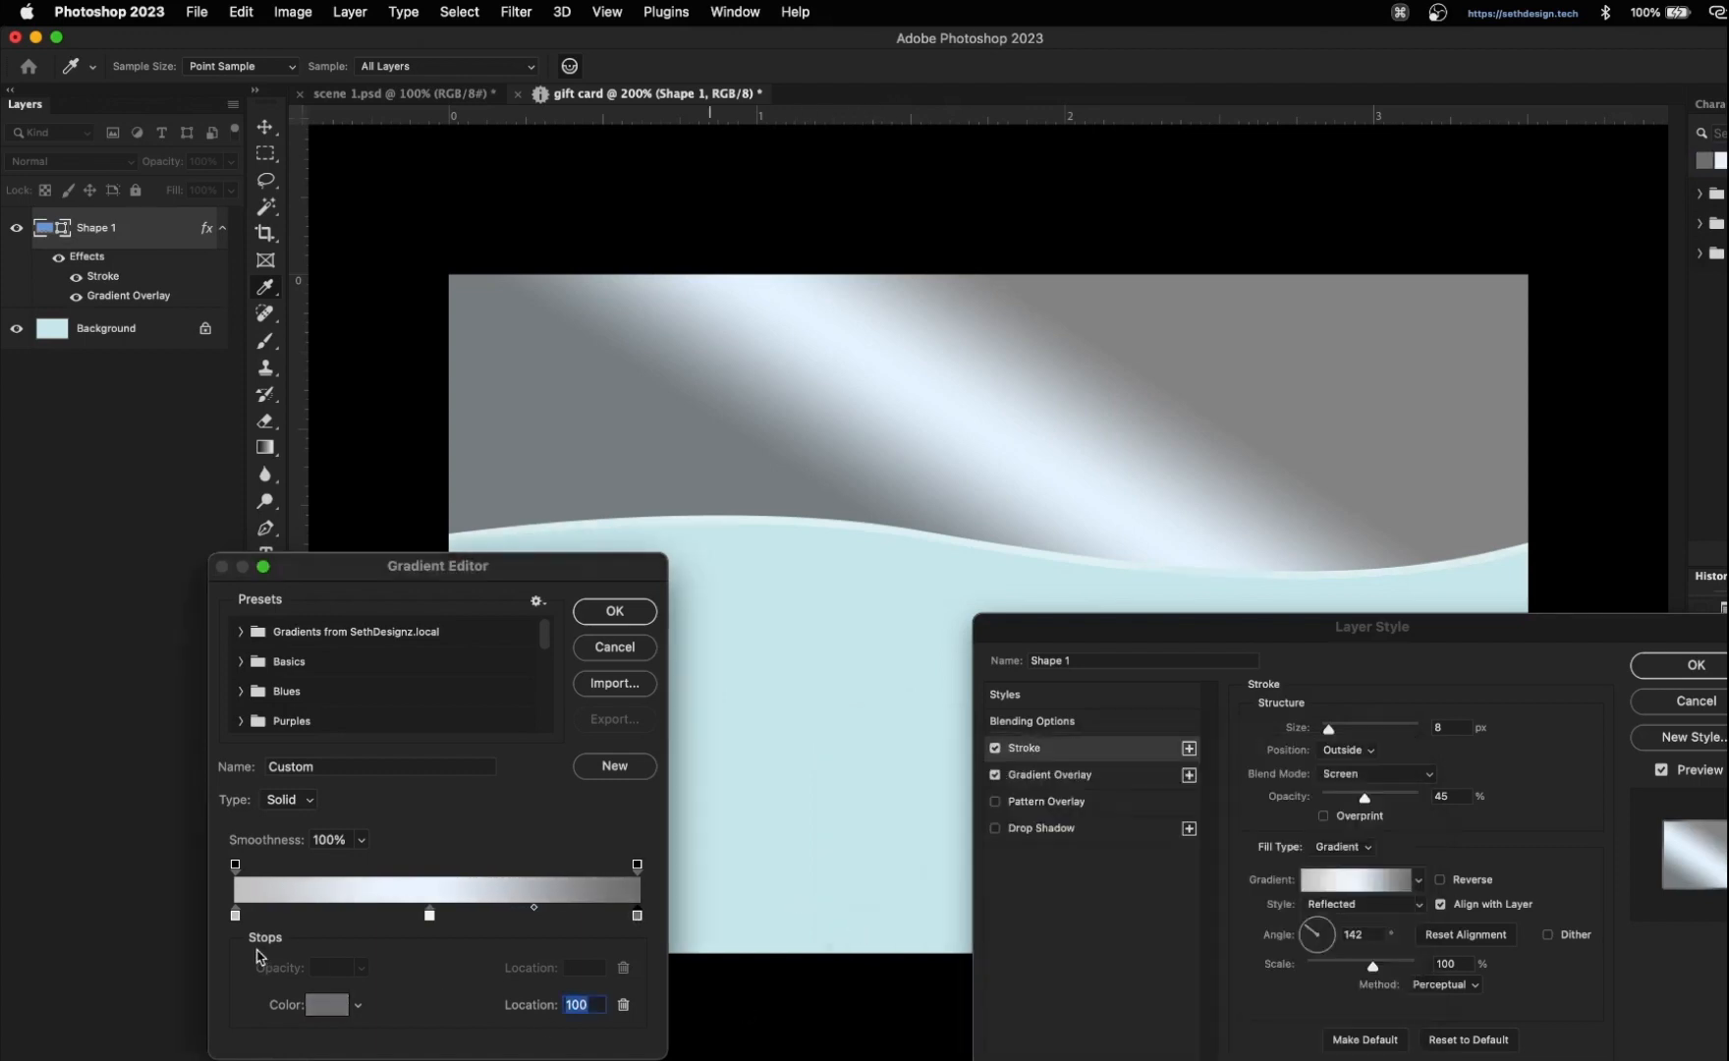
# - Darken the stroke gradient's stop at location 0 to grey with 72% brightness and accept the edited gradient
pyautogui.click(236, 917)
pyautogui.click(327, 1004)
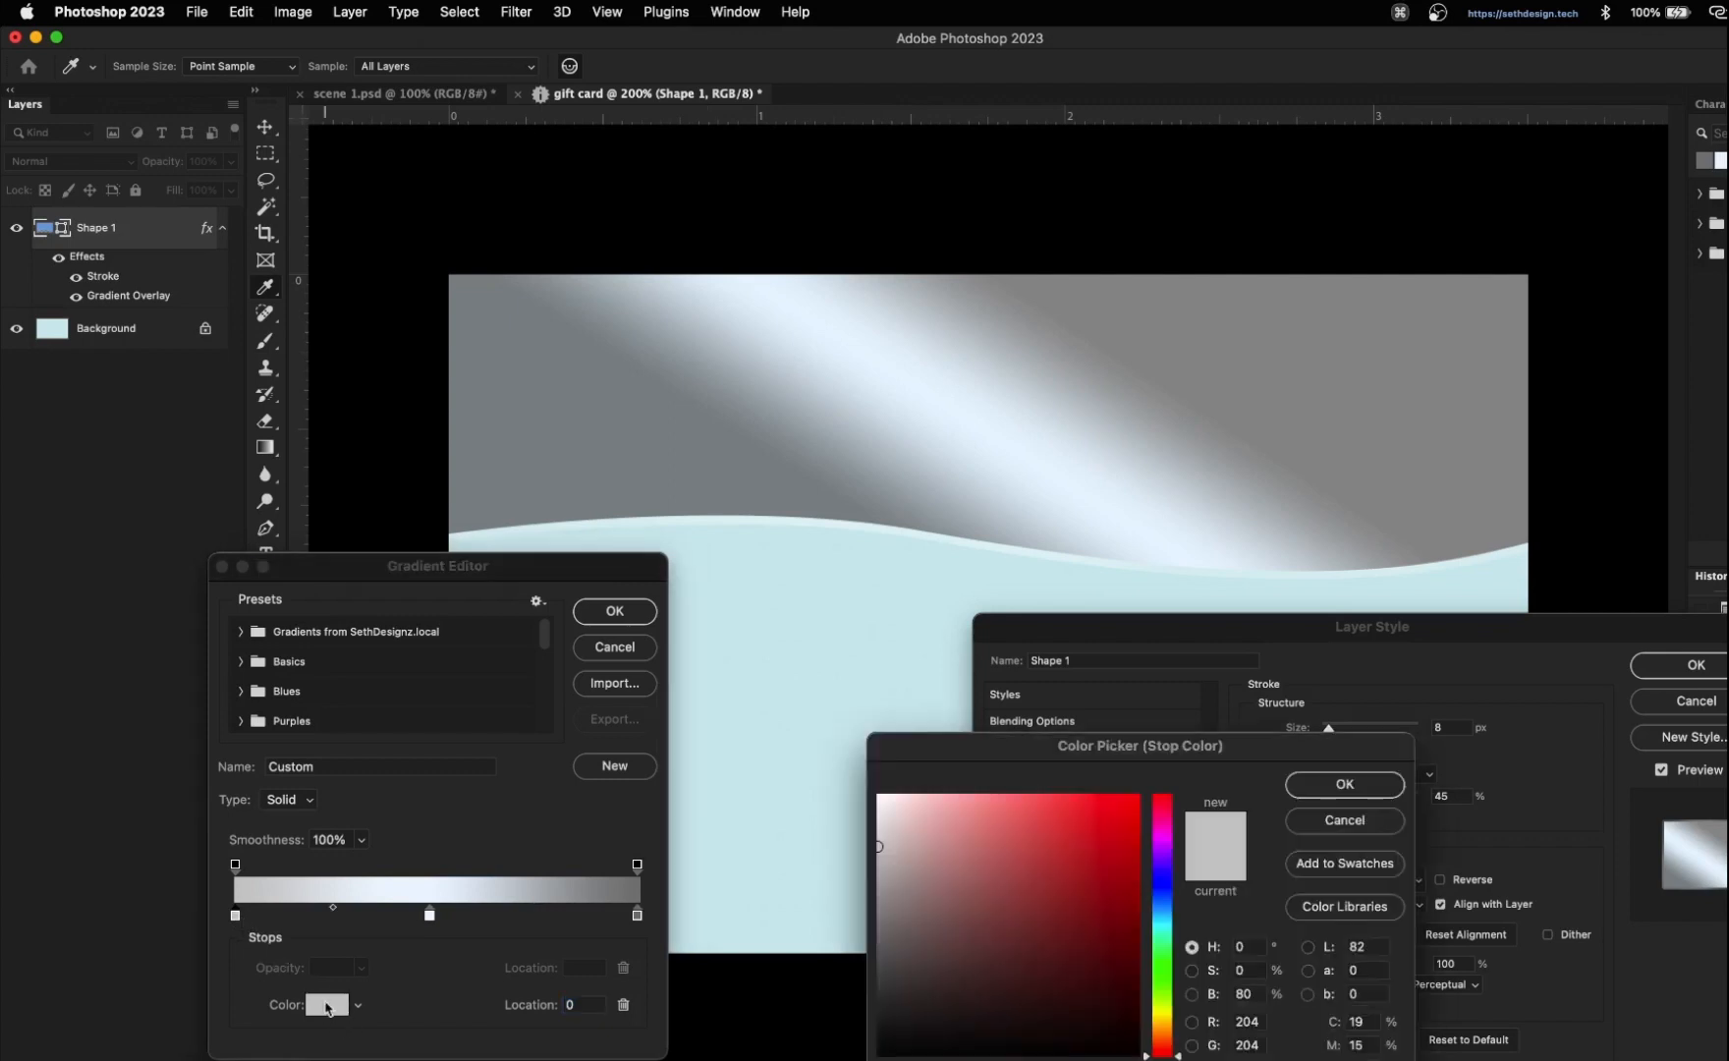
pyautogui.moveTo(887, 868); pyautogui.dragTo(853, 864)
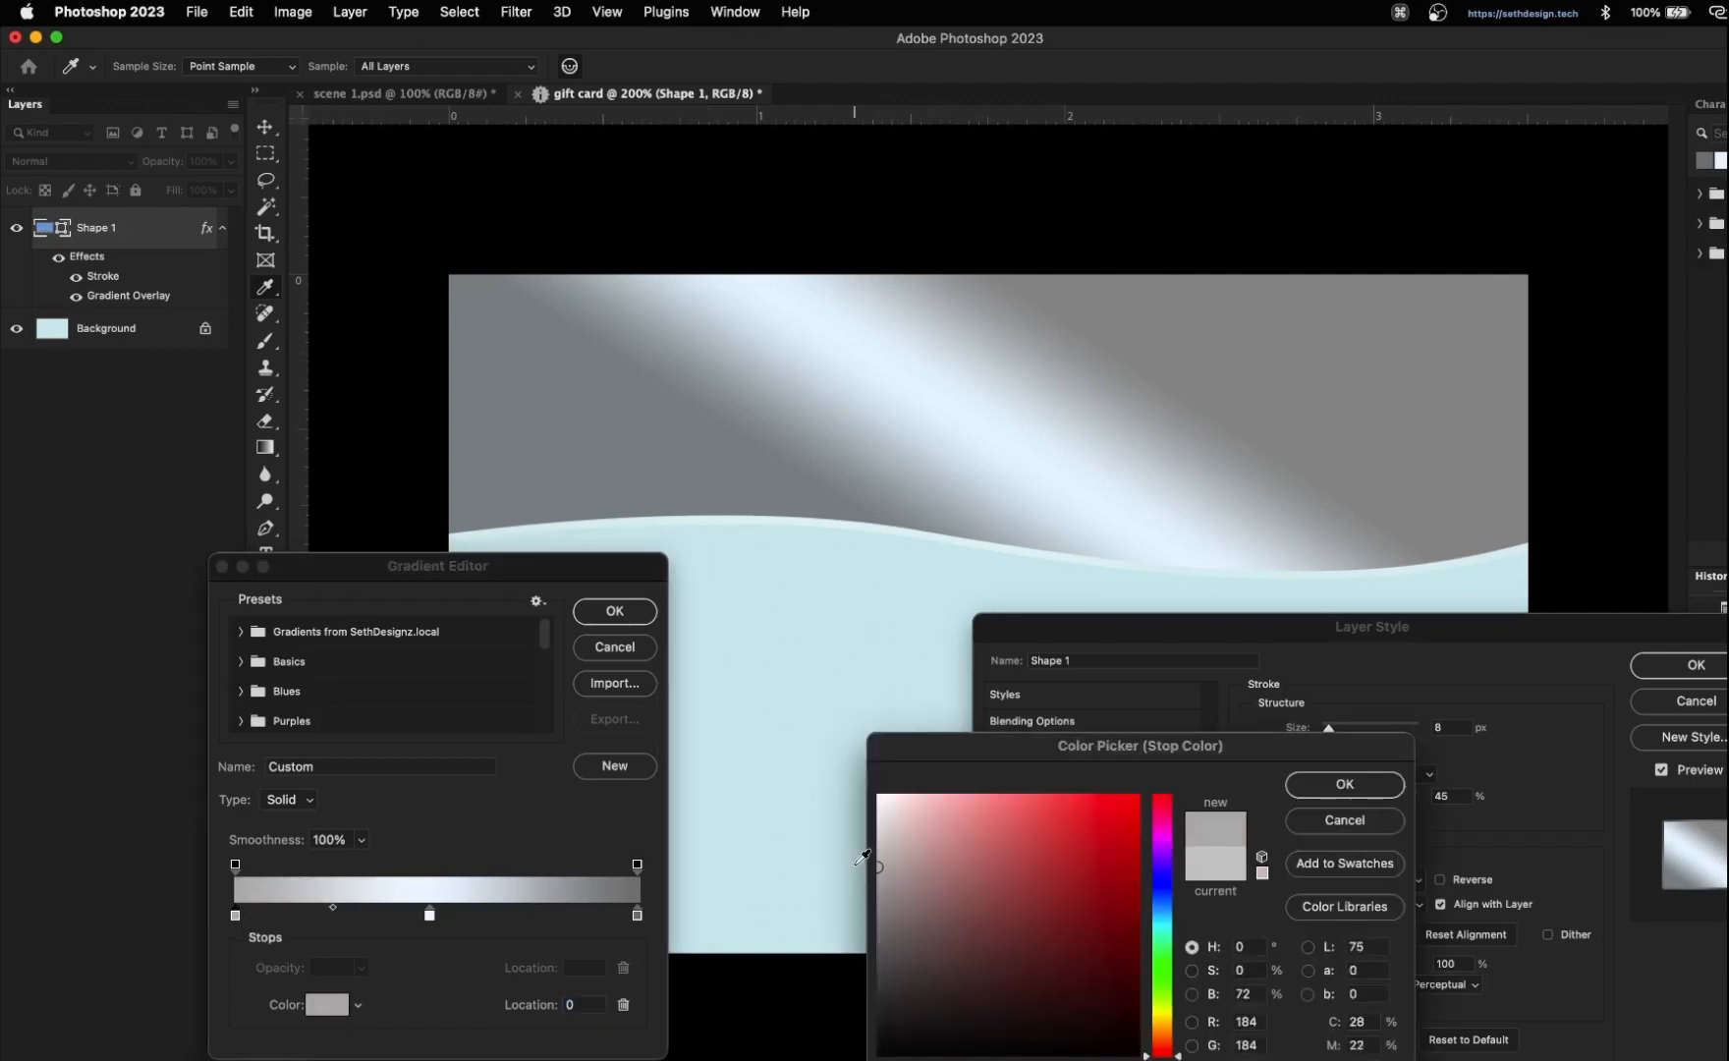
pyautogui.press('Return')
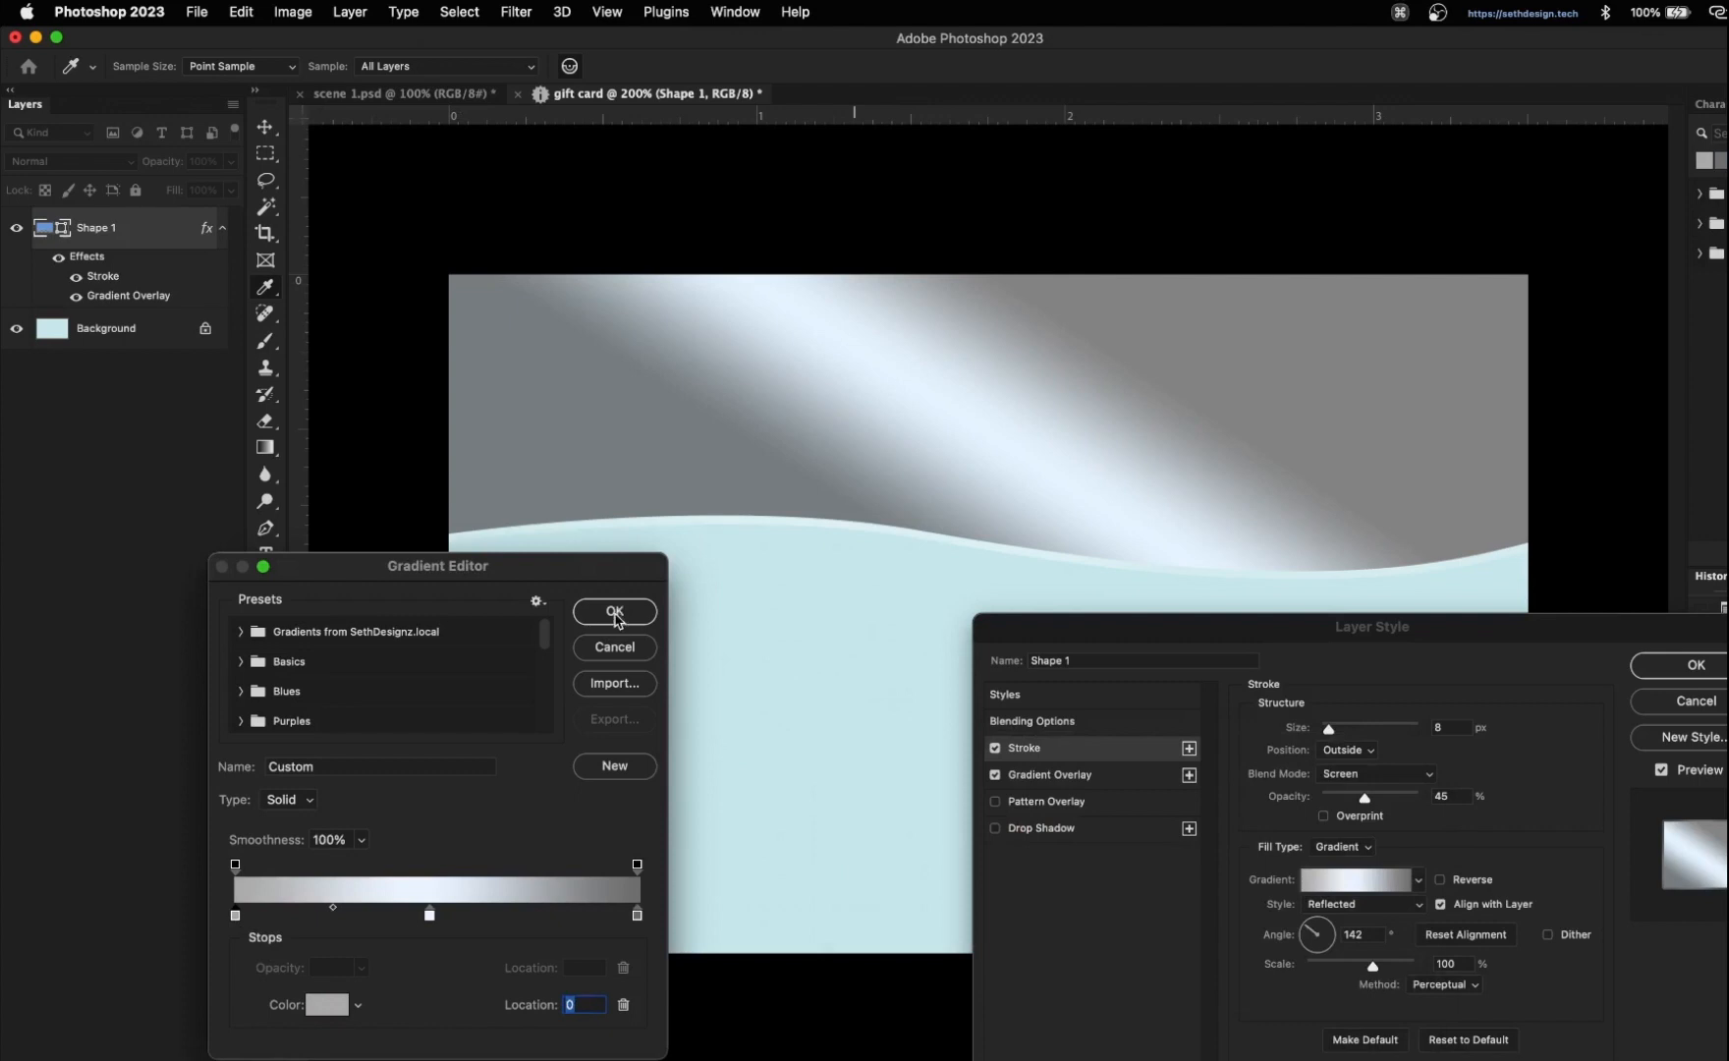
pyautogui.click(615, 613)
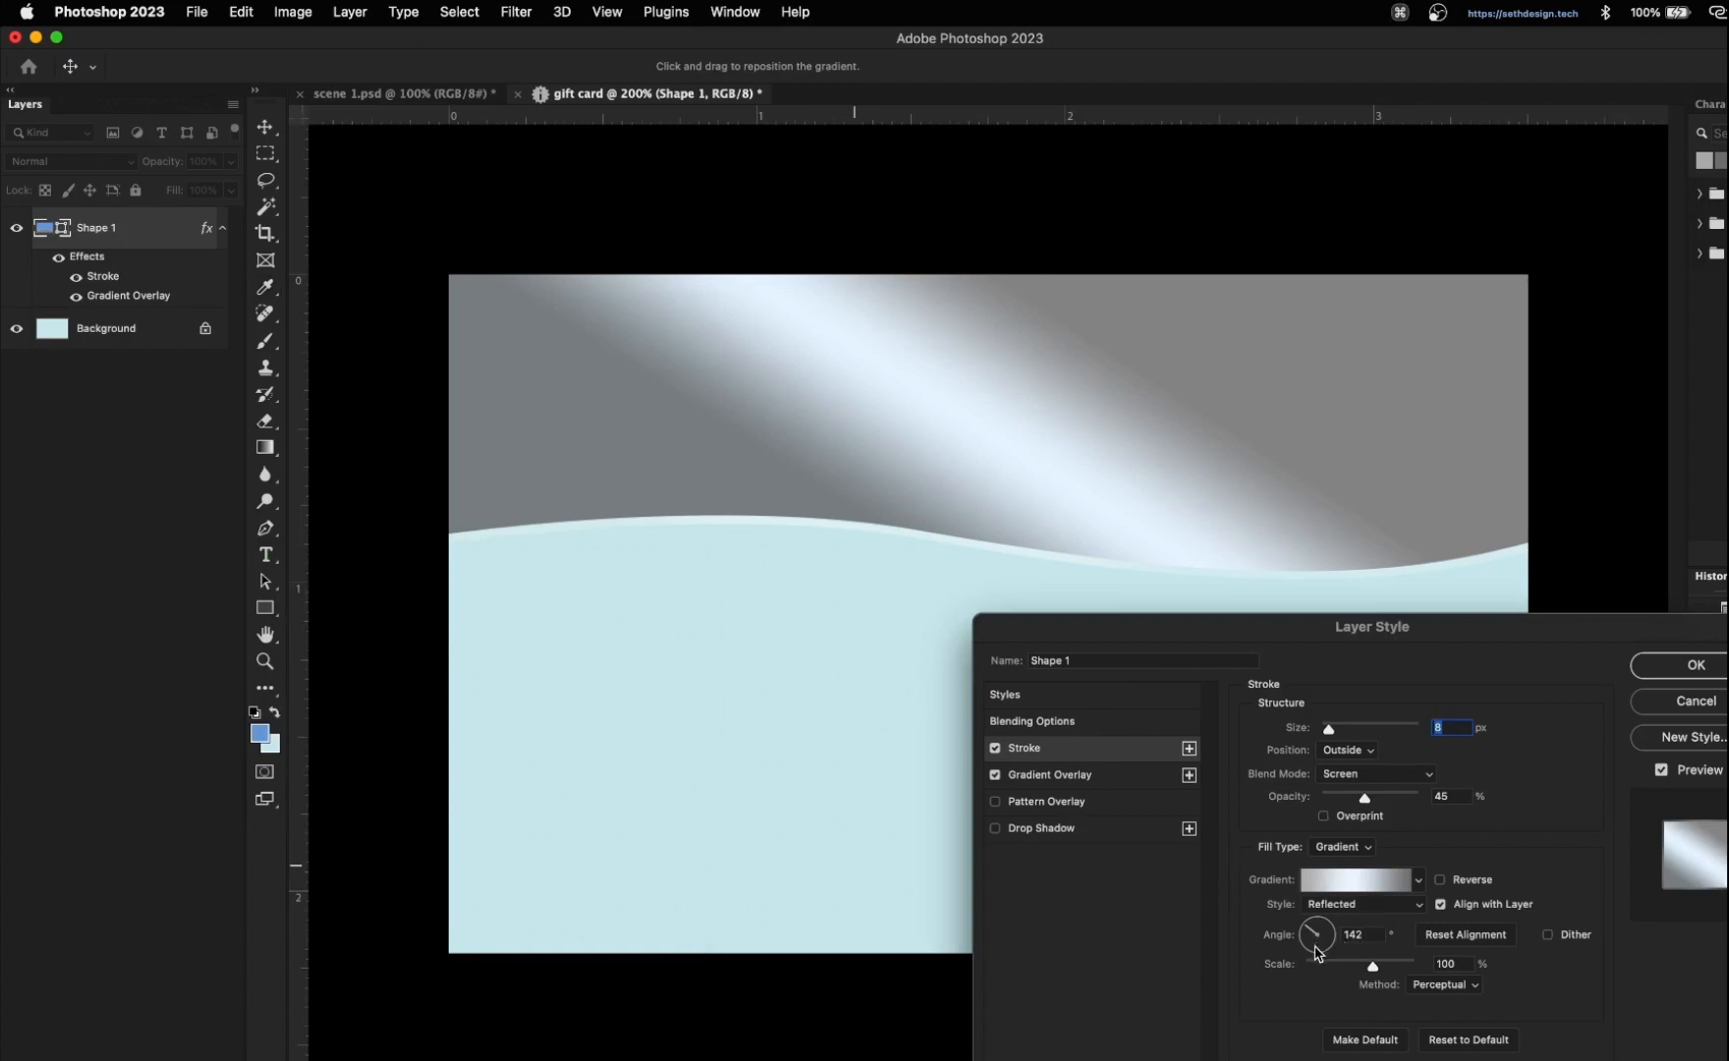
# - Try a stroke gradient angle of 56° with the scale at 69%
pyautogui.click(1314, 949)
pyautogui.click(1323, 945)
pyautogui.click(1330, 938)
pyautogui.moveTo(1373, 966); pyautogui.dragTo(1348, 969)
# - Set the stroke's blend mode to Normal, its gradient angle to 131° and scale to 60%, apply the style and deselect the shape
pyautogui.click(1346, 776)
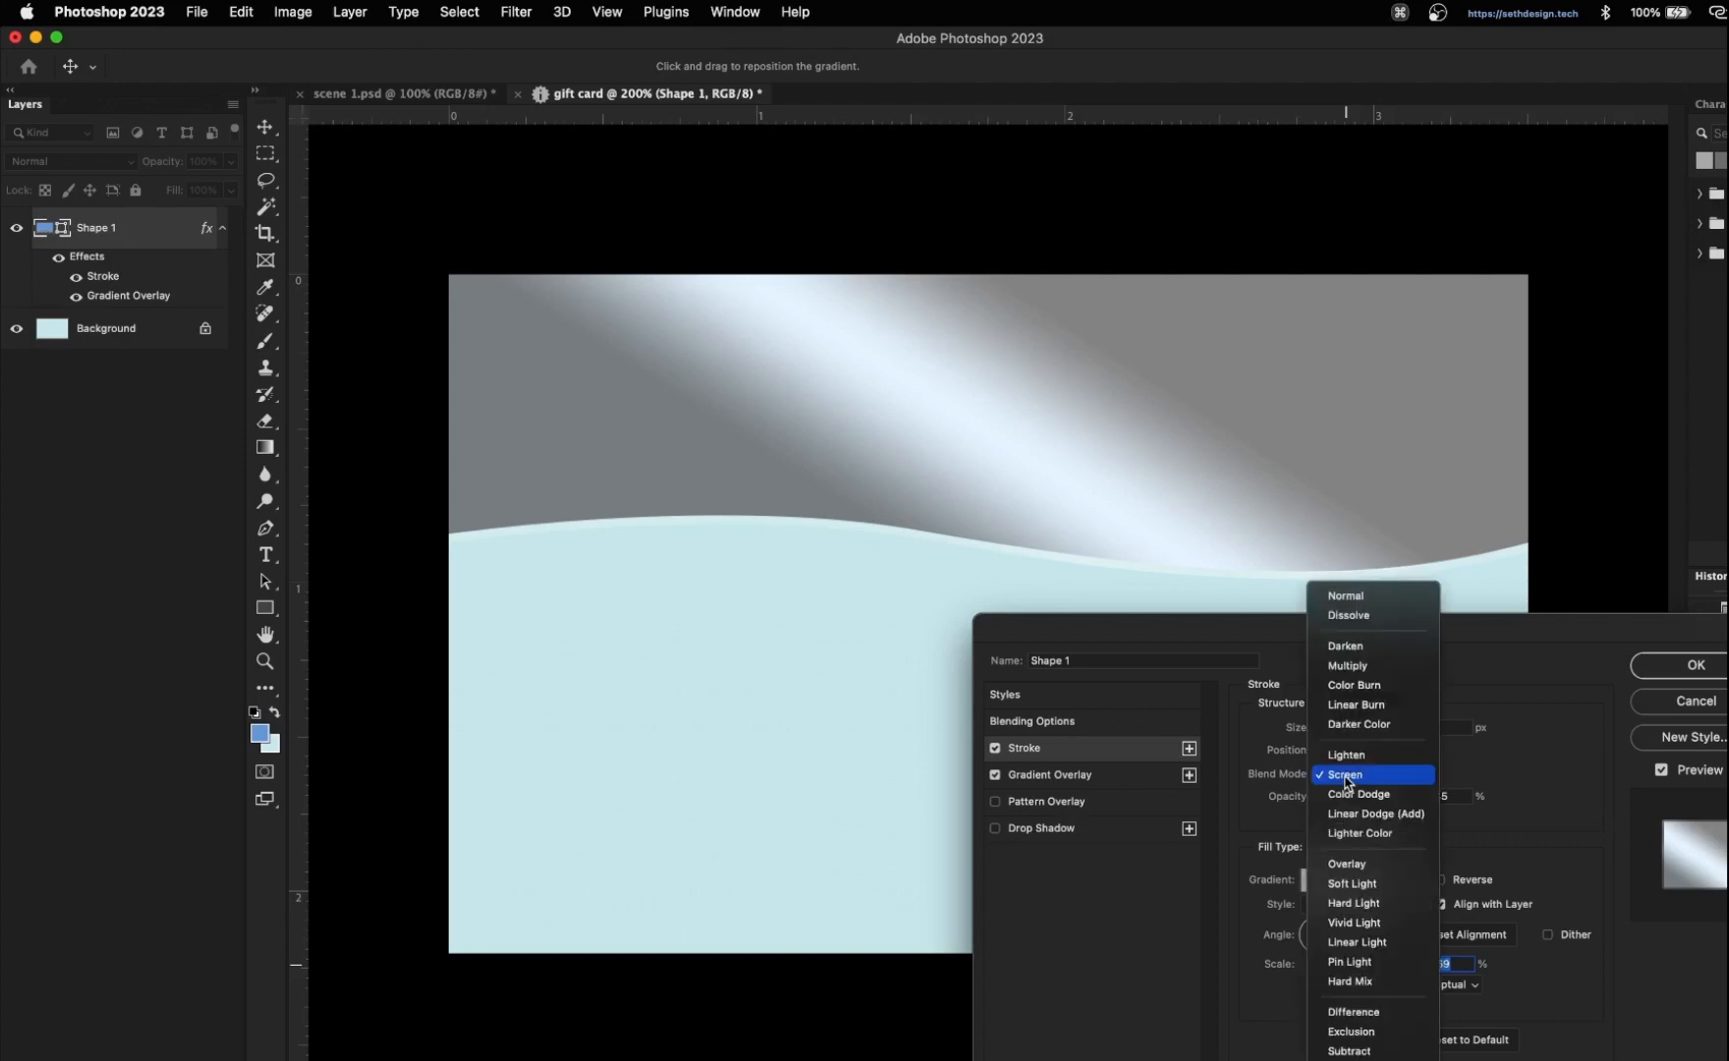
pyautogui.click(1346, 596)
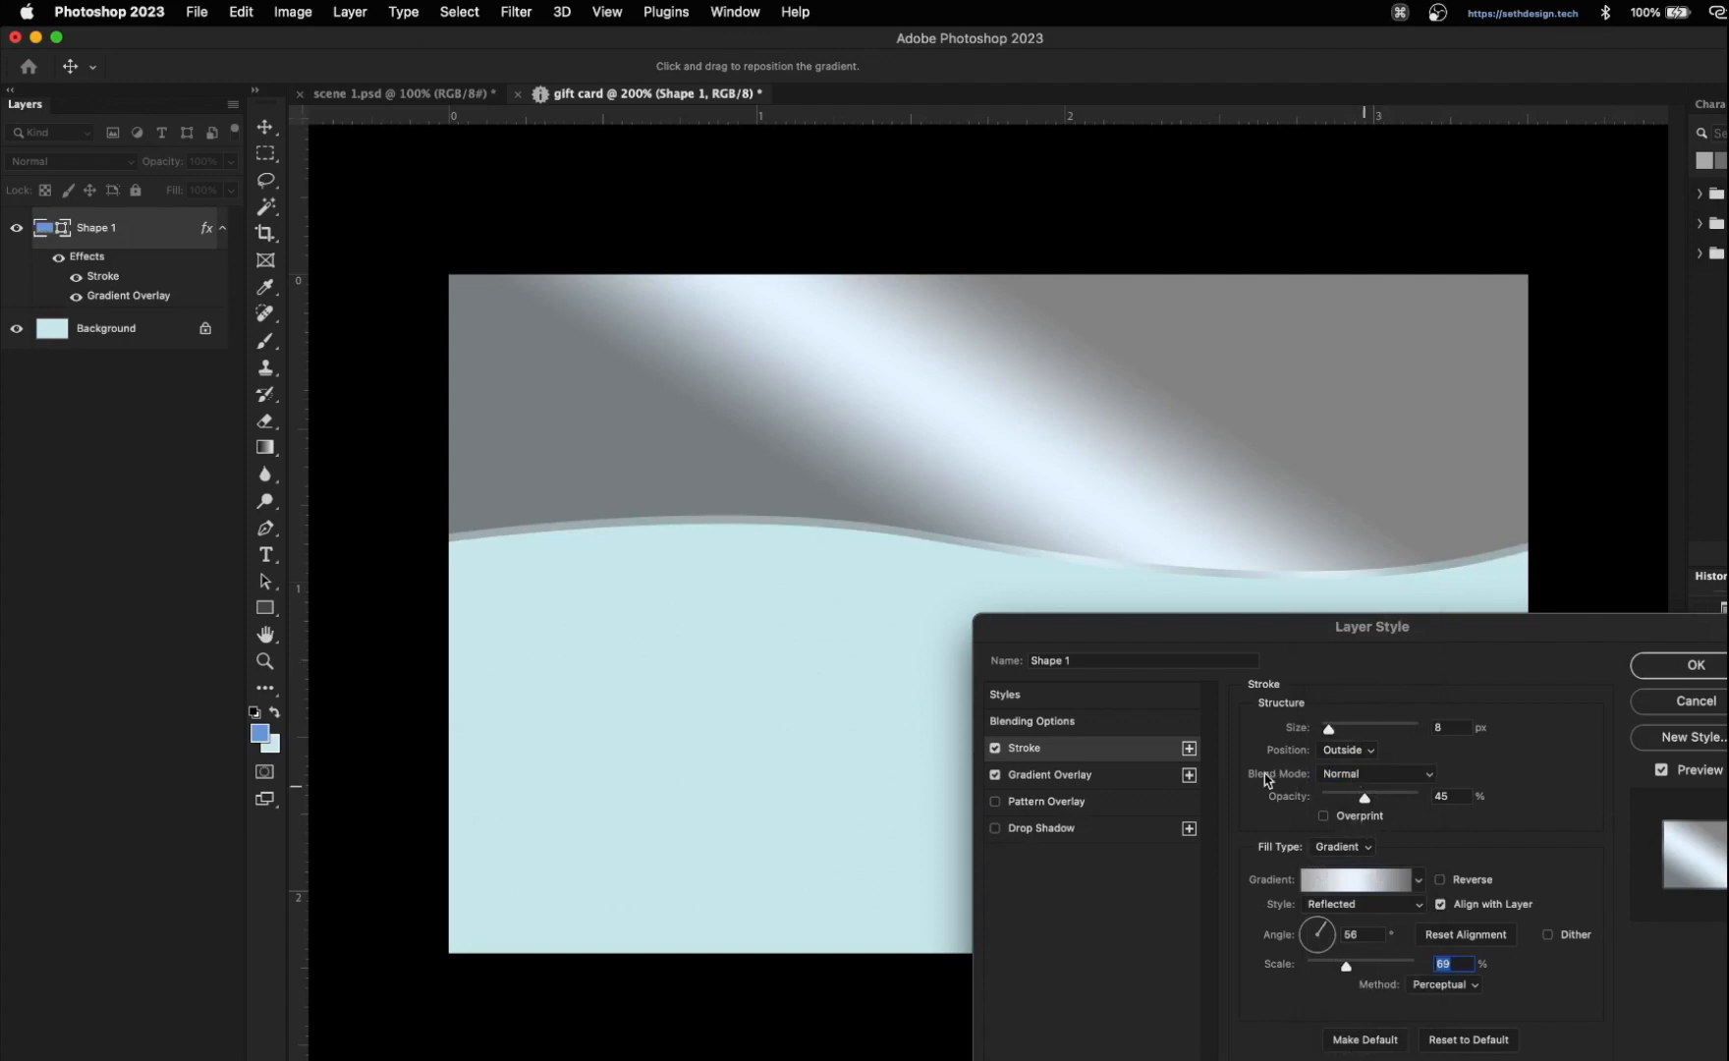
pyautogui.click(1333, 942)
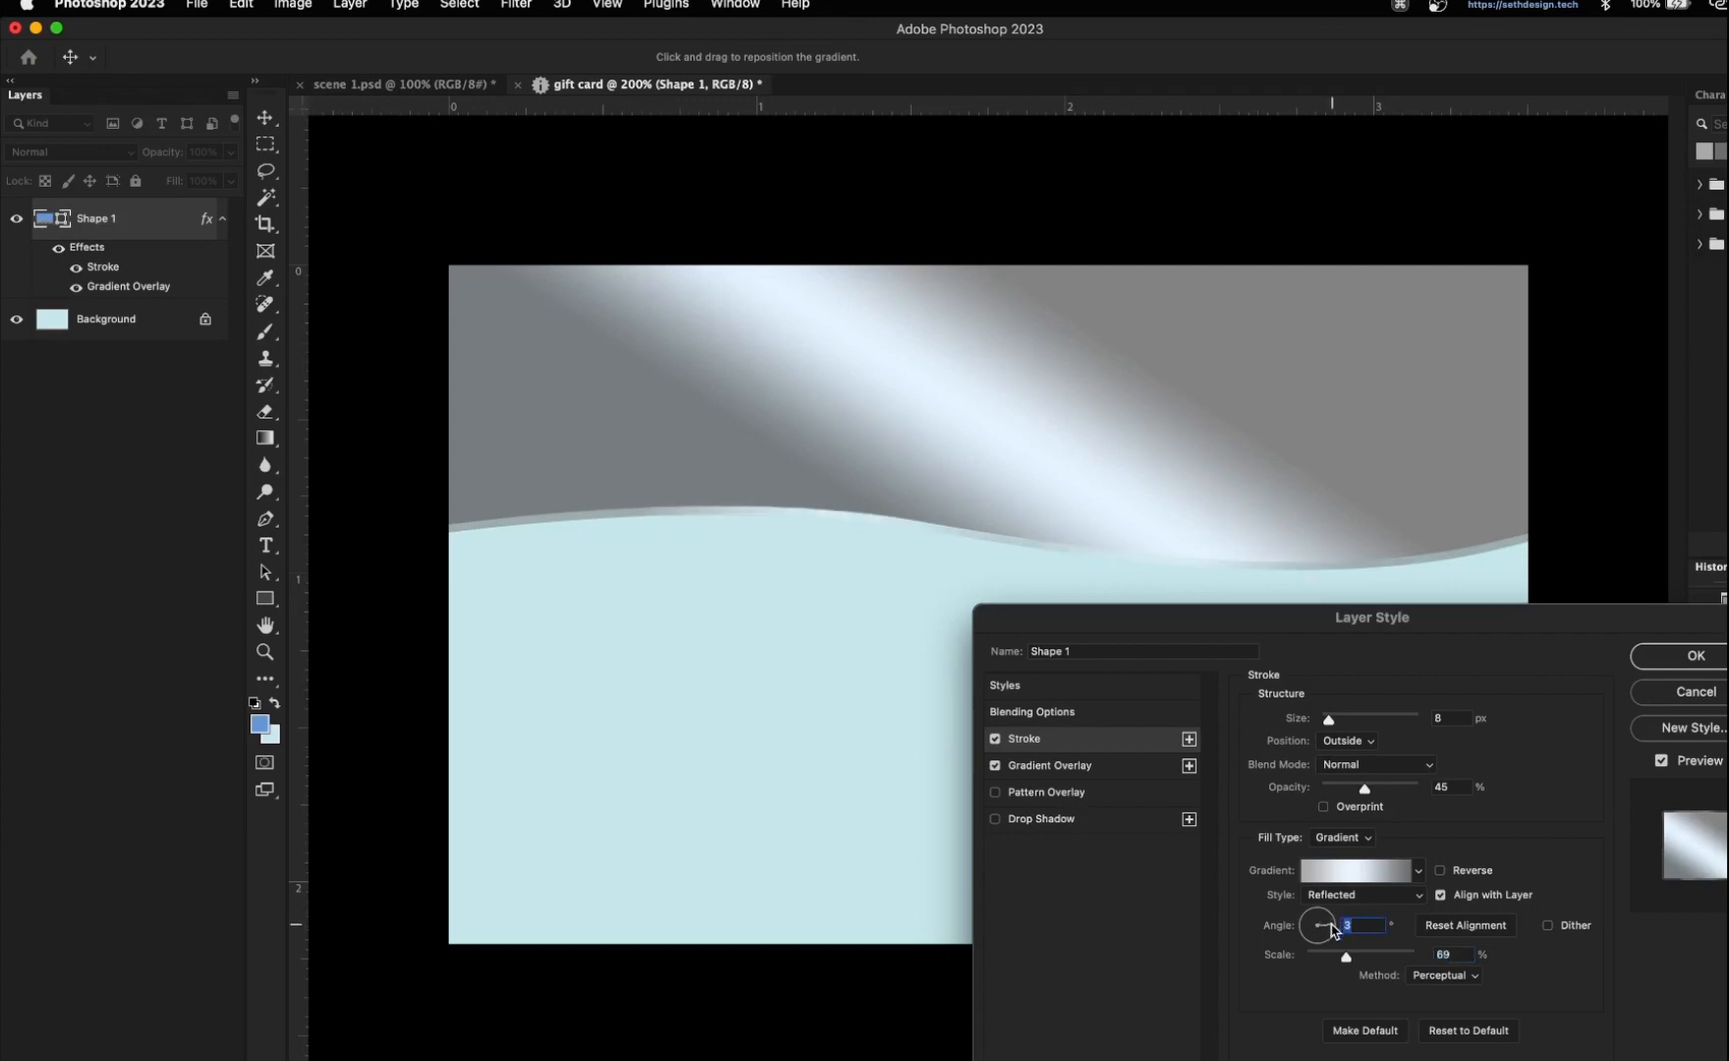
pyautogui.moveTo(1332, 927); pyautogui.dragTo(1309, 913)
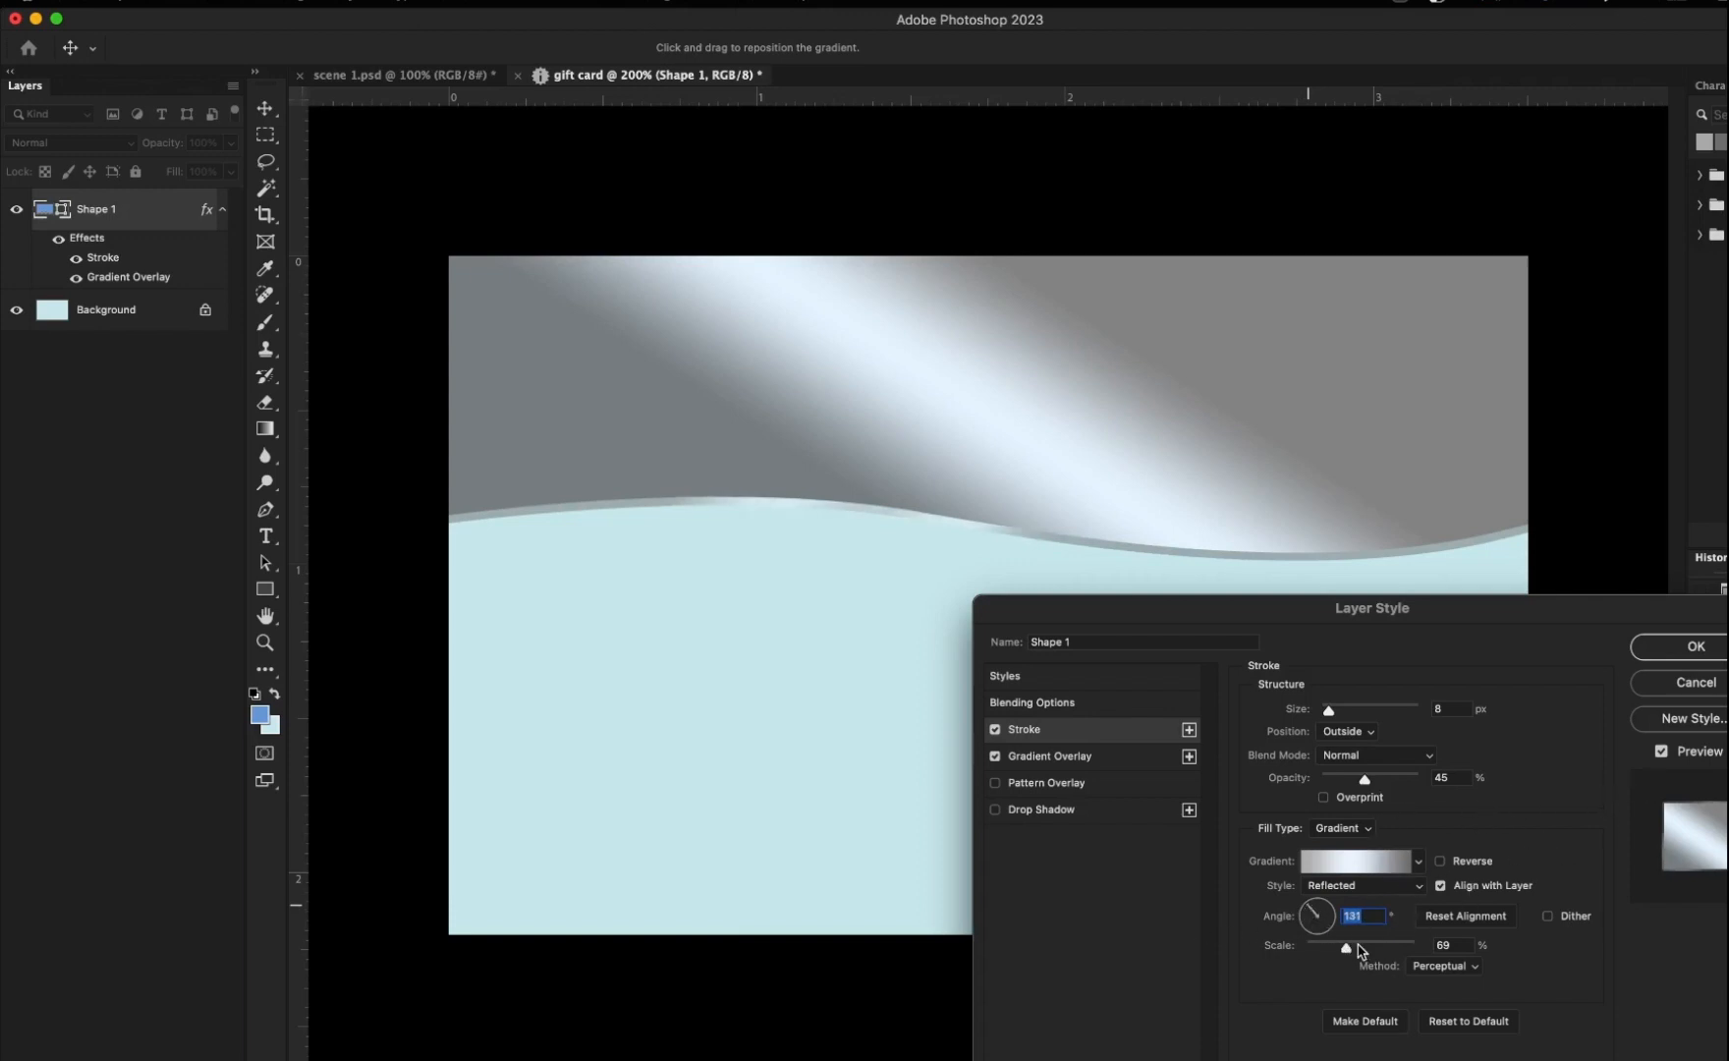
pyautogui.moveTo(1346, 947); pyautogui.dragTo(1334, 948)
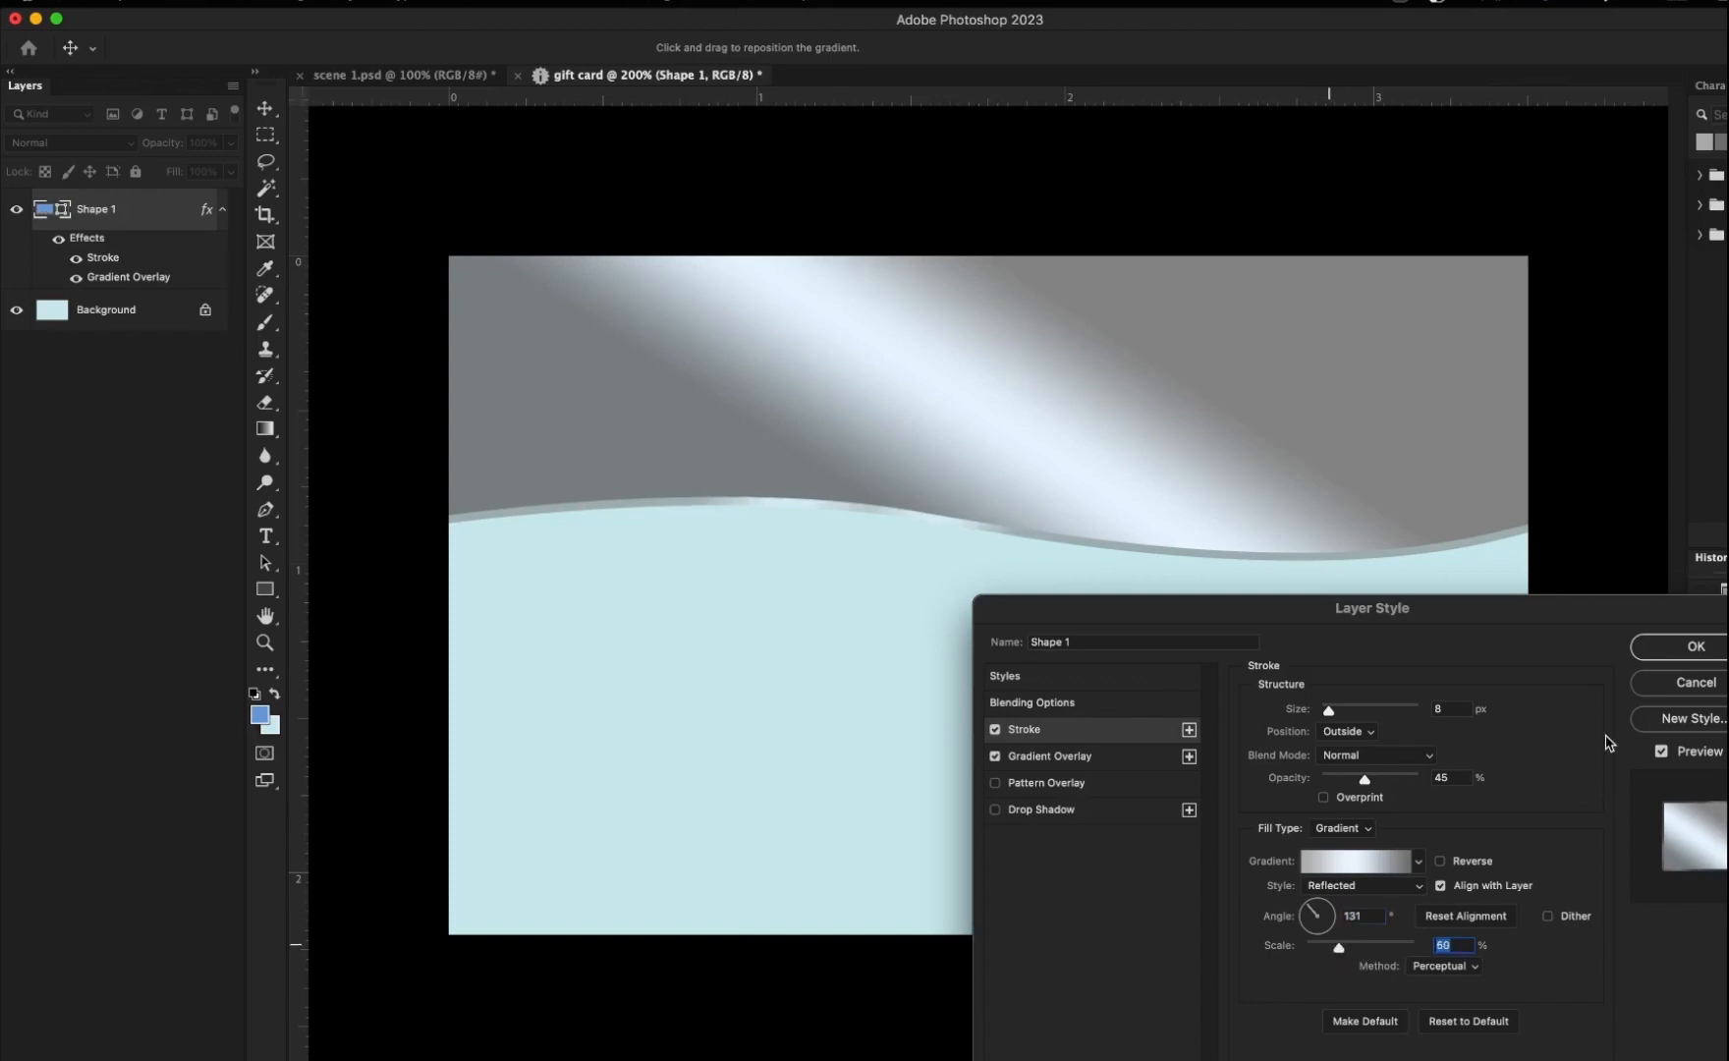
pyautogui.click(1684, 650)
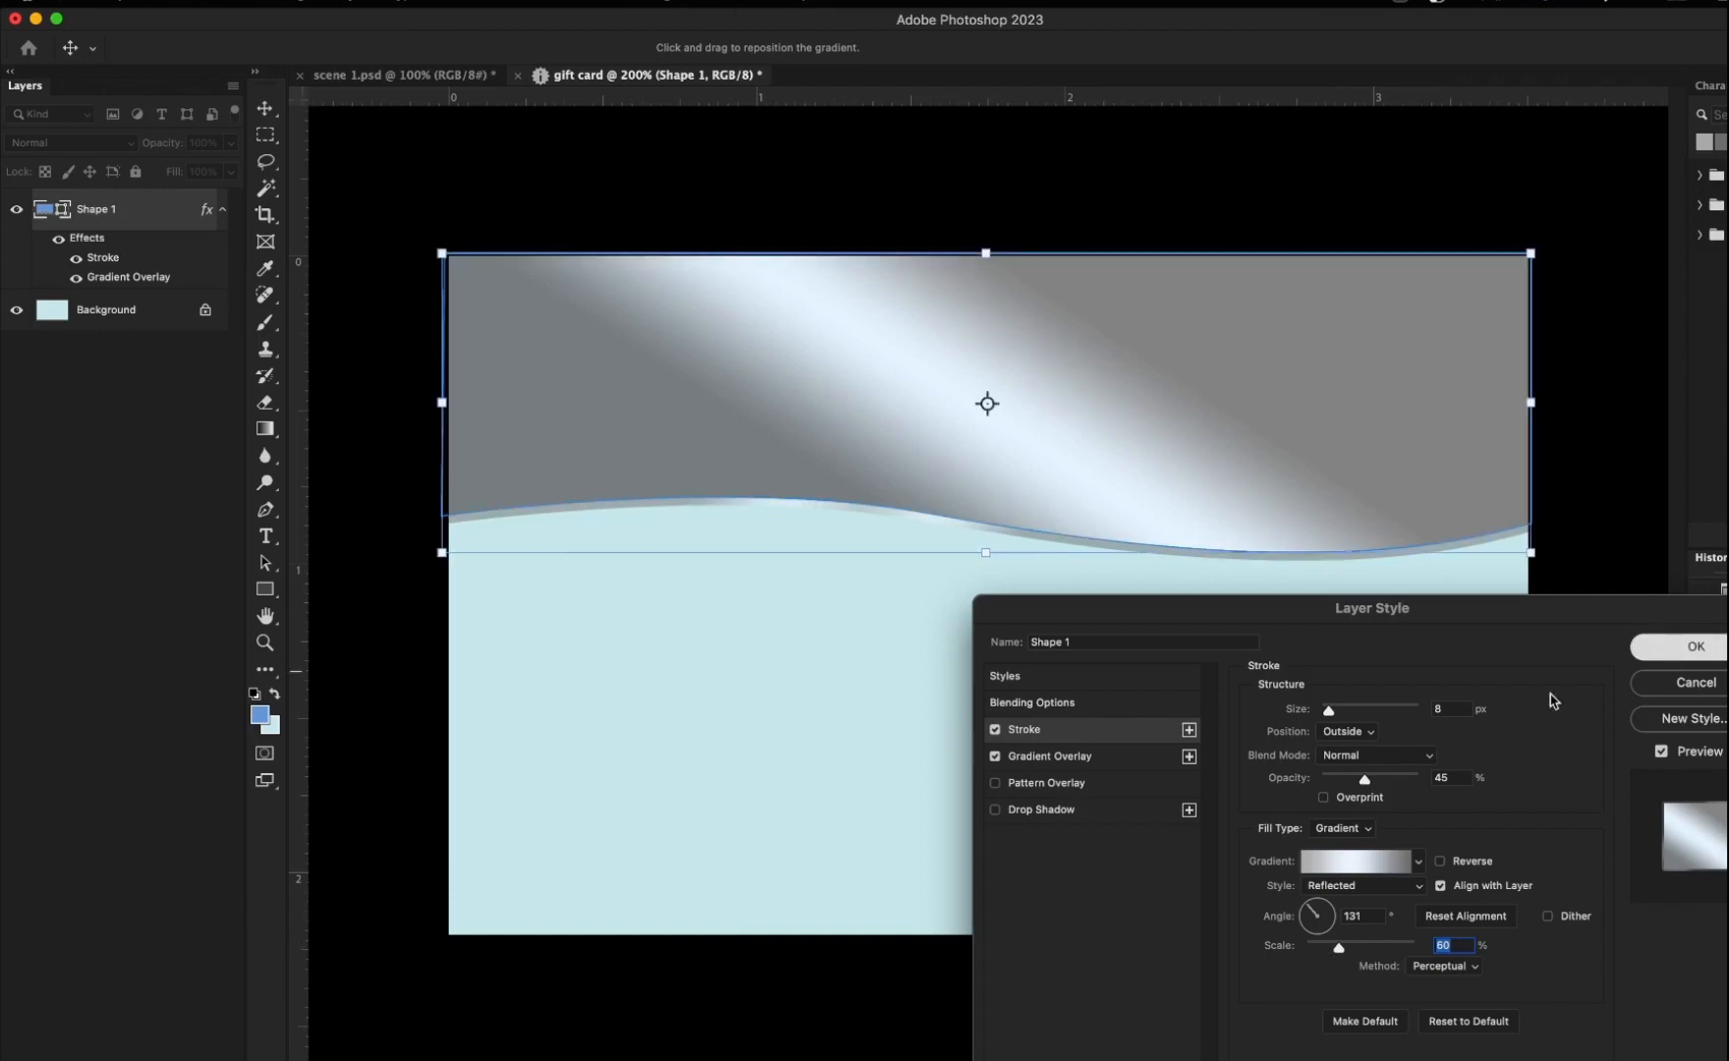
pyautogui.click(1127, 694)
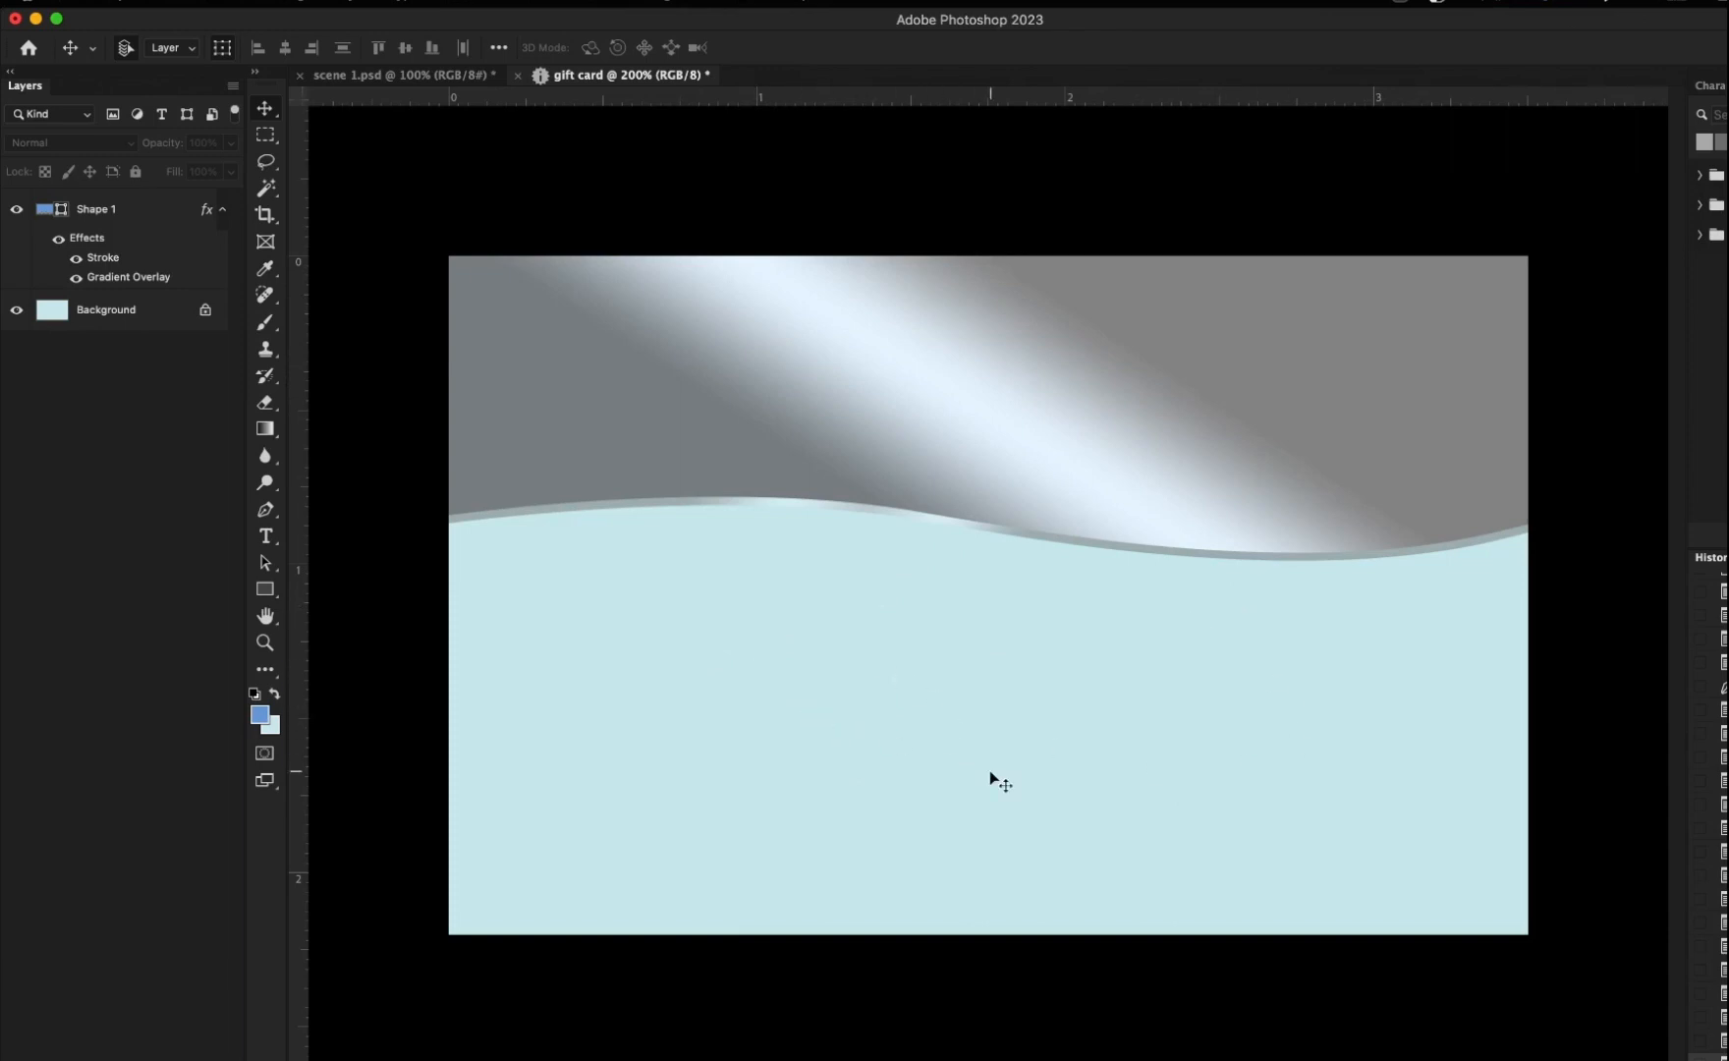
# - Switch to the web browser and copy the Rawpixel gold chip image from the "credit card chip png" image results
pyautogui.press('super+Tab')
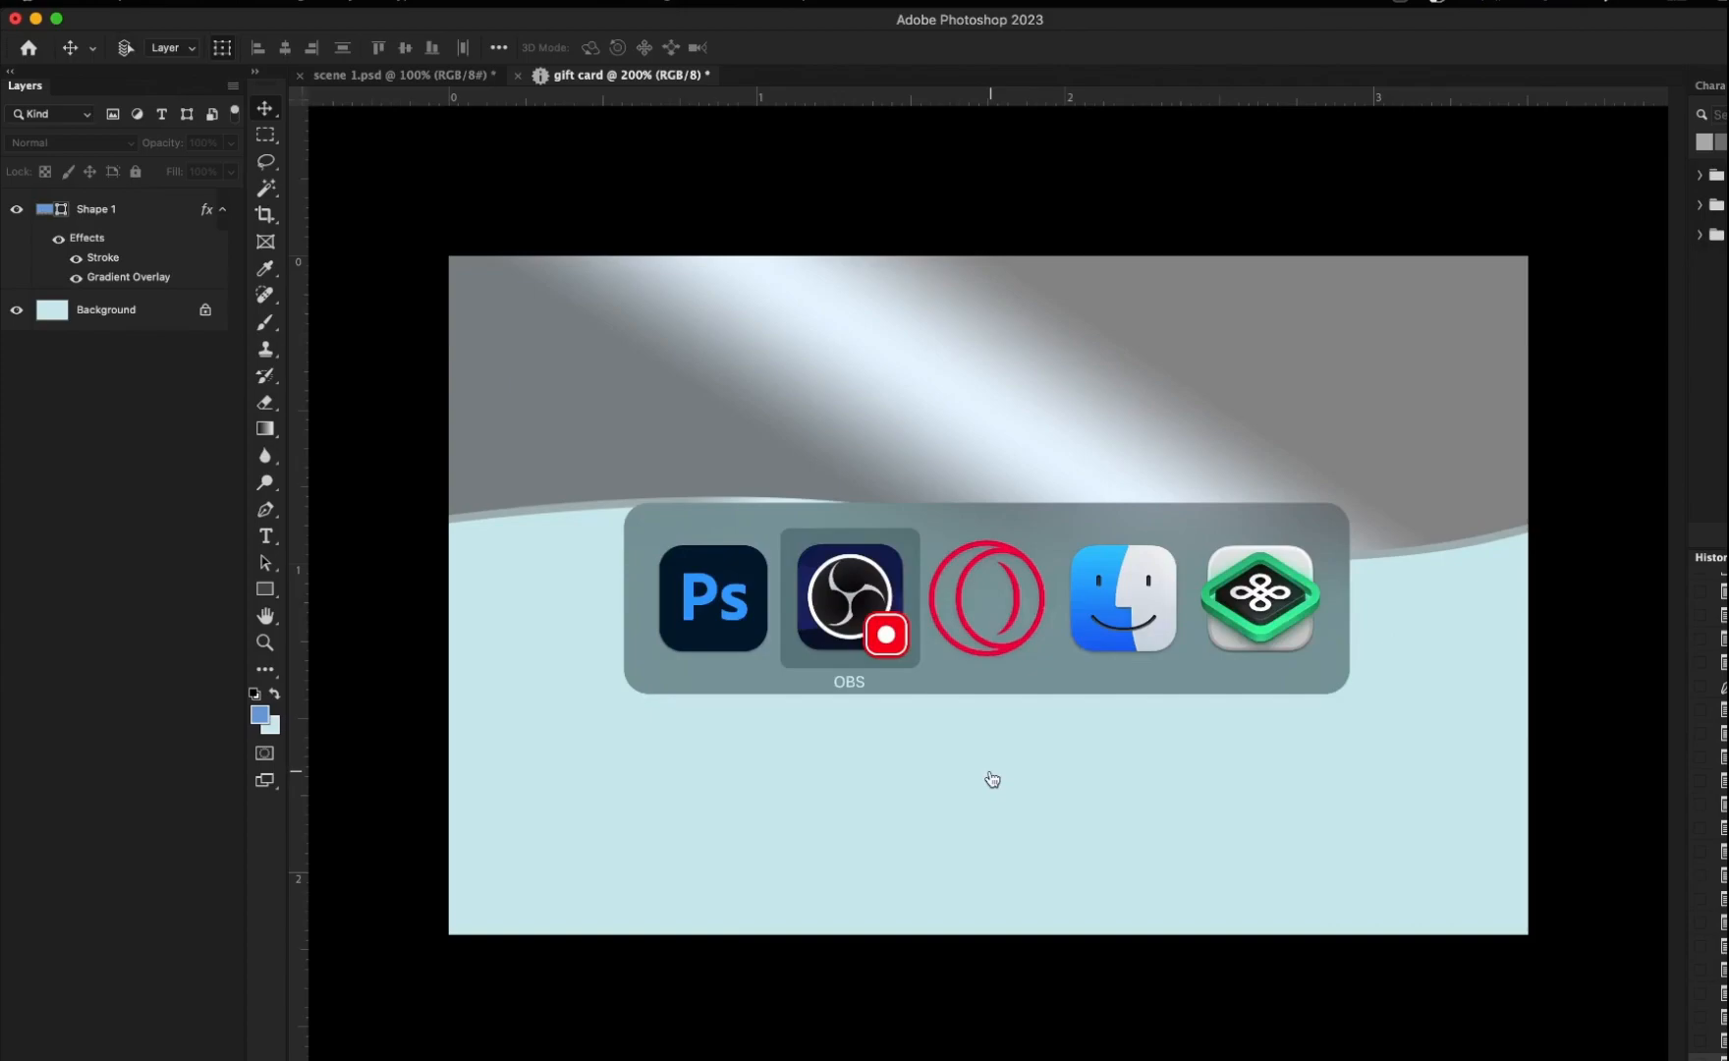
pyautogui.press('super+Tab')
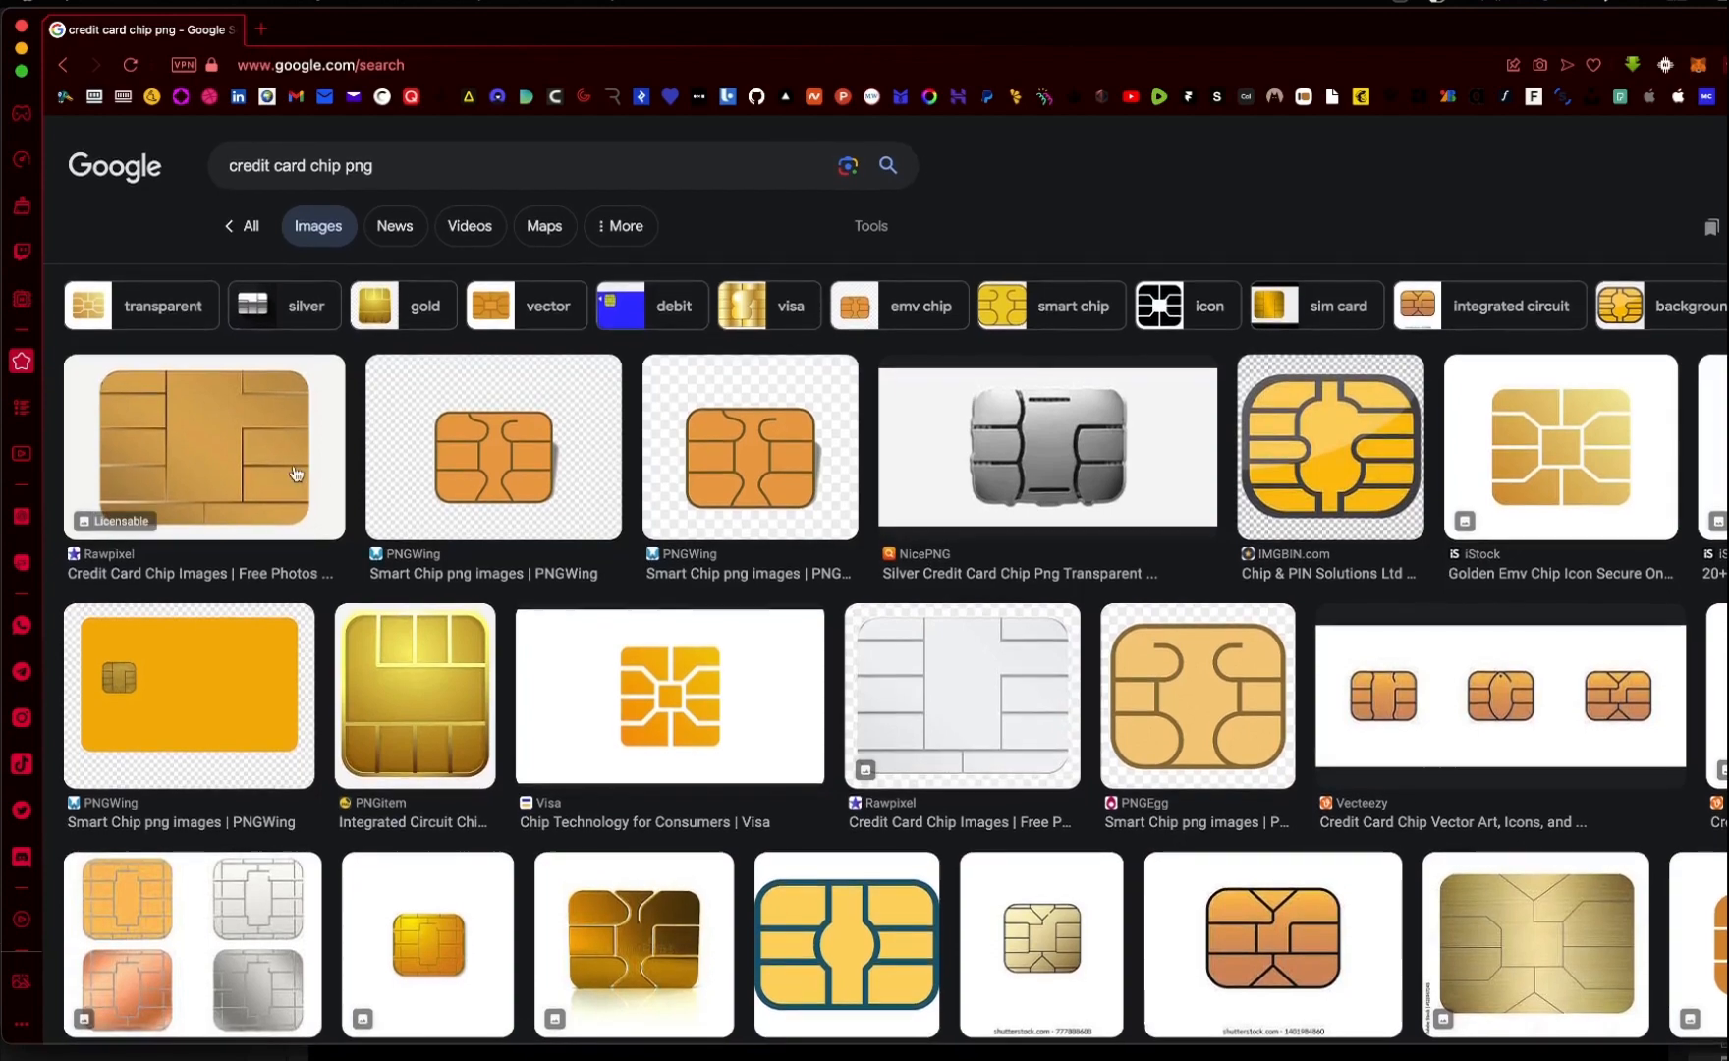
pyautogui.click(295, 474)
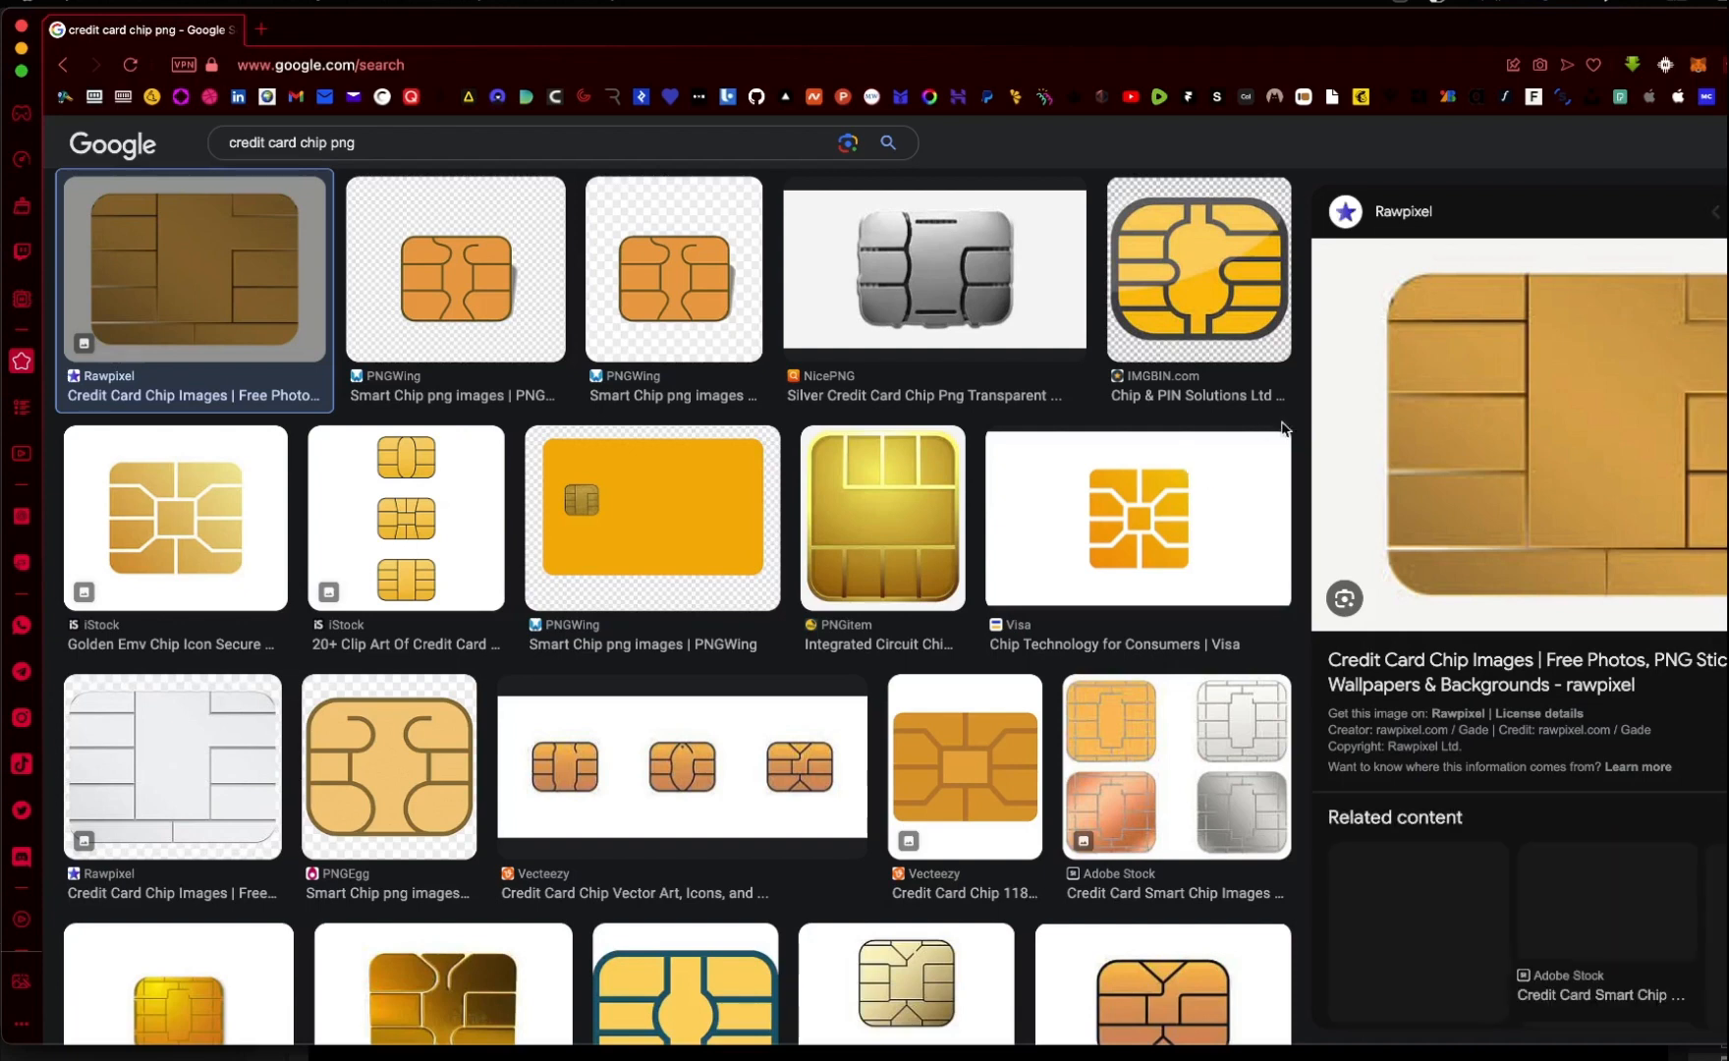
pyautogui.rightClick(1474, 470)
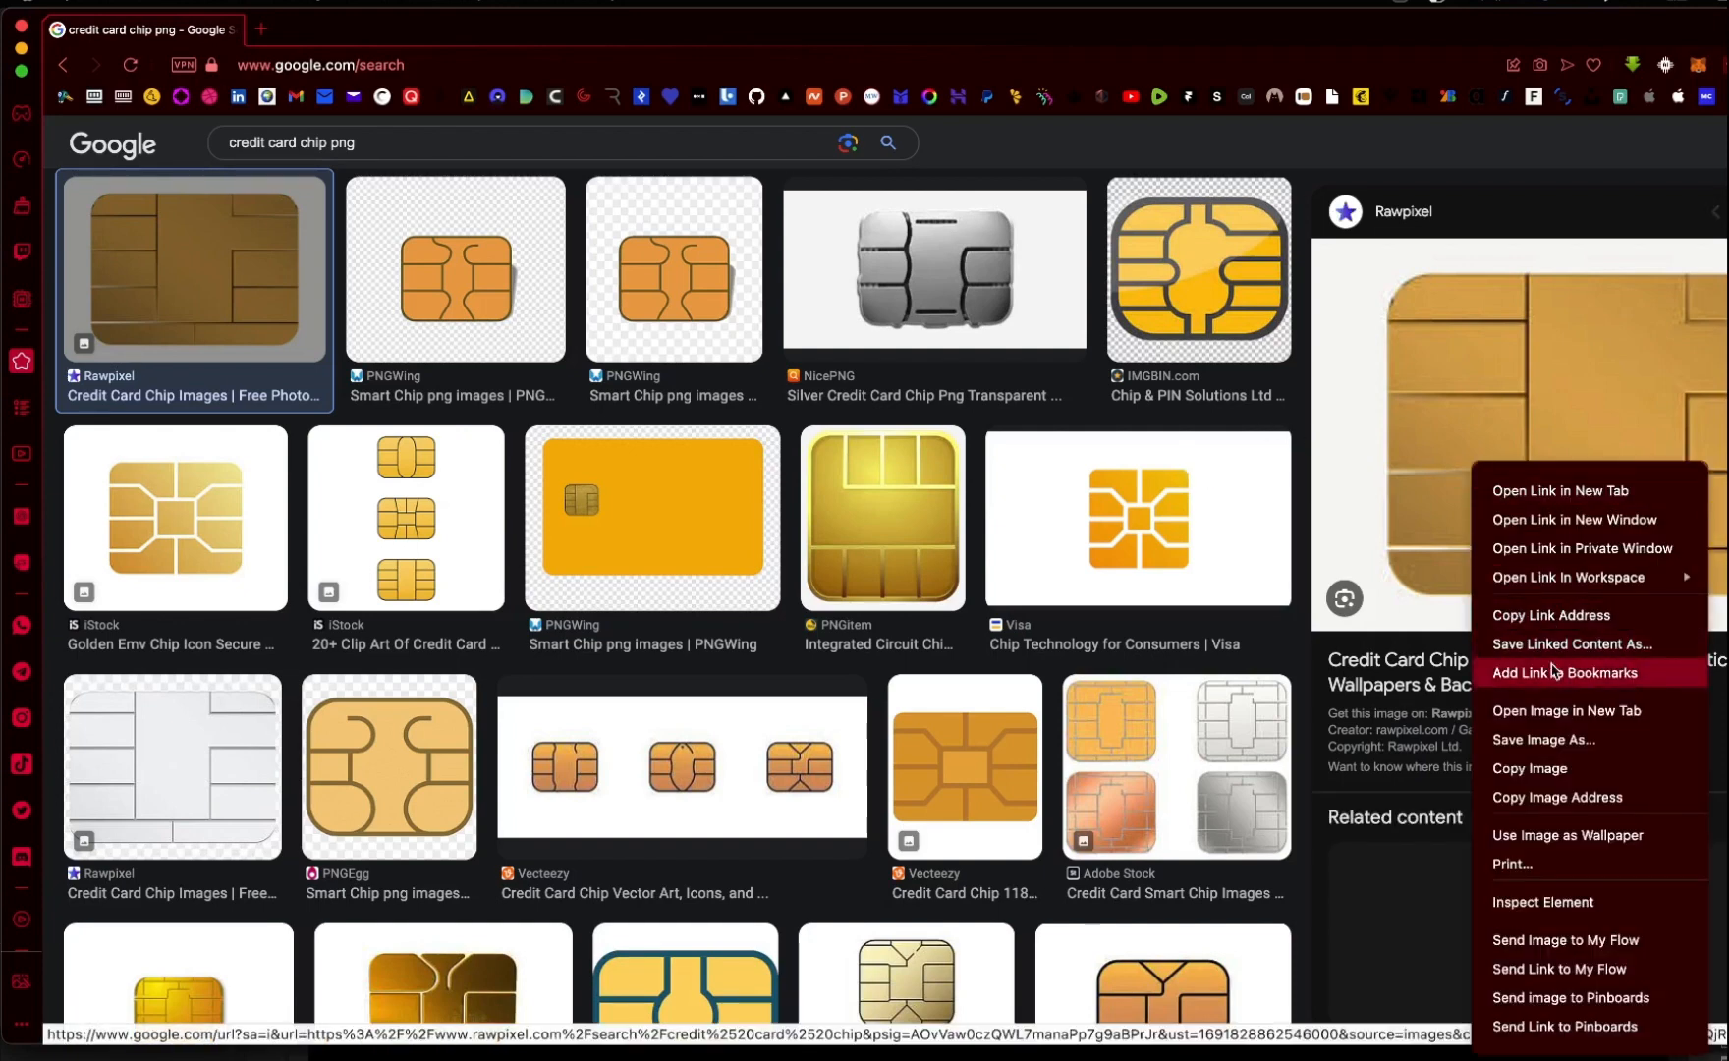
pyautogui.click(1550, 768)
# - Switch back to Photoshop, paste the chip image into the gift card and delete its white background with the Magic Wand
pyautogui.press('super+Tab')
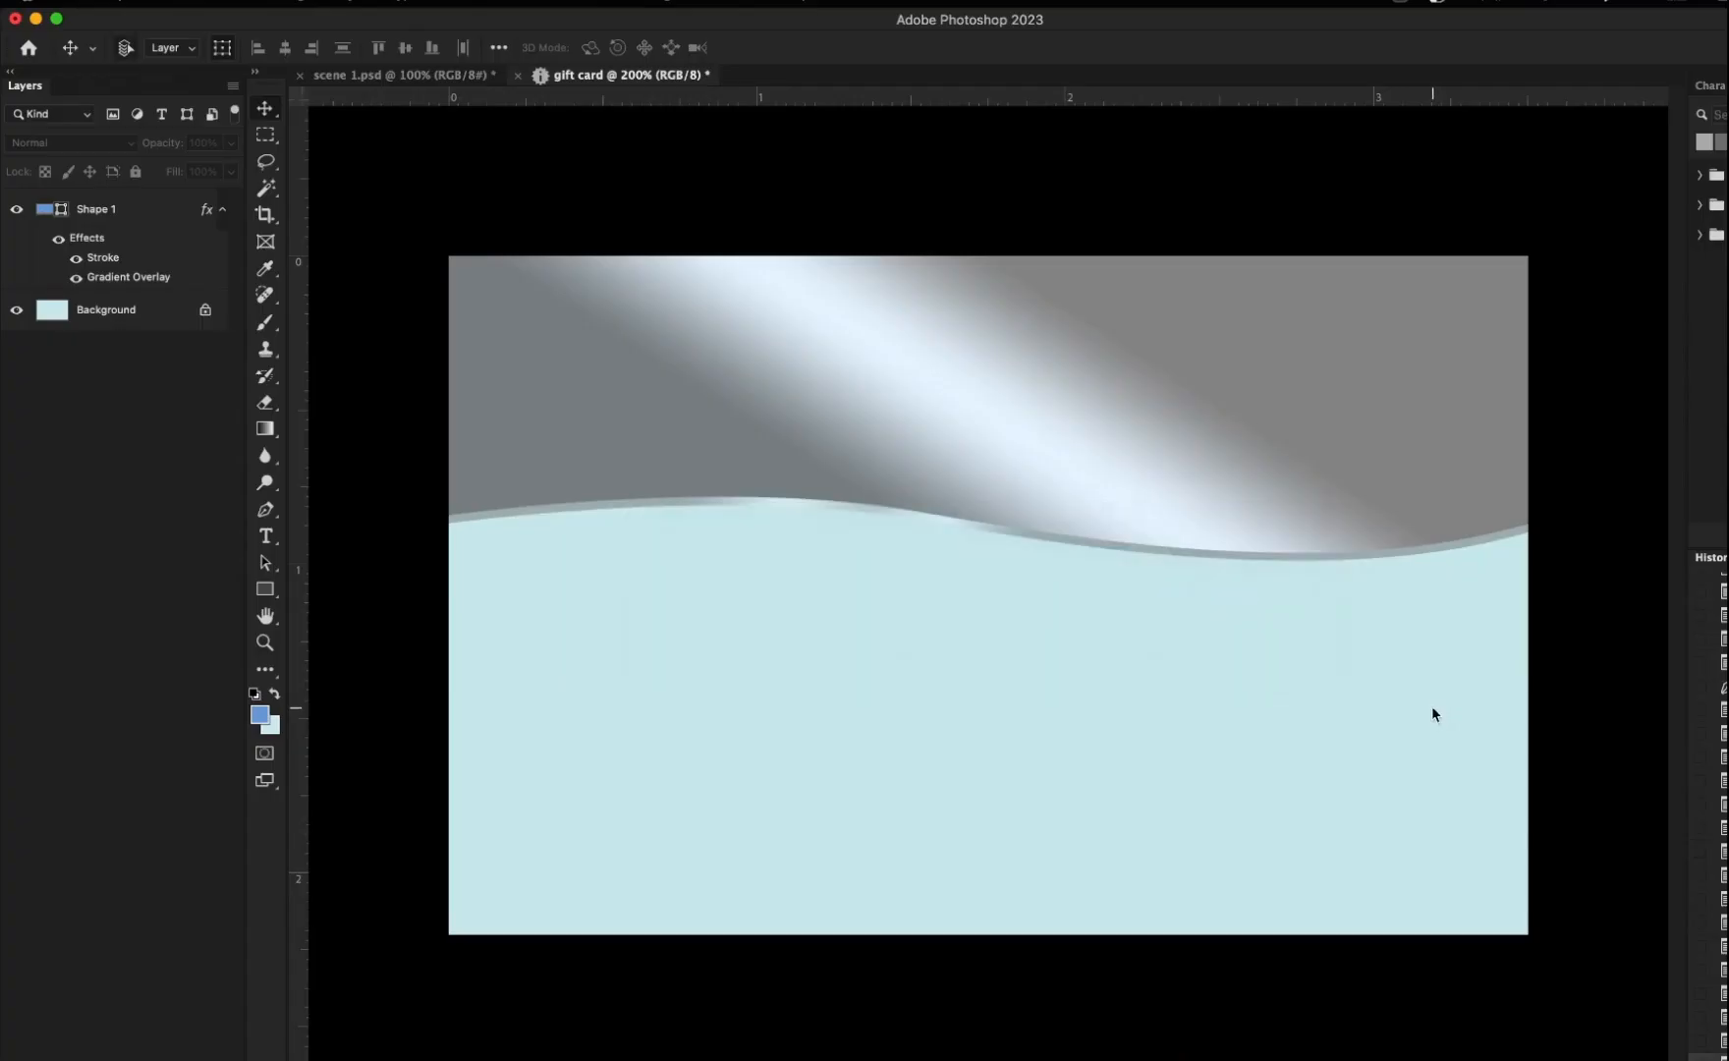
pyautogui.press('super+v')
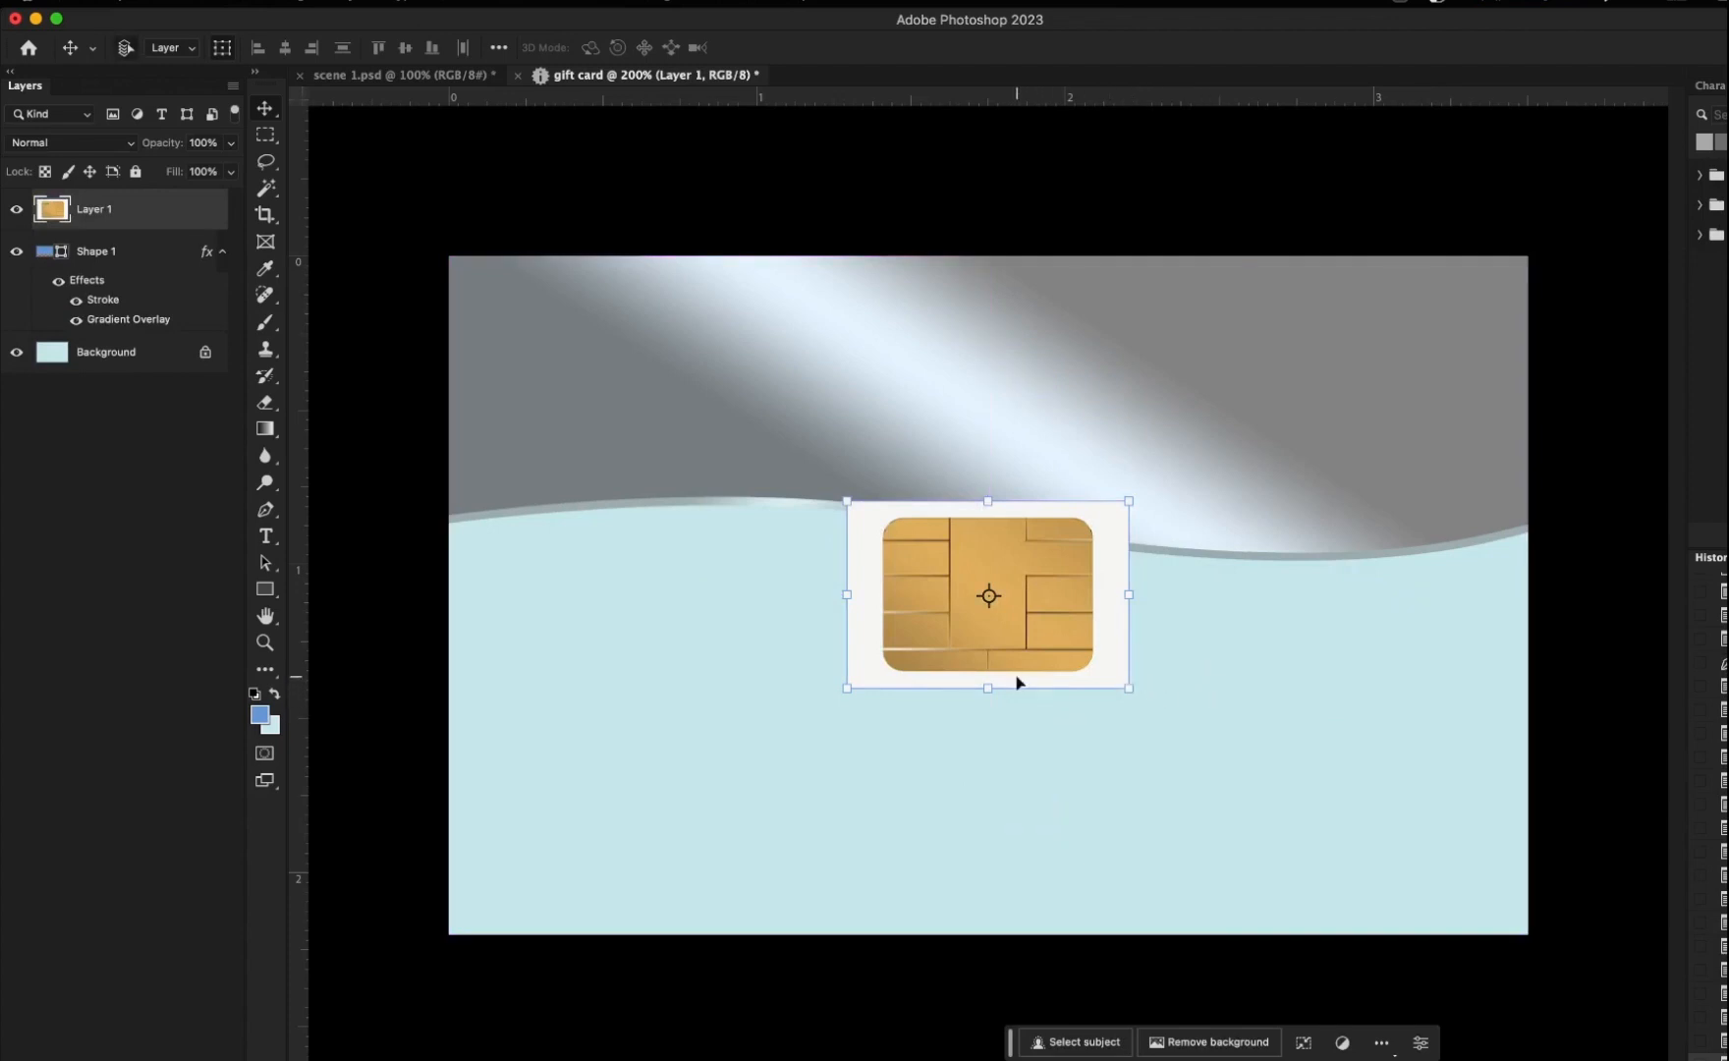
pyautogui.click(263, 189)
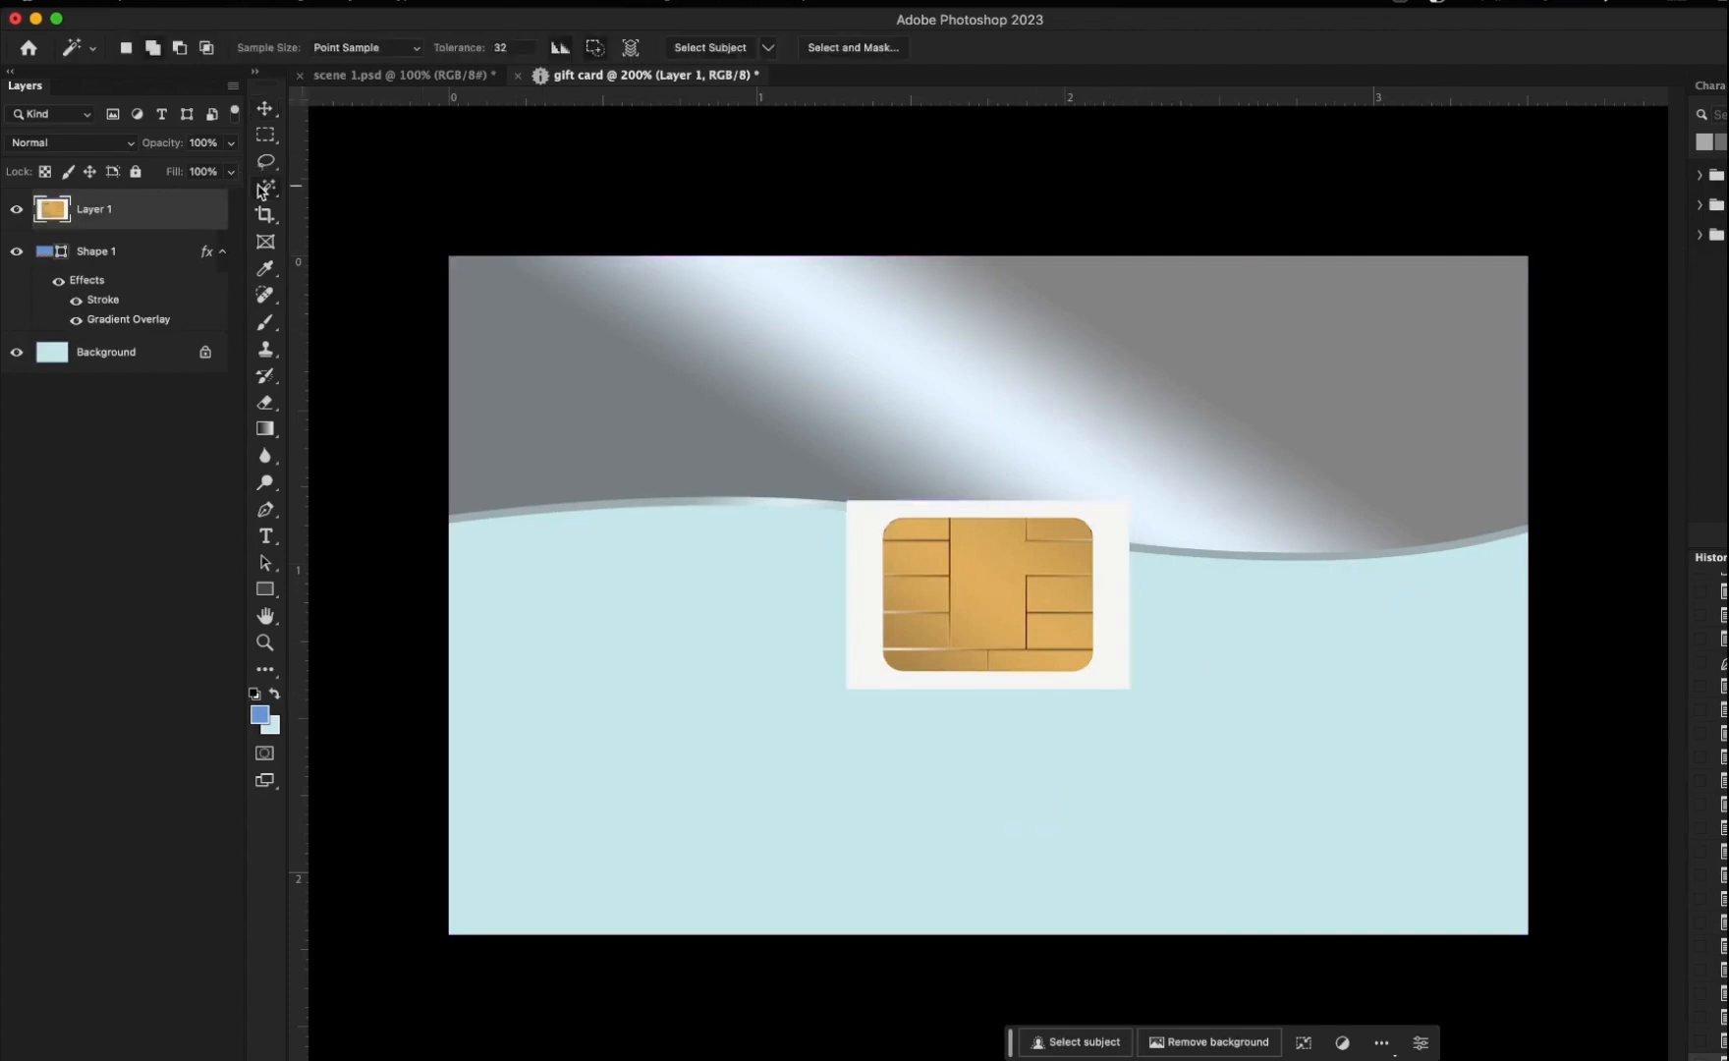
pyautogui.click(871, 565)
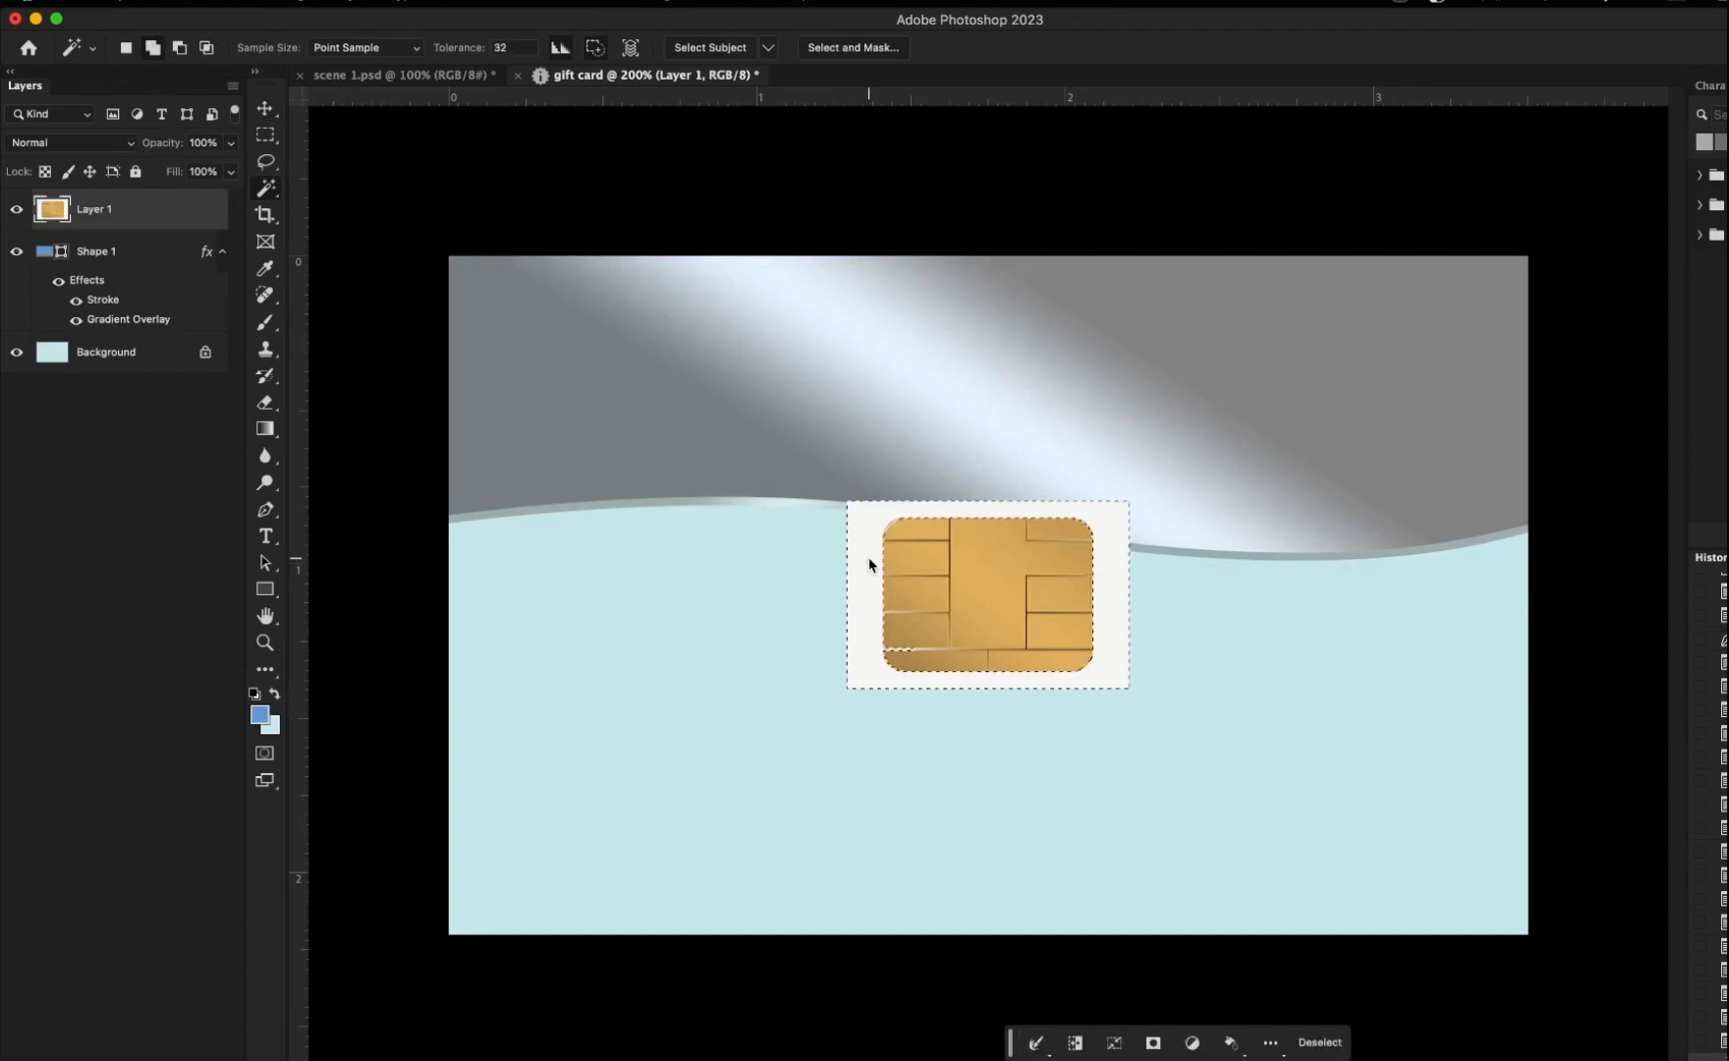
pyautogui.press('Delete')
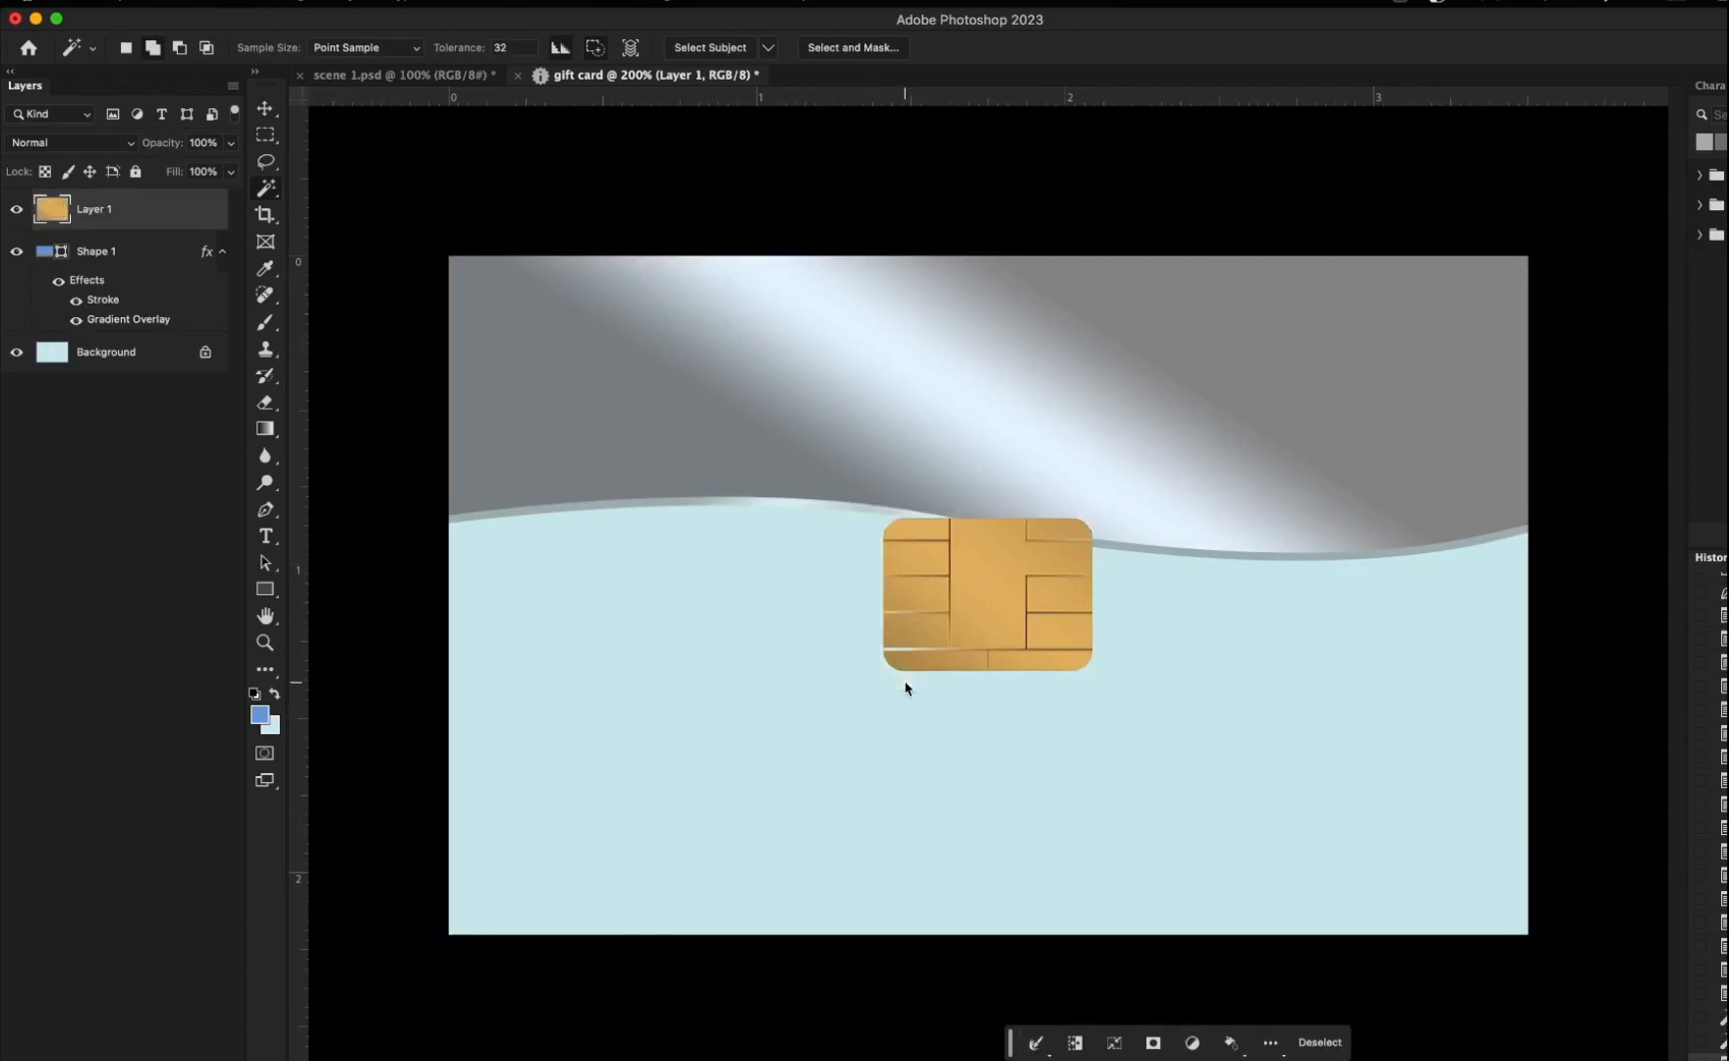
pyautogui.hotkey('ctrl', 'd')
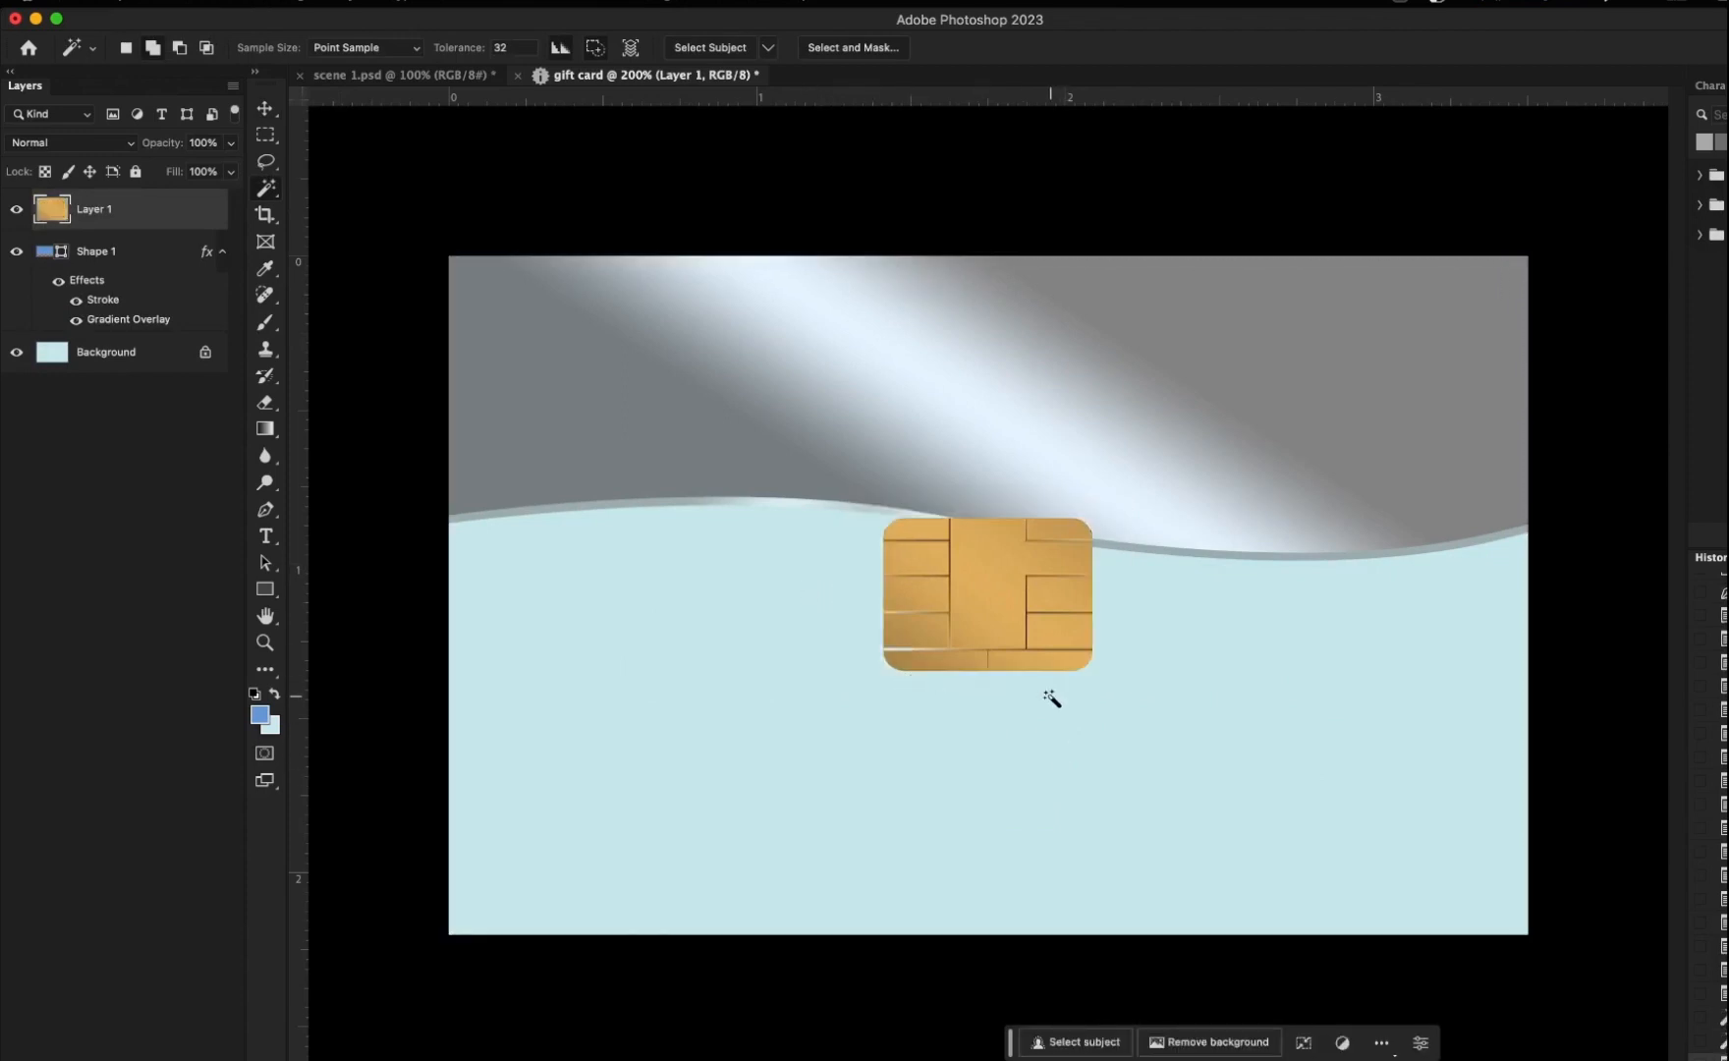
# - Cut clean gaps along the chip's horizontal grooves by selecting thin rectangular strips and deleting their pixels
pyautogui.hotkey('ctrl', '+')
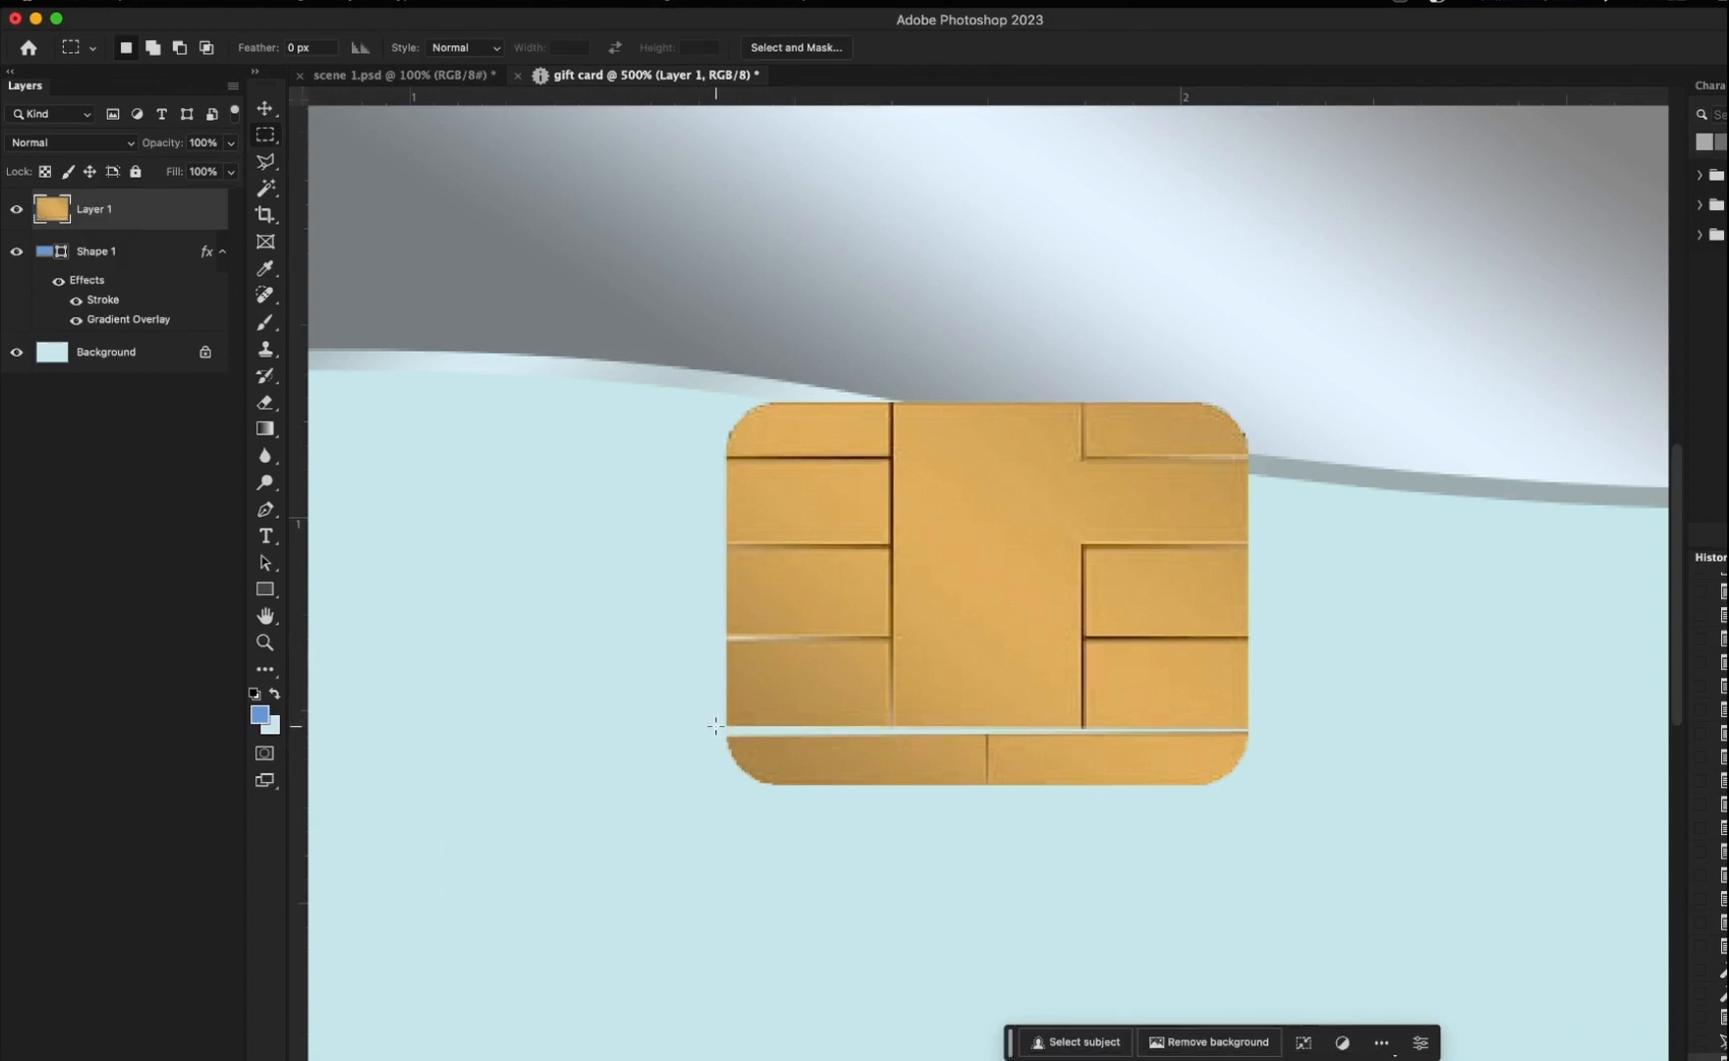
pyautogui.moveTo(716, 737); pyautogui.dragTo(1257, 734)
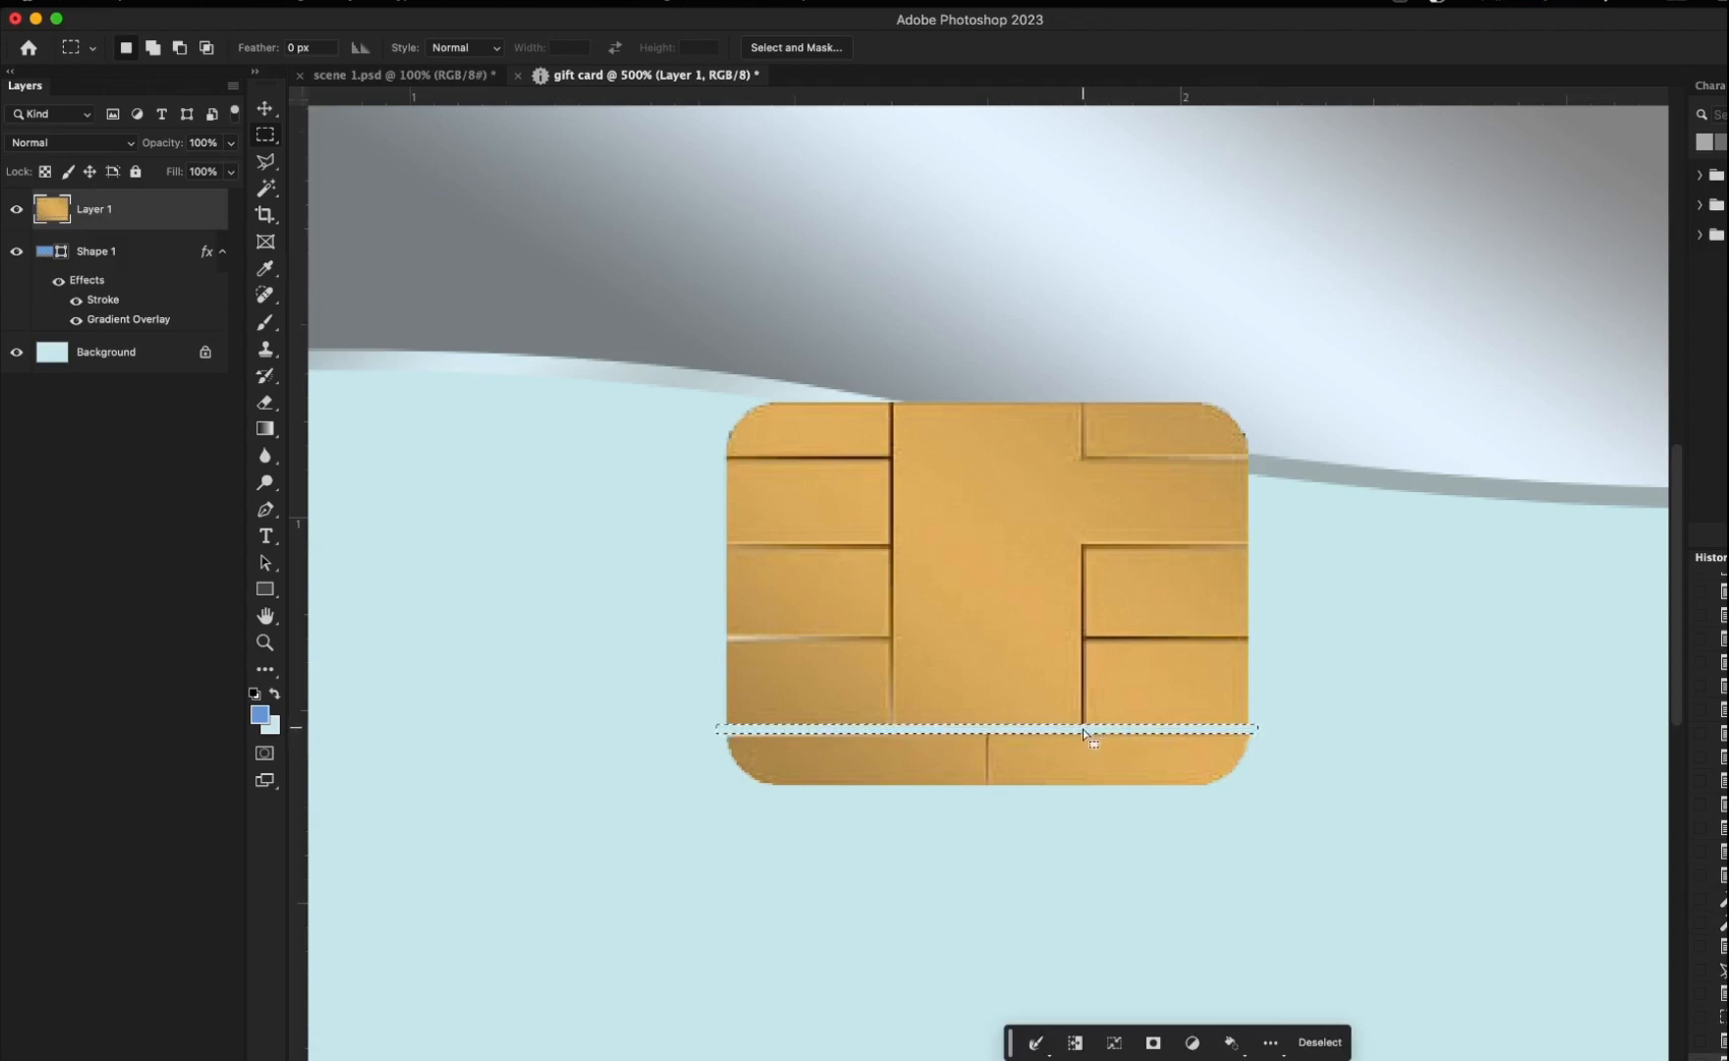
pyautogui.moveTo(1081, 729); pyautogui.dragTo(716, 643)
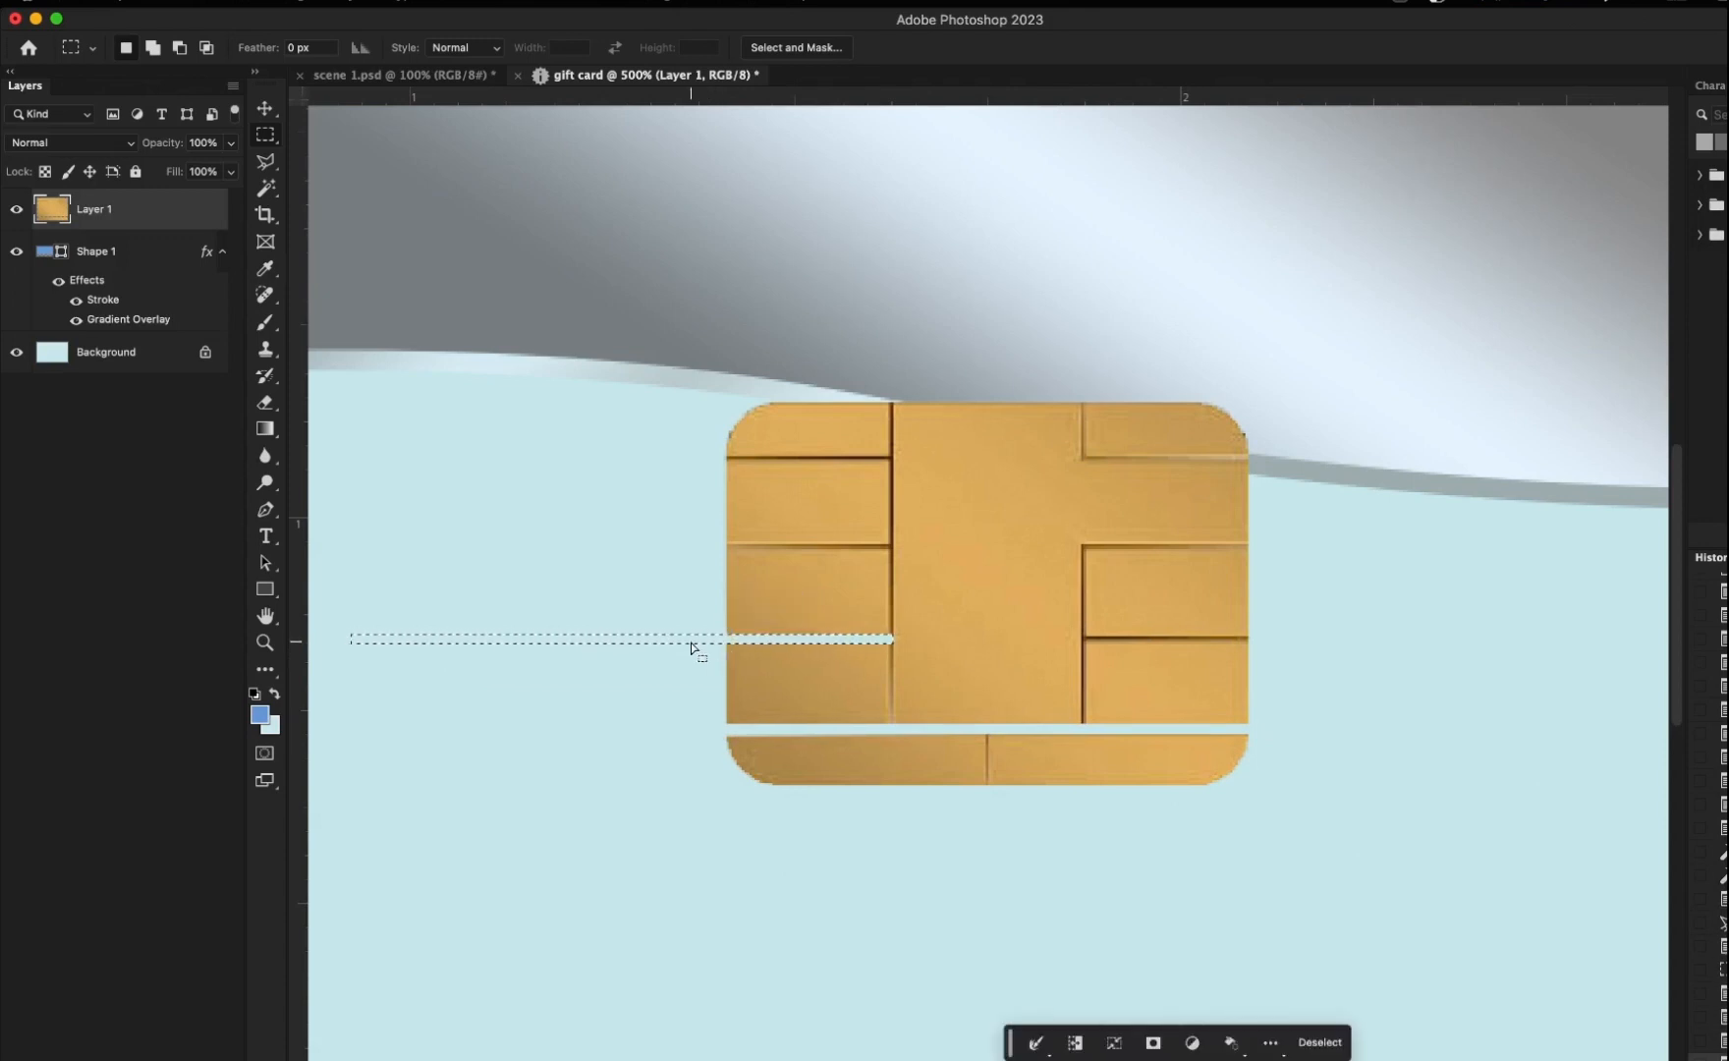
pyautogui.moveTo(694, 645); pyautogui.dragTo(1277, 648)
pyautogui.press('Delete')
pyautogui.press('Delete')
pyautogui.press('Delete')
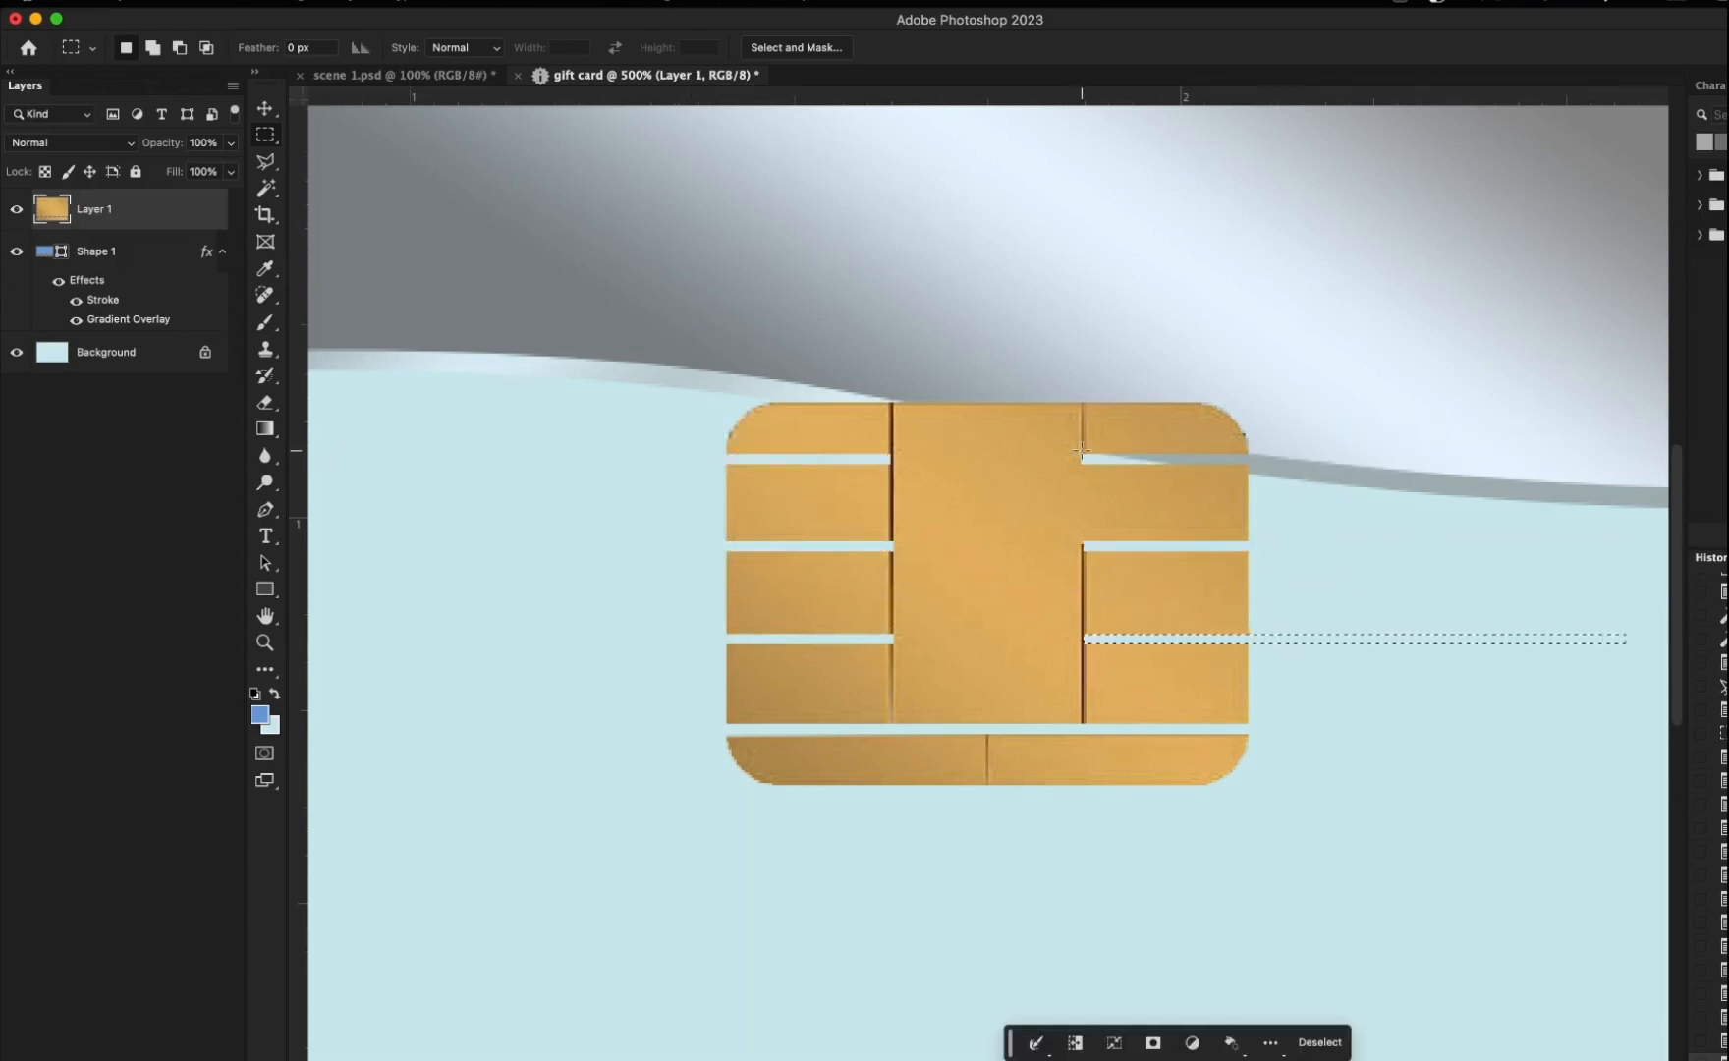
# - Turn the thin selection upright, cut gaps along both vertical grooves beside the chip's centre, and clear the selection
pyautogui.rightClick(1295, 639)
pyautogui.click(1336, 875)
pyautogui.rightClick(1340, 655)
pyautogui.click(1385, 968)
pyautogui.press('Return')
pyautogui.moveTo(1362, 907); pyautogui.dragTo(895, 737)
pyautogui.press('Delete')
pyautogui.press('Delete')
pyautogui.press('super+d')
# - Move the chip from the card's centre onto the grey wave area near the card's upper-right corner
pyautogui.press('v')
pyautogui.press('super+minus')
pyautogui.press('super+minus')
pyautogui.press('super+minus')
pyautogui.moveTo(1012, 639); pyautogui.dragTo(1334, 450)
pyautogui.moveTo(1348, 450); pyautogui.dragTo(1351, 434)
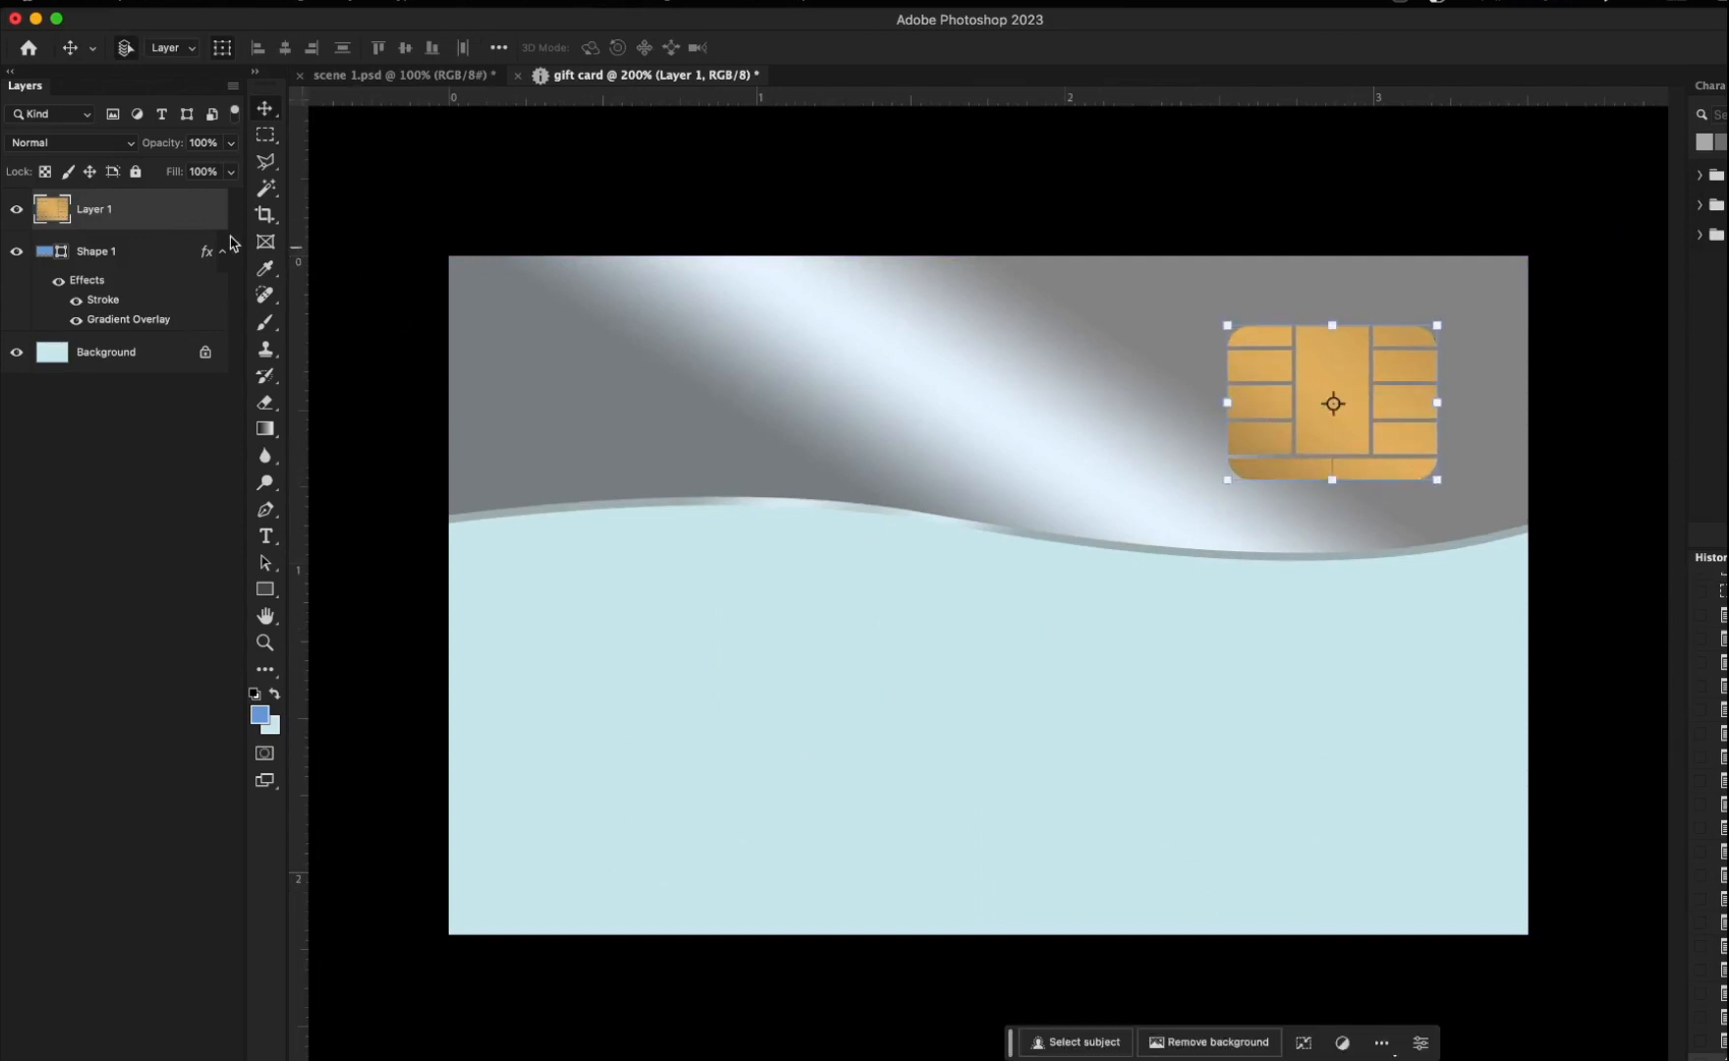
# - Convert the chip layer to a Smart Object and scale it down proportionally to a little over half its size
pyautogui.rightClick(147, 223)
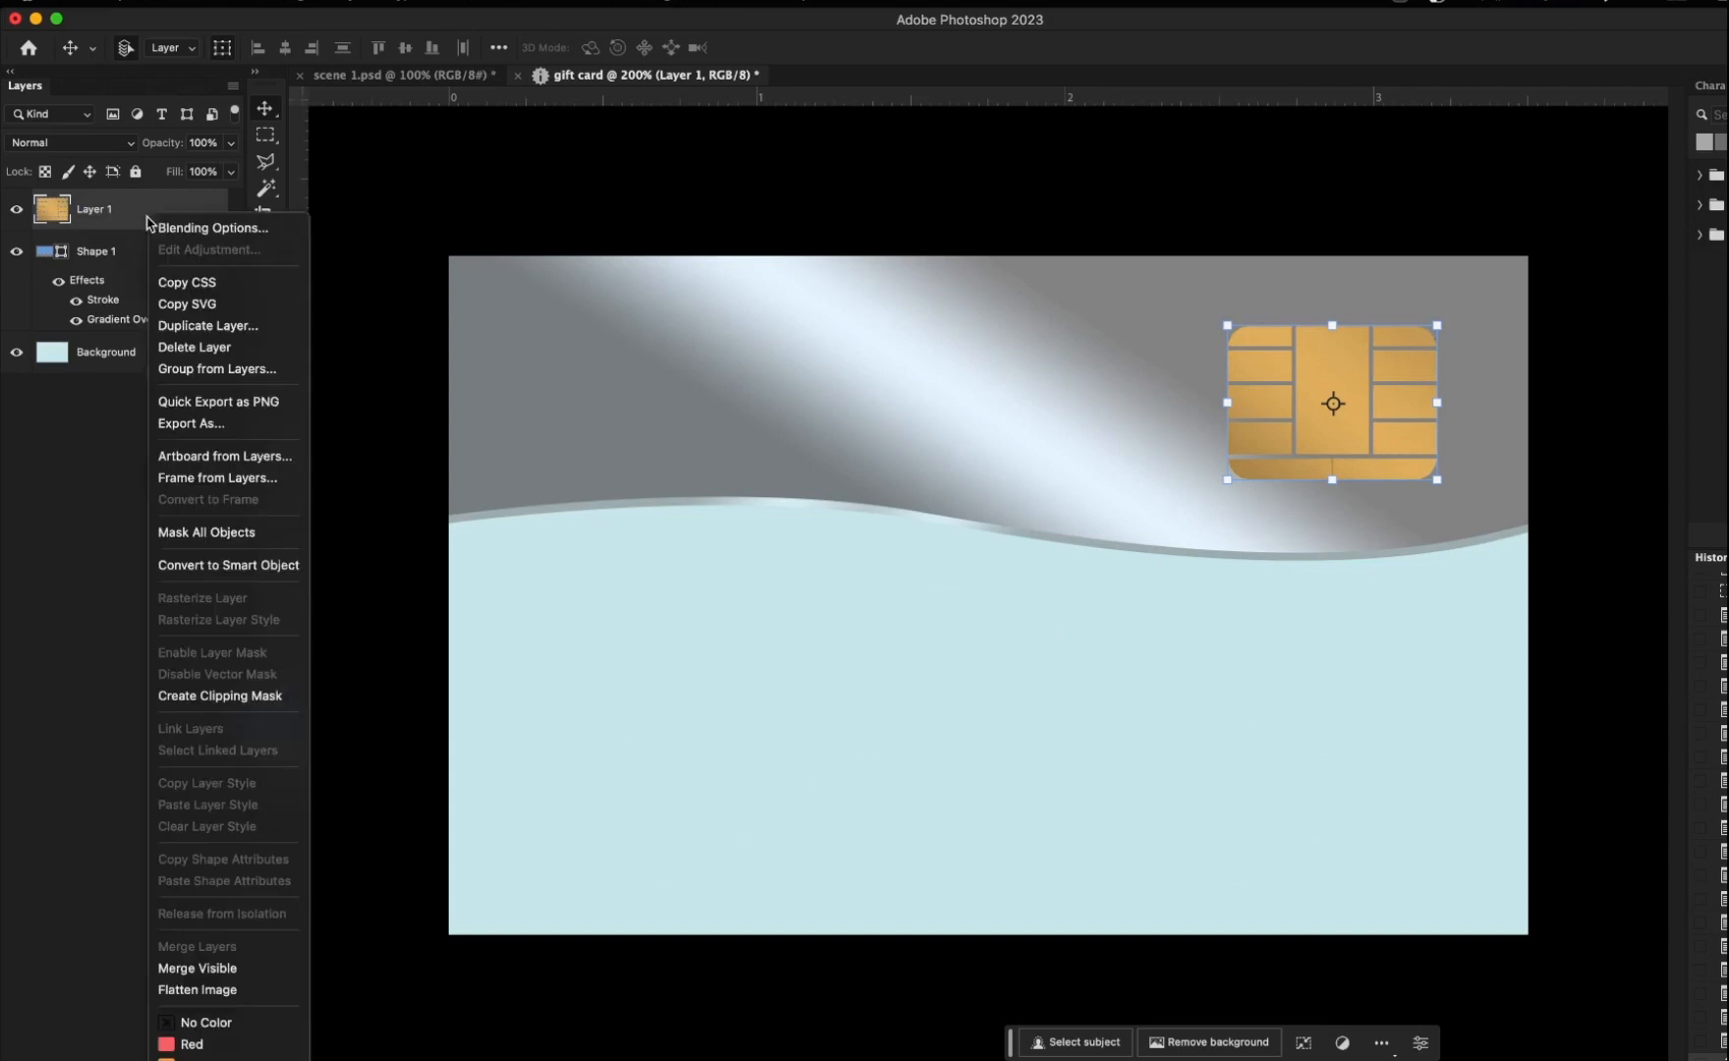
pyautogui.click(236, 566)
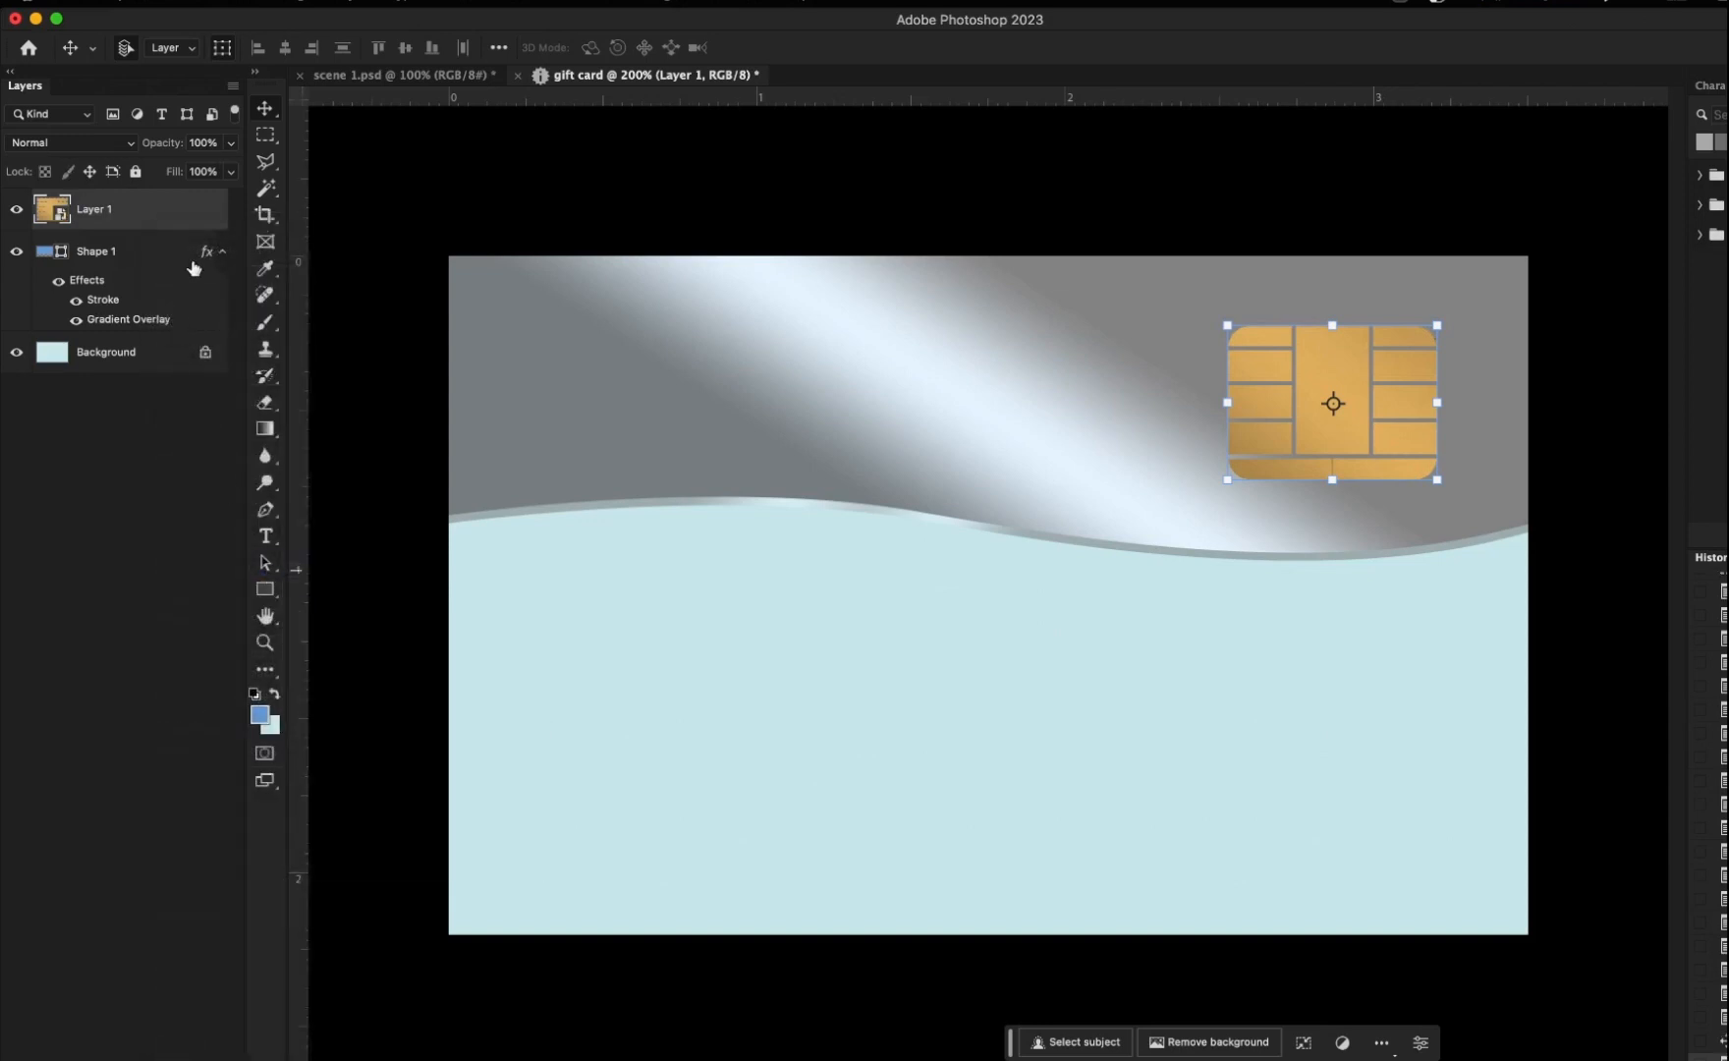
pyautogui.moveTo(1227, 481); pyautogui.dragTo(1343, 451)
pyautogui.press('Return')
pyautogui.press('Return')
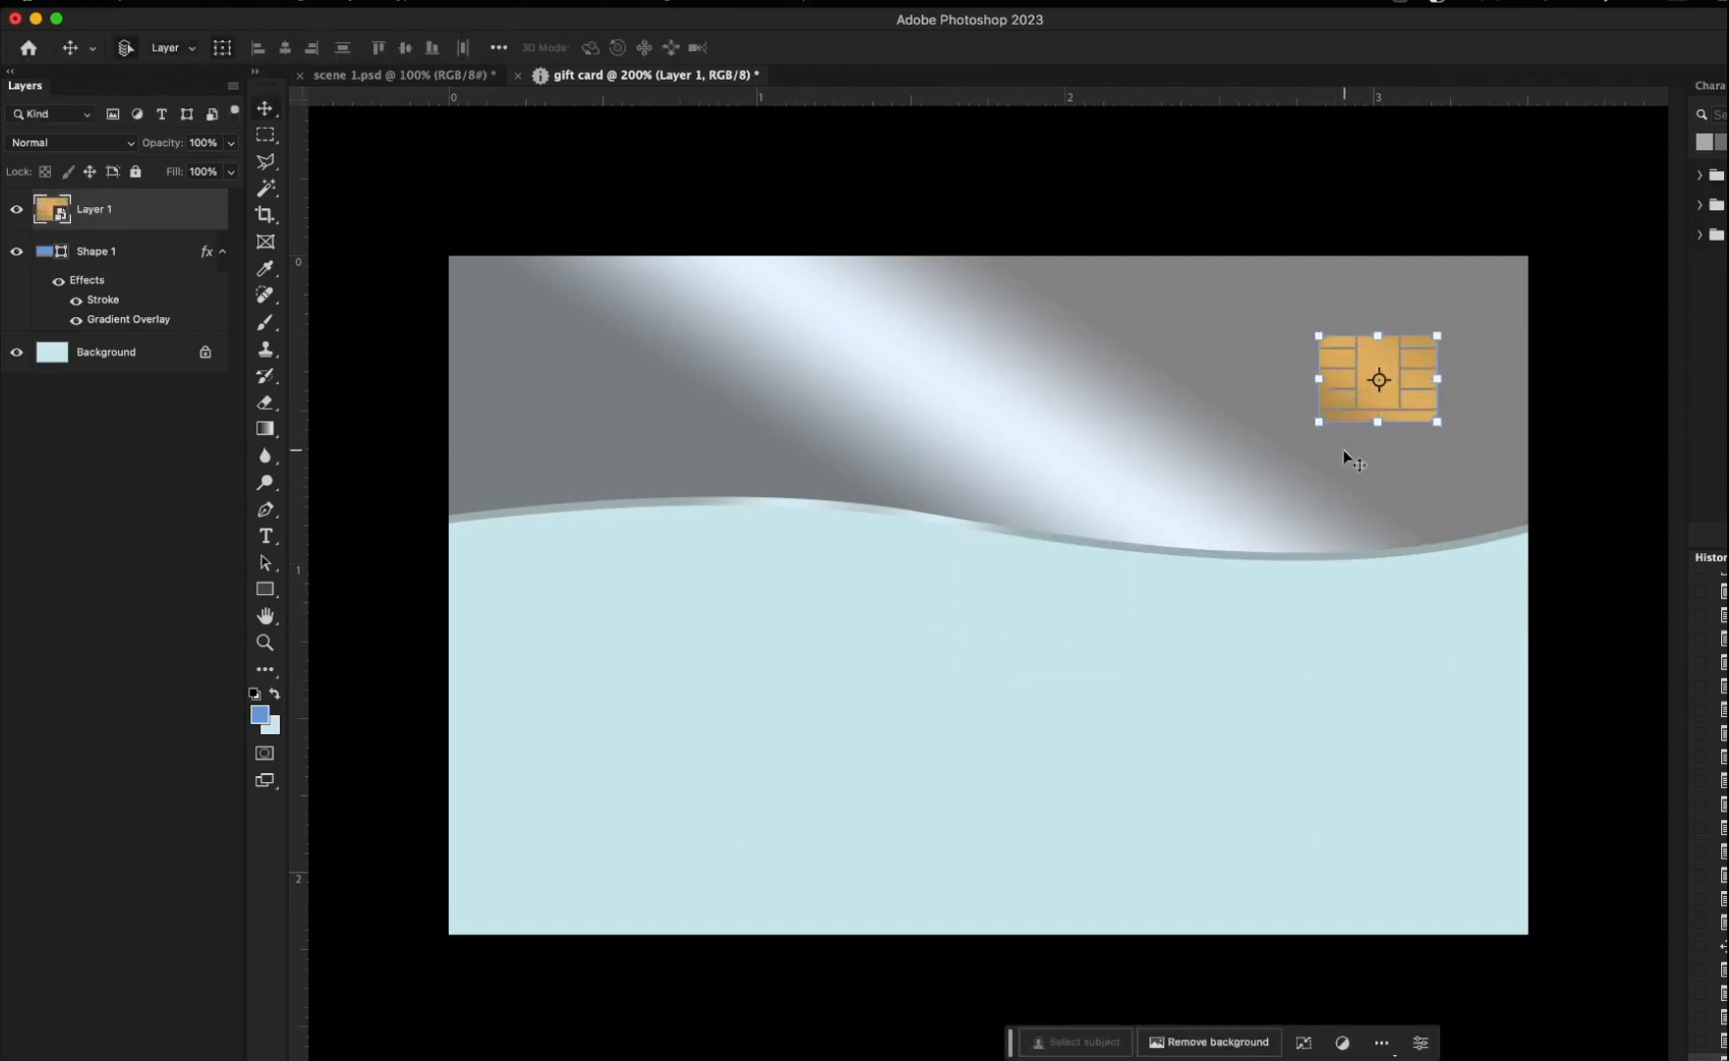
# - Nudge the chip slightly down and to the right on the card, and scale it down a little more
pyautogui.hotkey('shift', 'Down')
pyautogui.press('Right')
pyautogui.press('Right')
pyautogui.press('Right')
pyautogui.press('Right')
pyautogui.press('Right')
pyautogui.press('Left')
pyautogui.press('Left')
pyautogui.press('Left')
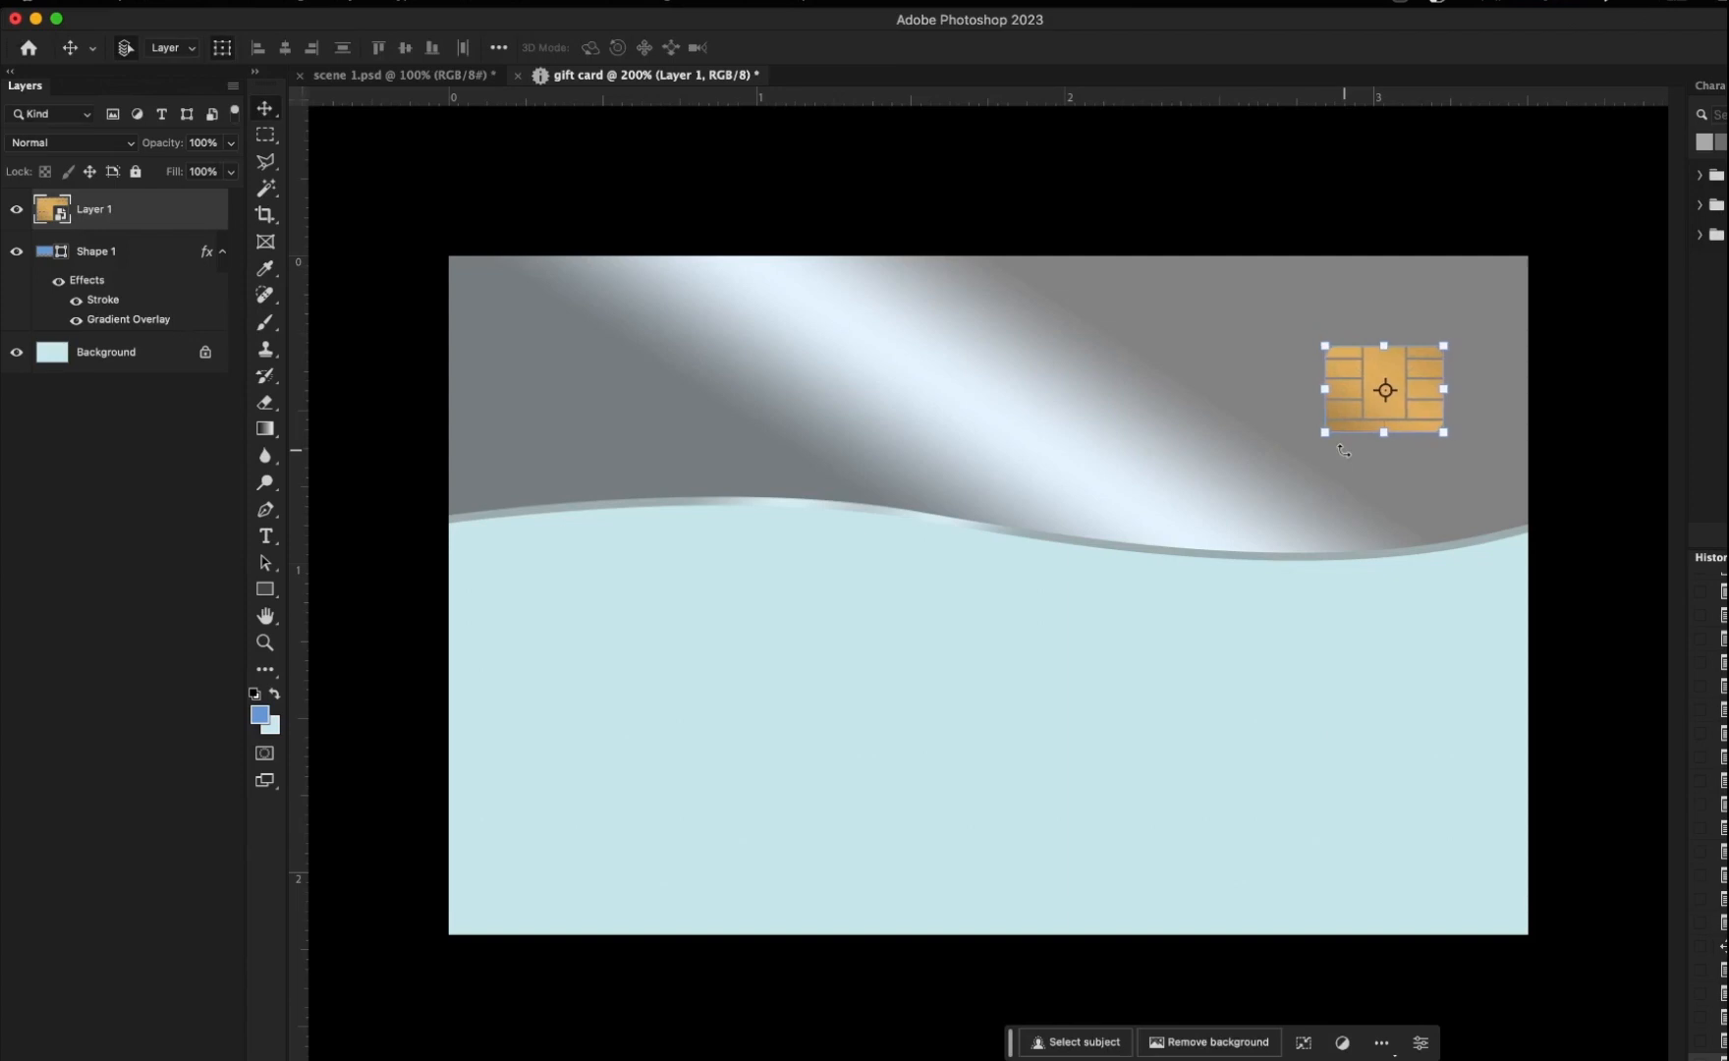
pyautogui.moveTo(1321, 394)
pyautogui.mouseDown()
pyautogui.moveTo(1369, 397)
pyautogui.moveTo(1348, 404)
pyautogui.mouseUp()
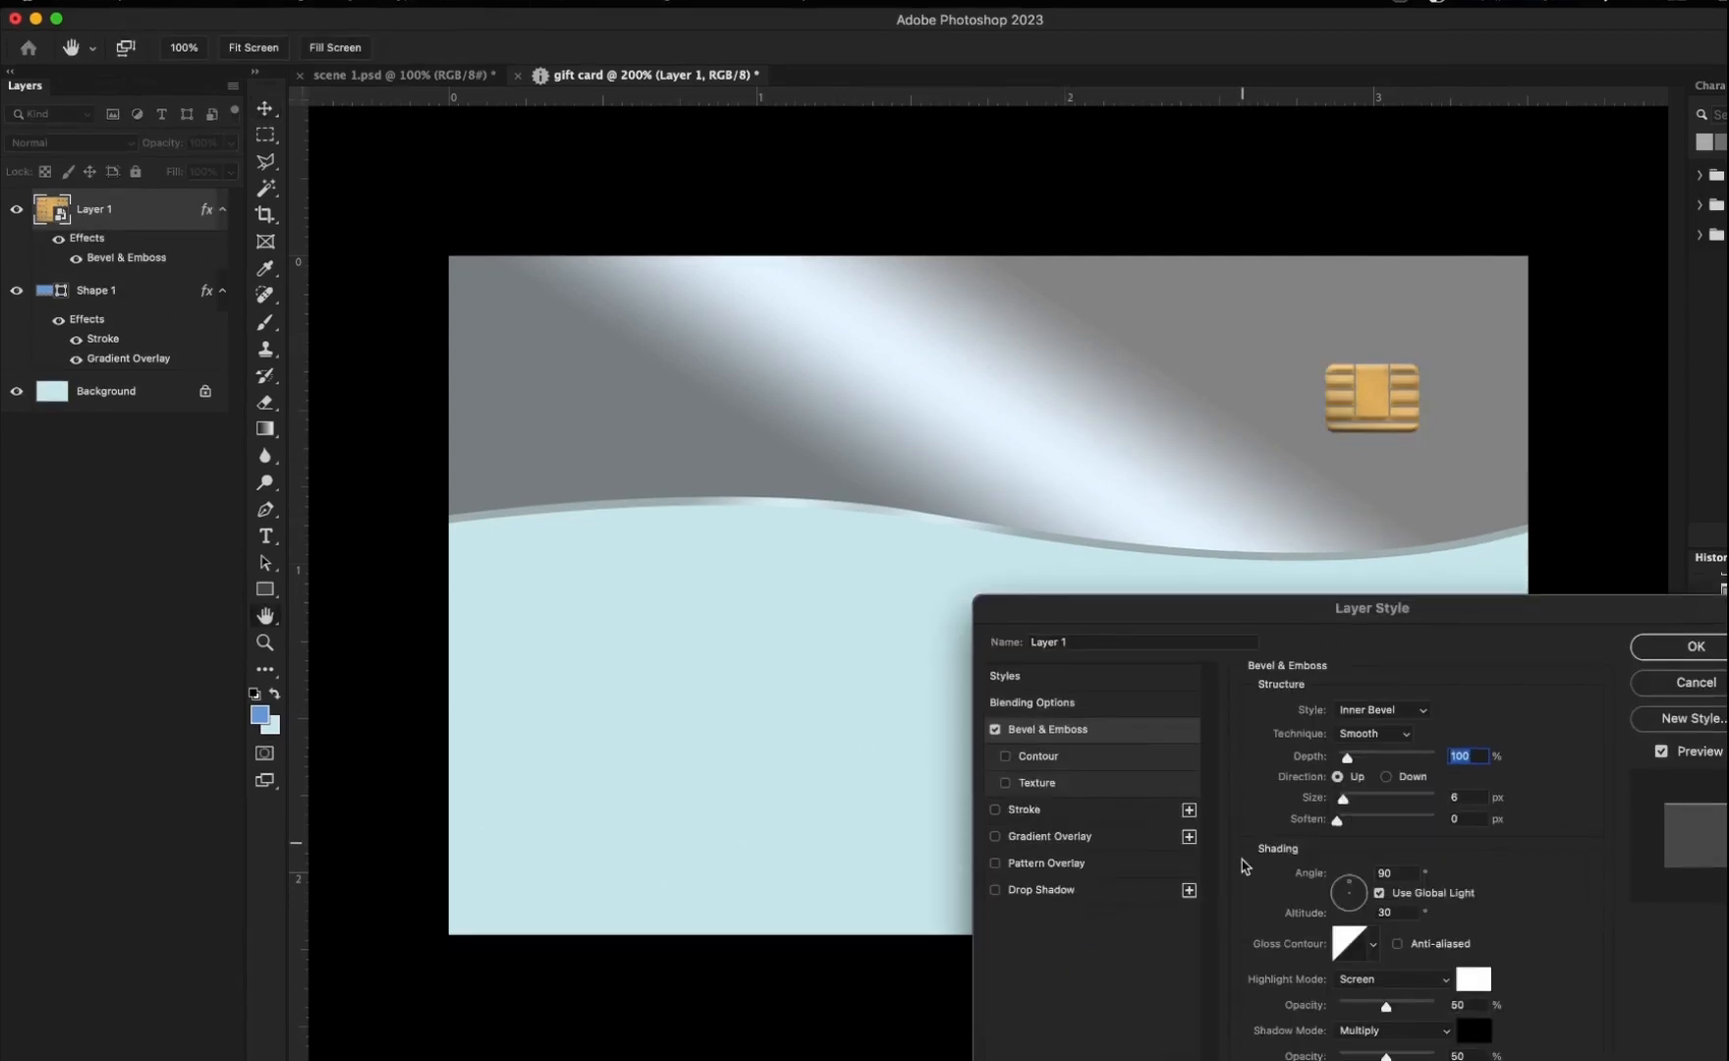
# - Change the chip's bevel style to Emboss, with a depth of about 469% and a size of 1 px
pyautogui.click(1383, 710)
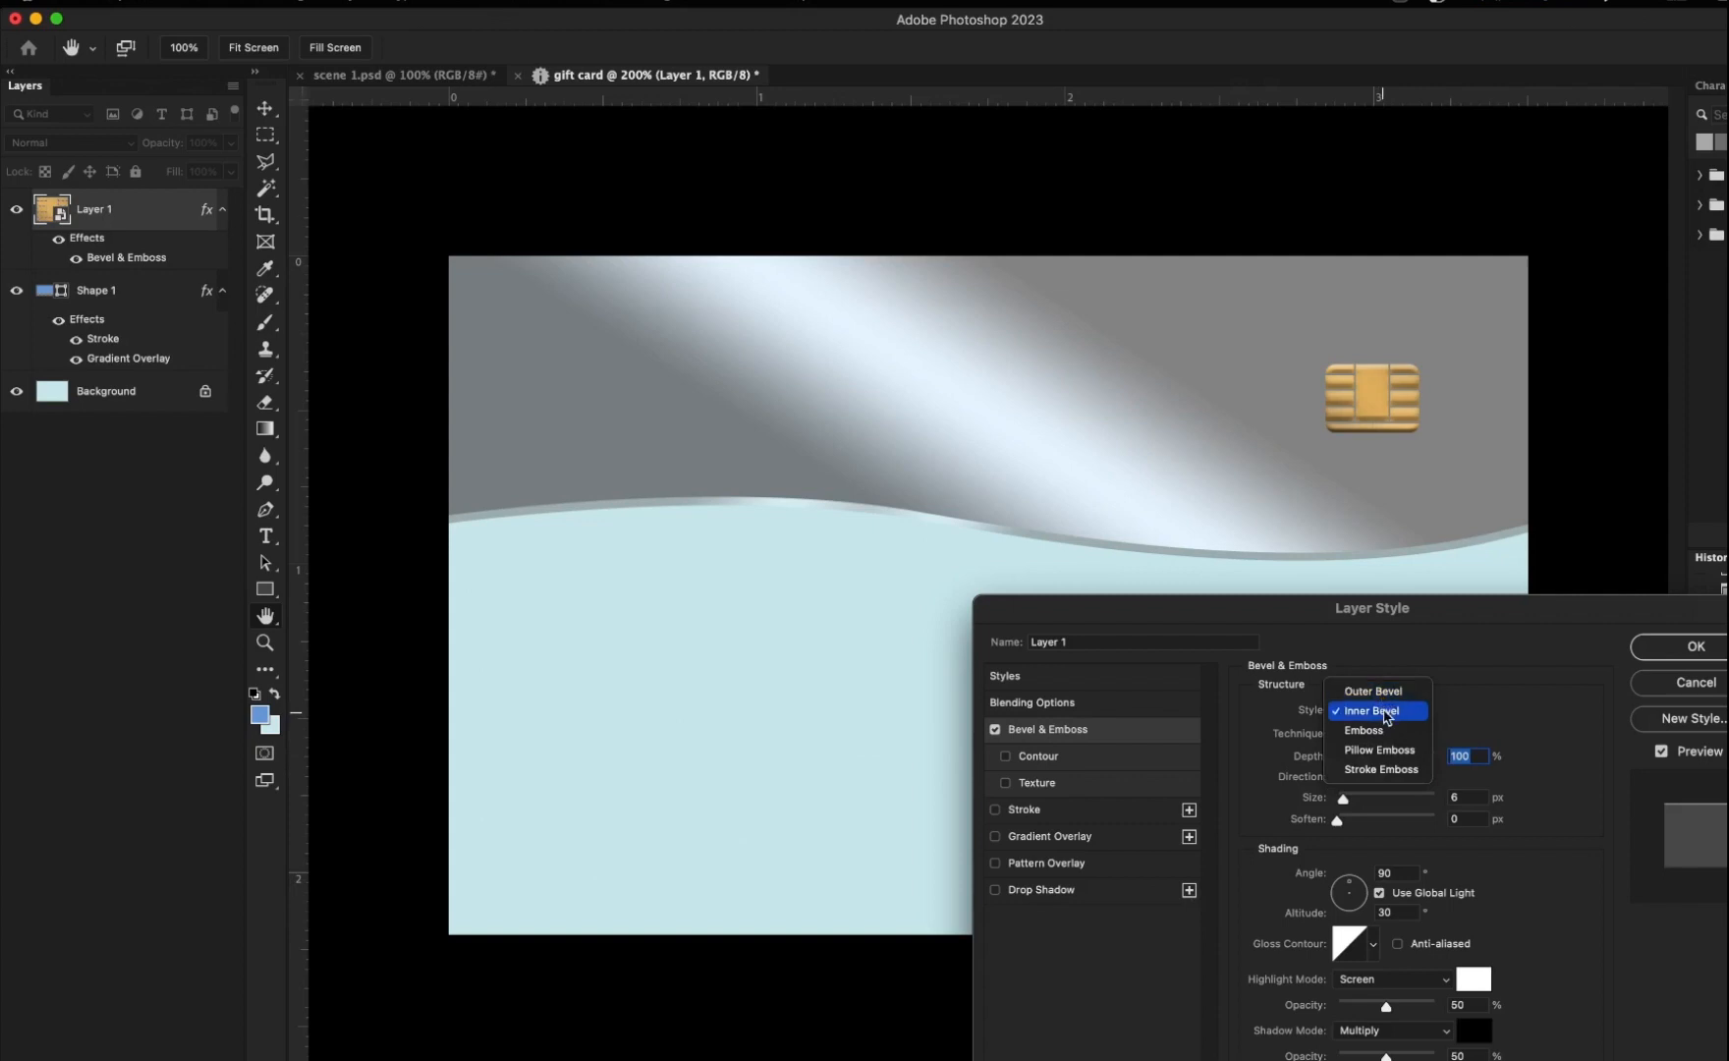
pyautogui.click(1385, 728)
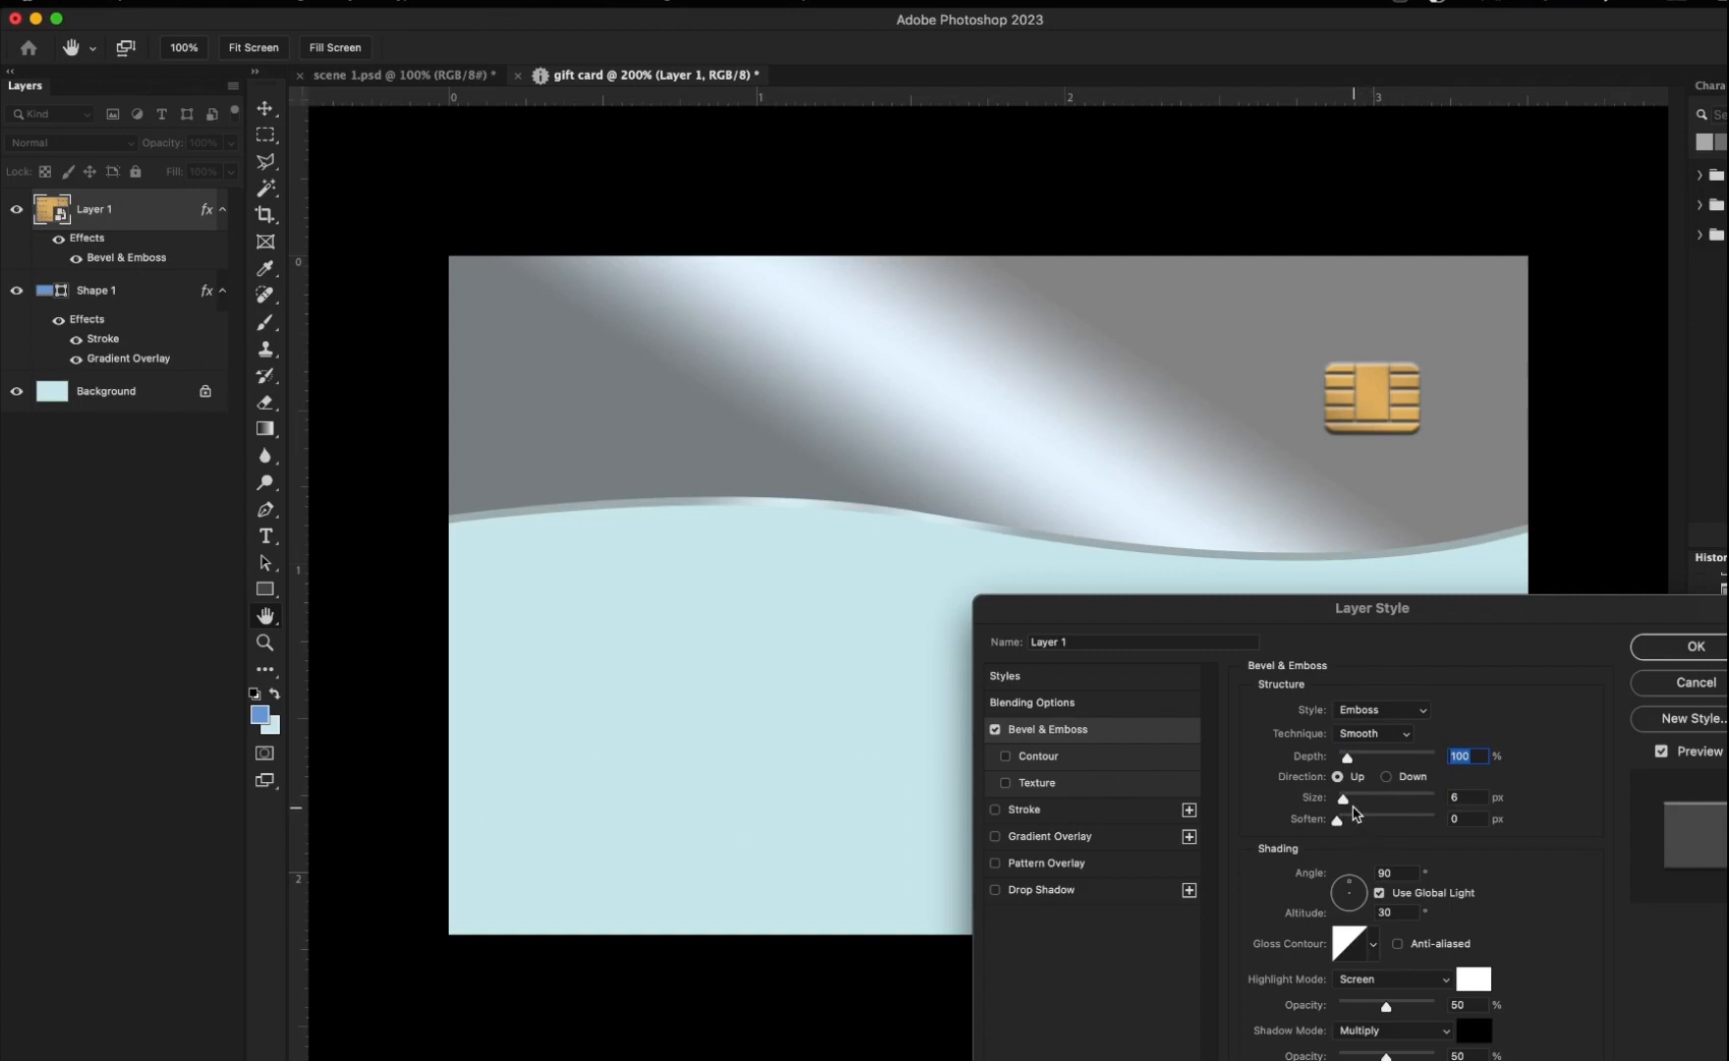
pyautogui.click(1383, 755)
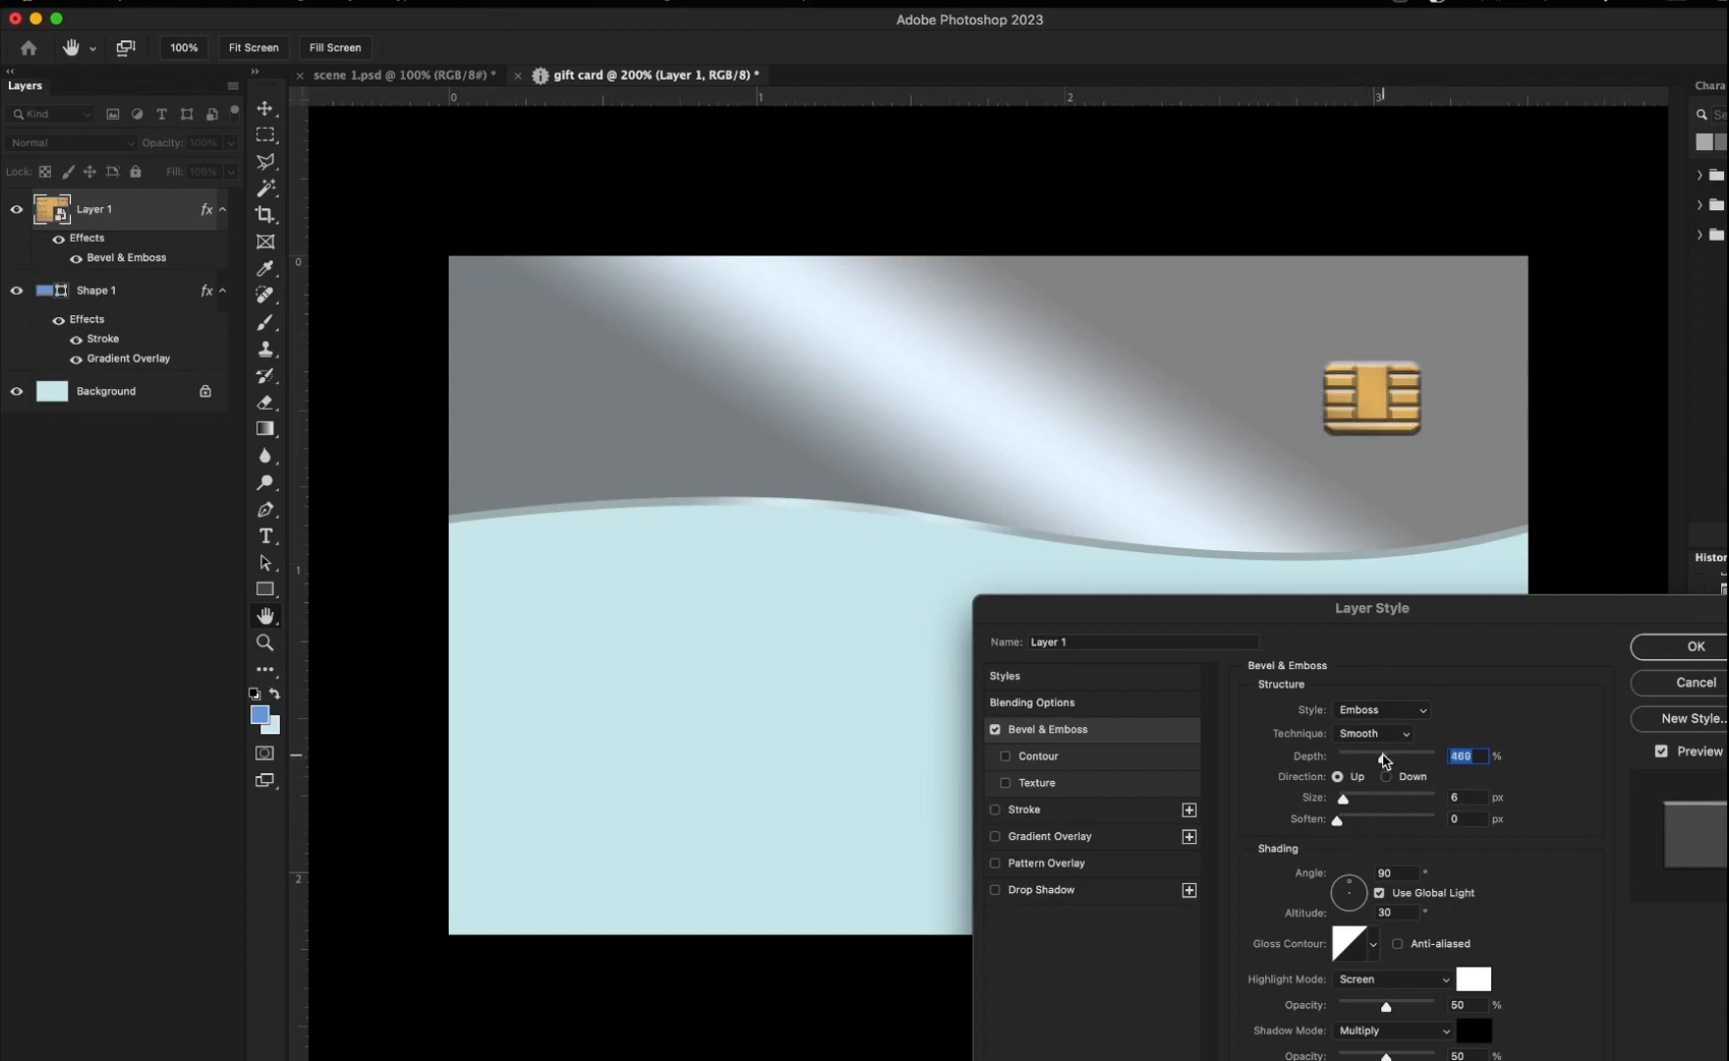
pyautogui.click(1459, 799)
pyautogui.press('Down')
pyautogui.press('Down')
pyautogui.press('Down')
pyautogui.press('Down')
pyautogui.press('Down')
pyautogui.press('Down')
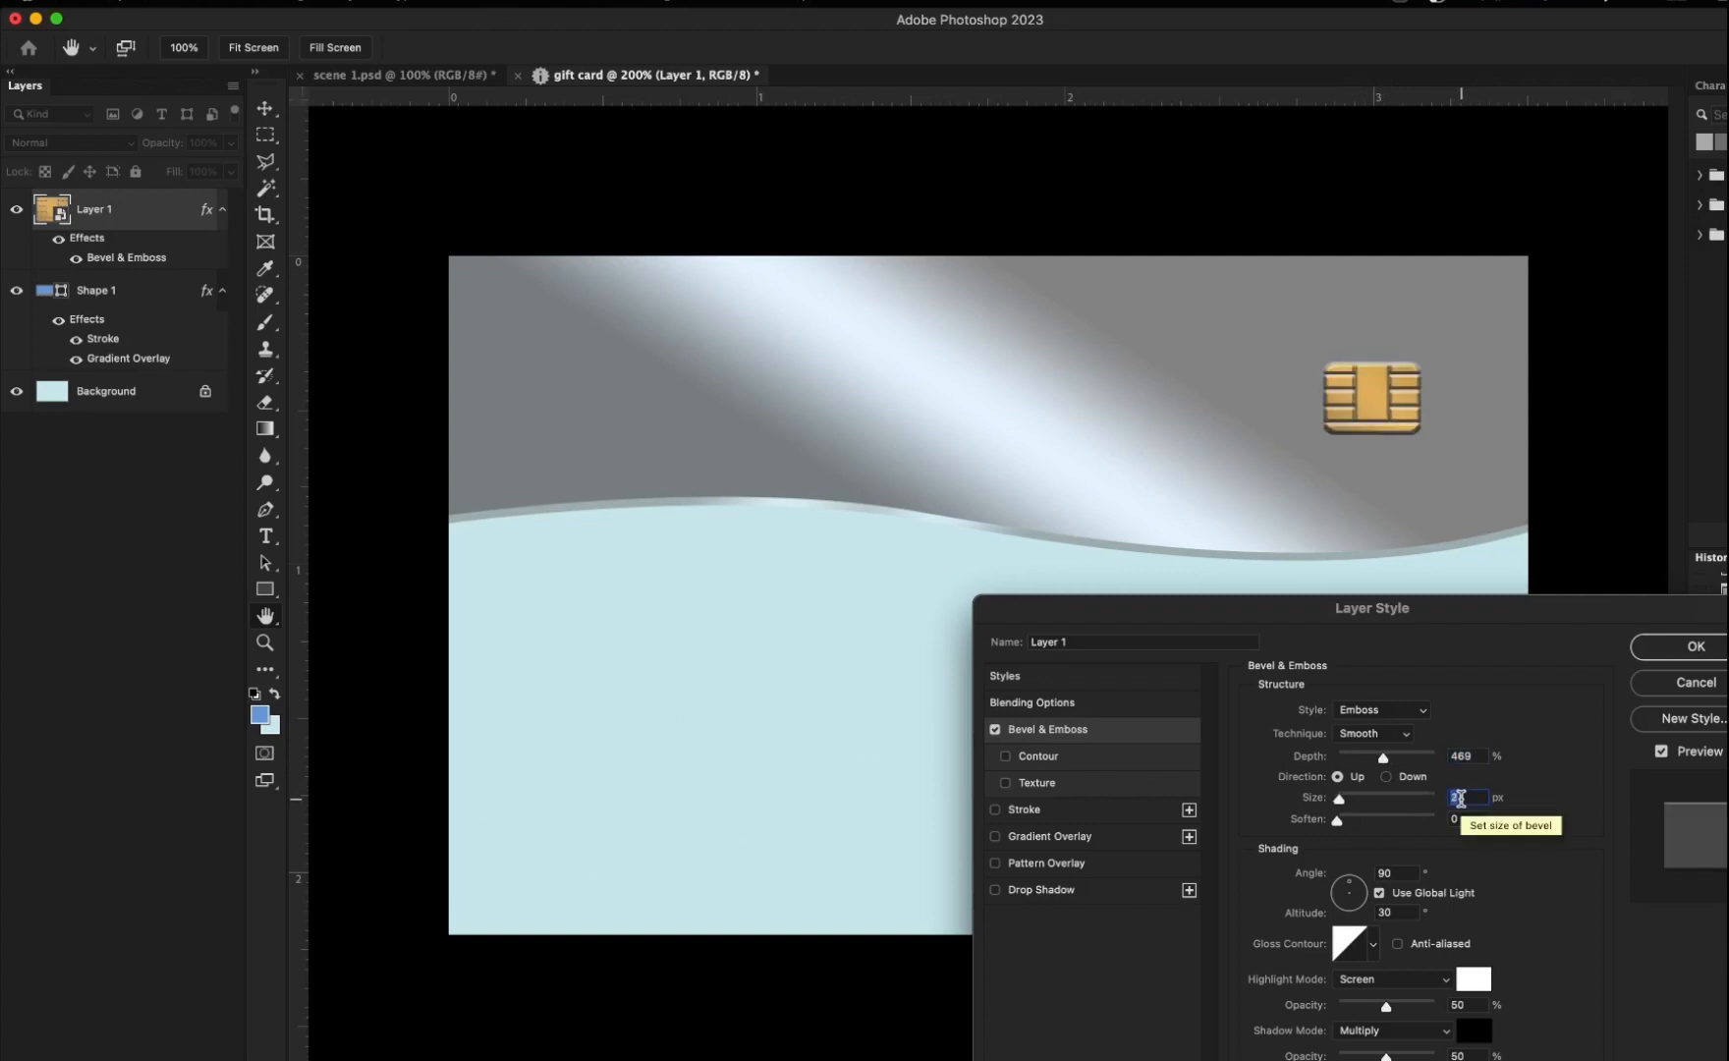
pyautogui.press('Up')
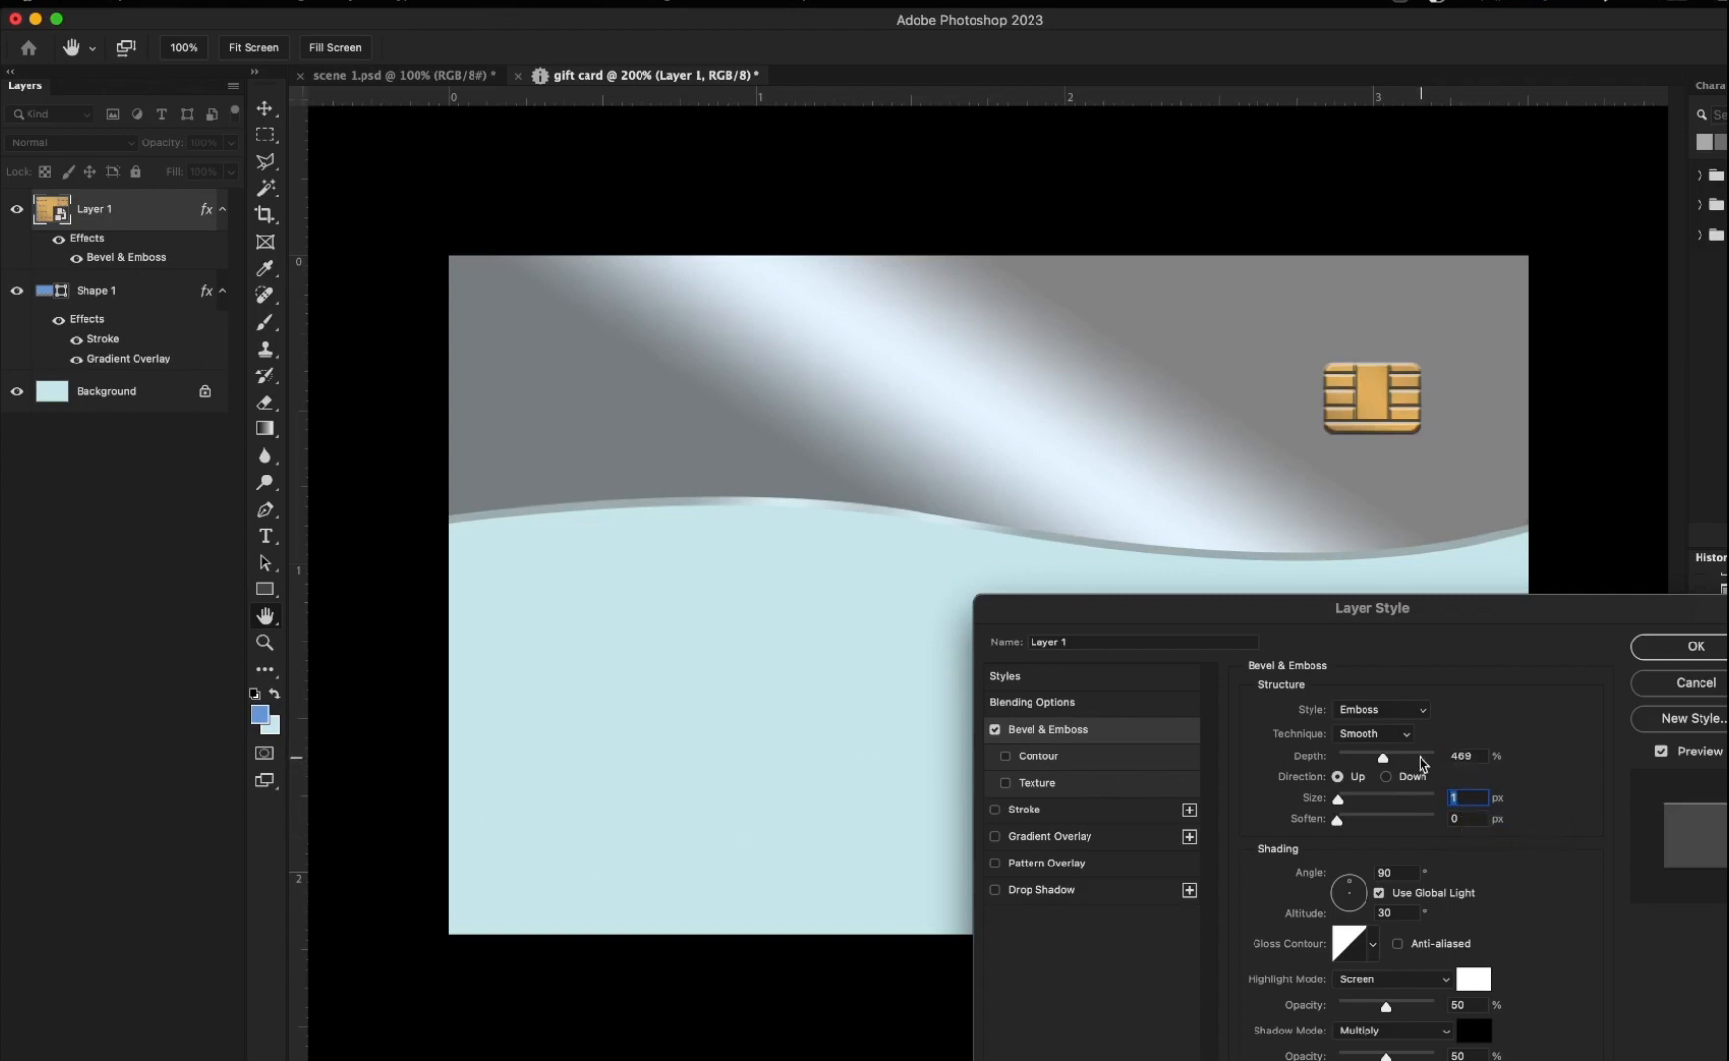
# - Set the chip bevel's depth to 750%, highlight opacity to 60% and shadow opacity to 20%, and apply the layer style
pyautogui.click(1410, 756)
pyautogui.click(1412, 1008)
pyautogui.click(1396, 1003)
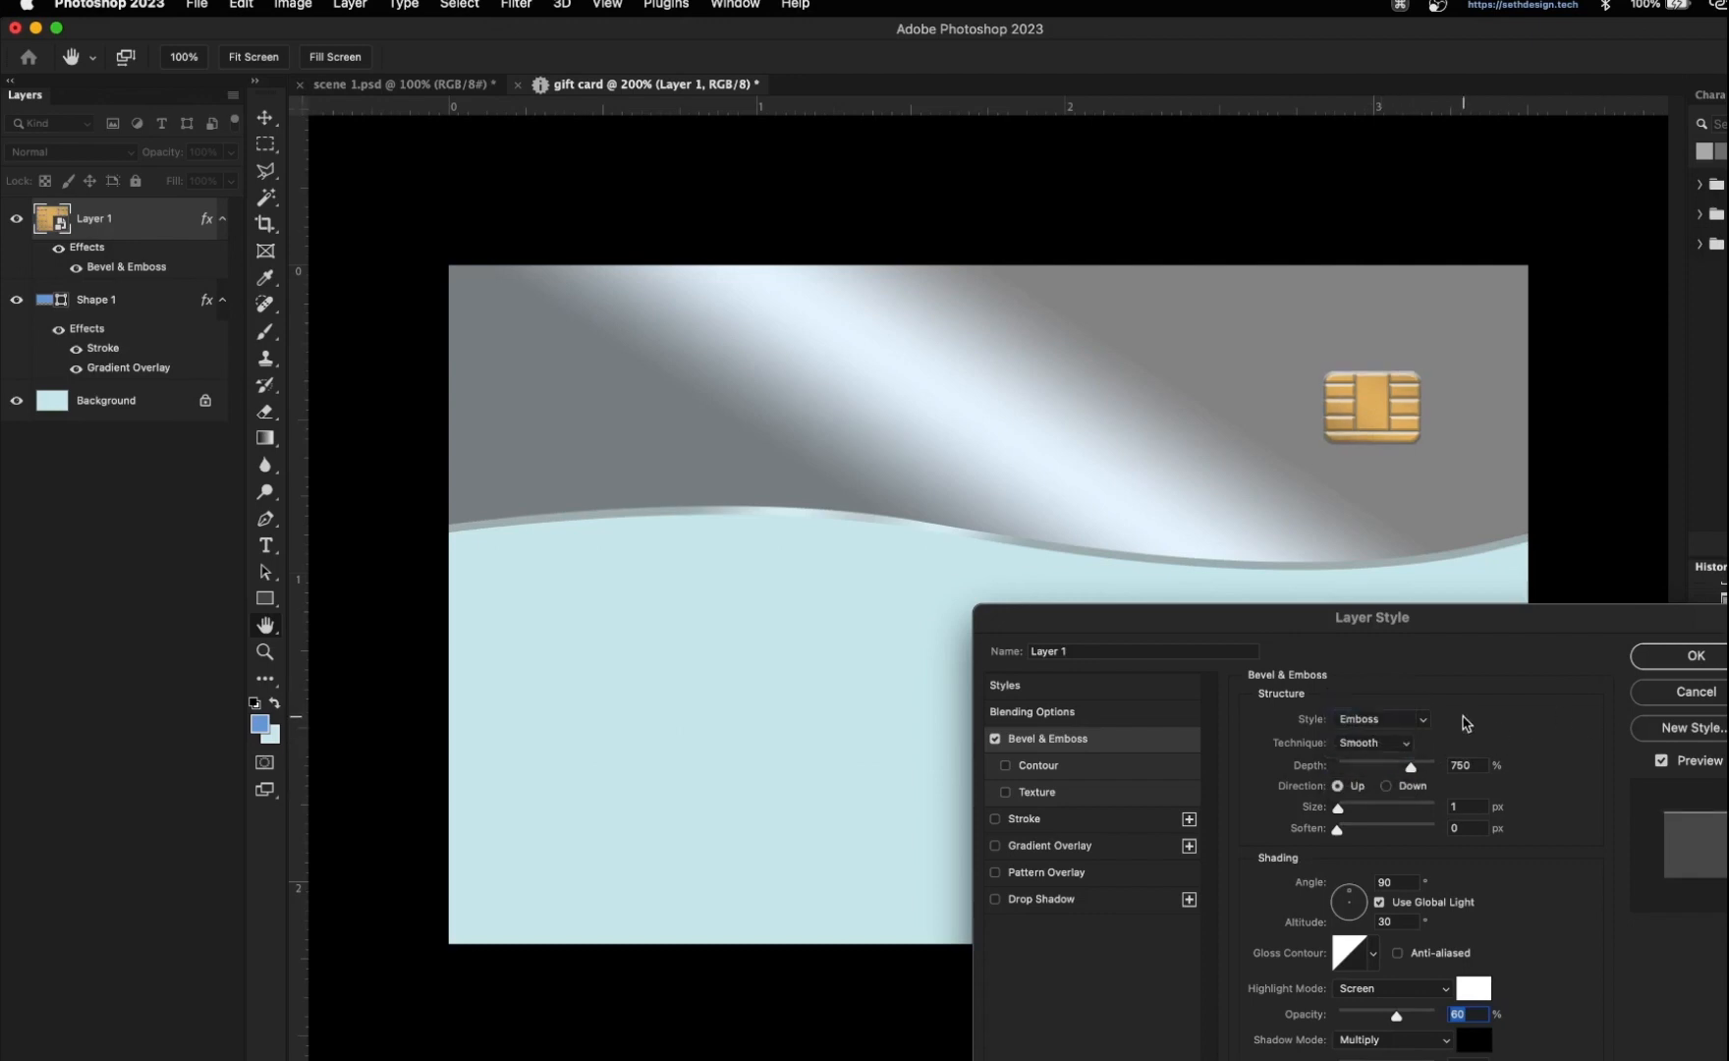
pyautogui.click(1689, 658)
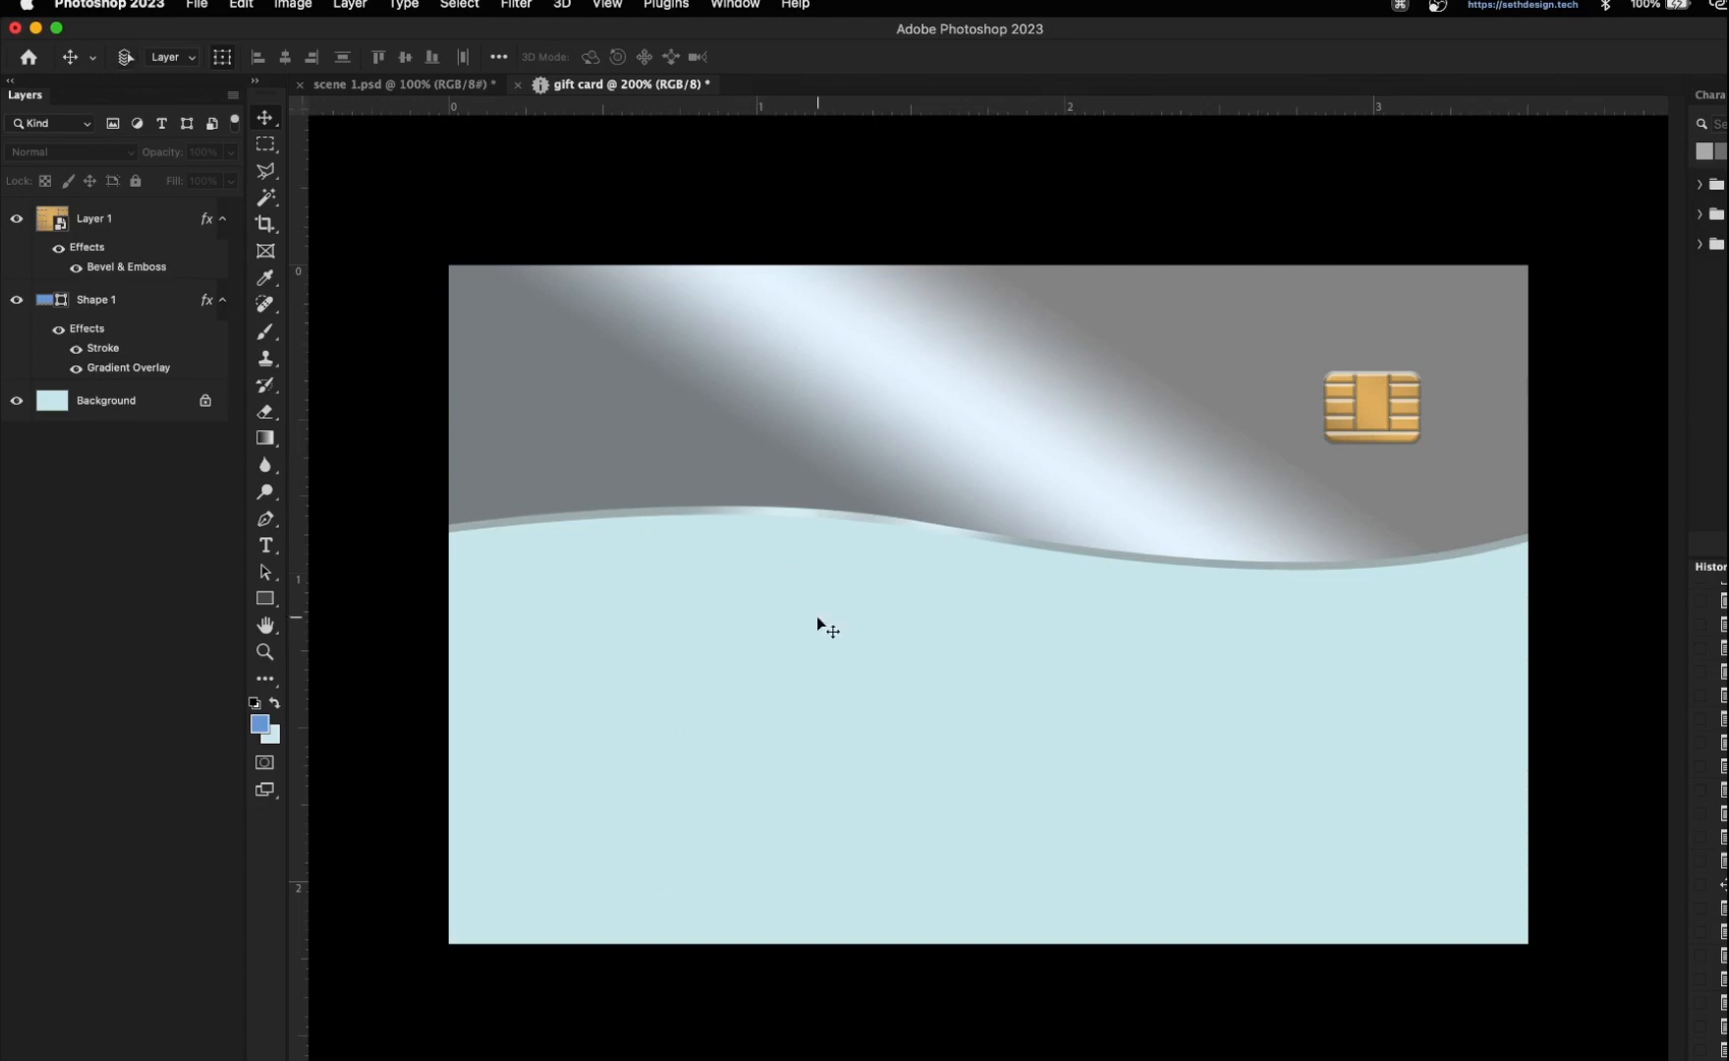
# - Place the horizontal one-color light Ajebuta logo, scale it down and position it on the grey wave opposite the chip
pyautogui.press('super+v')
pyautogui.rightClick(150, 220)
pyautogui.press('super+t')
pyautogui.moveTo(1528, 809); pyautogui.dragTo(804, 533)
pyautogui.moveTo(638, 476); pyautogui.dragTo(732, 430)
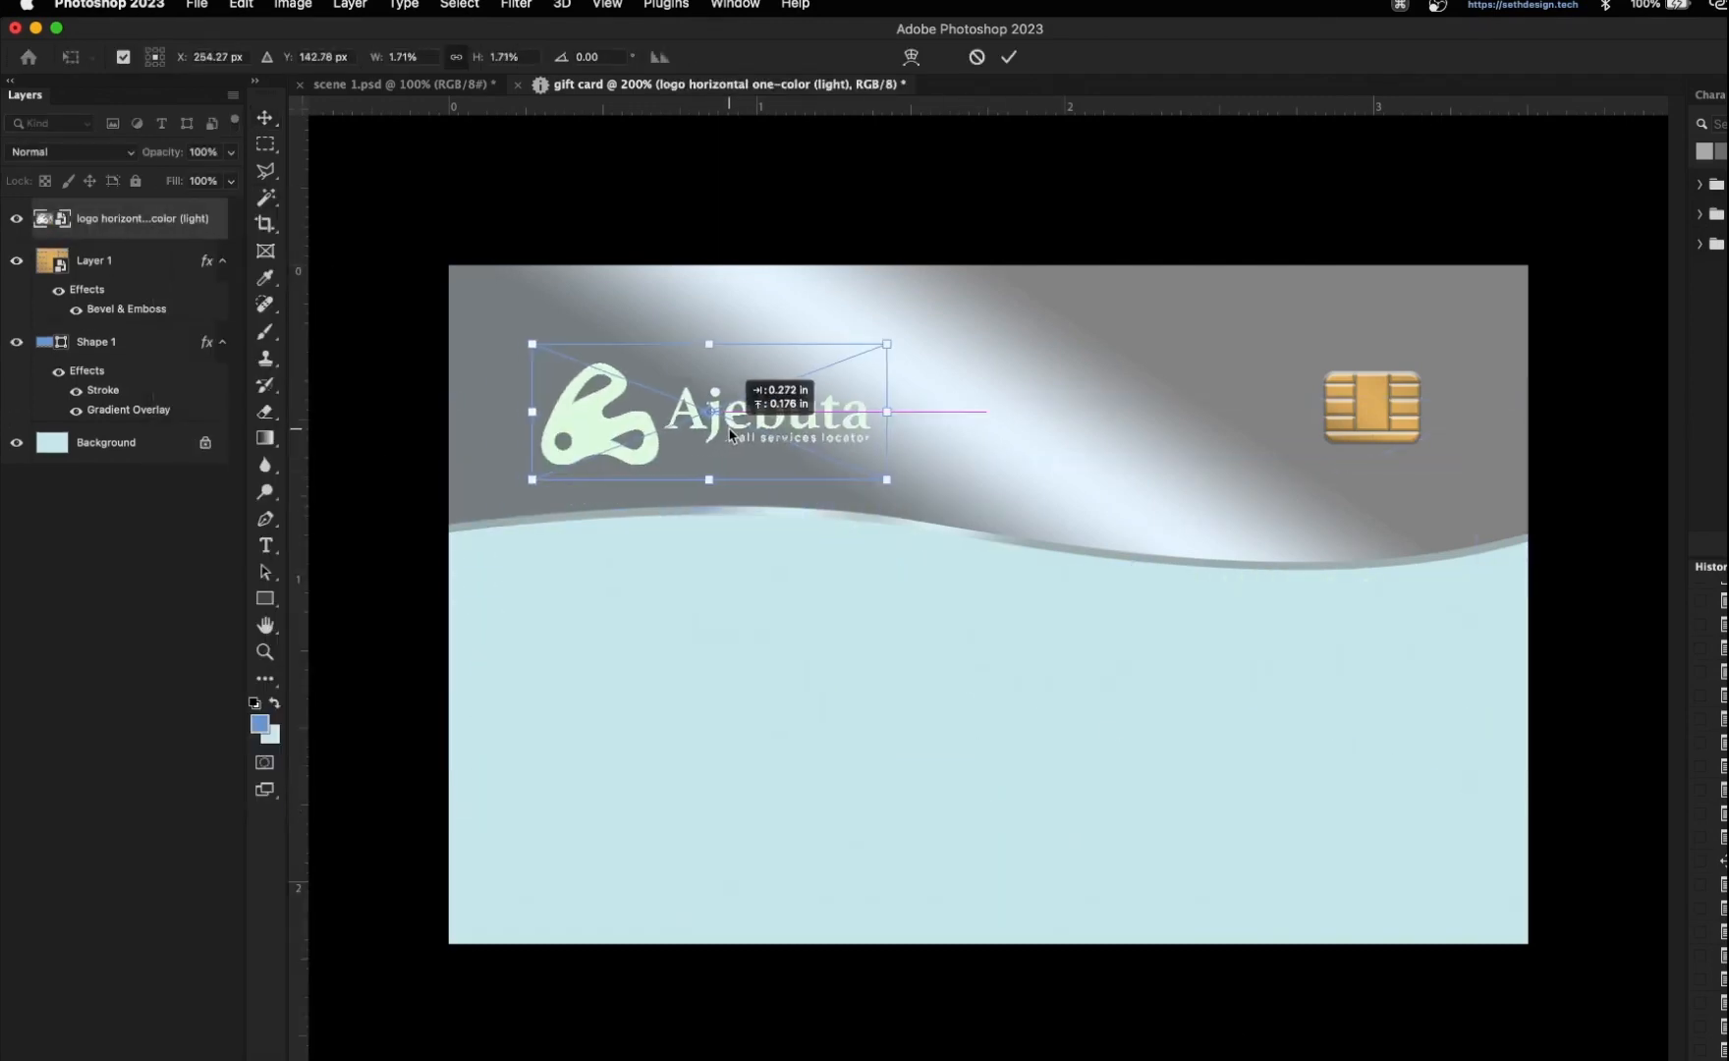
pyautogui.press('Return')
pyautogui.hotkey('shift', 'Right')
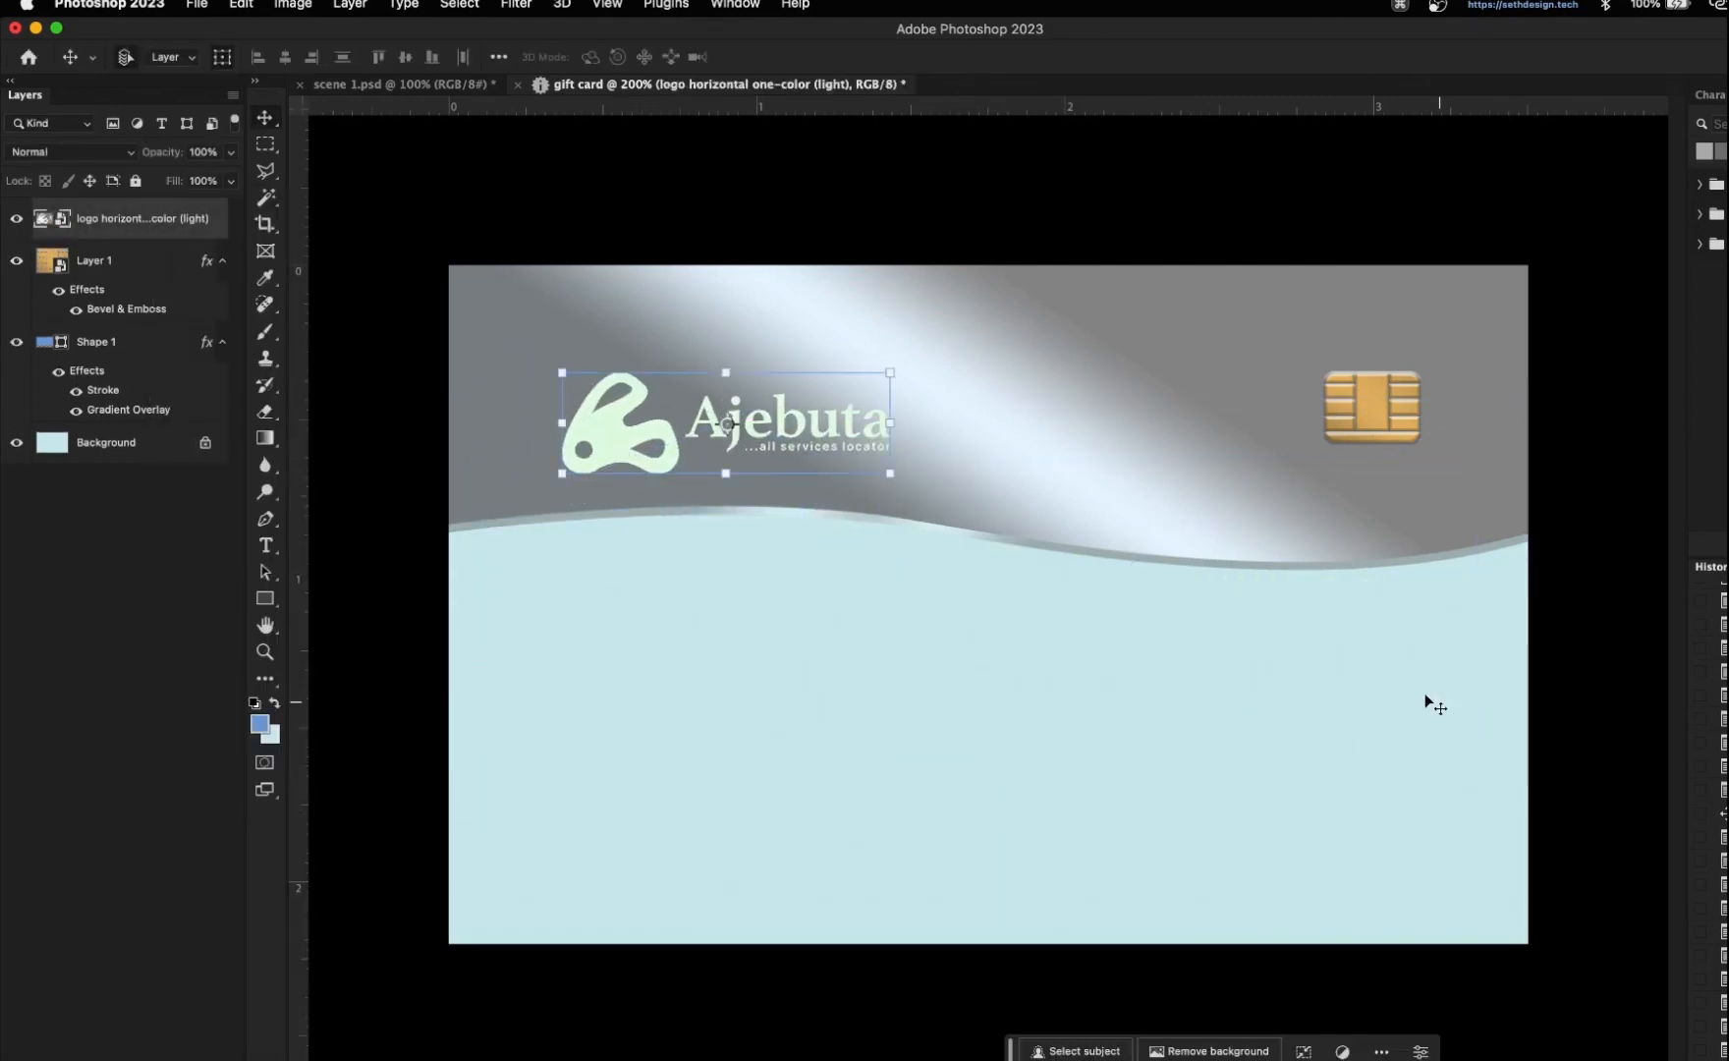
# - Add a Gradient Overlay to the logo layer and set the gradient's scale to 150%
pyautogui.doubleClick(203, 224)
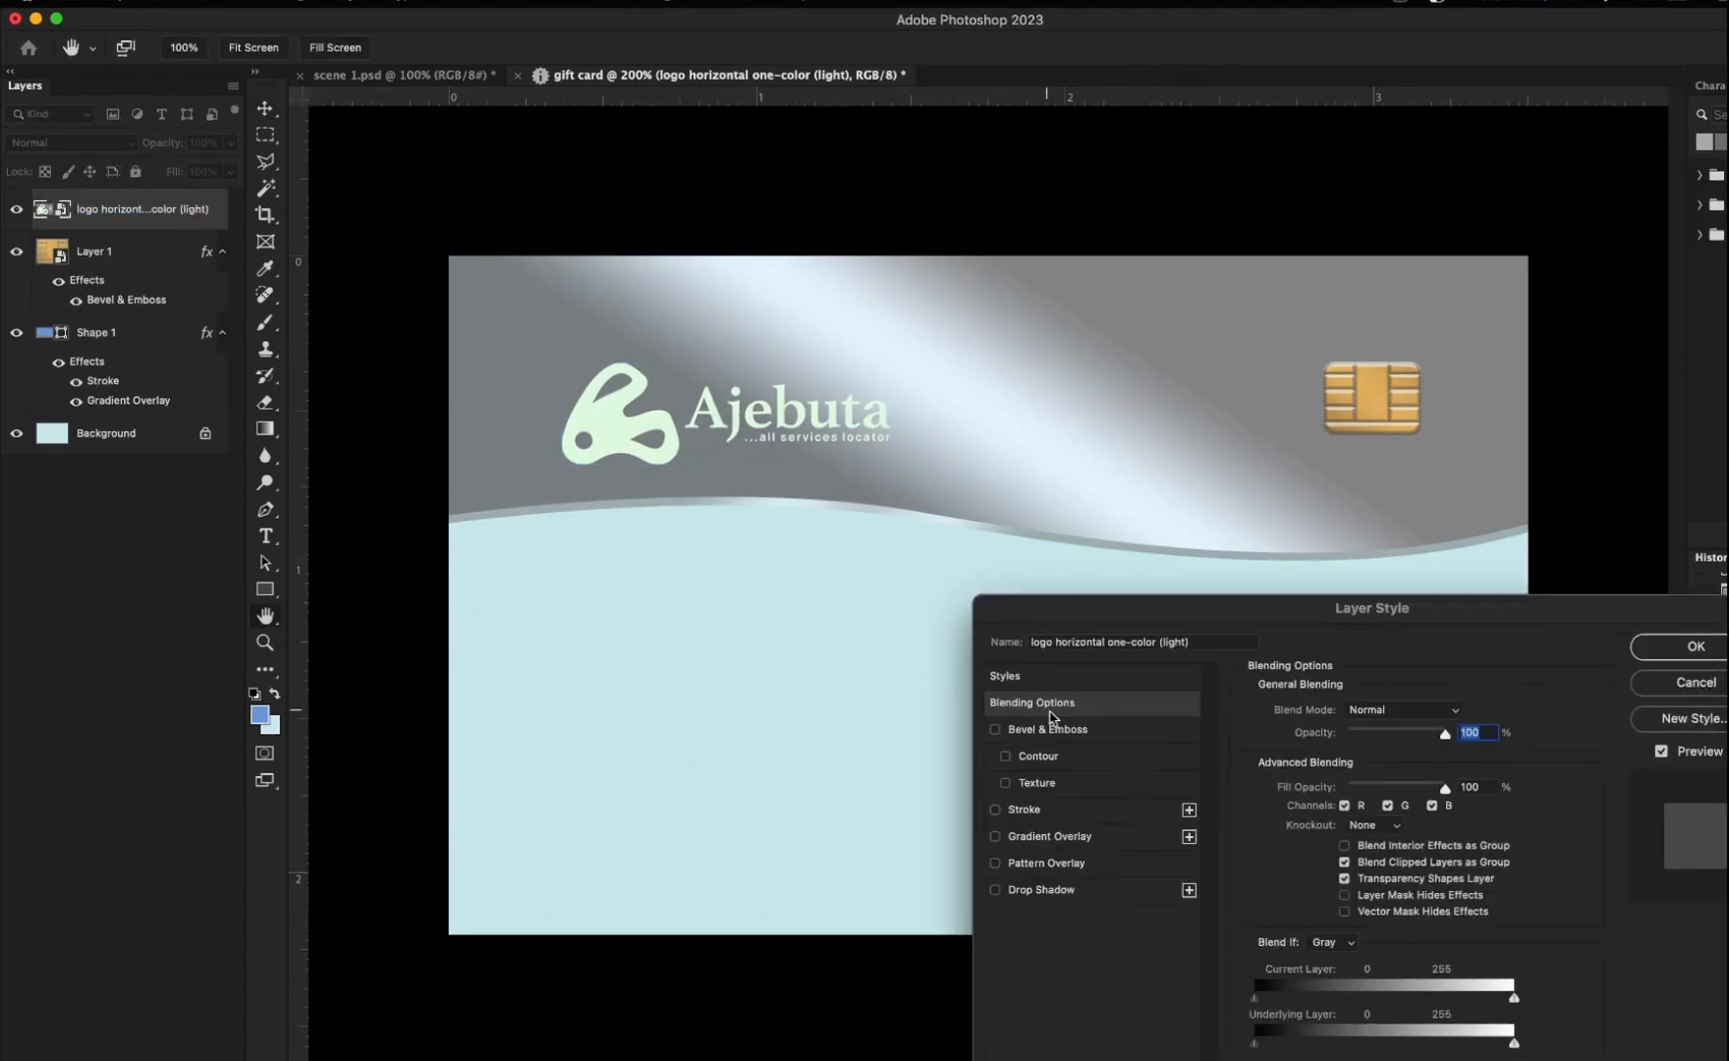
pyautogui.click(1079, 842)
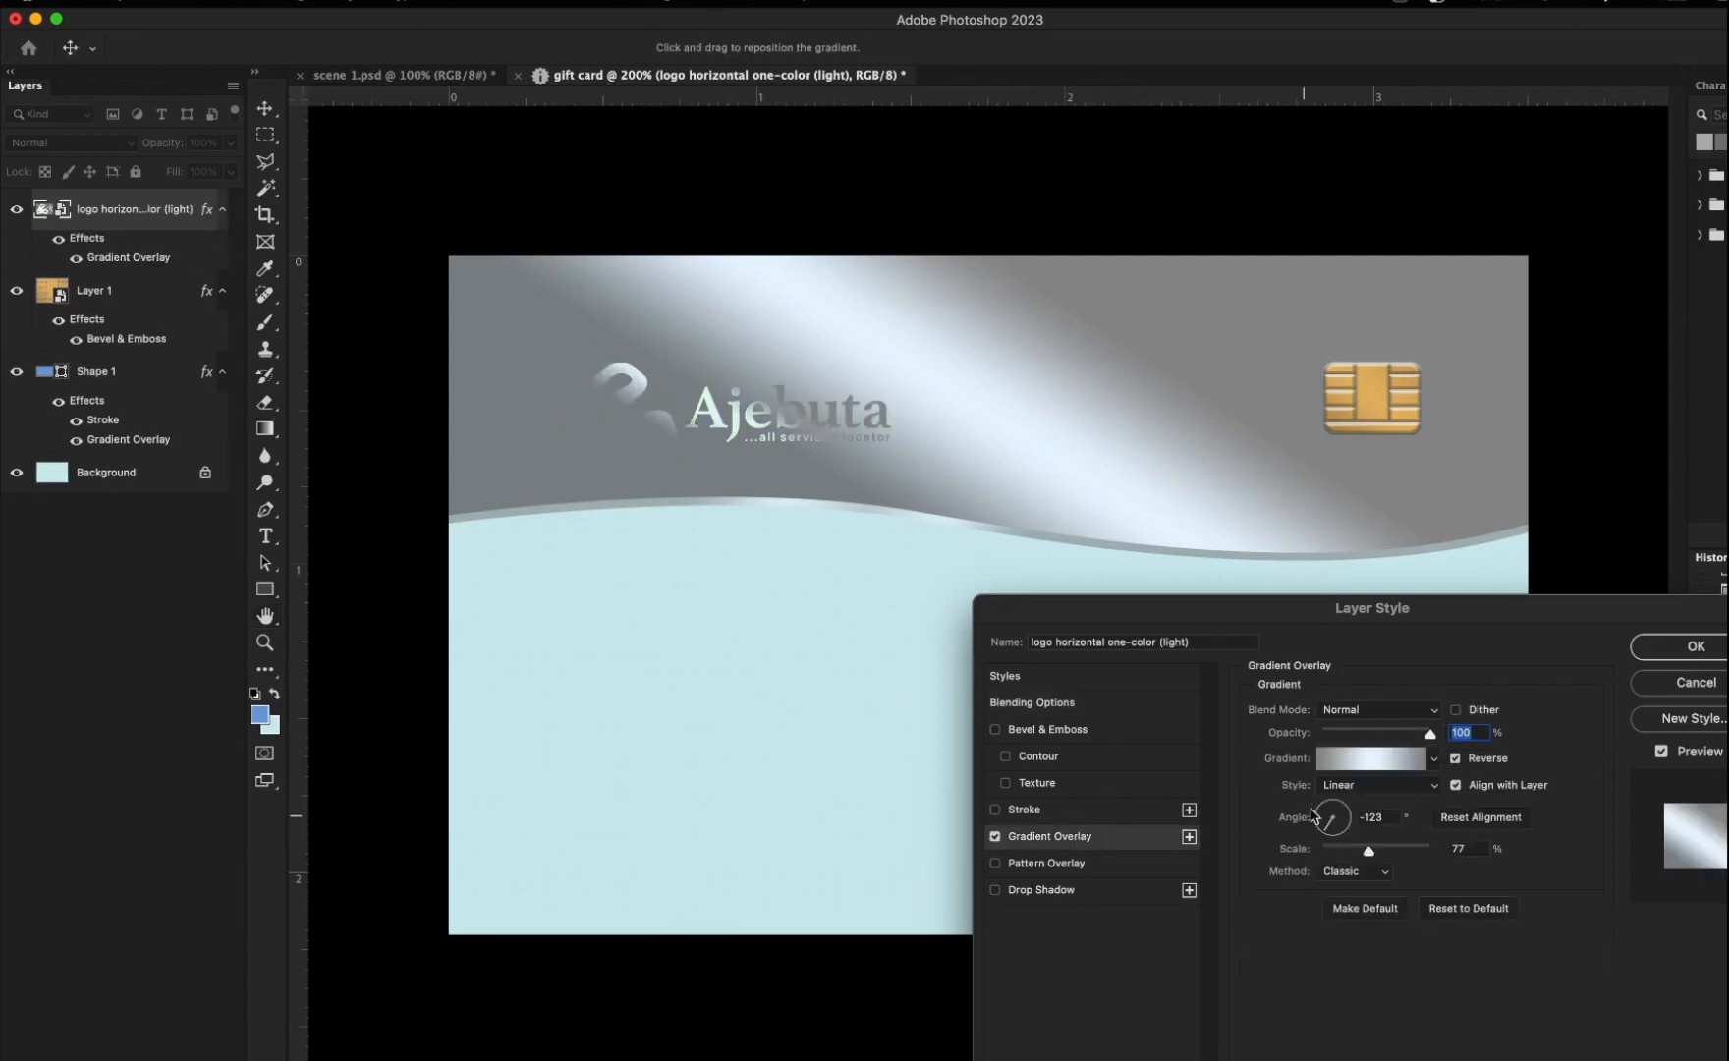
pyautogui.moveTo(1395, 875); pyautogui.dragTo(1514, 865)
# - Recolour the logo gradient's first stop to near-white pale blue and its last stop to pale cyan
pyautogui.click(1373, 767)
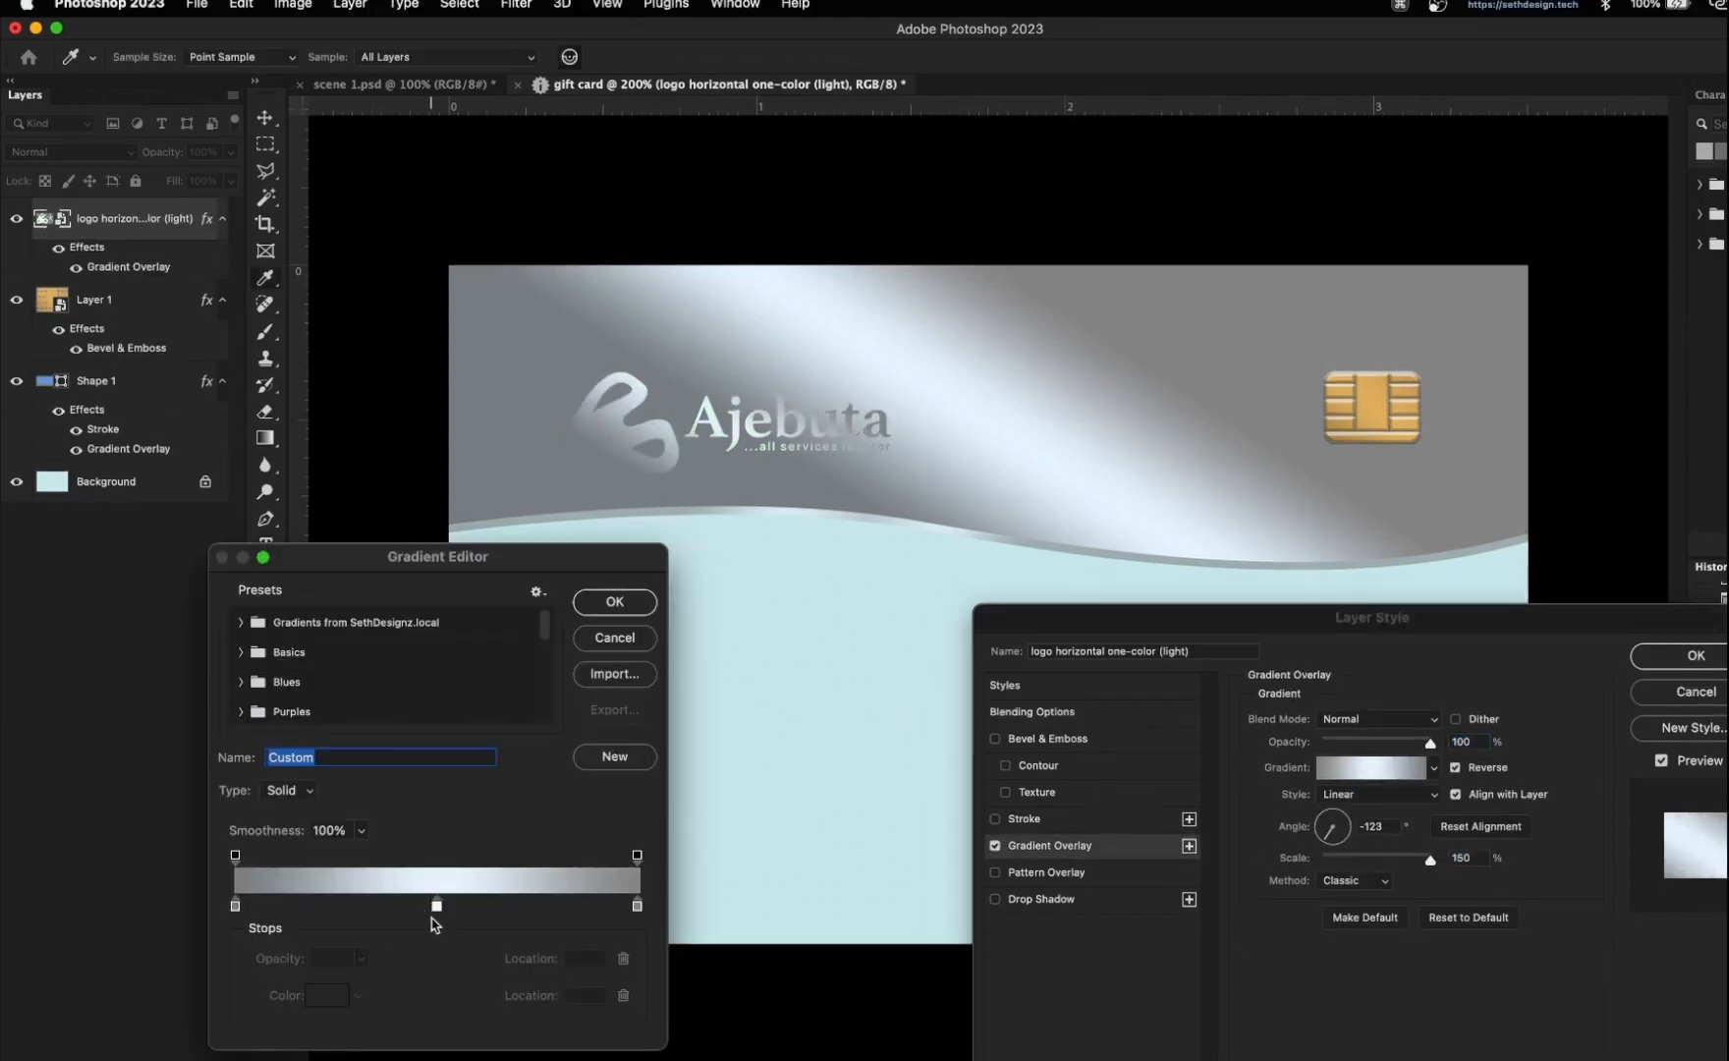
pyautogui.doubleClick(236, 905)
pyautogui.moveTo(936, 830); pyautogui.dragTo(893, 786)
pyautogui.click(1326, 783)
pyautogui.doubleClick(636, 905)
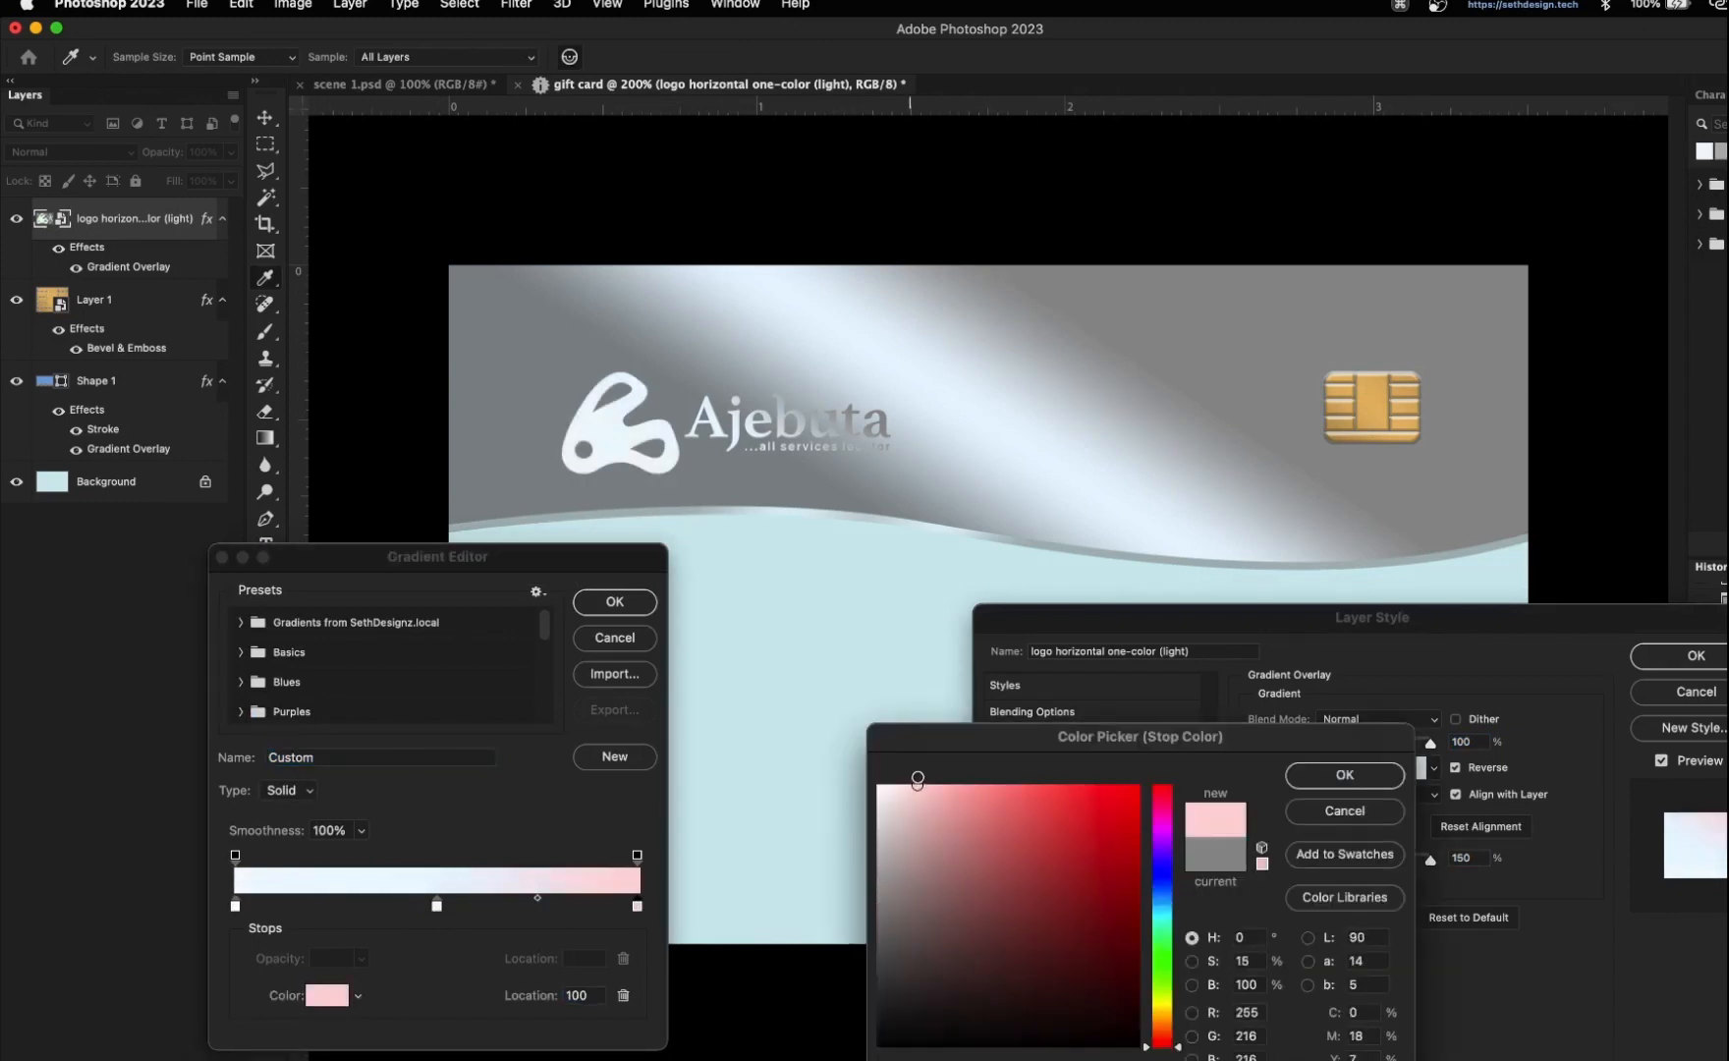
pyautogui.moveTo(1162, 1042); pyautogui.dragTo(1162, 902)
pyautogui.click(1344, 775)
# - Recolour the gradient's middle stop to a grey-blue of about H 205, S 12, B 82, and apply the layer style
pyautogui.doubleClick(437, 904)
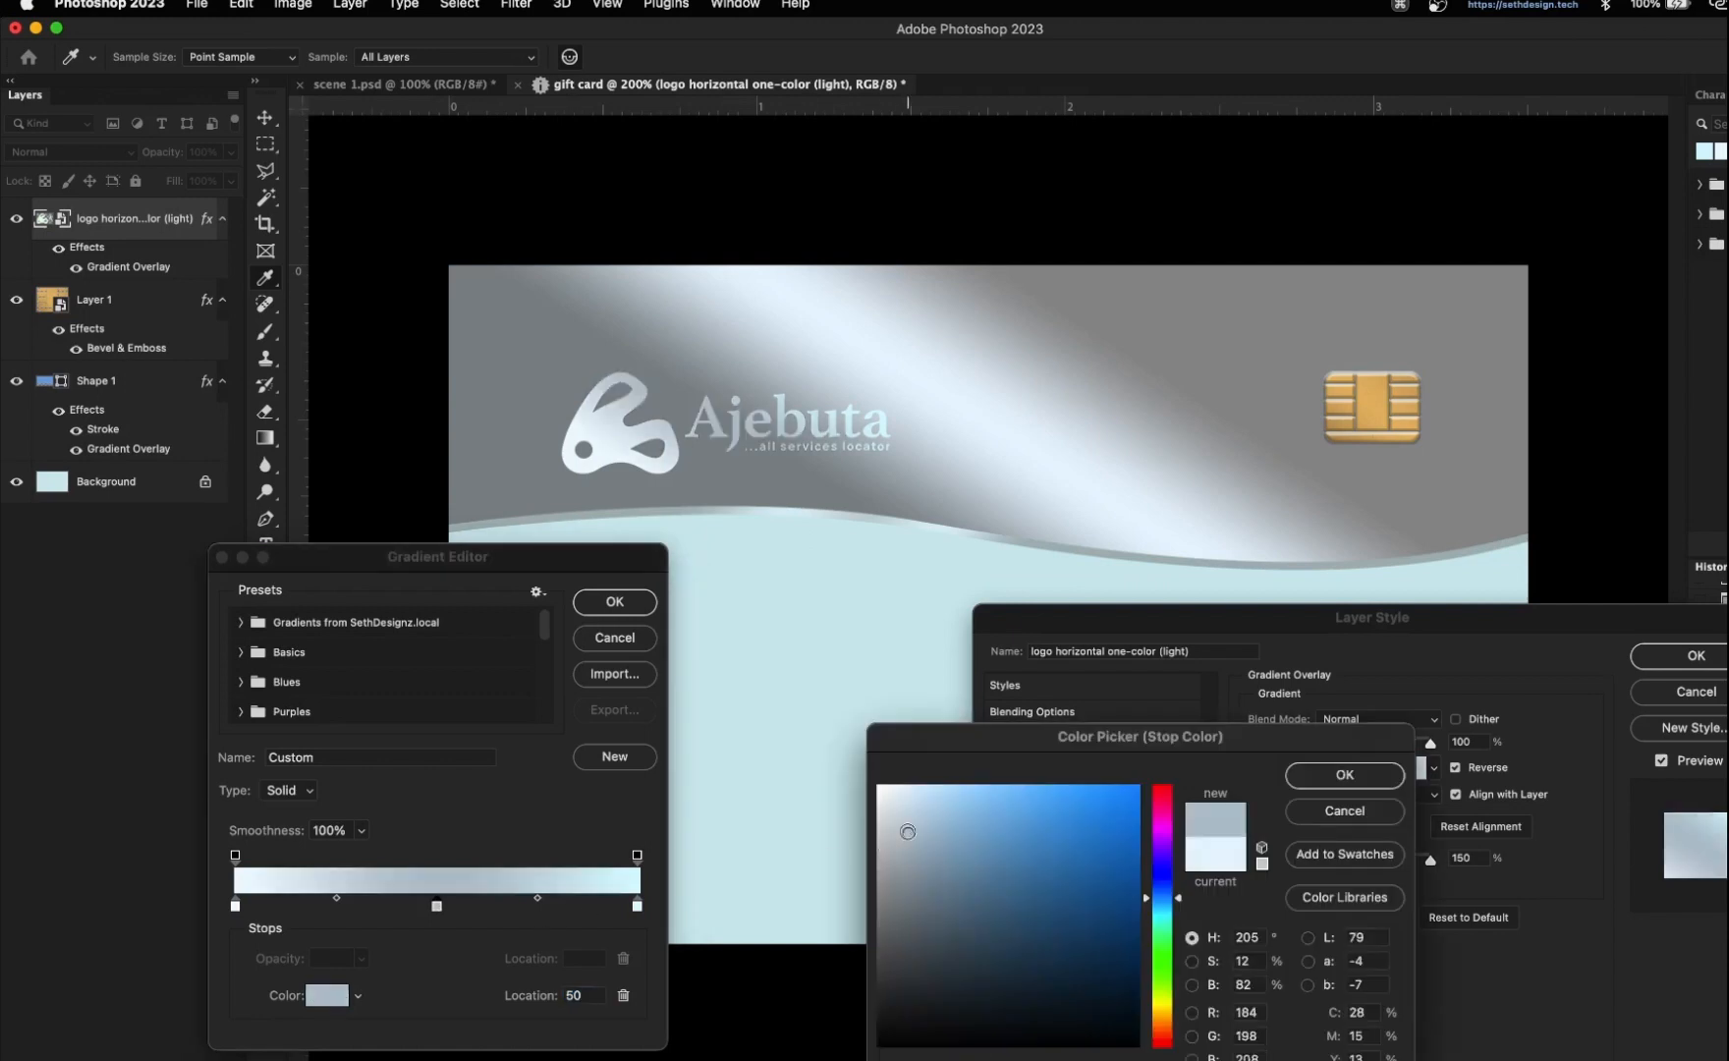
pyautogui.press('Return')
pyautogui.press('Return')
pyautogui.press('Return')
# - Scale the logo down proportionally to about four fifths of its size
pyautogui.moveTo(893, 470); pyautogui.dragTo(833, 452)
pyautogui.press('Return')
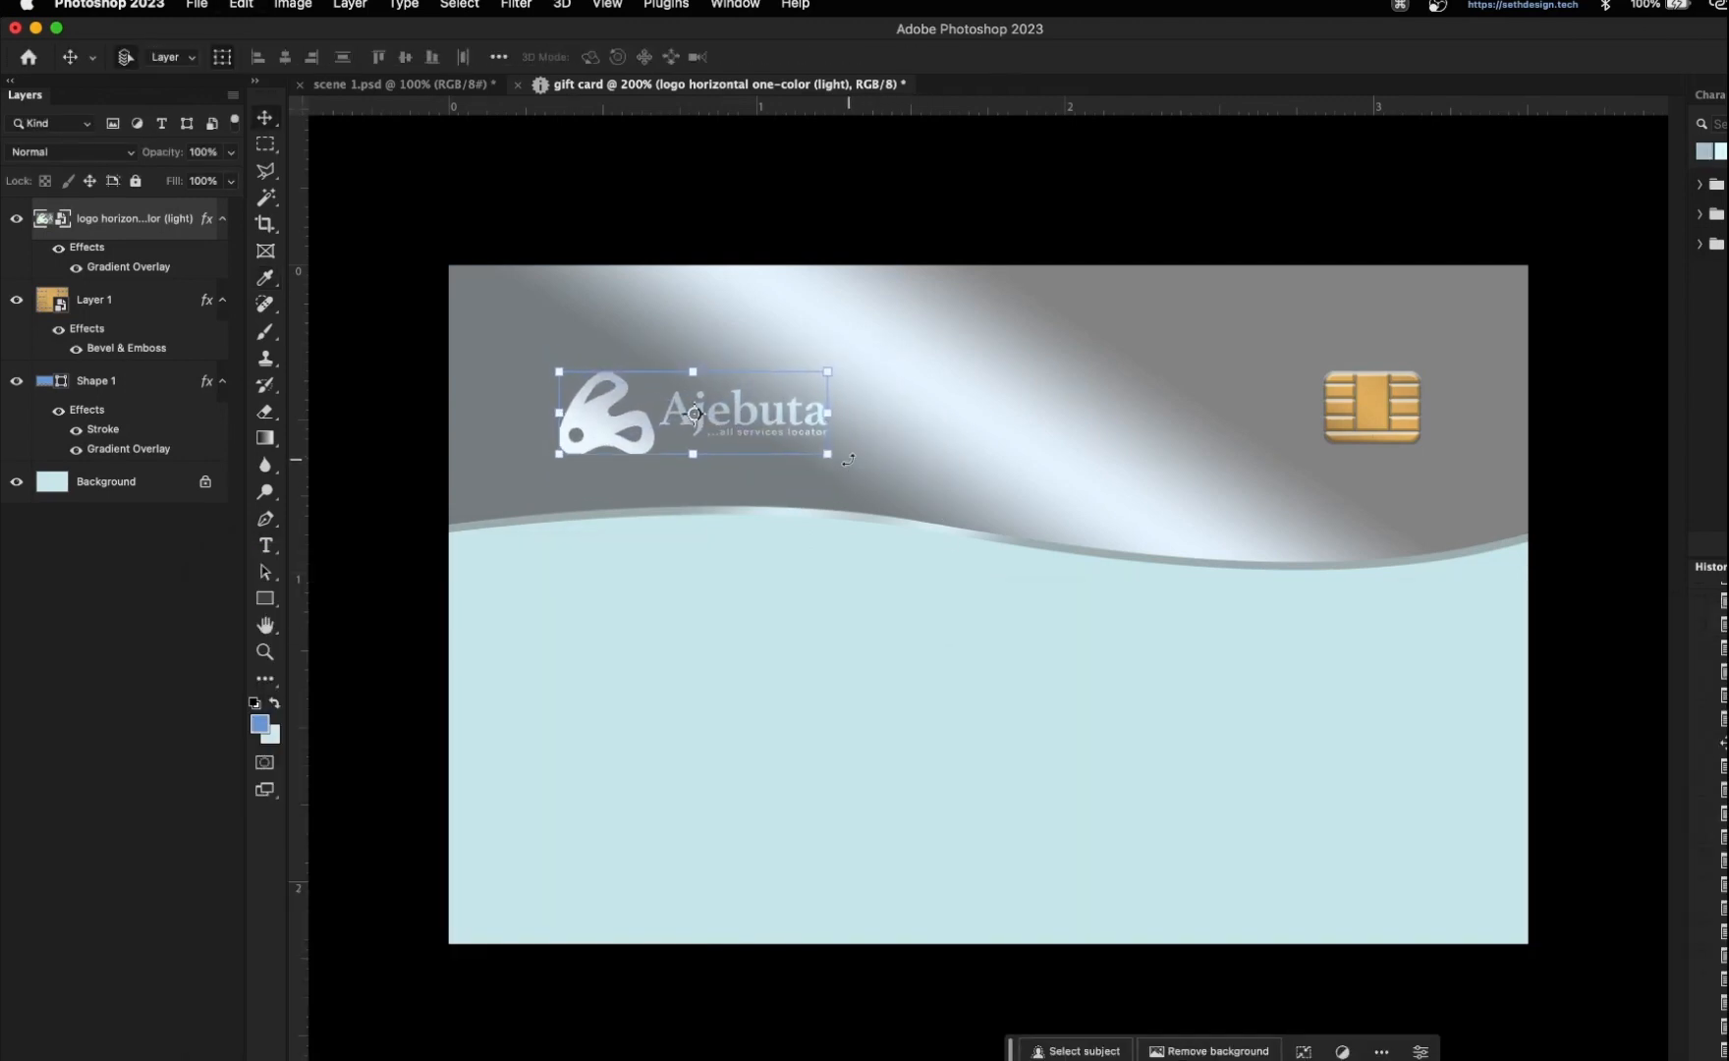
pyautogui.click(865, 683)
# - Add an Emboss-style Bevel & Emboss to the logo with size 0 px, highlight opacity 100% and shadow opacity 10%
pyautogui.doubleClick(127, 267)
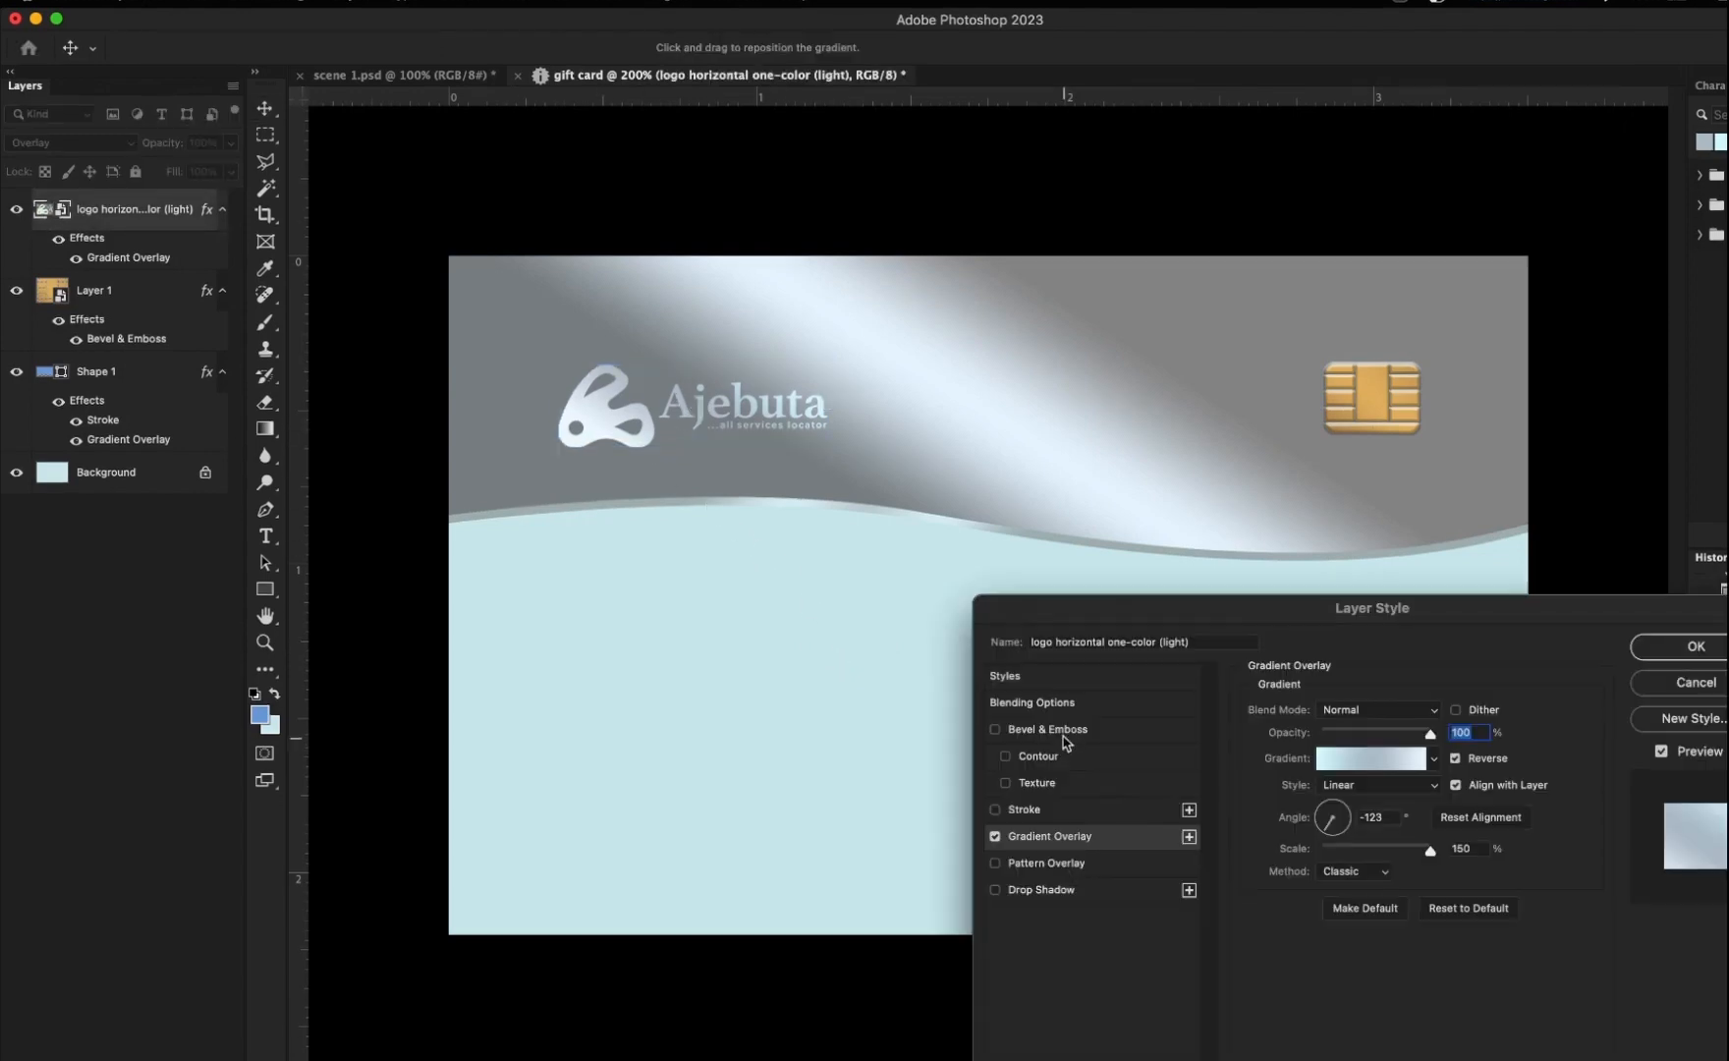
pyautogui.click(1065, 737)
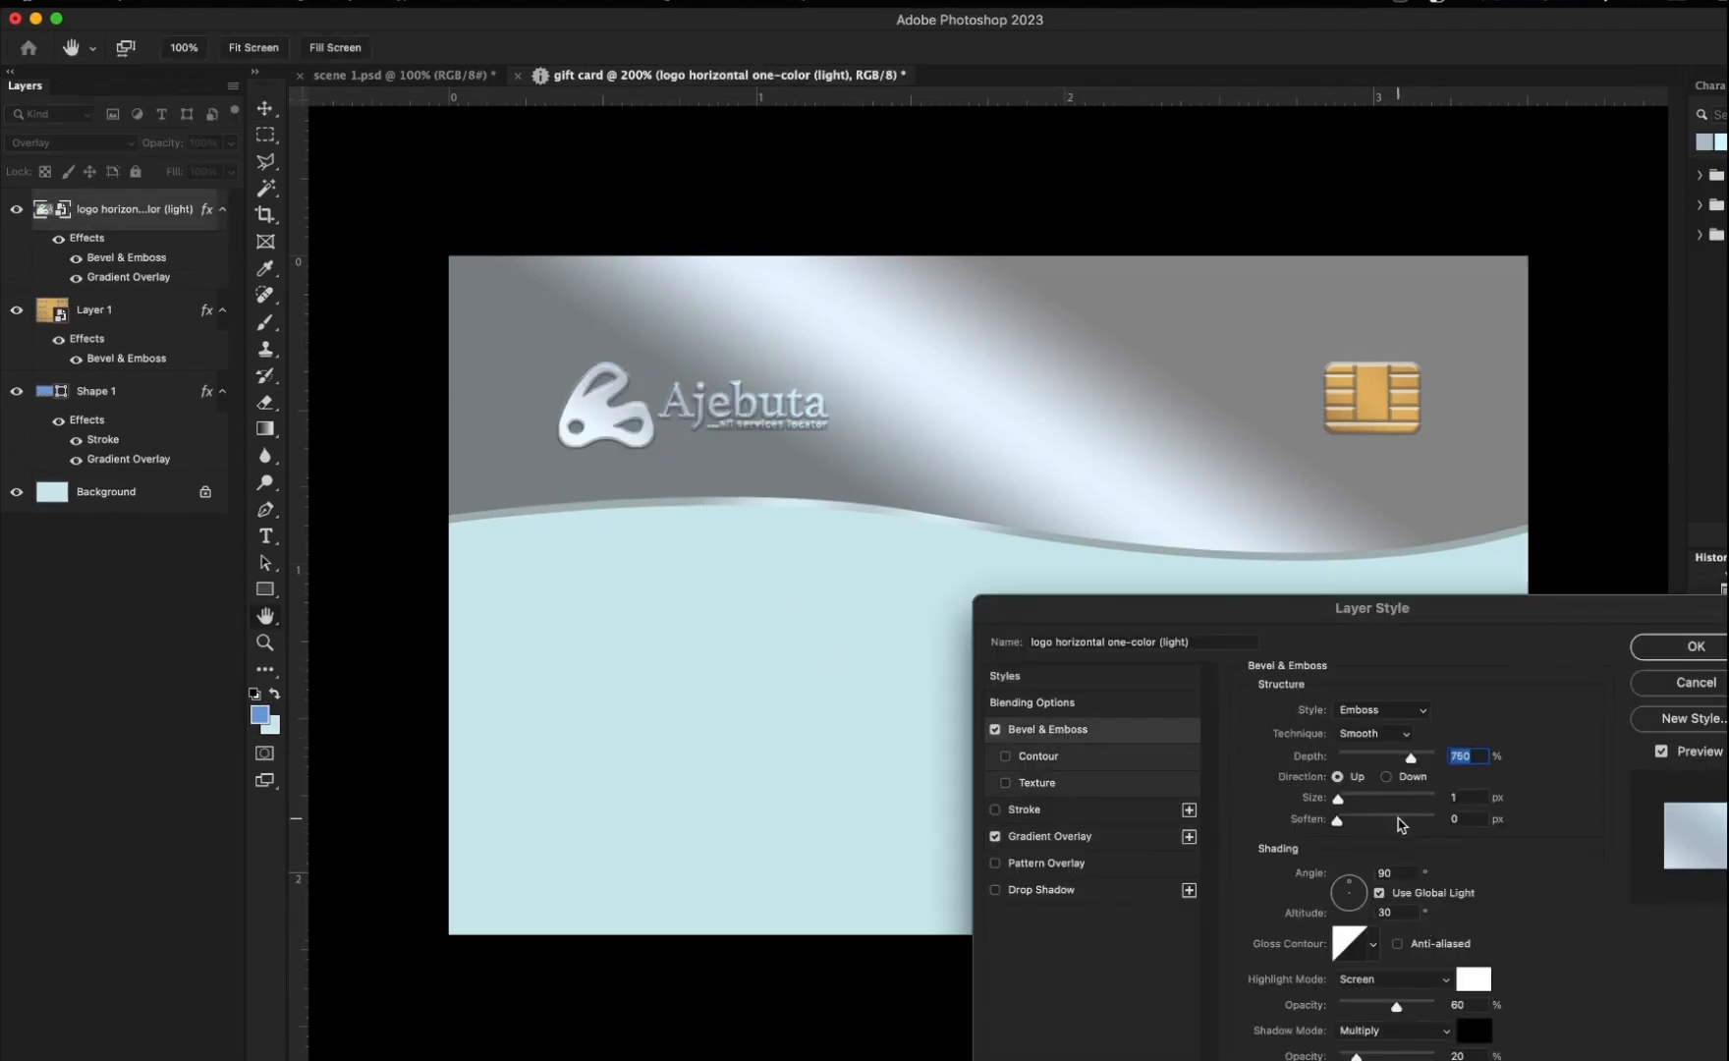
pyautogui.doubleClick(1462, 797)
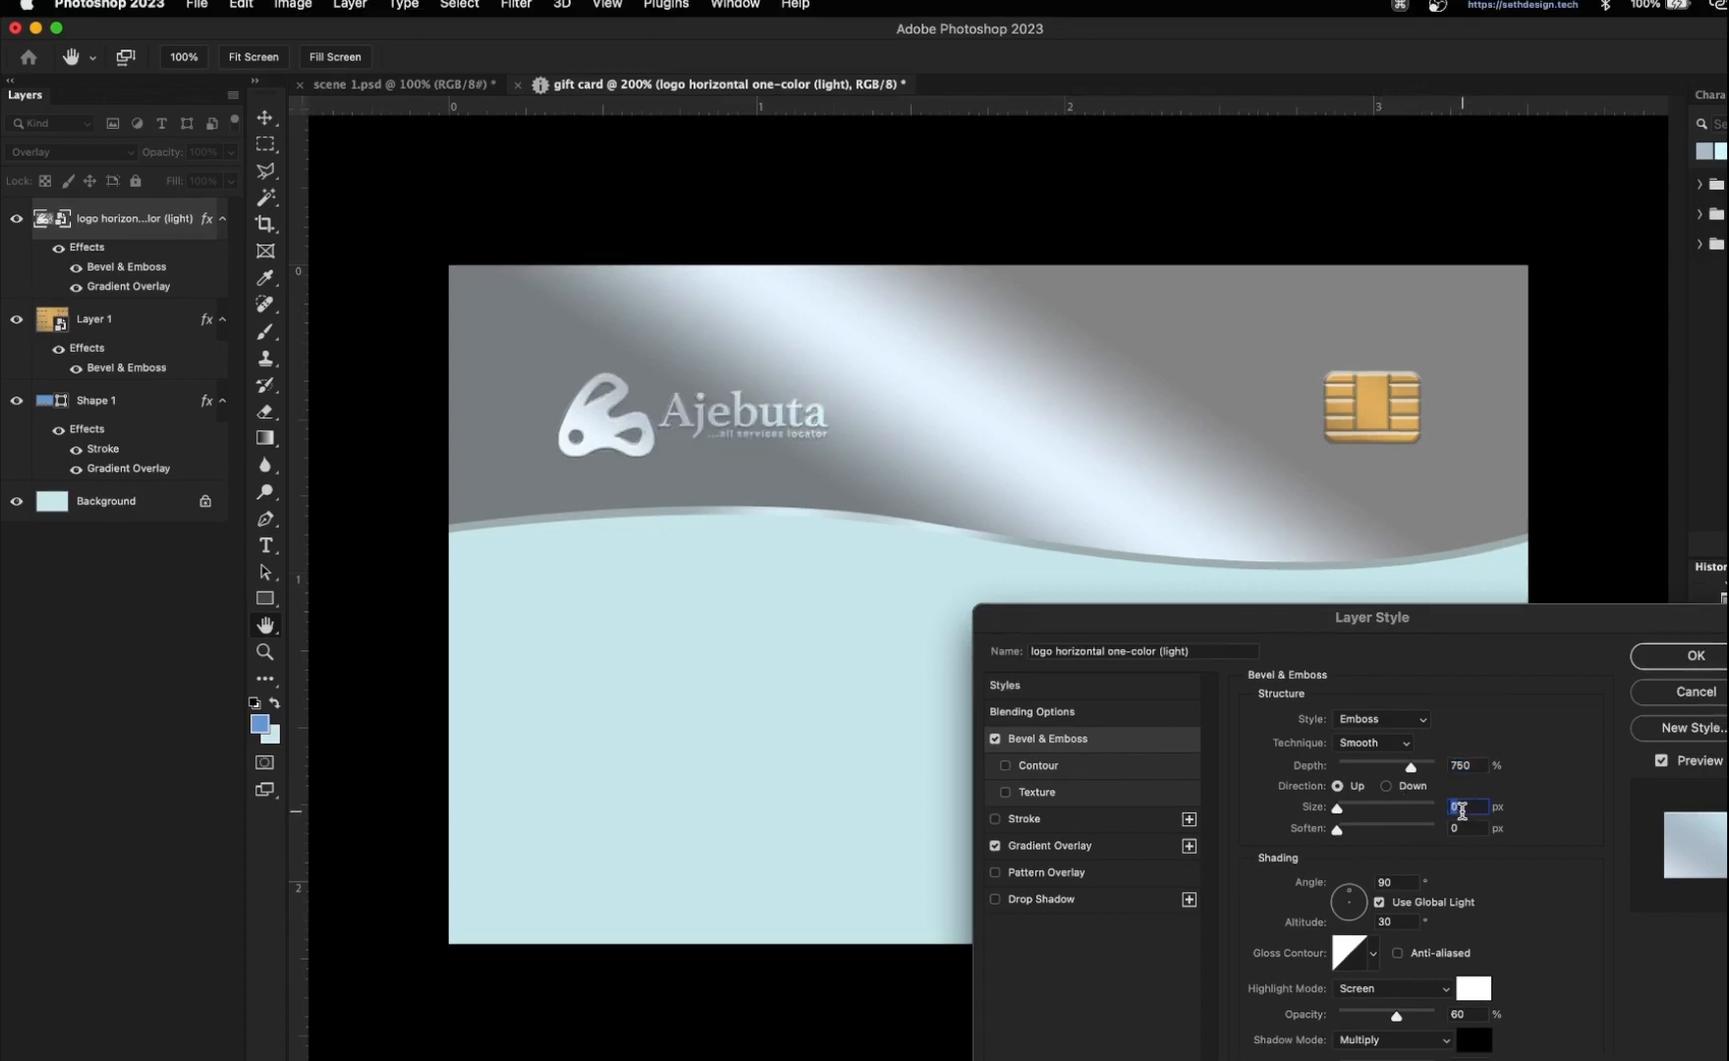
pyautogui.doubleClick(1459, 1014)
pyautogui.write('100')
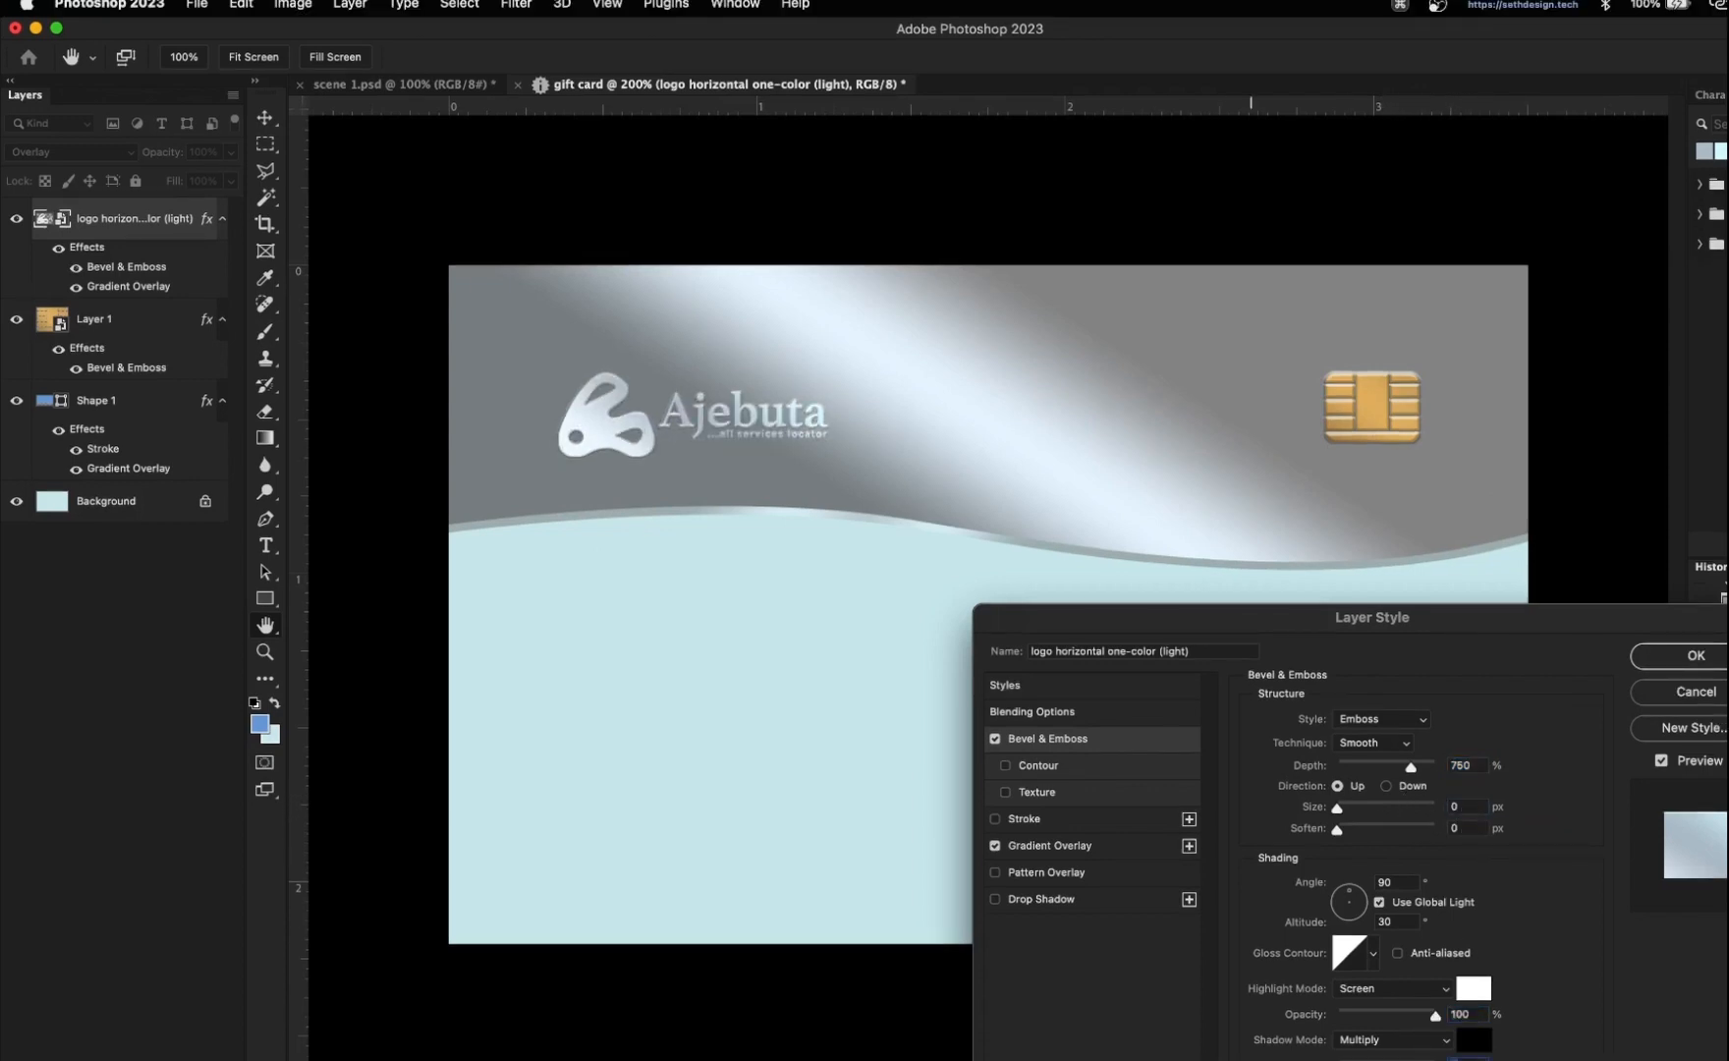
# - Raise the logo bevel's depth to 1000%, set its direction to Down, and apply the layer style
pyautogui.moveTo(1433, 771); pyautogui.dragTo(1449, 769)
pyautogui.click(1403, 786)
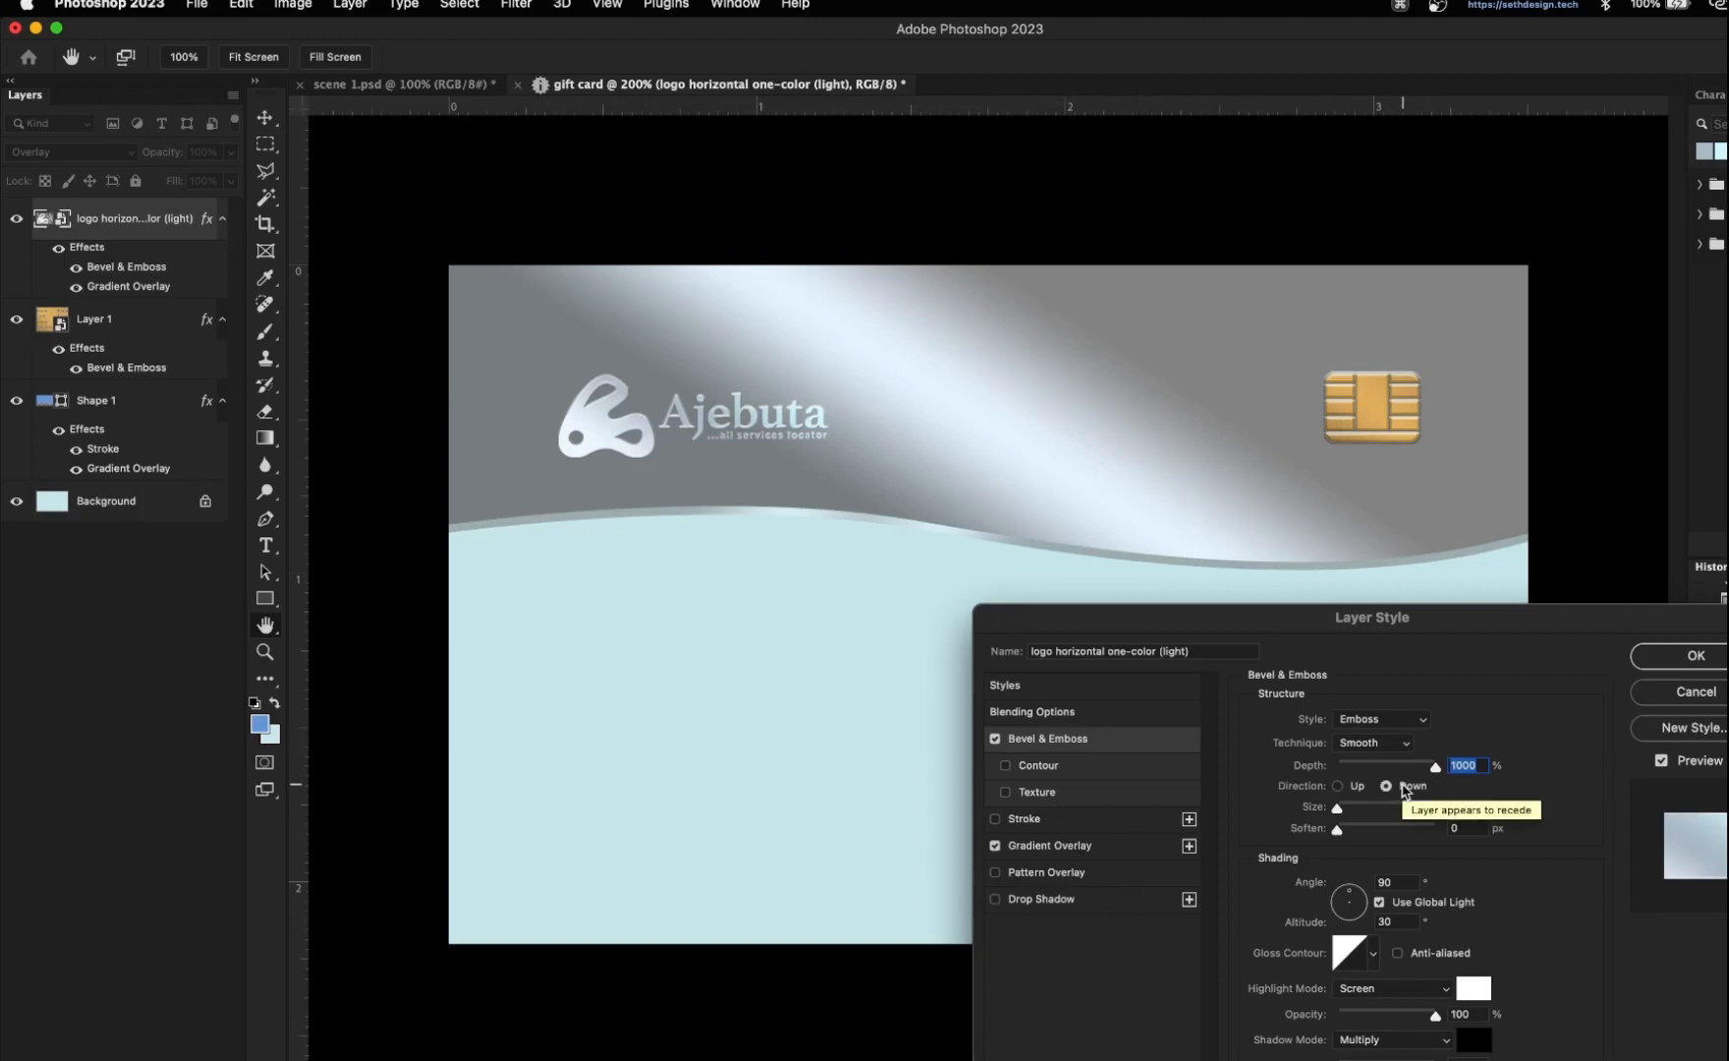
pyautogui.click(1342, 777)
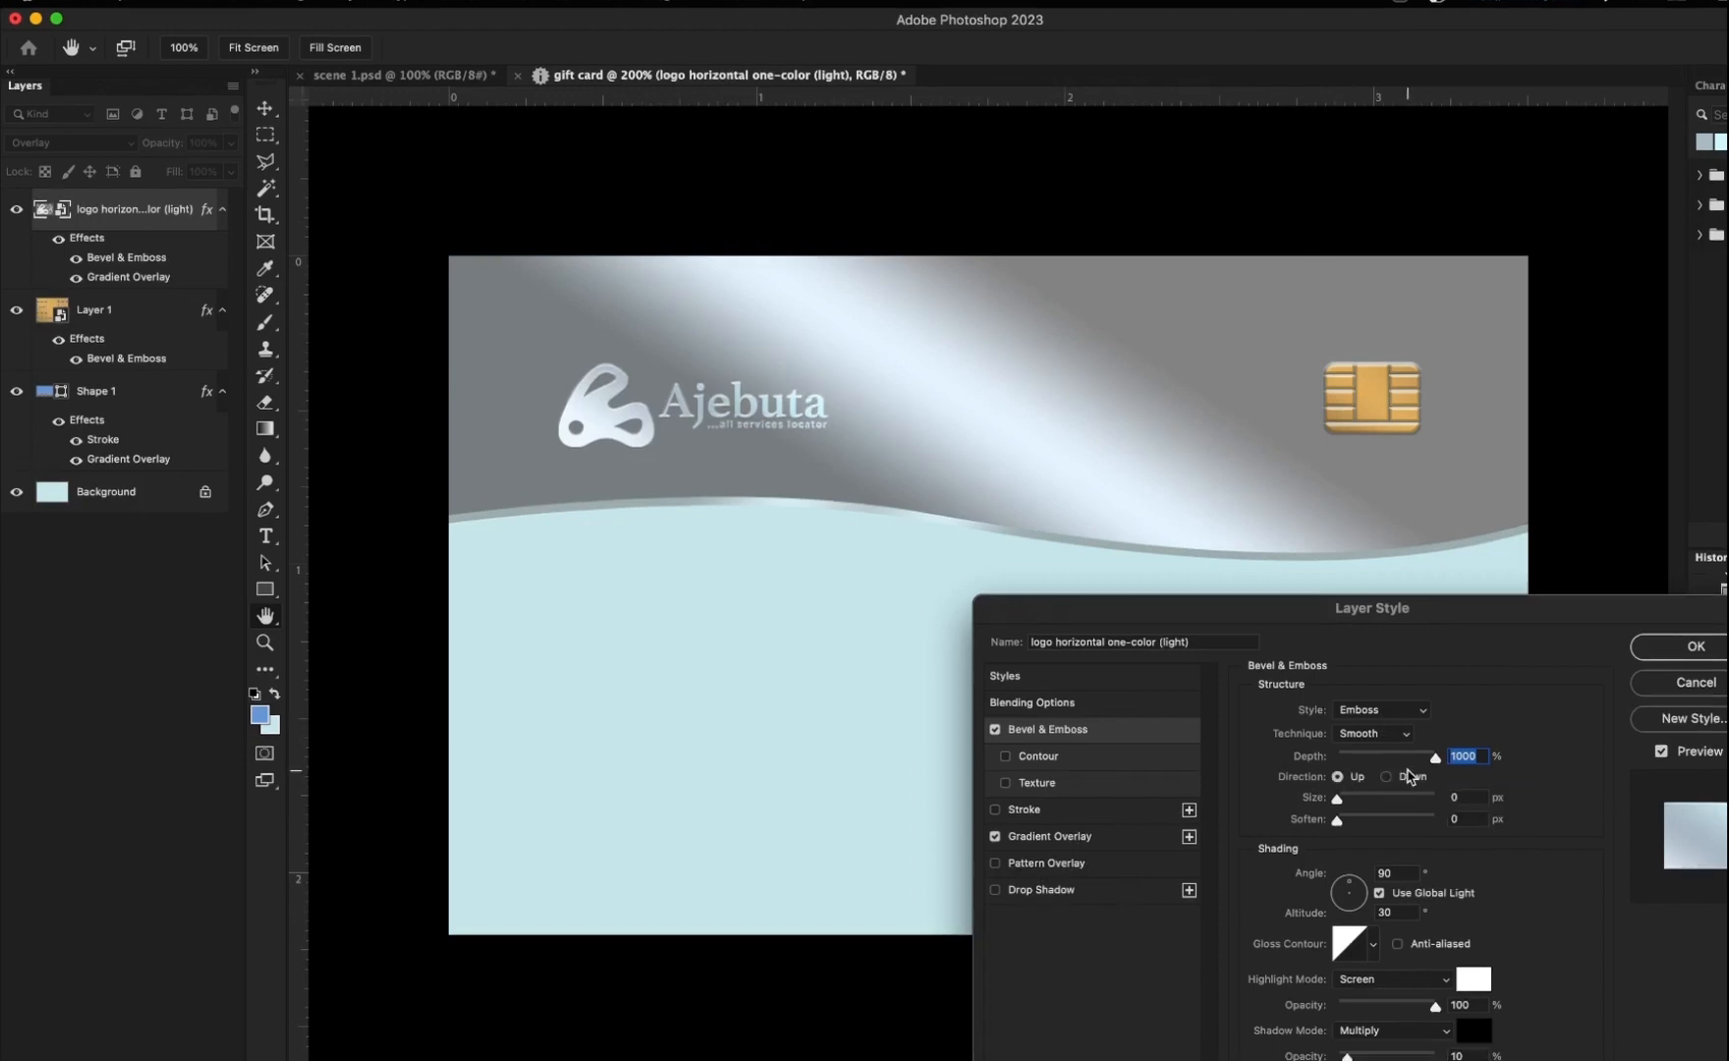
pyautogui.click(1403, 781)
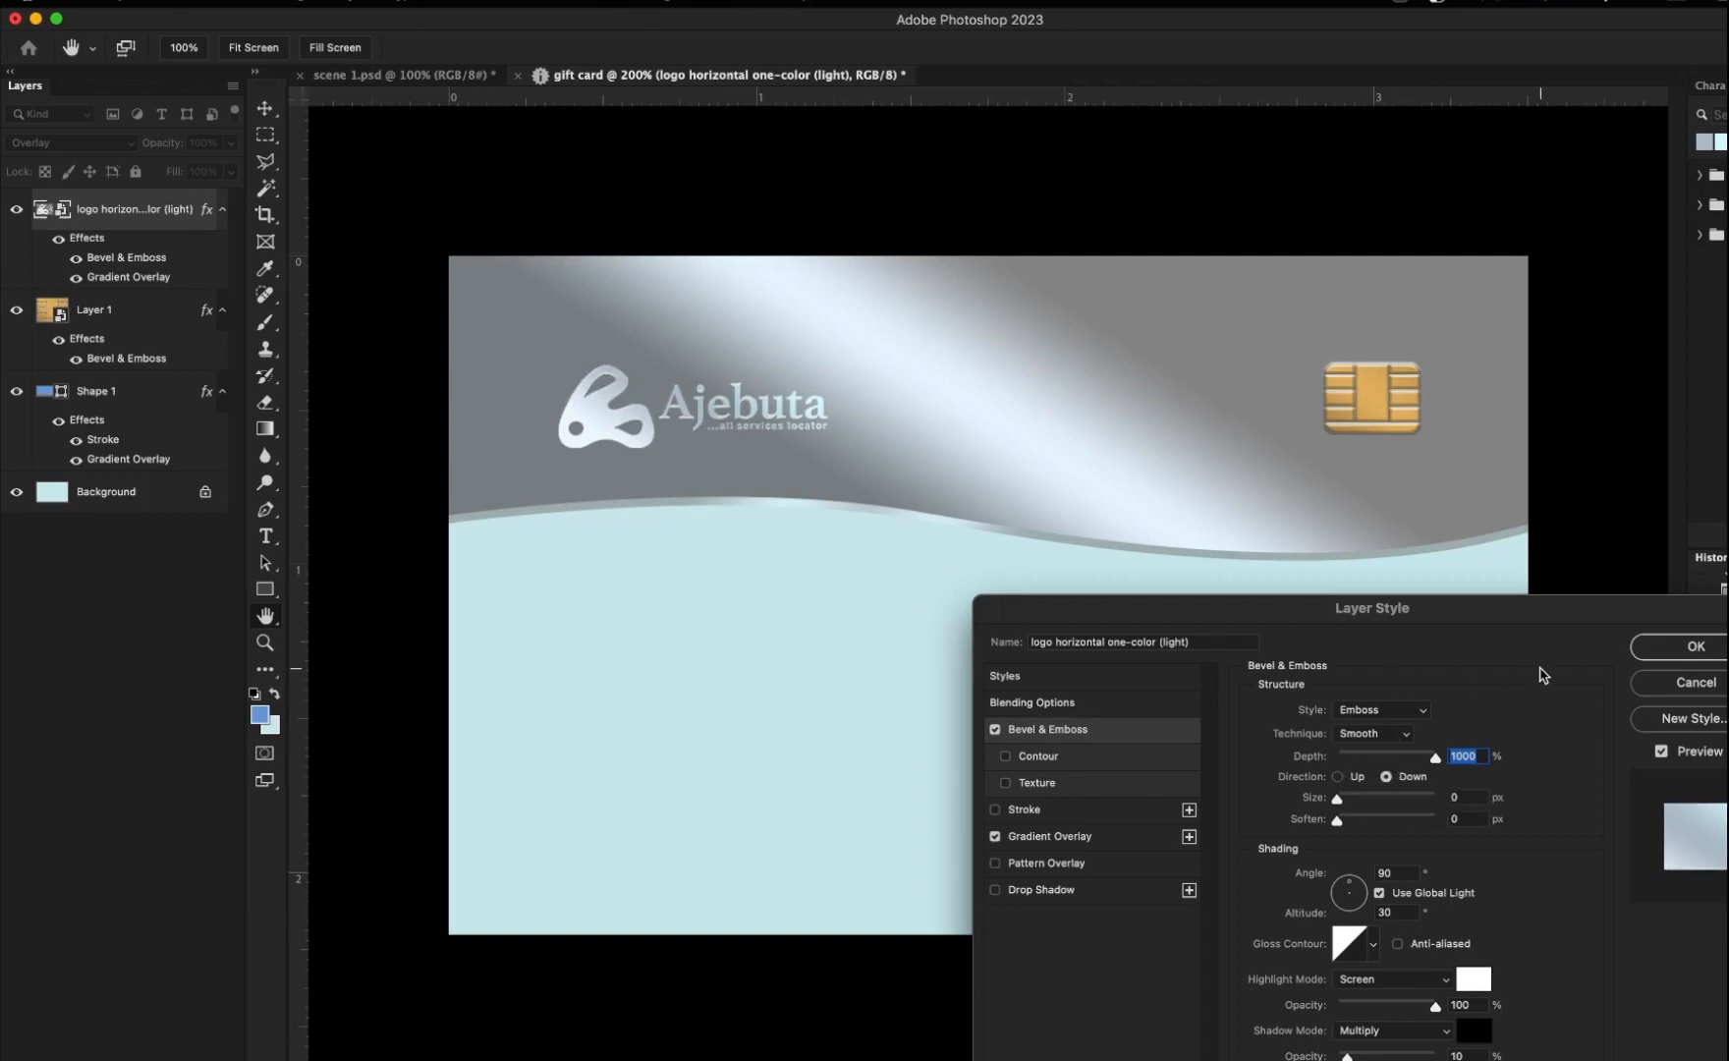
pyautogui.click(1667, 653)
pyautogui.press('v')
pyautogui.click(1365, 561)
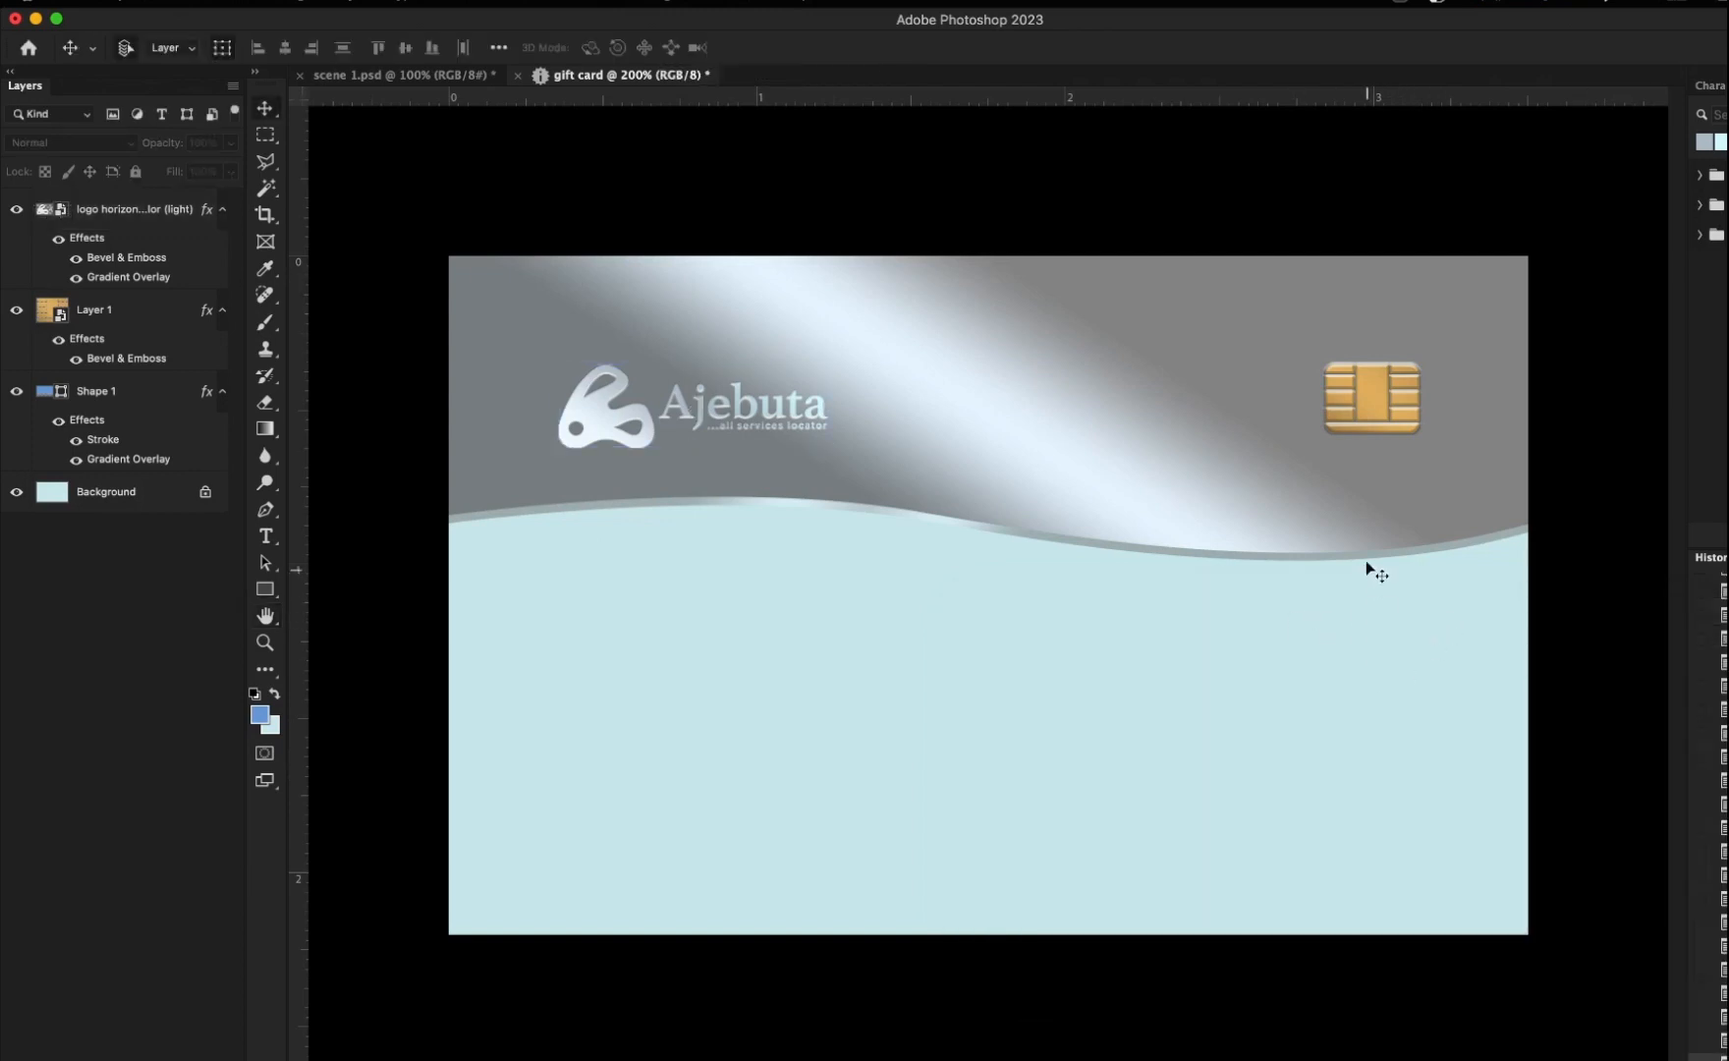
# - Compare the Down and Up directions on the chip's bevel, keep Up, and lower its shadow opacity to 10%
pyautogui.click(1372, 427)
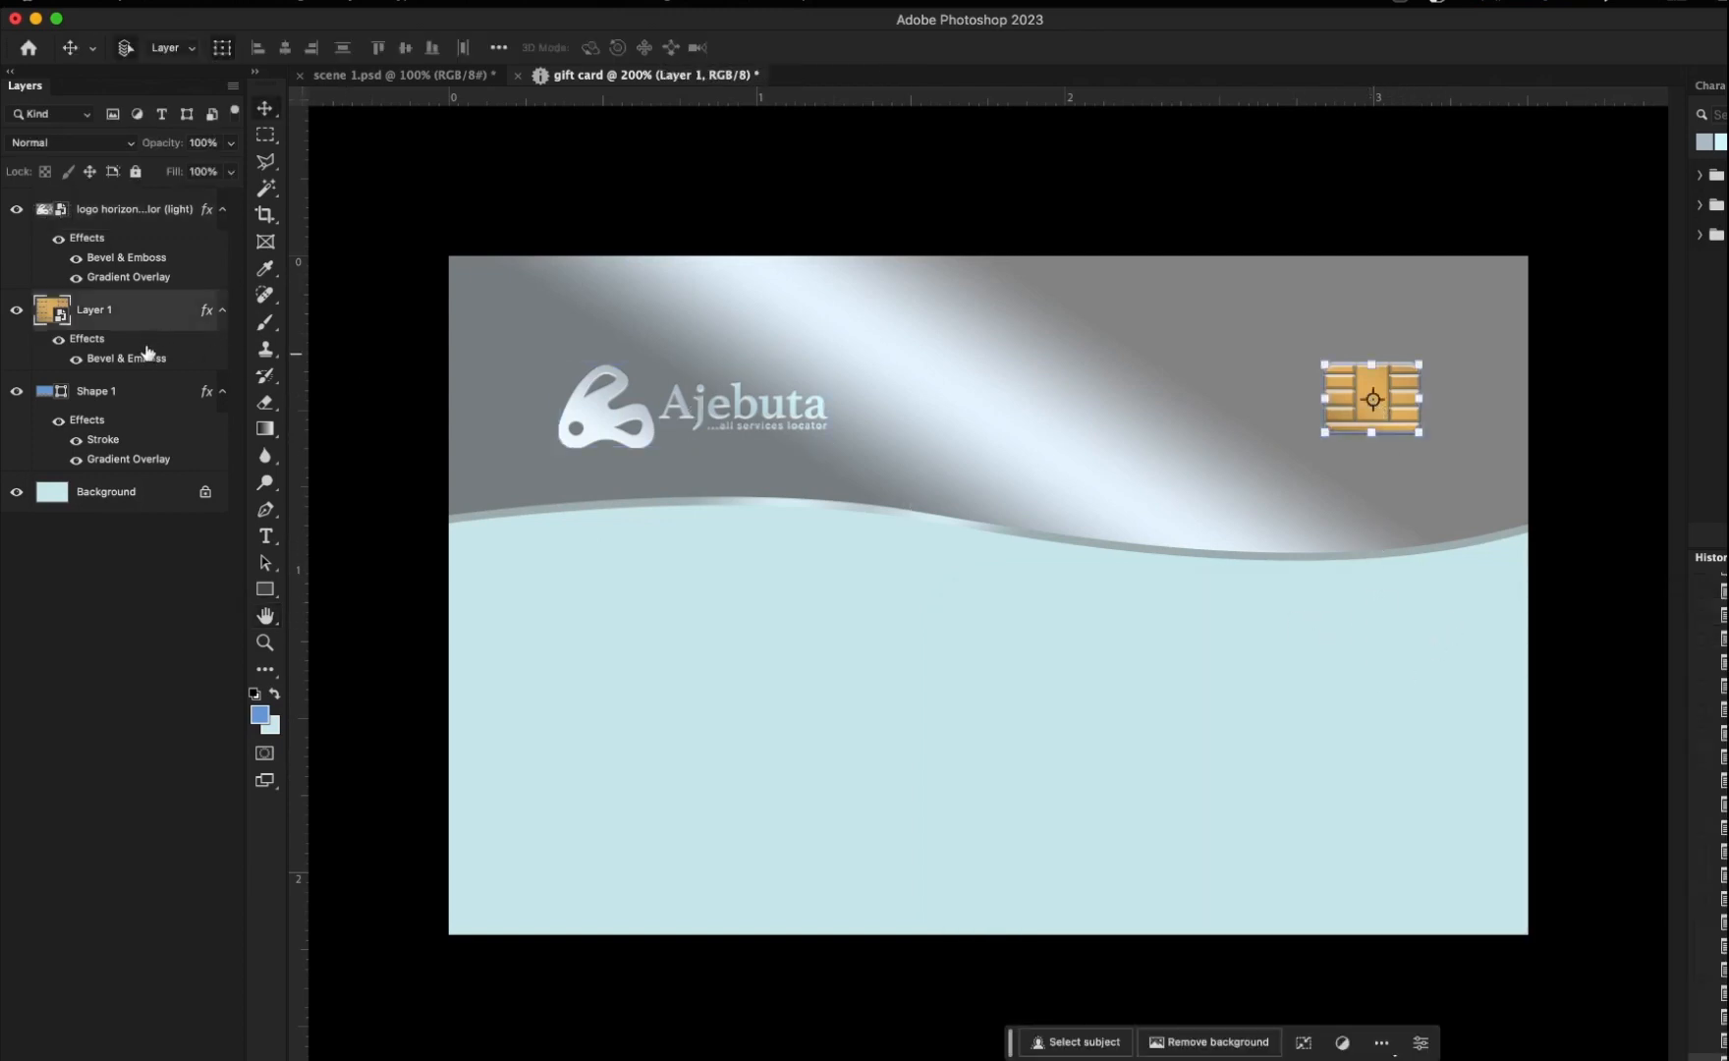
pyautogui.doubleClick(131, 358)
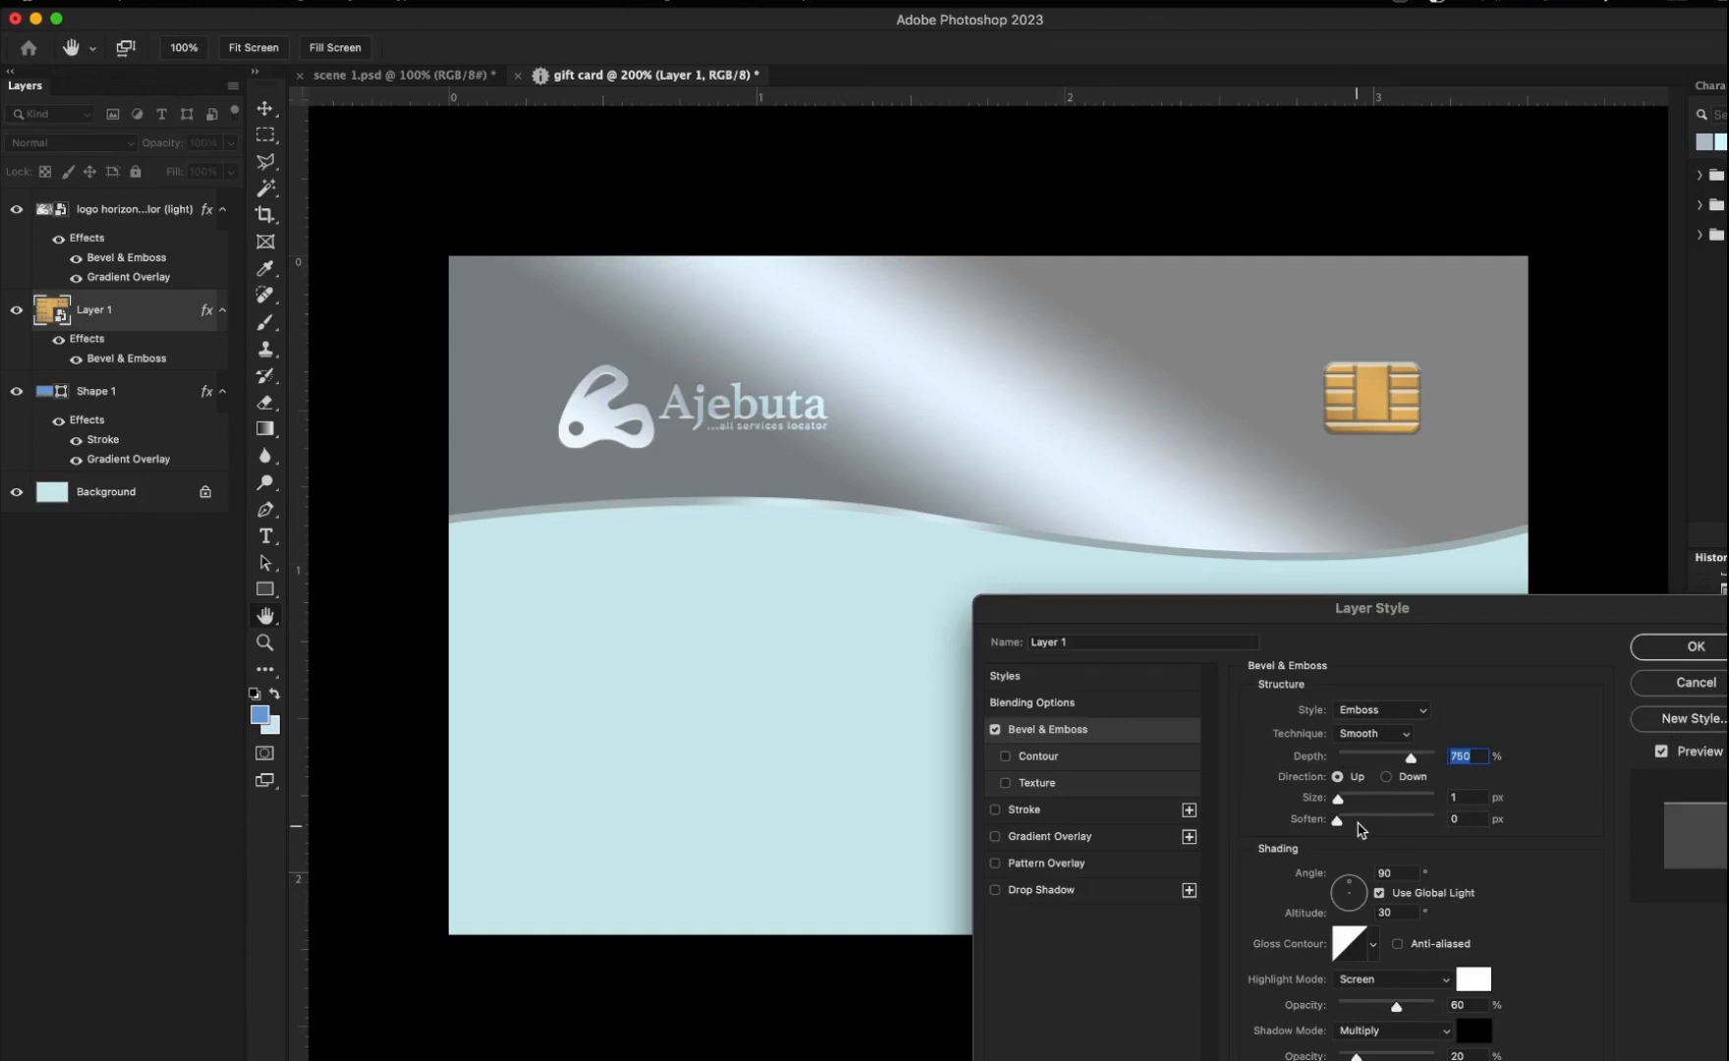
pyautogui.click(1398, 781)
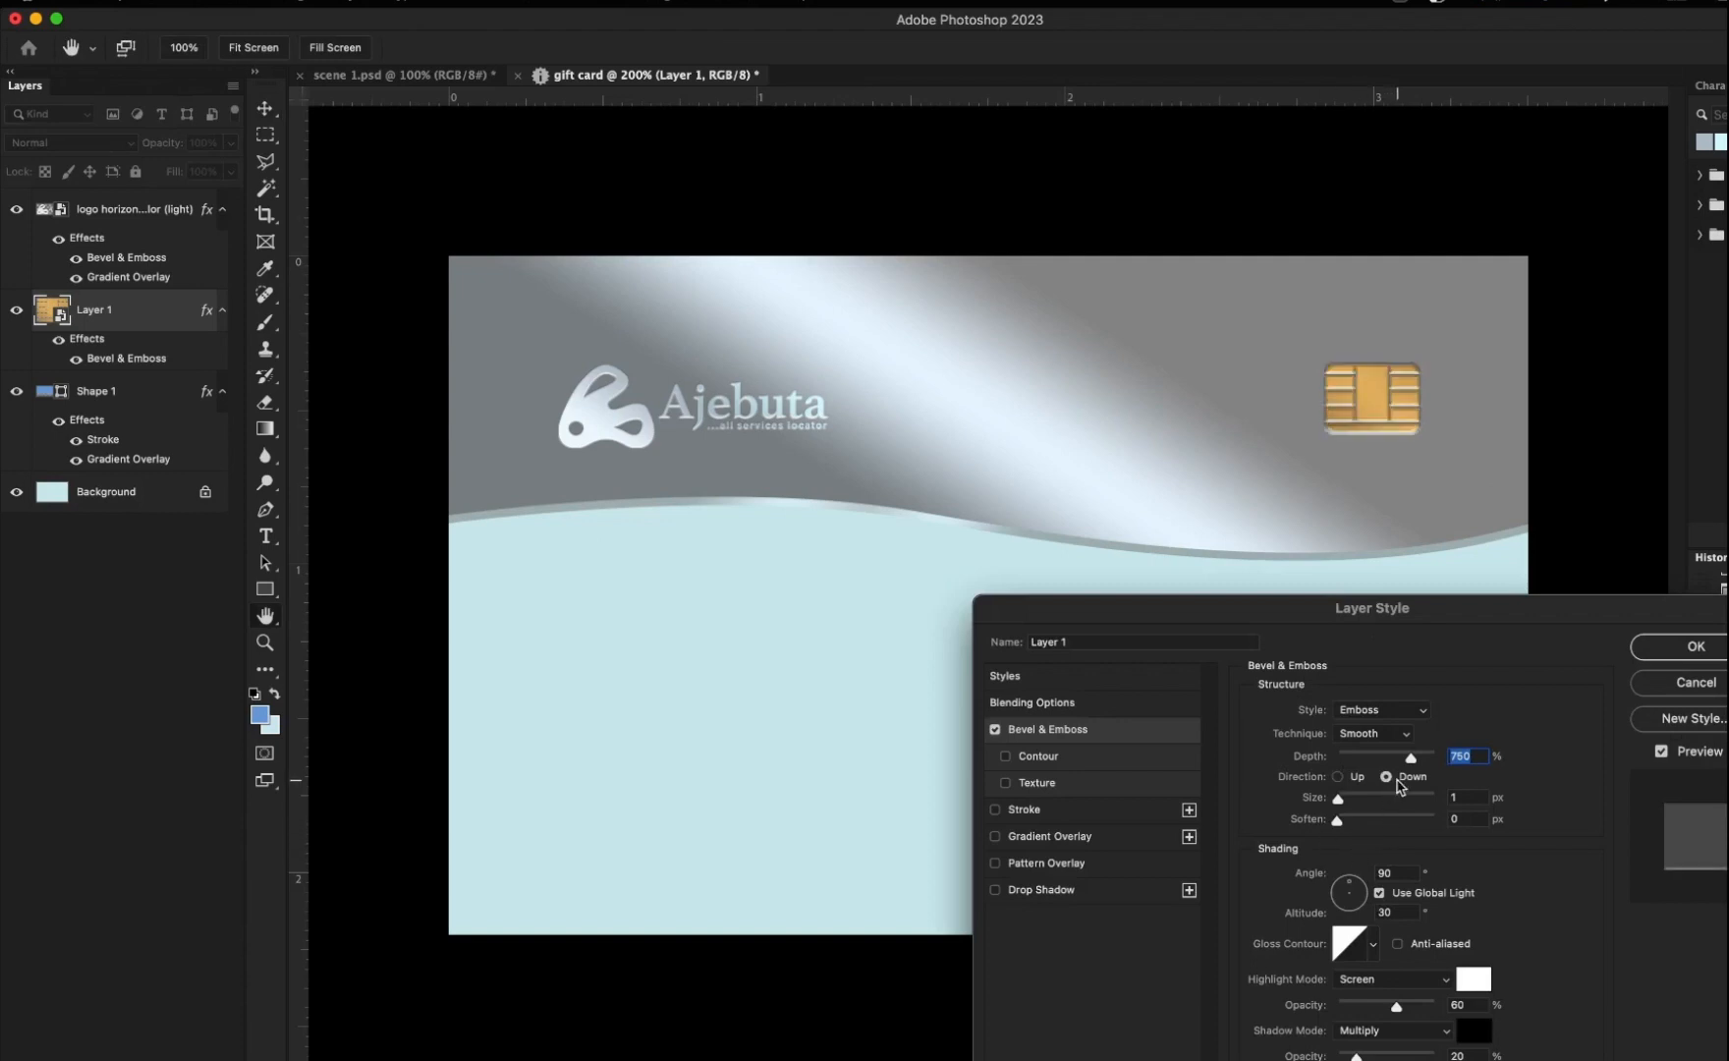
pyautogui.click(1338, 777)
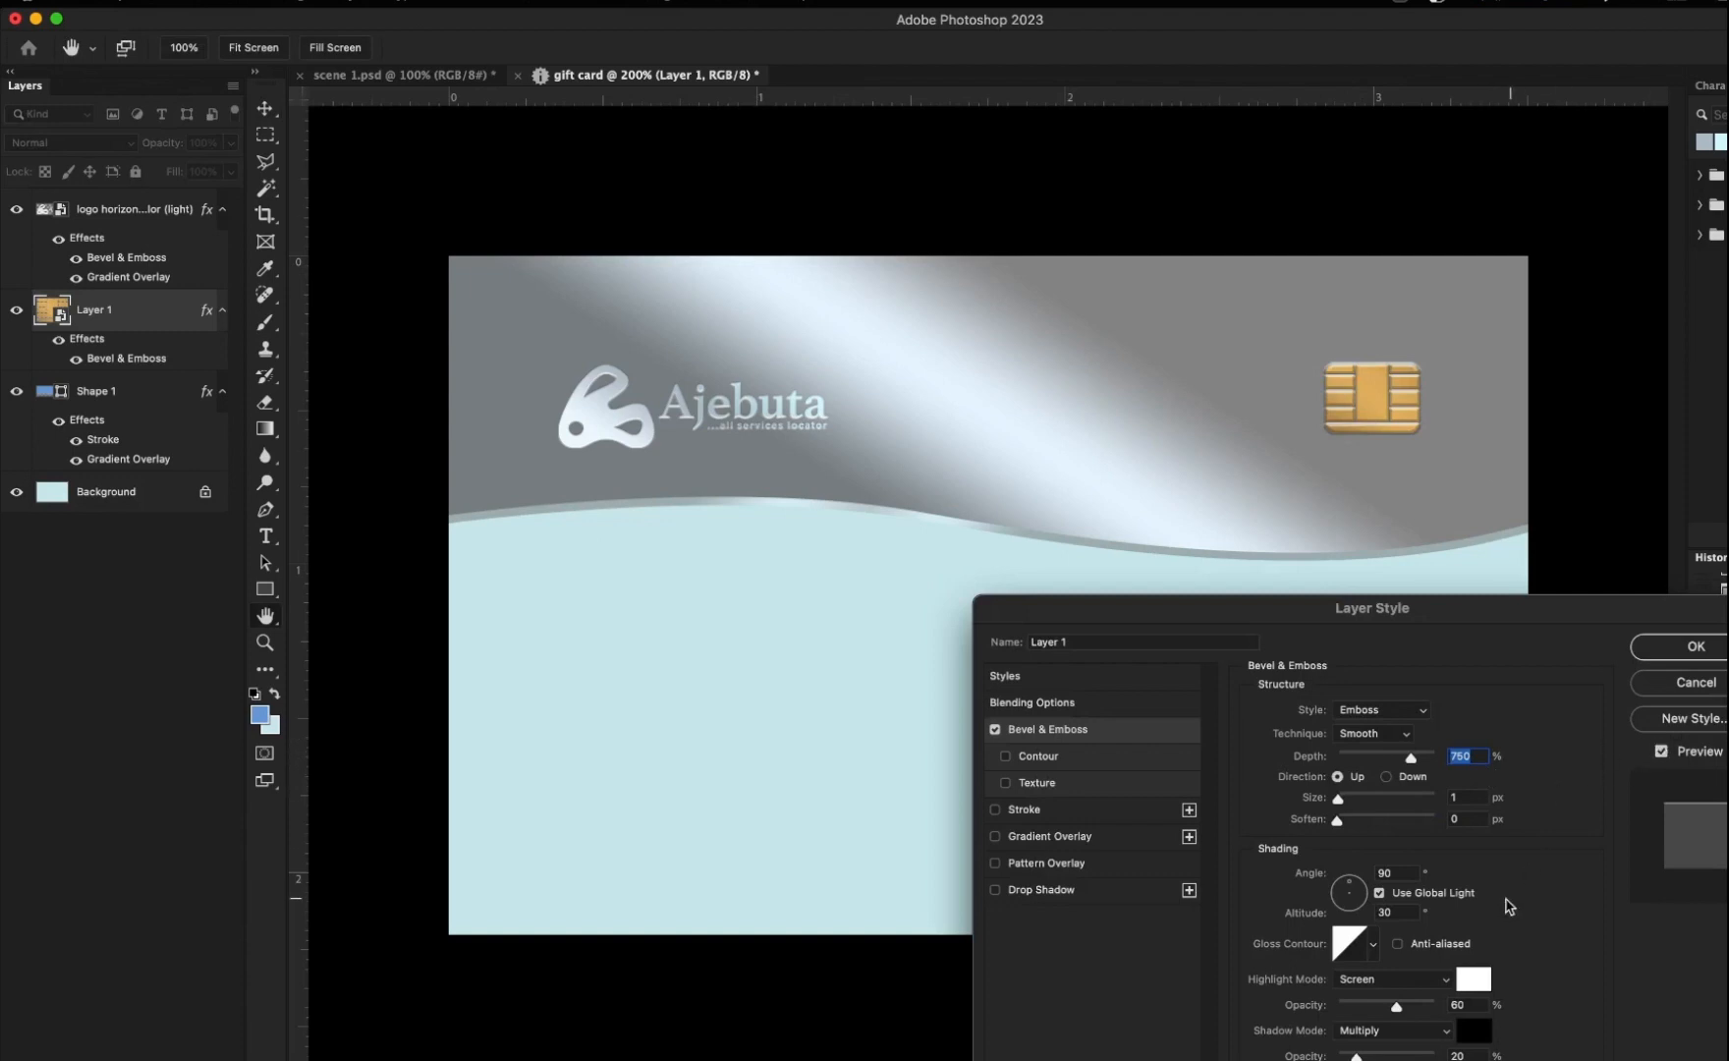
pyautogui.doubleClick(1477, 1056)
pyautogui.hotkey('shift', 'Down')
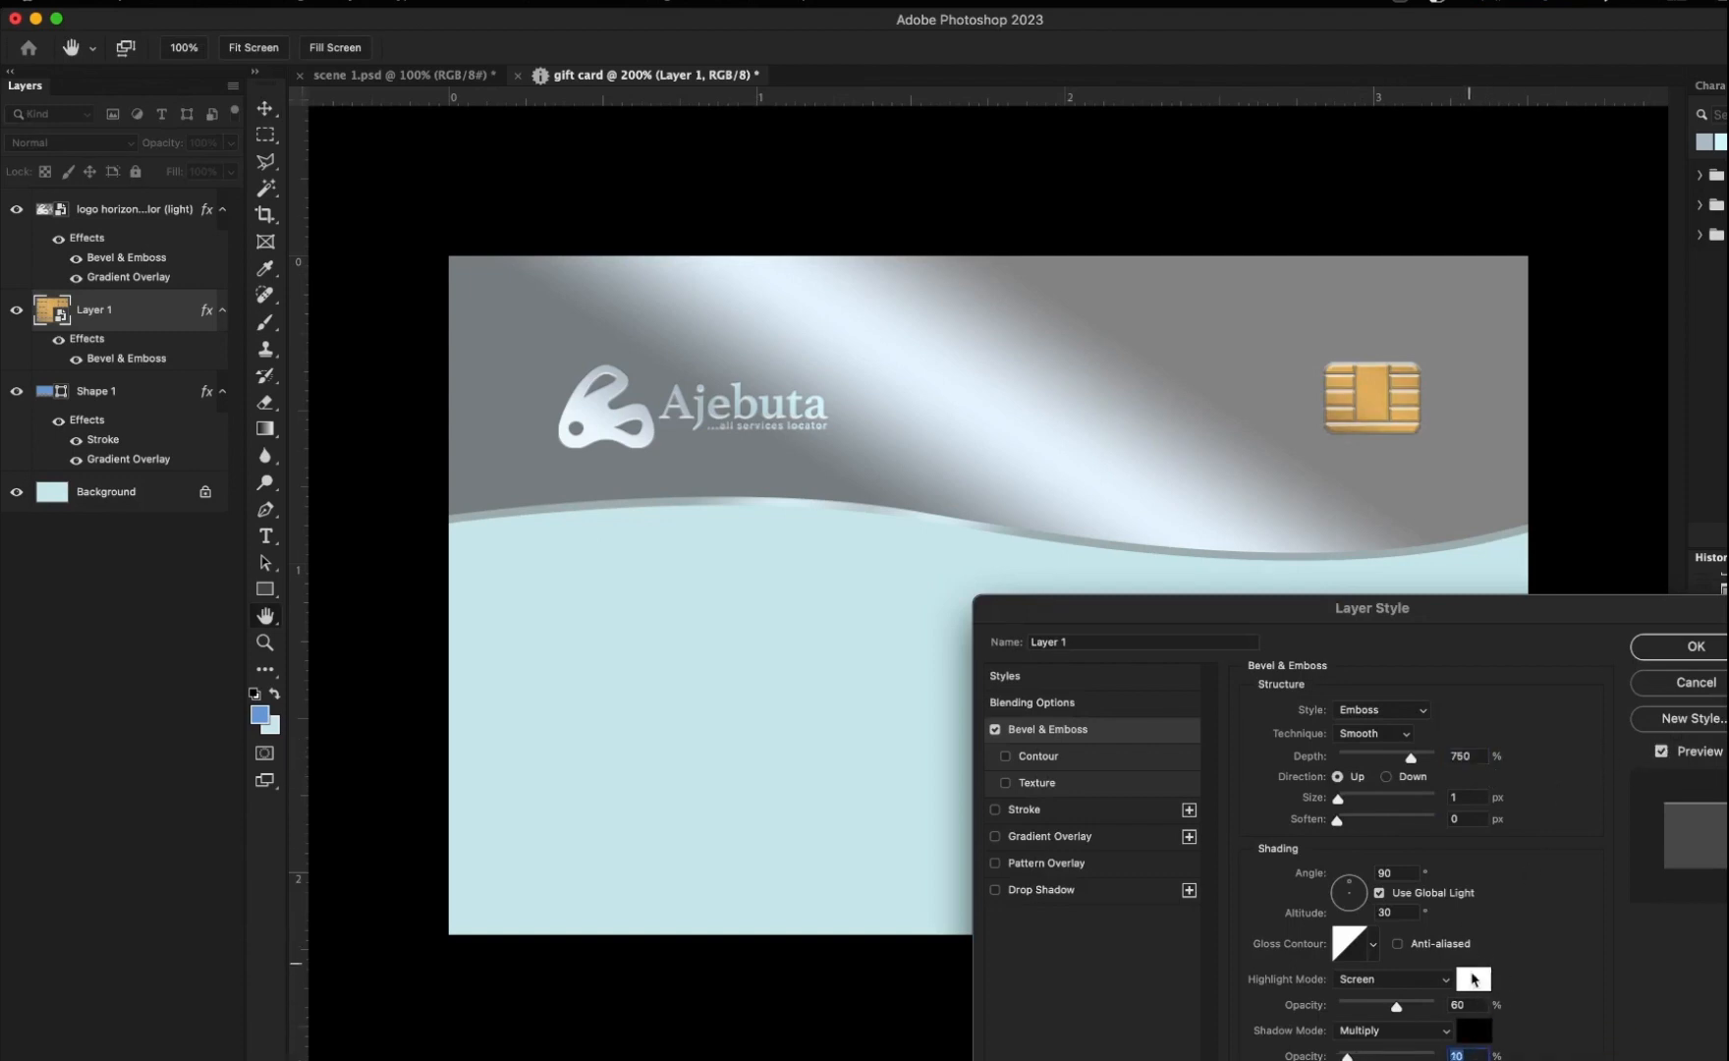
# - Try a lower highlight opacity on the chip's bevel, restore it to 60%, and apply the layer style
pyautogui.doubleClick(1477, 1008)
pyautogui.hotkey('shift', 'Down')
pyautogui.hotkey('shift', 'Down')
pyautogui.hotkey('shift', 'Up')
pyautogui.hotkey('shift', 'Up')
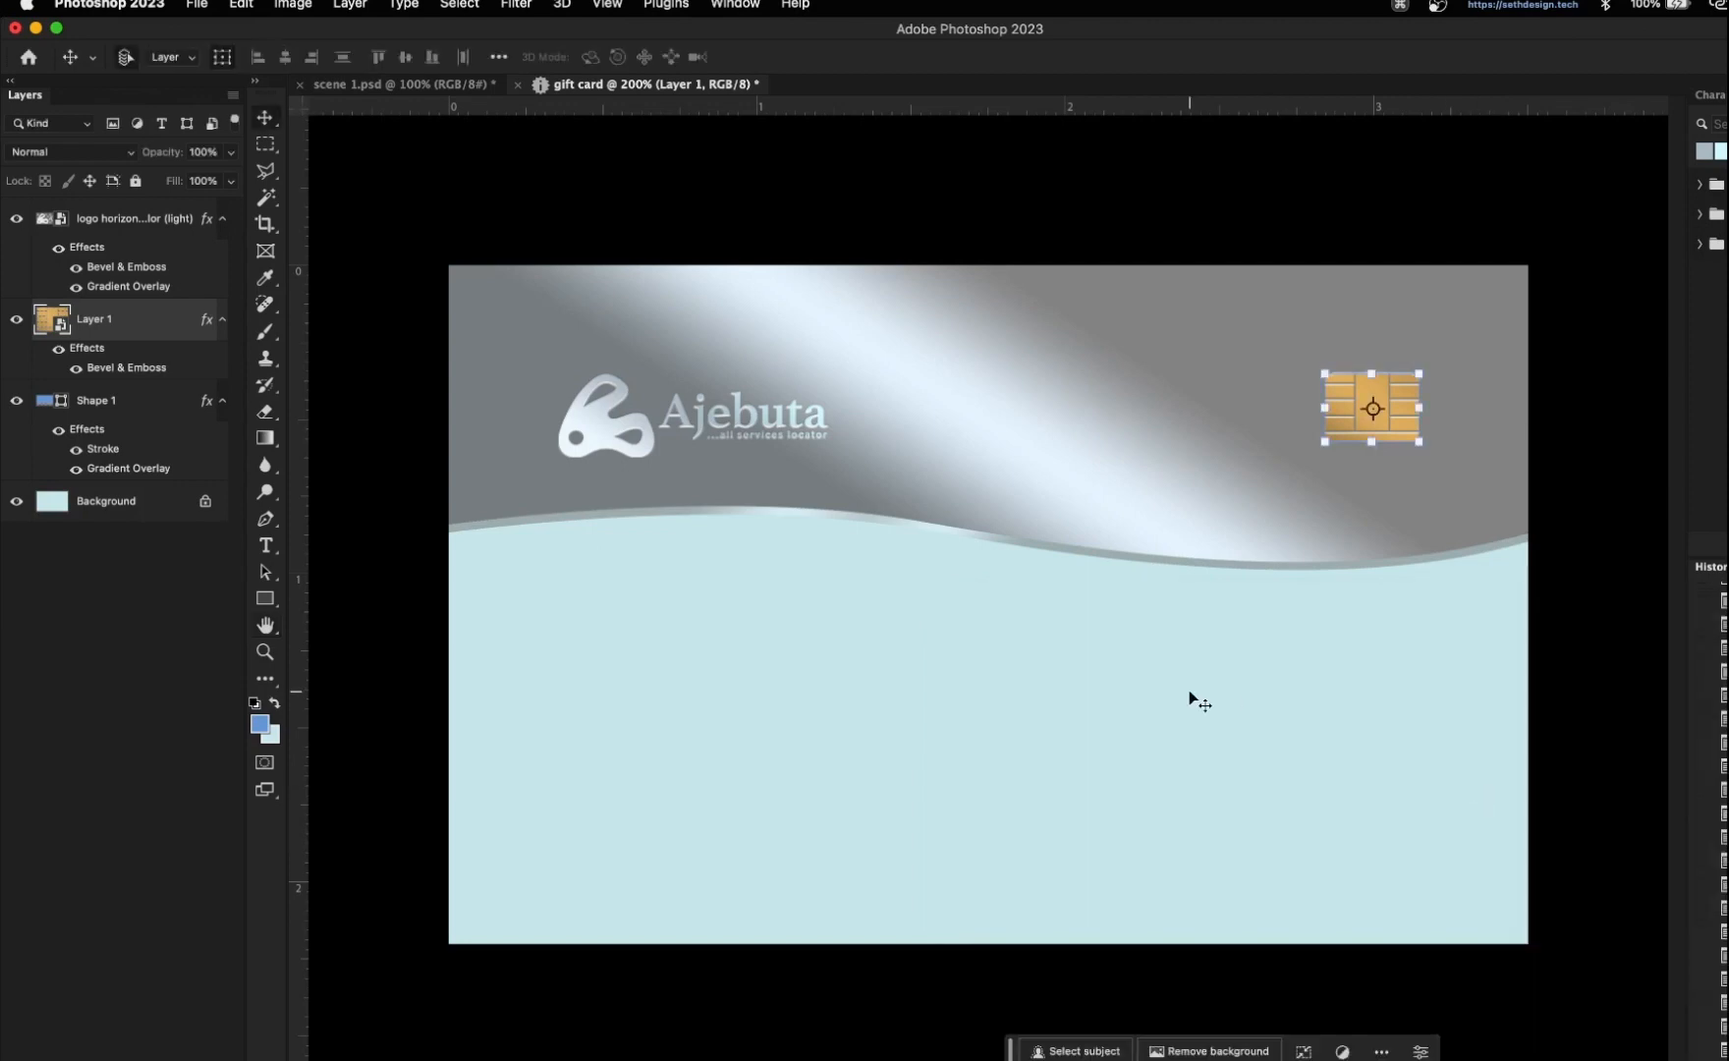
pyautogui.press('Return')
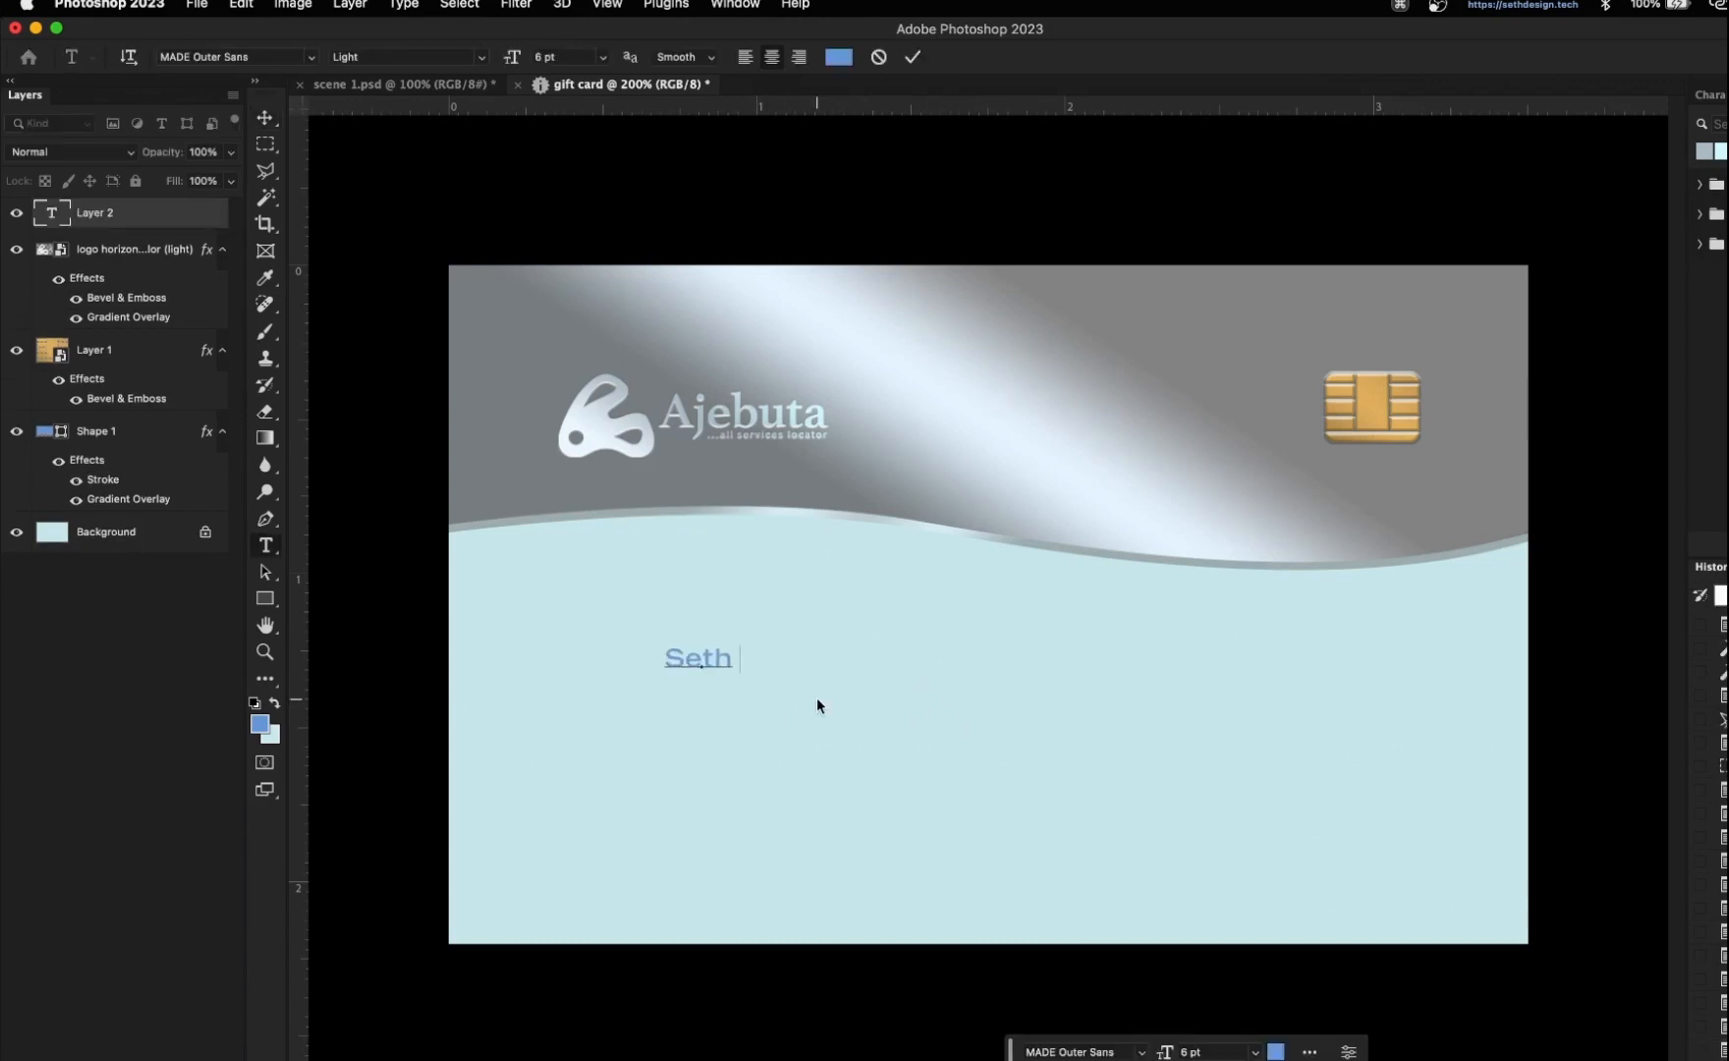
# - Complete the cardholder's full name below the wave, colour it grey, and format it in Manrope ExtraBold at 11 pt
pyautogui.write('Eneh')
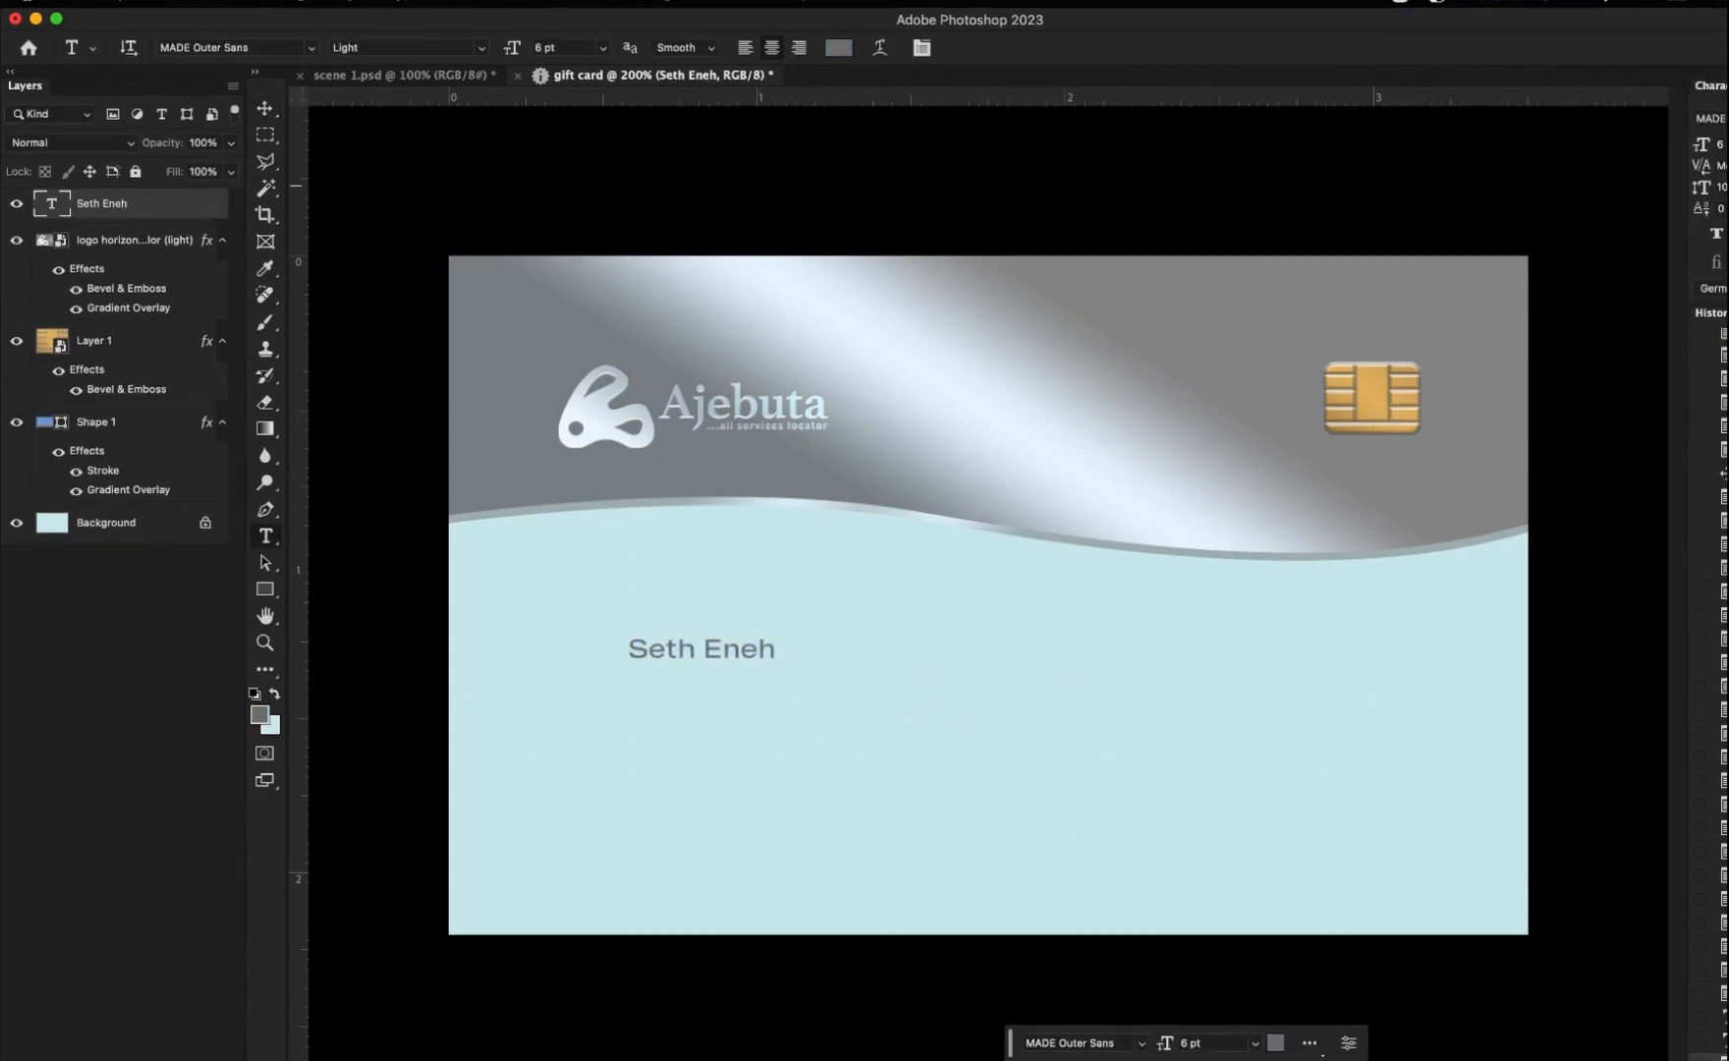
pyautogui.press('super+a')
pyautogui.write('Manrop')
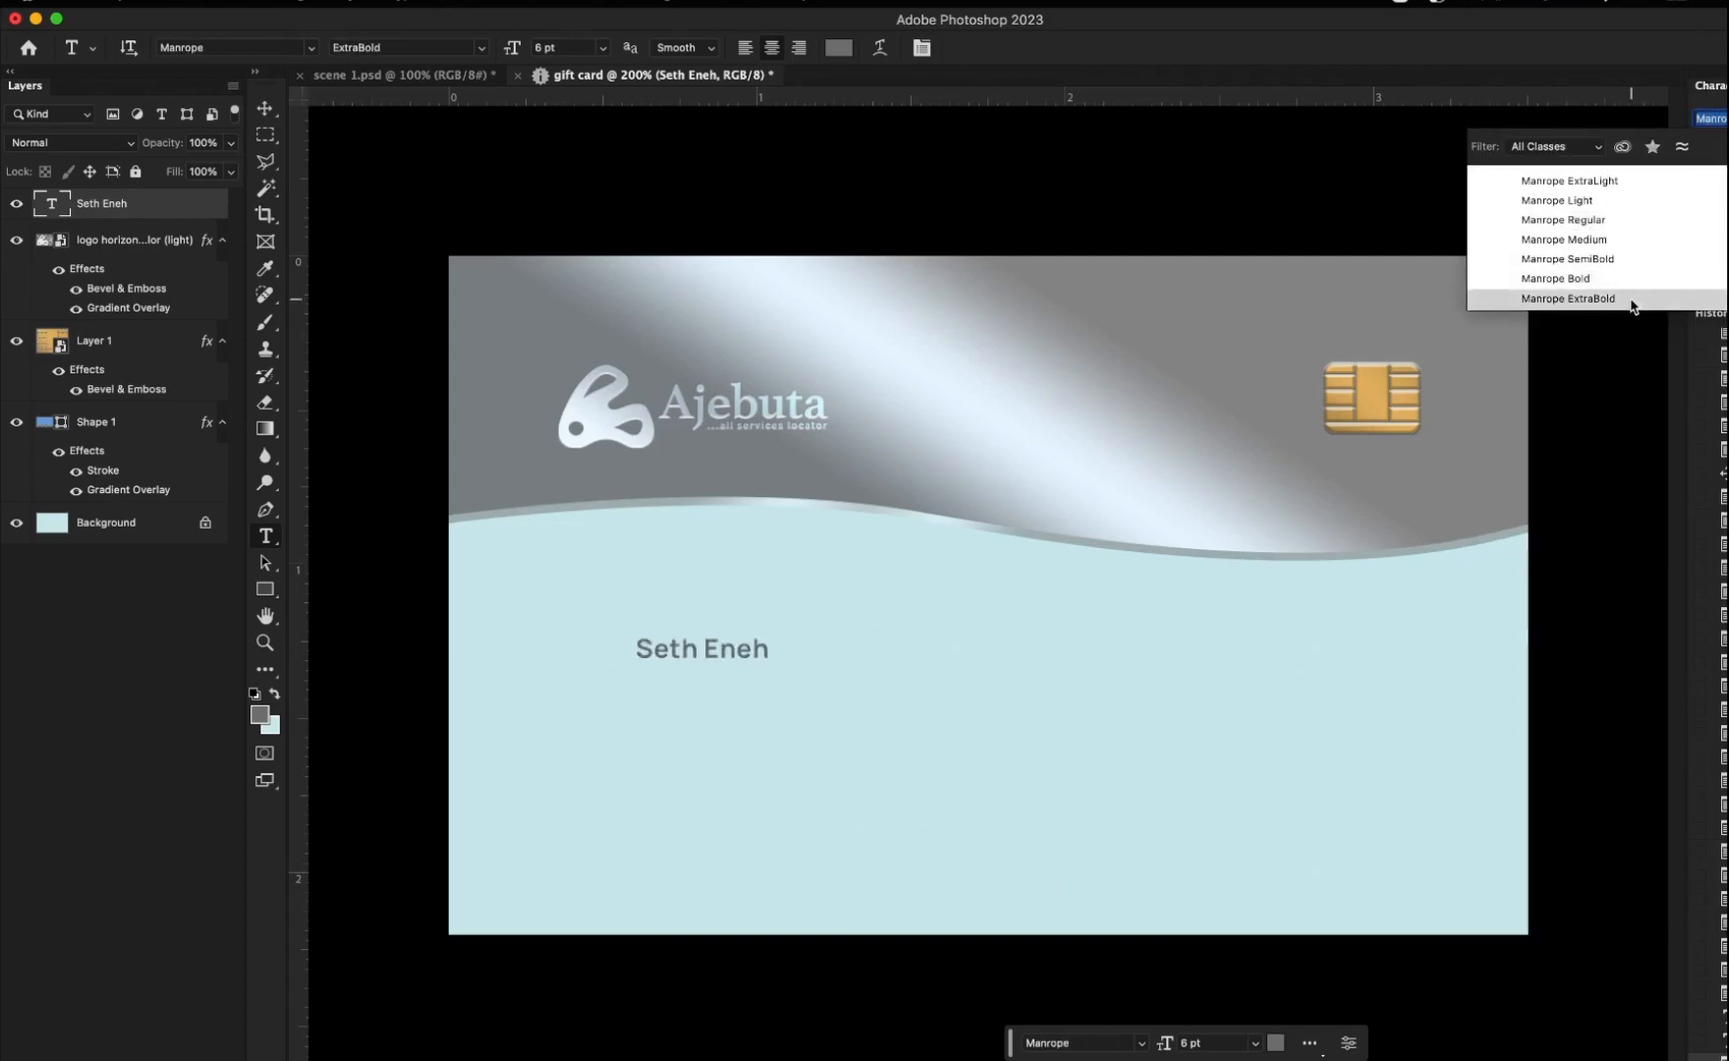
pyautogui.click(1629, 300)
pyautogui.moveTo(1701, 145); pyautogui.dragTo(1706, 144)
# - Reposition the name text below the wave and align its left edge with the logo's left edge
pyautogui.press('v')
pyautogui.moveTo(722, 641); pyautogui.dragTo(843, 641)
pyautogui.keyDown('shift'); pyautogui.click(607, 430); pyautogui.keyUp('shift')
pyautogui.click(258, 47)
pyautogui.press('super+z')
pyautogui.press('super+shift+z')
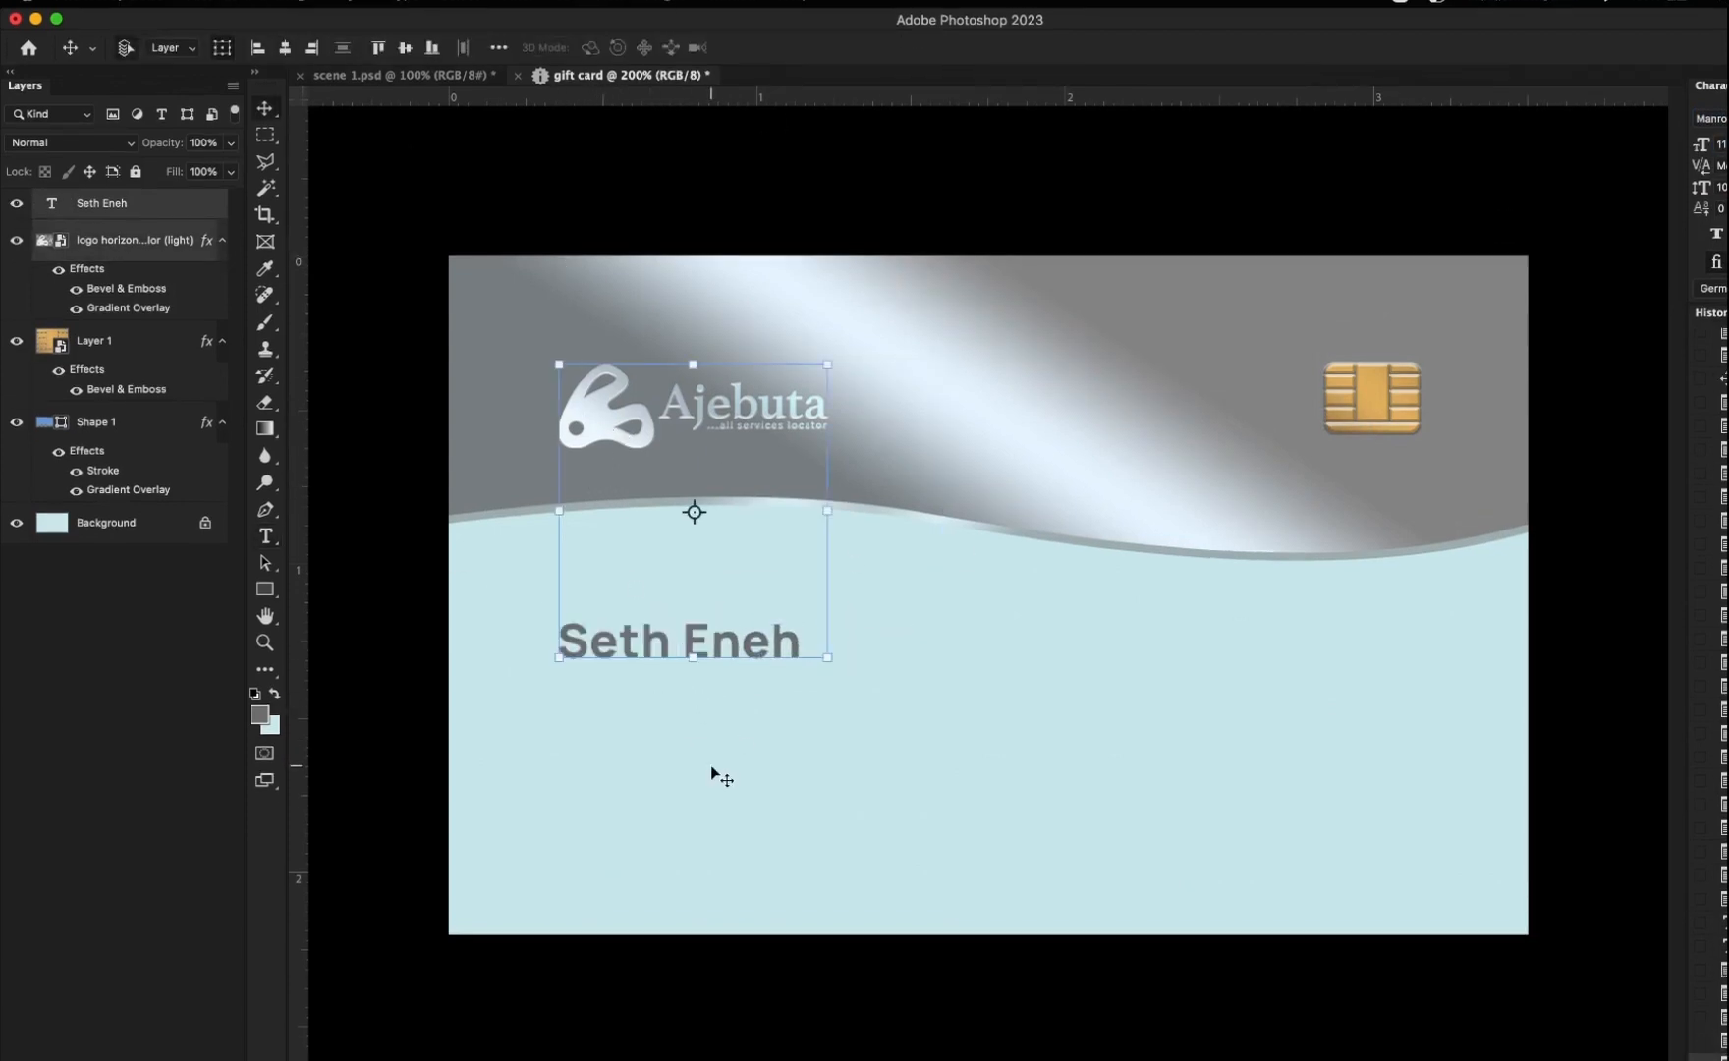
pyautogui.click(708, 764)
# - Duplicate the cardholder name below itself, change the copy to "Expiry Date:" on two lines in Manrope Regular 6 pt, and right-align it
pyautogui.click(676, 644)
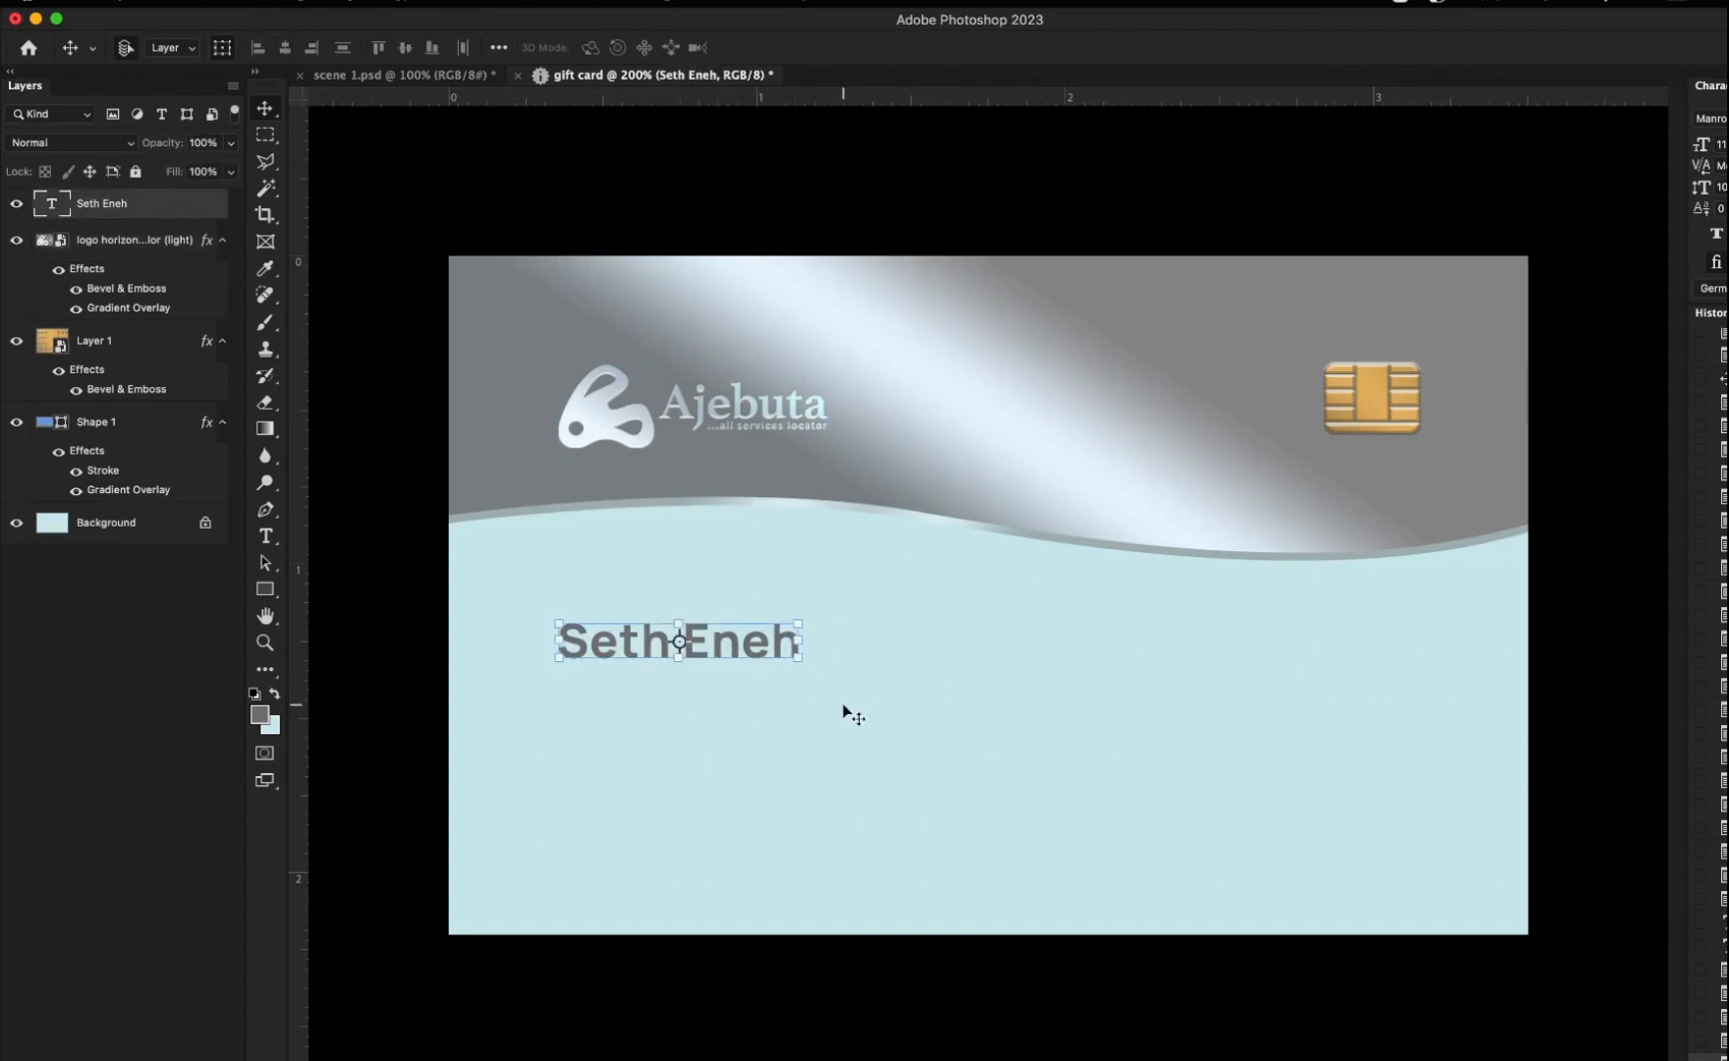
pyautogui.moveTo(742, 640); pyautogui.dragTo(743, 724)
pyautogui.doubleClick(743, 724)
pyautogui.write('Ep')
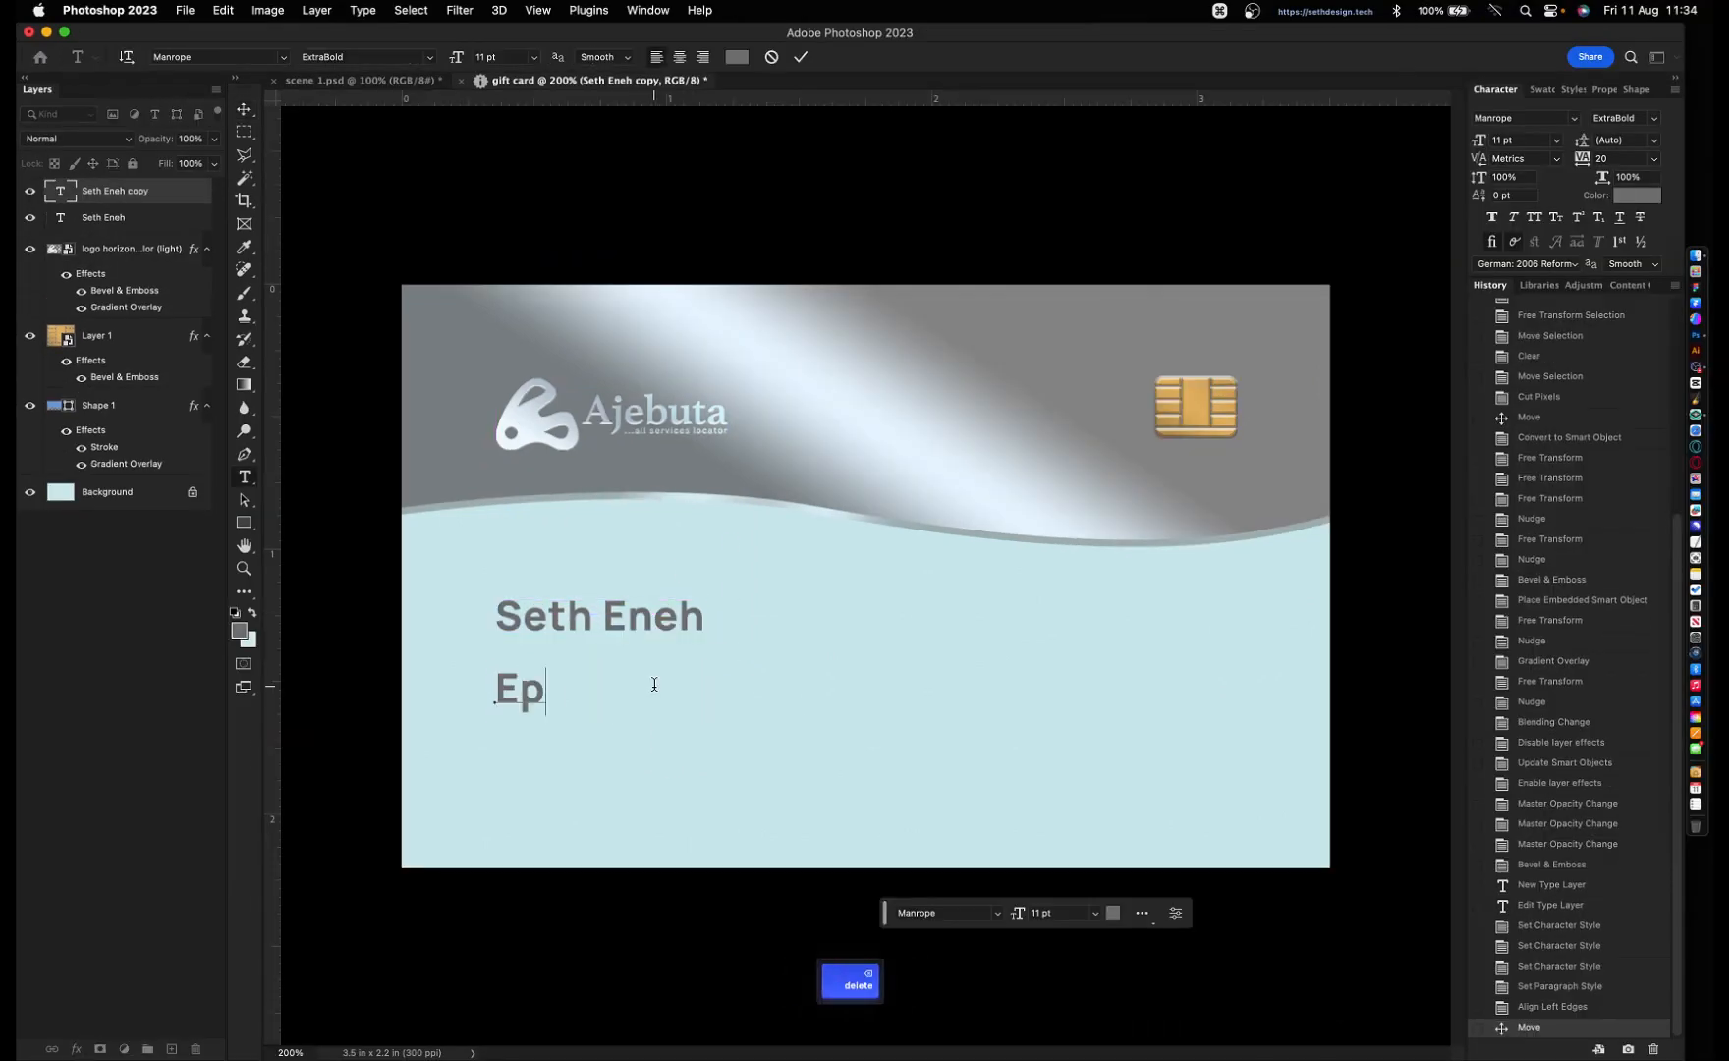
pyautogui.press('BackSpace')
pyautogui.write('xpiry')
pyautogui.press('Return')
pyautogui.write('Date:')
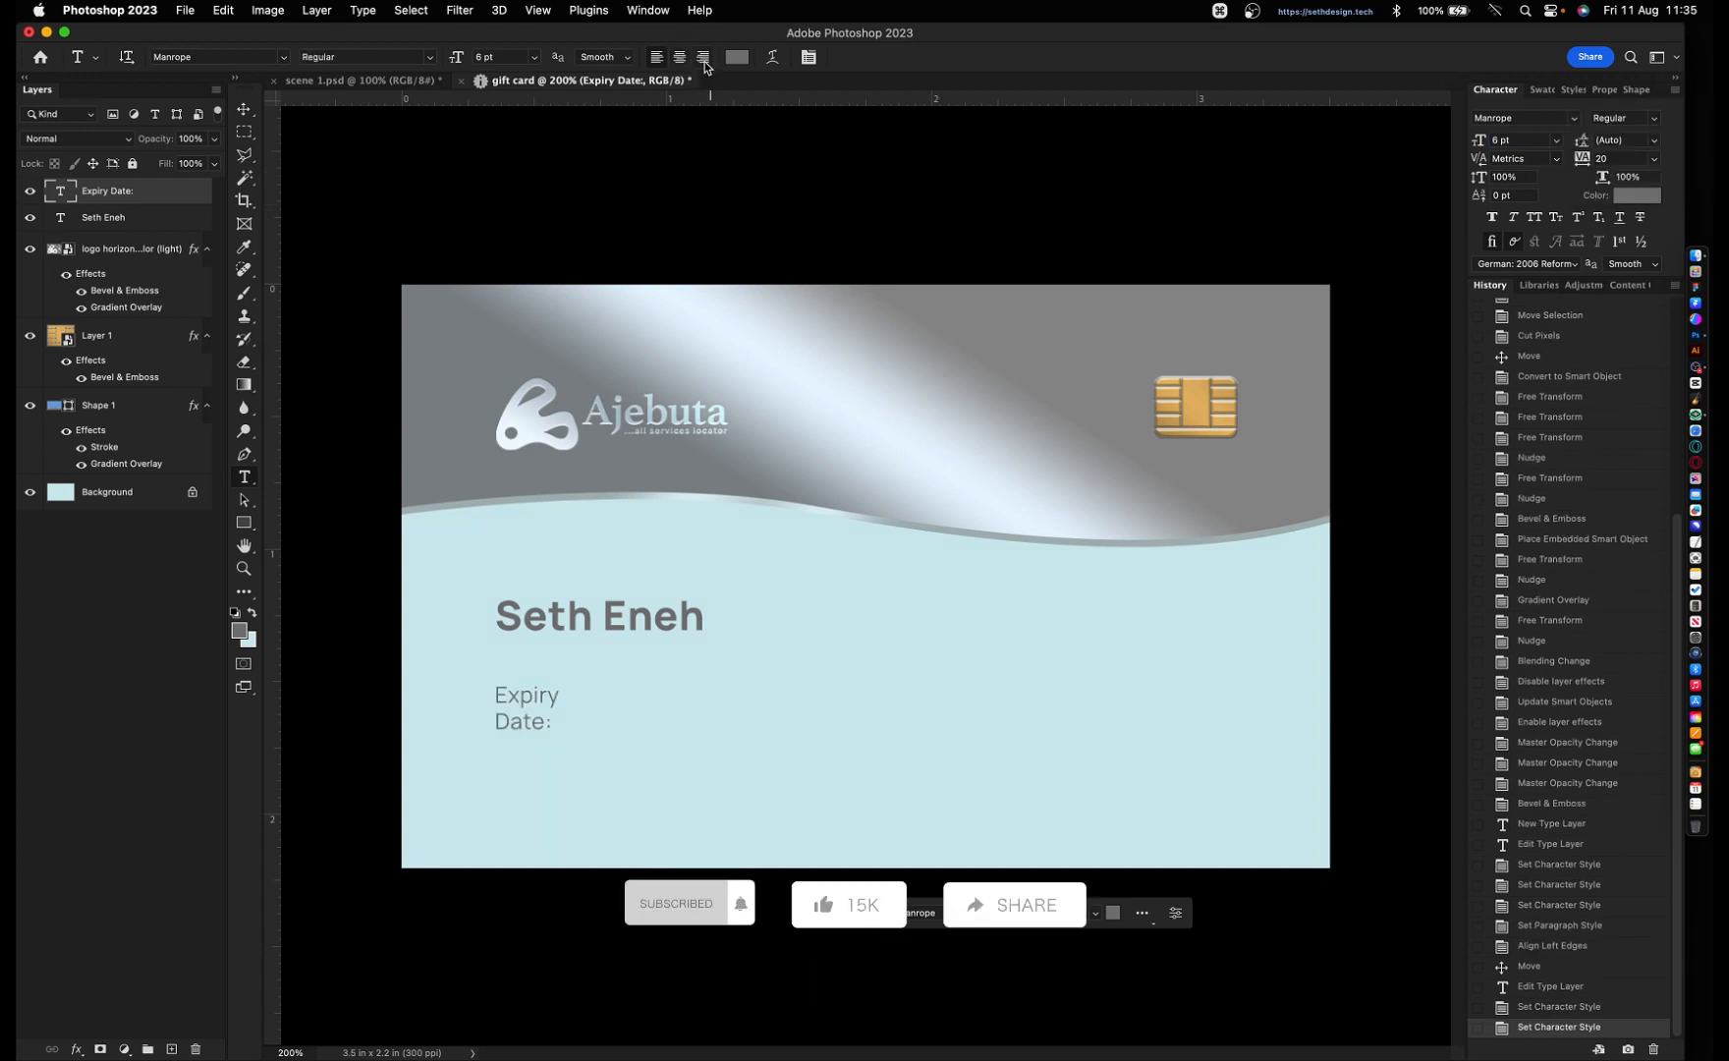
pyautogui.click(702, 56)
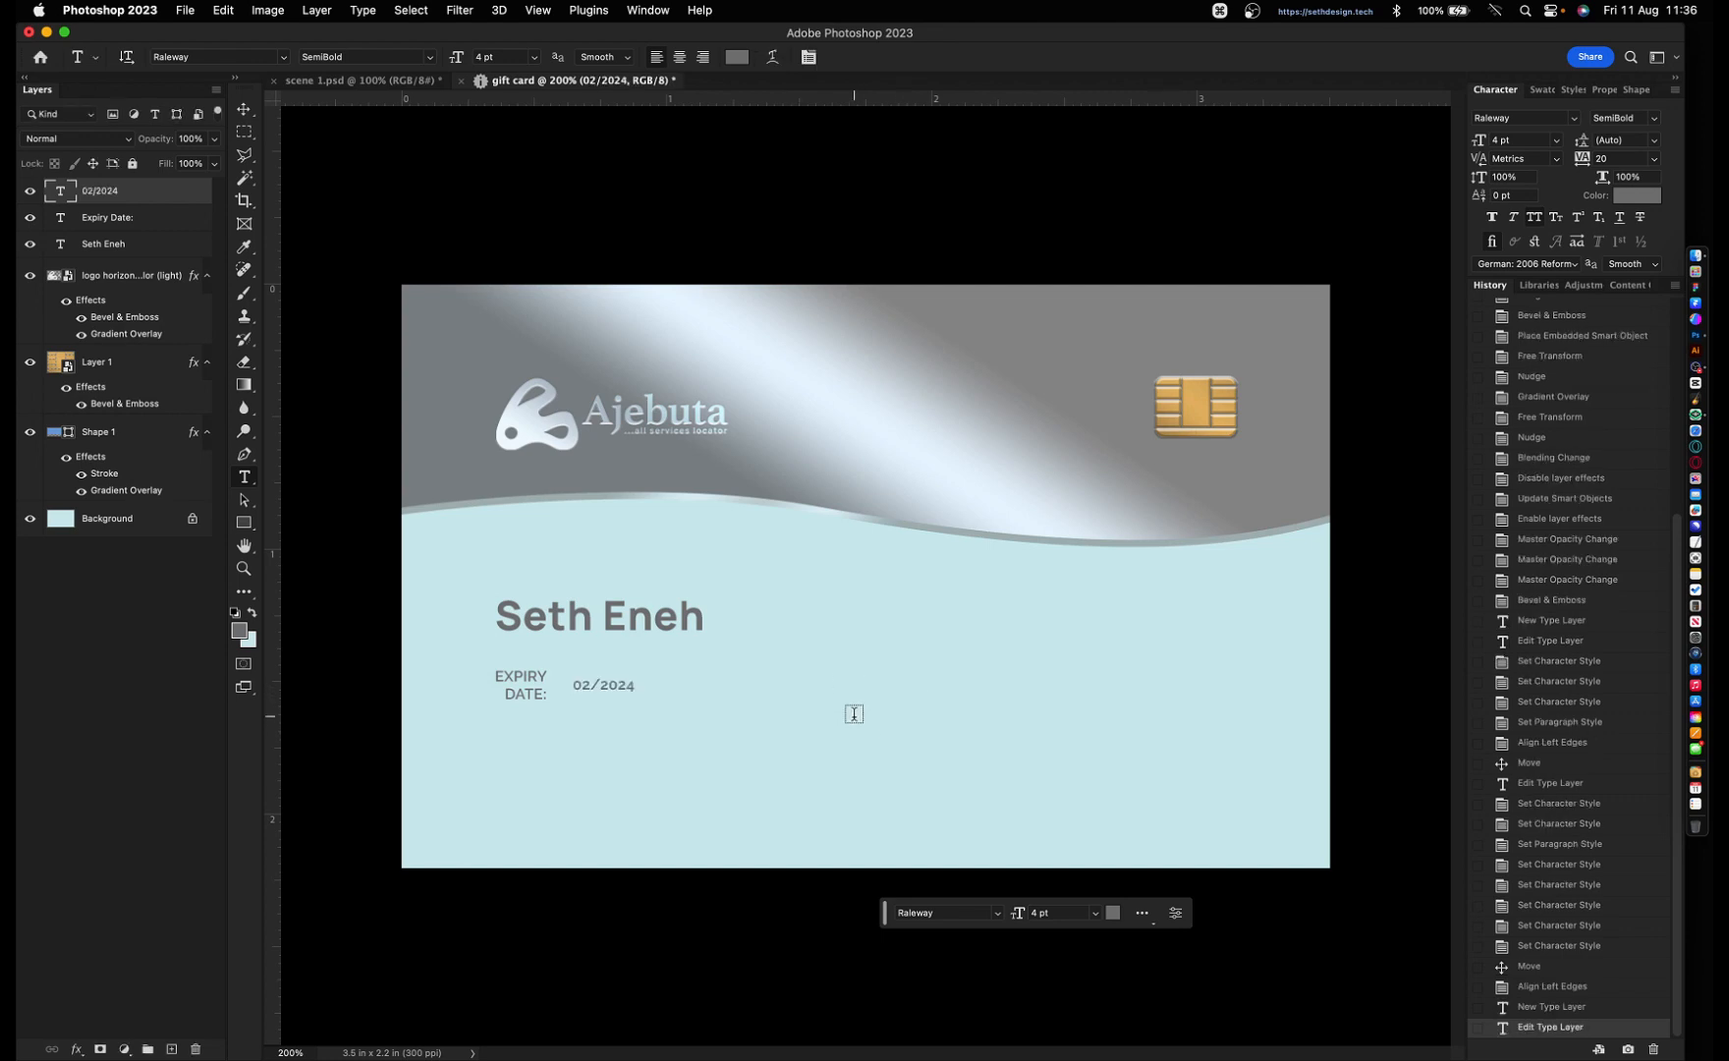
# - Place the 02/2024 text beside the expiry label and set its size to 8 pt
pyautogui.press('v')
pyautogui.moveTo(637, 728); pyautogui.dragTo(606, 675)
pyautogui.press('t')
pyautogui.press('t')
pyautogui.click(1531, 141)
pyautogui.hotkey('shift', 'Up')
pyautogui.press('Down')
pyautogui.press('Down')
pyautogui.press('Down')
pyautogui.press('Down')
pyautogui.press('Down')
pyautogui.press('Down')
pyautogui.press('Down')
pyautogui.press('Down')
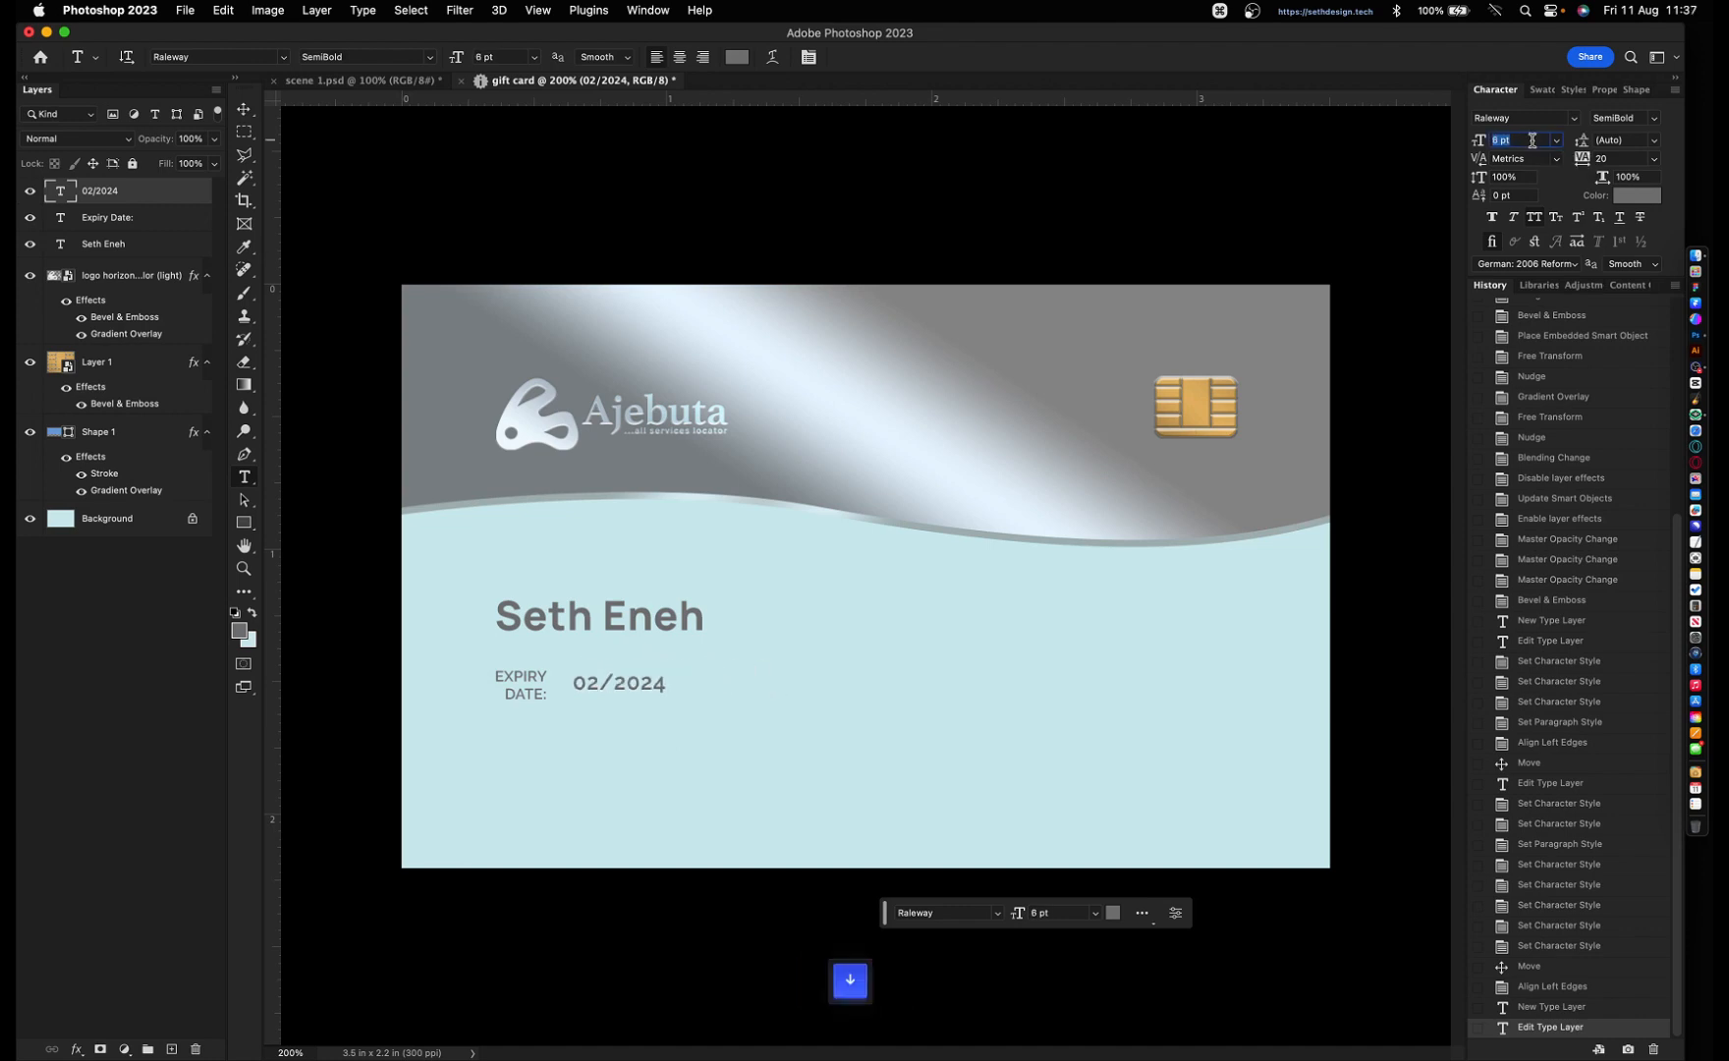
pyautogui.press('Return')
pyautogui.press('Up')
pyautogui.press('Up')
# - Change the font of both the expiry label and the 02/2024 date to Eigerdals Bold
pyautogui.click(1573, 118)
pyautogui.press('Escape')
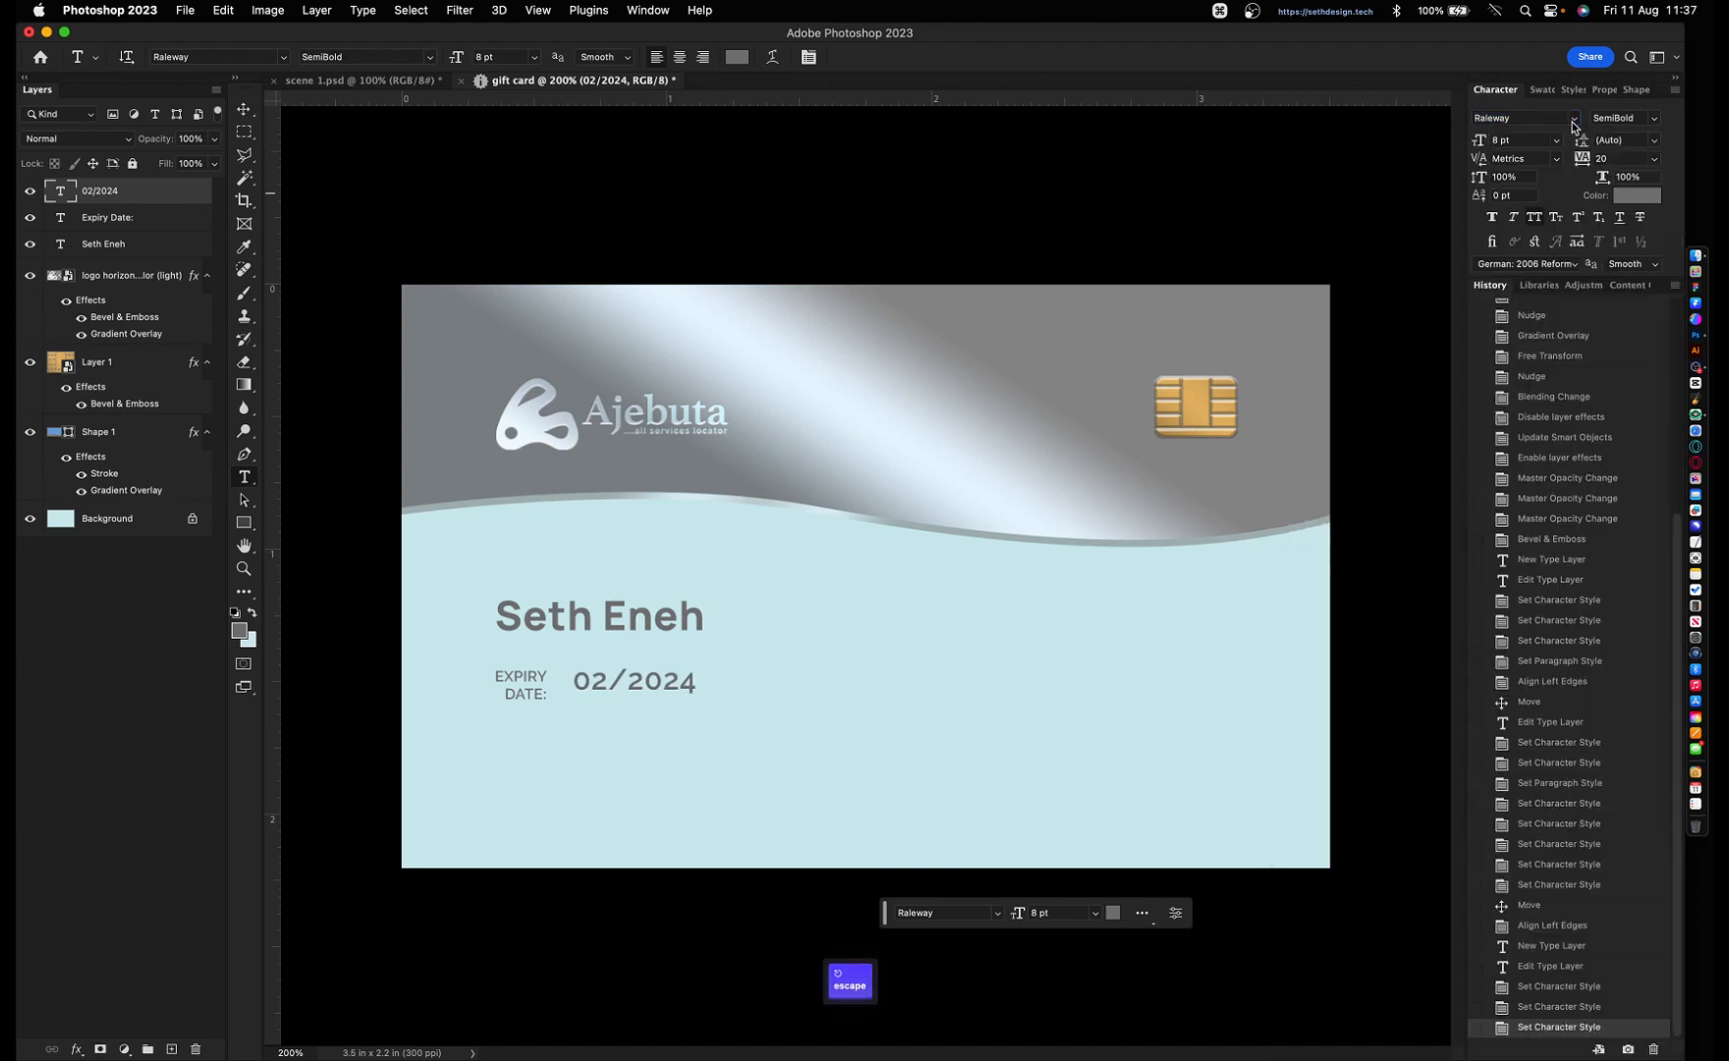
pyautogui.keyDown('shift'); pyautogui.click(128, 218); pyautogui.keyUp('shift')
pyautogui.click(1572, 120)
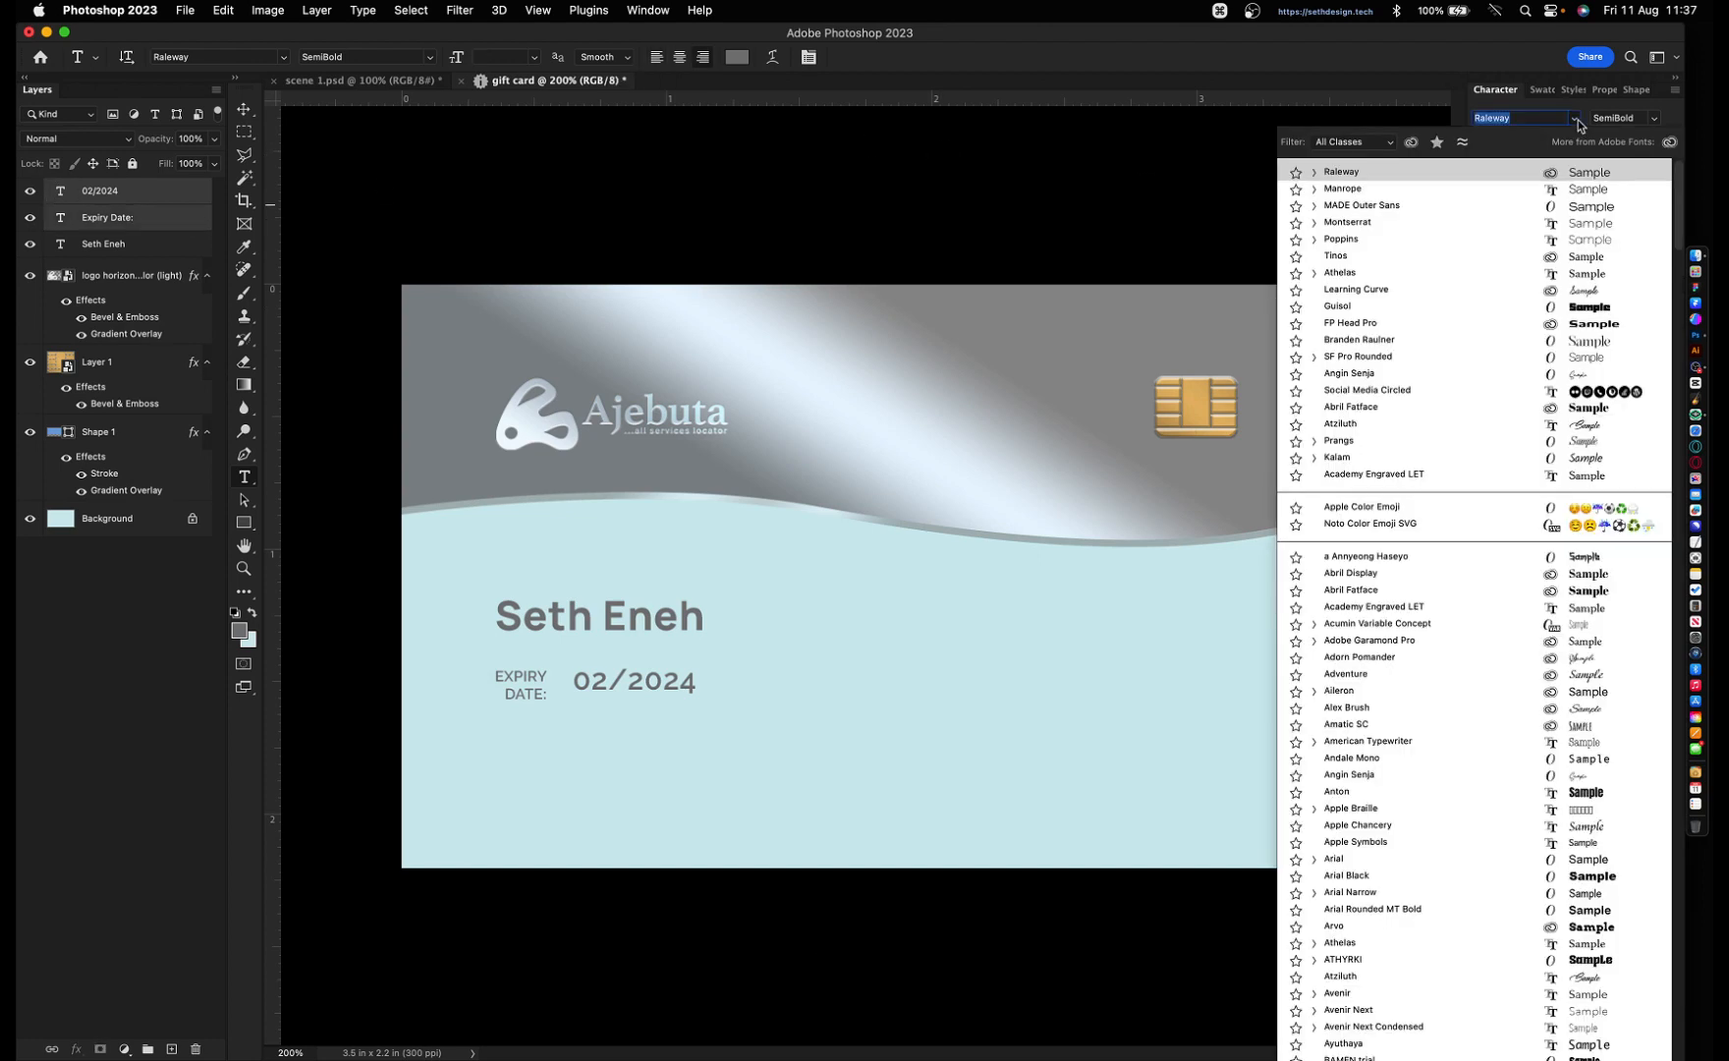
pyautogui.press('Down')
pyautogui.press('Down')
pyautogui.press('Down')
pyautogui.press('Down')
pyautogui.press('Down')
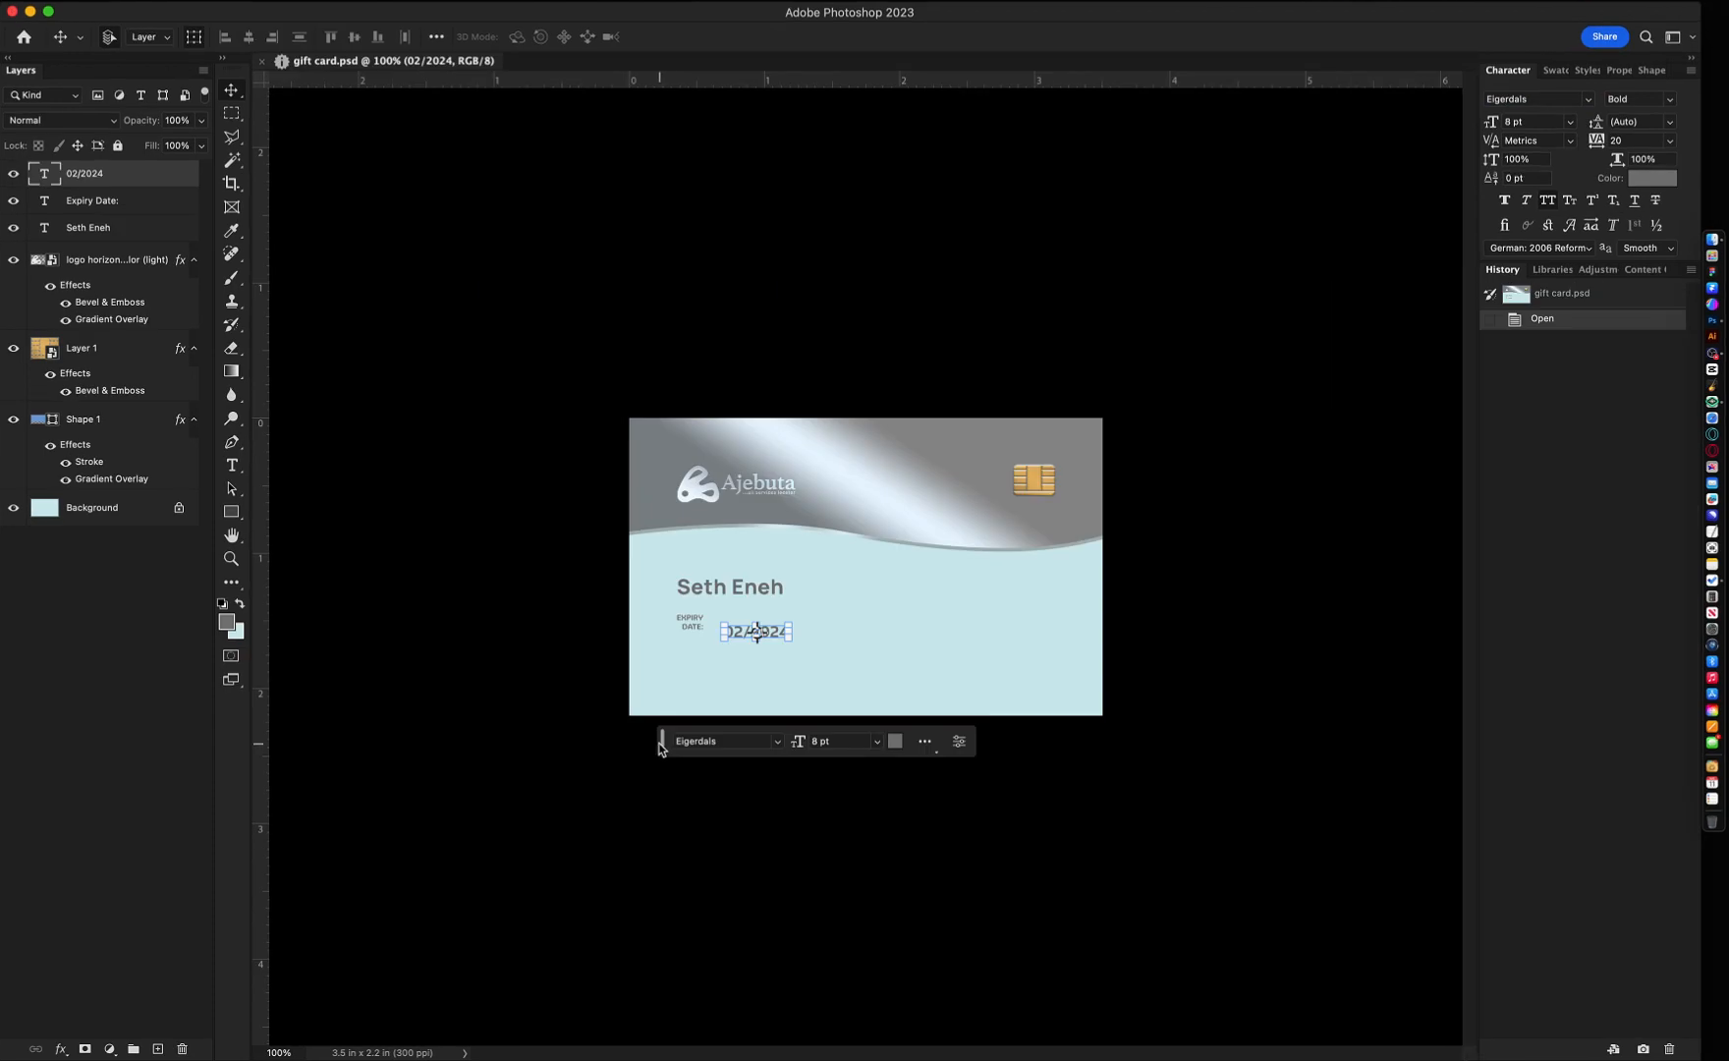
# - Move the contextual task bar away from the card and pin its position
pyautogui.moveTo(662, 747); pyautogui.dragTo(1165, 1049)
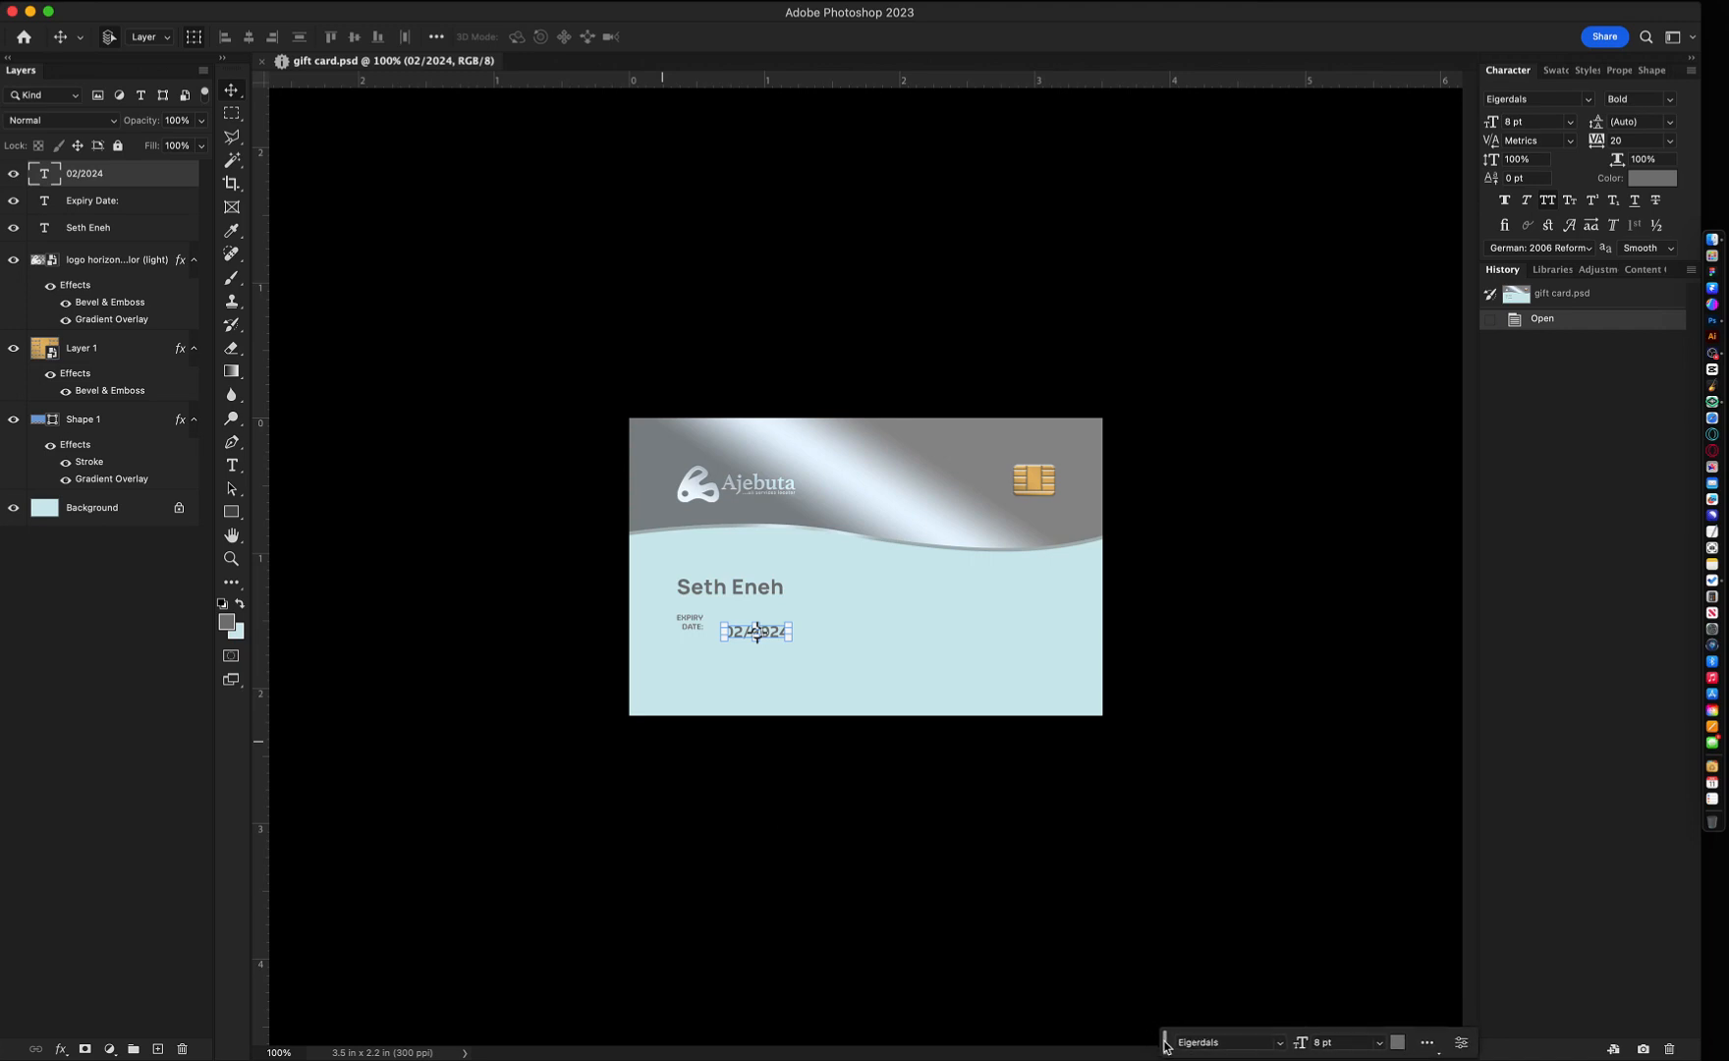
pyautogui.click(1426, 1043)
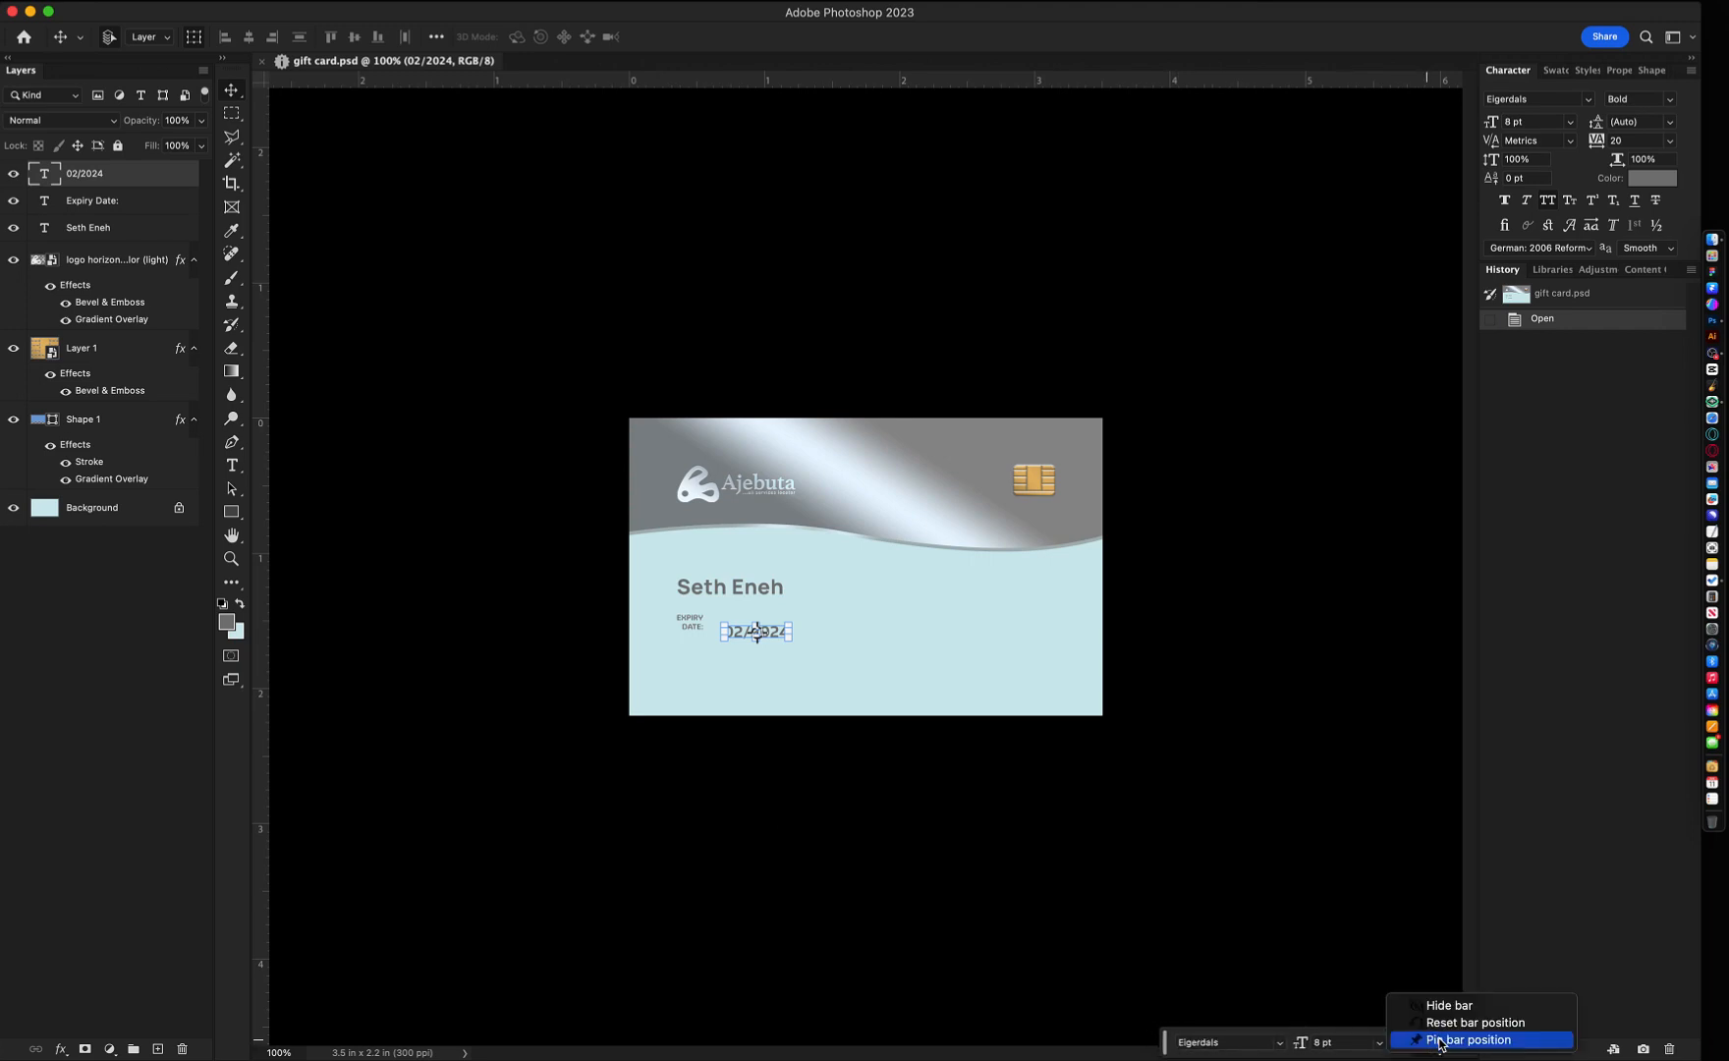
pyautogui.click(1441, 1040)
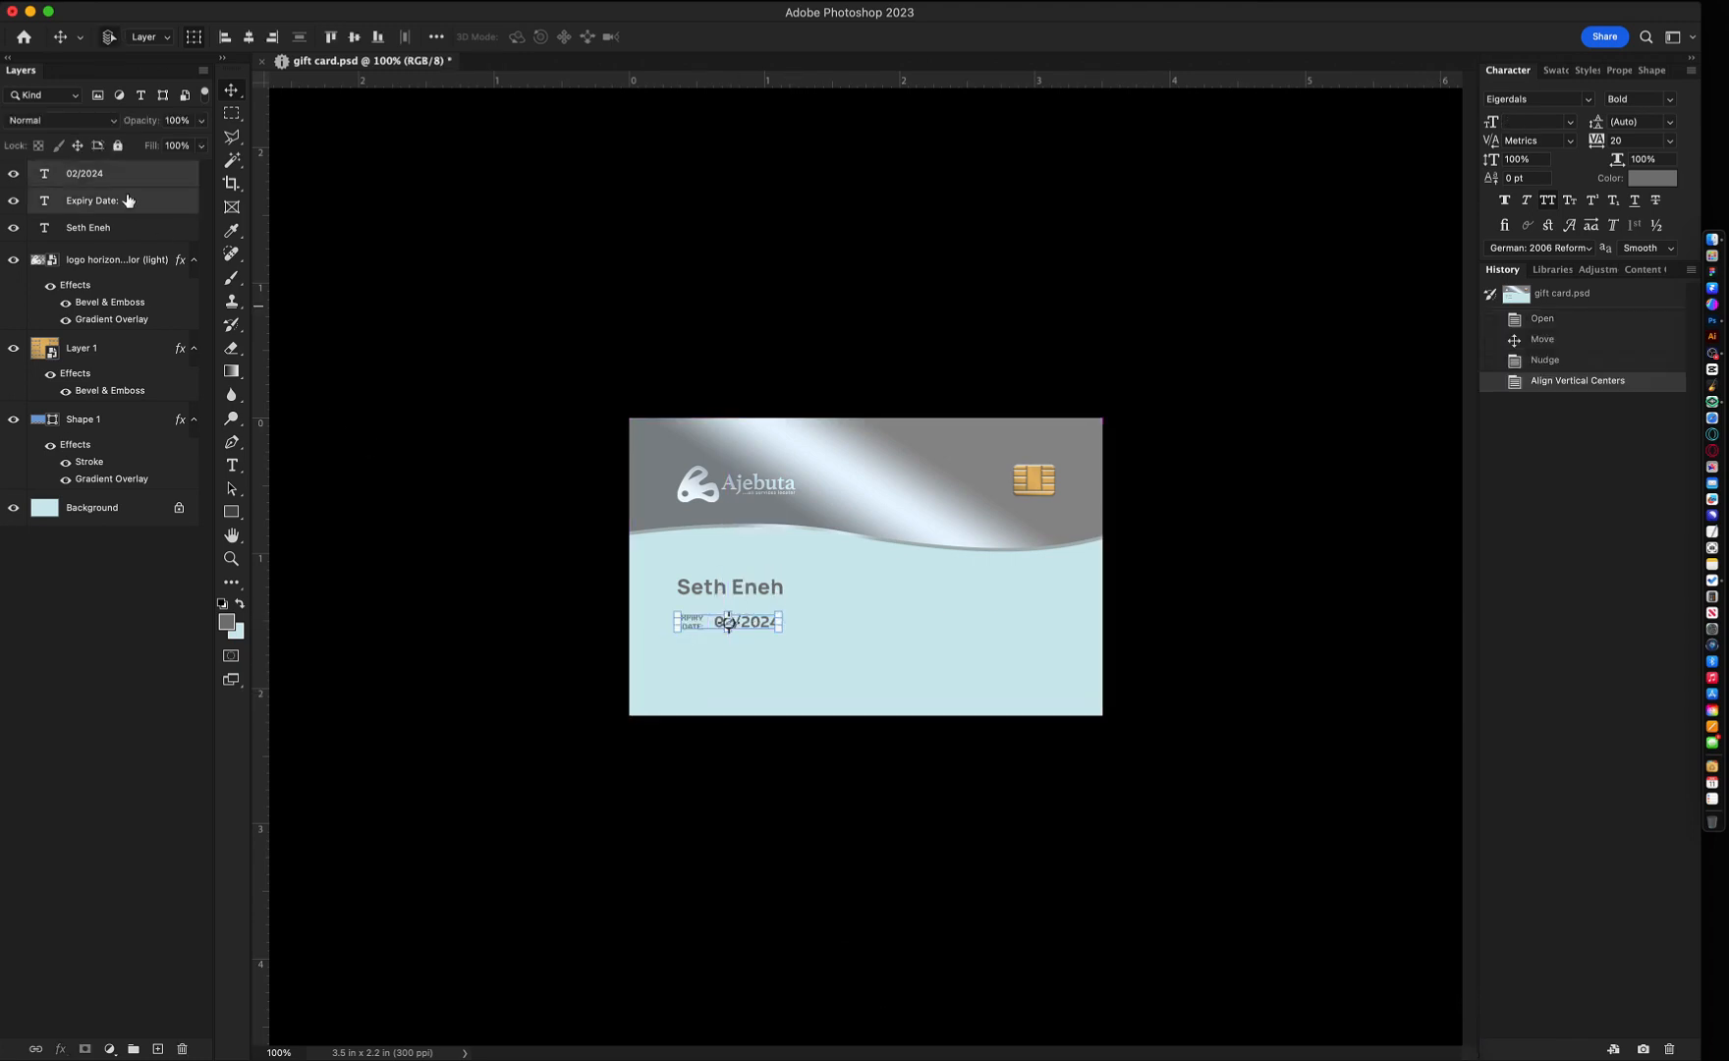
# - Group the expiry label and date layers as "date" and move the group closer beneath the cardholder name
pyautogui.rightClick(128, 201)
pyautogui.click(197, 327)
pyautogui.write('date')
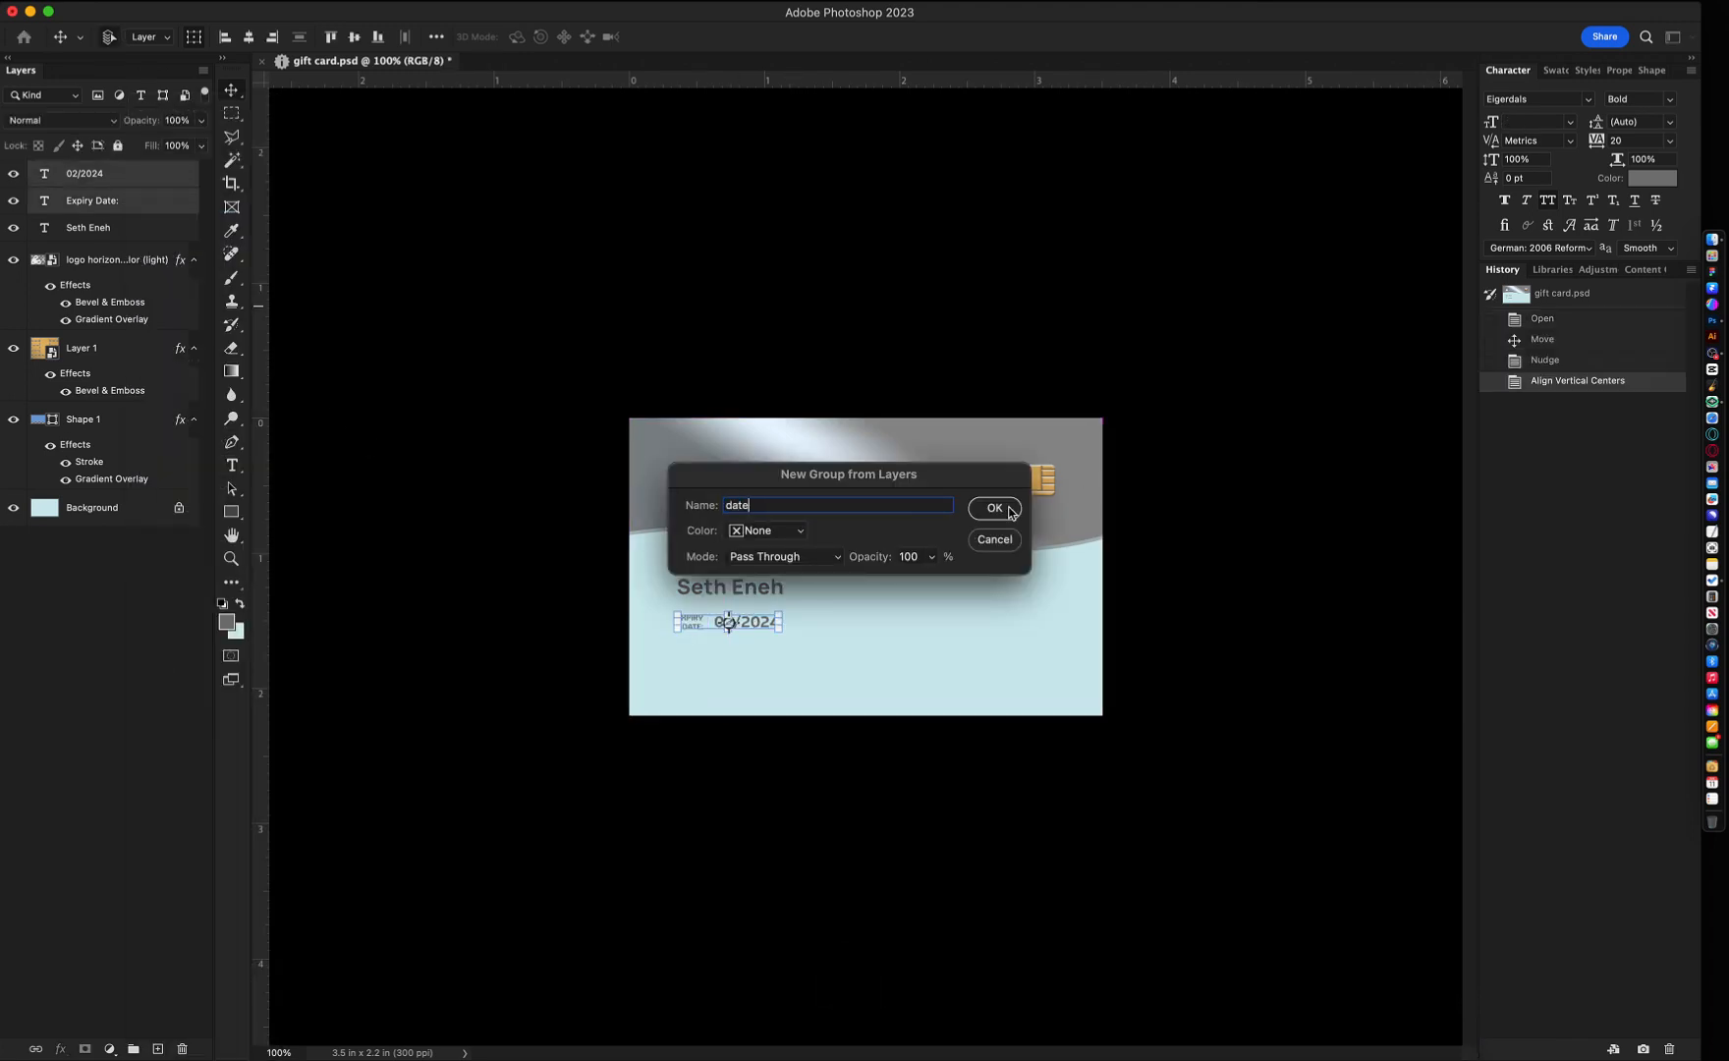
pyautogui.click(996, 508)
pyautogui.moveTo(842, 660); pyautogui.dragTo(828, 619)
pyautogui.hotkey('shift', 'Up')
pyautogui.hotkey('shift', 'Down')
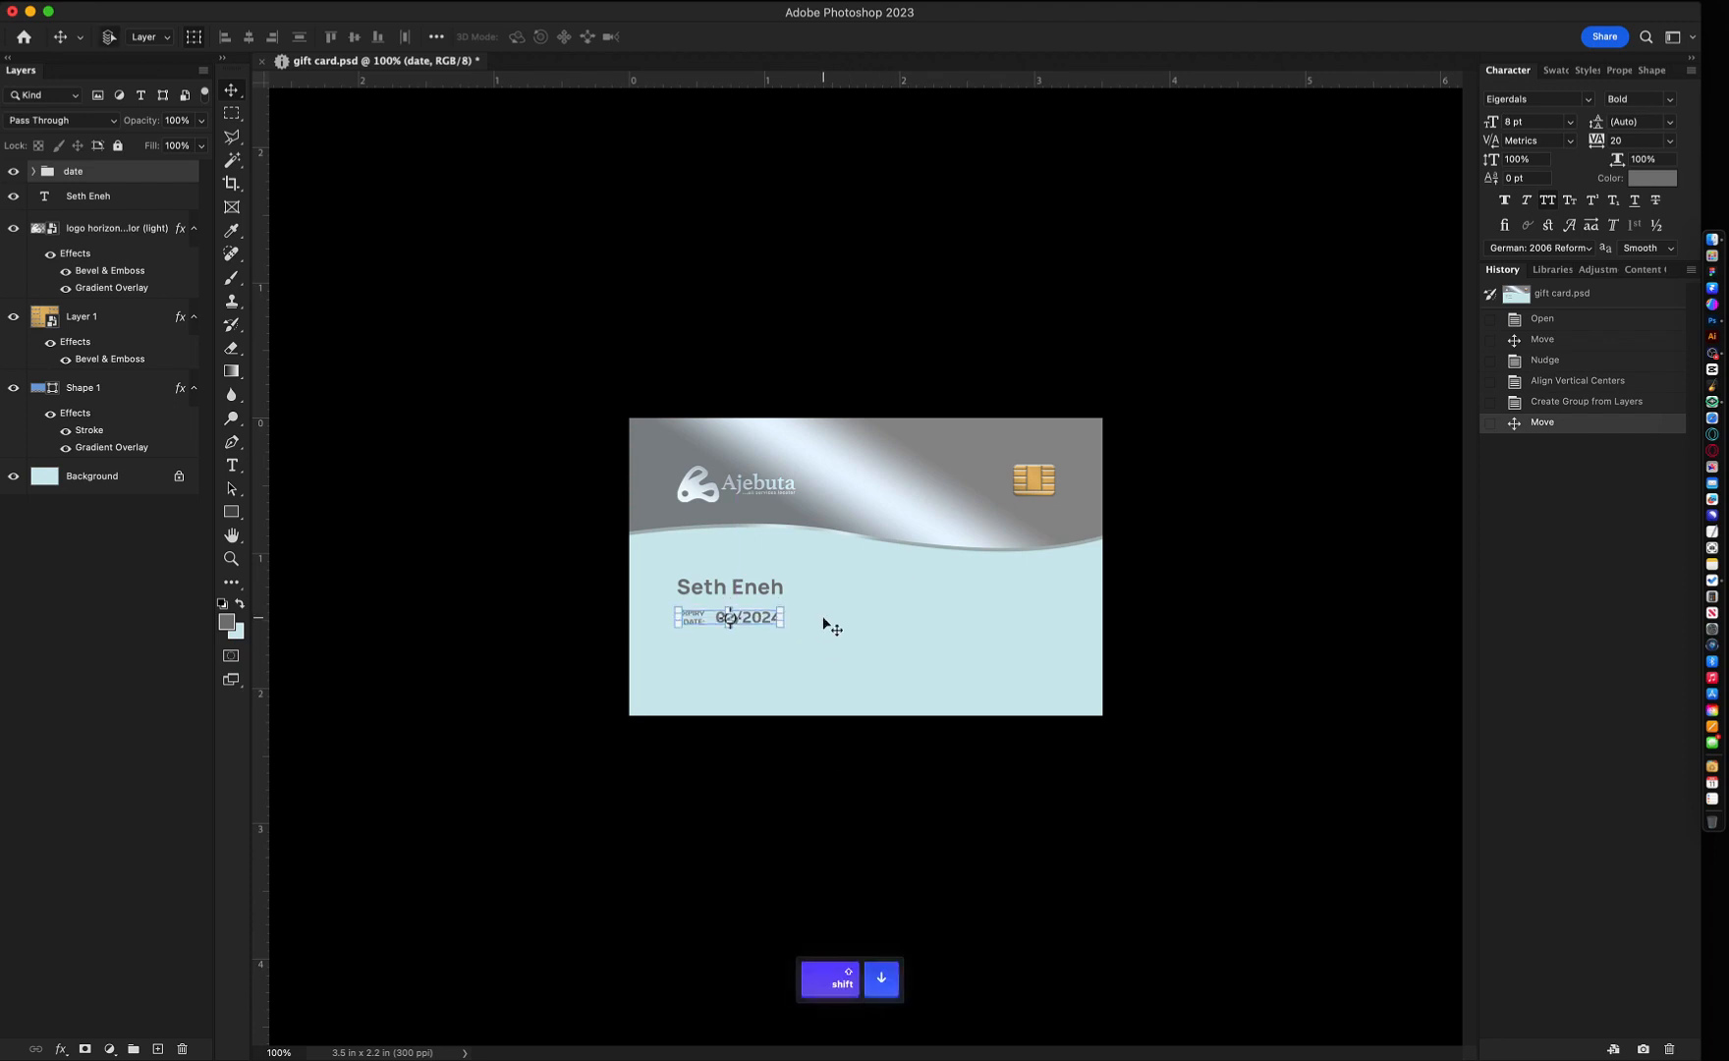
pyautogui.click(917, 639)
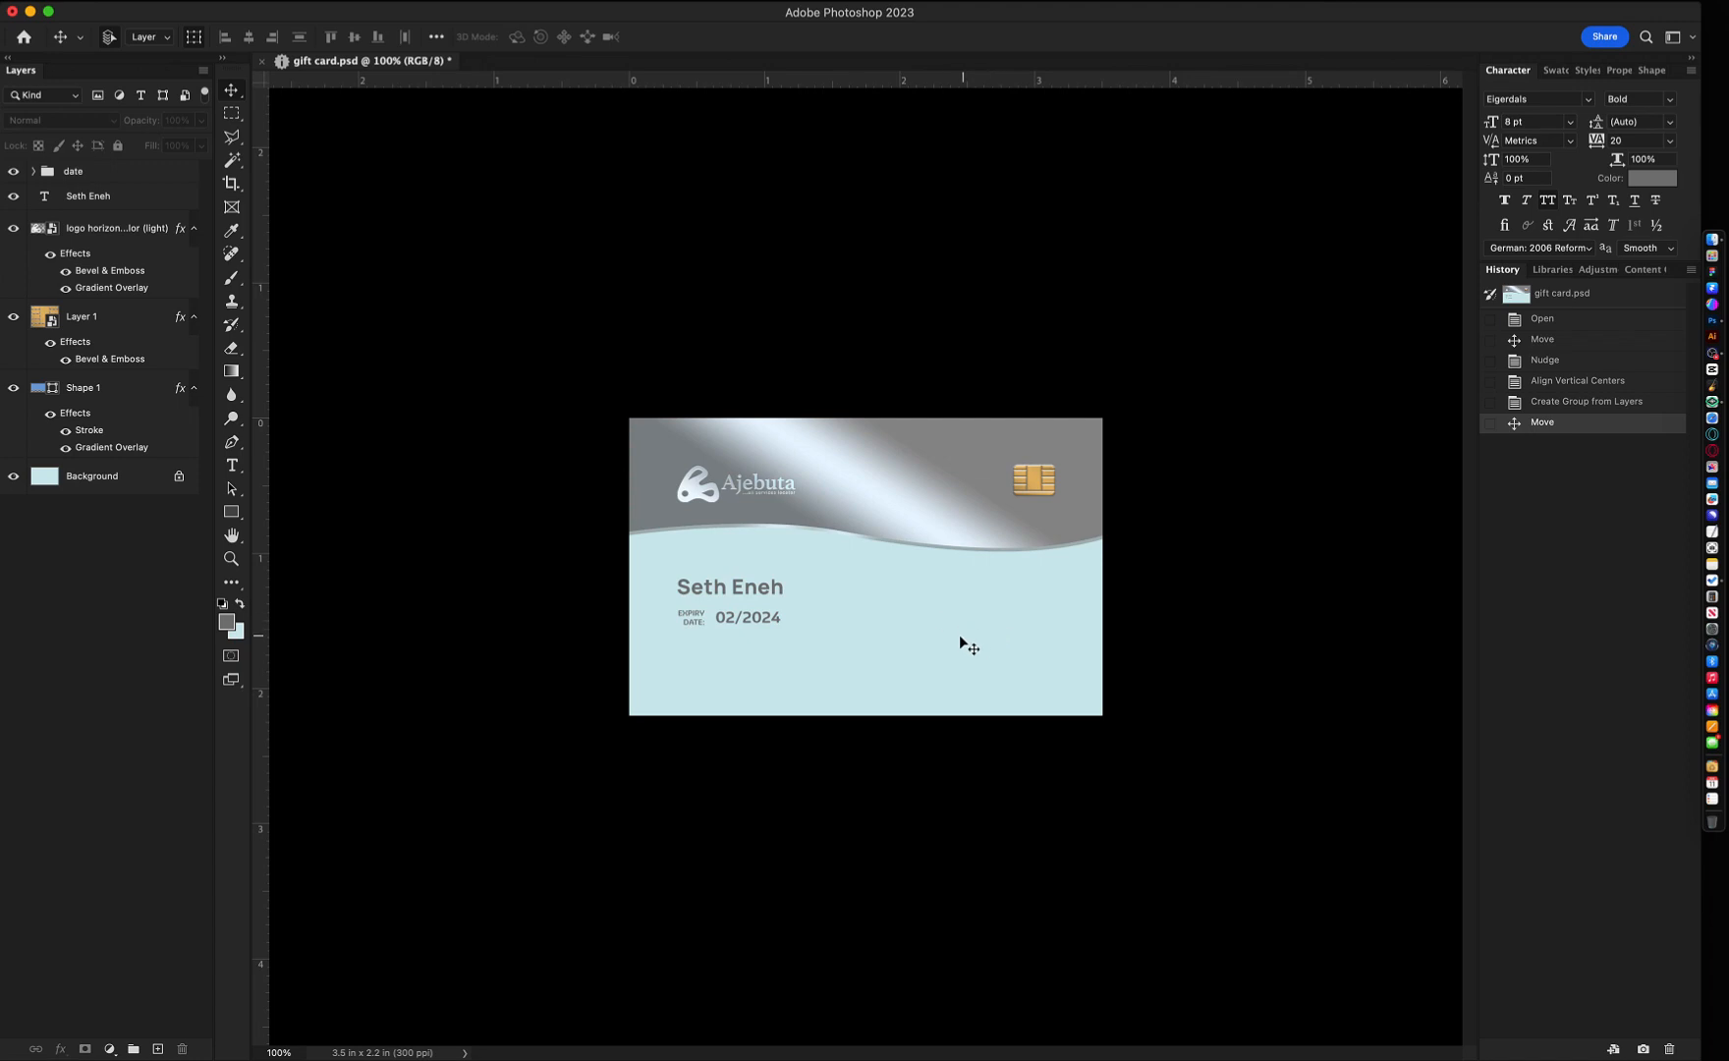
# - Add the text "SIX (6) MONTHS" in Eigerdals Bold 8 pt and place it on the card's right side, level with the date
pyautogui.press('t')
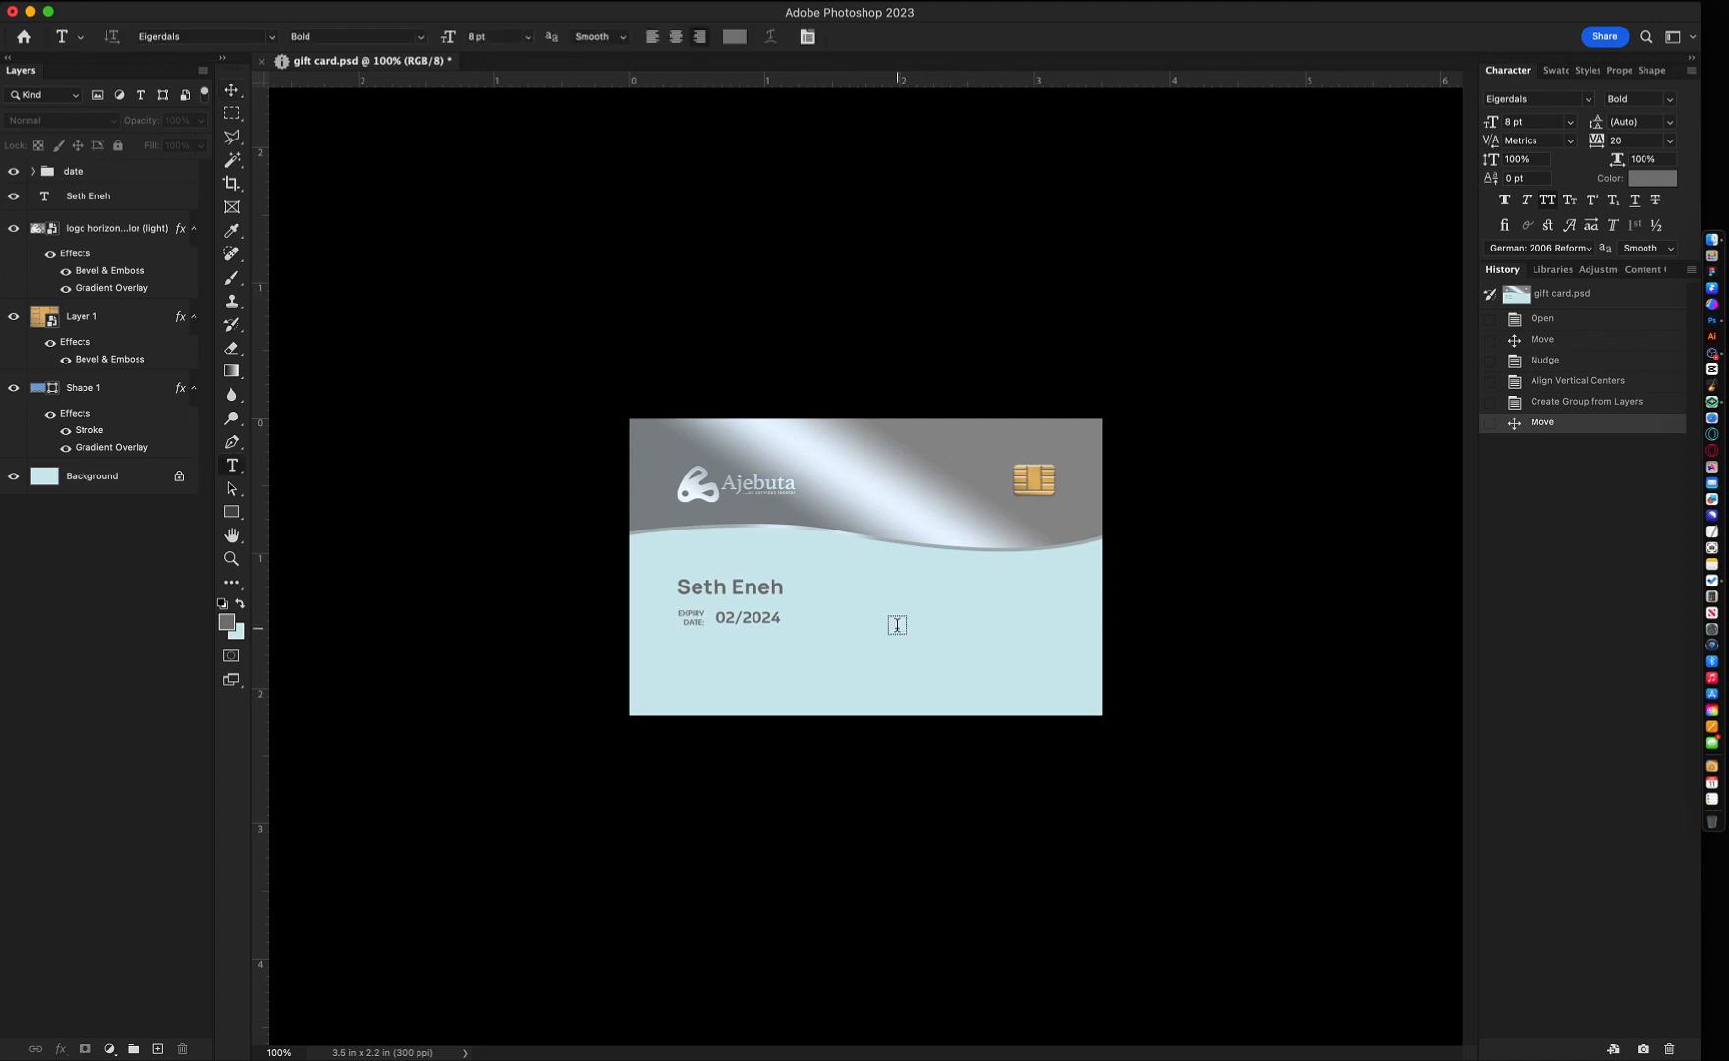
pyautogui.click(898, 618)
pyautogui.press('capslock')
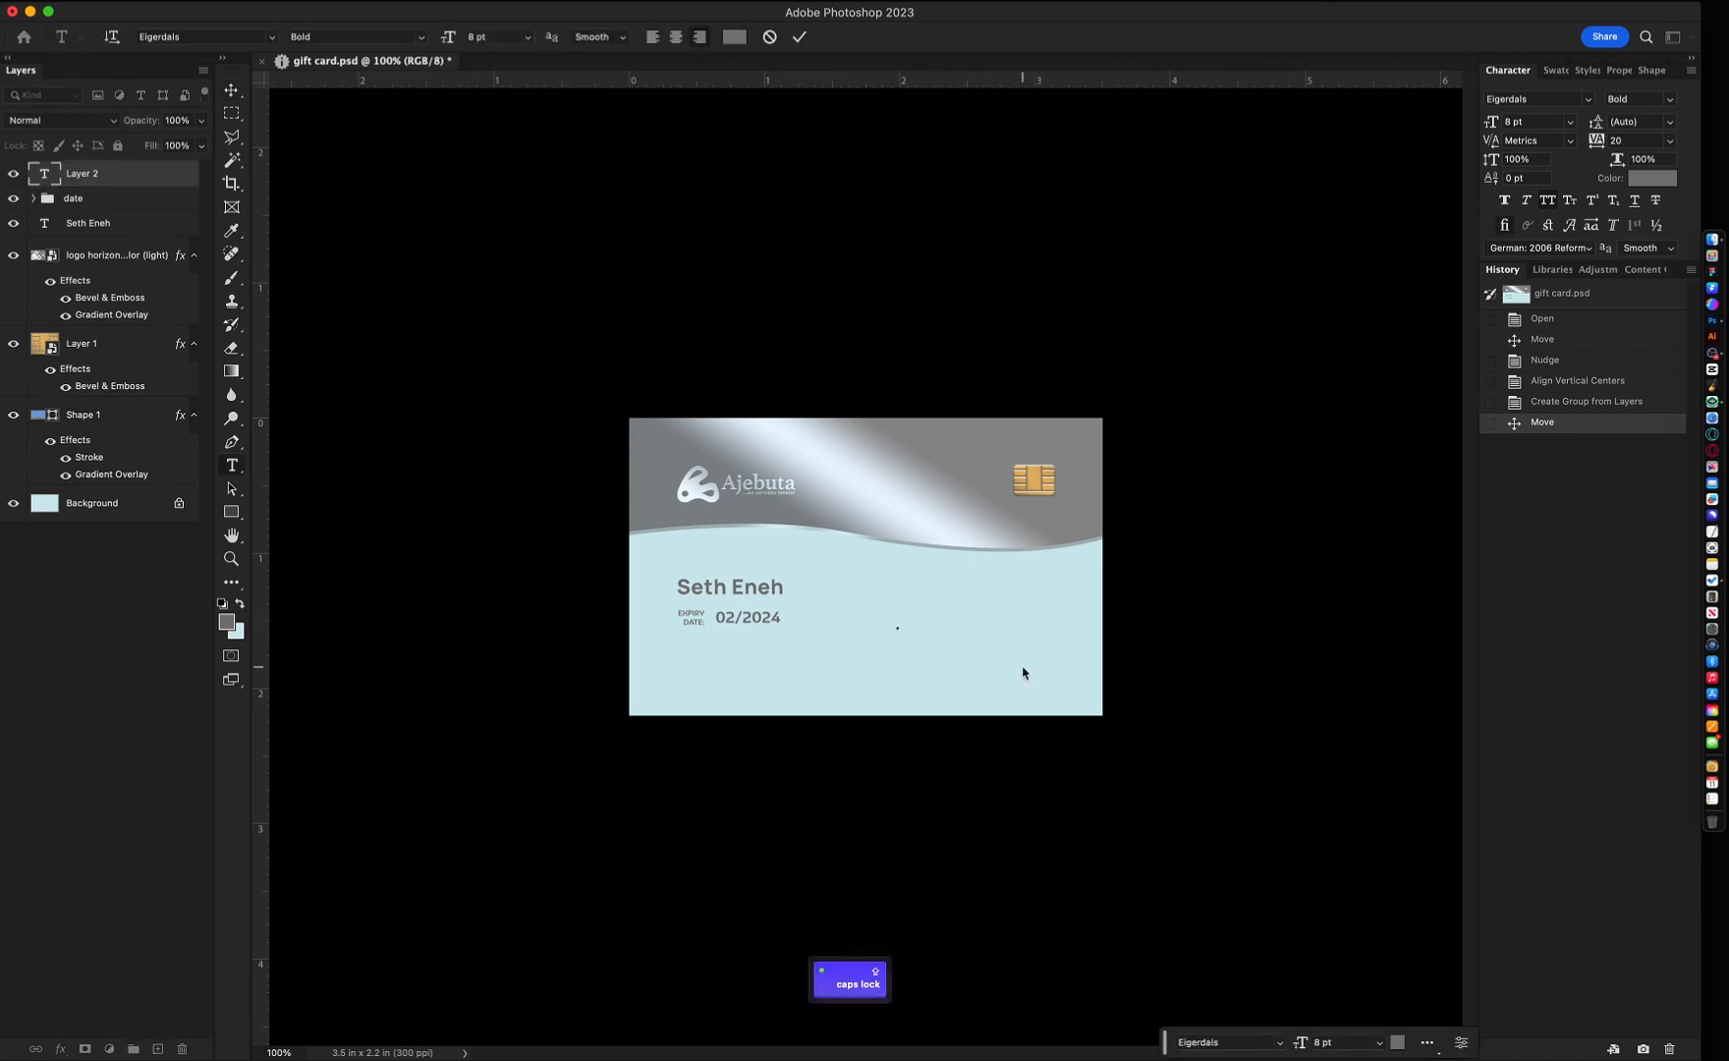
pyautogui.write('SIX MONTH')
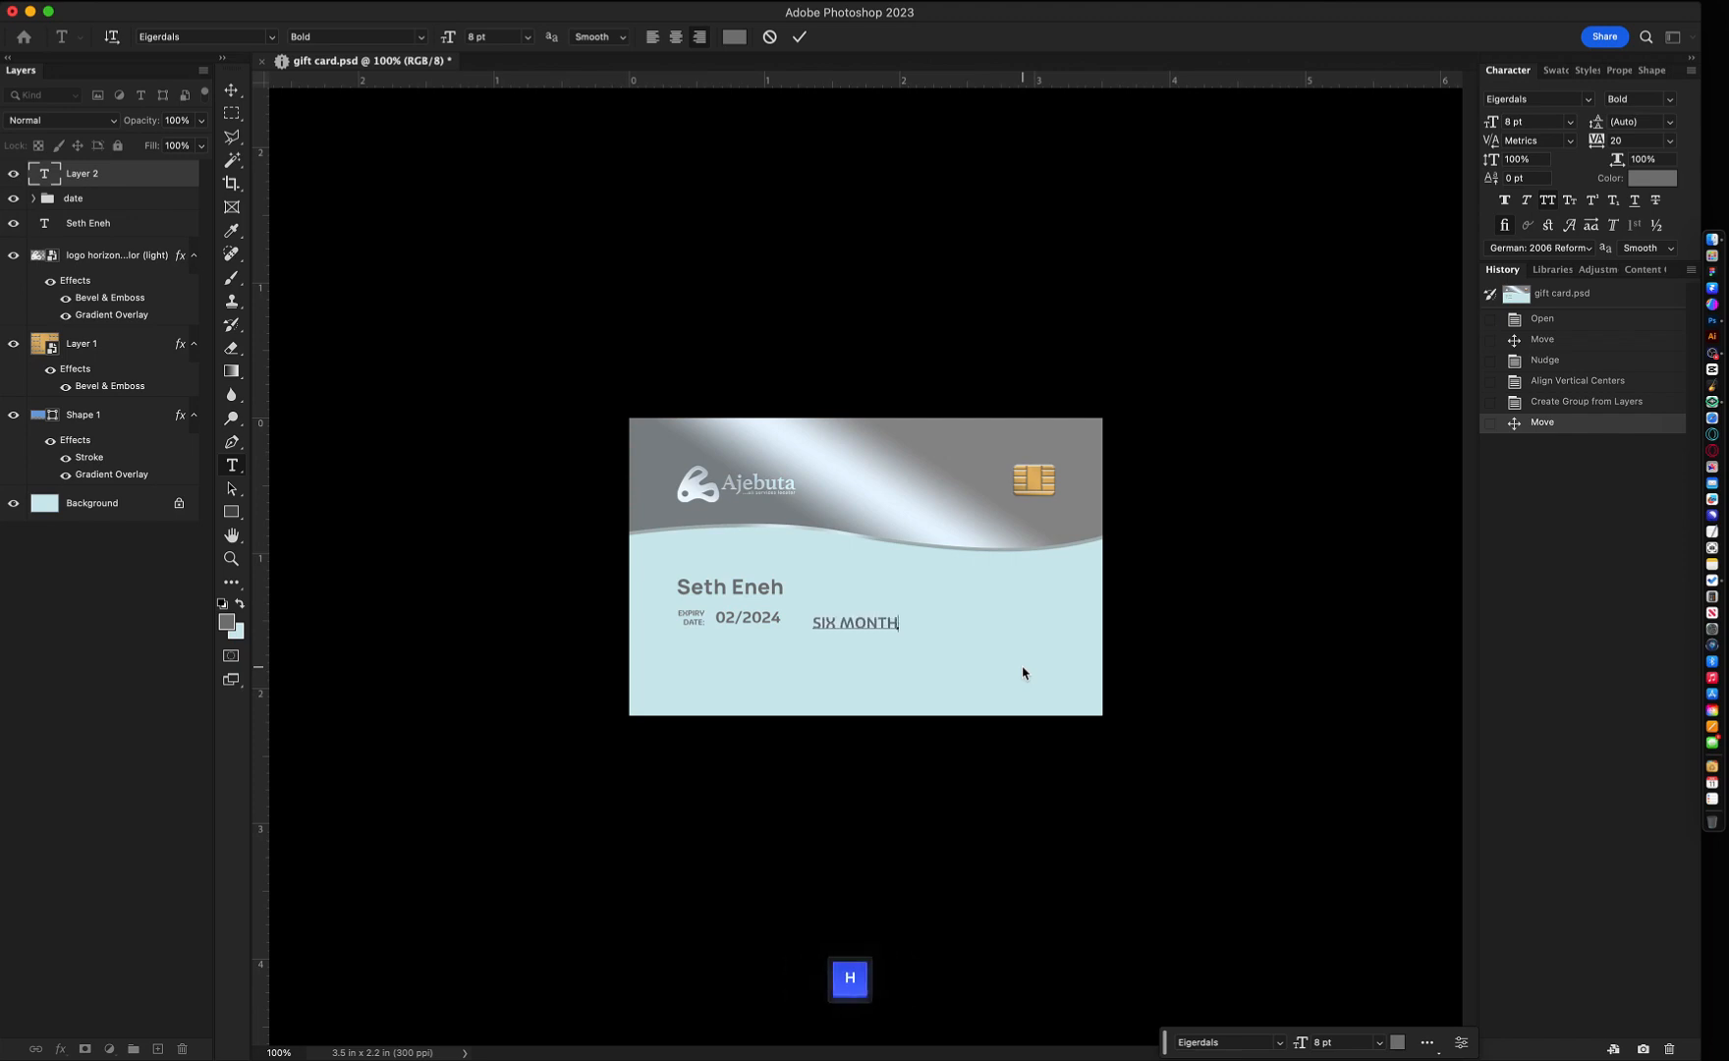
pyautogui.write('S (6)')
pyautogui.press('super+Return')
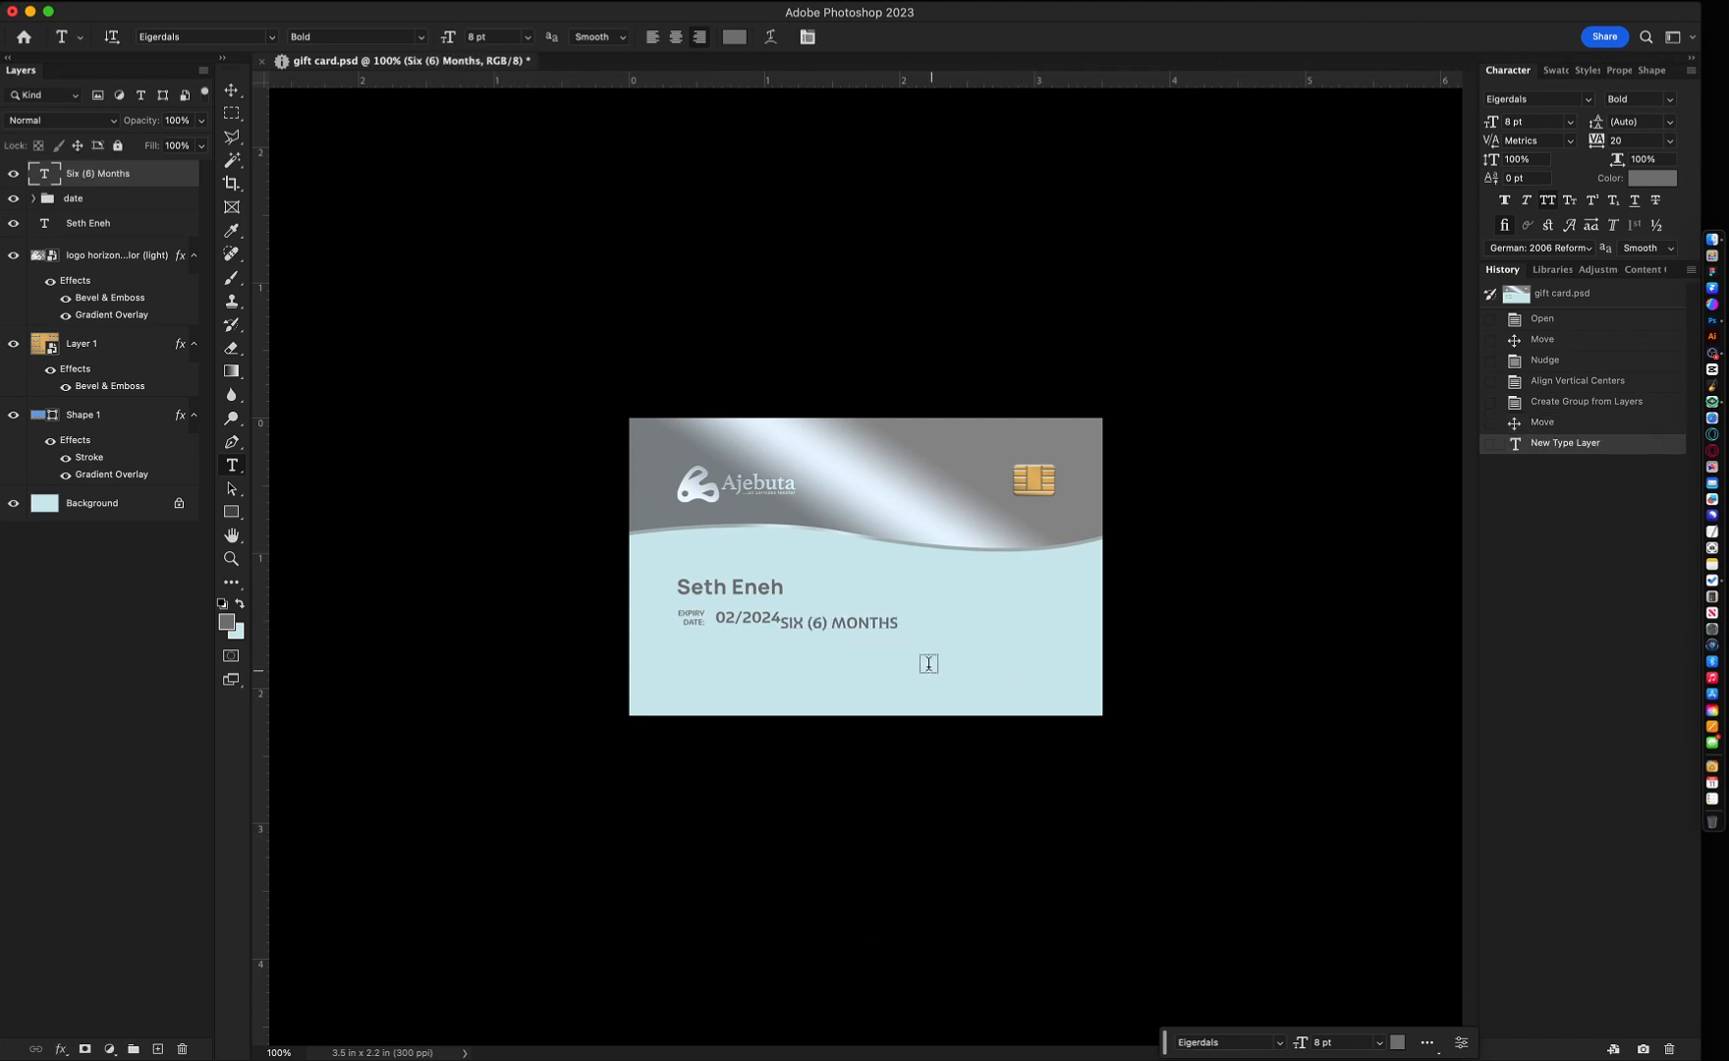
pyautogui.press('v')
pyautogui.moveTo(956, 698); pyautogui.dragTo(1113, 689)
pyautogui.click(1099, 680)
# - Duplicate the expiry label below the SIX (6) MONTHS text and change the copy to "(FREE SERVICE CHARGE FEE)"
pyautogui.moveTo(693, 618); pyautogui.dragTo(982, 642)
pyautogui.doubleClick(982, 642)
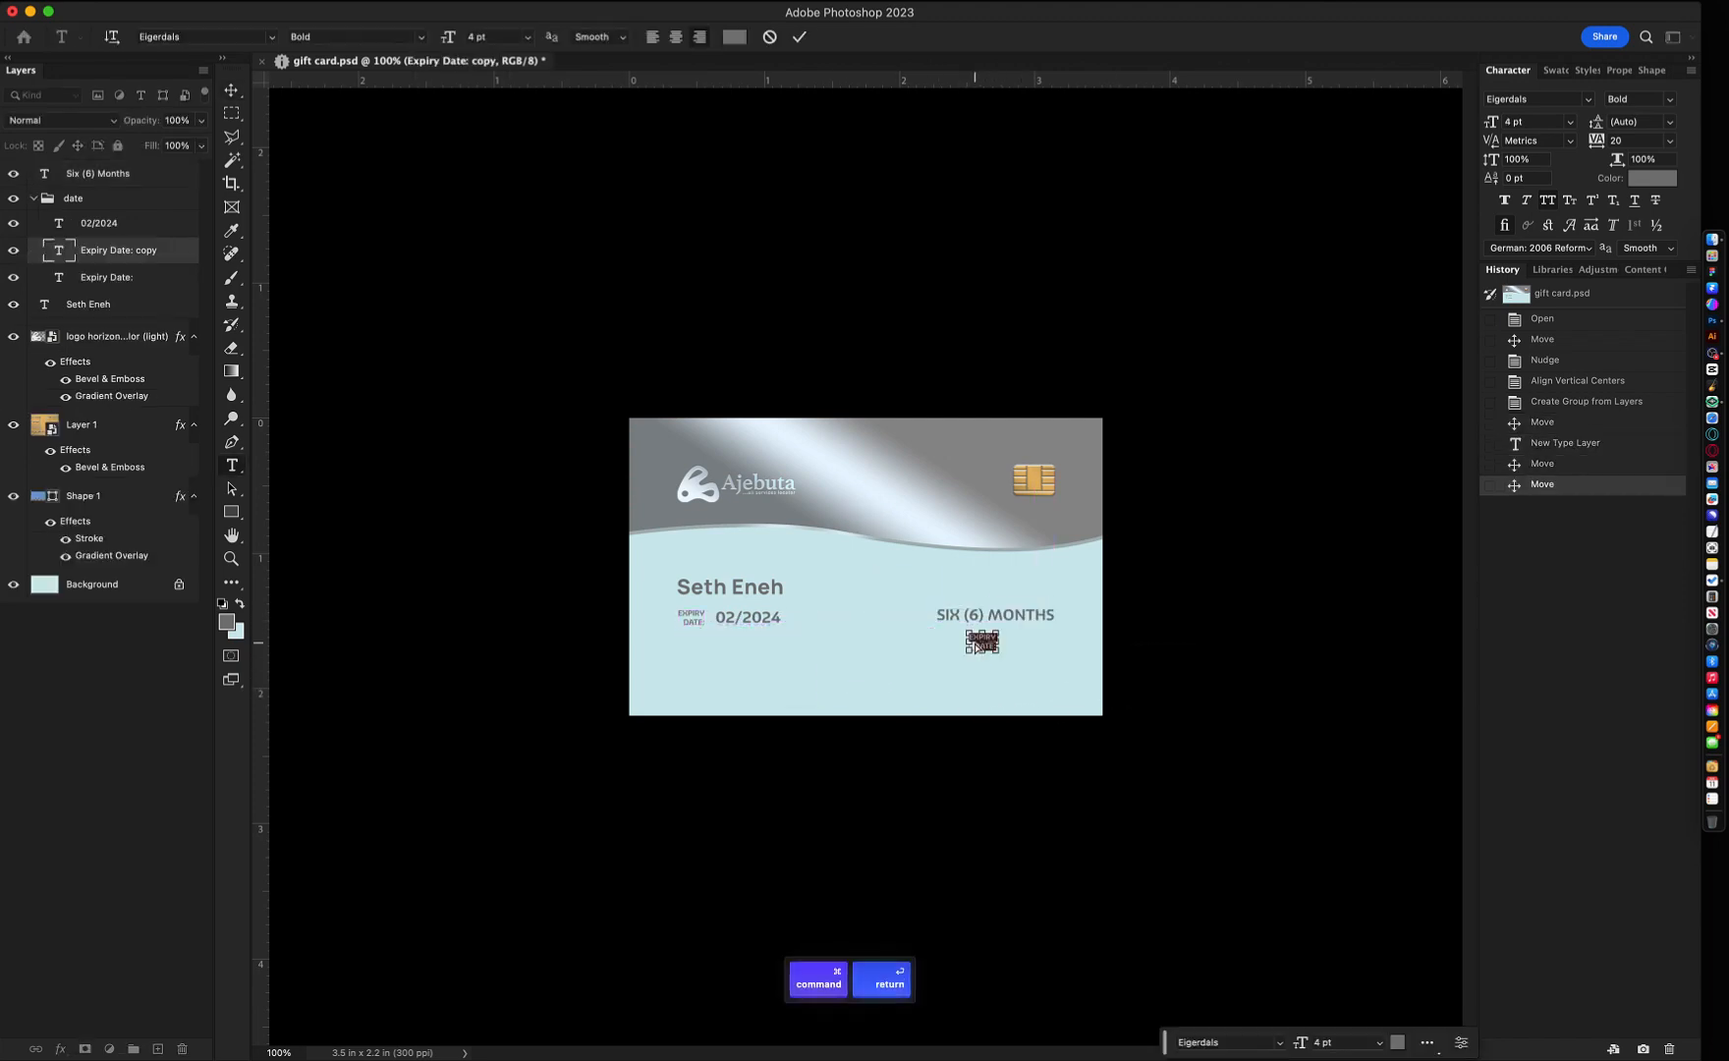
pyautogui.press('super+plus')
pyautogui.press('super+plus')
pyautogui.hscroll(3, 1196, 672)
pyautogui.scroll(-2, 1196, 672)
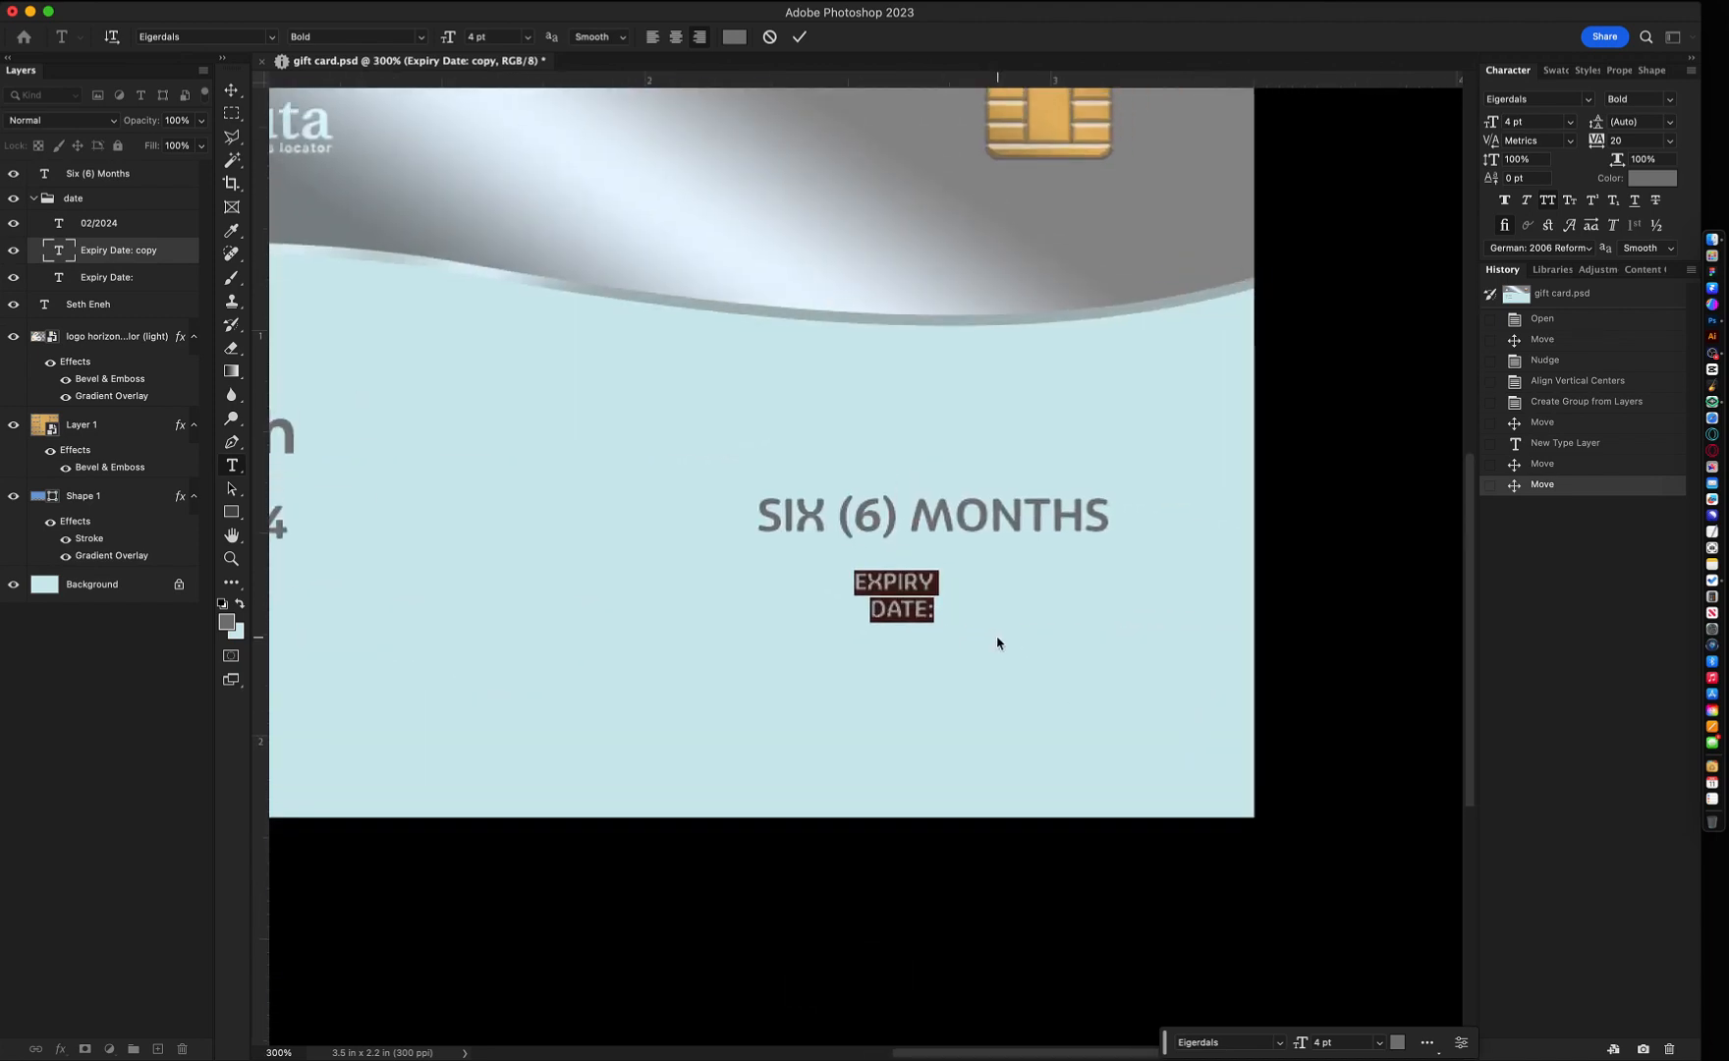
pyautogui.write('FREE SERVICE CHARG')
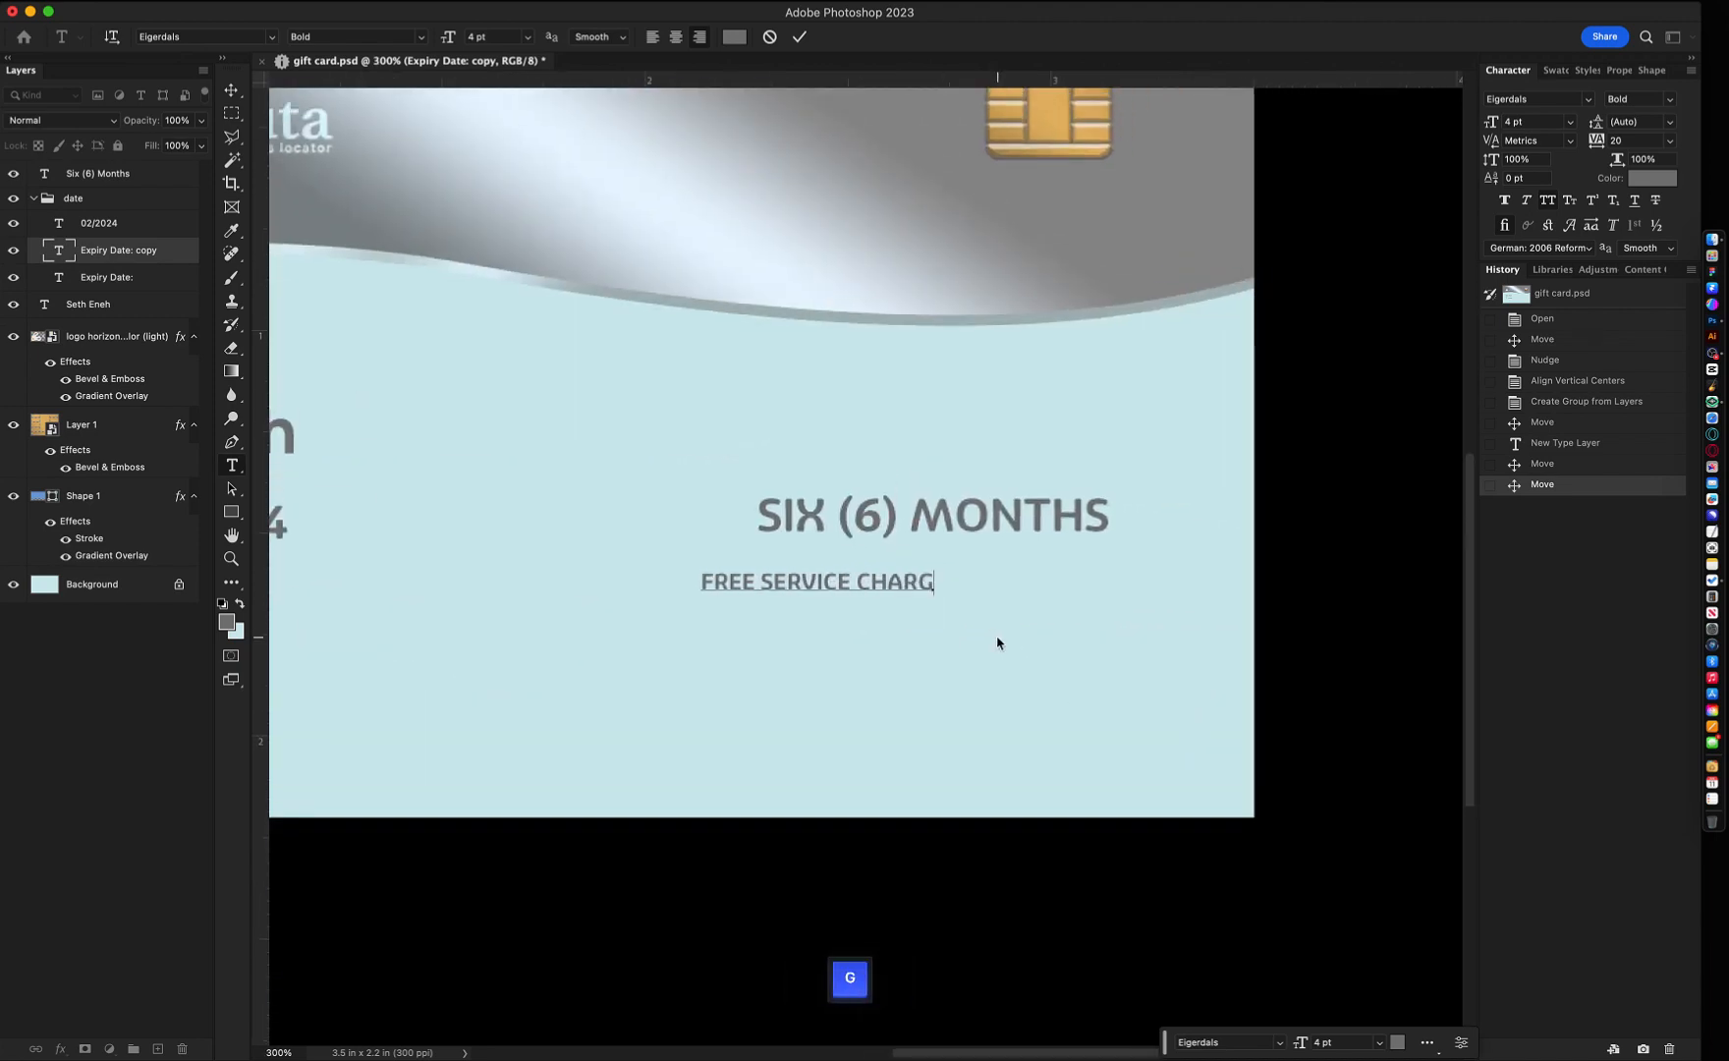
pyautogui.write('E FEE')
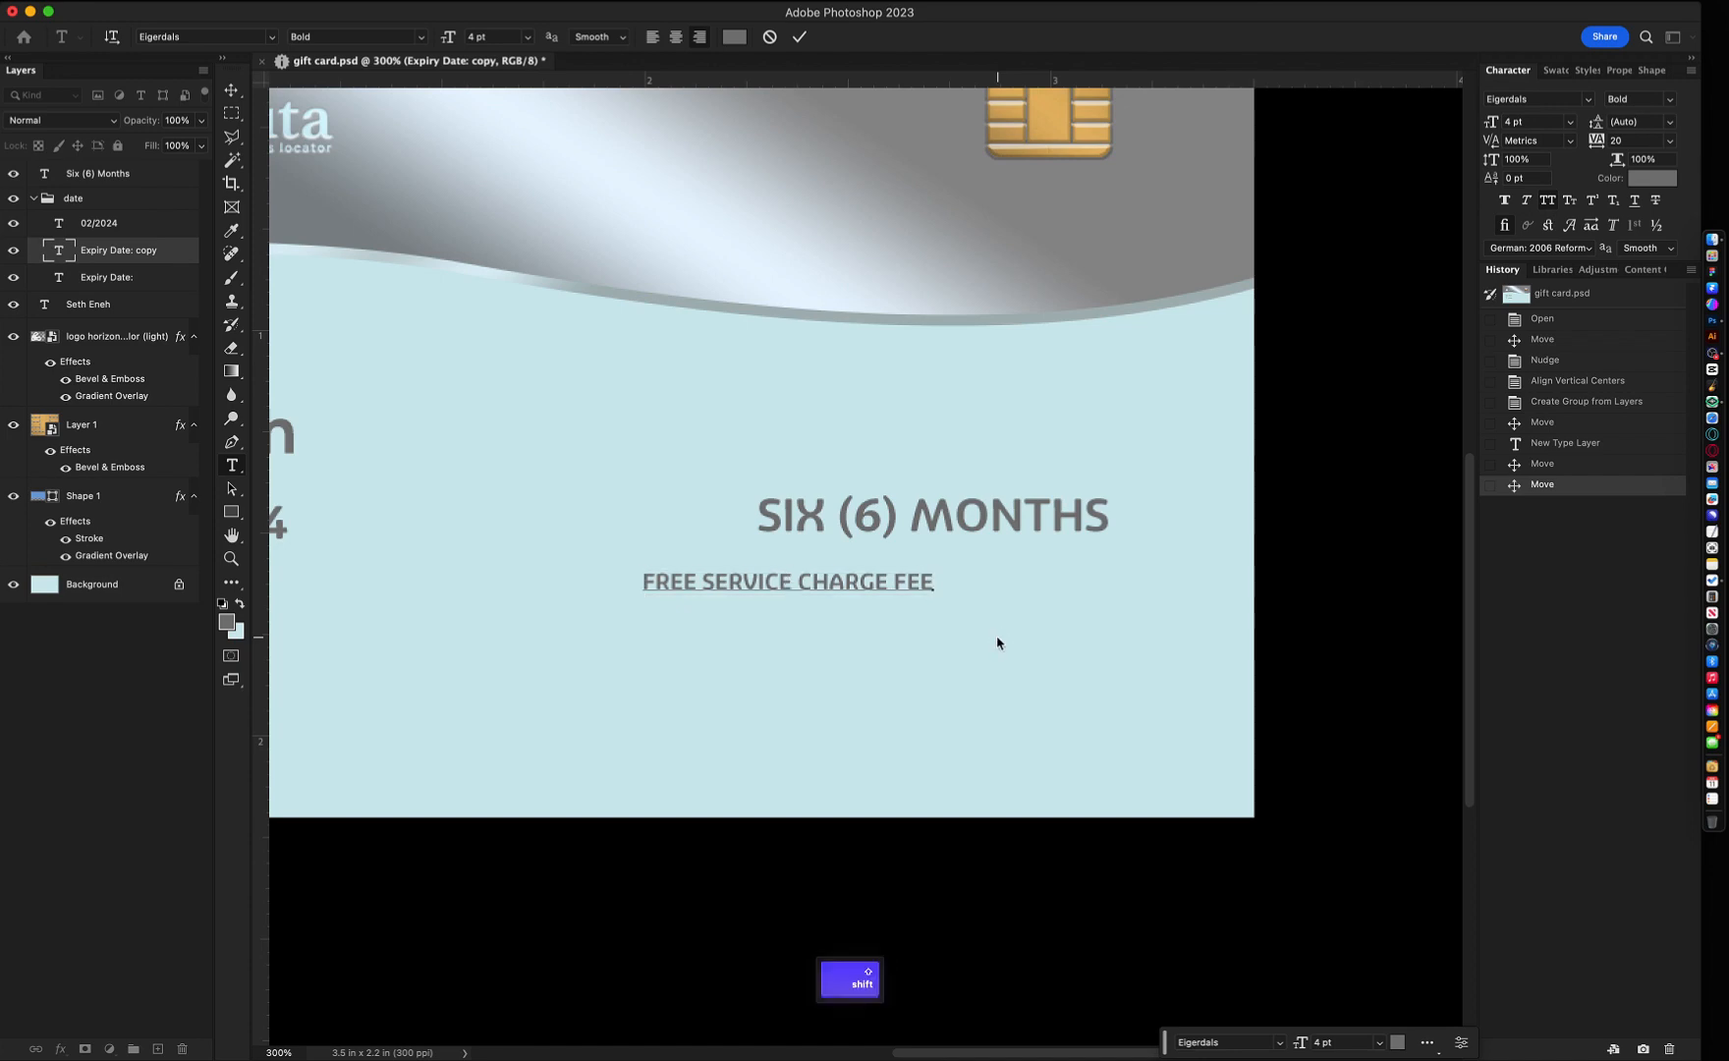
pyautogui.moveTo(832, 664); pyautogui.dragTo(929, 536)
pyautogui.write(')(')
pyautogui.press('super+Return')
# - Centre the service charge line horizontally under SIX (6) MONTHS and nudge it into place close beneath that text
pyautogui.press('v')
pyautogui.press('F3')
pyautogui.click(876, 577)
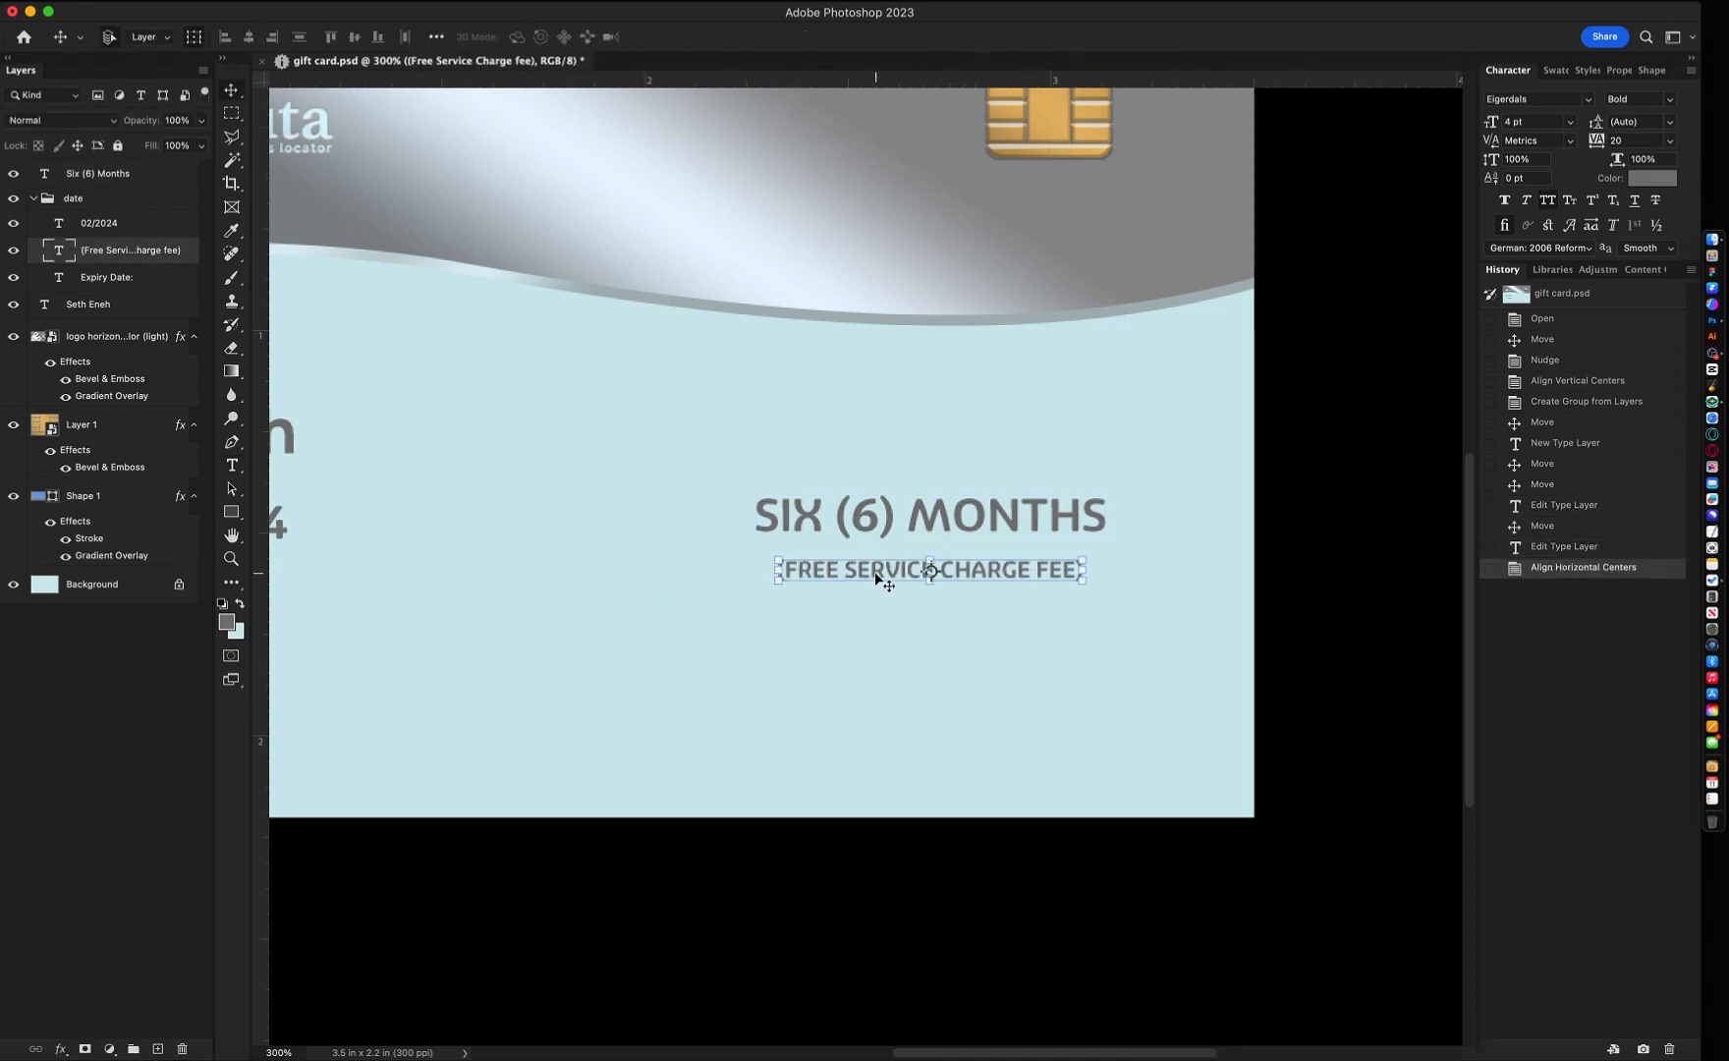
pyautogui.hotkey('shift', 'Up')
pyautogui.press('Down')
pyautogui.press('Down')
pyautogui.click(1058, 637)
pyautogui.hscroll(-3, 1058, 637)
pyautogui.hscroll(2, 1130, 644)
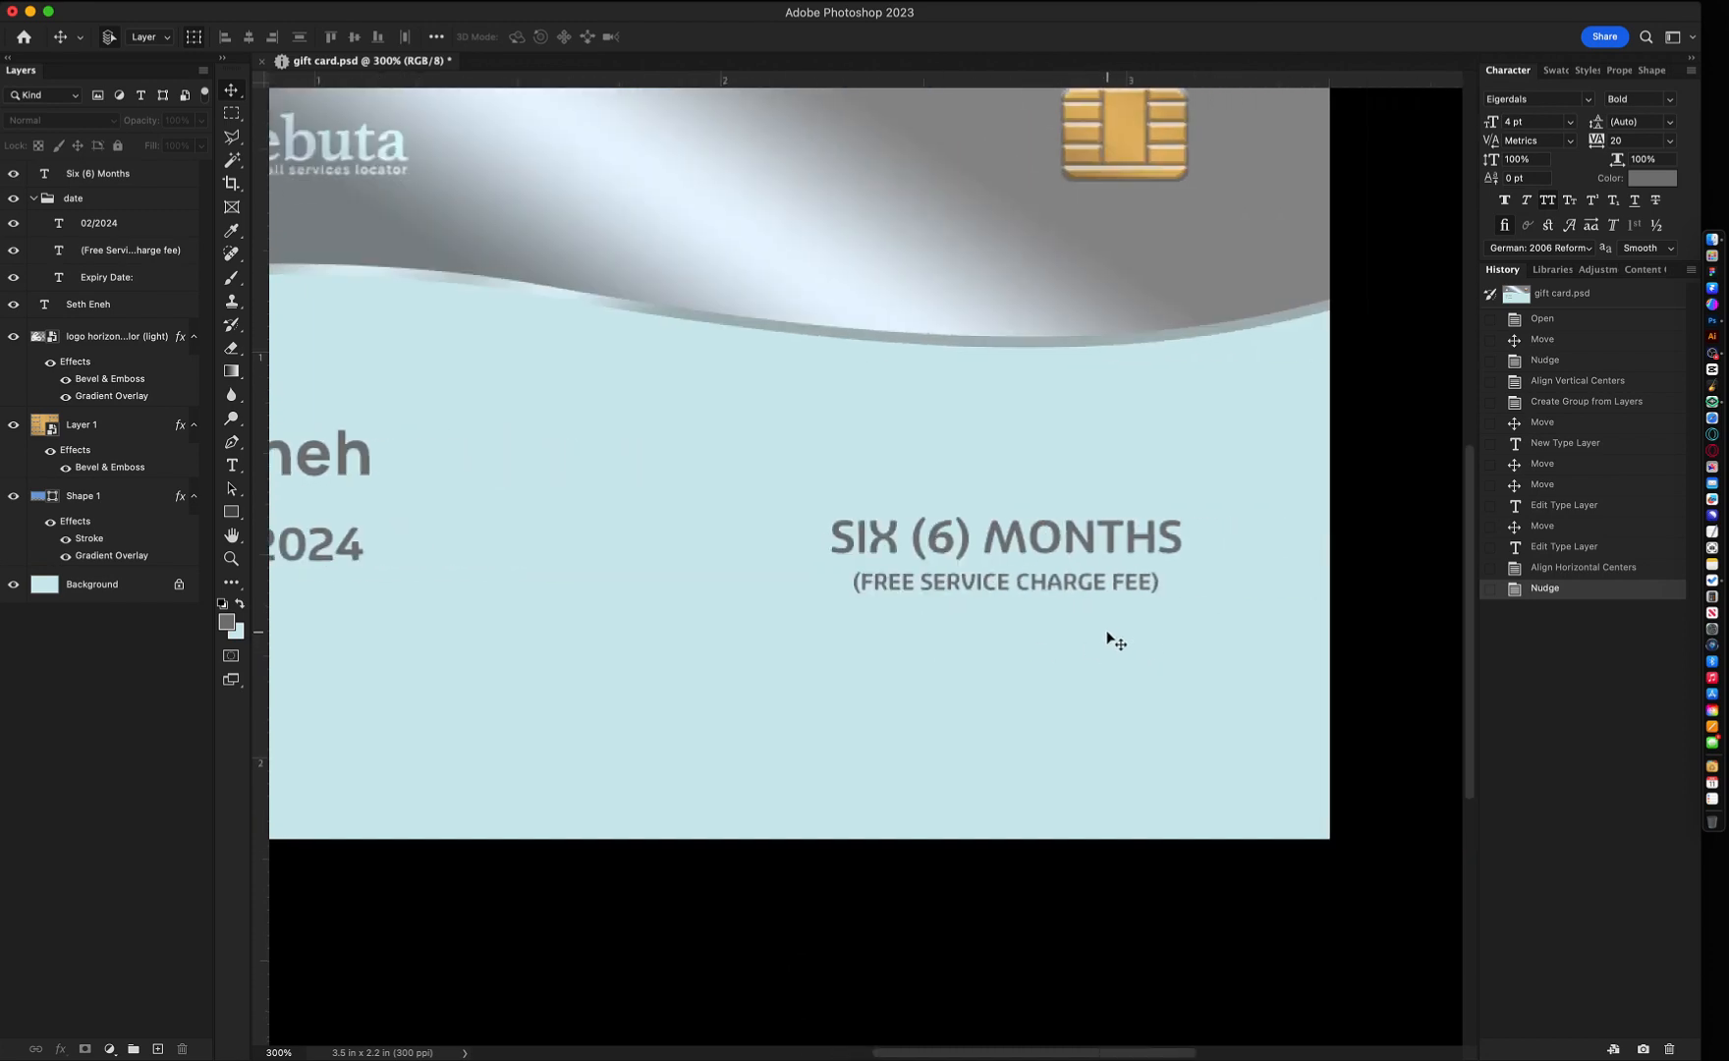
# - Group the SIX (6) MONTHS and service charge texts and align both to the chip's right edge
pyautogui.moveTo(1108, 639); pyautogui.dragTo(971, 539)
pyautogui.press('super+g')
pyautogui.click(34, 172)
pyautogui.click(106, 197)
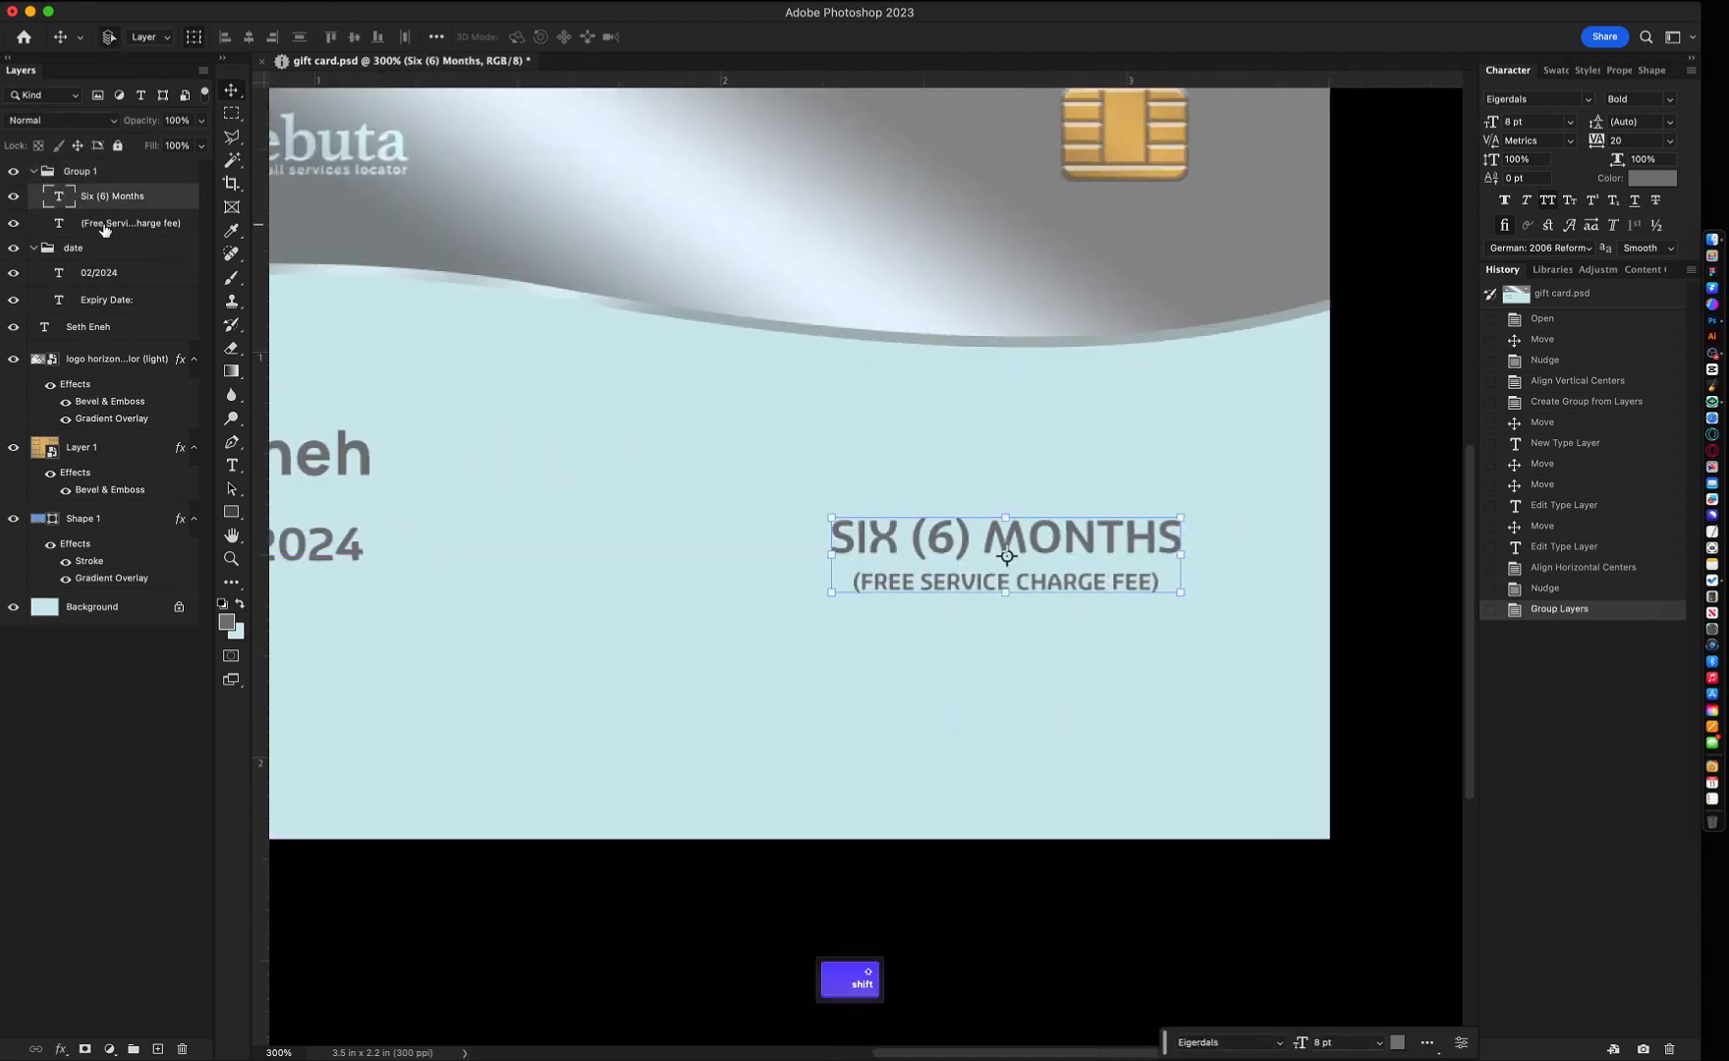
pyautogui.keyDown('shift'); pyautogui.click(104, 224); pyautogui.keyUp('shift')
pyautogui.click(272, 36)
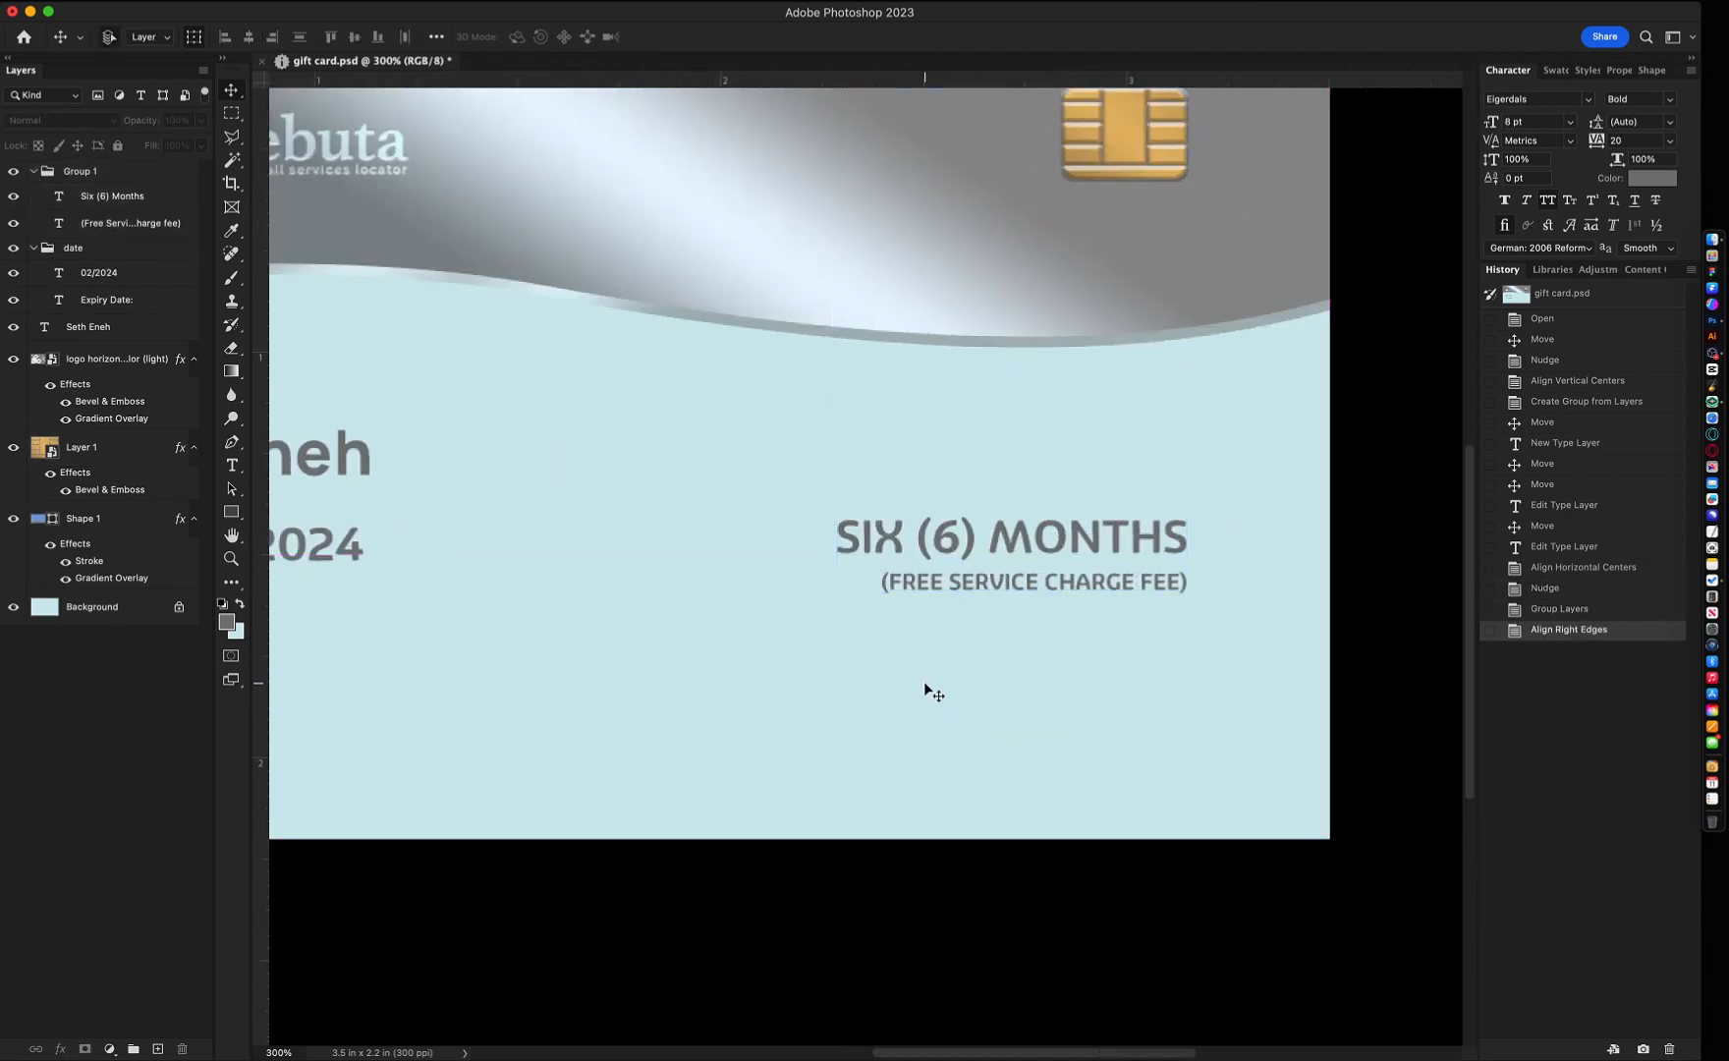
# - Collapse both text groups and rename the SIX (6) MONTHS group as "gift"
pyautogui.press('super+minus')
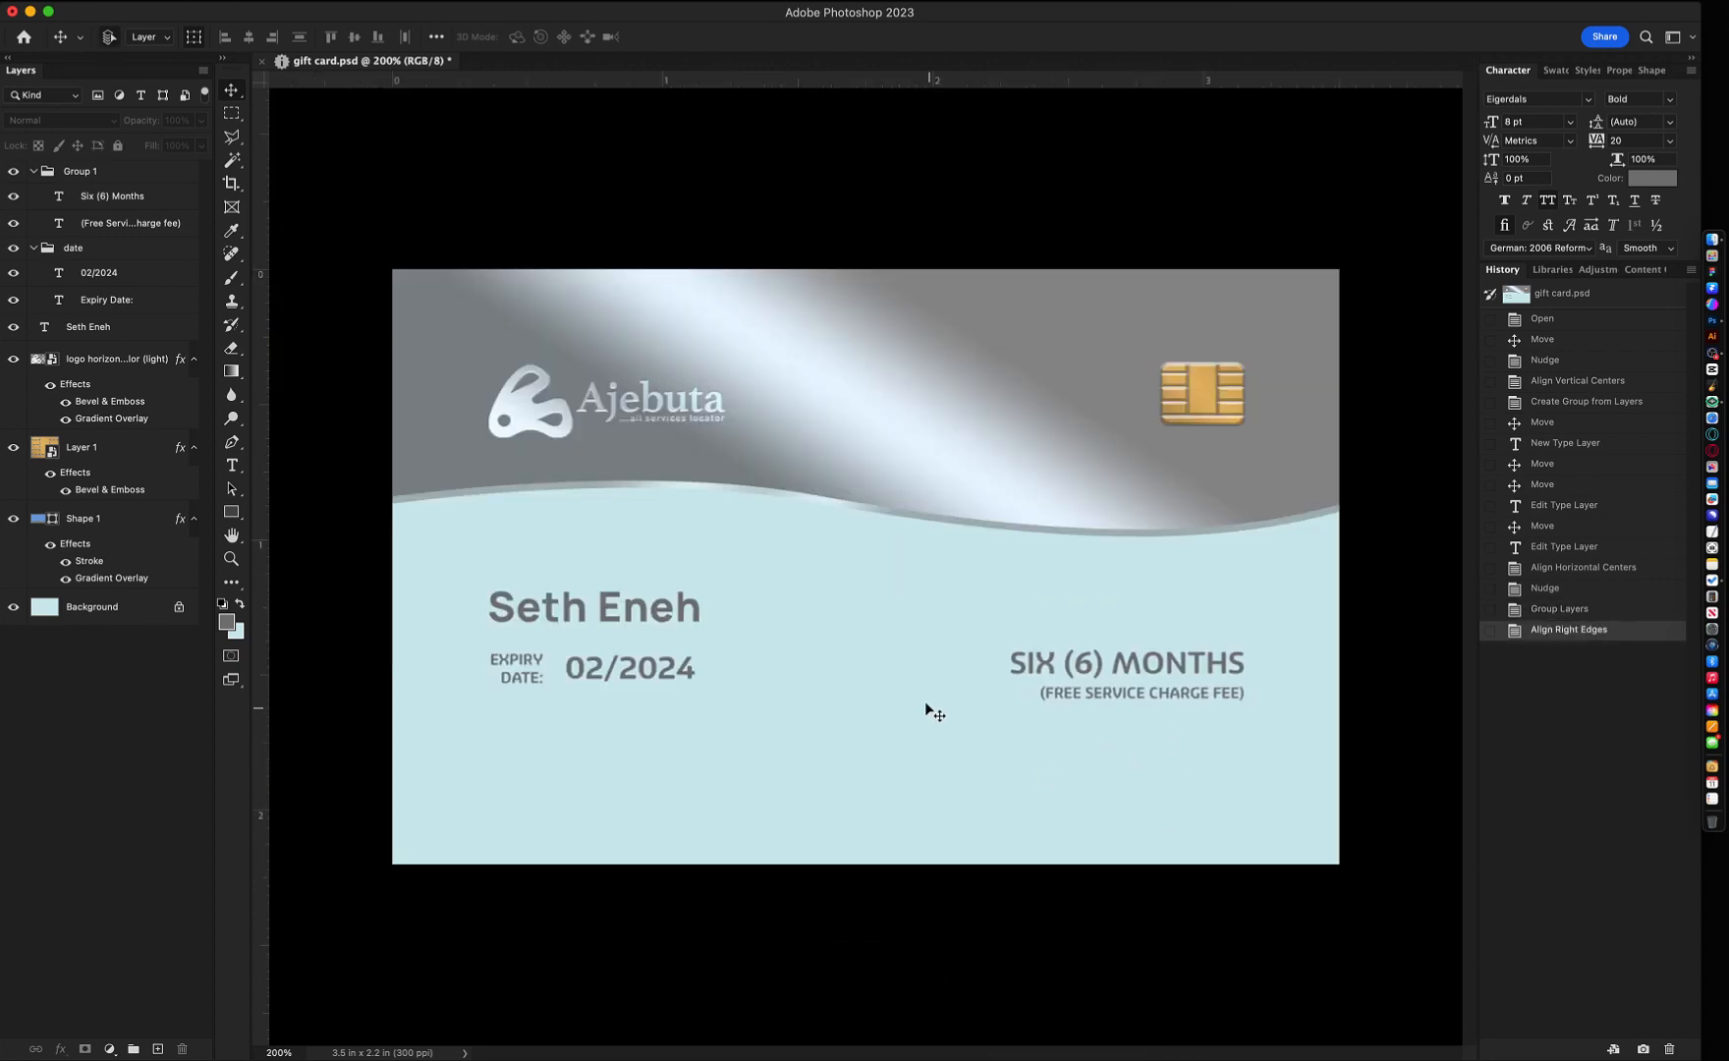
pyautogui.click(34, 248)
pyautogui.click(34, 171)
pyautogui.doubleClick(80, 171)
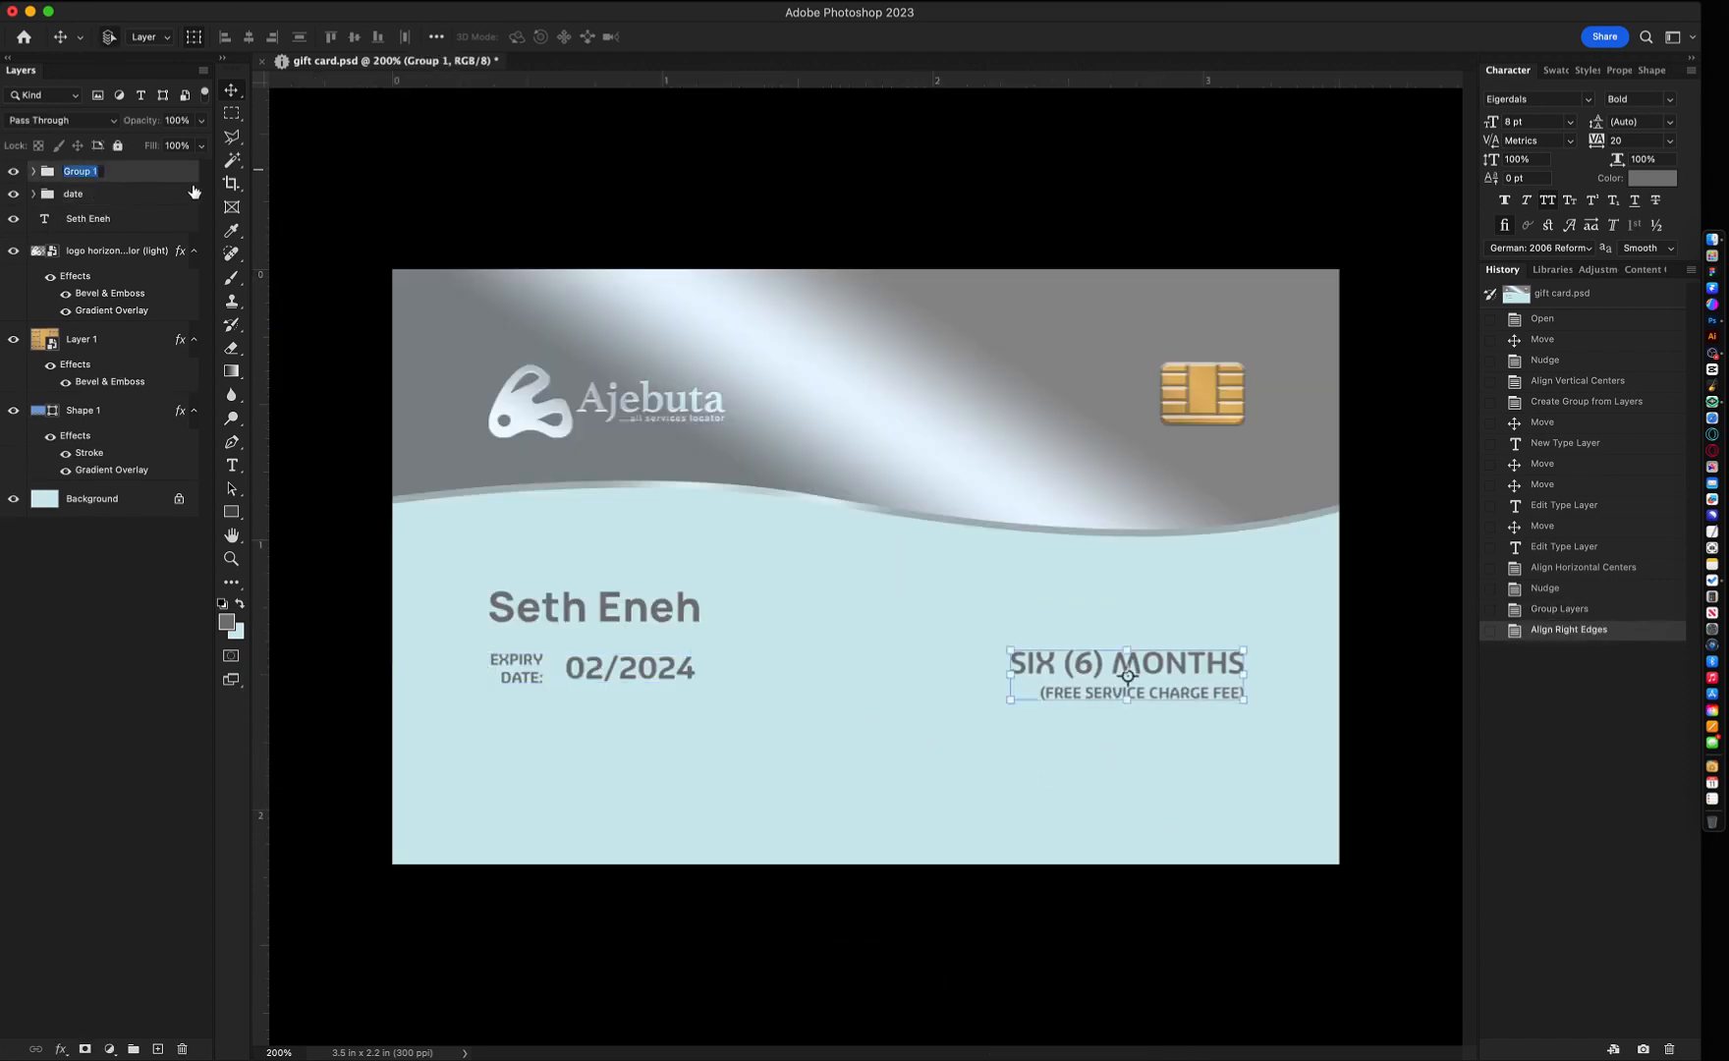
pyautogui.write('gift')
pyautogui.press('Return')
# - Align the top edges of the gift and date groups and move both down toward the card's lower edge
pyautogui.keyDown('shift'); pyautogui.click(73, 194); pyautogui.keyUp('shift')
pyautogui.click(331, 36)
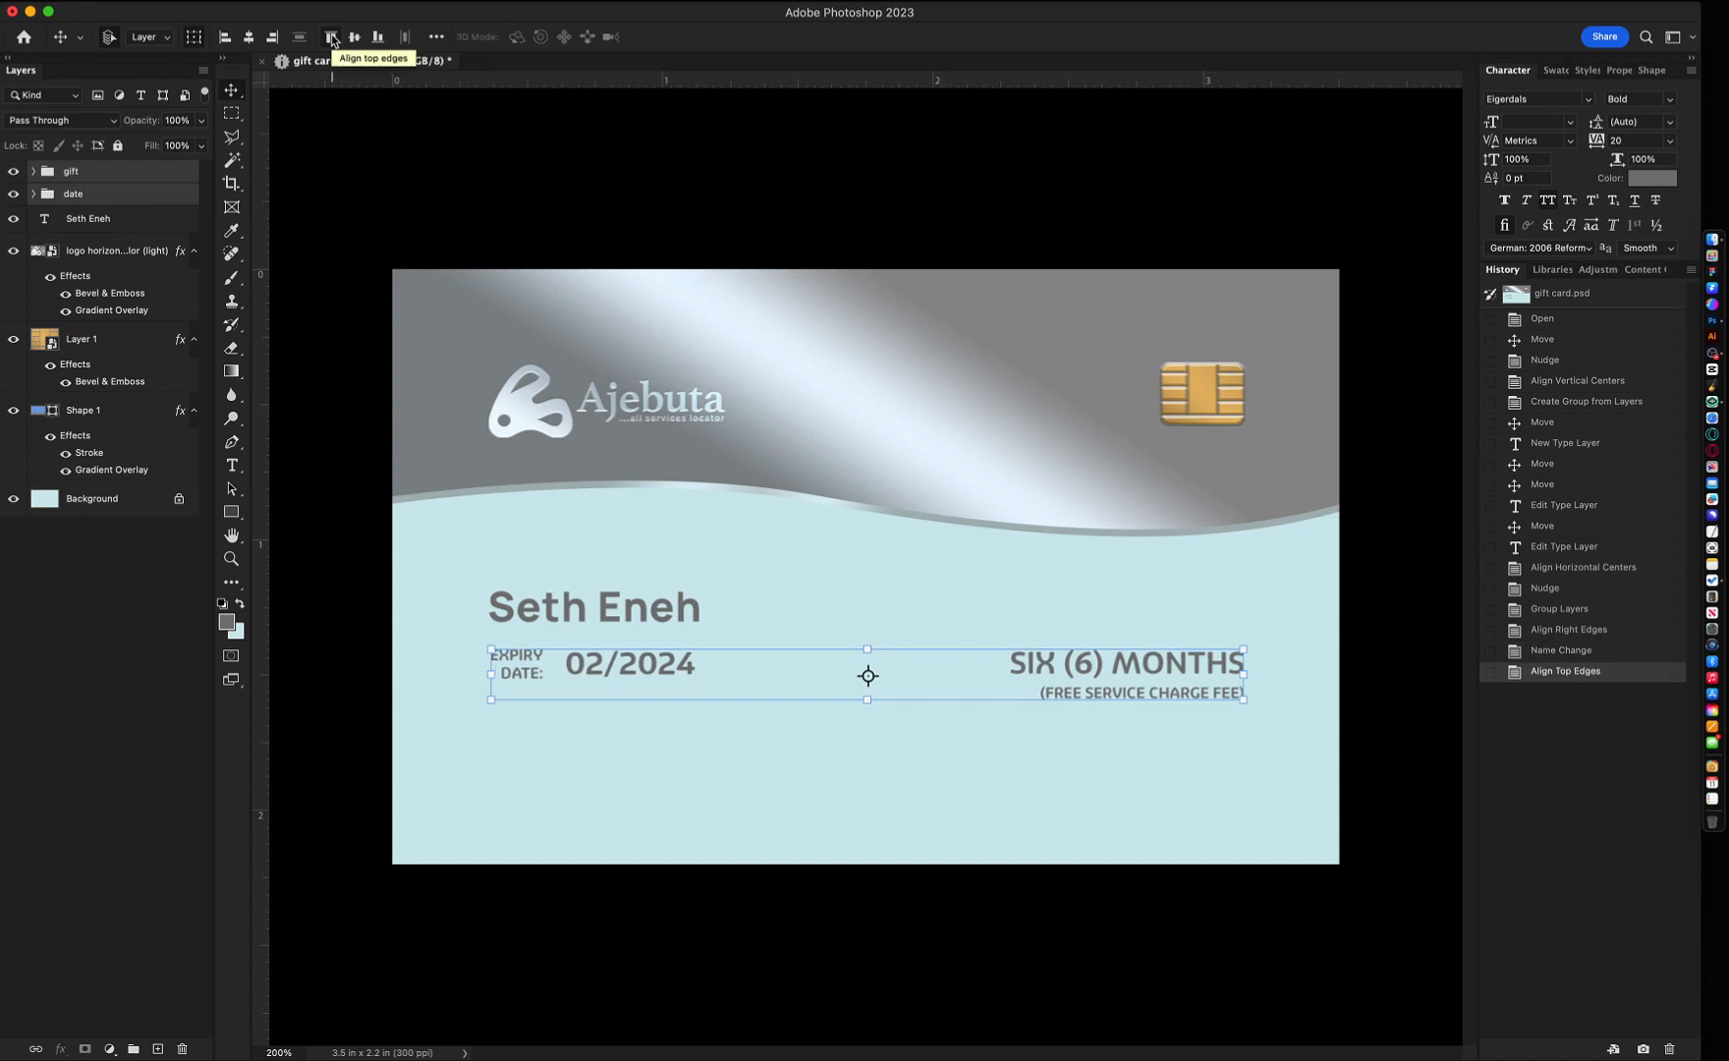
pyautogui.hotkey('shift', 'Down')
pyautogui.hotkey('shift', 'Down')
pyautogui.hotkey('shift', 'Down')
pyautogui.hotkey('shift', 'Down')
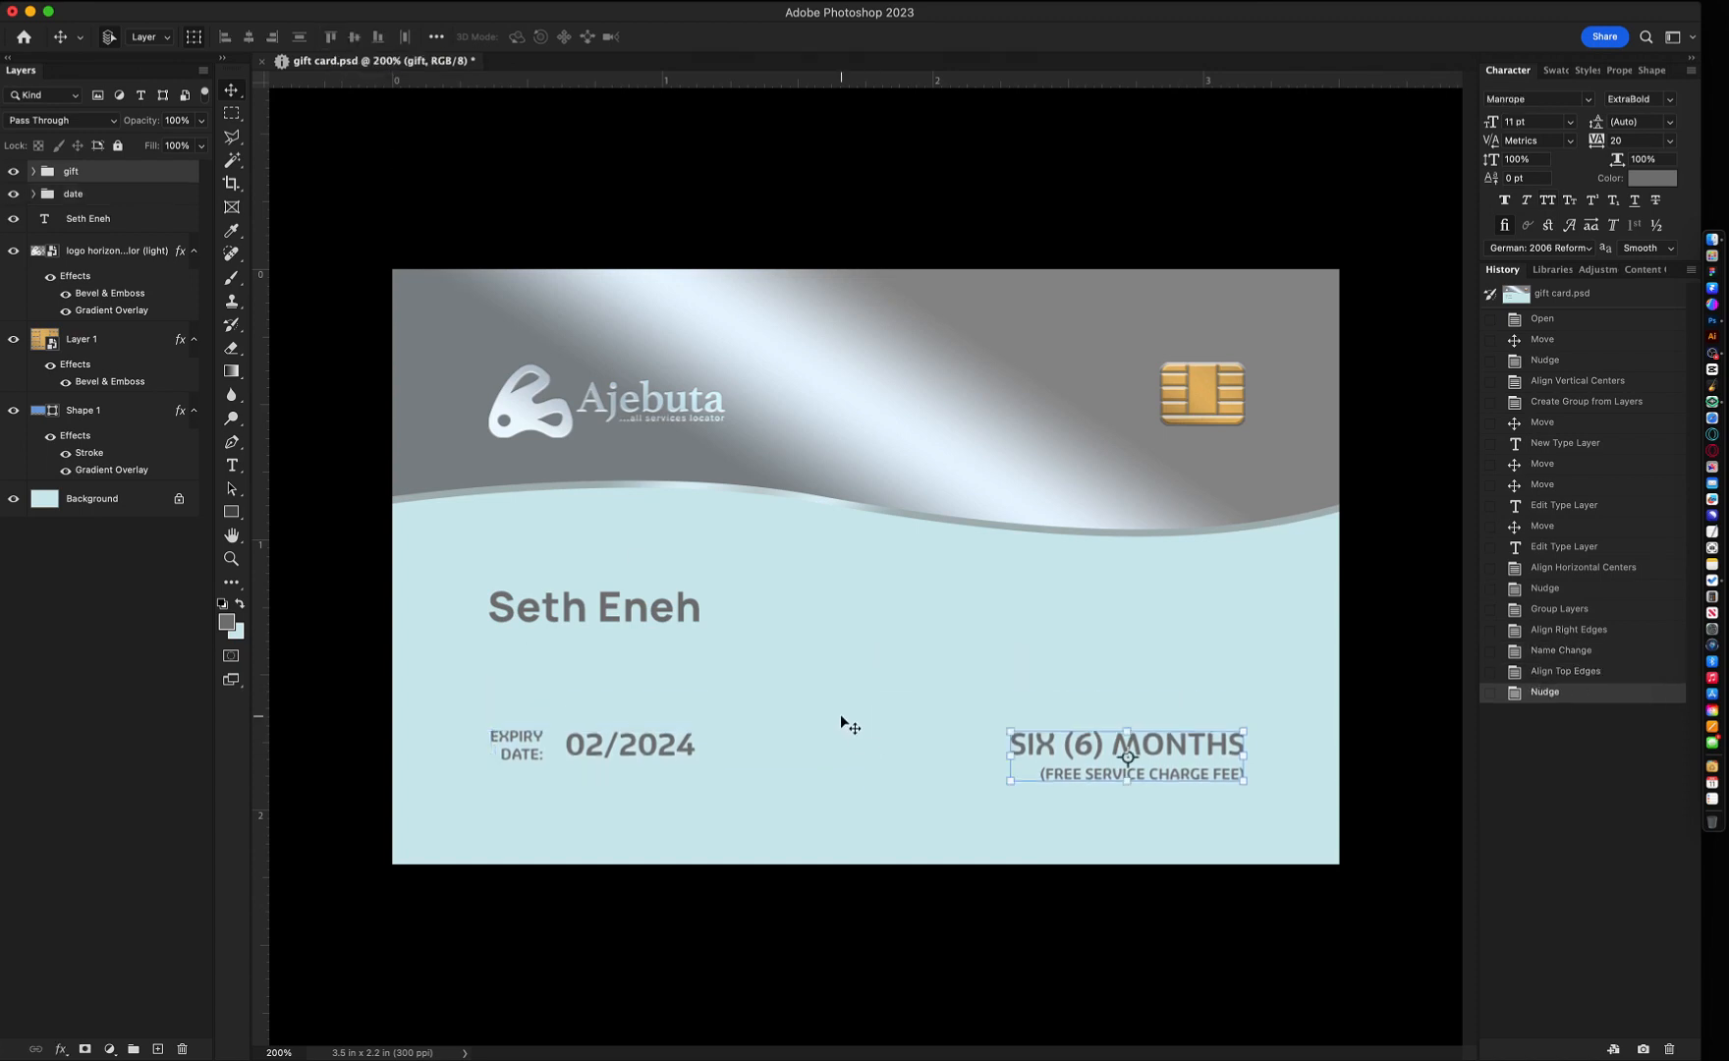
# - Align the gift group's top edge with the cardholder name and nudge the pair slightly down
pyautogui.keyDown('shift'); pyautogui.click(73, 218); pyautogui.keyUp('shift')
pyautogui.click(331, 36)
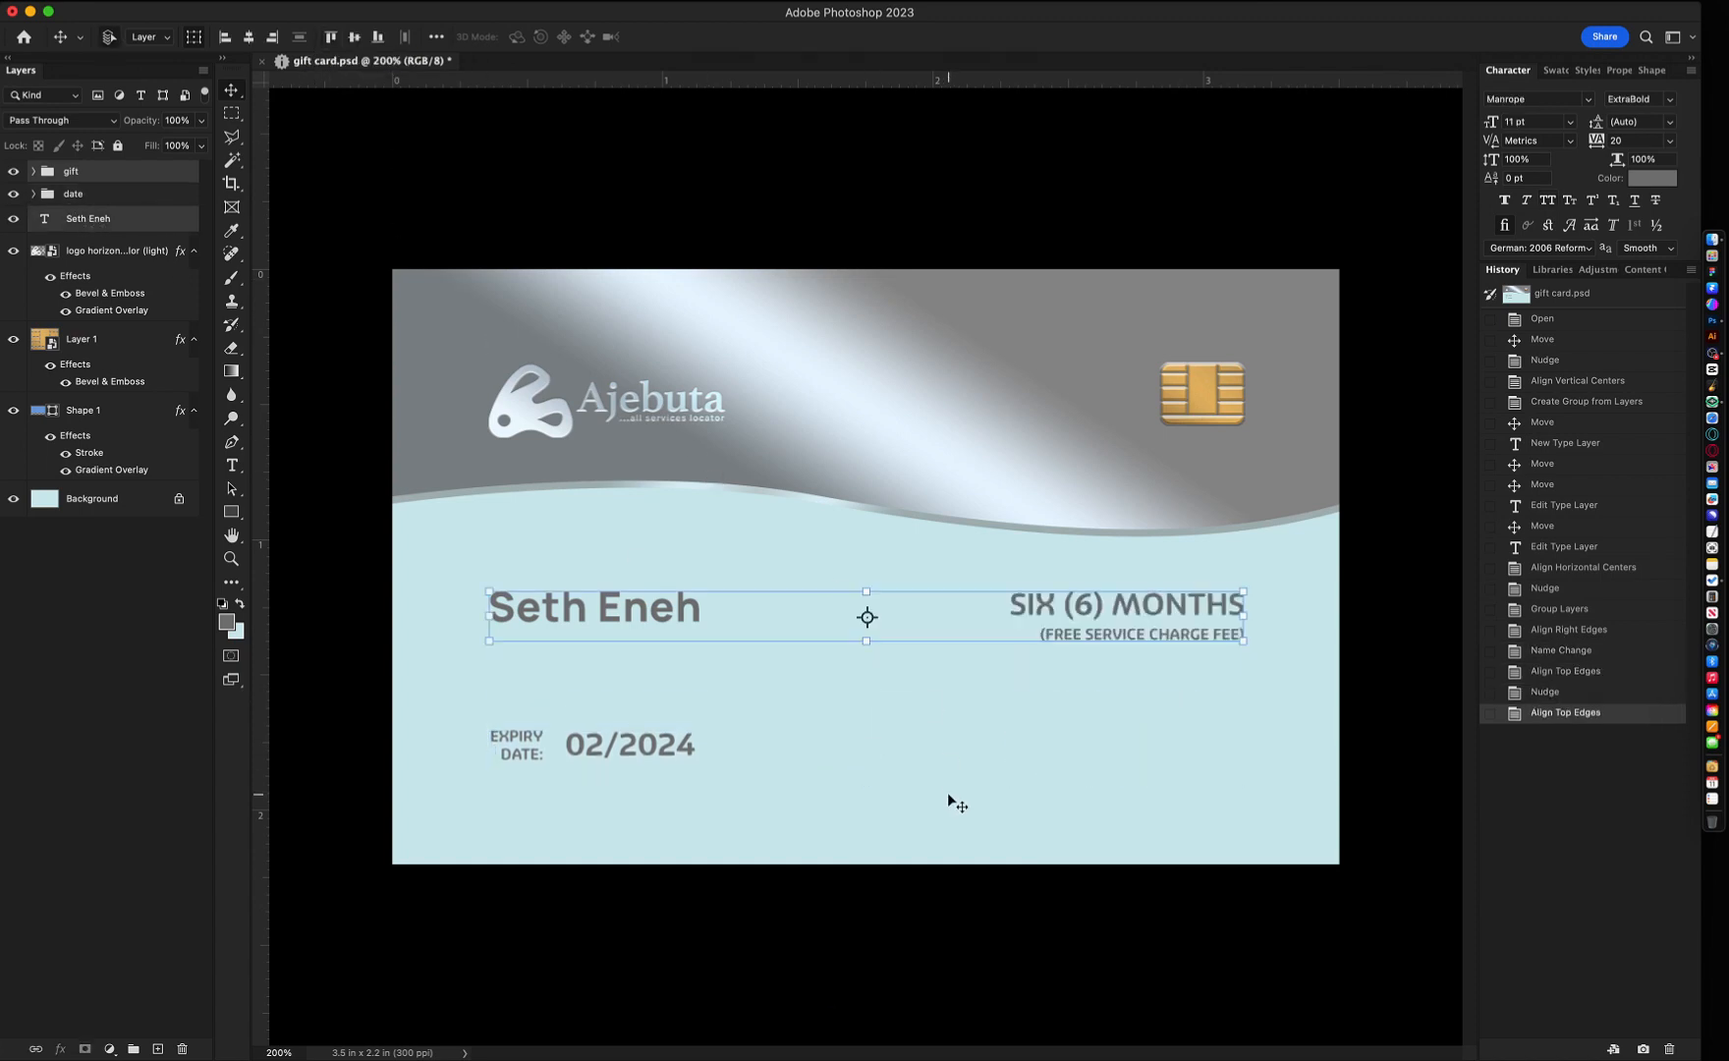
pyautogui.hotkey('shift', 'Down')
pyautogui.press('Up')
pyautogui.press('Up')
pyautogui.press('Up')
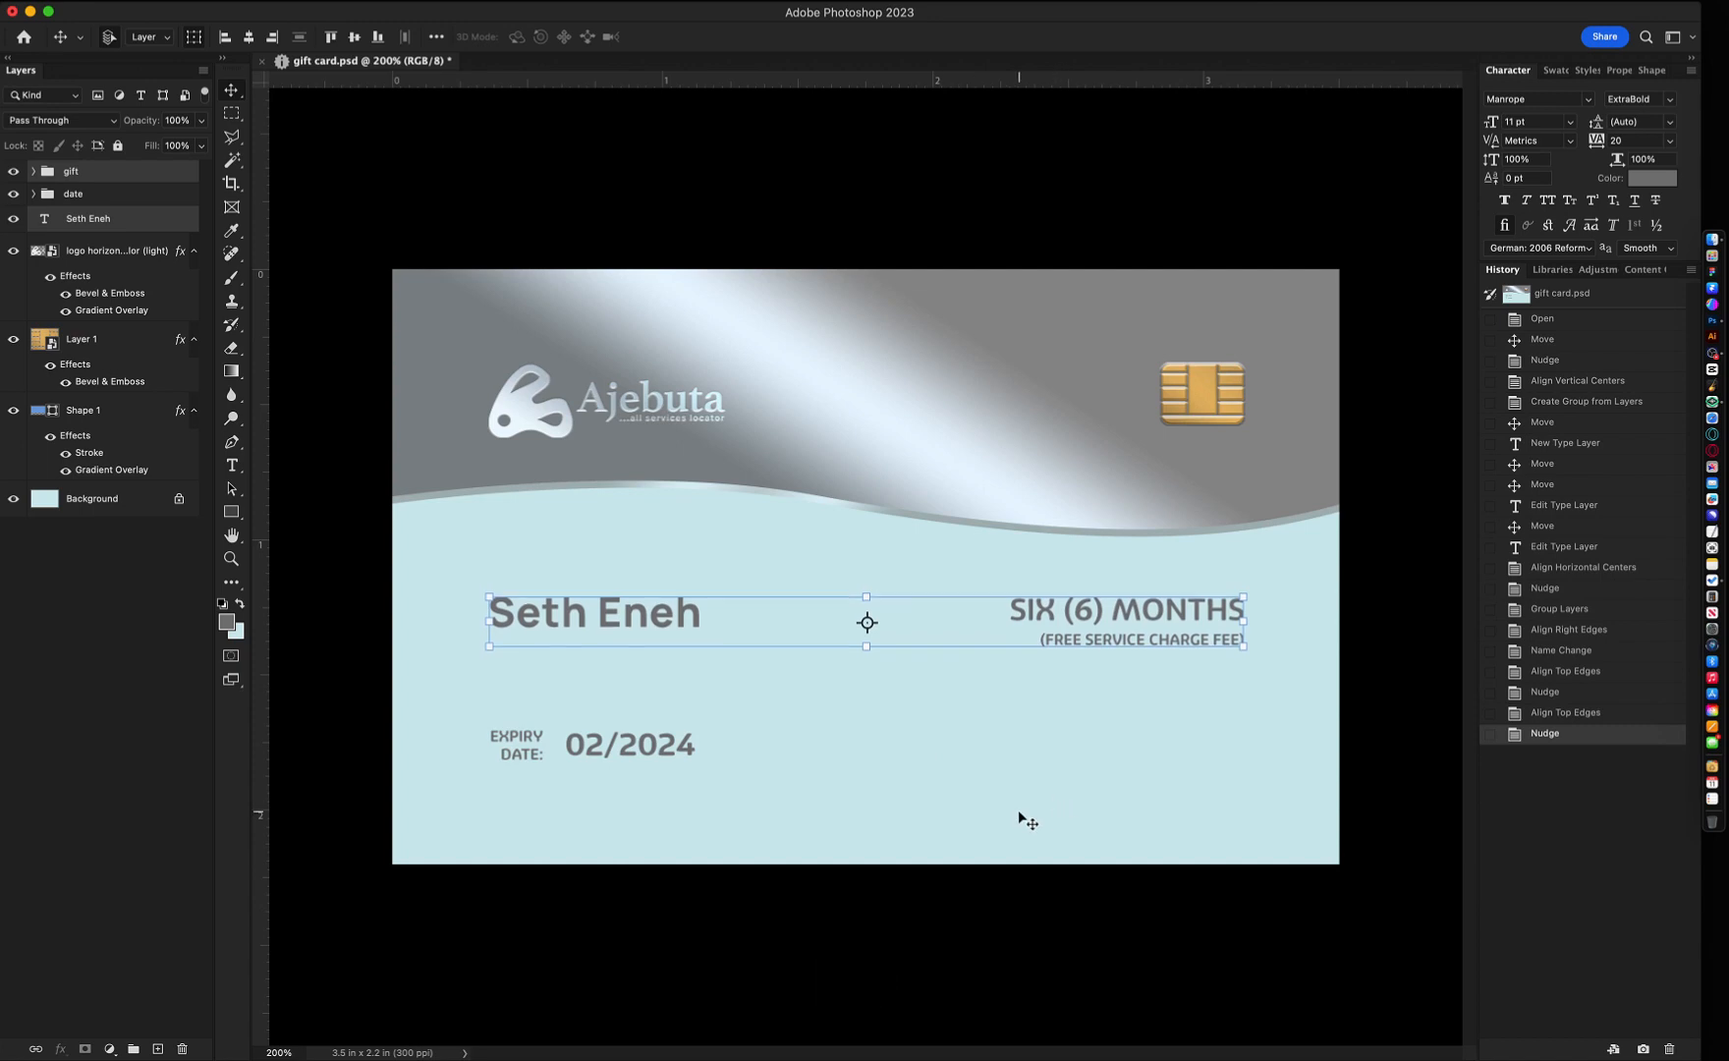
pyautogui.click(1019, 811)
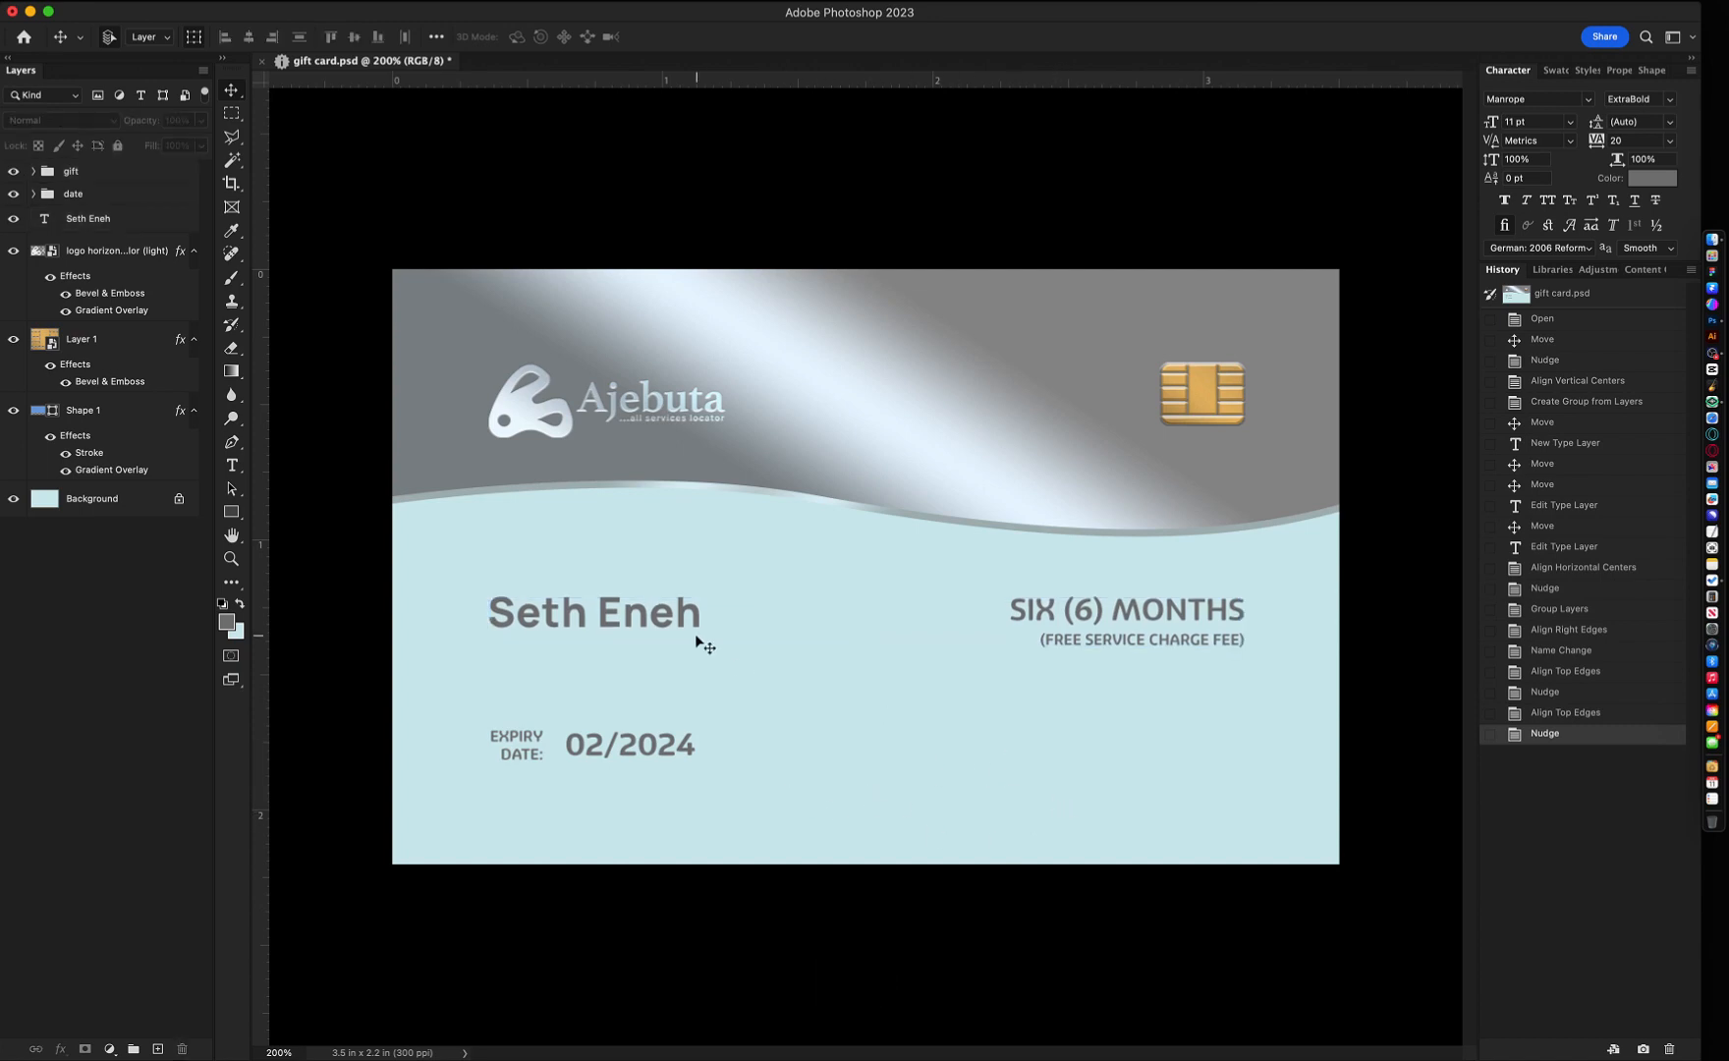
# - Duplicate the cardholder name below the service charge text and change the copy's wording to "Silver Card"
pyautogui.moveTo(696, 641); pyautogui.dragTo(1195, 773)
pyautogui.doubleClick(1121, 732)
pyautogui.write('S')
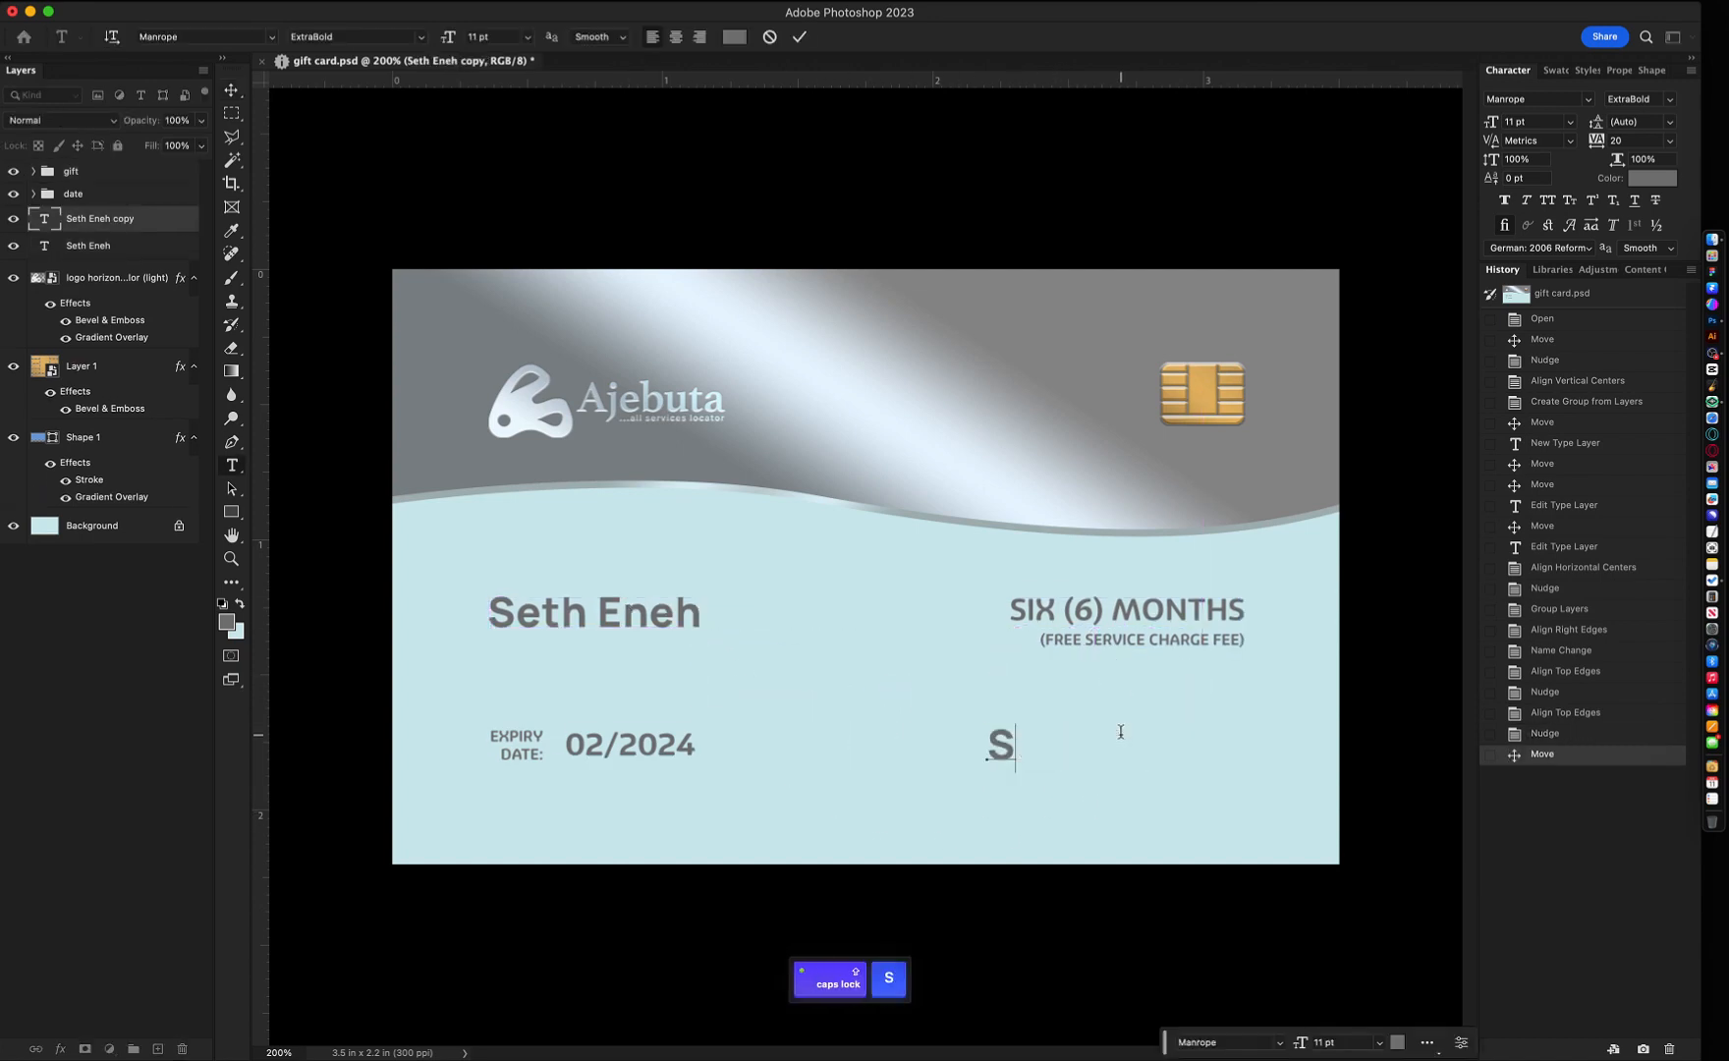
pyautogui.write('ilver C')
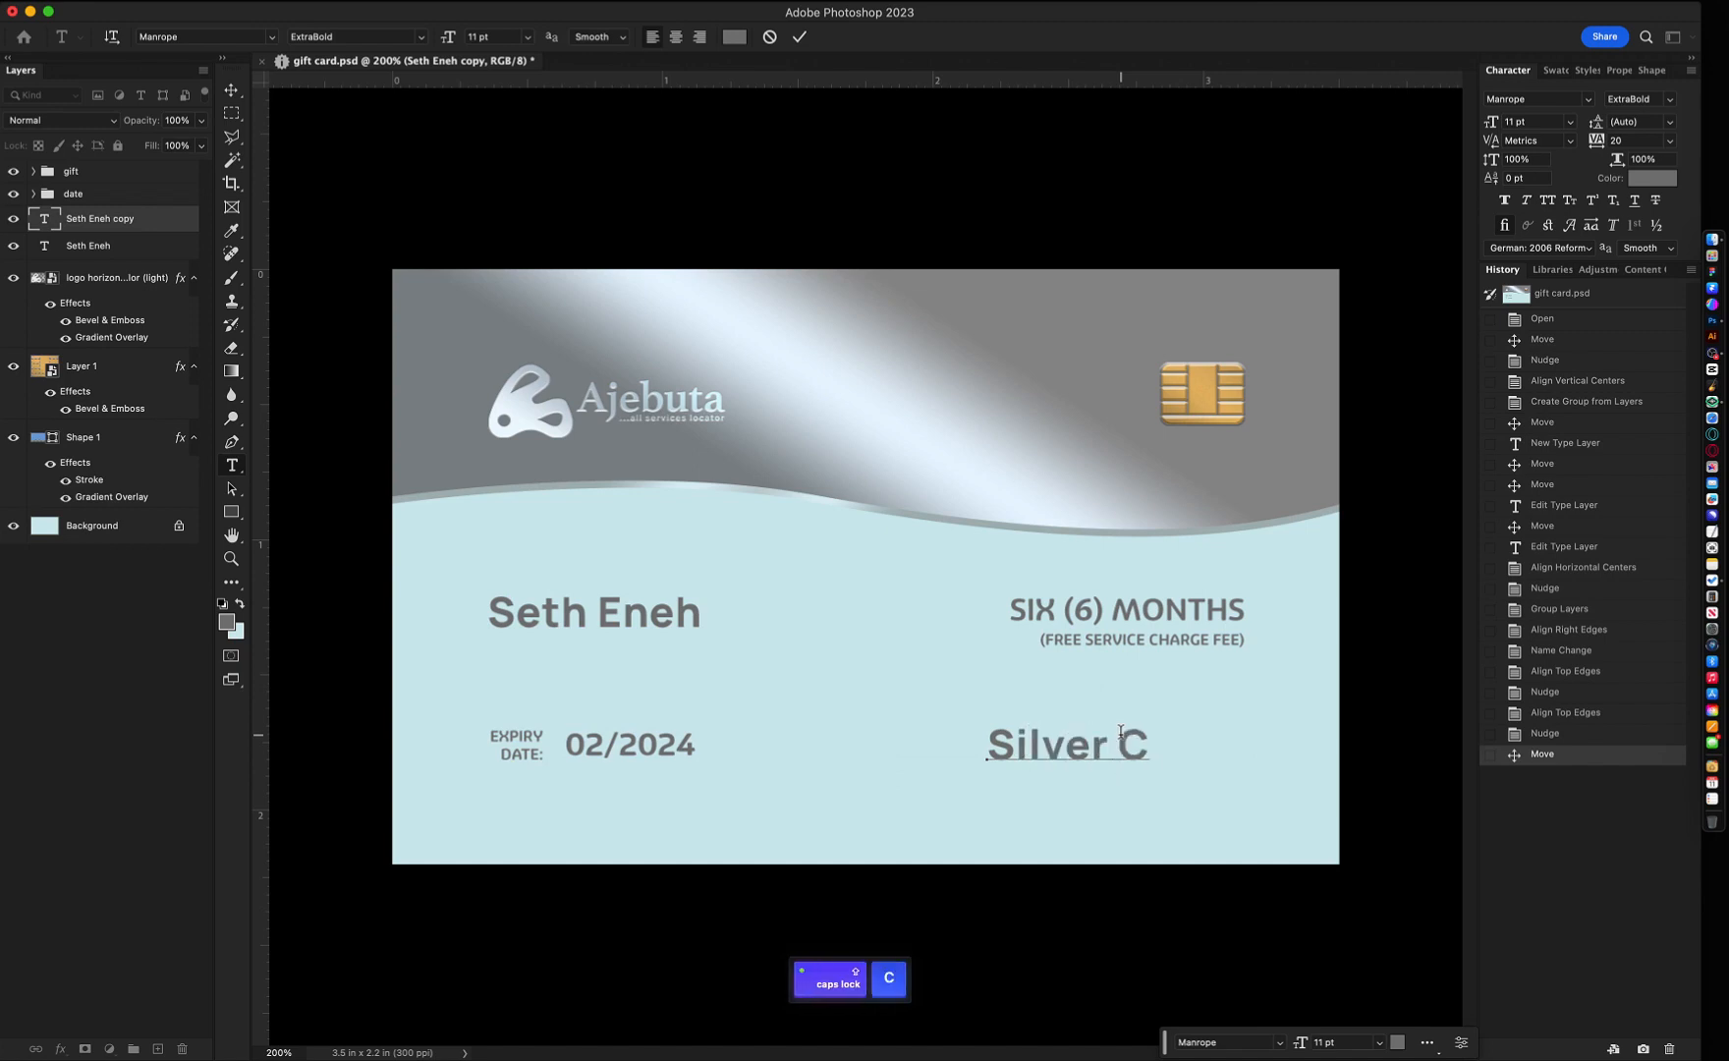
pyautogui.write('ard')
pyautogui.press('super+Return')
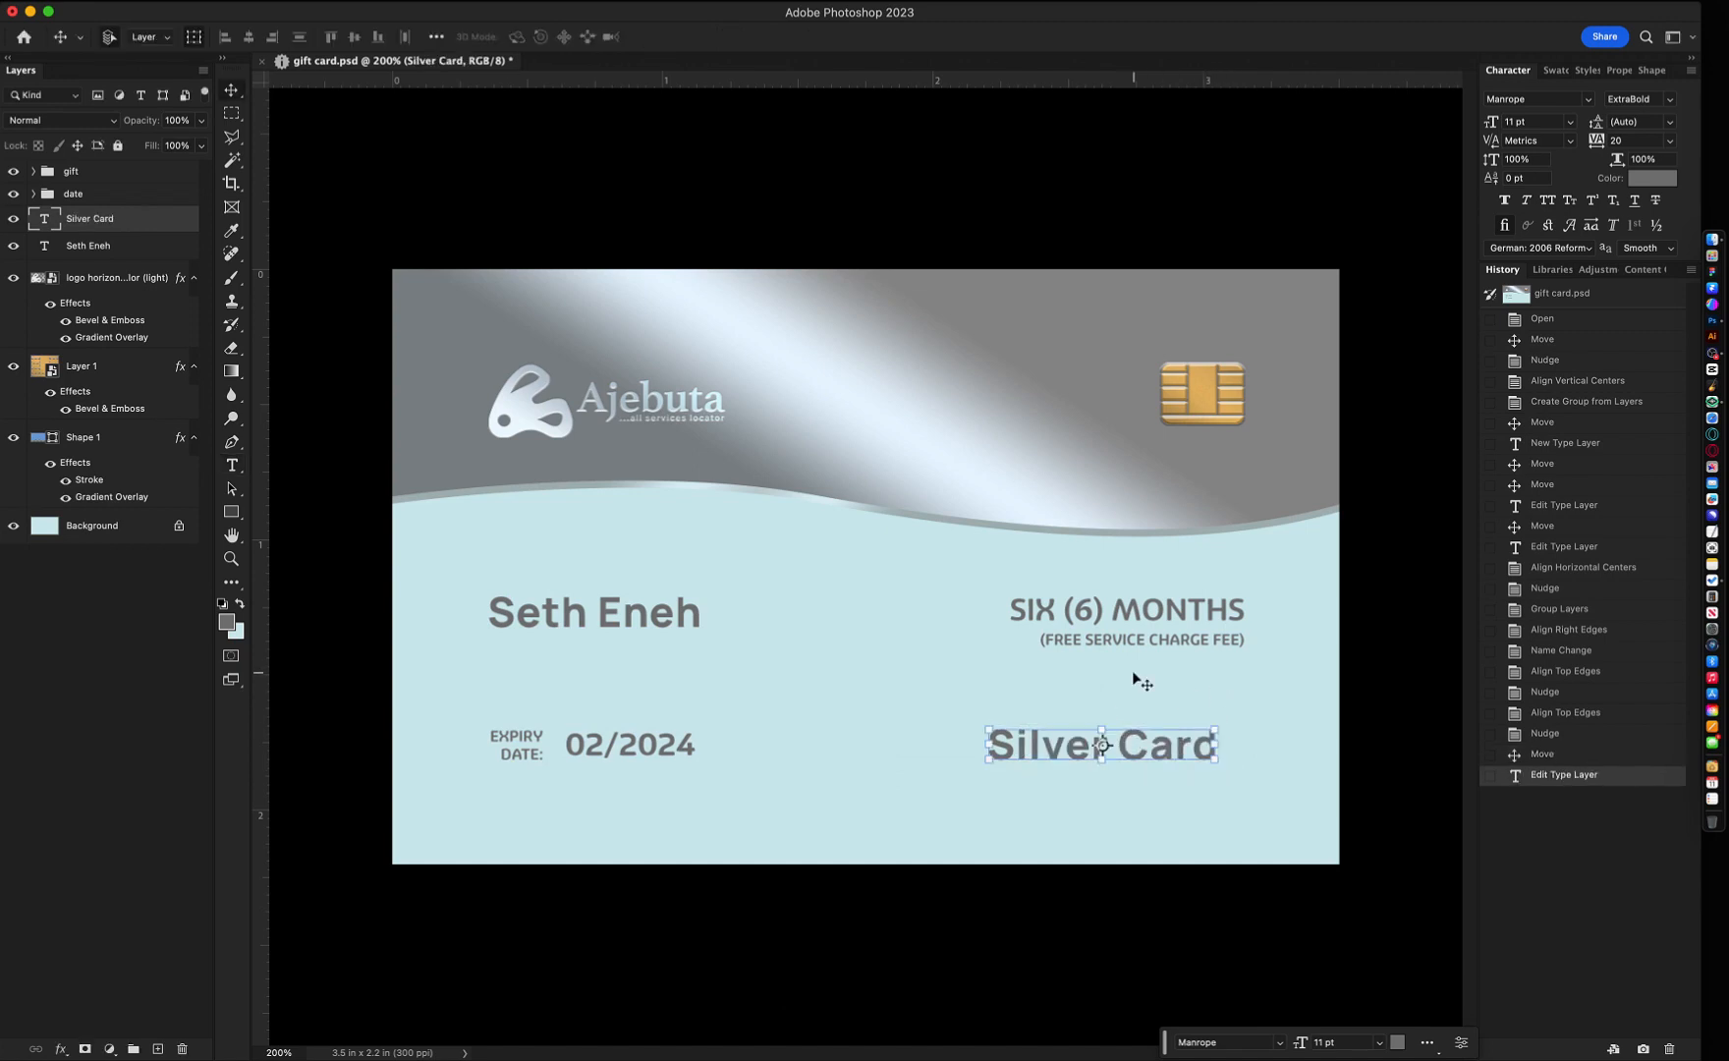
# - Align the Silver Card text's right edge with the gold chip's right edge
pyautogui.press('shift')
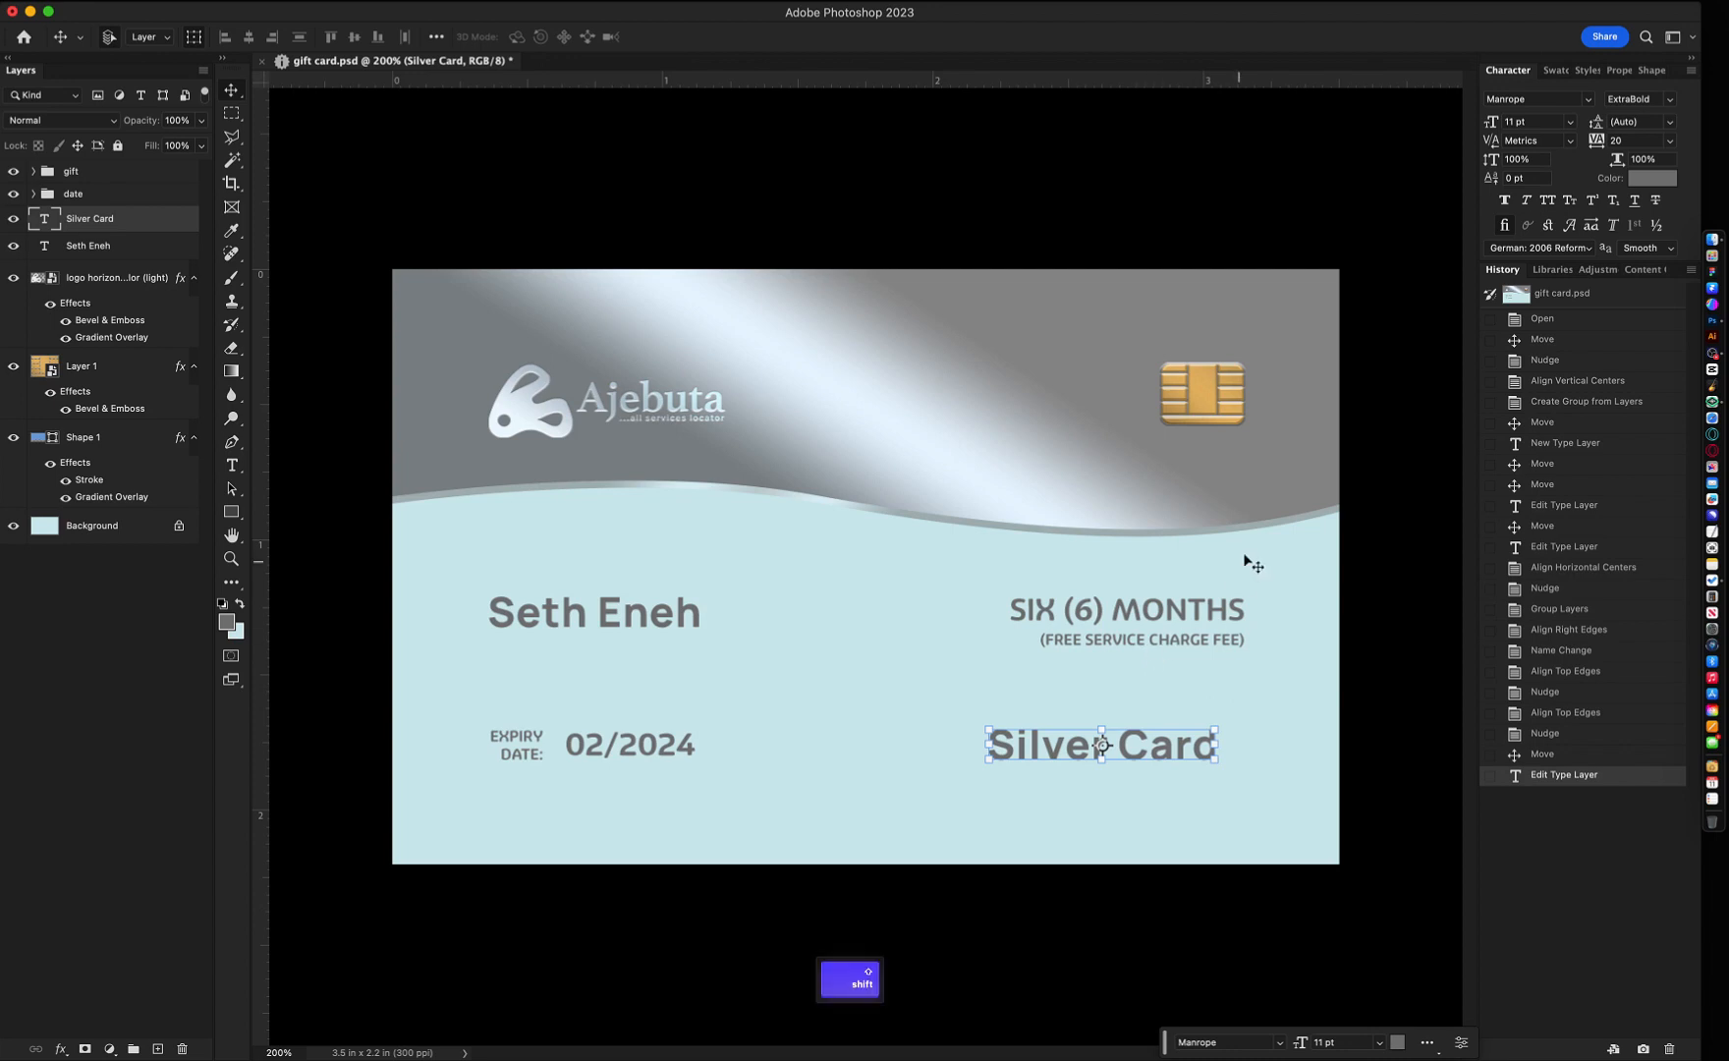
pyautogui.keyDown('shift'); pyautogui.click(1218, 402); pyautogui.keyUp('shift')
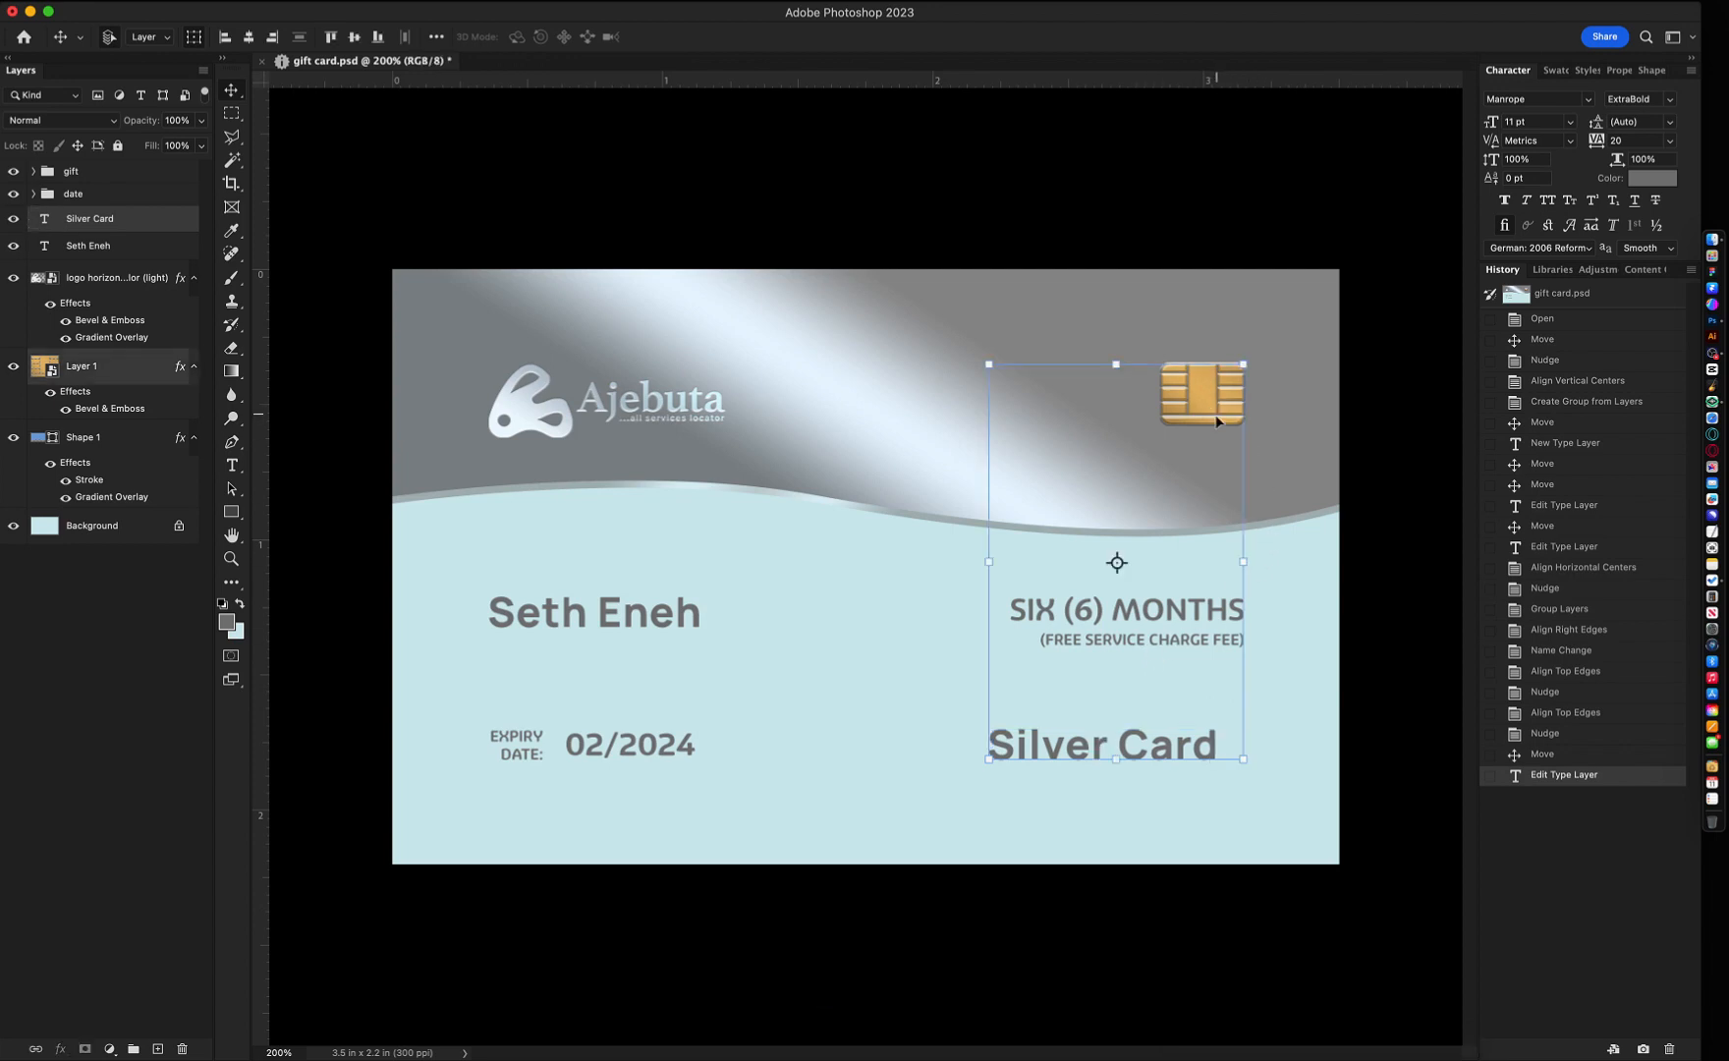
pyautogui.click(274, 37)
pyautogui.click(936, 808)
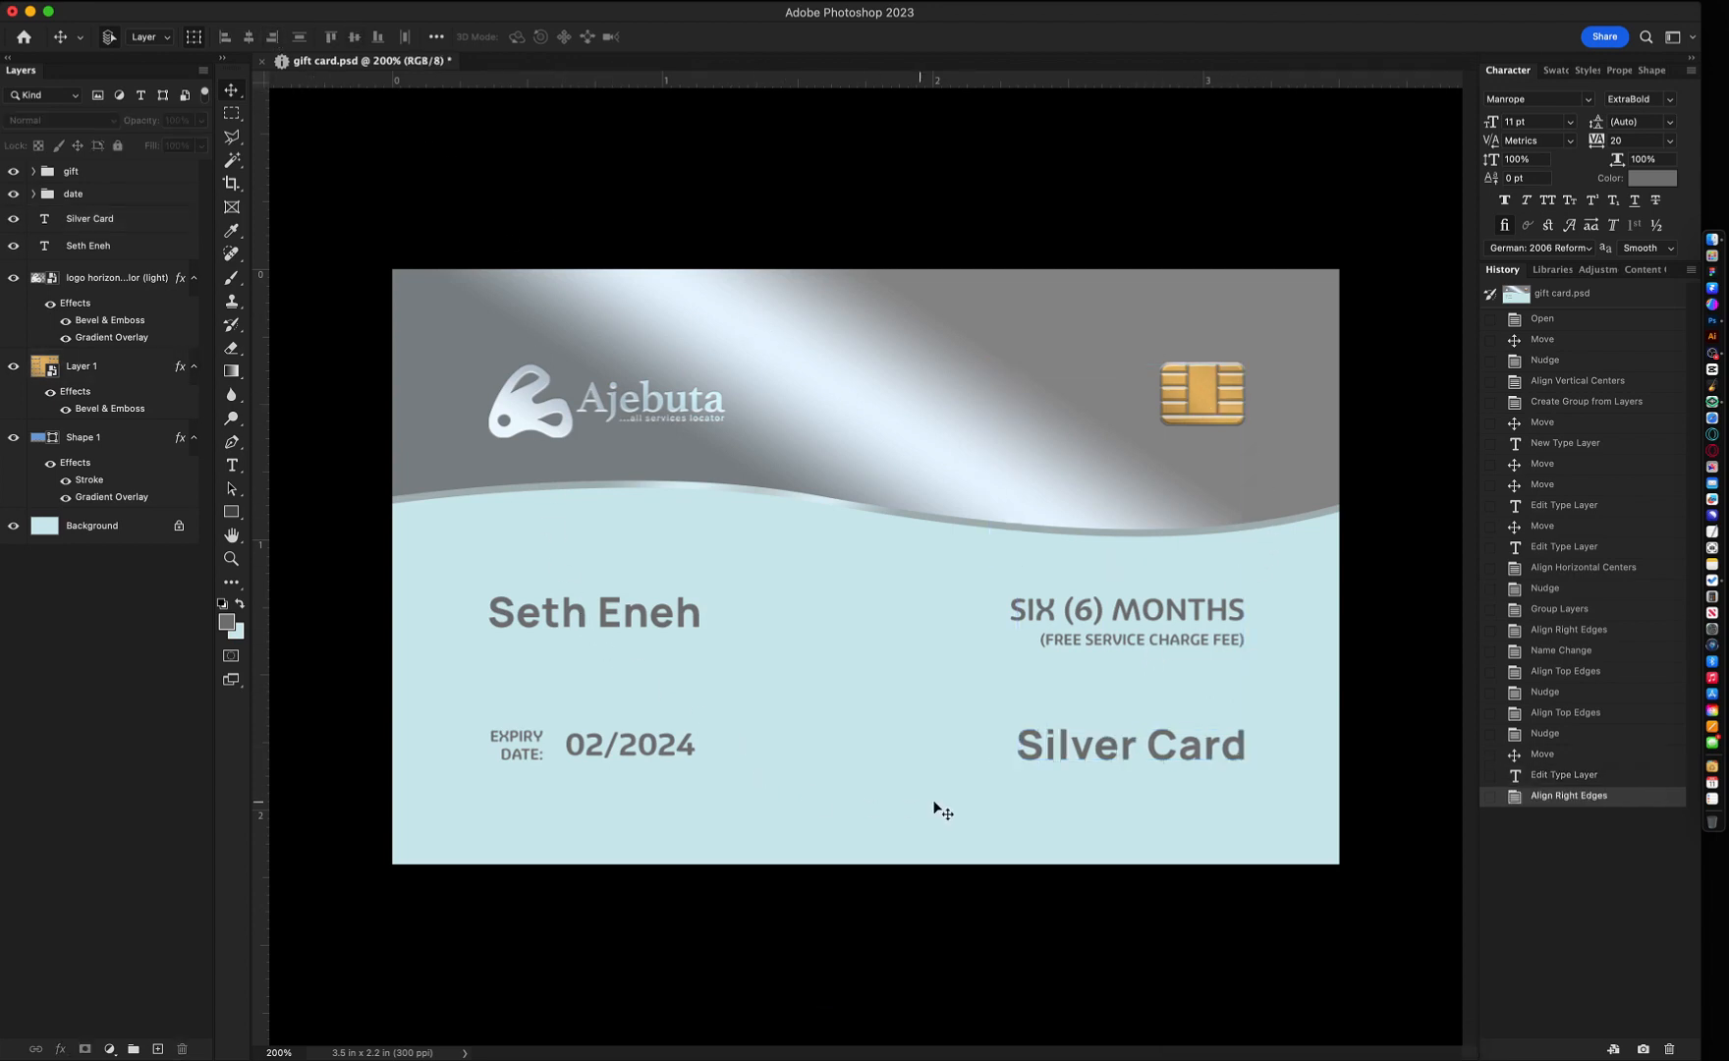
# - Align the top edges of the date group and the Silver Card text
pyautogui.click(1034, 758)
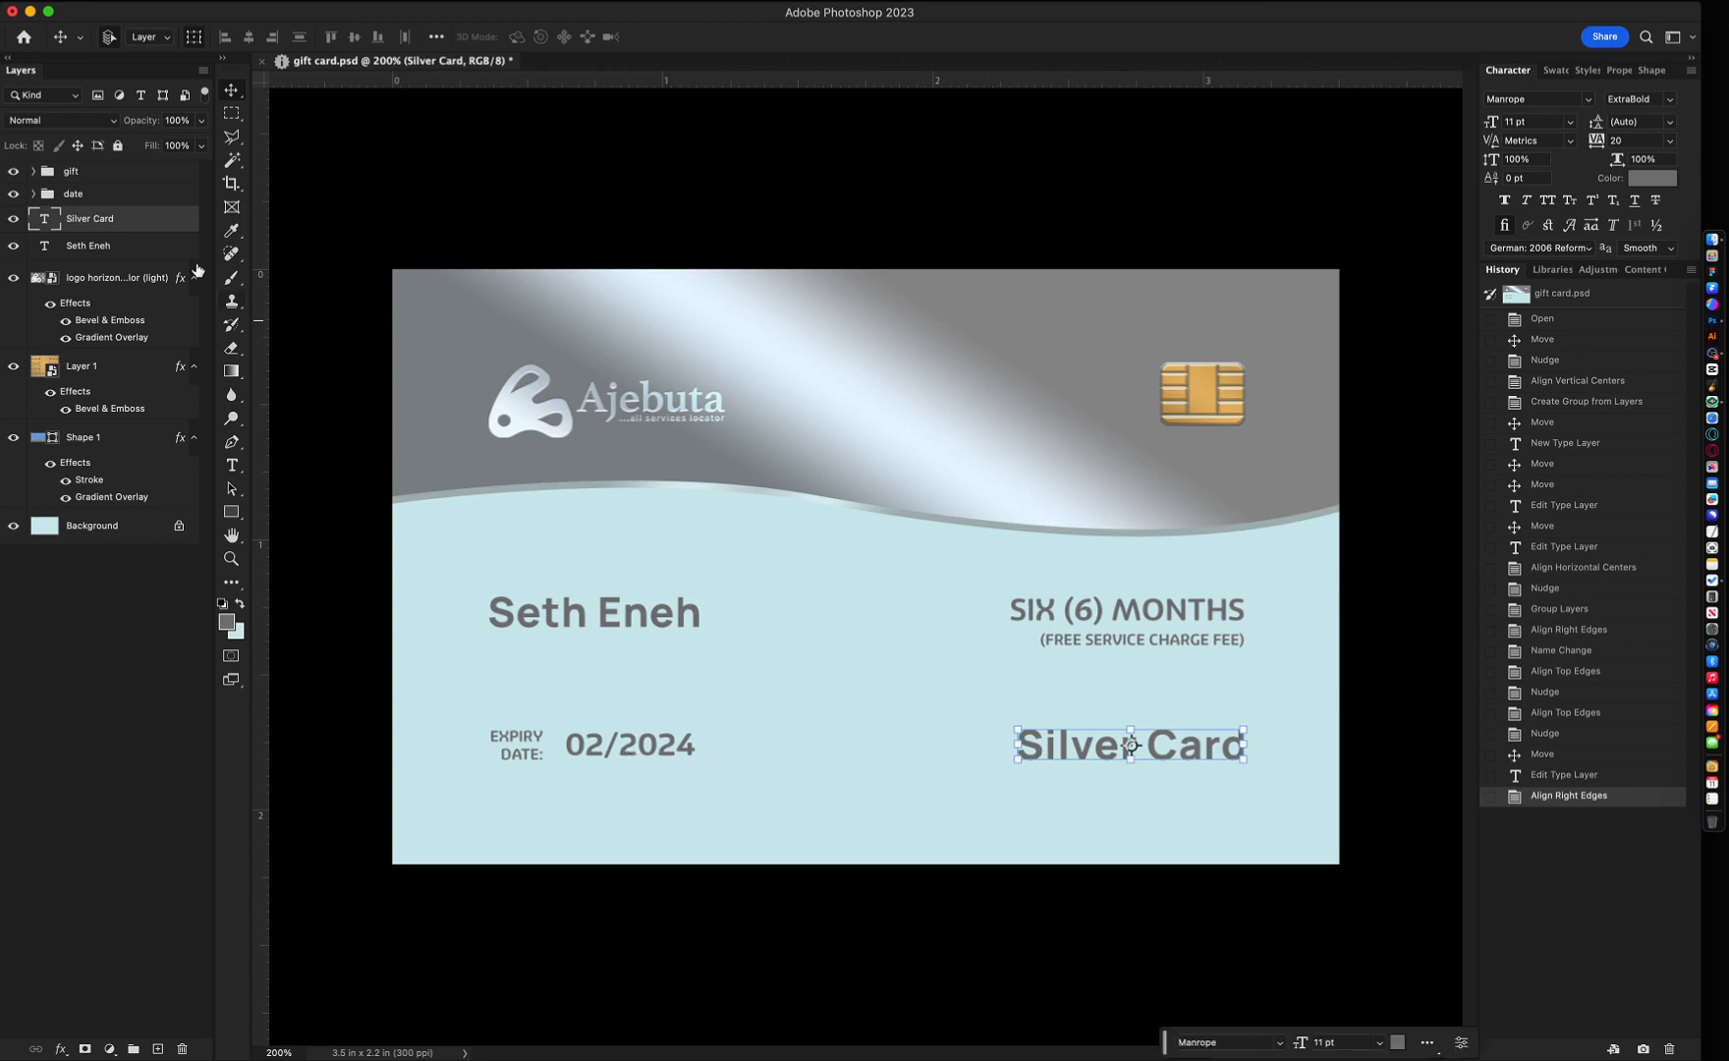
pyautogui.press('super')
pyautogui.keyDown('super'); pyautogui.click(102, 195); pyautogui.keyUp('super')
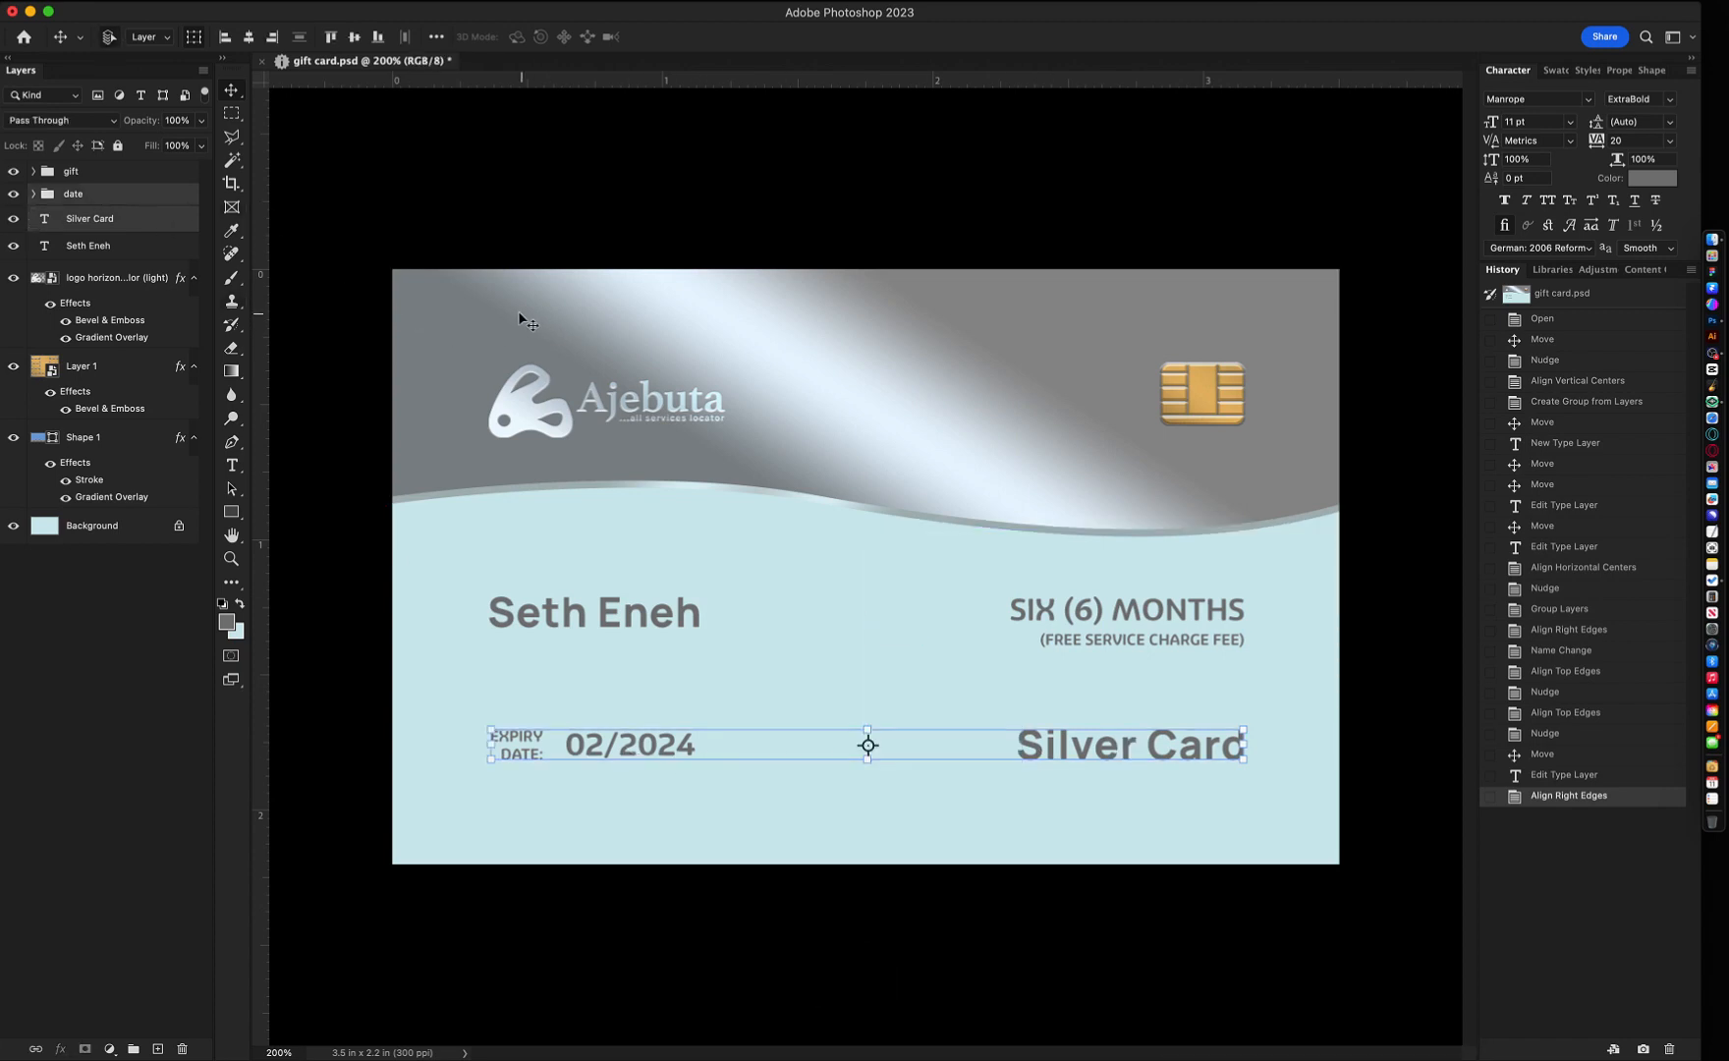
pyautogui.click(333, 38)
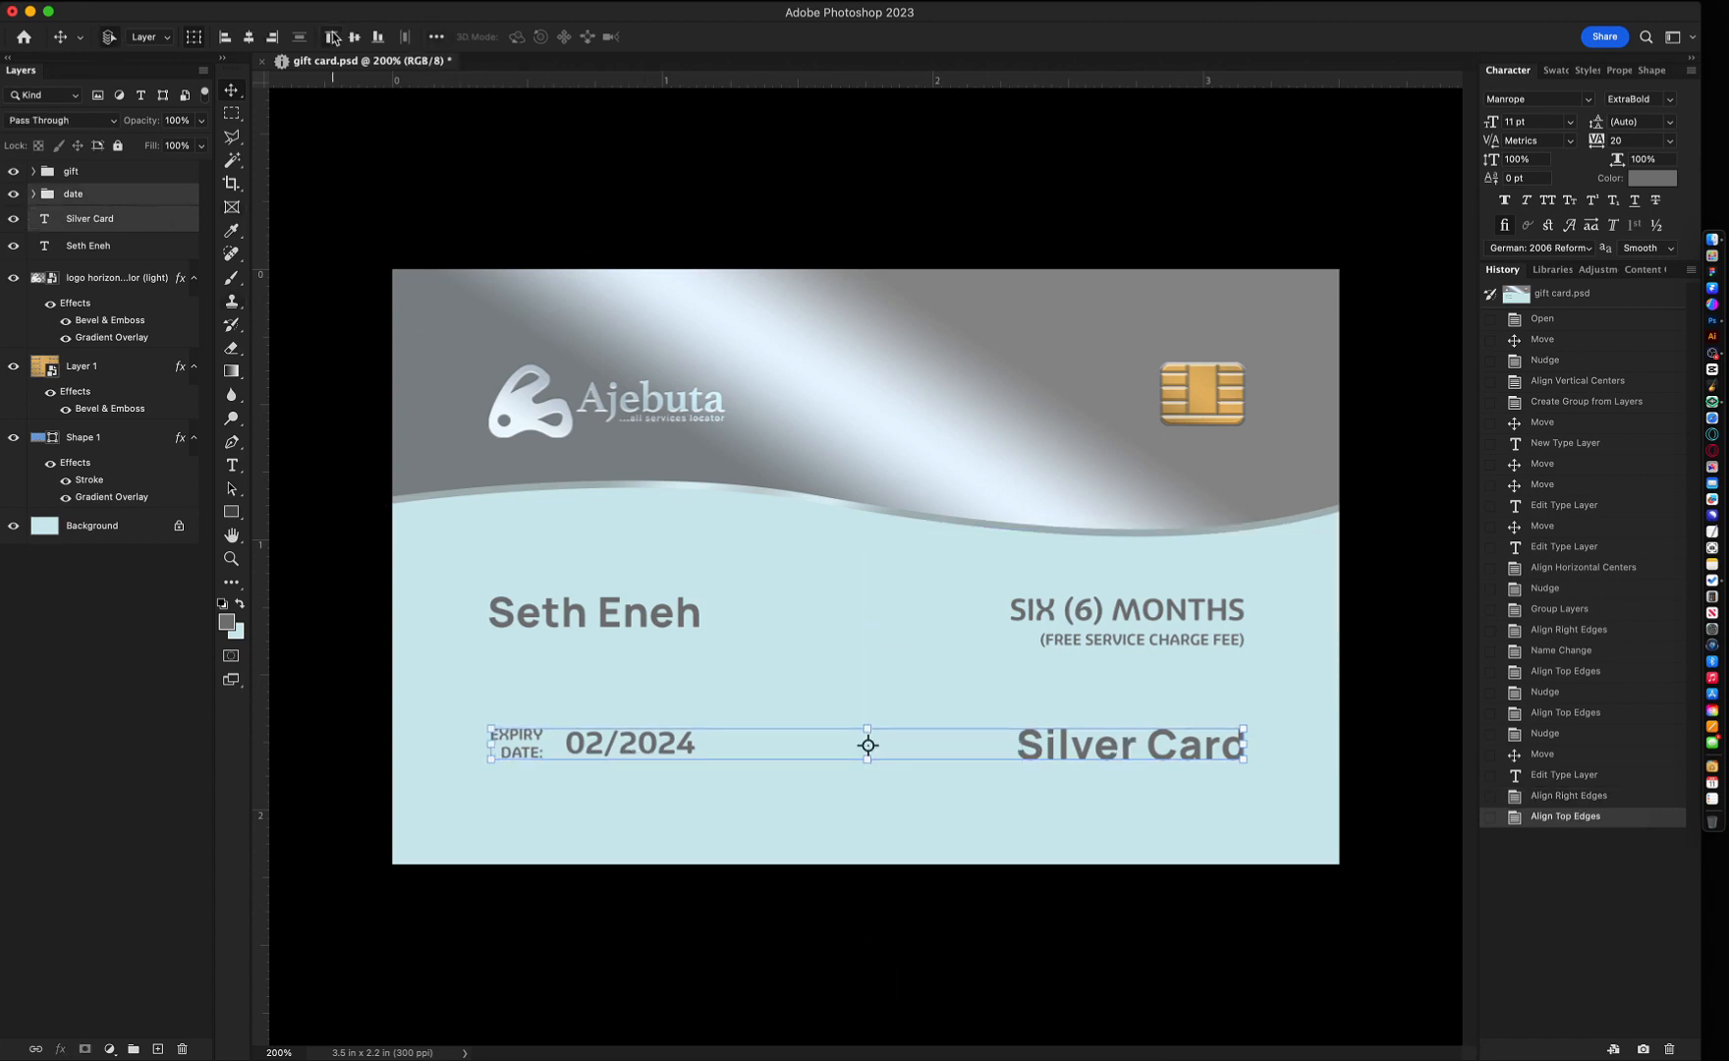
pyautogui.click(810, 621)
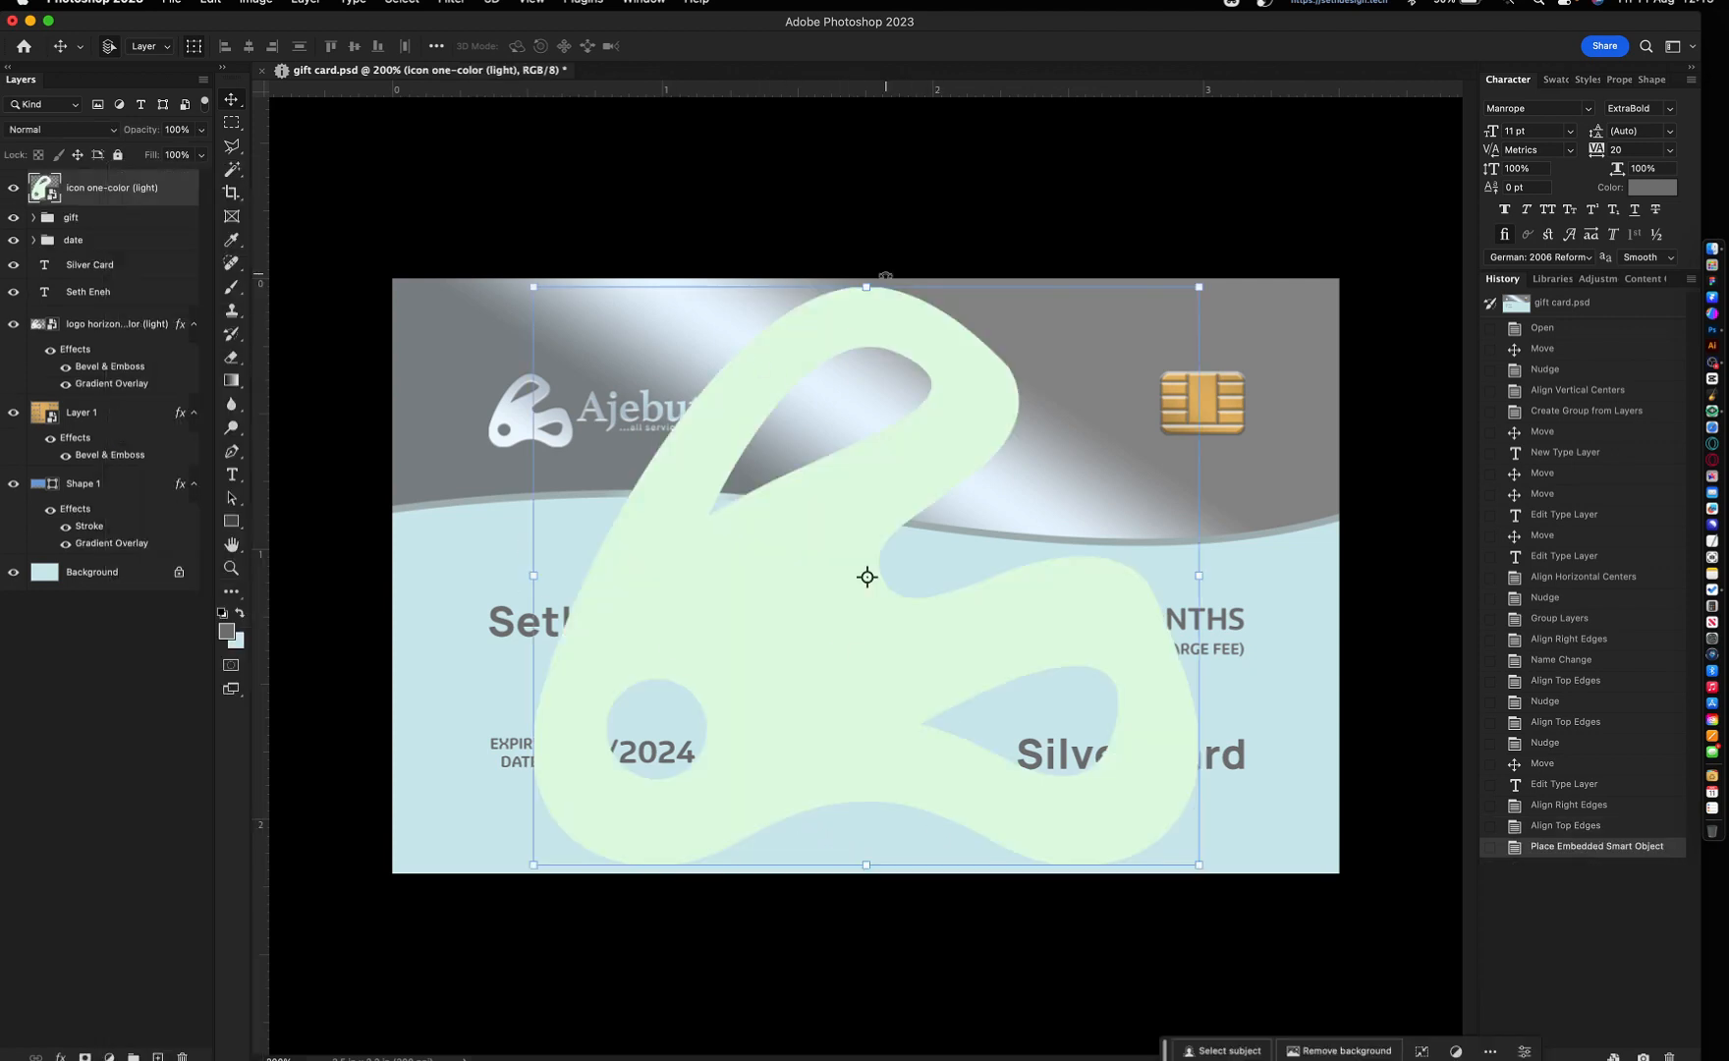
# - Scale the placed Ajebuta icon down to about half its size, centred on the card's lower half
pyautogui.moveTo(865, 589); pyautogui.dragTo(866, 549)
pyautogui.press('Return')
# - Try moving the scaled icon slightly up and to the right, and undo the nudge
pyautogui.hotkey('shift', 'Up')
pyautogui.hotkey('shift', 'Up')
pyautogui.hotkey('shift', 'Up')
pyautogui.hotkey('shift', 'Left')
pyautogui.moveTo(814, 611)
pyautogui.mouseDown()
pyautogui.moveTo(1050, 628)
pyautogui.moveTo(844, 629)
pyautogui.mouseUp()
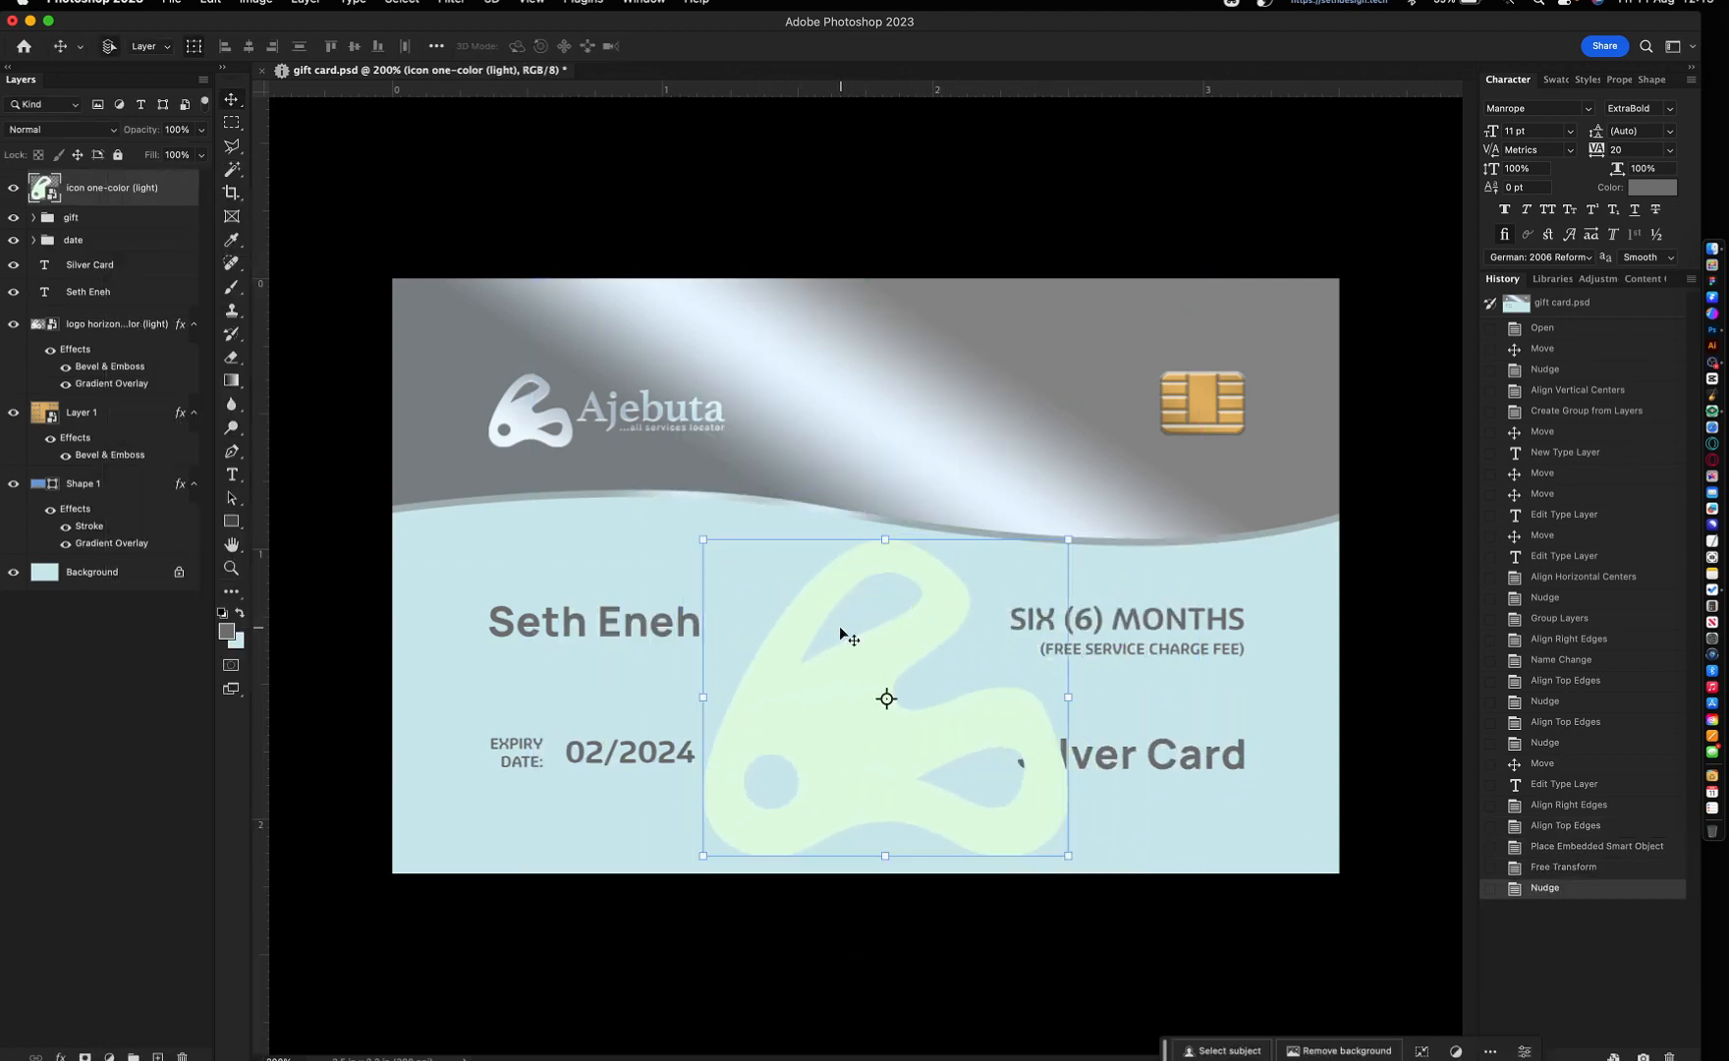
pyautogui.press('super+z')
# - Copy the Ajebuta logo's layer style and paste it onto the large icon
pyautogui.click(539, 430)
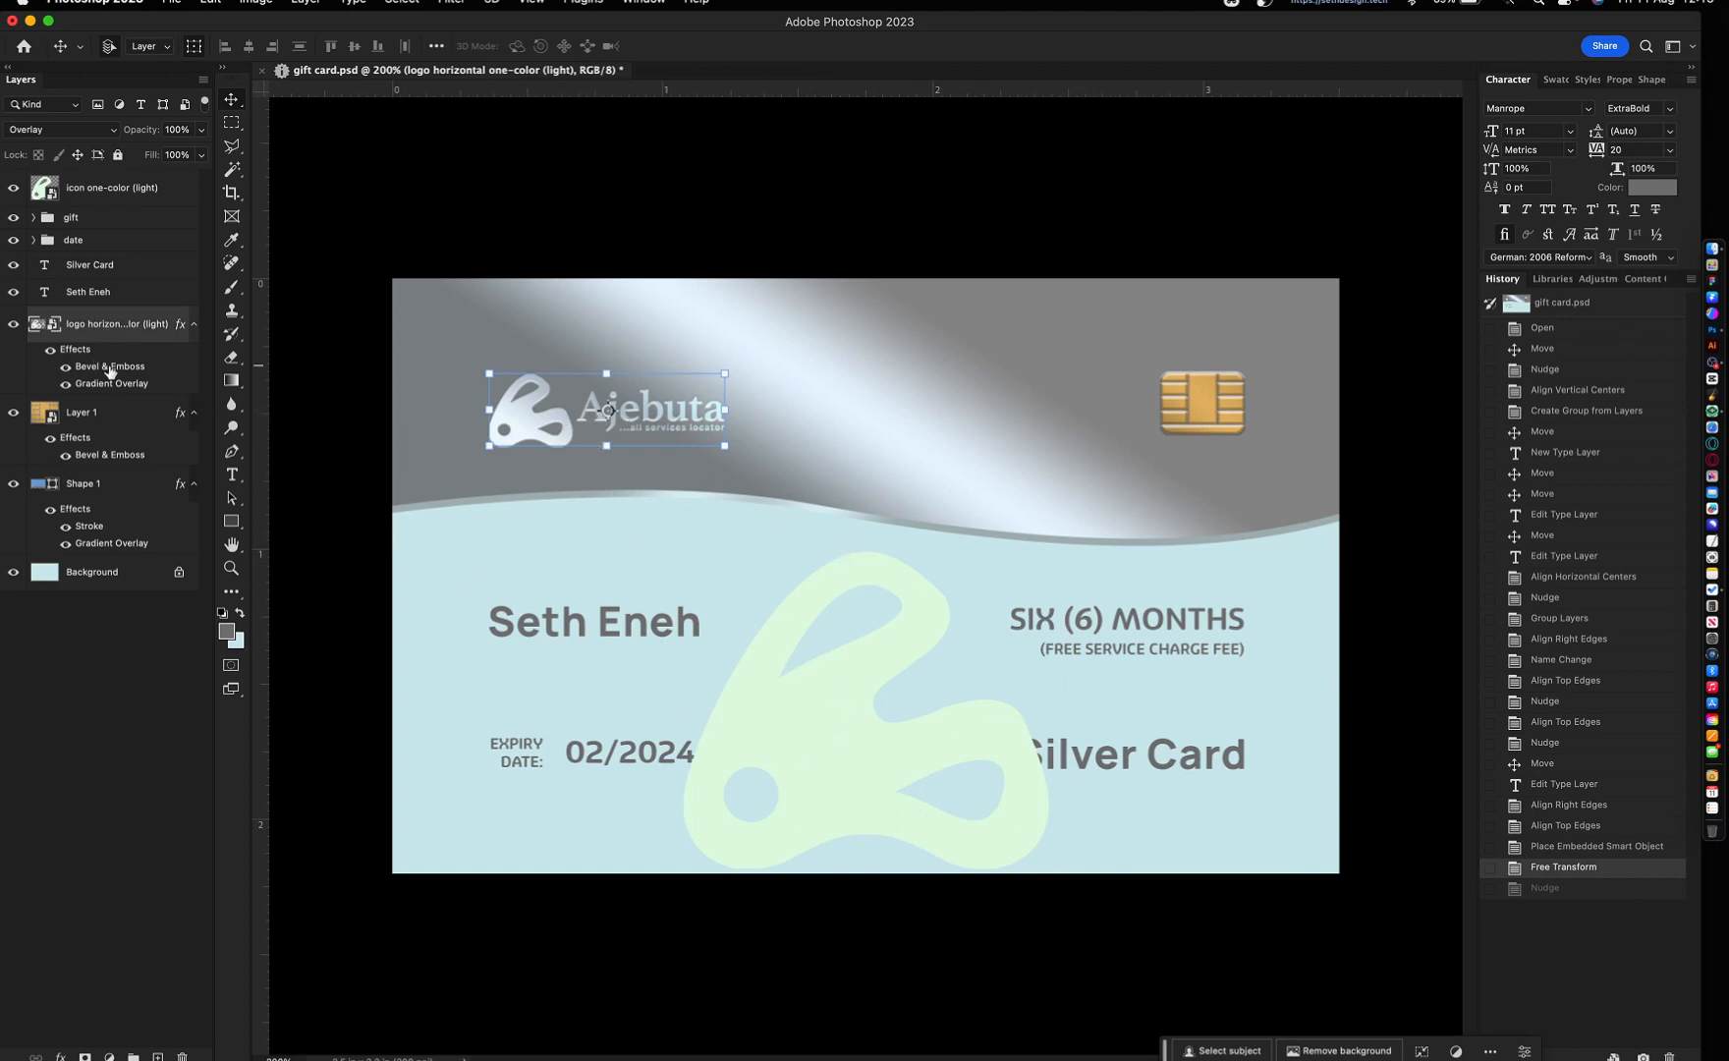
pyautogui.rightClick(110, 371)
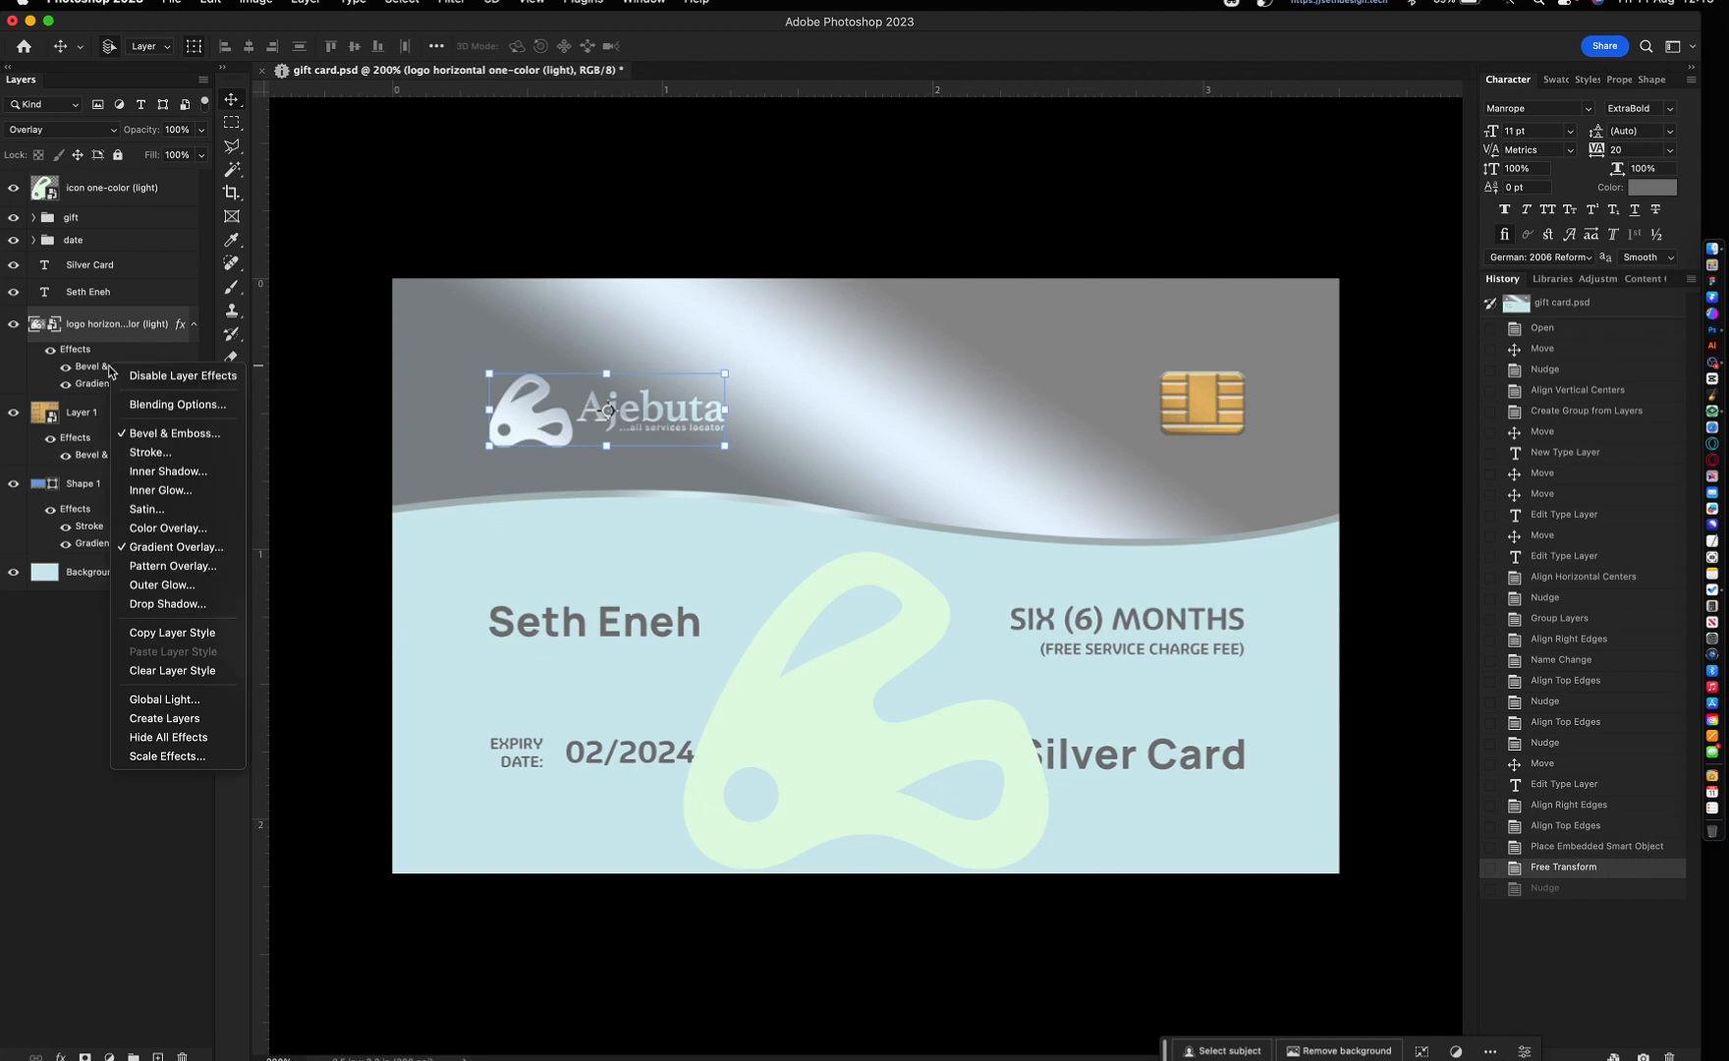
pyautogui.click(159, 633)
pyautogui.click(805, 718)
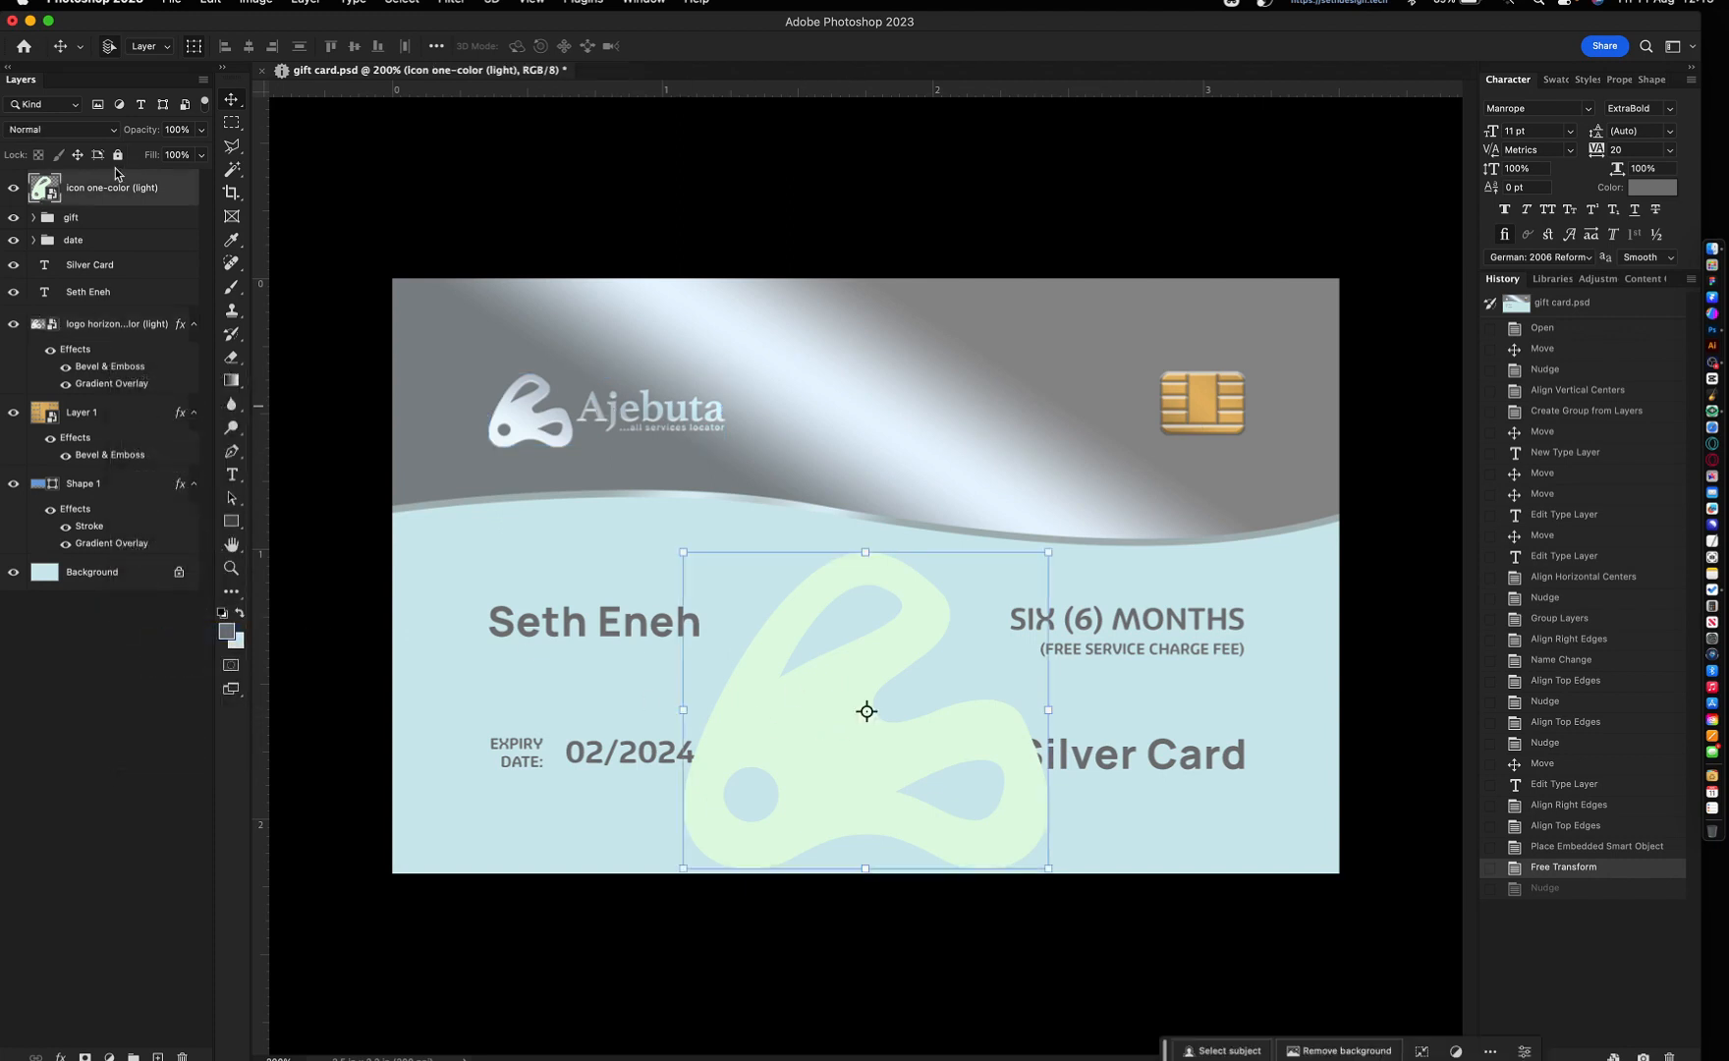
pyautogui.rightClick(134, 194)
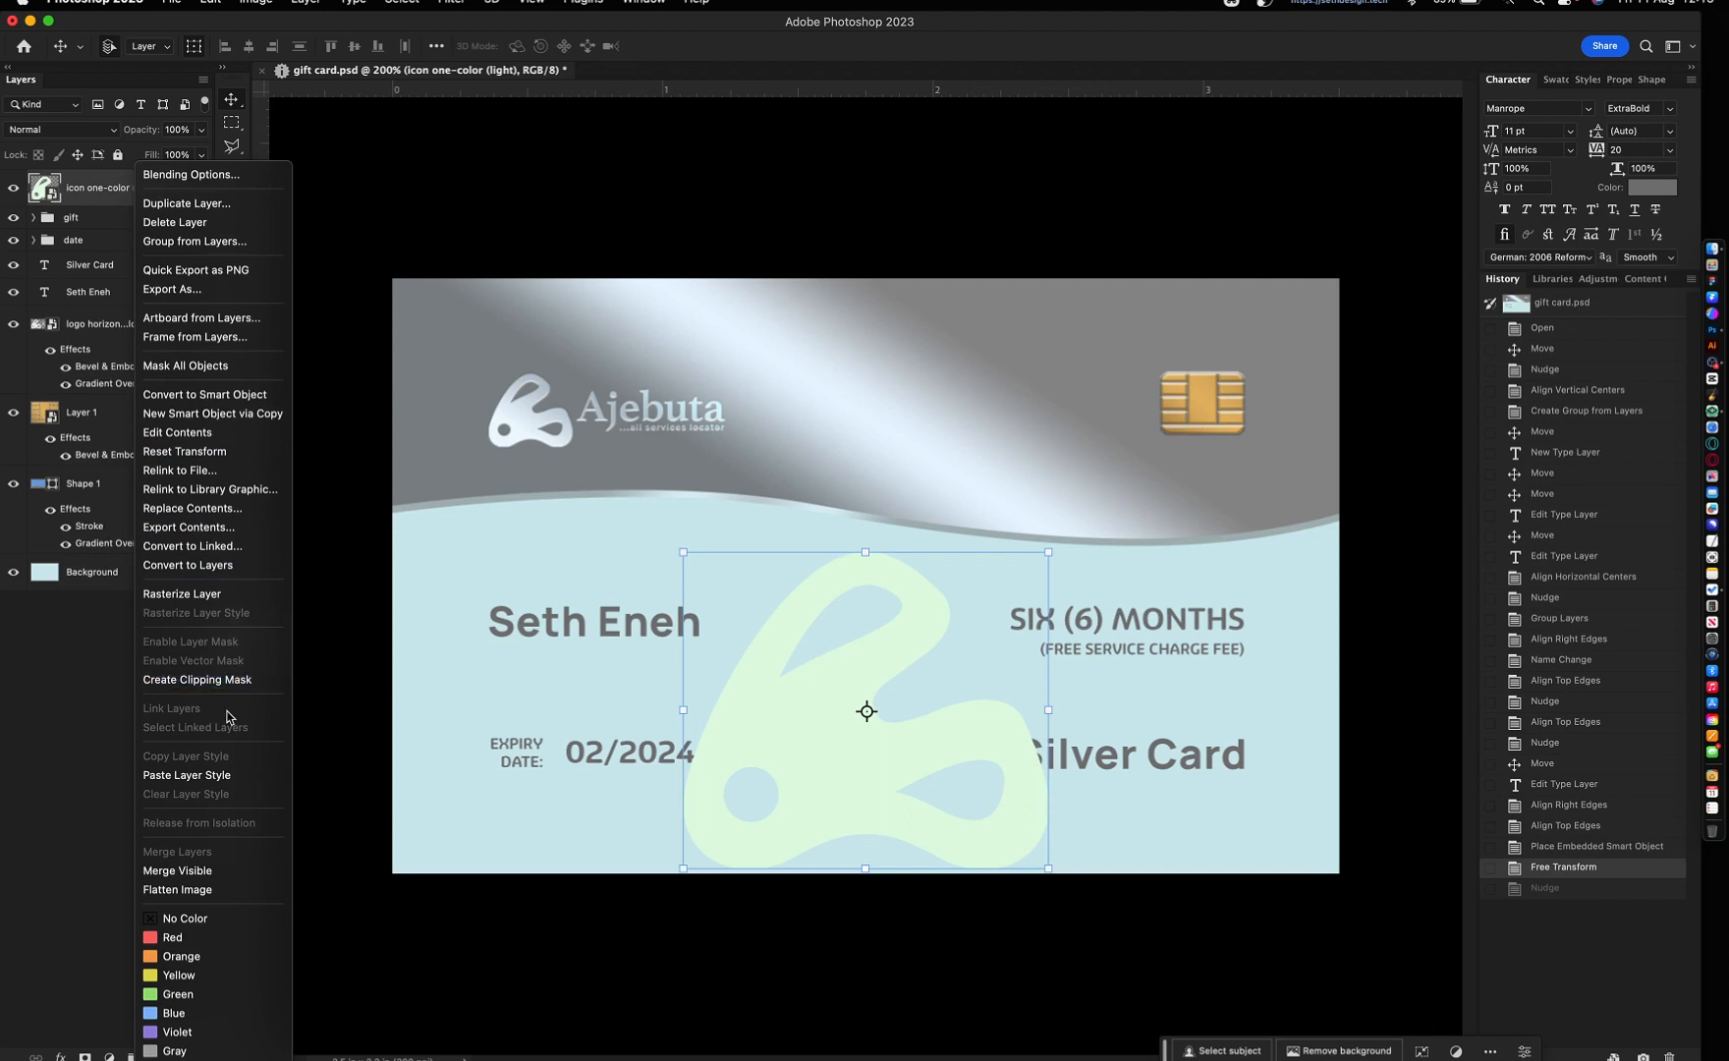
pyautogui.click(220, 775)
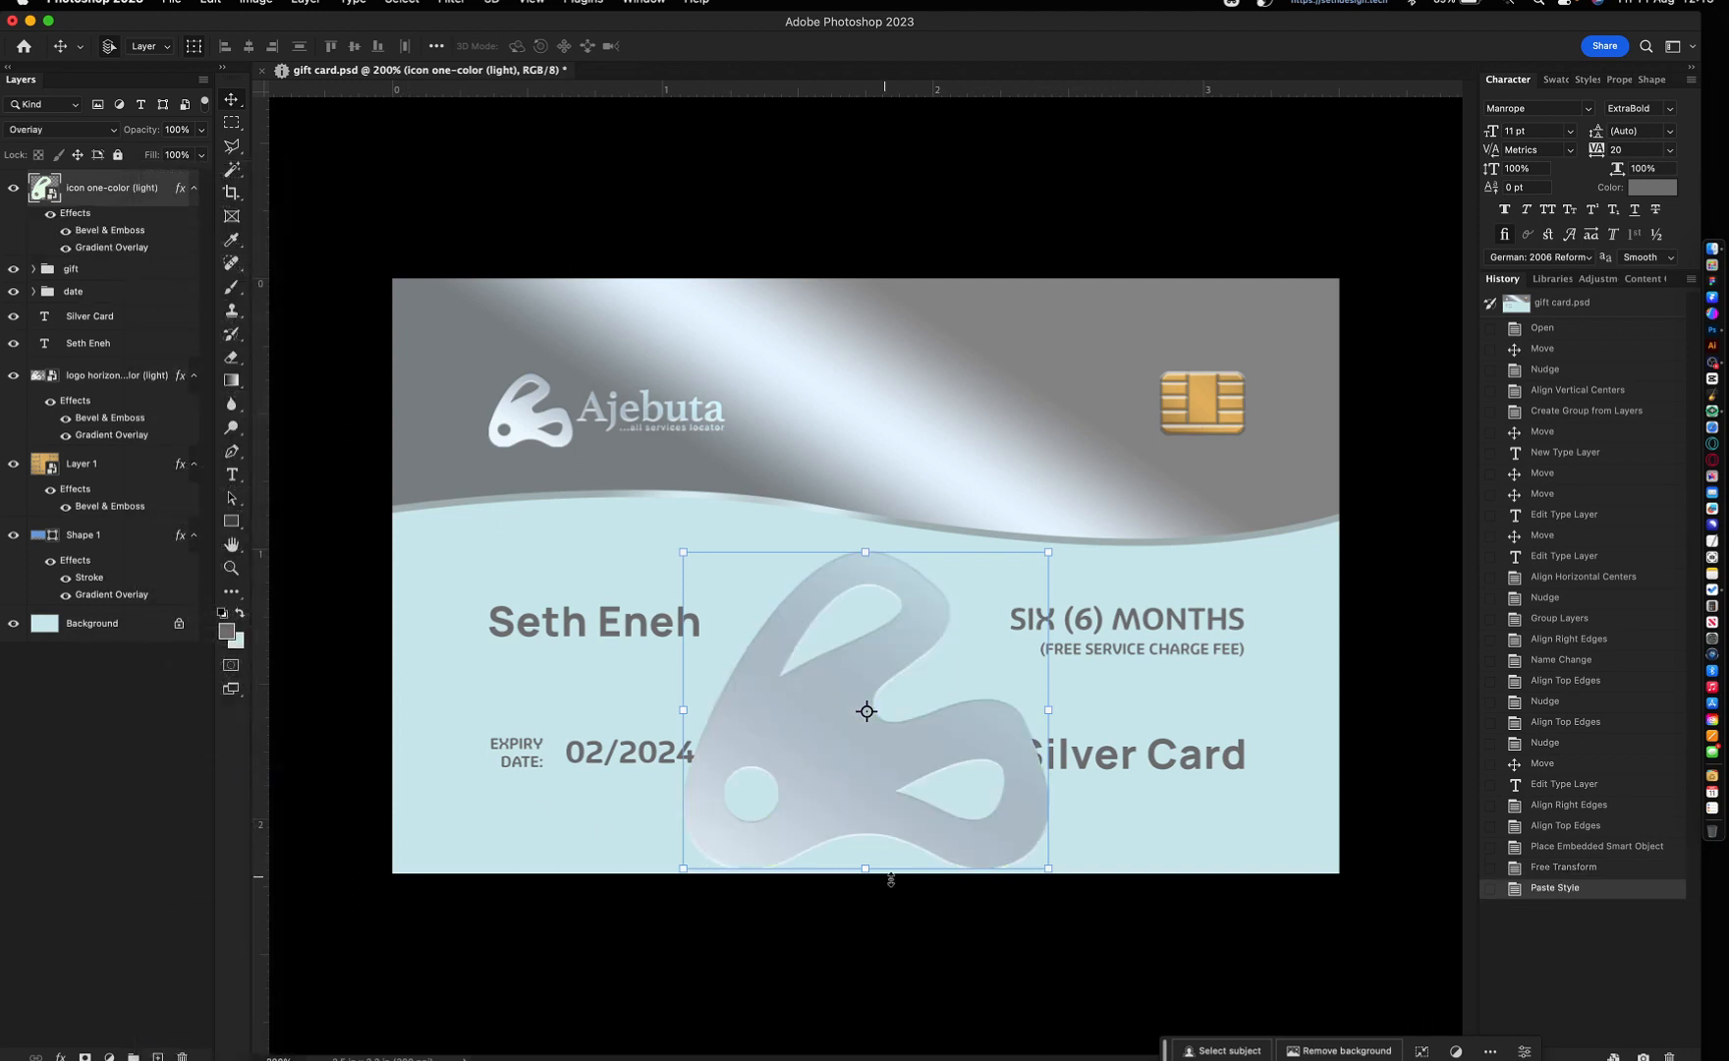
# - Move the icon slightly up and send it behind all layers except the background
pyautogui.moveTo(853, 782); pyautogui.dragTo(843, 759)
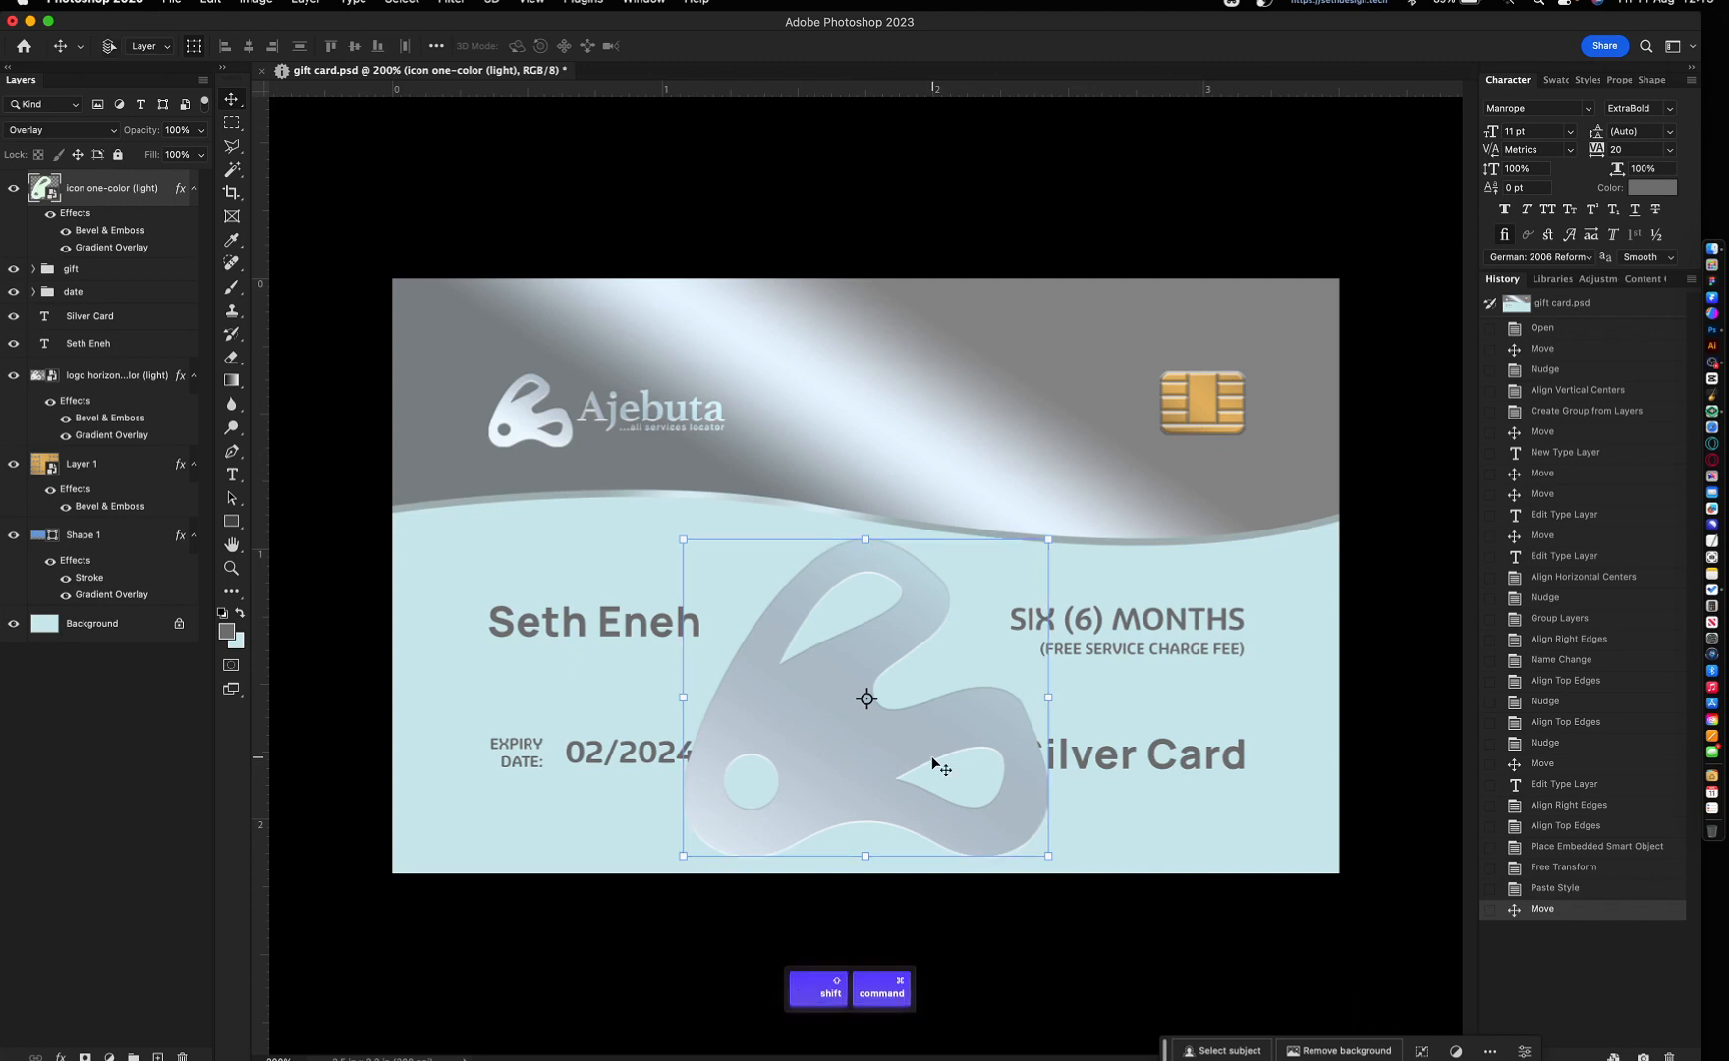
pyautogui.press('super+shift+bracketleft')
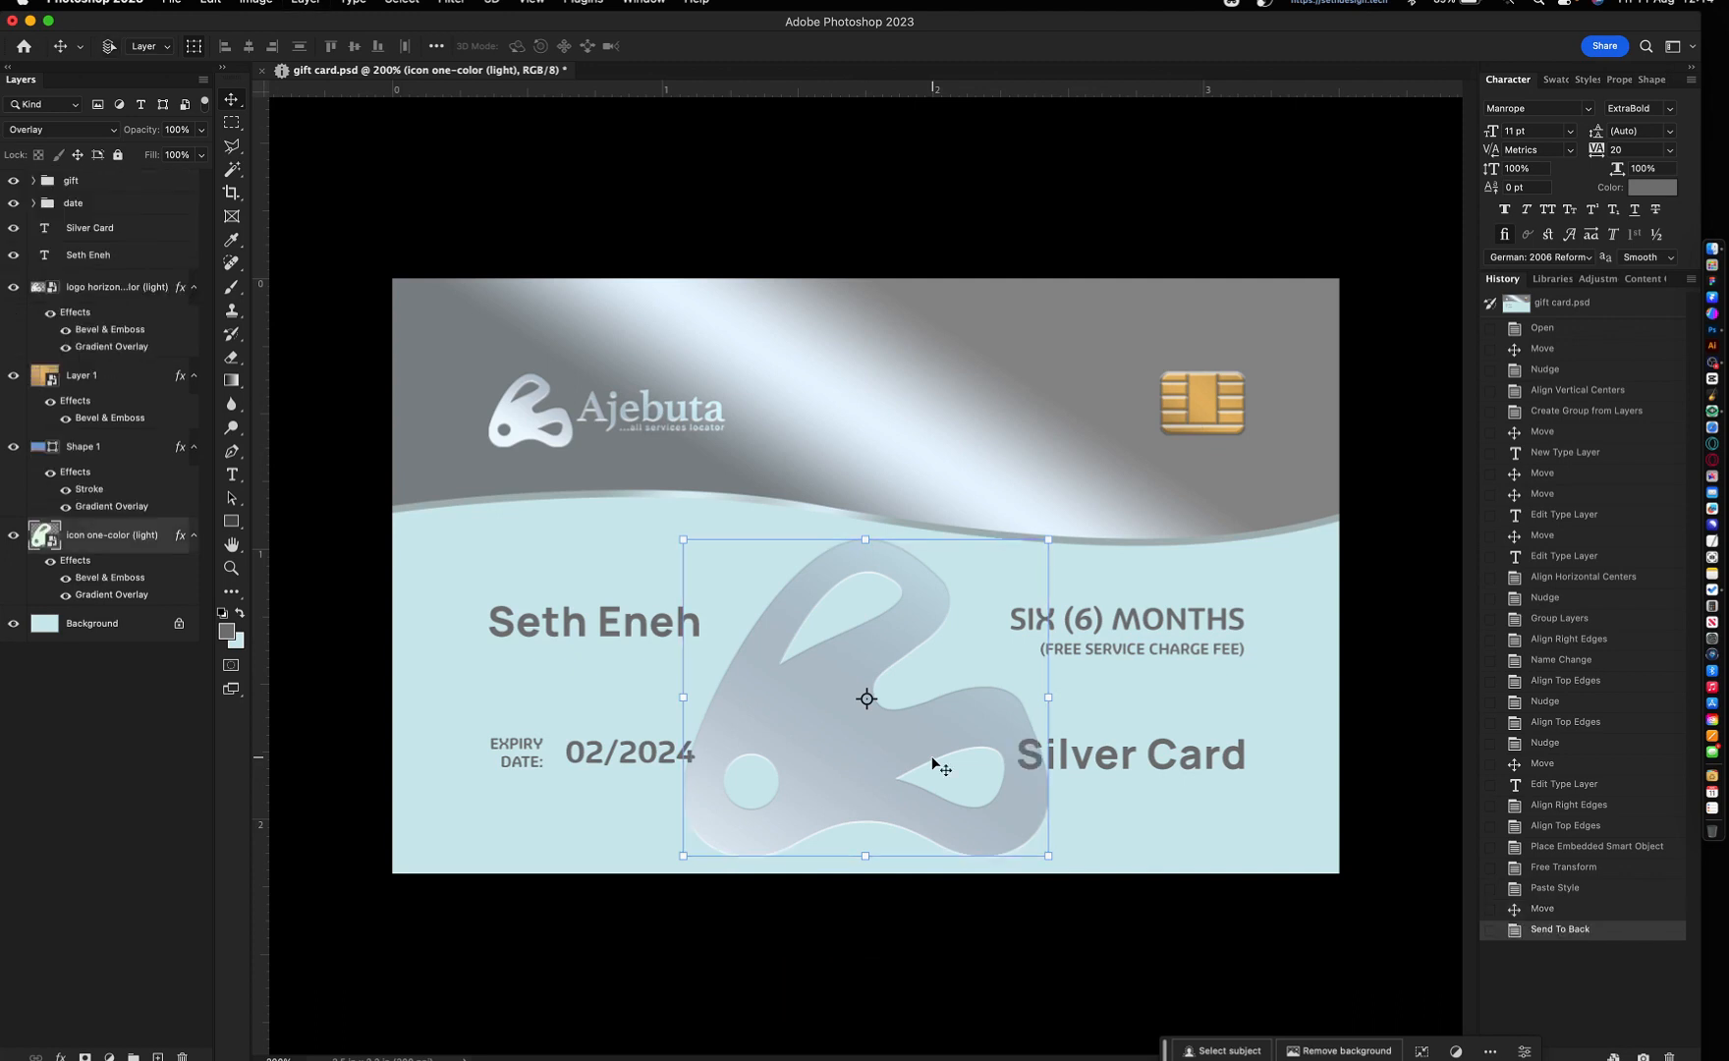
pyautogui.press('super+shift+bracketleft')
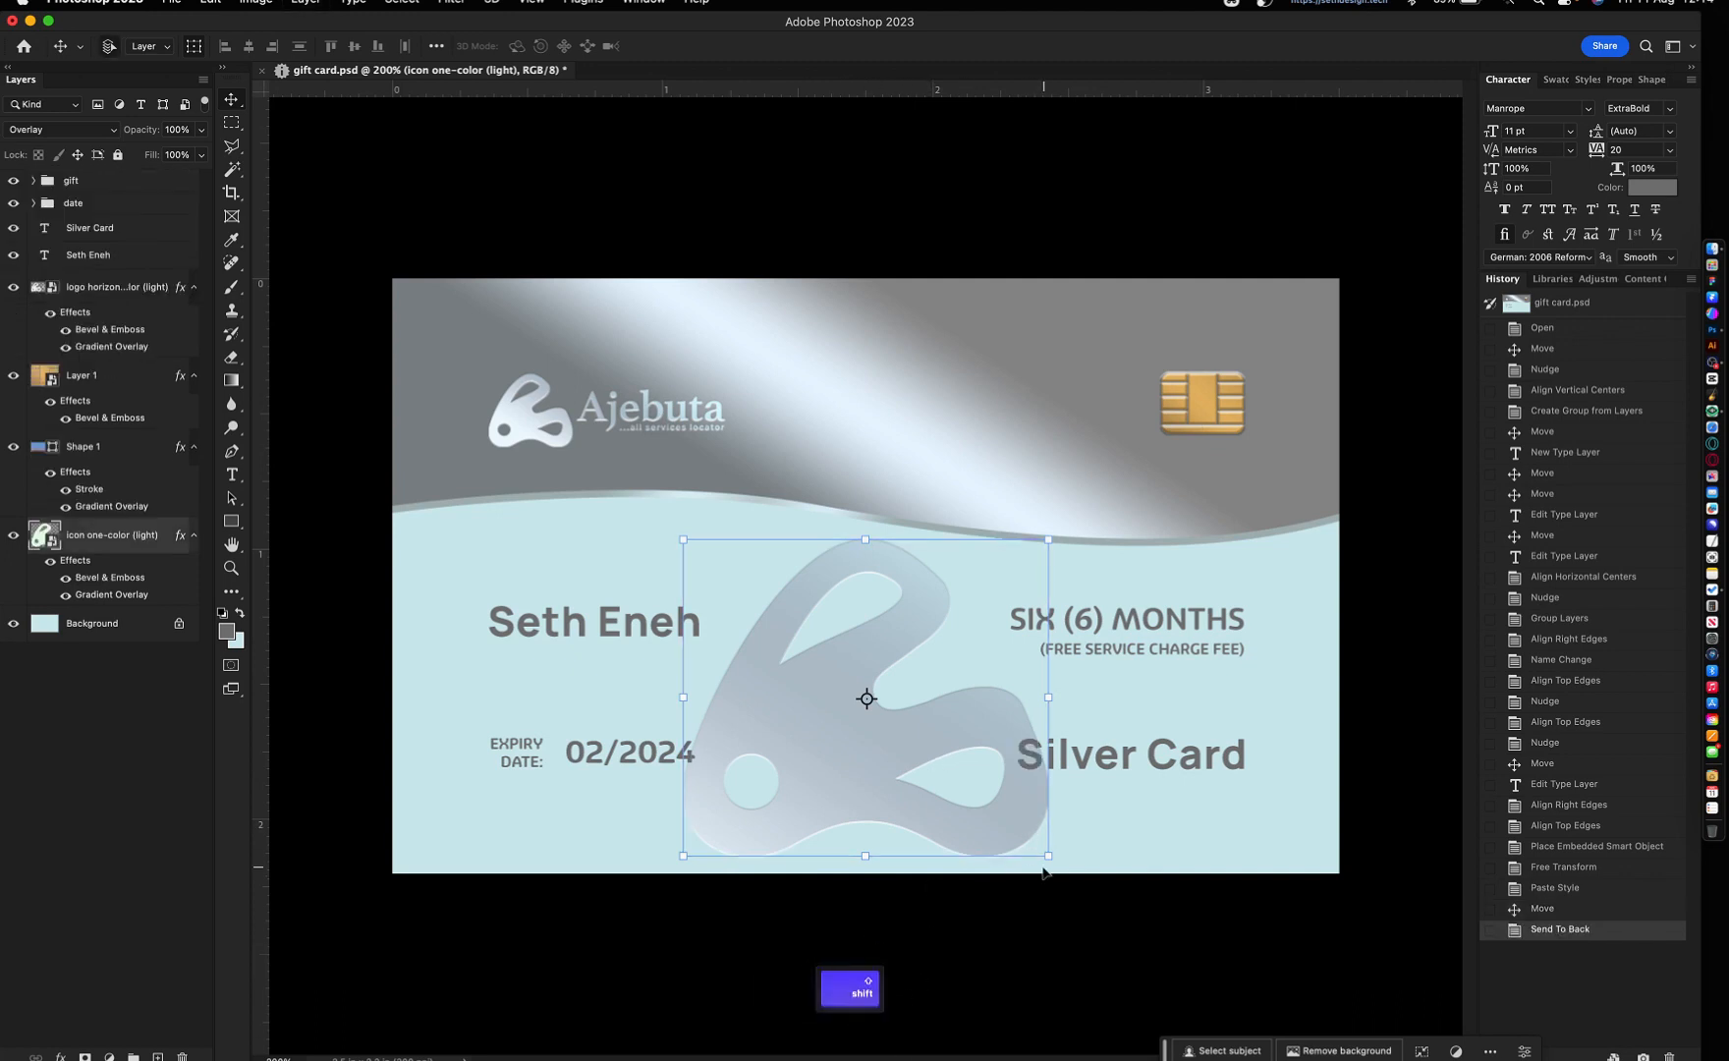
pyautogui.hotkey('shift', 'Up')
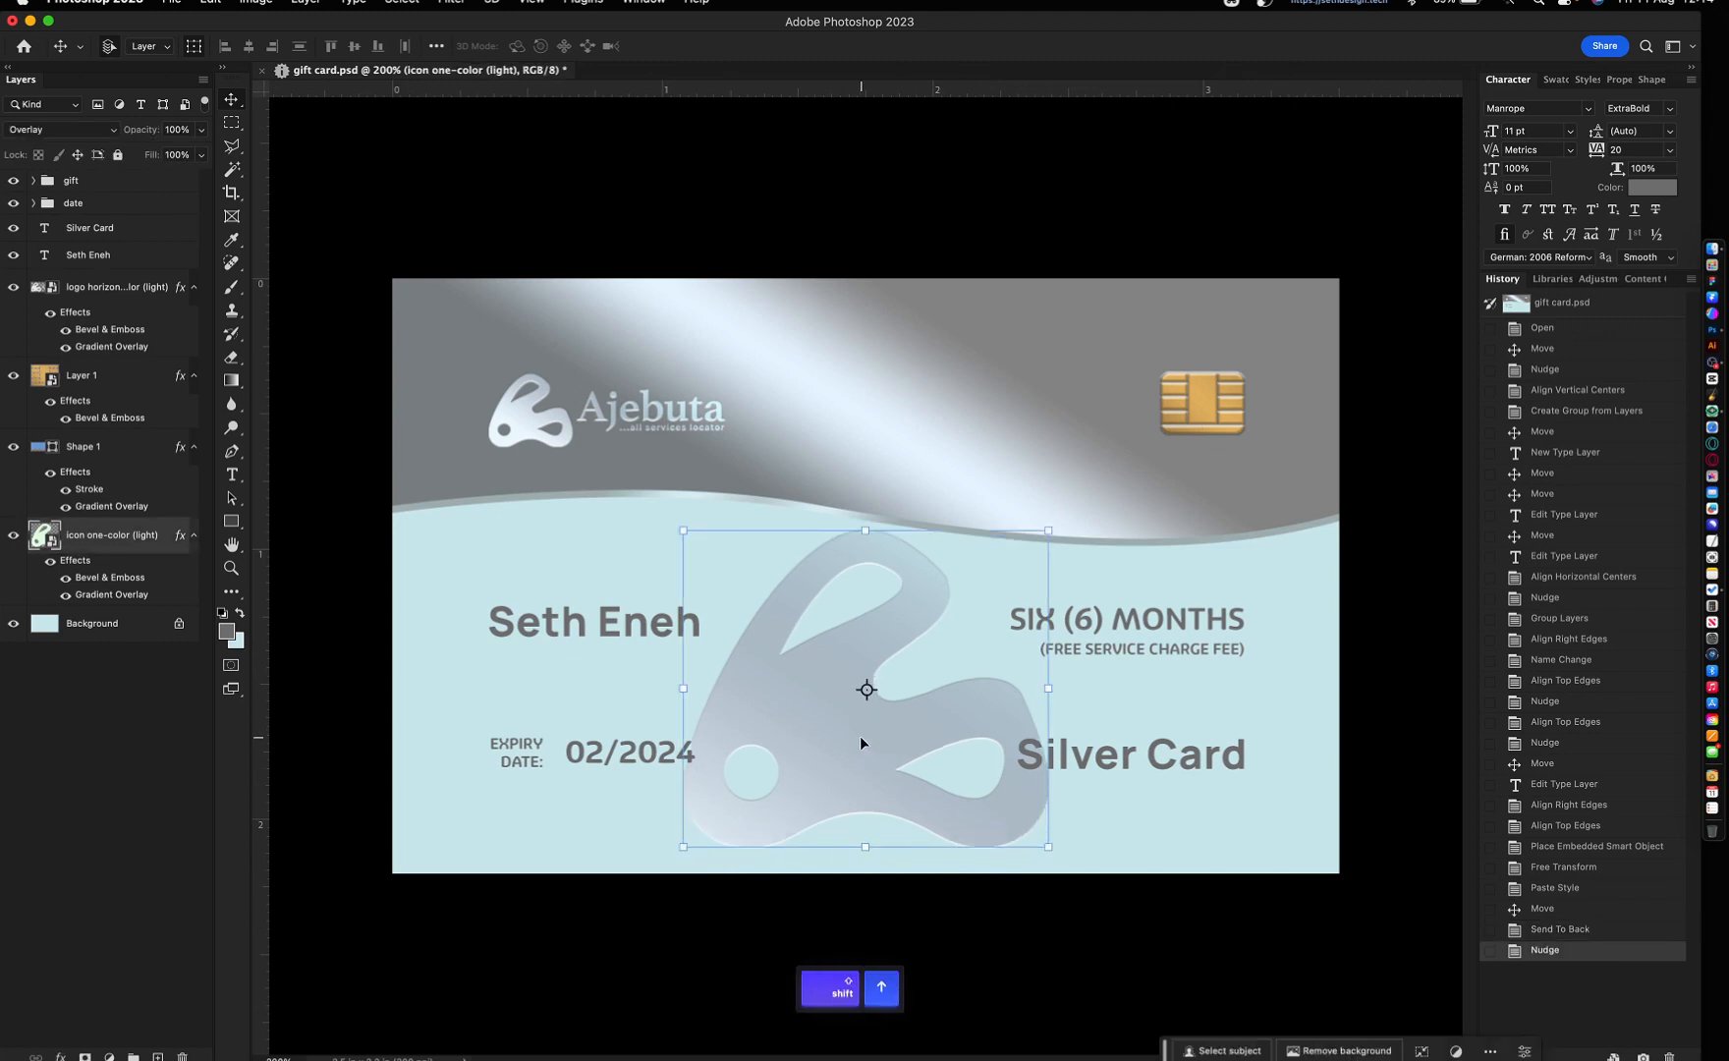
# - Enlarge the icon to about twice its size and place it one layer above the wave, running off the card's lower edge
pyautogui.moveTo(1049, 846); pyautogui.dragTo(1175, 703)
pyautogui.press('Return')
pyautogui.press('super+bracketright')
pyautogui.moveTo(1300, 594); pyautogui.dragTo(897, 649)
# - Try several opacities on the enlarged icon and set it to 20%
pyautogui.press('5')
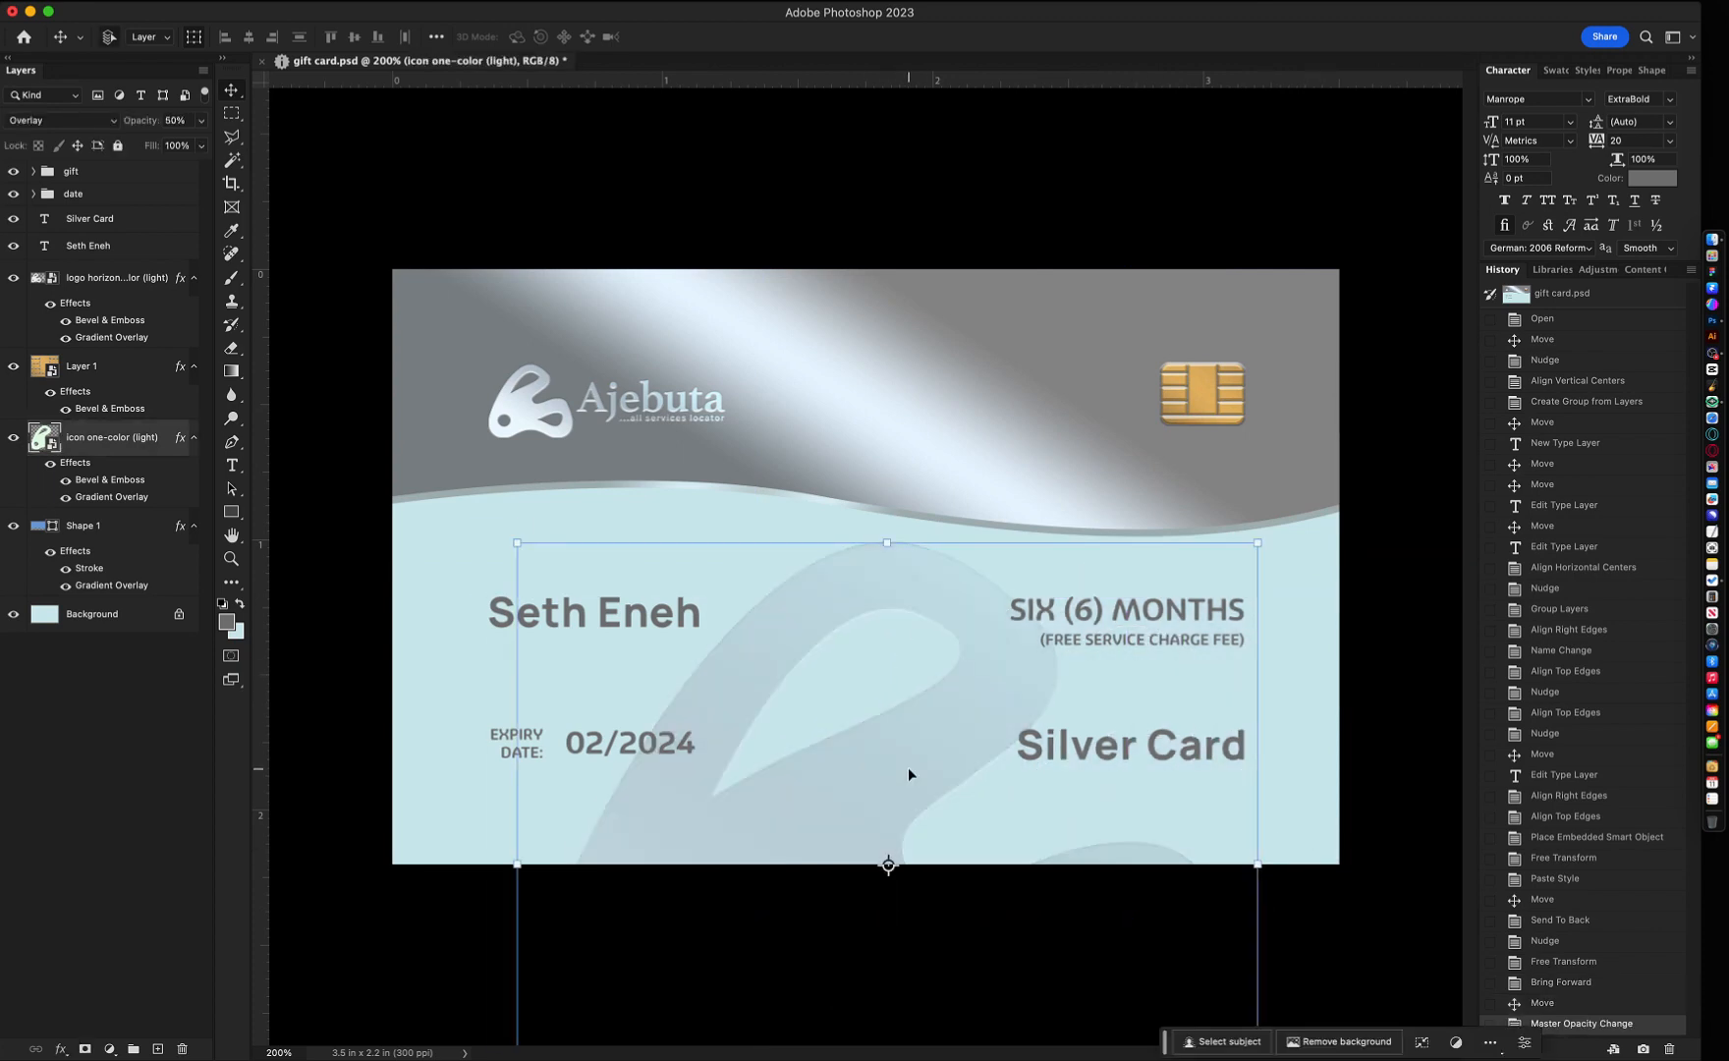
pyautogui.press('3')
pyautogui.press('2')
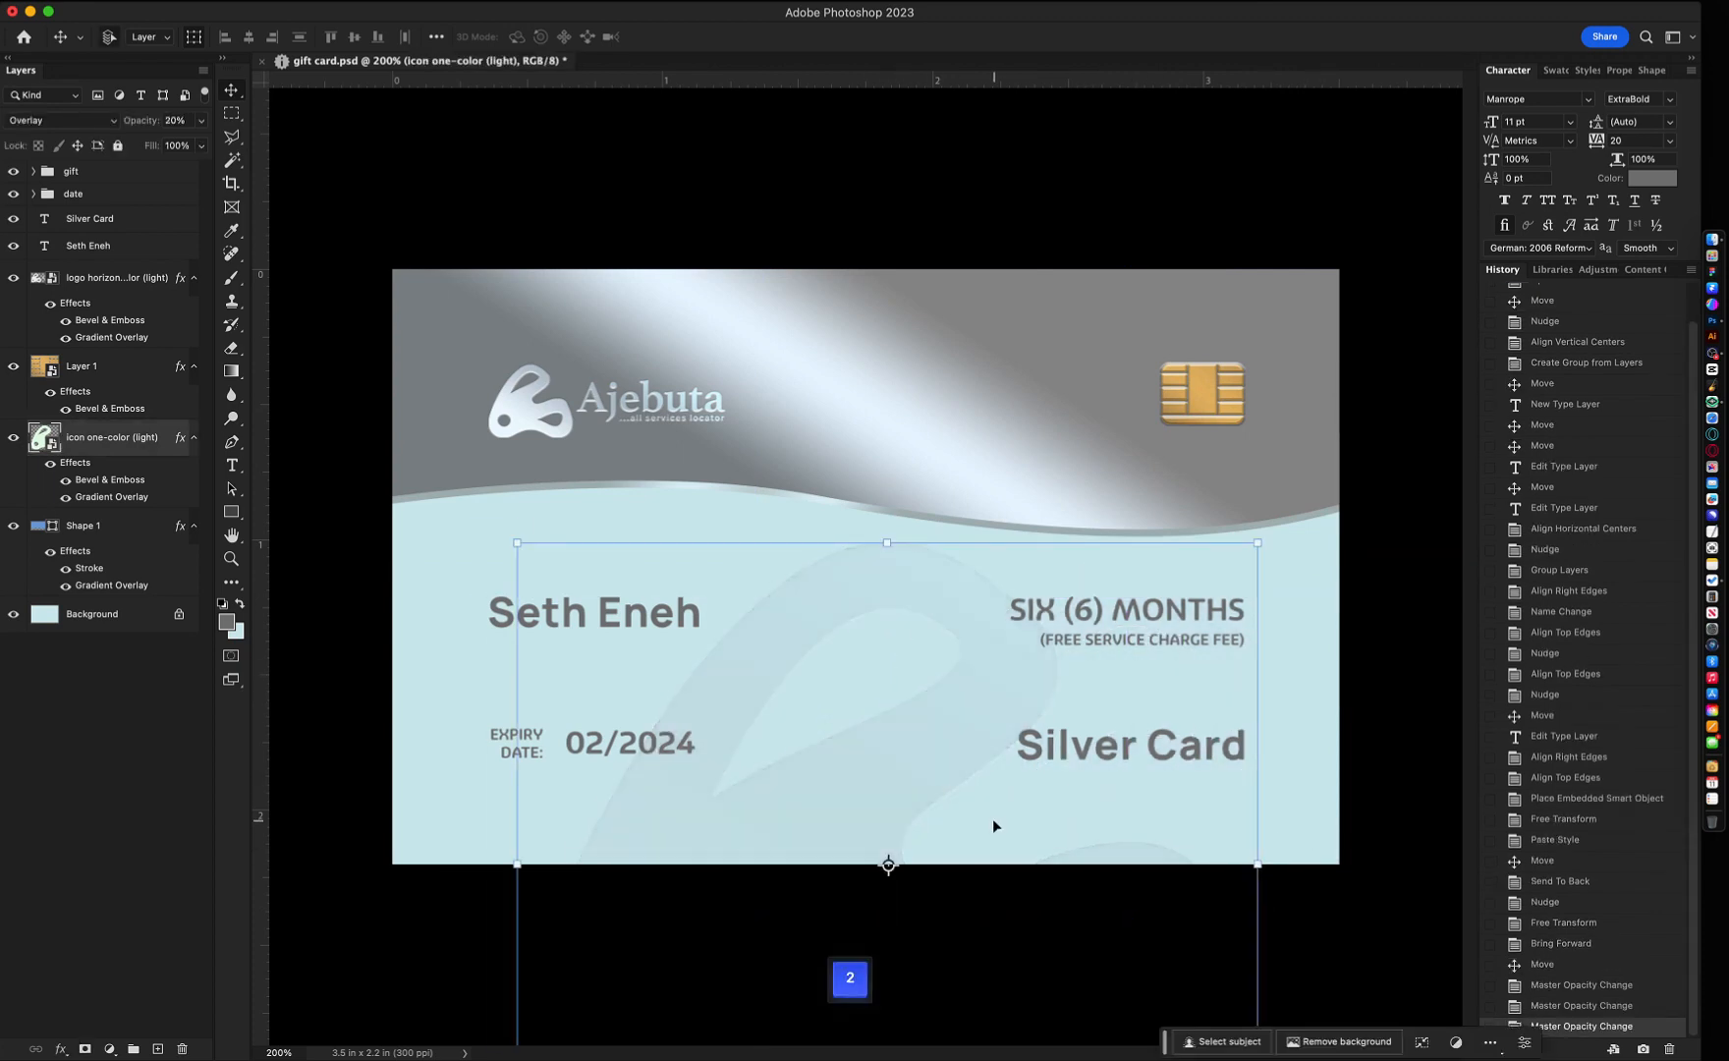
pyautogui.click(994, 821)
pyautogui.click(129, 444)
pyautogui.click(723, 842)
pyautogui.click(128, 444)
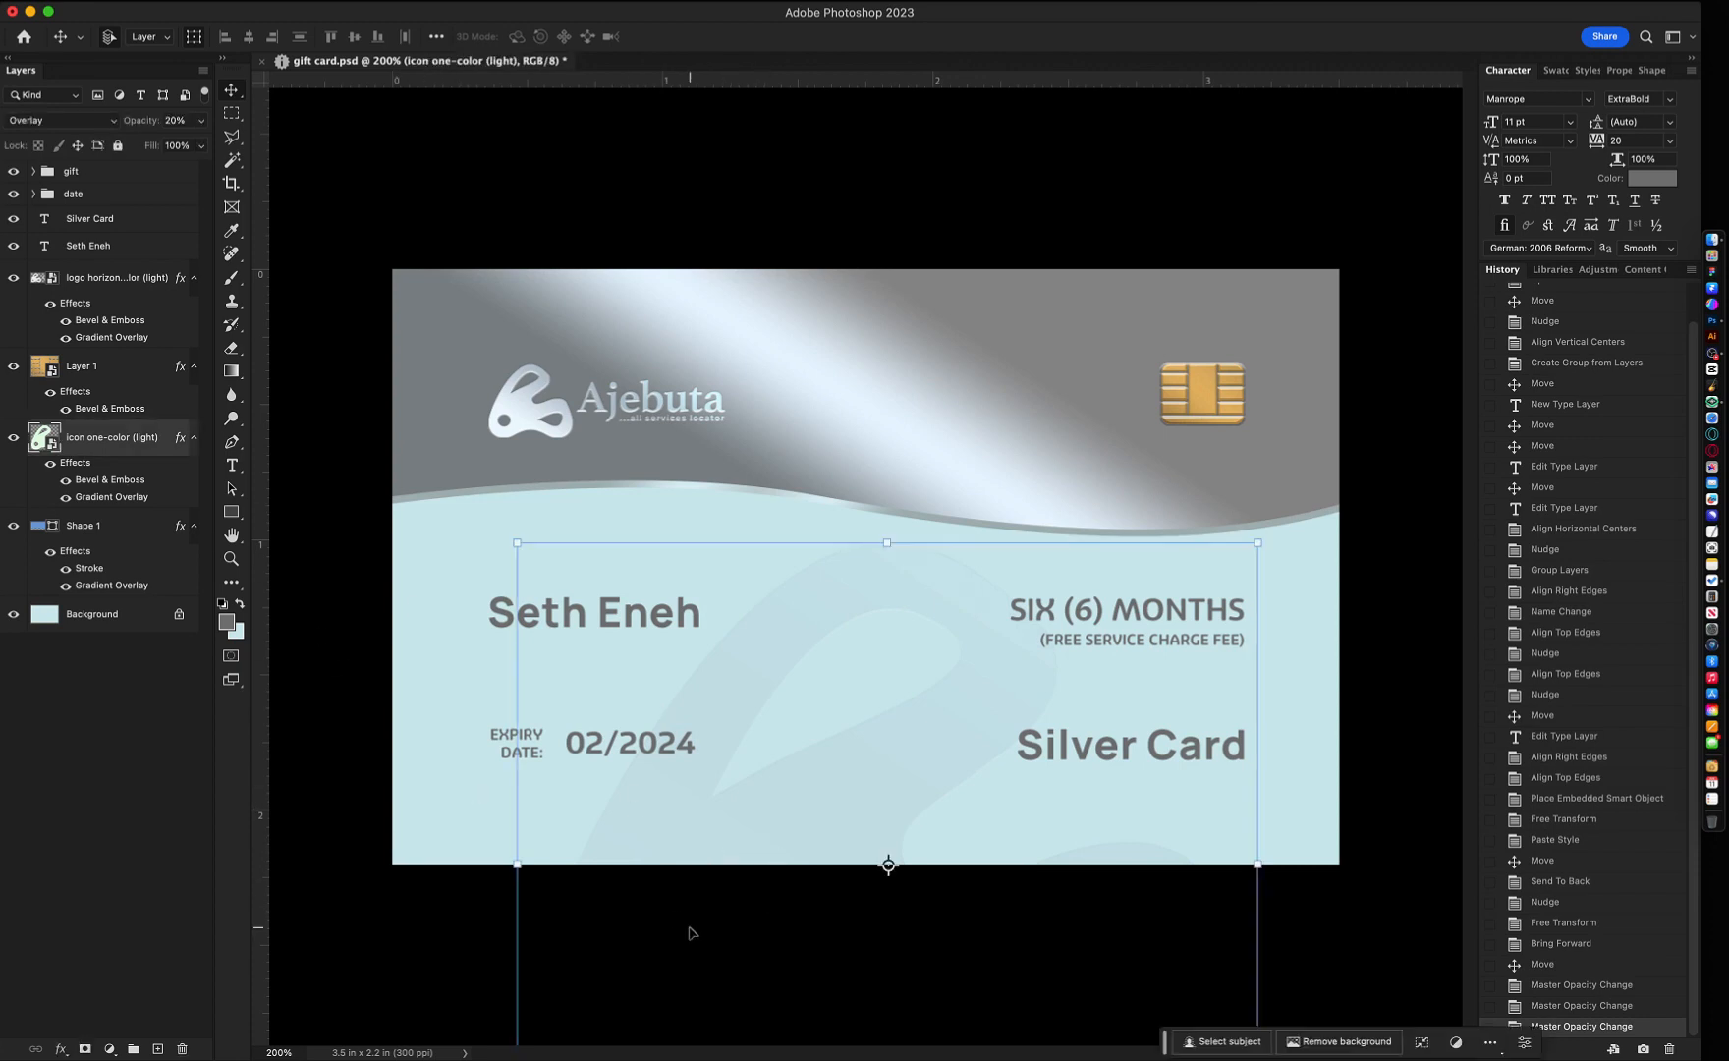
pyautogui.press('4')
pyautogui.press('3')
pyautogui.click(906, 871)
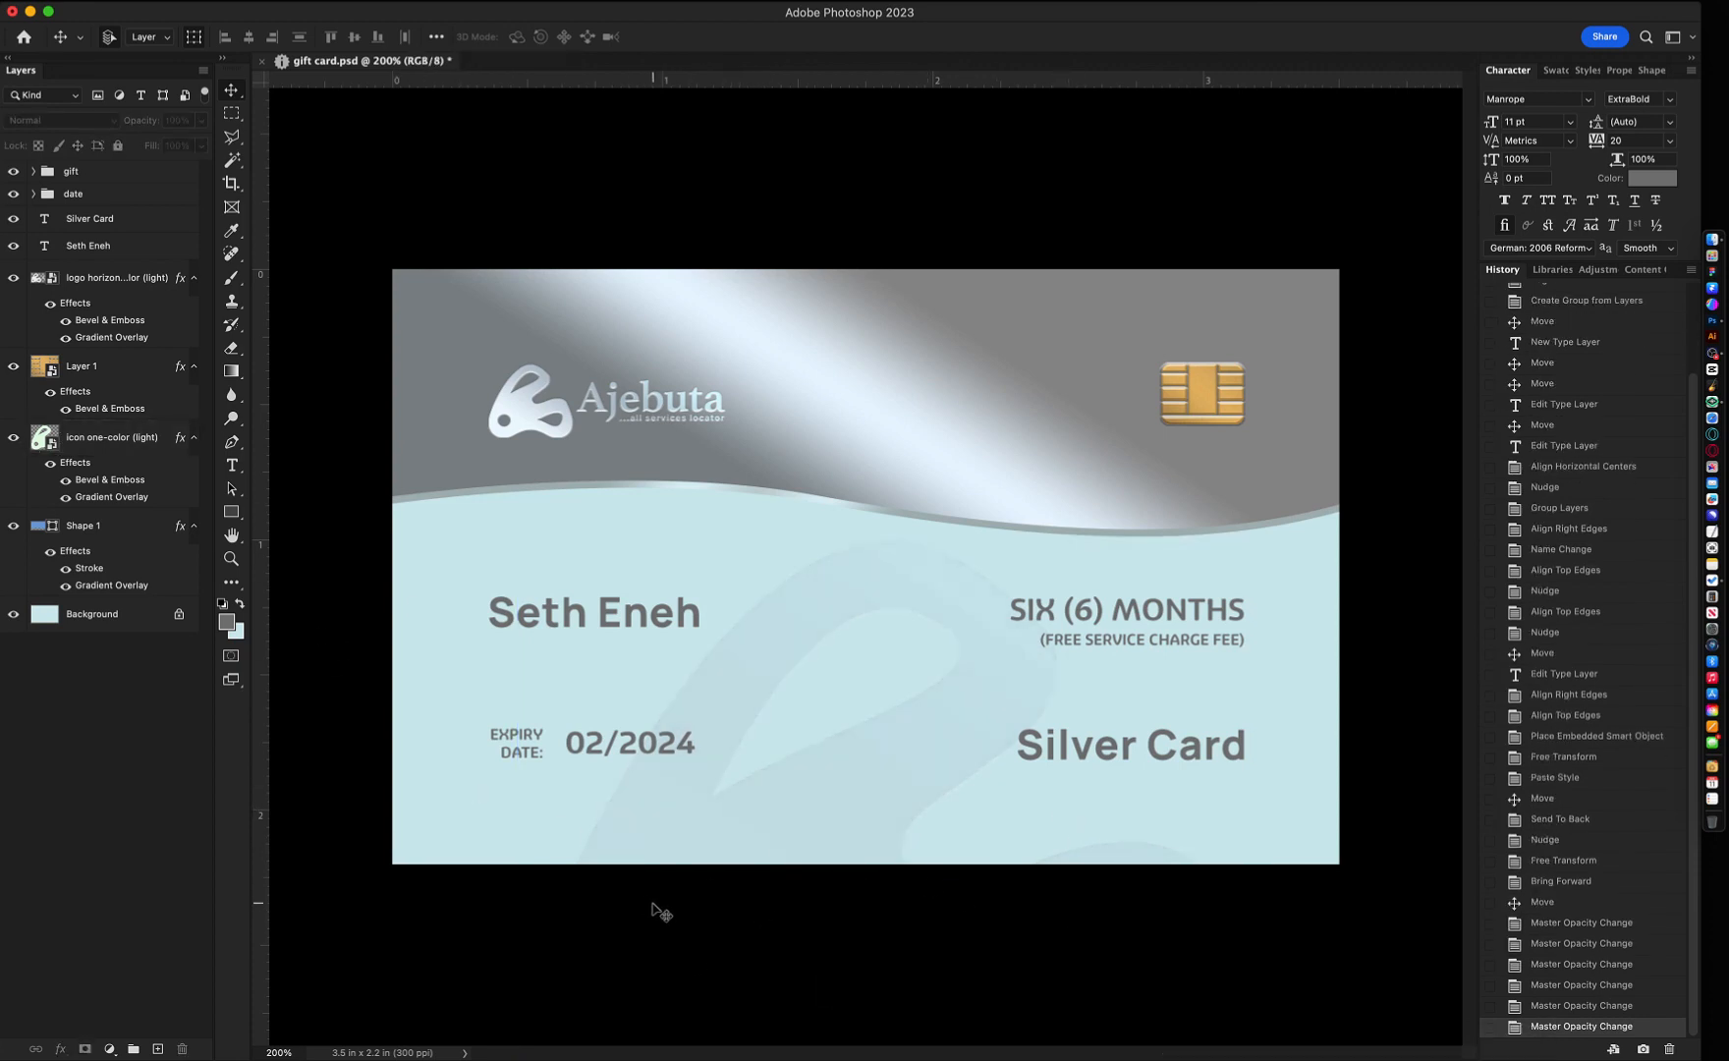
# - Duplicate the metallic wave shape and move the copy down over the card's lower half
pyautogui.click(806, 436)
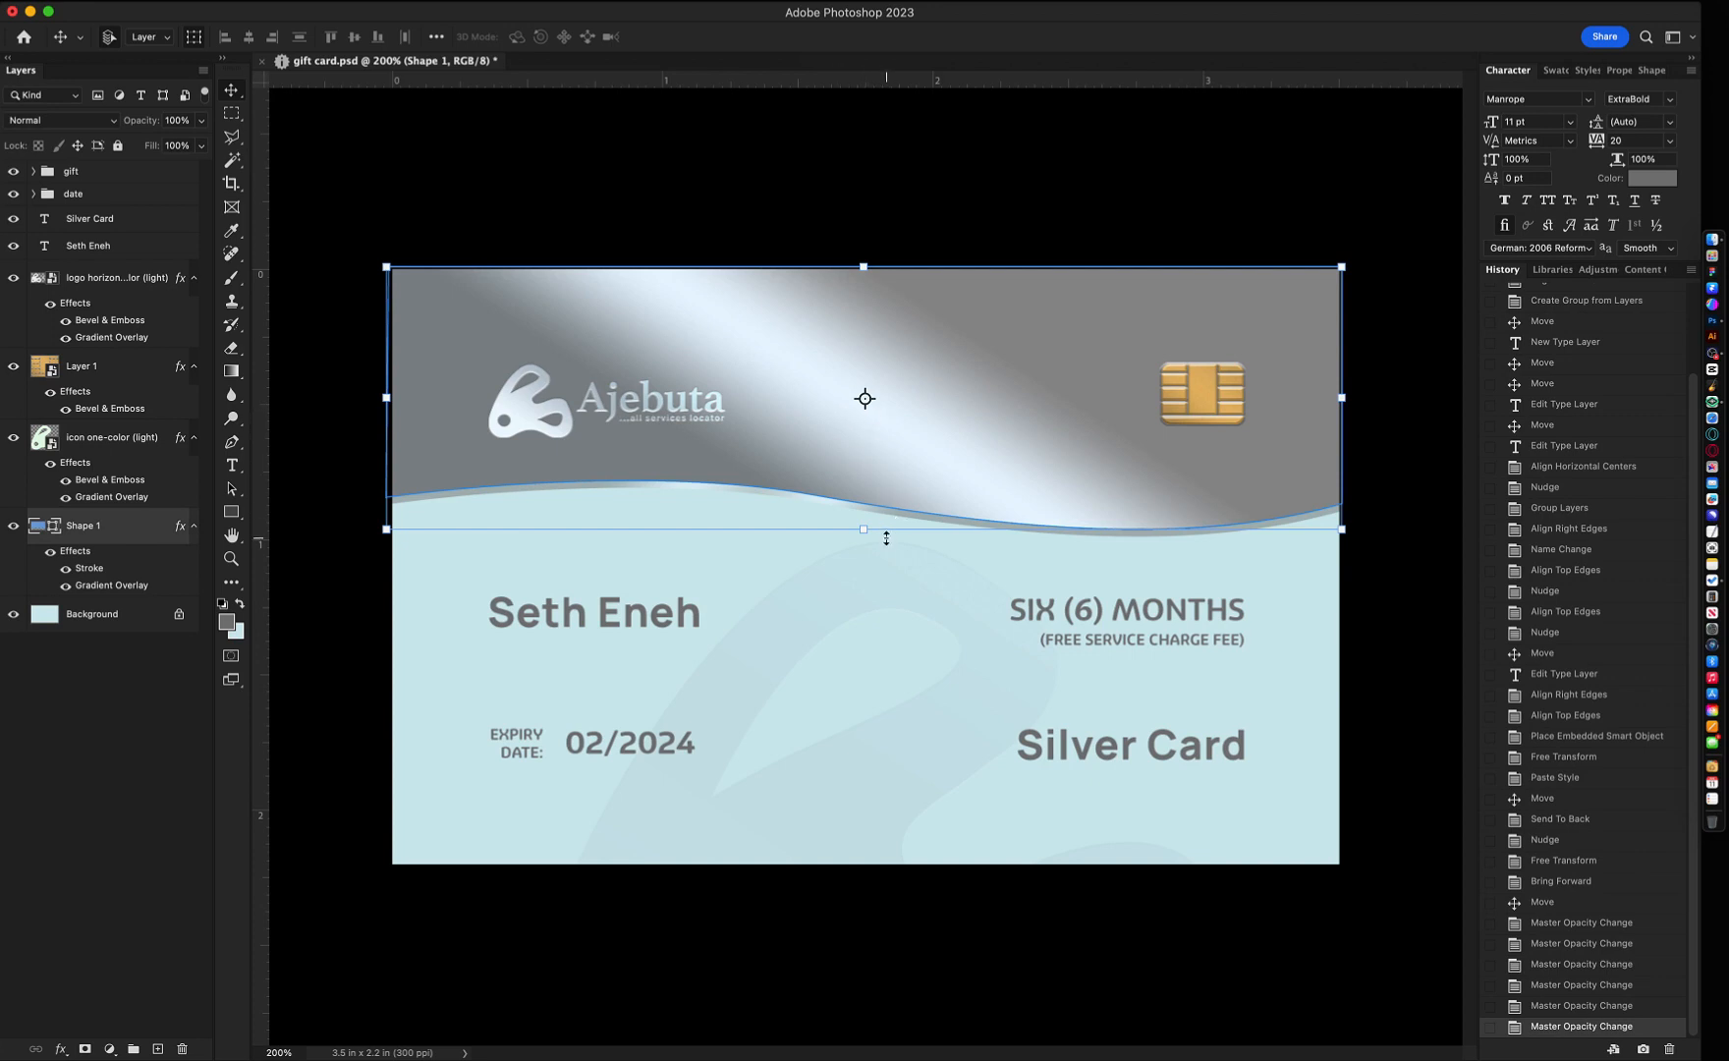
pyautogui.press('super+j')
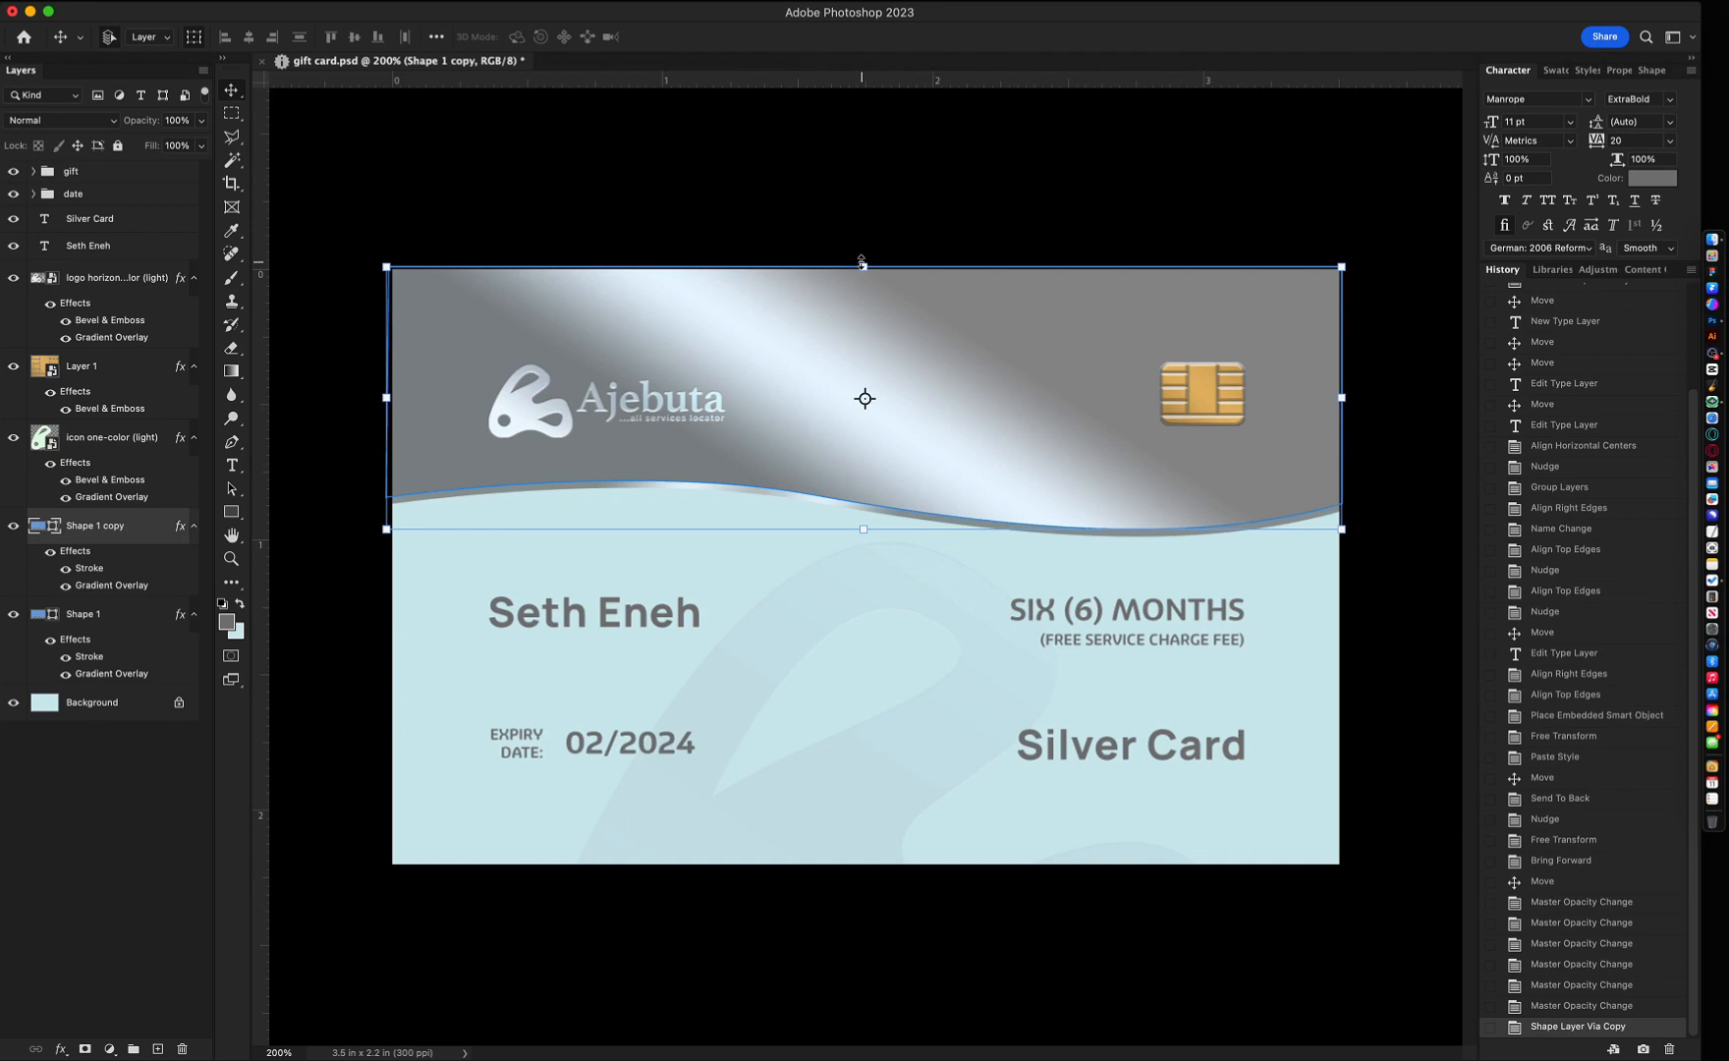
pyautogui.moveTo(888, 381); pyautogui.dragTo(904, 673)
pyautogui.press('shift')
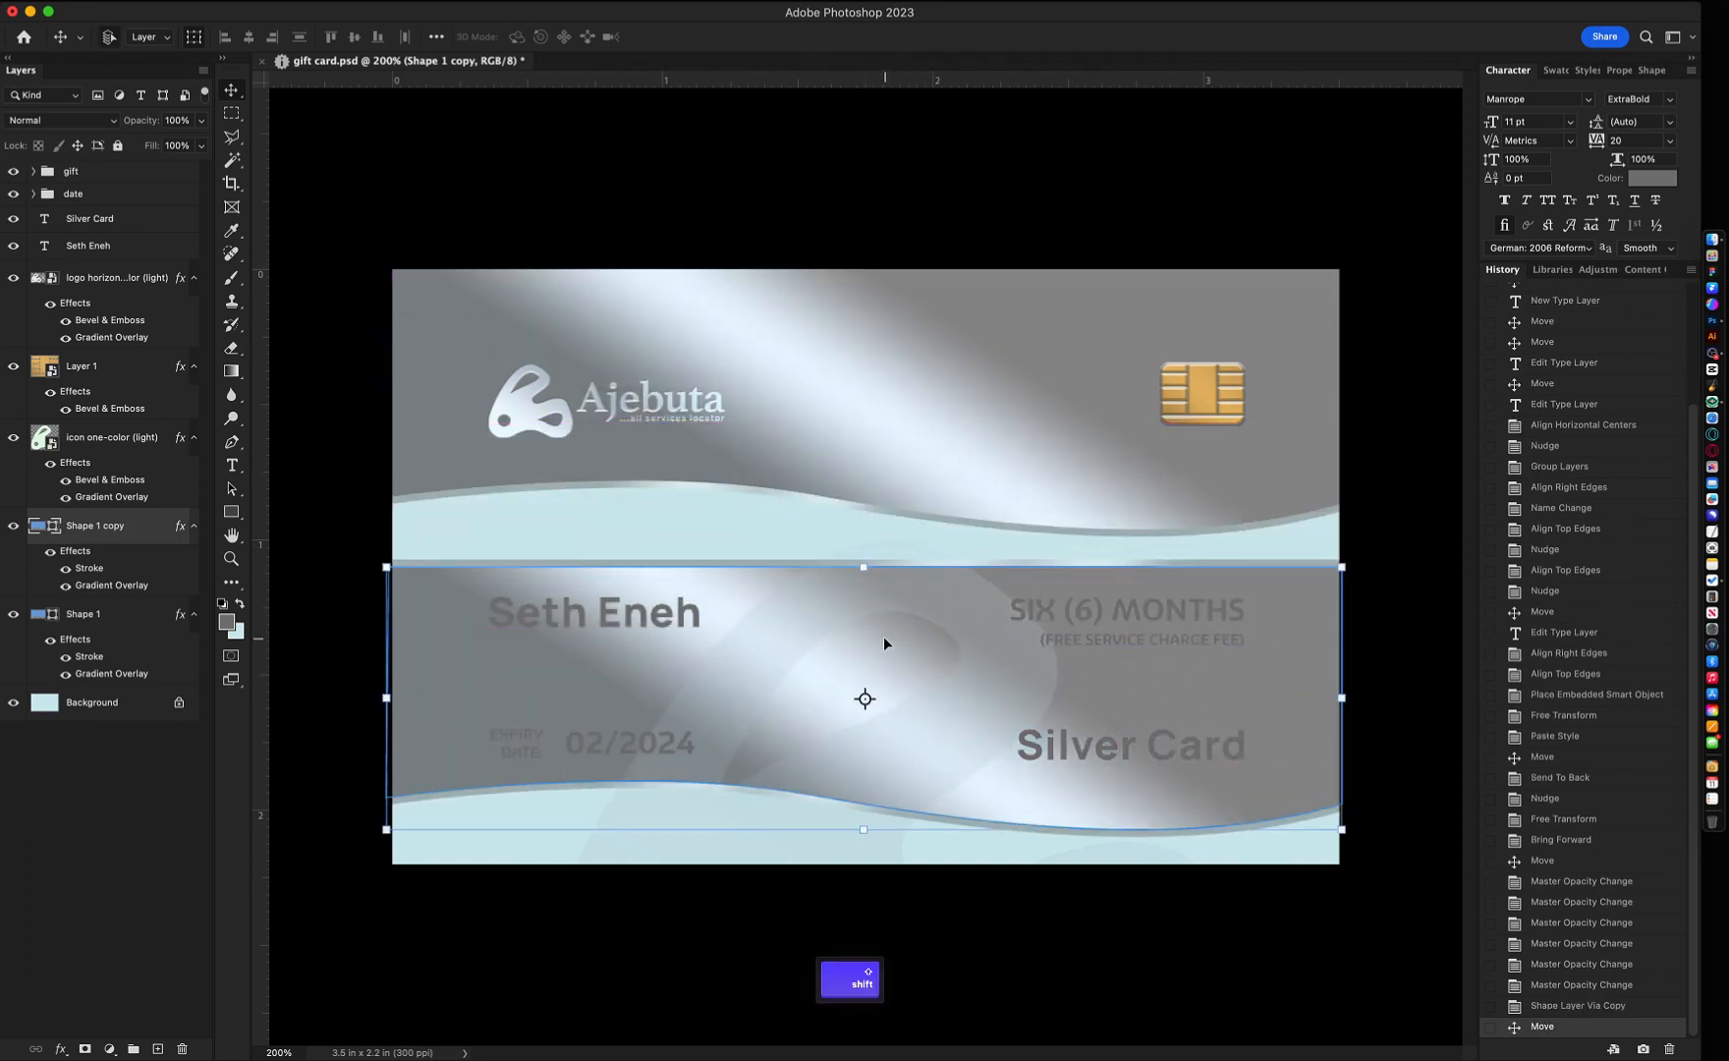
# - Rotate the duplicated wave shape 180°
pyautogui.press('super+t')
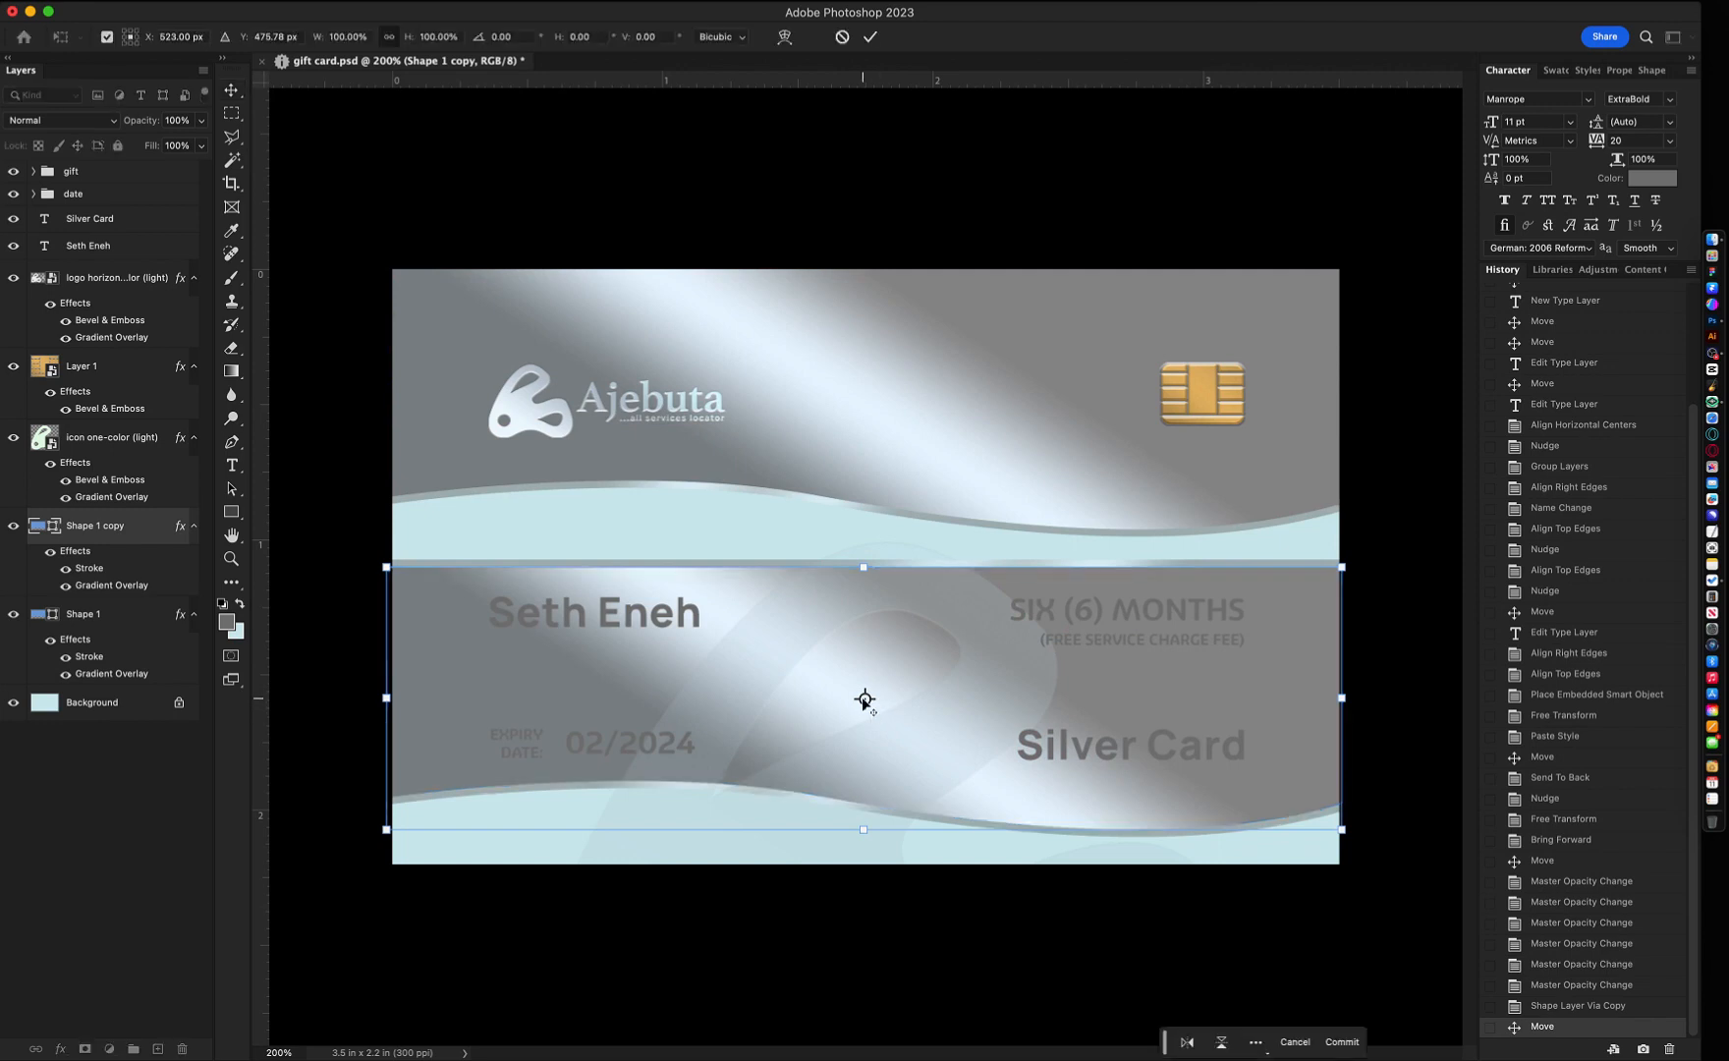
pyautogui.rightClick(864, 700)
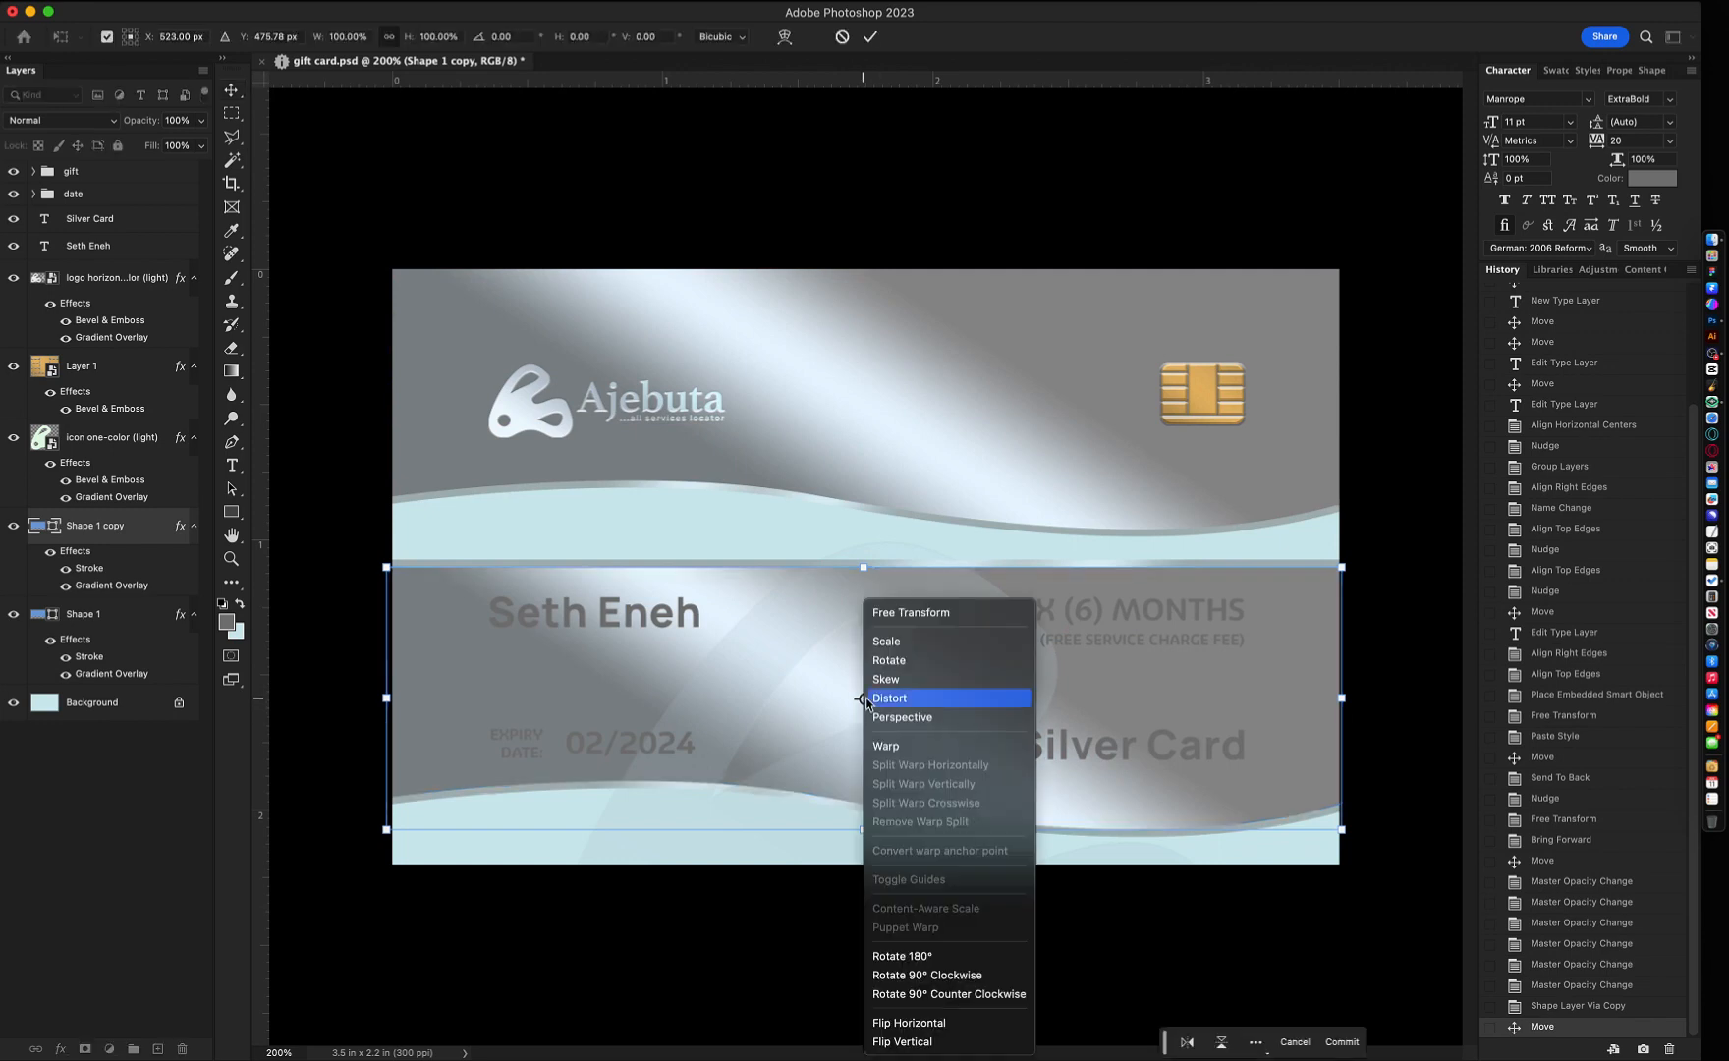
pyautogui.click(931, 957)
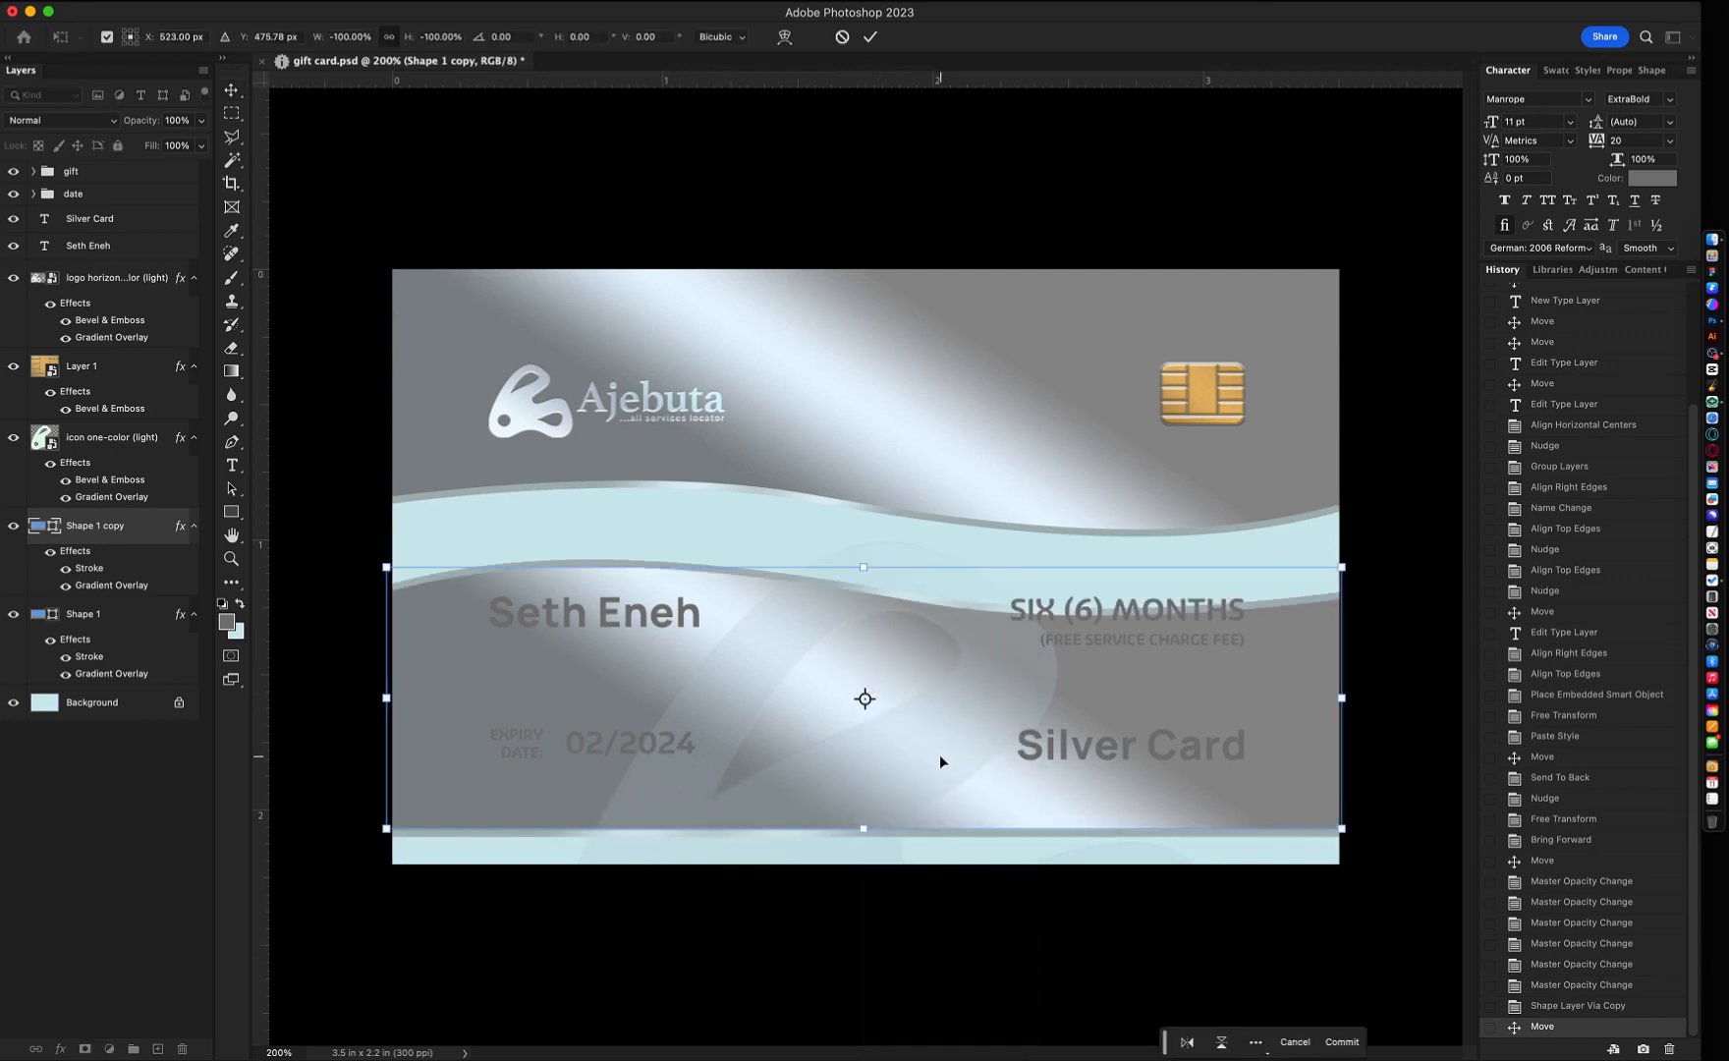
pyautogui.press('Return')
# - Move the rotated wave down so its curved edge sits between the cardholder name and the expiry date
pyautogui.moveTo(978, 741); pyautogui.dragTo(981, 783)
pyautogui.hotkey('shift', 'Down')
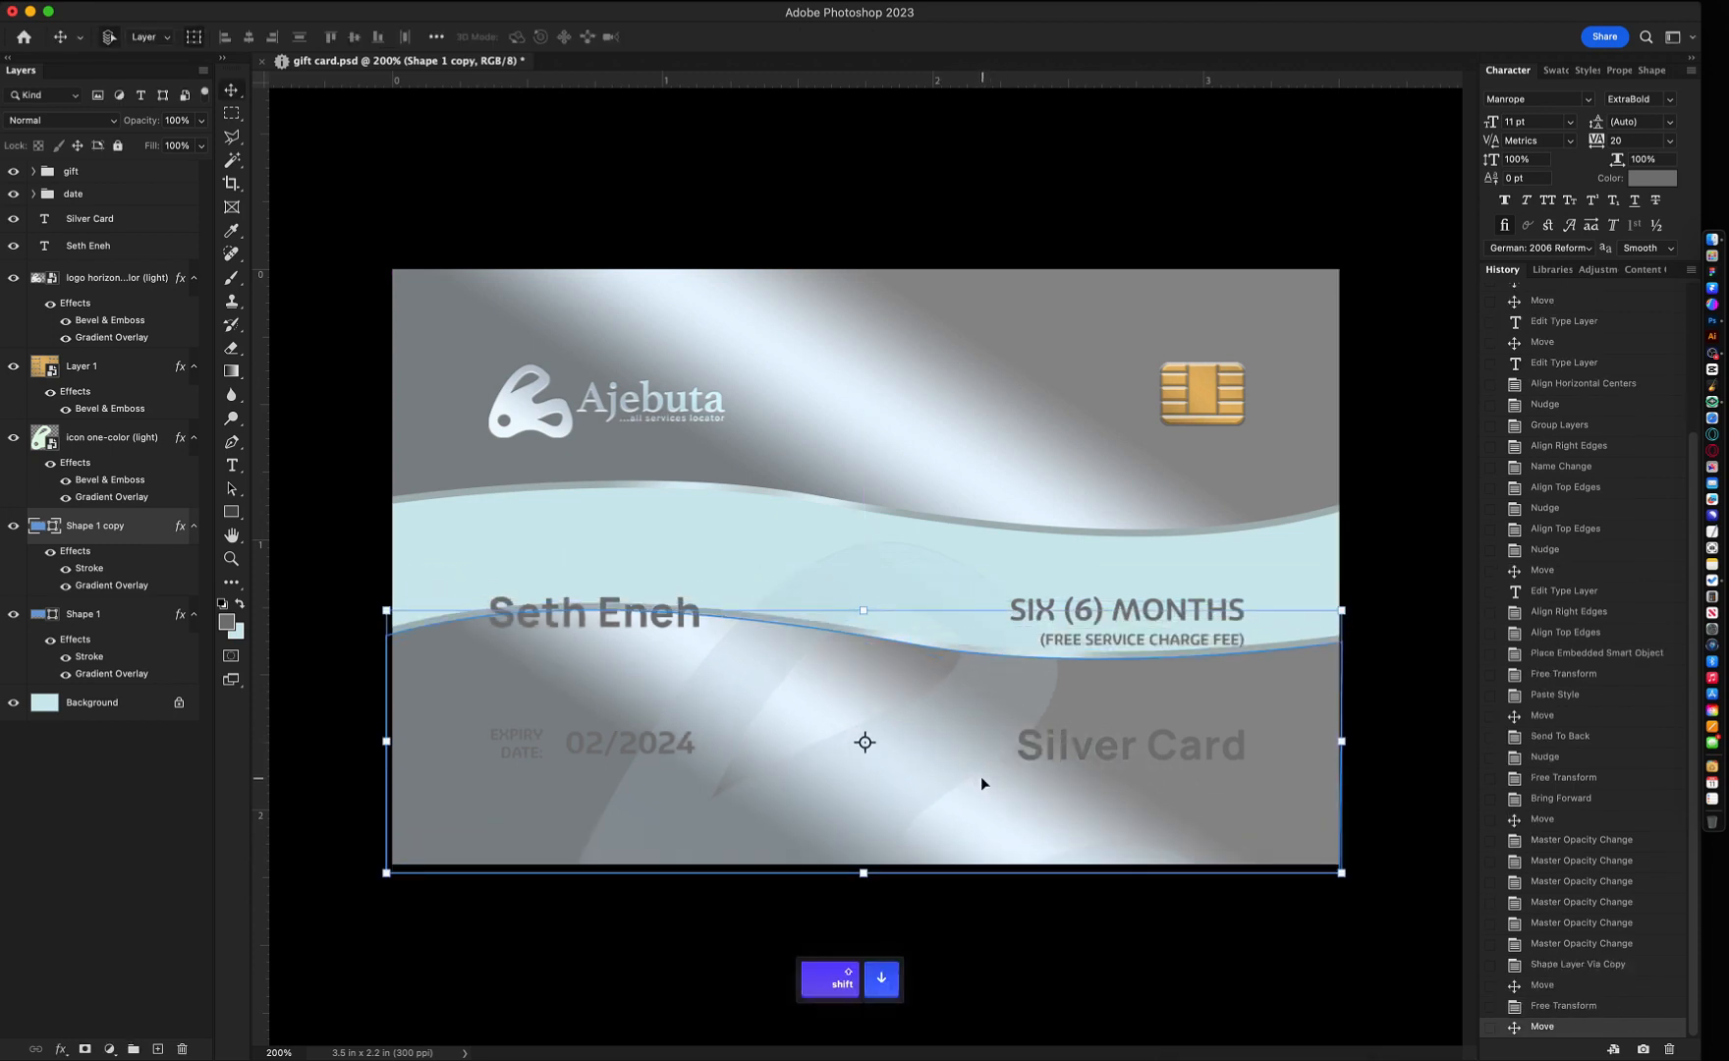
pyautogui.hotkey('shift', 'Down')
pyautogui.hotkey('shift', 'Down')
pyautogui.hotkey('shift', 'Down')
pyautogui.hotkey('shift', 'Down')
pyautogui.hotkey('shift', 'Down')
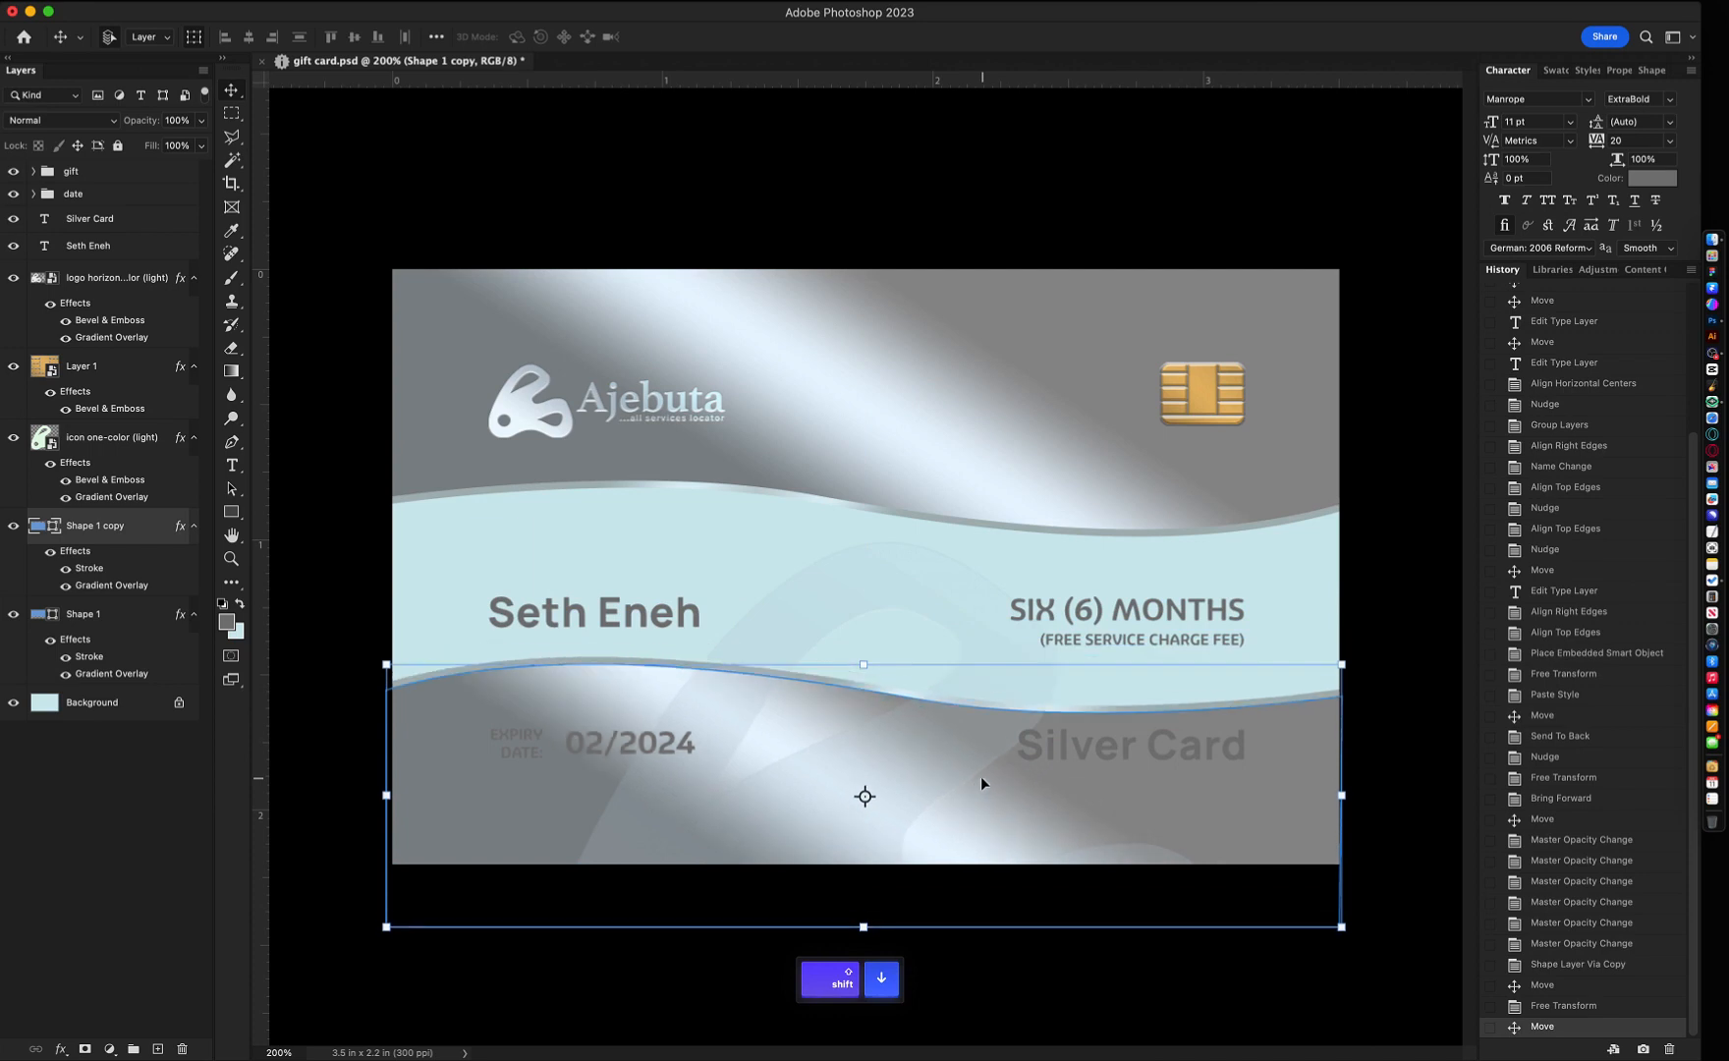
pyautogui.hotkey('shift', 'Down')
pyautogui.hotkey('shift', 'Up')
pyautogui.hotkey('shift', 'Up')
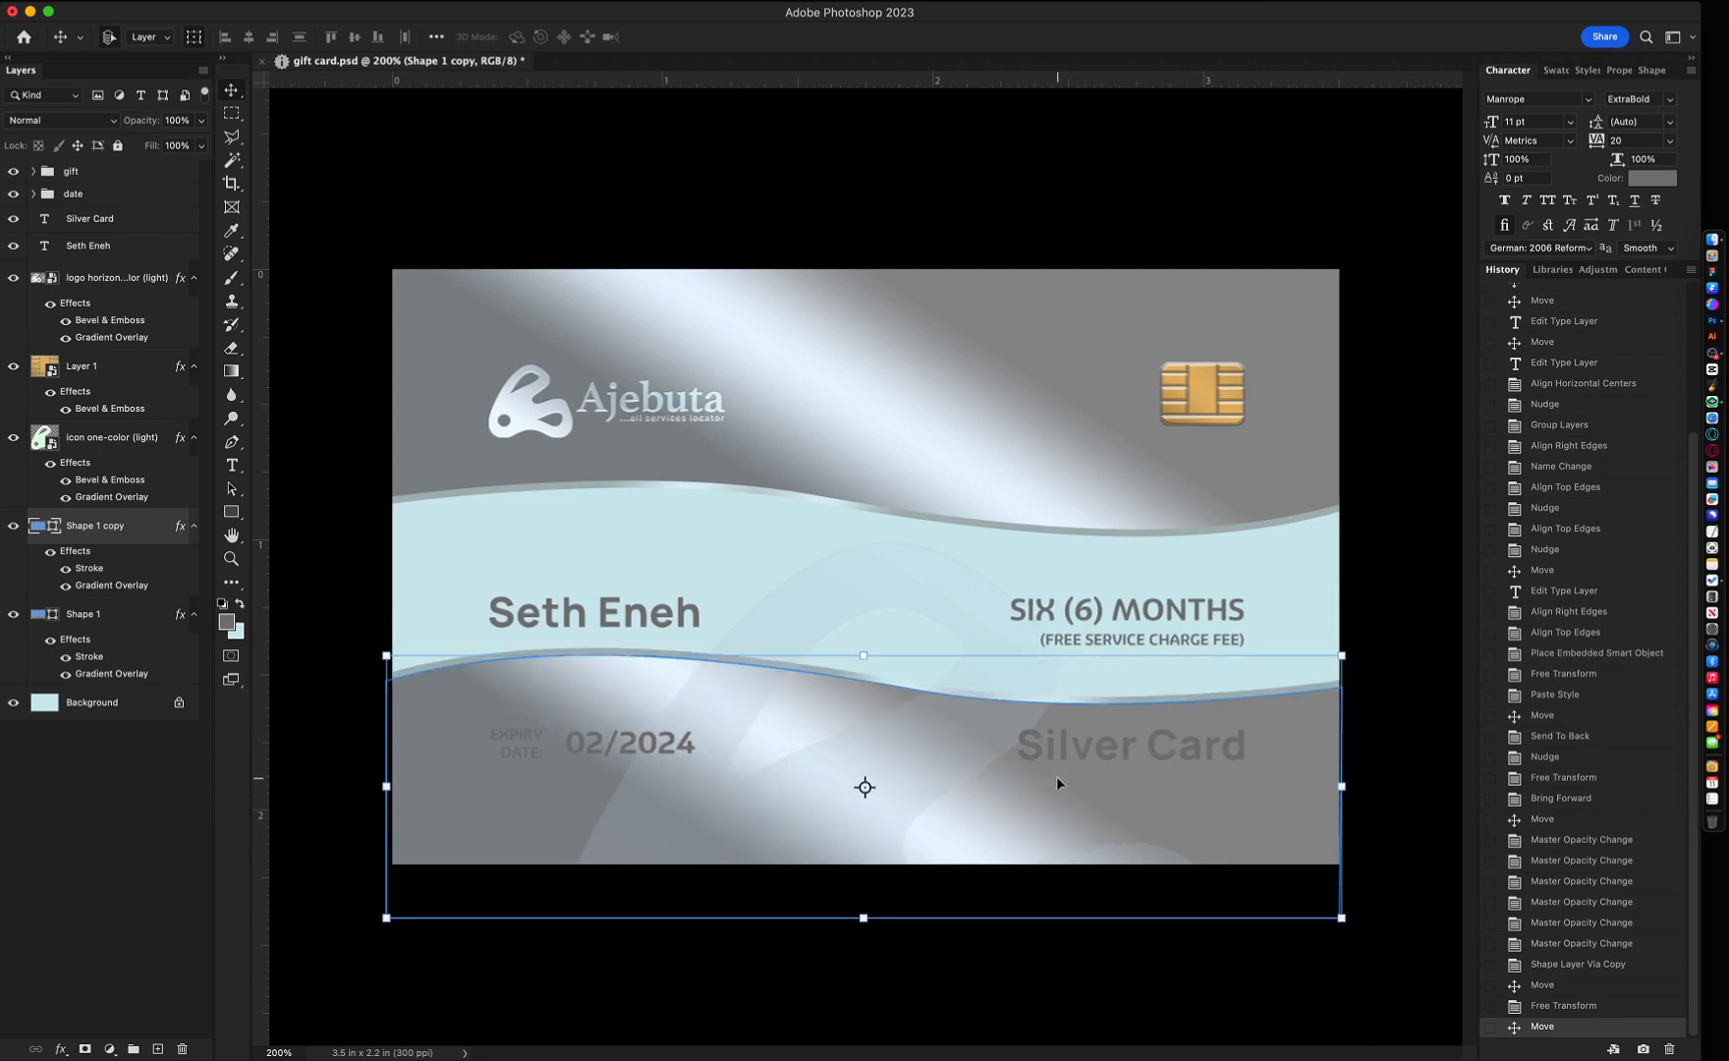
# - Collapse the effects list of the enlarged icon watermark layer and hide that layer
pyautogui.click(923, 756)
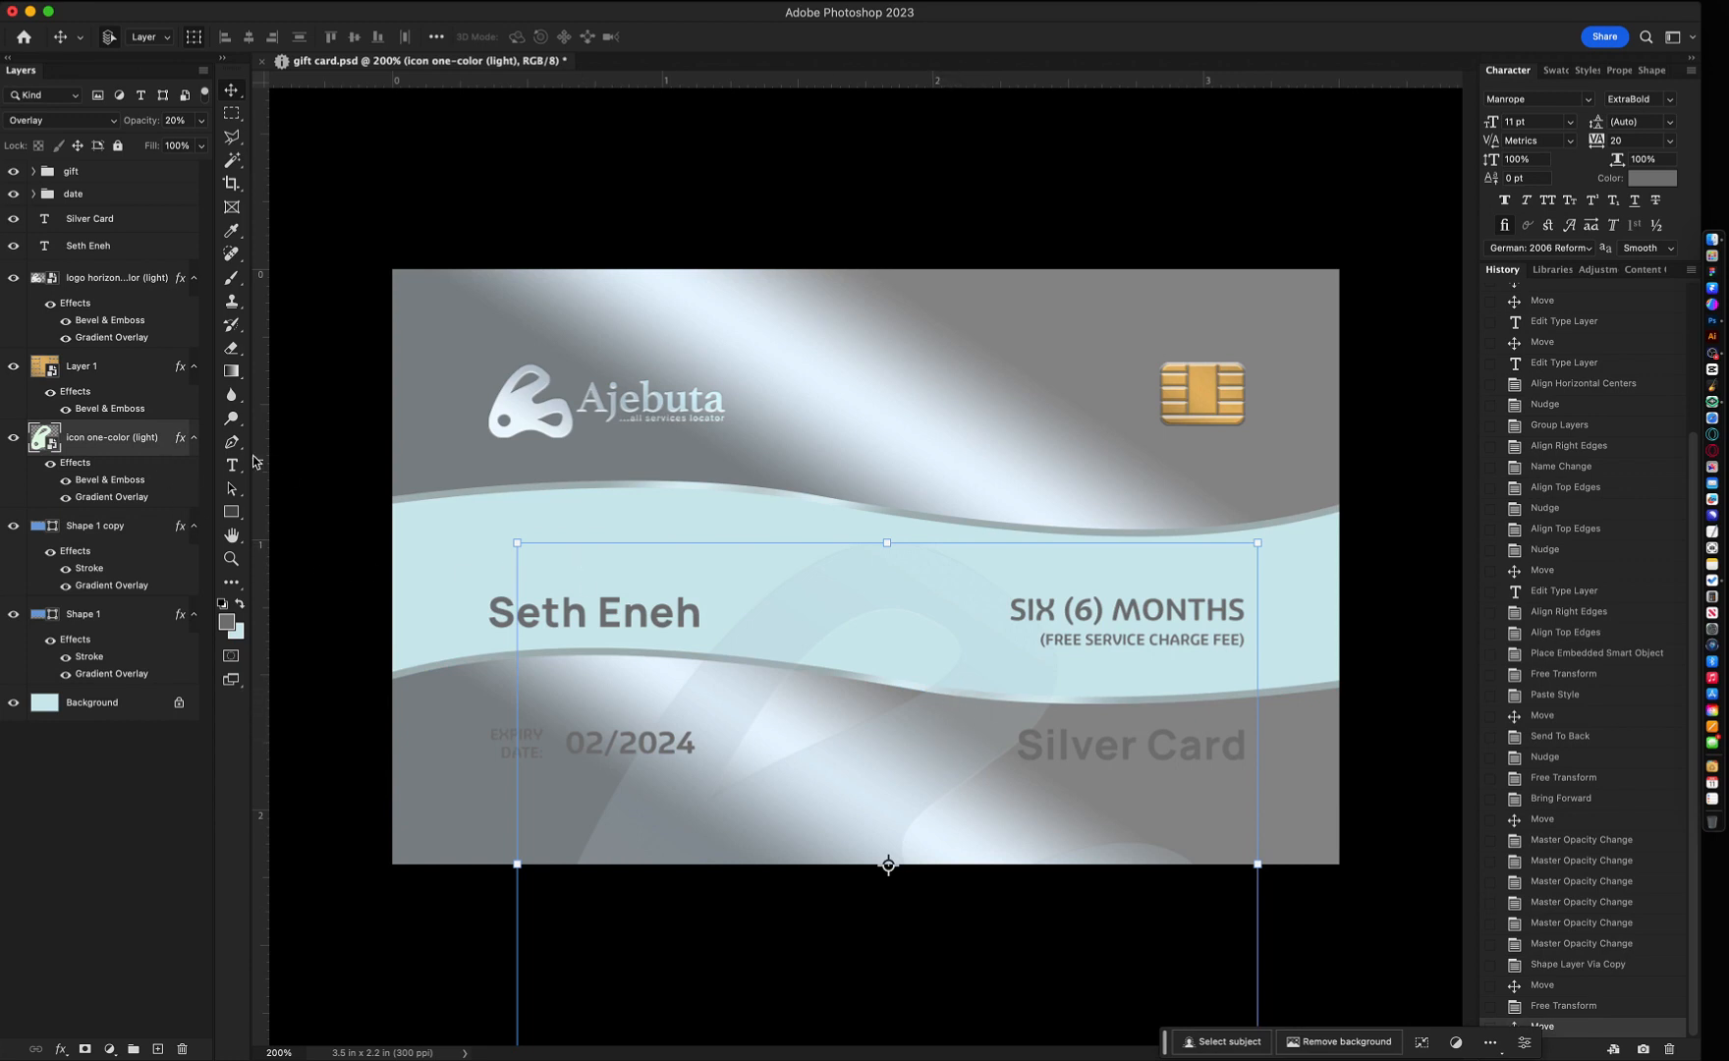
pyautogui.click(195, 442)
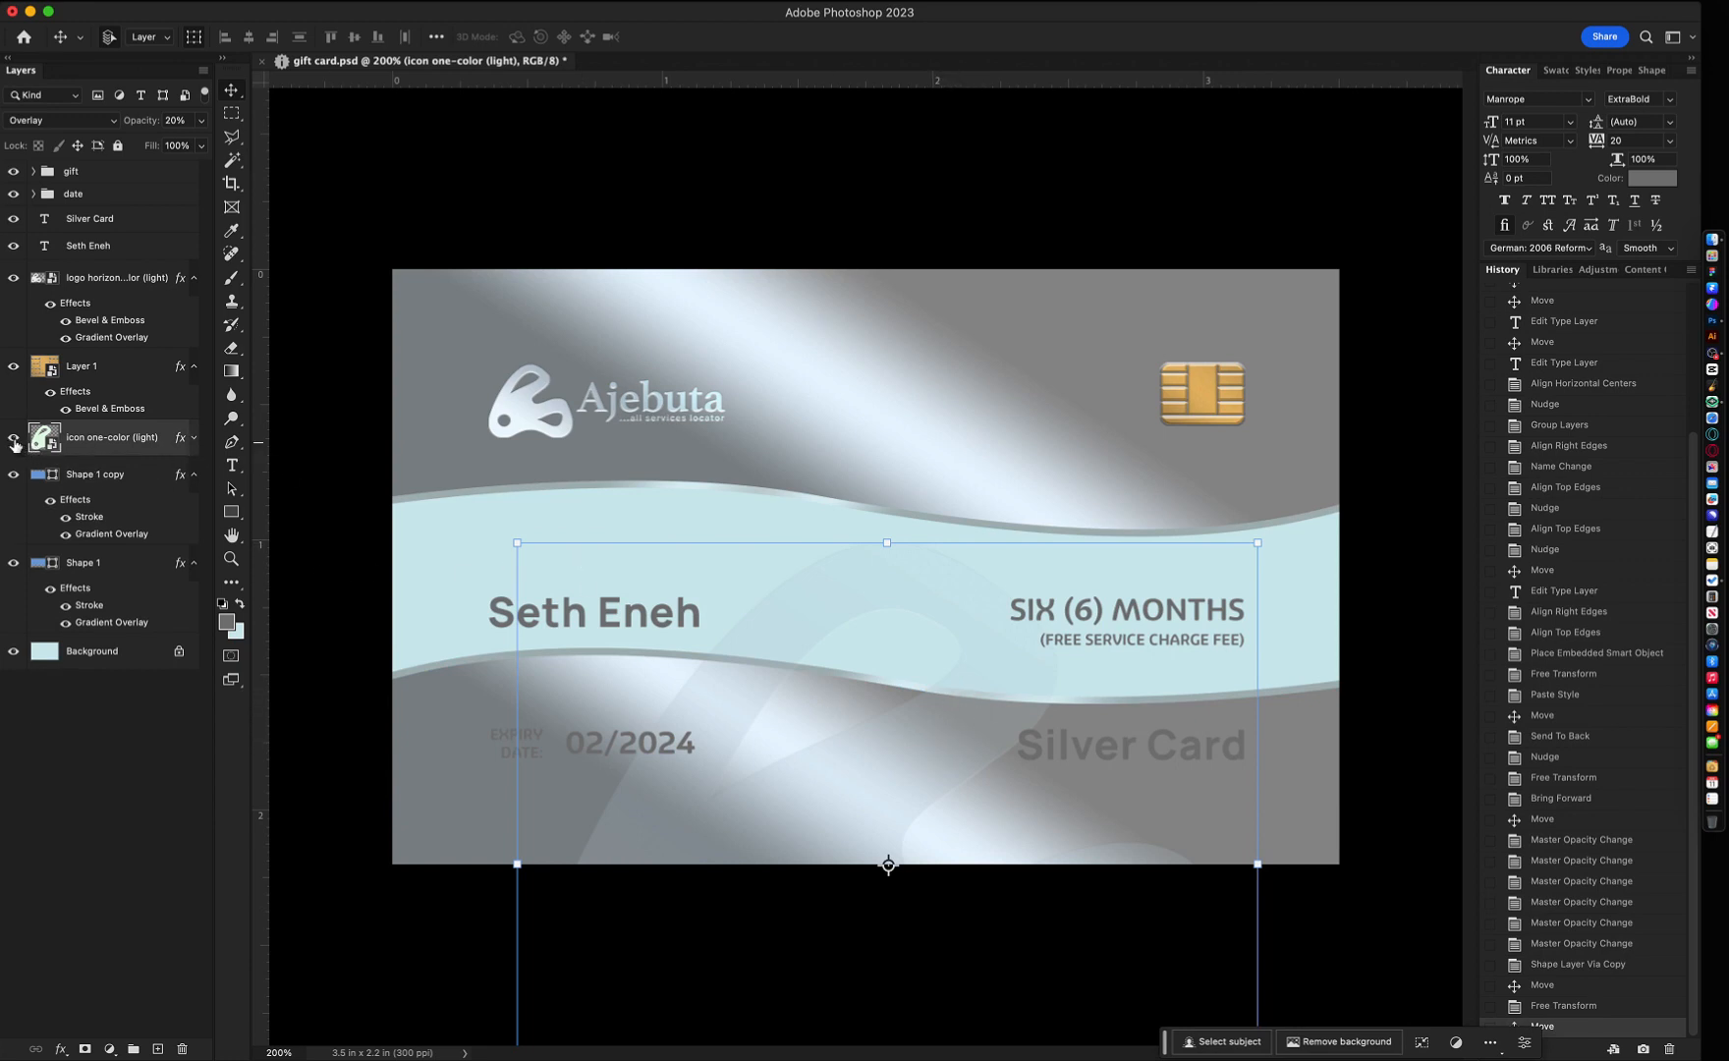
pyautogui.click(14, 442)
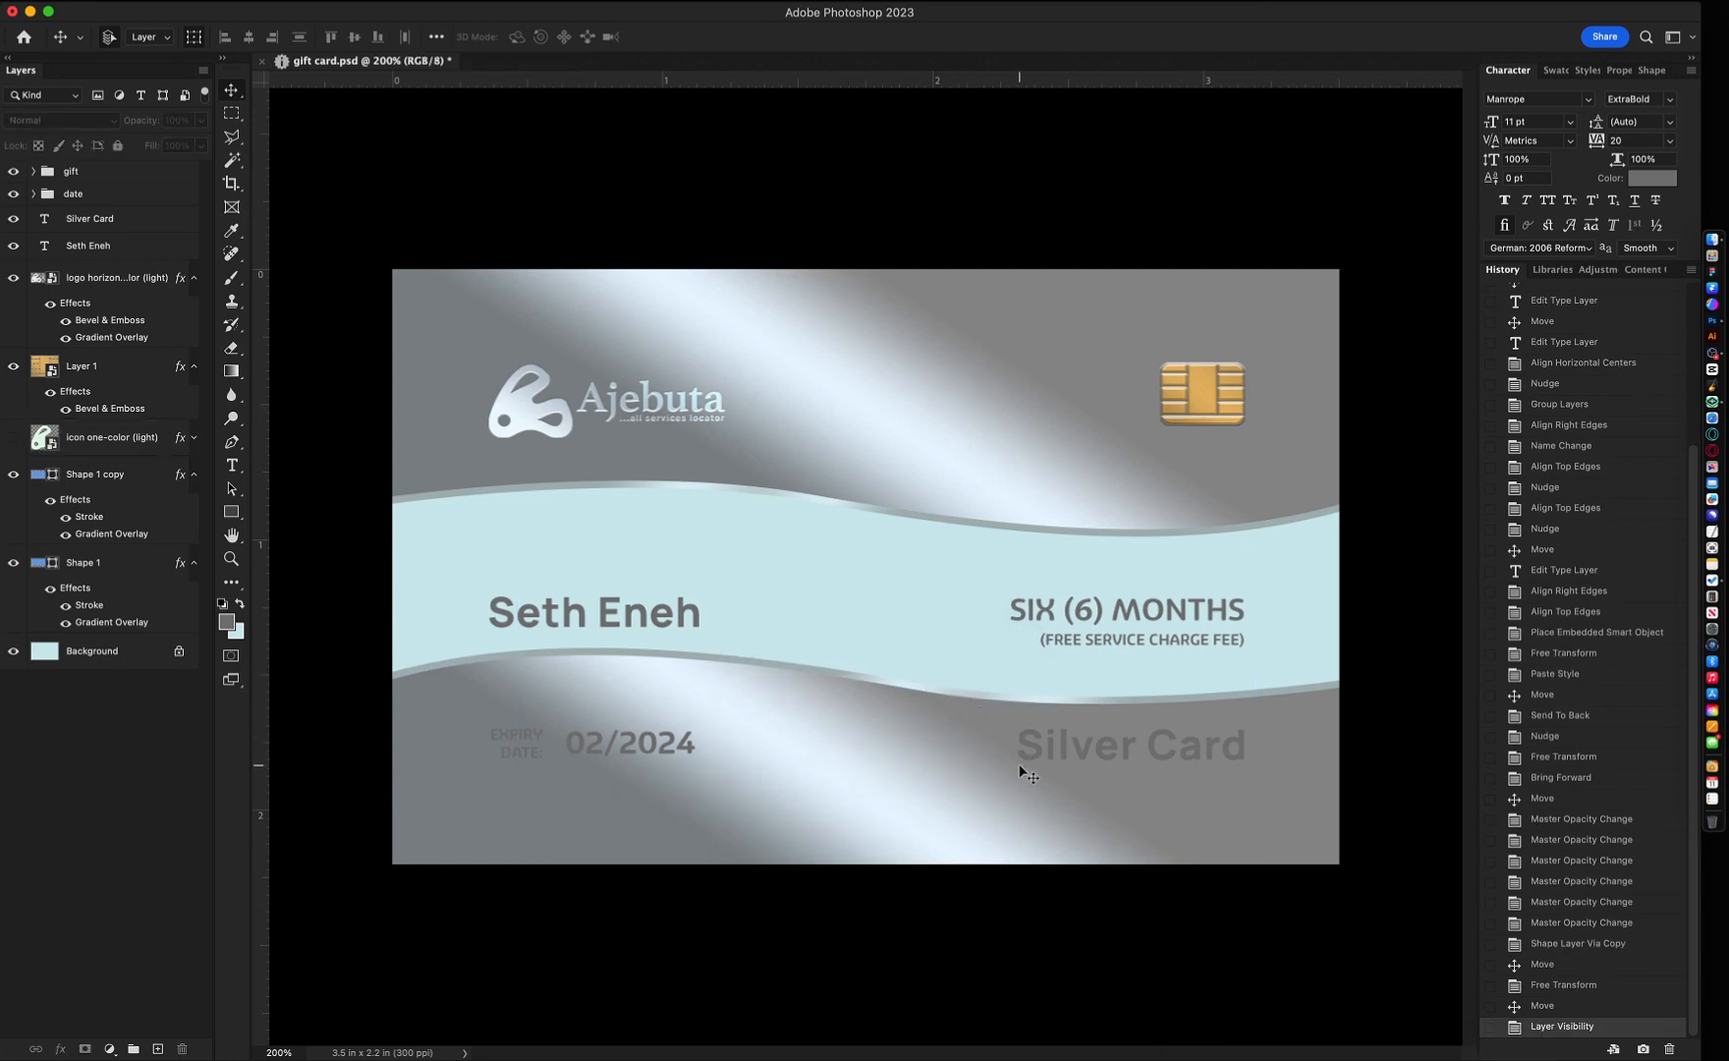
# - Merge the upper and lower metallic wave shapes into a single layer and deselect it
pyautogui.click(1066, 735)
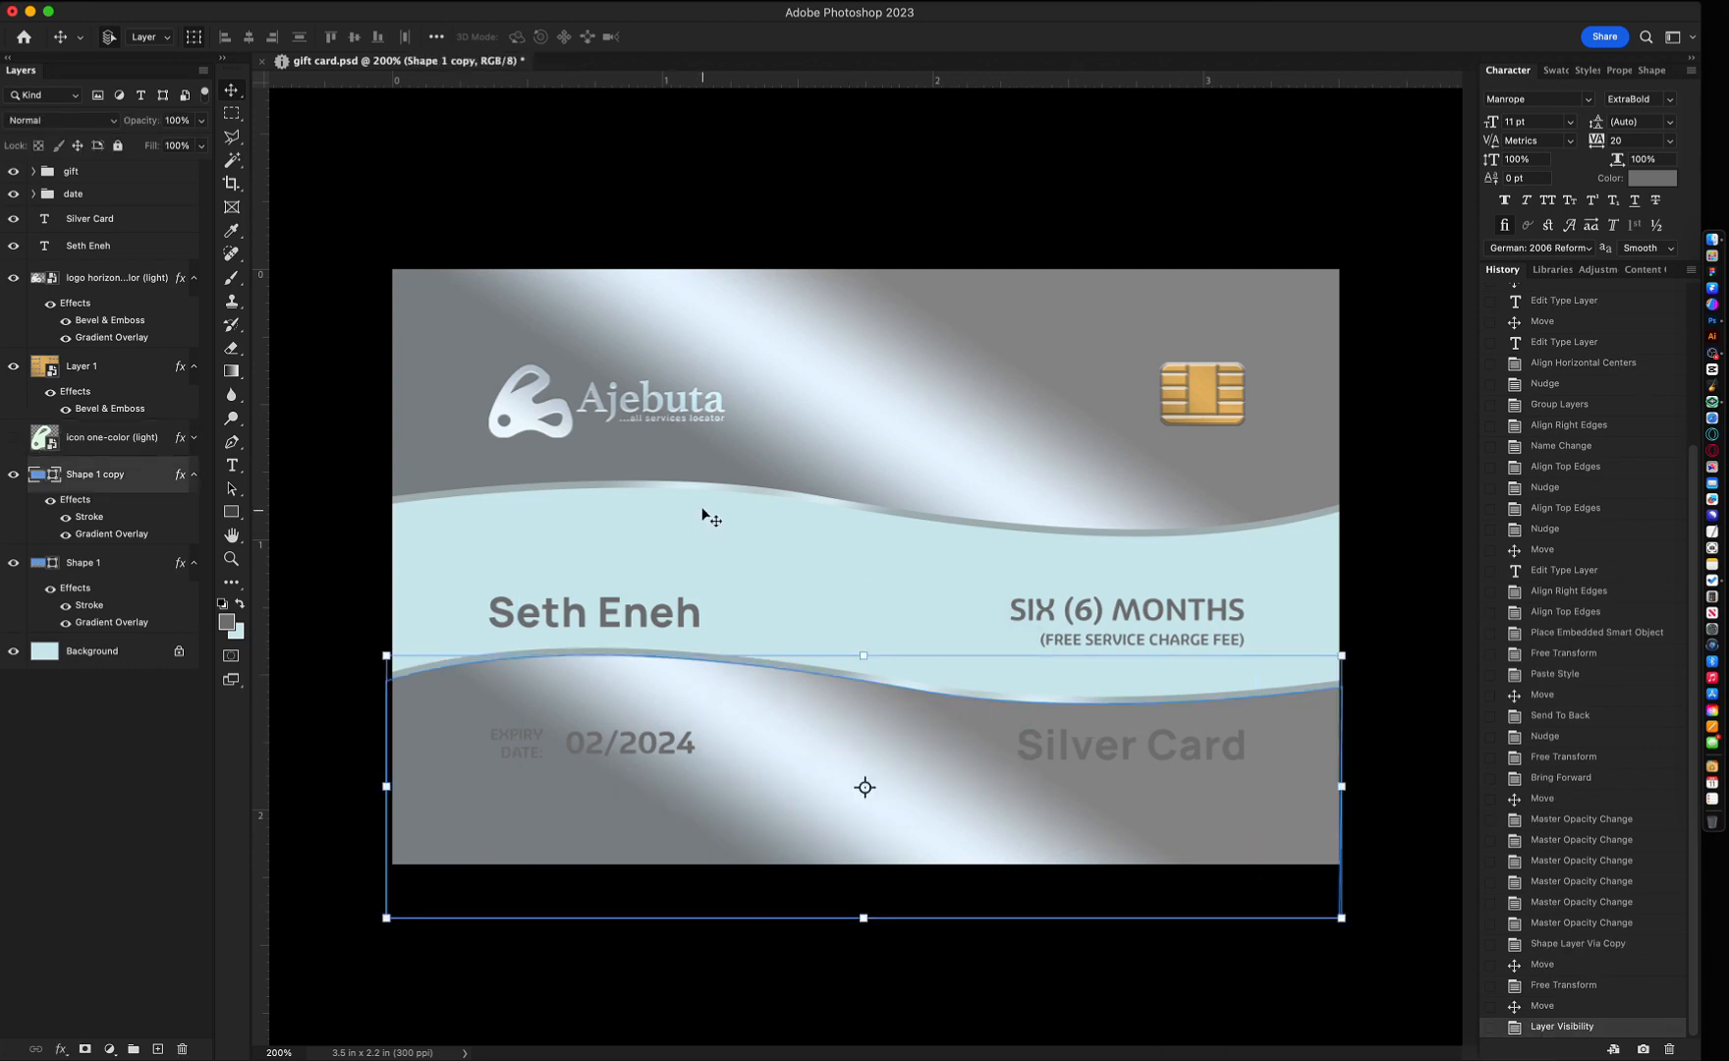
pyautogui.keyDown('shift'); pyautogui.click(834, 401); pyautogui.keyUp('shift')
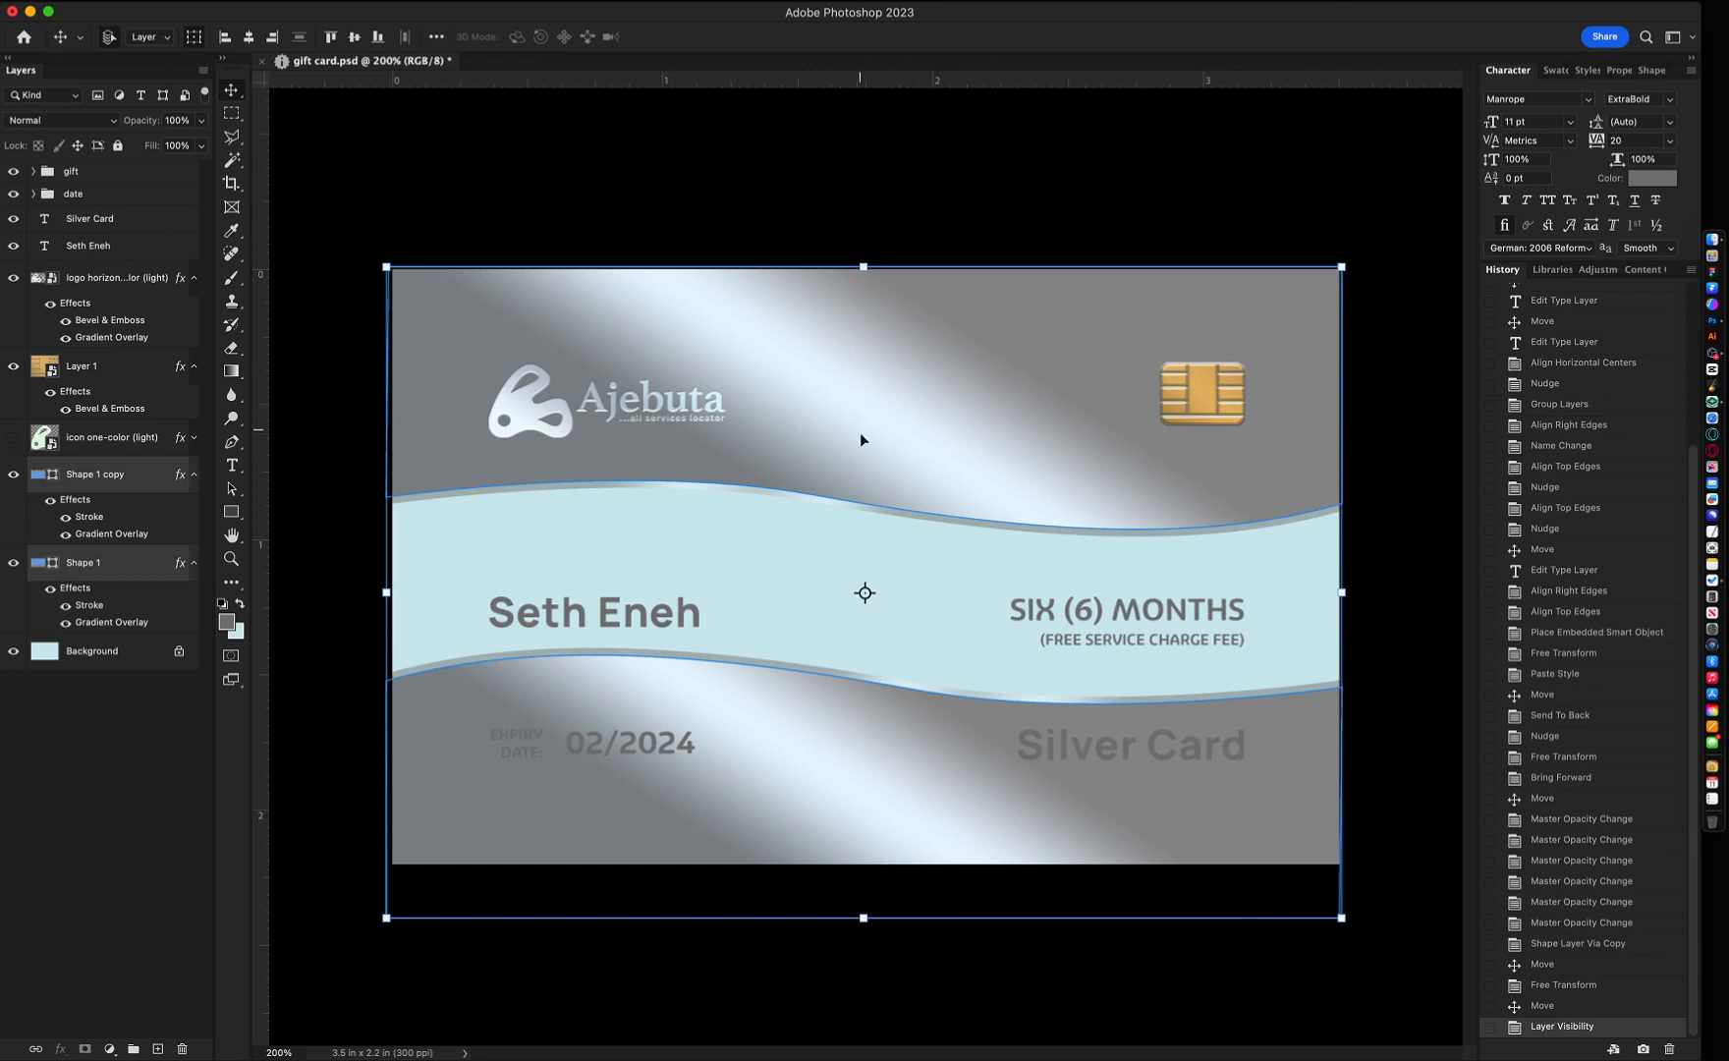
pyautogui.press('super+e')
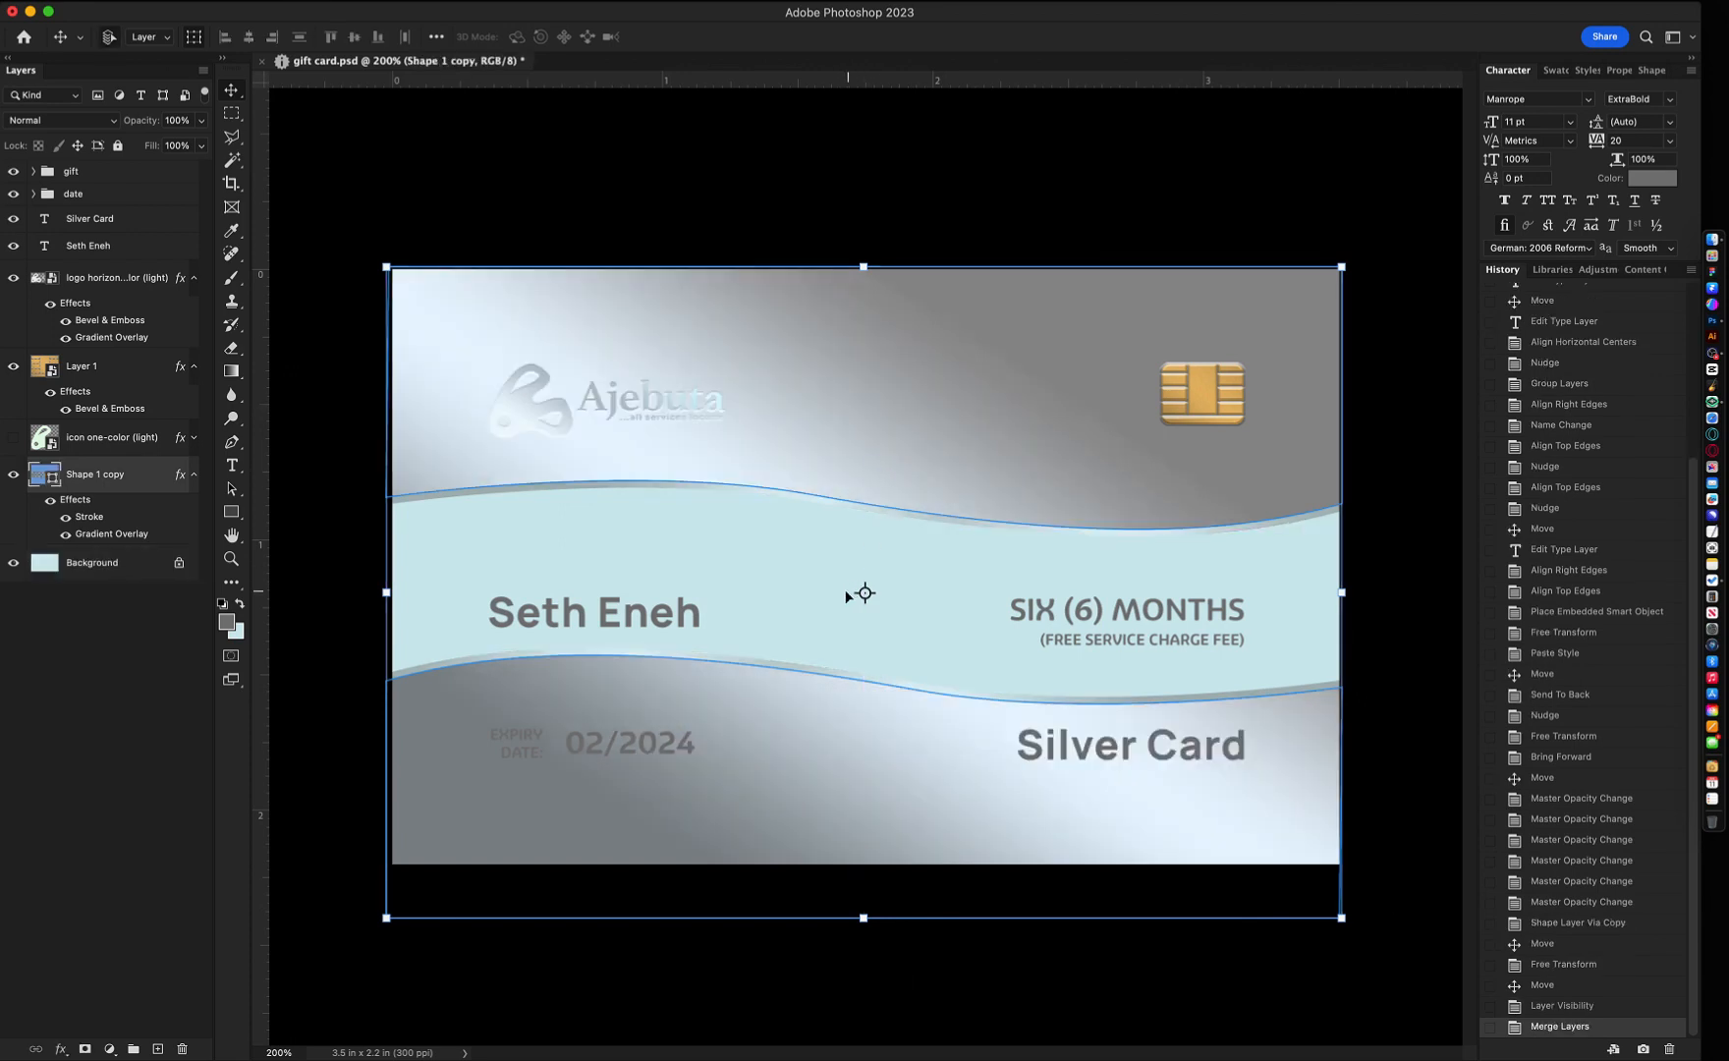
pyautogui.click(770, 587)
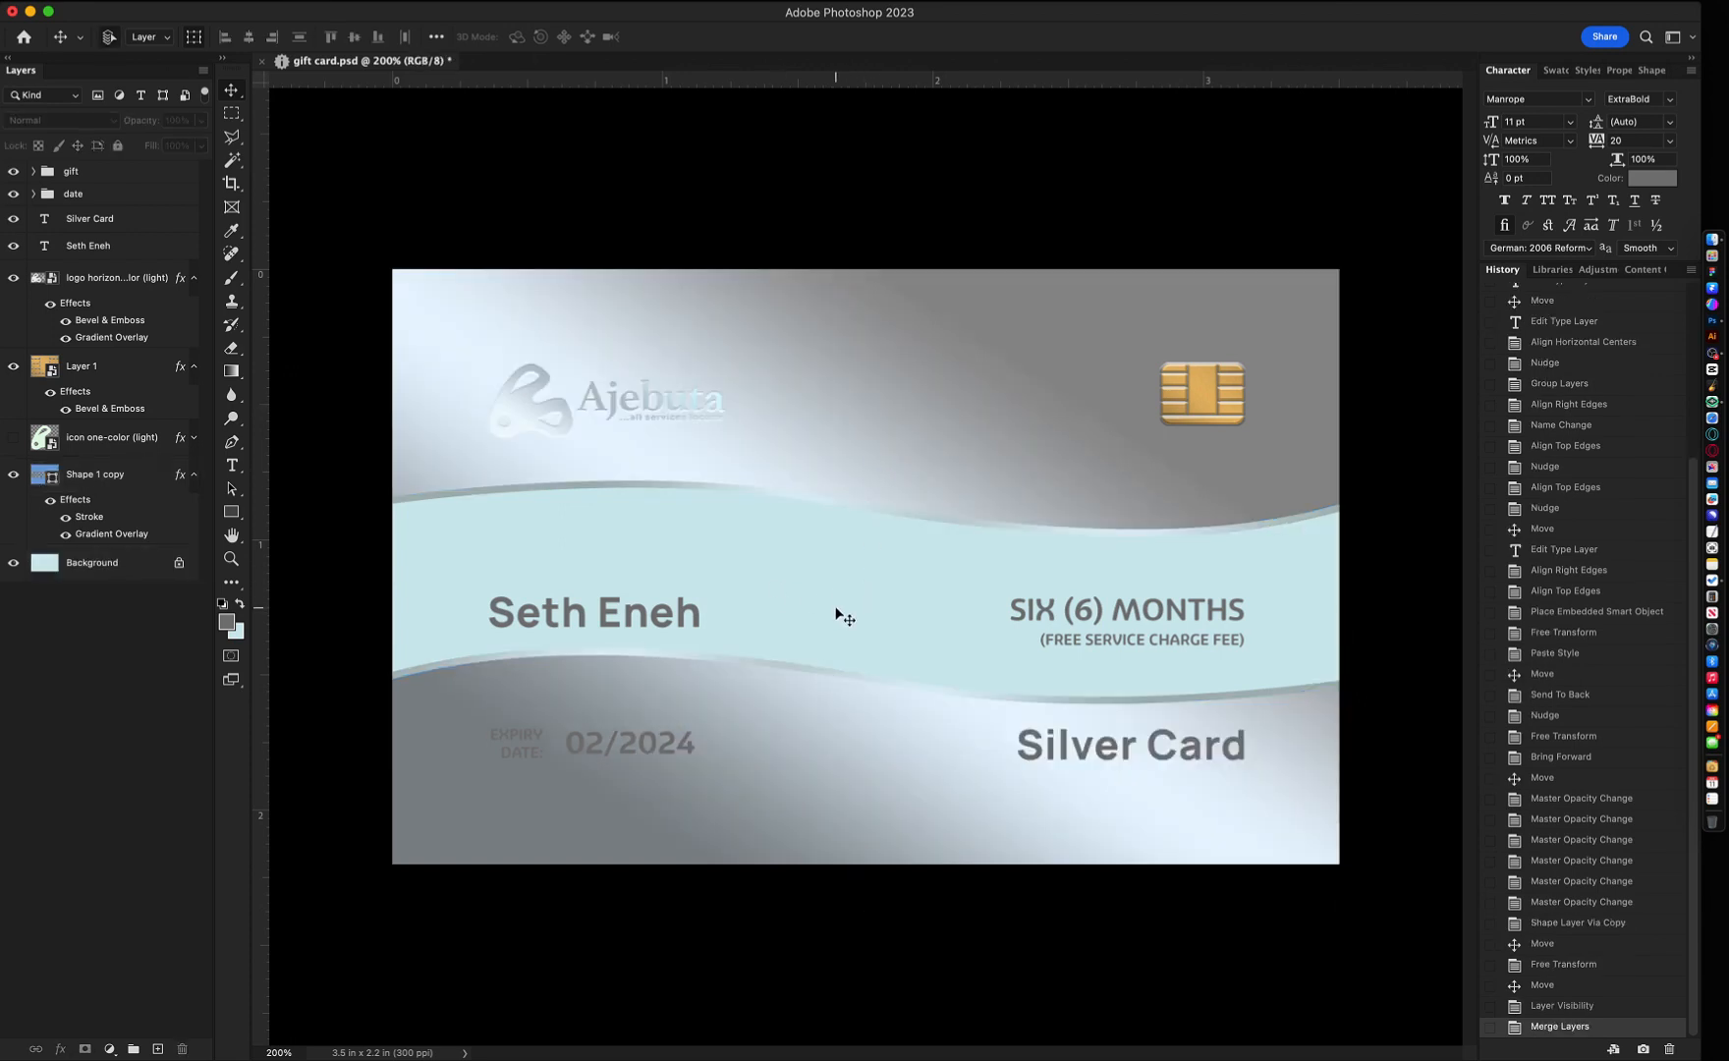
# - Add a Gradient Overlay layer style to the whole date group containing the expiry label and 02/2024
pyautogui.click(645, 752)
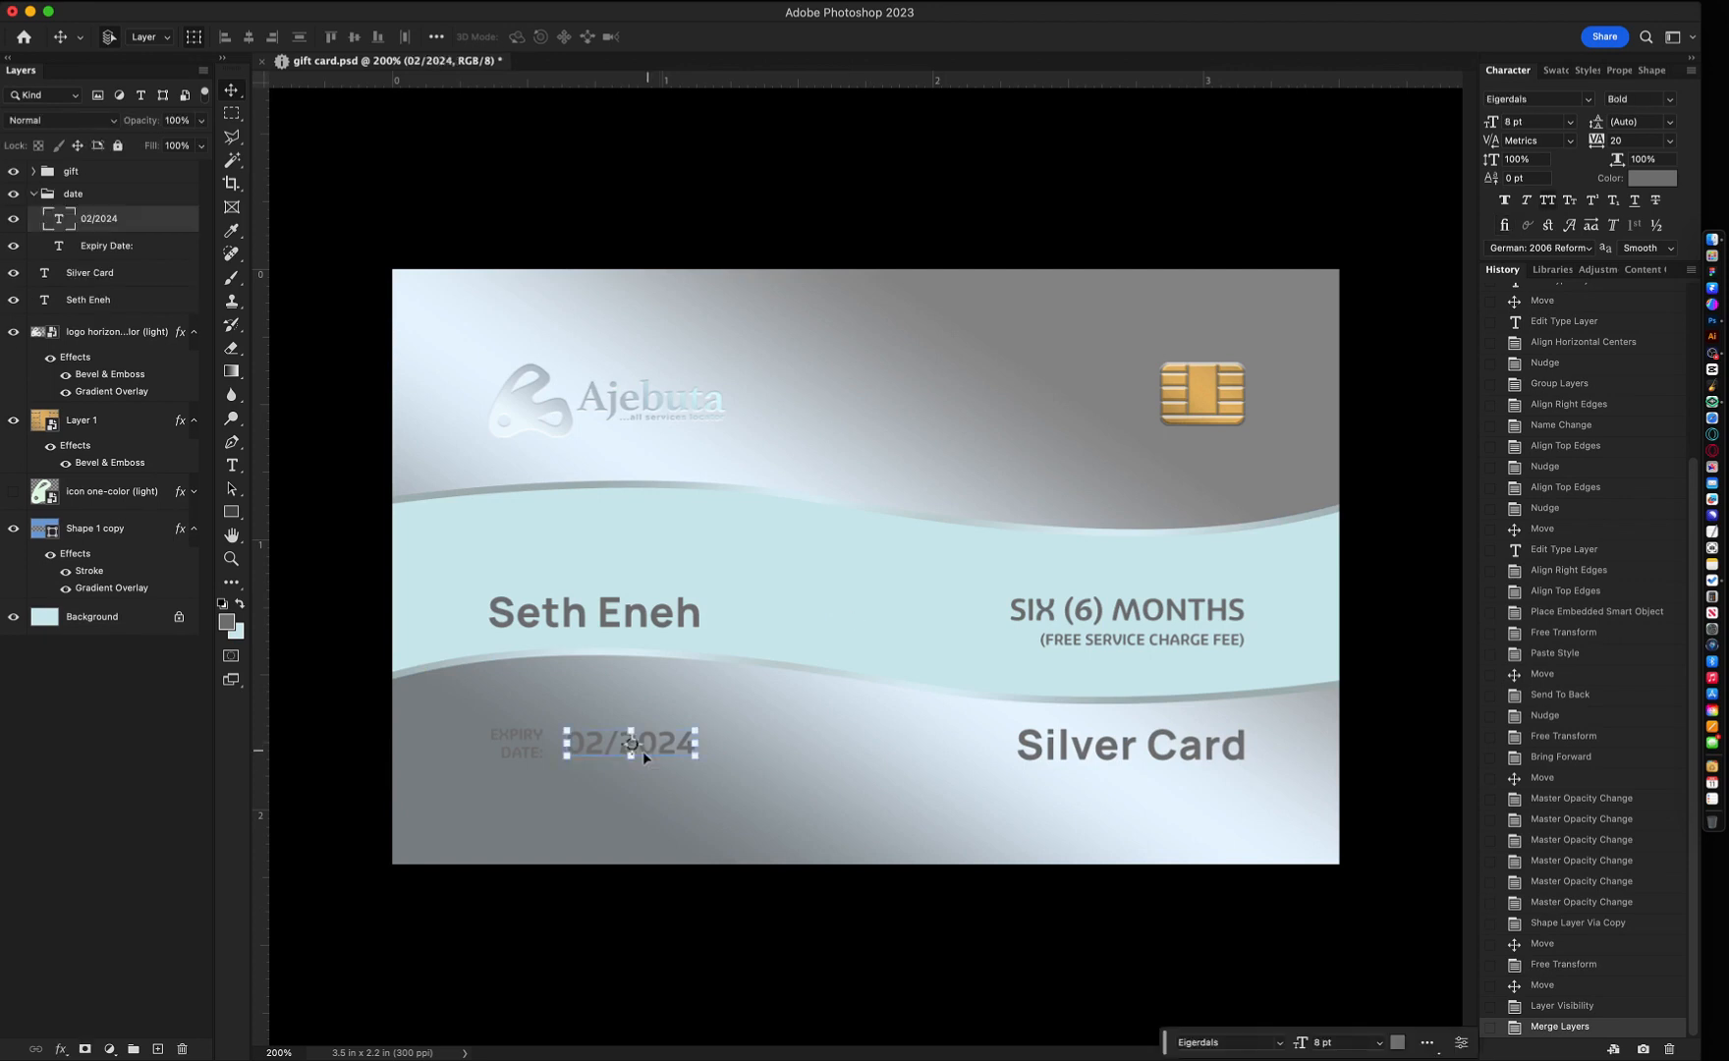
pyautogui.click(112, 196)
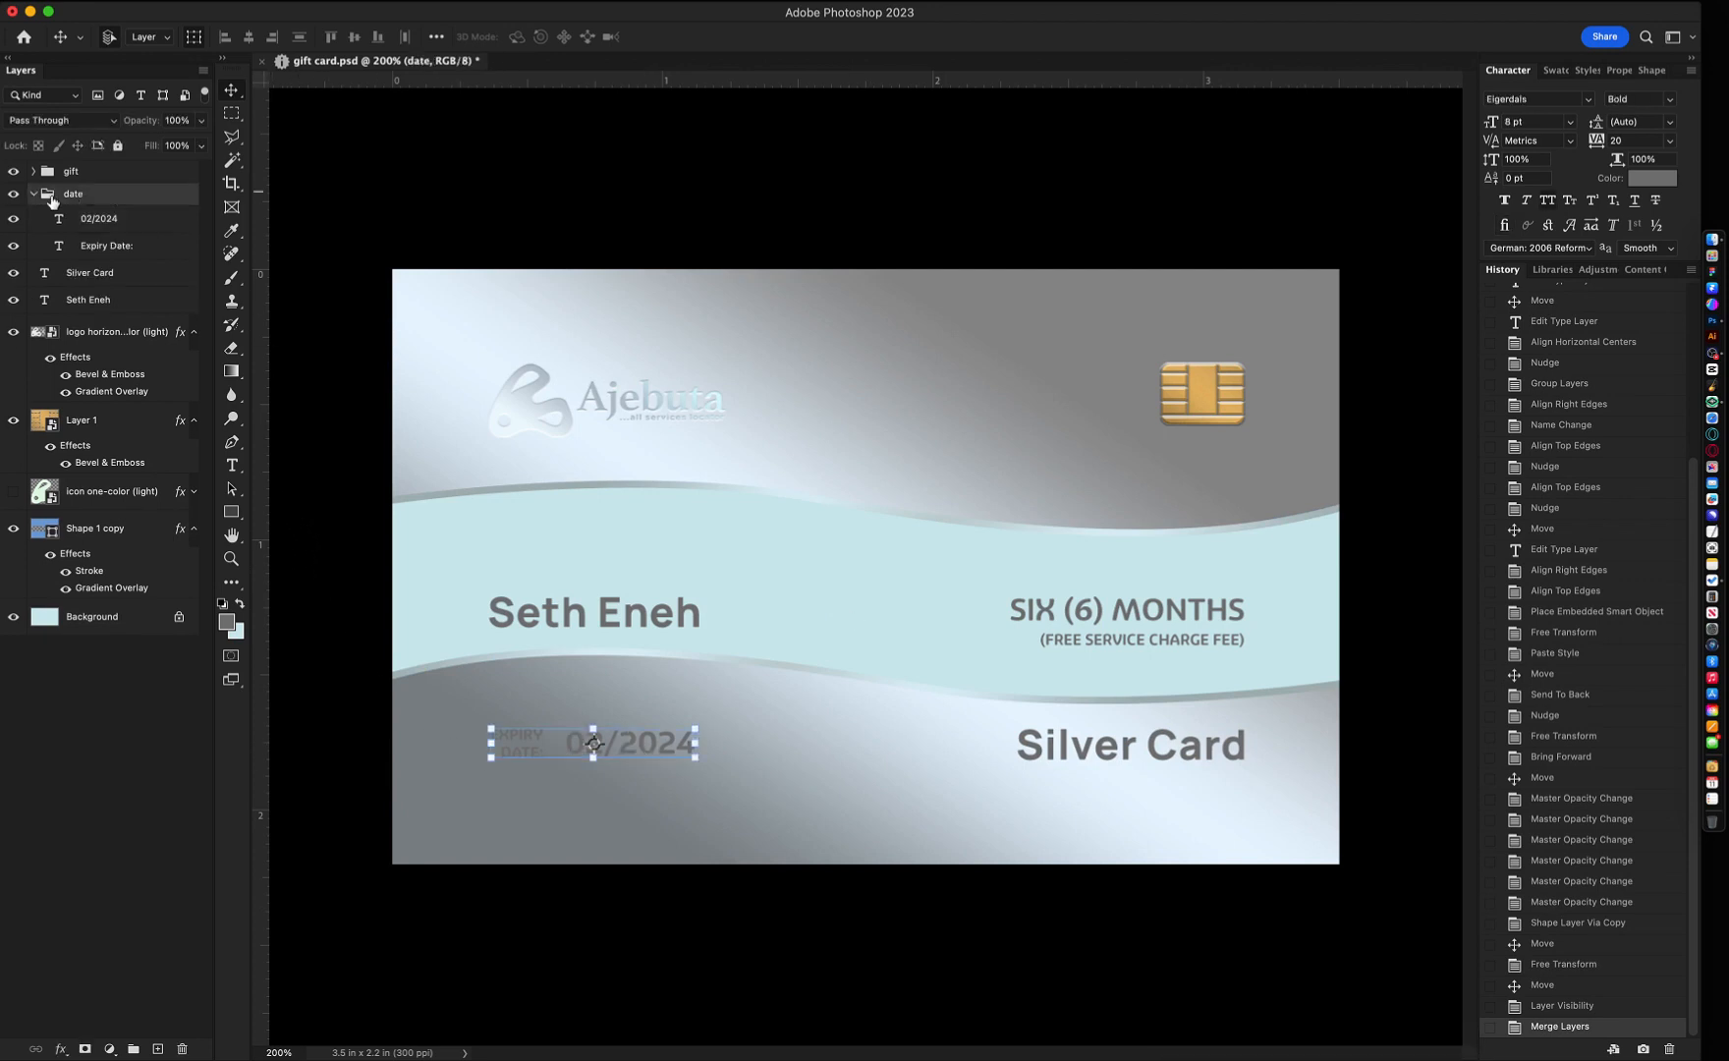
pyautogui.click(33, 193)
pyautogui.doubleClick(135, 202)
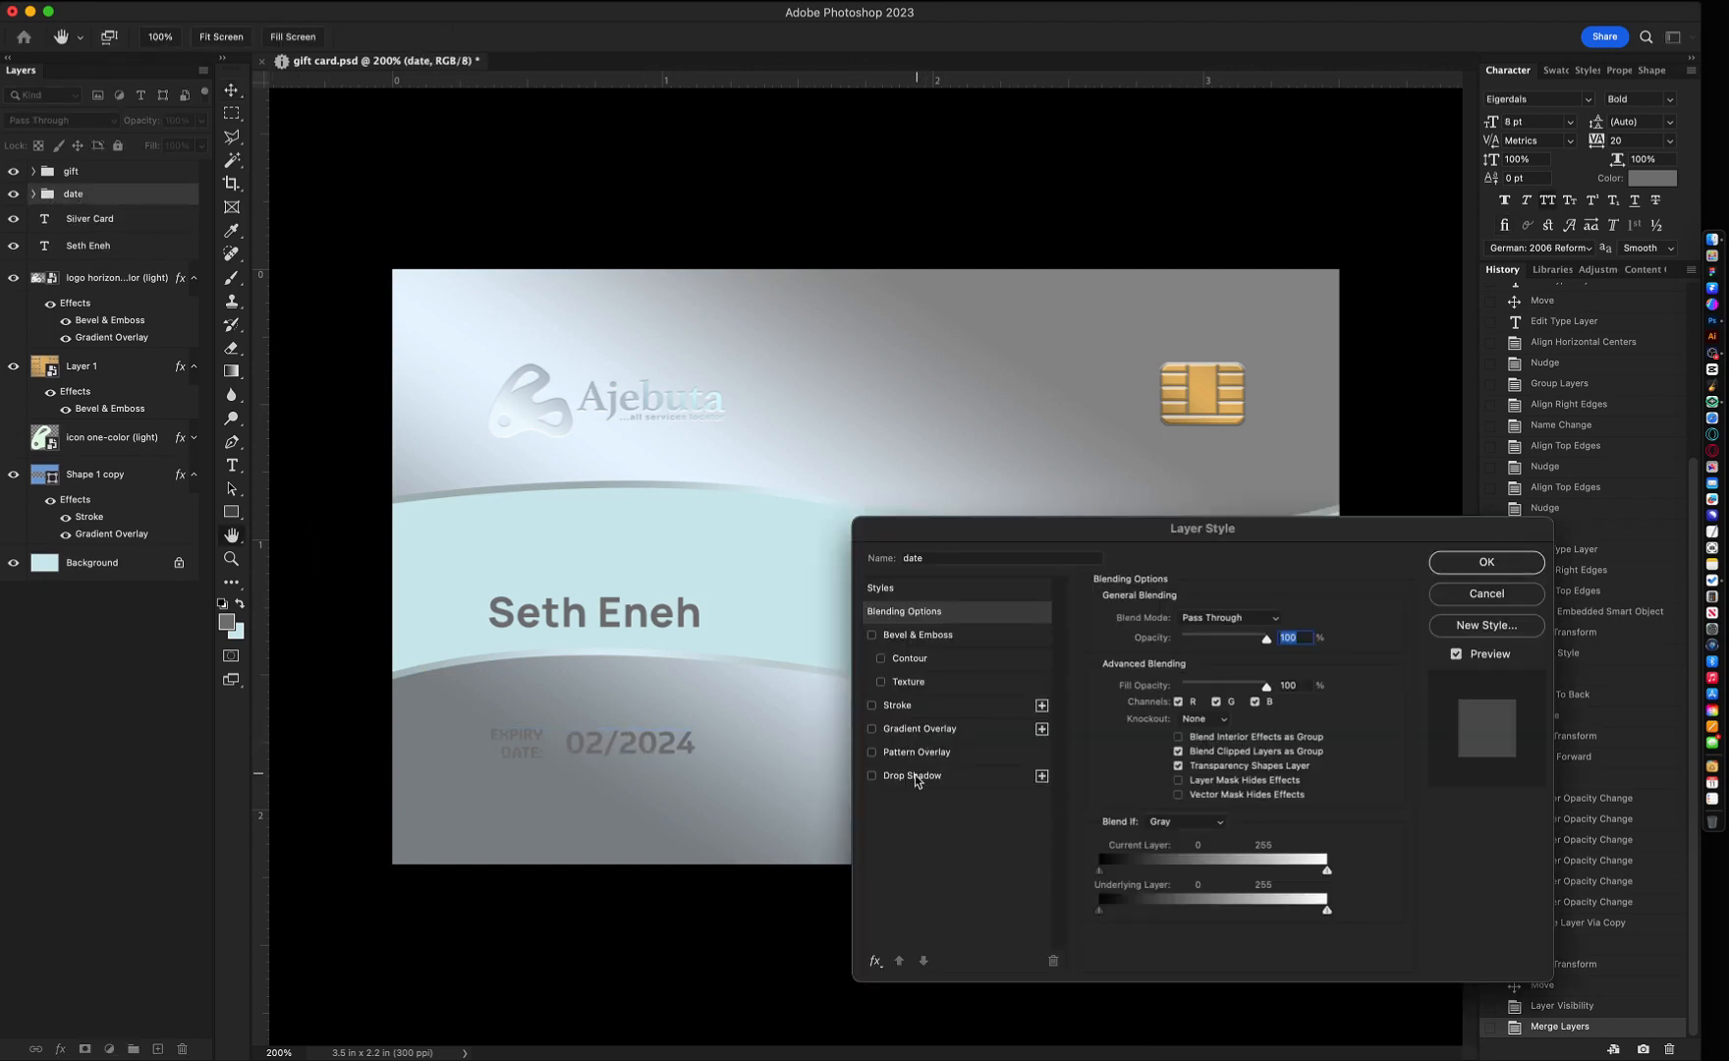
pyautogui.click(923, 729)
# - Change the middle colour stop of the date group's overlay gradient to white
pyautogui.click(1228, 671)
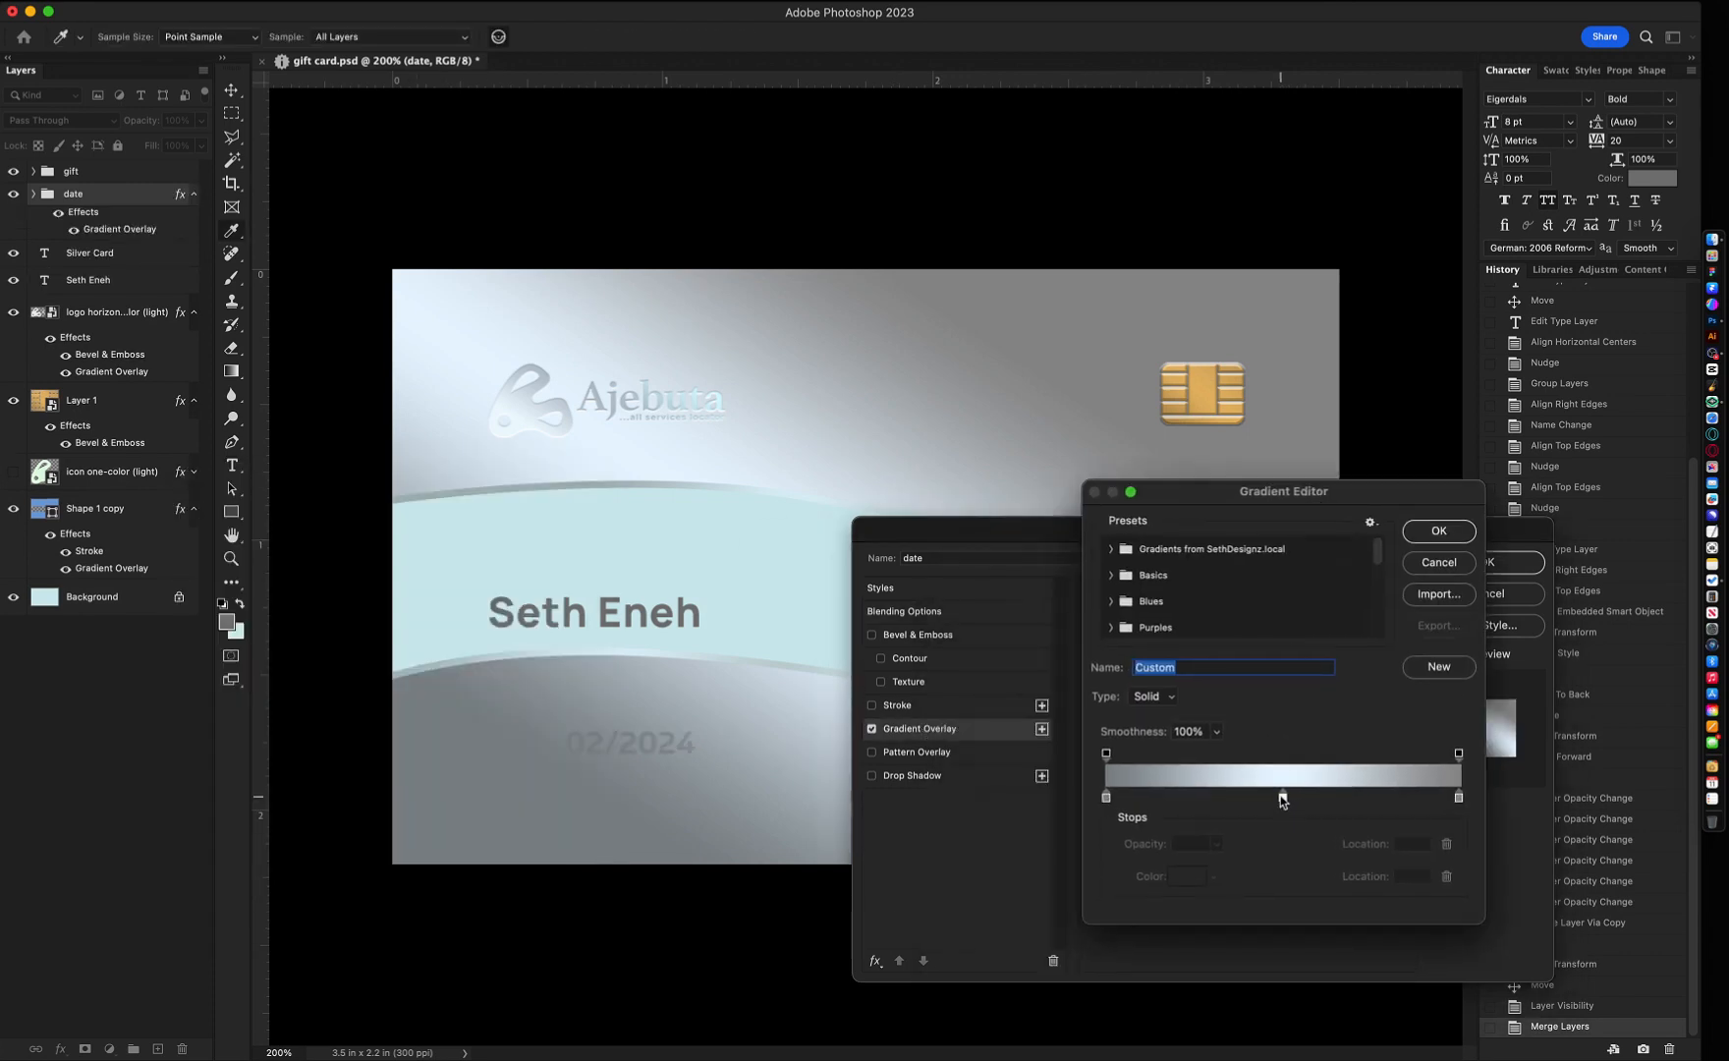
pyautogui.doubleClick(1282, 799)
pyautogui.moveTo(798, 696); pyautogui.dragTo(525, 305)
pyautogui.press('Return')
# - Set both end colour stops of the date group's overlay gradient to light grey #dbdfe2
pyautogui.doubleClick(1106, 799)
pyautogui.moveTo(807, 706); pyautogui.dragTo(776, 702)
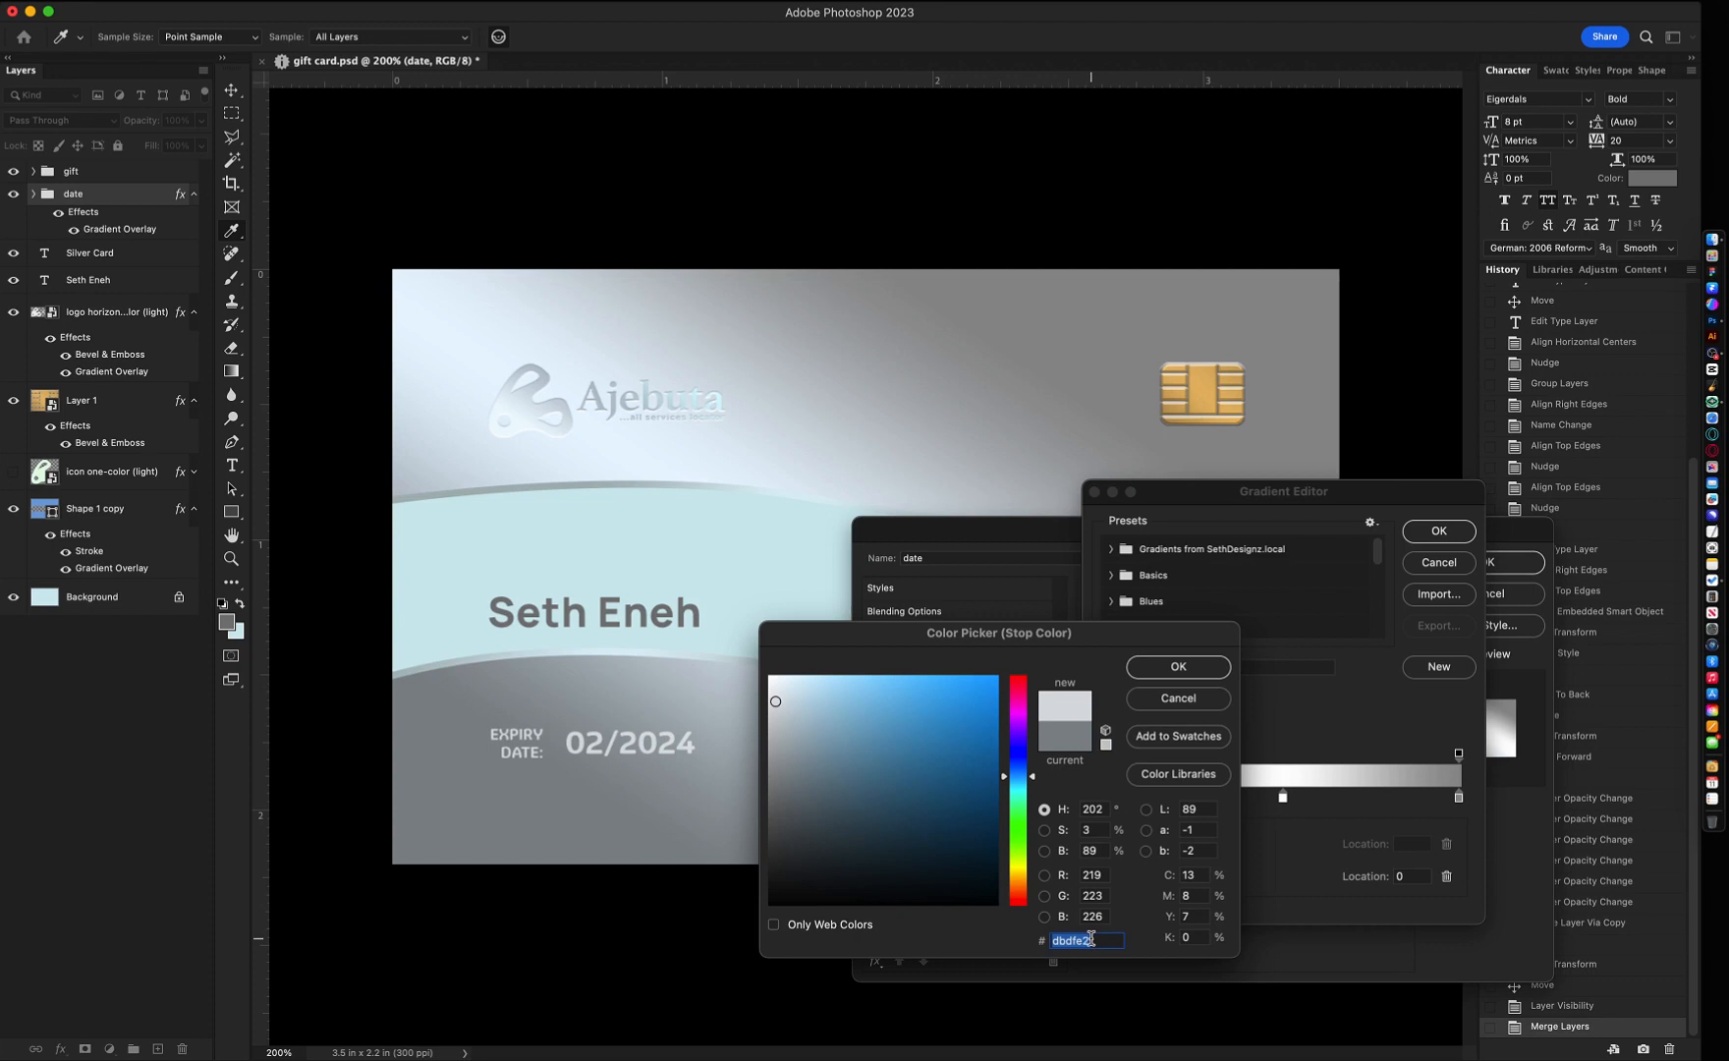
pyautogui.press('super+c')
pyautogui.click(1178, 667)
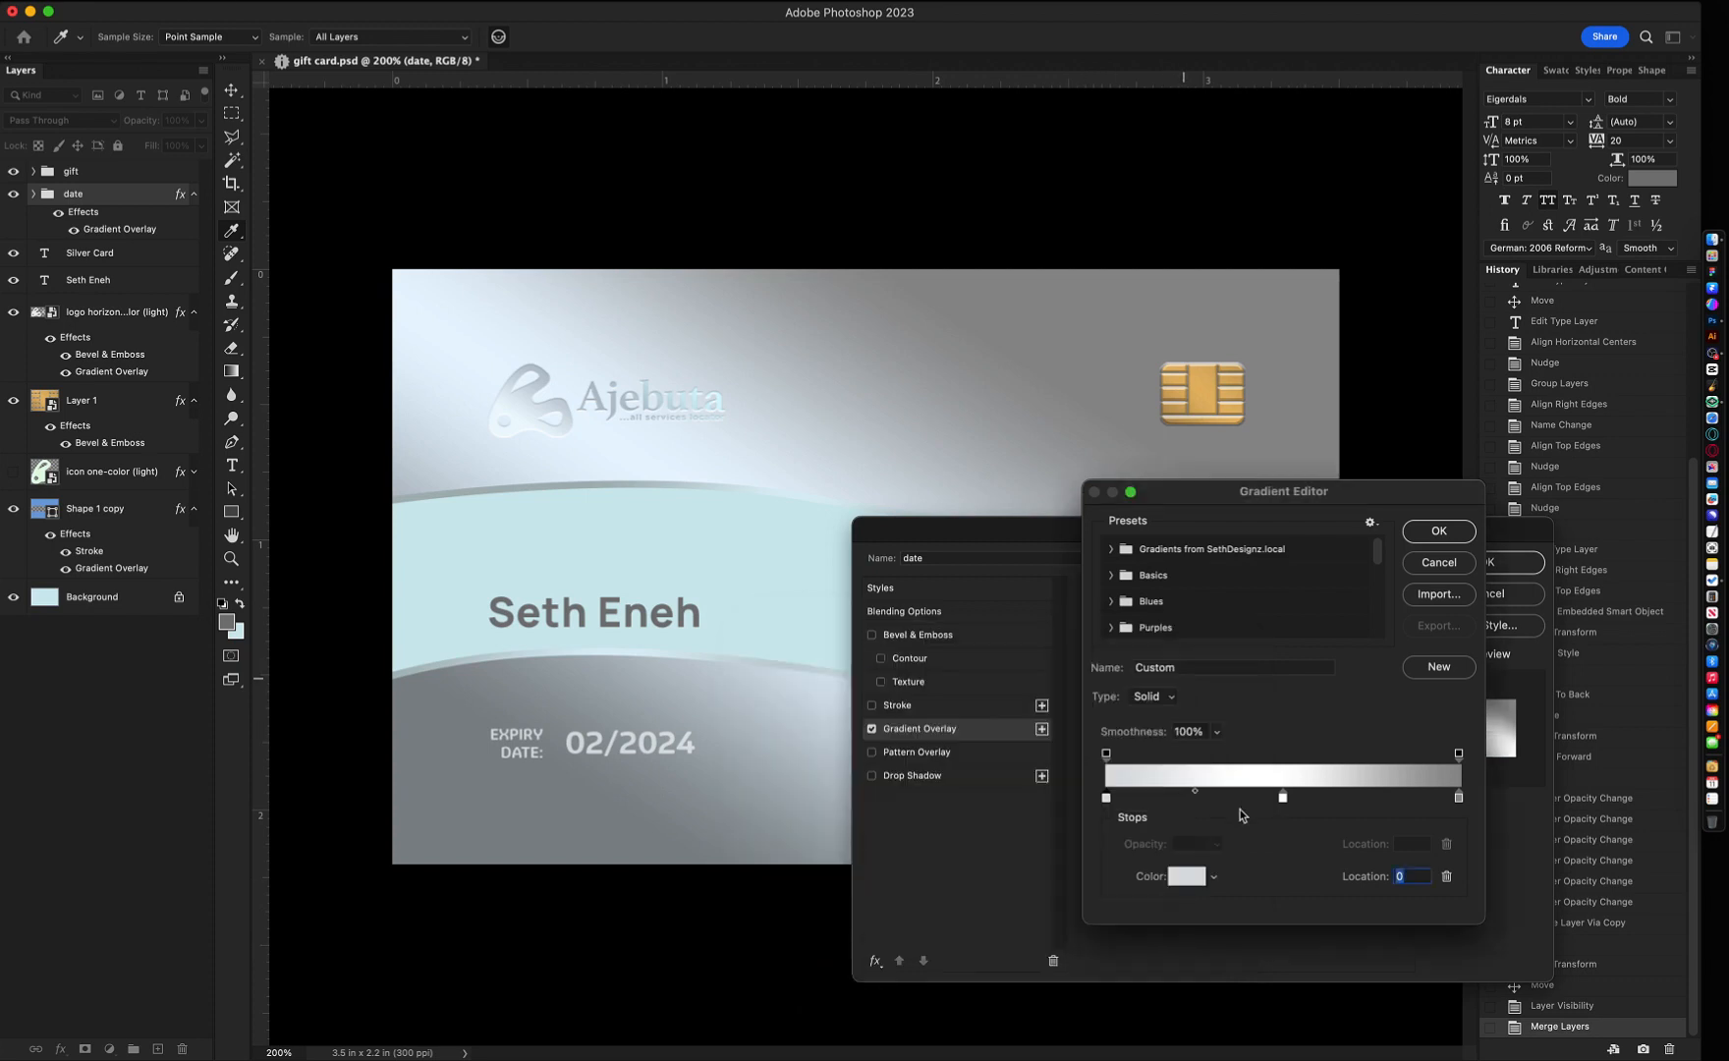
pyautogui.click(1459, 798)
pyautogui.click(1186, 877)
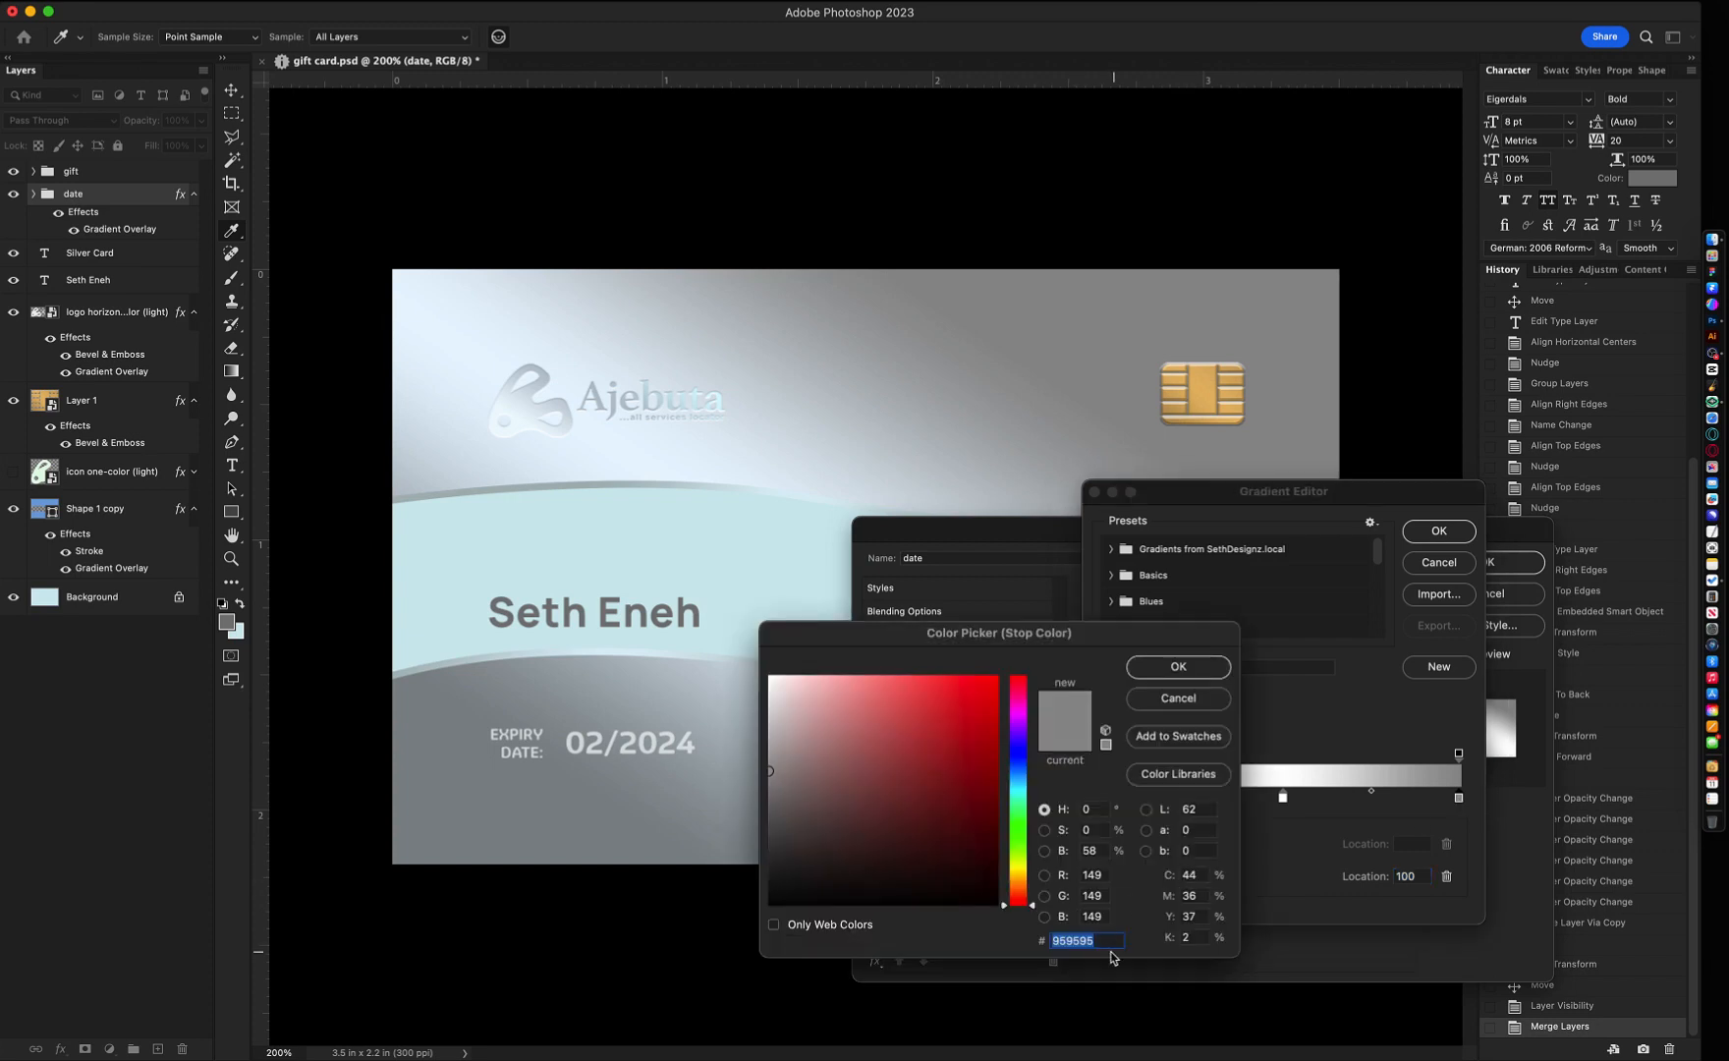
pyautogui.press('super+v')
pyautogui.click(1178, 667)
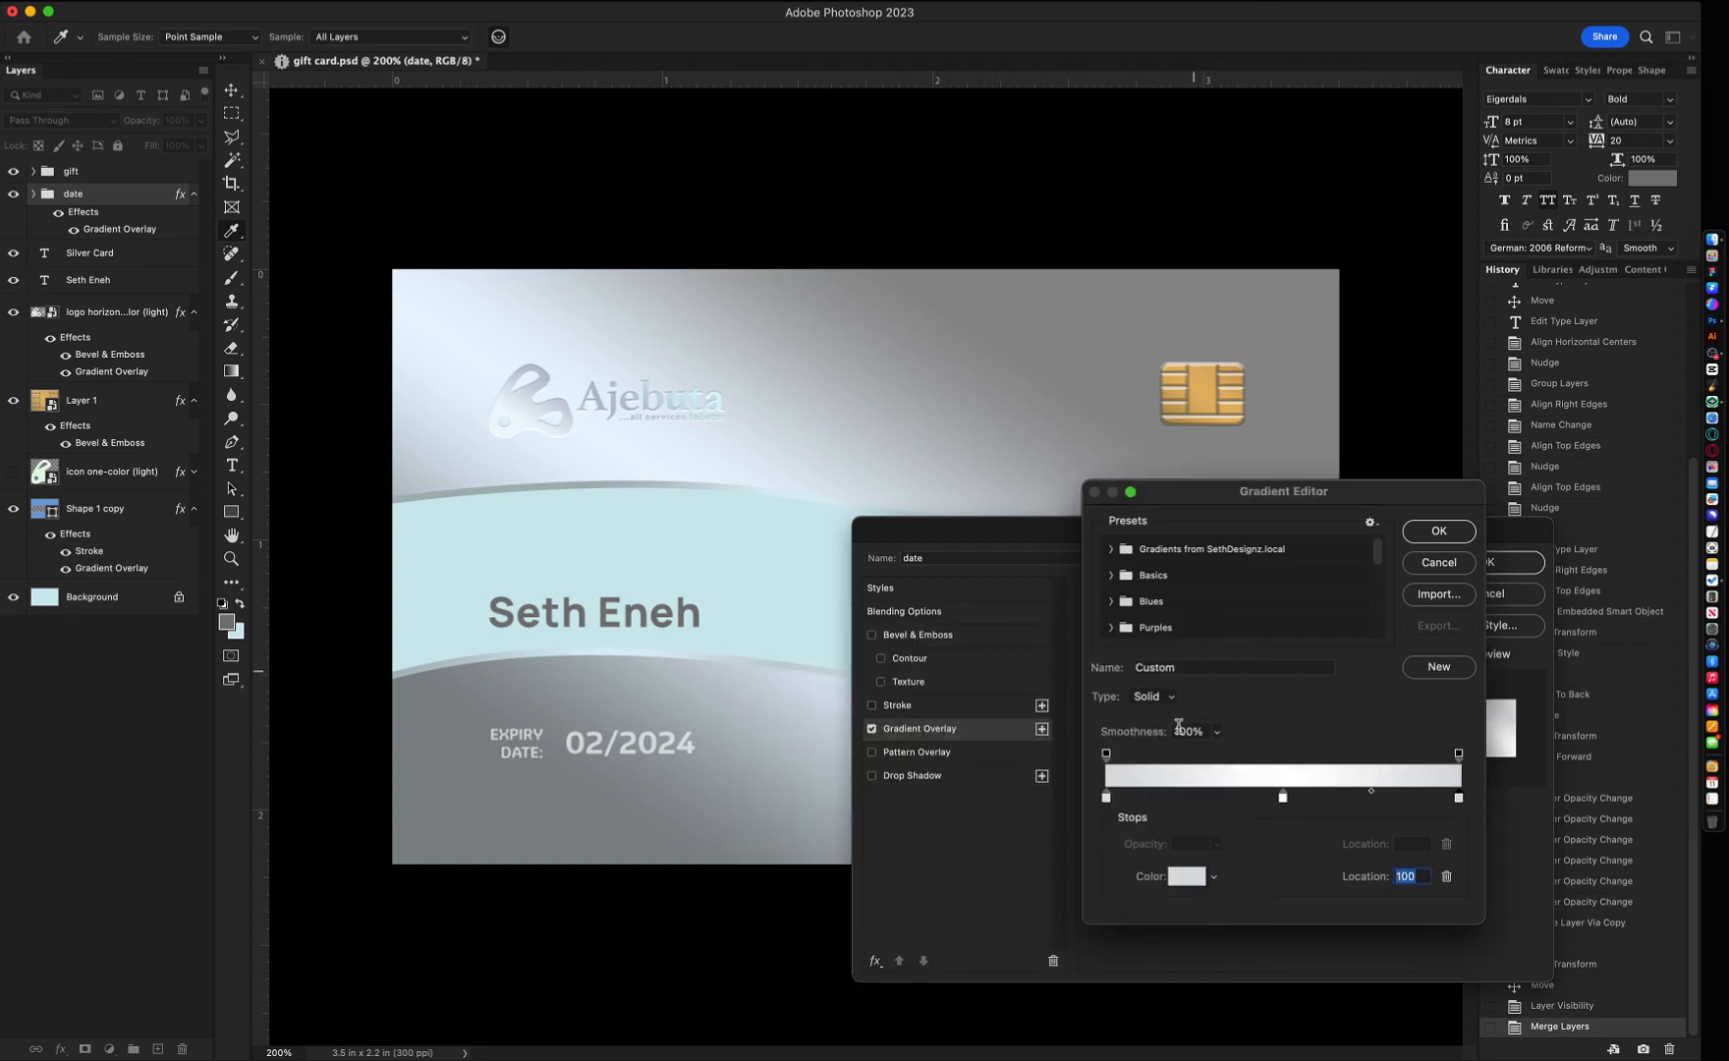
# - Accept the edited gradient and set the date group's Gradient Overlay scale to 112%, applying the layer style
pyautogui.click(1438, 532)
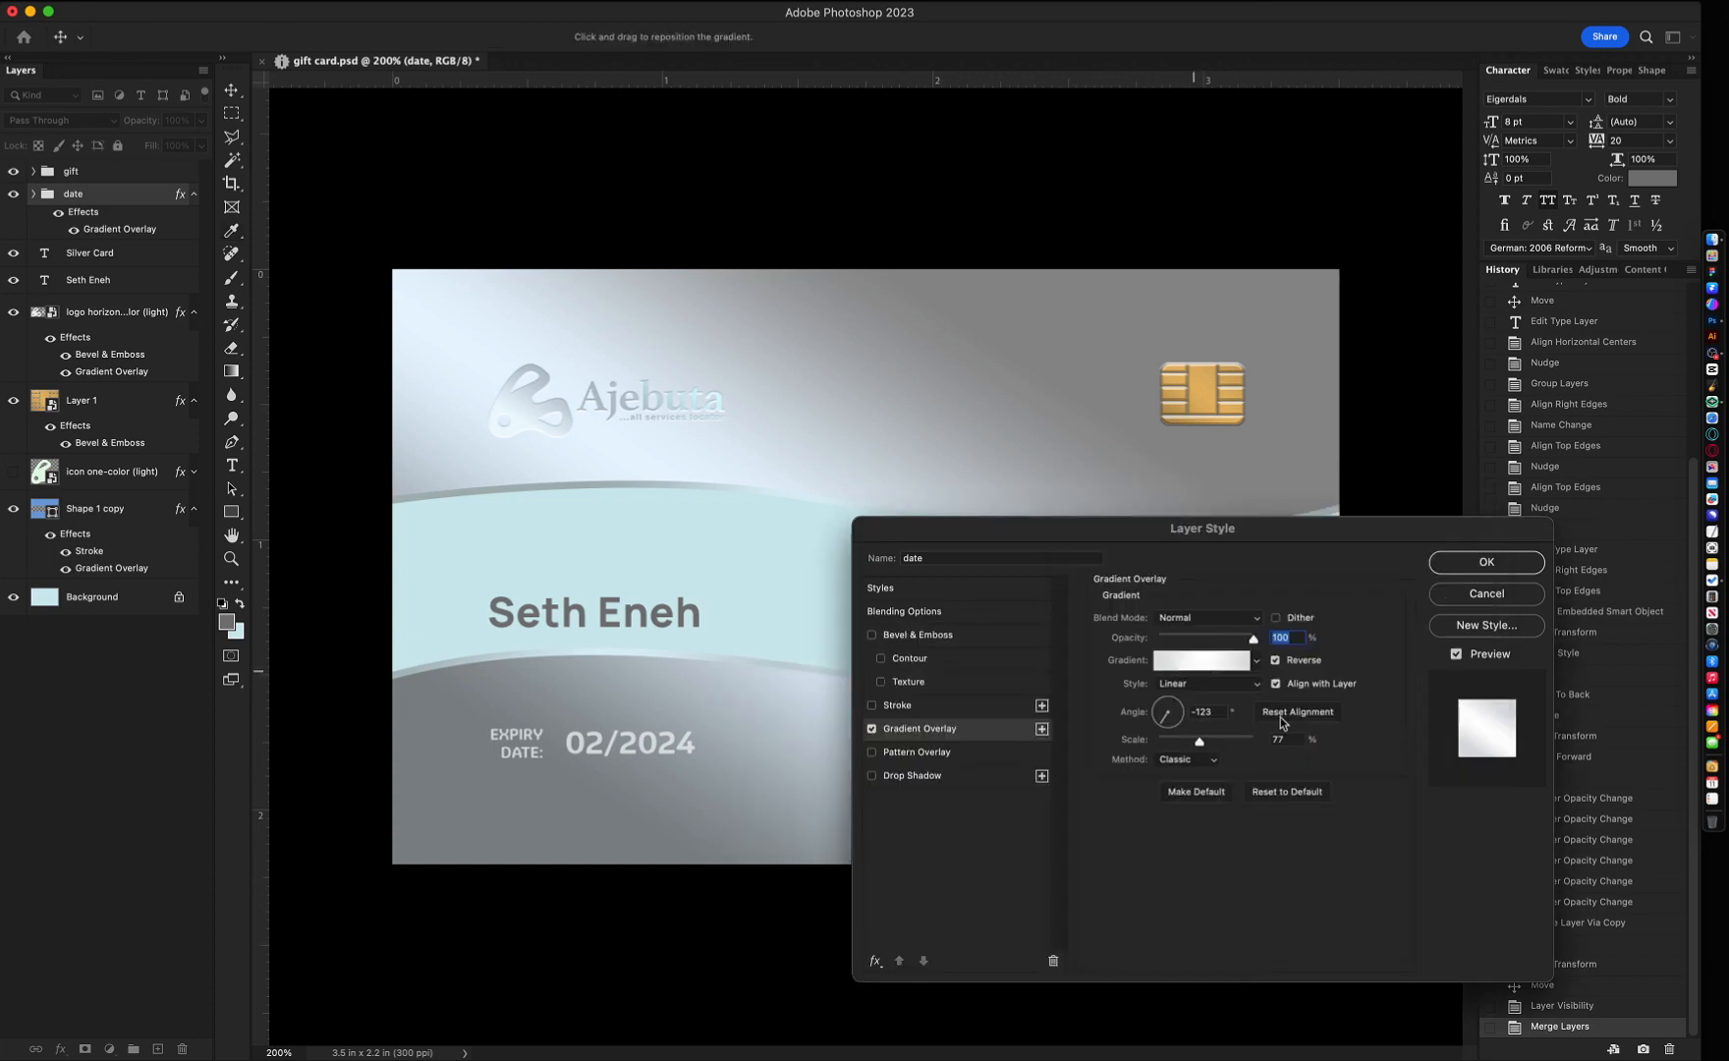
pyautogui.moveTo(1212, 739); pyautogui.dragTo(1225, 744)
pyautogui.click(1454, 565)
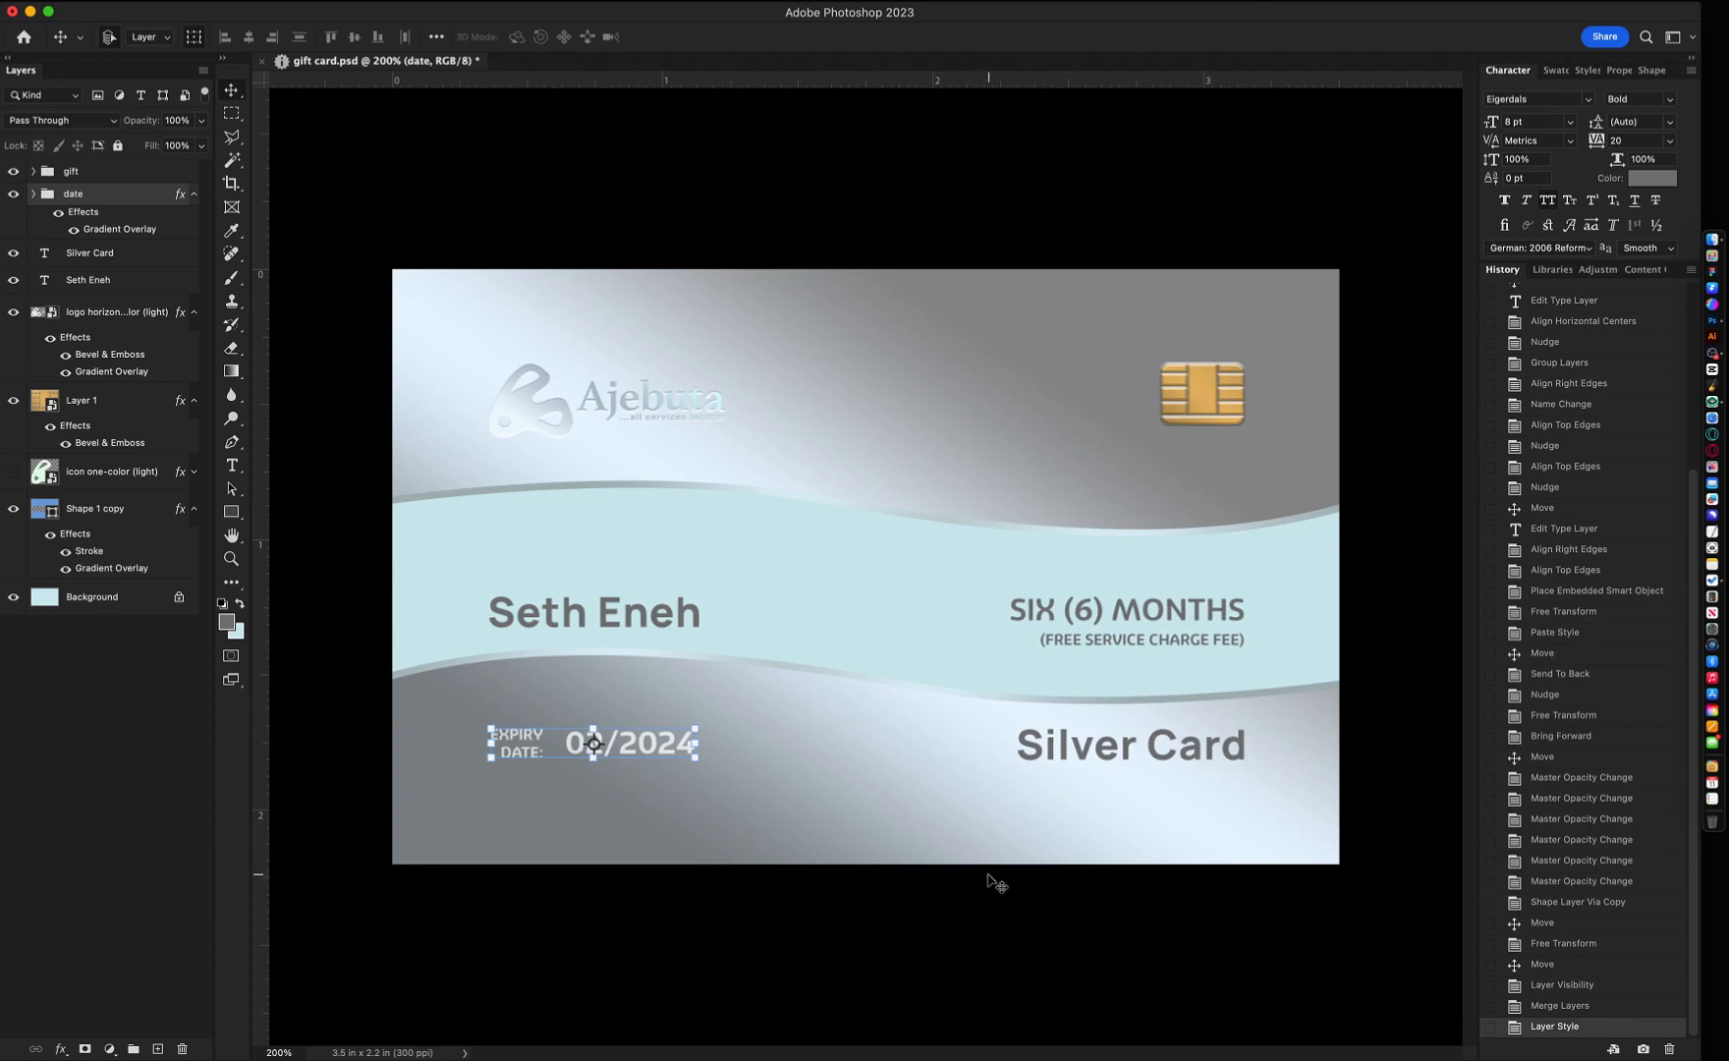
# - Add a Bevel & Emboss effect to the date group with its direction set to Down
pyautogui.doubleClick(116, 228)
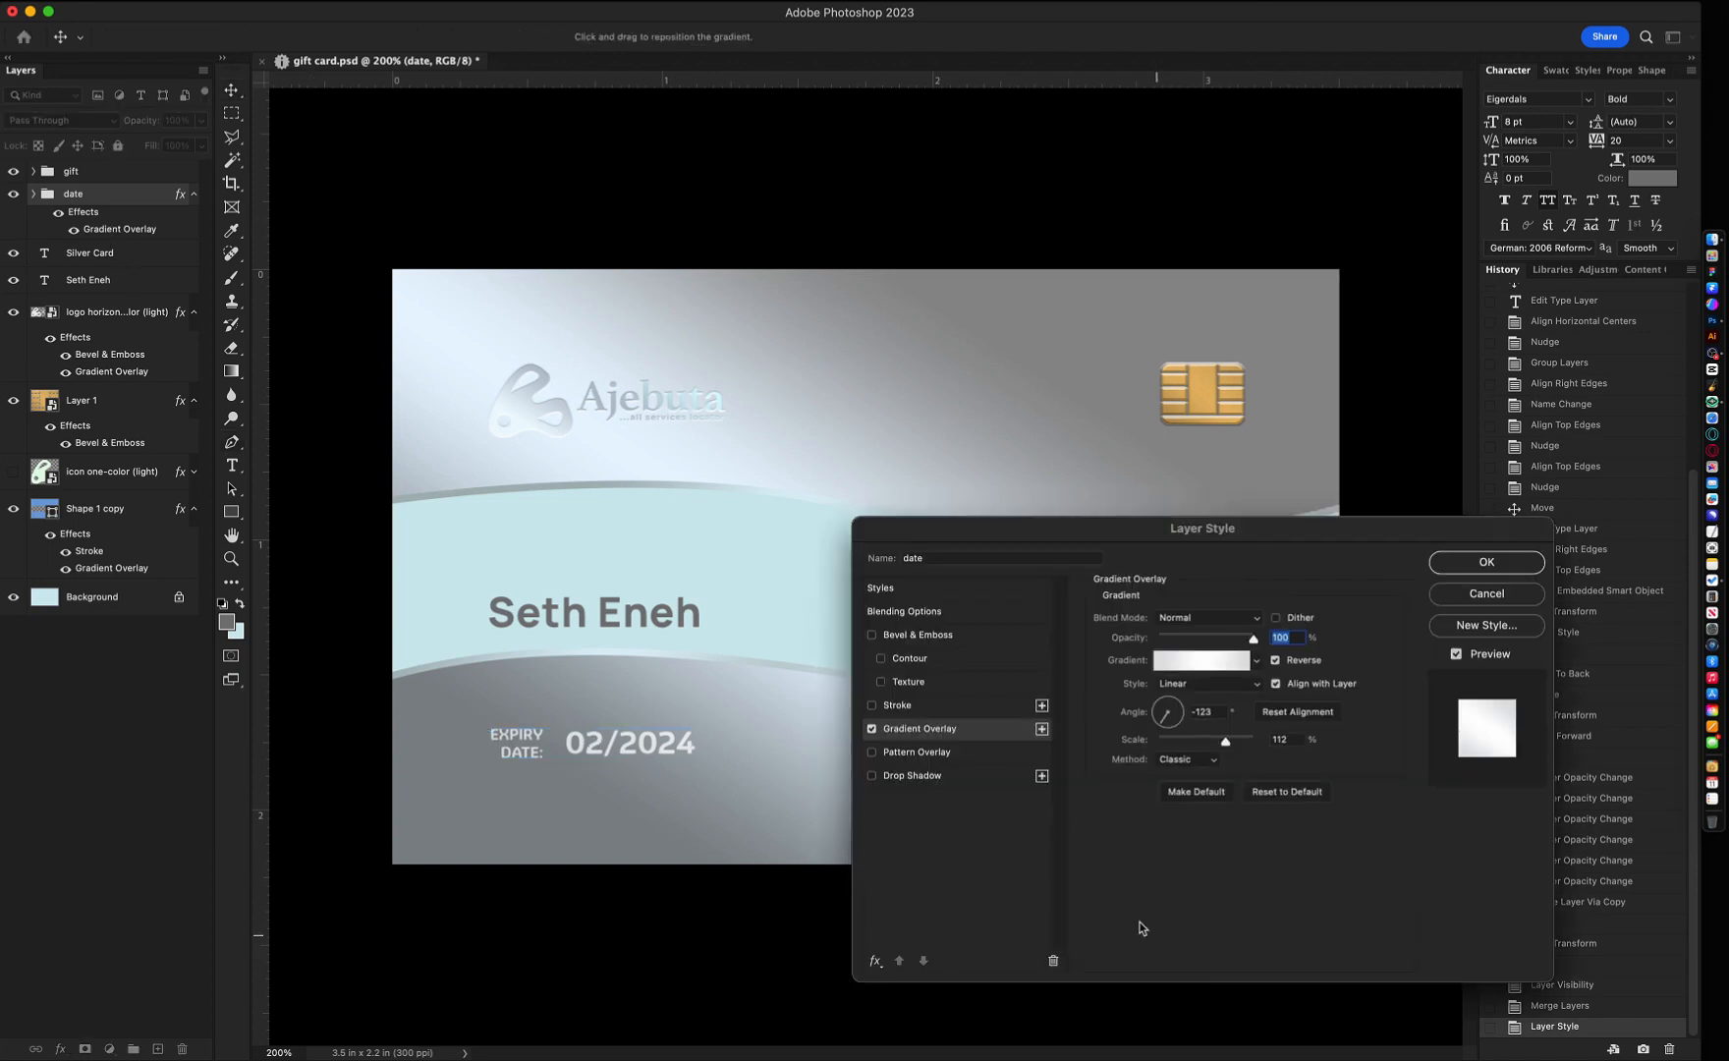
pyautogui.click(937, 634)
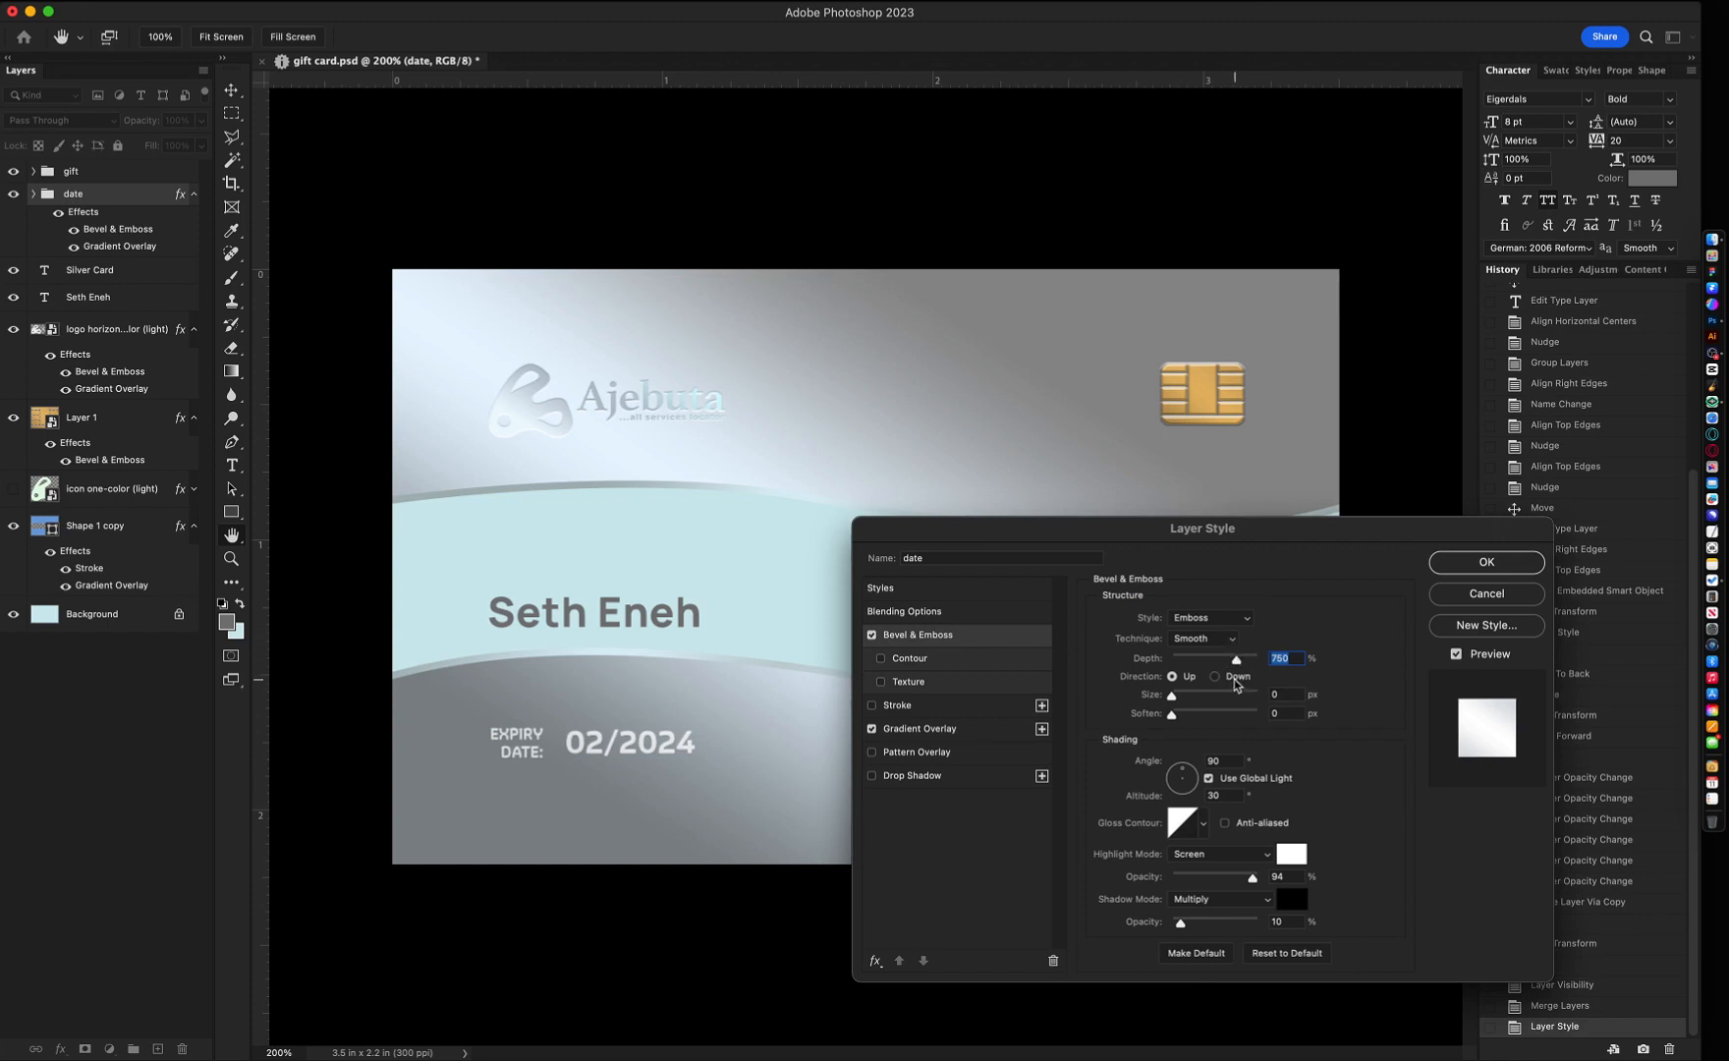
pyautogui.click(1235, 679)
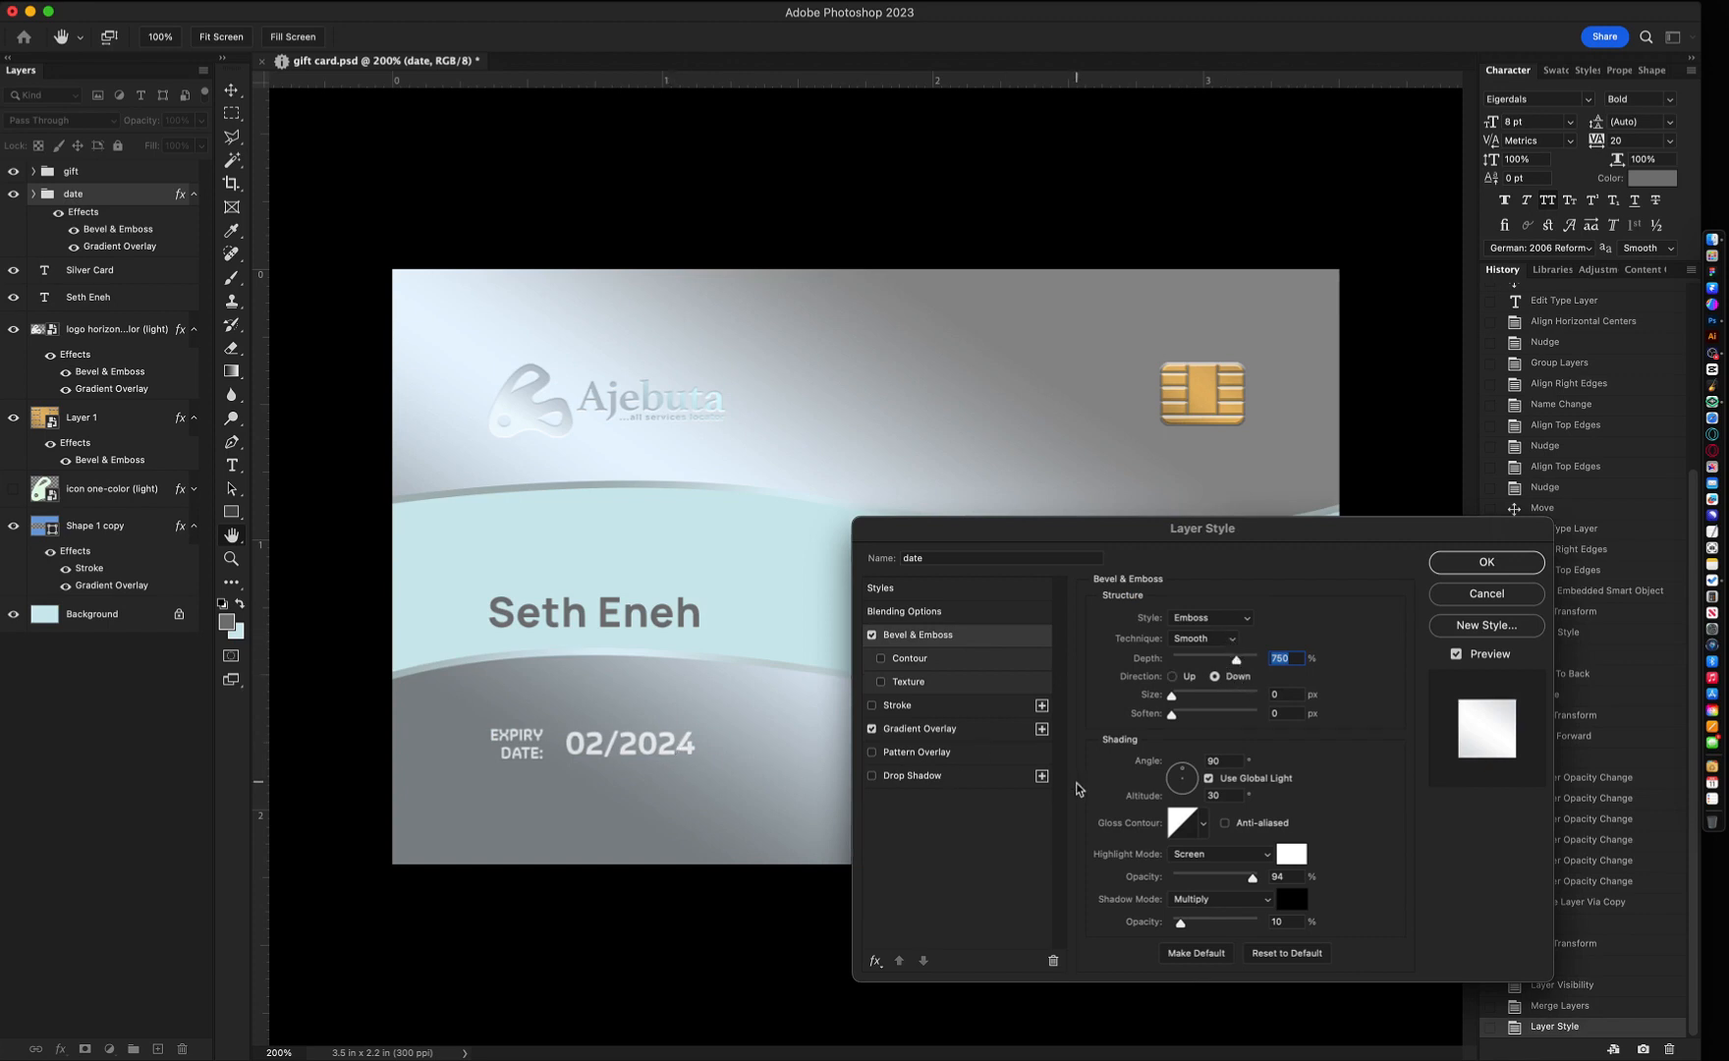
# - Try a bevel size of 1 px on the expiry date text and return it to 0 px
pyautogui.press('super+equal')
pyautogui.press('super+equal')
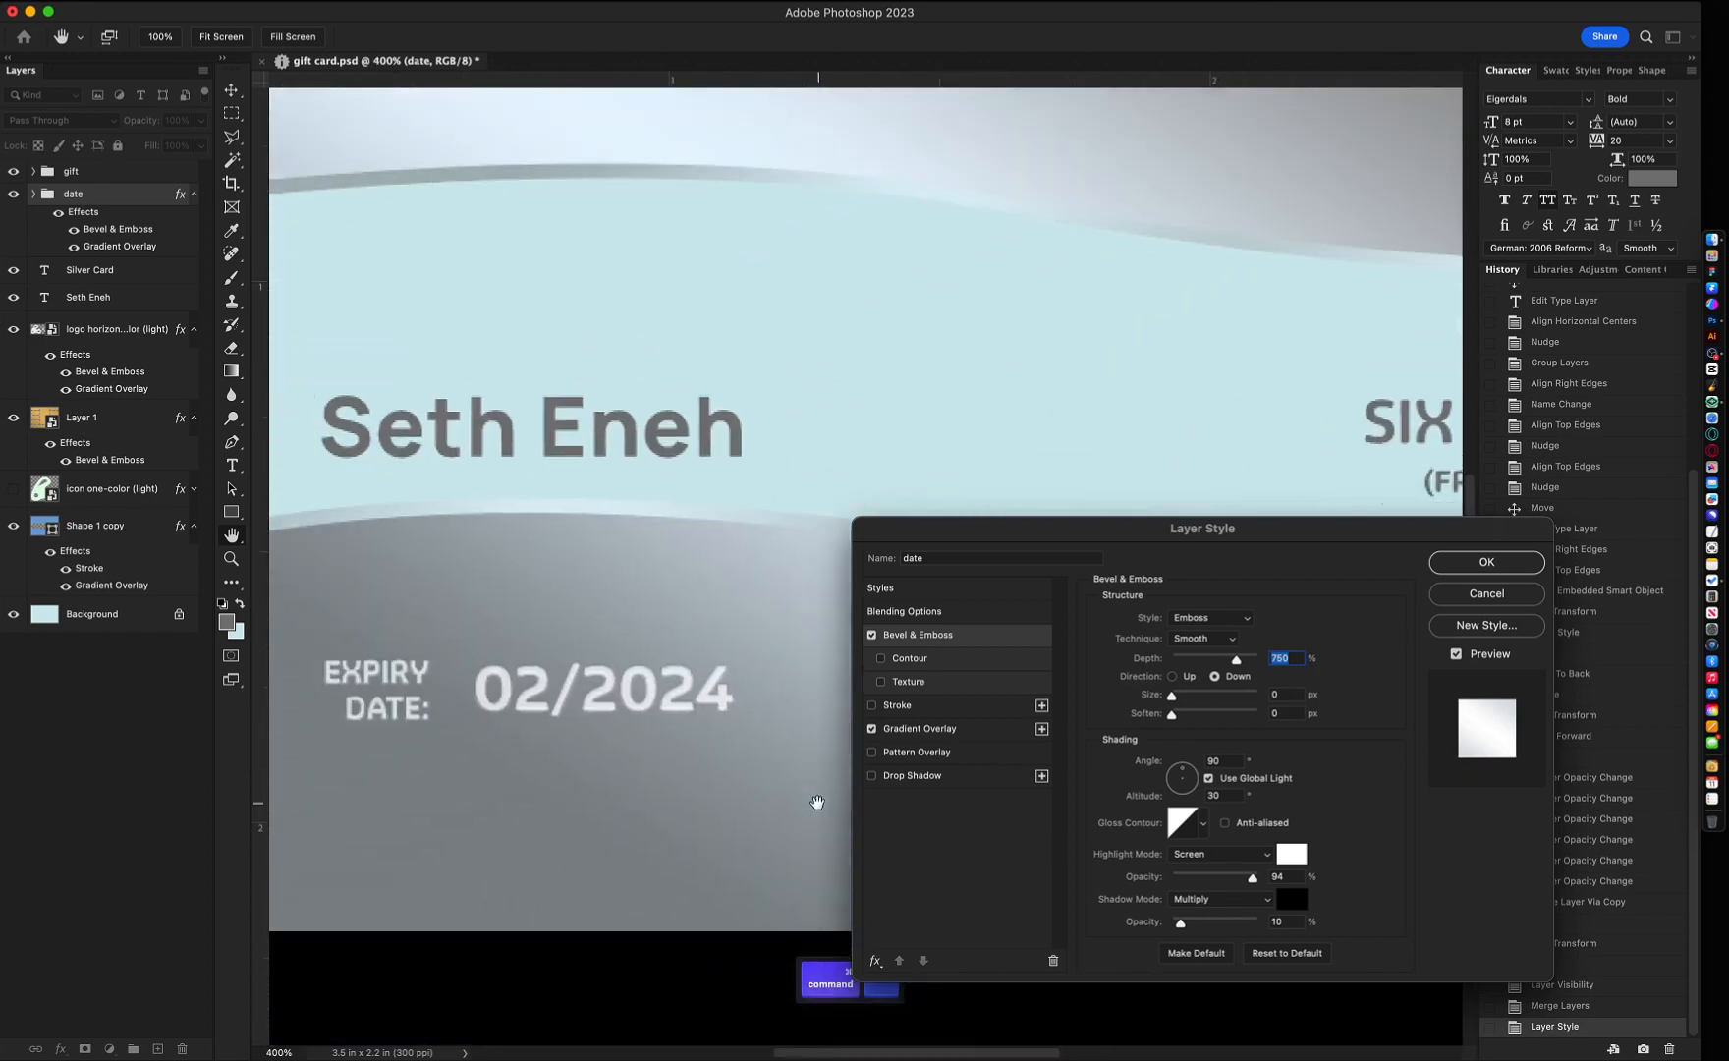
pyautogui.press('super+equal')
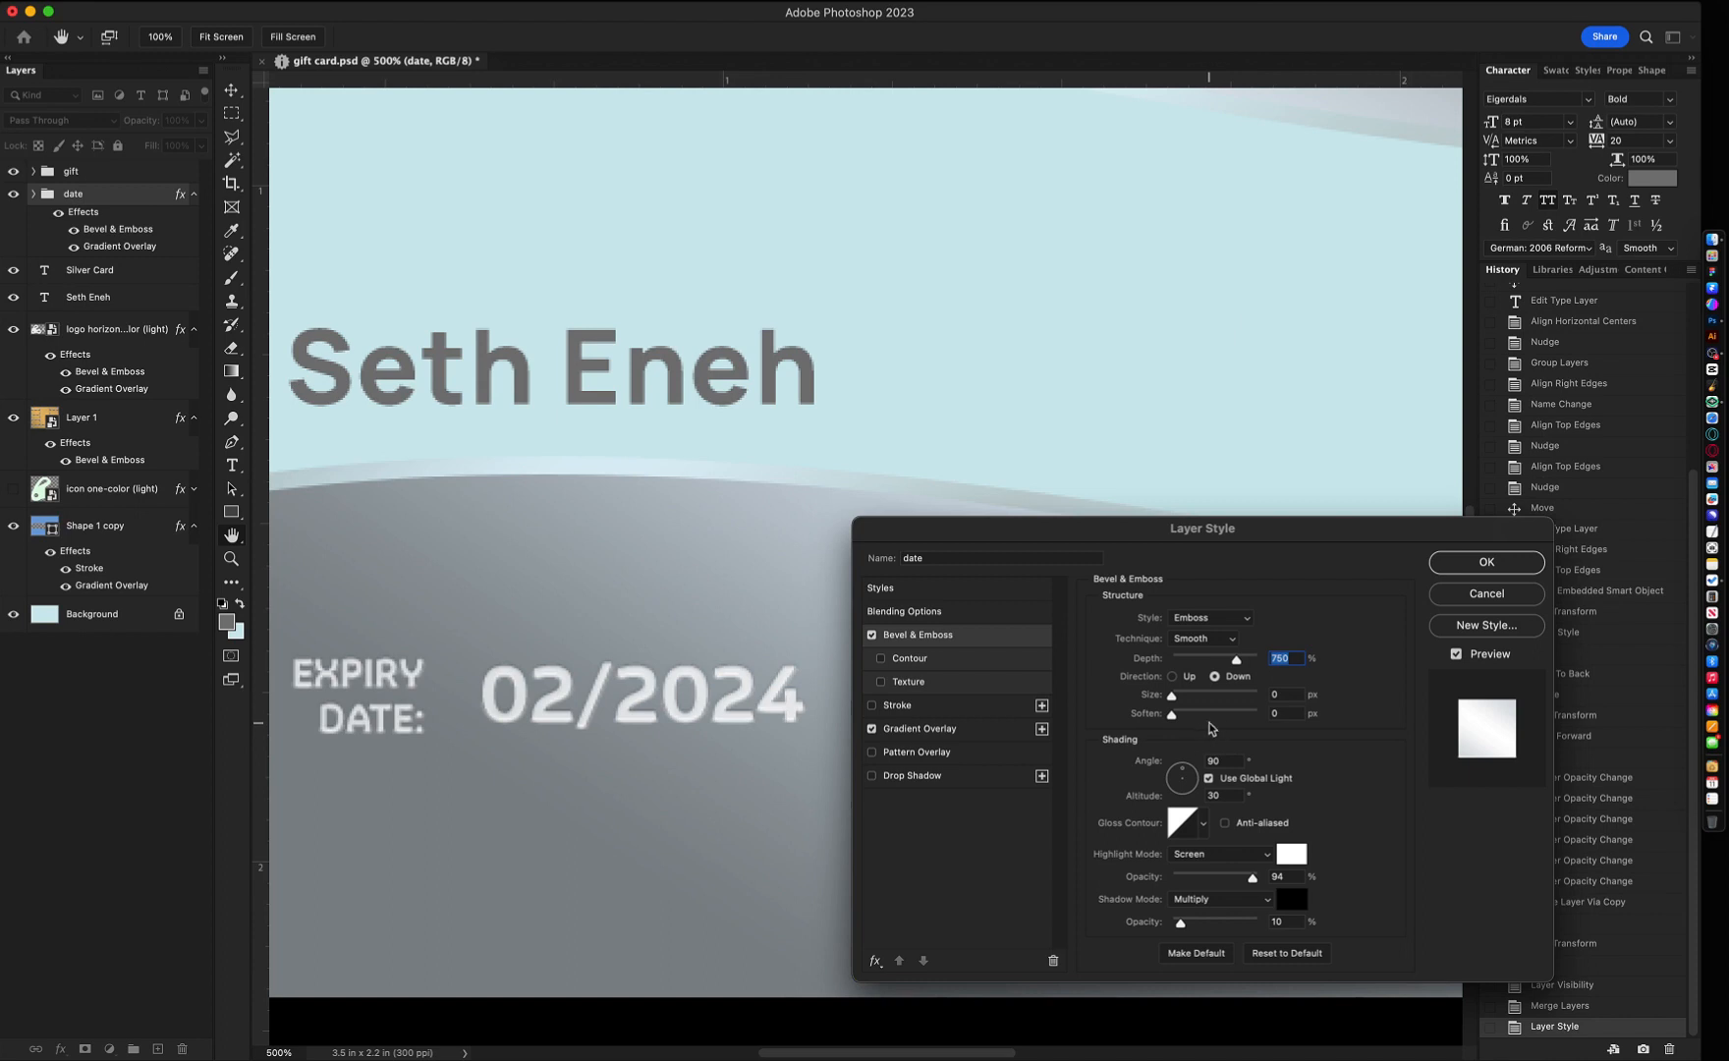
pyautogui.click(1288, 696)
pyautogui.press('Up')
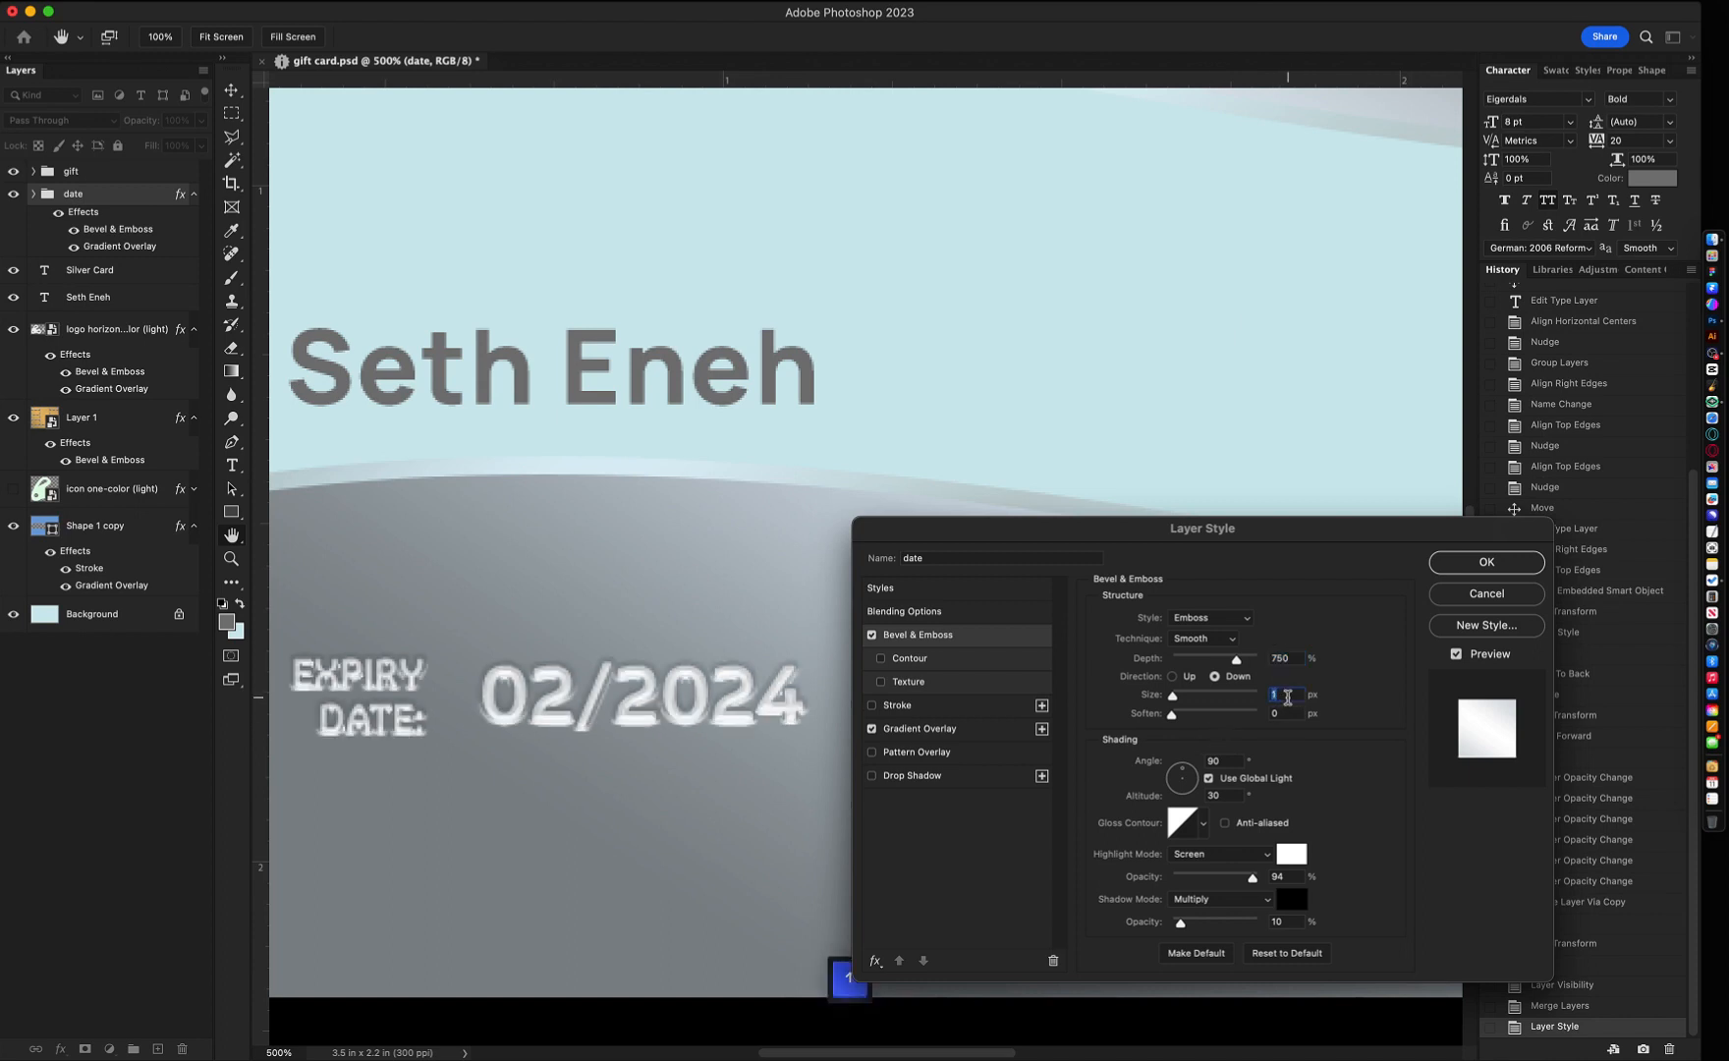
pyautogui.press('Down')
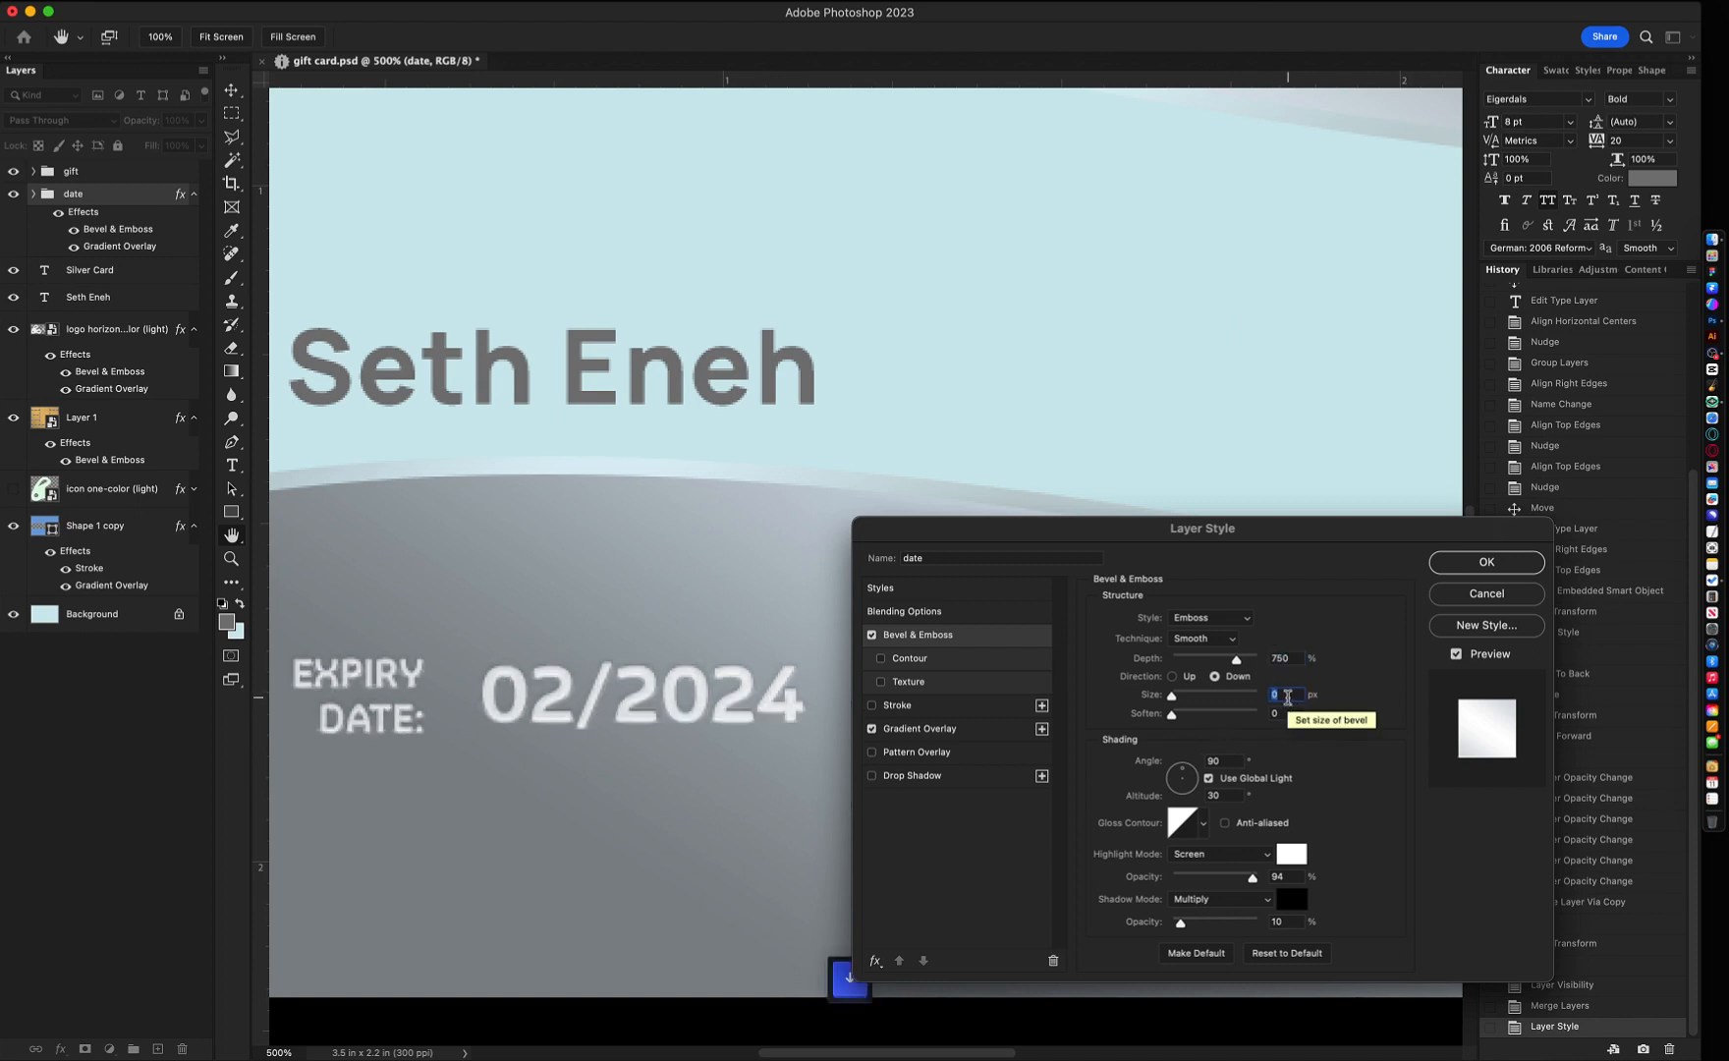
pyautogui.press('Up')
pyautogui.press('super+minus')
pyautogui.press('super+minus')
pyautogui.press('super+minus')
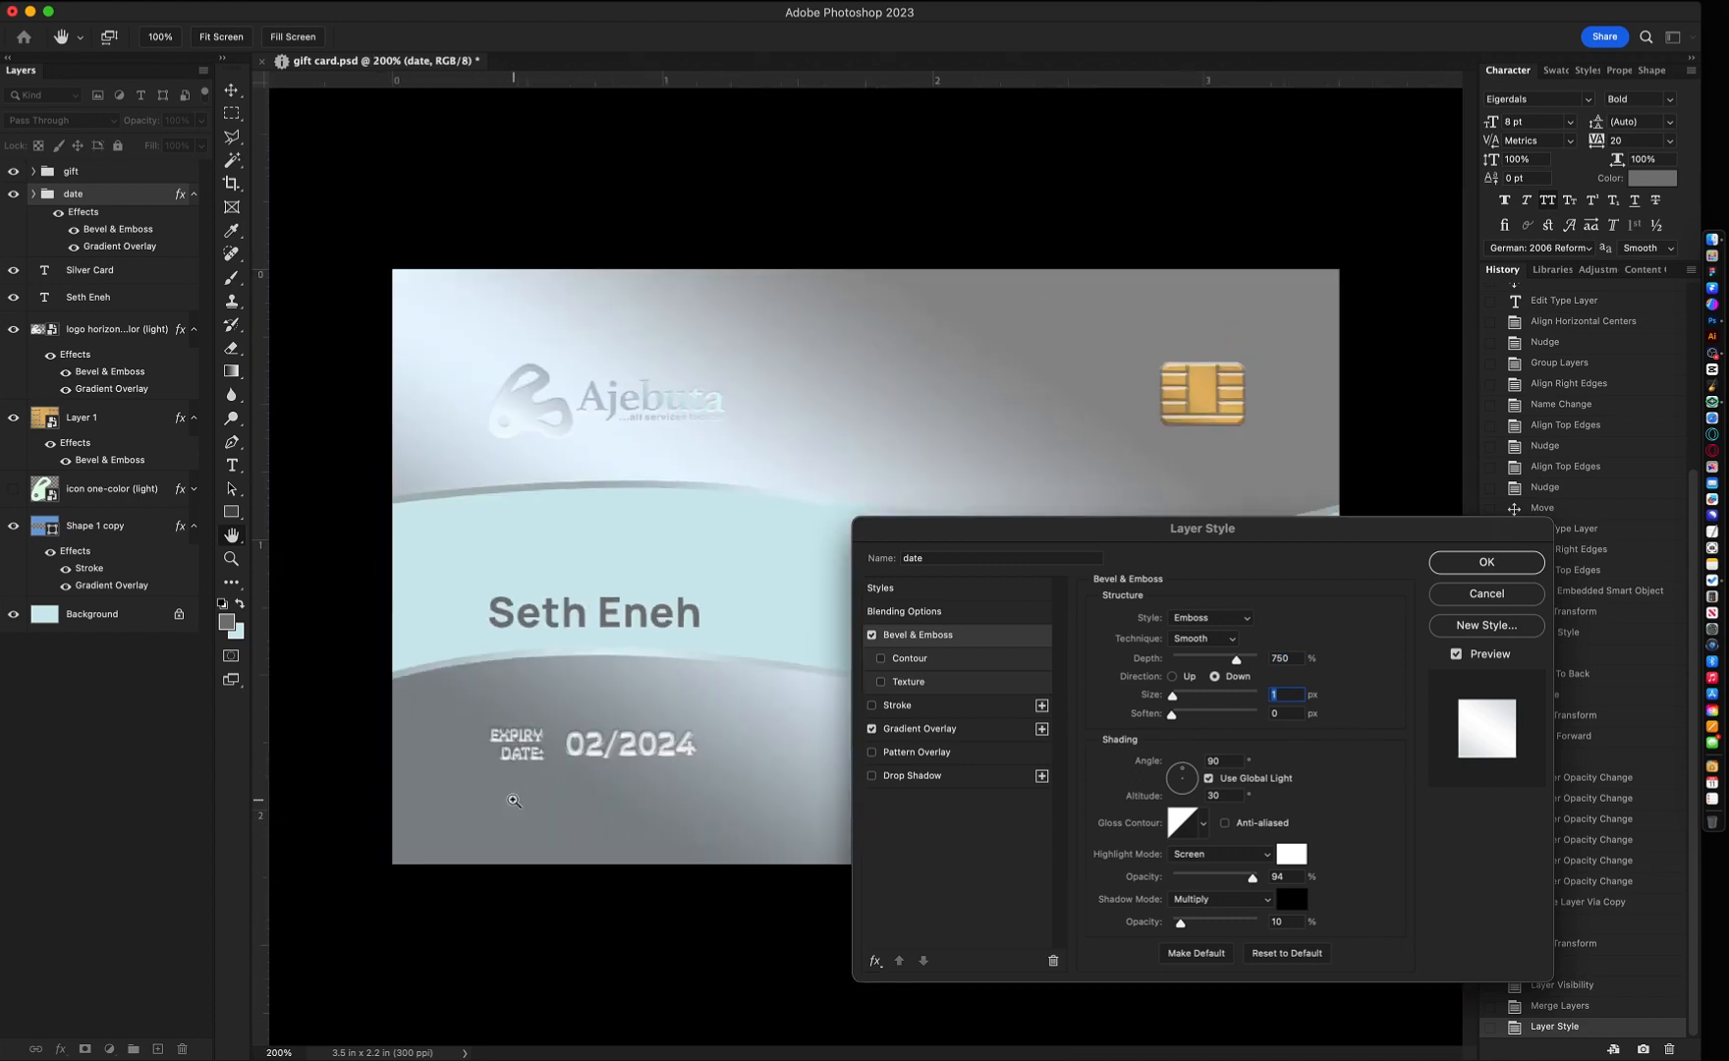
pyautogui.press('super+plus')
pyautogui.press('super+plus')
pyautogui.press('super+plus')
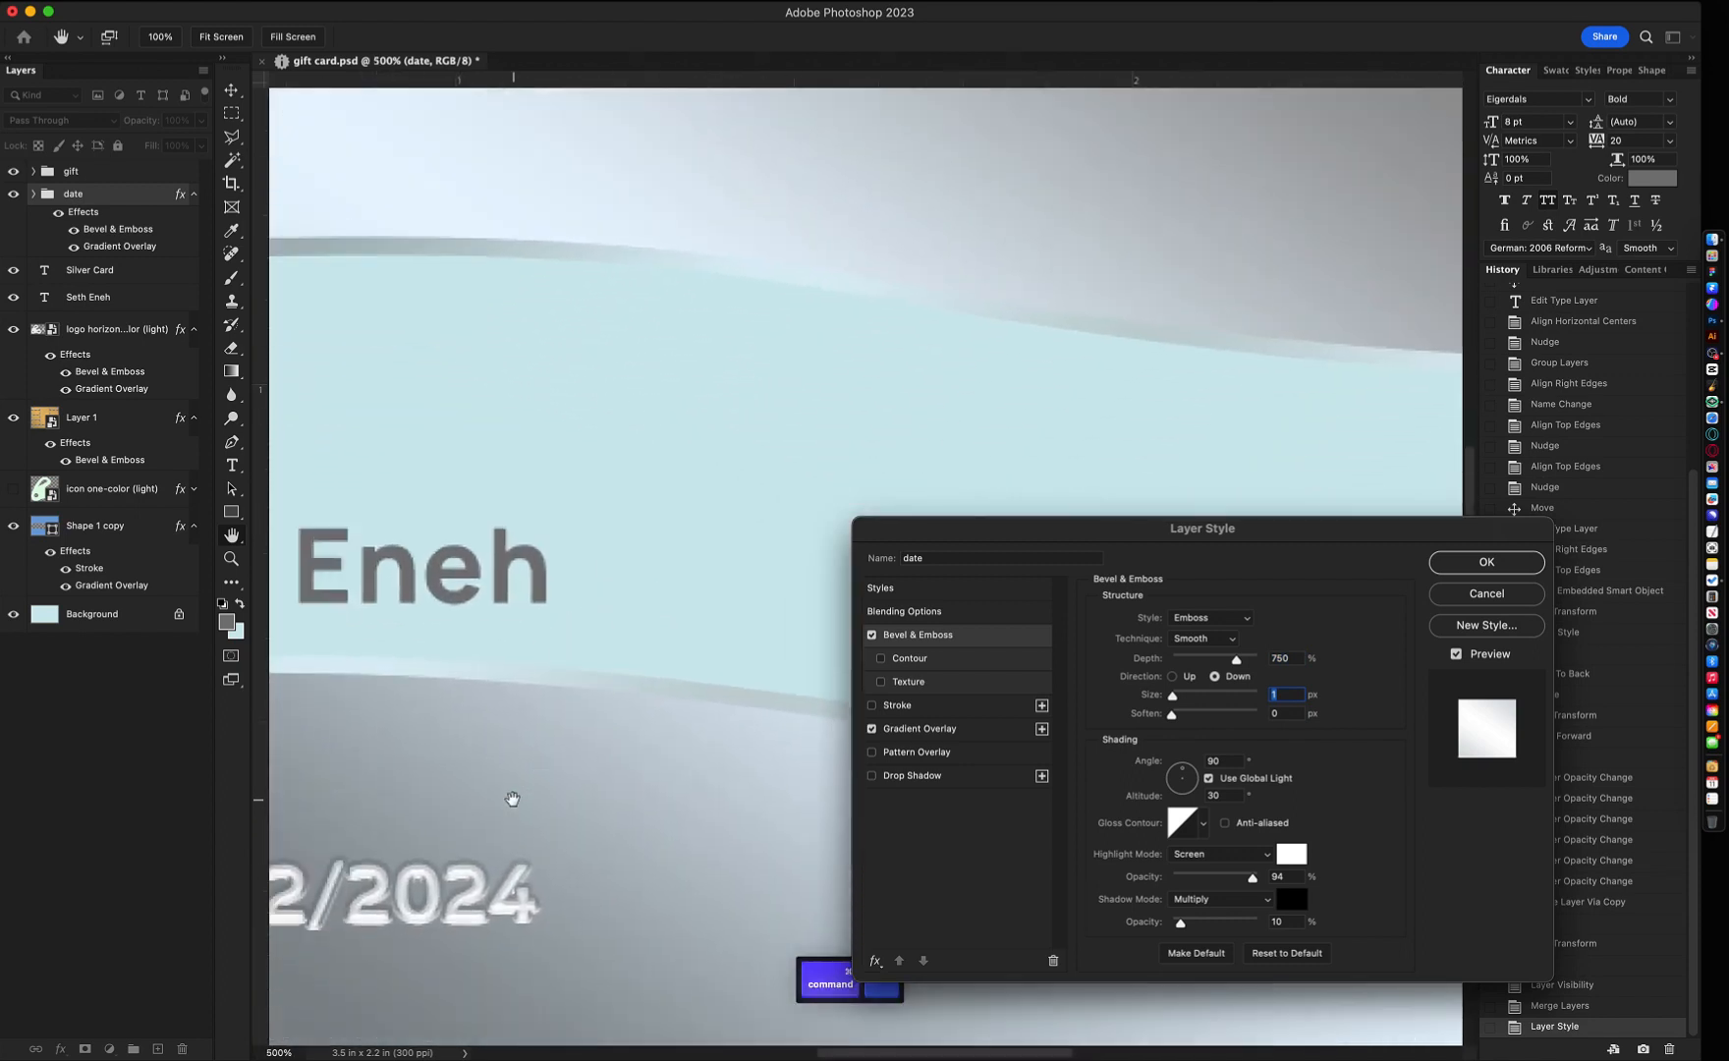
pyautogui.scroll(-3, 512, 799)
pyautogui.hscroll(-5, 513, 799)
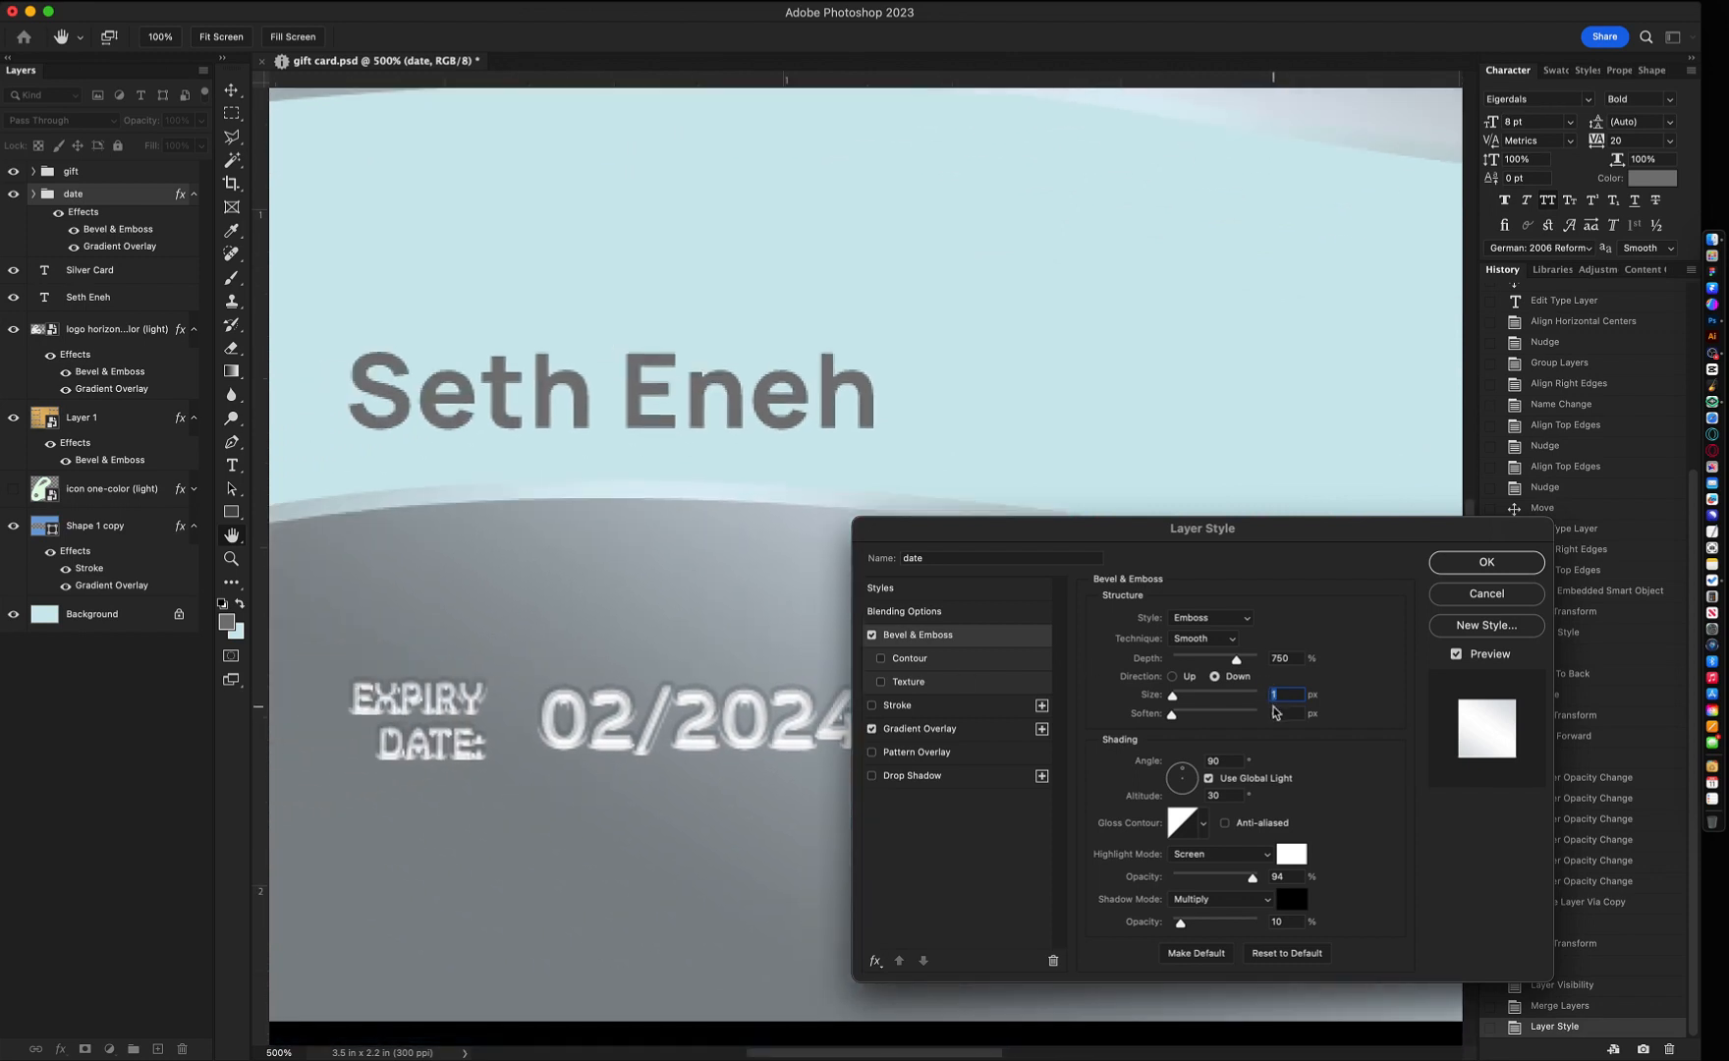
pyautogui.press('Down')
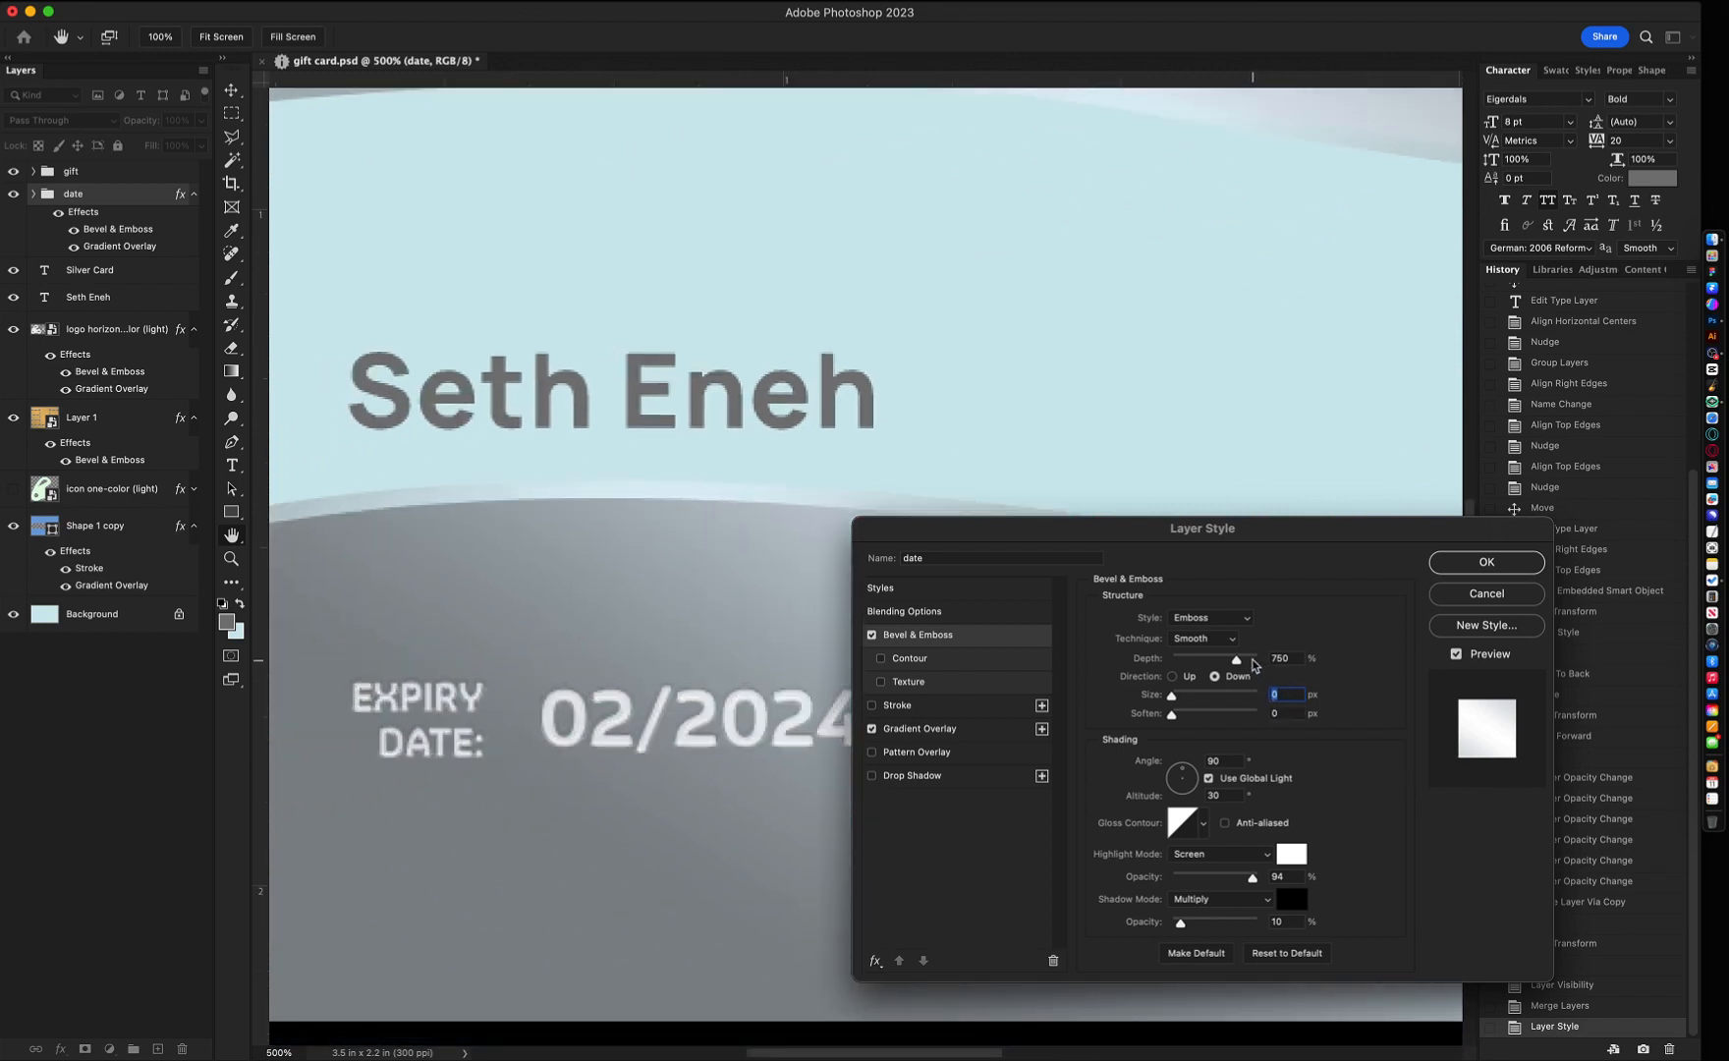
# - Set the date bevel to 844% depth, Smooth technique, 100% highlight opacity and 28% shadow opacity, and apply the style
pyautogui.moveTo(1254, 661); pyautogui.dragTo(1277, 659)
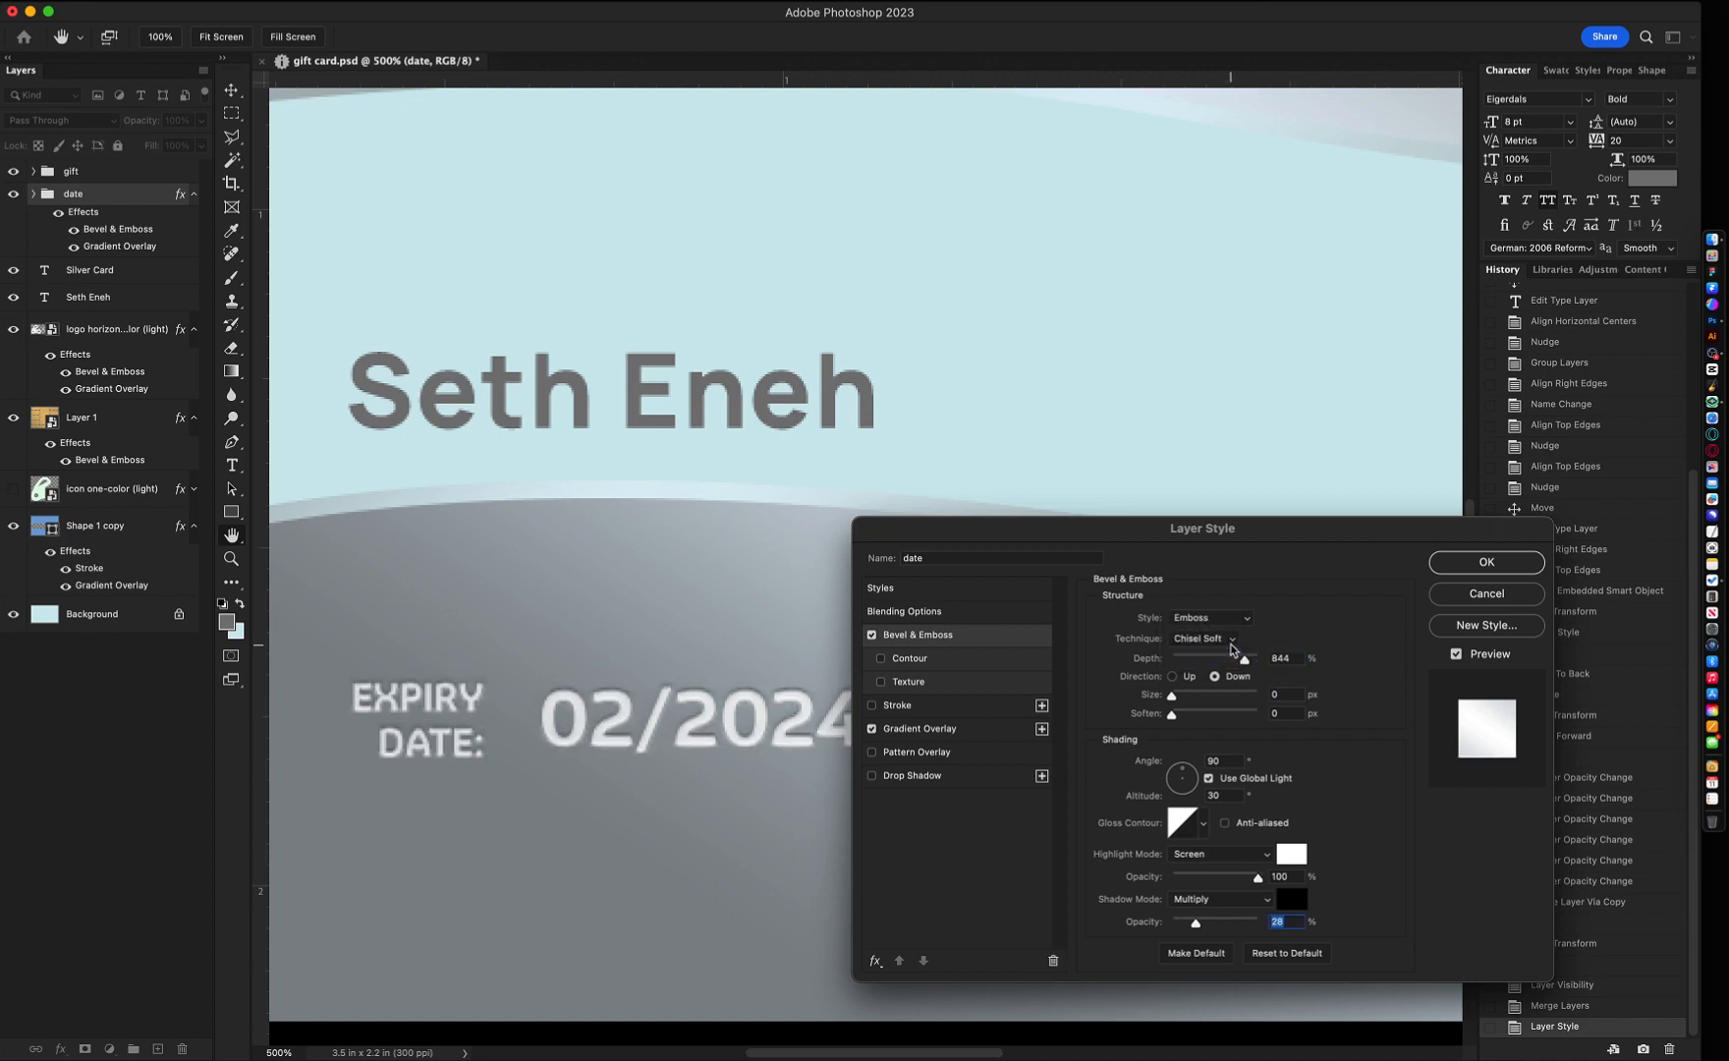
pyautogui.click(1226, 640)
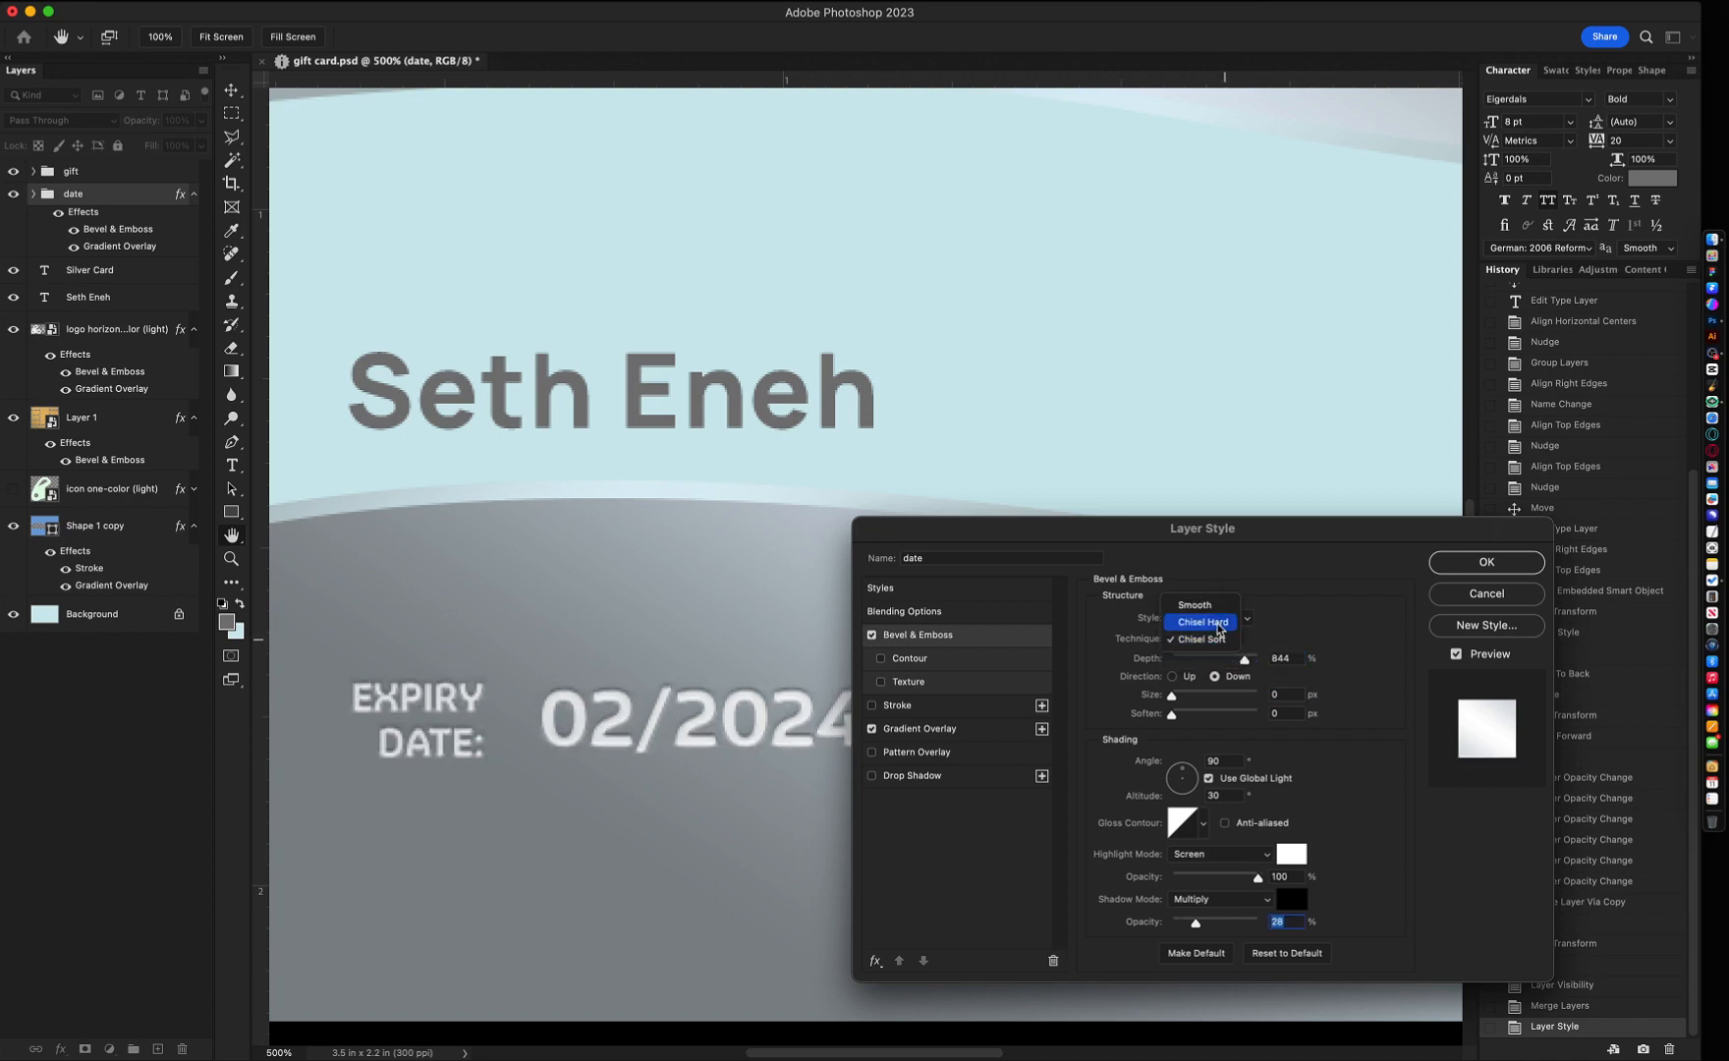
pyautogui.click(1214, 616)
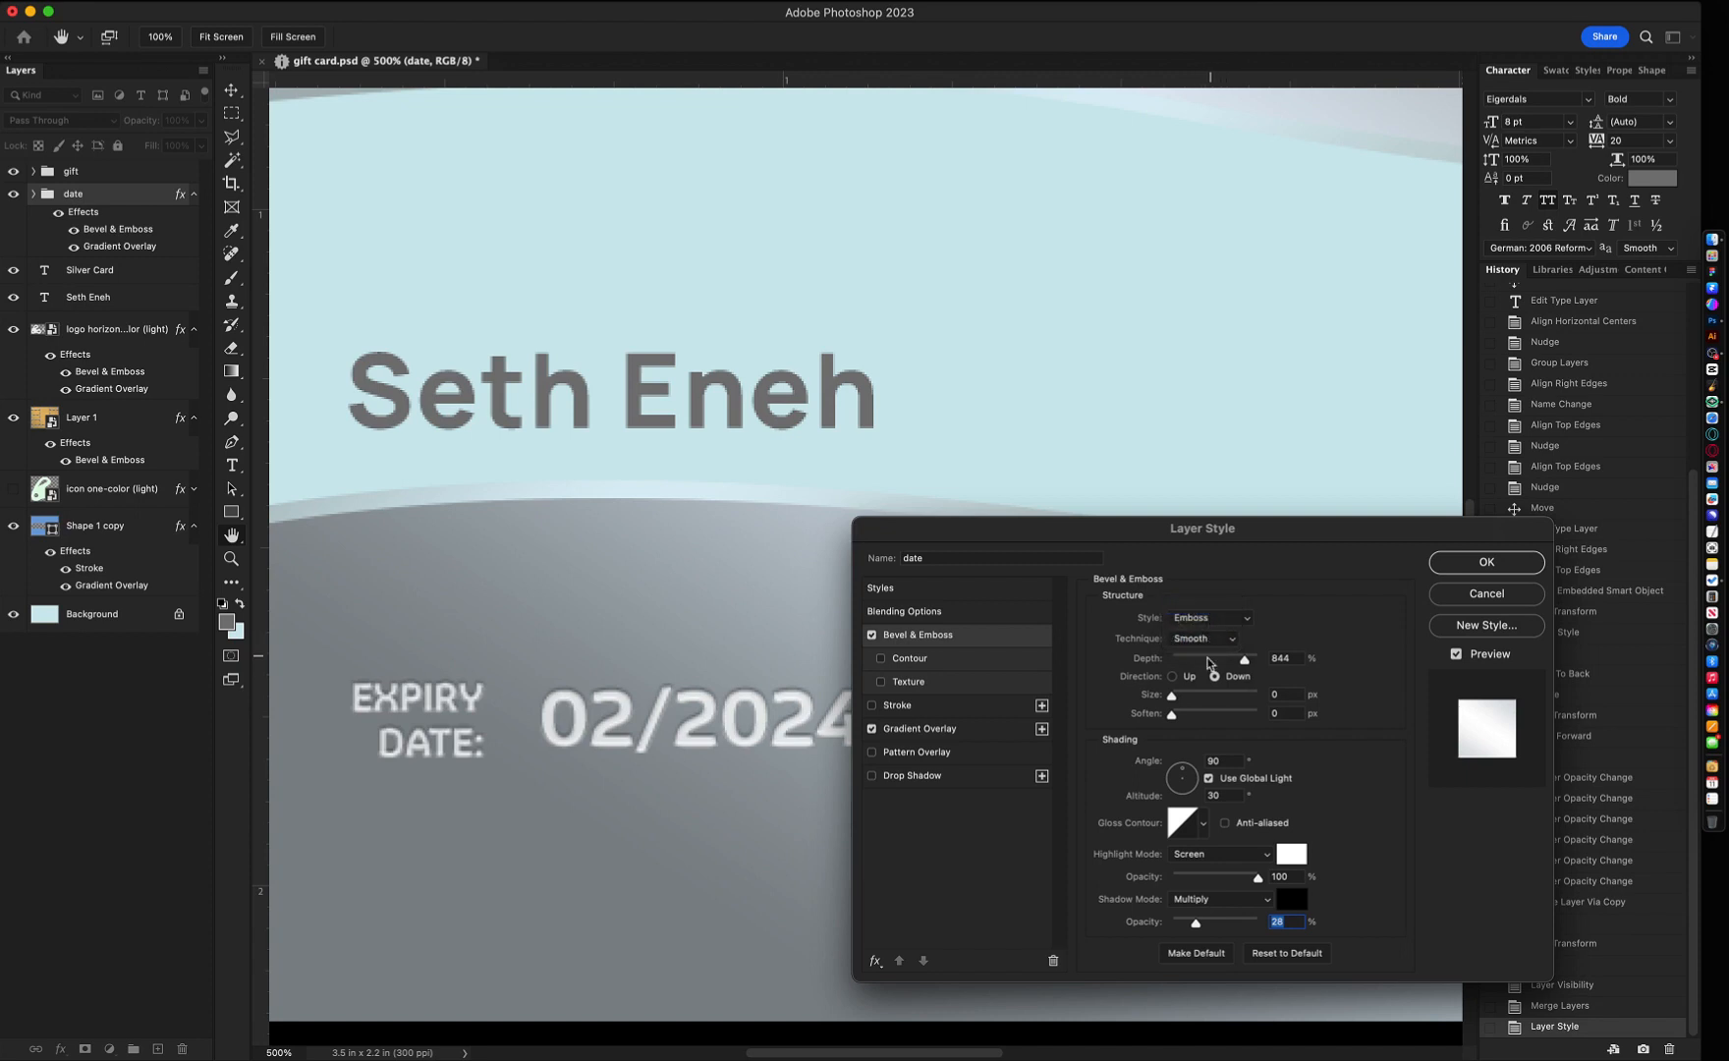
pyautogui.press('Return')
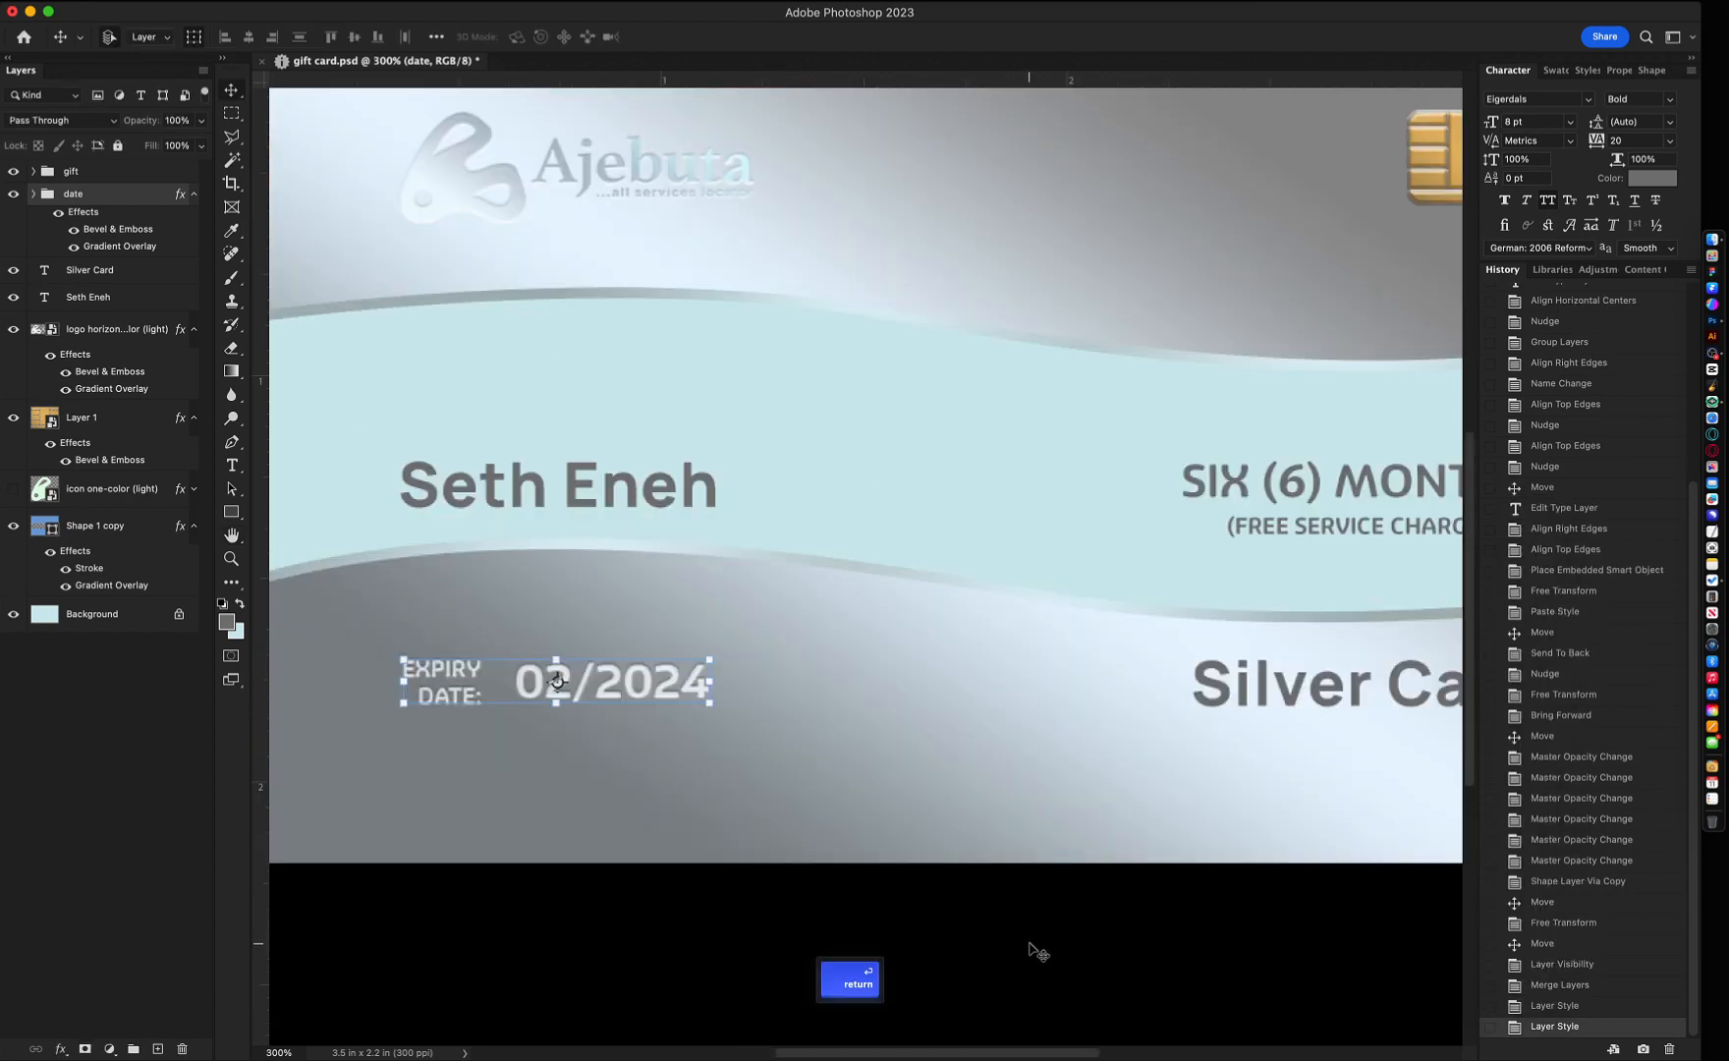
# - Copy the date group's layer style and paste it onto the Silver Card text layer
pyautogui.press('super+0')
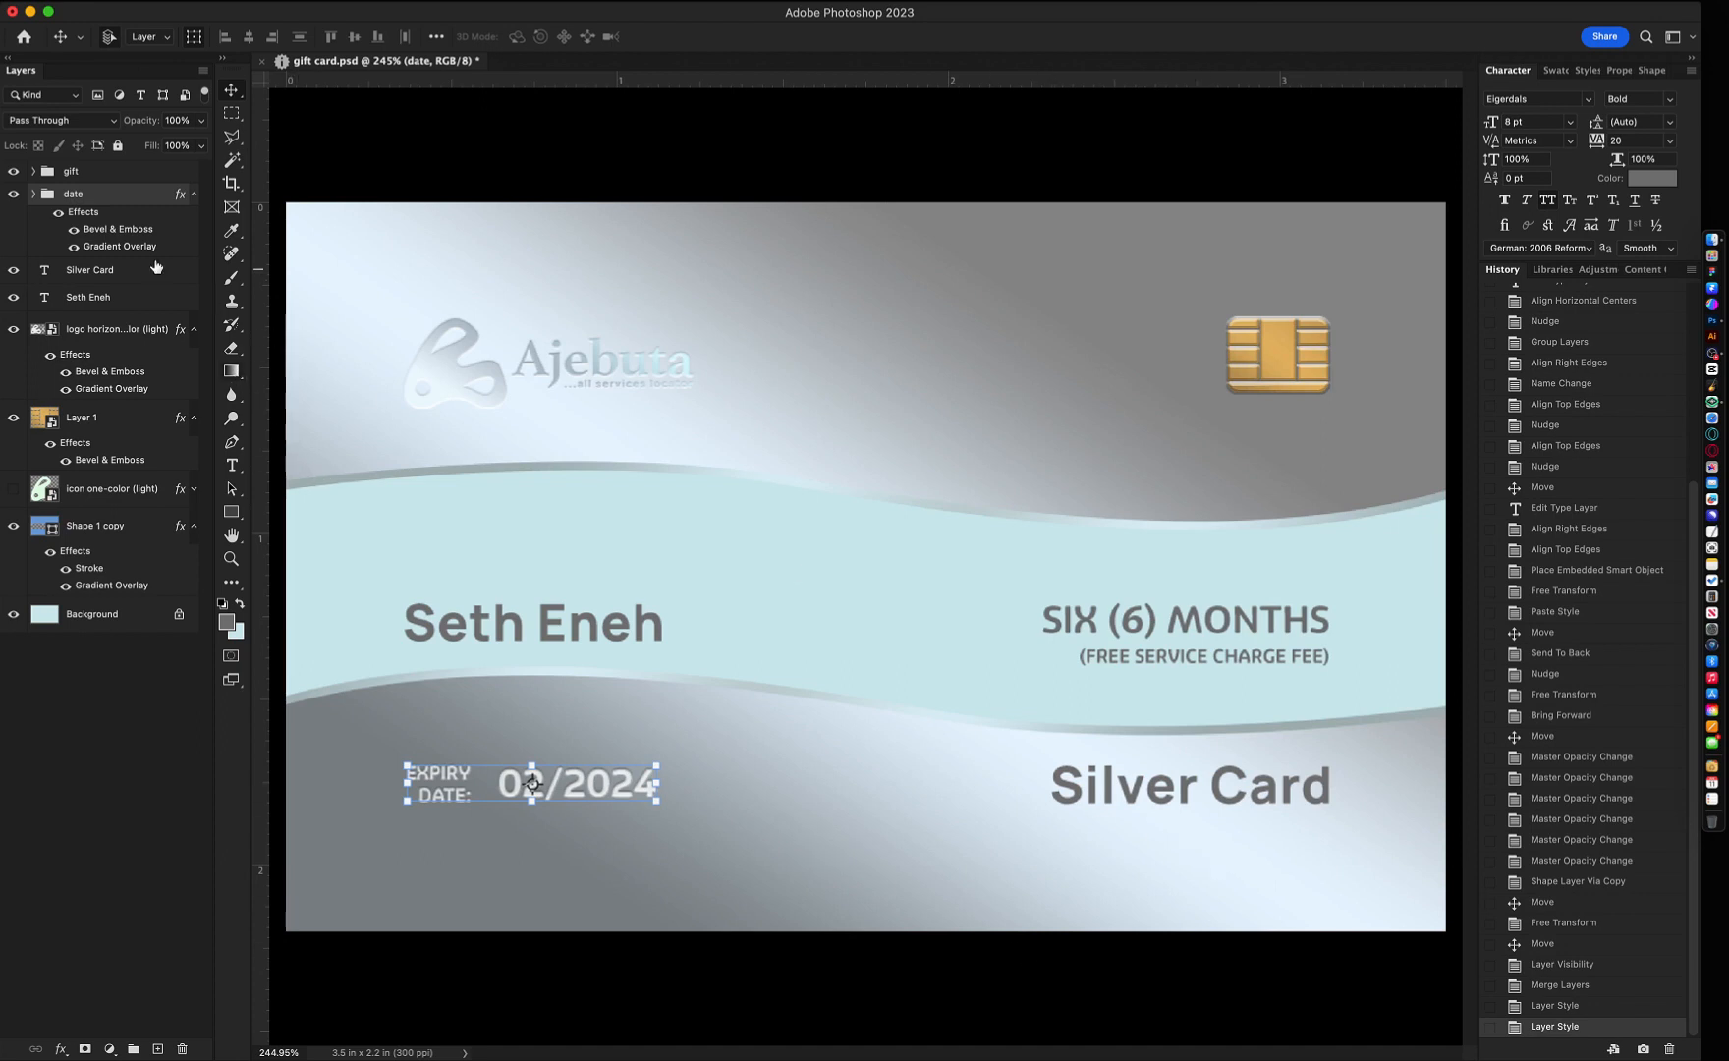
pyautogui.rightClick(101, 230)
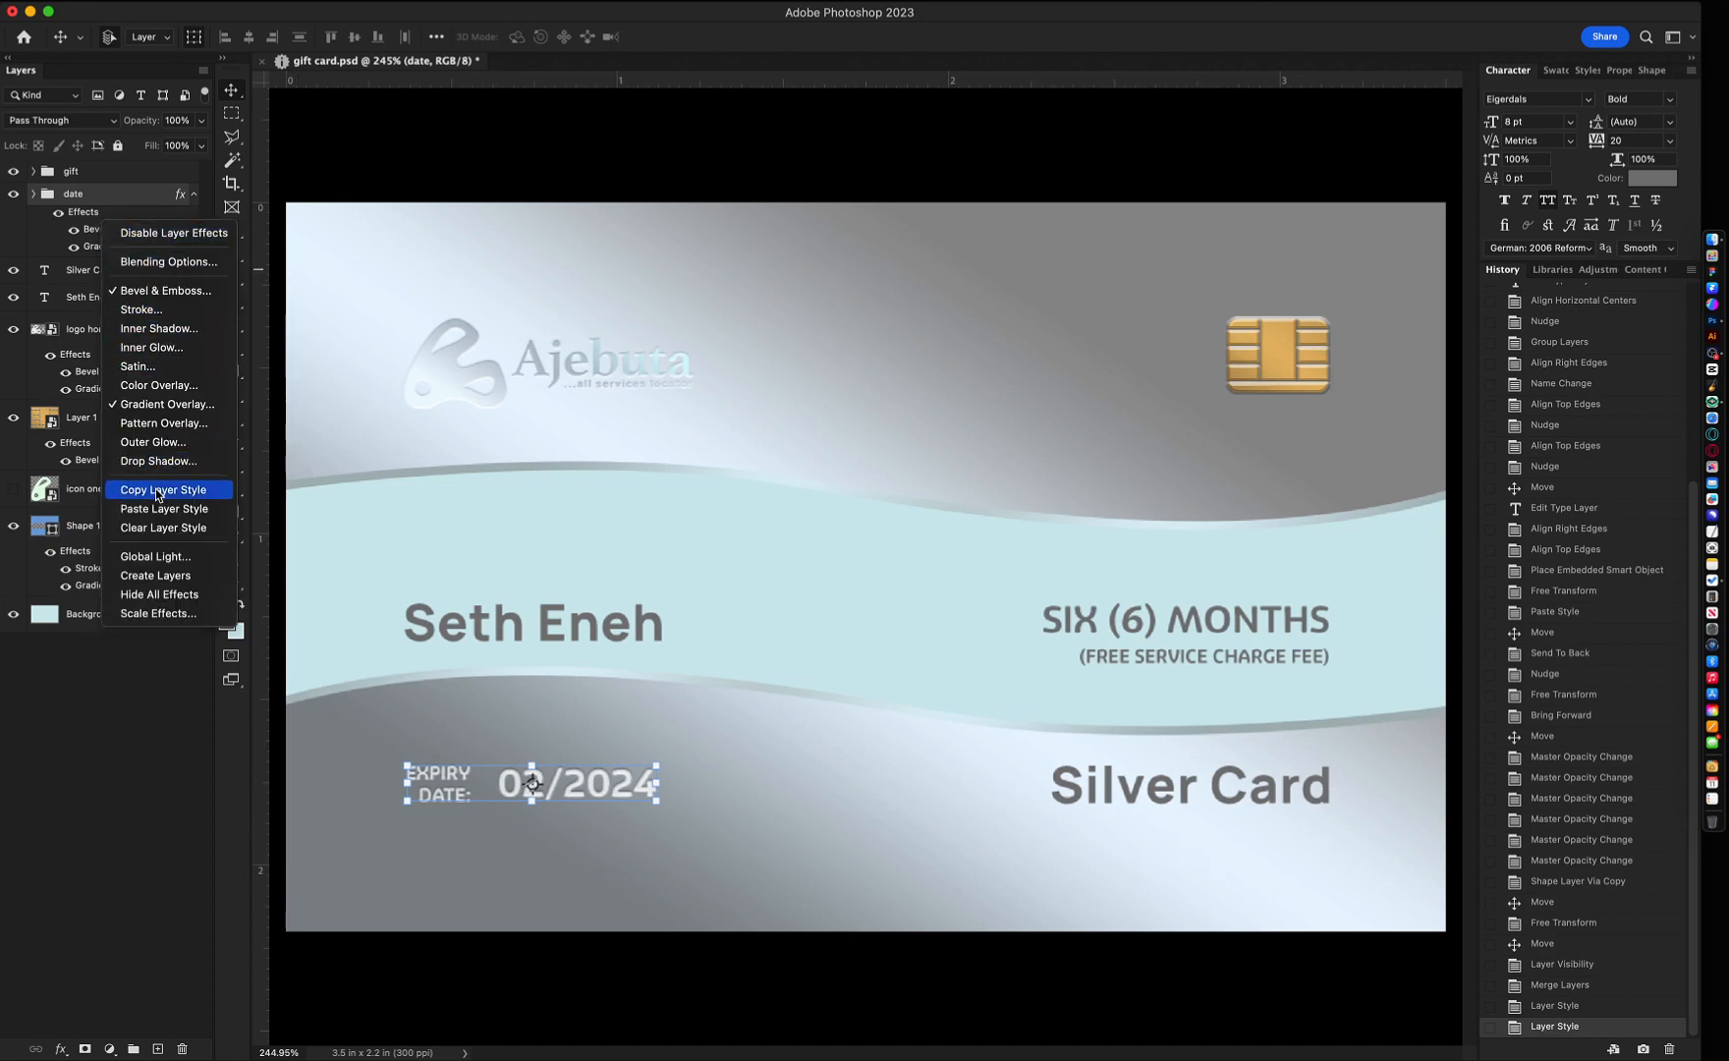
pyautogui.click(1101, 794)
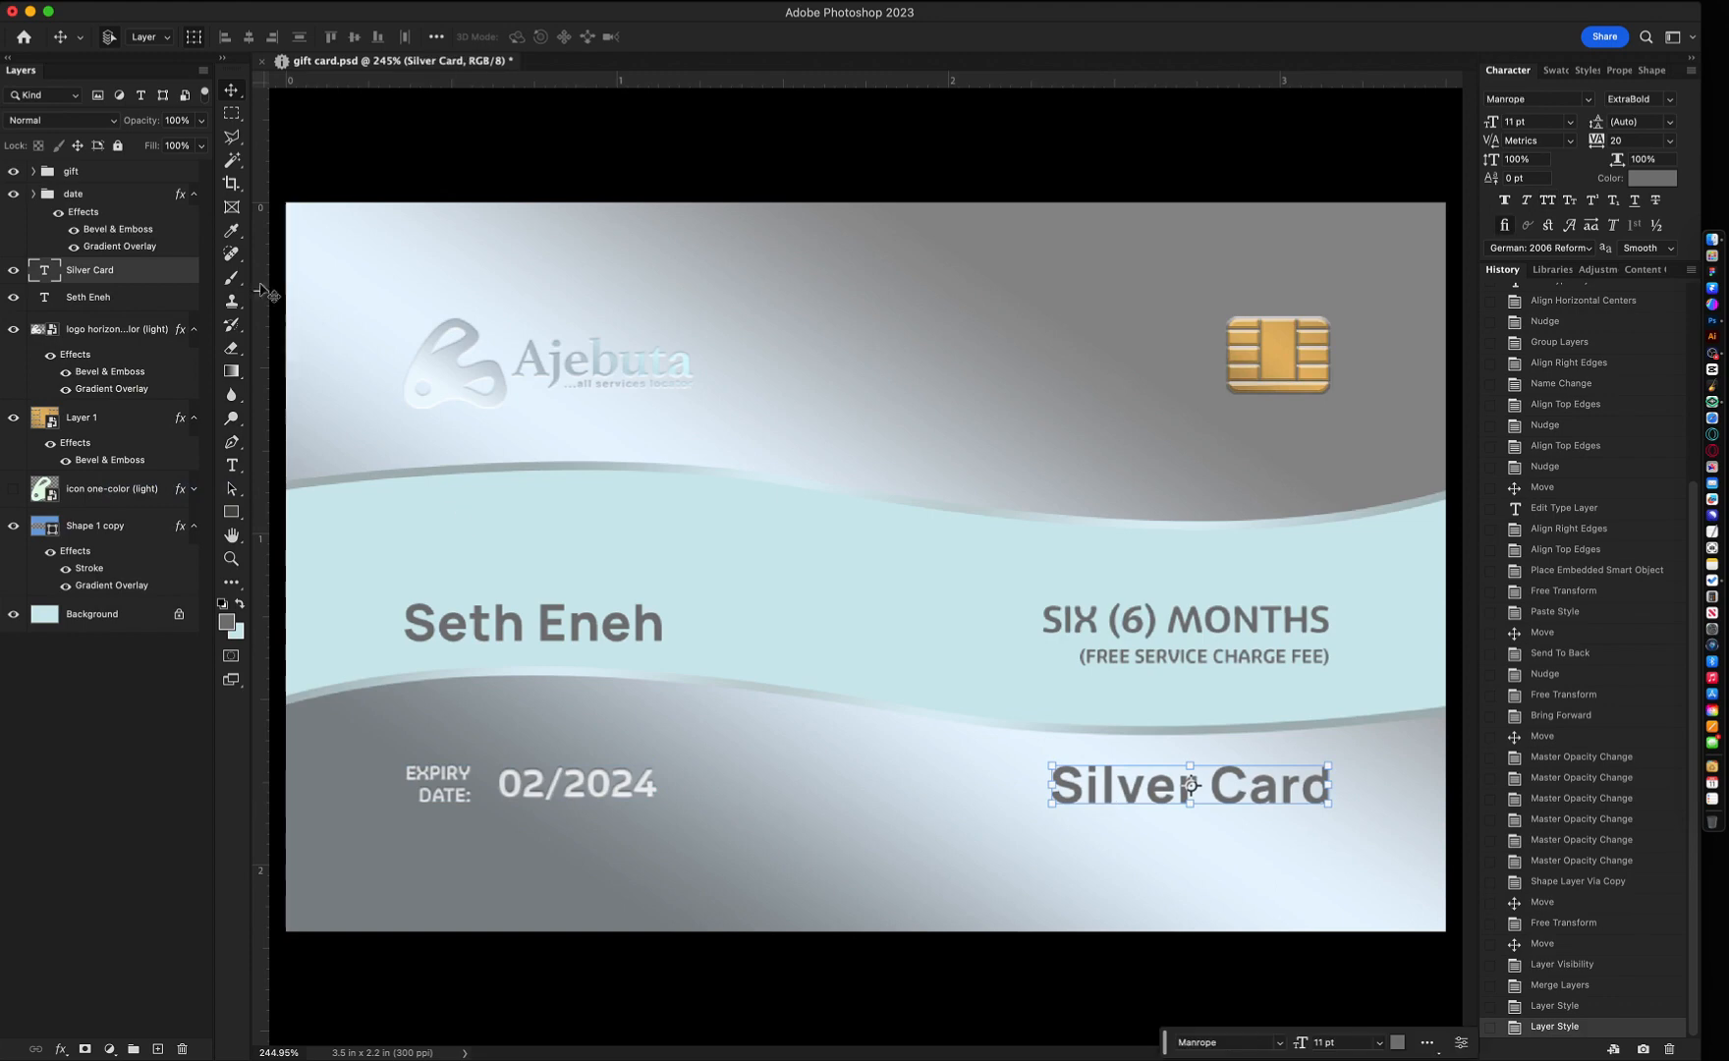
pyautogui.rightClick(162, 273)
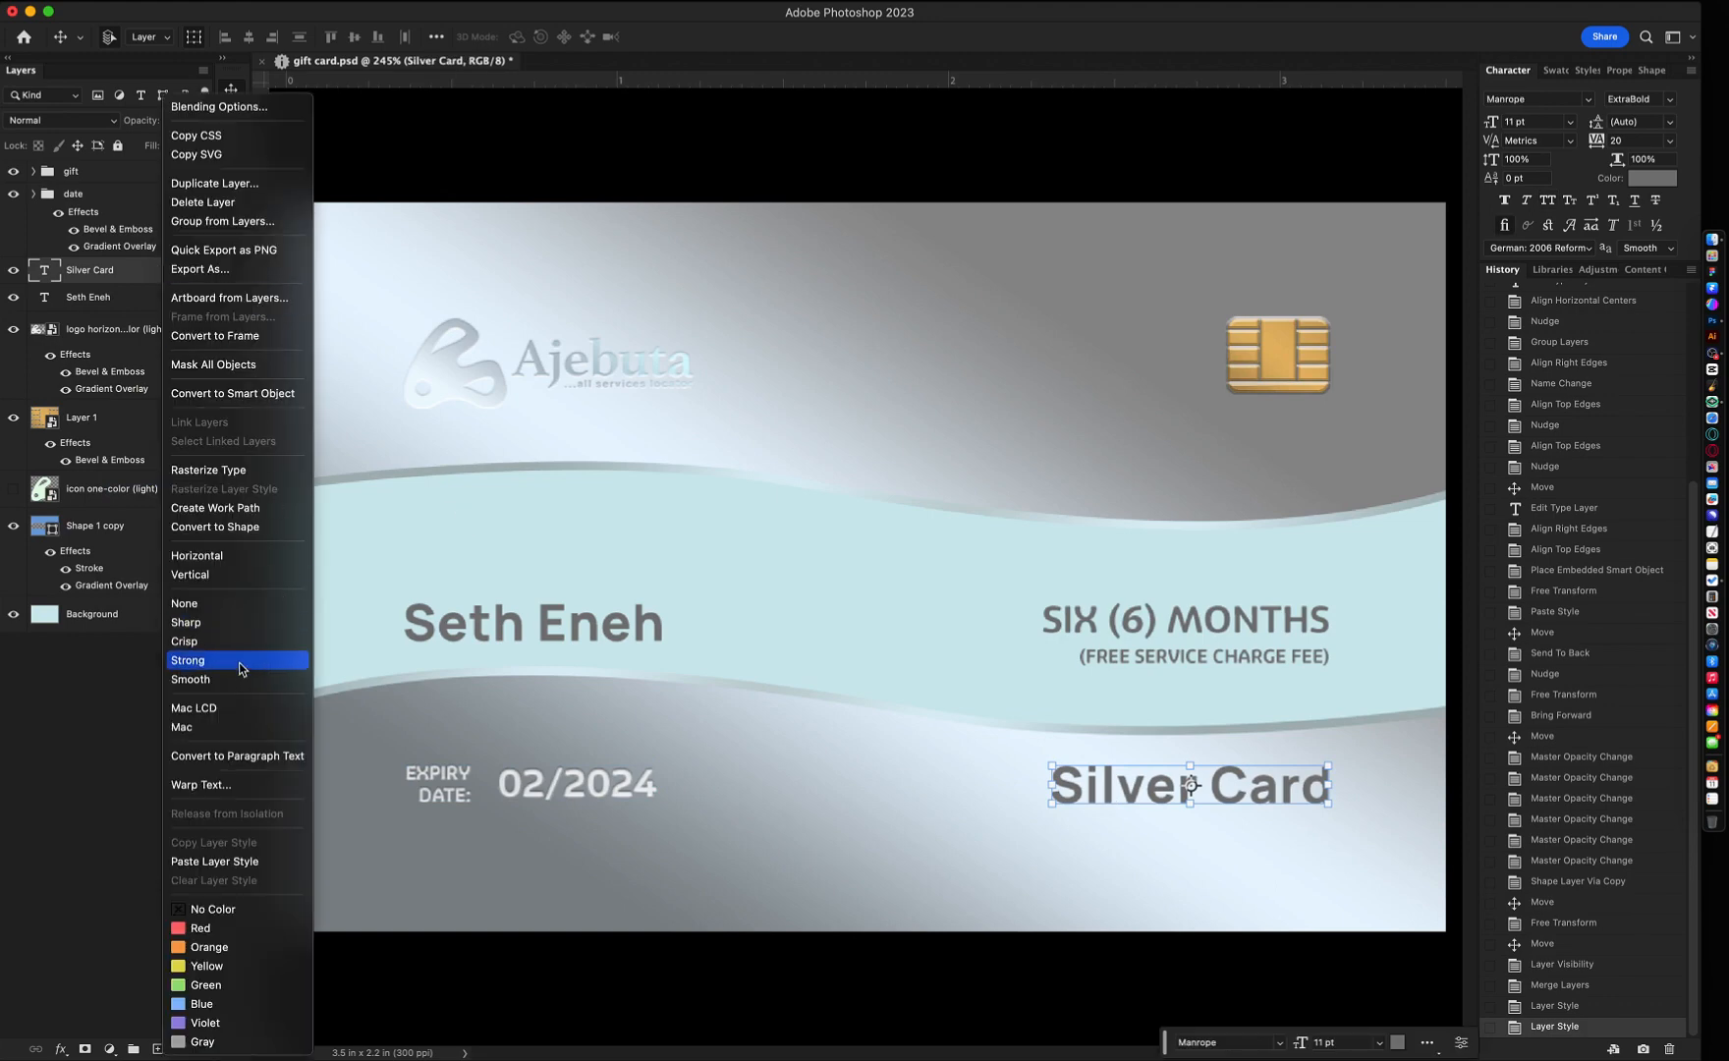
pyautogui.click(244, 862)
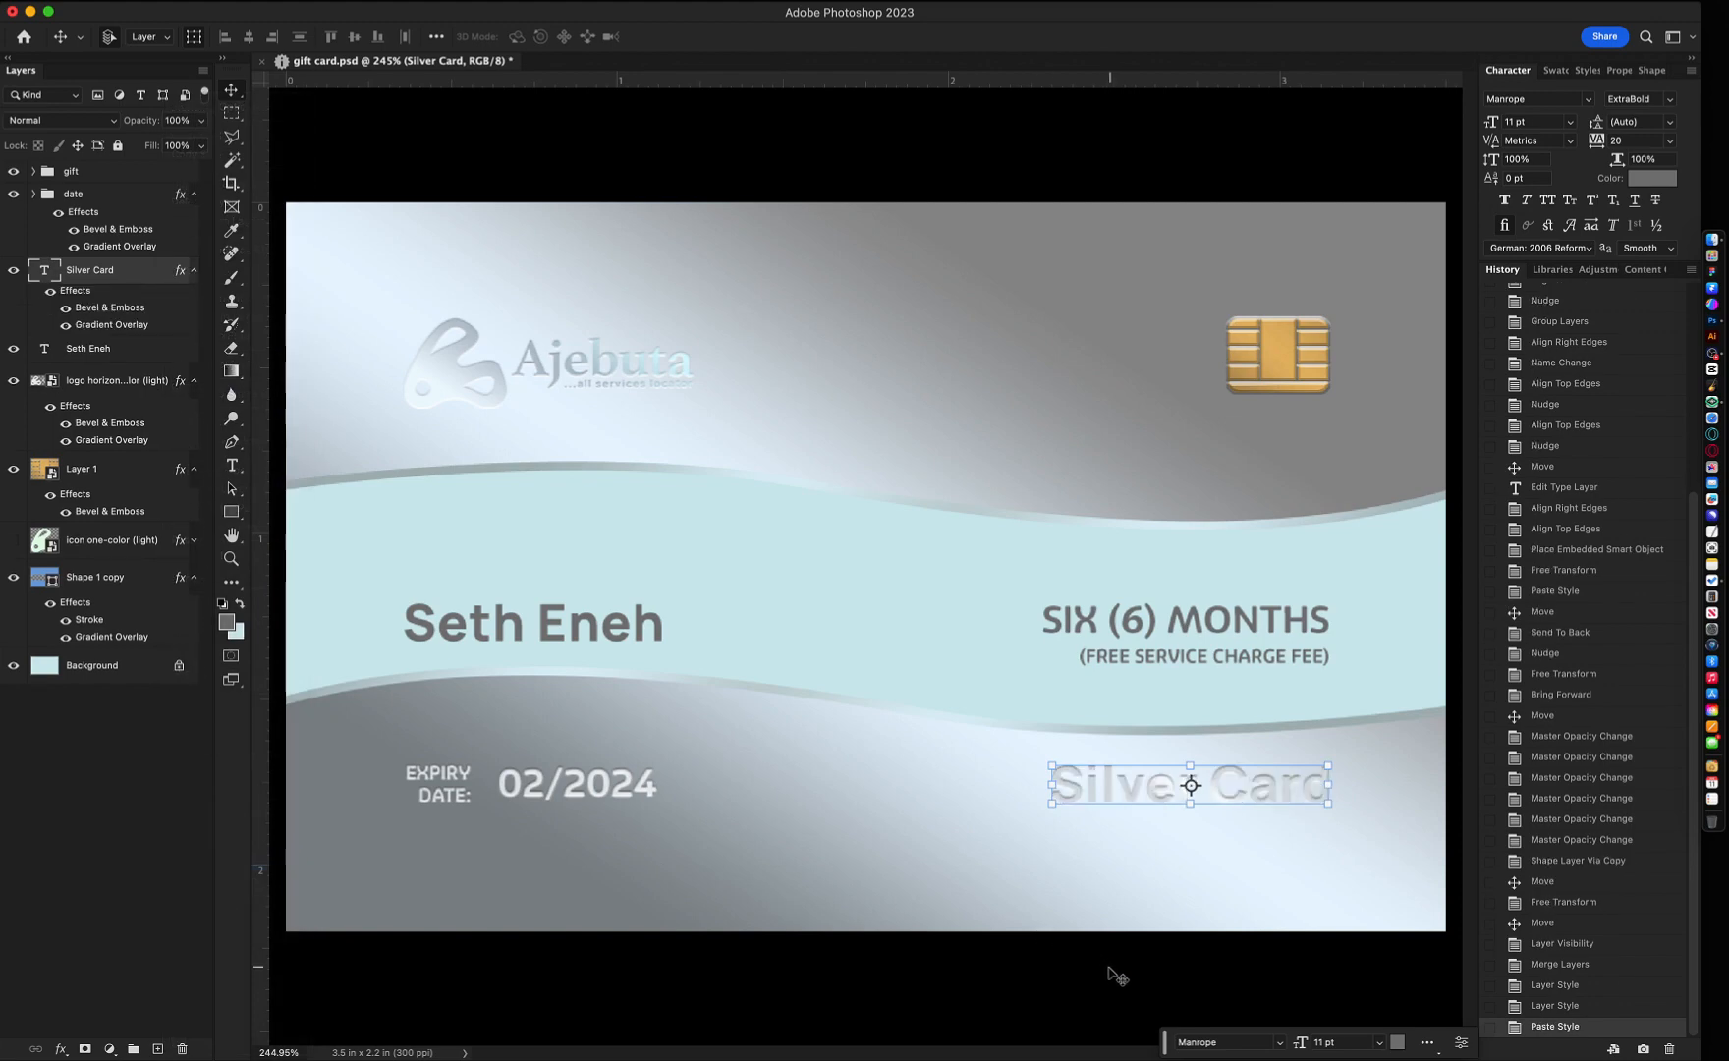
pyautogui.press('Down')
pyautogui.press('super+z')
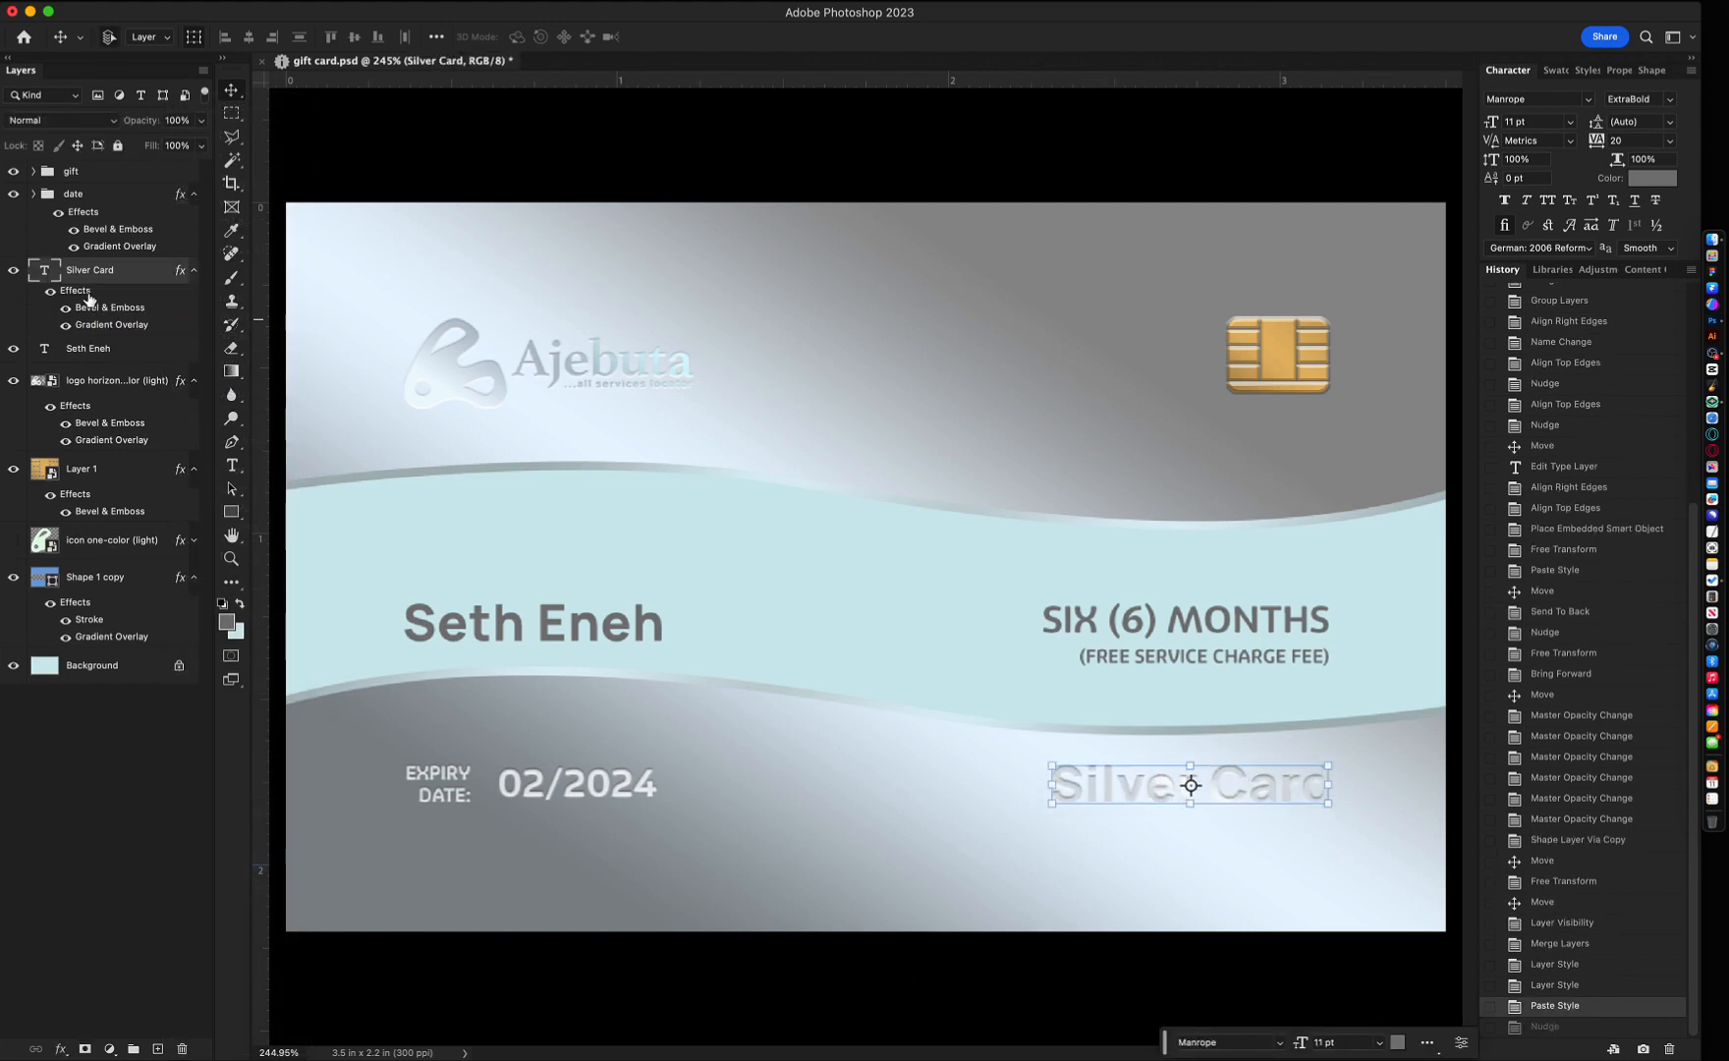
# - Open the Silver Card text's Bevel & Emboss settings and move the dialog clear of the lettering
pyautogui.doubleClick(86, 293)
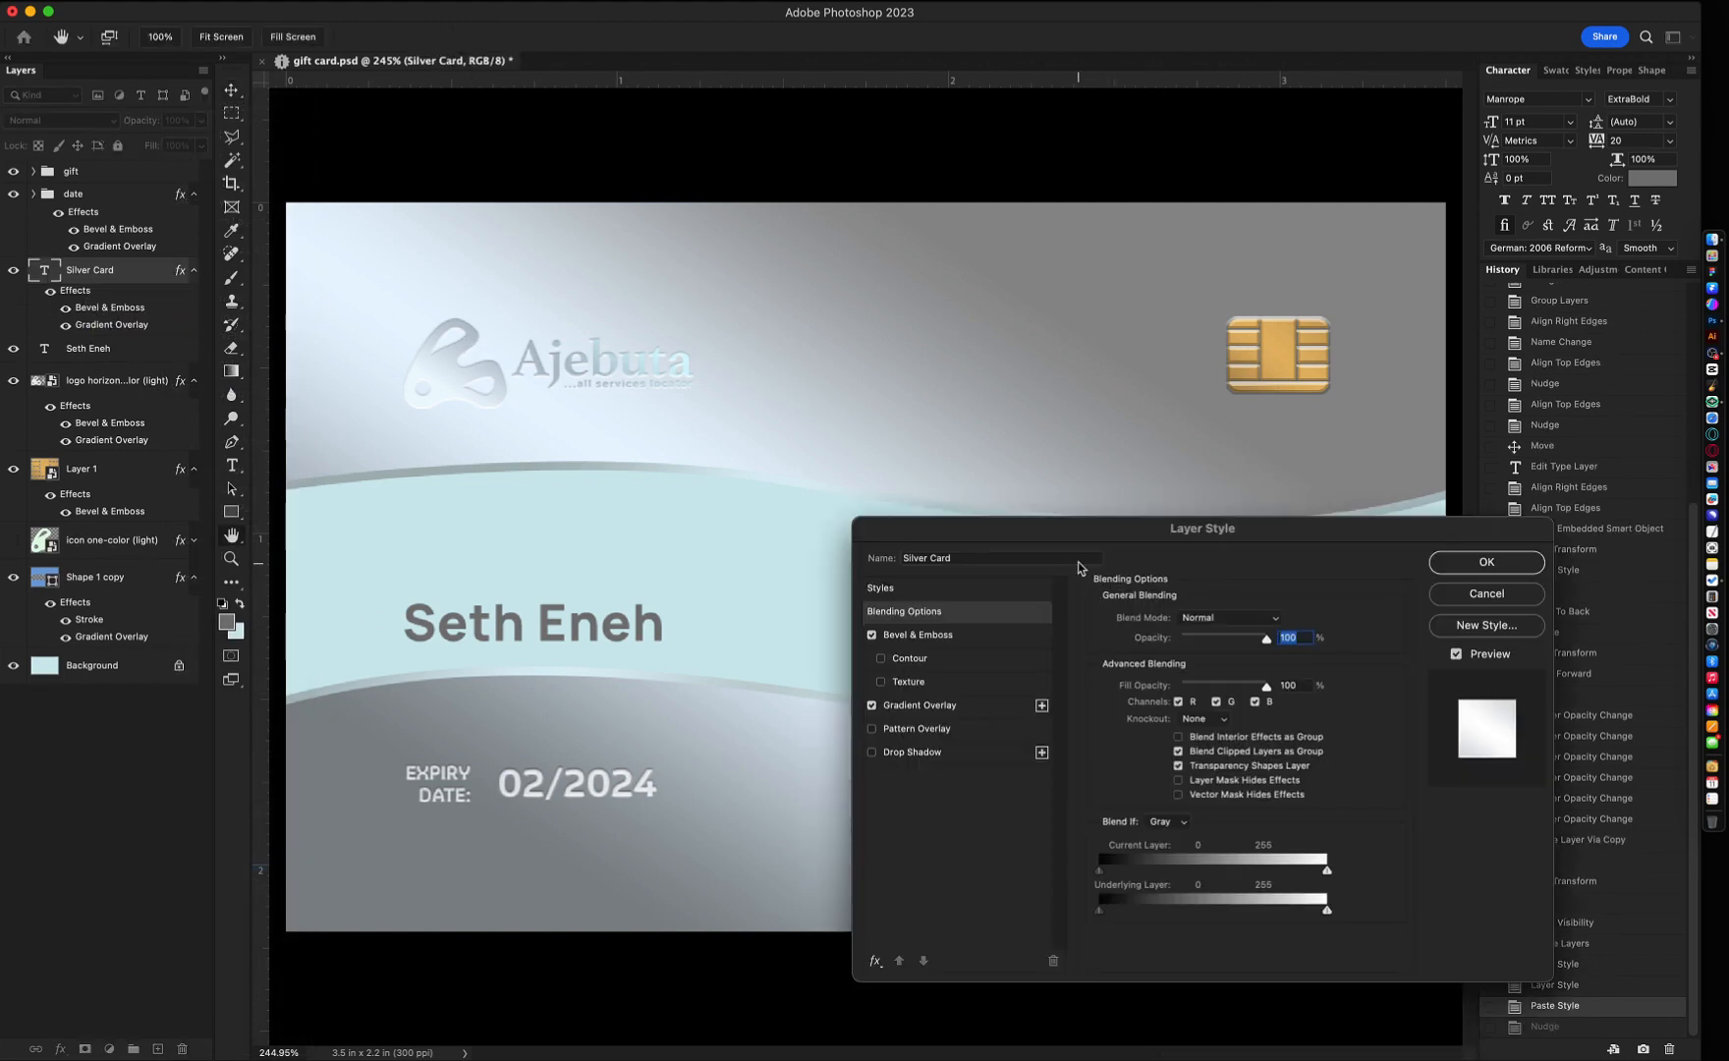
pyautogui.moveTo(1069, 528); pyautogui.dragTo(489, 44)
pyautogui.click(361, 154)
# - Try a 1 px Outer Bevel with 667% depth and 10% shadow opacity on the Silver Card text
pyautogui.click(704, 215)
pyautogui.press('Up')
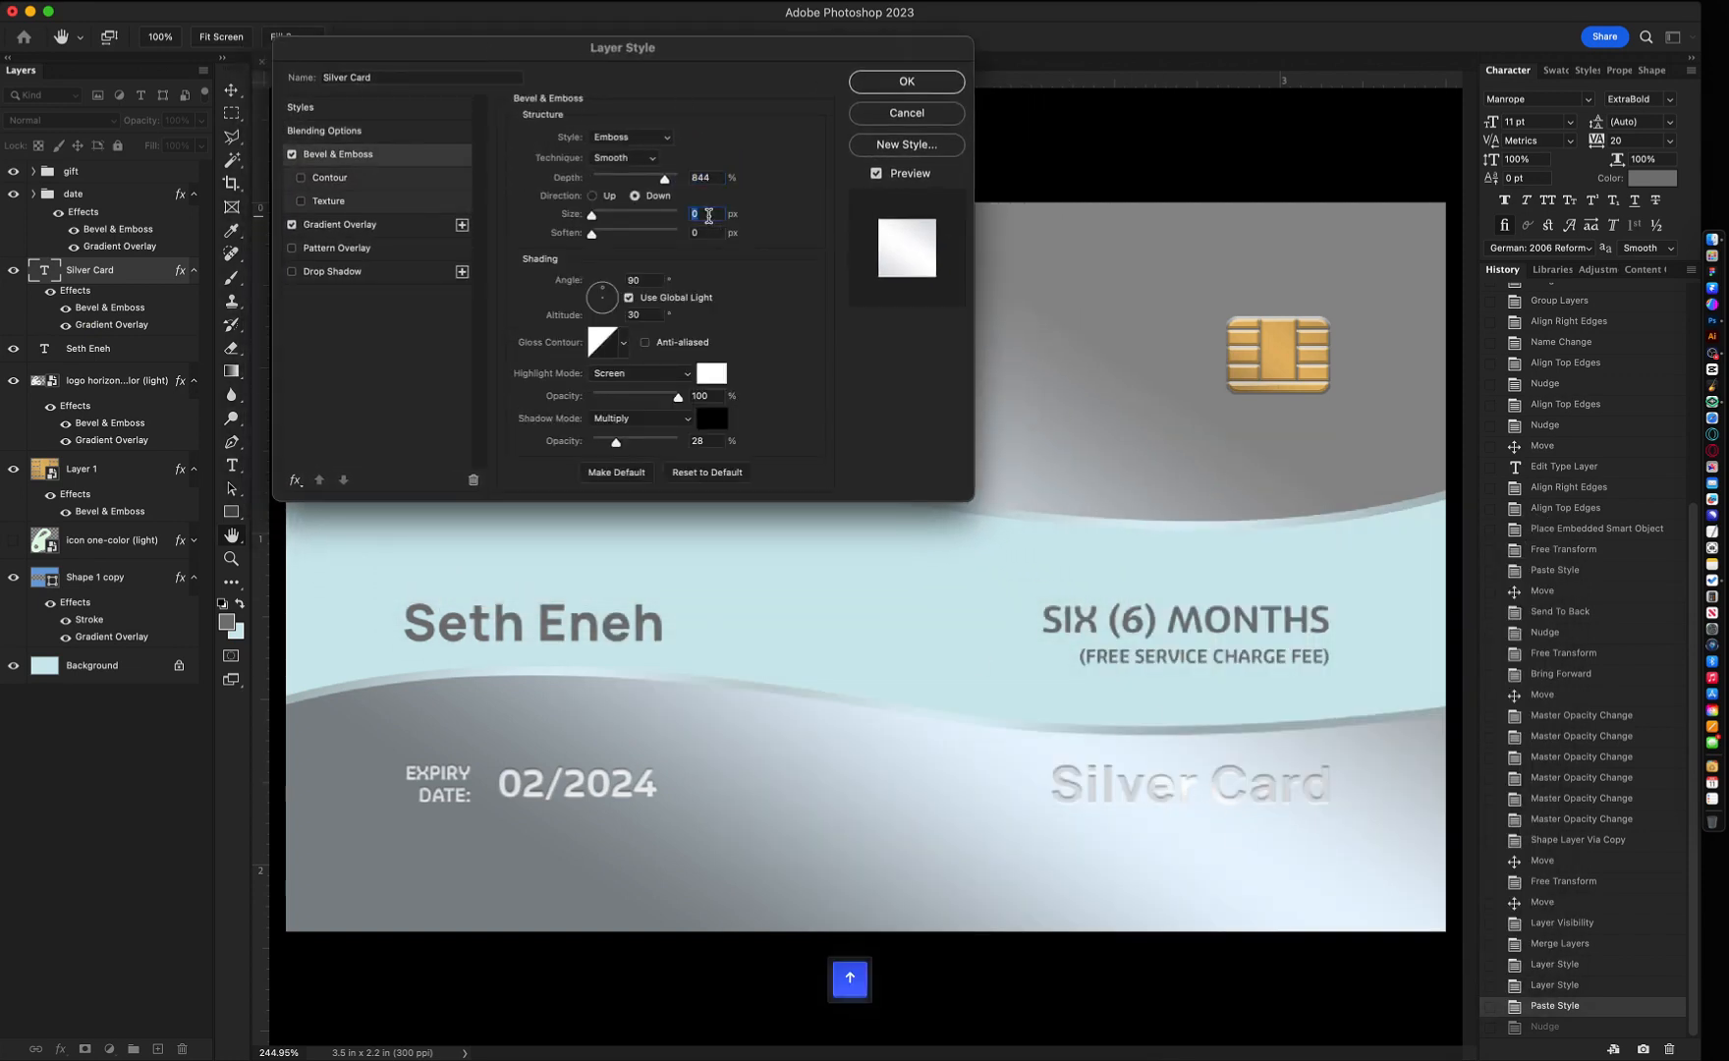
pyautogui.click(614, 442)
pyautogui.hotkey('shift', 'Down')
pyautogui.hotkey('shift', 'Down')
pyautogui.moveTo(665, 178); pyautogui.dragTo(645, 179)
pyautogui.click(640, 138)
pyautogui.click(641, 120)
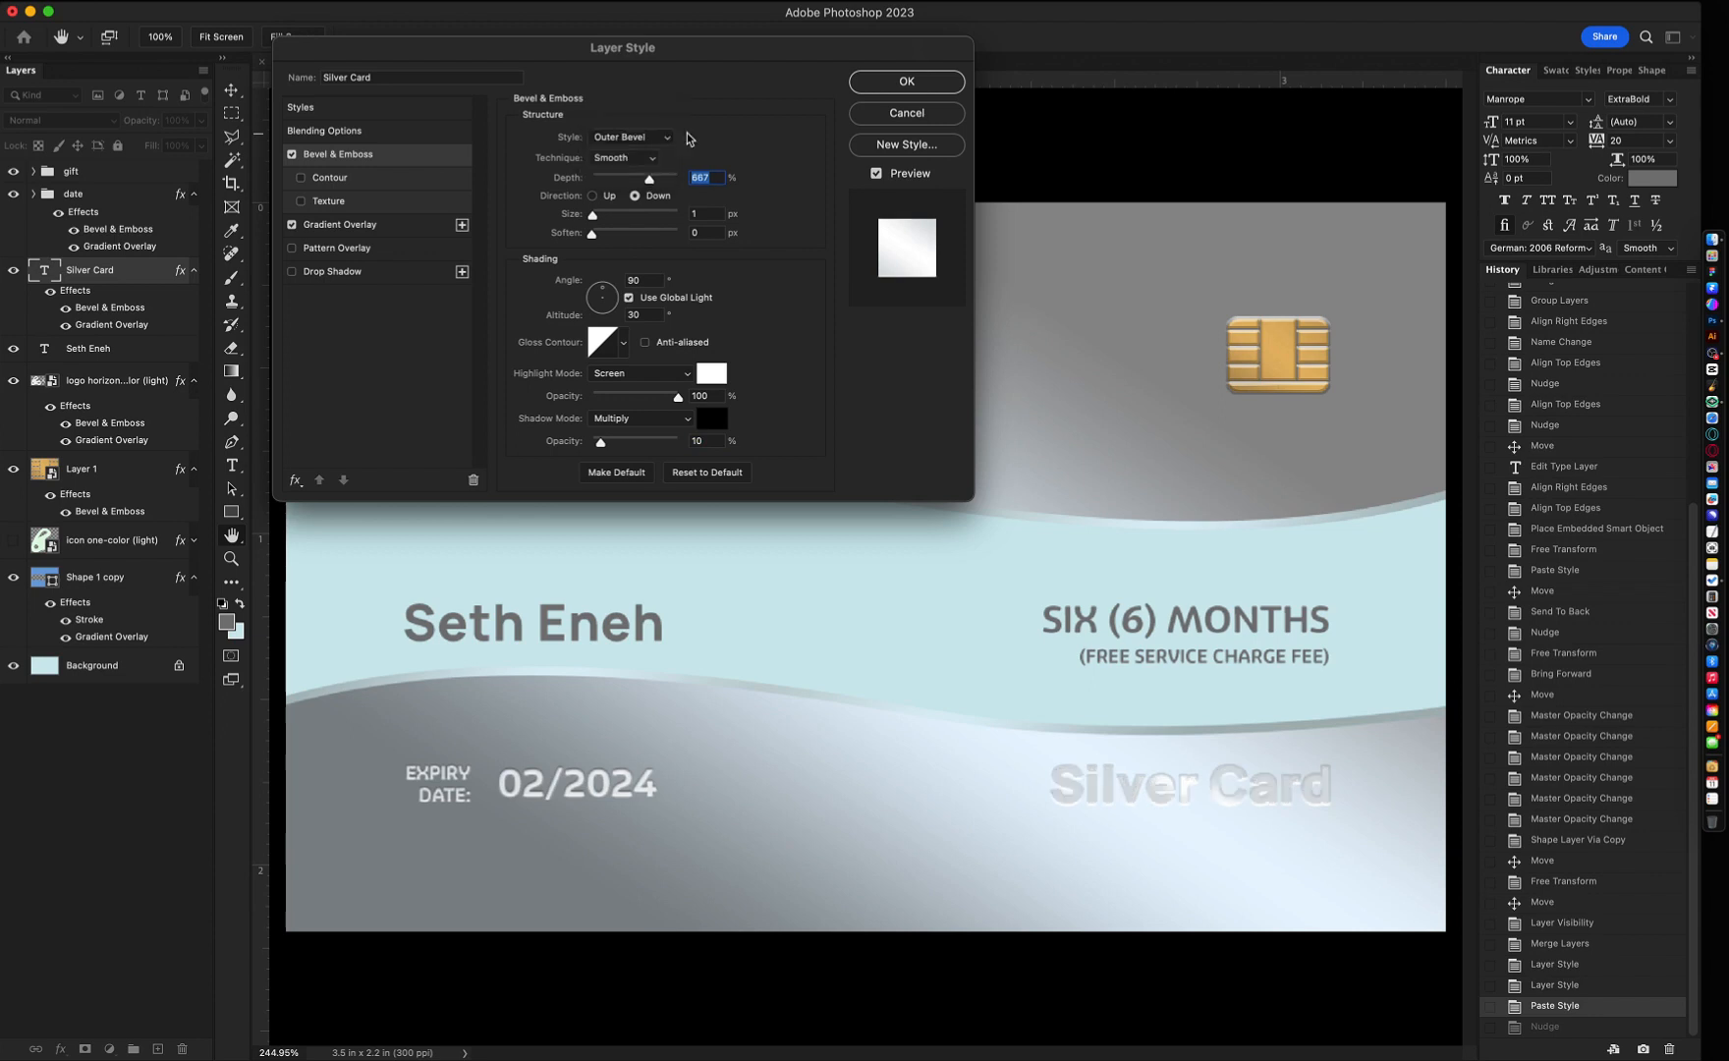
pyautogui.click(594, 196)
# - Set the Silver Card bevel's depth to 700% and its shadow opacity to 40%
pyautogui.write('700')
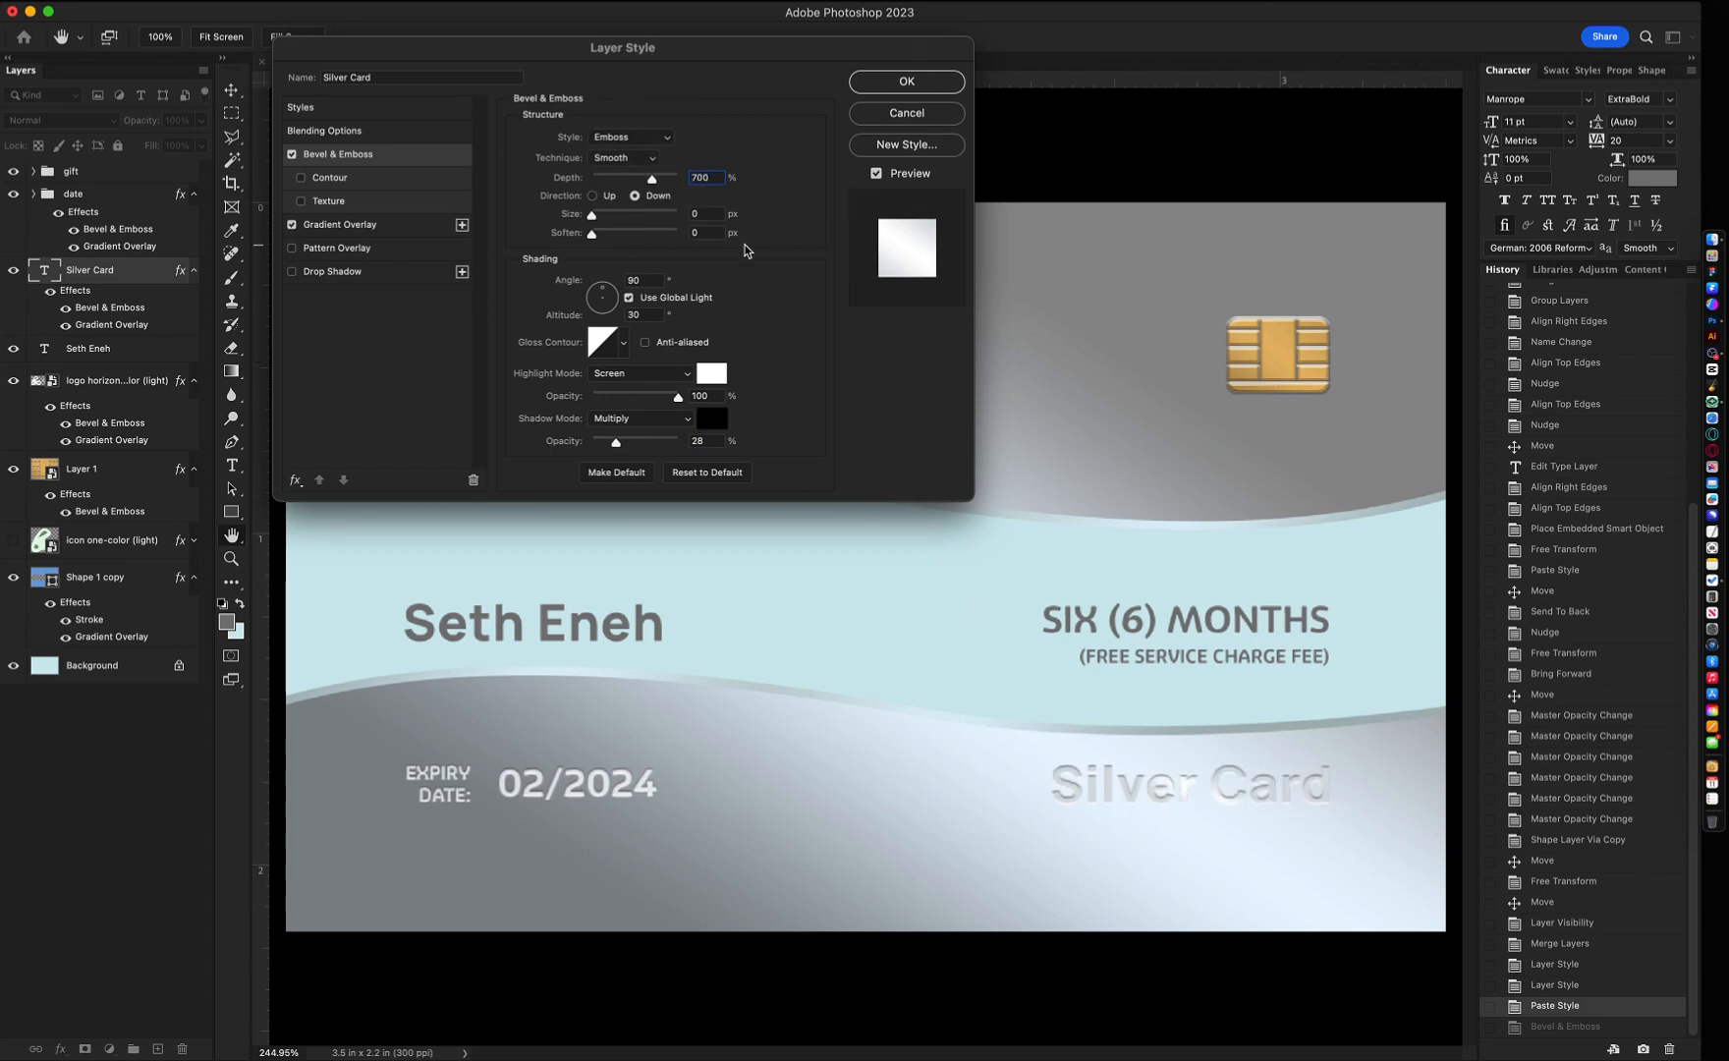
pyautogui.click(718, 444)
pyautogui.write('40')
# - Turn off Use Global Light for the Silver Card bevel and set its angle to 94° and altitude to 48°
pyautogui.click(629, 298)
pyautogui.click(599, 290)
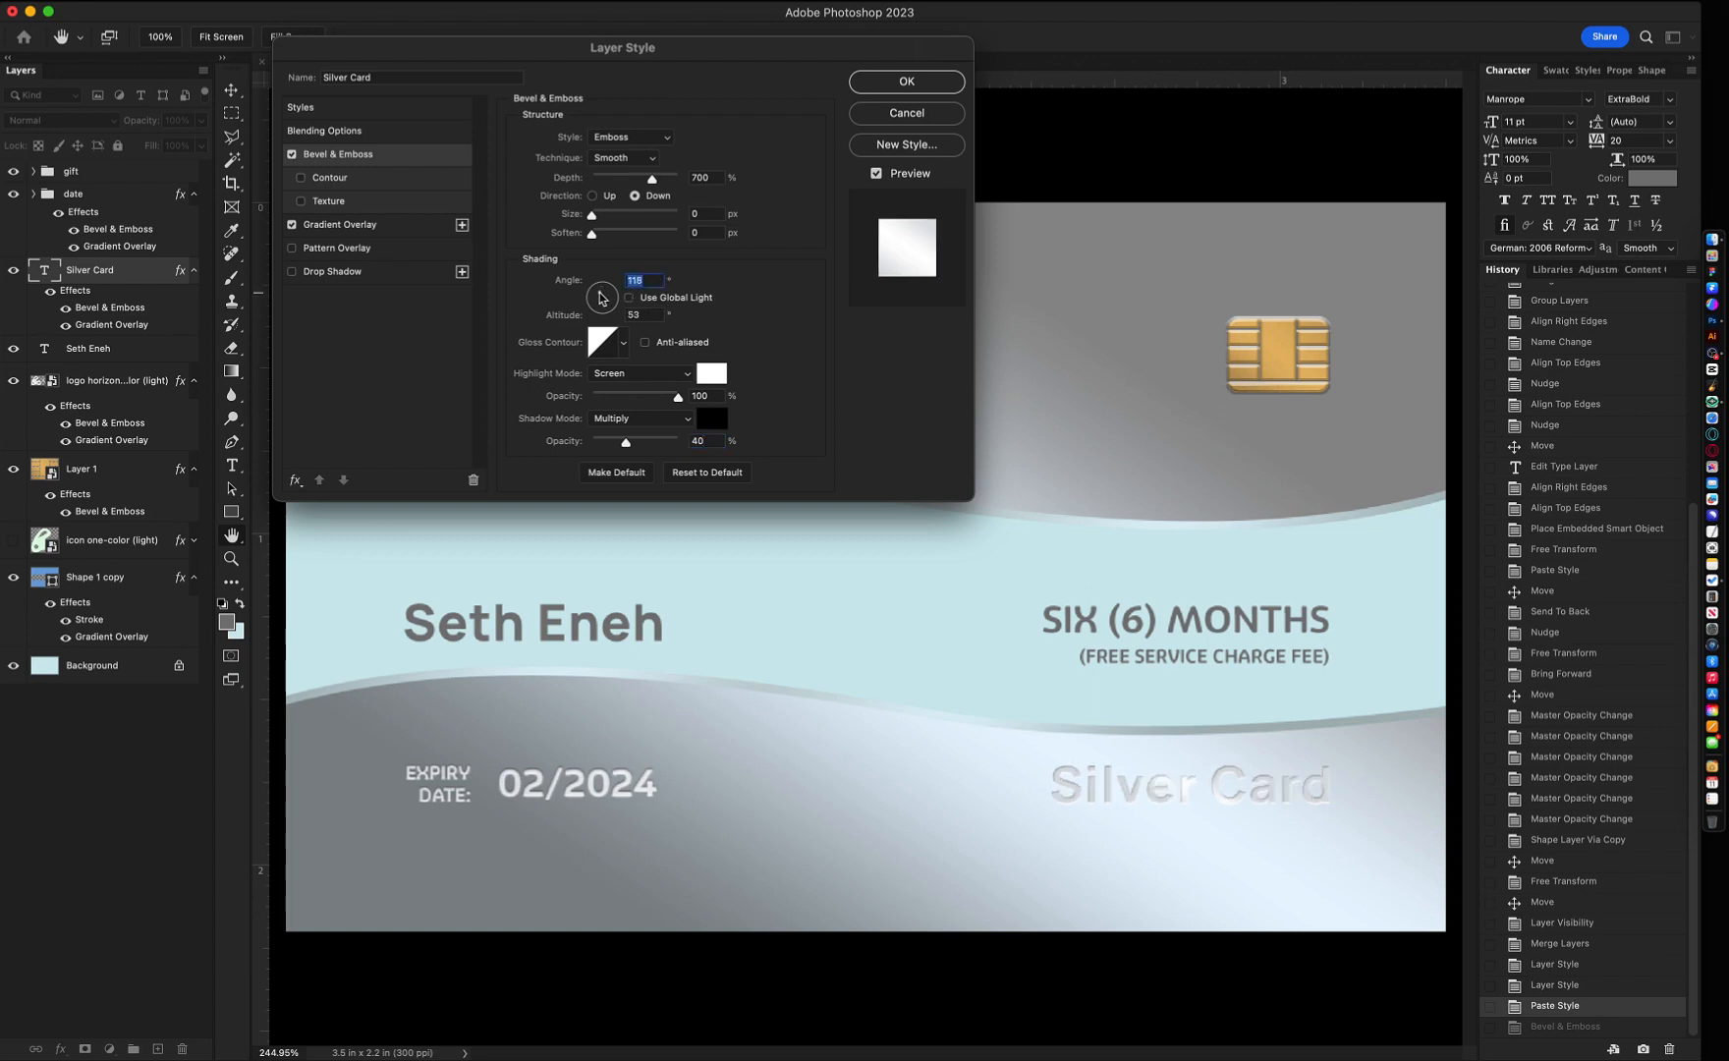
pyautogui.moveTo(600, 289); pyautogui.dragTo(601, 294)
# - Test higher and lower shading altitudes on the Silver Card bevel and set the altitude to 30°
pyautogui.press('super+equal')
pyautogui.press('super+equal')
pyautogui.press('super+equal')
pyautogui.press('super+equal')
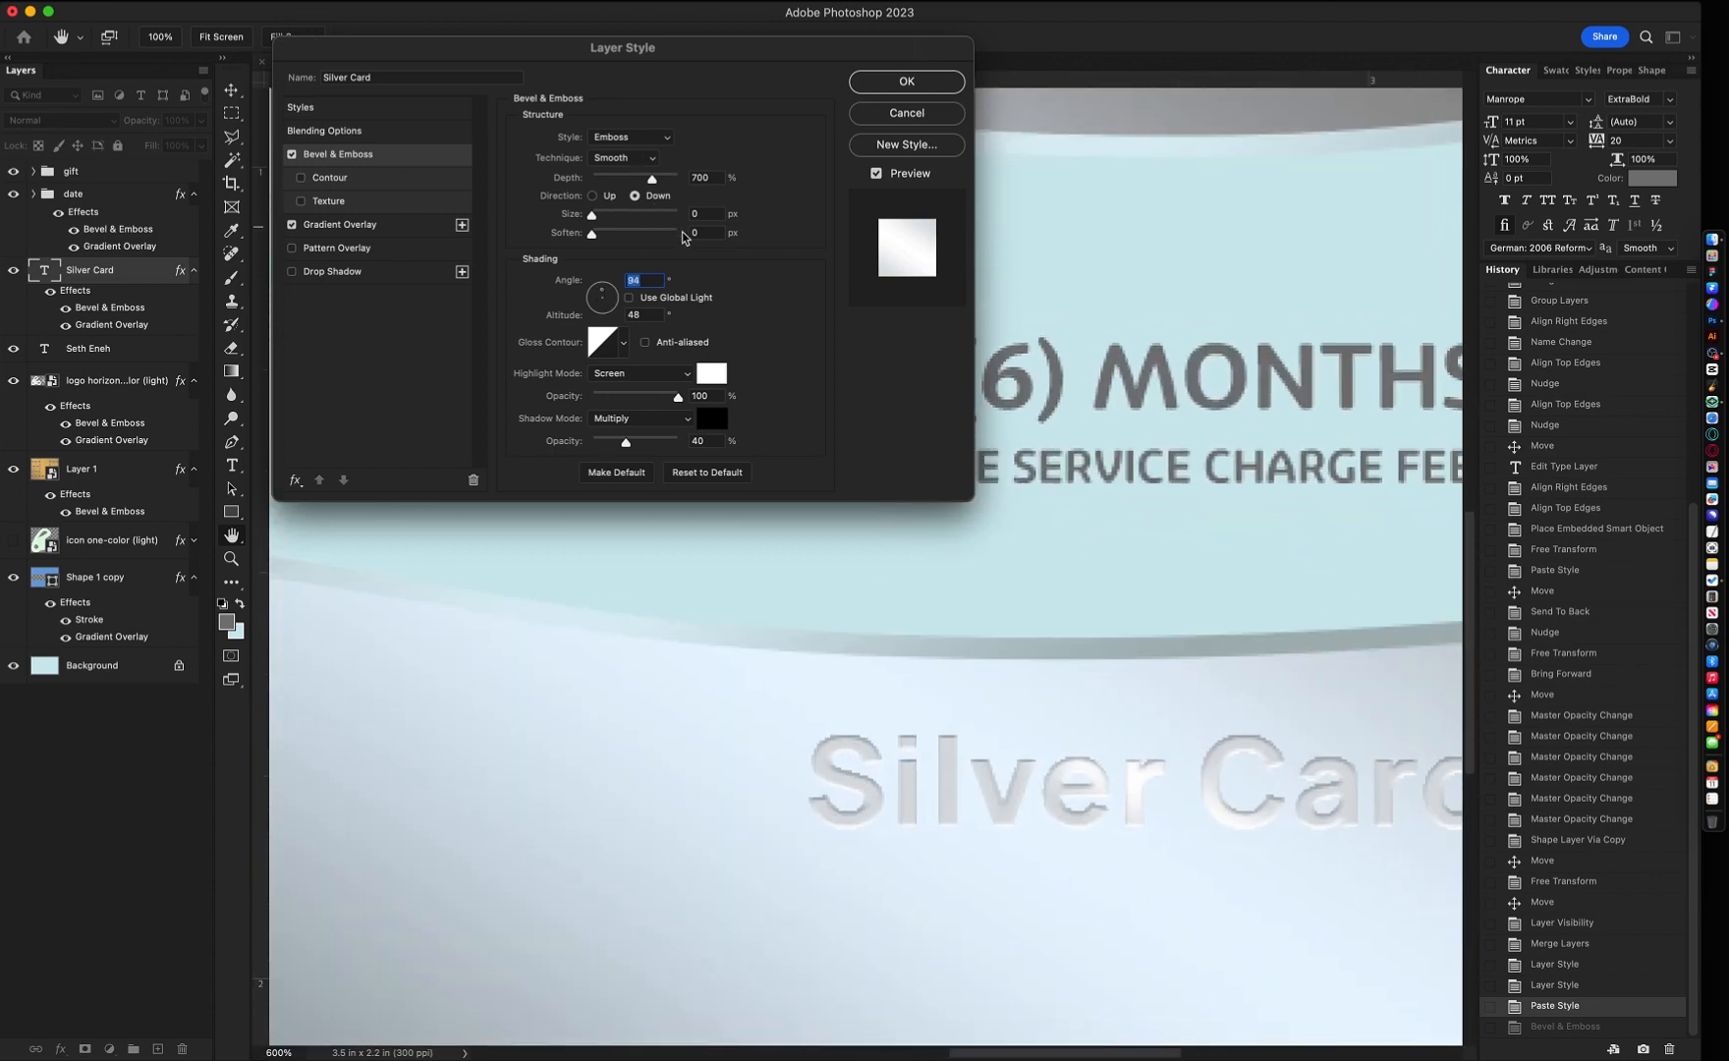
pyautogui.click(639, 313)
pyautogui.hotkey('shift', 'Up')
pyautogui.hotkey('shift', 'Up')
pyautogui.hotkey('shift', 'Up')
pyautogui.hotkey('shift', 'Up')
pyautogui.hotkey('shift', 'Up')
pyautogui.hotkey('shift', 'Down')
pyautogui.hotkey('shift', 'Down')
pyautogui.hotkey('shift', 'Down')
pyautogui.hotkey('shift', 'Down')
pyautogui.hotkey('shift', 'Down')
pyautogui.hotkey('shift', 'Down')
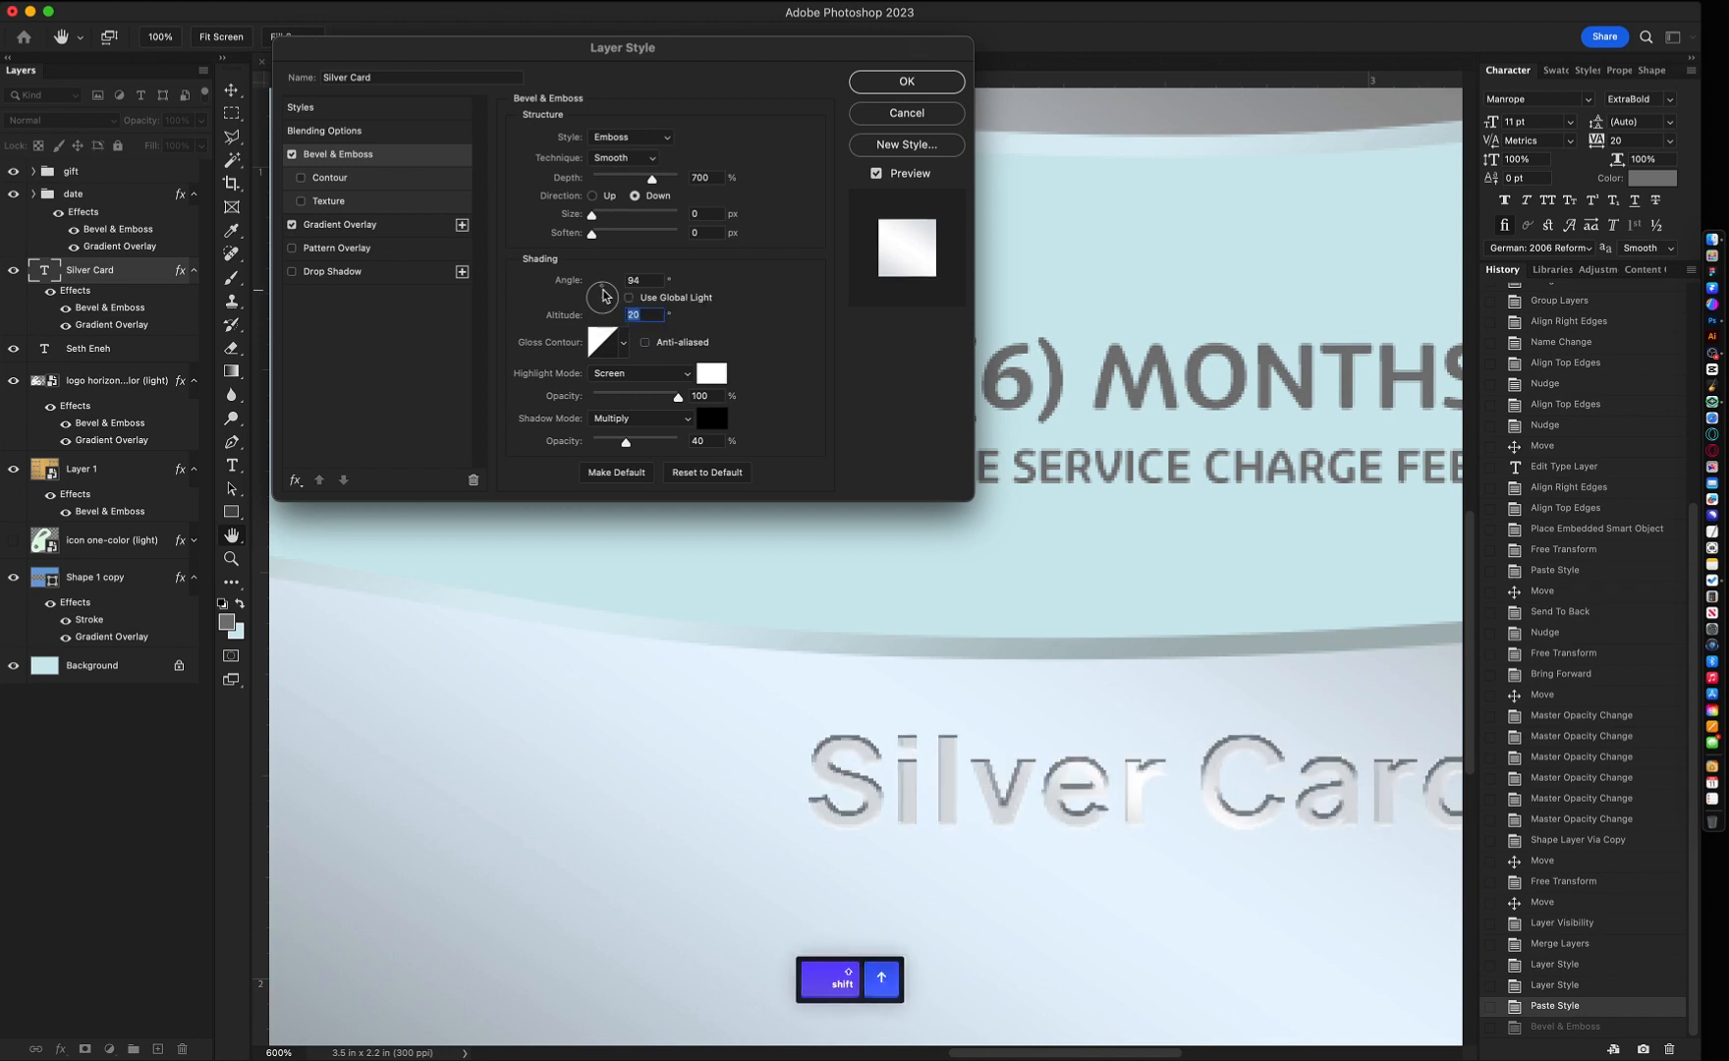
# - Try a much lower bevel depth on the Silver Card text, restore it to 700% and apply the style
pyautogui.moveTo(652, 178); pyautogui.dragTo(609, 181)
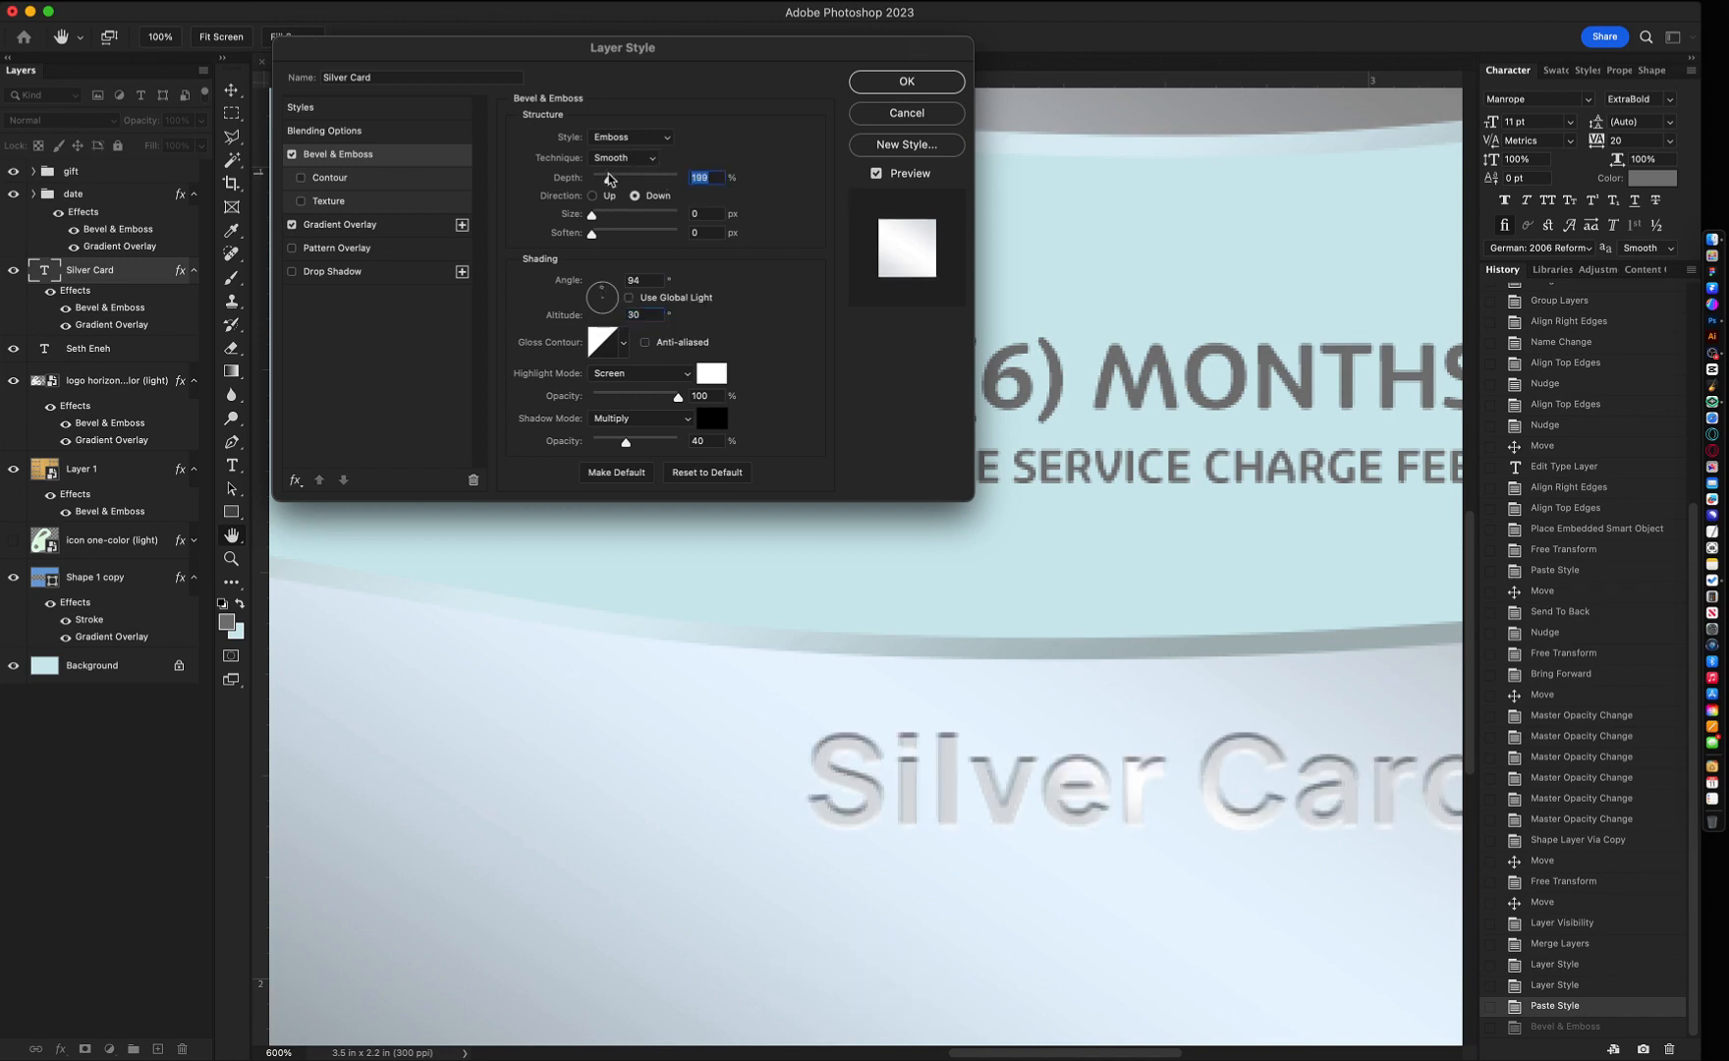
pyautogui.write('700')
pyautogui.hscroll(3, 791, 482)
pyautogui.scroll(2, 761, 304)
pyautogui.press('Return')
pyautogui.click(865, 652)
# - Undo the accidental nudge of the Silver Card text
pyautogui.press('super+minus')
pyautogui.press('super+minus')
pyautogui.press('super+minus')
pyautogui.press('super+minus')
pyautogui.click(1088, 755)
pyautogui.click(1092, 748)
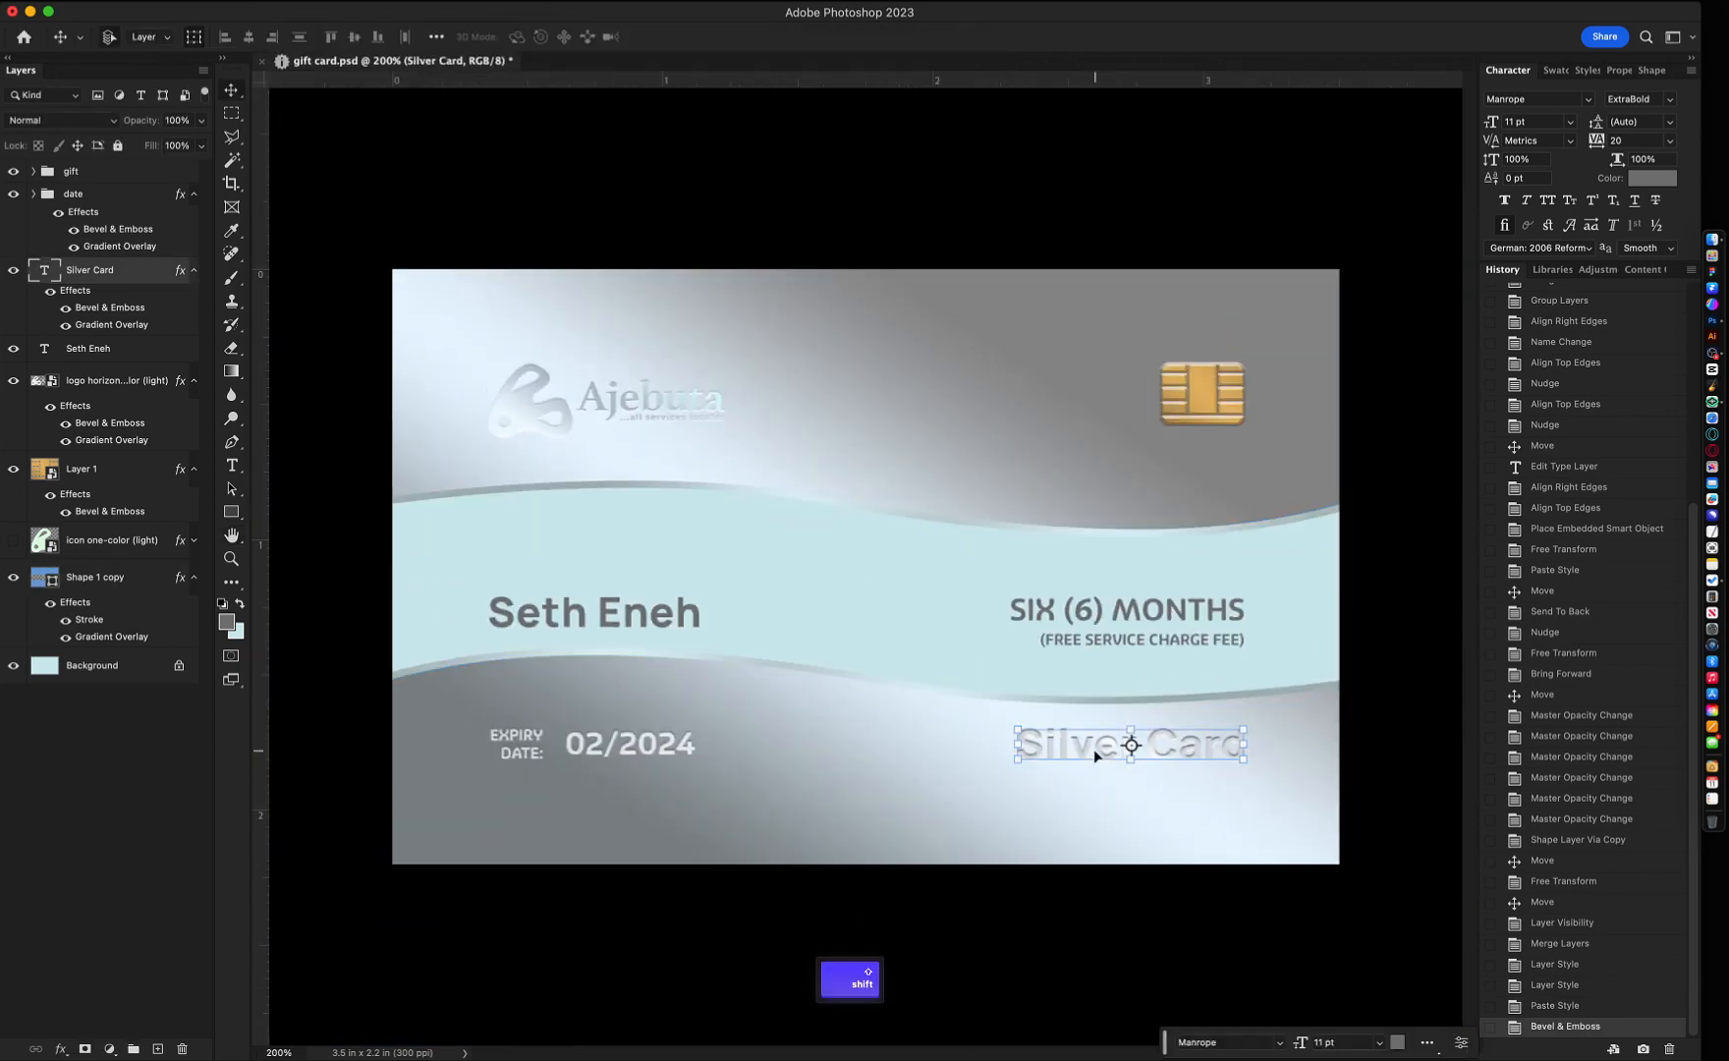
pyautogui.press('super+z')
pyautogui.press('m')
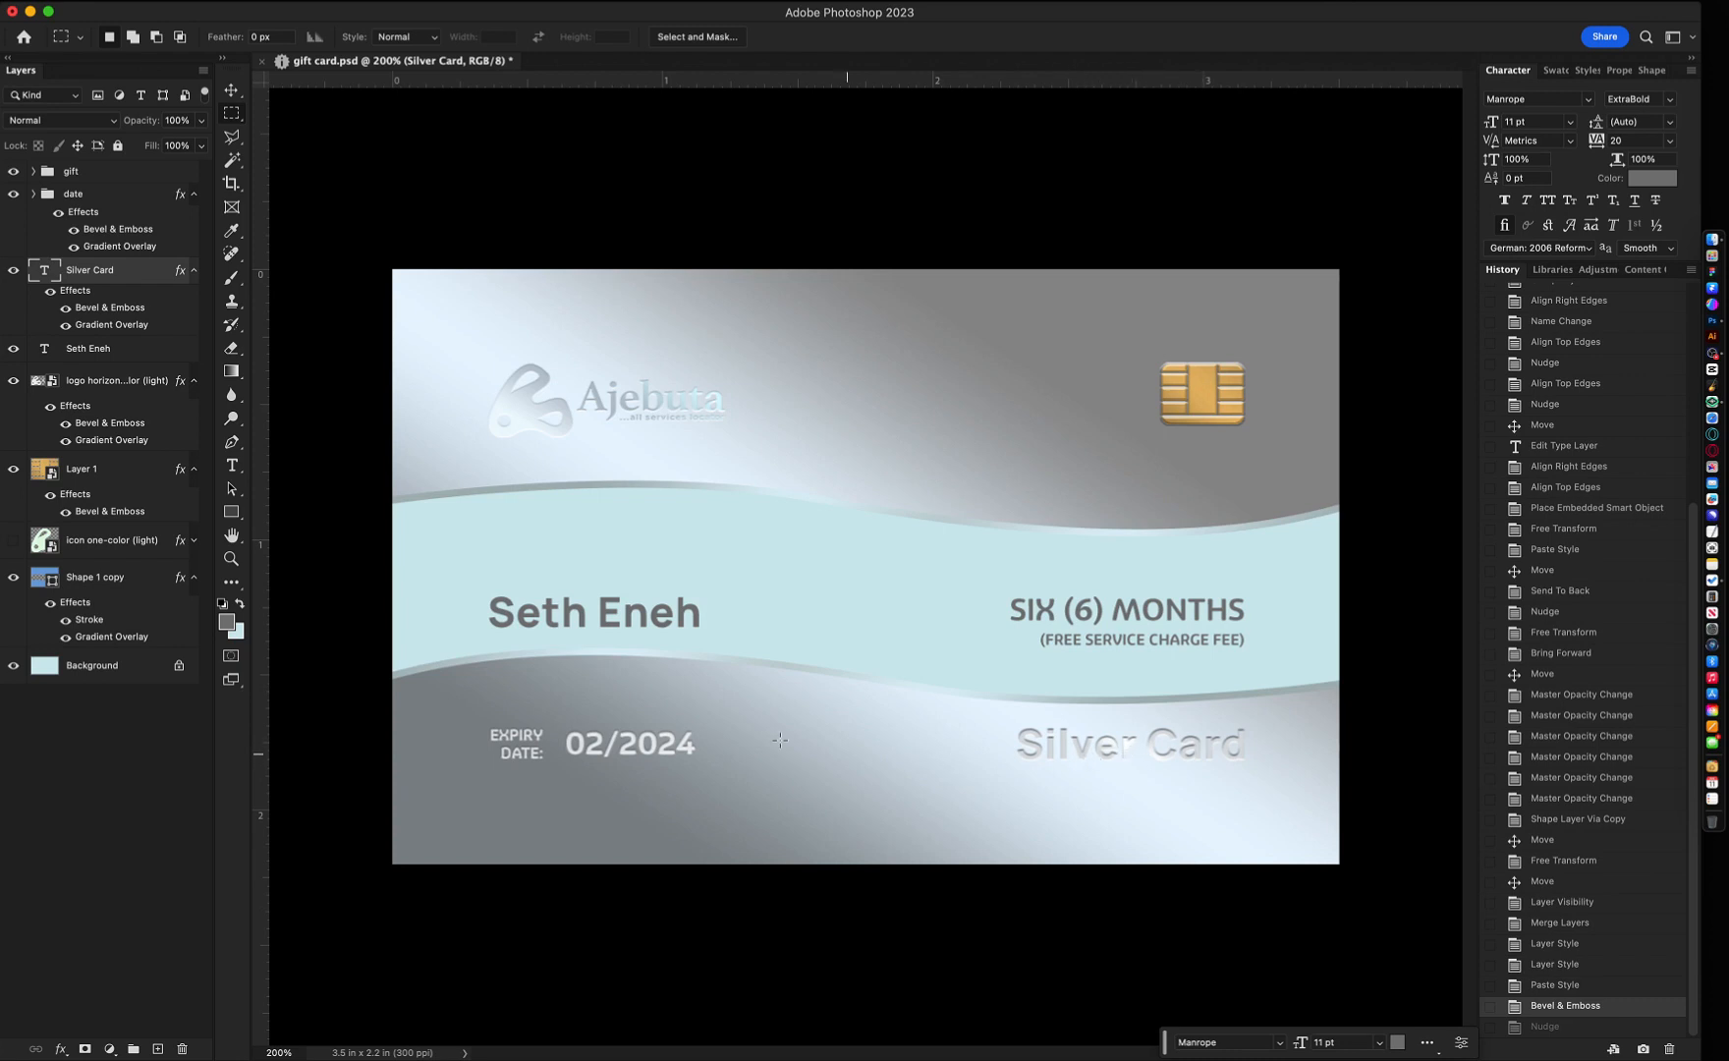
# - Set the Silver Card gradient overlay to a 158° angle and 150% scale and apply it
pyautogui.doubleClick(117, 325)
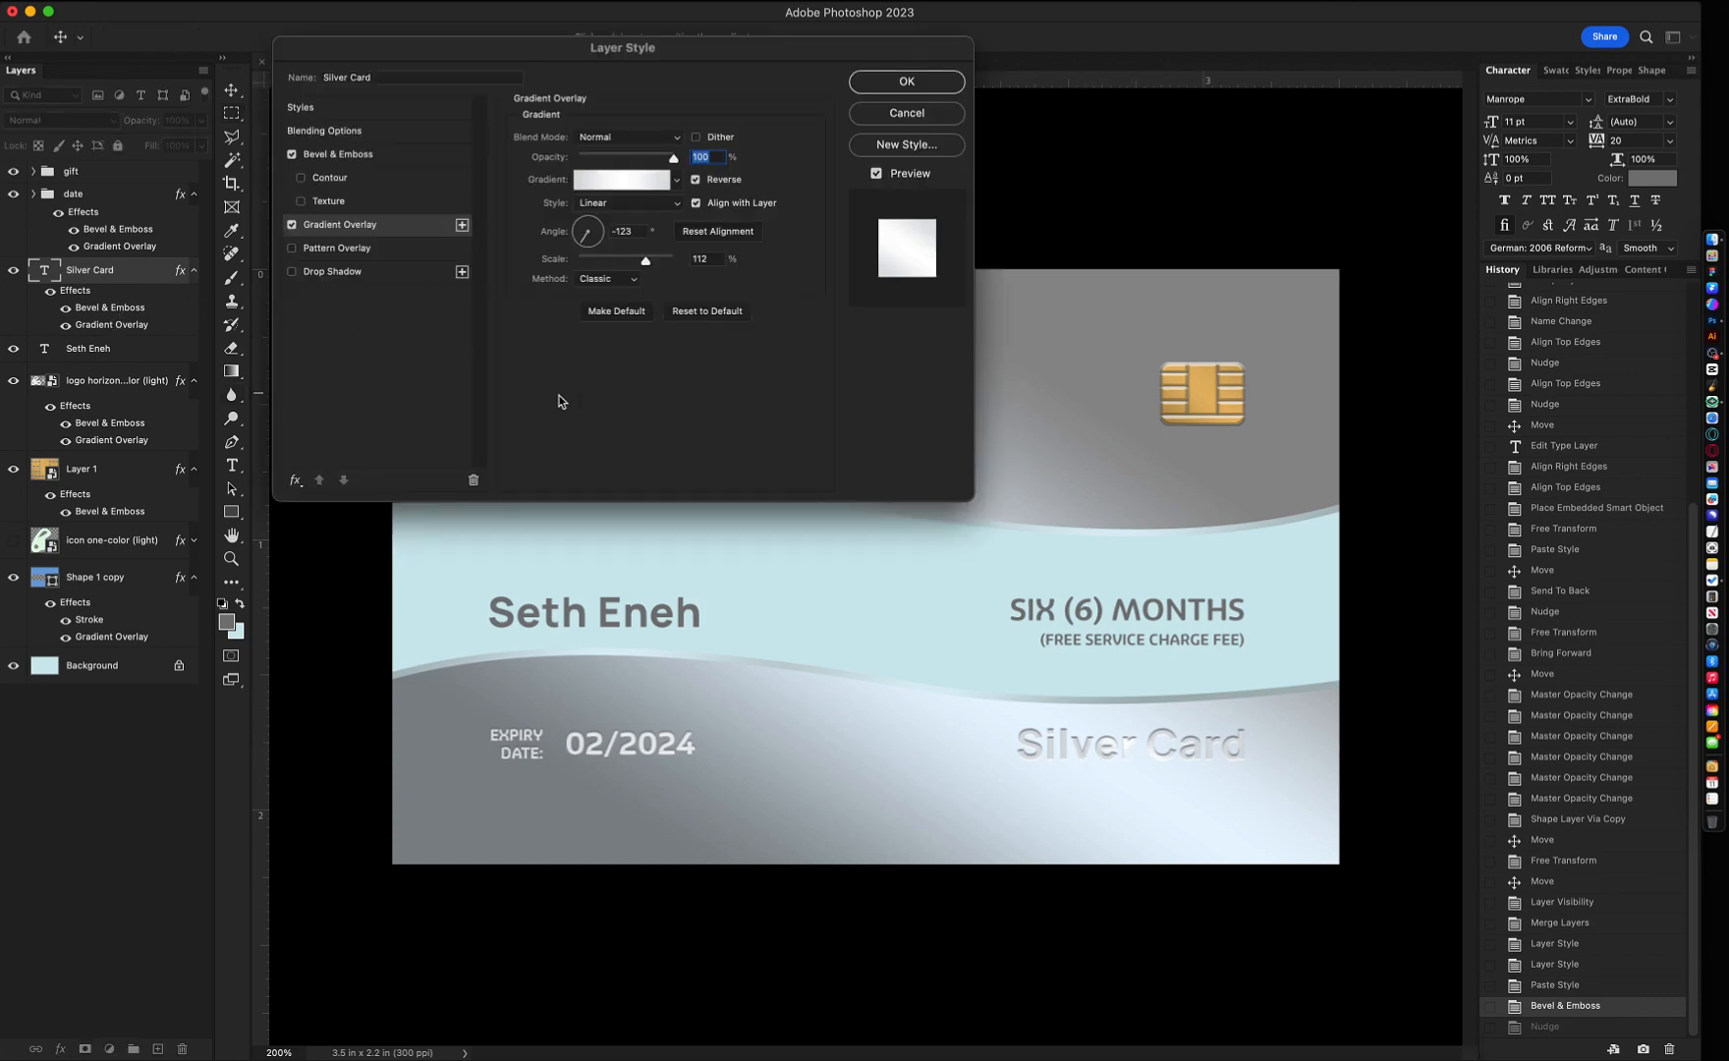
pyautogui.click(596, 241)
pyautogui.click(593, 245)
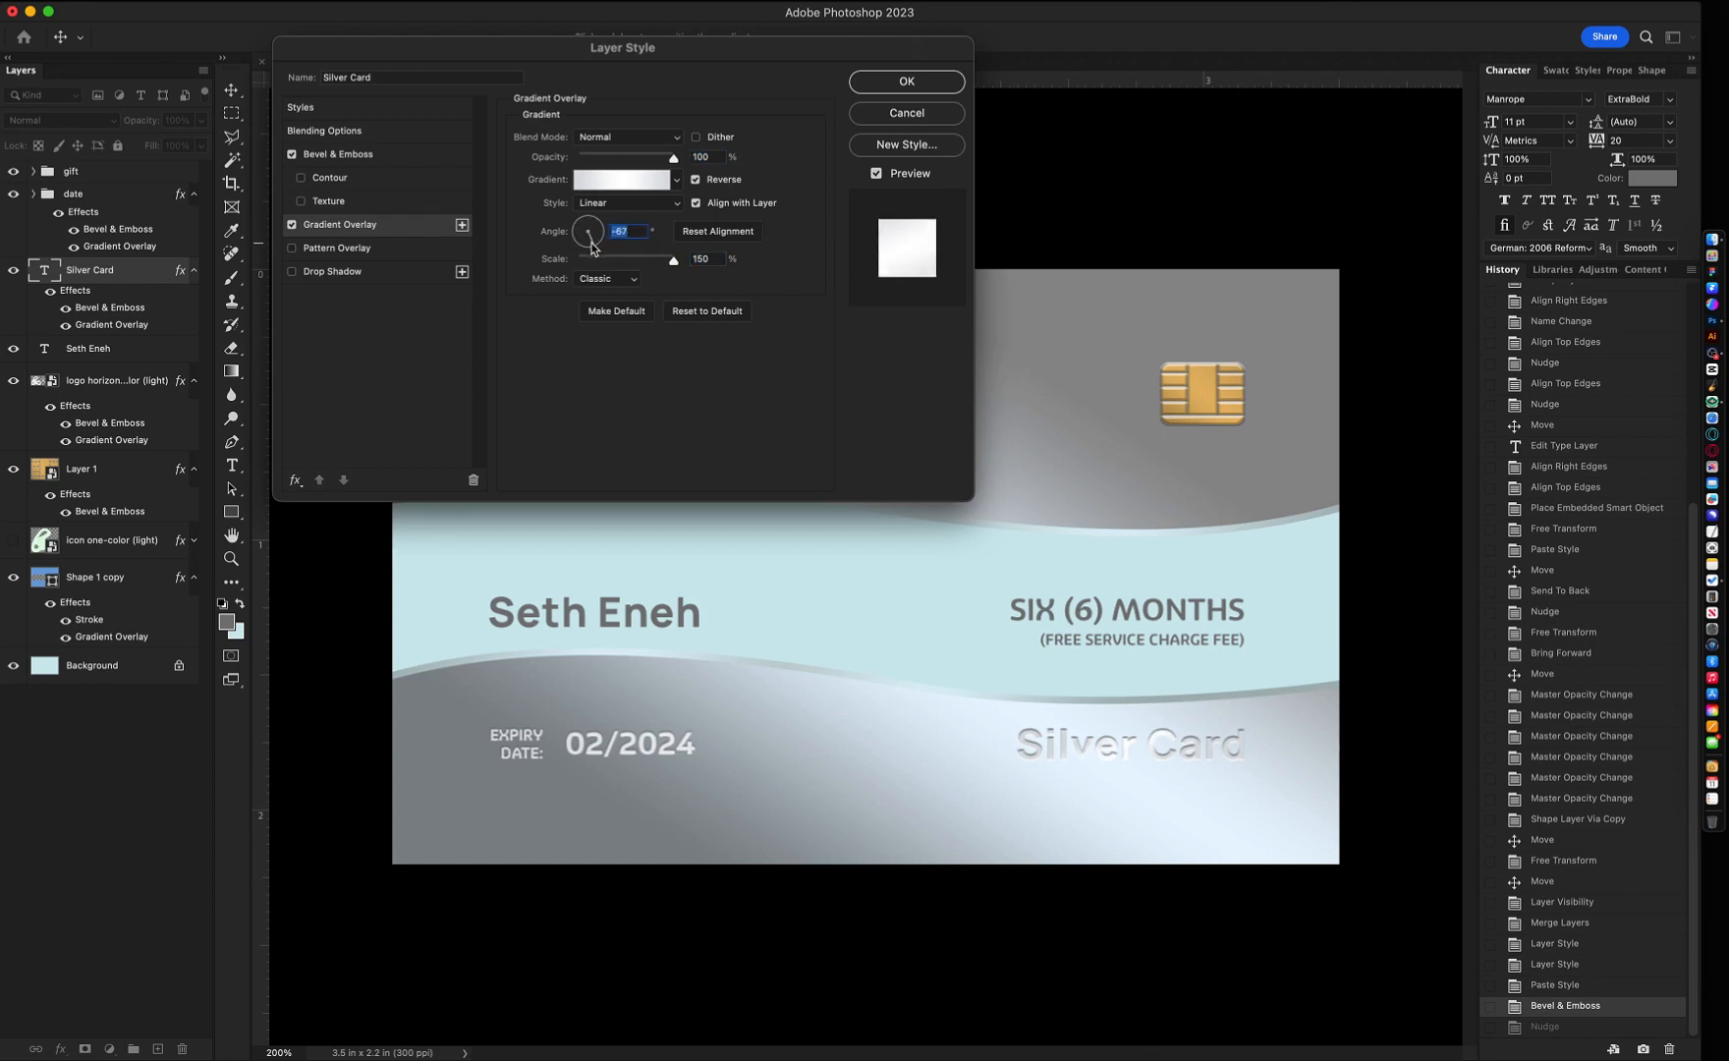
pyautogui.click(591, 246)
pyautogui.click(593, 249)
pyautogui.click(581, 225)
pyautogui.moveTo(582, 230); pyautogui.dragTo(582, 234)
pyautogui.click(883, 89)
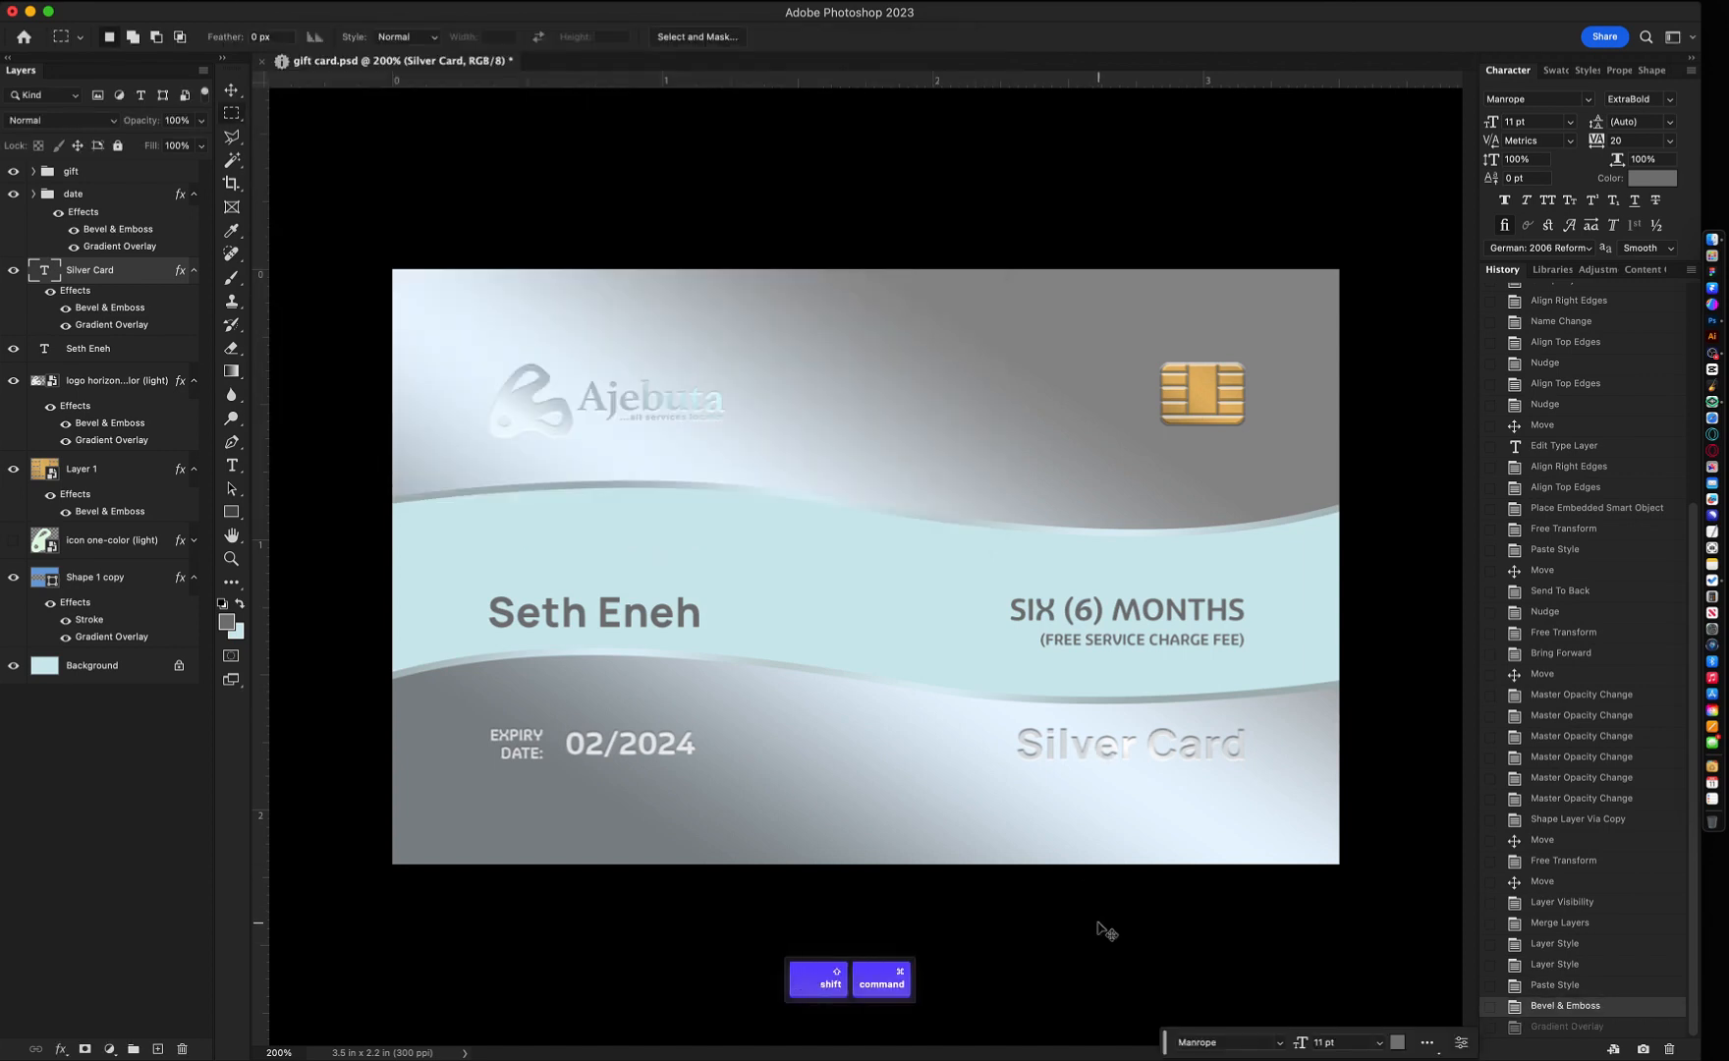
# - Check the Silver Card text deselected, reopen its layer style and reduce the gradient overlay scale to 77%
pyautogui.press('v')
pyautogui.click(1078, 945)
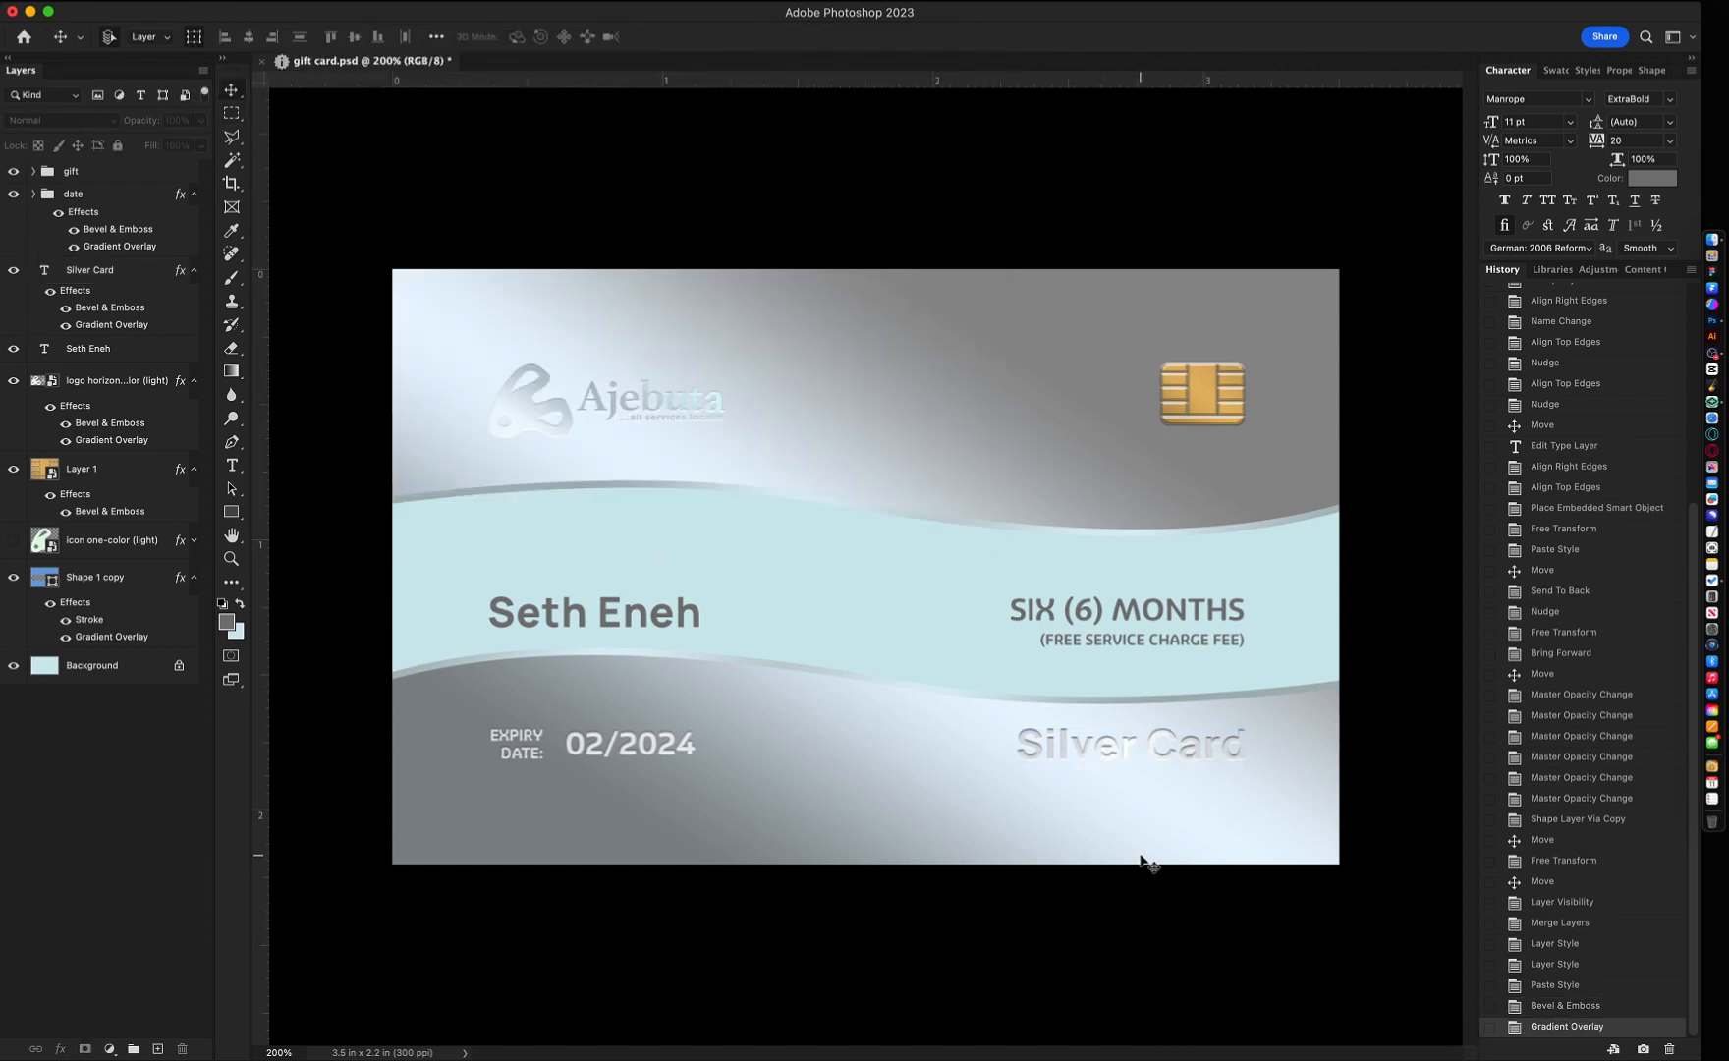
pyautogui.click(1122, 752)
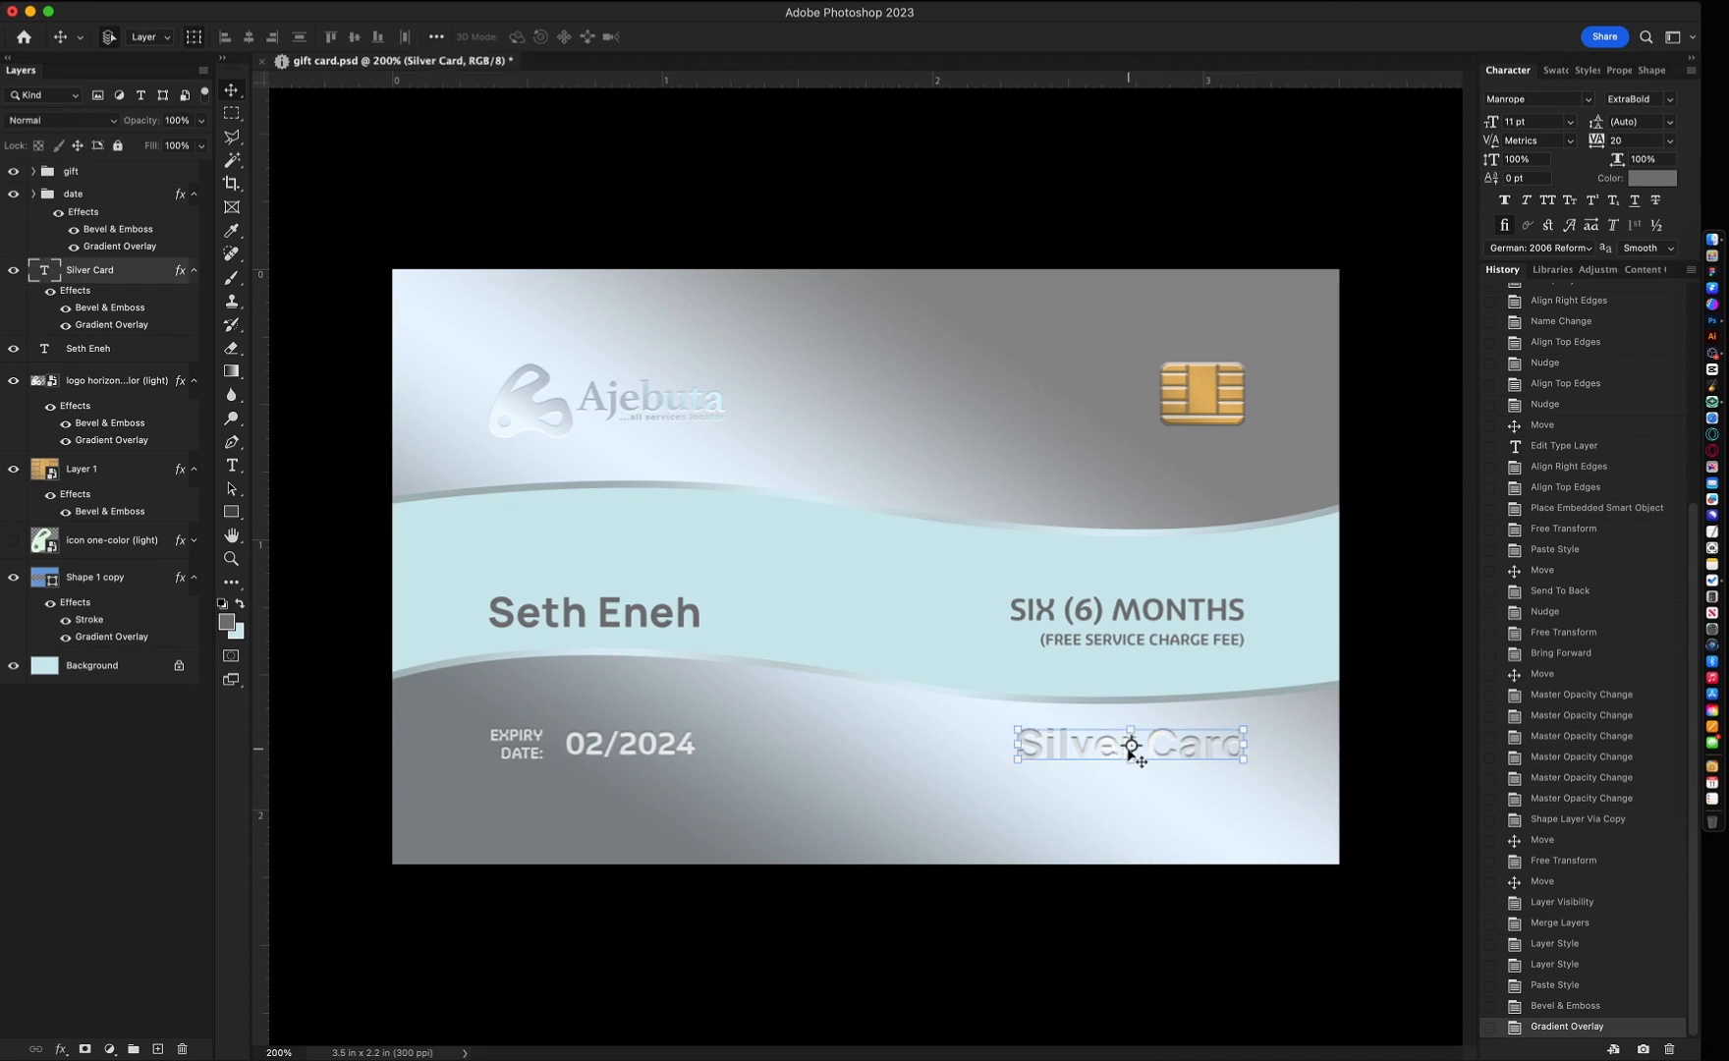
pyautogui.doubleClick(142, 310)
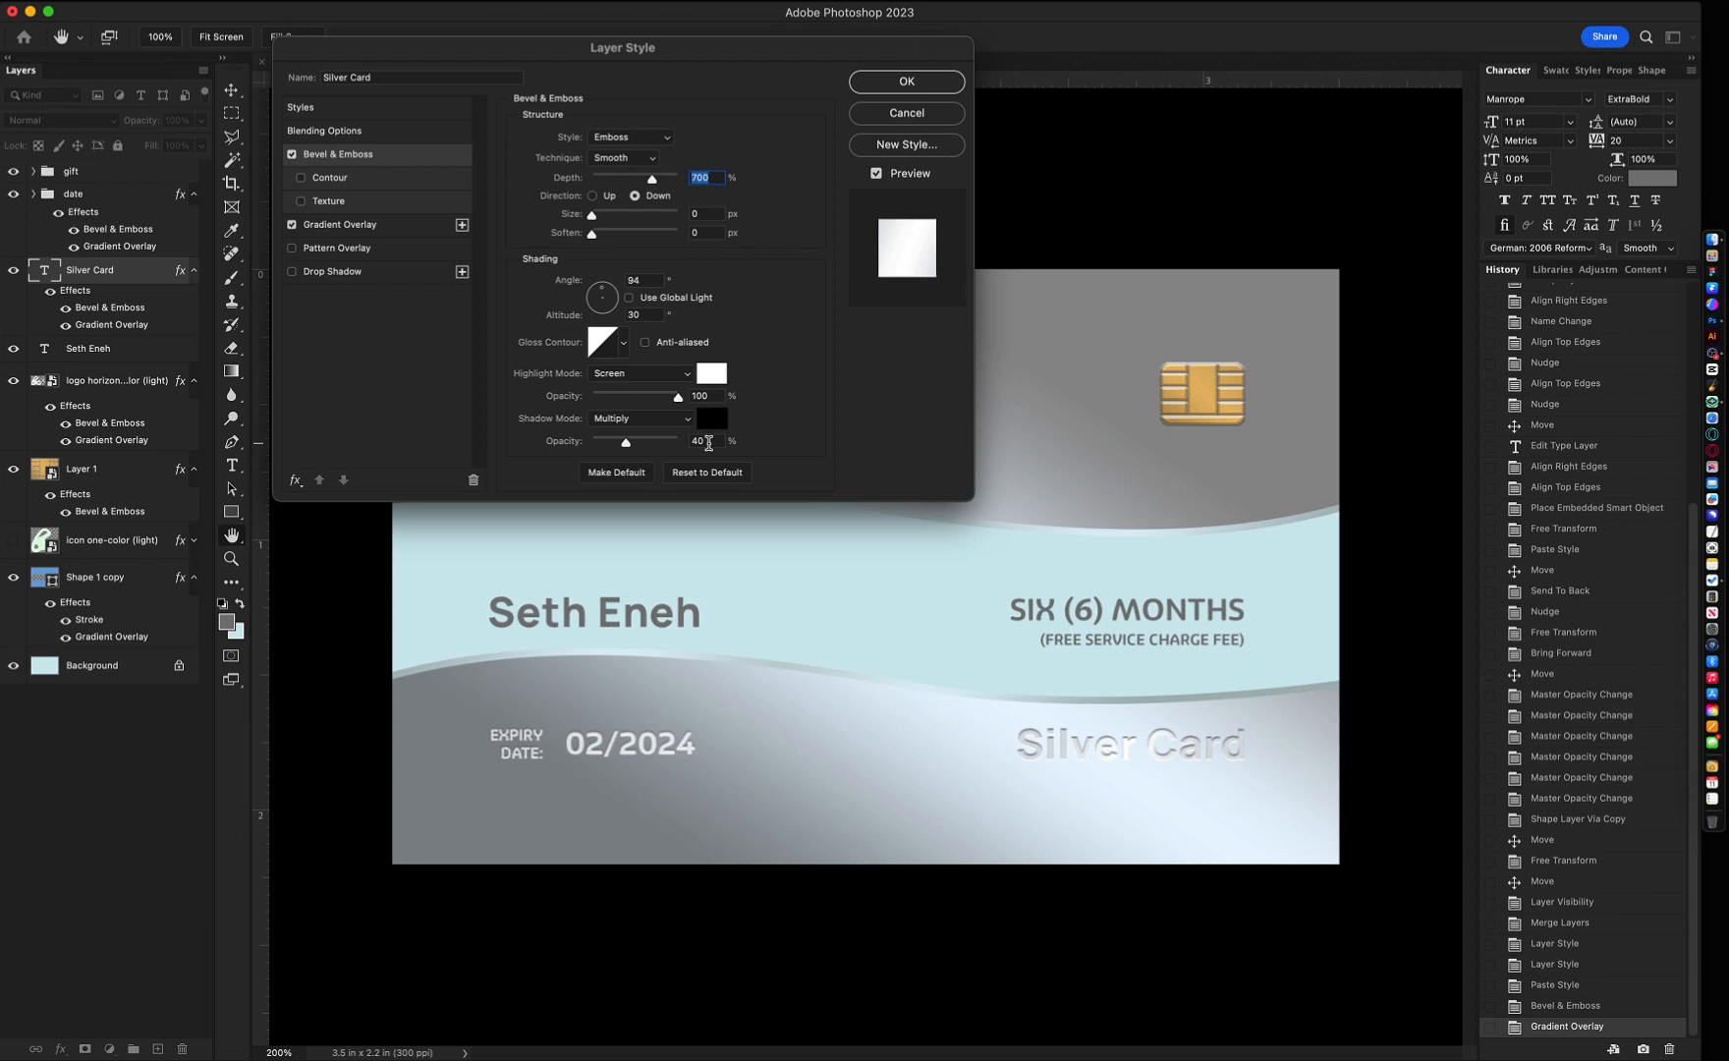
pyautogui.click(707, 441)
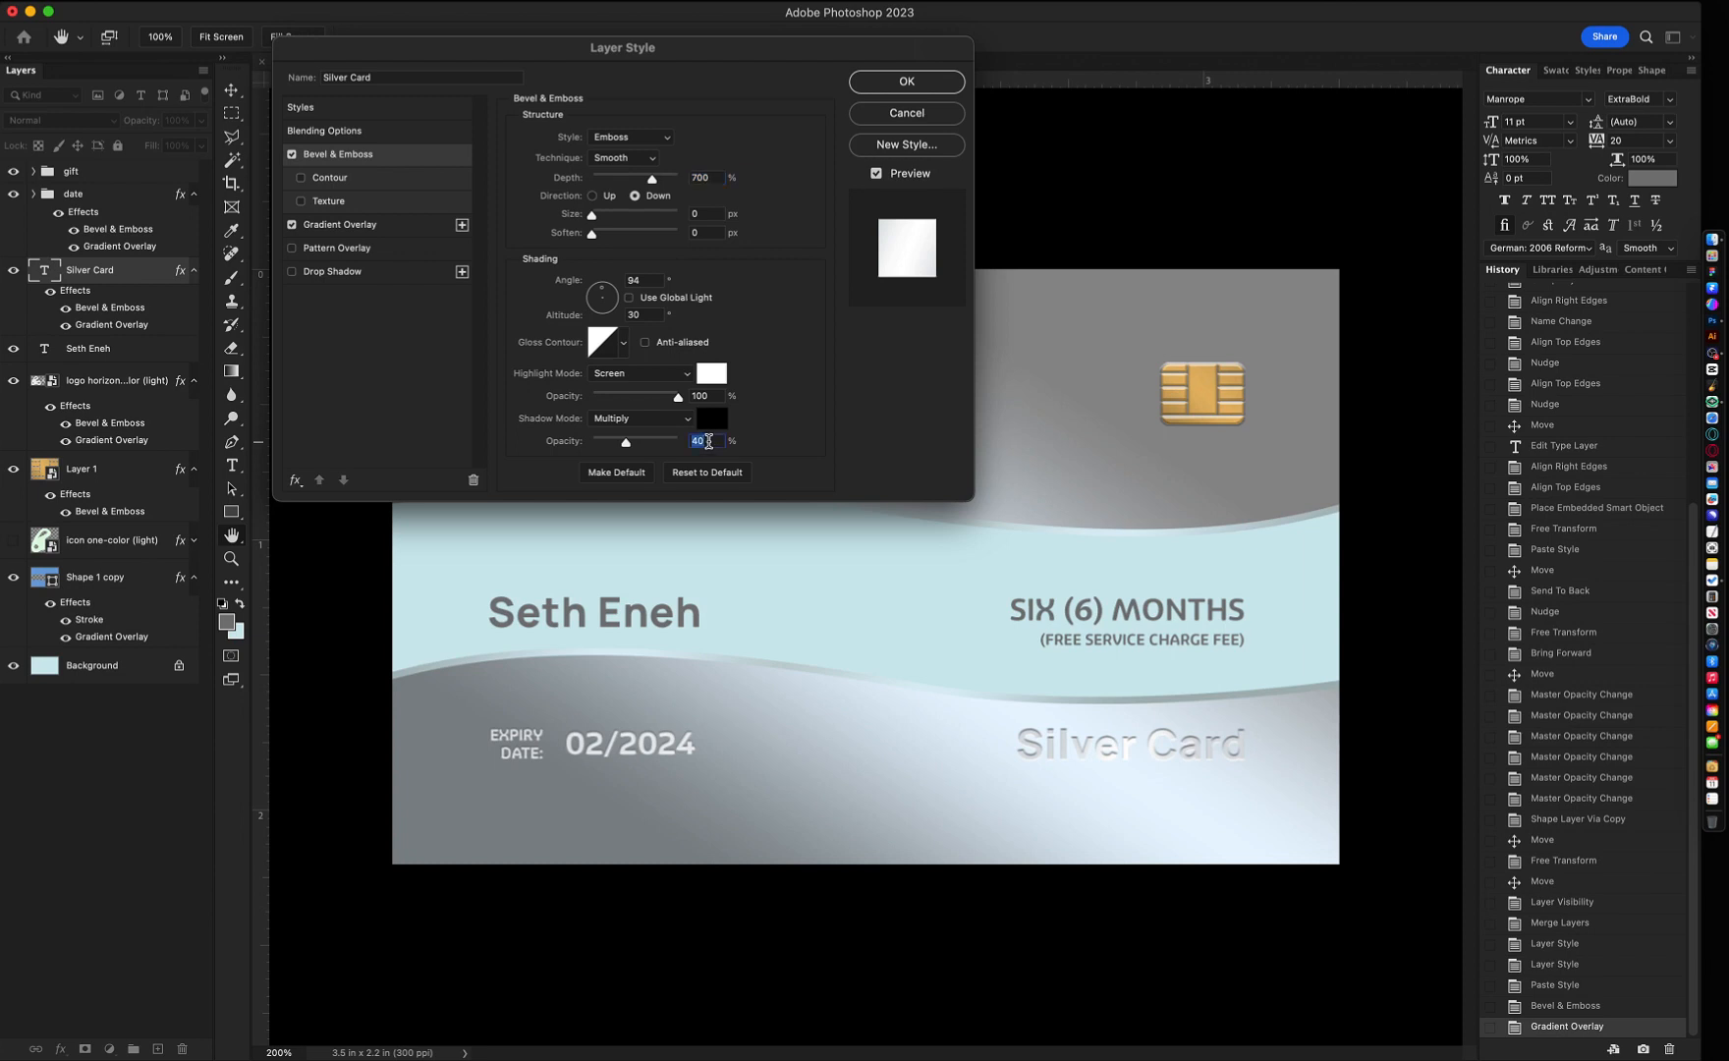
pyautogui.click(336, 226)
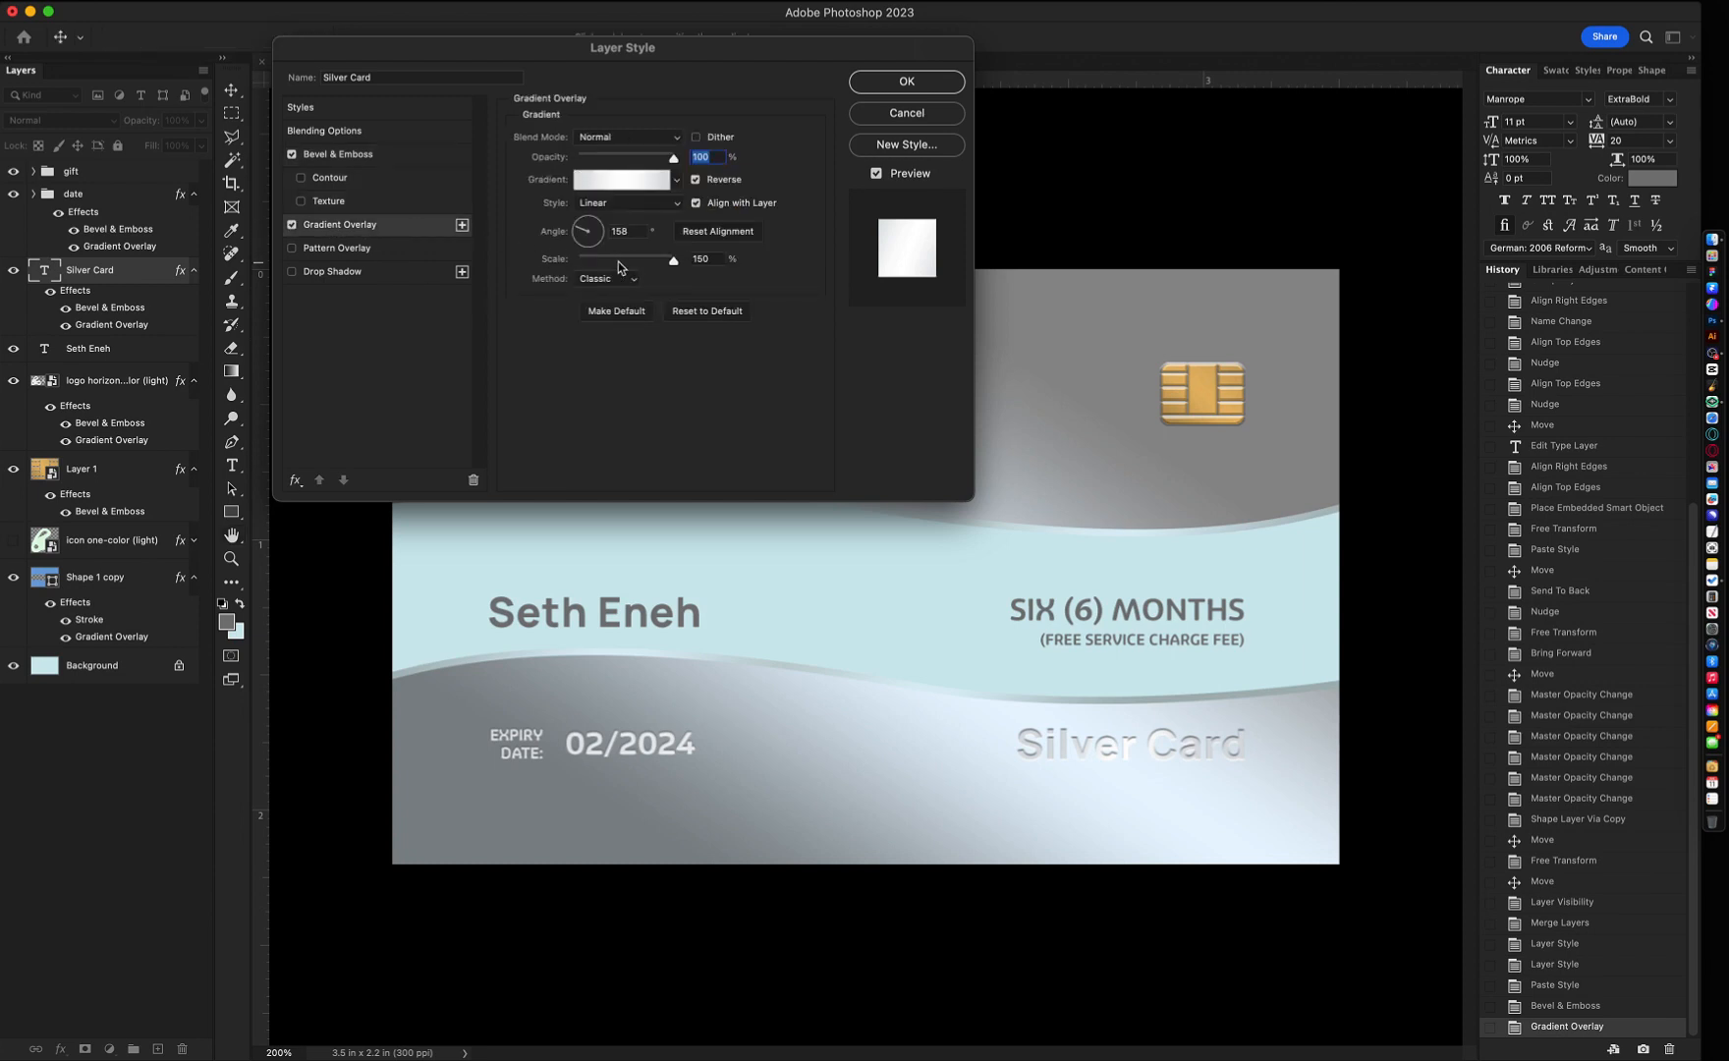
pyautogui.click(617, 261)
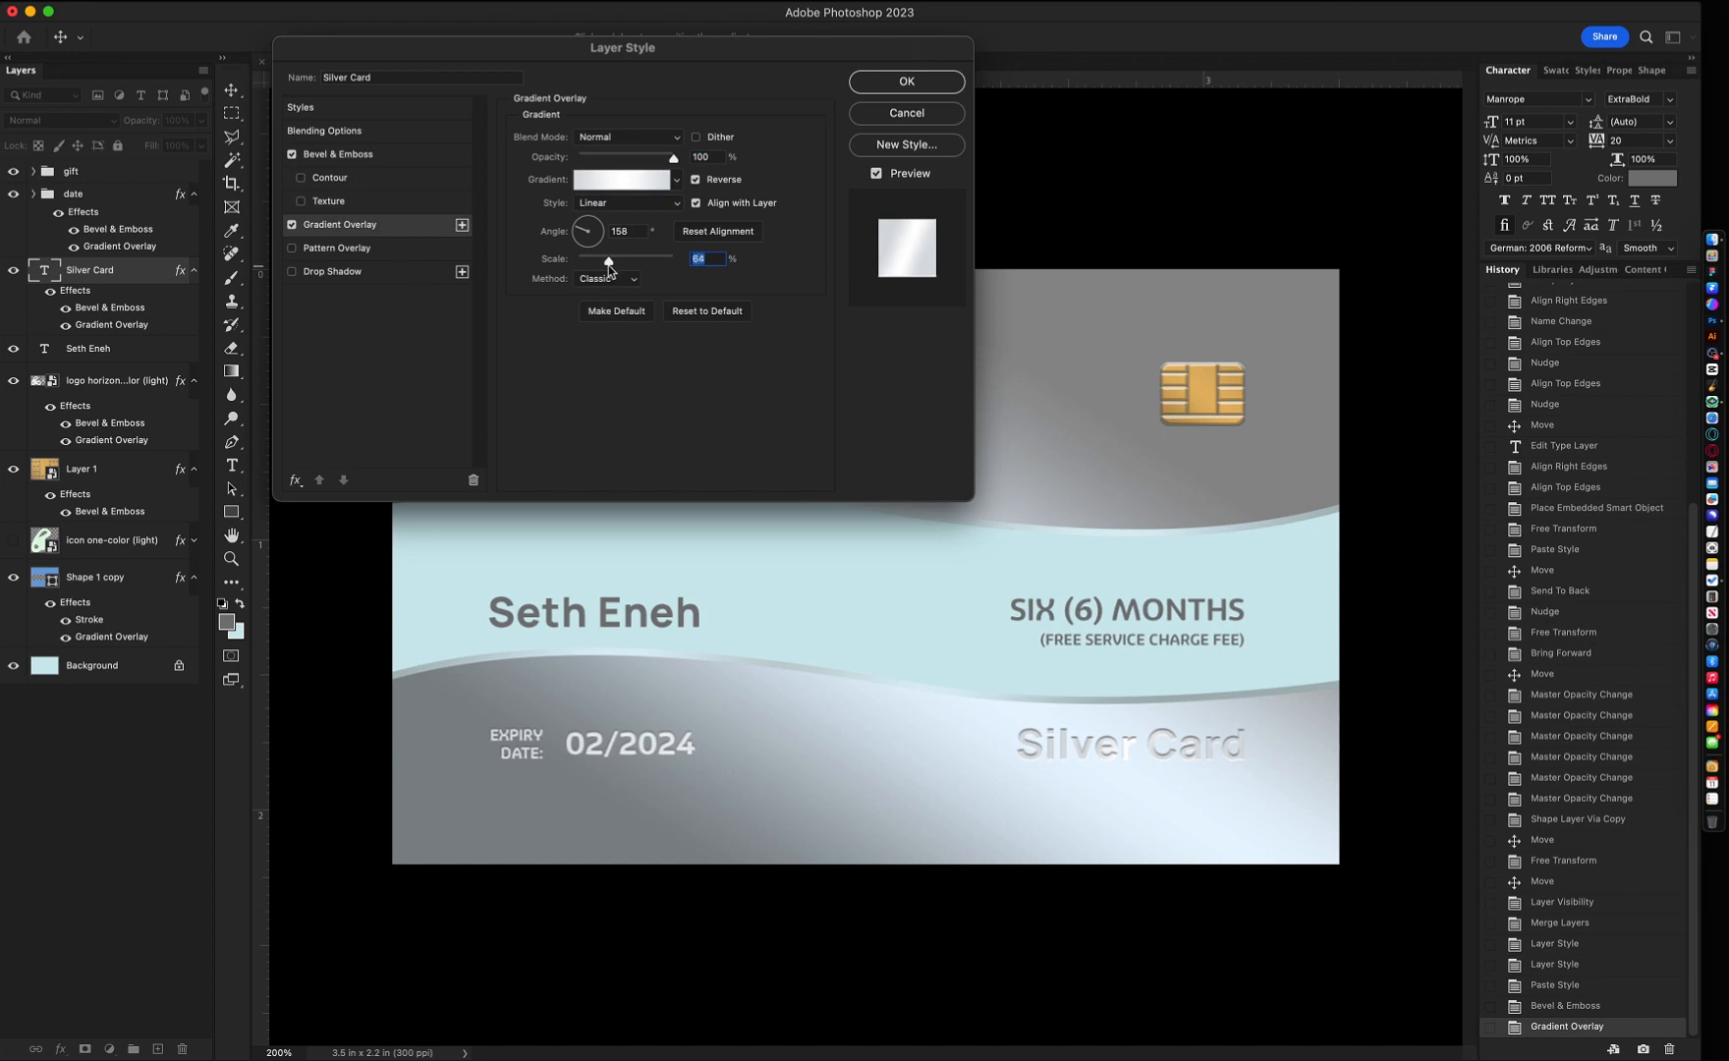
pyautogui.moveTo(608, 265)
pyautogui.mouseDown()
pyautogui.moveTo(568, 261)
pyautogui.moveTo(620, 263)
pyautogui.mouseUp()
# - Step the Silver Card gradient overlay's angle up to 258°
pyautogui.click(634, 231)
pyautogui.hotkey('shift', 'Up')
pyautogui.hotkey('shift', 'Up')
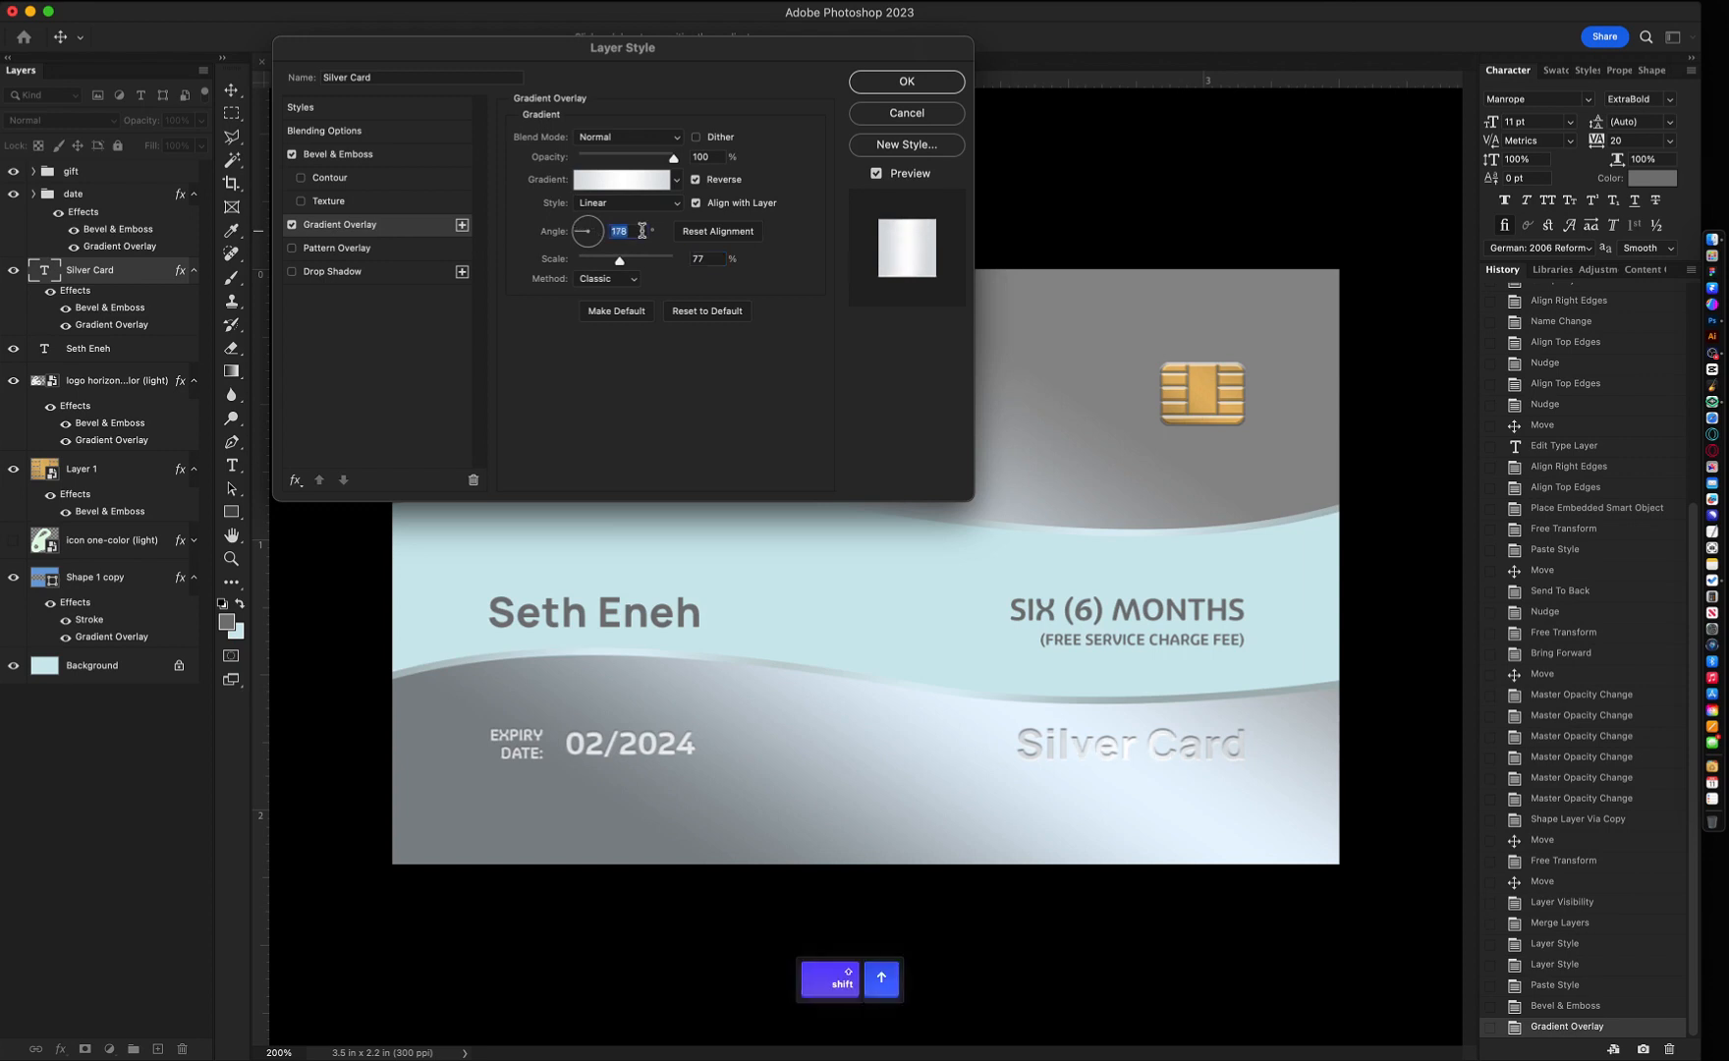
pyautogui.hotkey('shift', 'Up')
pyautogui.hotkey('shift', 'Up')
pyautogui.hotkey('shift', 'Up')
pyautogui.hotkey('shift', 'Up')
pyautogui.hotkey('shift', 'Up')
pyautogui.hotkey('shift', 'Up')
pyautogui.hotkey('shift', 'Up')
pyautogui.hotkey('shift', 'Up')
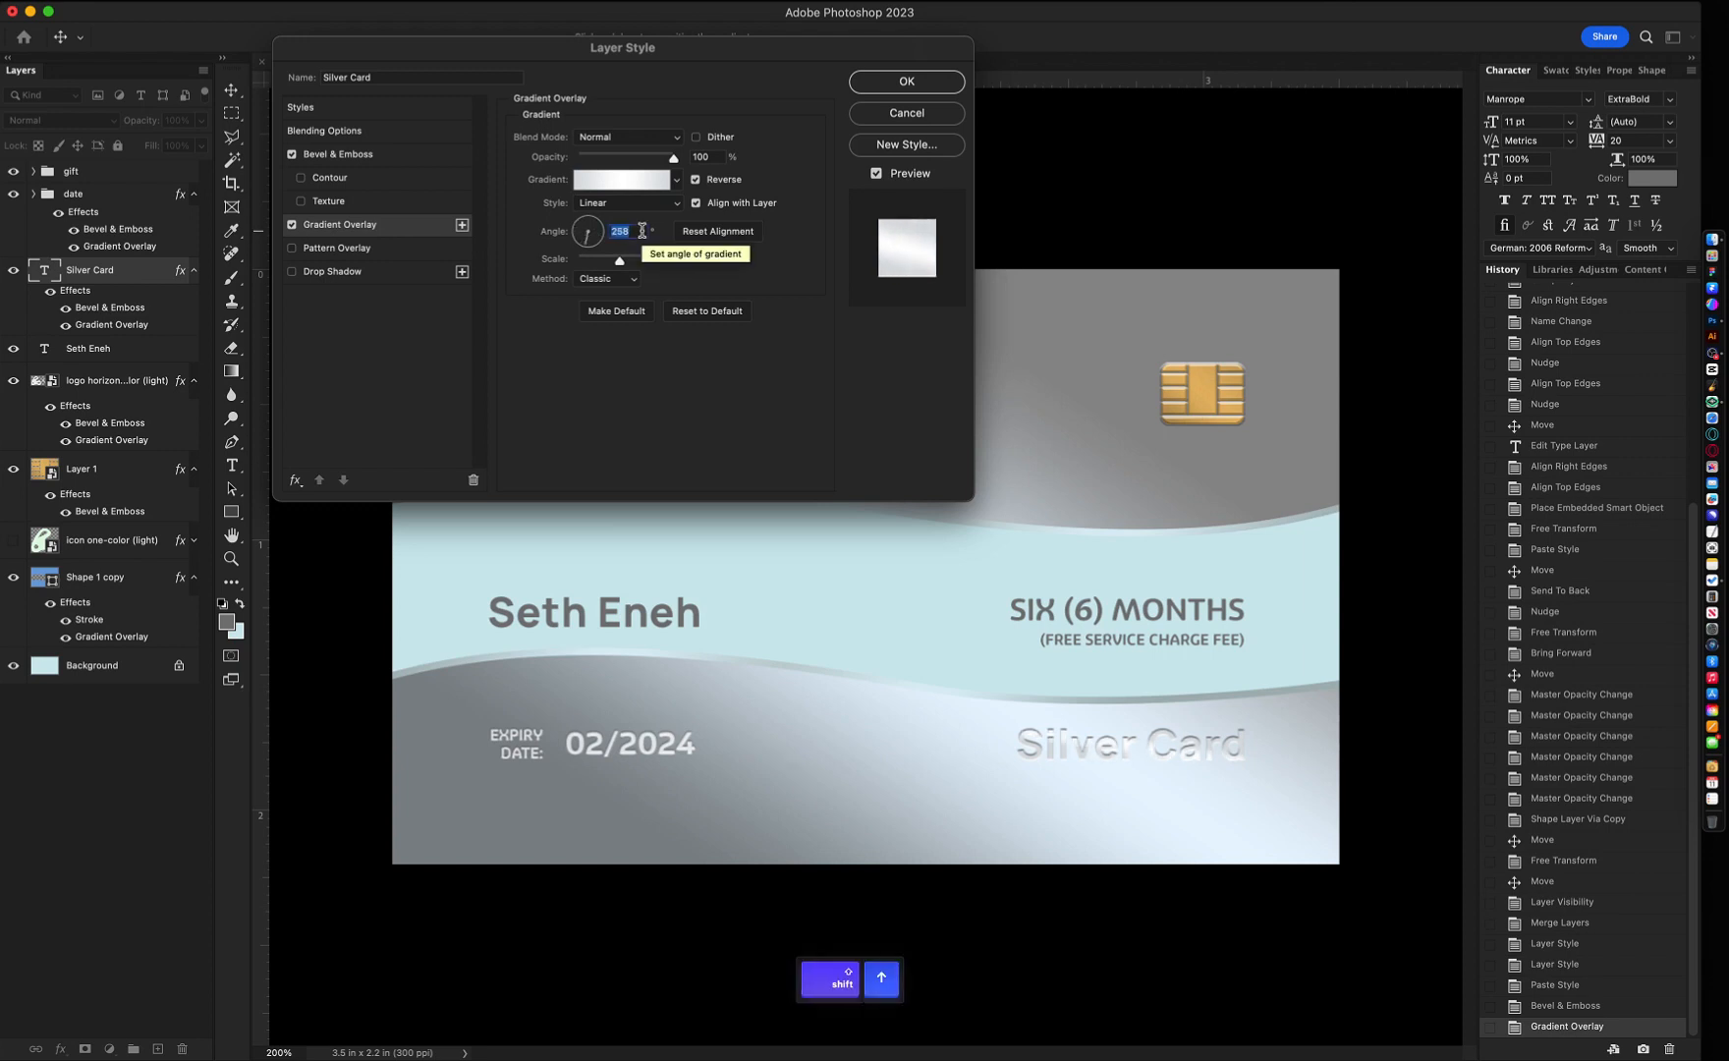
pyautogui.hotkey('shift', 'Up')
pyautogui.hotkey('shift', 'Down')
pyautogui.press('Down')
pyautogui.press('Down')
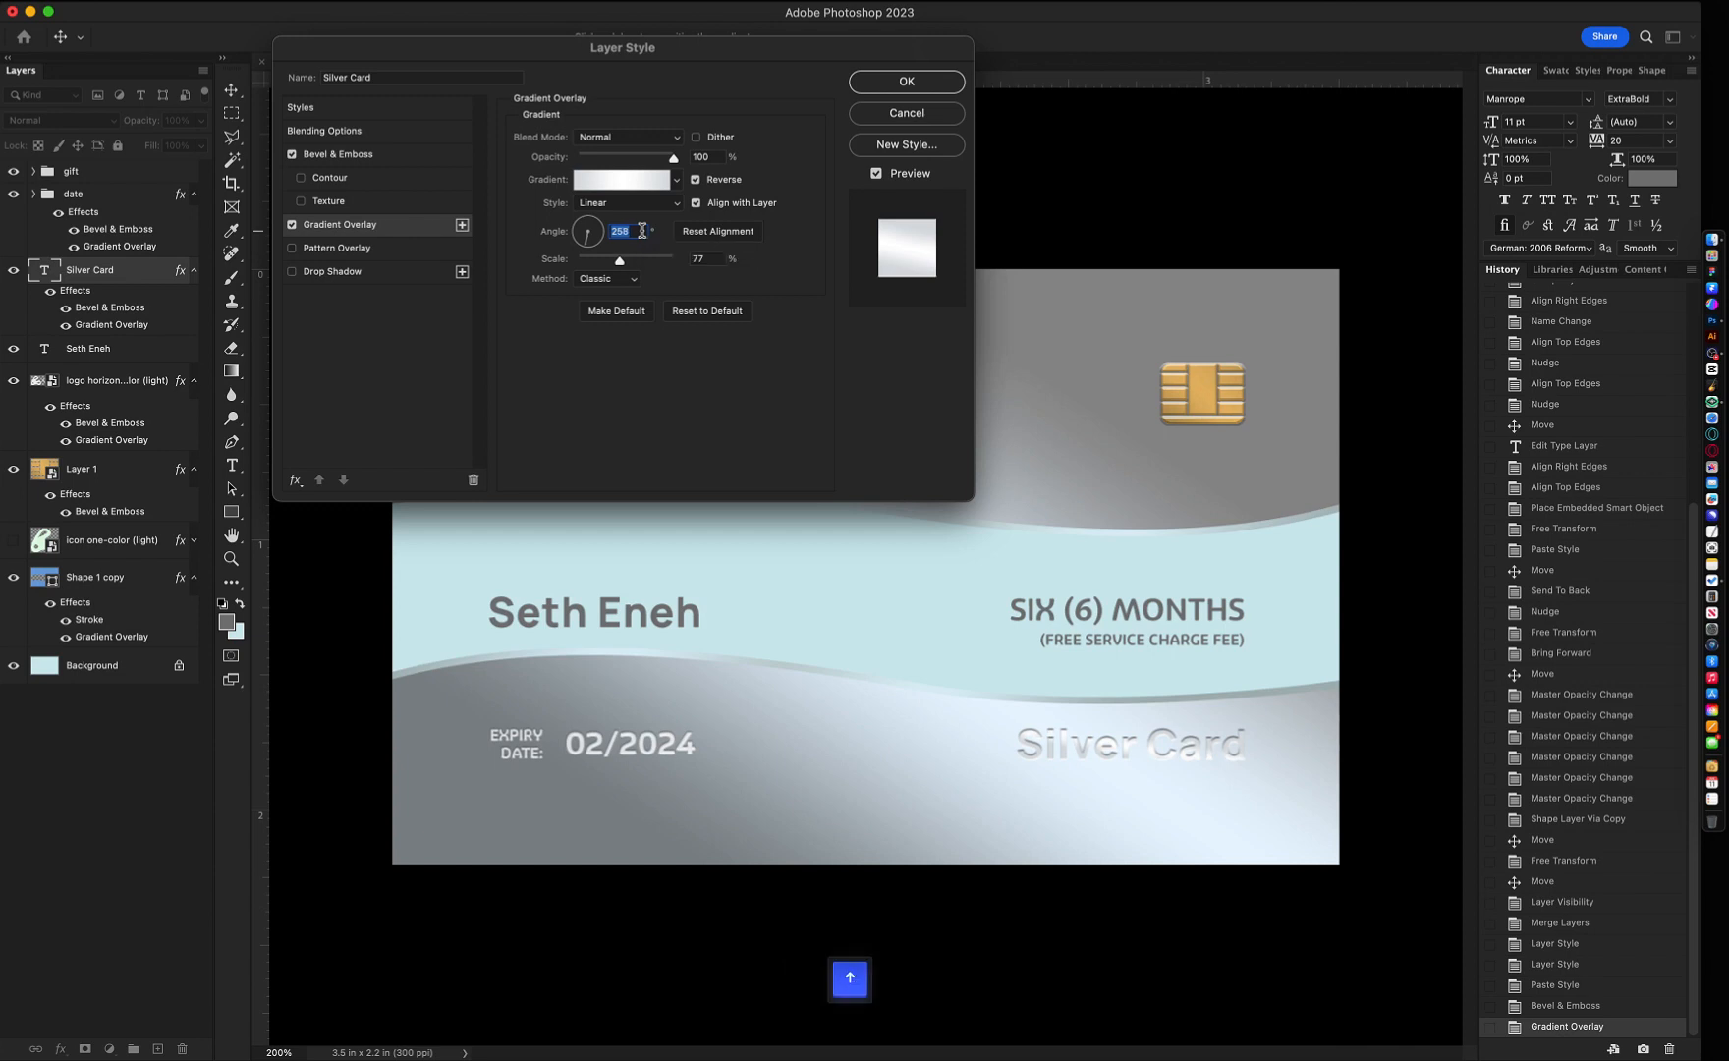
# - Set the Silver Card gradient overlay scale to 90%, apply it and check the text deselected
pyautogui.doubleClick(698, 258)
pyautogui.write('90')
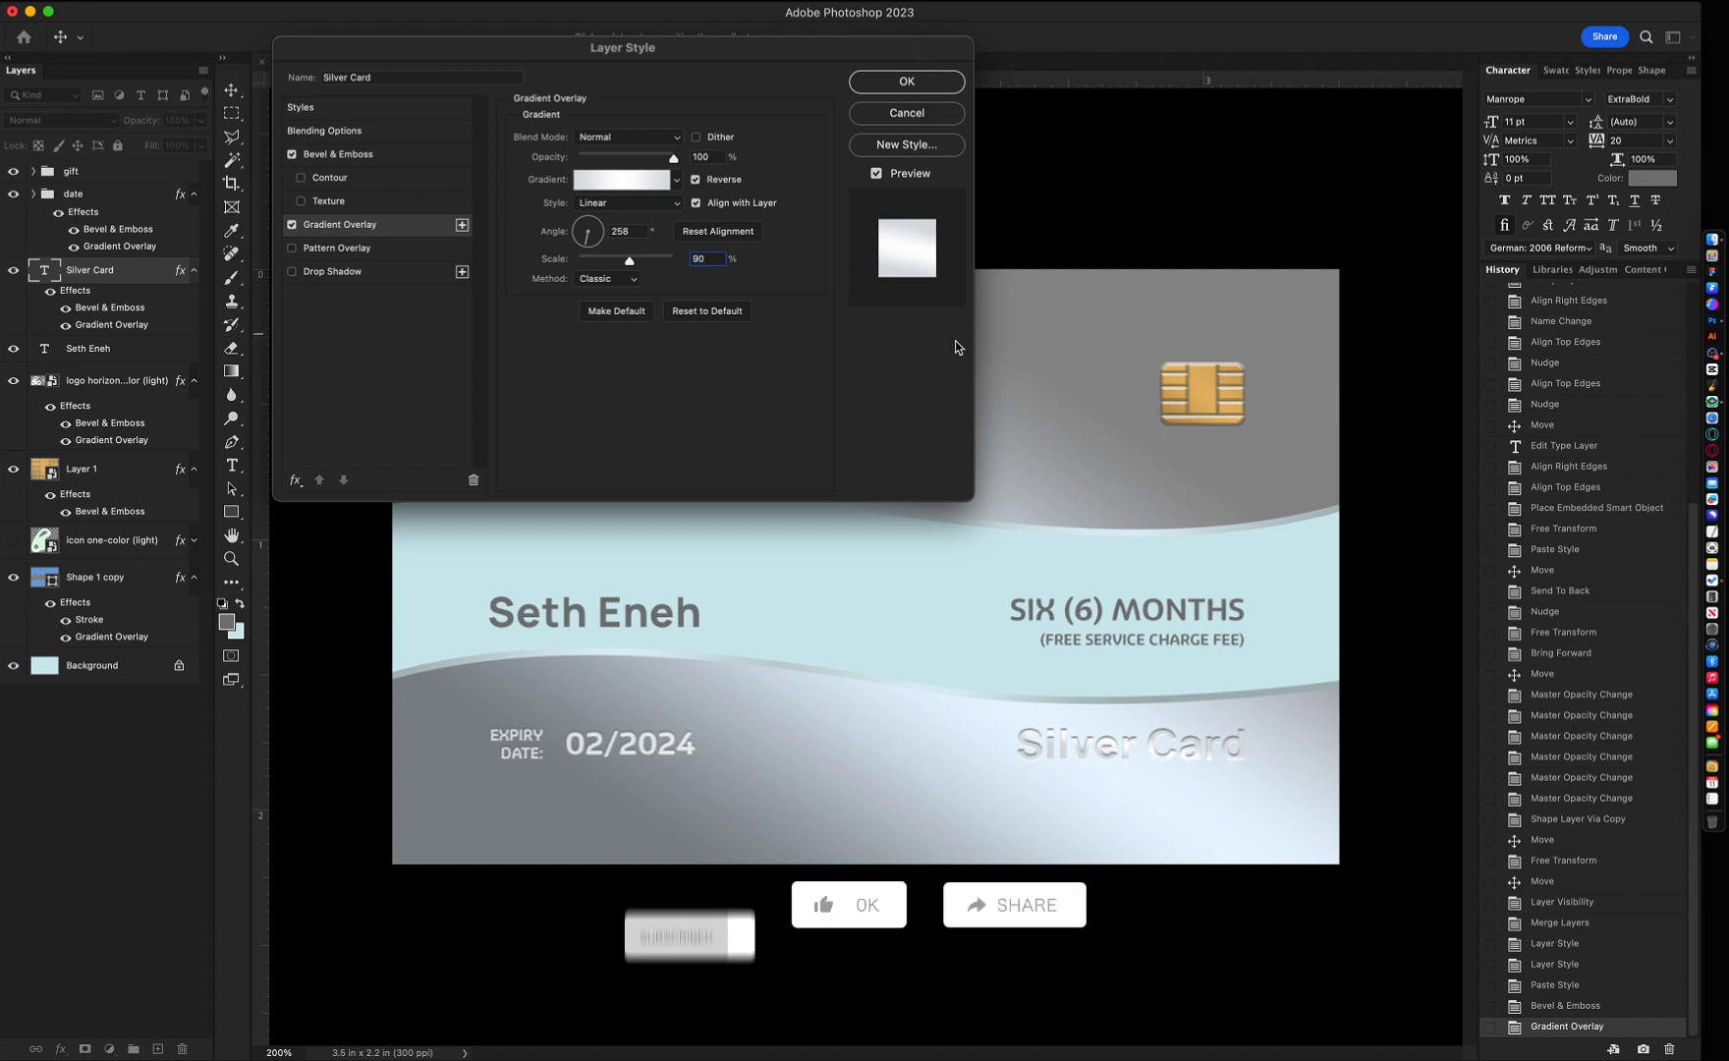
pyautogui.press('Return')
pyautogui.click(1173, 884)
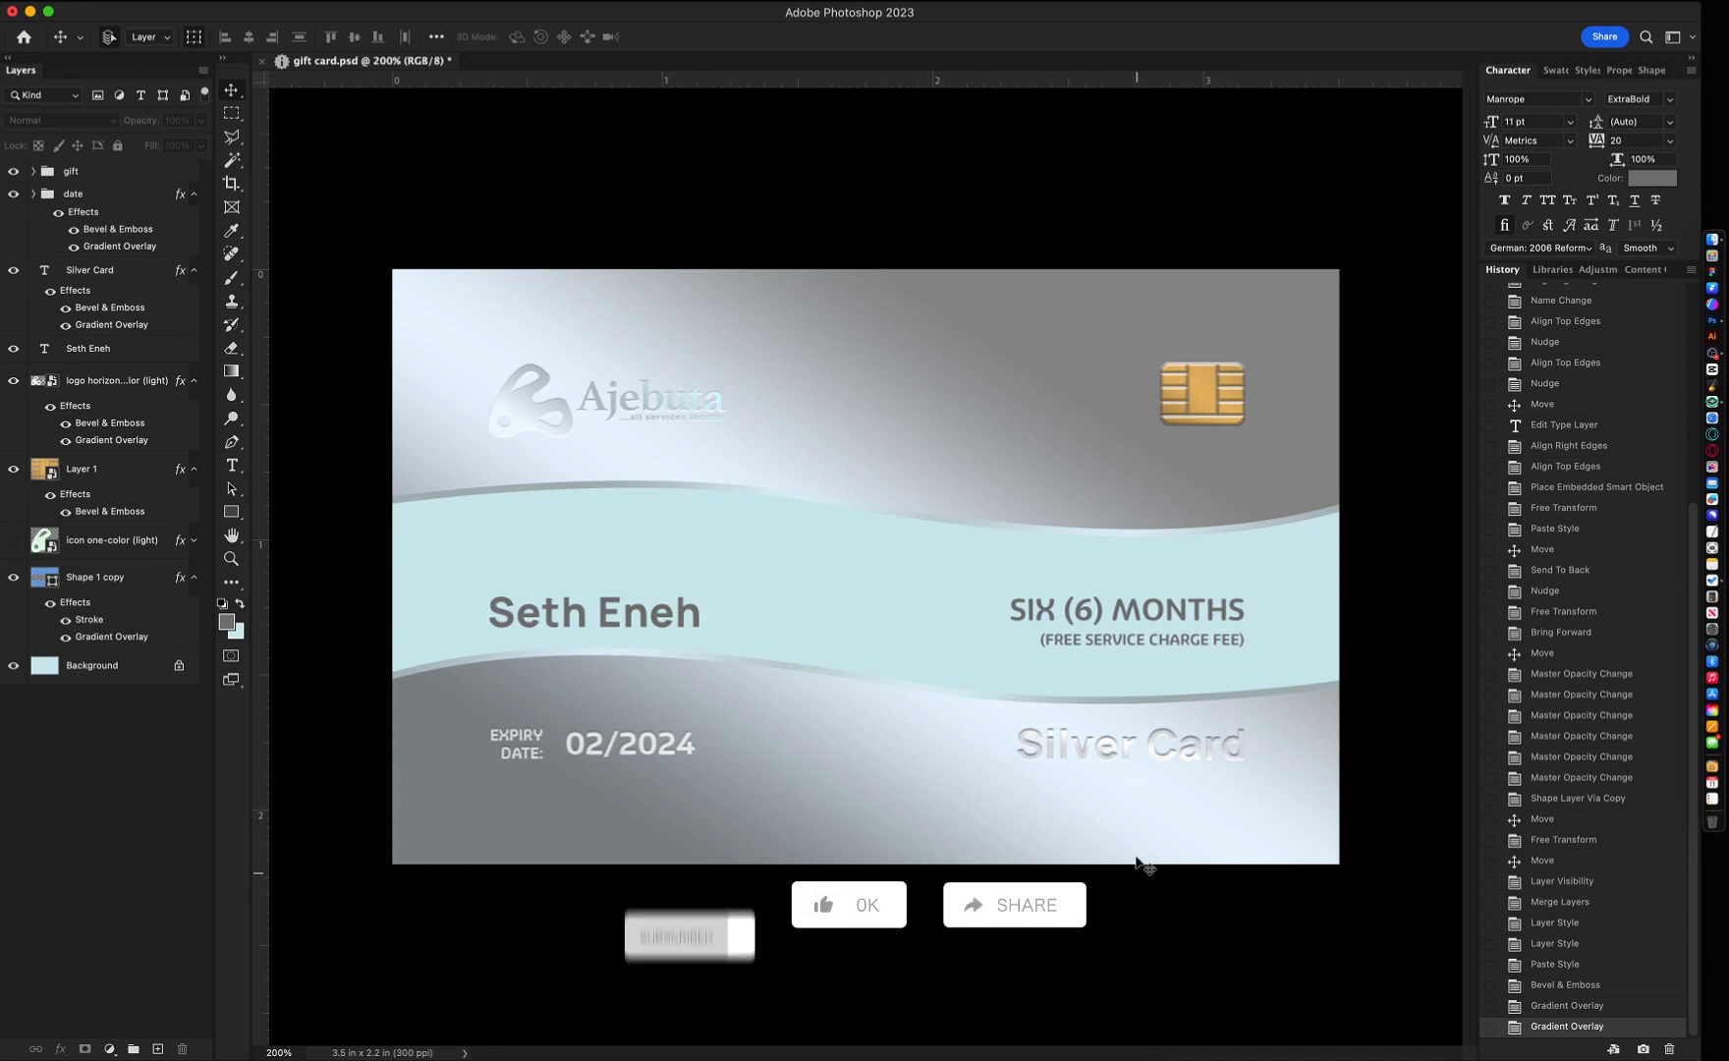
pyautogui.click(1110, 756)
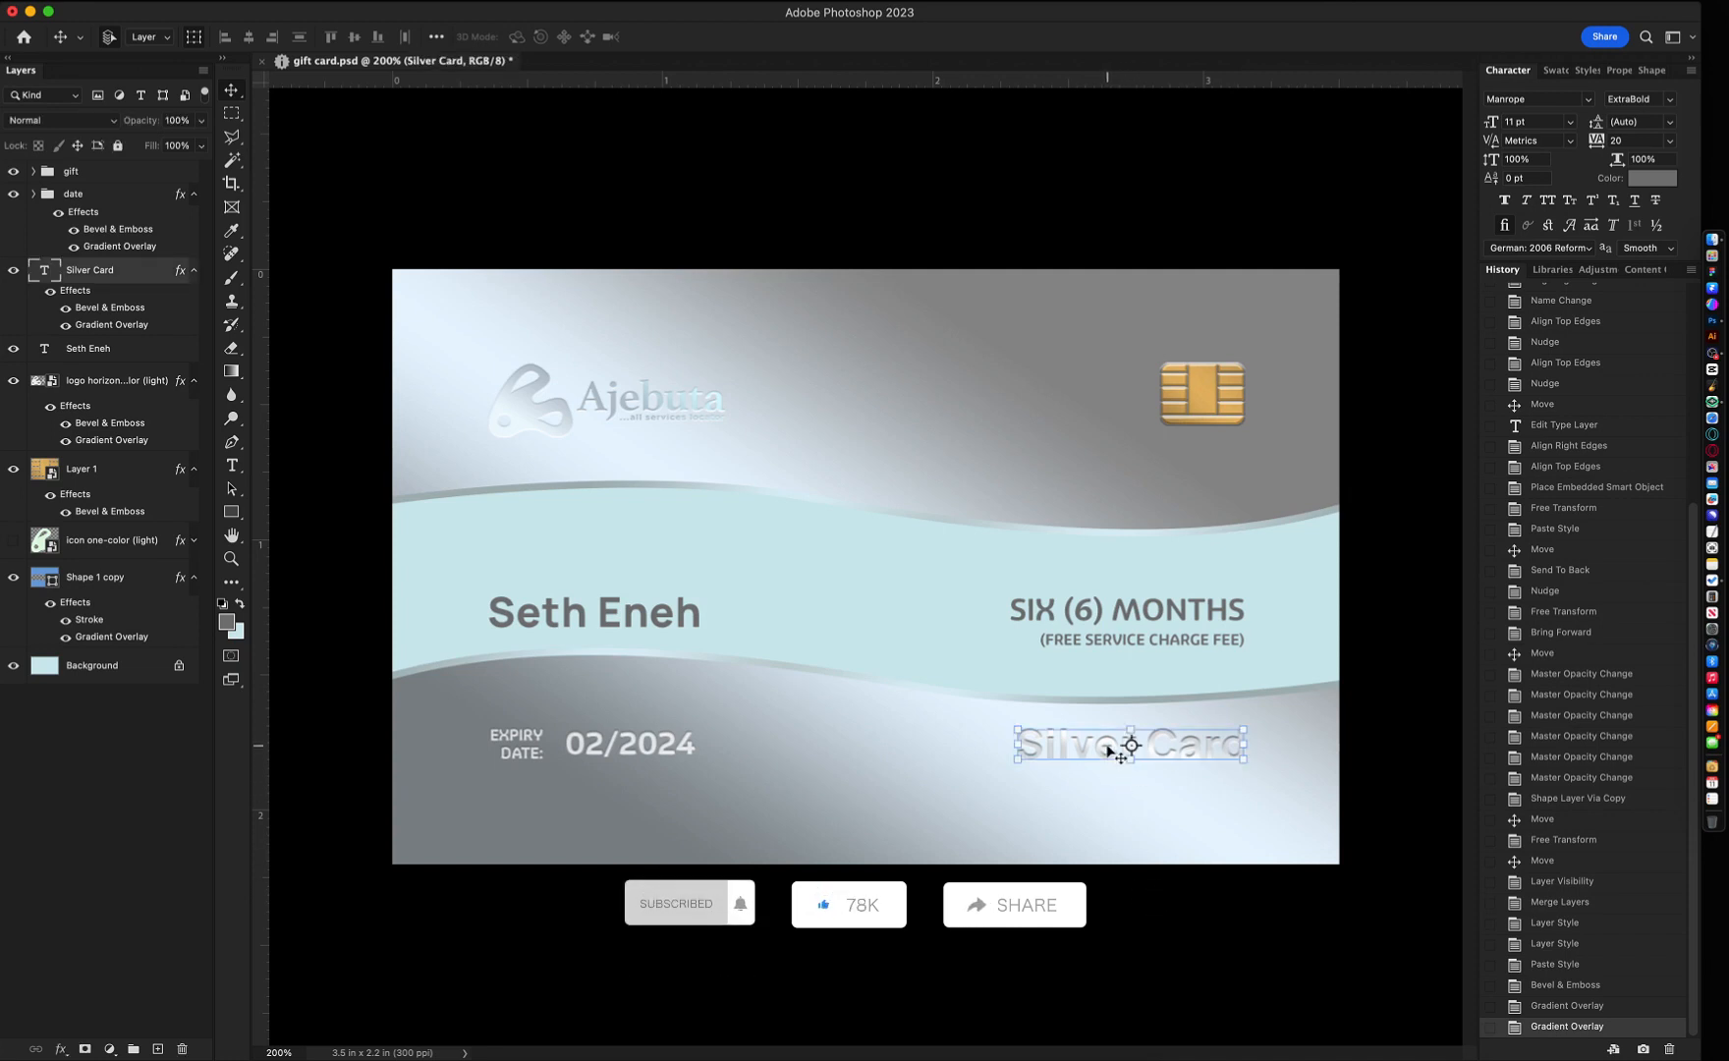
pyautogui.click(1107, 880)
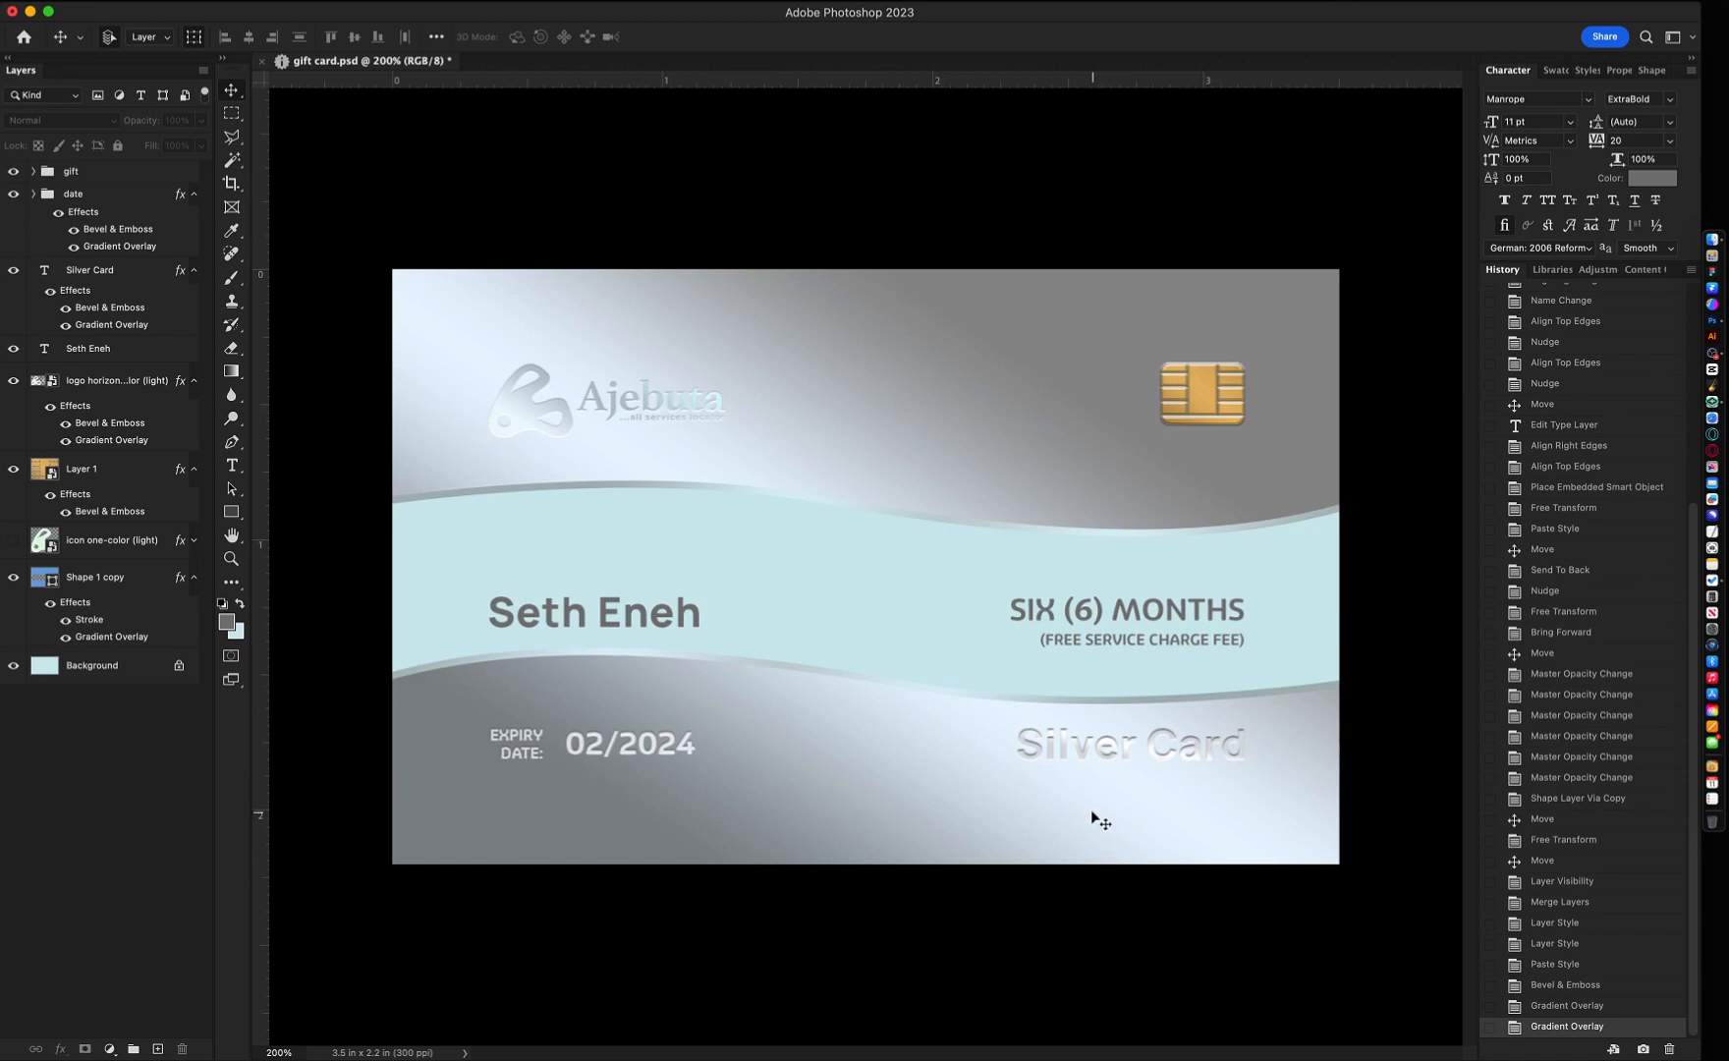
pyautogui.click(1098, 754)
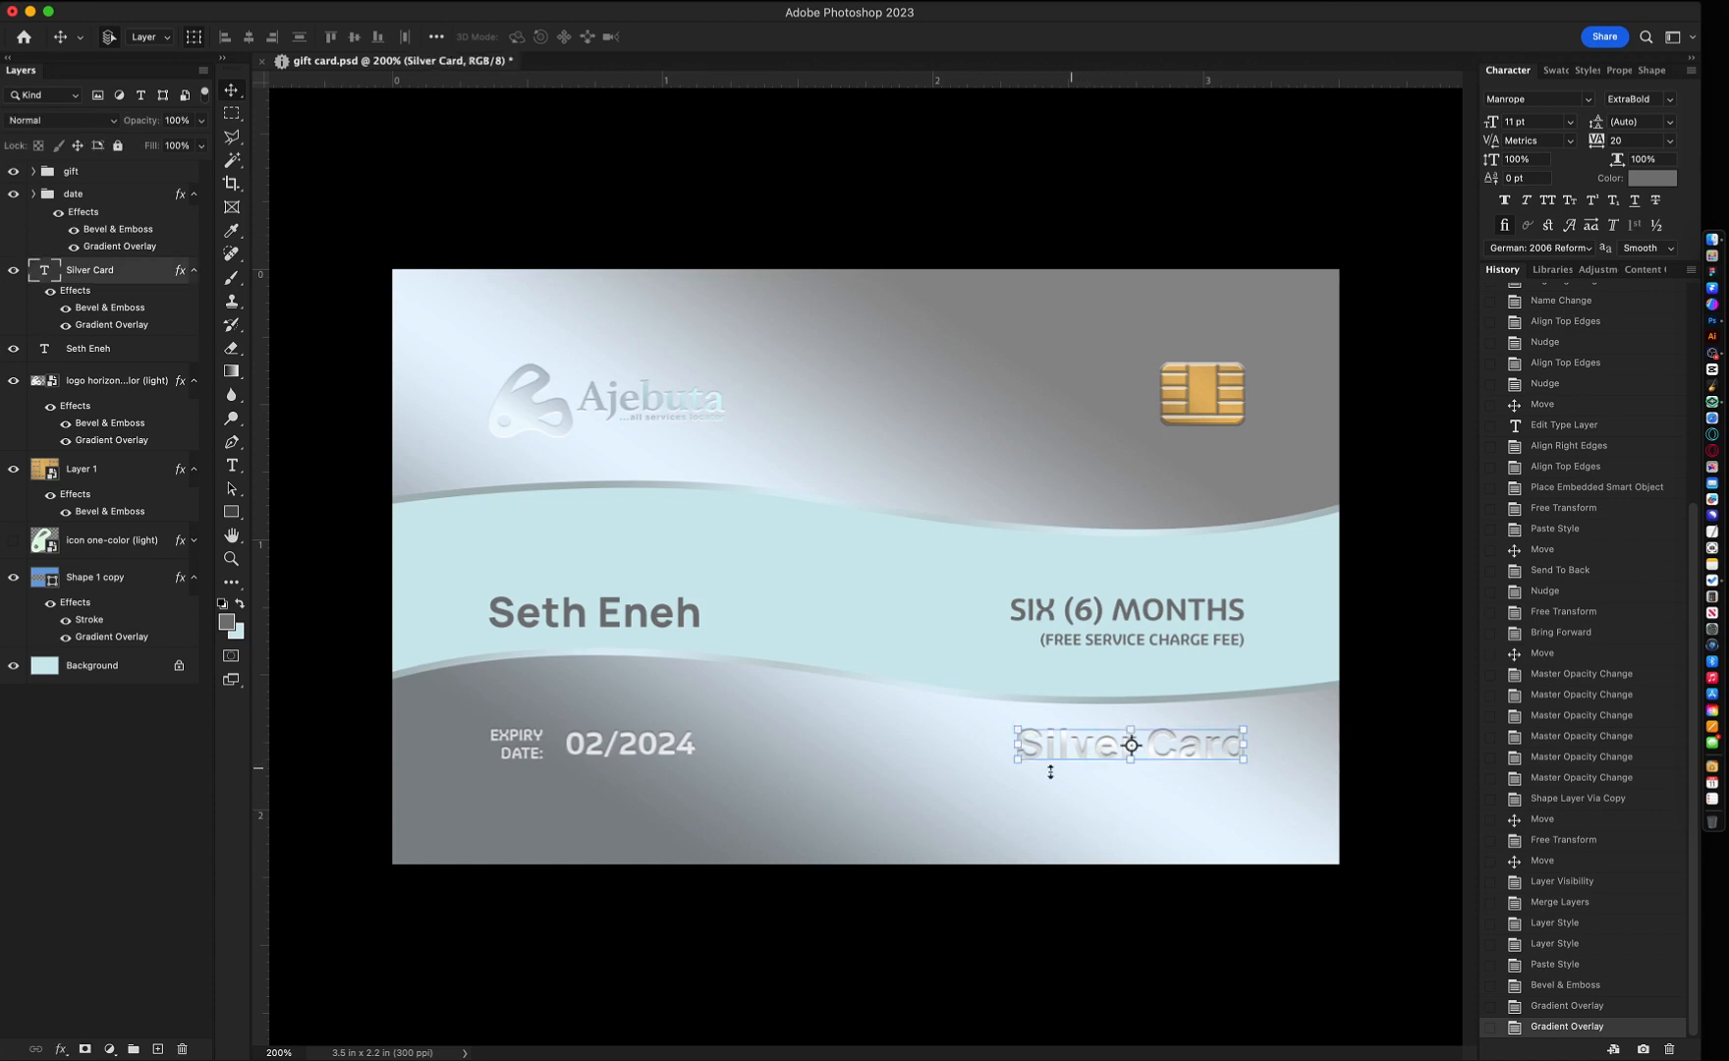
# - Add a 1 px inside Stroke effect to the Silver Card text in pale cyan cdf9ff
pyautogui.doubleClick(83, 291)
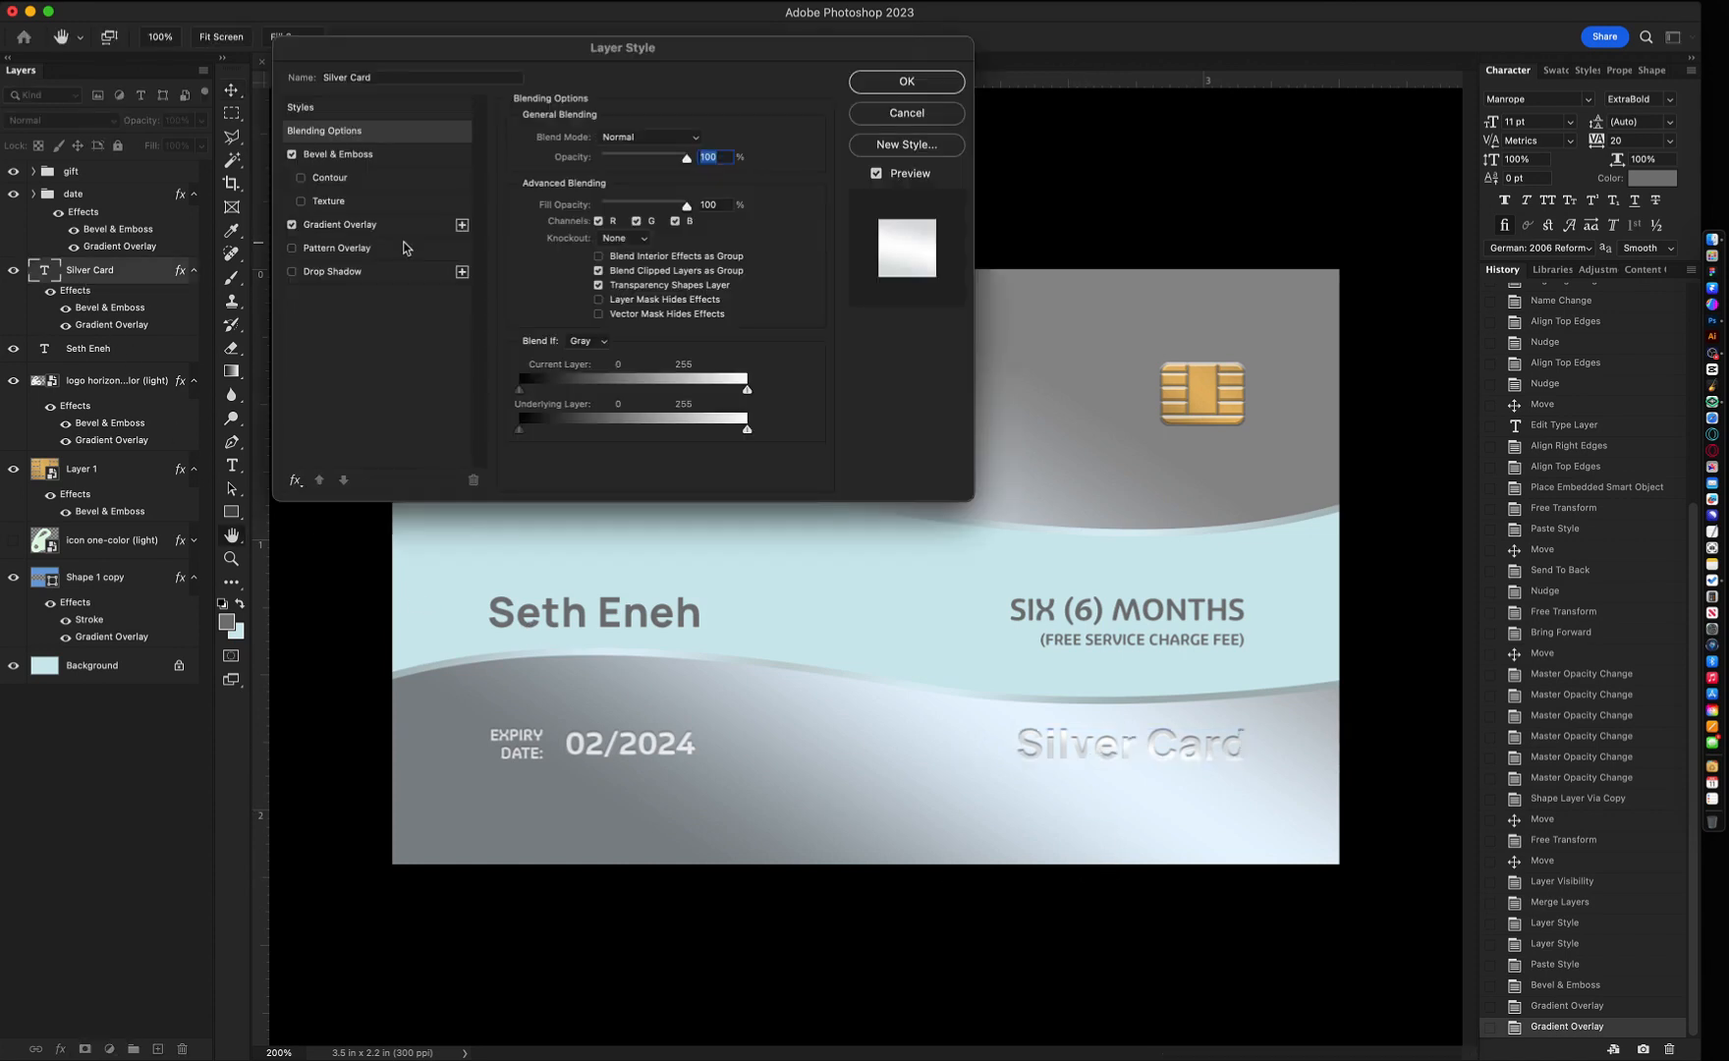
pyautogui.click(296, 479)
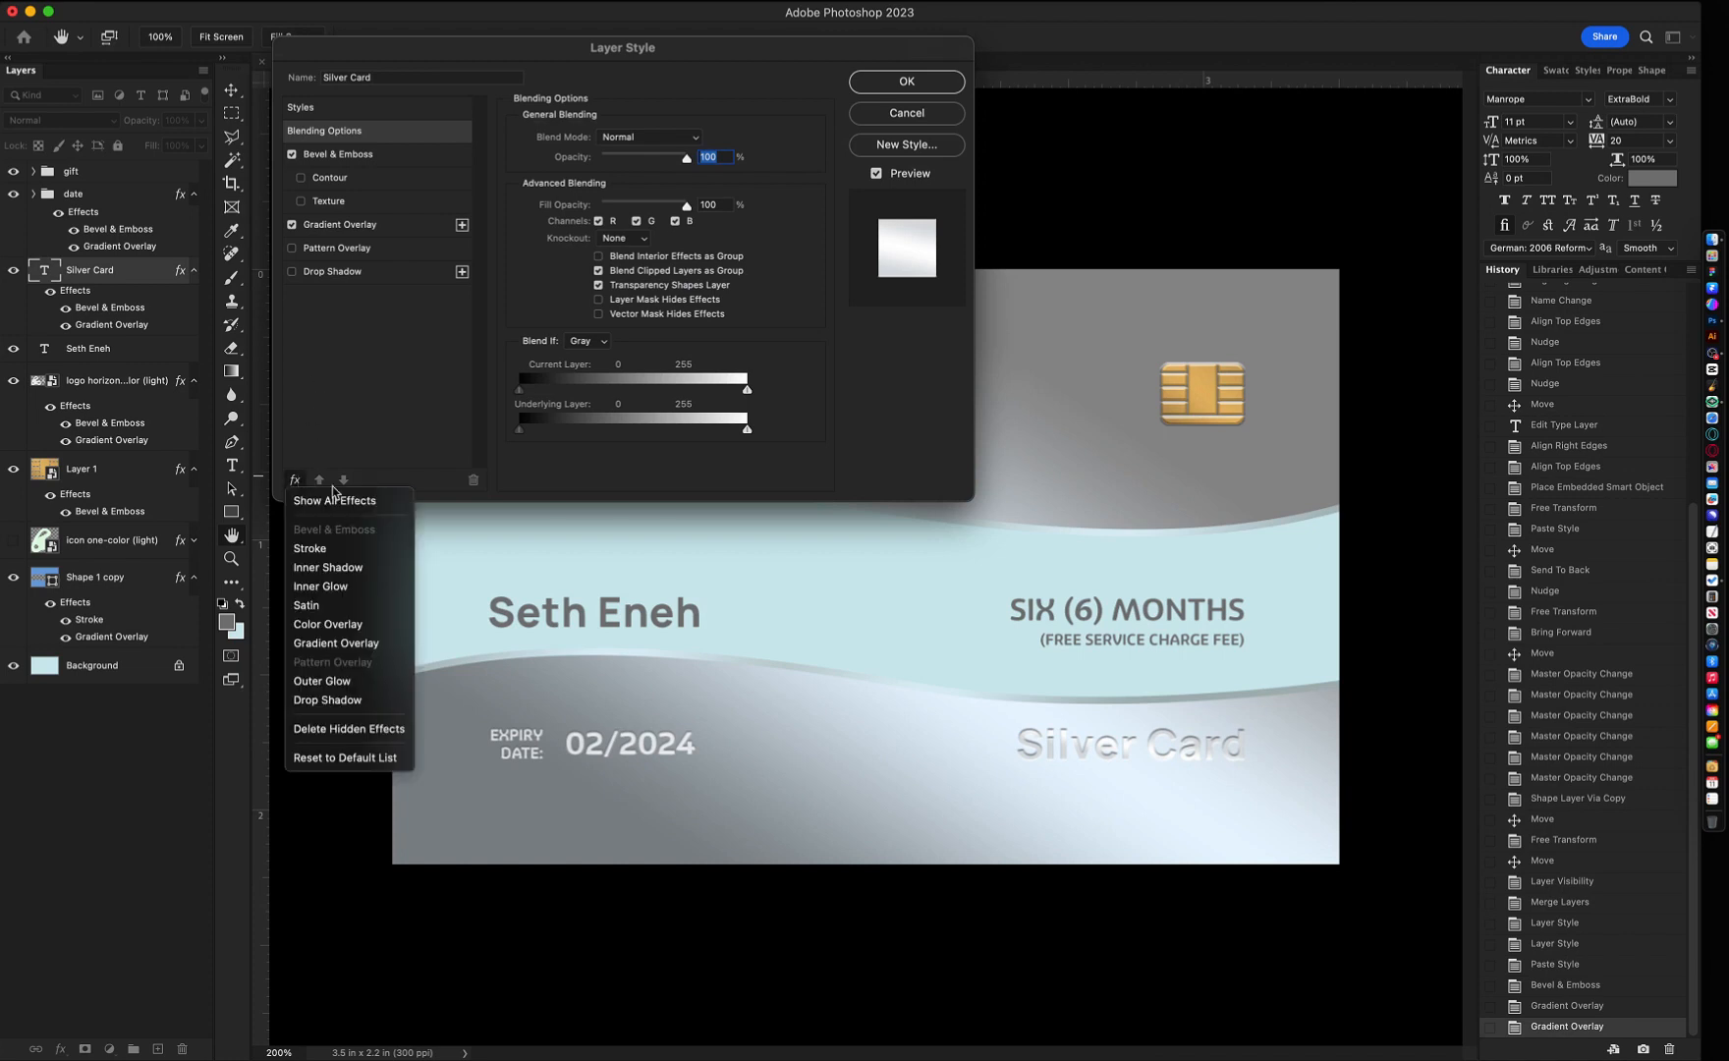
pyautogui.click(337, 552)
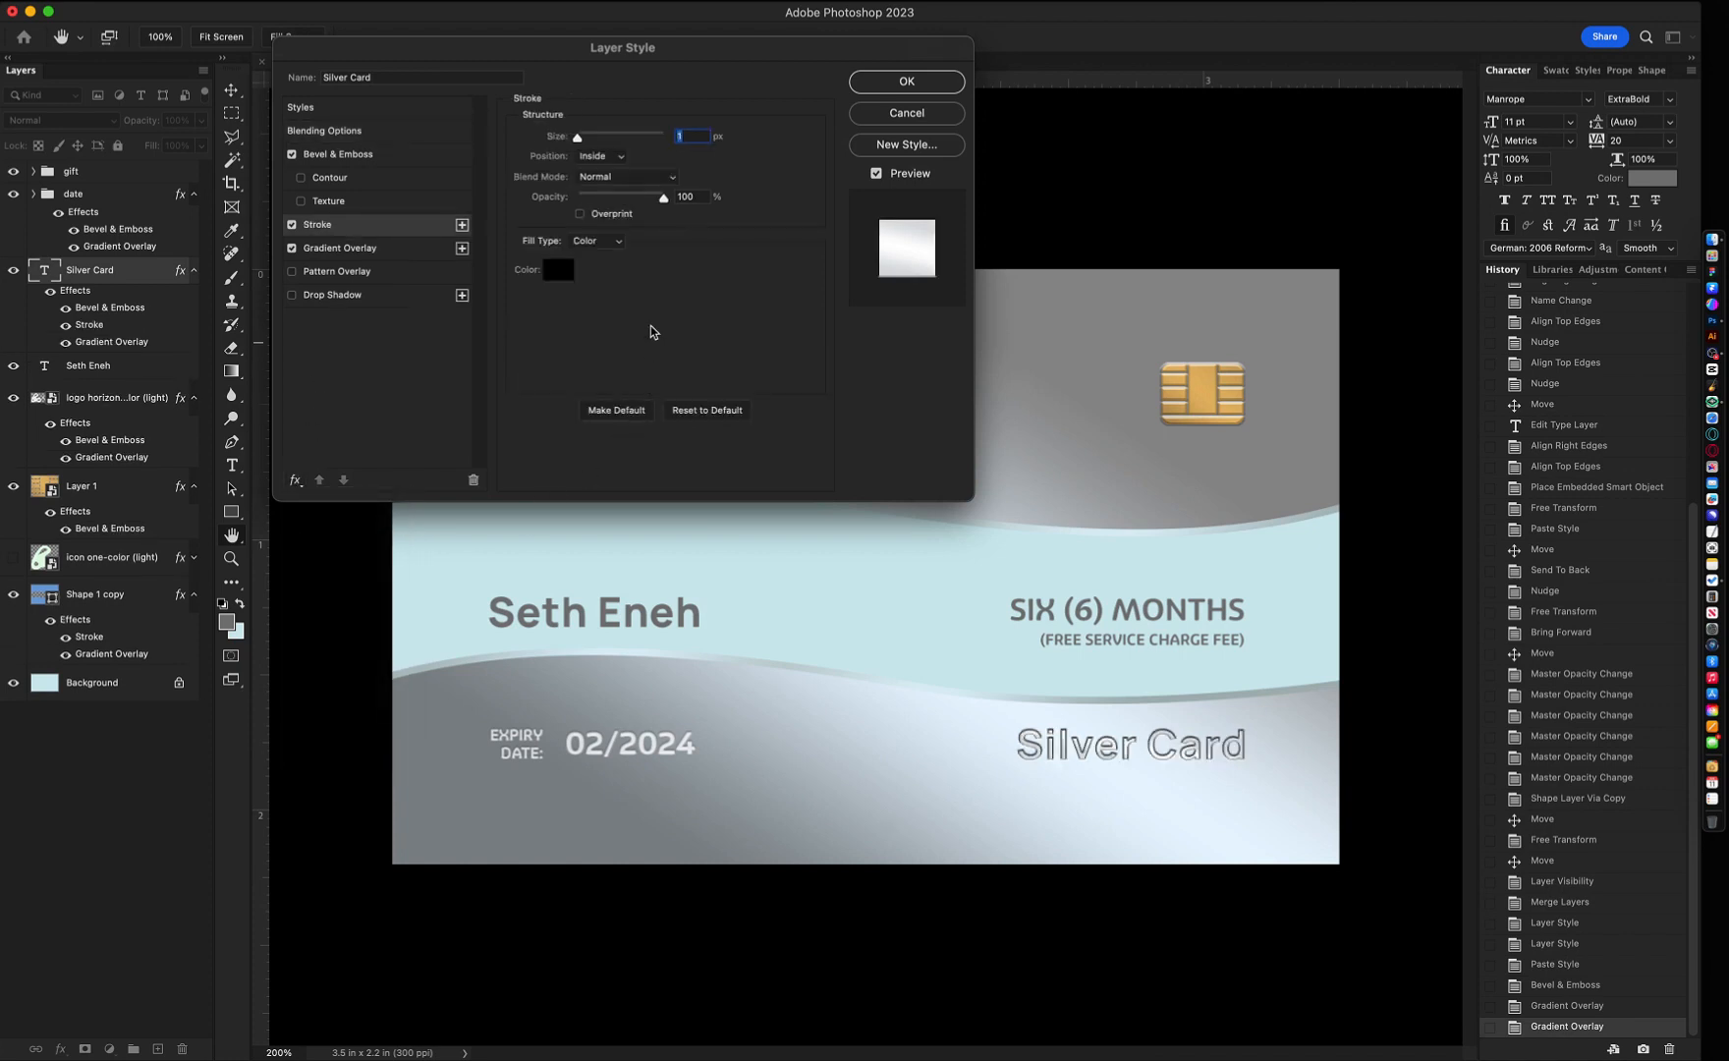
pyautogui.click(559, 270)
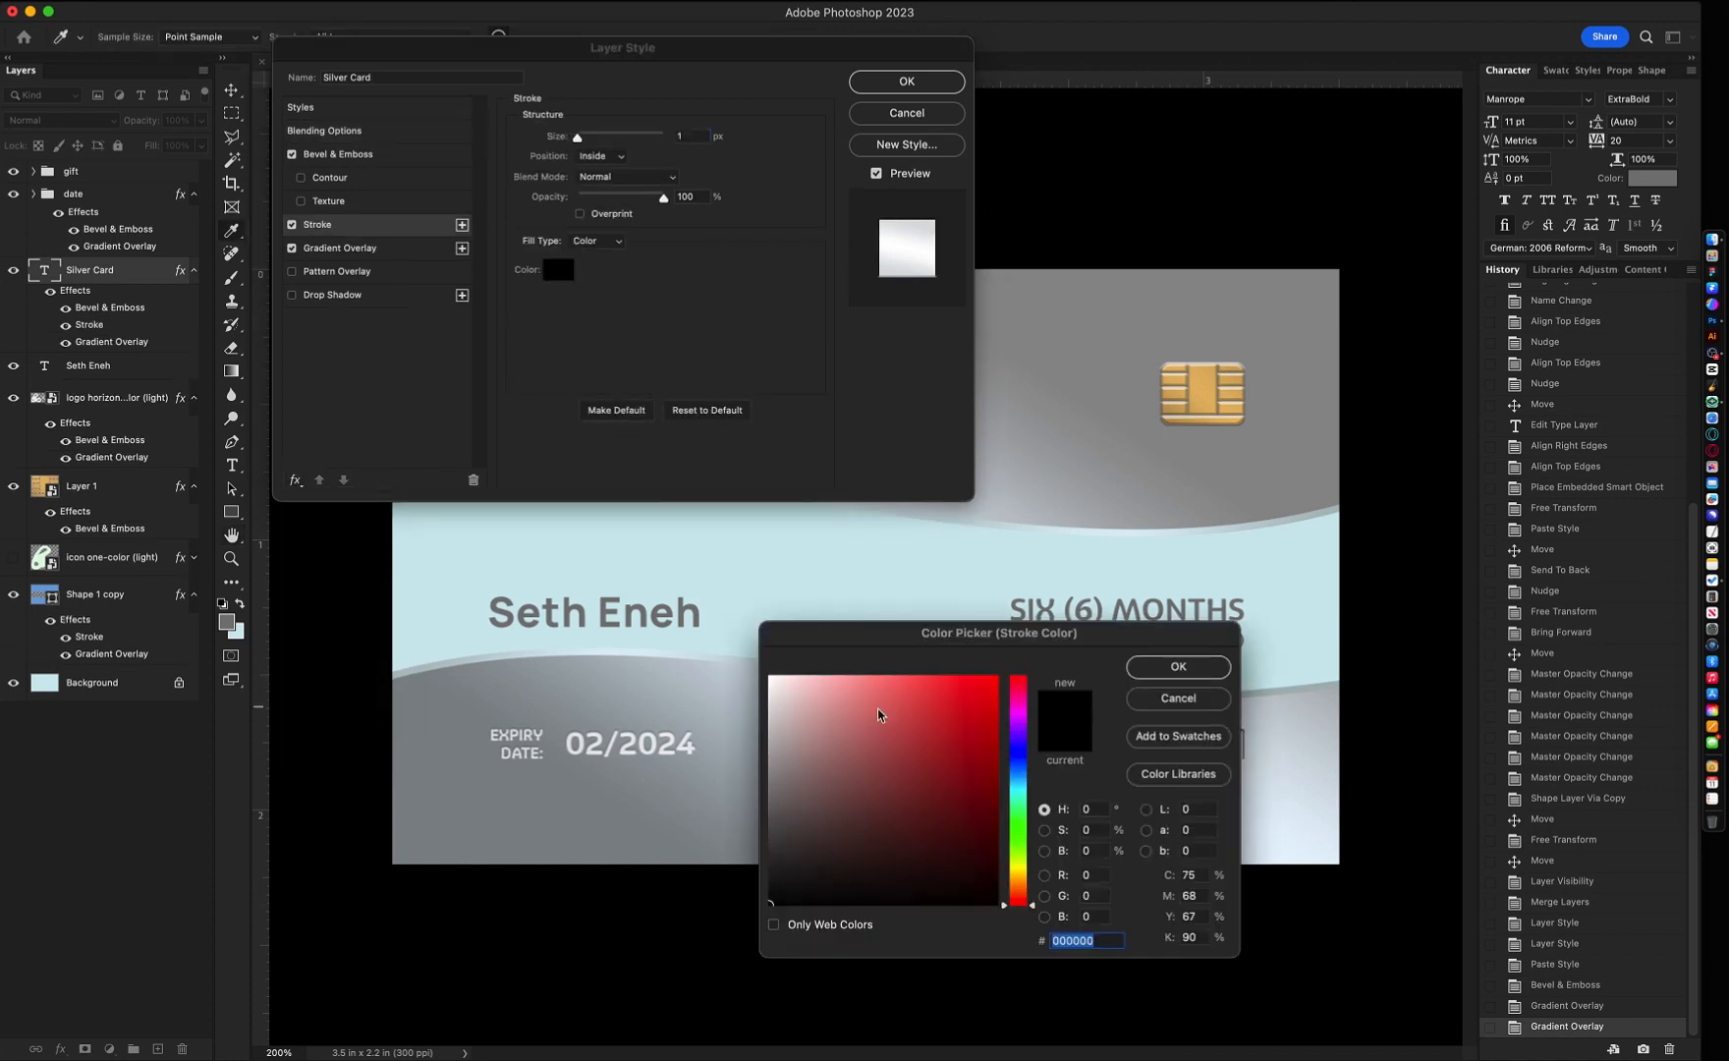
pyautogui.moveTo(872, 645)
pyautogui.mouseDown()
pyautogui.moveTo(568, 553)
pyautogui.moveTo(510, 564)
pyautogui.mouseUp()
pyautogui.click(466, 585)
pyautogui.click(714, 695)
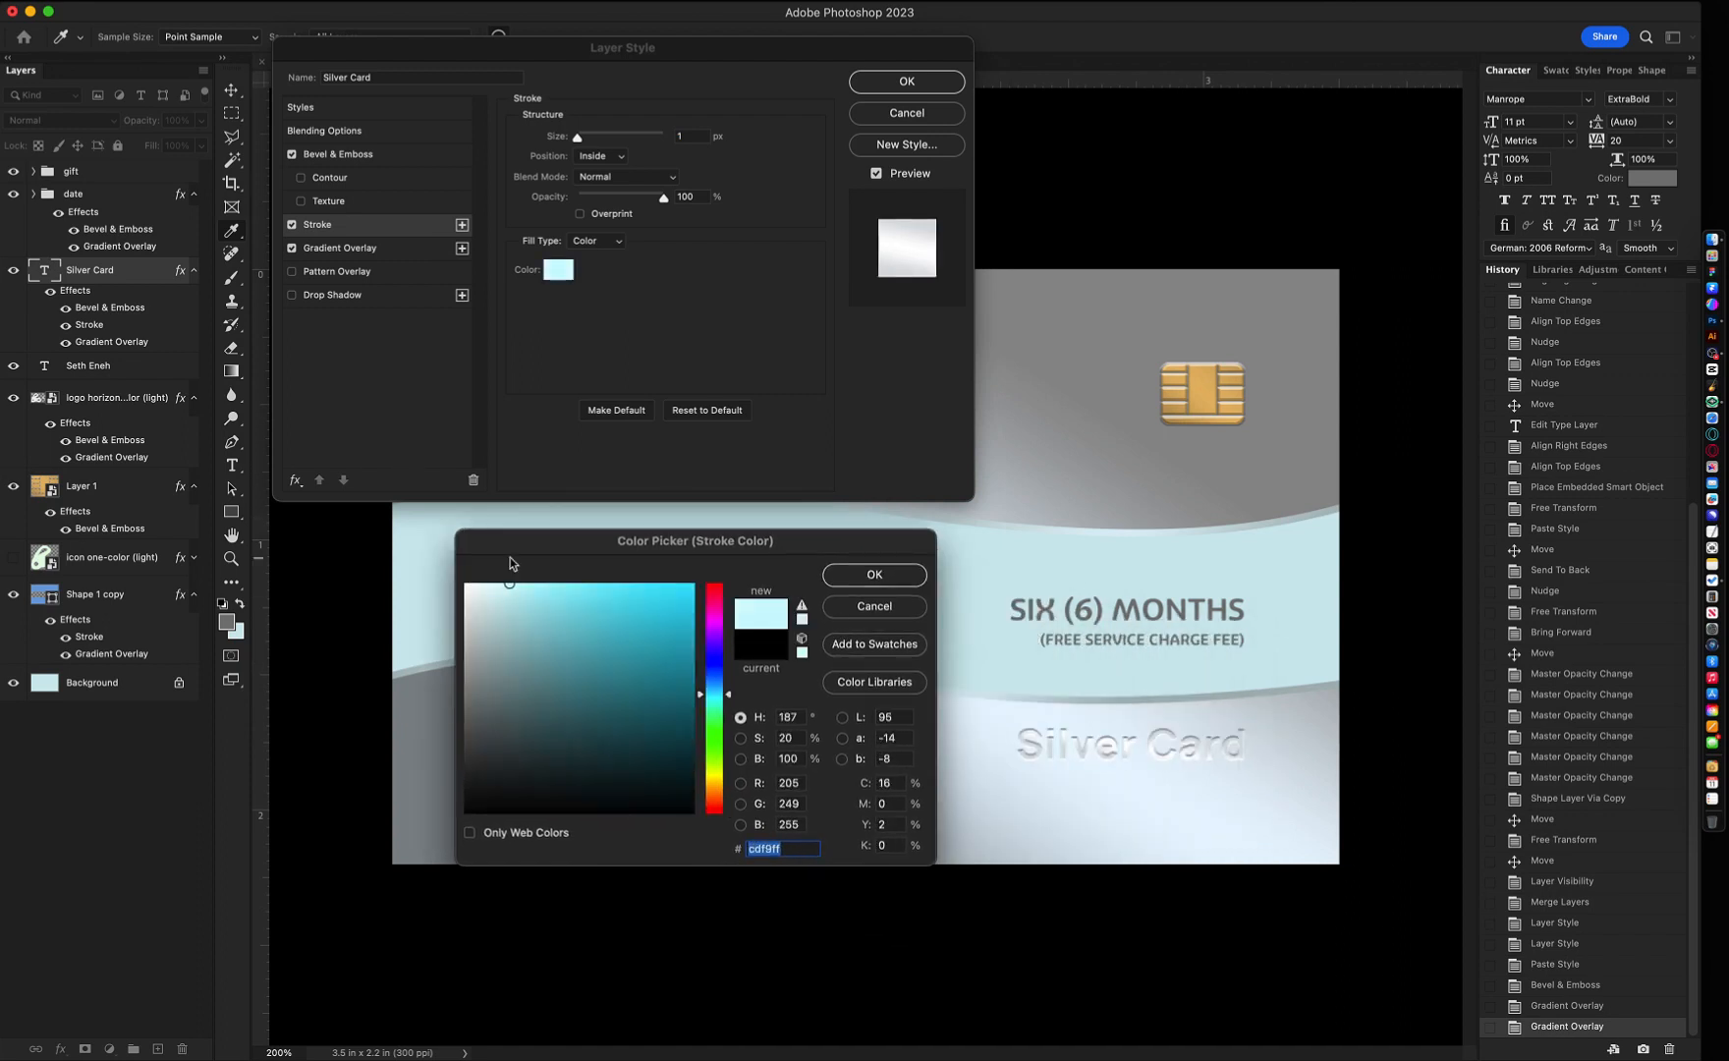
pyautogui.press('Return')
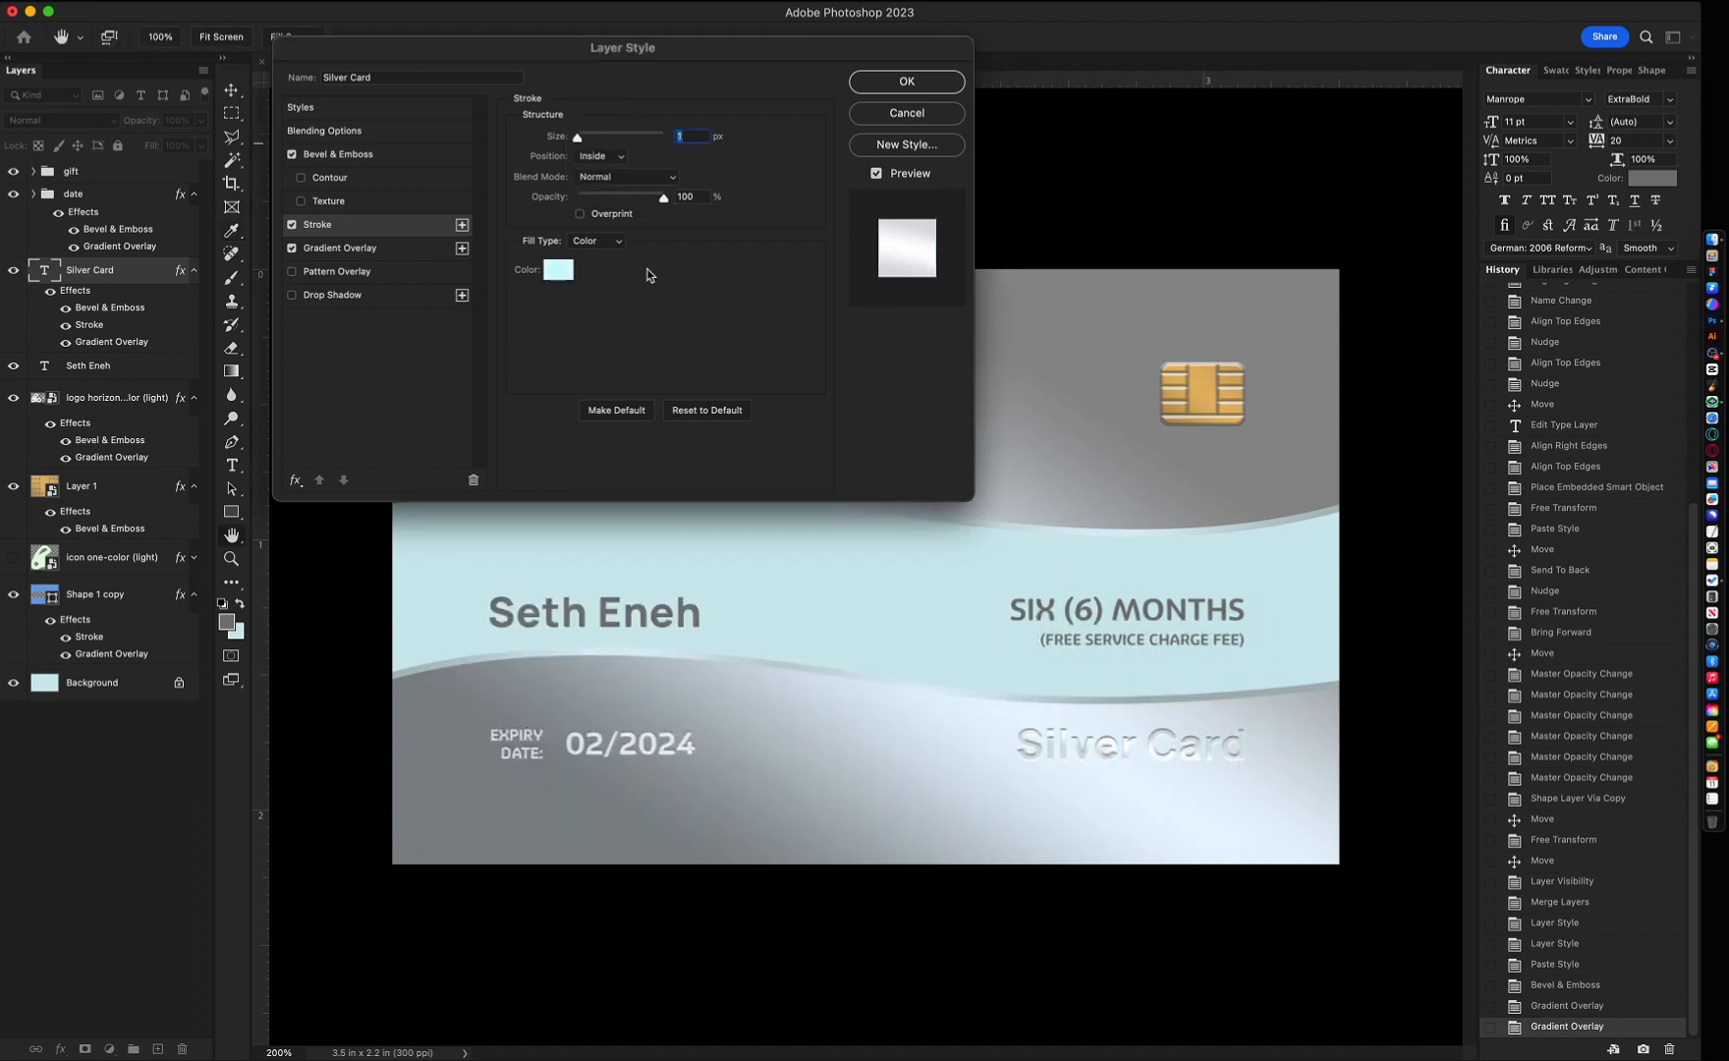
# - Set the Silver Card stroke's position to Outside and recolour it with a grey sampled from the card
pyautogui.click(292, 225)
pyautogui.click(292, 224)
pyautogui.click(597, 156)
pyautogui.click(597, 140)
pyautogui.hotkey('shift', 'Down')
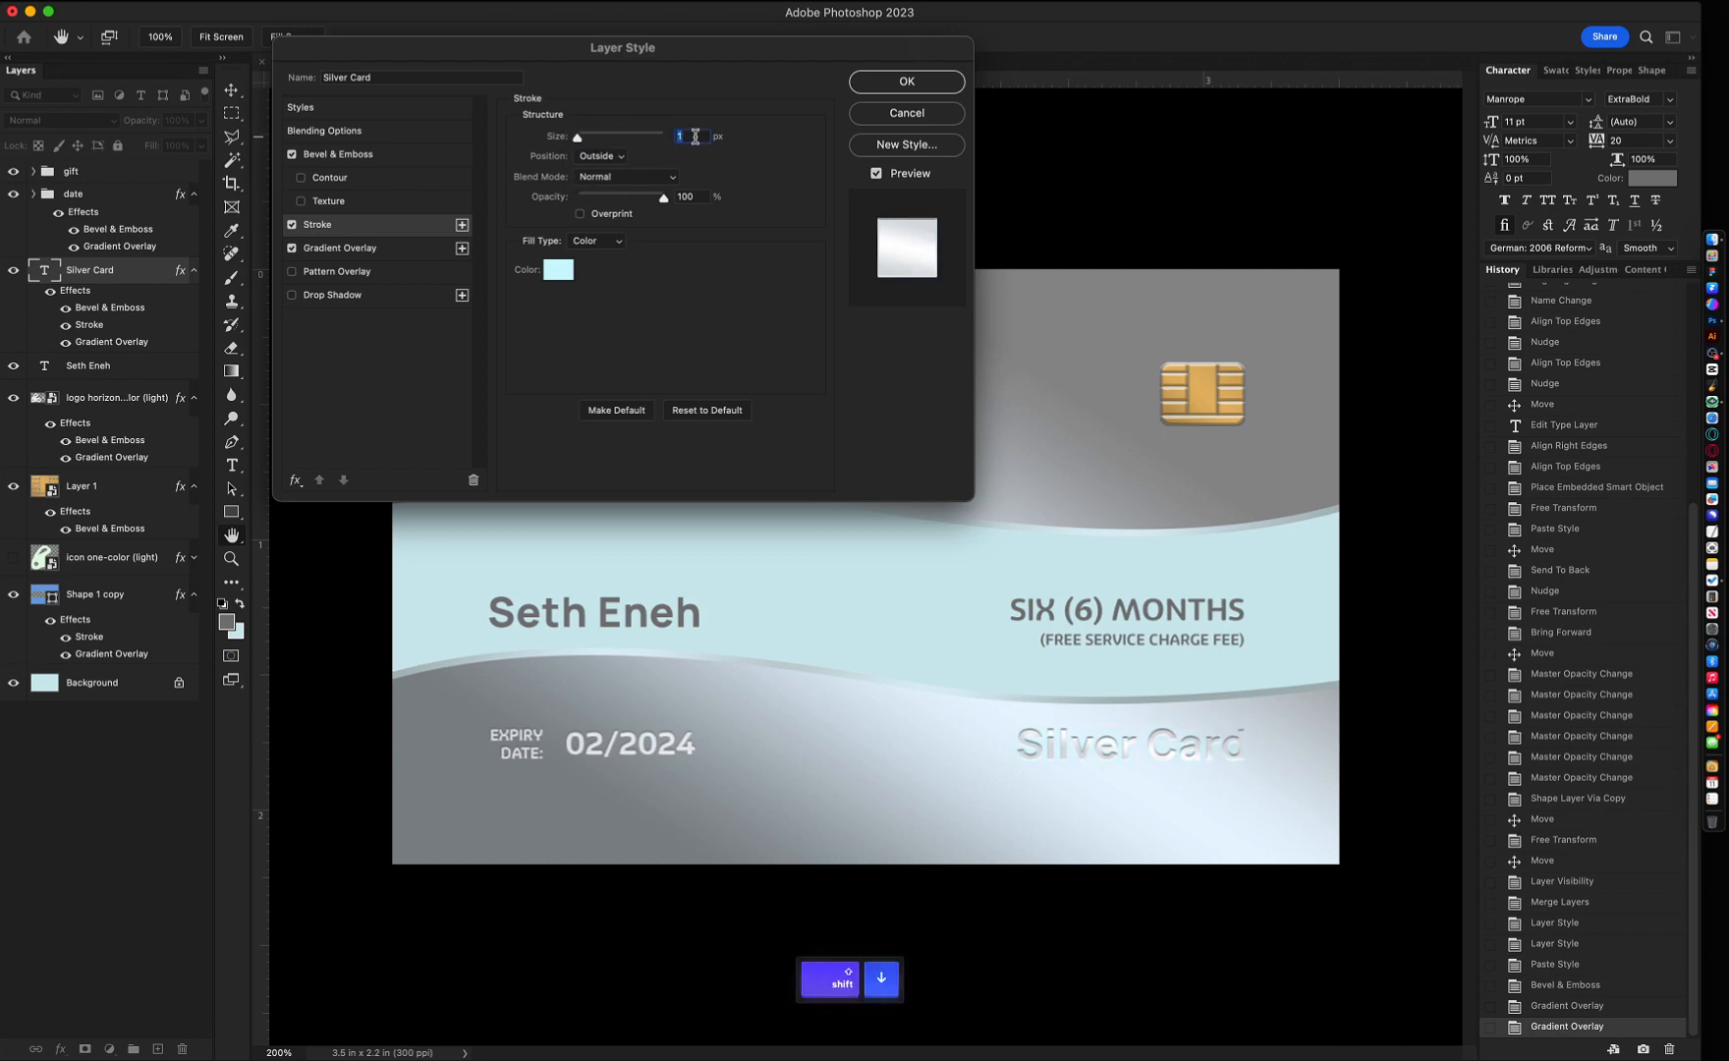
pyautogui.click(558, 269)
pyautogui.click(416, 722)
pyautogui.press('Return')
# - Lower the Silver Card stroke's opacity to 40%, compare the text with and without it, and apply the style
pyautogui.click(691, 196)
pyautogui.hotkey('shift', 'Down')
pyautogui.hotkey('shift', 'Down')
pyautogui.hotkey('shift', 'Down')
pyautogui.hotkey('shift', 'Down')
pyautogui.hotkey('shift', 'Down')
pyautogui.hotkey('shift', 'Down')
pyautogui.press('super+equal')
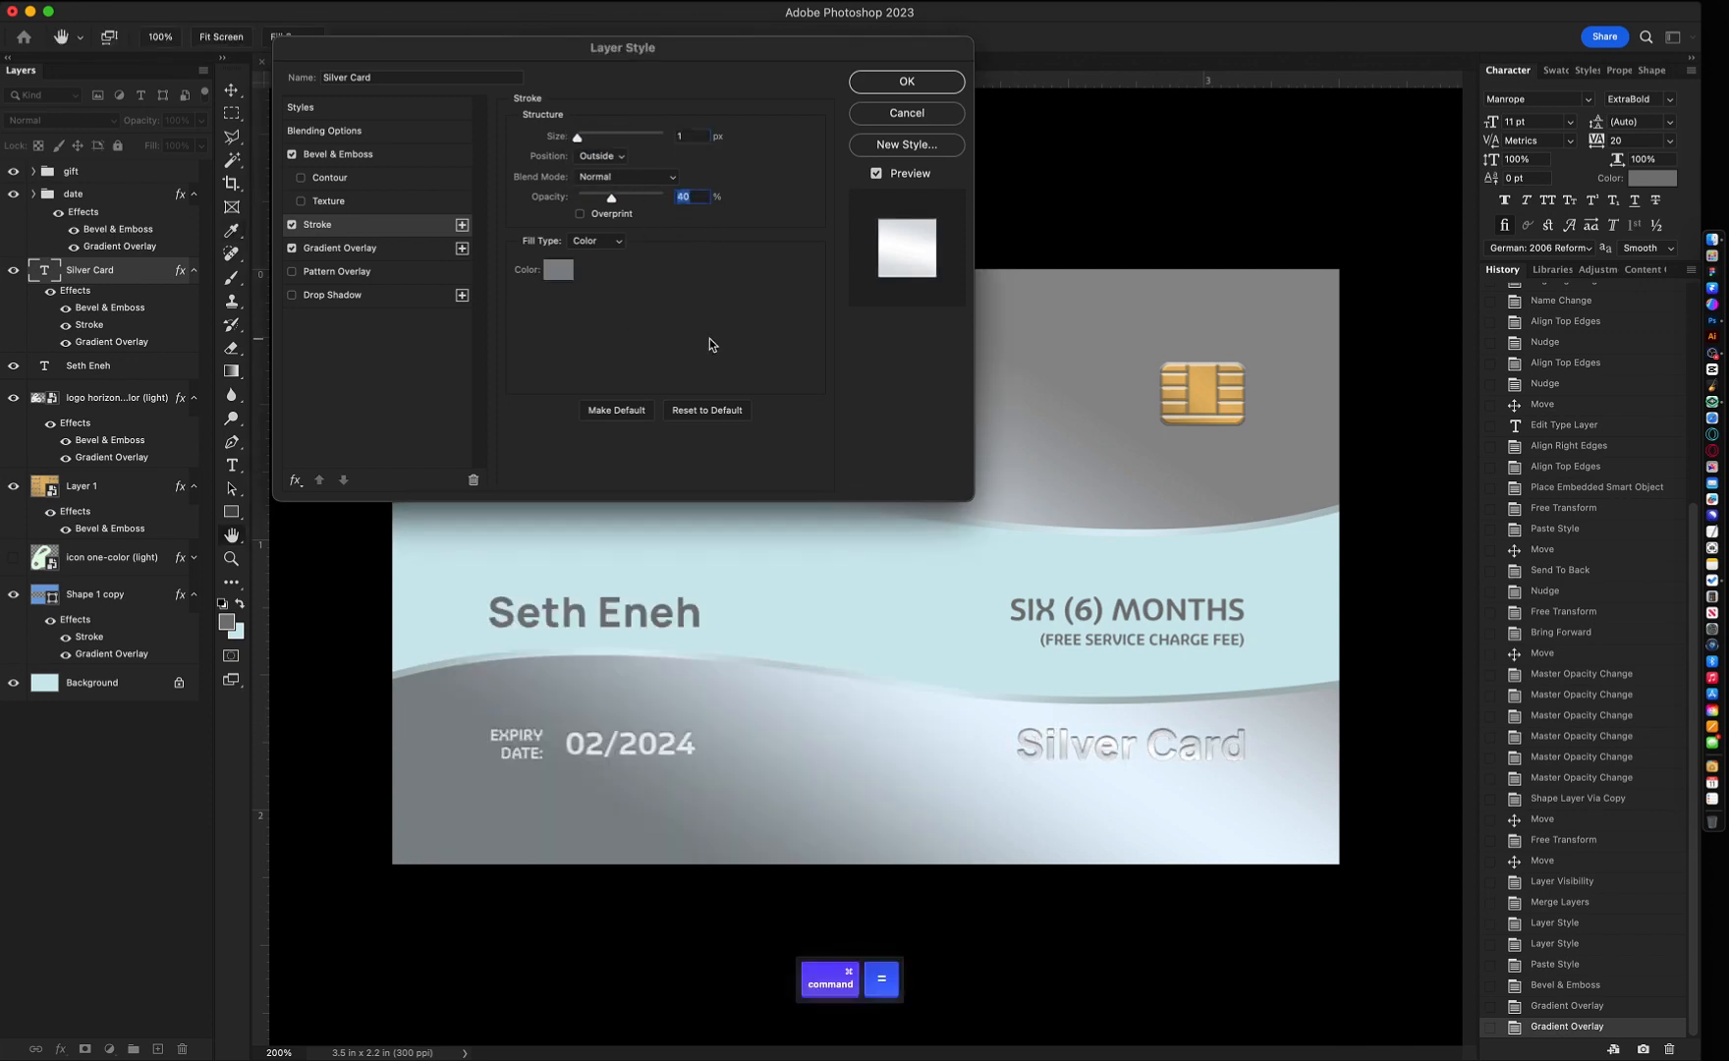
pyautogui.click(292, 225)
pyautogui.click(292, 225)
pyautogui.press('Return')
pyautogui.press('super+minus')
pyautogui.click(1009, 914)
# - Copy the logo's layer style onto the Silver Card text and compare it with the previous style
pyautogui.click(629, 398)
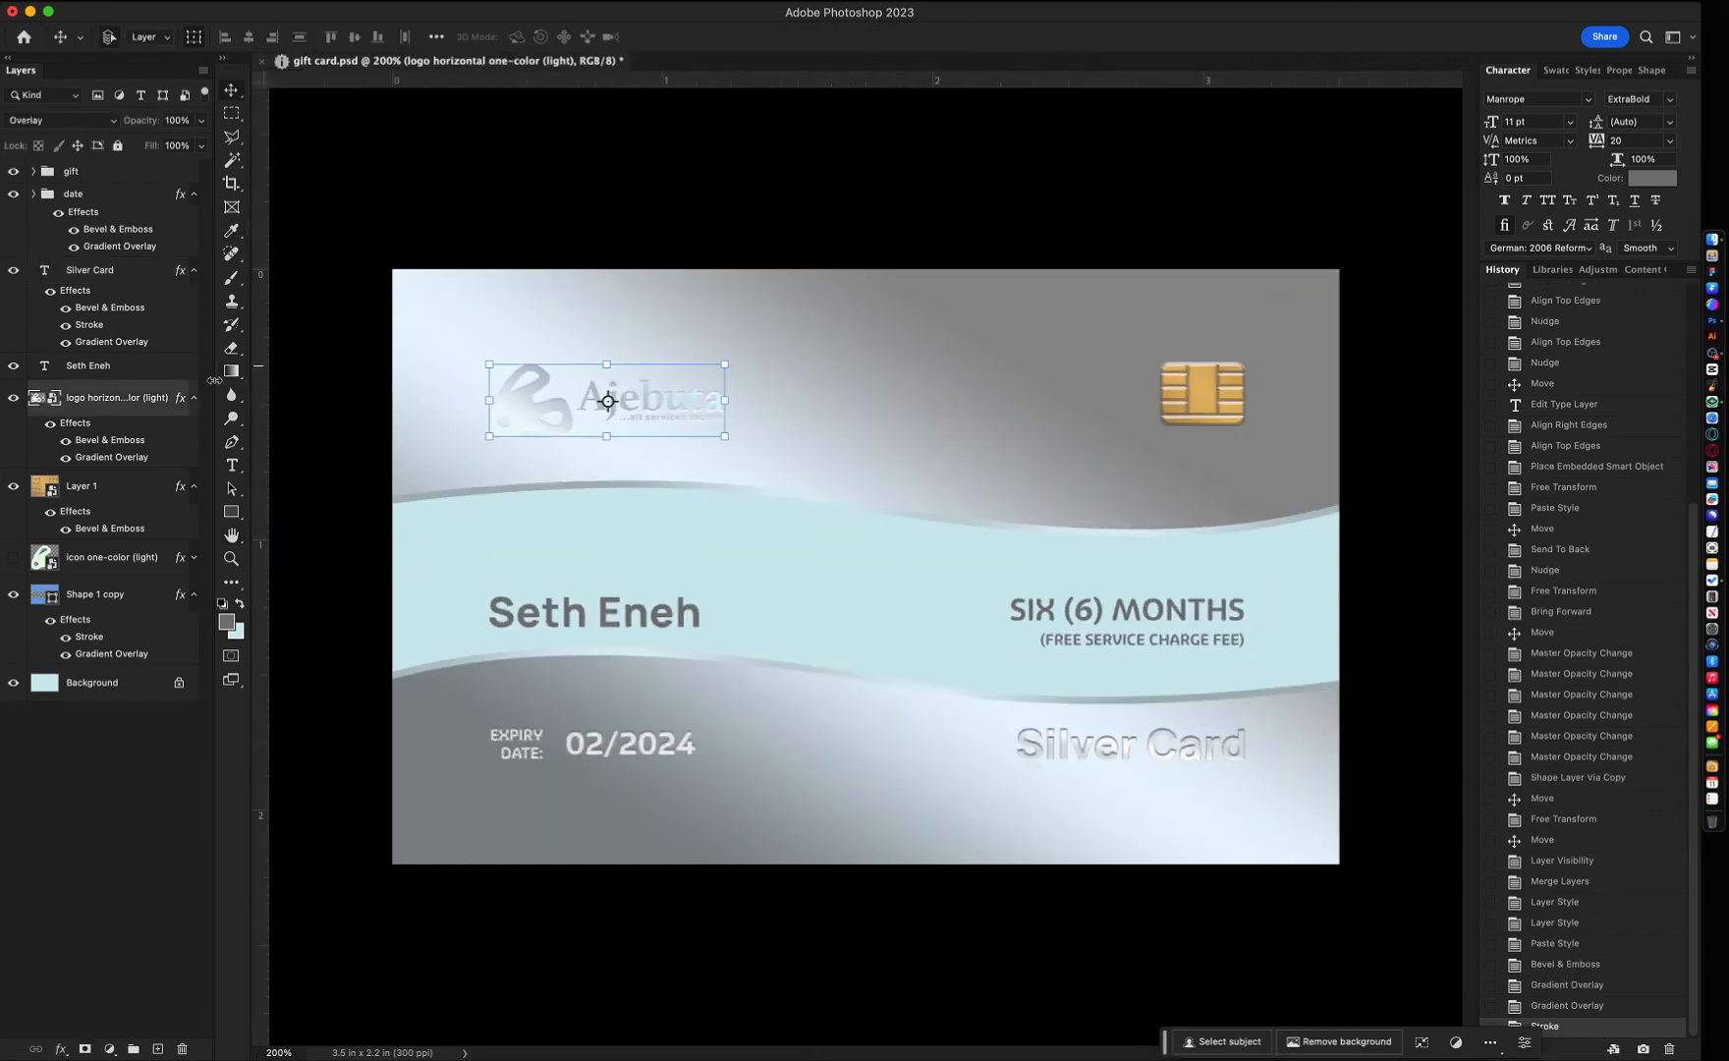
pyautogui.rightClick(126, 443)
pyautogui.click(199, 706)
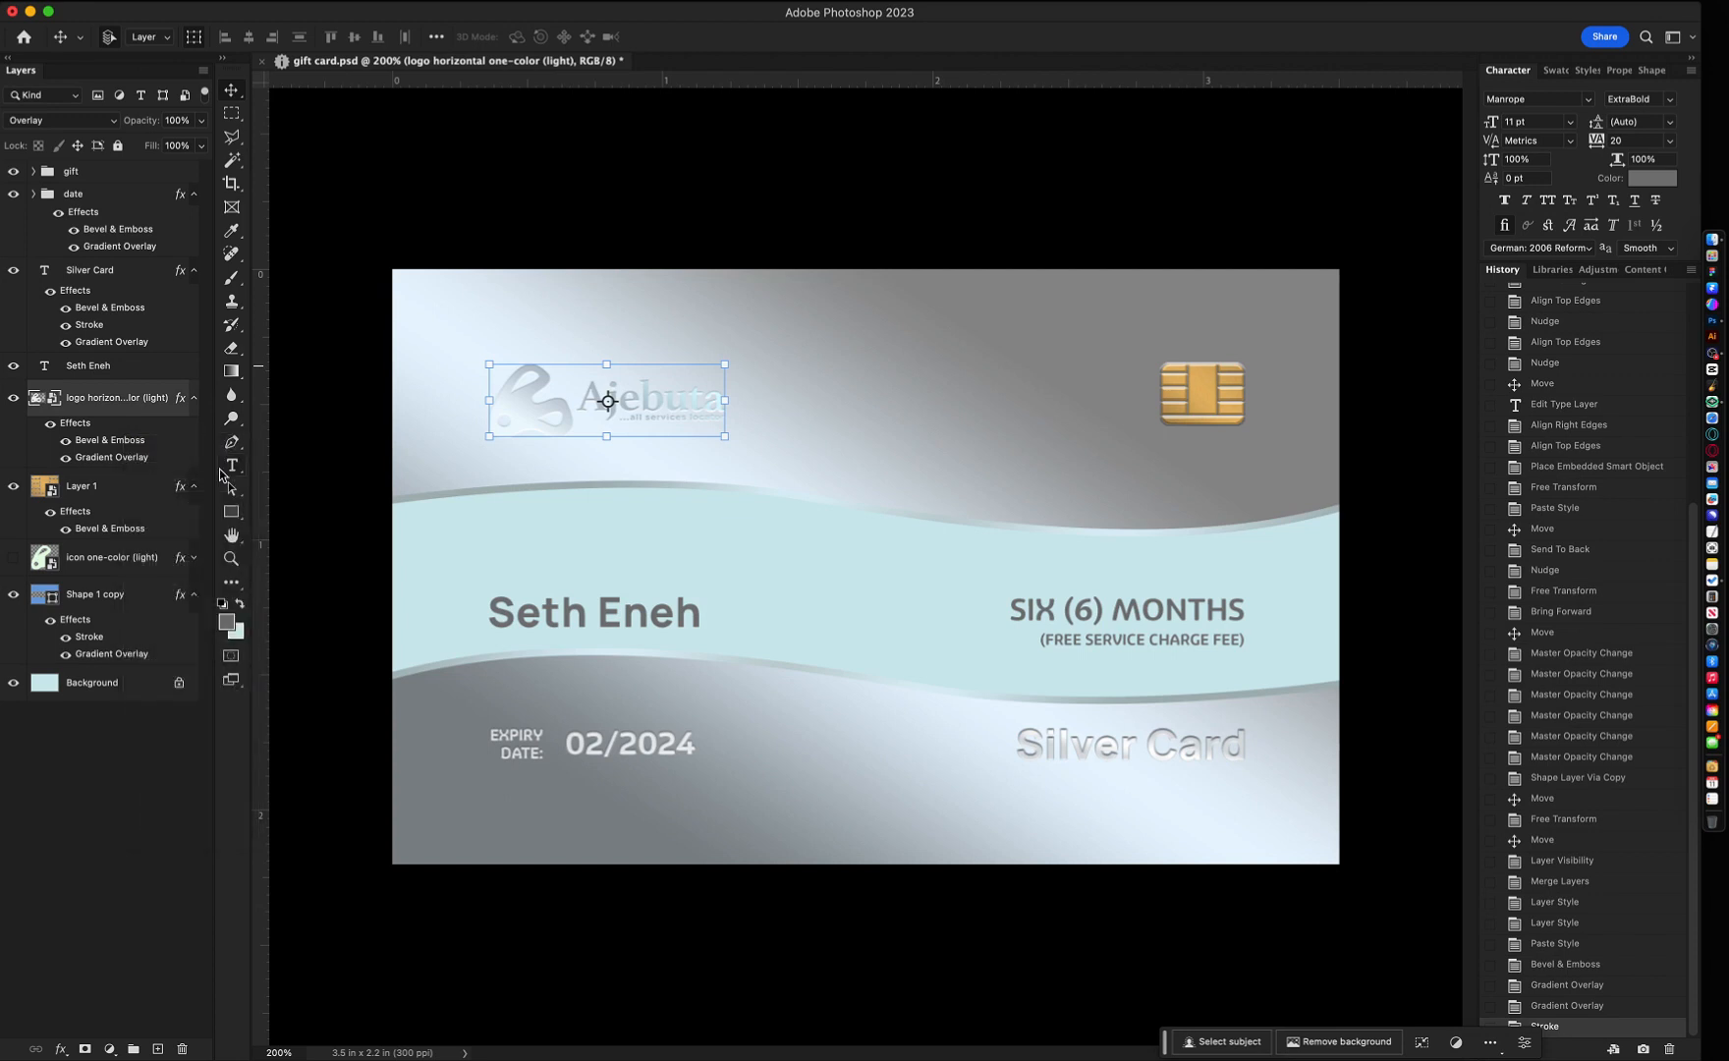
pyautogui.click(126, 314)
pyautogui.rightClick(126, 315)
pyautogui.click(172, 594)
pyautogui.click(709, 941)
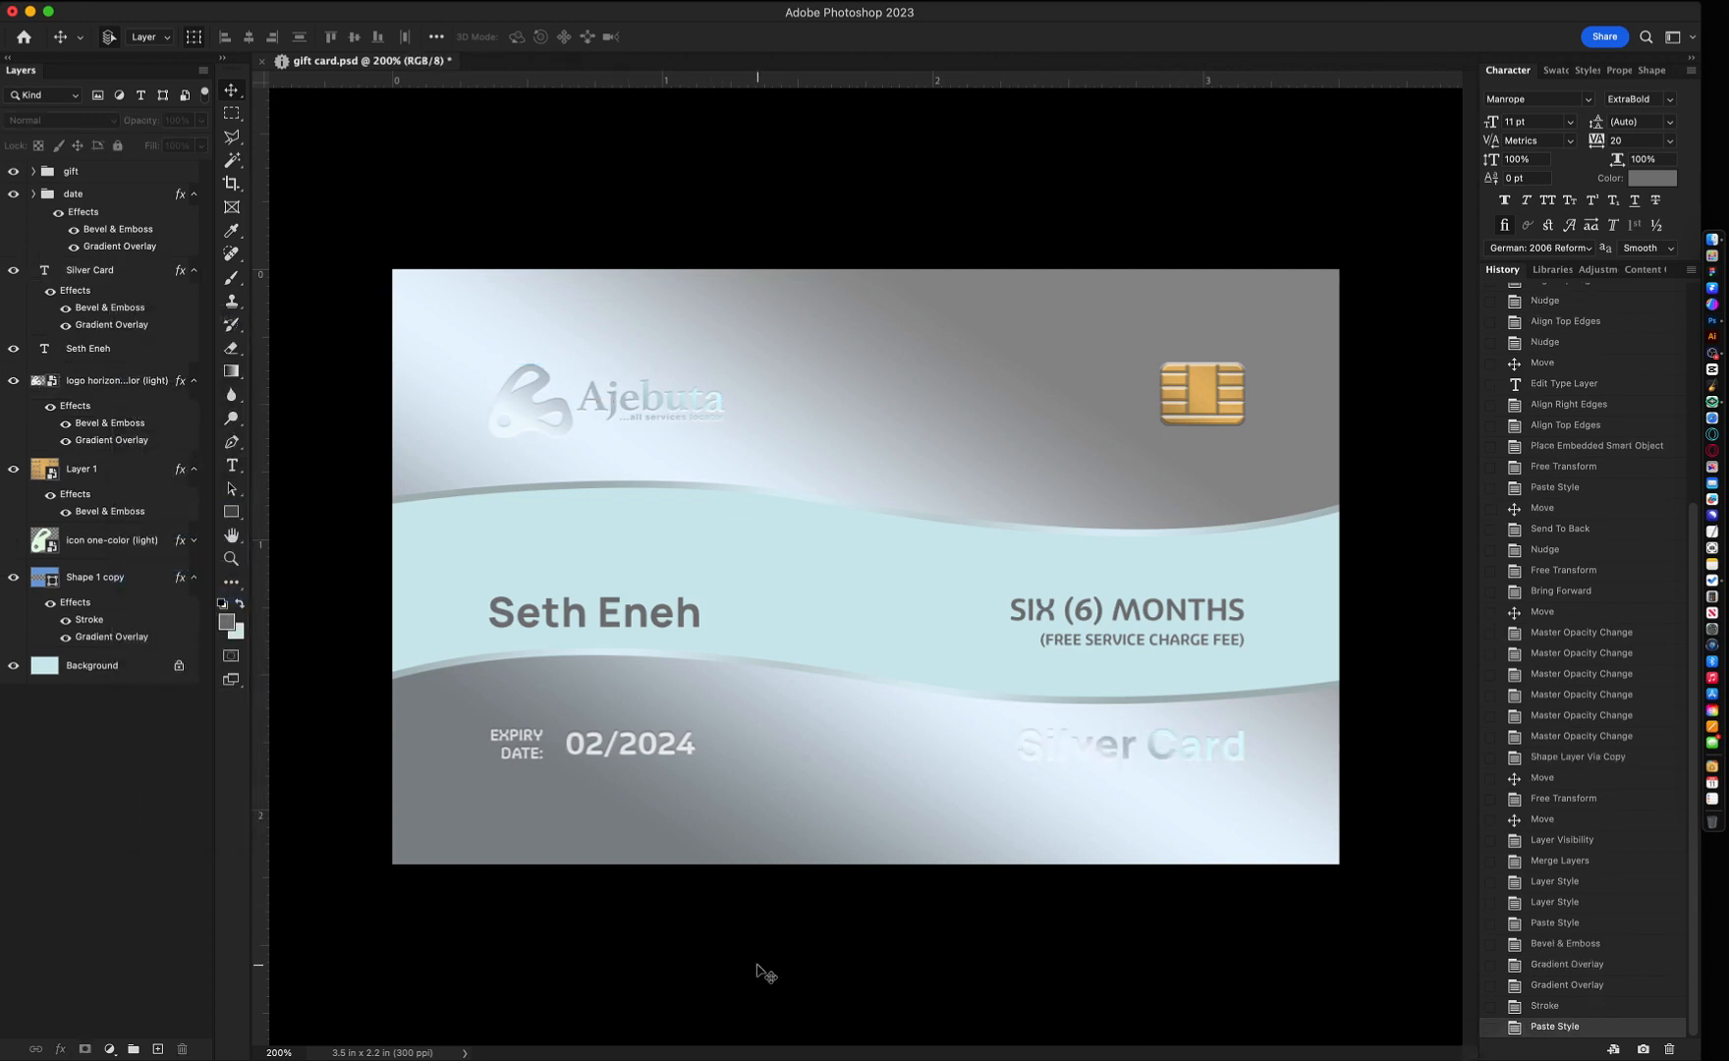
pyautogui.press('super+z')
pyautogui.press('super+shift+z')
# - Enable the Stroke effect on the Silver Card text, reduce its size to 1 px and apply it
pyautogui.click(1056, 753)
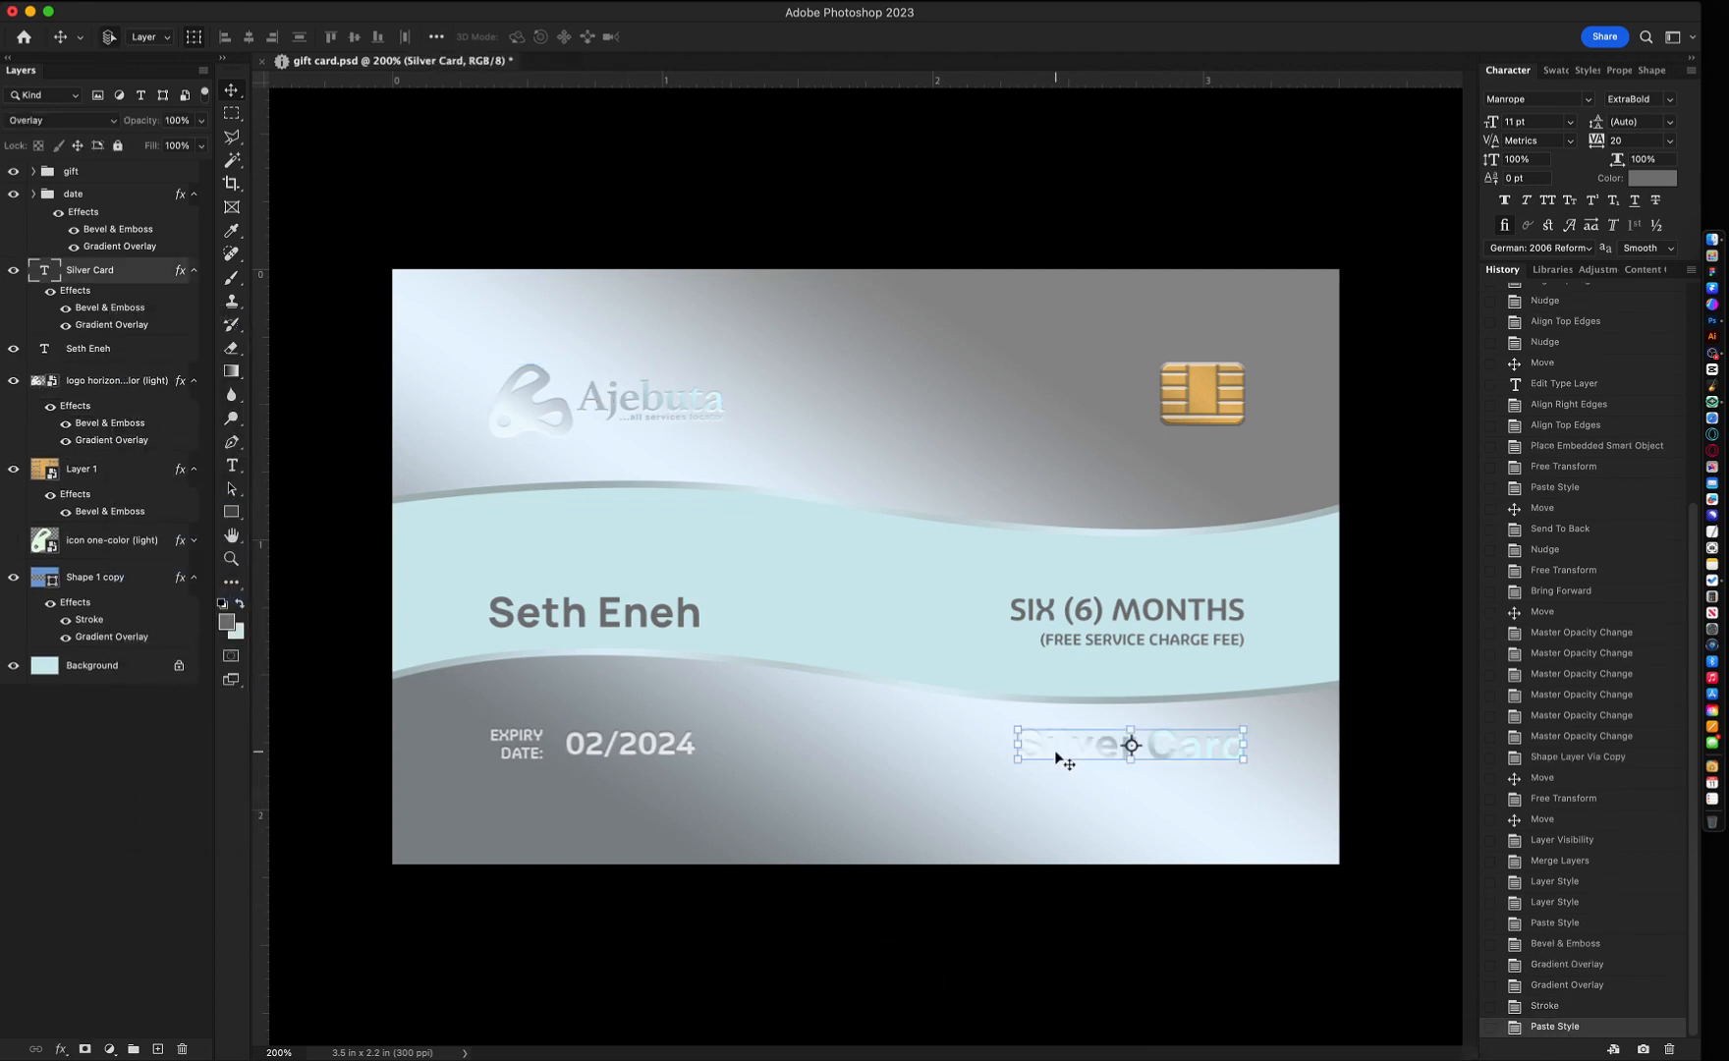
pyautogui.doubleClick(95, 293)
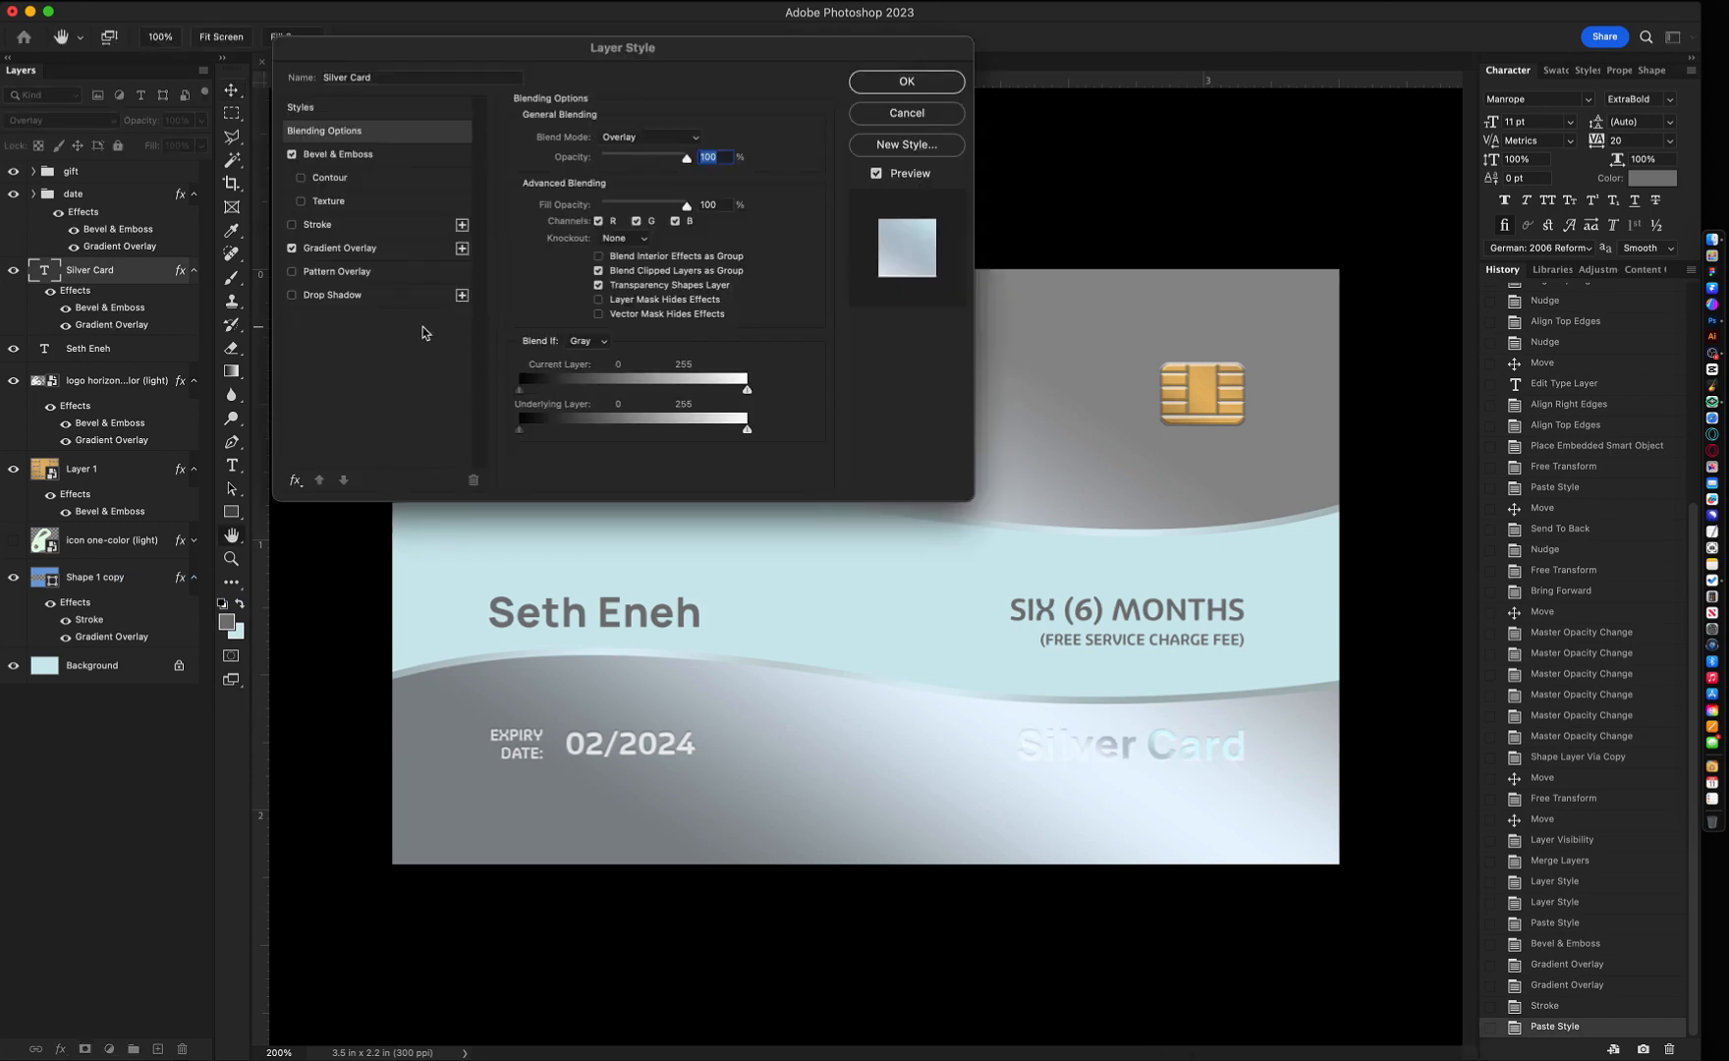
pyautogui.click(328, 225)
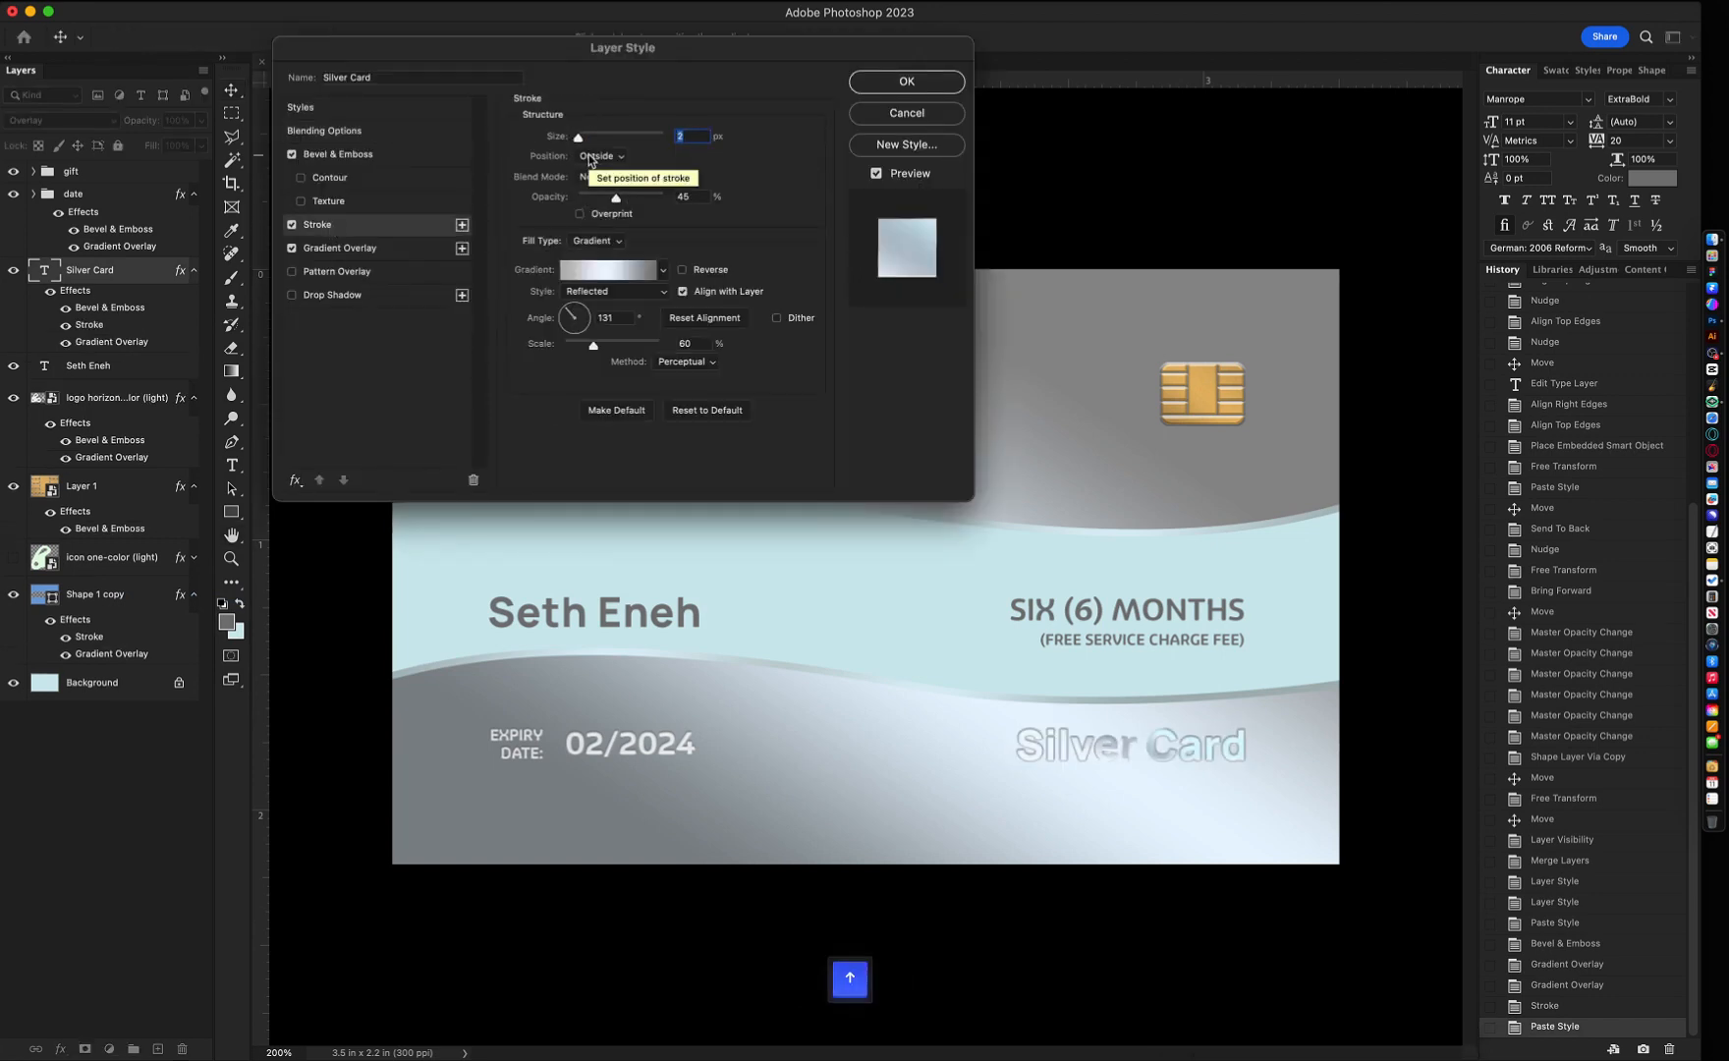
pyautogui.press('Down')
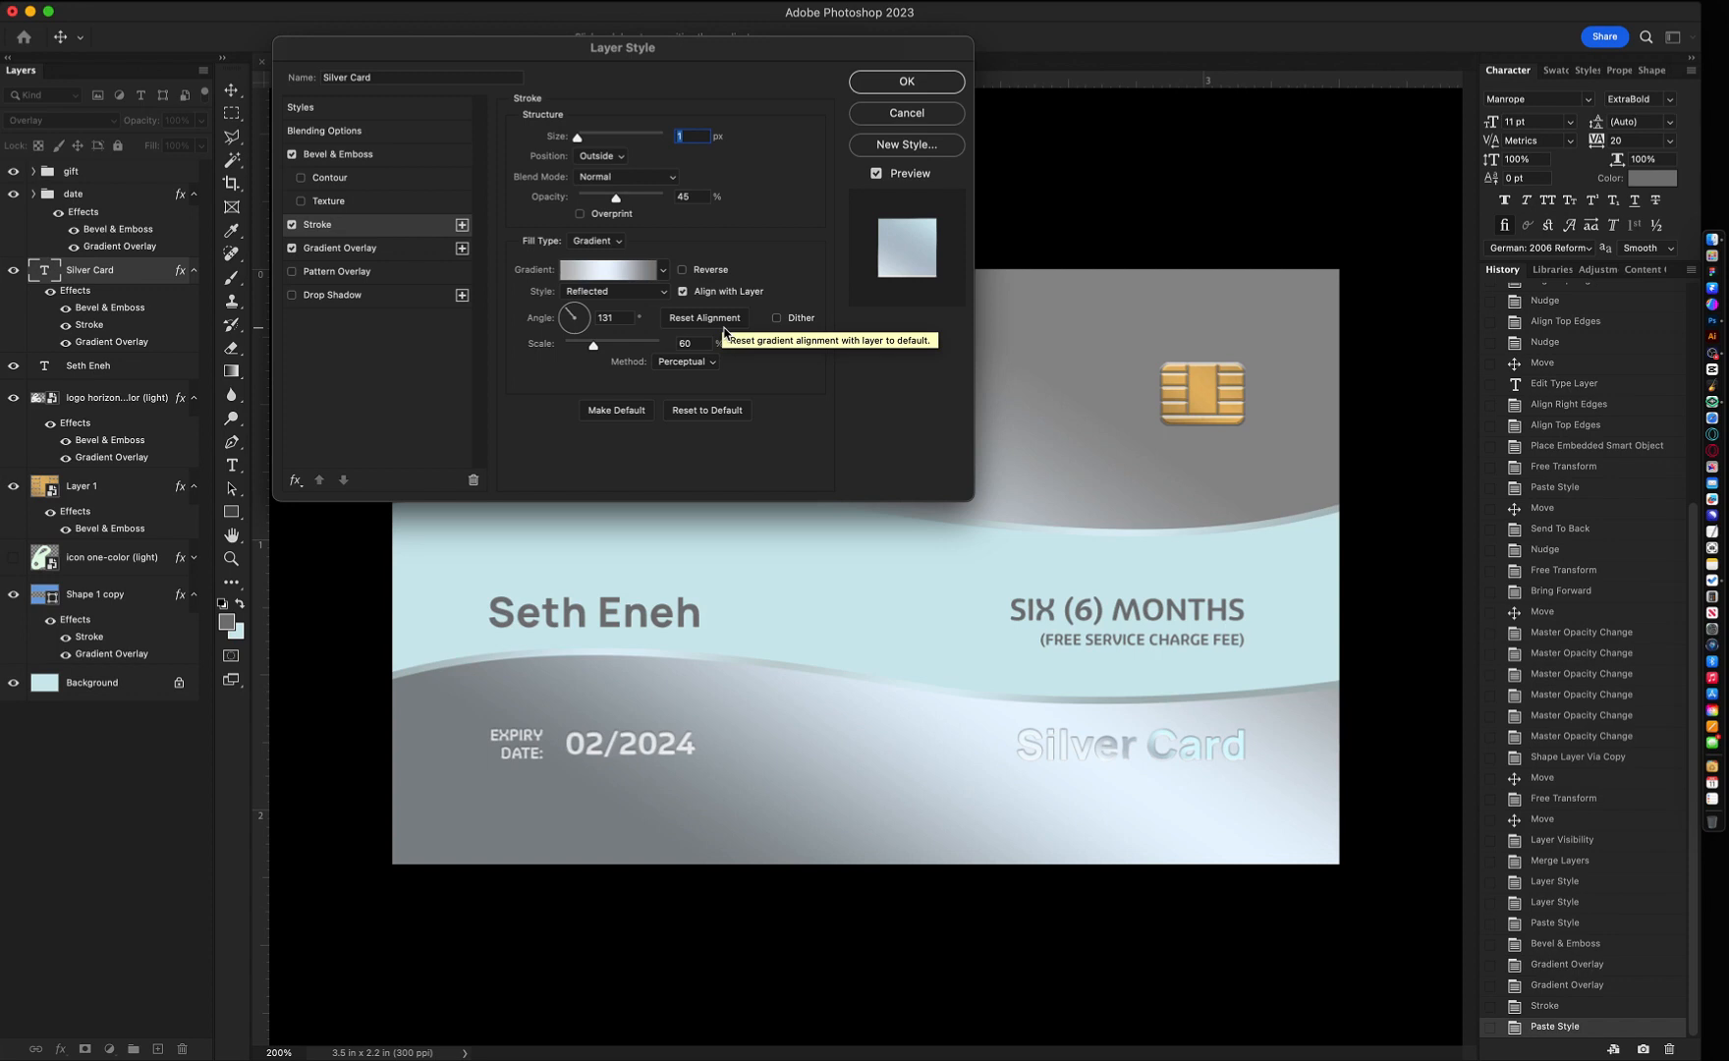
pyautogui.press('Return')
# - Compare the card with its earlier Stroke history state and return to the latest layer style
pyautogui.press('m')
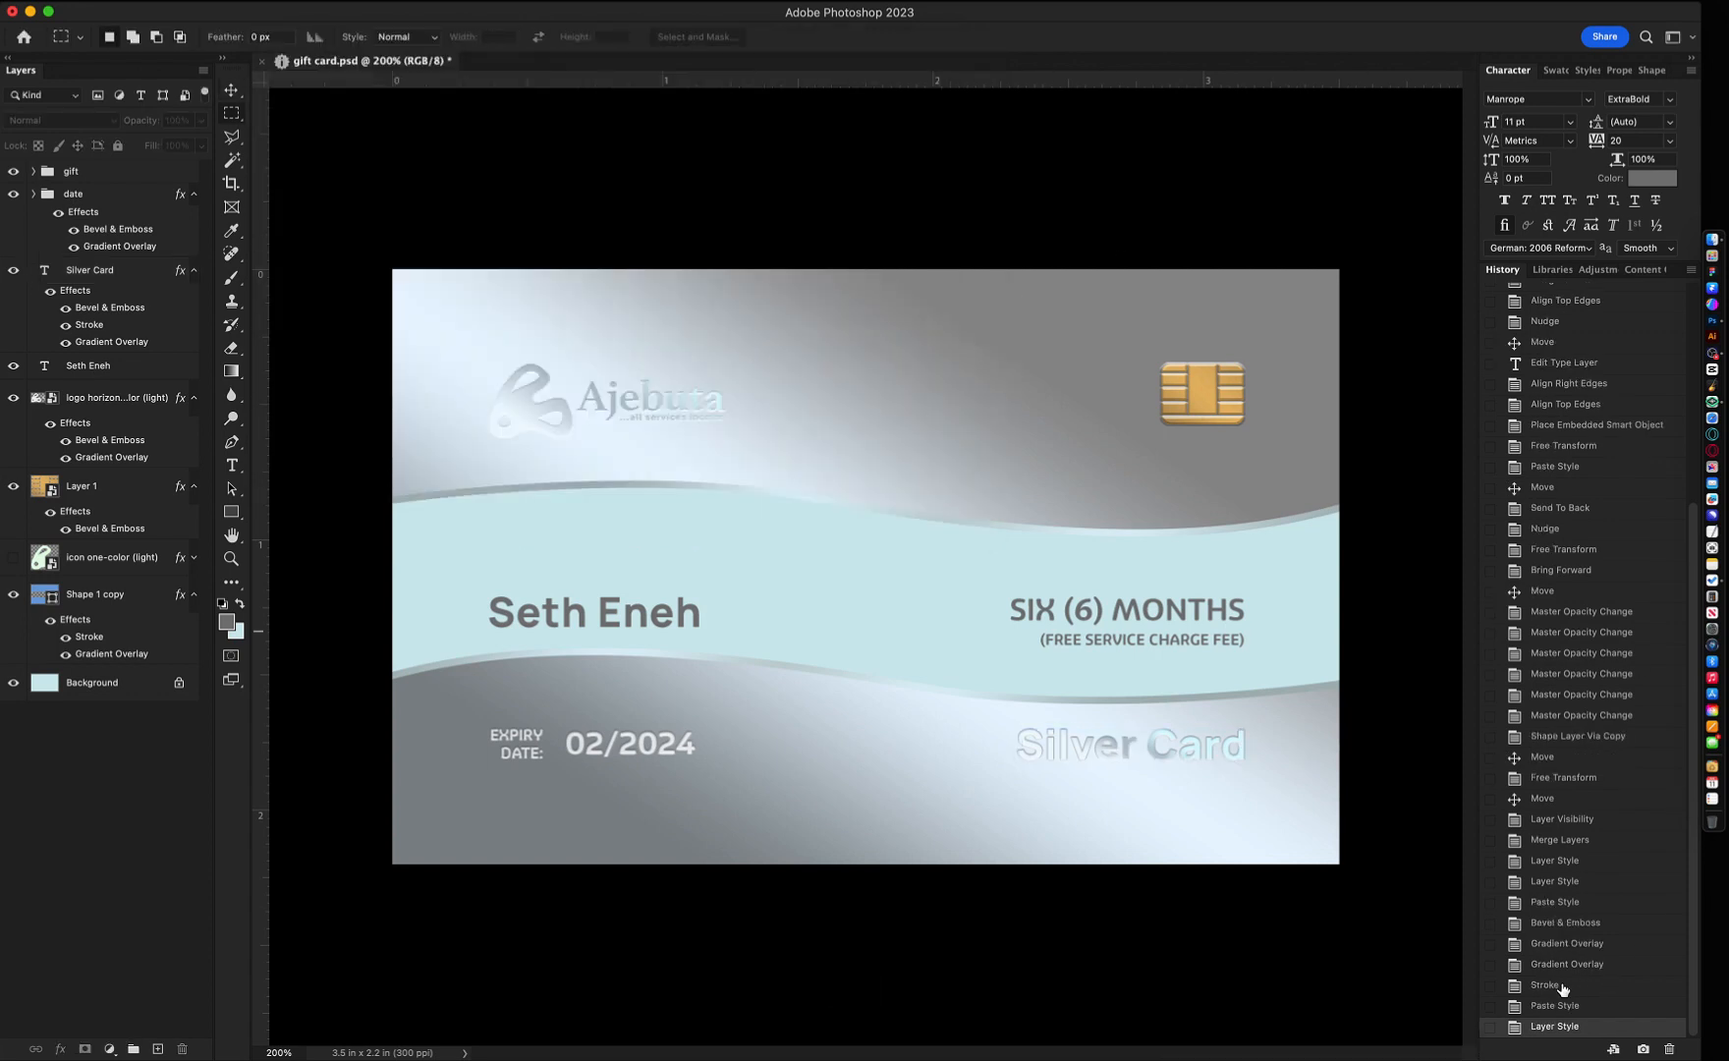
pyautogui.click(1546, 985)
pyautogui.press('super+z')
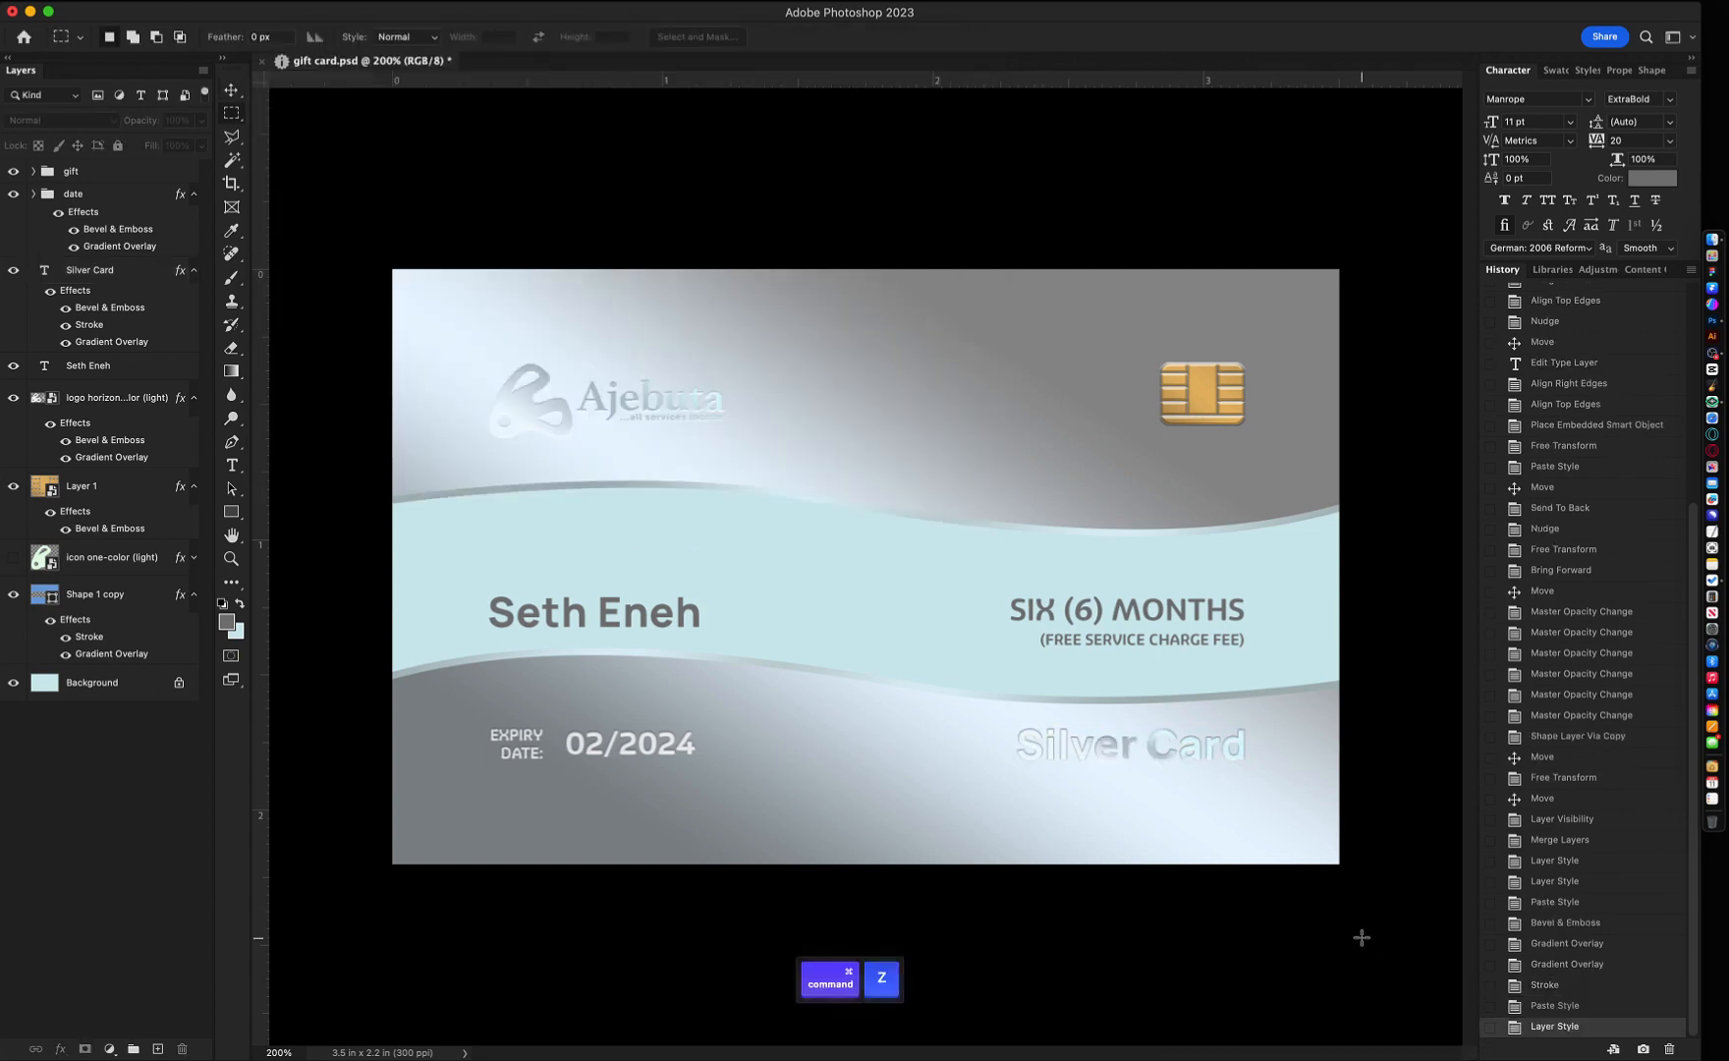
# - Move the cardholder's name straight up within the light blue band
pyautogui.press('v')
pyautogui.click(1036, 635)
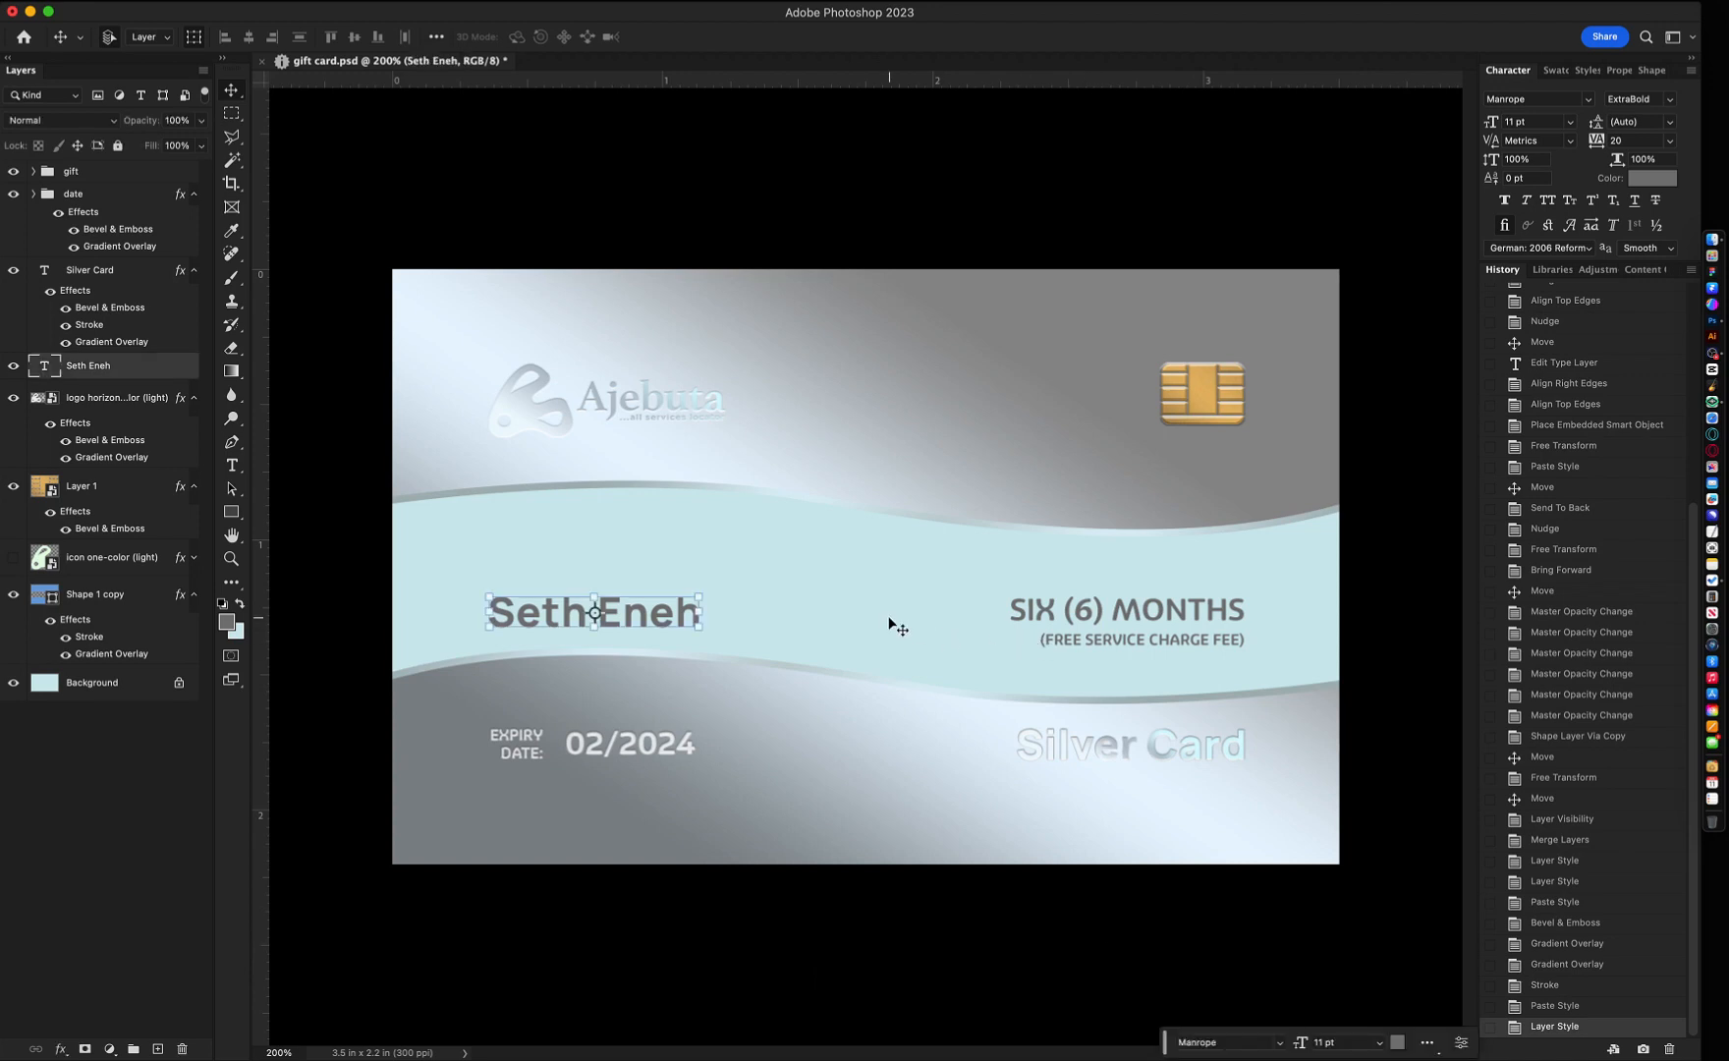
pyautogui.moveTo(827, 621)
pyautogui.mouseDown()
pyautogui.moveTo(830, 575)
pyautogui.moveTo(831, 590)
pyautogui.mouseUp()
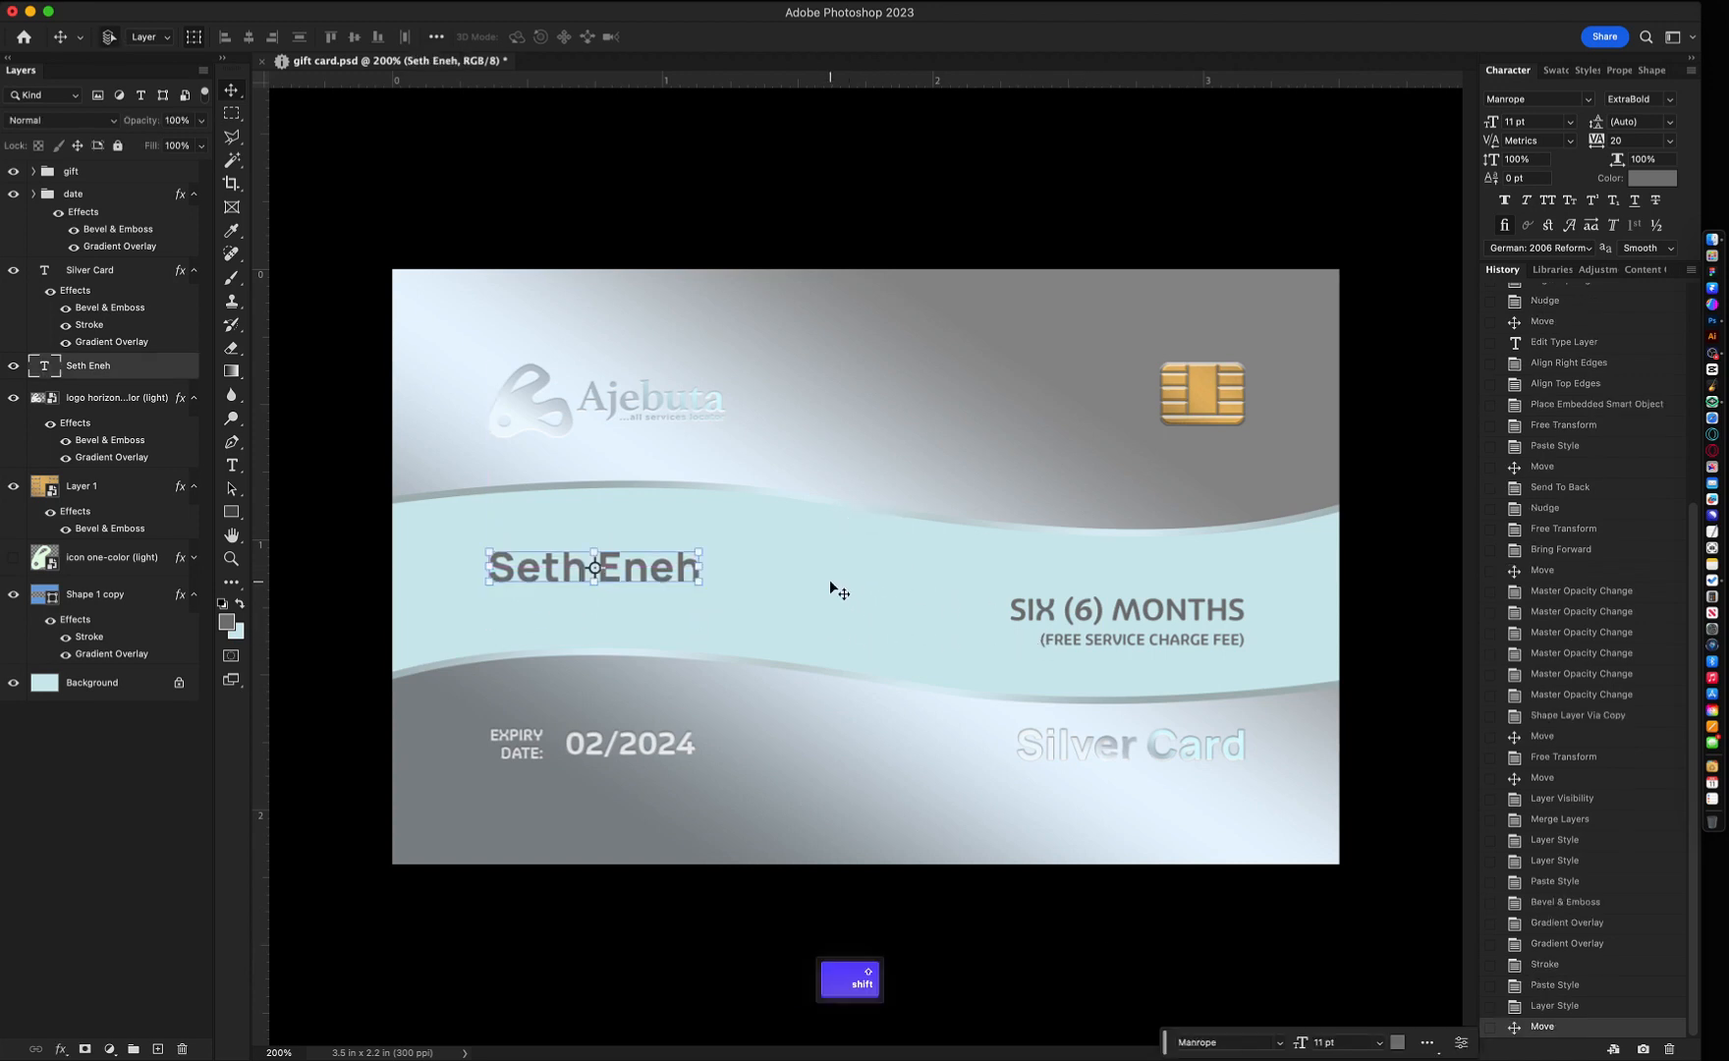
# - Turn off All Caps for the service charge line and change its text to "- Free Service Charge fee"
pyautogui.click(1211, 639)
pyautogui.click(1547, 200)
pyautogui.click(1305, 593)
pyautogui.doubleClick(1143, 641)
pyautogui.press('BackSpace')
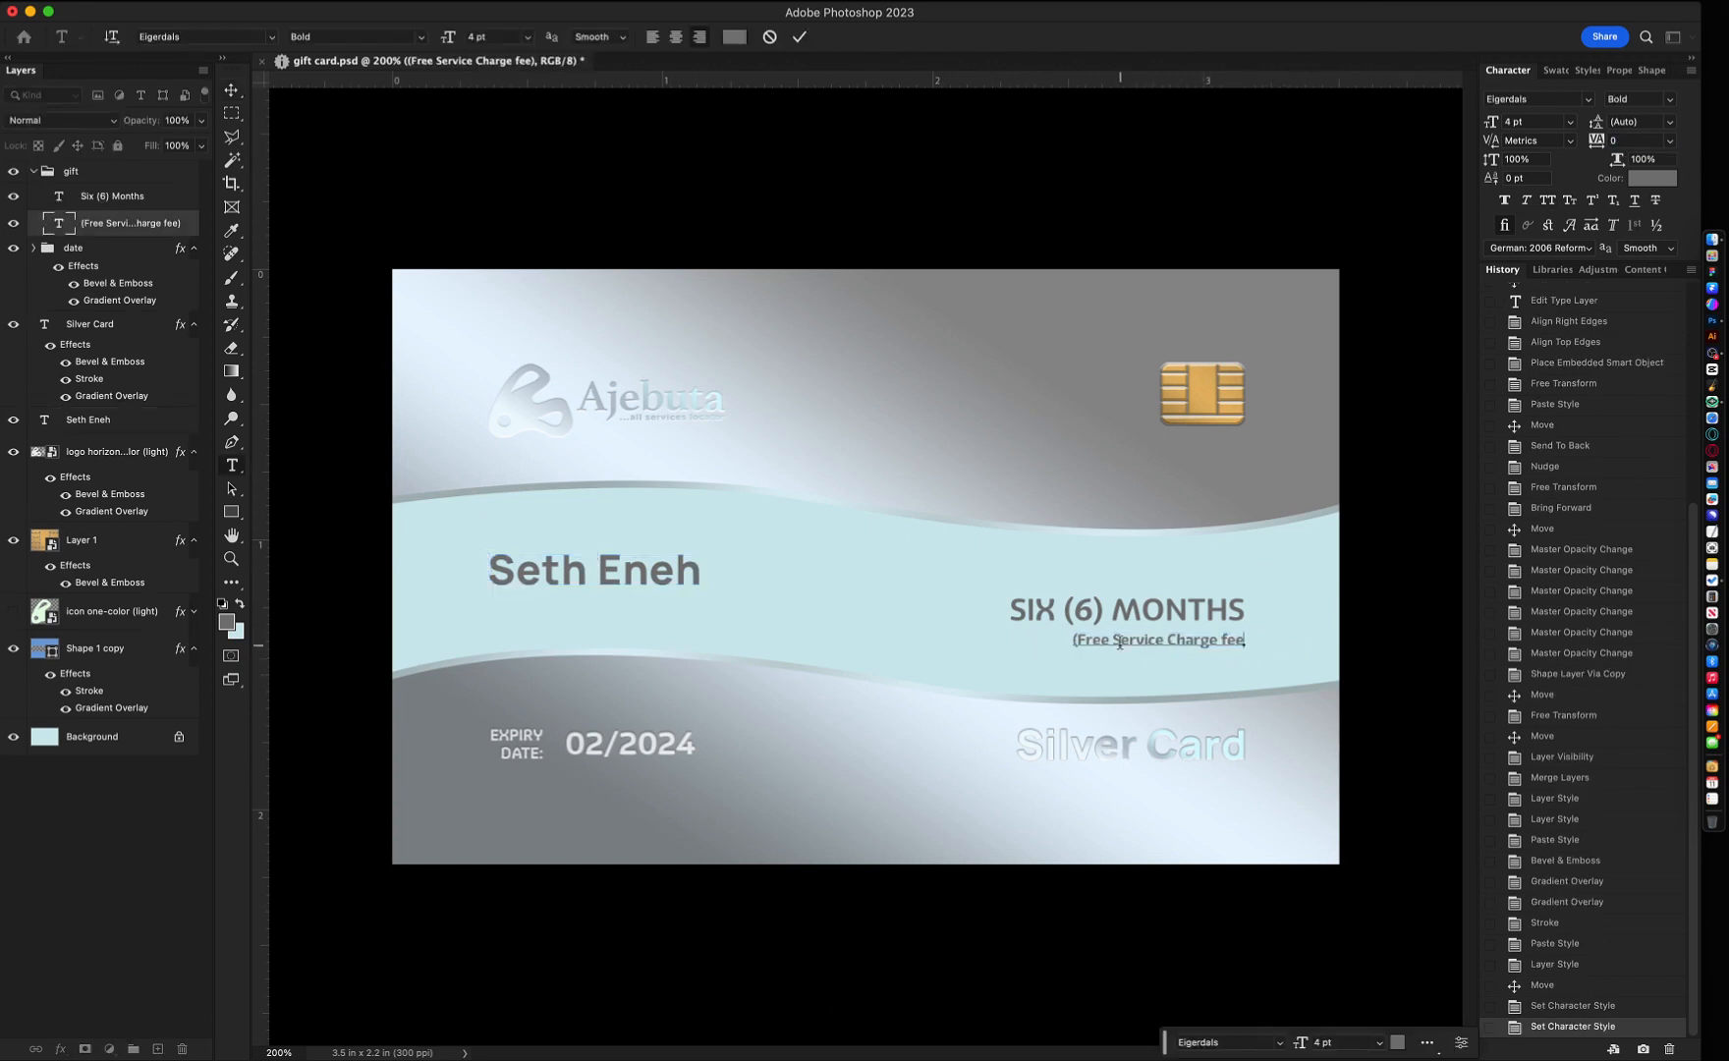
pyautogui.click(1081, 641)
pyautogui.press('BackSpace')
pyautogui.write('-')
pyautogui.press('super+Return')
pyautogui.click(1319, 660)
# - Nudge the "- Free Service Charge fee" line up closer to SIX (6) MONTHS
pyautogui.click(1155, 640)
pyautogui.press('Up')
pyautogui.click(1281, 641)
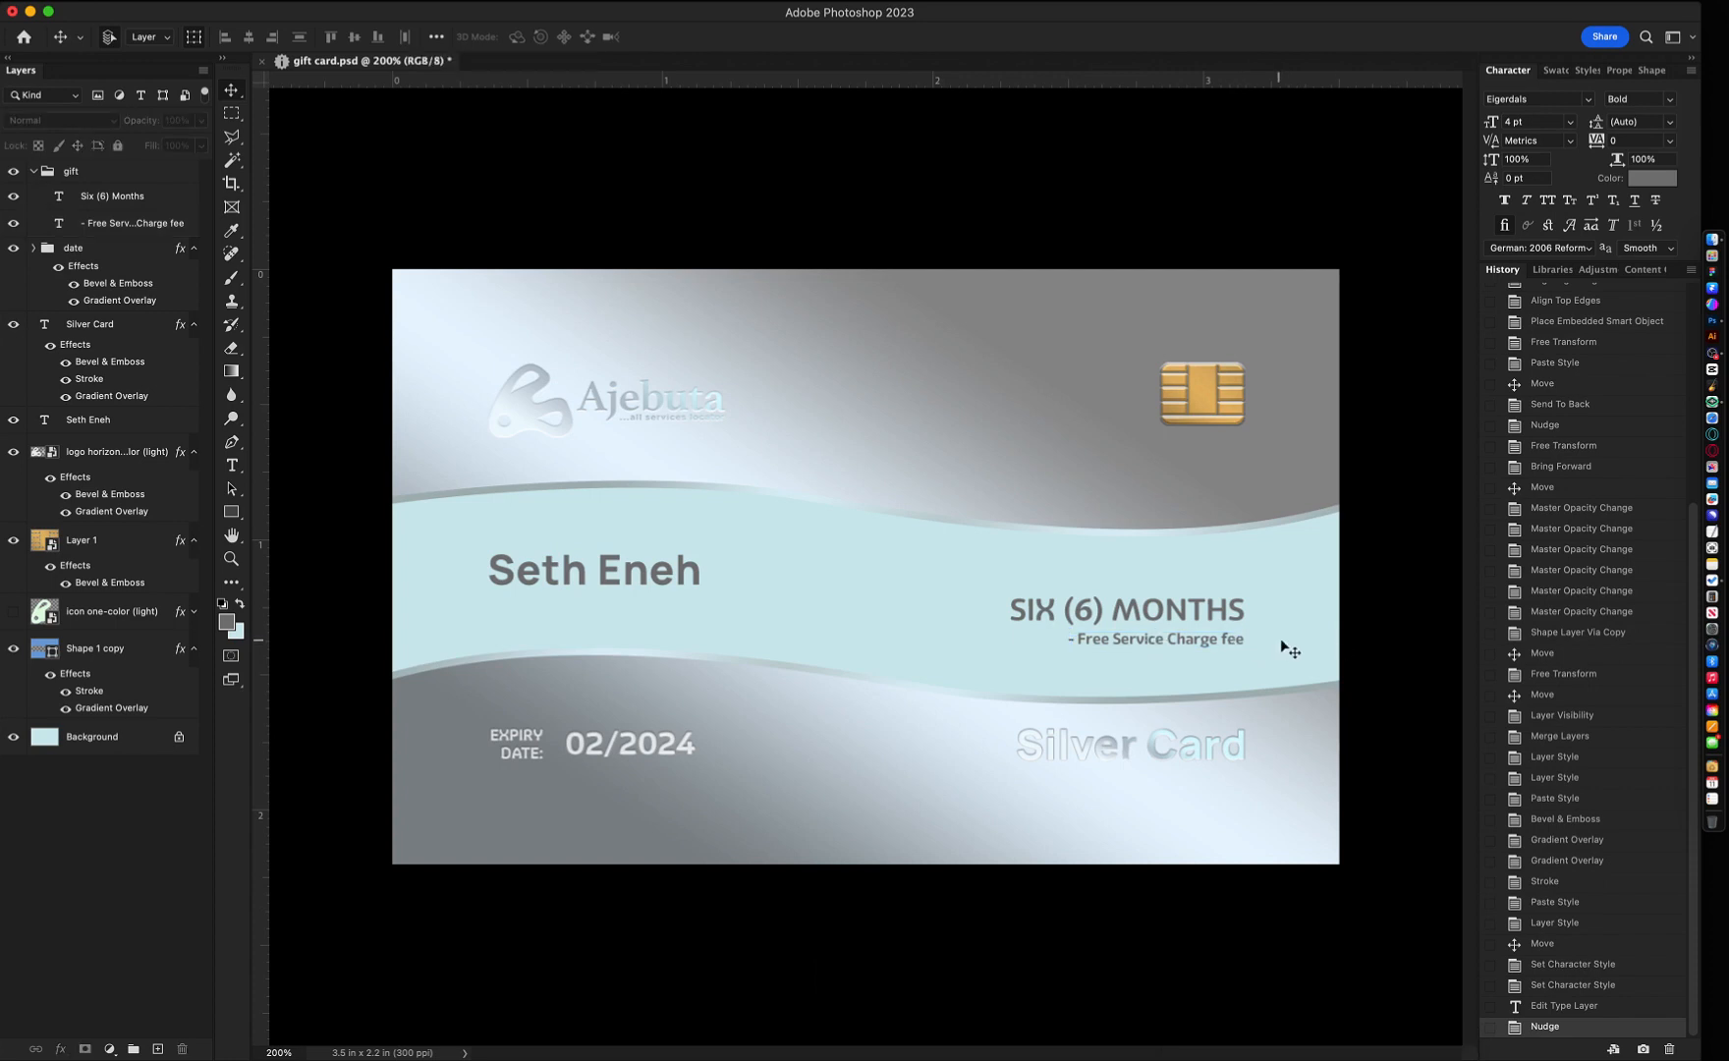
pyautogui.click(1177, 643)
pyautogui.press('Up')
pyautogui.press('Up')
pyautogui.press('Up')
pyautogui.click(1255, 621)
pyautogui.click(1354, 629)
pyautogui.click(1598, 269)
# - Recolor the cardholder's name with a lighter grey sampled from the silver shape just above the expiry date
pyautogui.click(570, 571)
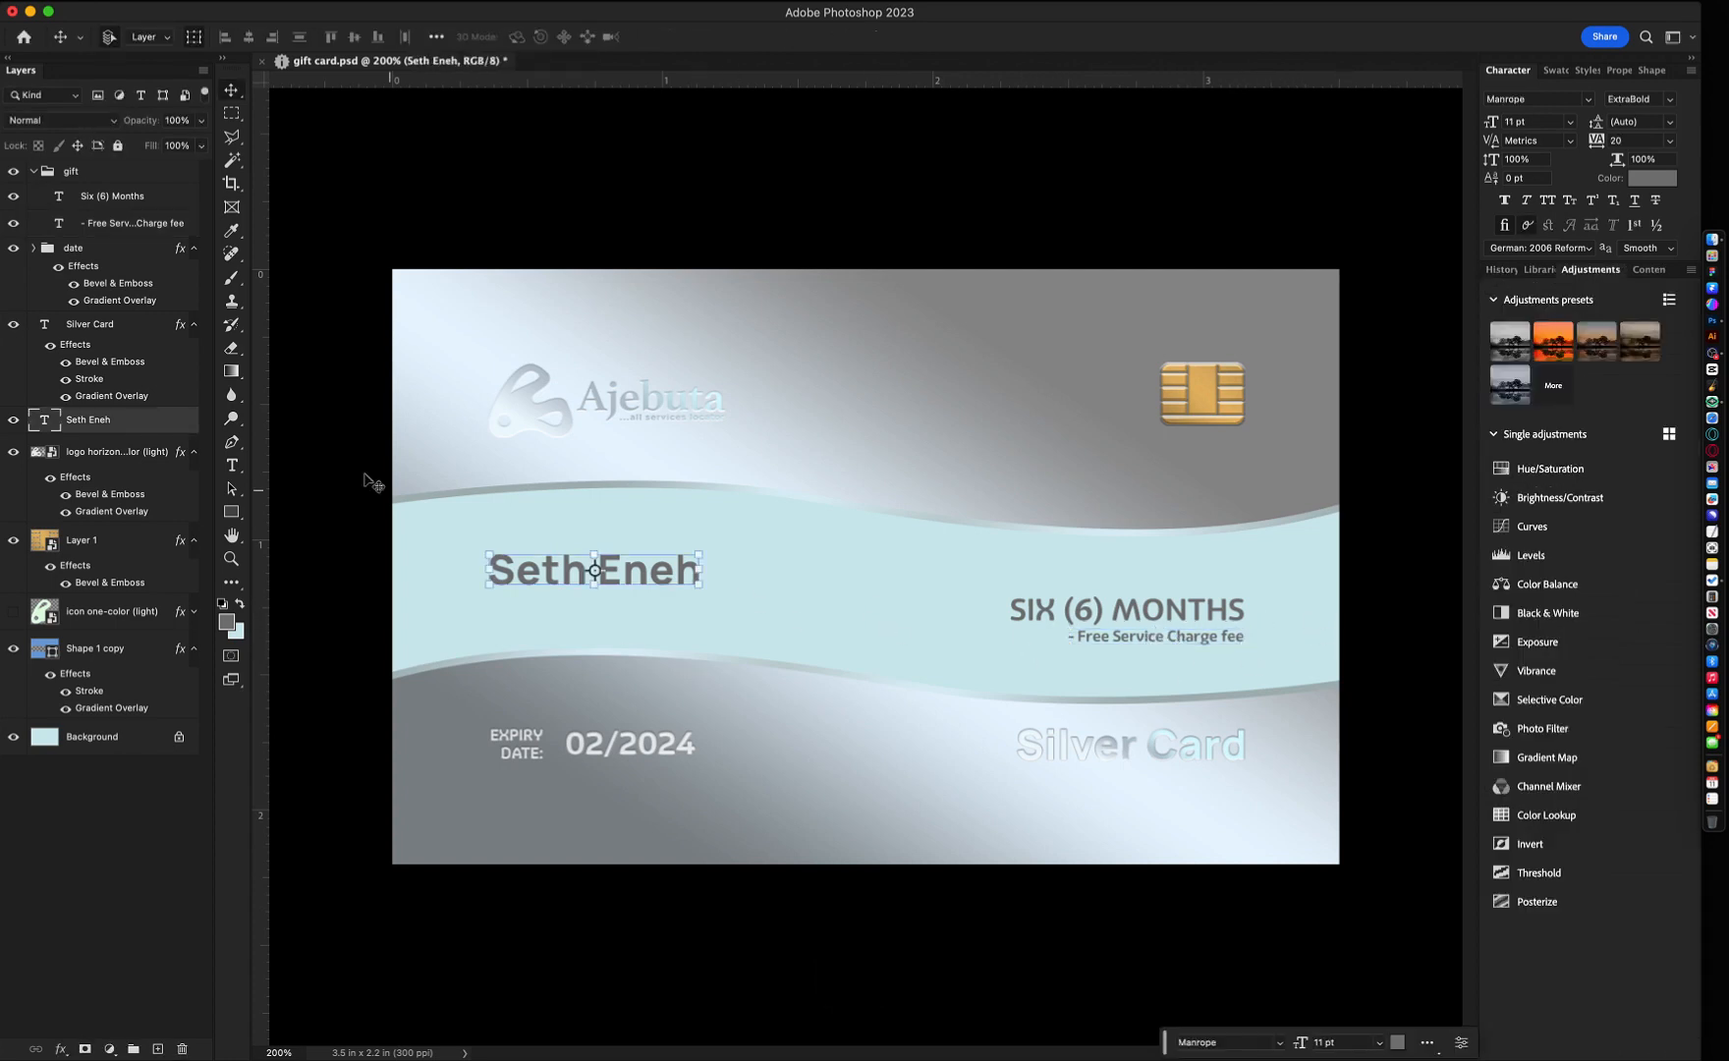
pyautogui.click(1653, 178)
pyautogui.moveTo(791, 543); pyautogui.dragTo(1374, 290)
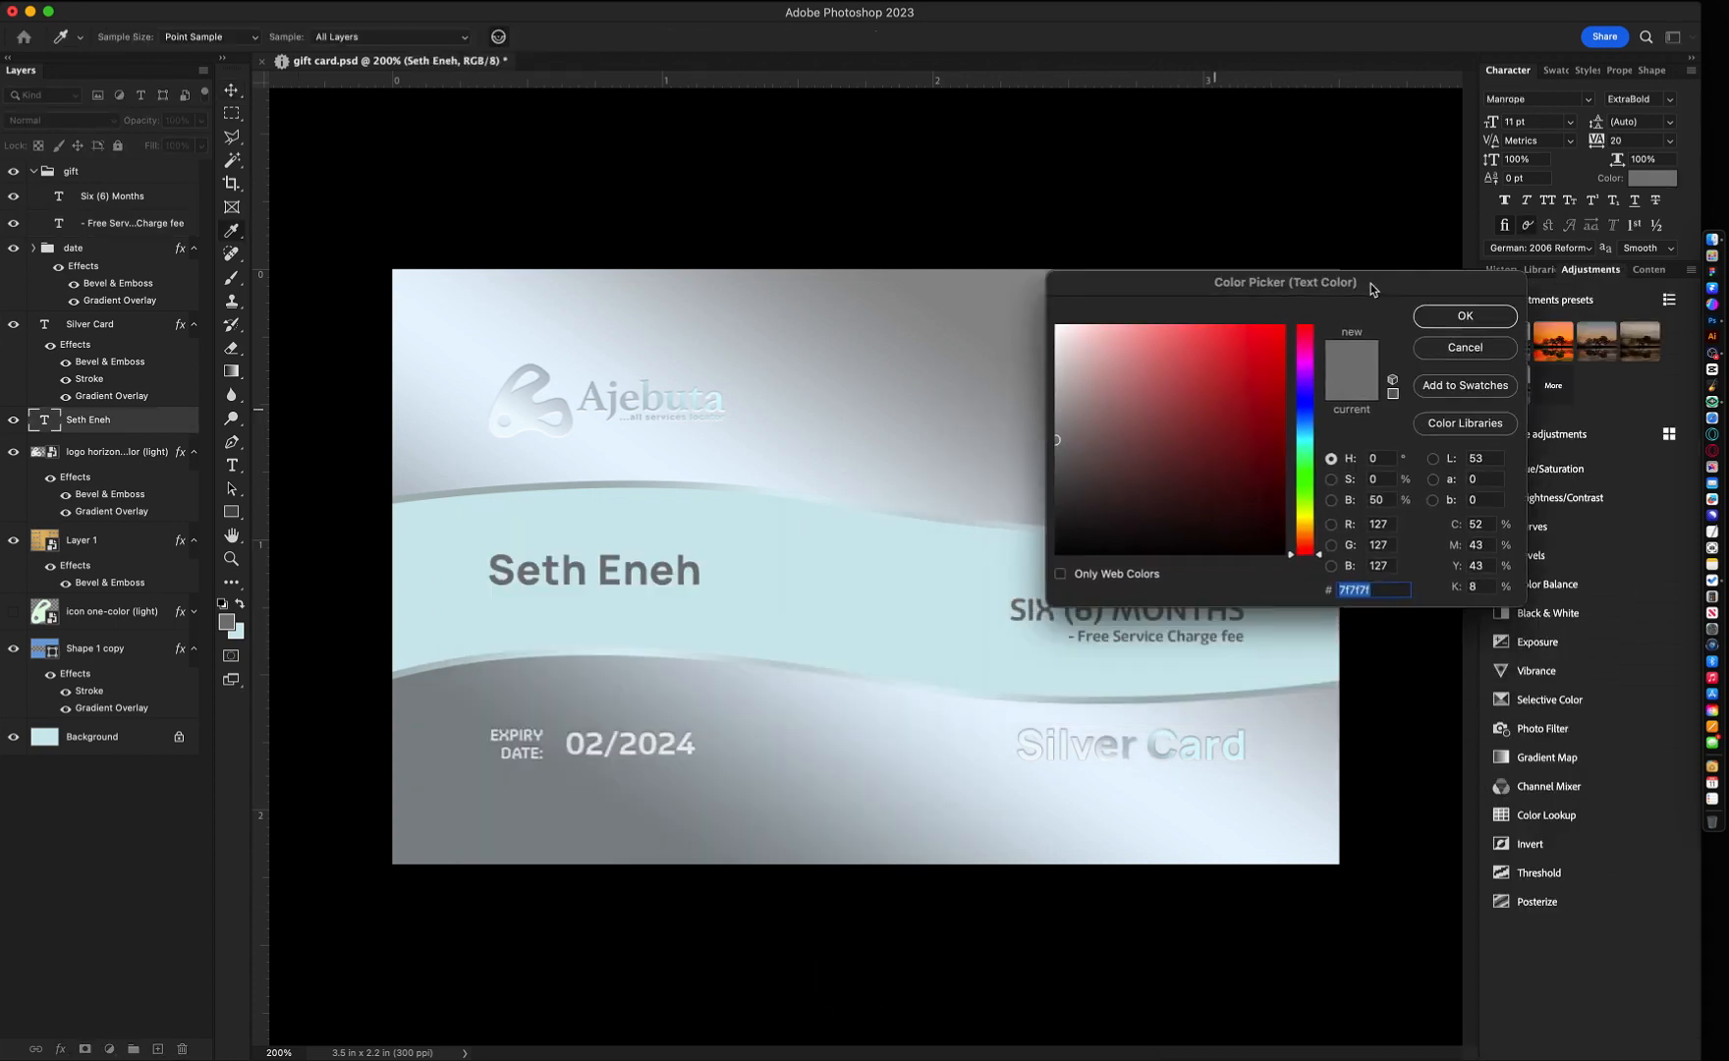
pyautogui.click(1056, 419)
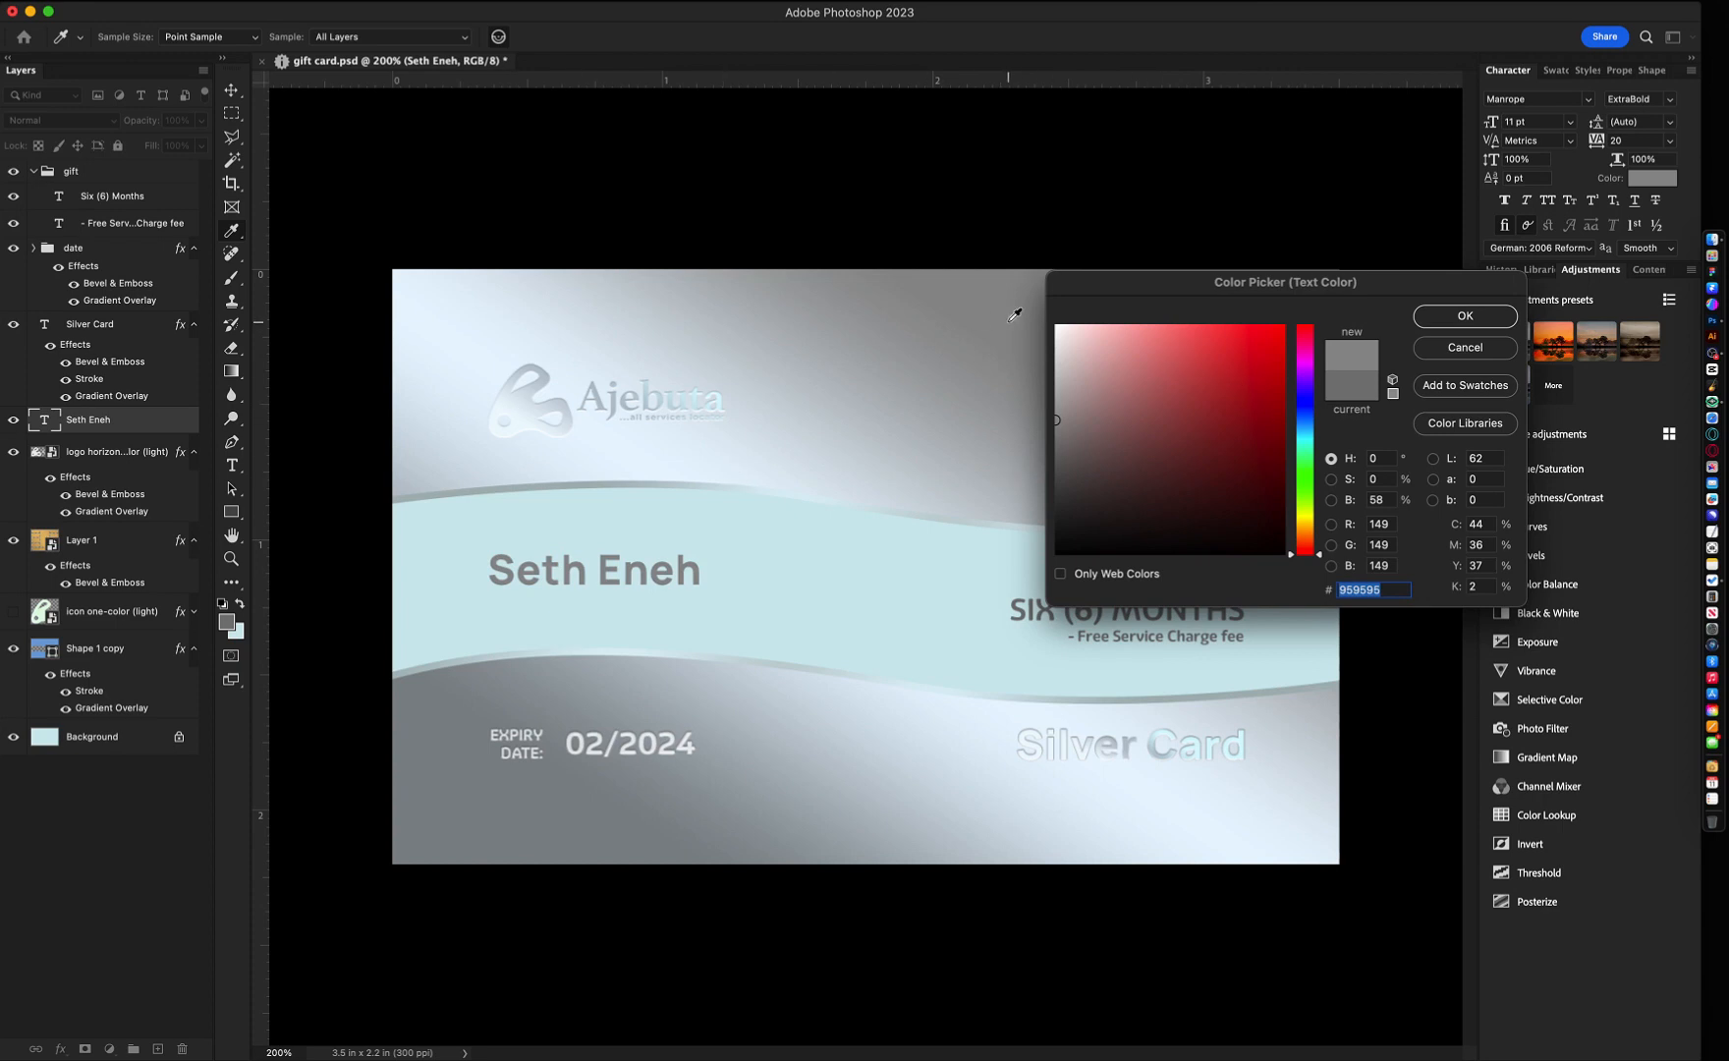
pyautogui.click(556, 694)
pyautogui.click(565, 691)
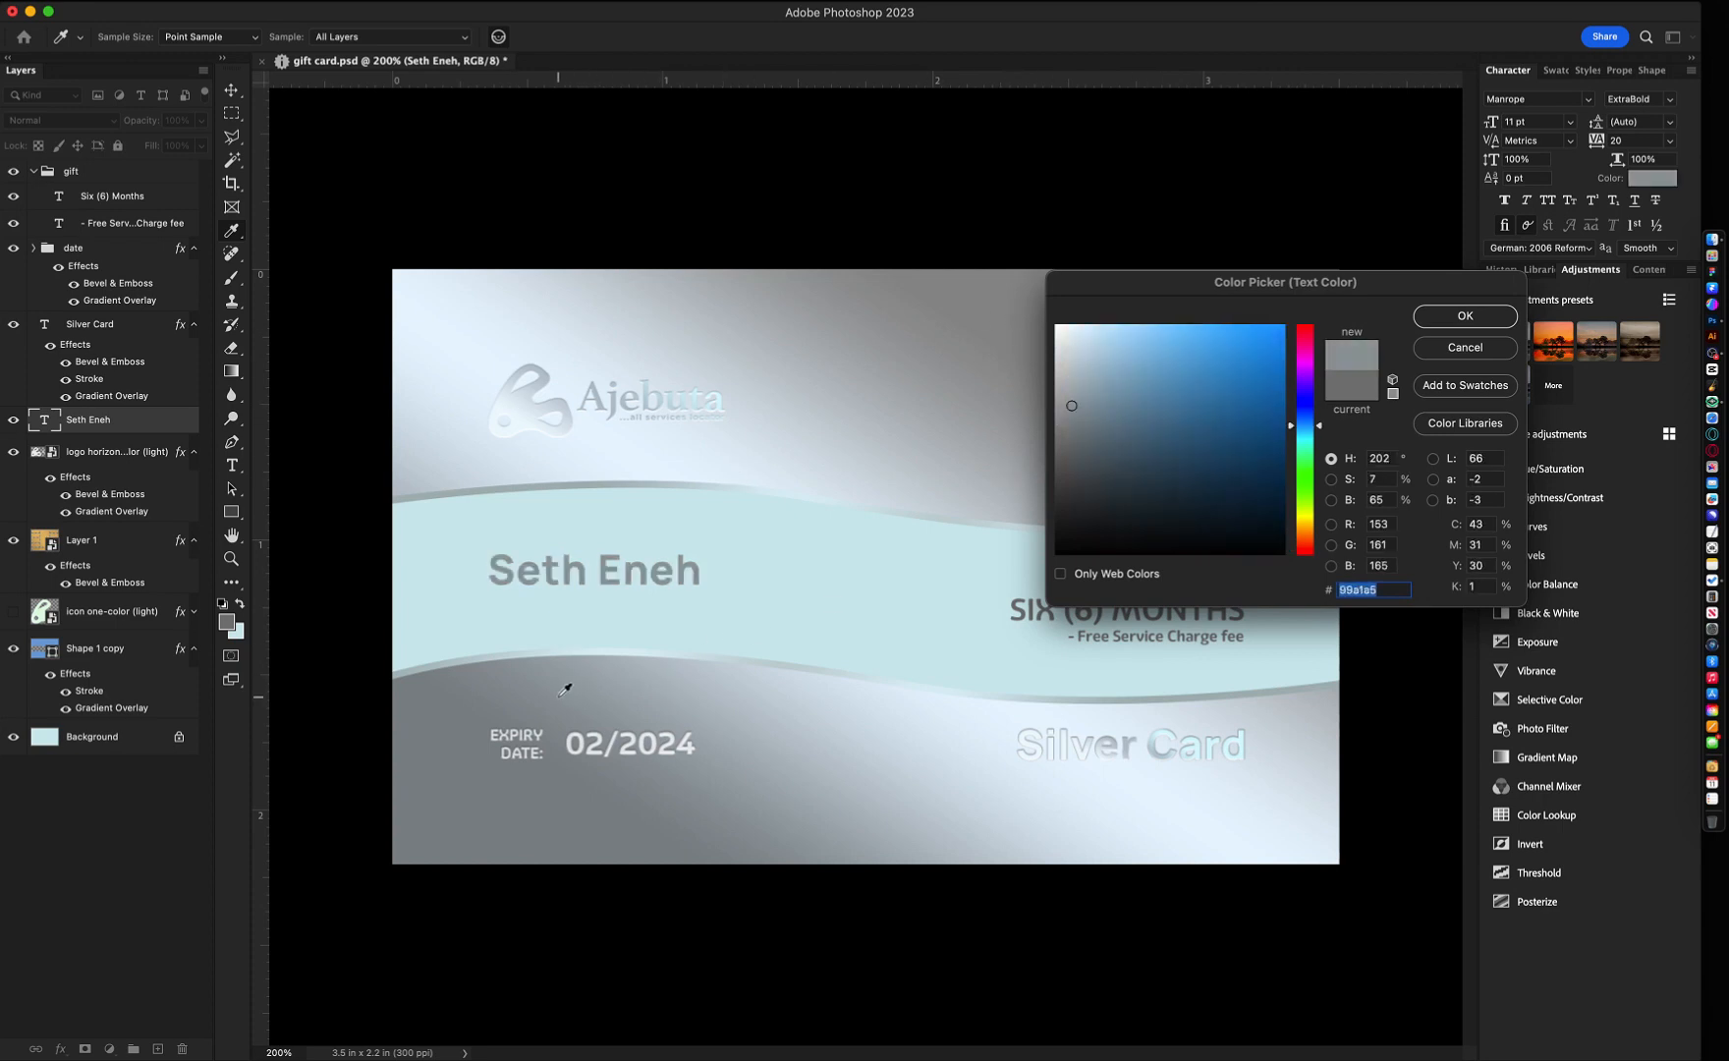
pyautogui.click(594, 685)
pyautogui.press('Return')
pyautogui.click(835, 603)
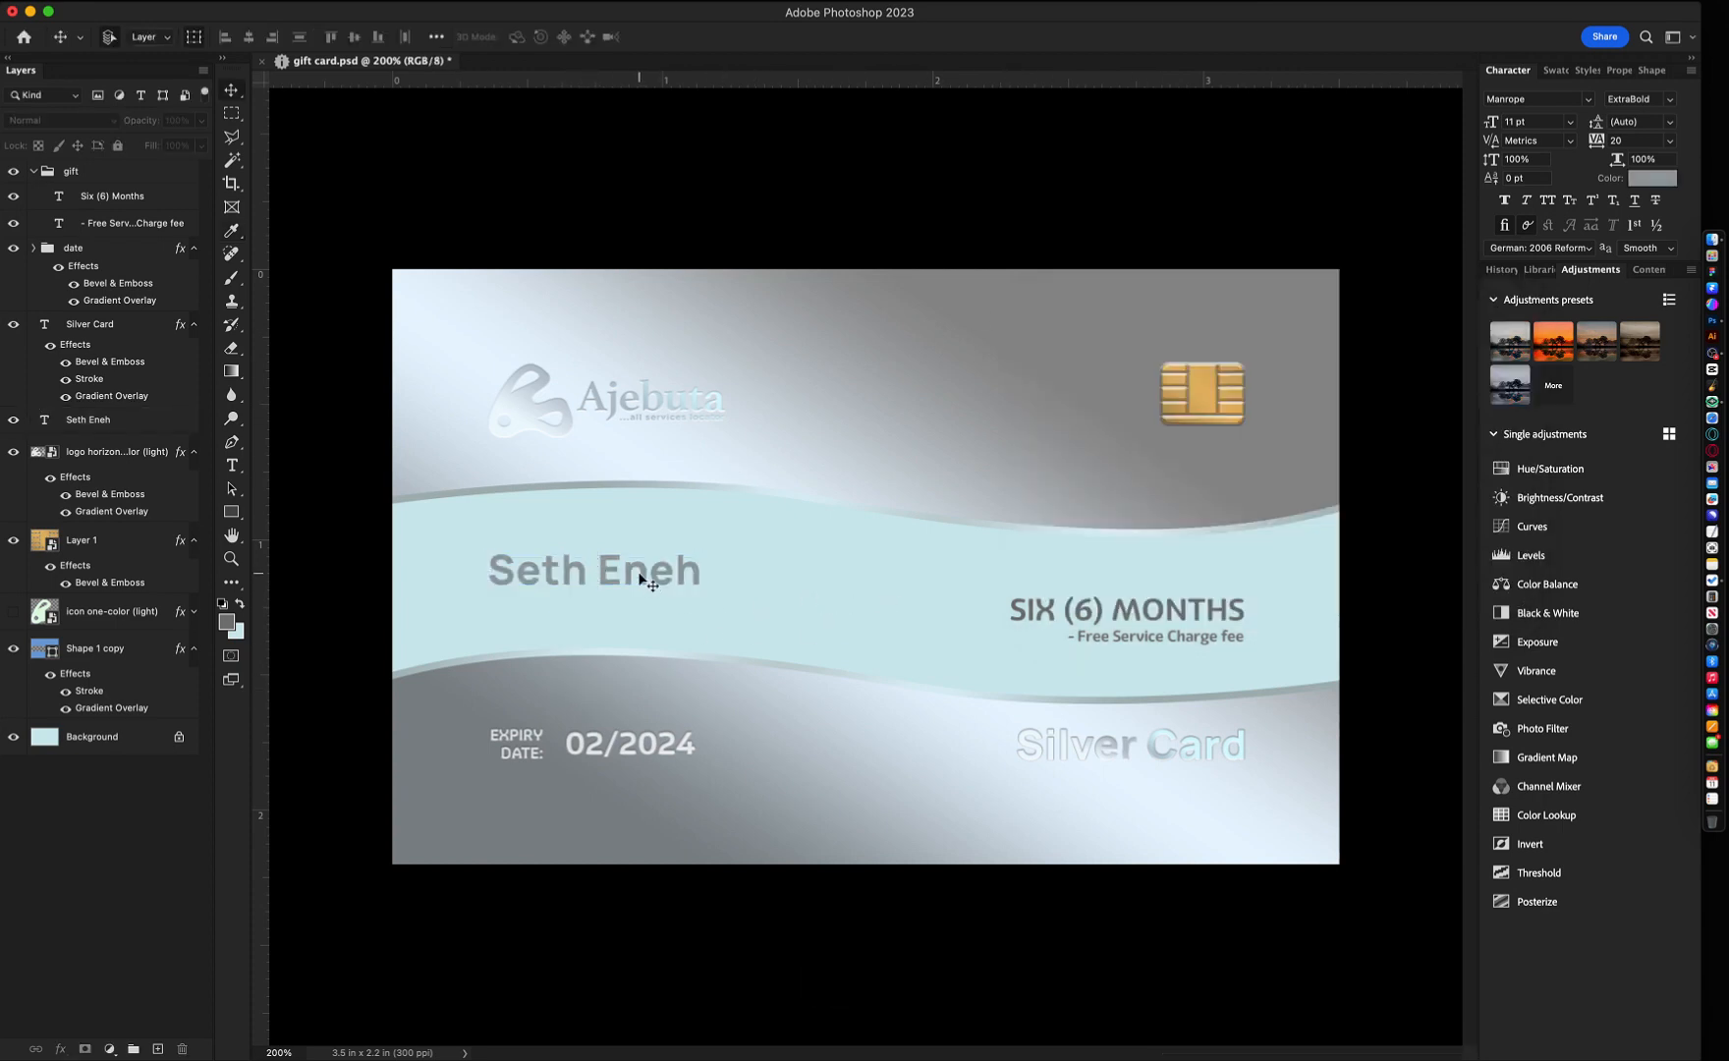
# - Duplicate the service charge line, place the copy above the cardholder's name and replace its text with "Card Holder's Name:"
pyautogui.click(1112, 638)
pyautogui.press('super+j')
pyautogui.moveTo(1239, 753); pyautogui.dragTo(660, 660)
pyautogui.doubleClick(629, 538)
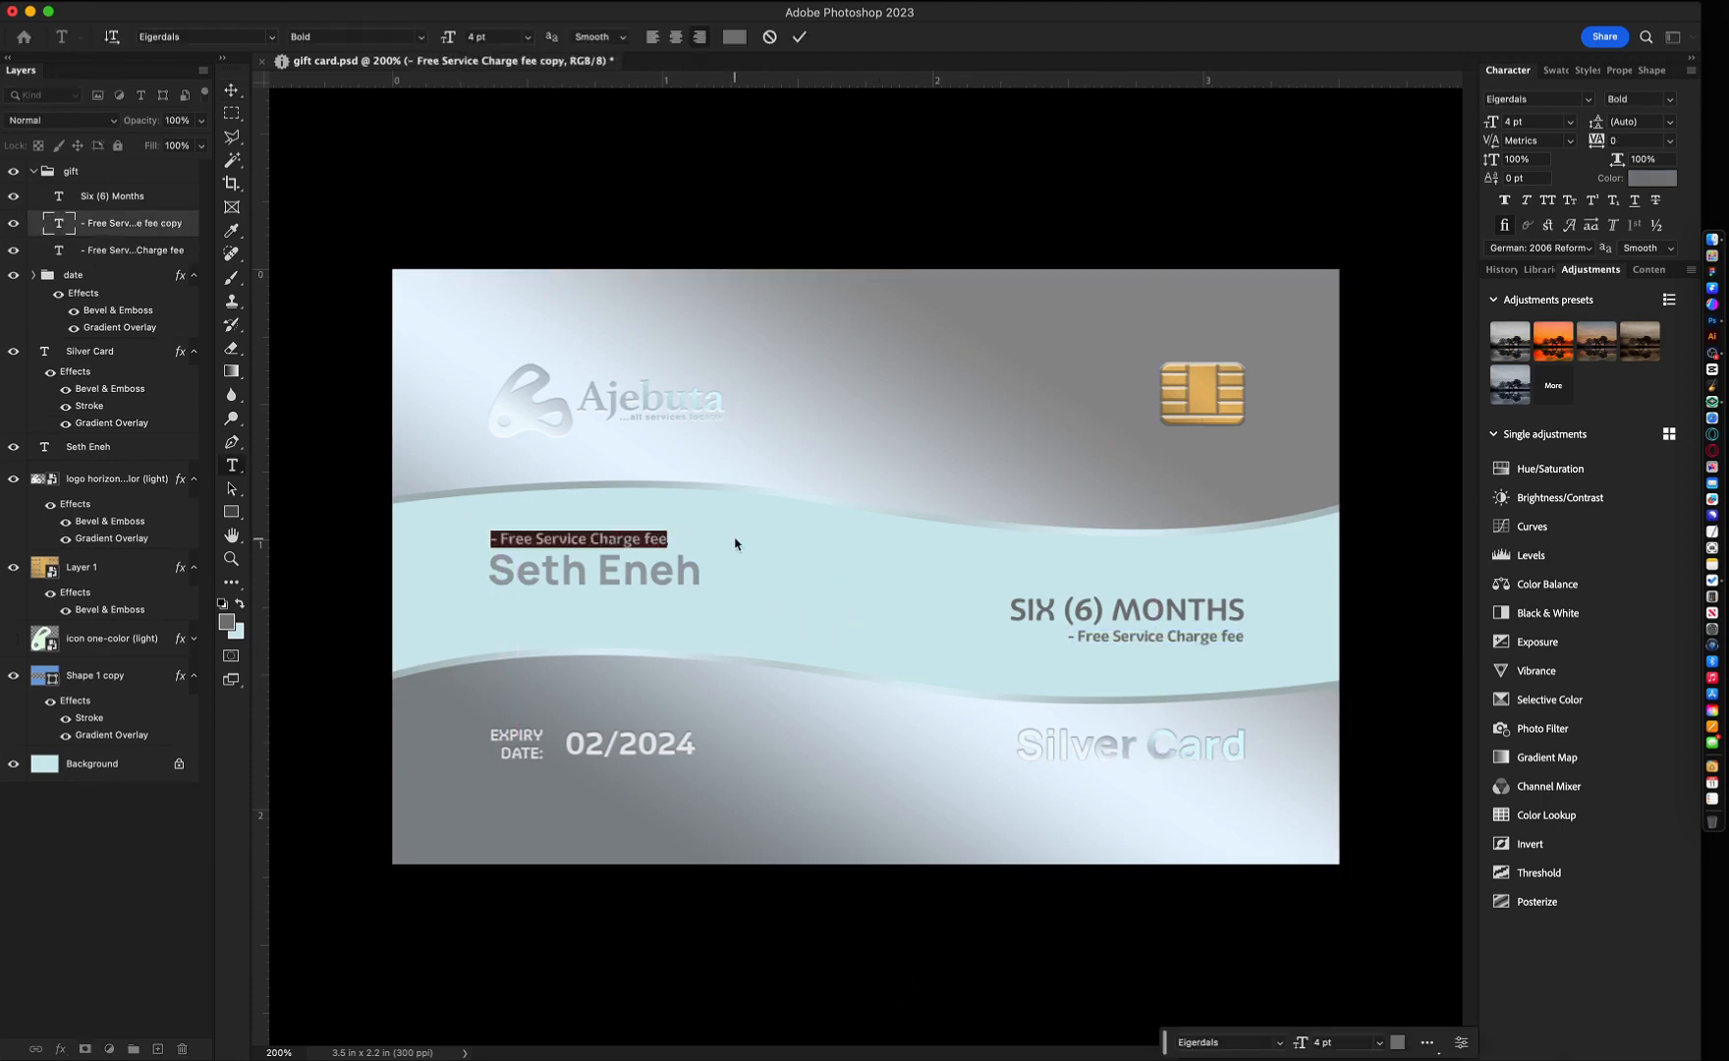
pyautogui.write('Card')
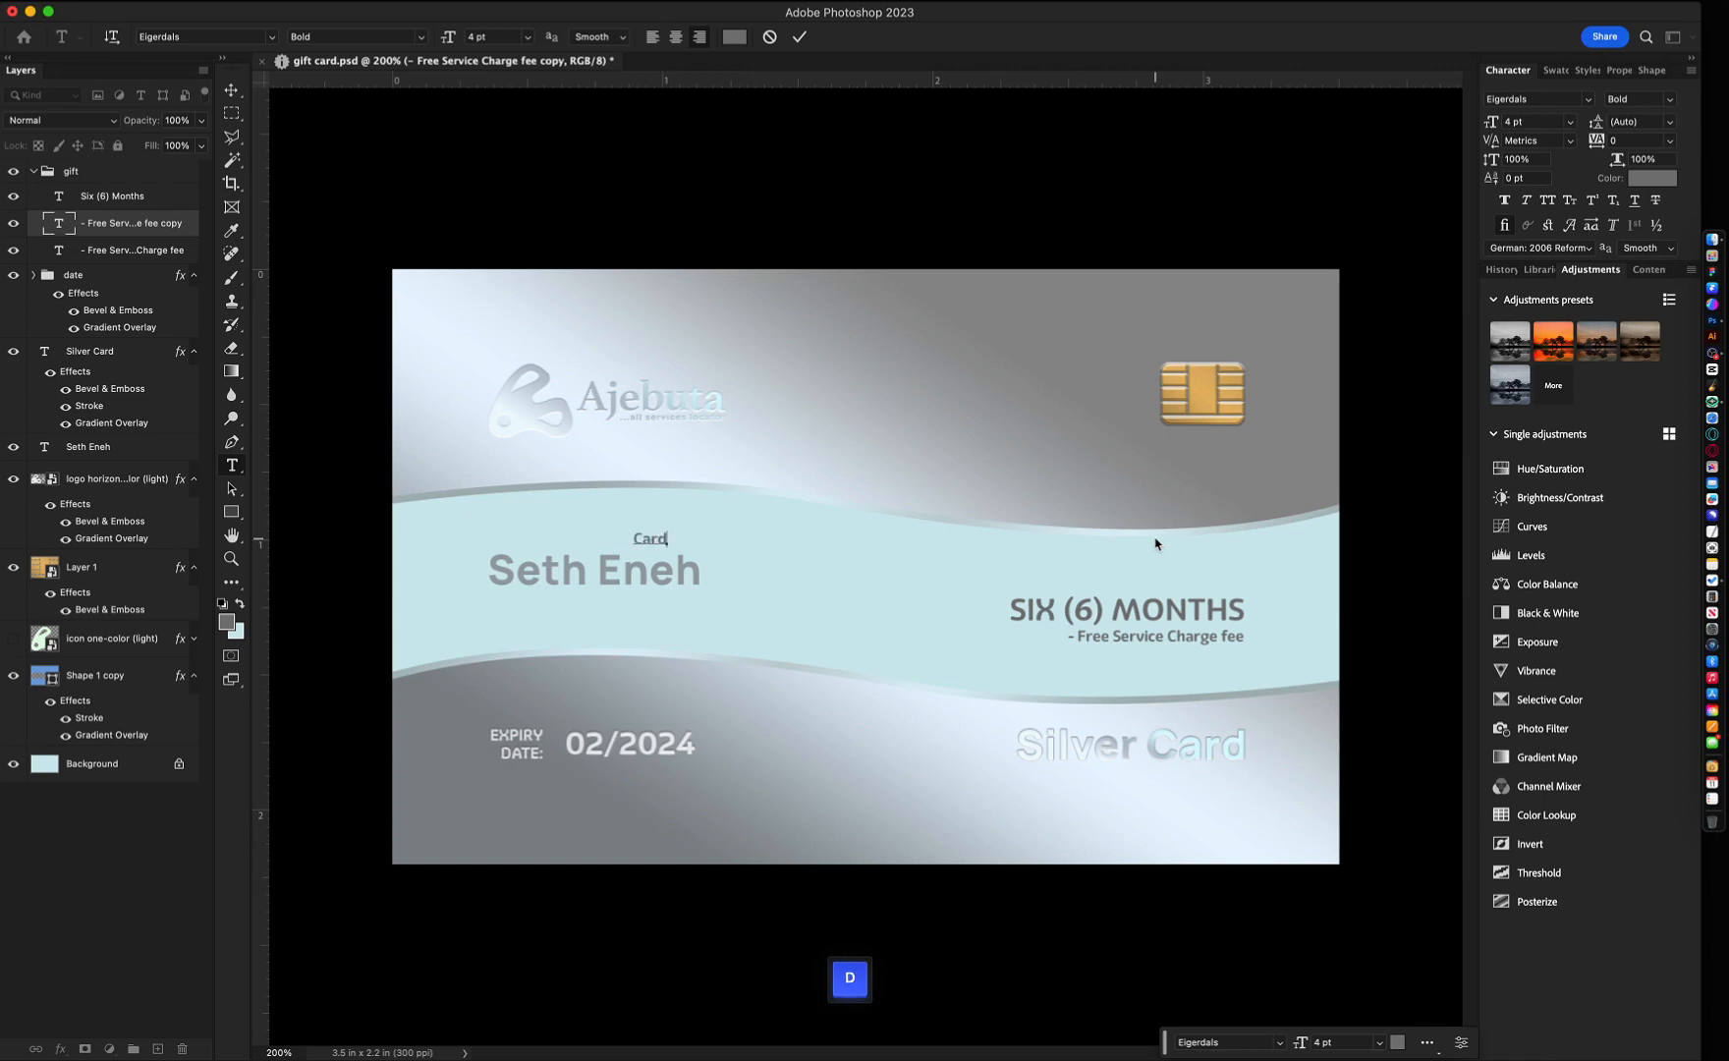
pyautogui.write(" Holder's Name:")
pyautogui.press('super+Return')
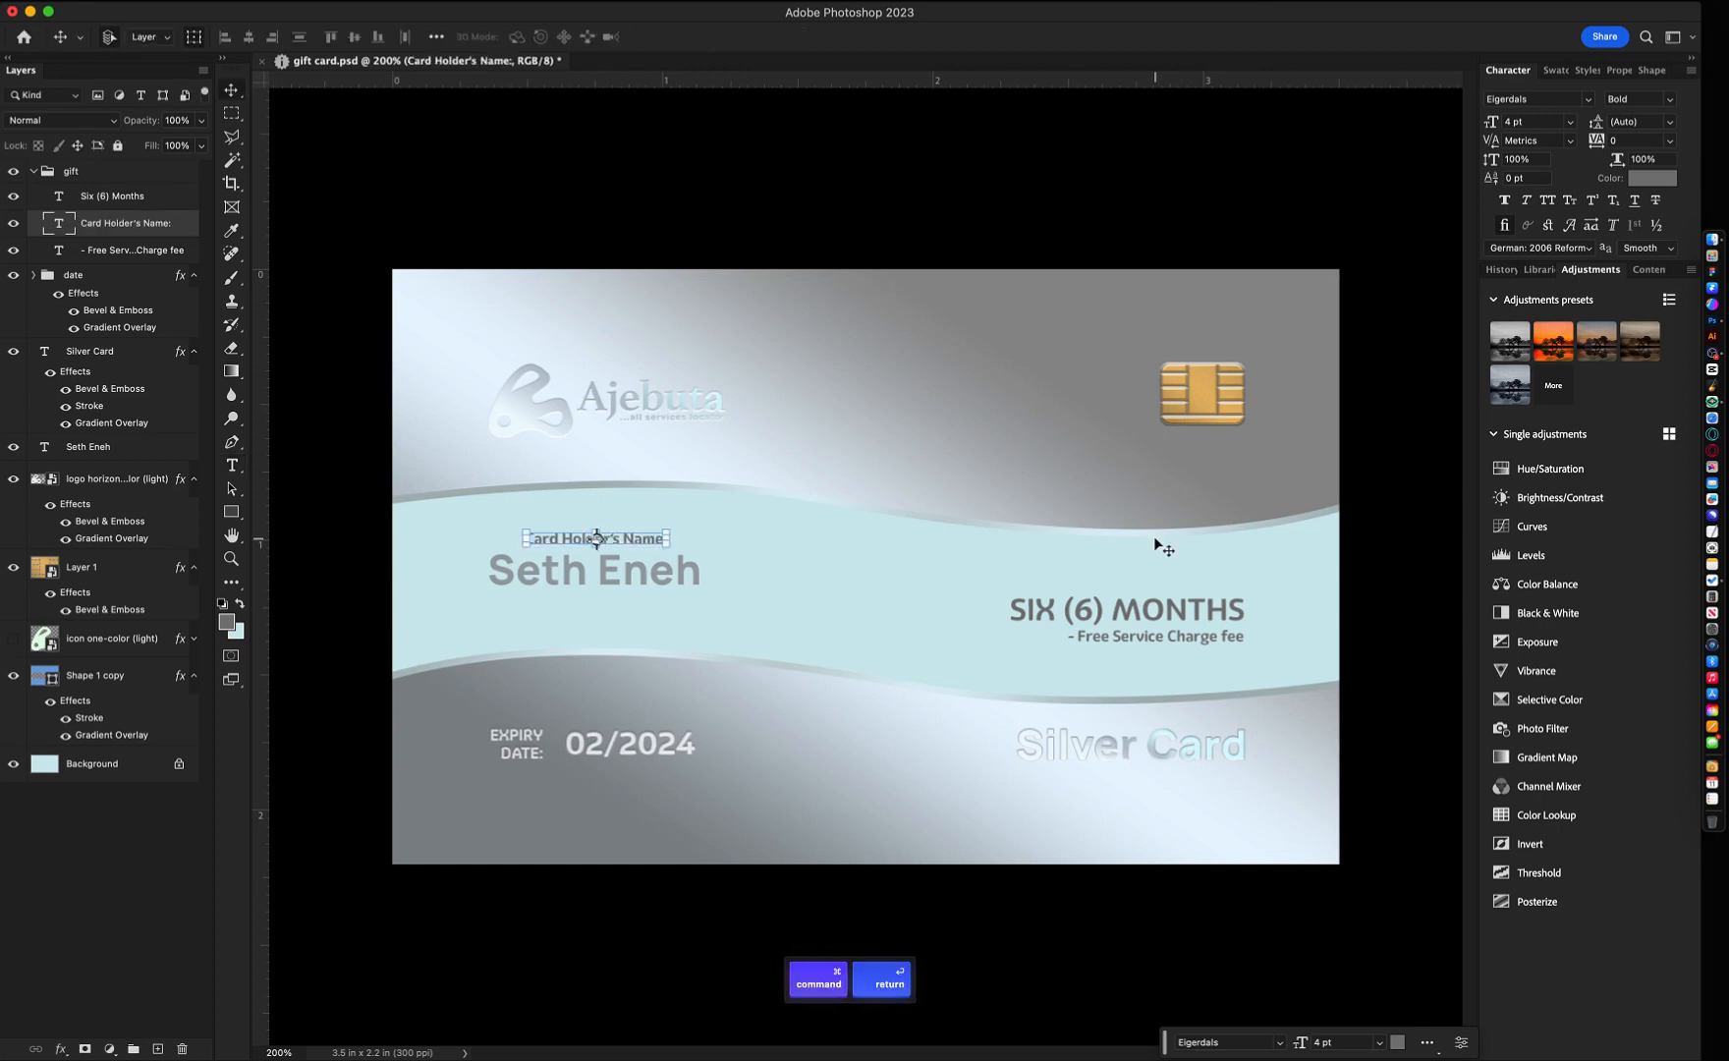
# - Move the cardholder's name aside to the right and break the "Card Holder's Name:" label into two lines before "Name:"
pyautogui.moveTo(667, 586); pyautogui.dragTo(830, 586)
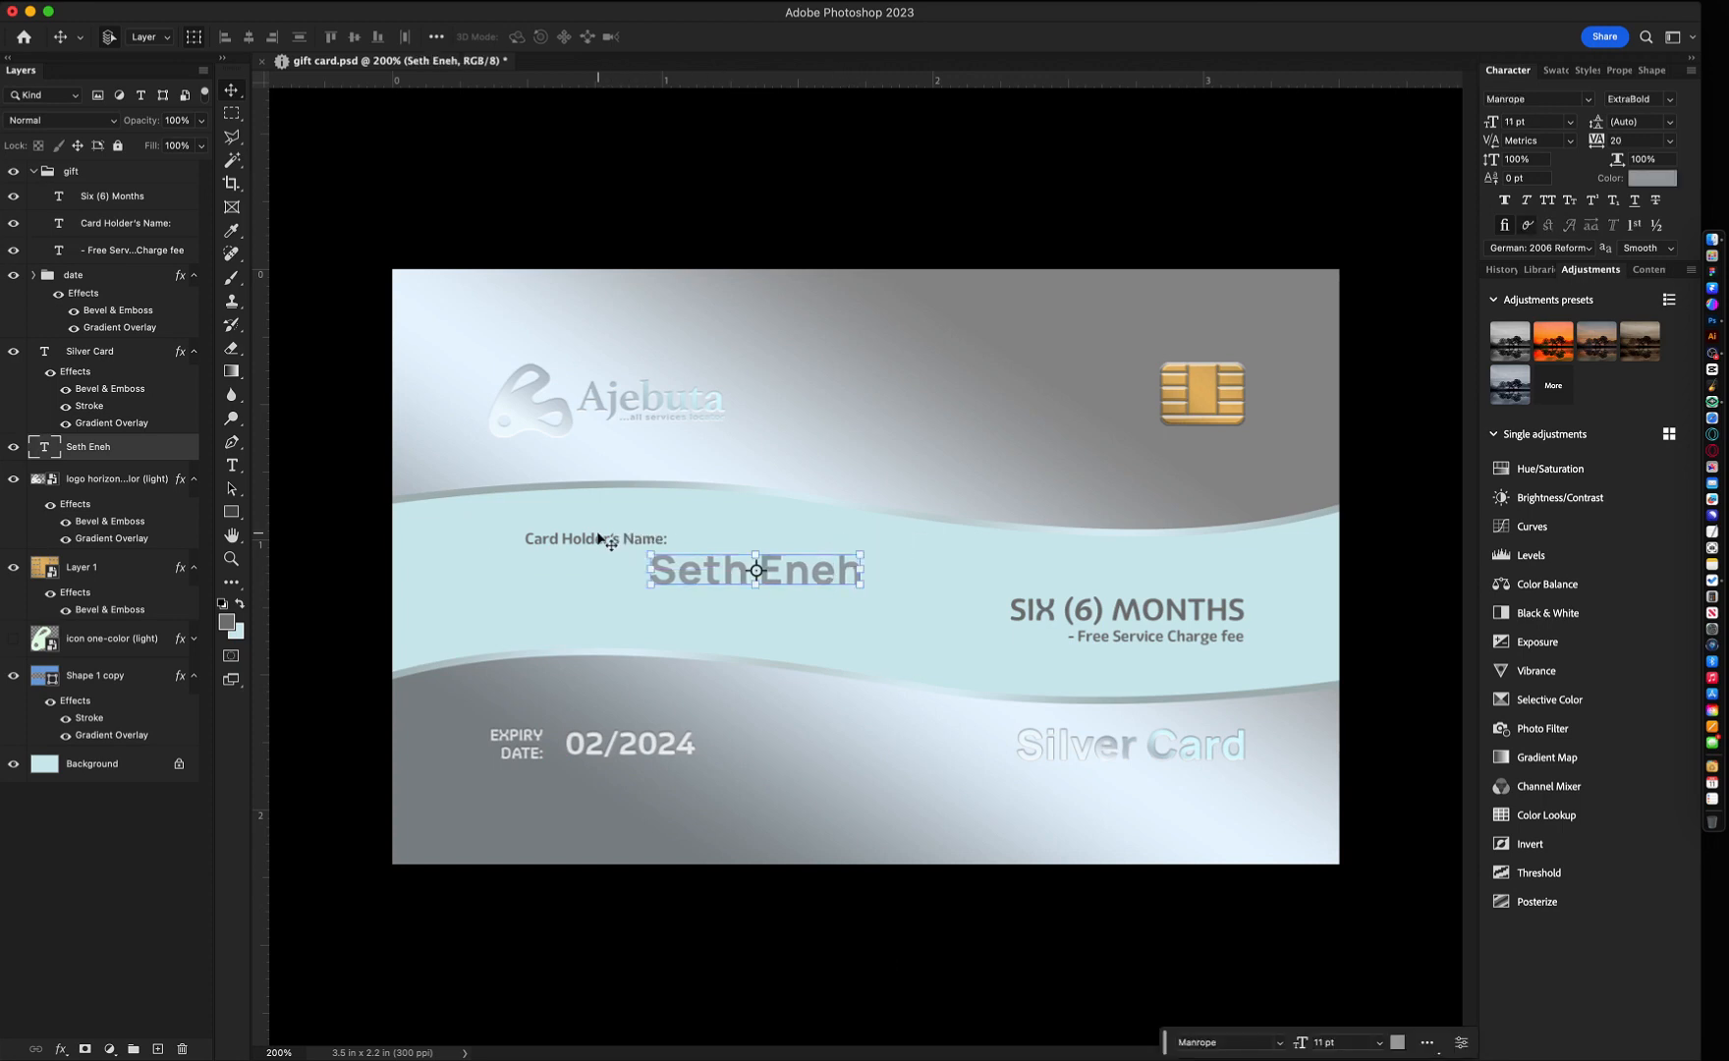
pyautogui.press('t')
pyautogui.click(628, 537)
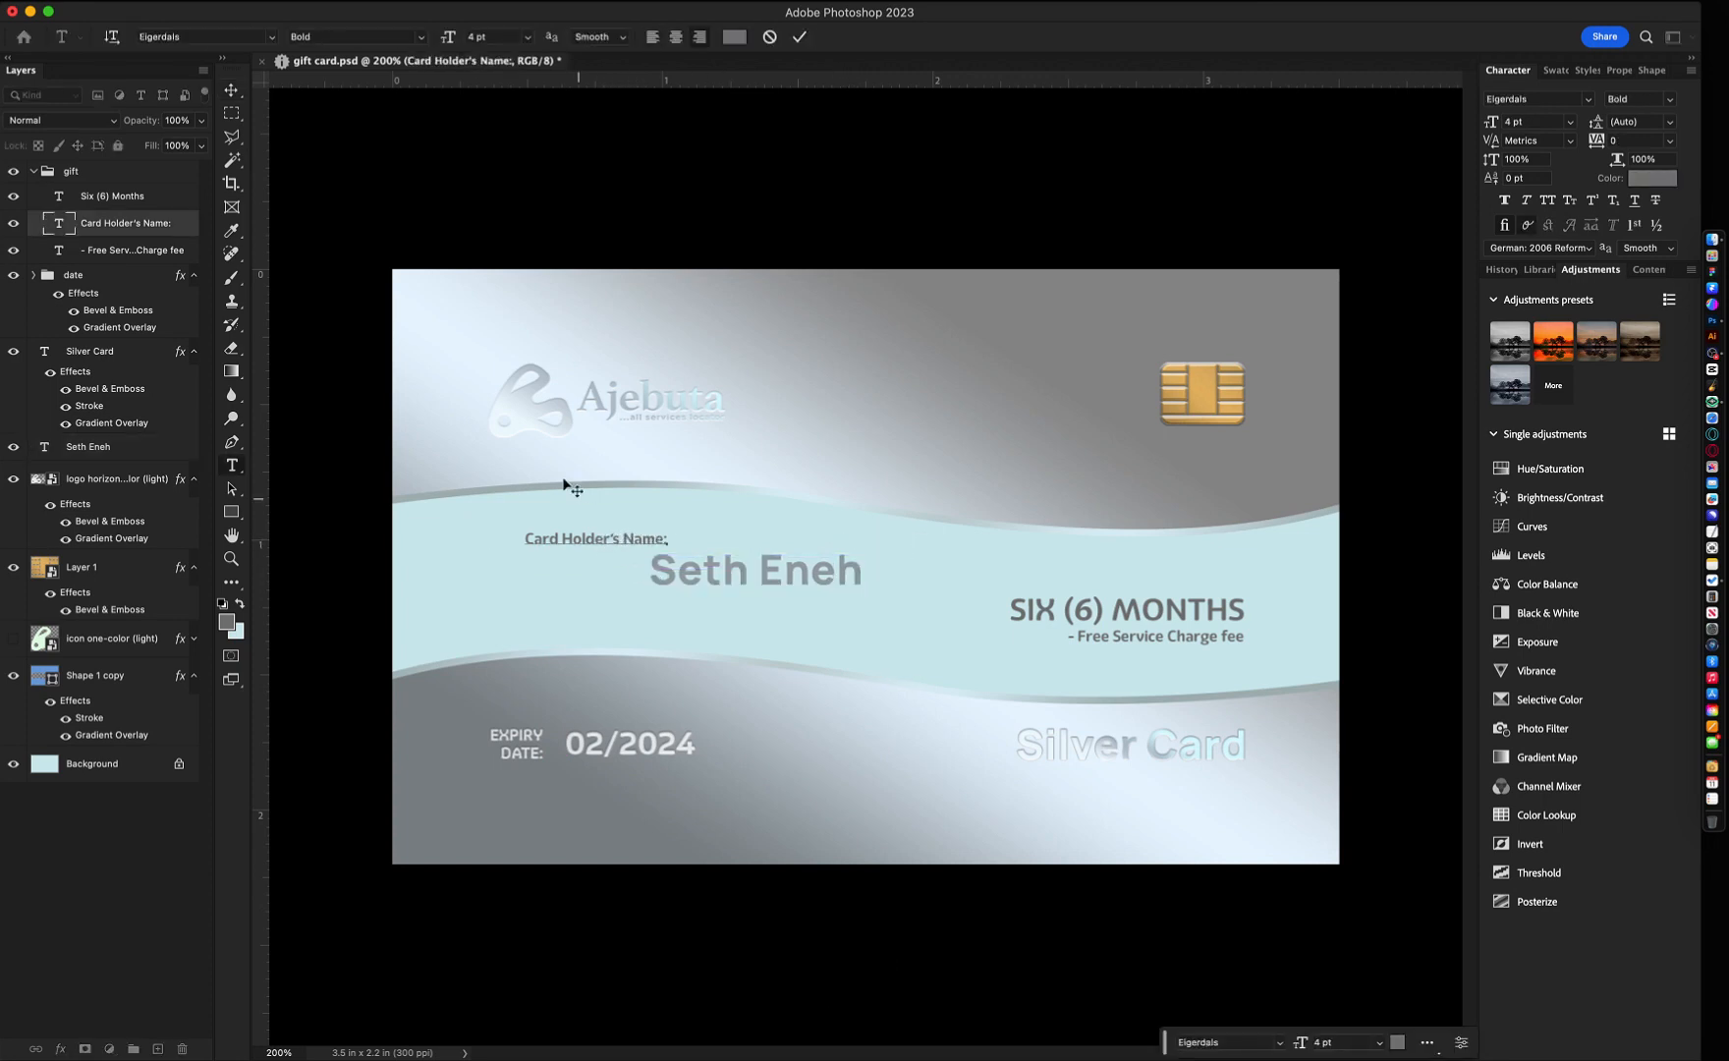
pyautogui.press('Return')
pyautogui.press('super+Return')
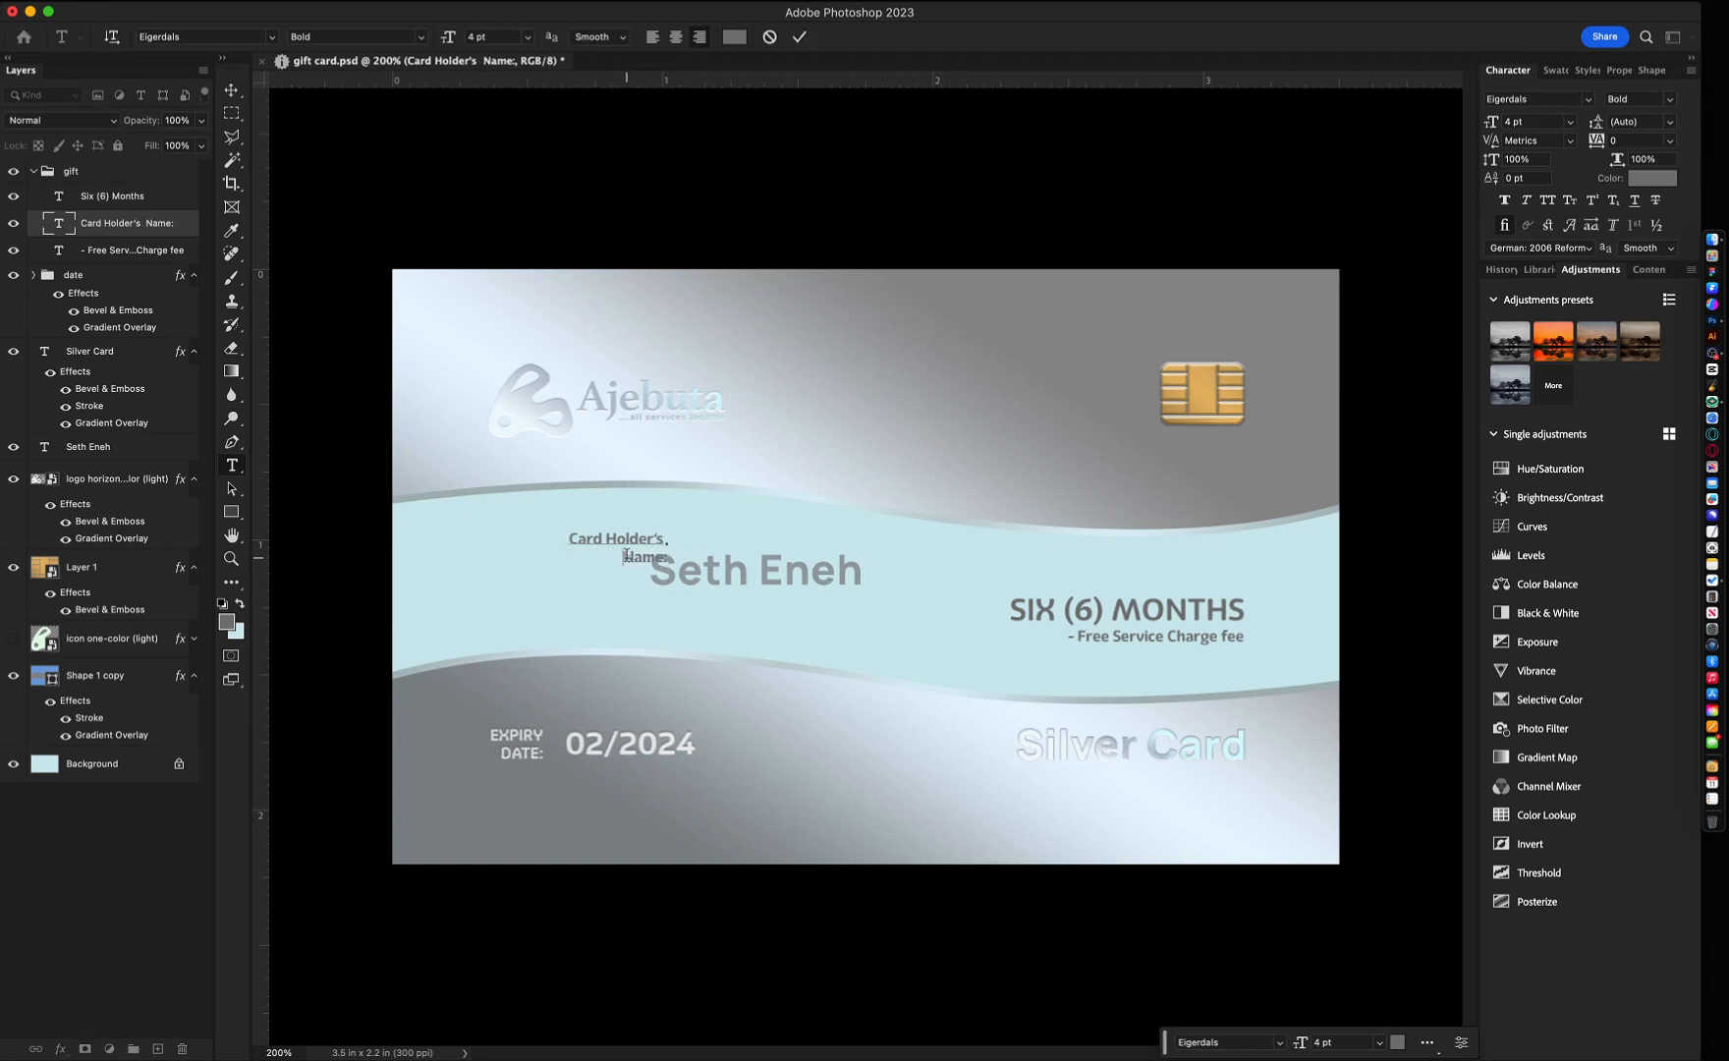
pyautogui.press('super+Return')
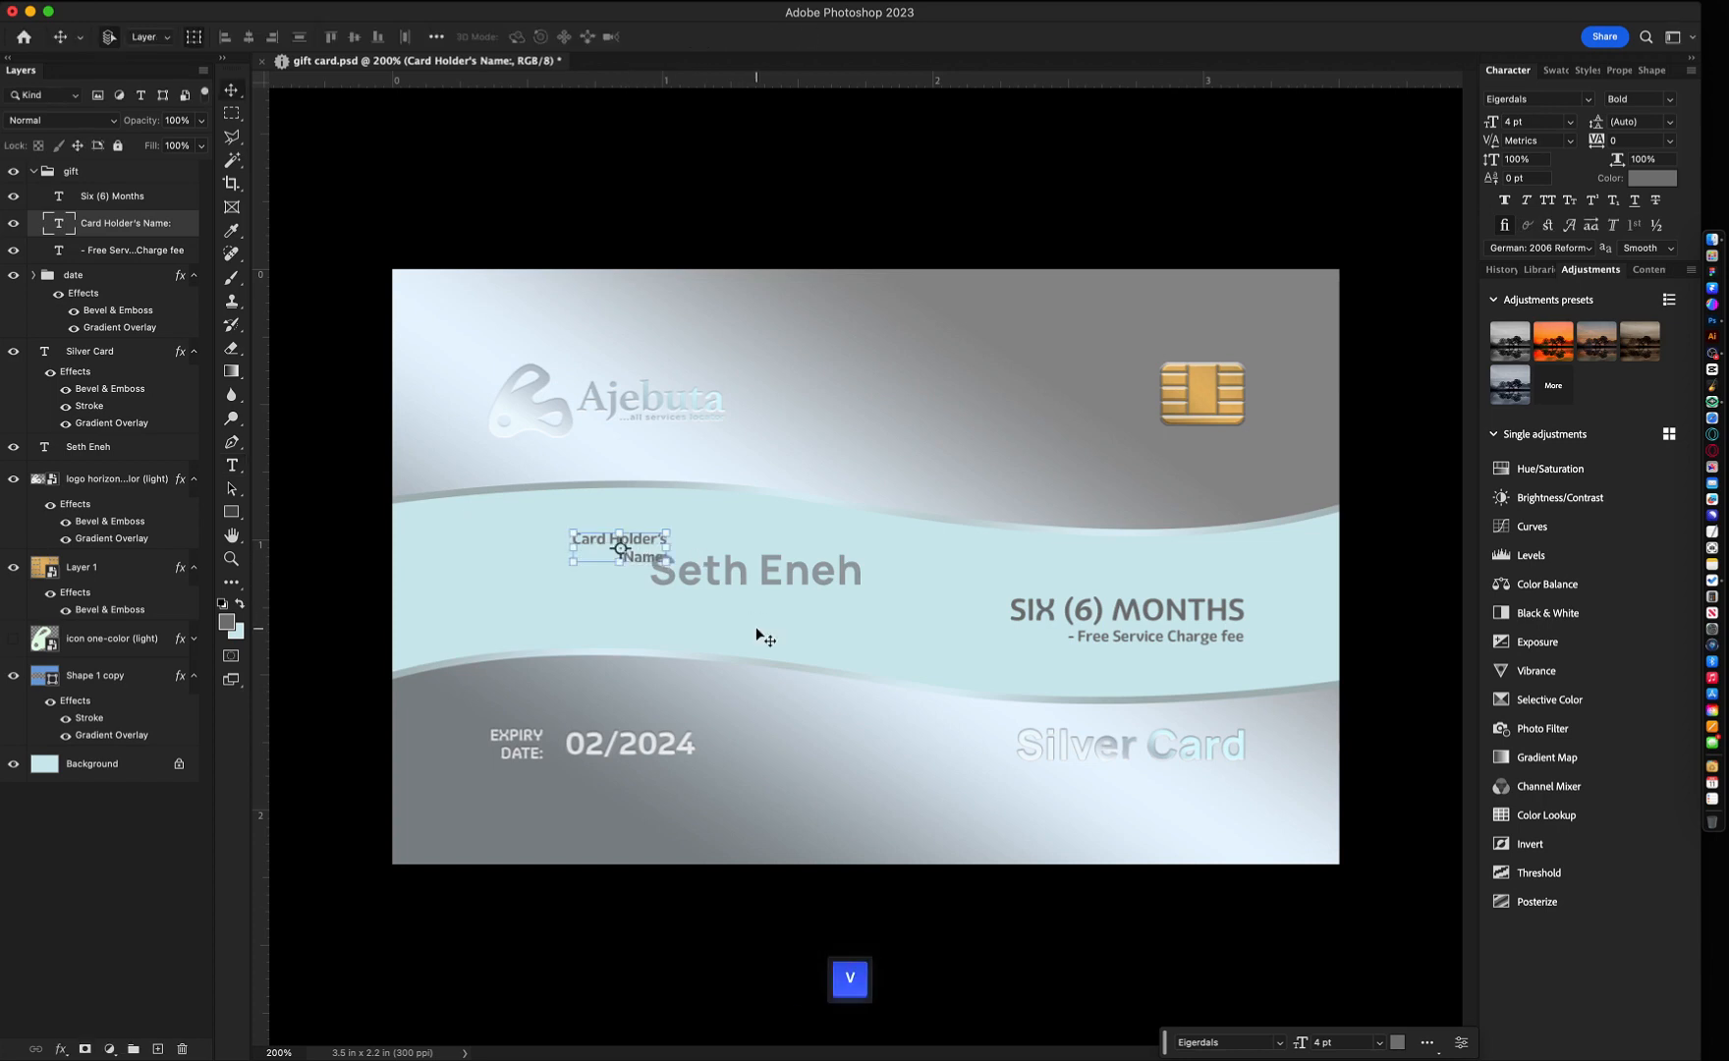
# - Move the "Card Holder's Name:" label left of the cardholder's name and align both on their vertical centers
pyautogui.moveTo(716, 608); pyautogui.dragTo(670, 611)
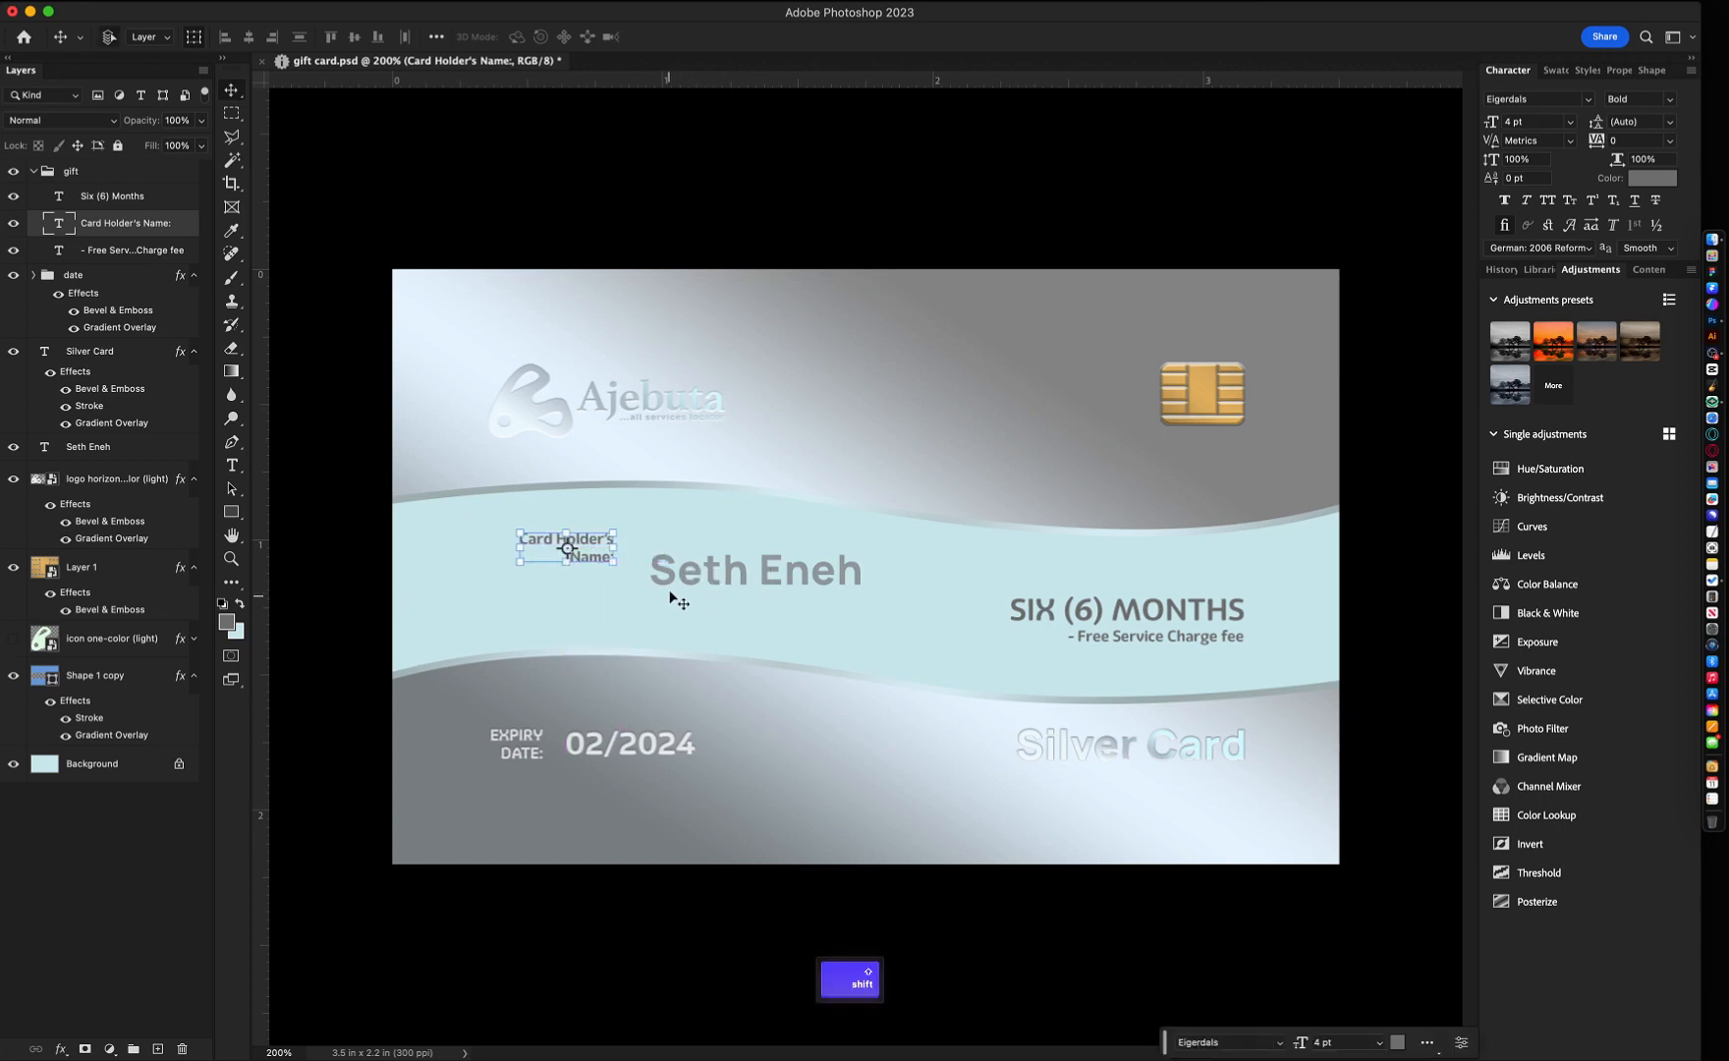
pyautogui.keyDown('shift'); pyautogui.click(687, 579); pyautogui.keyUp('shift')
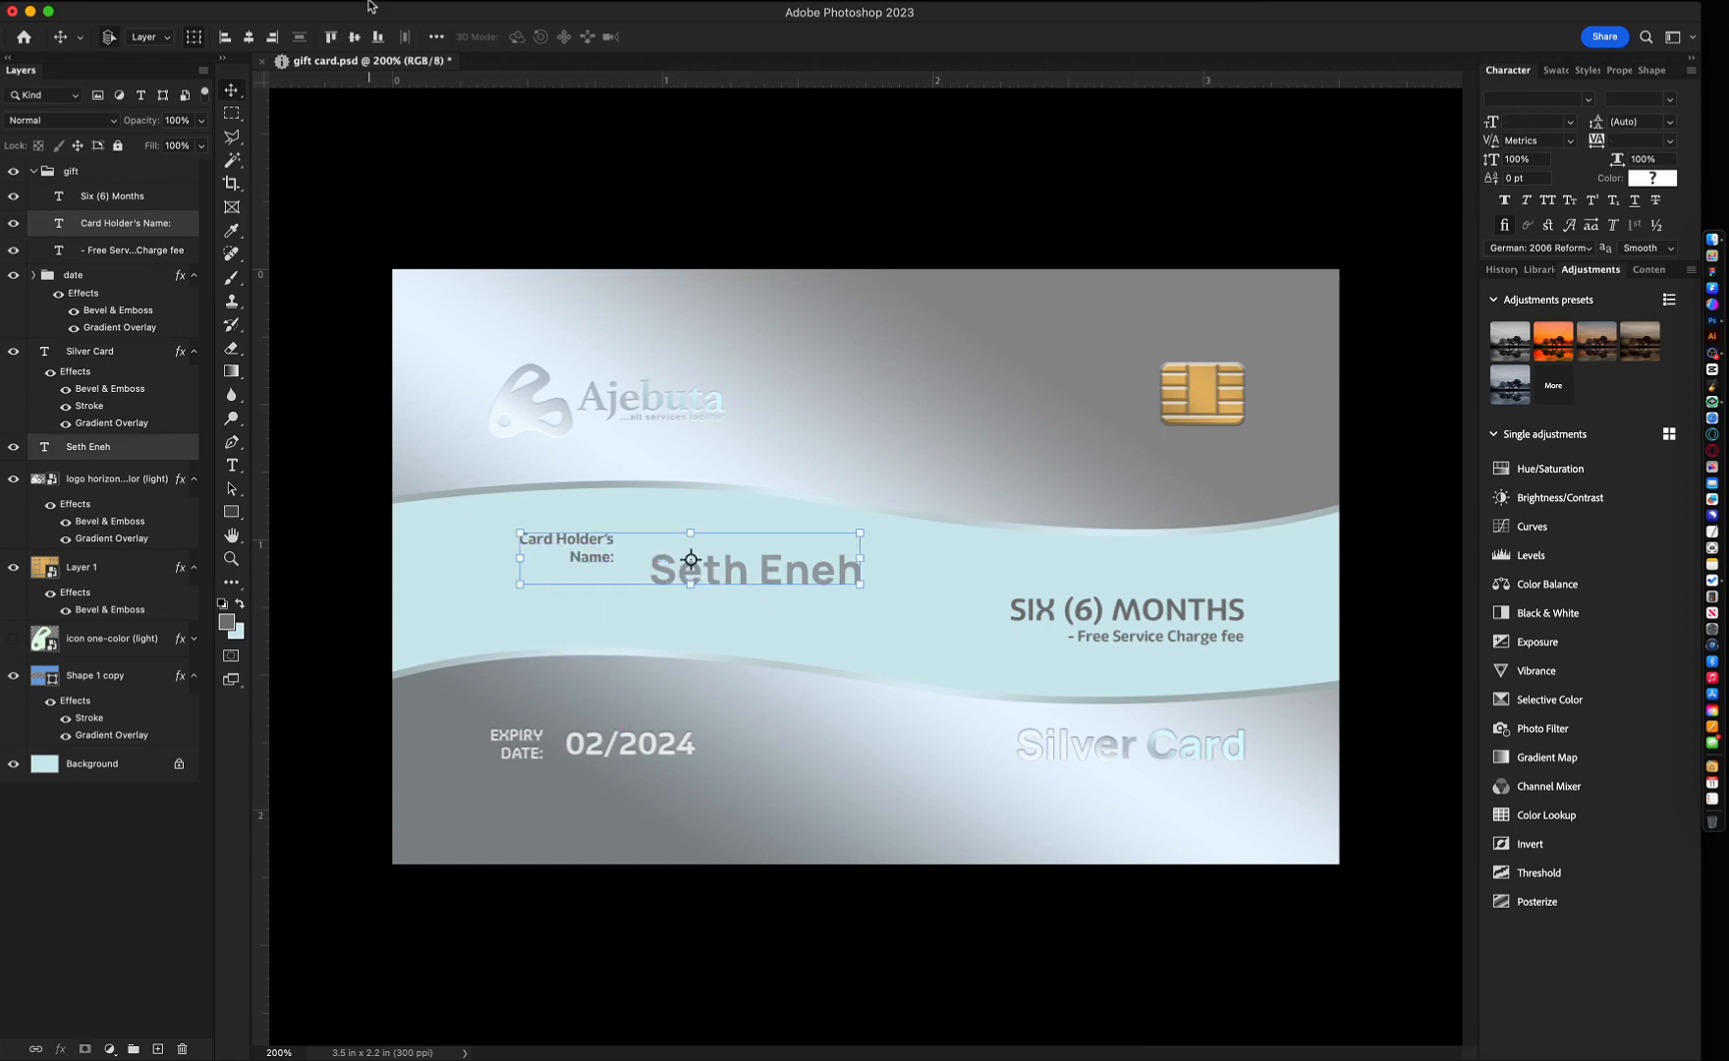
pyautogui.click(356, 38)
# - Shift the label and cardholder's name together down and left so the label sits near the logo's left edge
pyautogui.hotkey('shift', 'Down')
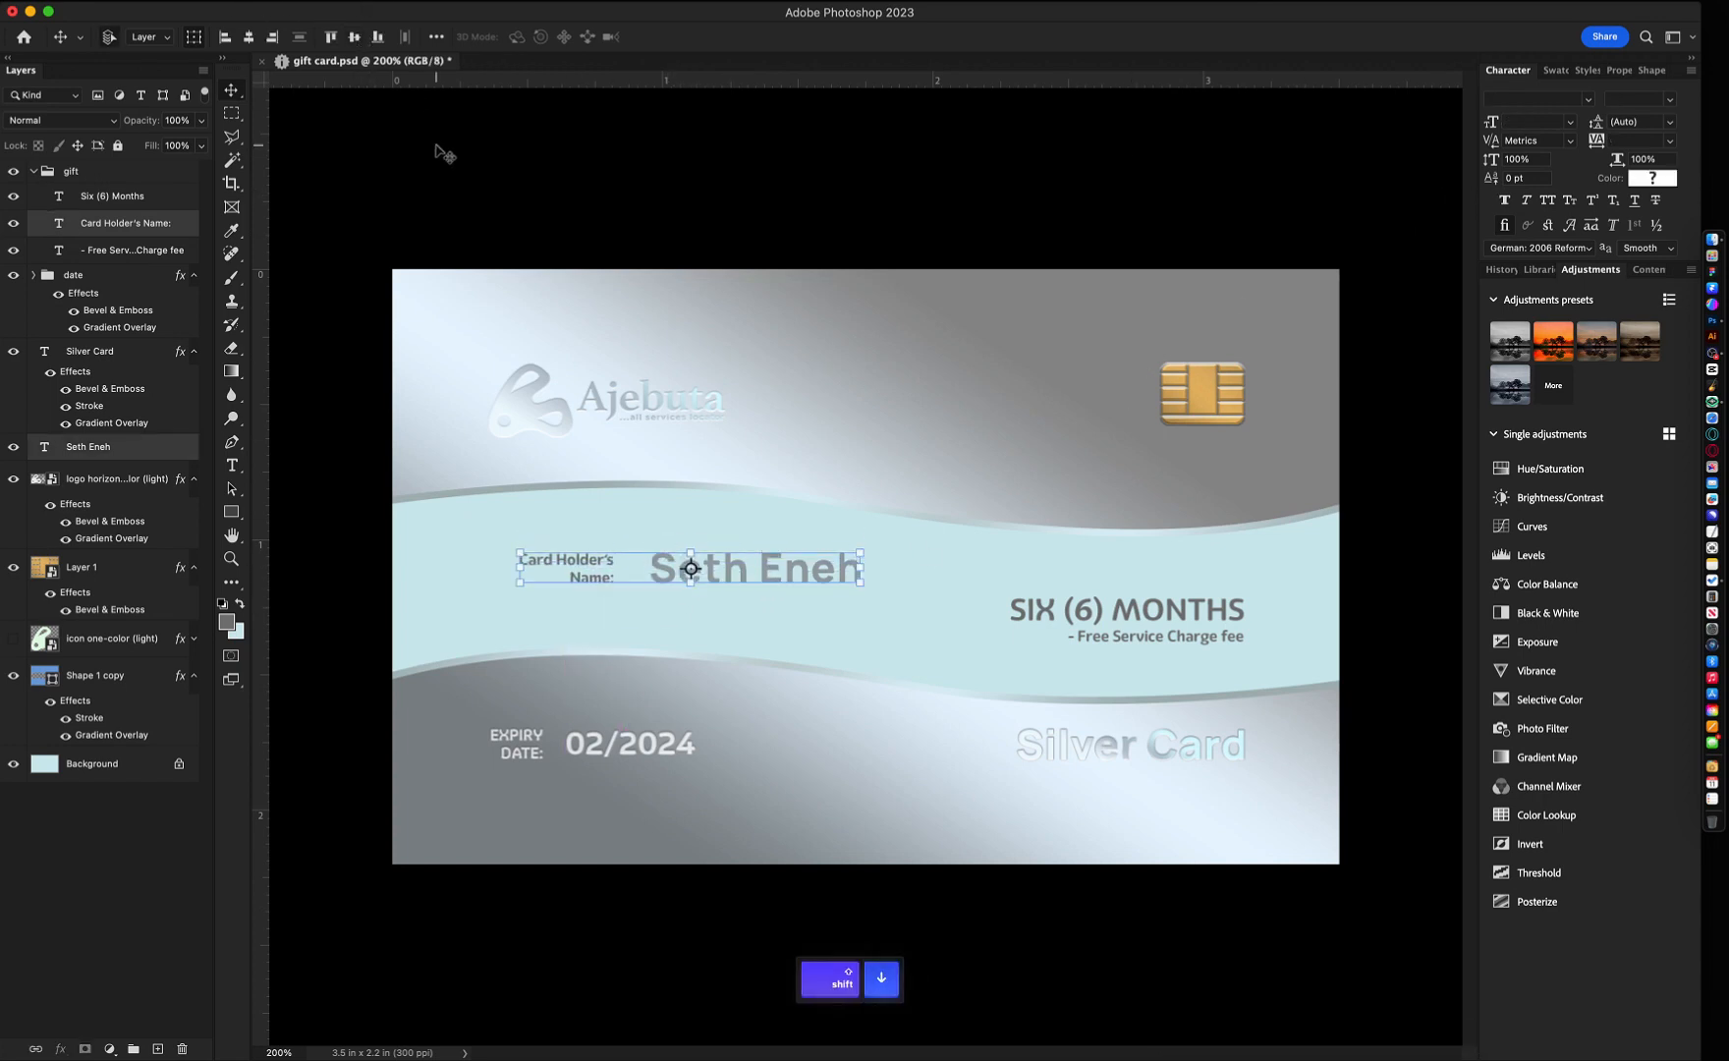
pyautogui.hotkey('shift', 'Down')
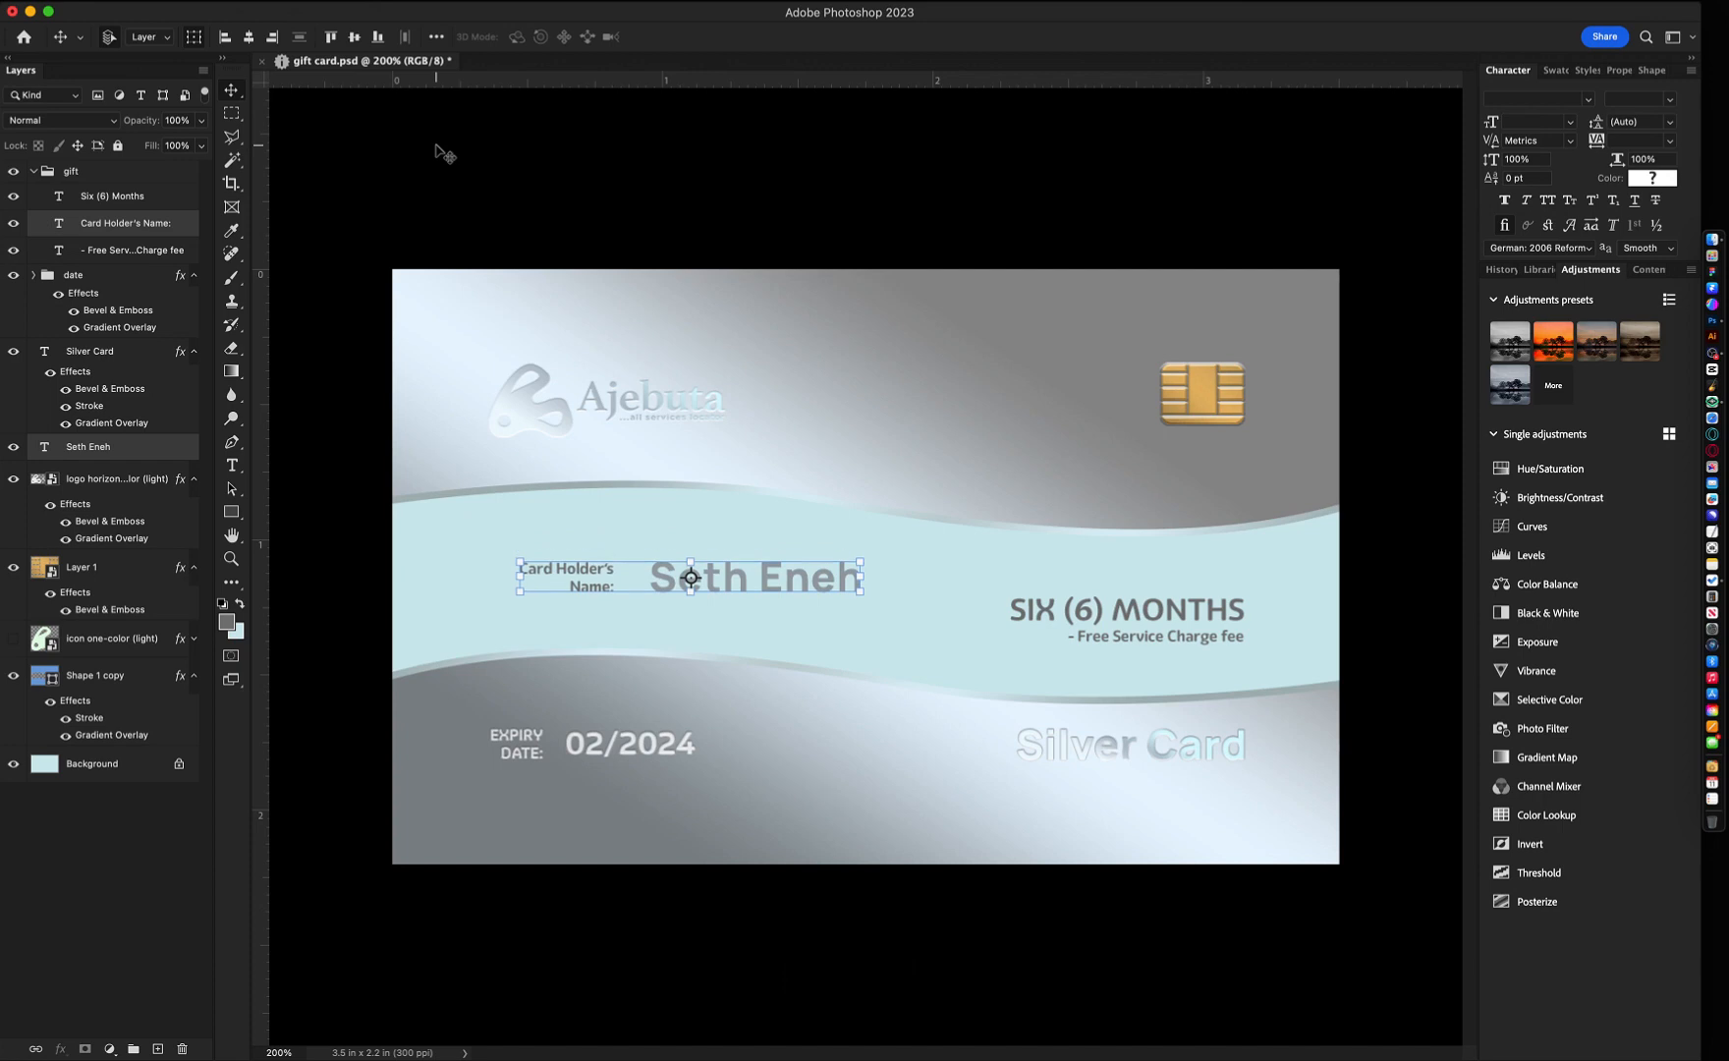
pyautogui.hotkey('shift', 'Left')
pyautogui.hotkey('shift', 'Left')
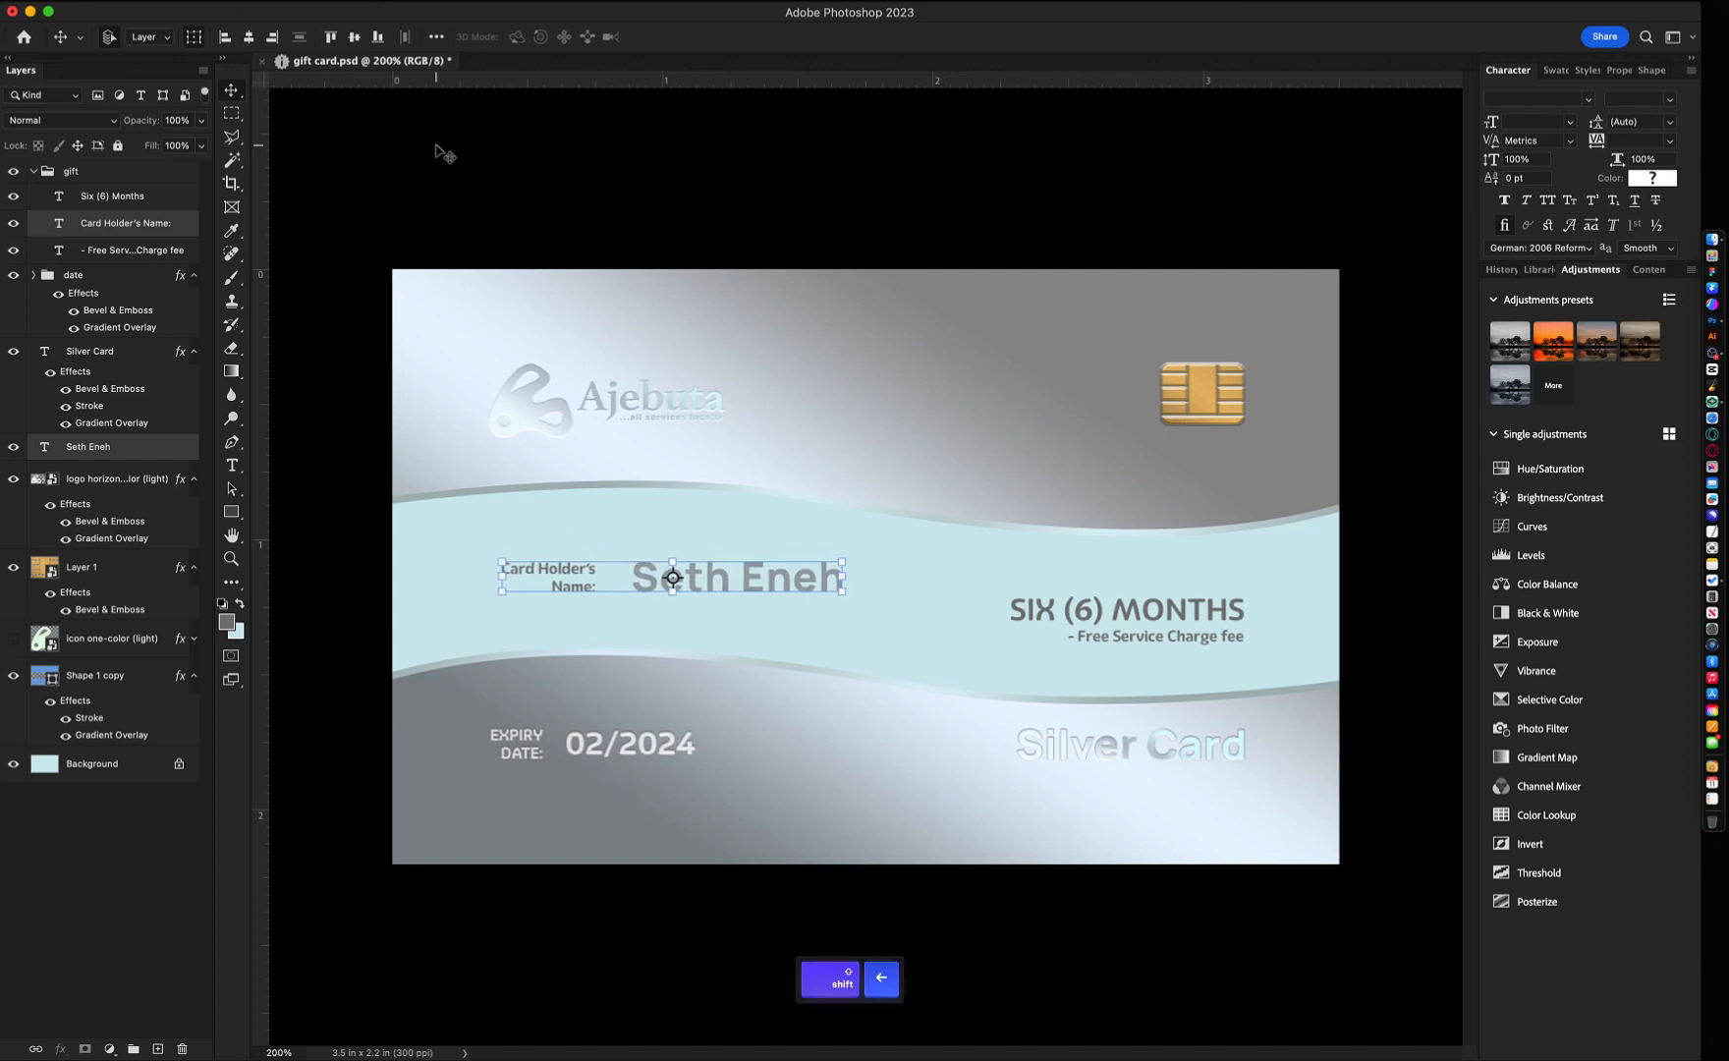
pyautogui.hotkey('shift', 'Left')
pyautogui.click(453, 561)
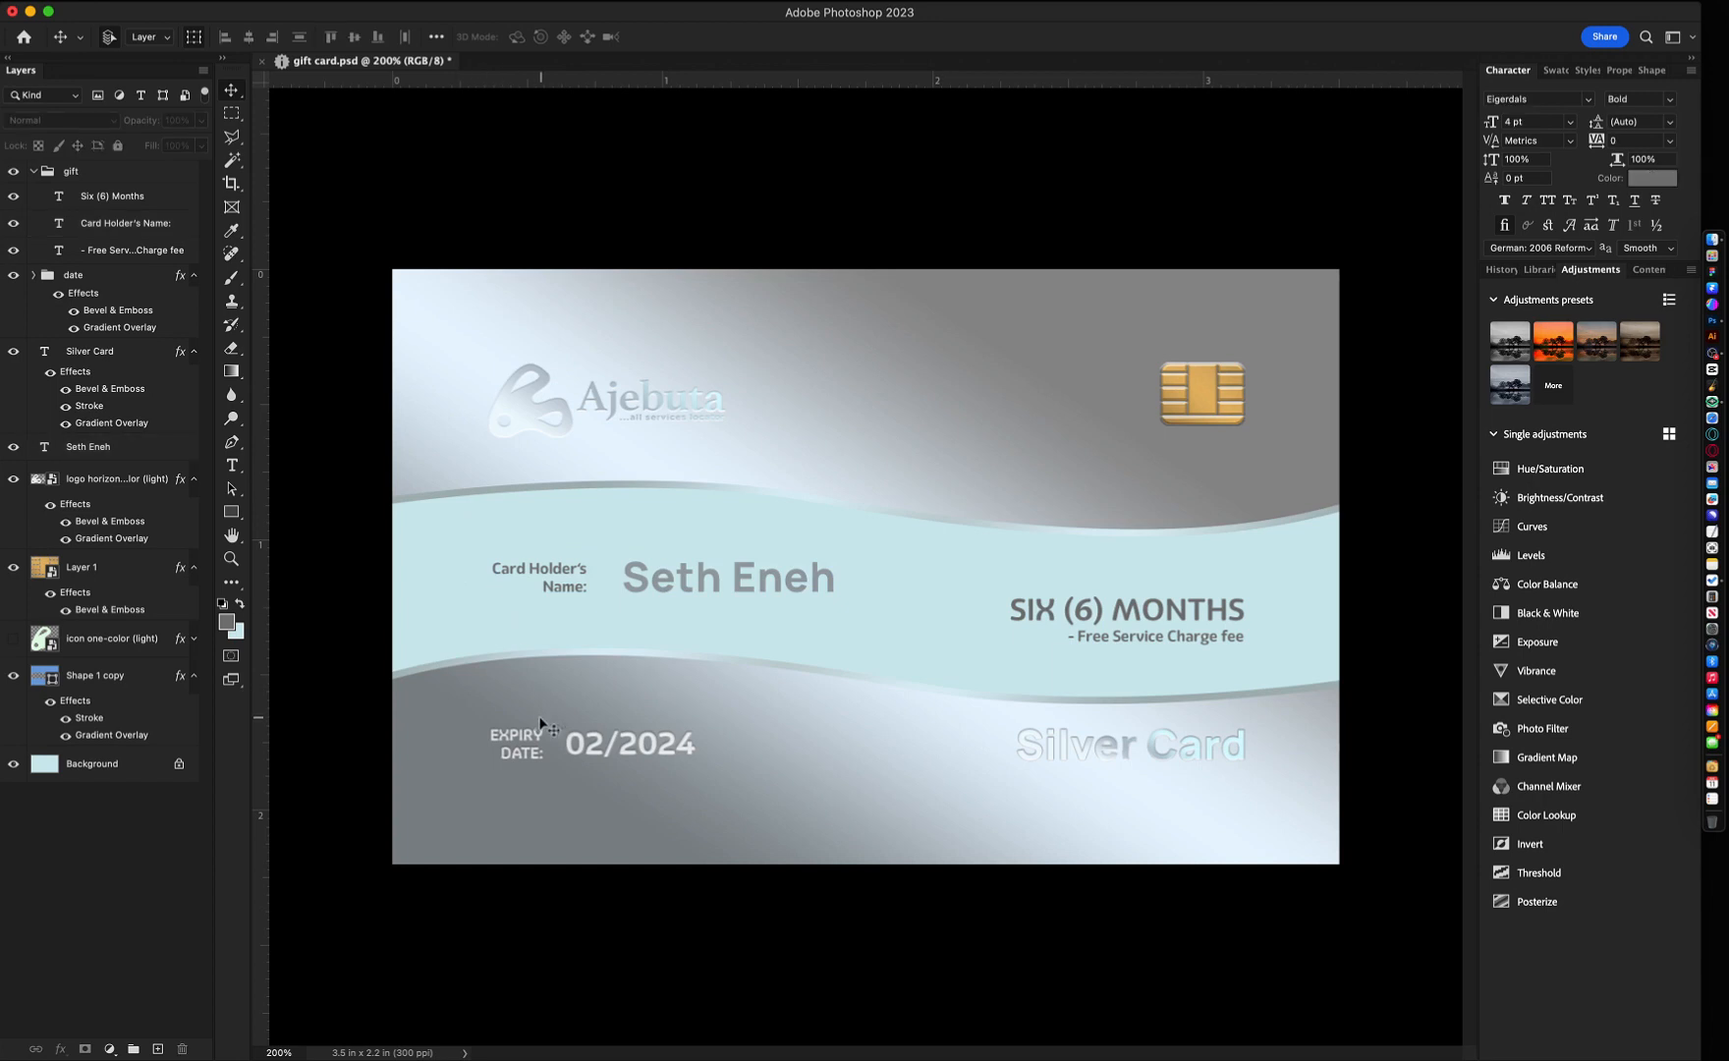
# - Nudge the cardholder's name left, closer to its label
pyautogui.click(562, 581)
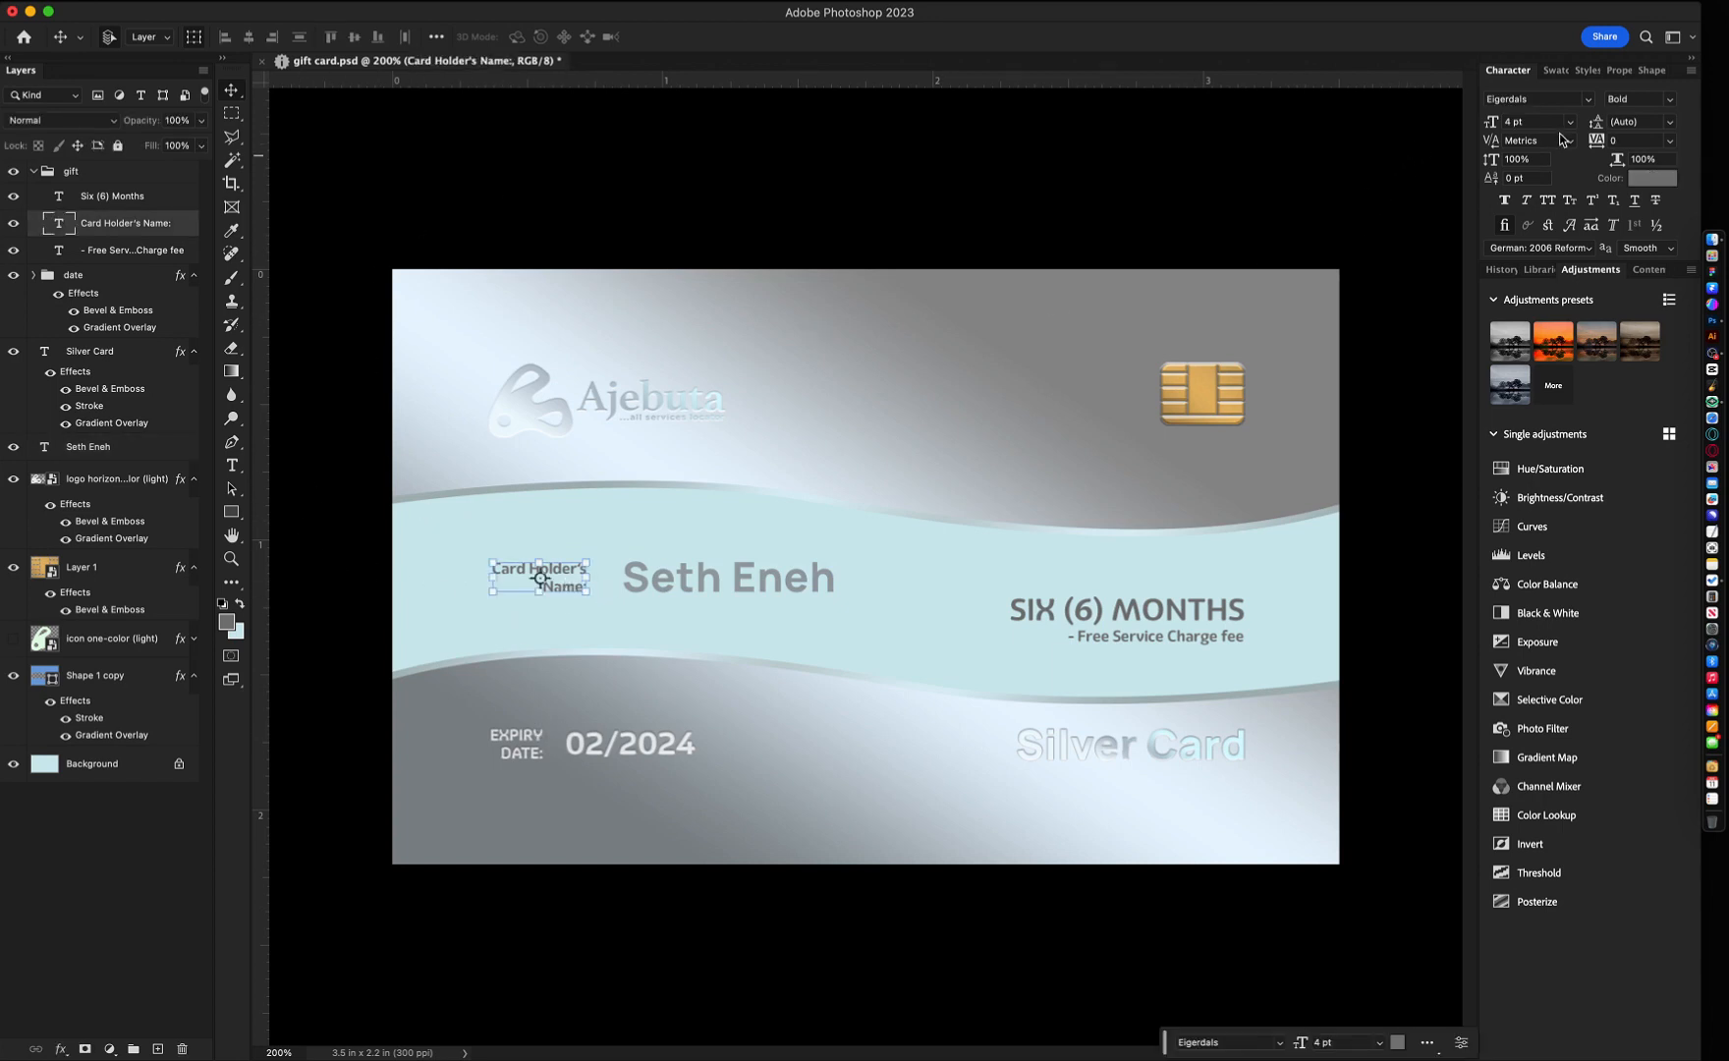
pyautogui.click(662, 582)
pyautogui.hotkey('shift', 'Left')
pyautogui.hotkey('shift', 'Left')
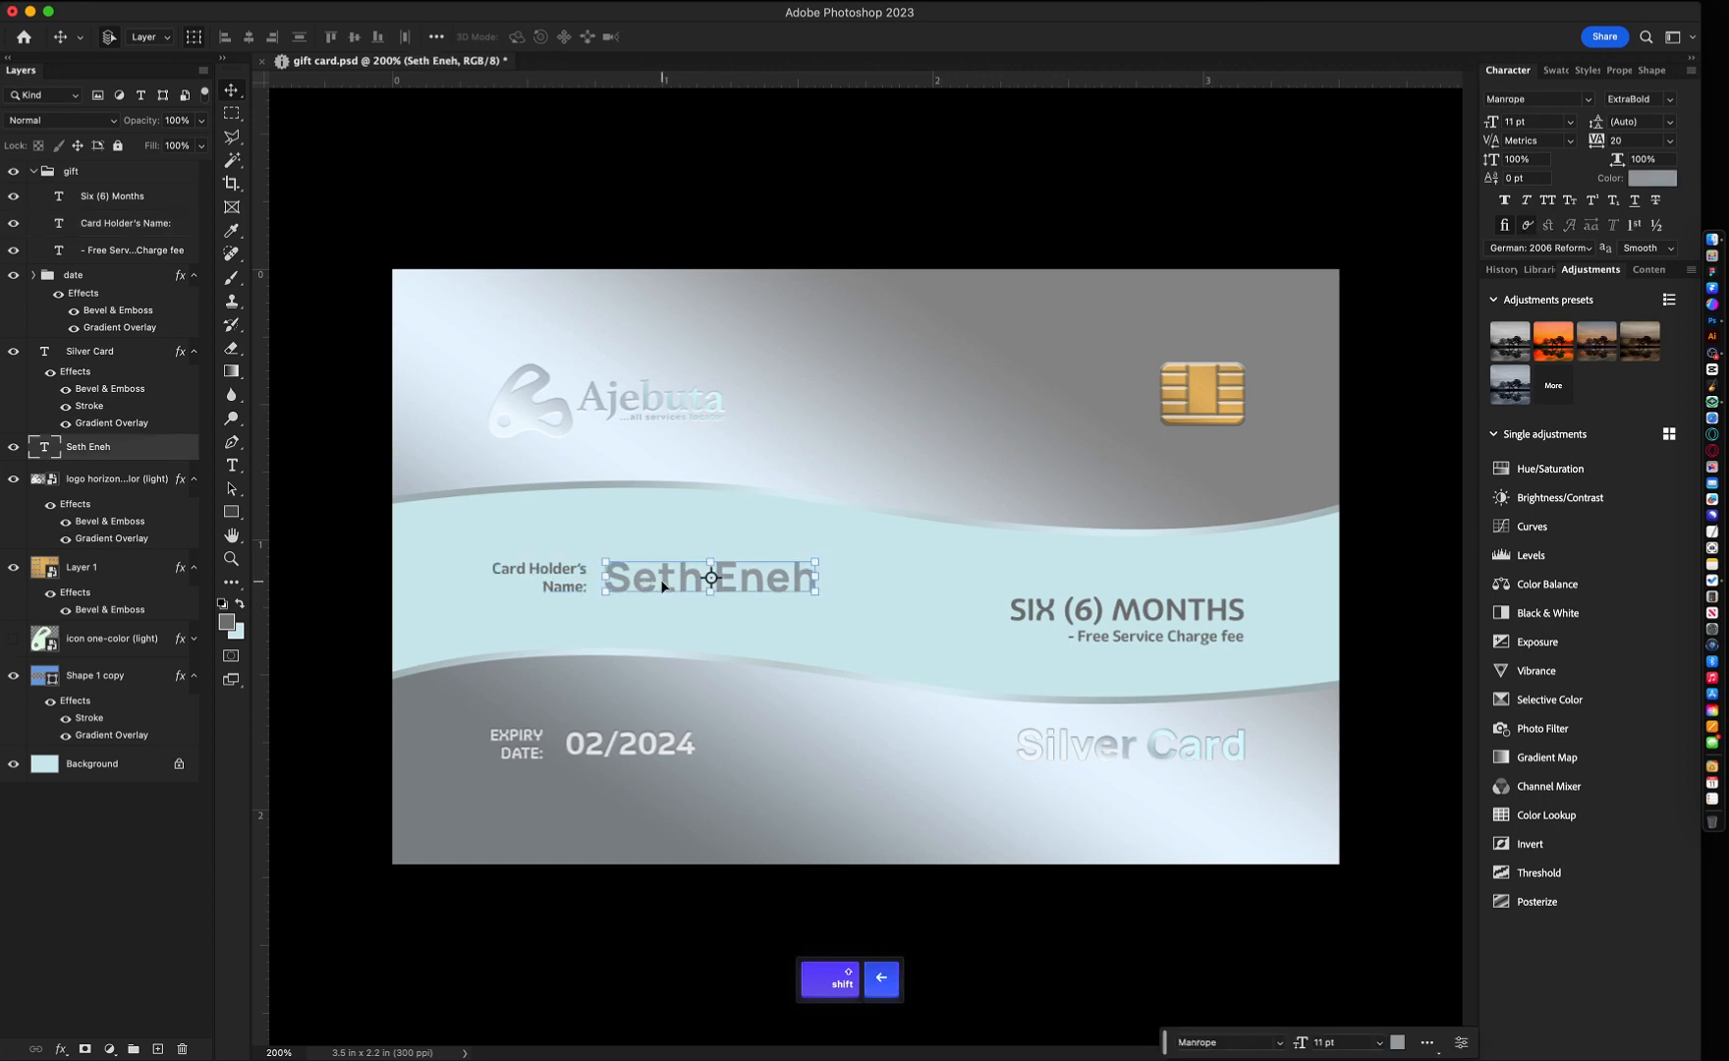
# - Align the left edges of the "Card Holder's Name:" label, the "Expiry Date:" label and the logo
pyautogui.click(551, 584)
pyautogui.keyDown('shift'); pyautogui.click(518, 742); pyautogui.keyUp('shift')
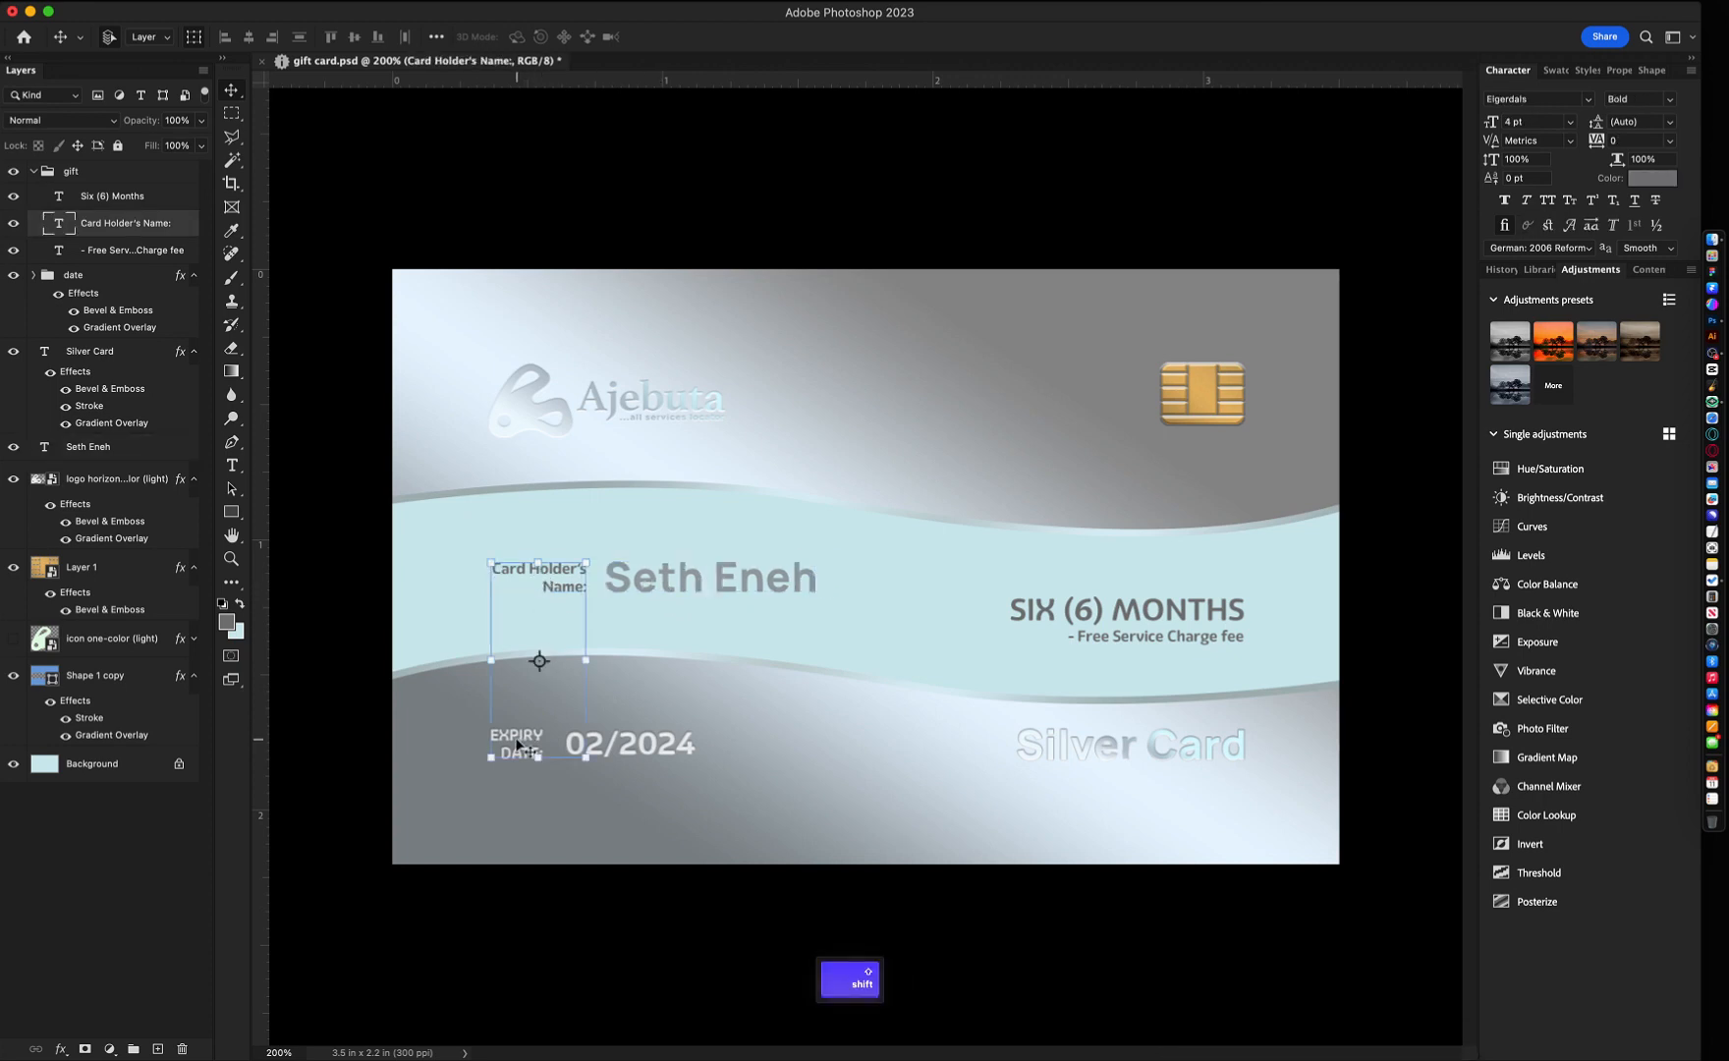
pyautogui.keyDown('shift'); pyautogui.click(503, 419); pyautogui.keyUp('shift')
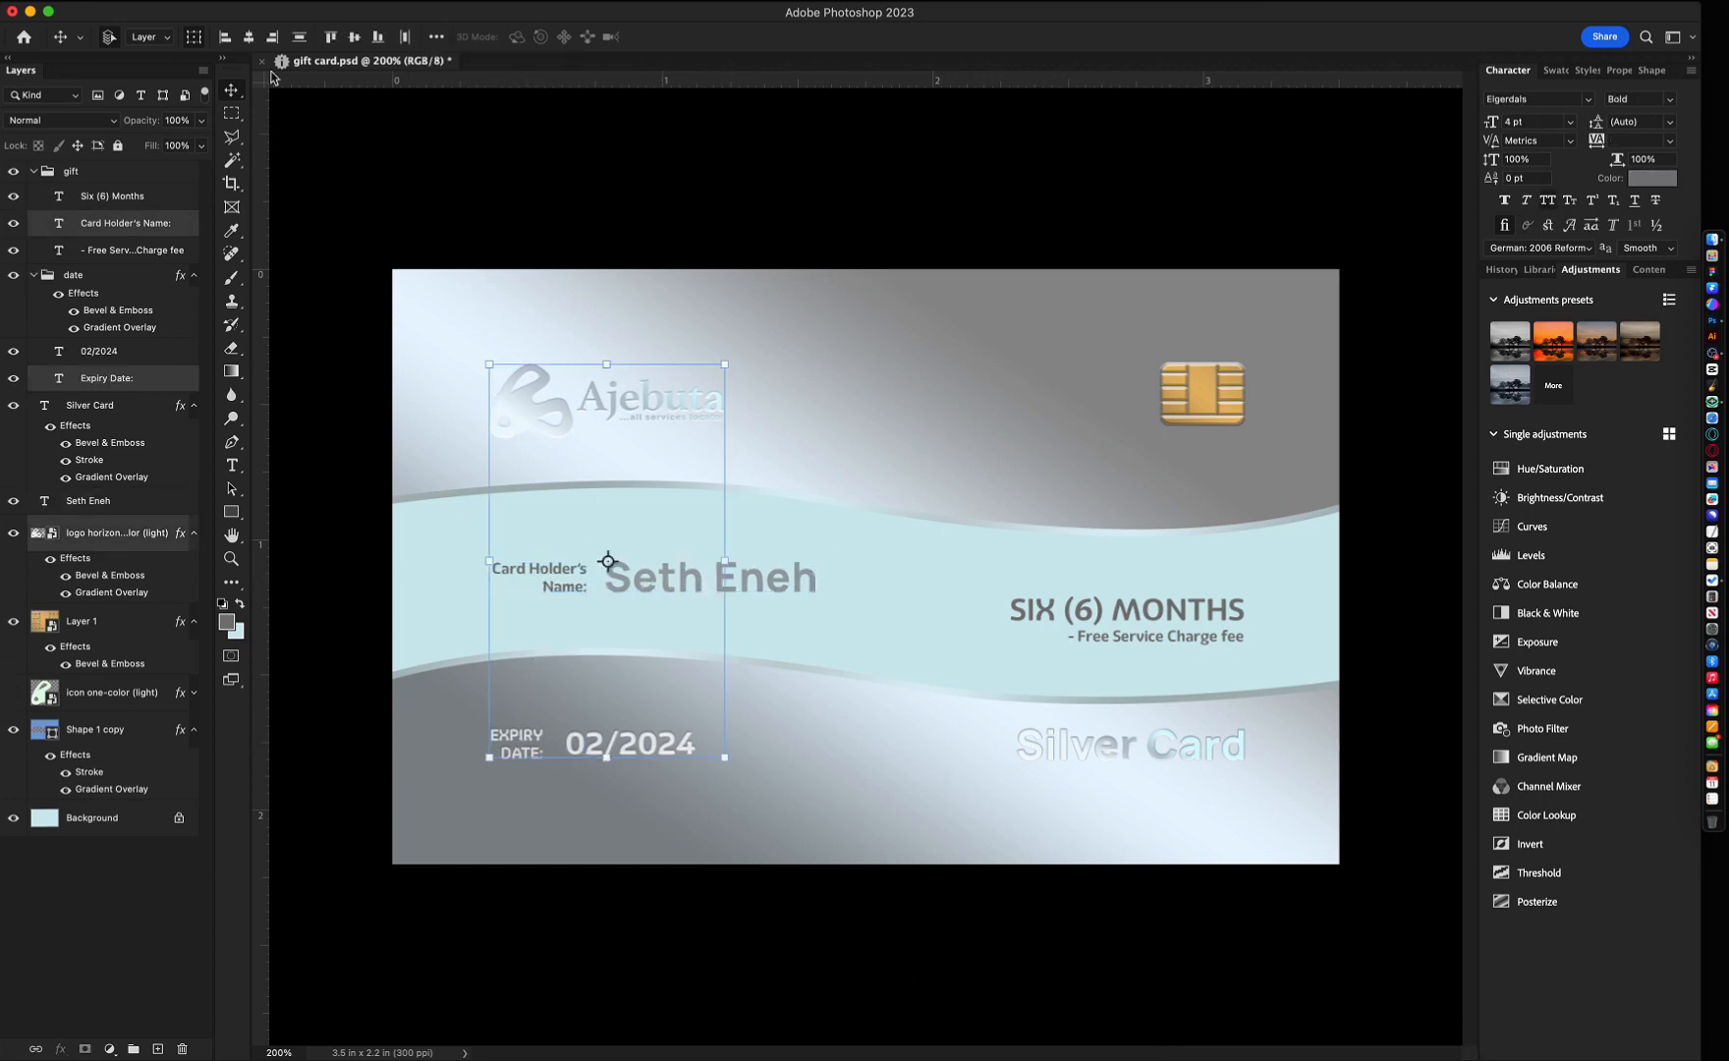
pyautogui.click(222, 39)
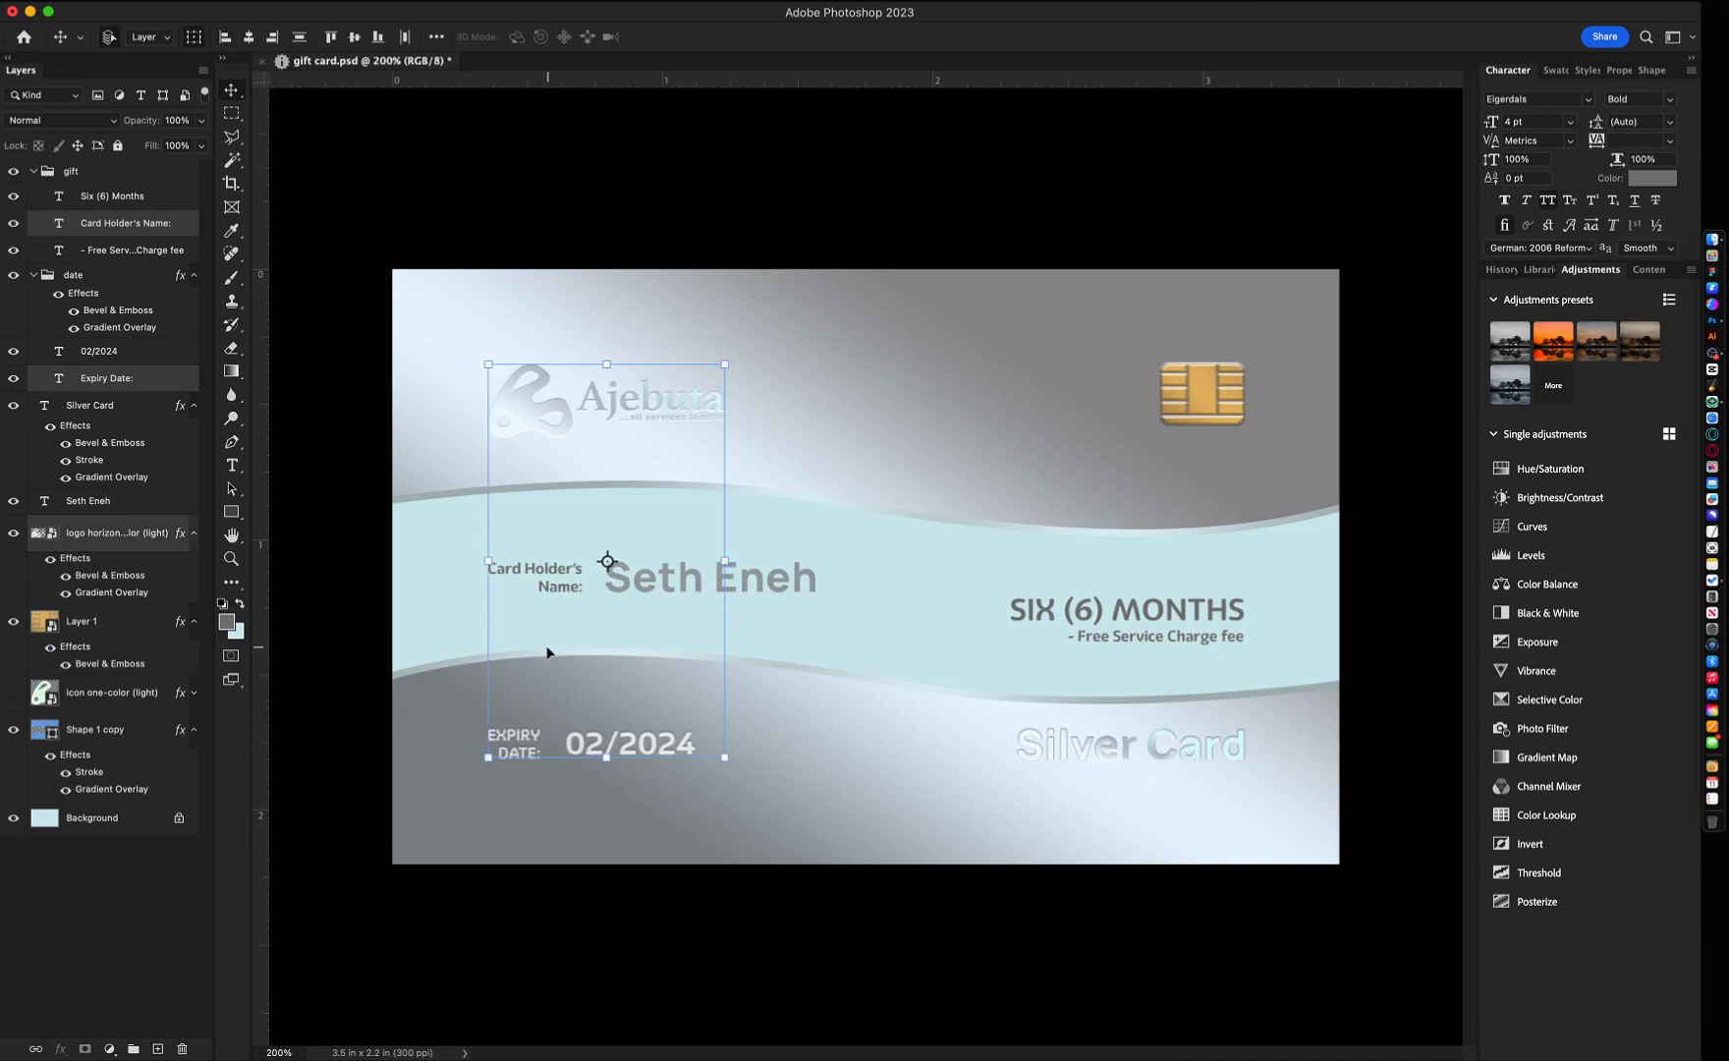
# - Nudge the cardholder's name and the 02/2024 date left toward their labels, and raise the name label slightly
pyautogui.click(641, 585)
pyautogui.hotkey('shift', 'Left')
pyautogui.click(627, 743)
pyautogui.hotkey('shift', 'Left')
pyautogui.press('Right')
pyautogui.click(651, 584)
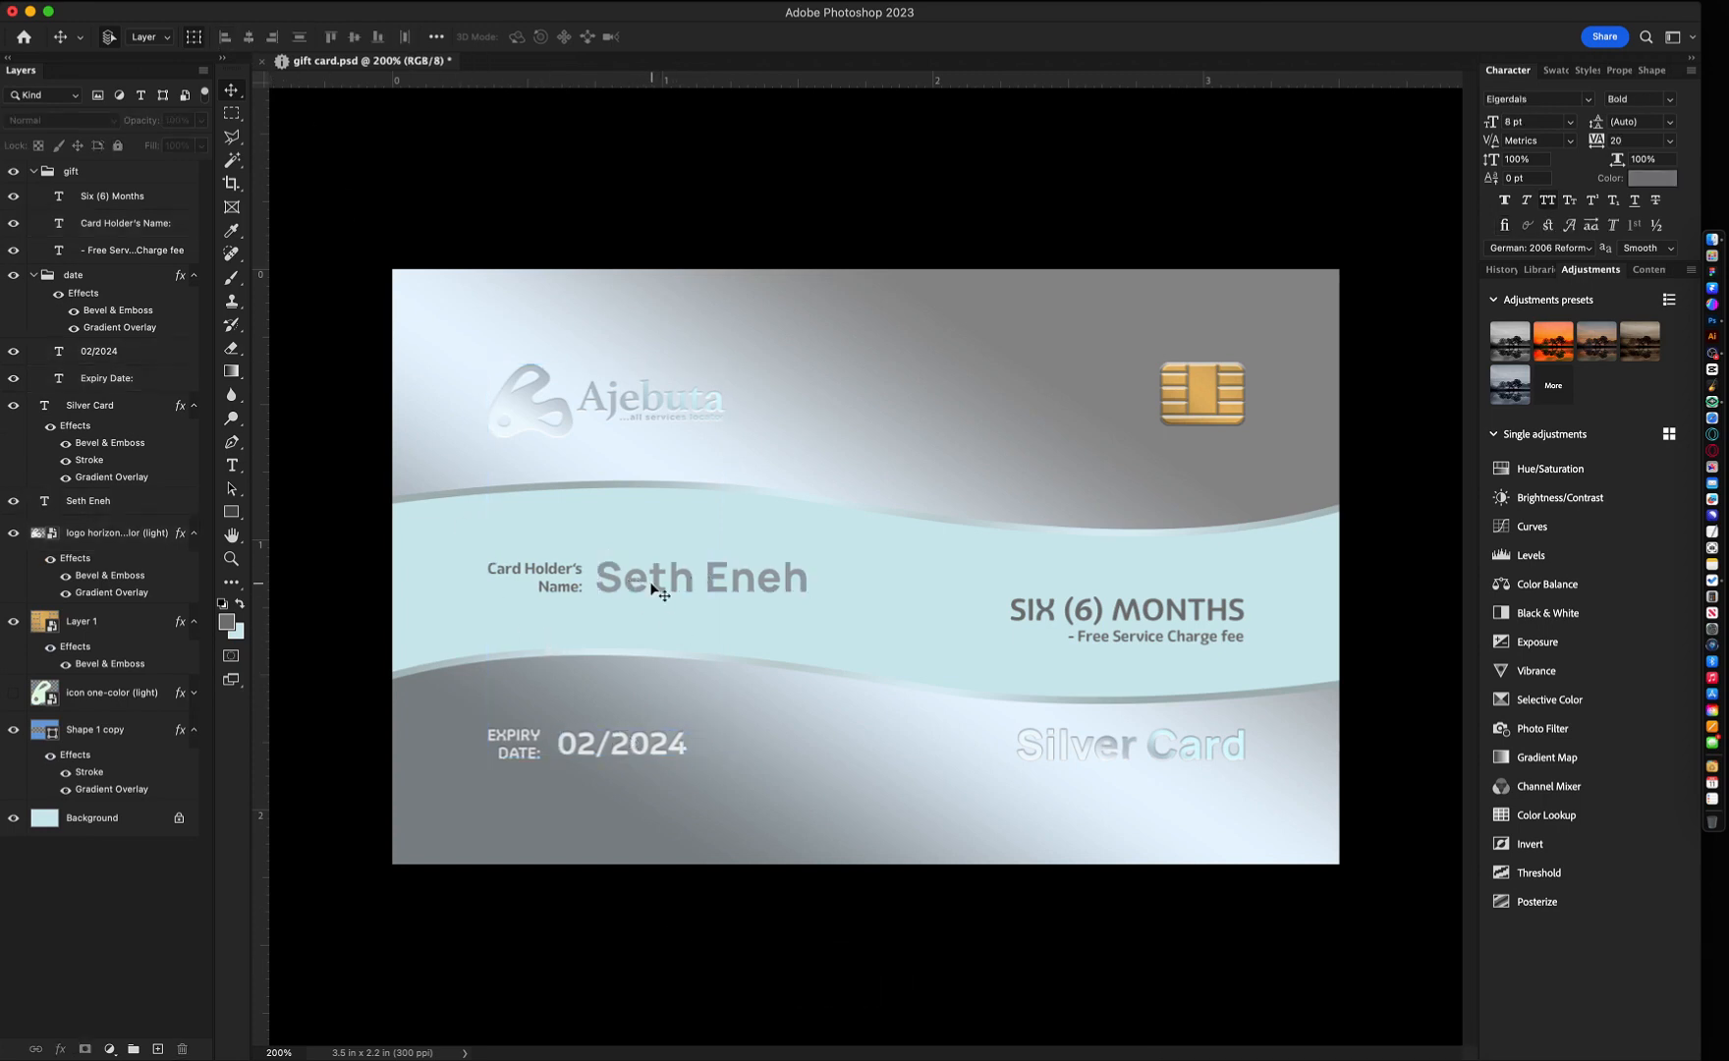
pyautogui.click(570, 588)
pyautogui.click(760, 587)
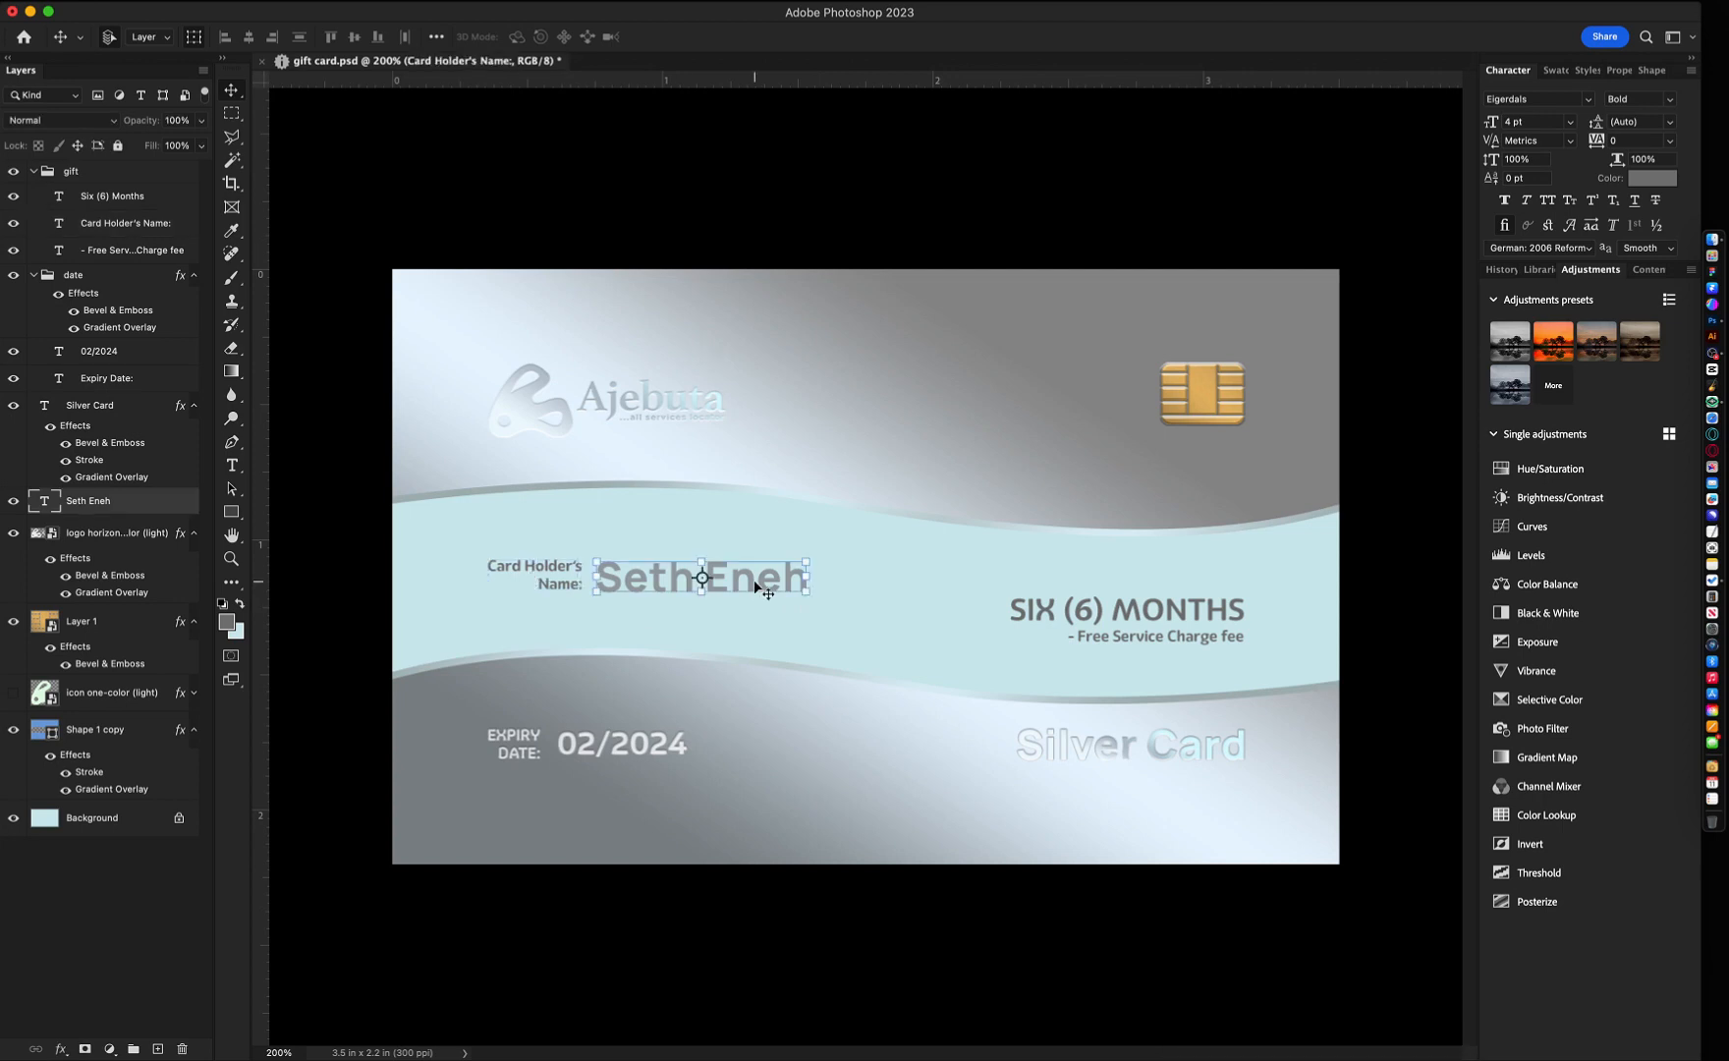
# - Recolor the "Card Holder's Name:" label with the grey sampled from the cardholder's name
pyautogui.click(566, 574)
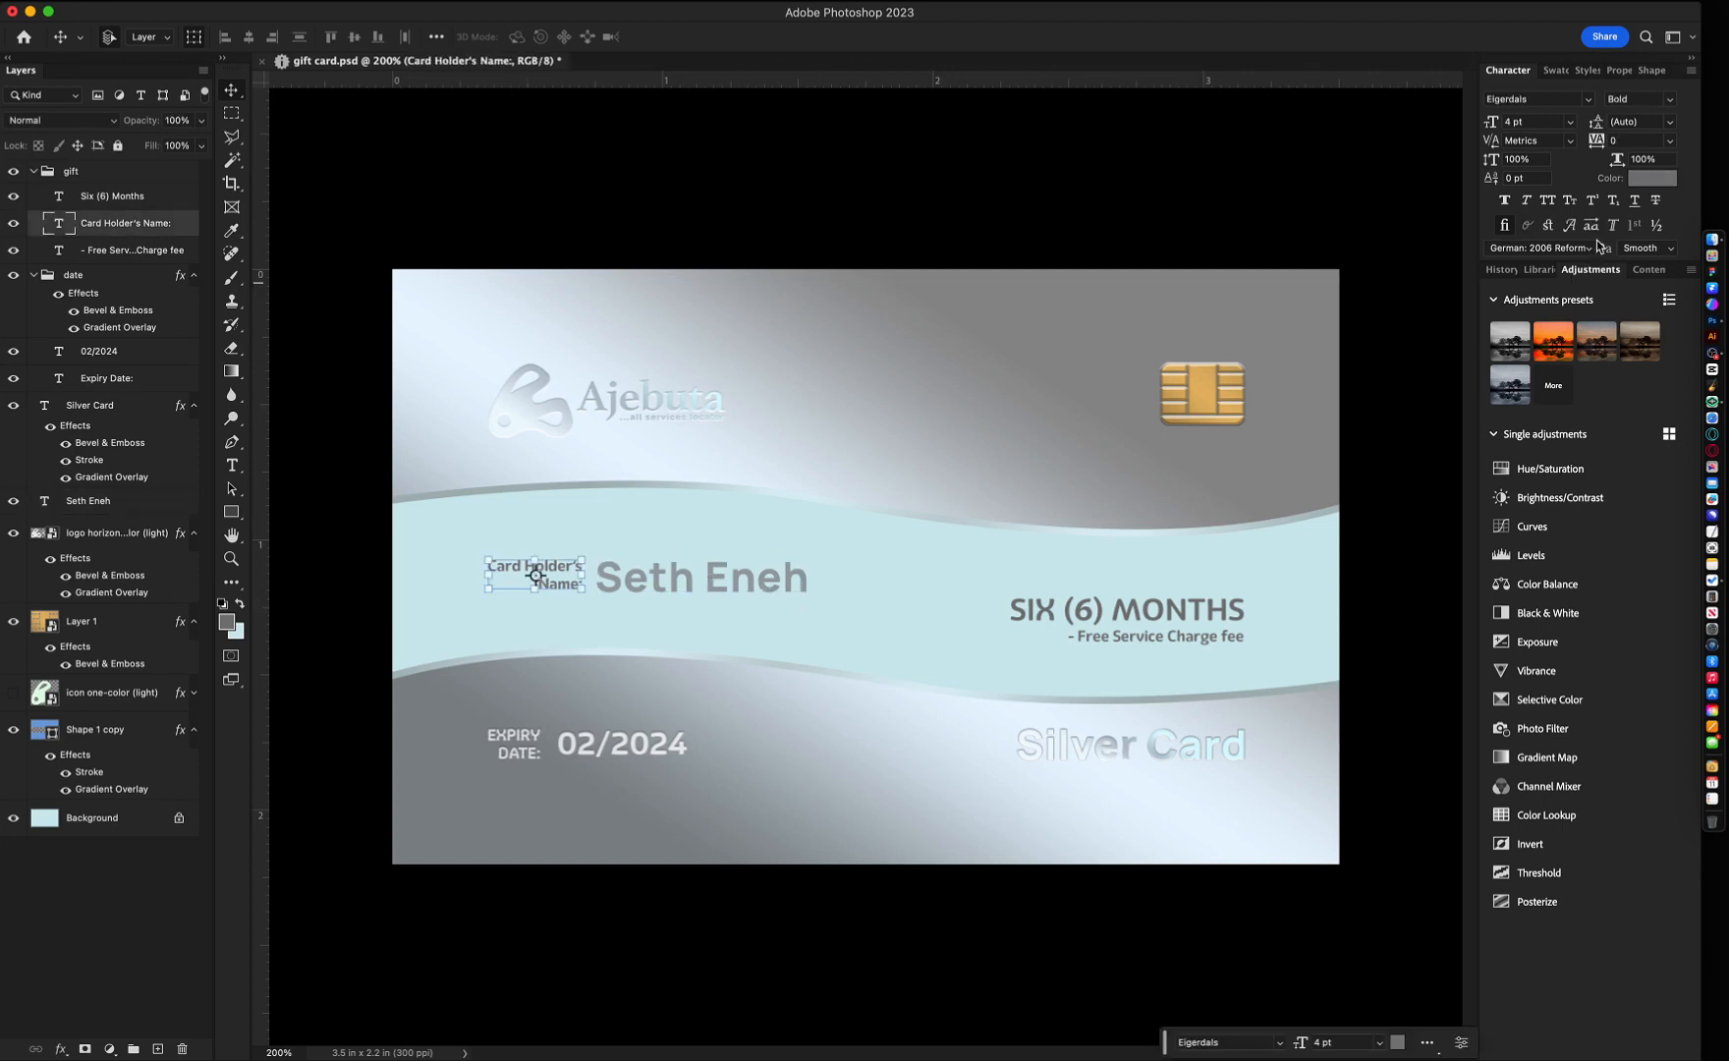
pyautogui.click(1639, 177)
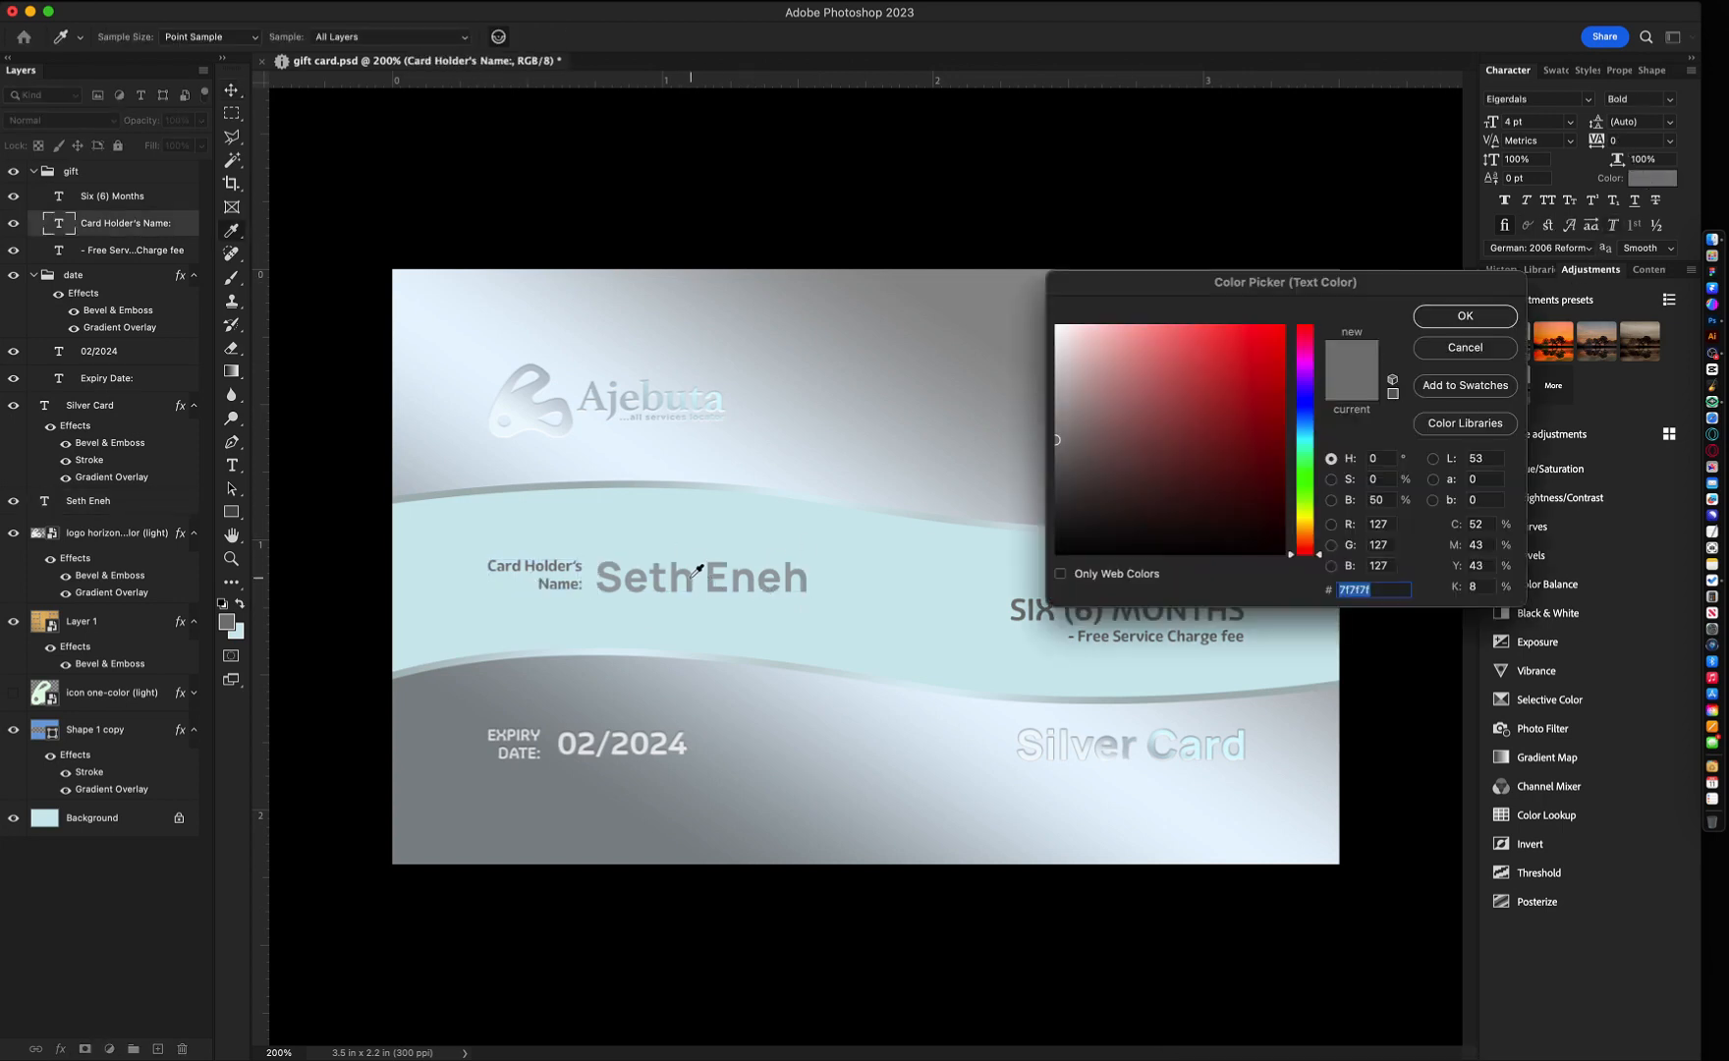
pyautogui.click(697, 567)
pyautogui.press('Return')
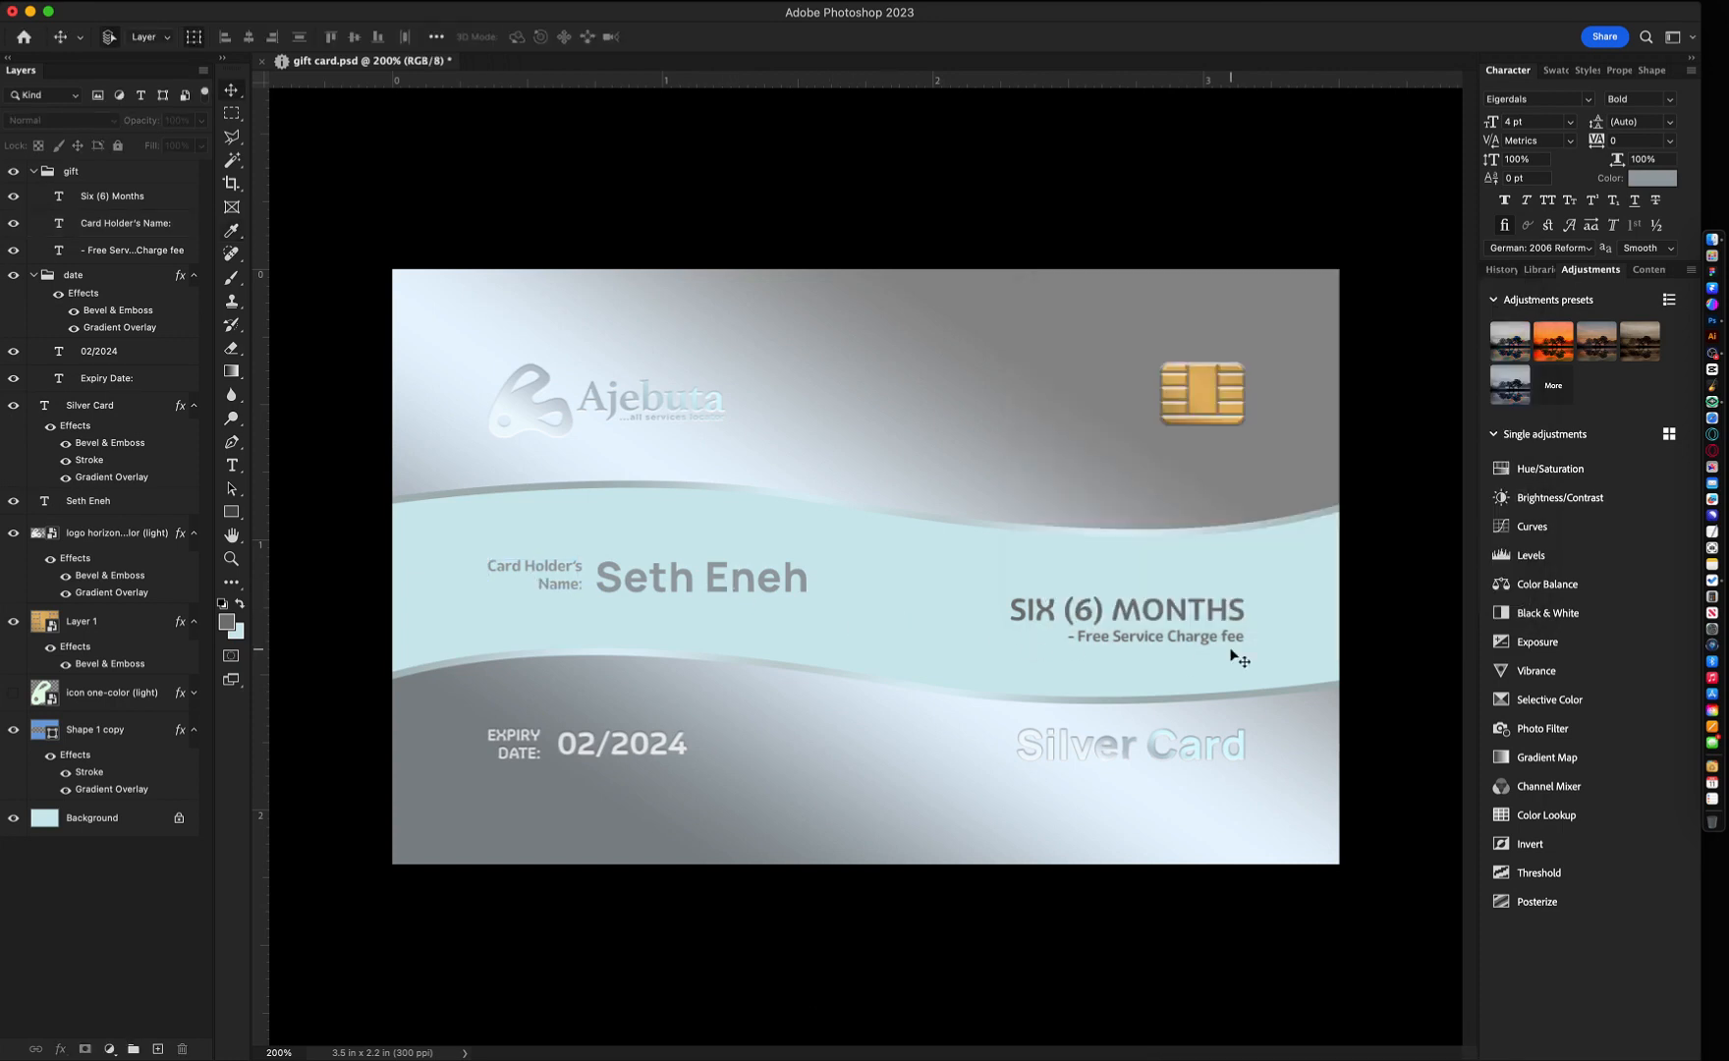
# - Recolor the SIX (6) MONTHS and "- Free Service Charge fee" texts with the most recently used grey swatch
pyautogui.moveTo(1232, 655); pyautogui.dragTo(1324, 617)
pyautogui.keyDown('shift'); pyautogui.click(1322, 492); pyautogui.keyUp('shift')
pyautogui.click(1555, 70)
pyautogui.click(1495, 119)
pyautogui.click(1343, 718)
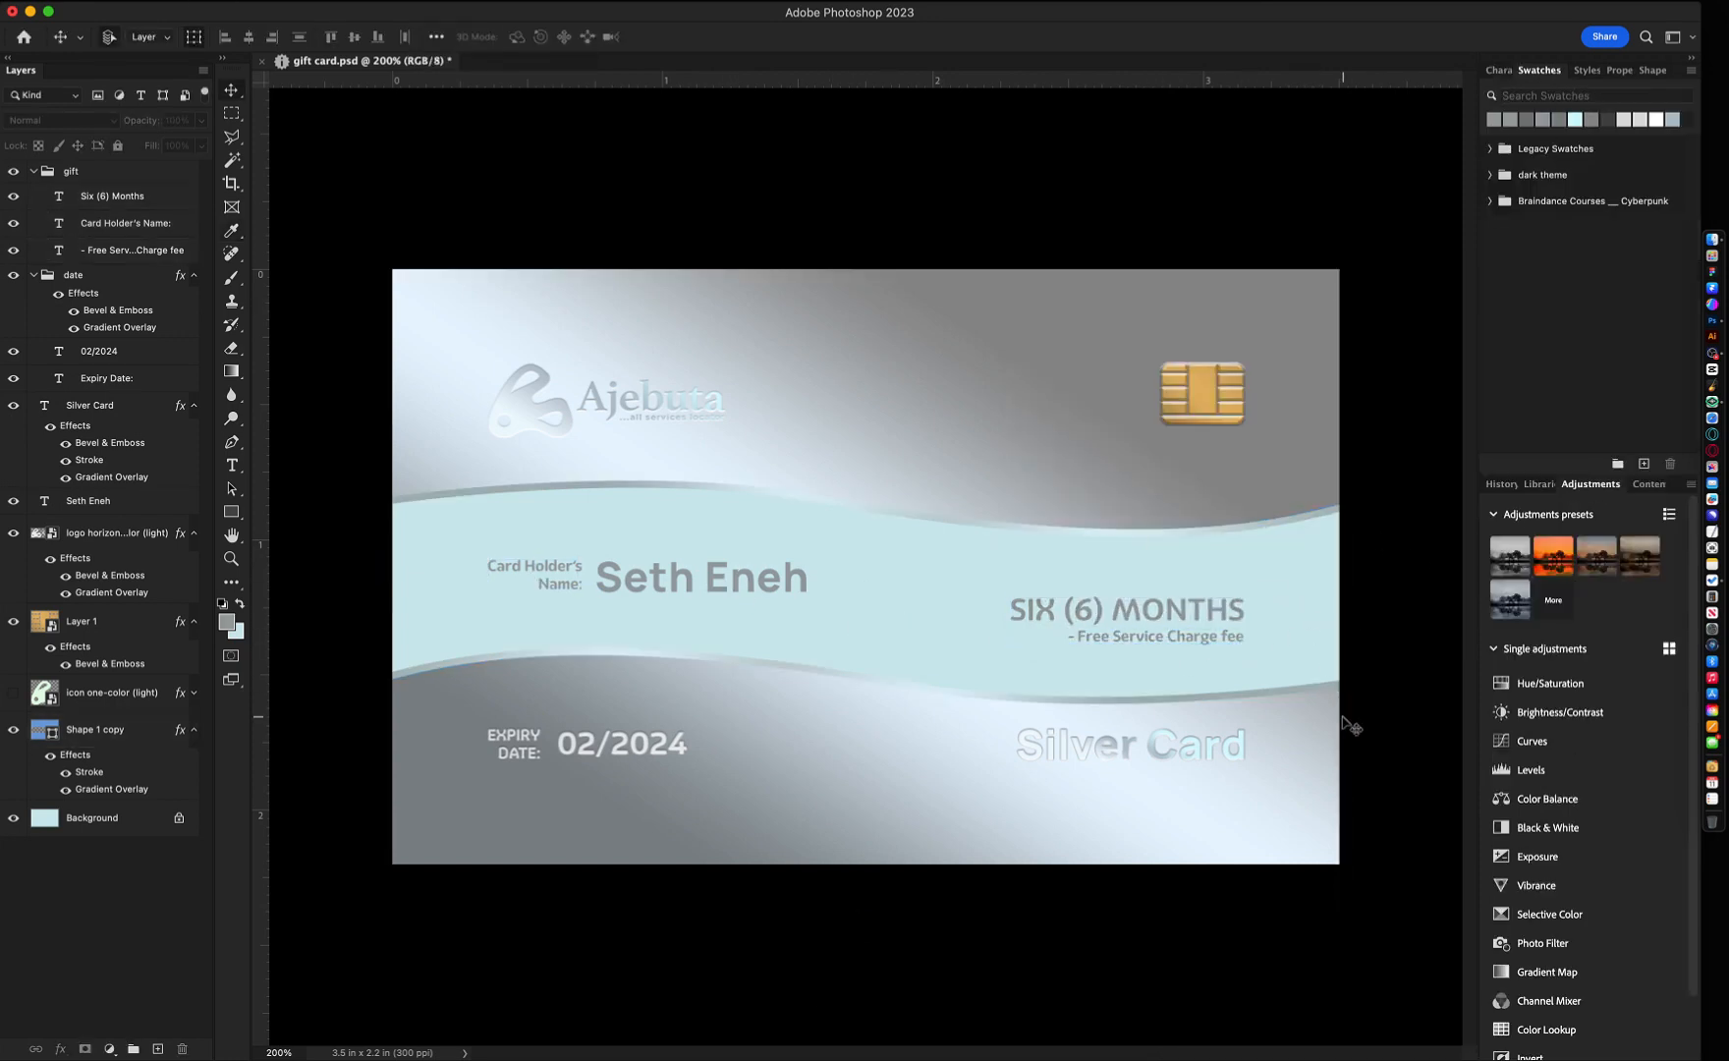
# - Lock the position of the silver wave shape layer and deselect it
pyautogui.click(1307, 733)
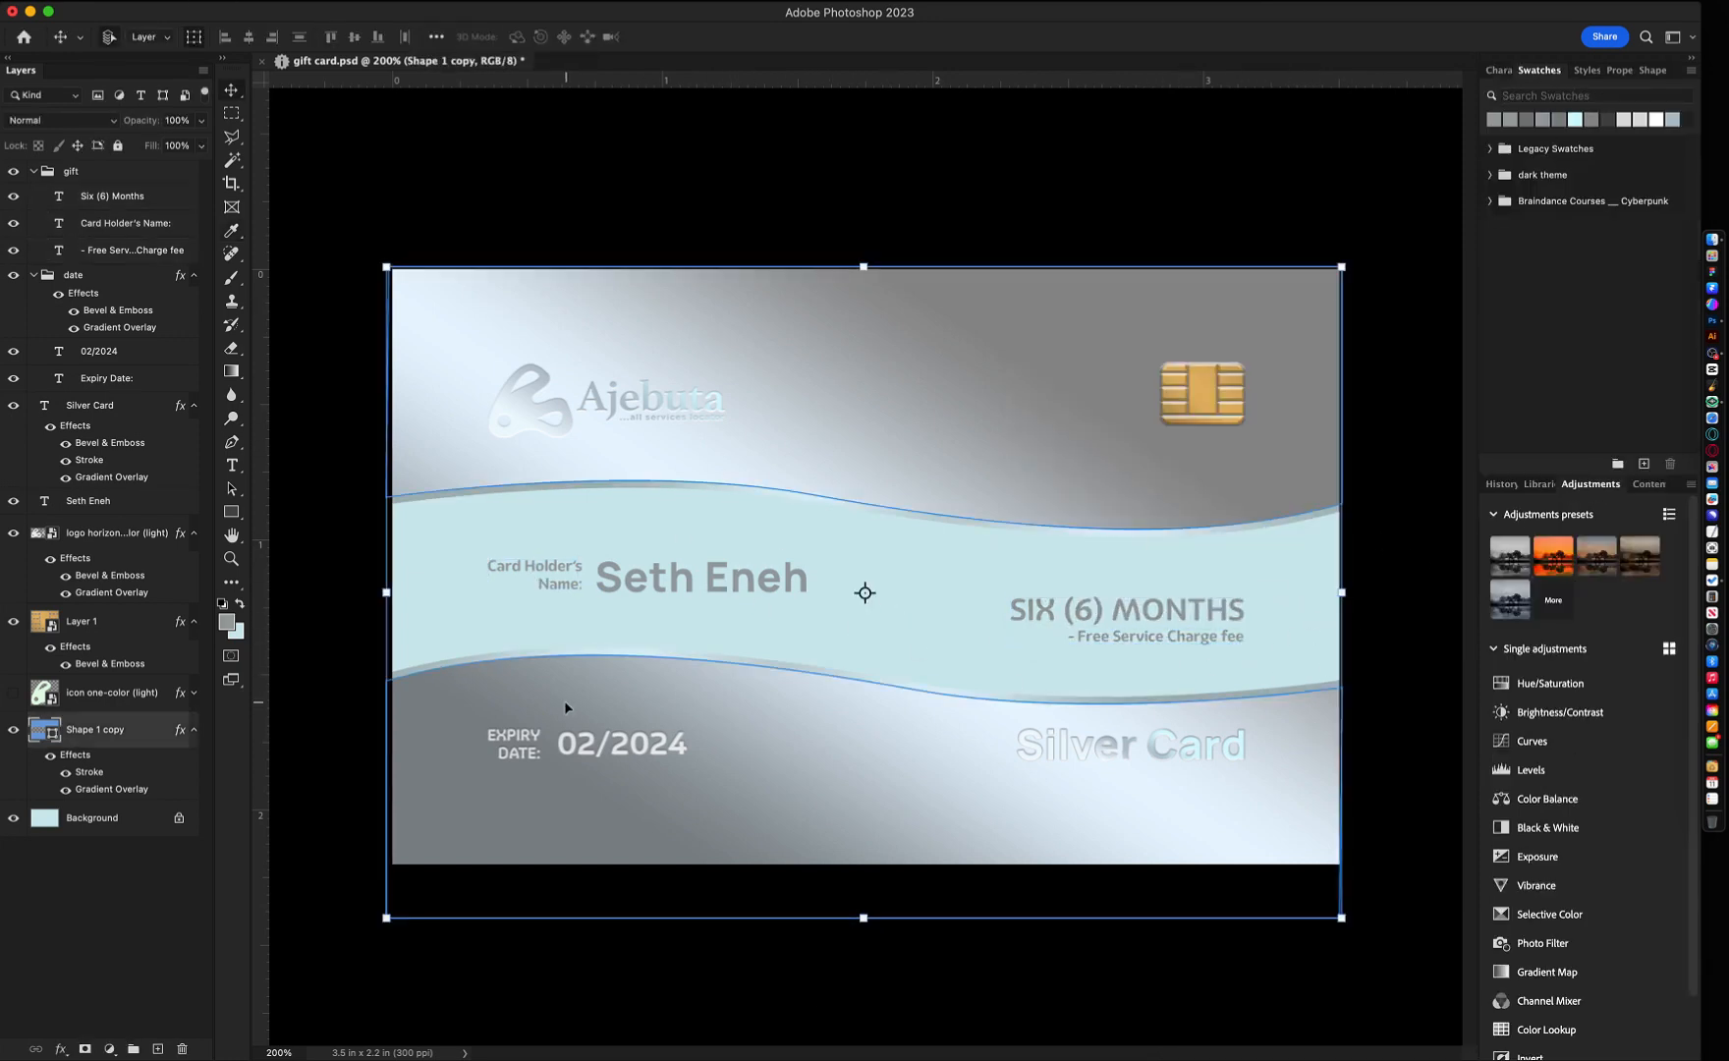
pyautogui.click(77, 145)
pyautogui.click(983, 573)
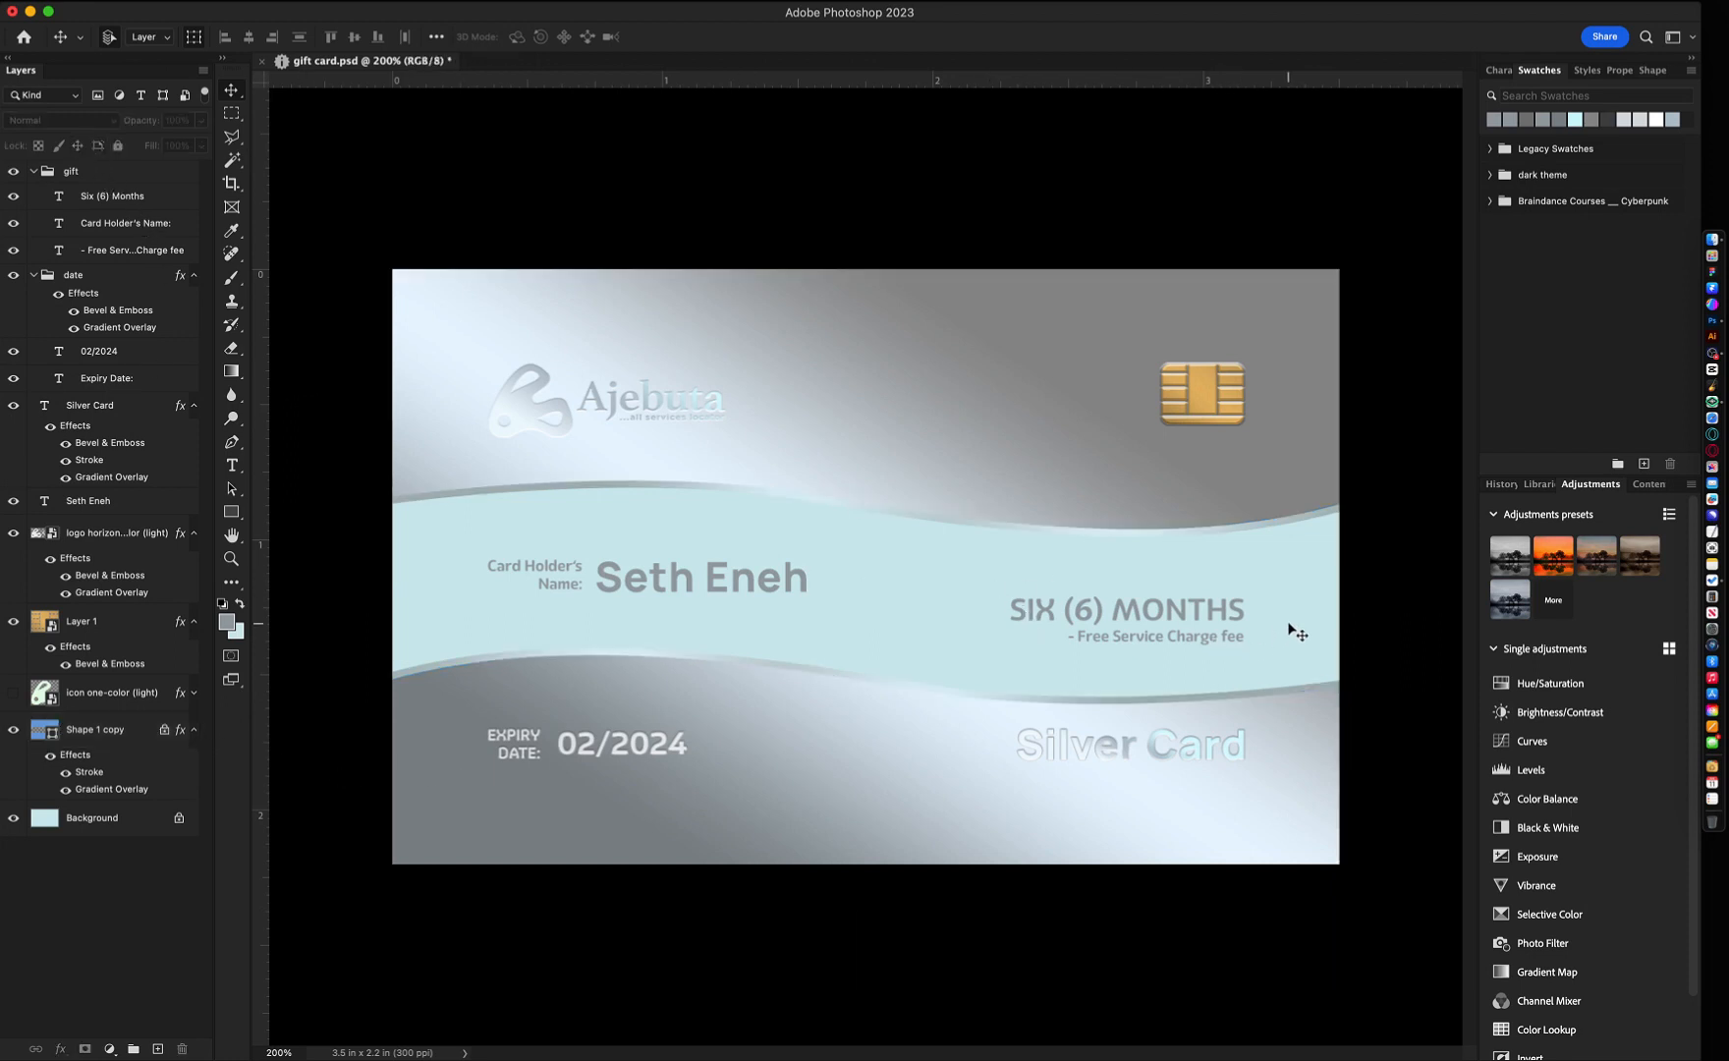
# - Set the SIX (6) MONTHS text to 7 pt, keeping the Bold Eigerdals style
pyautogui.click(1065, 660)
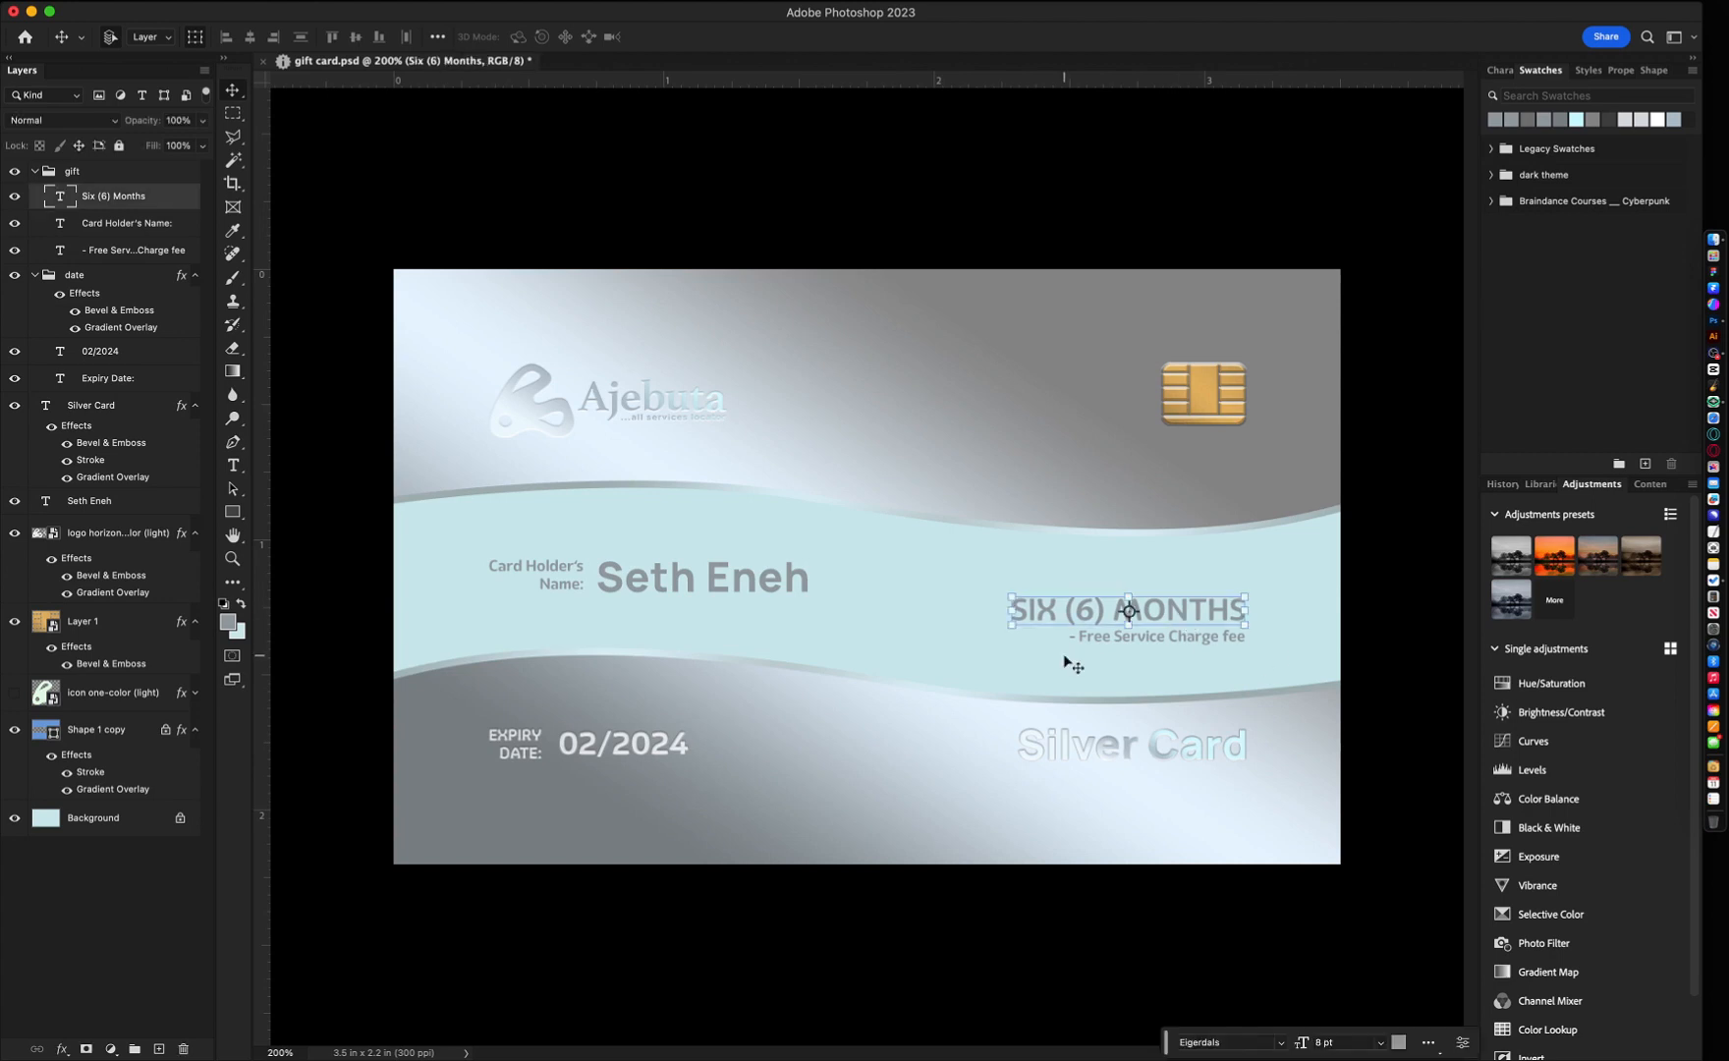
pyautogui.click(1120, 611)
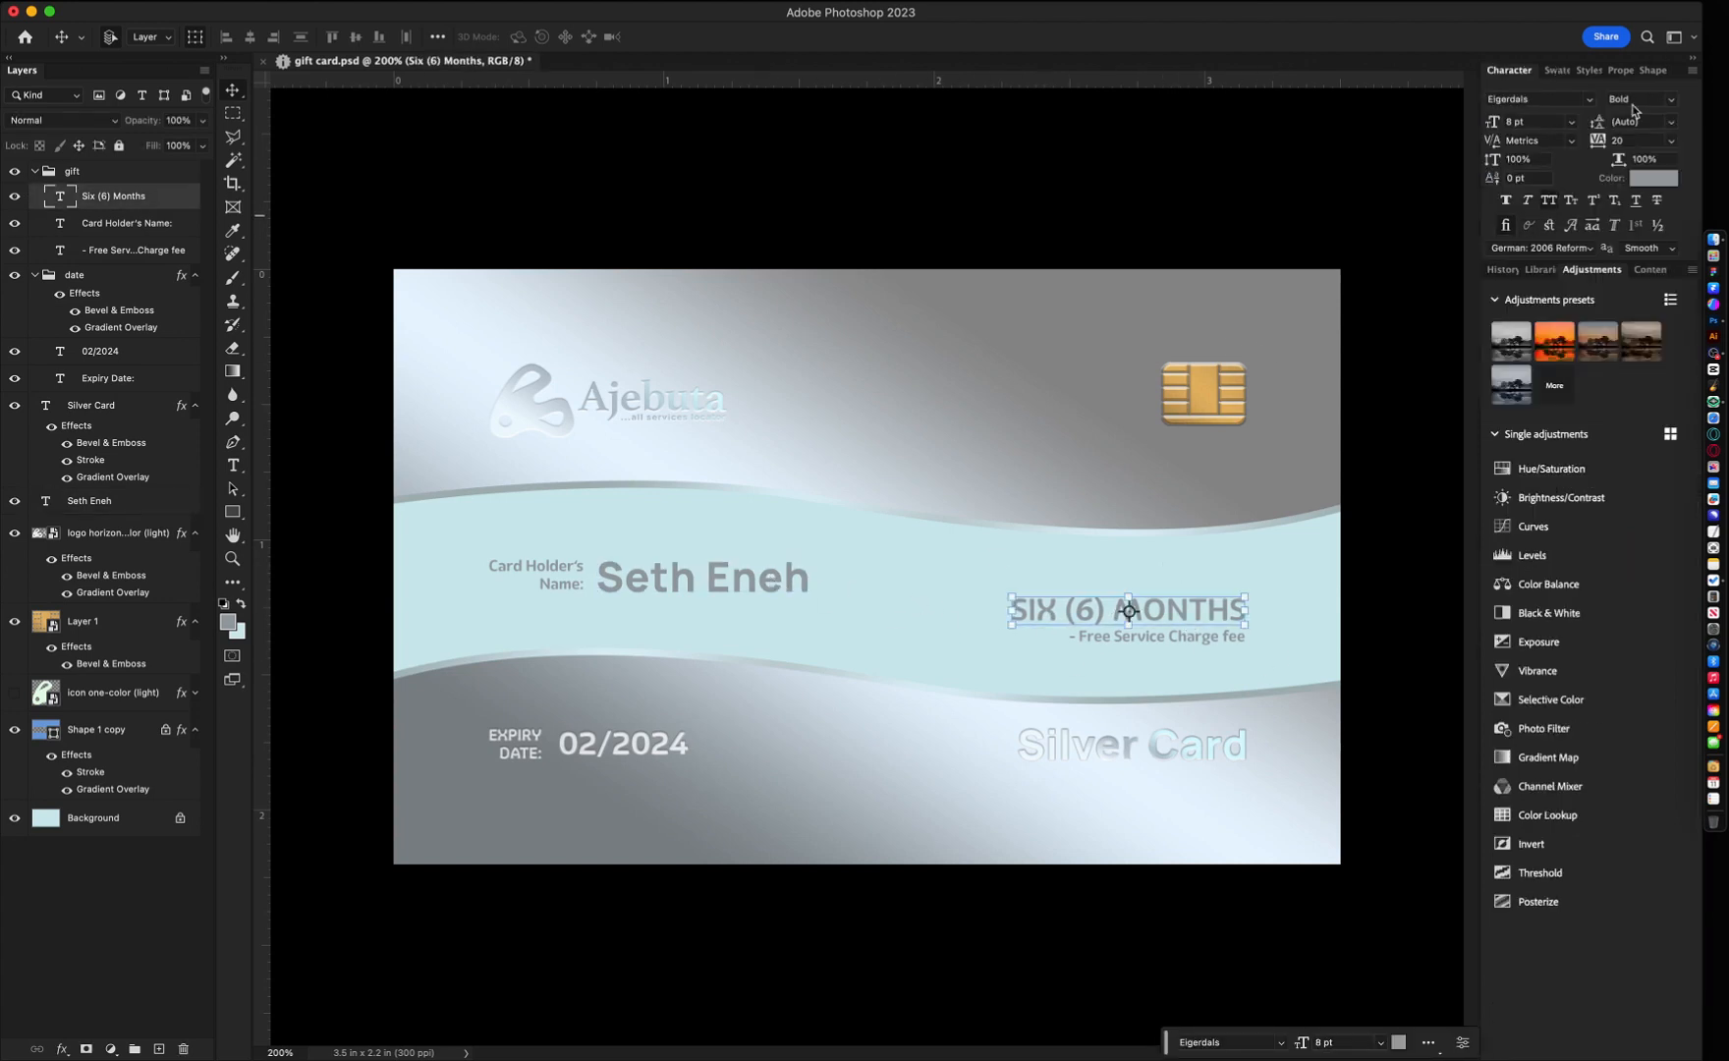
pyautogui.click(1635, 101)
pyautogui.write('Bold')
pyautogui.press('Return')
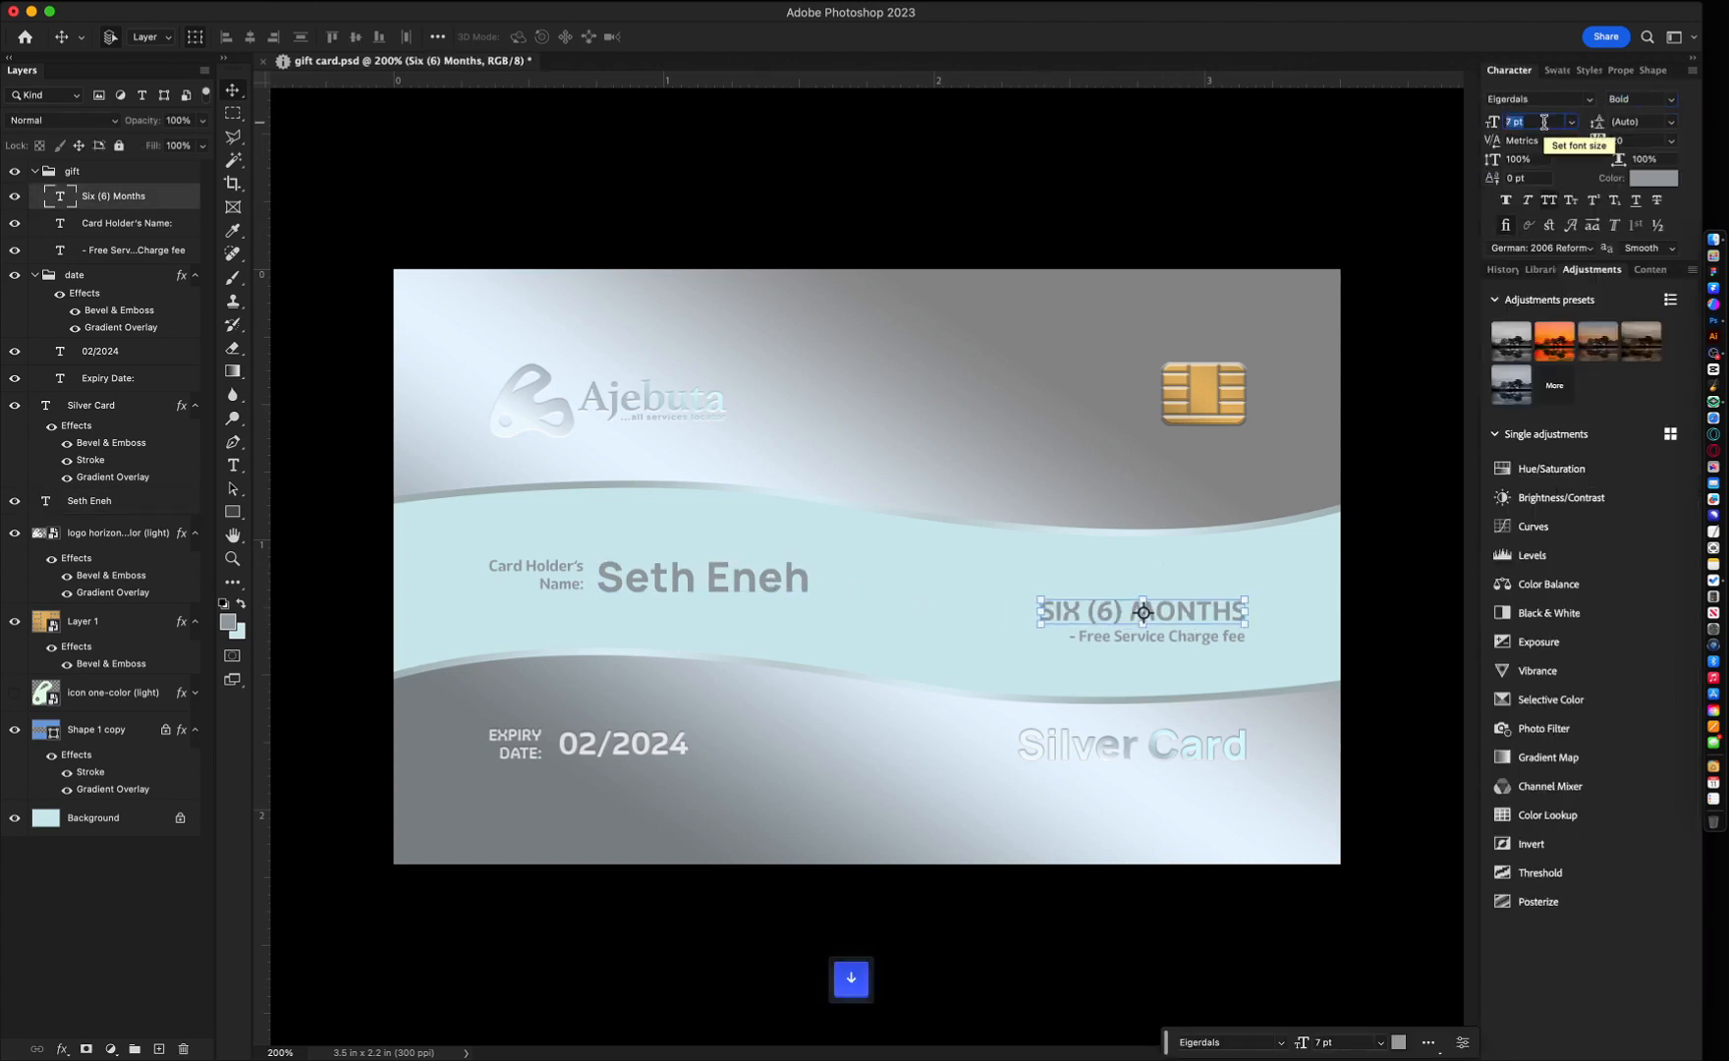
# - Nudge the SIX (6) MONTHS and "- Free Service Charge fee" texts up slightly together and deselect them
pyautogui.click(1270, 643)
pyautogui.moveTo(1269, 640); pyautogui.dragTo(1167, 606)
pyautogui.press('Up')
pyautogui.press('Up')
pyautogui.click(1291, 657)
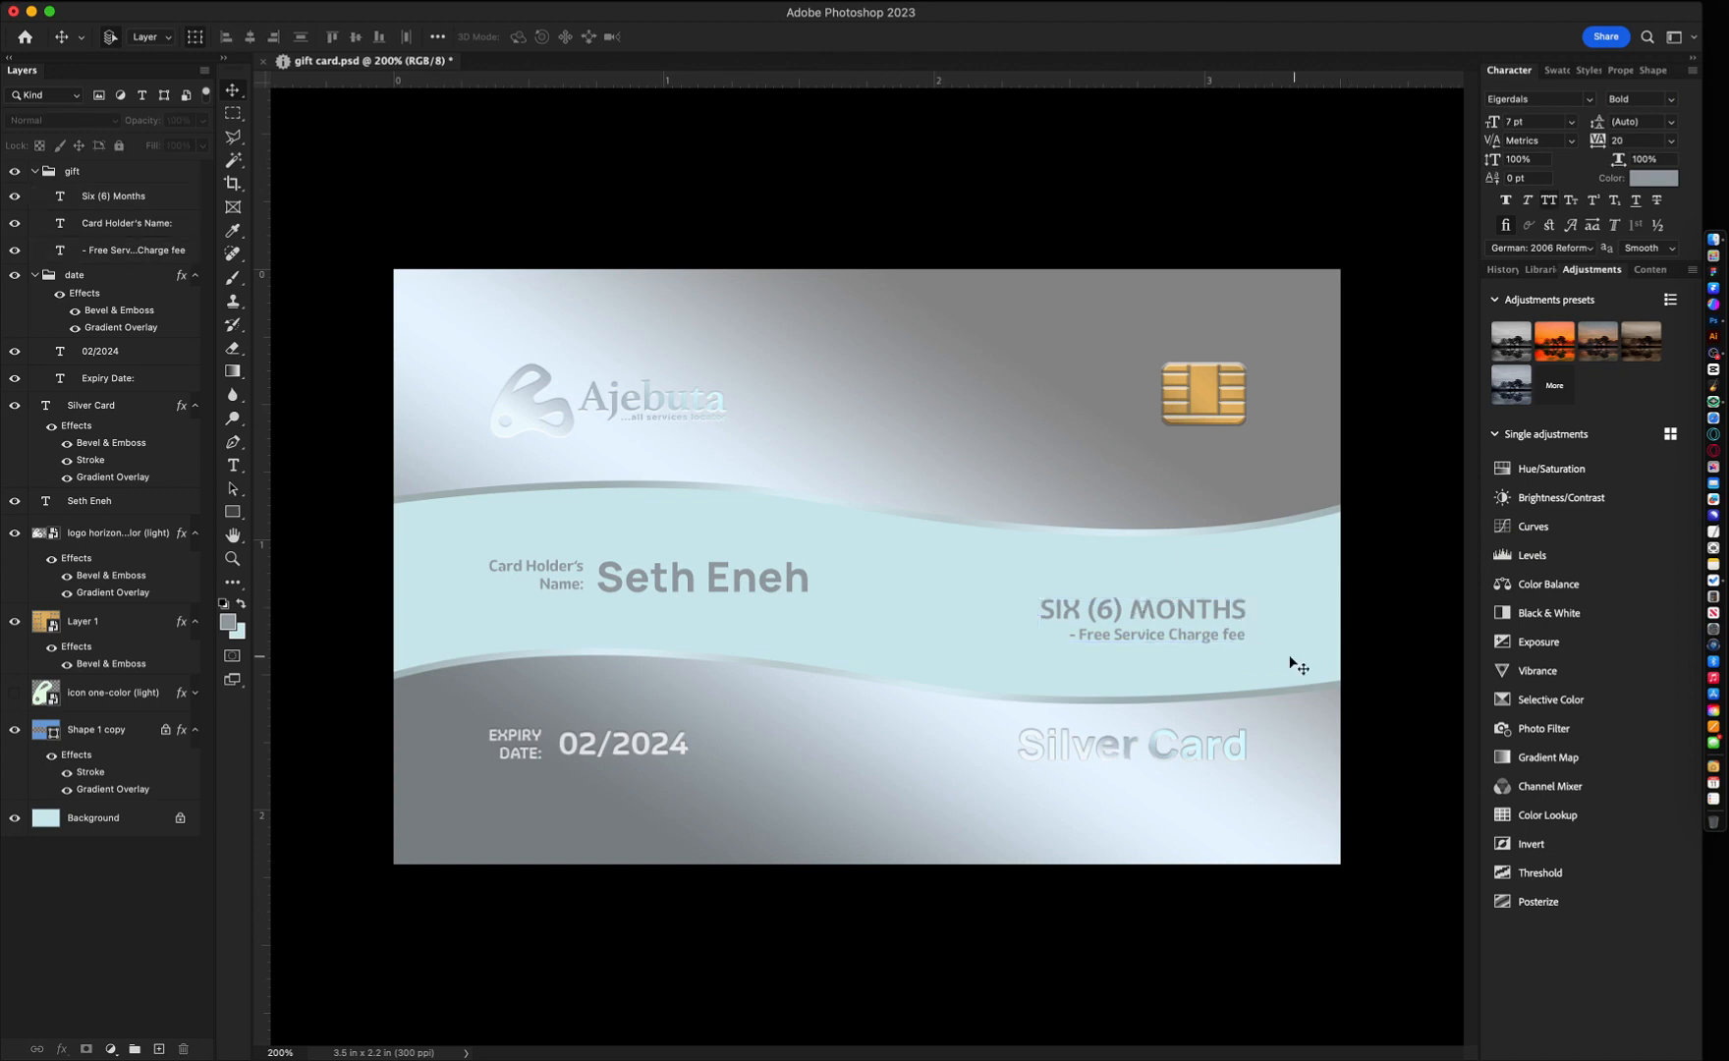
pyautogui.click(586, 429)
pyautogui.click(939, 626)
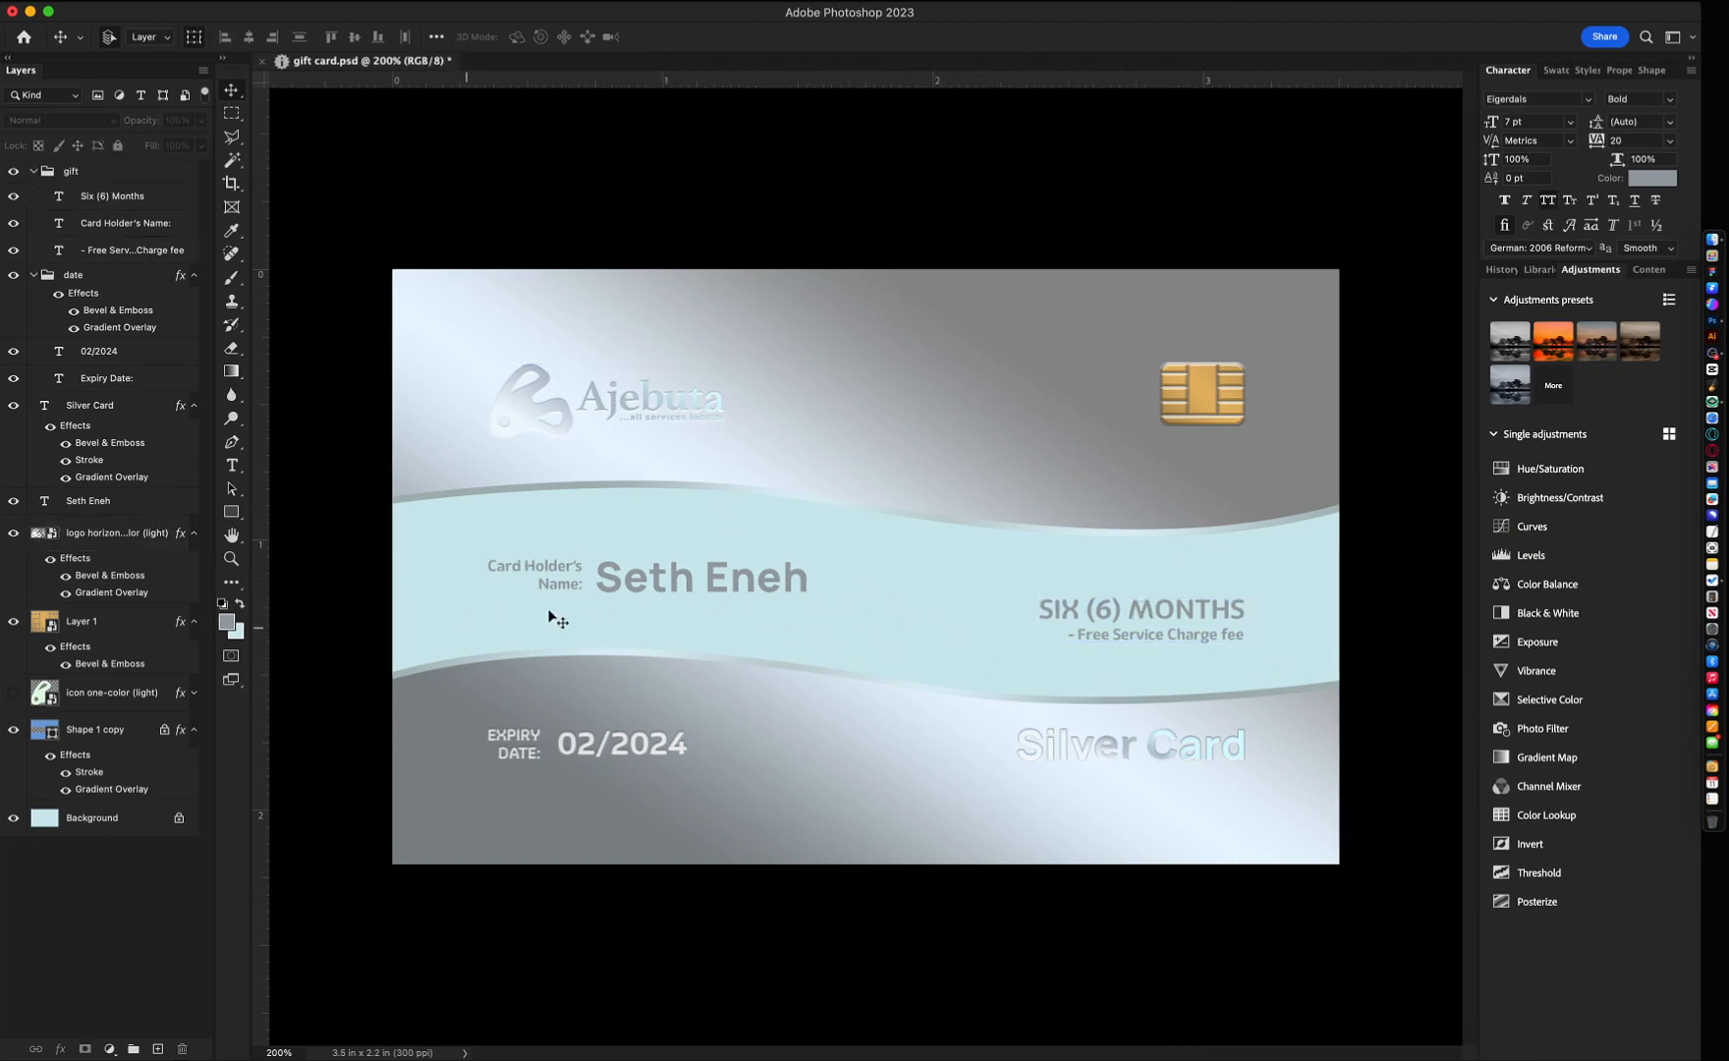
# - Duplicate the Background layer and give the copy a Pattern Overlay using the dark green streaky pattern at 13% scale
pyautogui.click(93, 824)
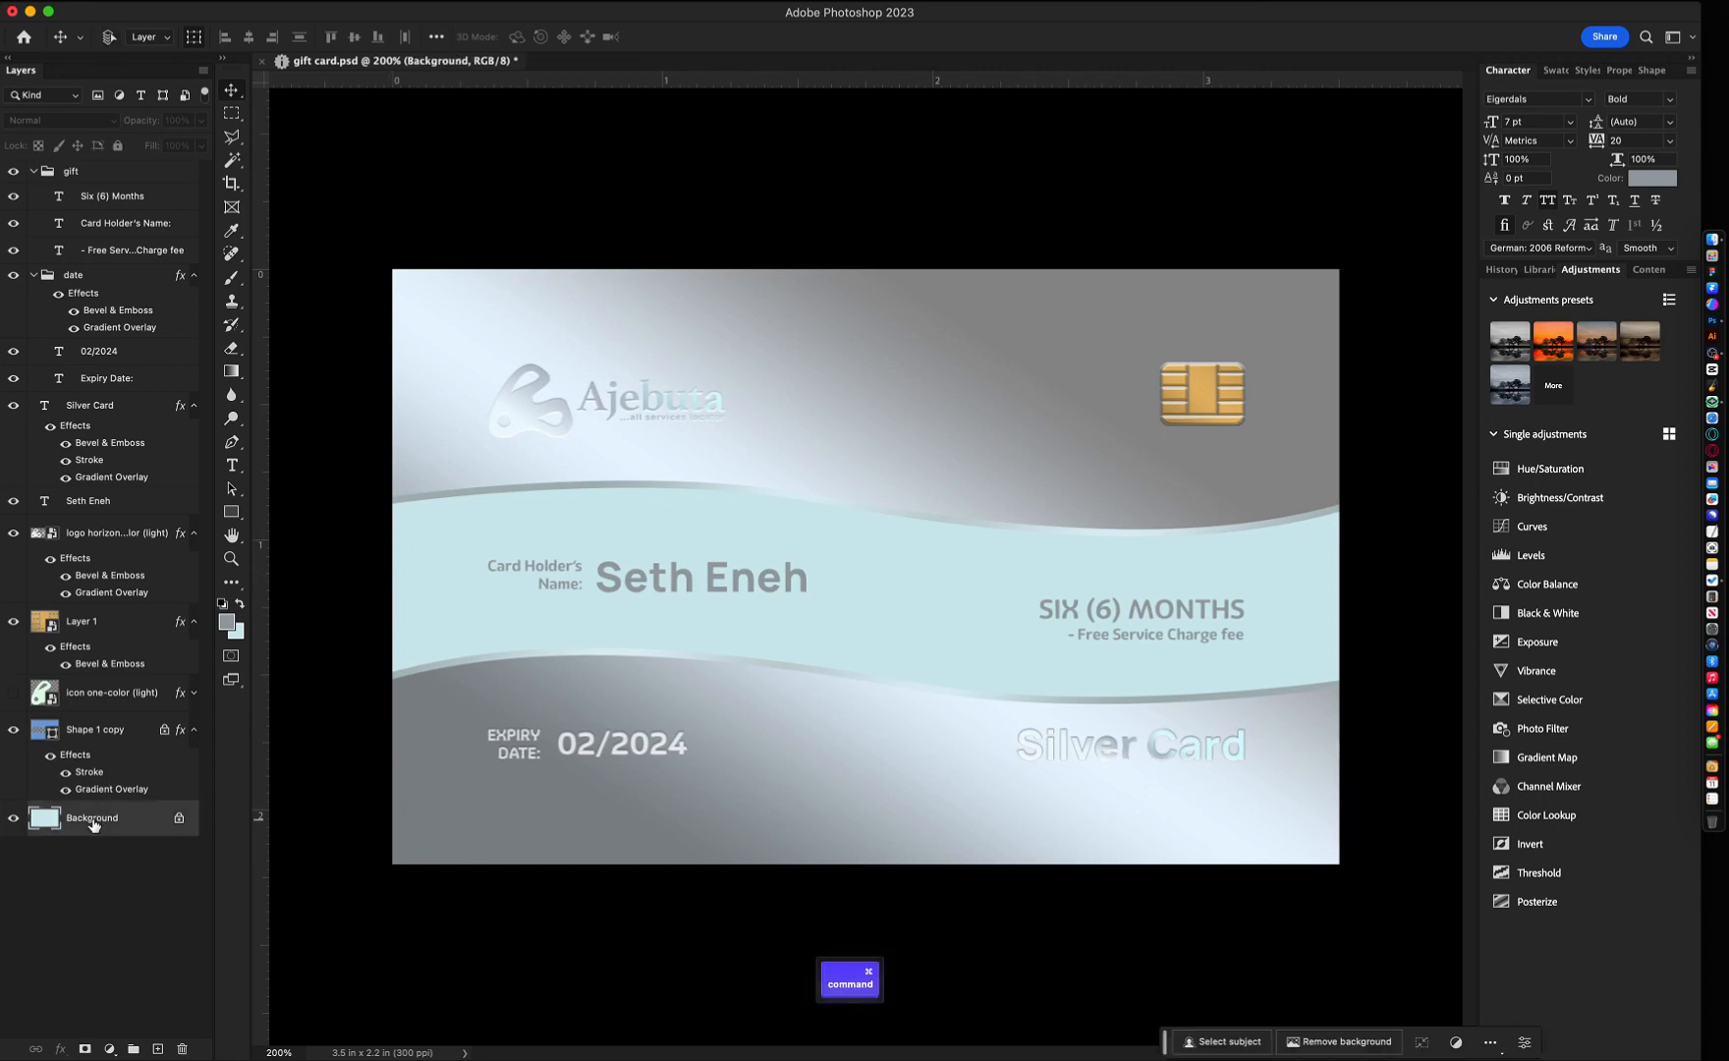
pyautogui.hotkey('ctrl', 'j')
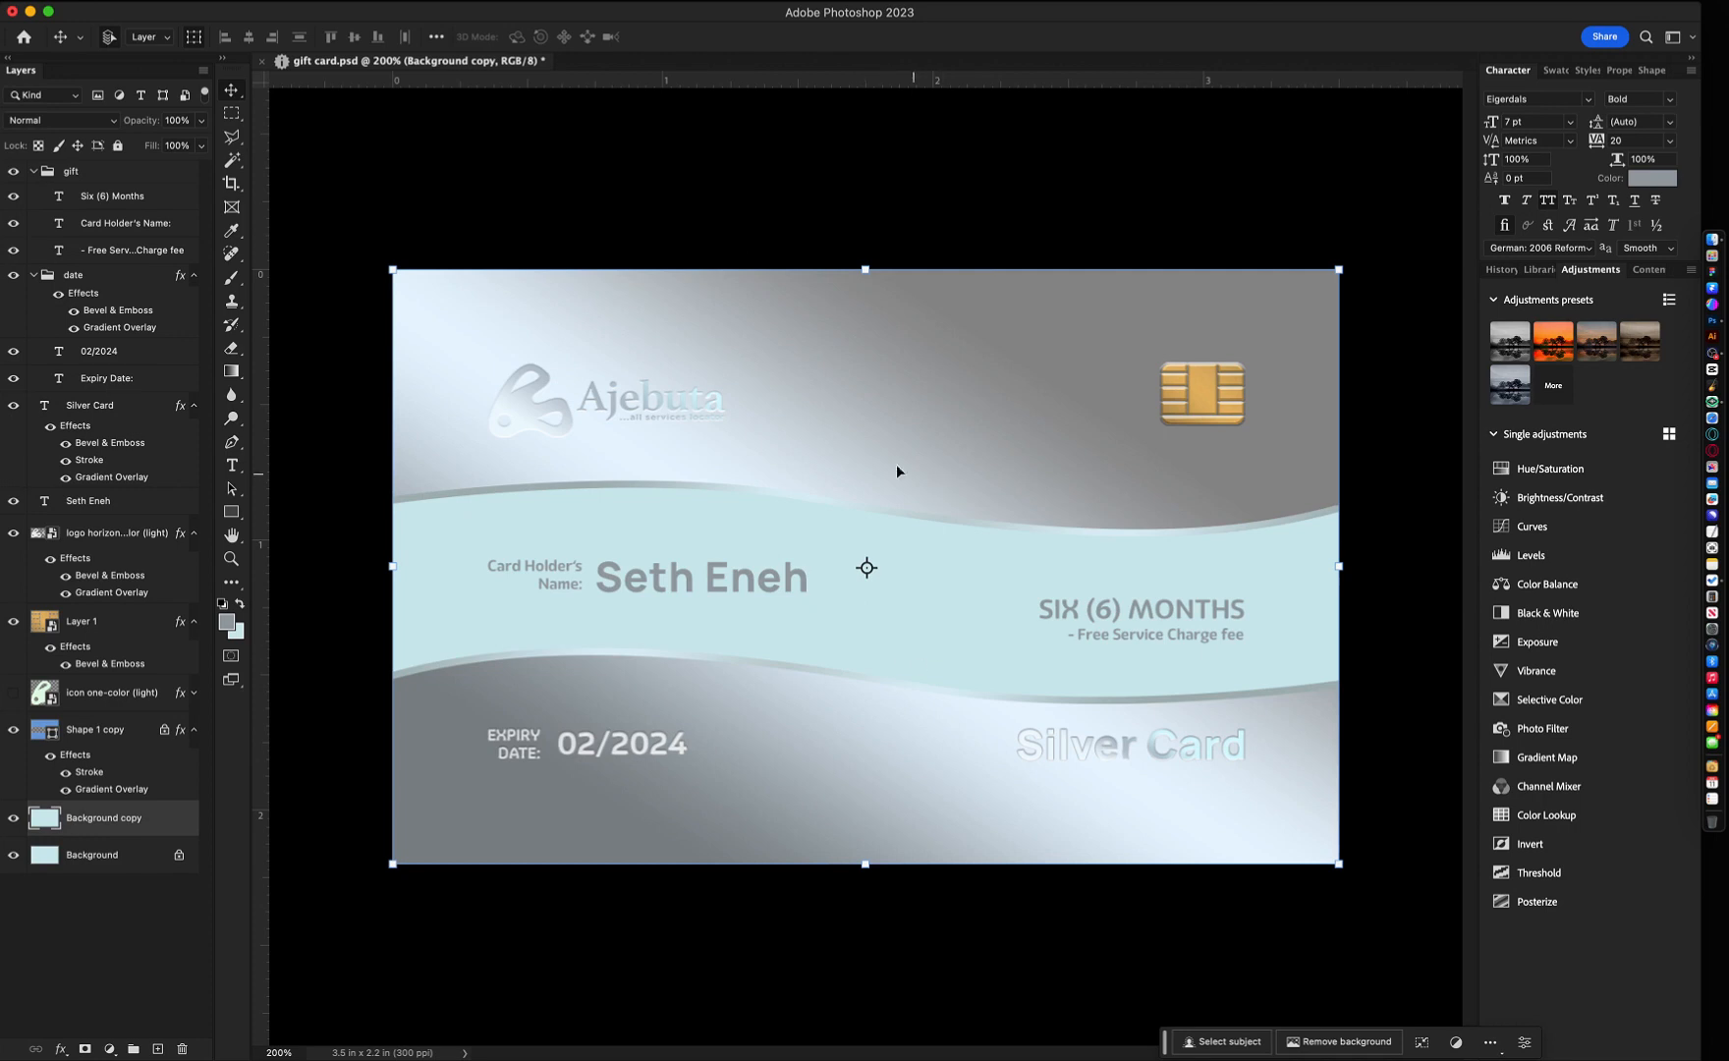
pyautogui.doubleClick(178, 831)
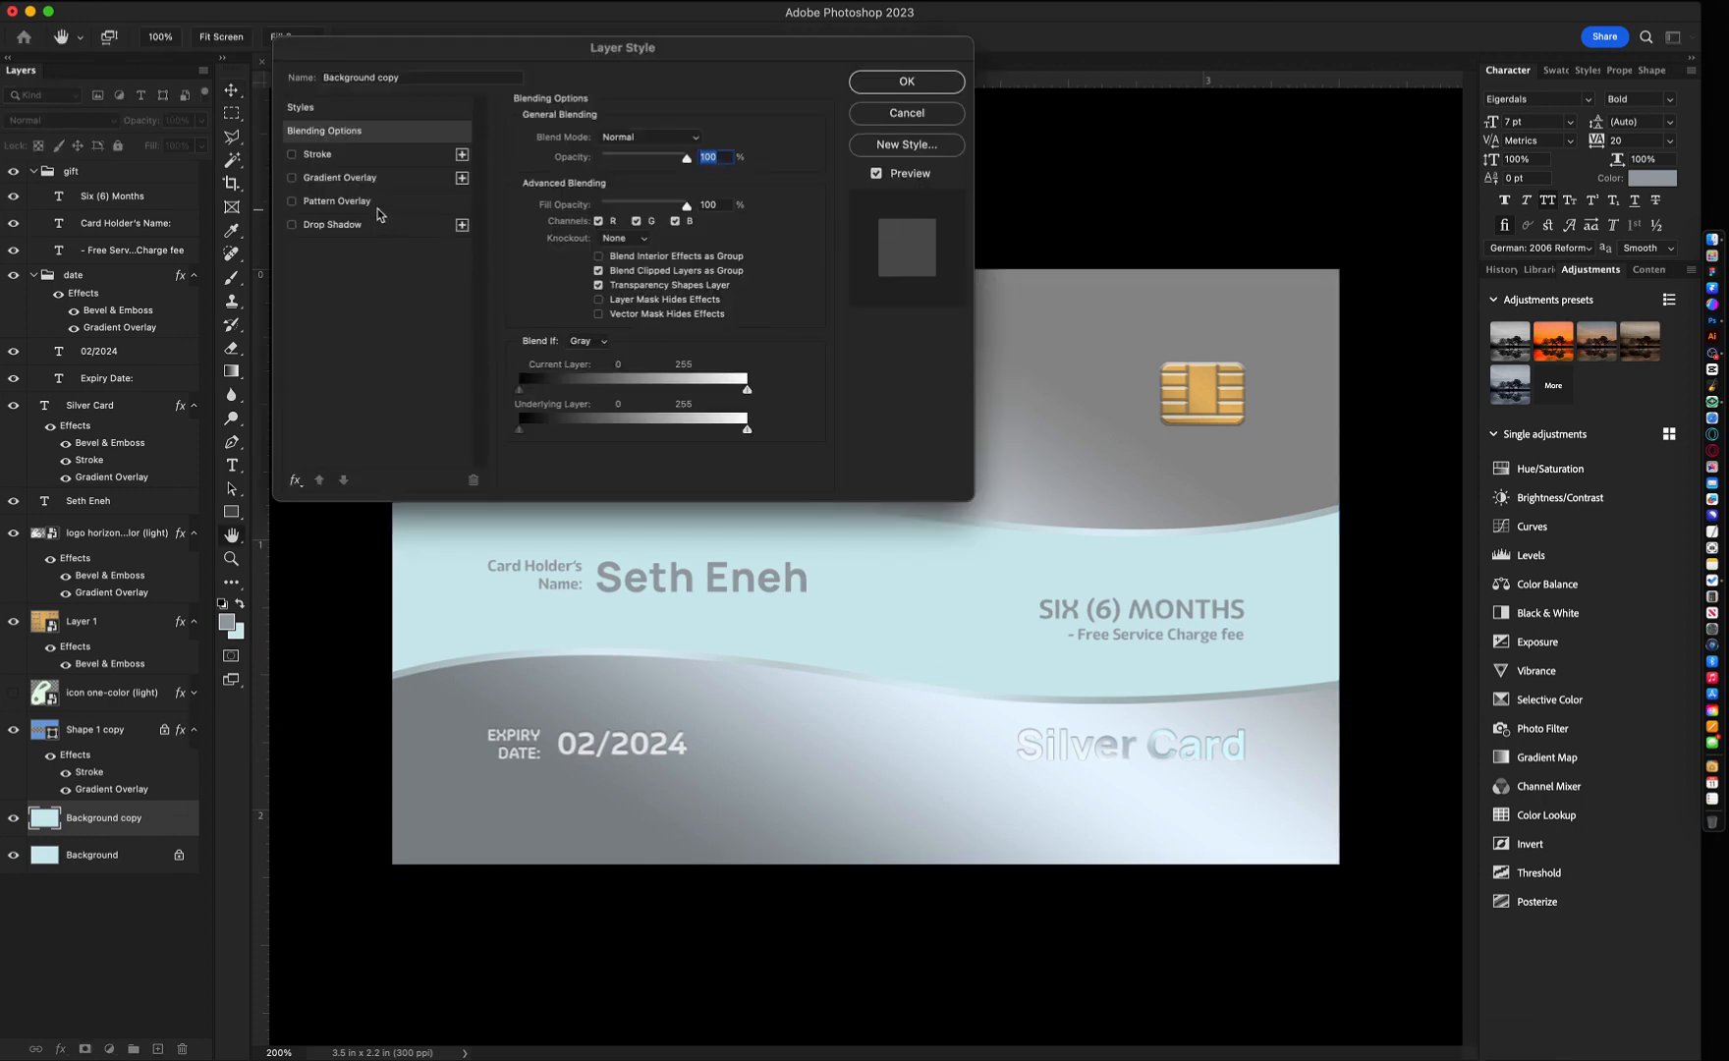
pyautogui.click(339, 201)
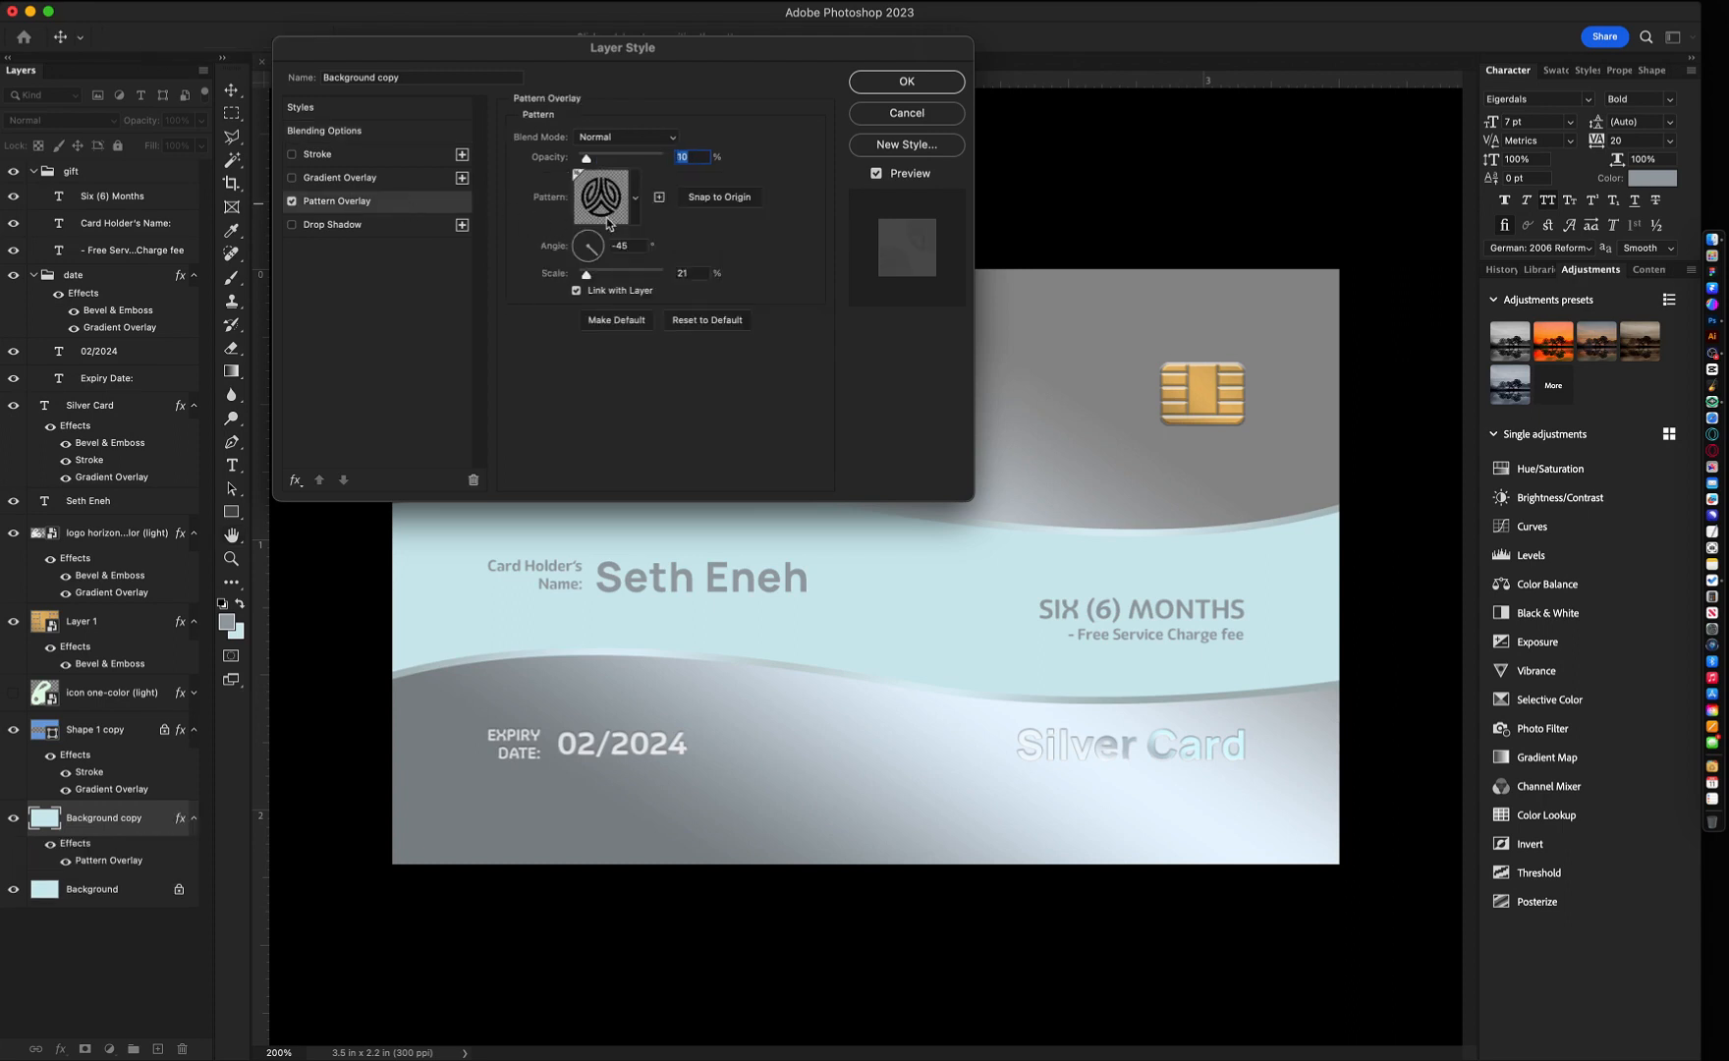
pyautogui.click(608, 222)
pyautogui.click(617, 279)
pyautogui.click(499, 206)
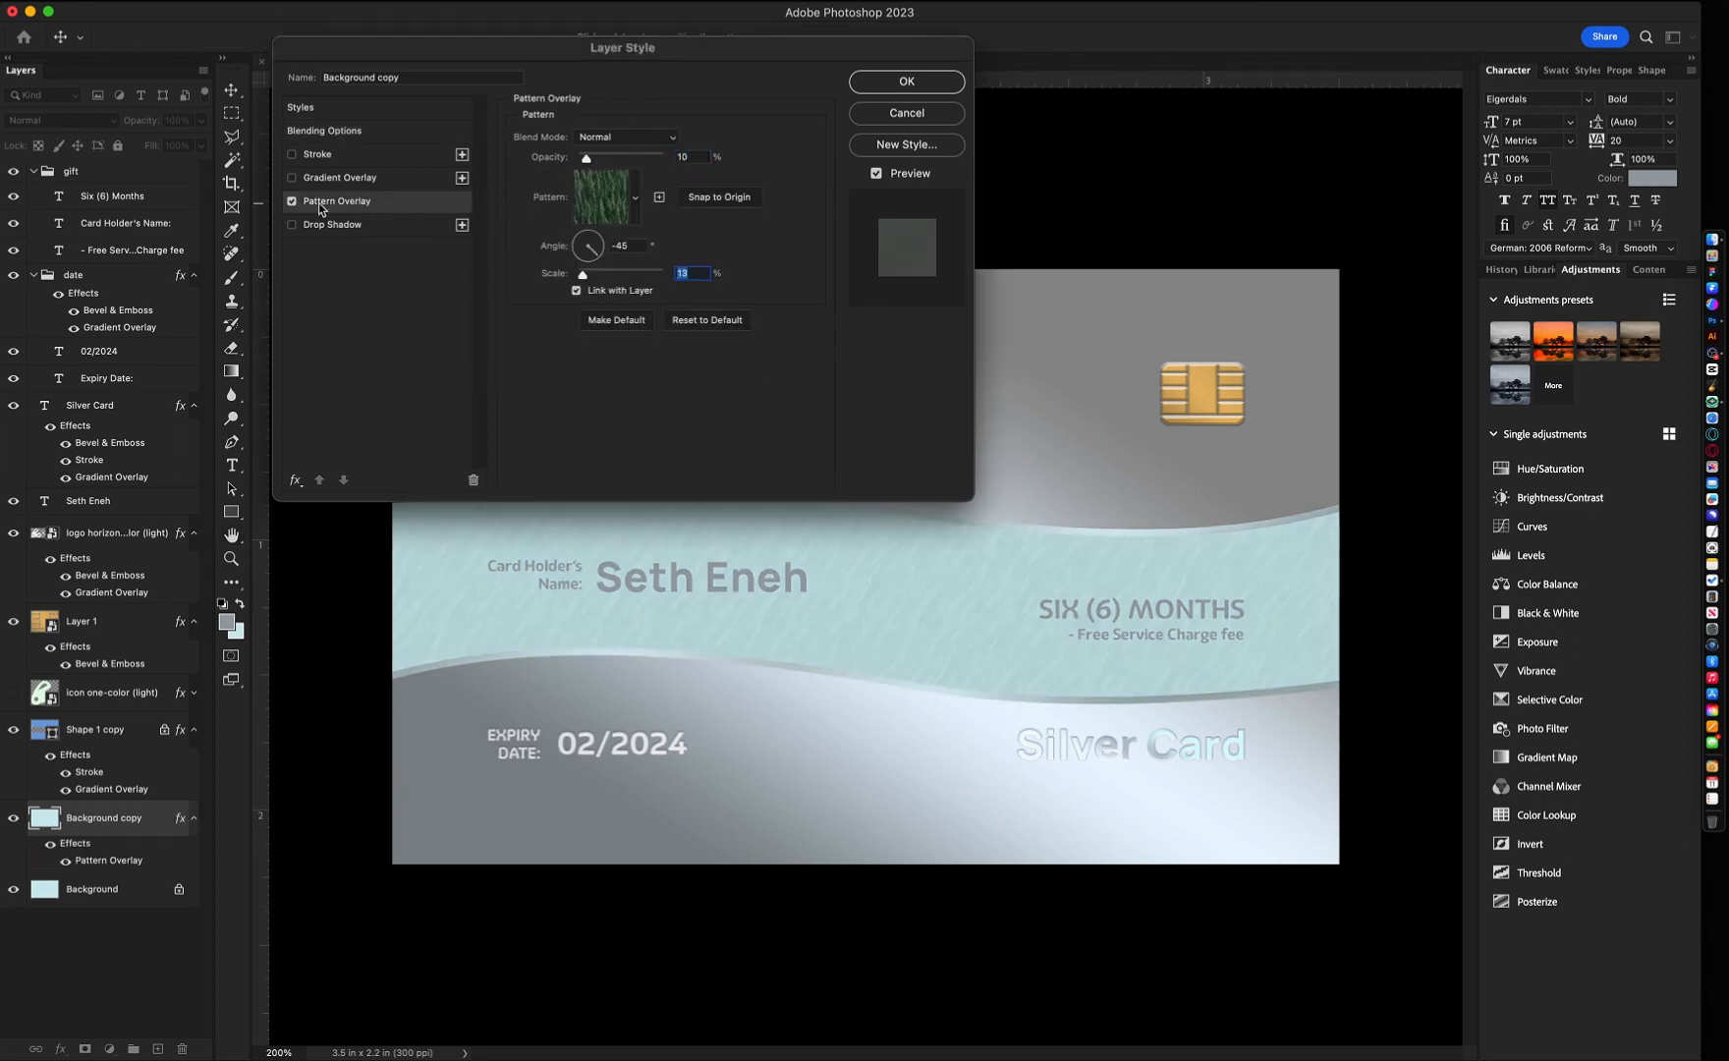
# - Try a Gradient Overlay in place of the pattern on the Background copy, and switch back to the Pattern Overlay
pyautogui.click(292, 200)
pyautogui.click(360, 179)
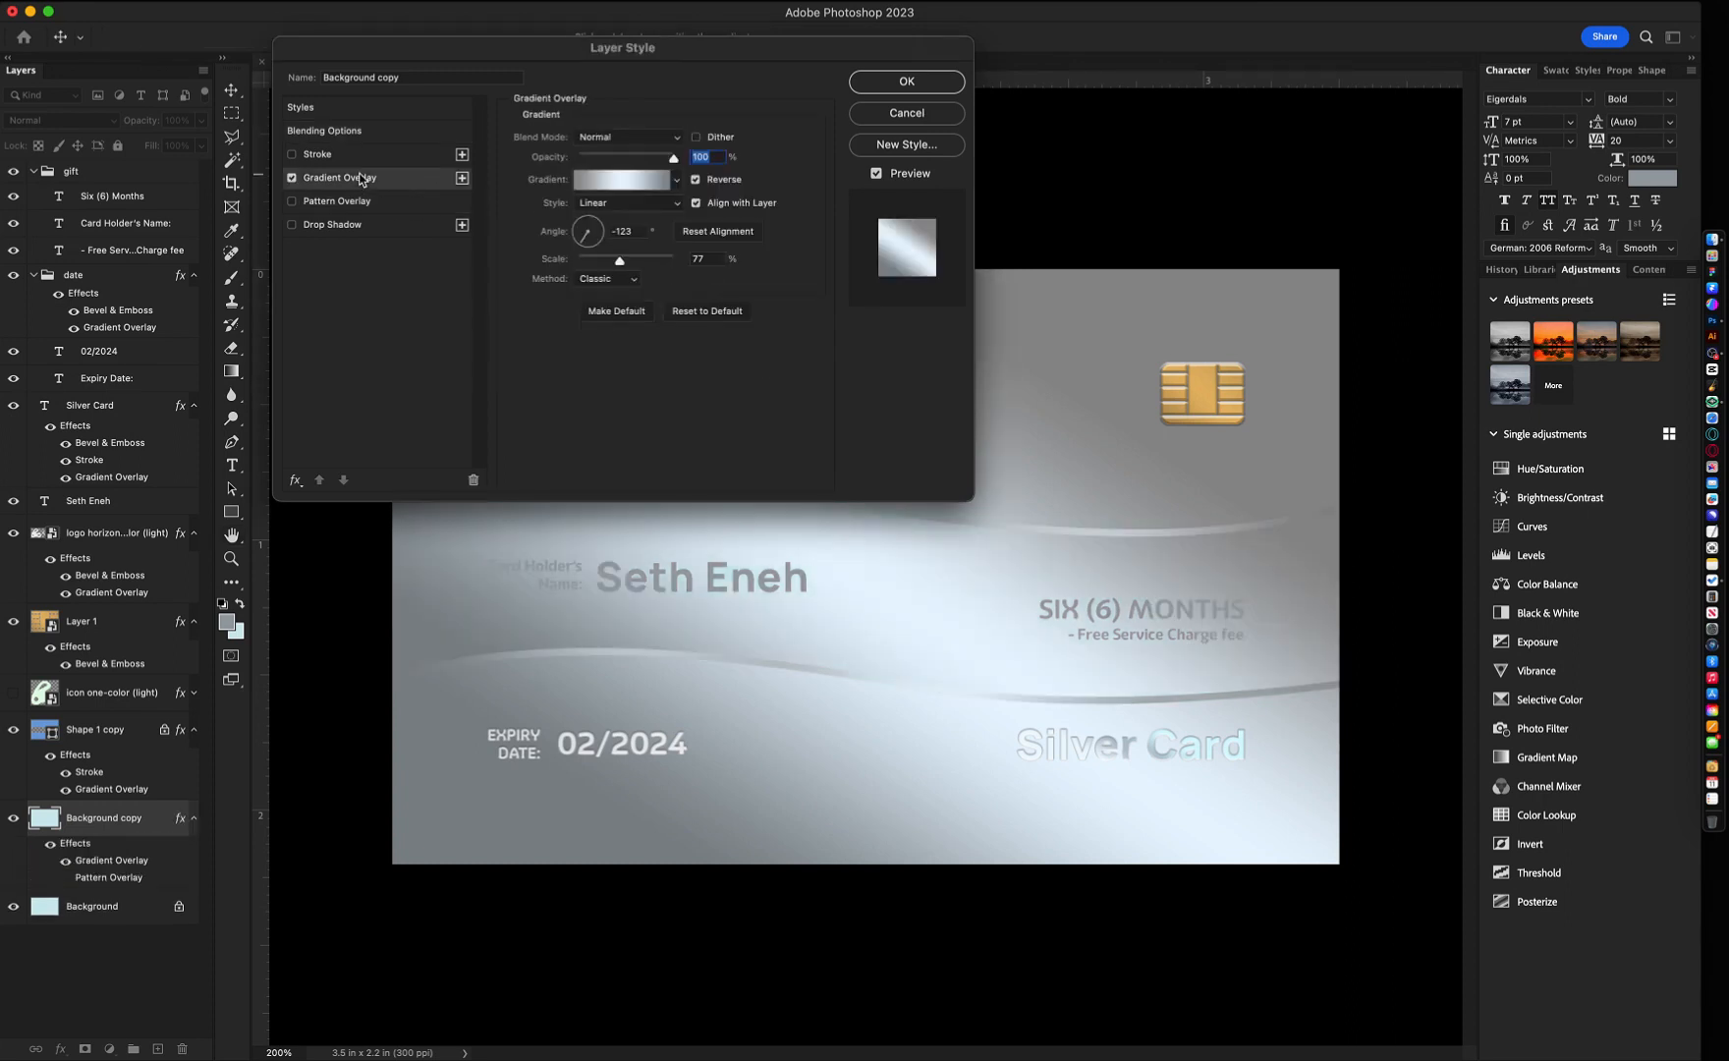
pyautogui.click(292, 179)
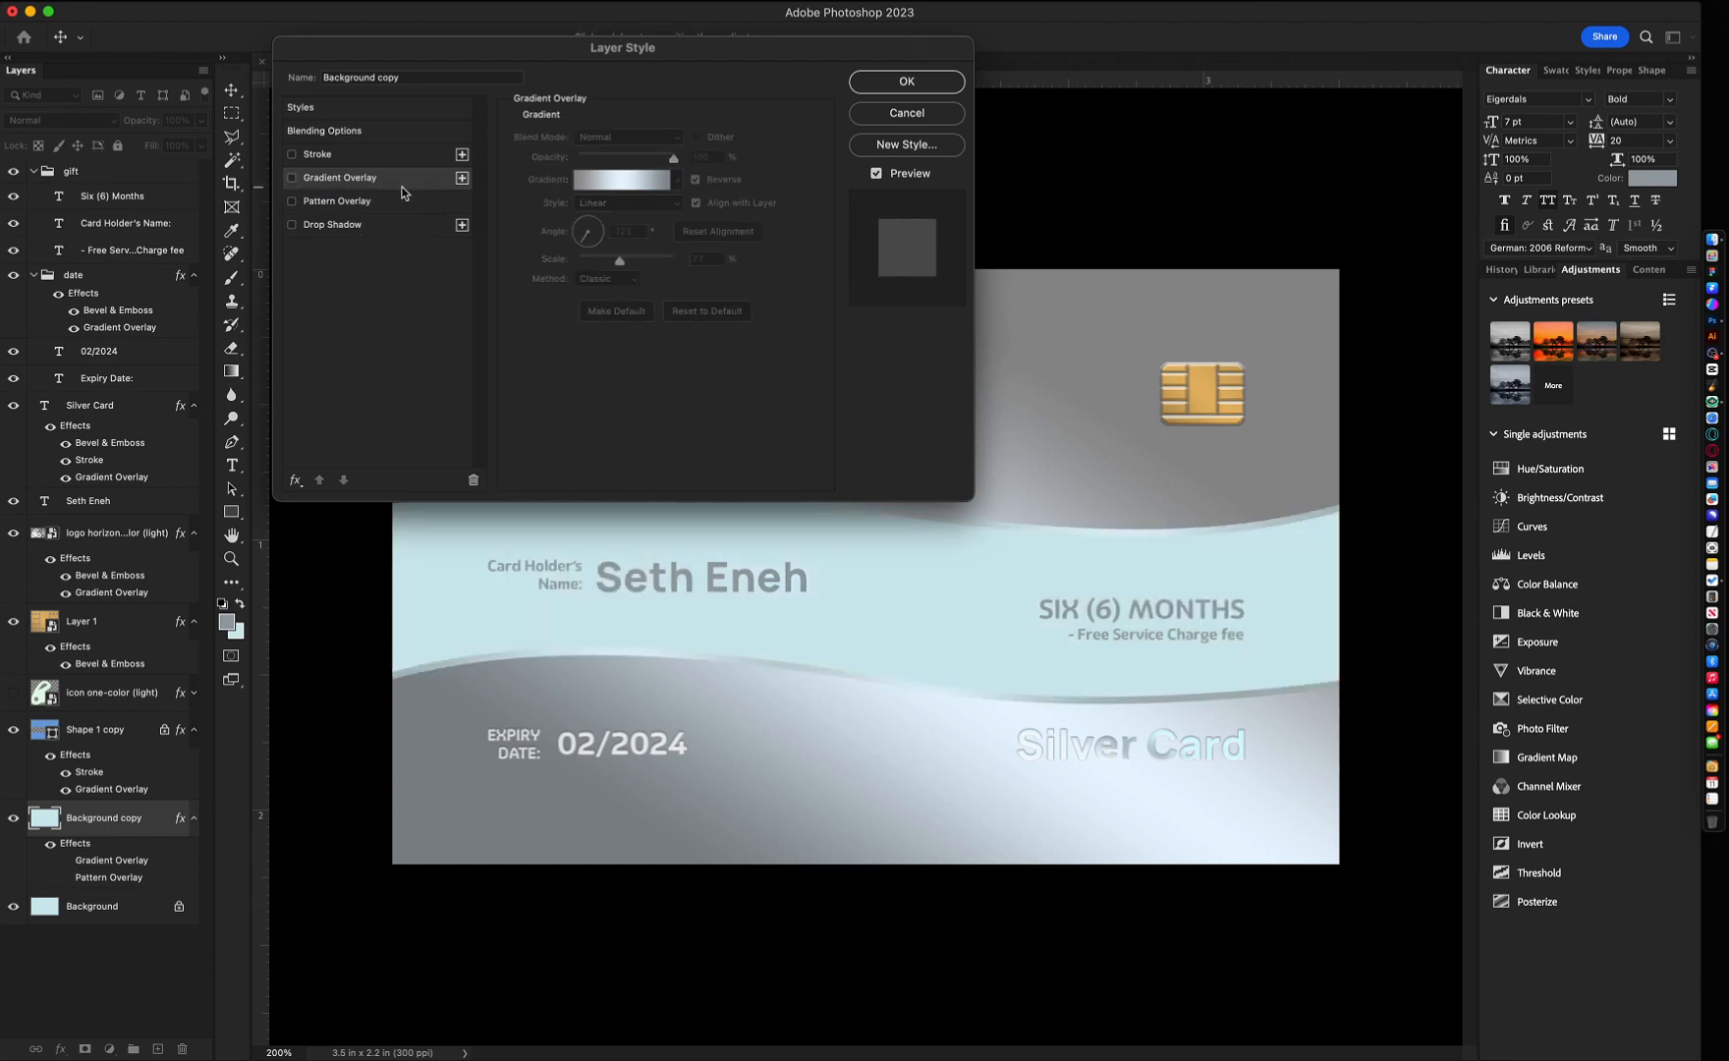
pyautogui.click(355, 203)
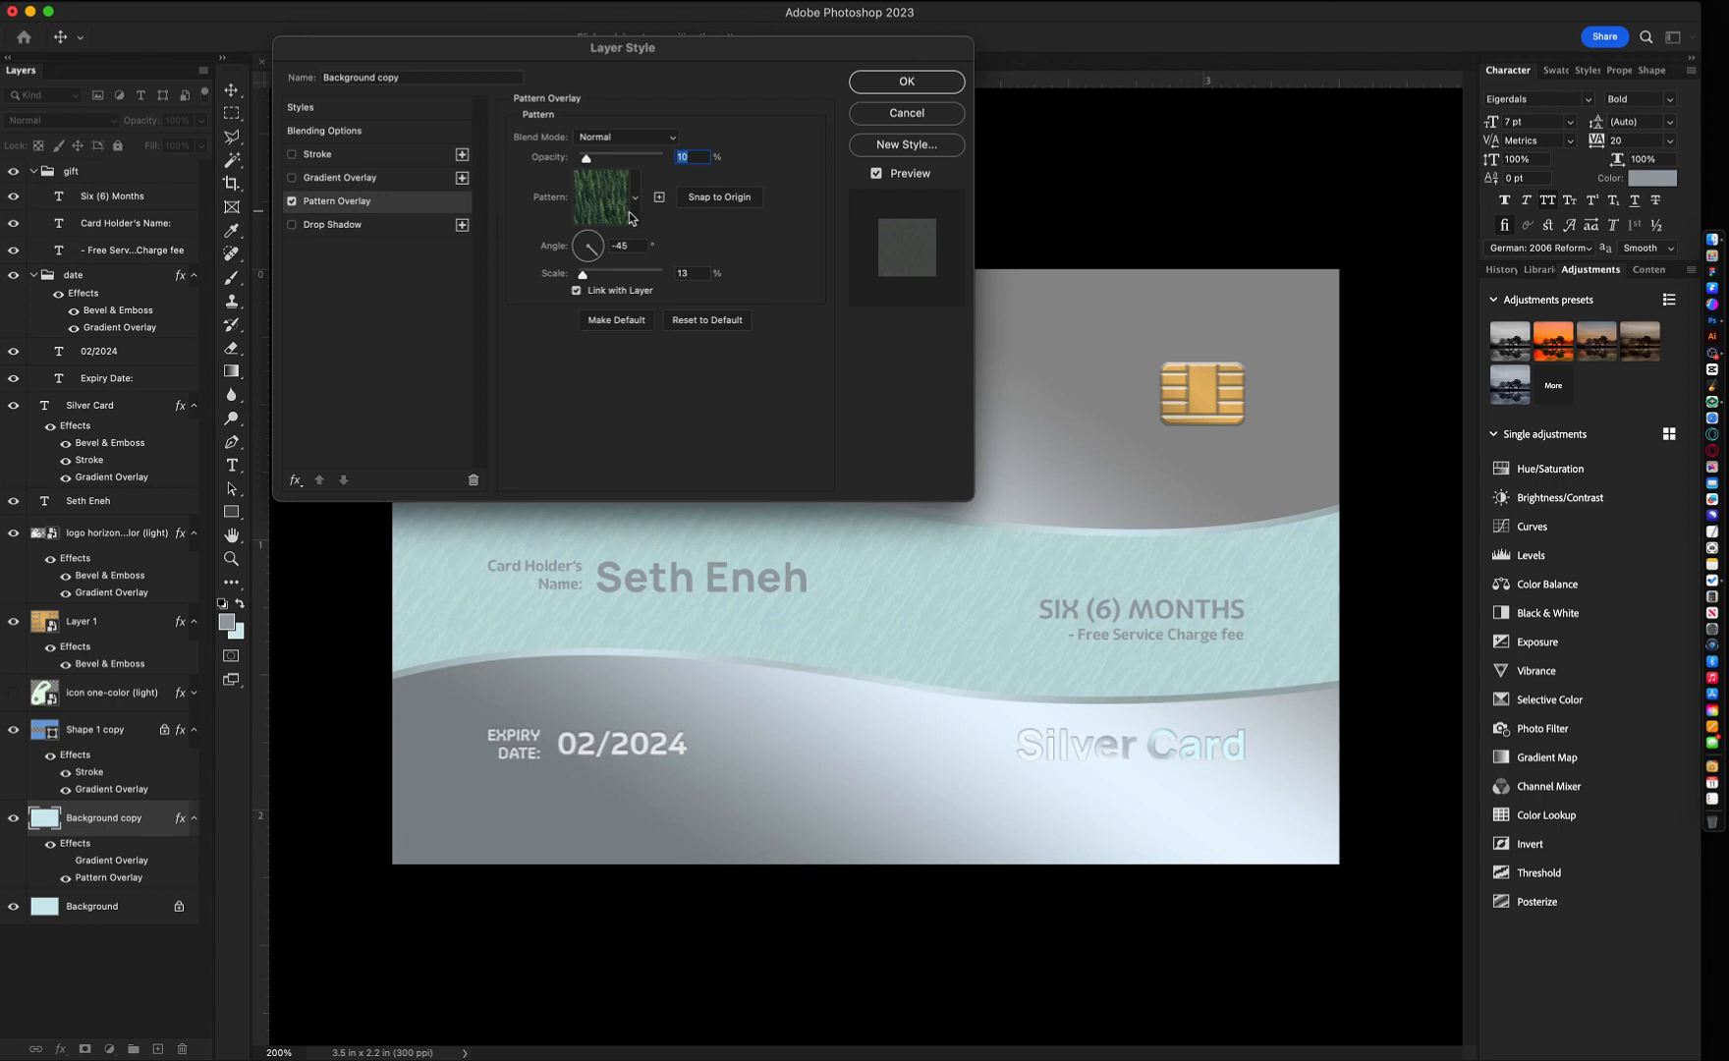
# - Set the angle of the Background copy's Pattern Overlay to 85°
pyautogui.click(633, 248)
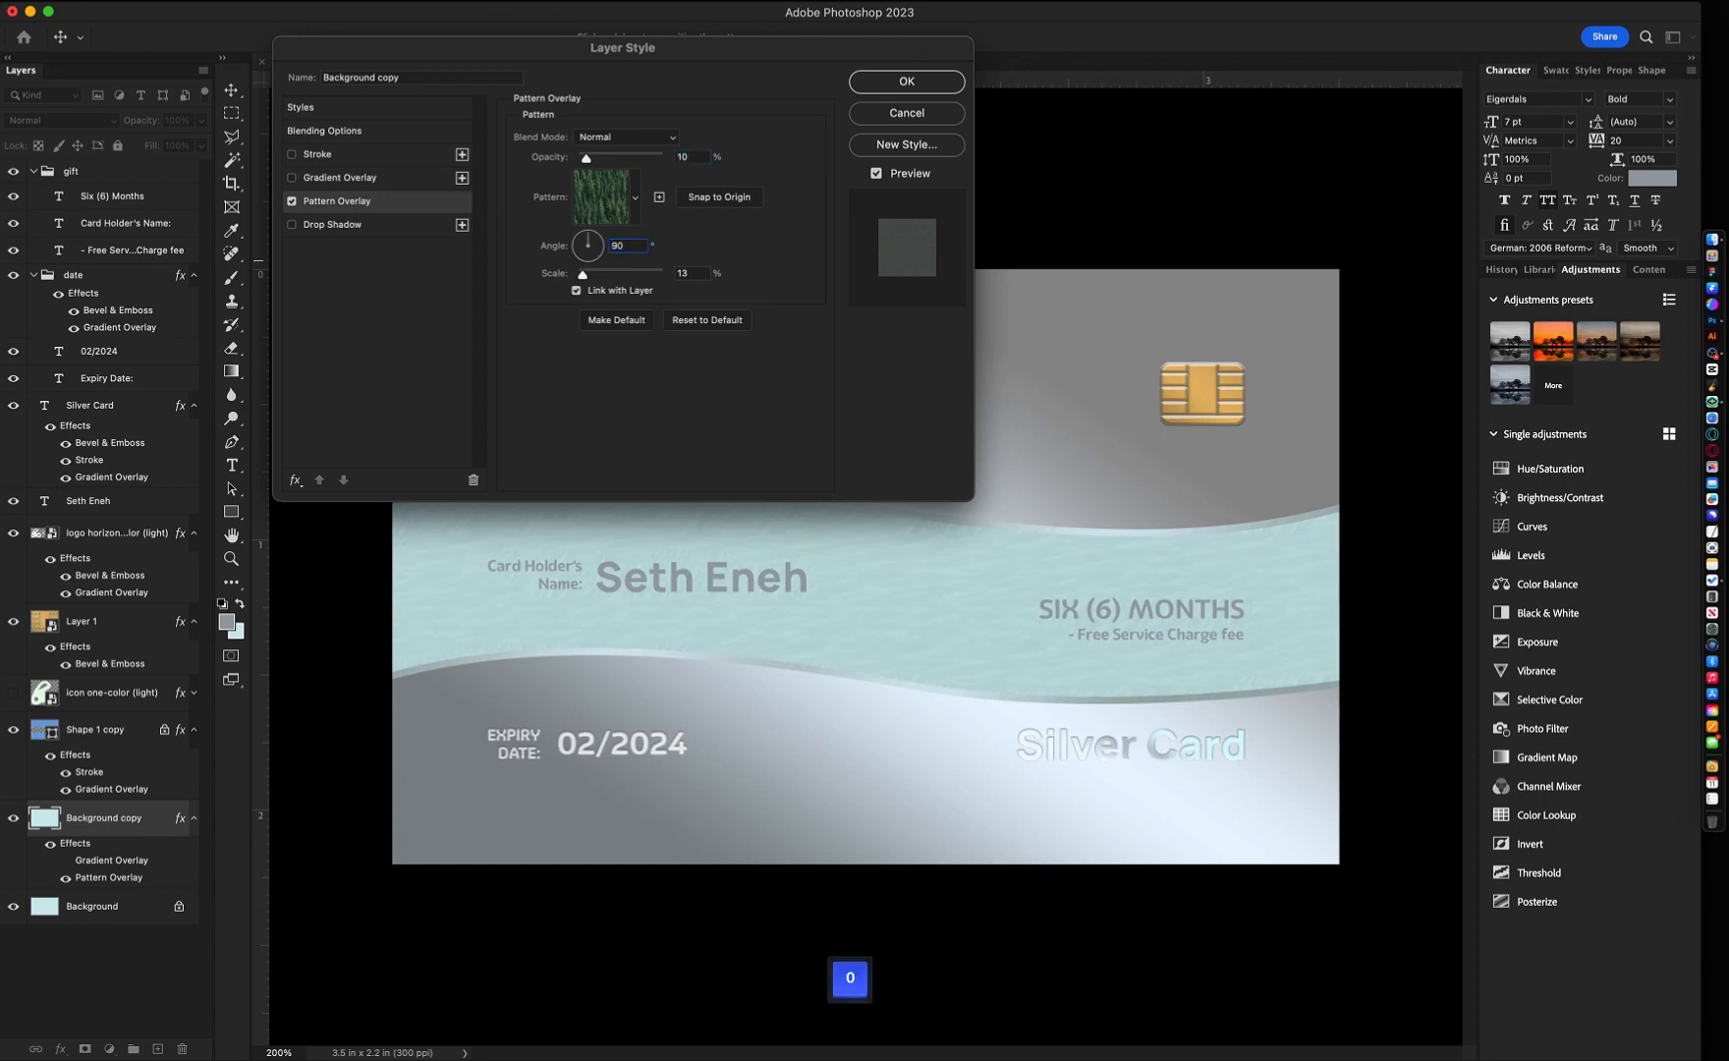
pyautogui.hotkey('shift', 'Down')
pyautogui.hotkey('shift', 'Down')
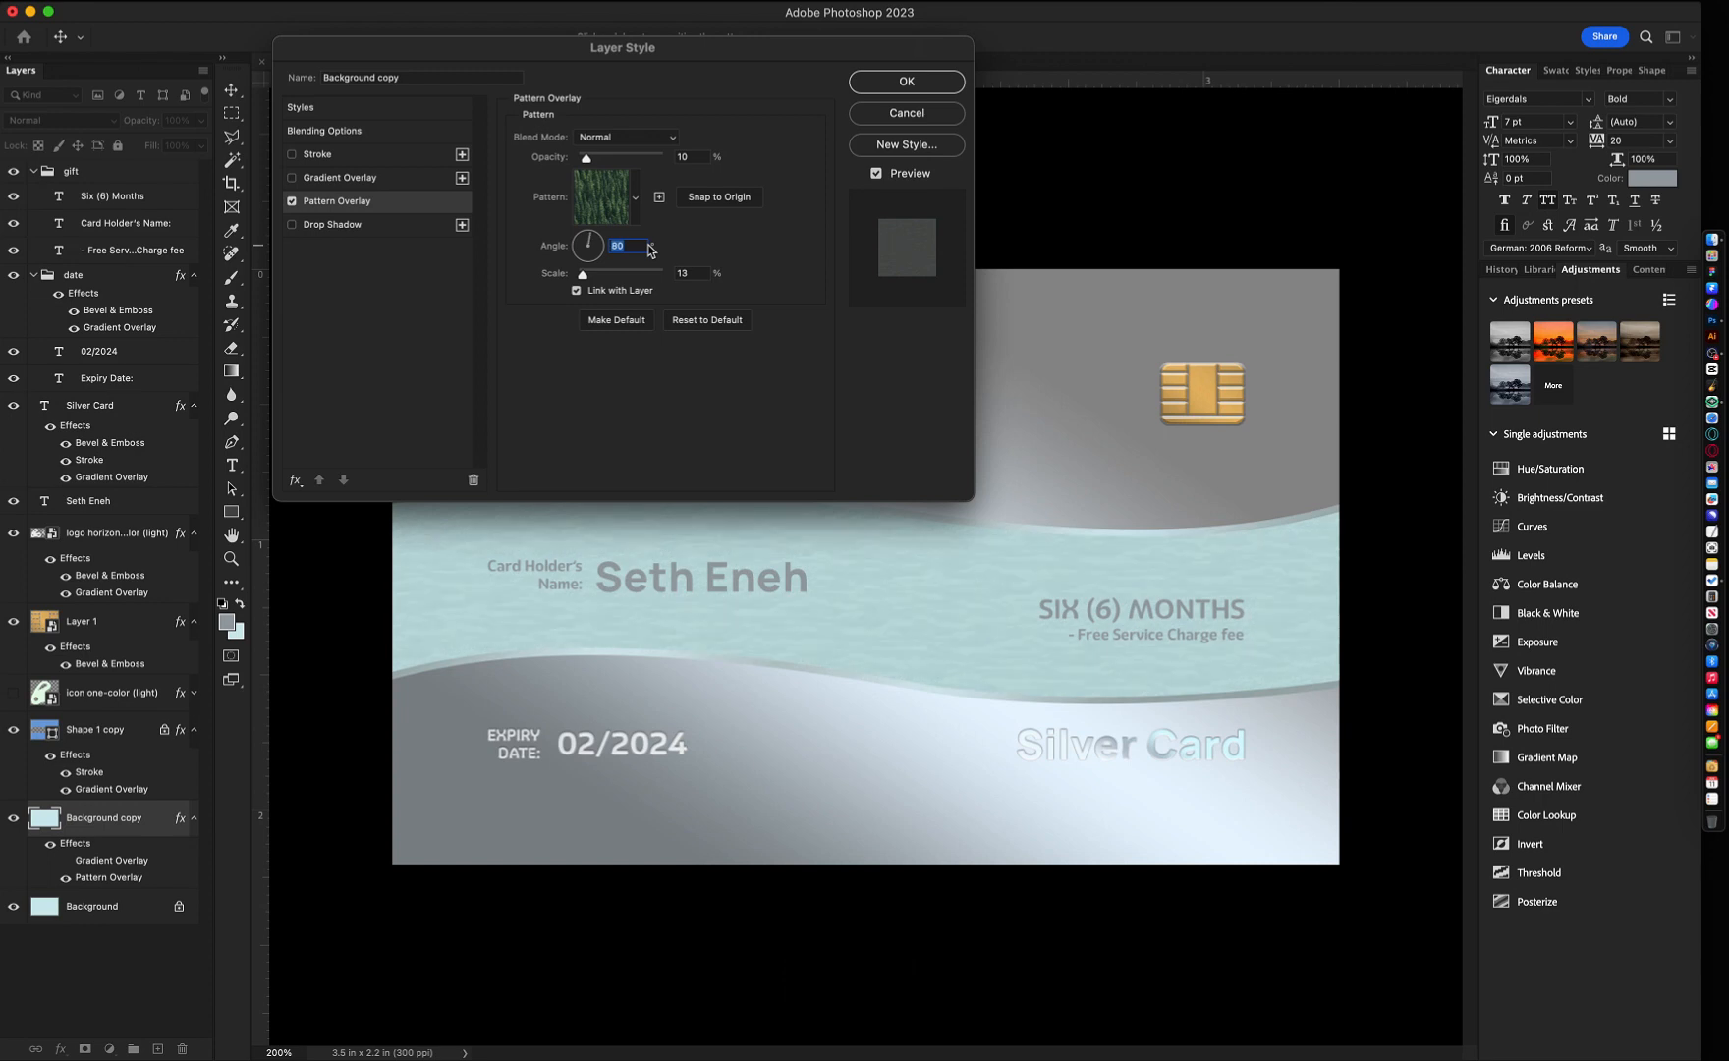
pyautogui.hotkey('shift', 'Up')
pyautogui.press('Down')
pyautogui.press('Down')
pyautogui.press('Down')
pyautogui.press('Down')
pyautogui.press('Down')
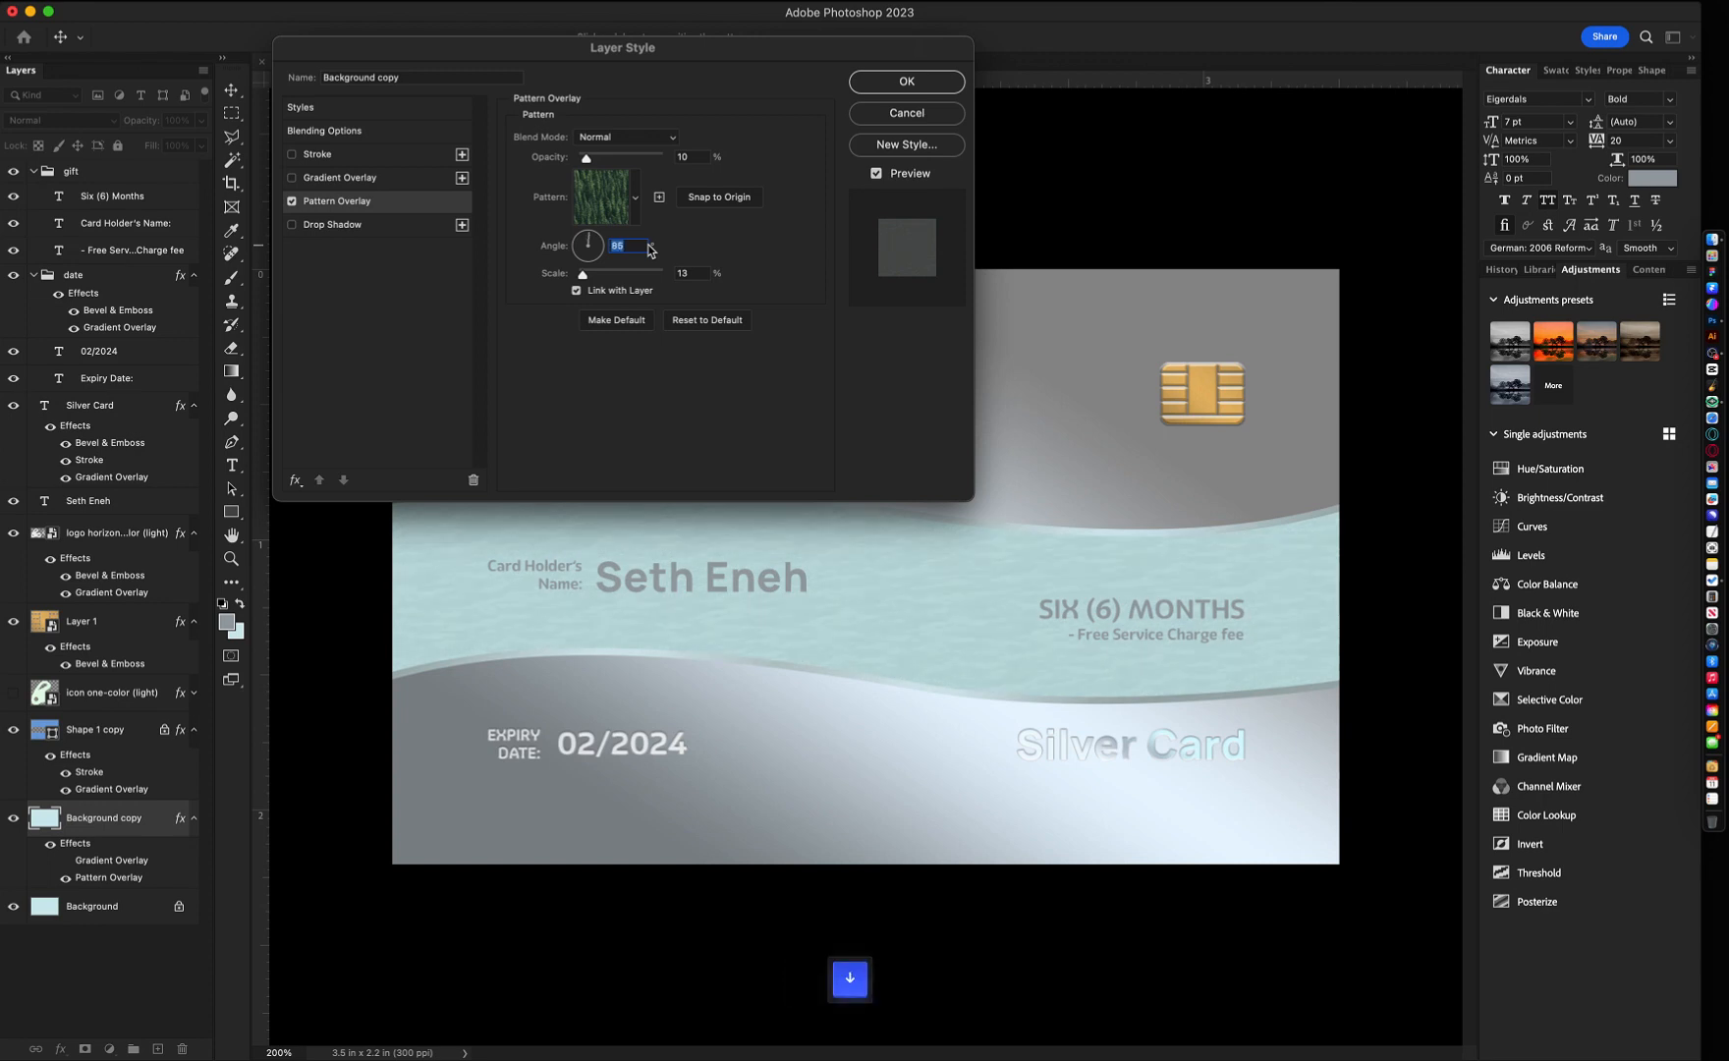
# - Replace the overlay pattern with the pale blue one from the Water group, enlarge its scale and apply the layer style
pyautogui.click(634, 198)
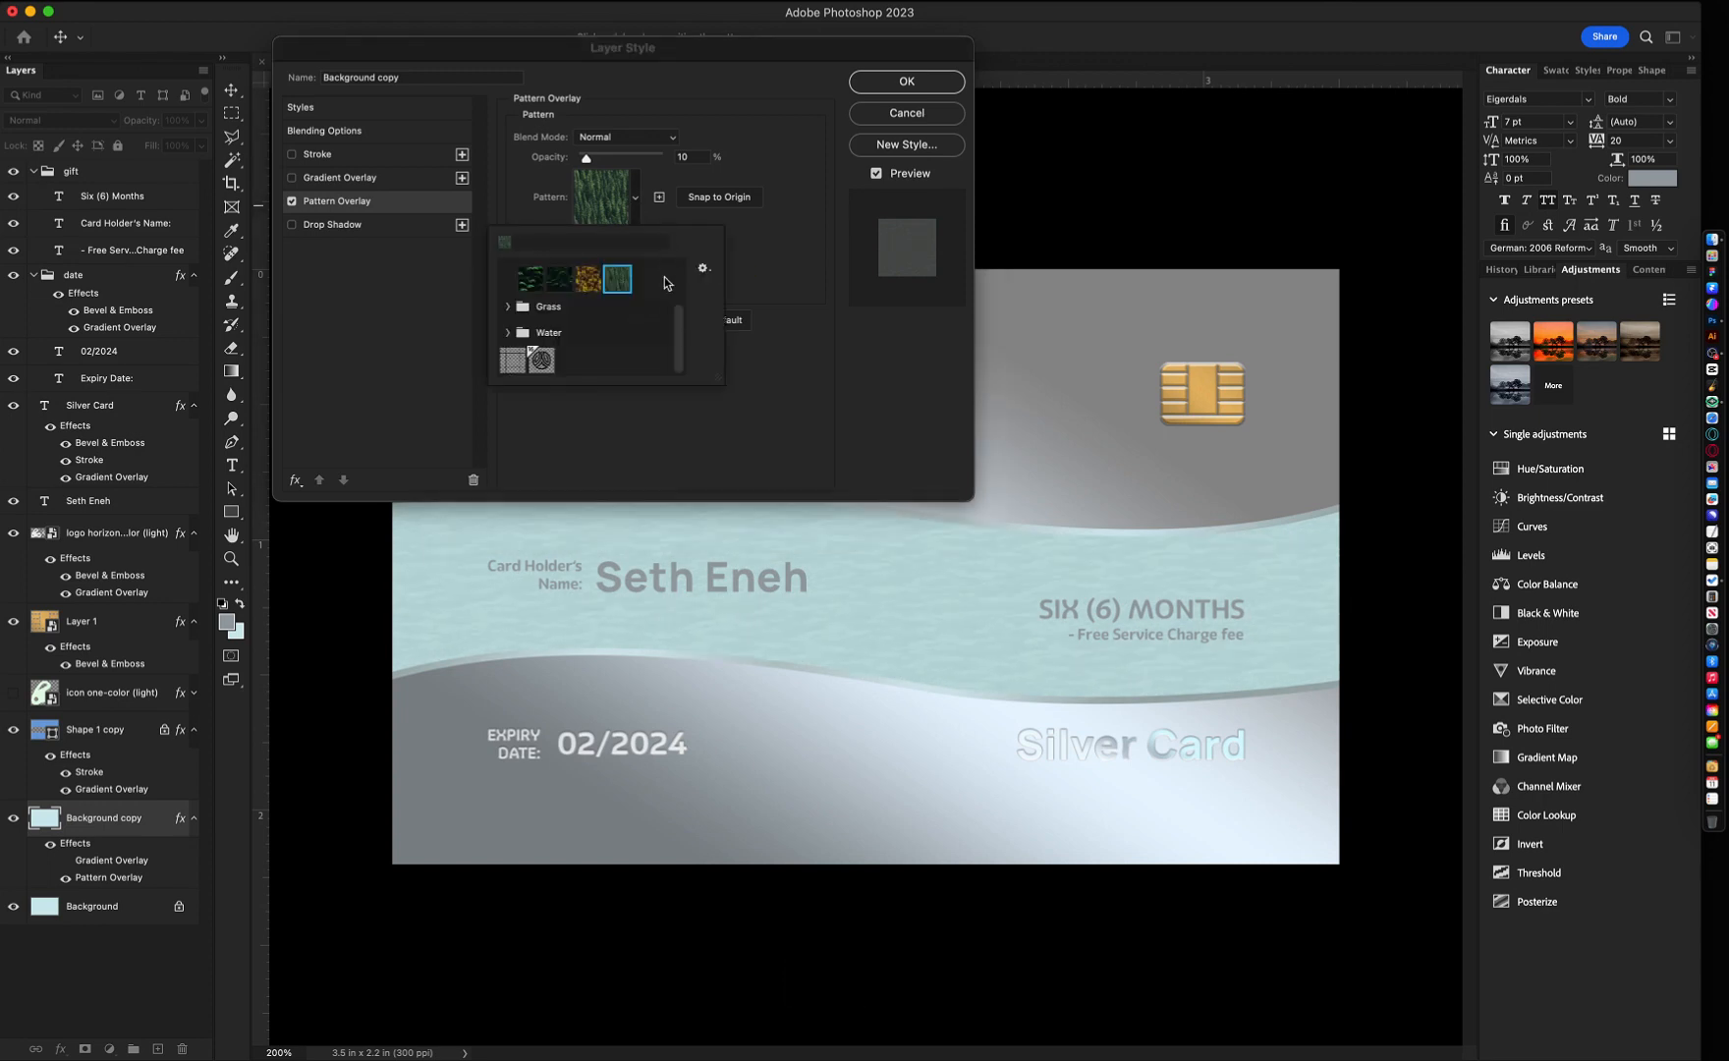
pyautogui.click(510, 309)
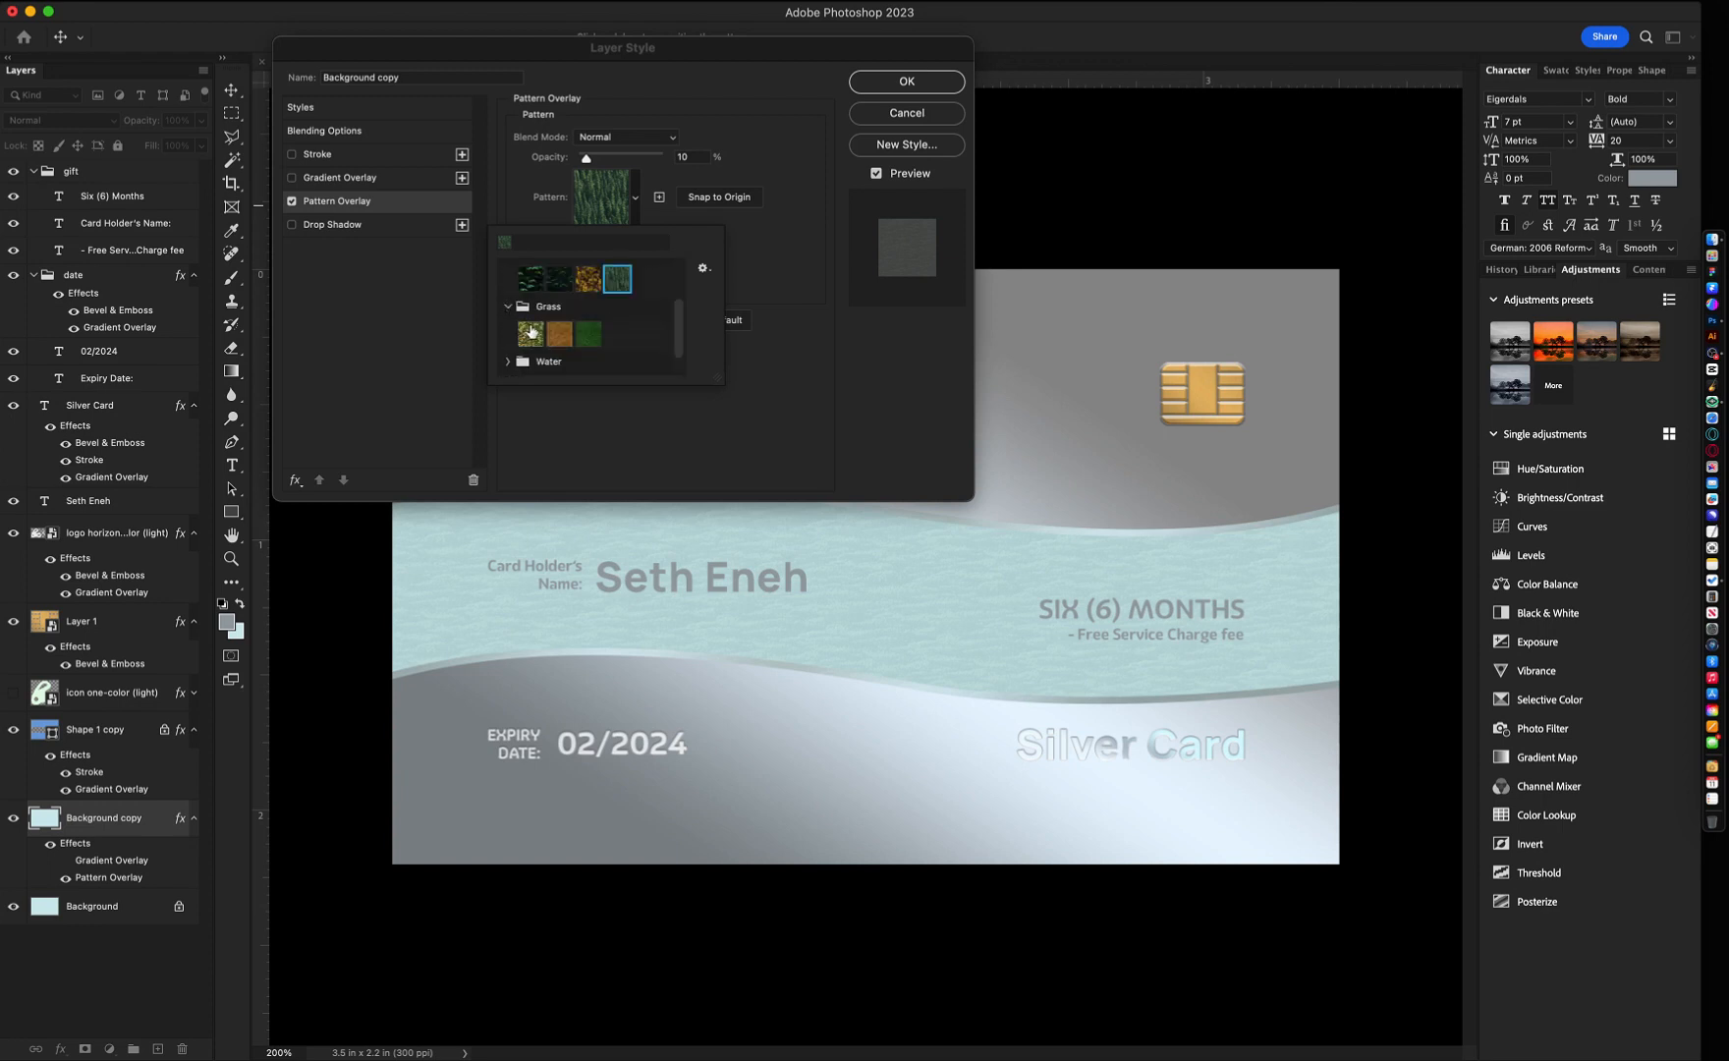
pyautogui.scroll(-2, 531, 332)
pyautogui.click(509, 333)
pyautogui.scroll(-2, 535, 331)
pyautogui.click(590, 329)
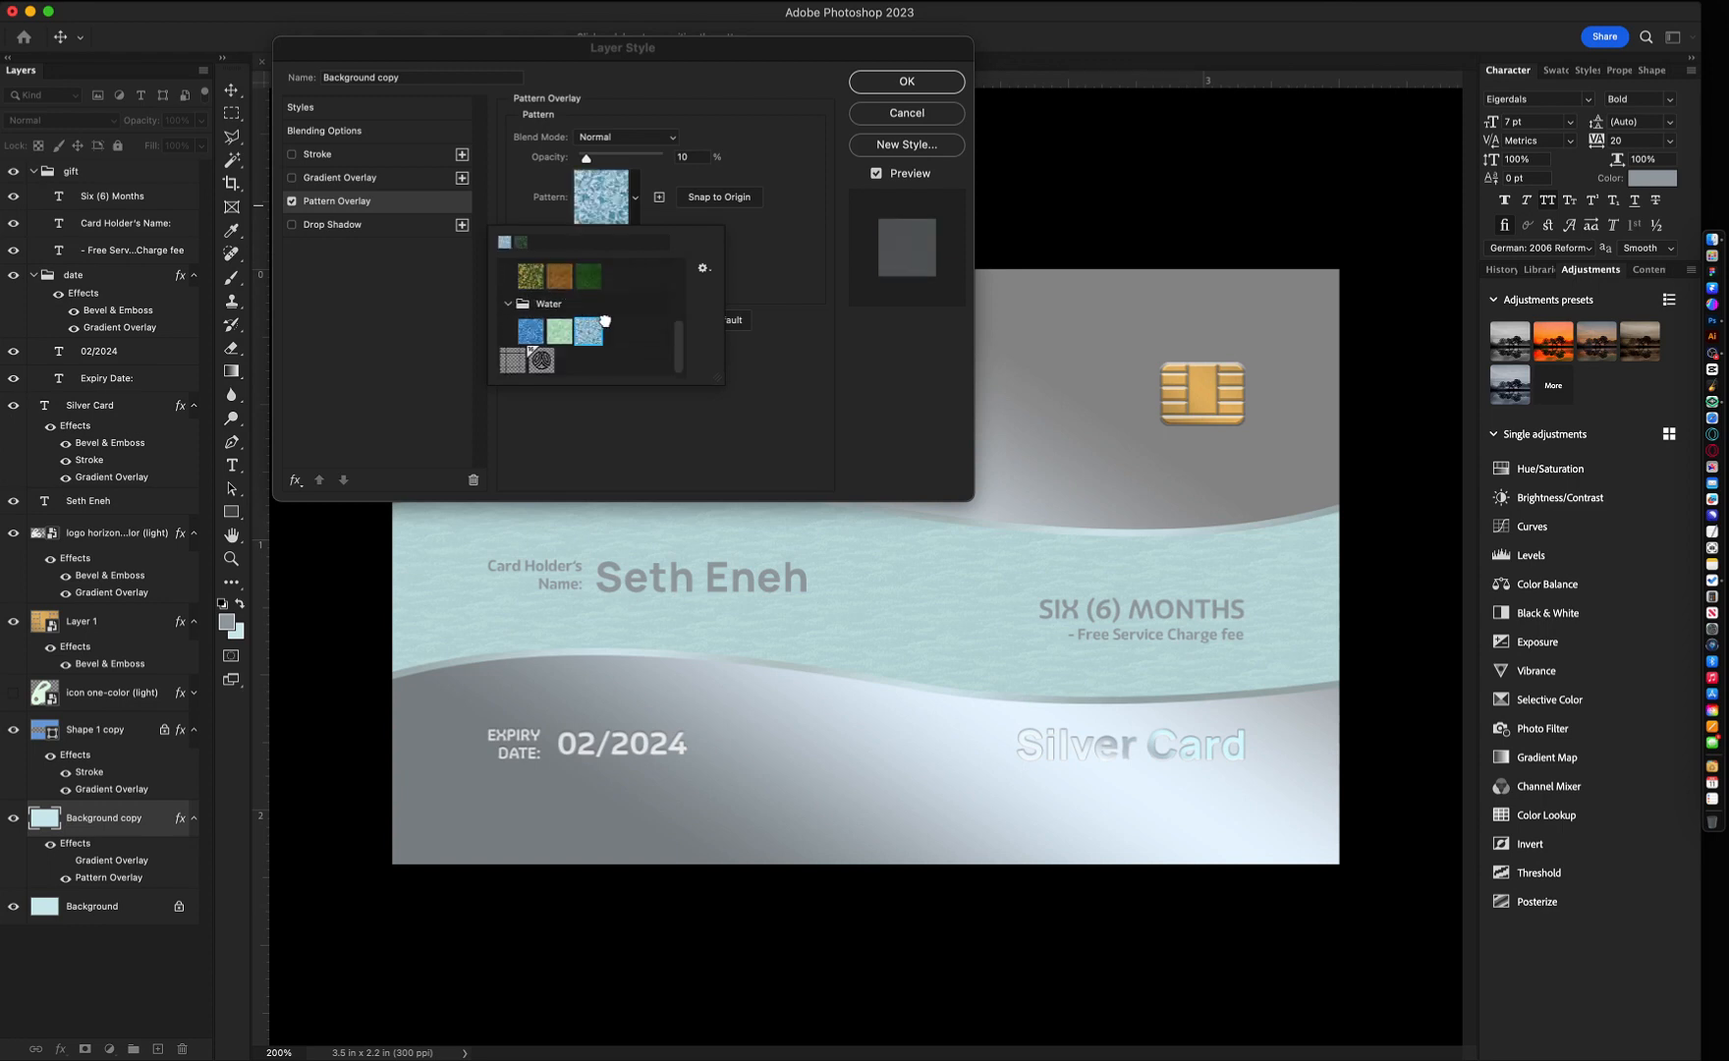
pyautogui.click(543, 341)
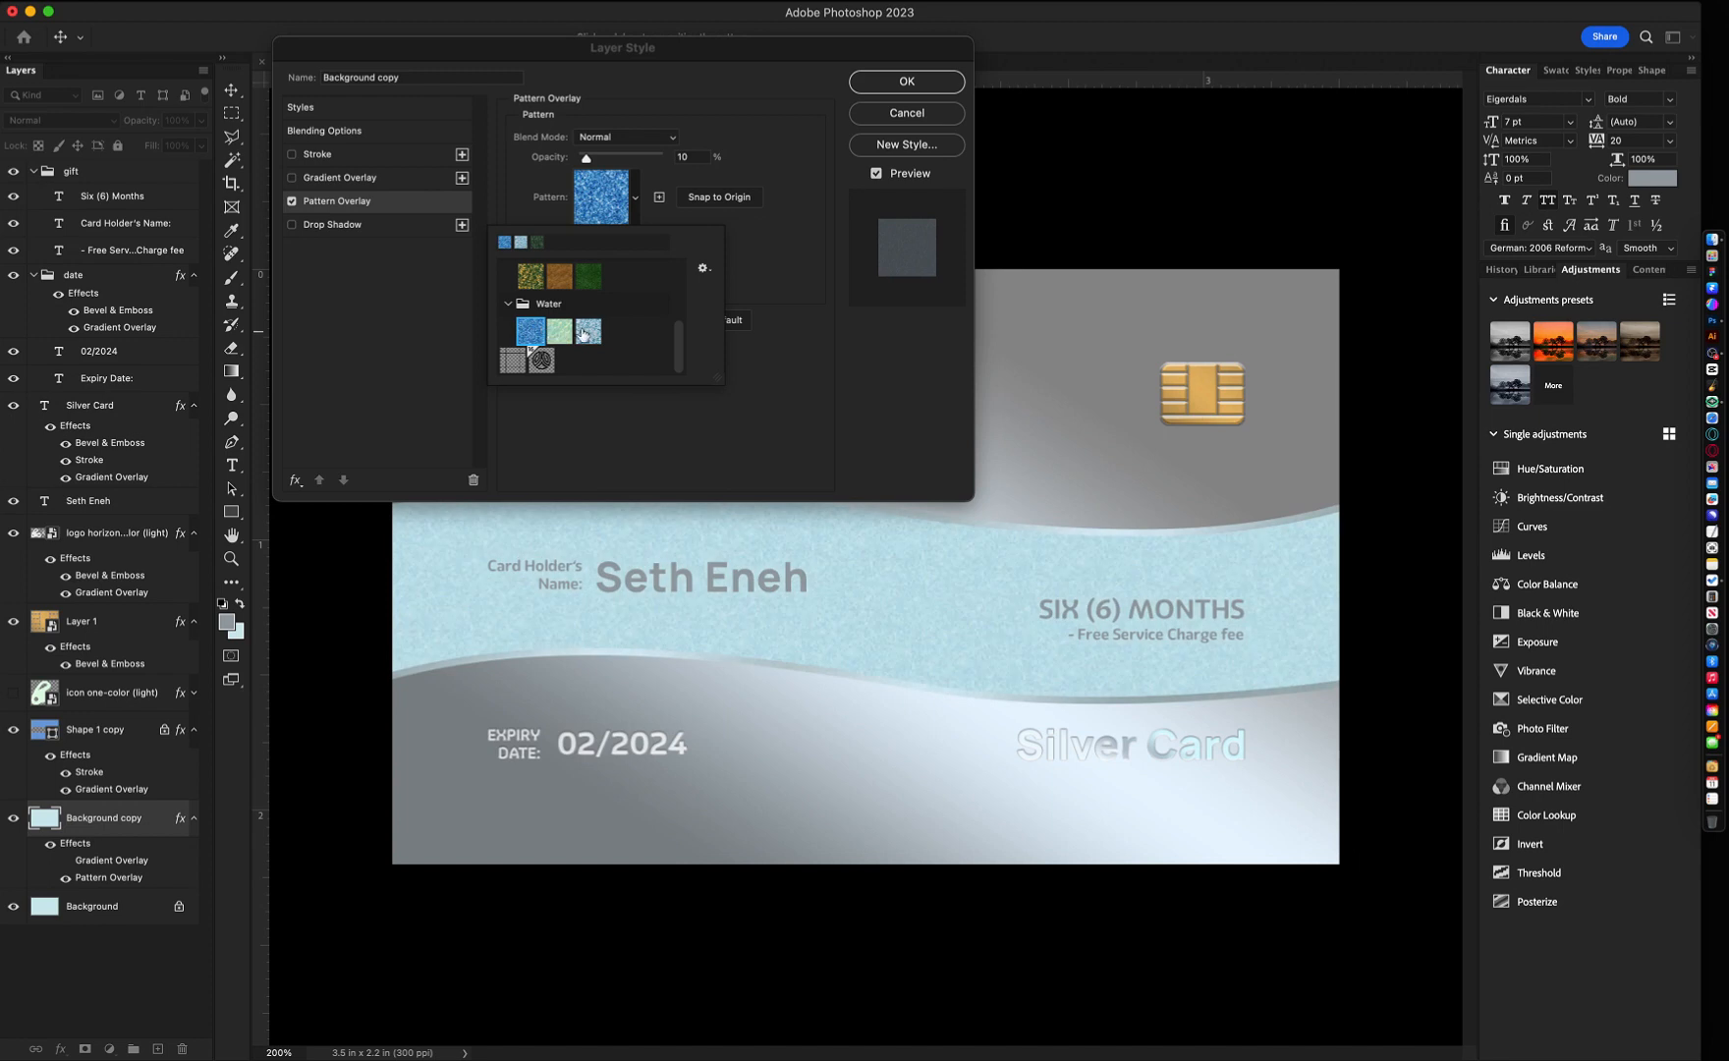
pyautogui.click(588, 332)
pyautogui.click(754, 478)
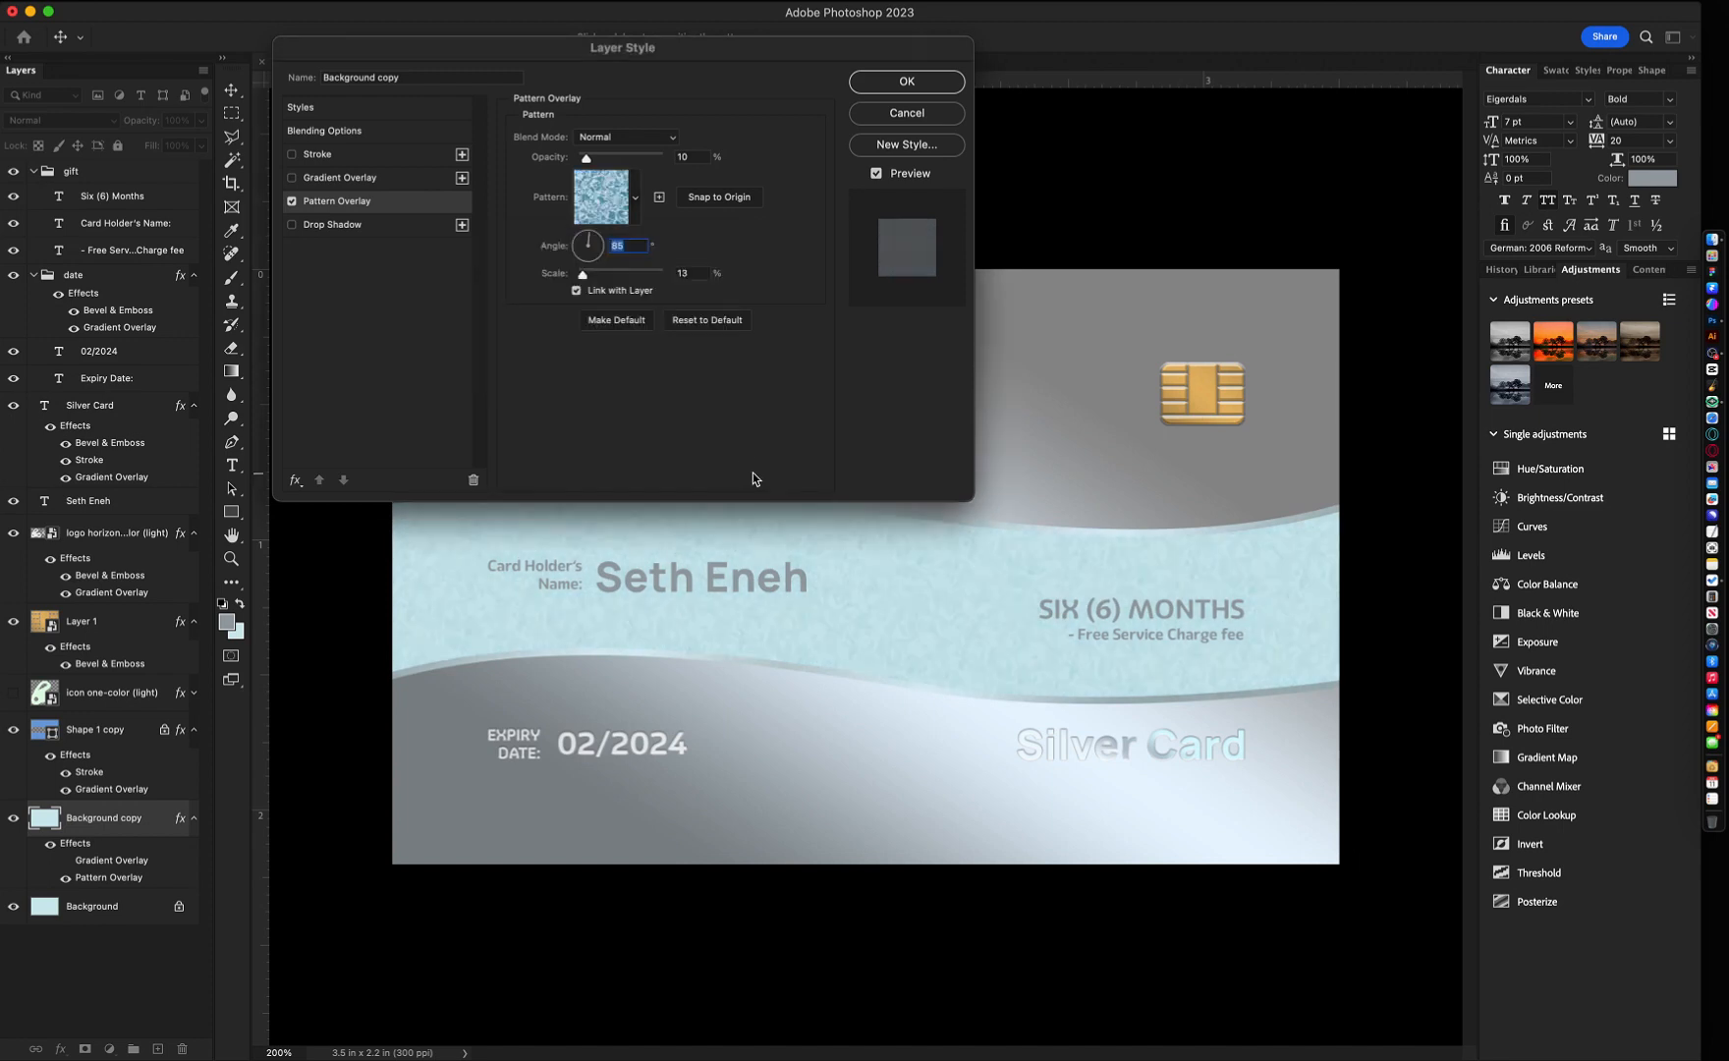
pyautogui.click(595, 274)
pyautogui.press('Return')
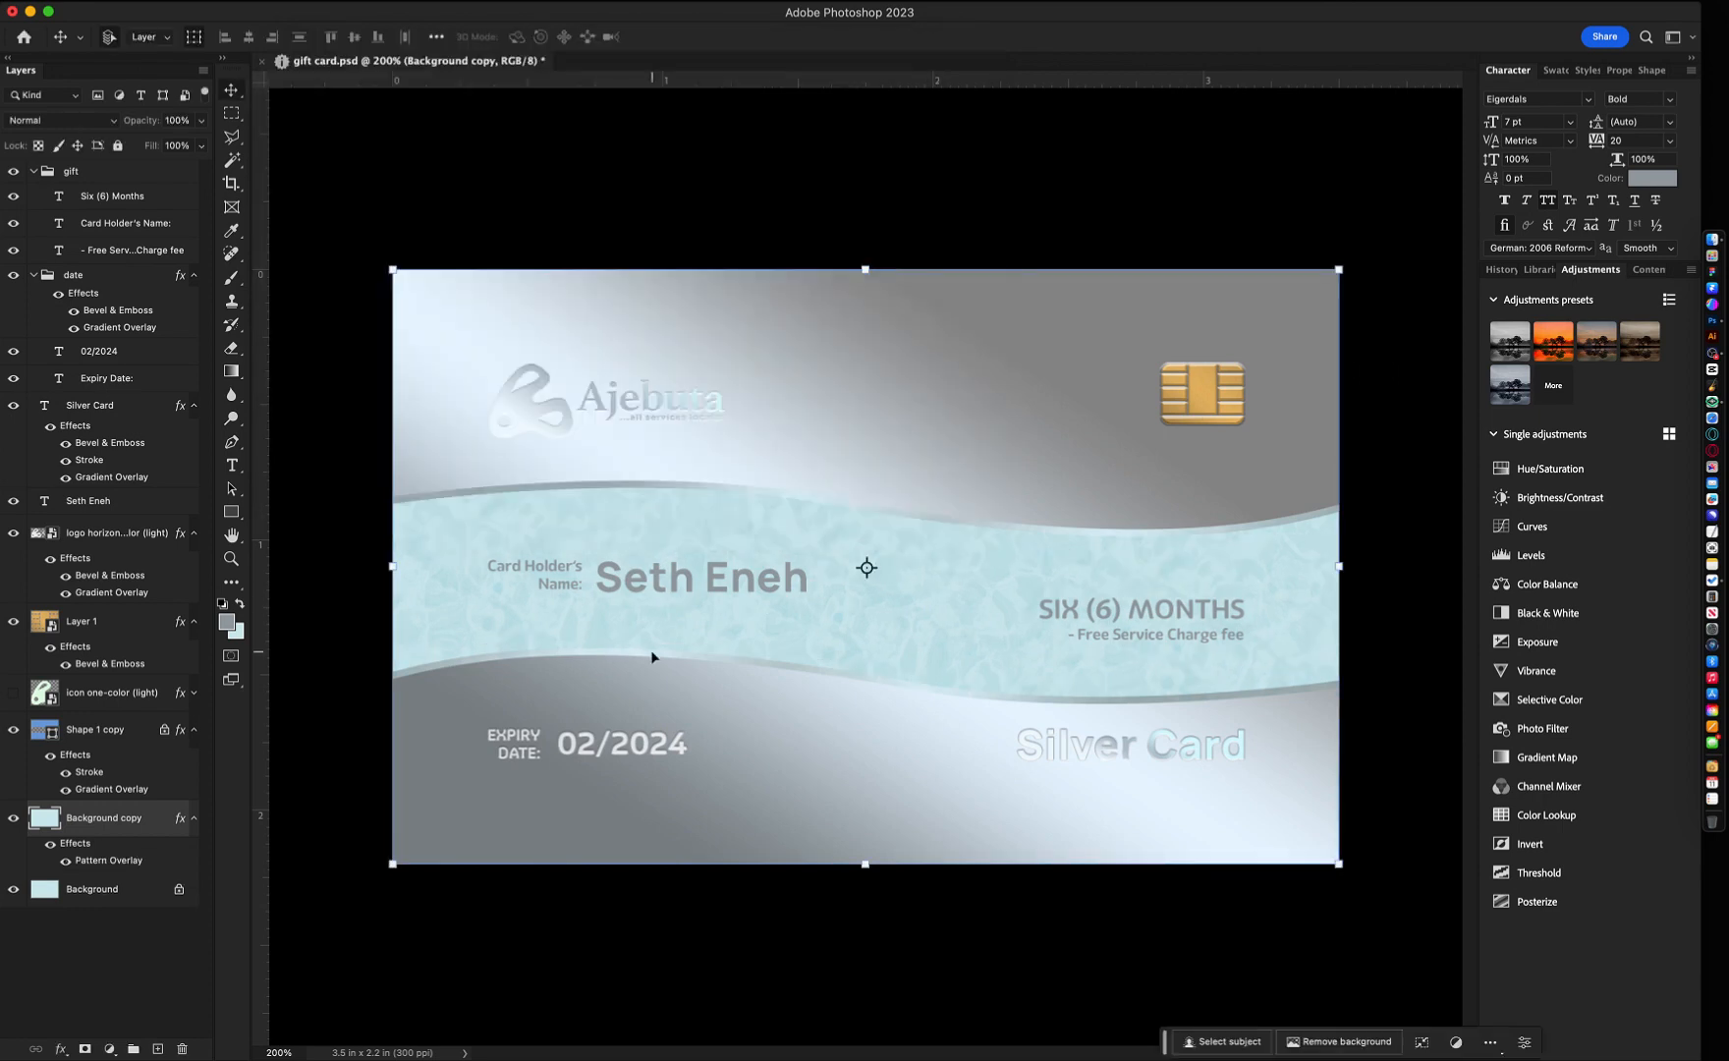
# - Reset the foreground and background colors to black and white and fill the Background layer with white
pyautogui.press('super+z')
pyautogui.click(116, 894)
pyautogui.press('d')
pyautogui.press('super+BackSpace')
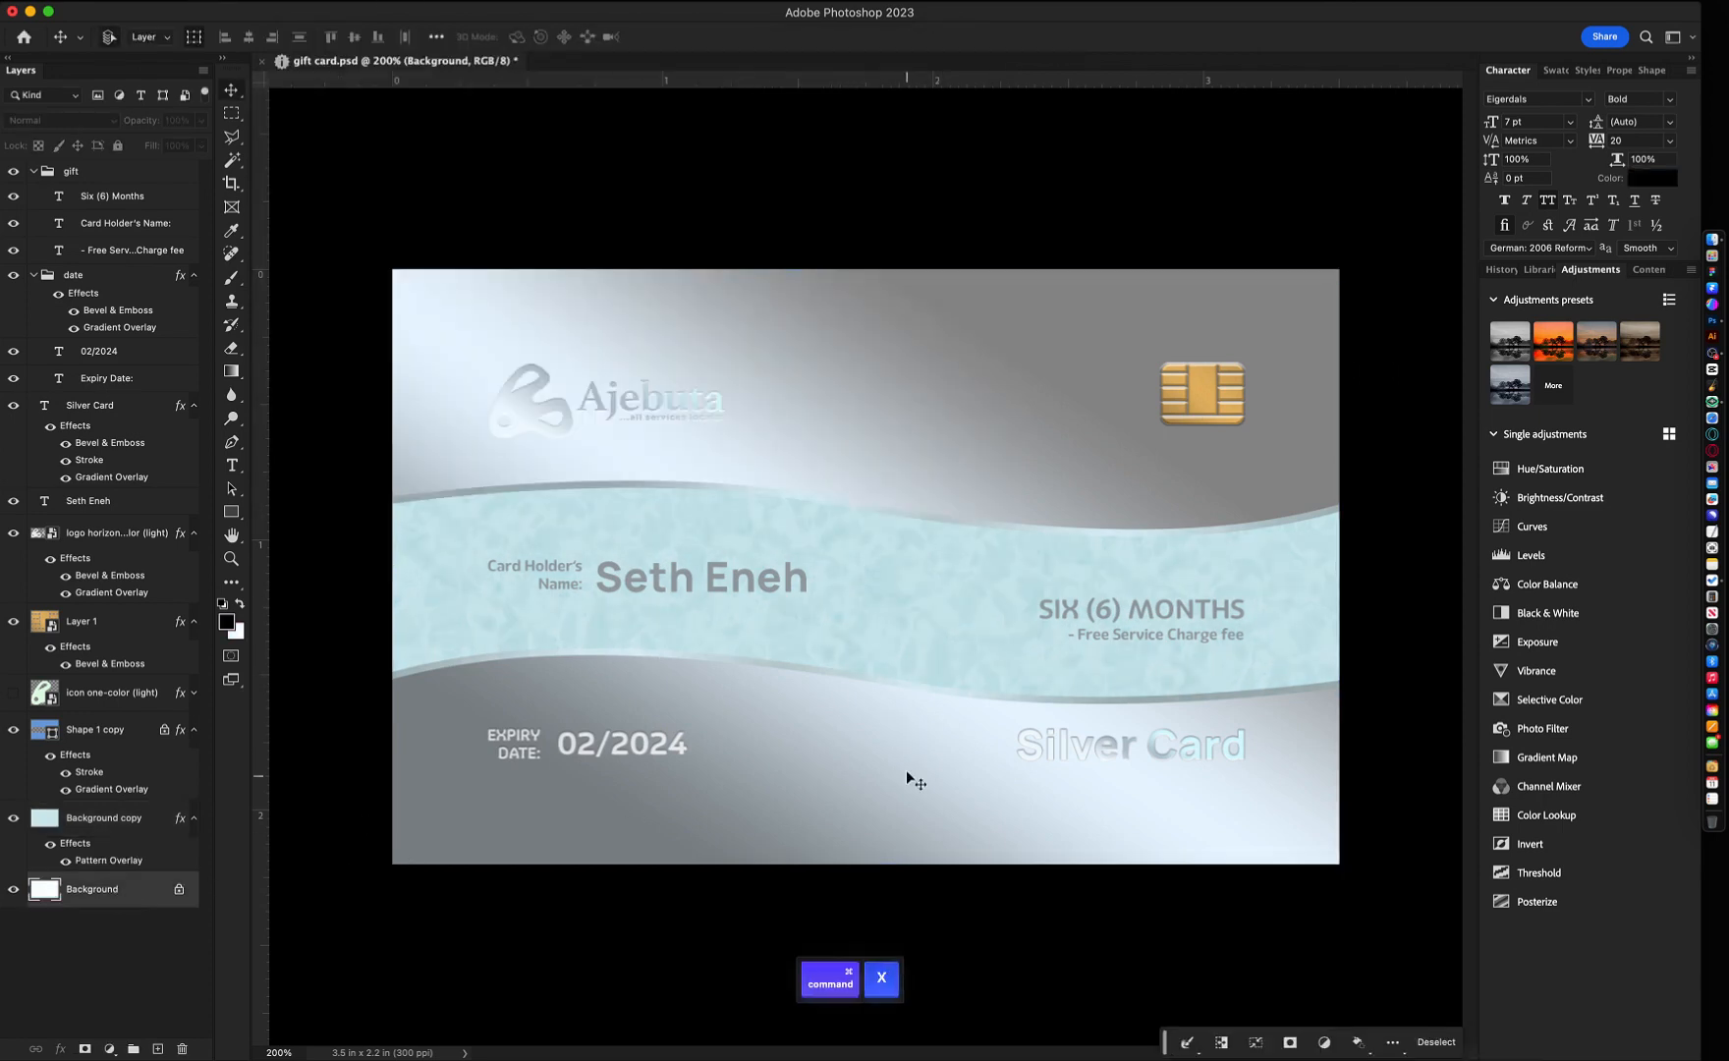
# - Set the patterned Background copy's opacity to 50% and merge it down into the white Background layer
pyautogui.click(940, 666)
pyautogui.press('5')
pyautogui.press('d')
pyautogui.press('super+e')
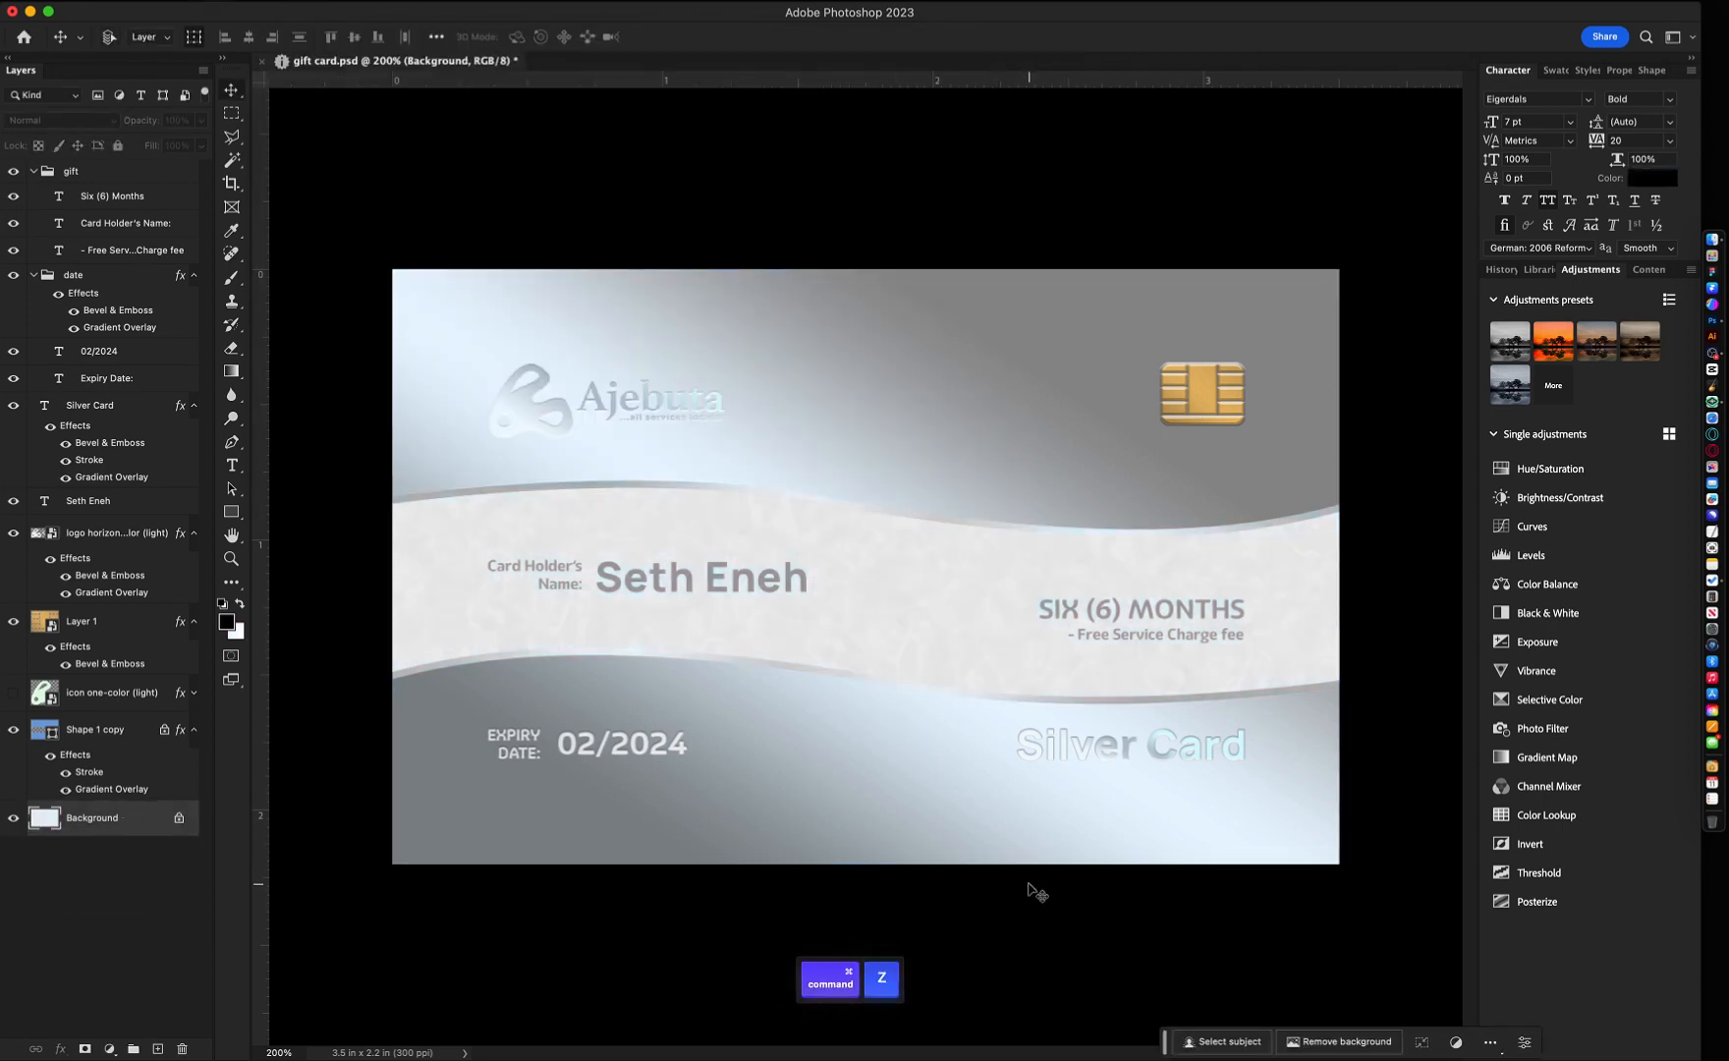
pyautogui.click(1500, 270)
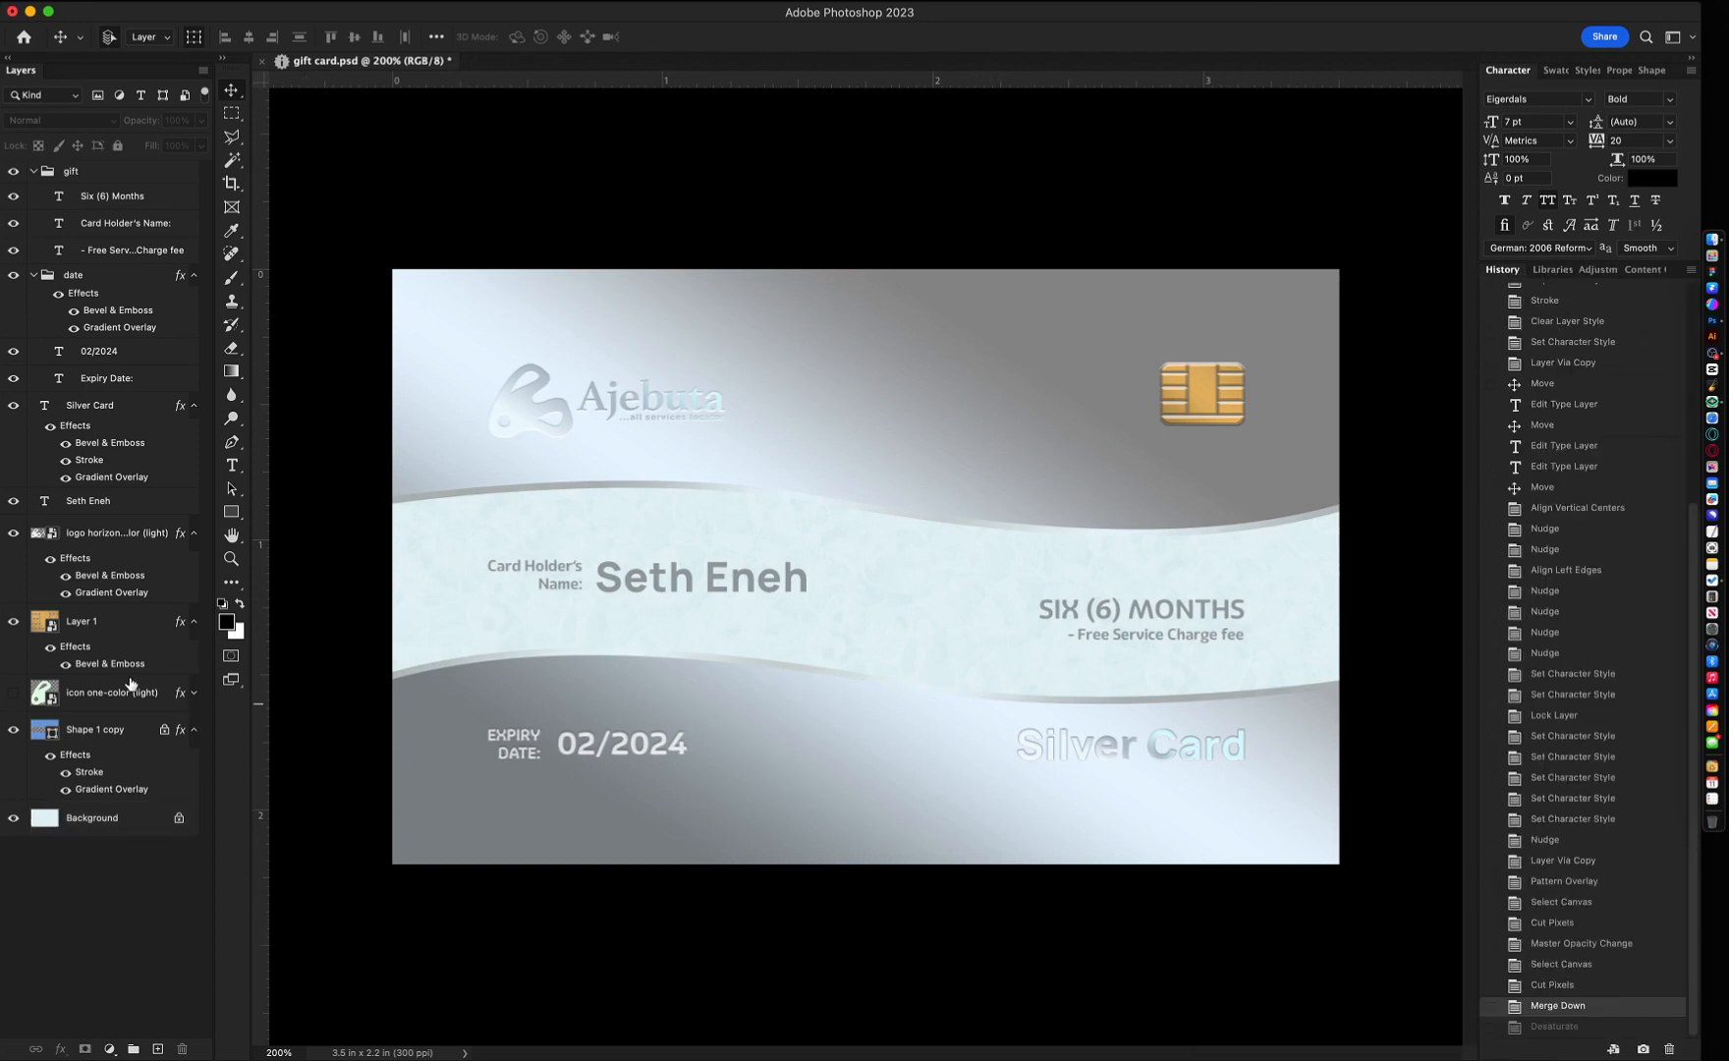
# - Preview the wave shape without its stroke, try widening the stroke to 108 px, and undo that change
pyautogui.click(65, 773)
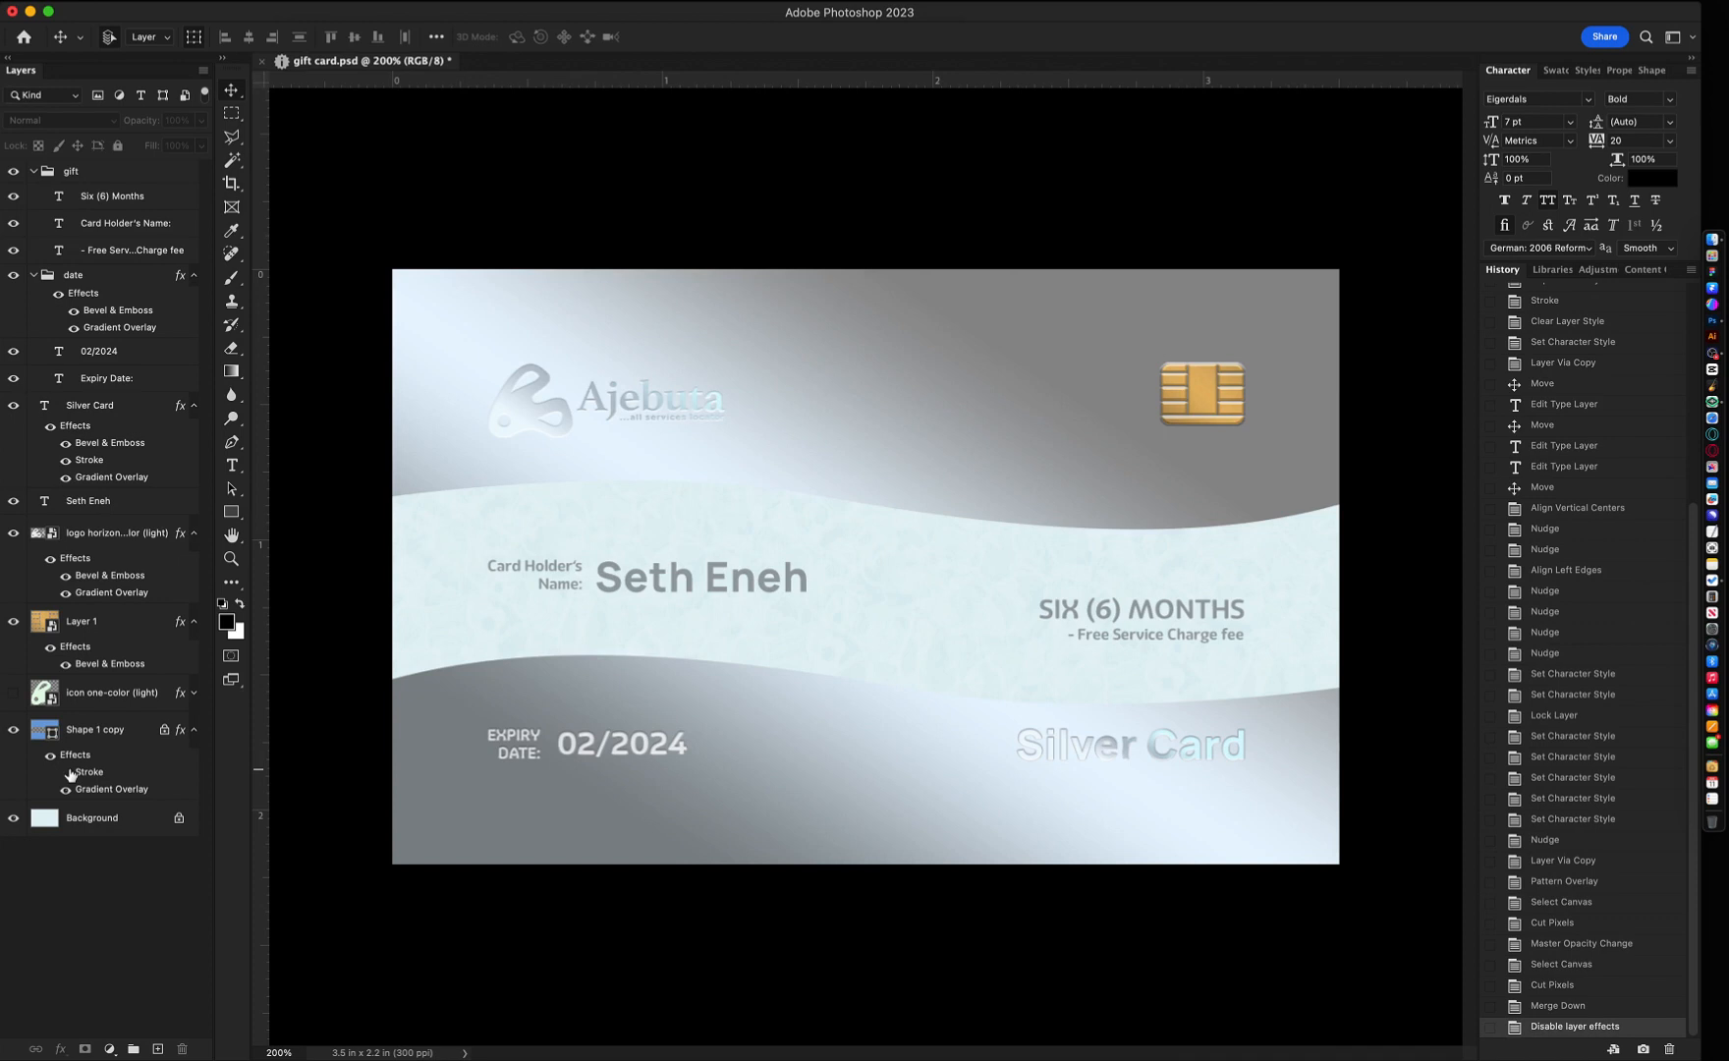
pyautogui.click(66, 772)
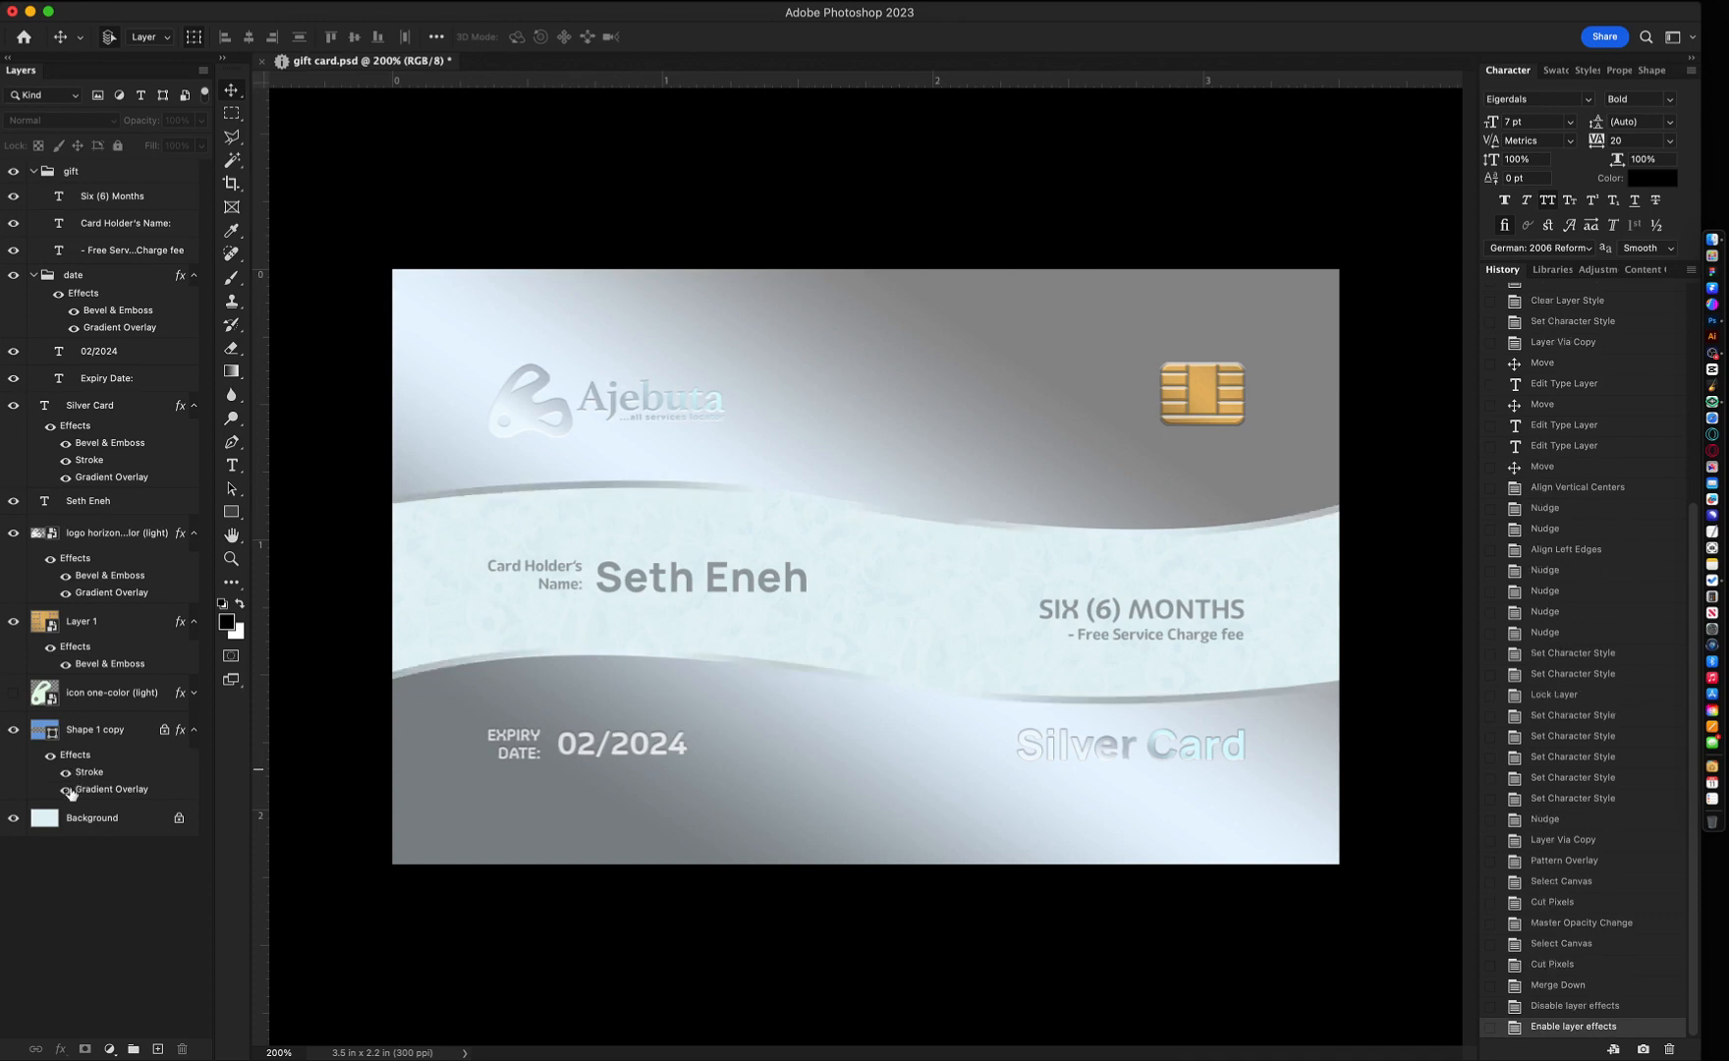
pyautogui.doubleClick(88, 772)
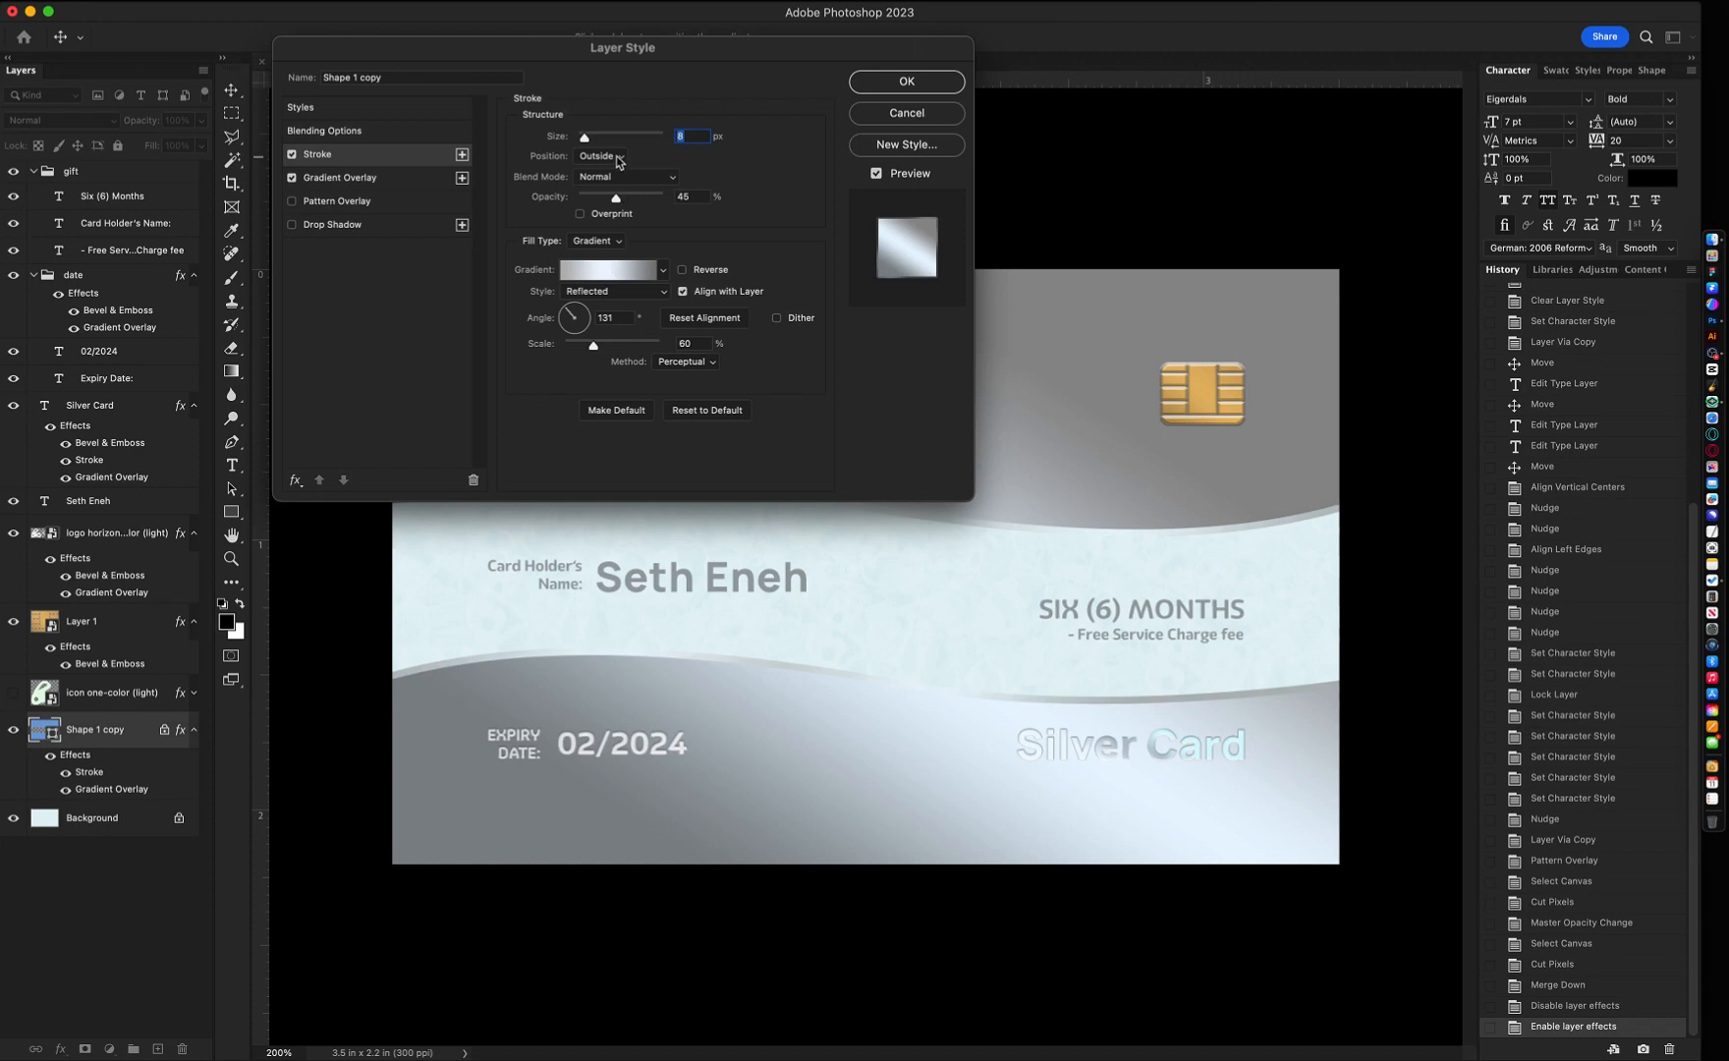
pyautogui.press('shift')
pyautogui.hotkey('shift', 'Up')
pyautogui.hotkey('shift', 'Up')
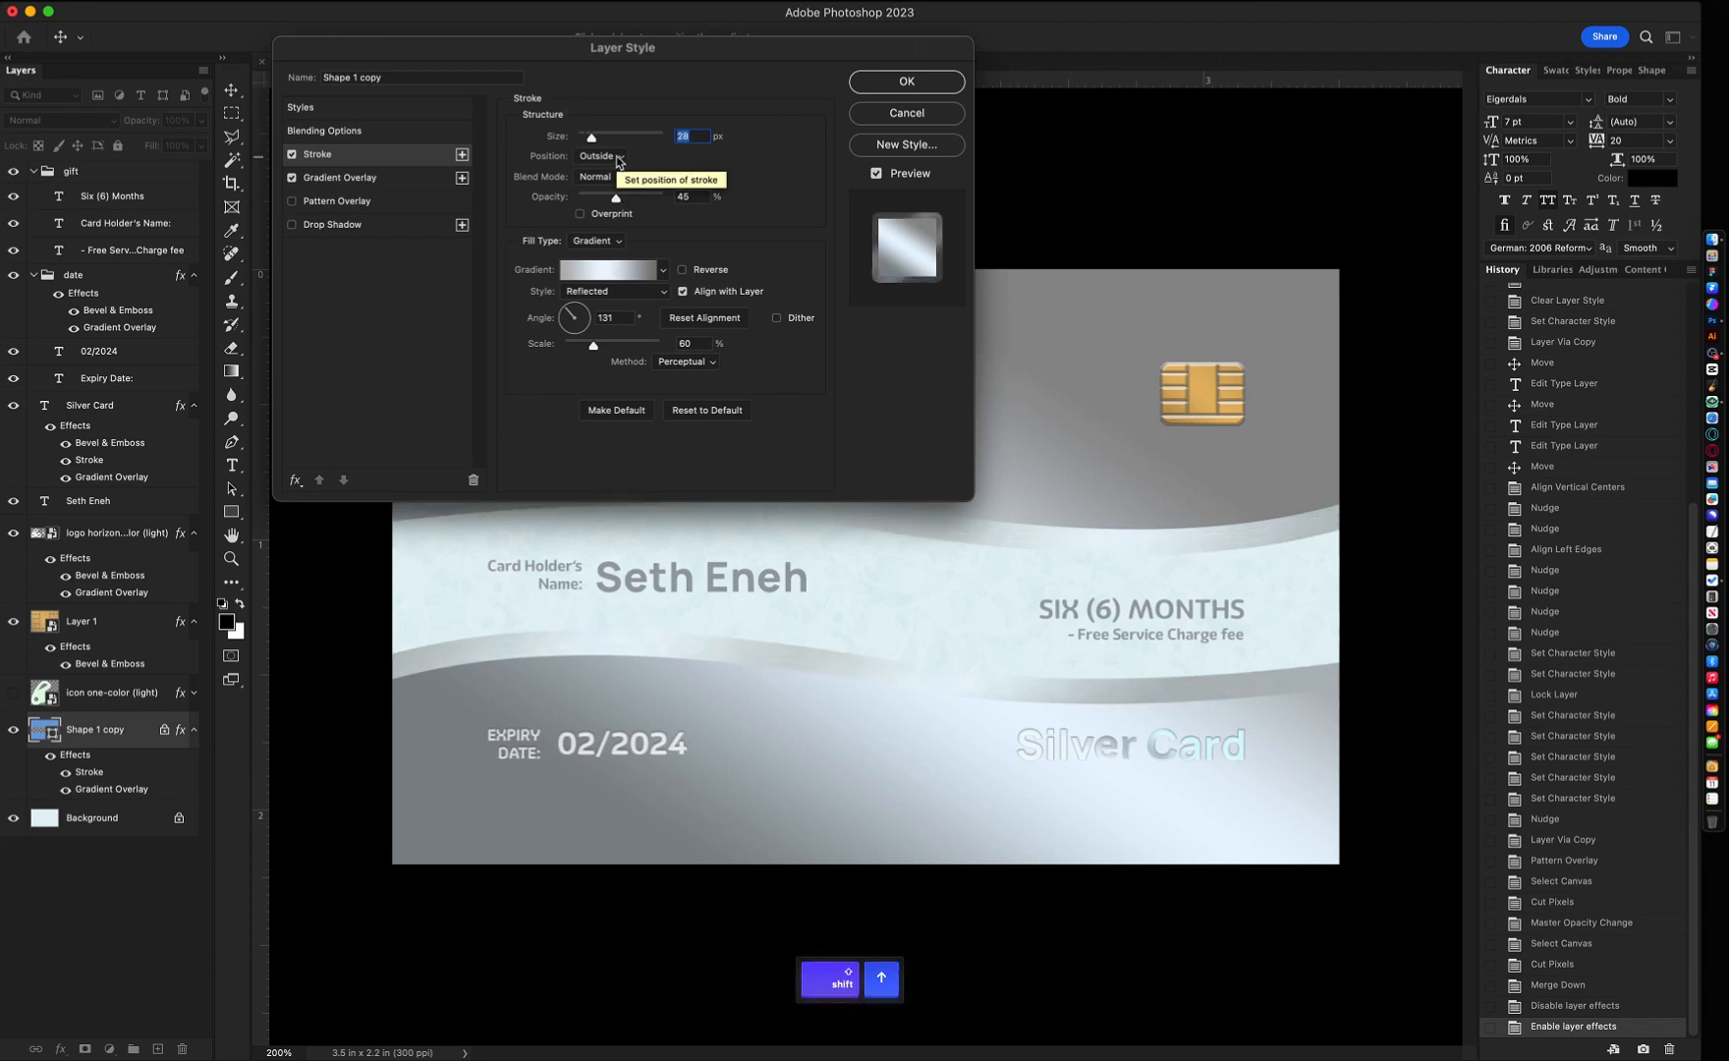
pyautogui.hotkey('shift', 'Up')
pyautogui.hotkey('shift', 'Up')
pyautogui.hotkey('shift', 'Up')
pyautogui.hotkey('shift', 'Up')
pyautogui.hotkey('shift', 'Up')
pyautogui.hotkey('shift', 'Up')
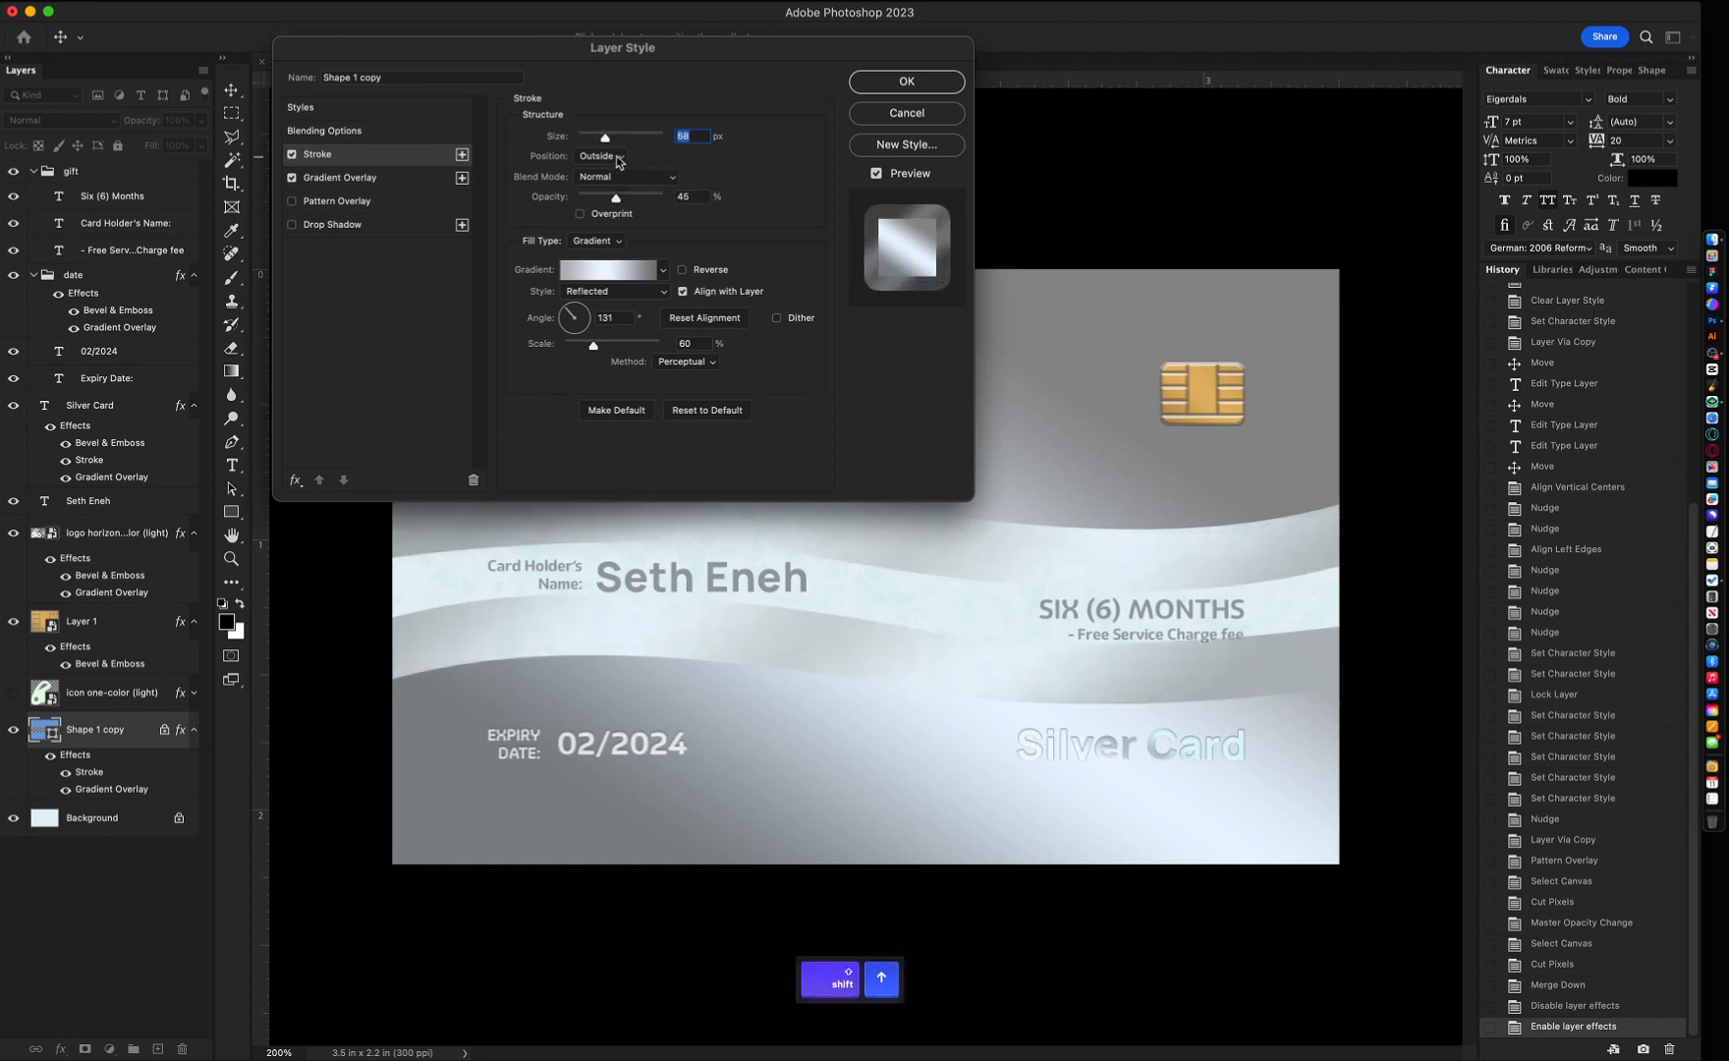
pyautogui.hotkey('shift', 'Up')
pyautogui.hotkey('shift', 'Up')
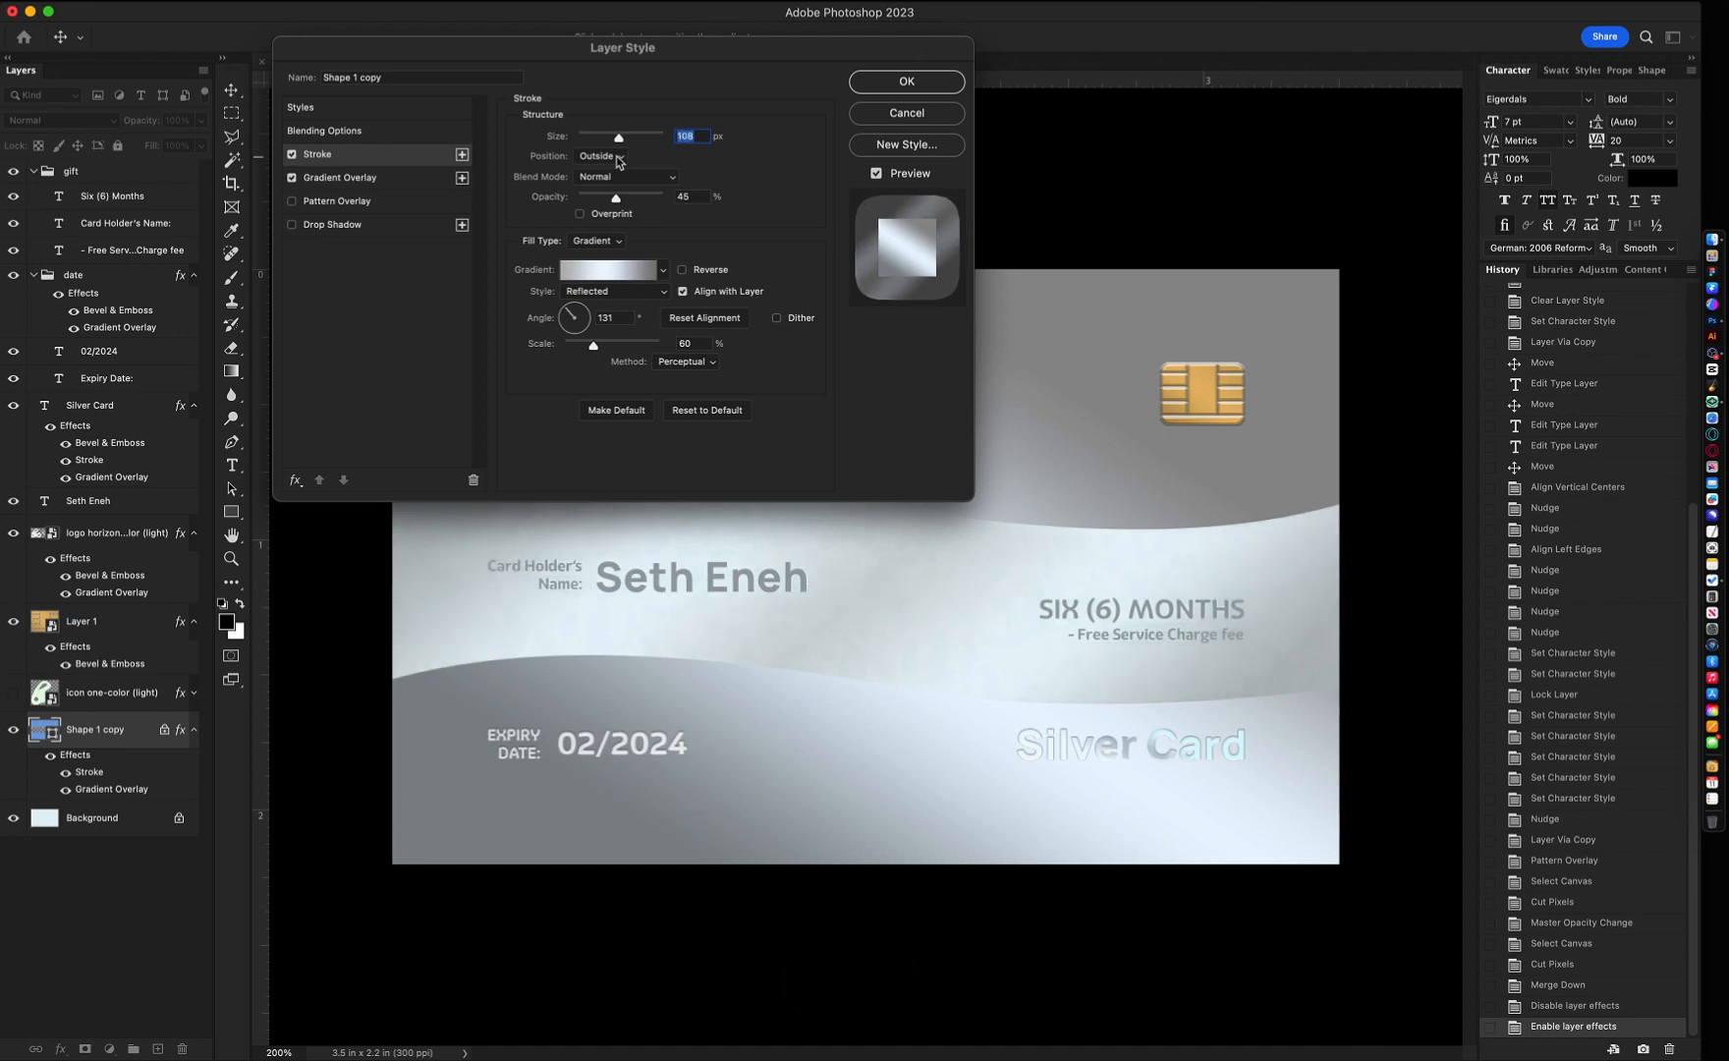
pyautogui.press('Return')
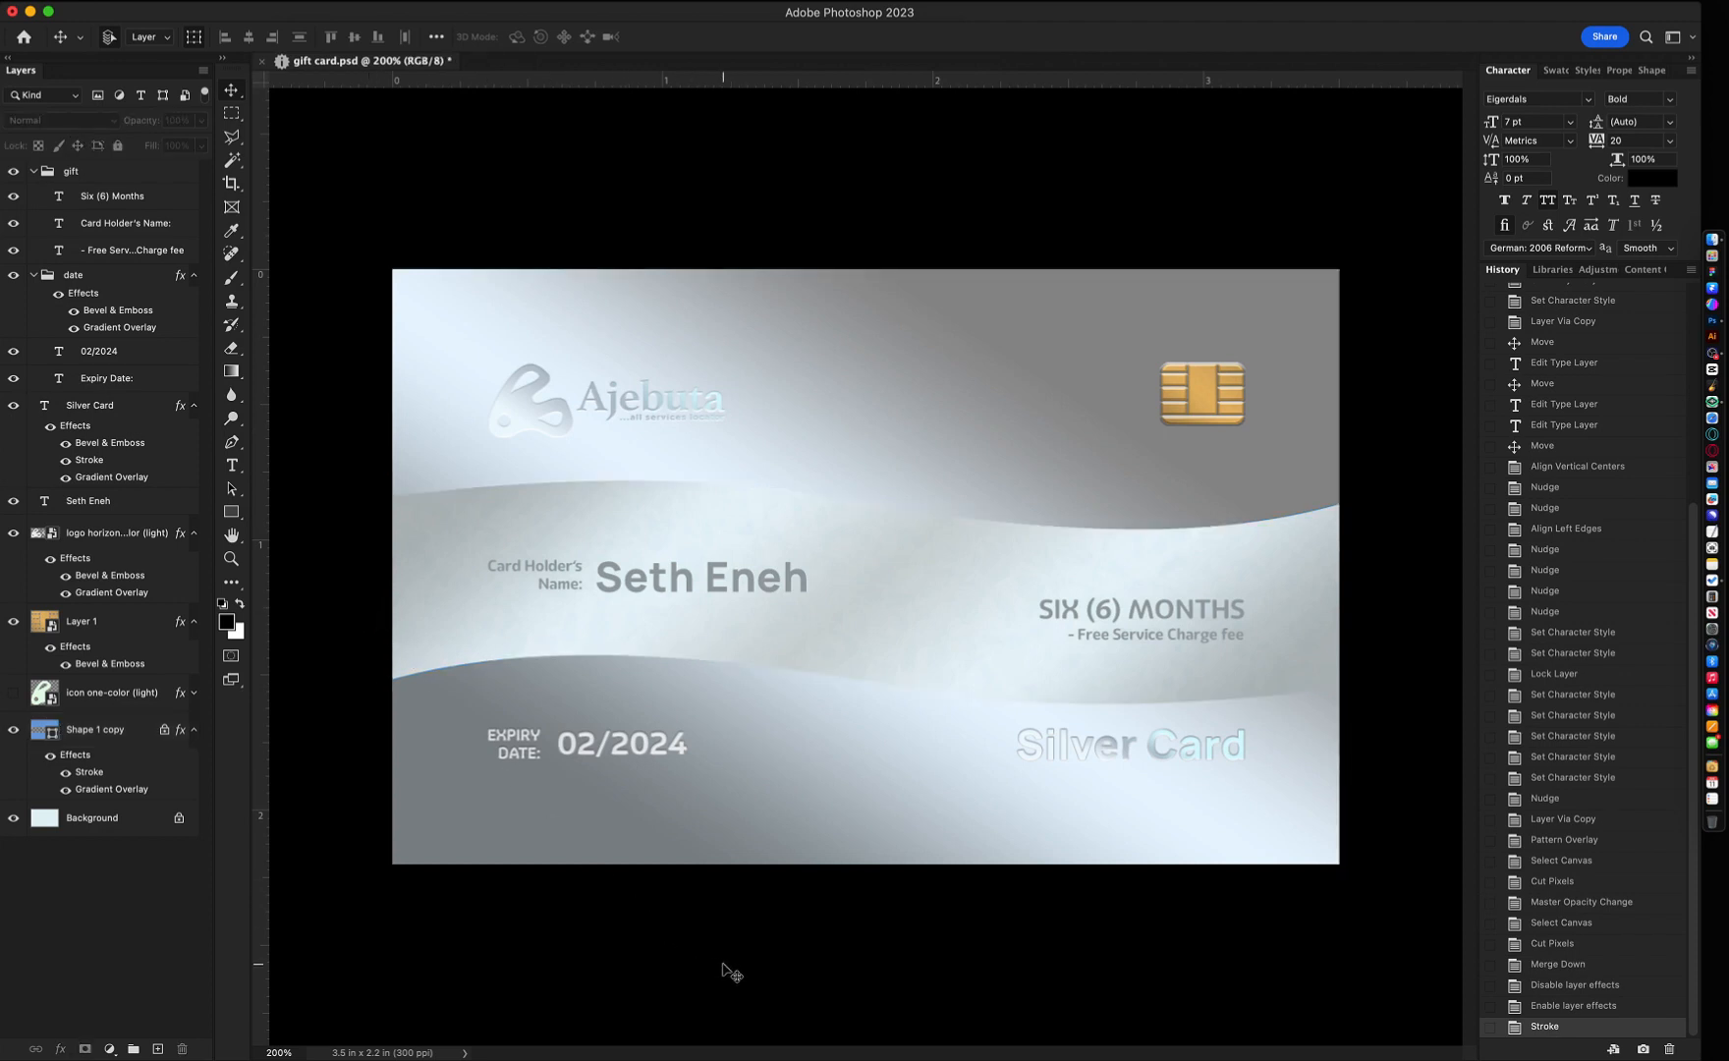
pyautogui.press('super+z')
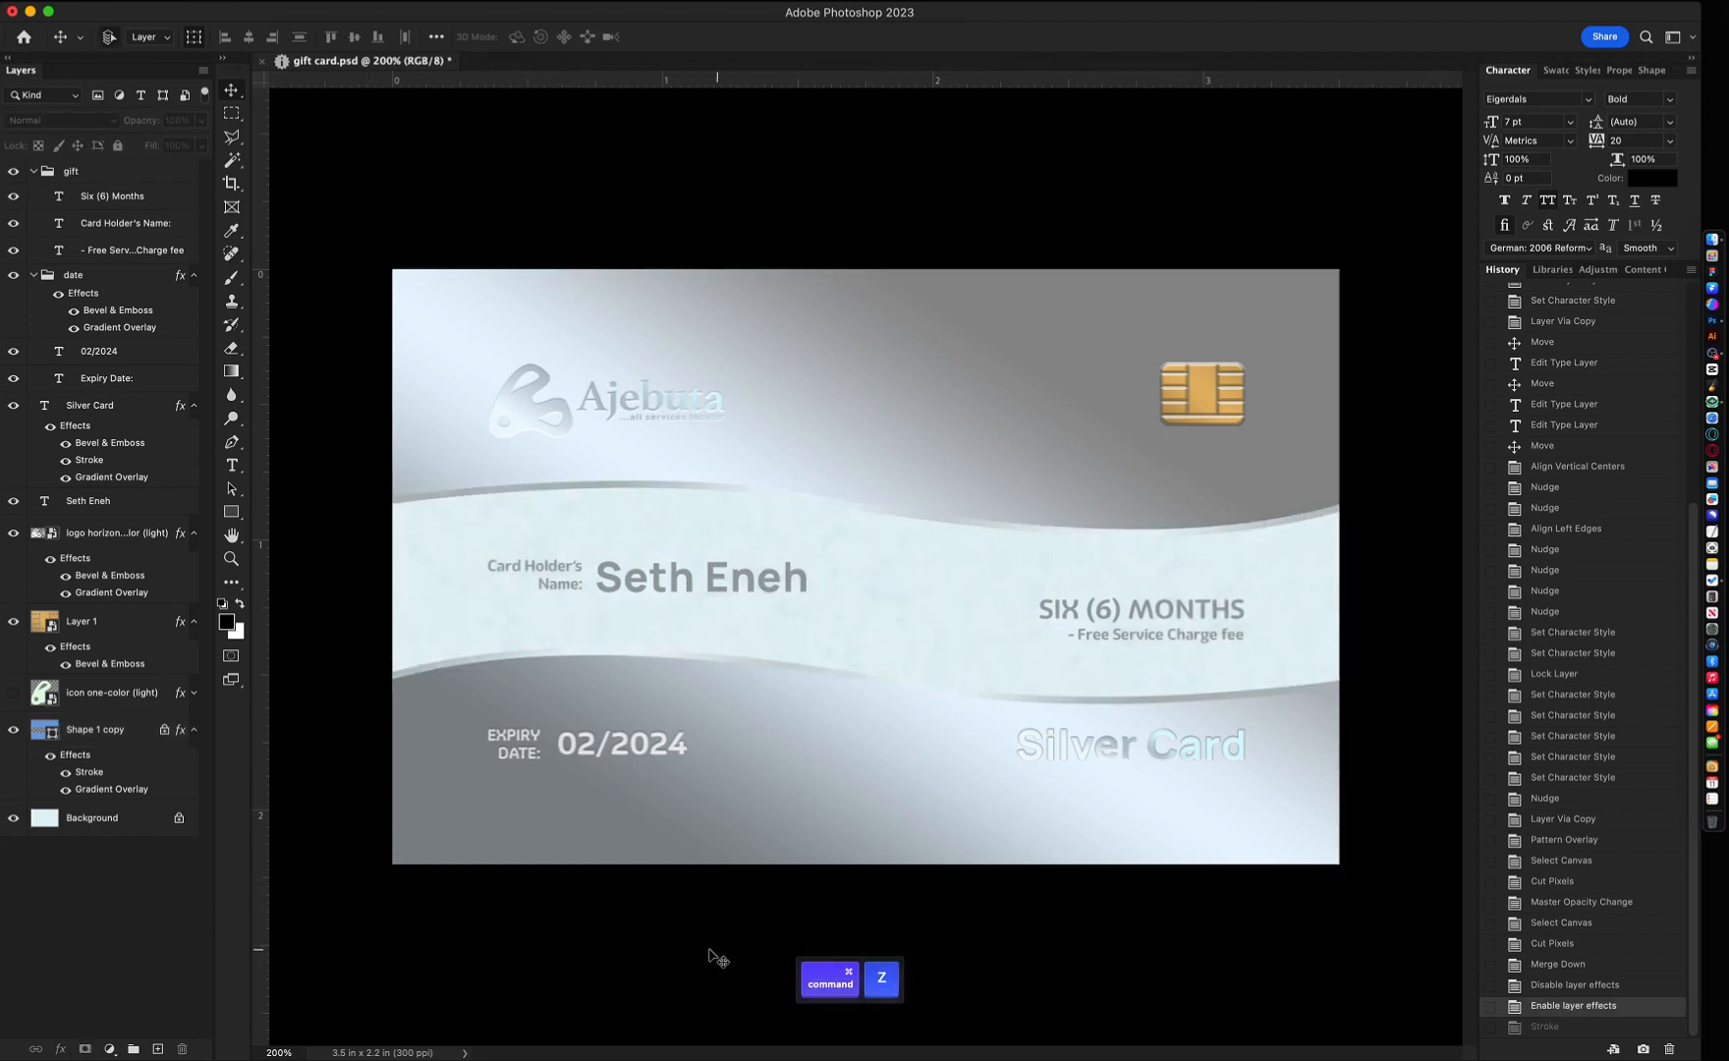
# - Try duplicating the Silver Card title's layer effects onto the horizontal logo layer, and undo it
pyautogui.click(1130, 753)
pyautogui.click(940, 926)
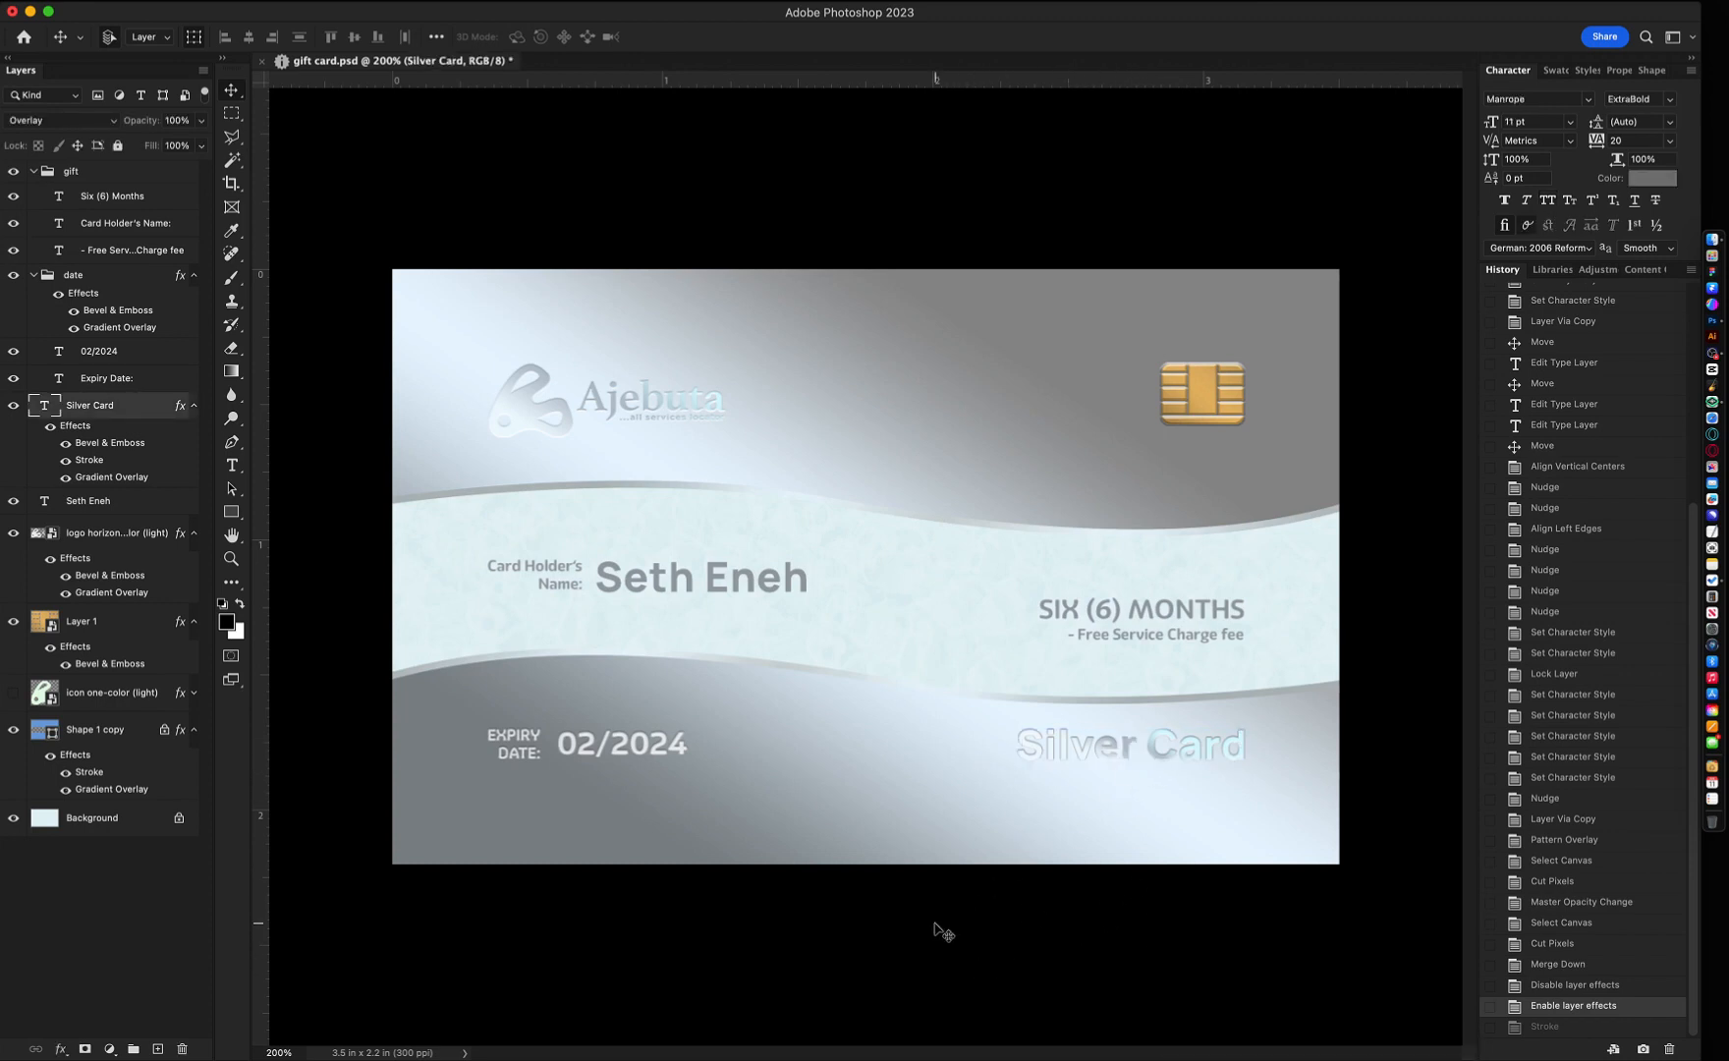
pyautogui.click(1071, 754)
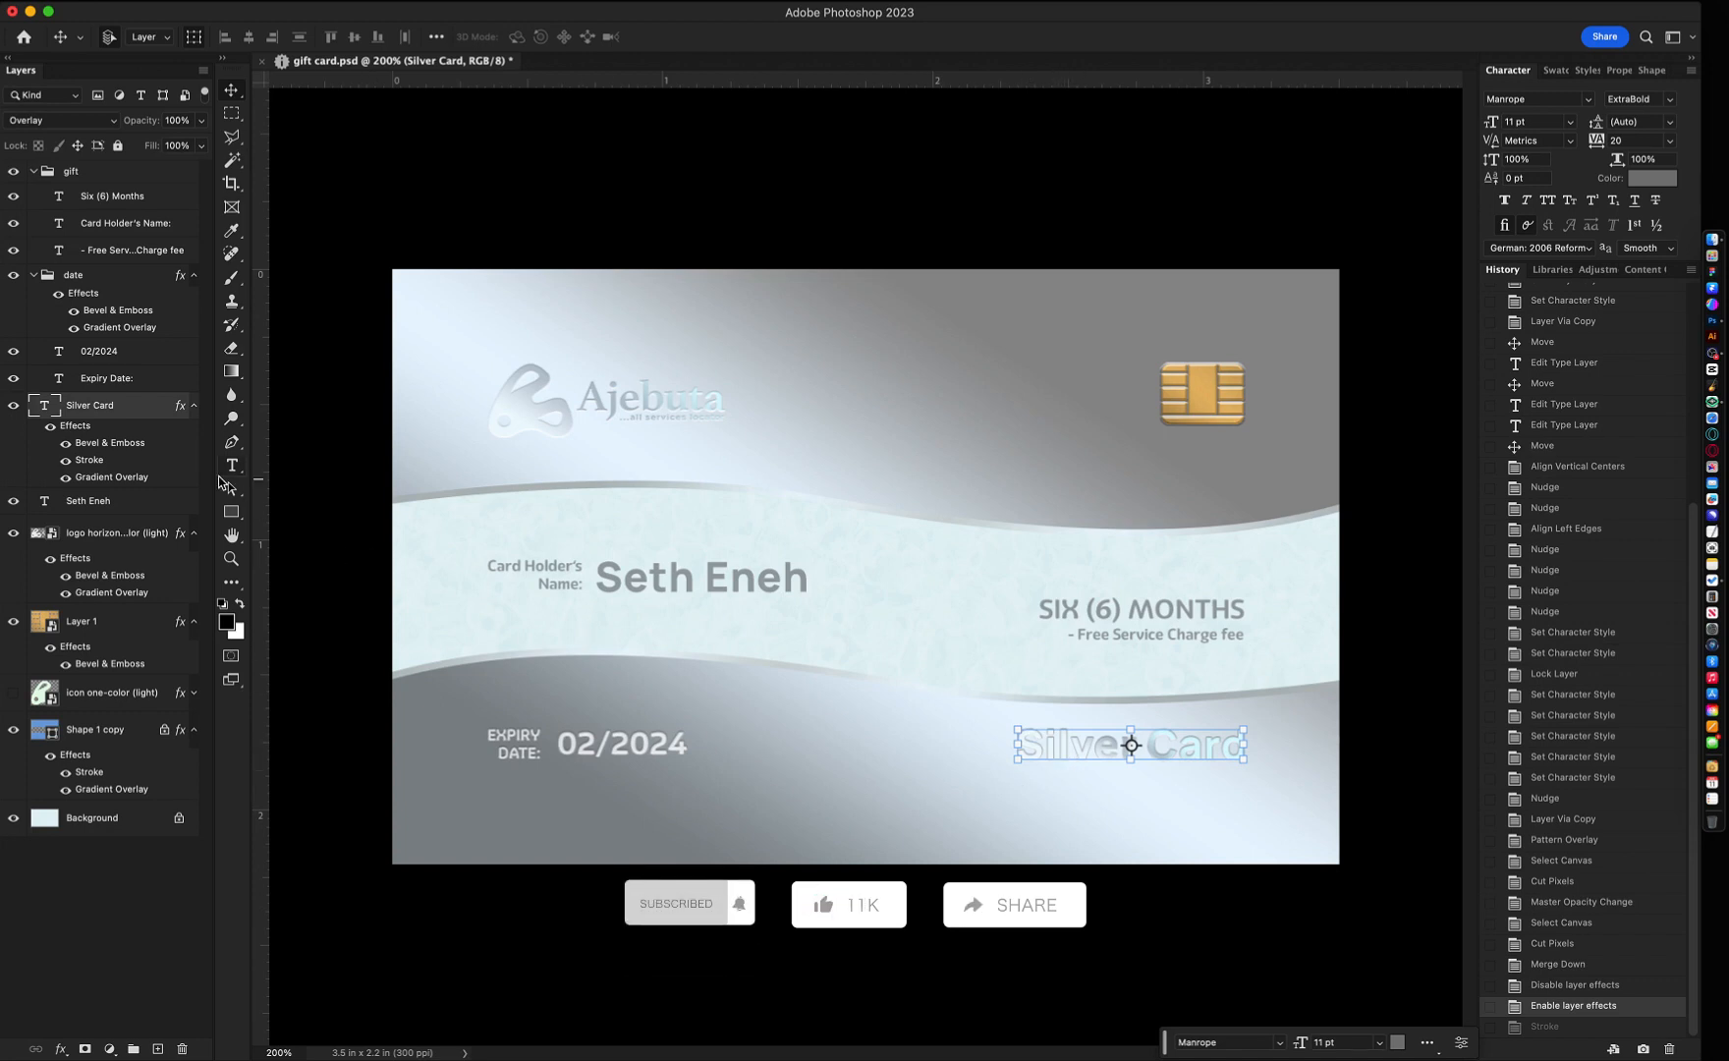
pyautogui.moveTo(179, 406); pyautogui.dragTo(120, 533)
pyautogui.click(927, 621)
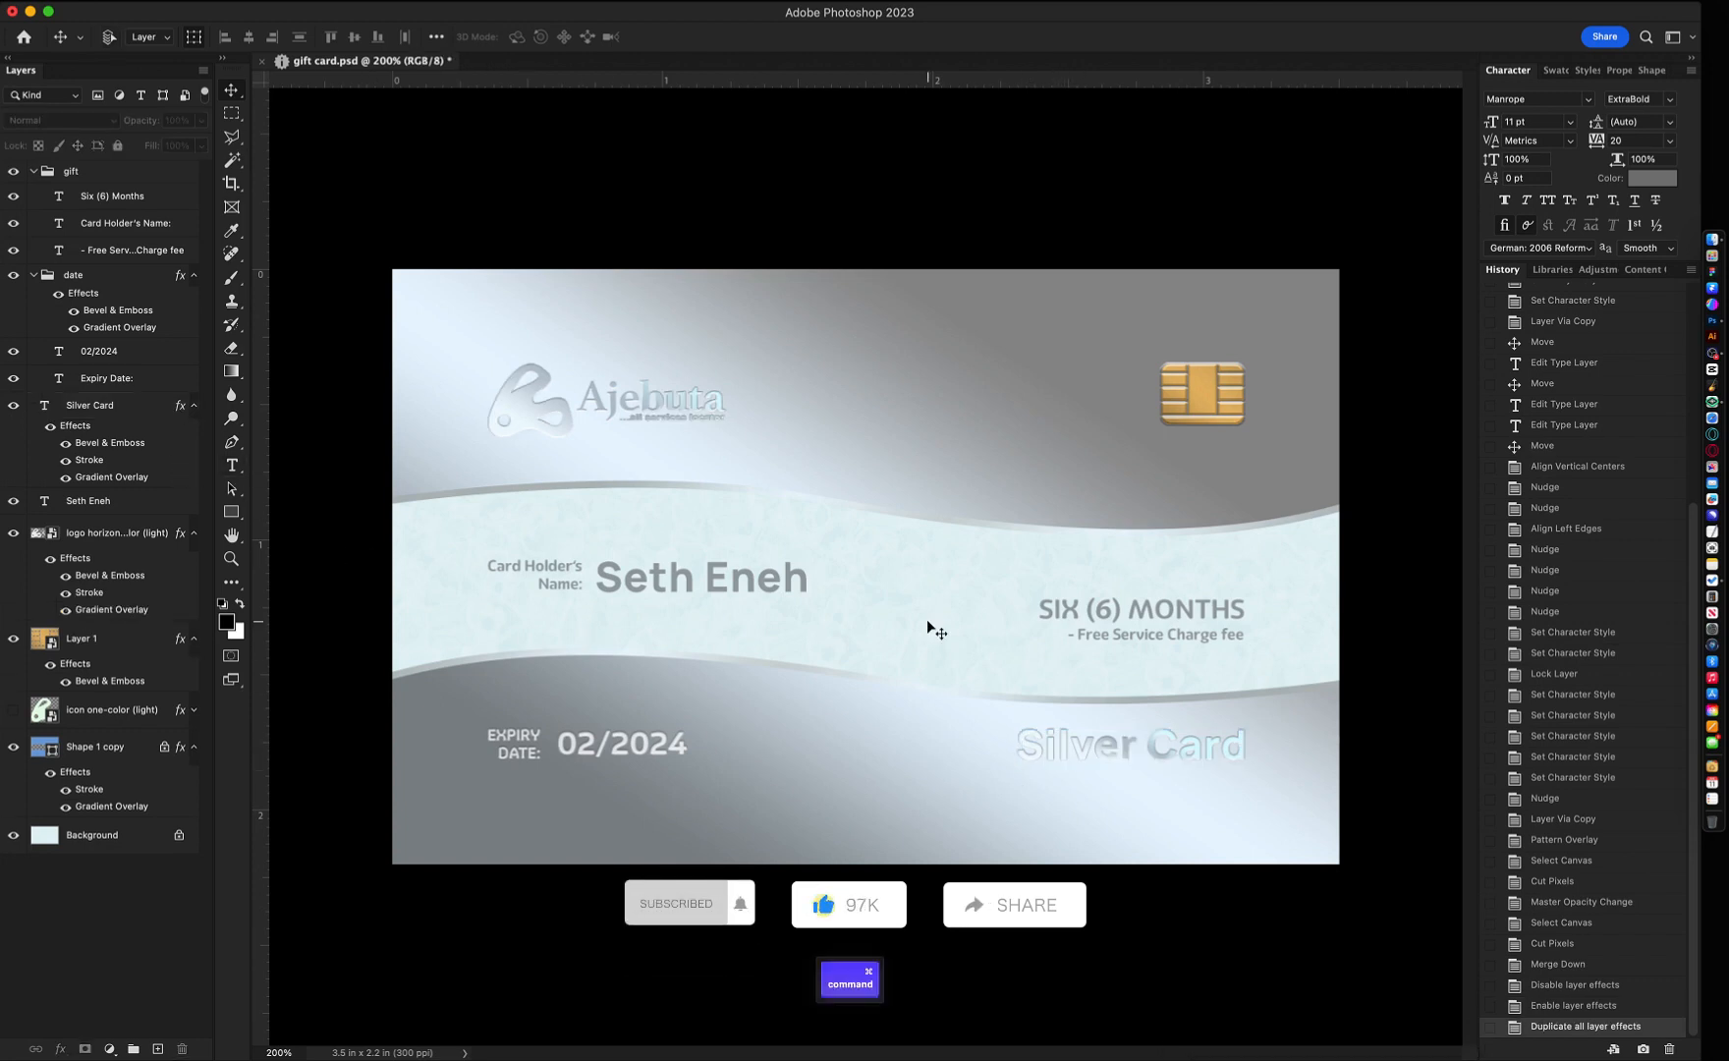
pyautogui.press('super+z')
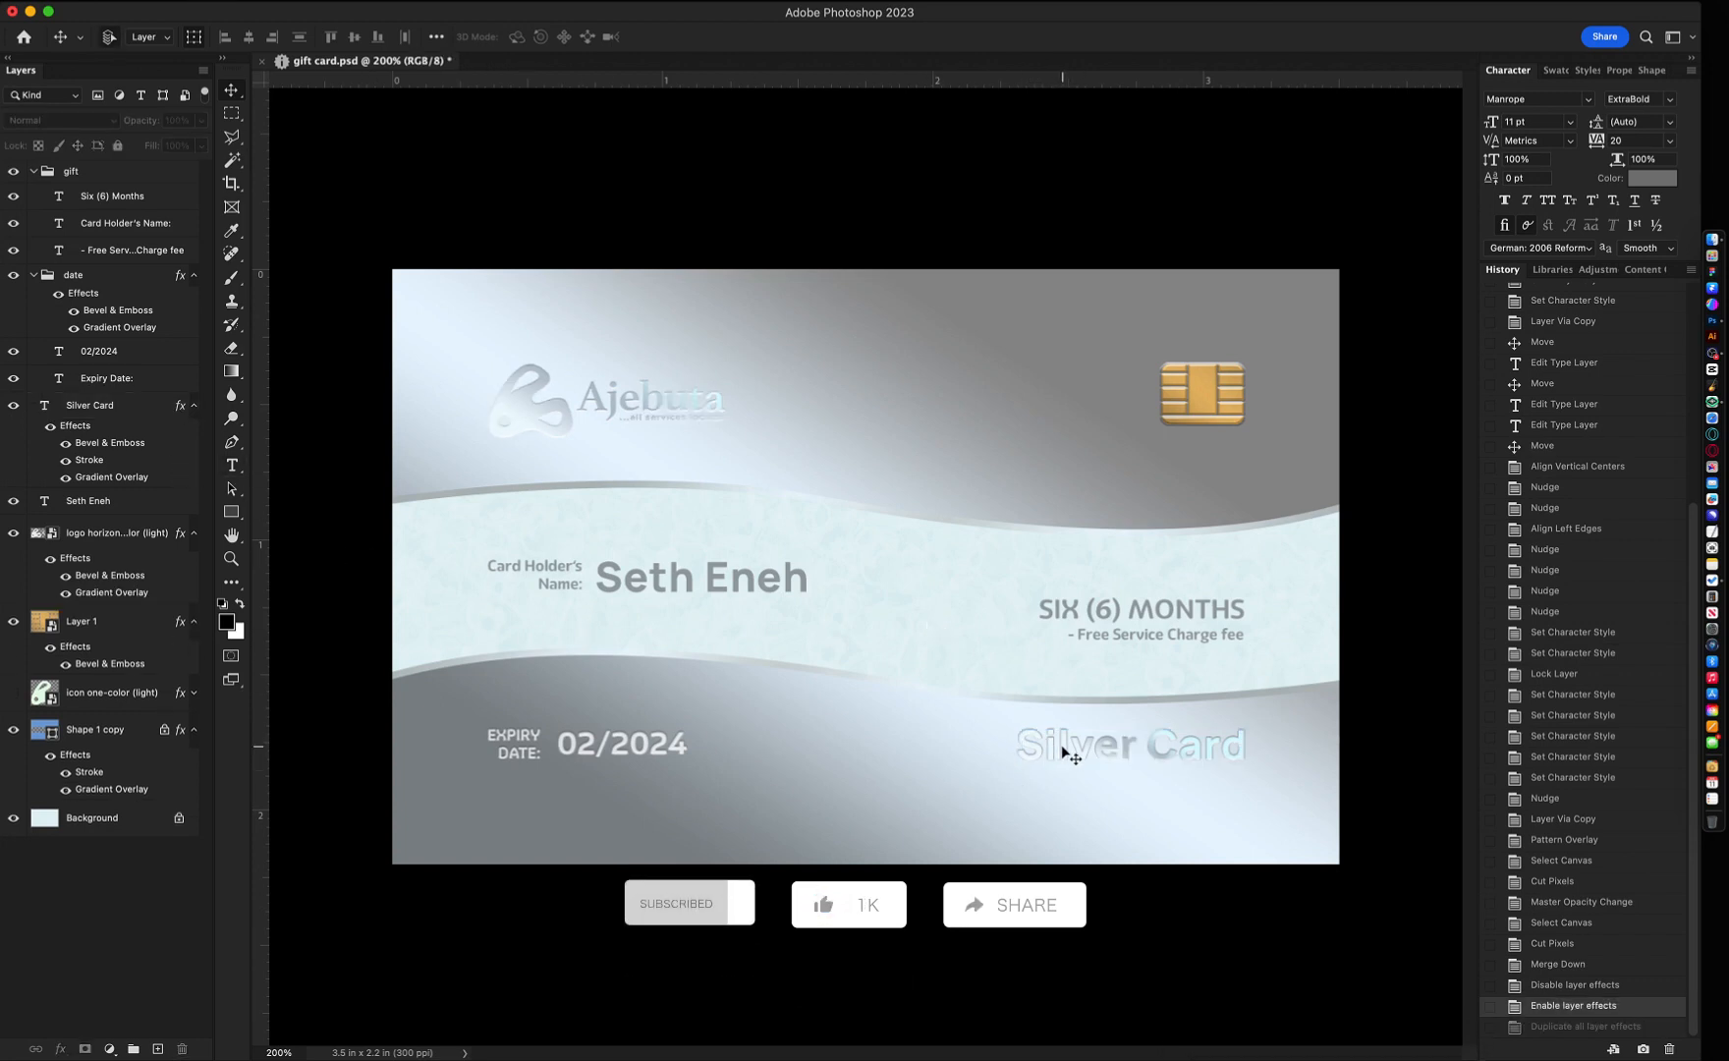
# - Copy the Silver Card title's layer style and paste it onto the horizontal logo layer
pyautogui.click(1079, 747)
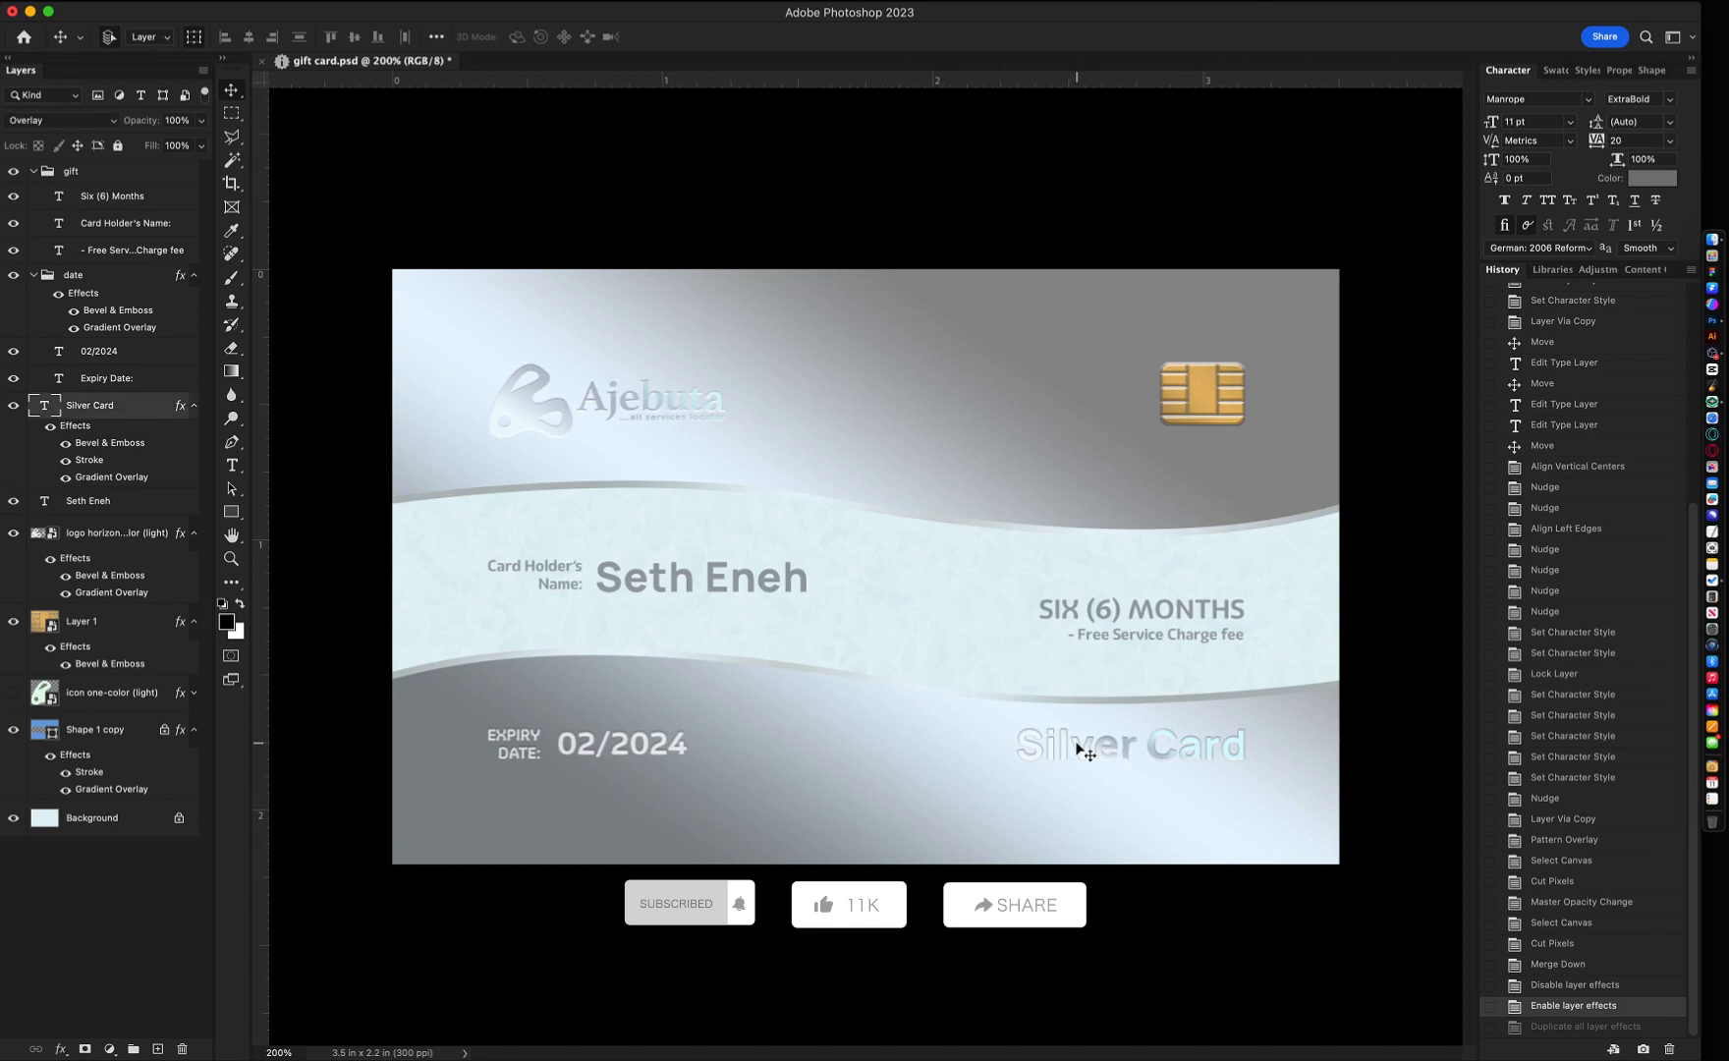
pyautogui.rightClick(121, 456)
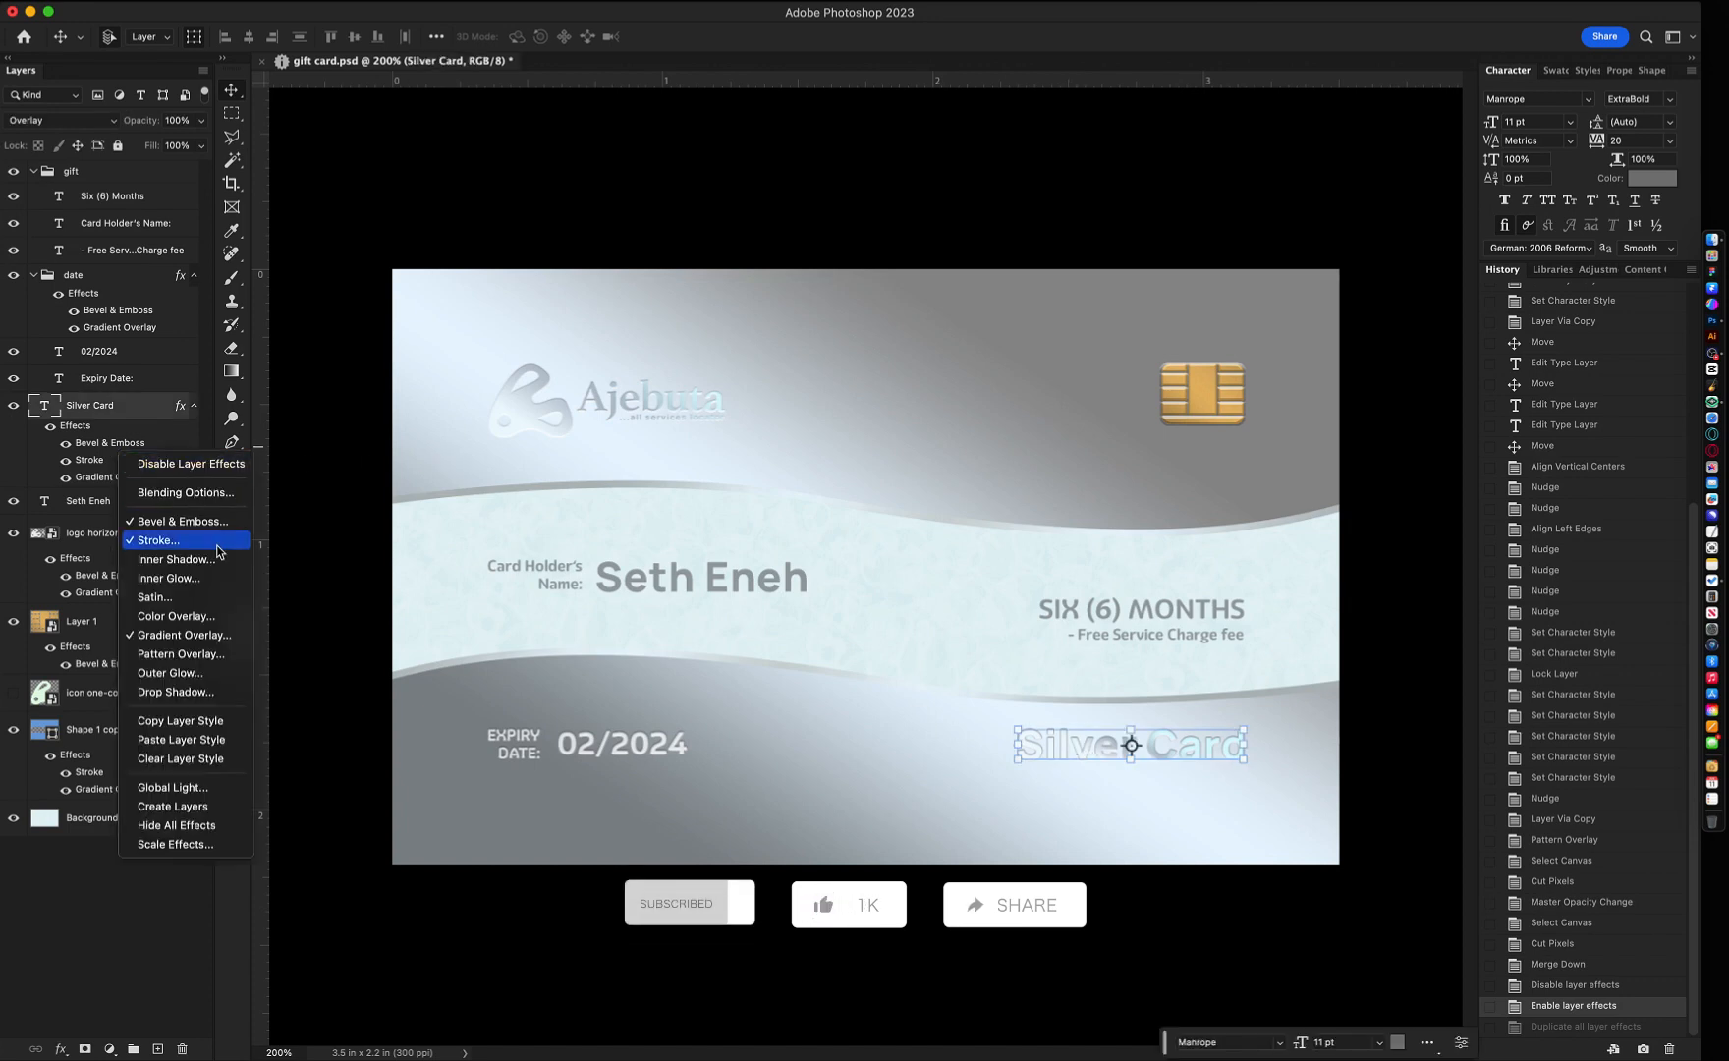
pyautogui.click(201, 723)
pyautogui.click(528, 395)
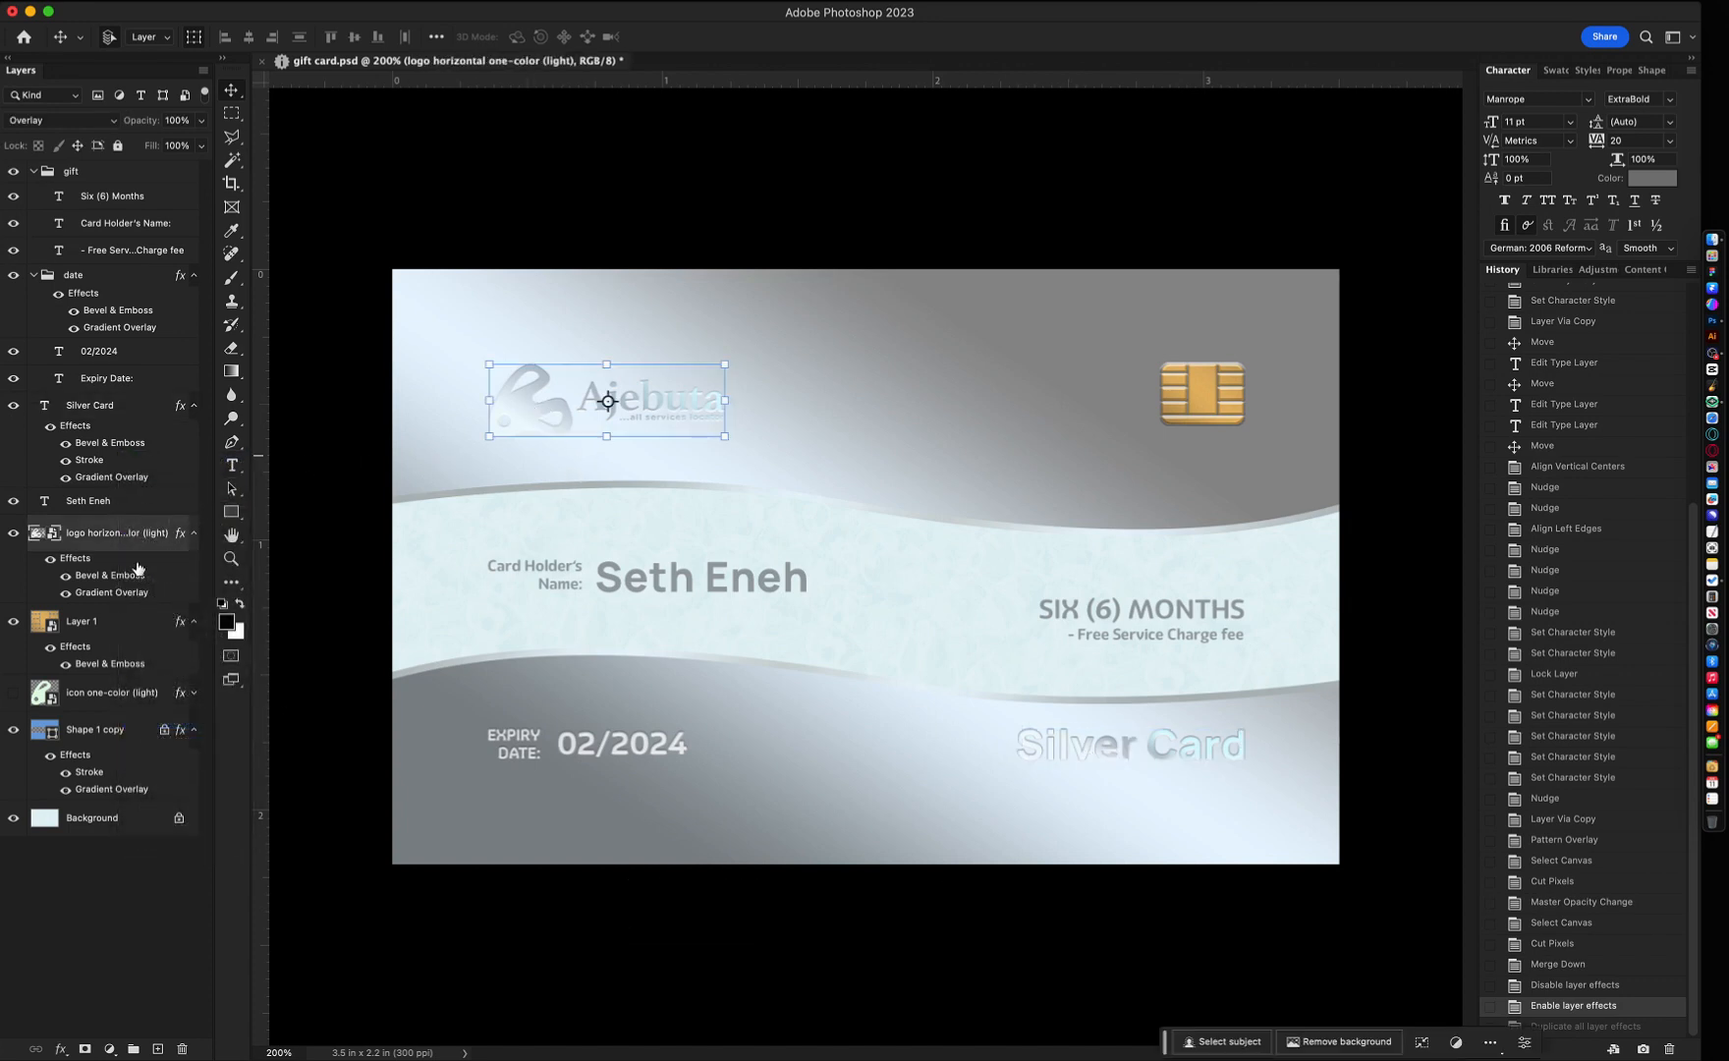
pyautogui.rightClick(107, 578)
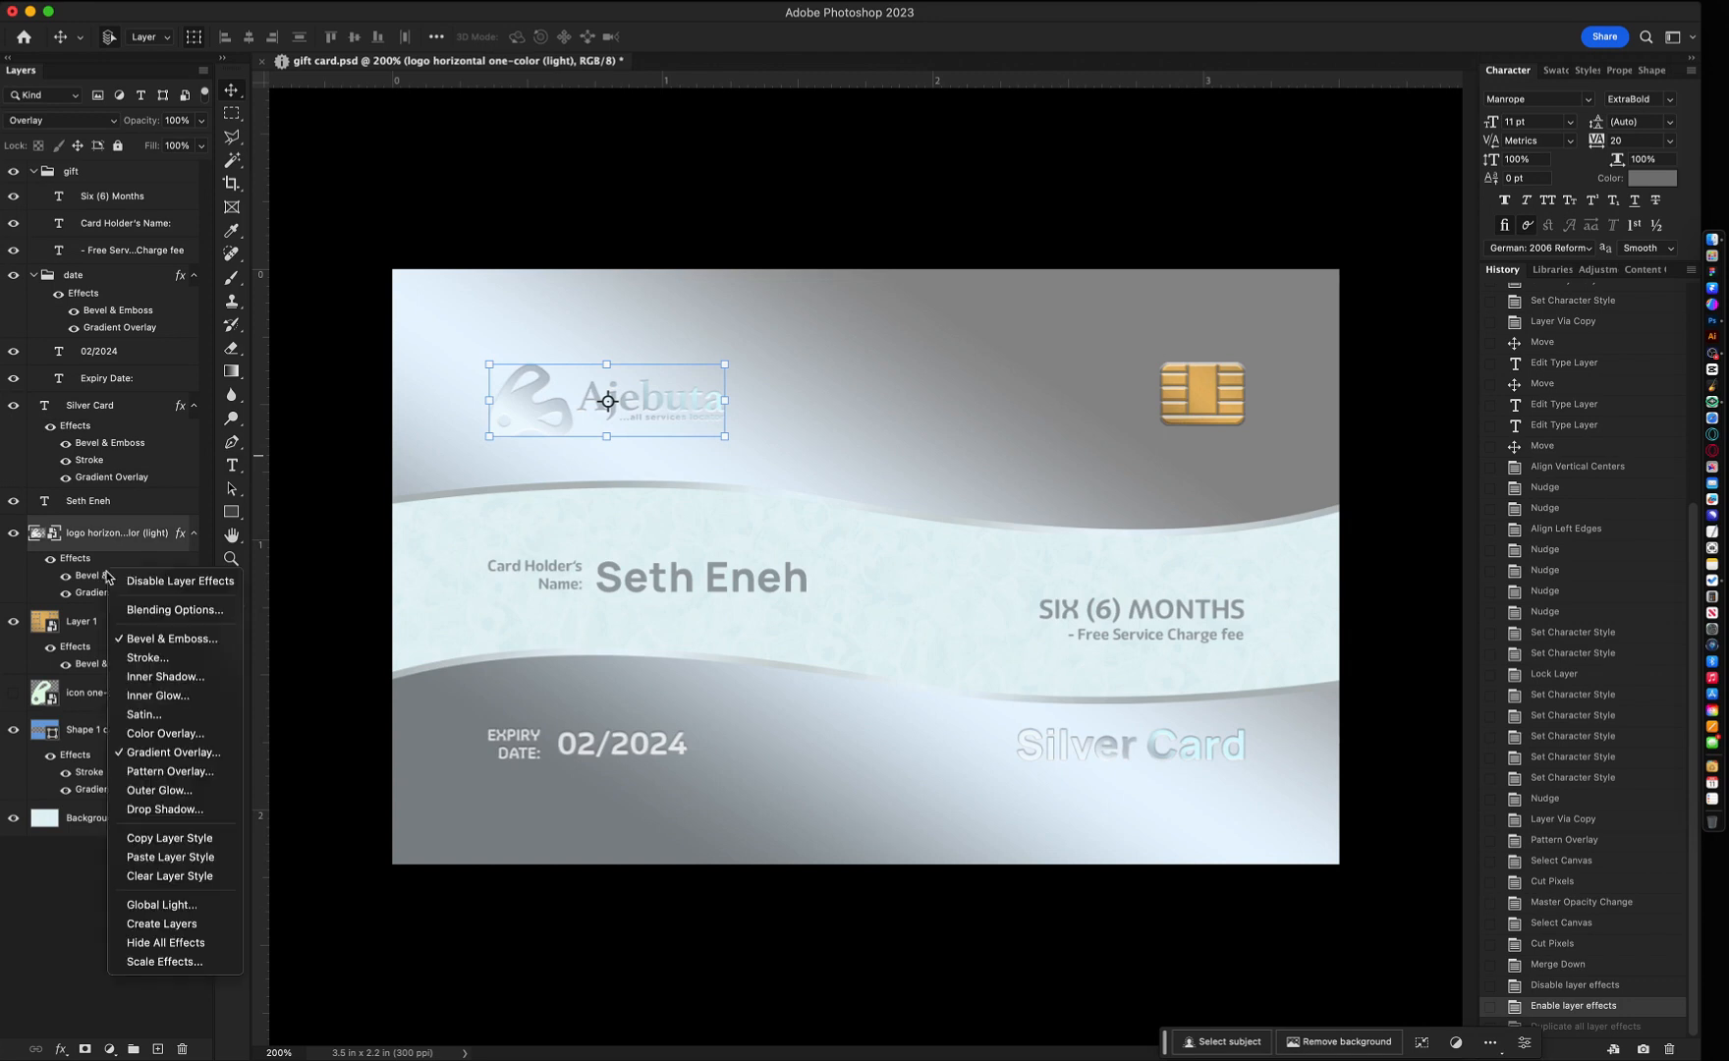
pyautogui.click(180, 858)
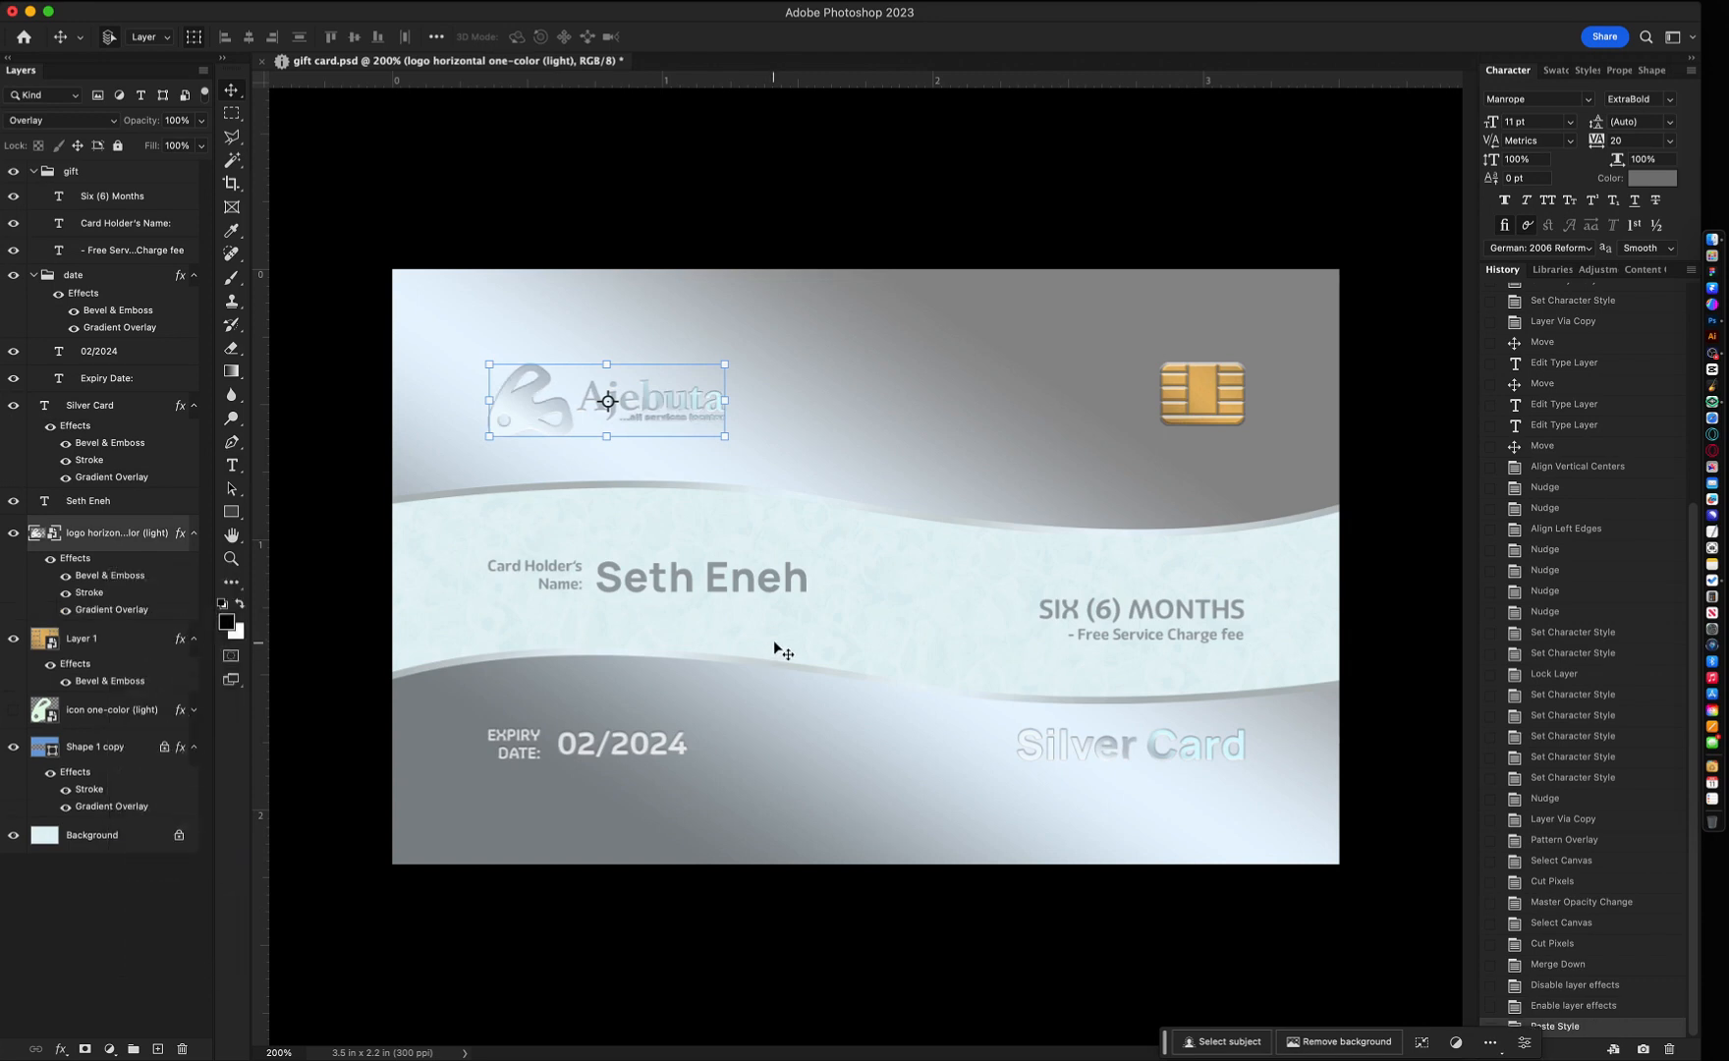
pyautogui.click(773, 639)
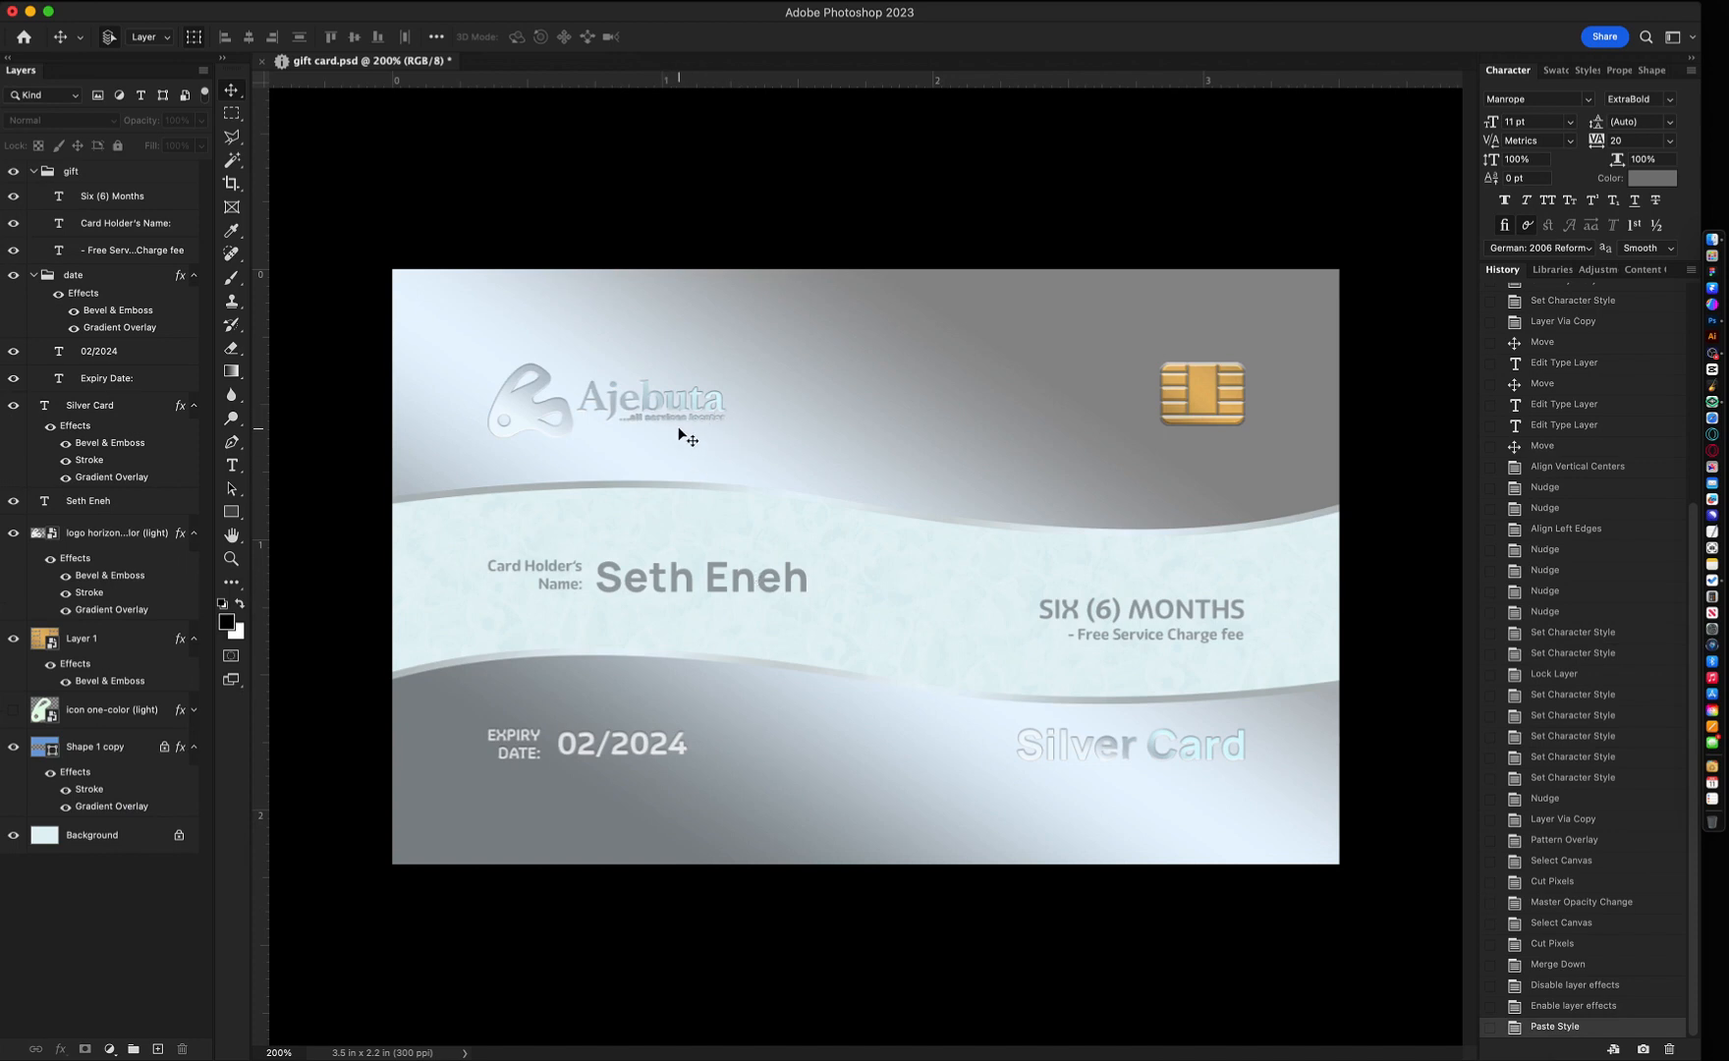
# - Cut the "...all services locator" tagline out of the logo's smart object, save it and return to the gift card
pyautogui.click(518, 403)
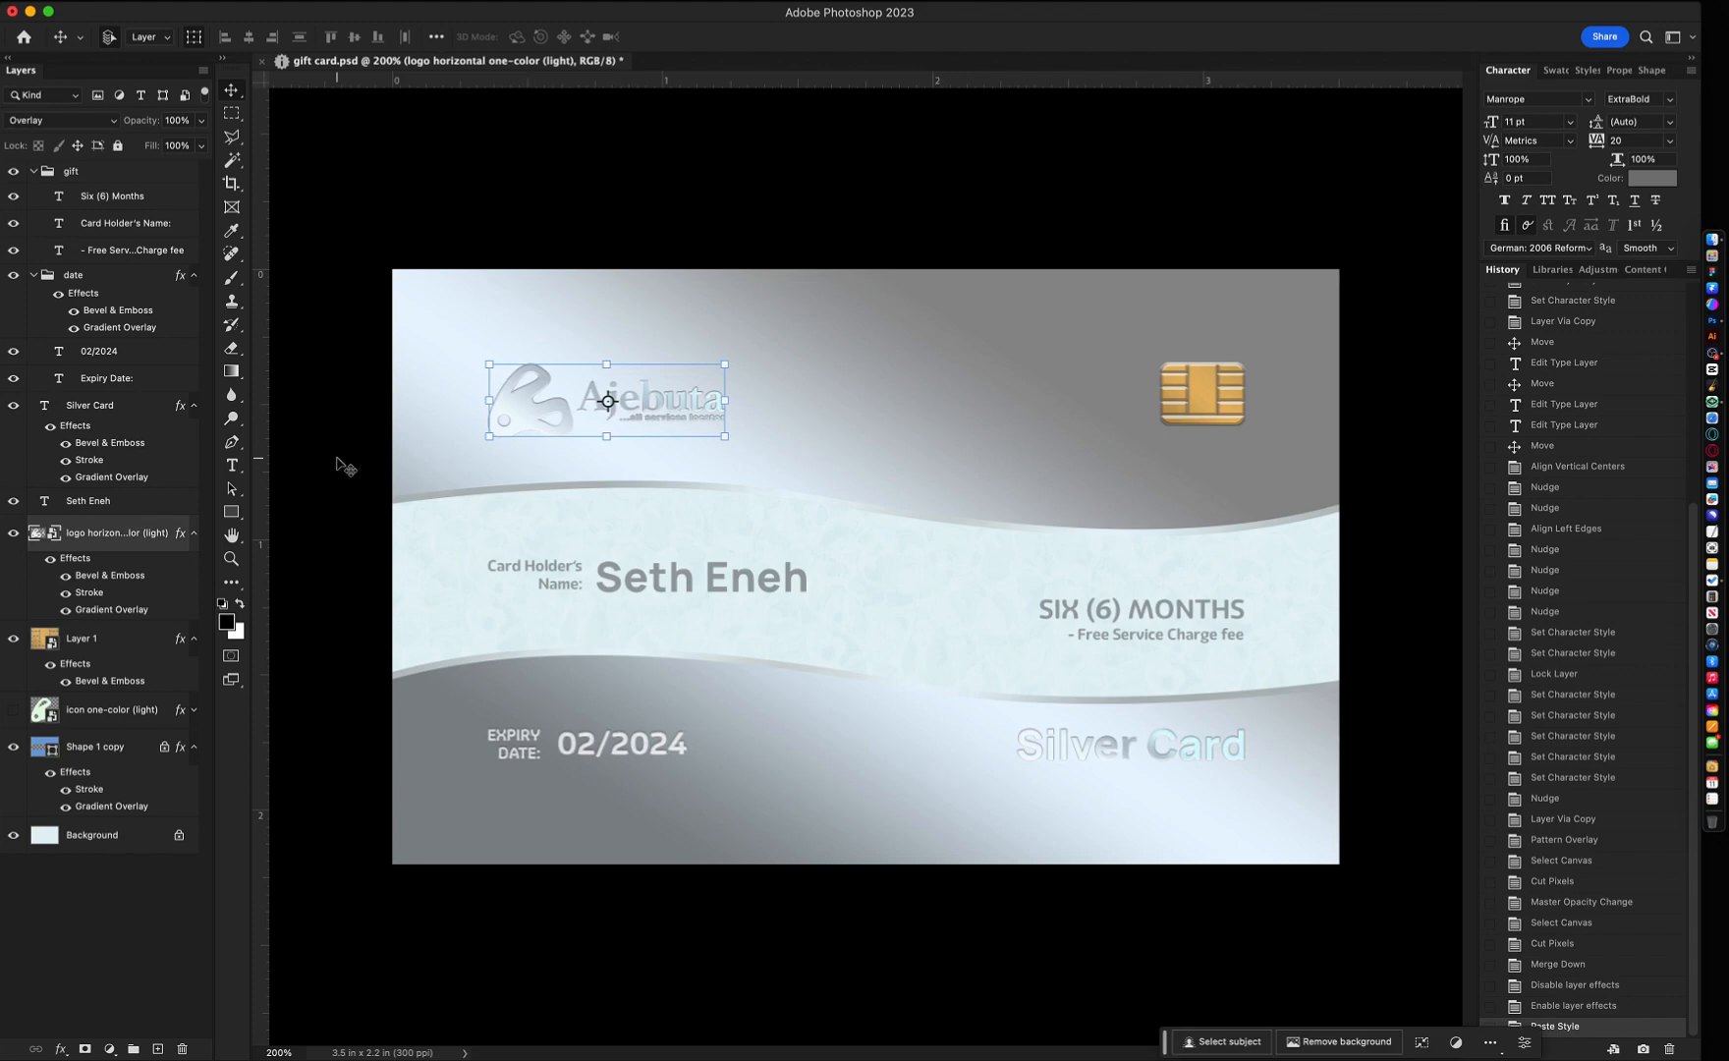
pyautogui.doubleClick(43, 532)
pyautogui.press('m')
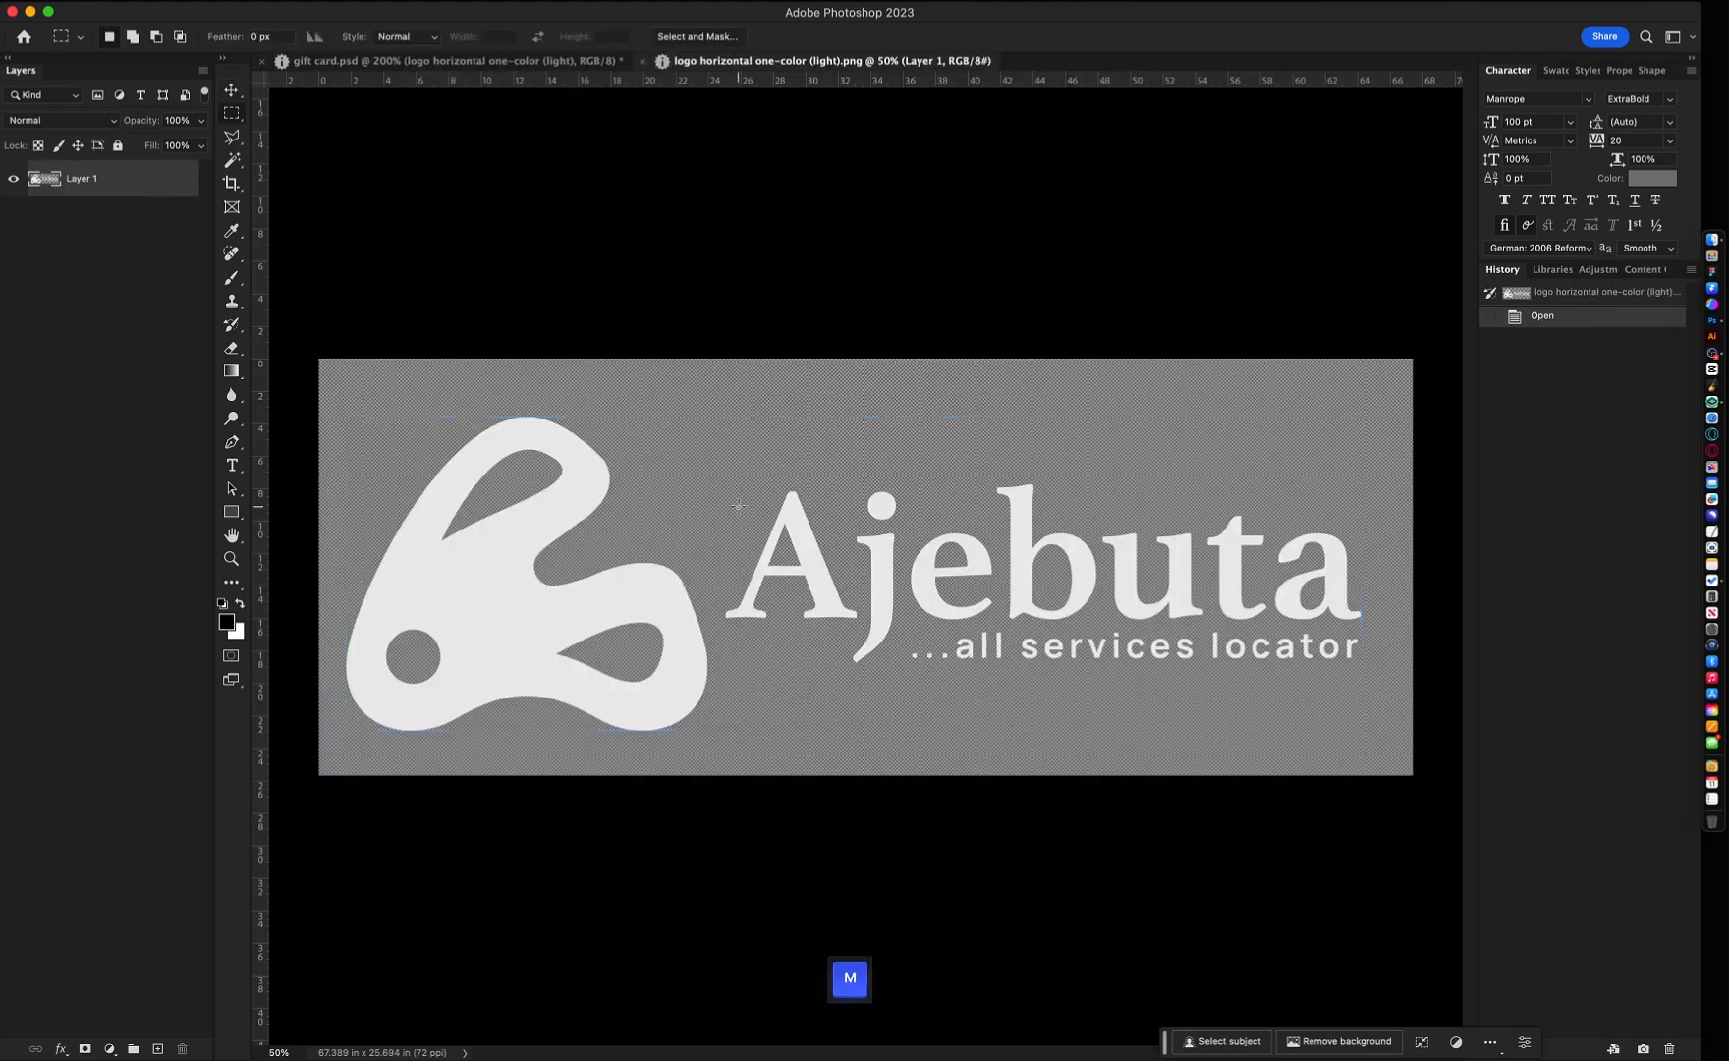
pyautogui.moveTo(902, 629); pyautogui.dragTo(1440, 756)
pyautogui.press('super+x')
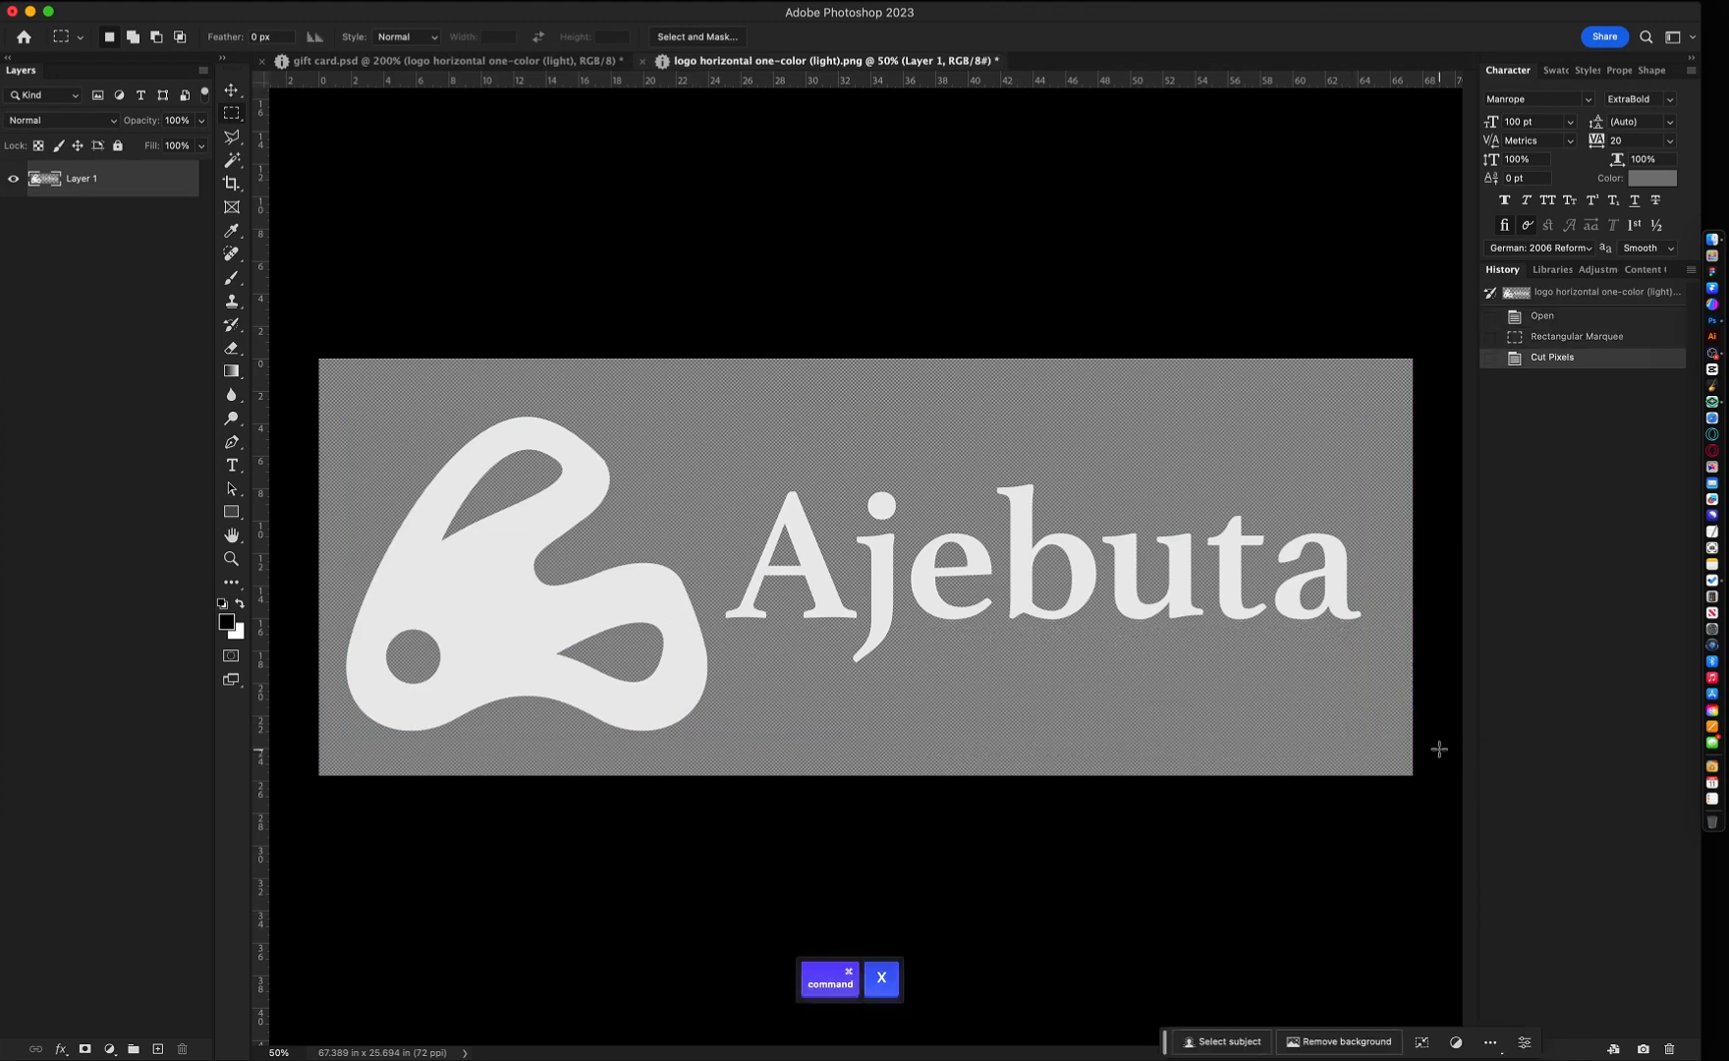
pyautogui.press('super+s')
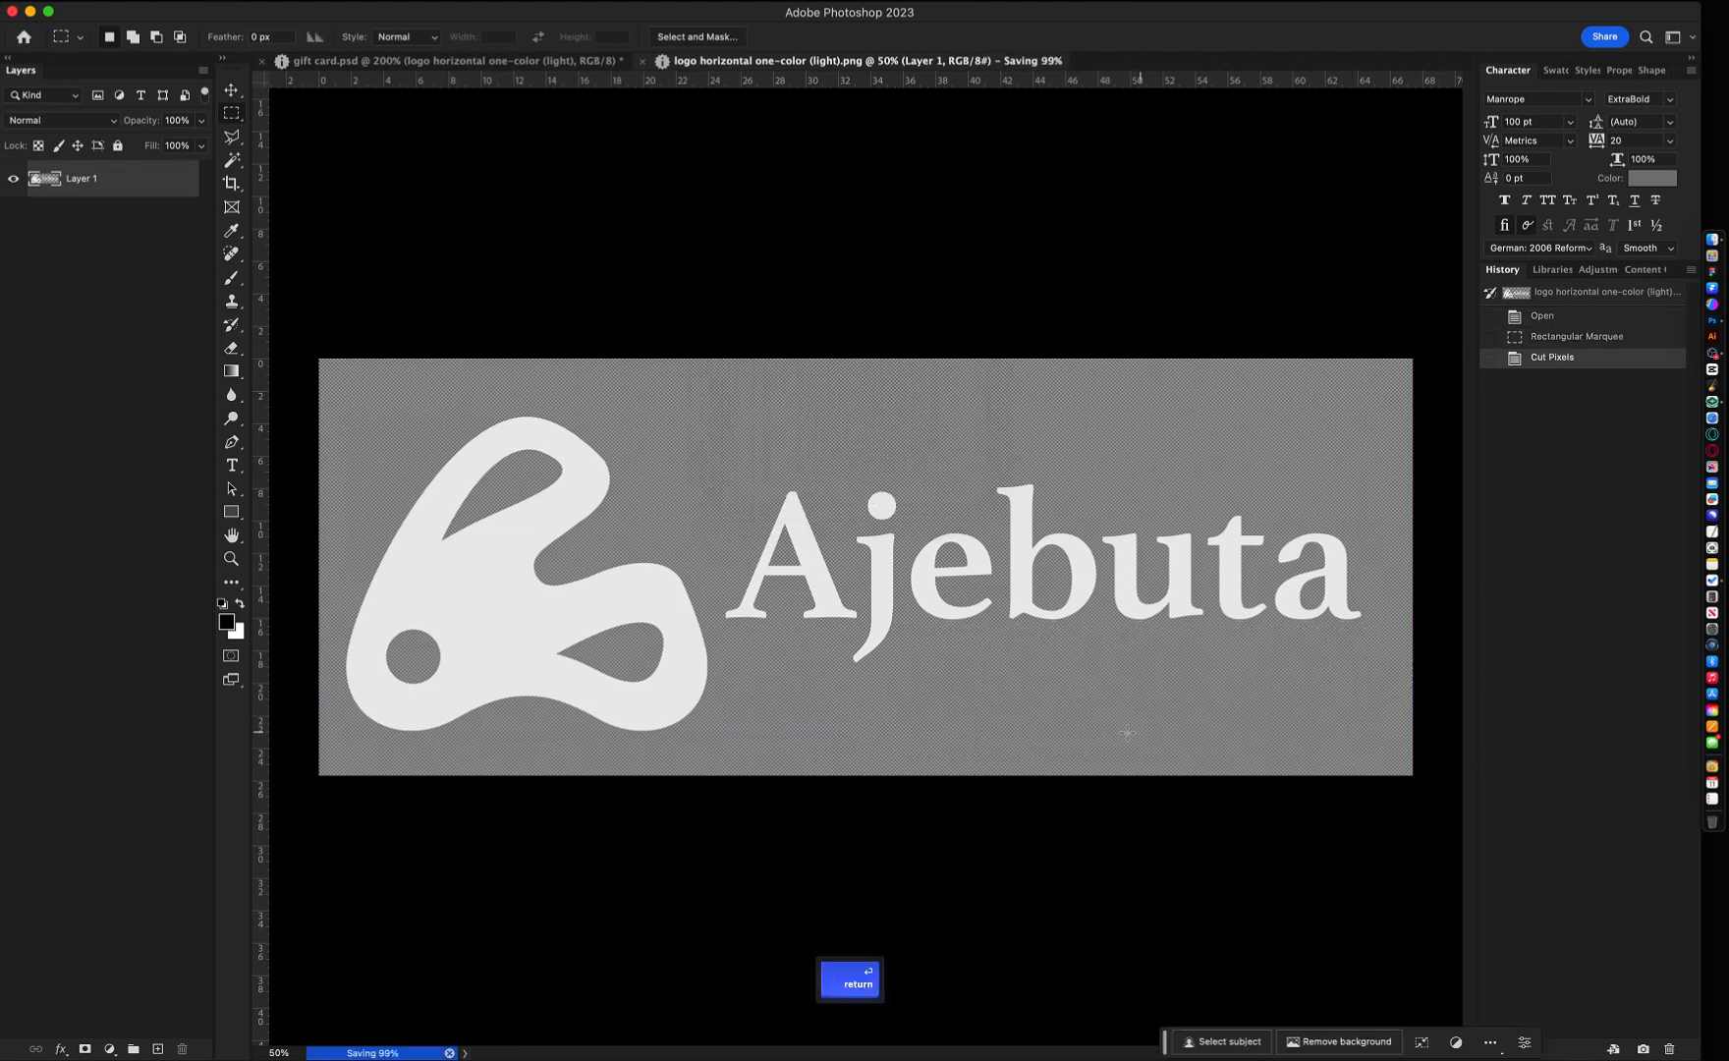
pyautogui.press('v')
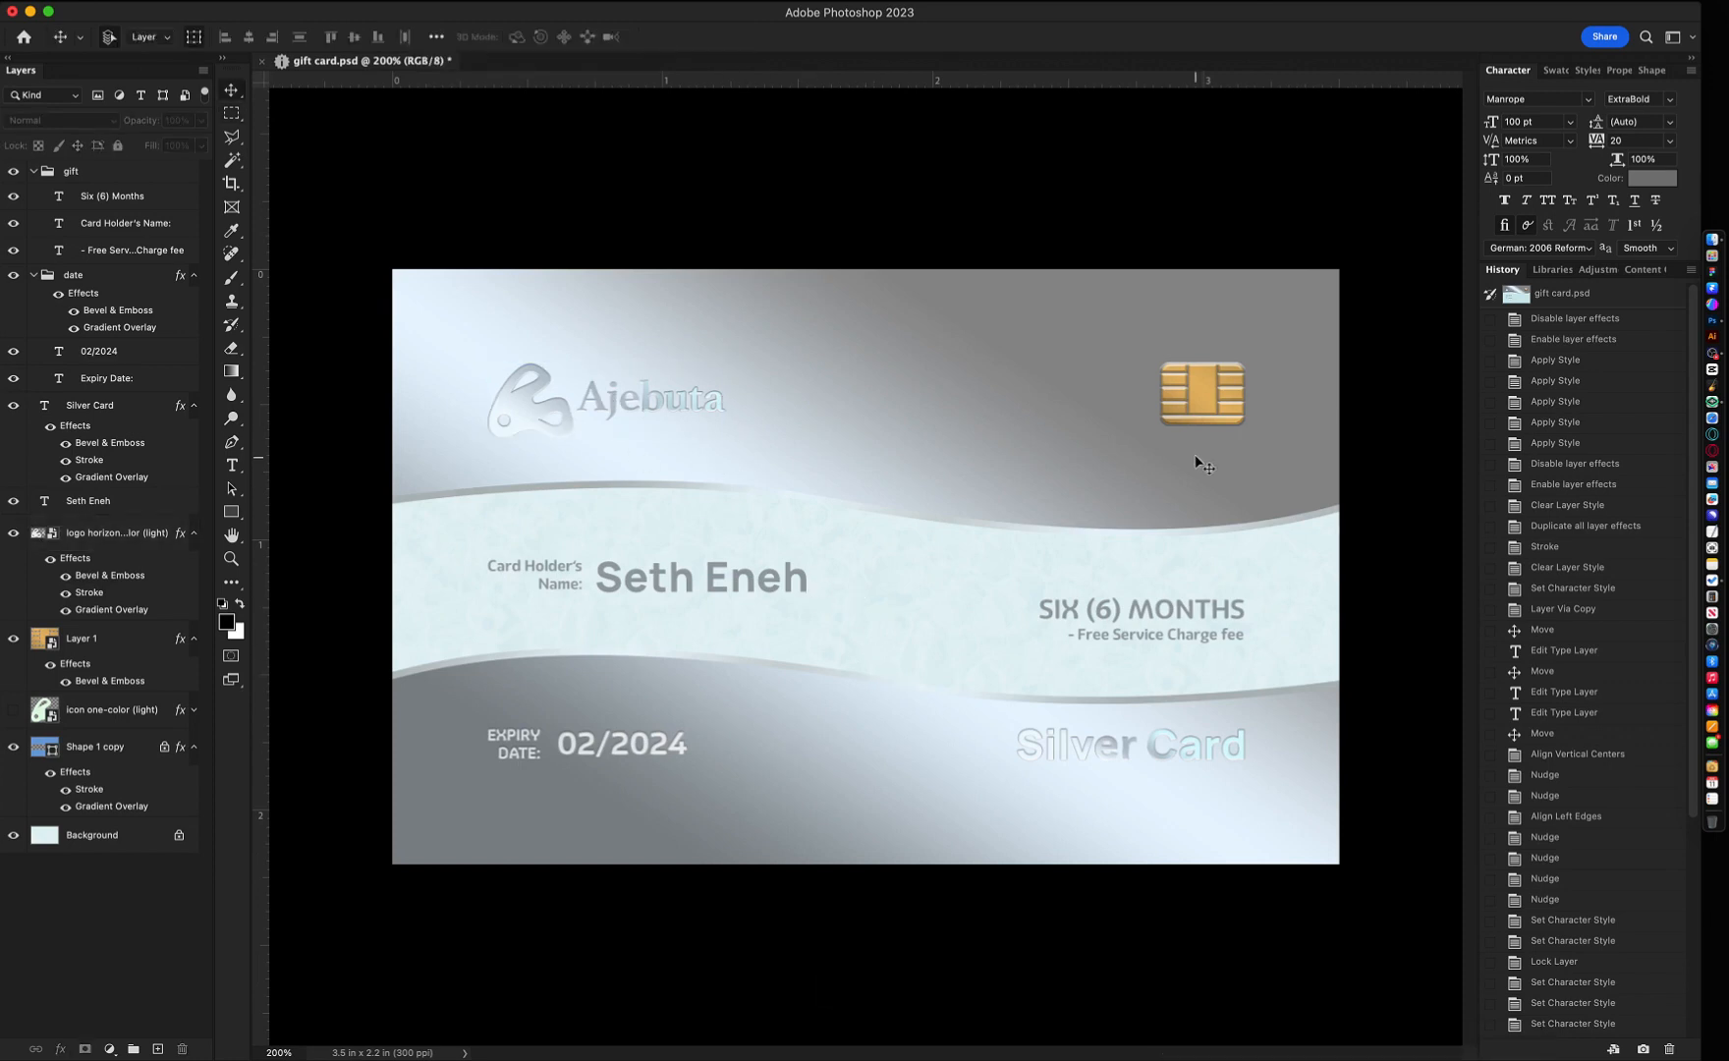
# - In the gold chip layer's Bevel & Emboss, reduce the shadow opacity to 10%
pyautogui.click(1203, 393)
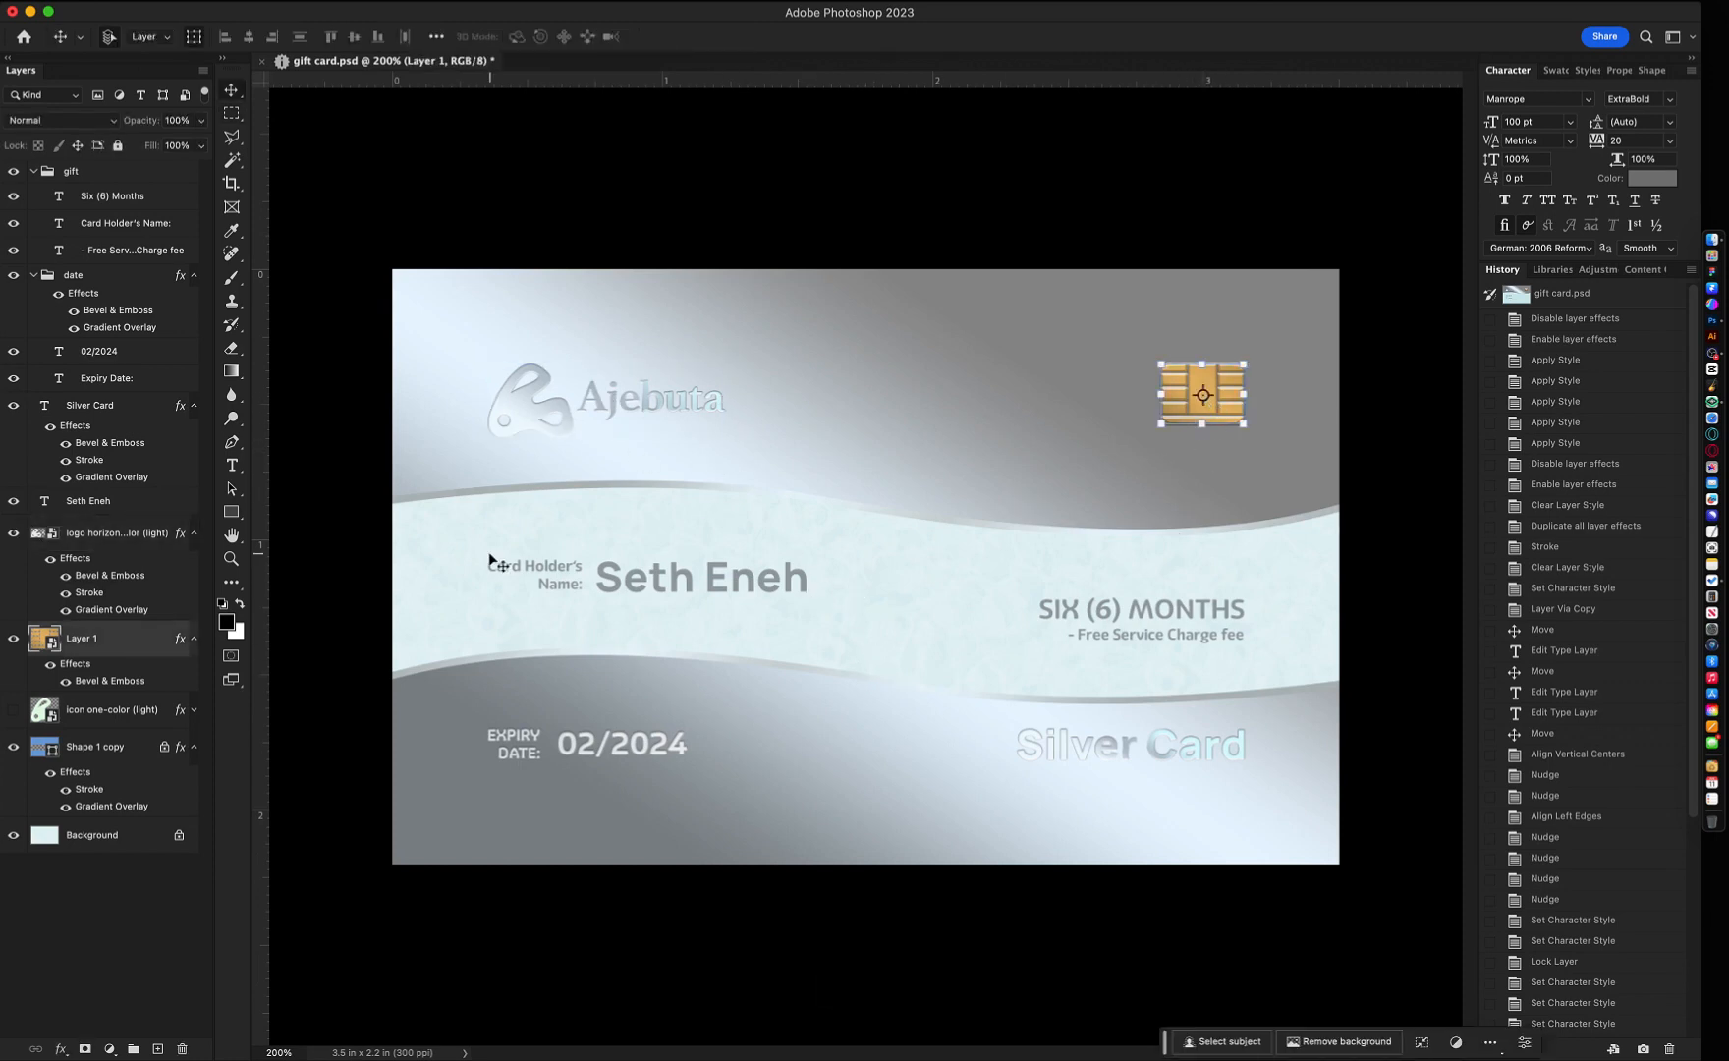
pyautogui.press('m')
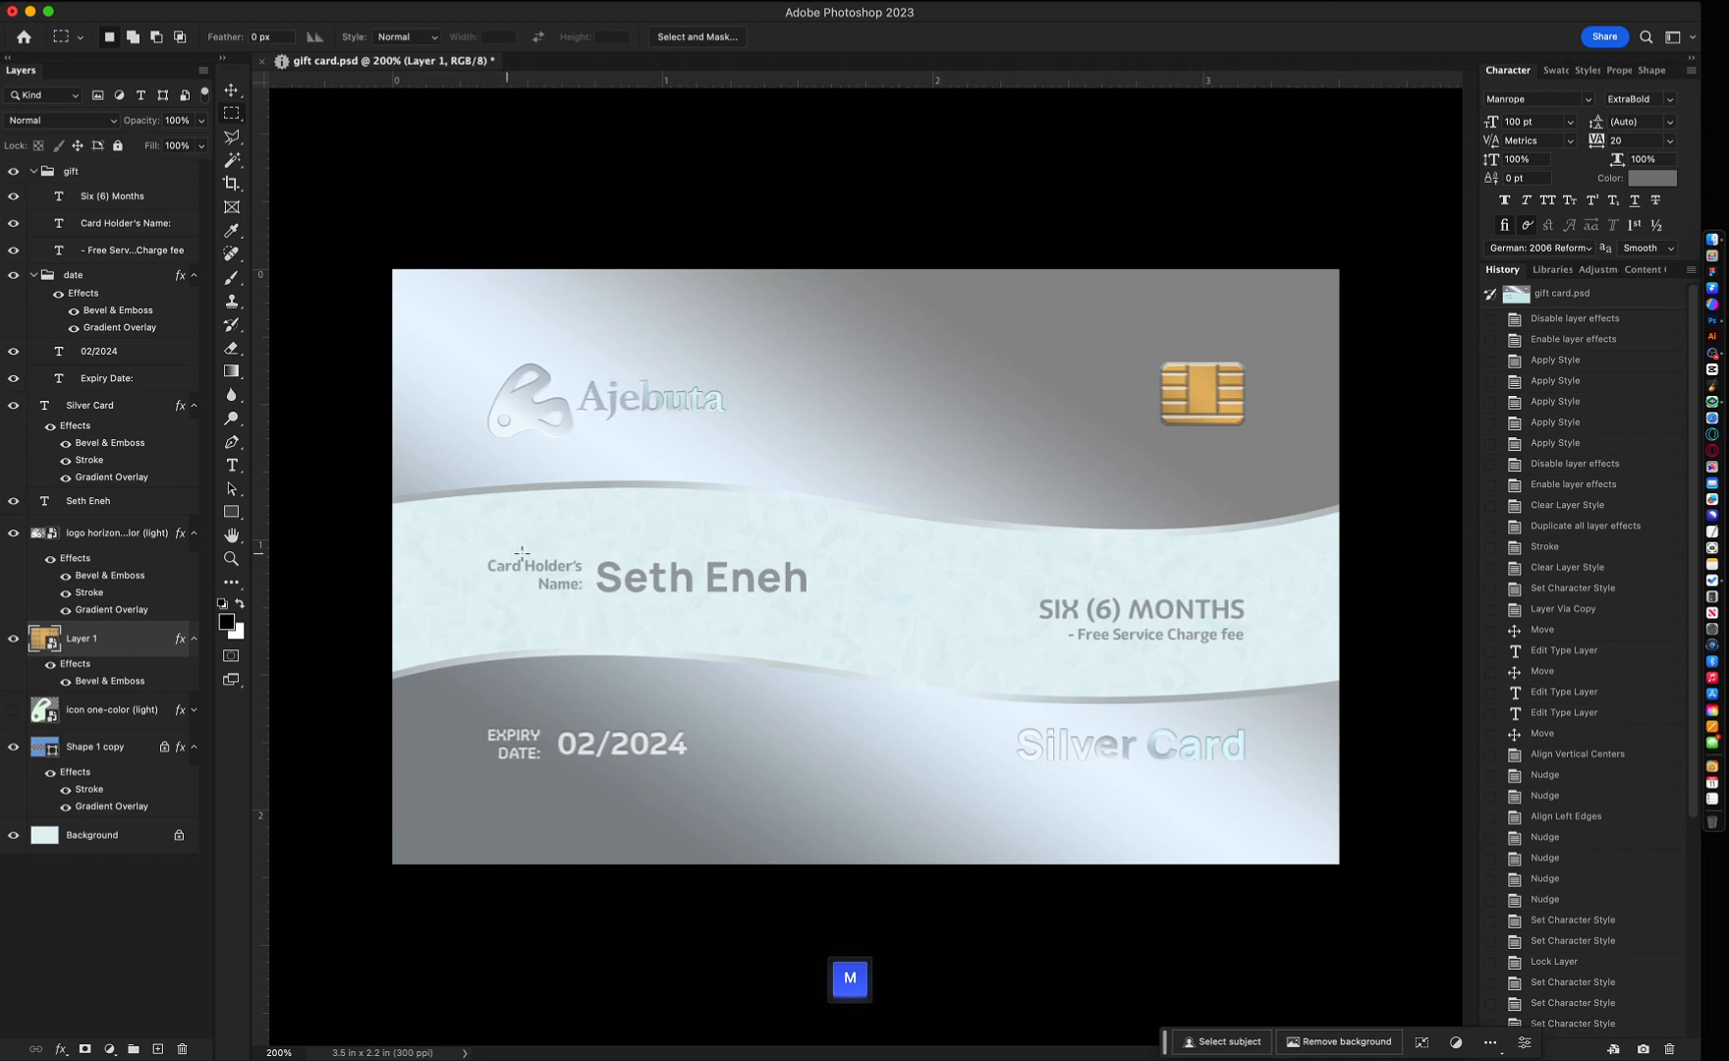
pyautogui.doubleClick(78, 682)
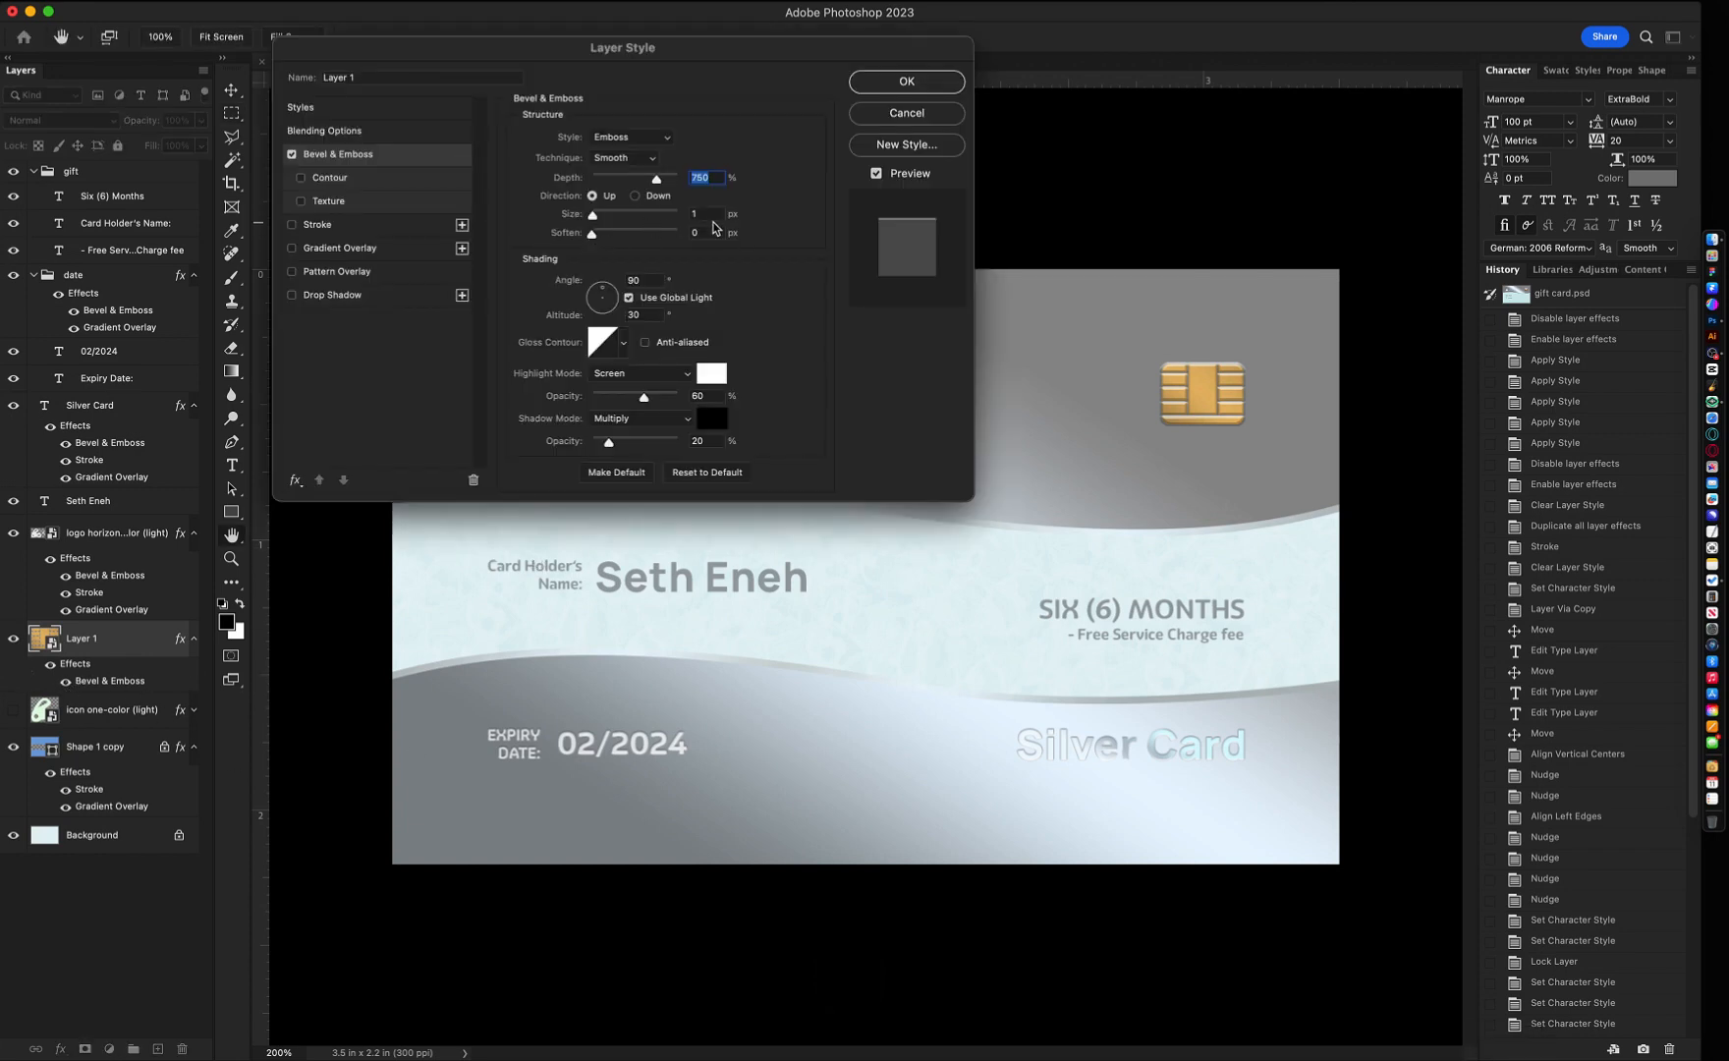
pyautogui.click(709, 213)
pyautogui.click(706, 441)
pyautogui.hotkey('shift', 'Down')
pyautogui.hotkey('shift', 'Down')
pyautogui.hotkey('shift', 'Up')
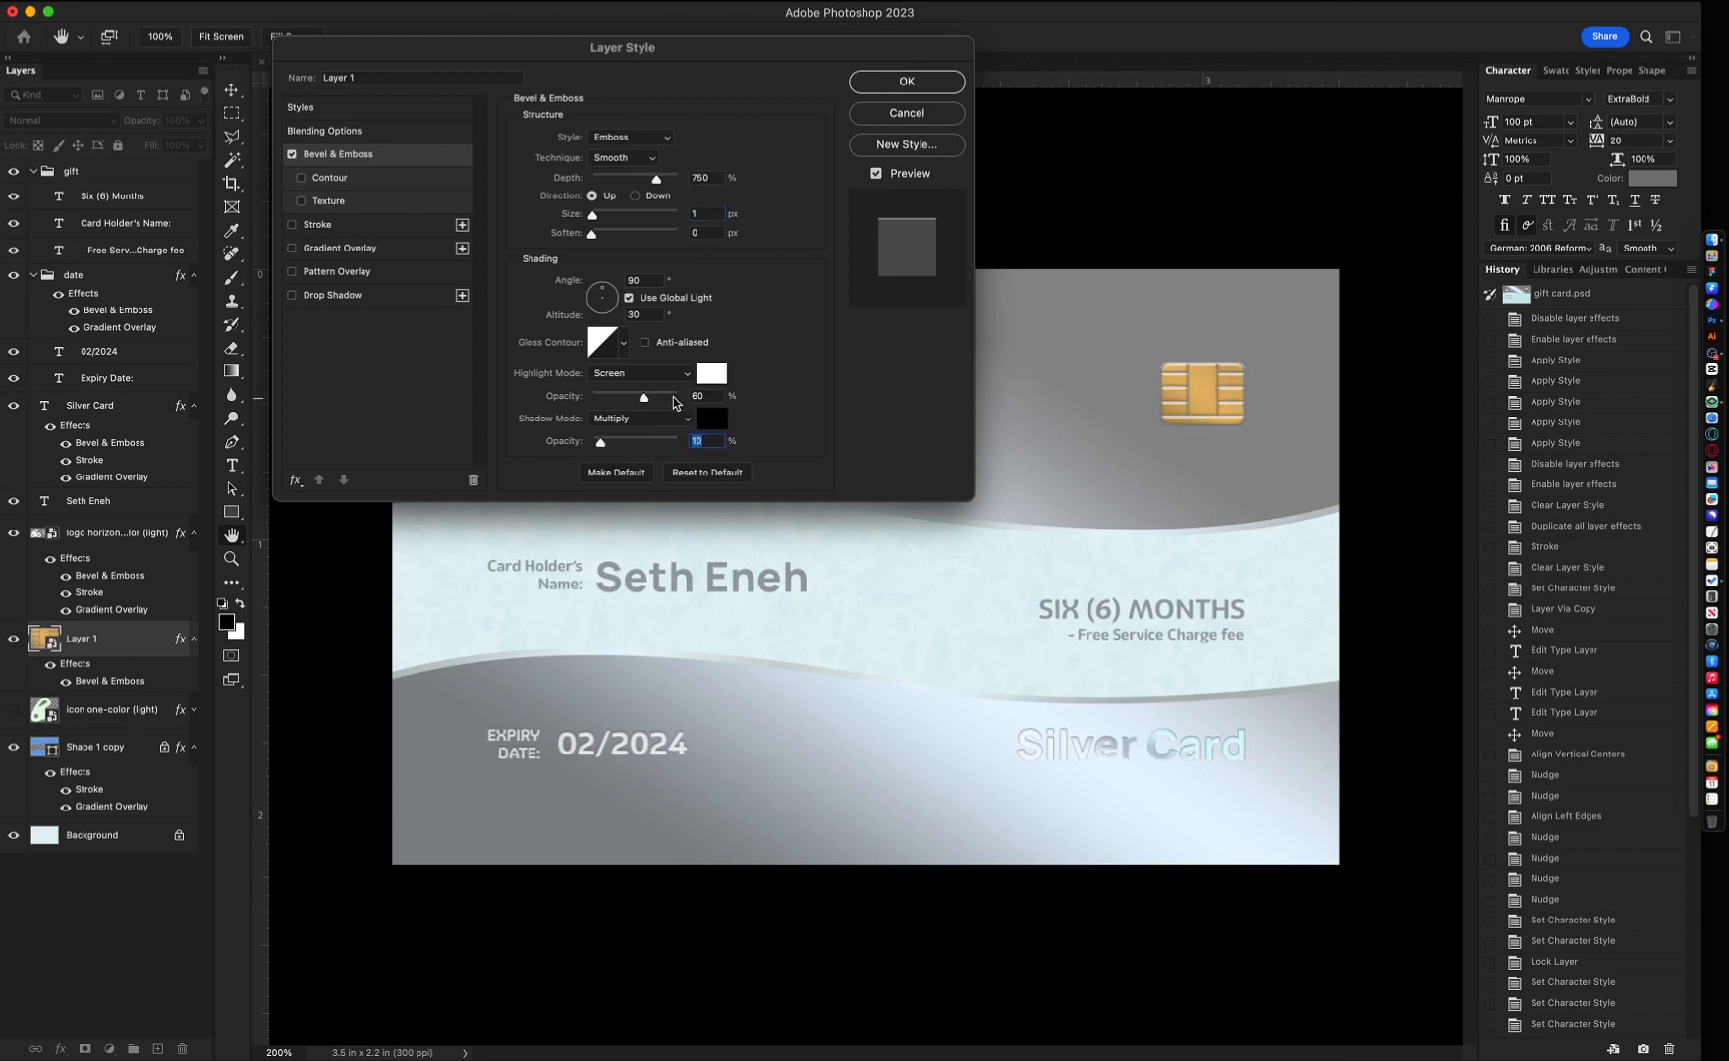
# - Set the chip bevel's highlight opacity to 70% with a size of 1 px, apply it and compare before and after
pyautogui.moveTo(673, 397); pyautogui.dragTo(794, 409)
pyautogui.hotkey('shift', 'Down')
pyautogui.hotkey('shift', 'Down')
pyautogui.hotkey('shift', 'Down')
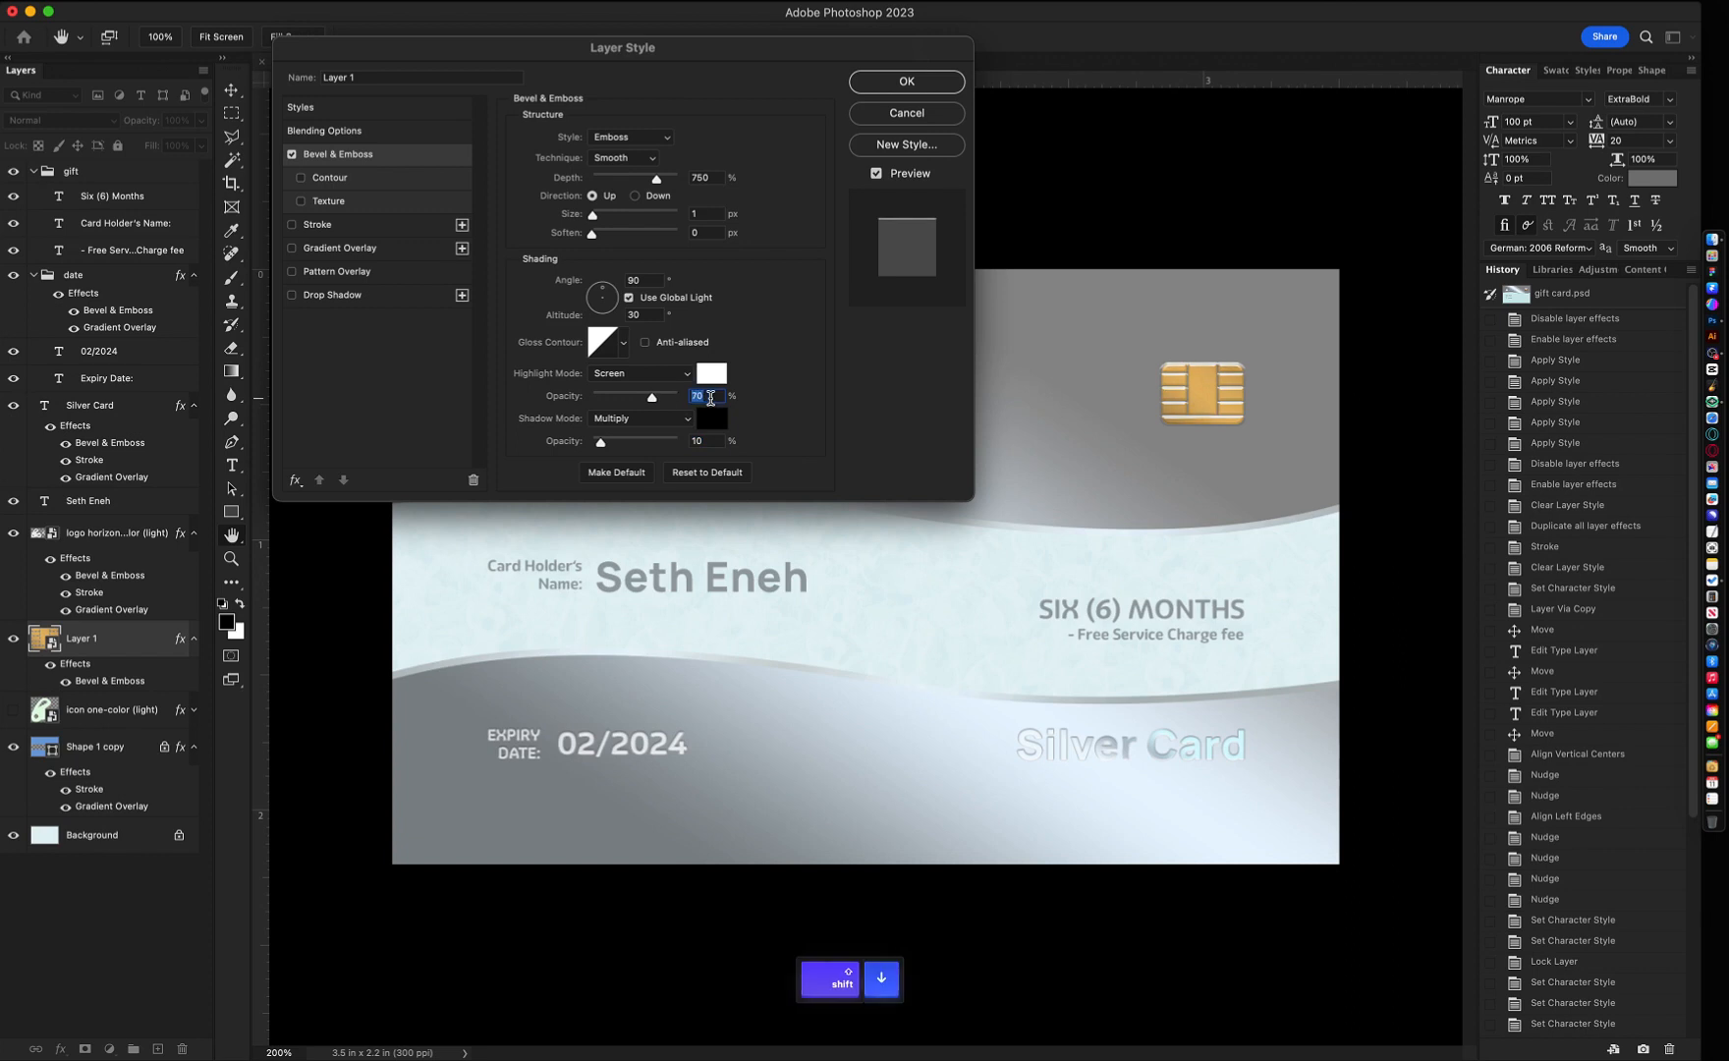
pyautogui.moveTo(717, 215); pyautogui.dragTo(695, 216)
pyautogui.press('Down')
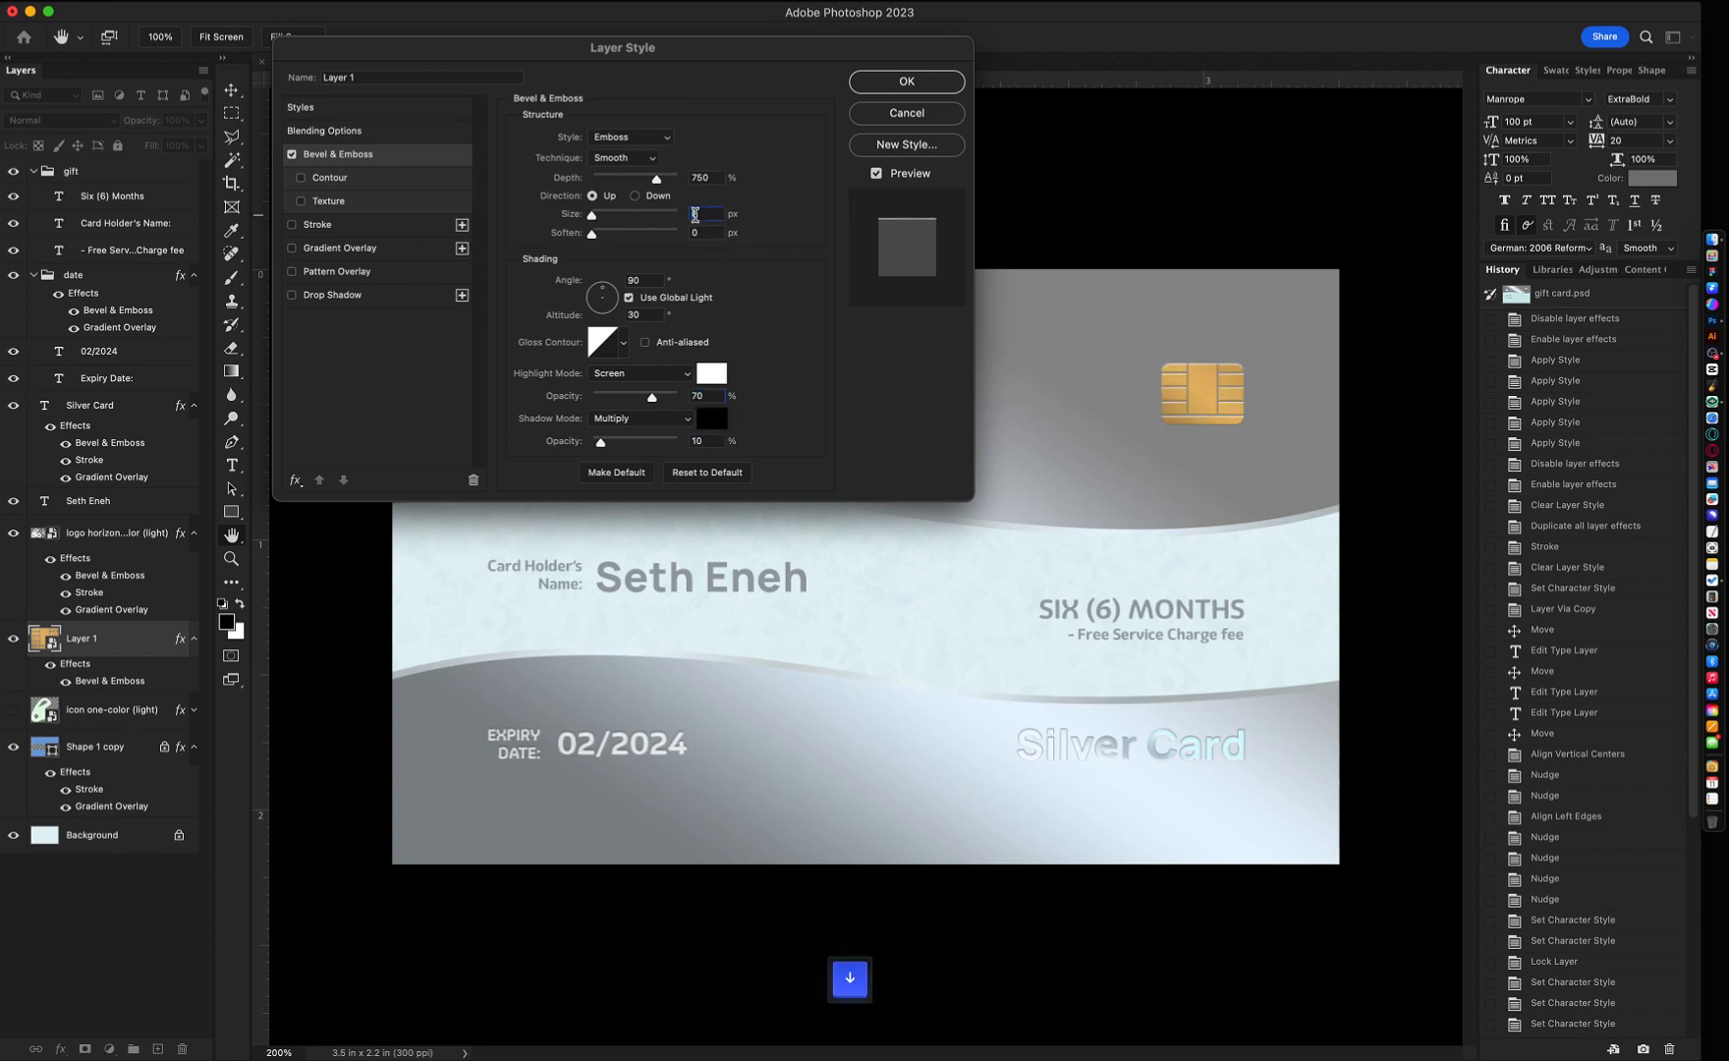
pyautogui.press('Up')
pyautogui.press('Return')
pyautogui.press('super+z')
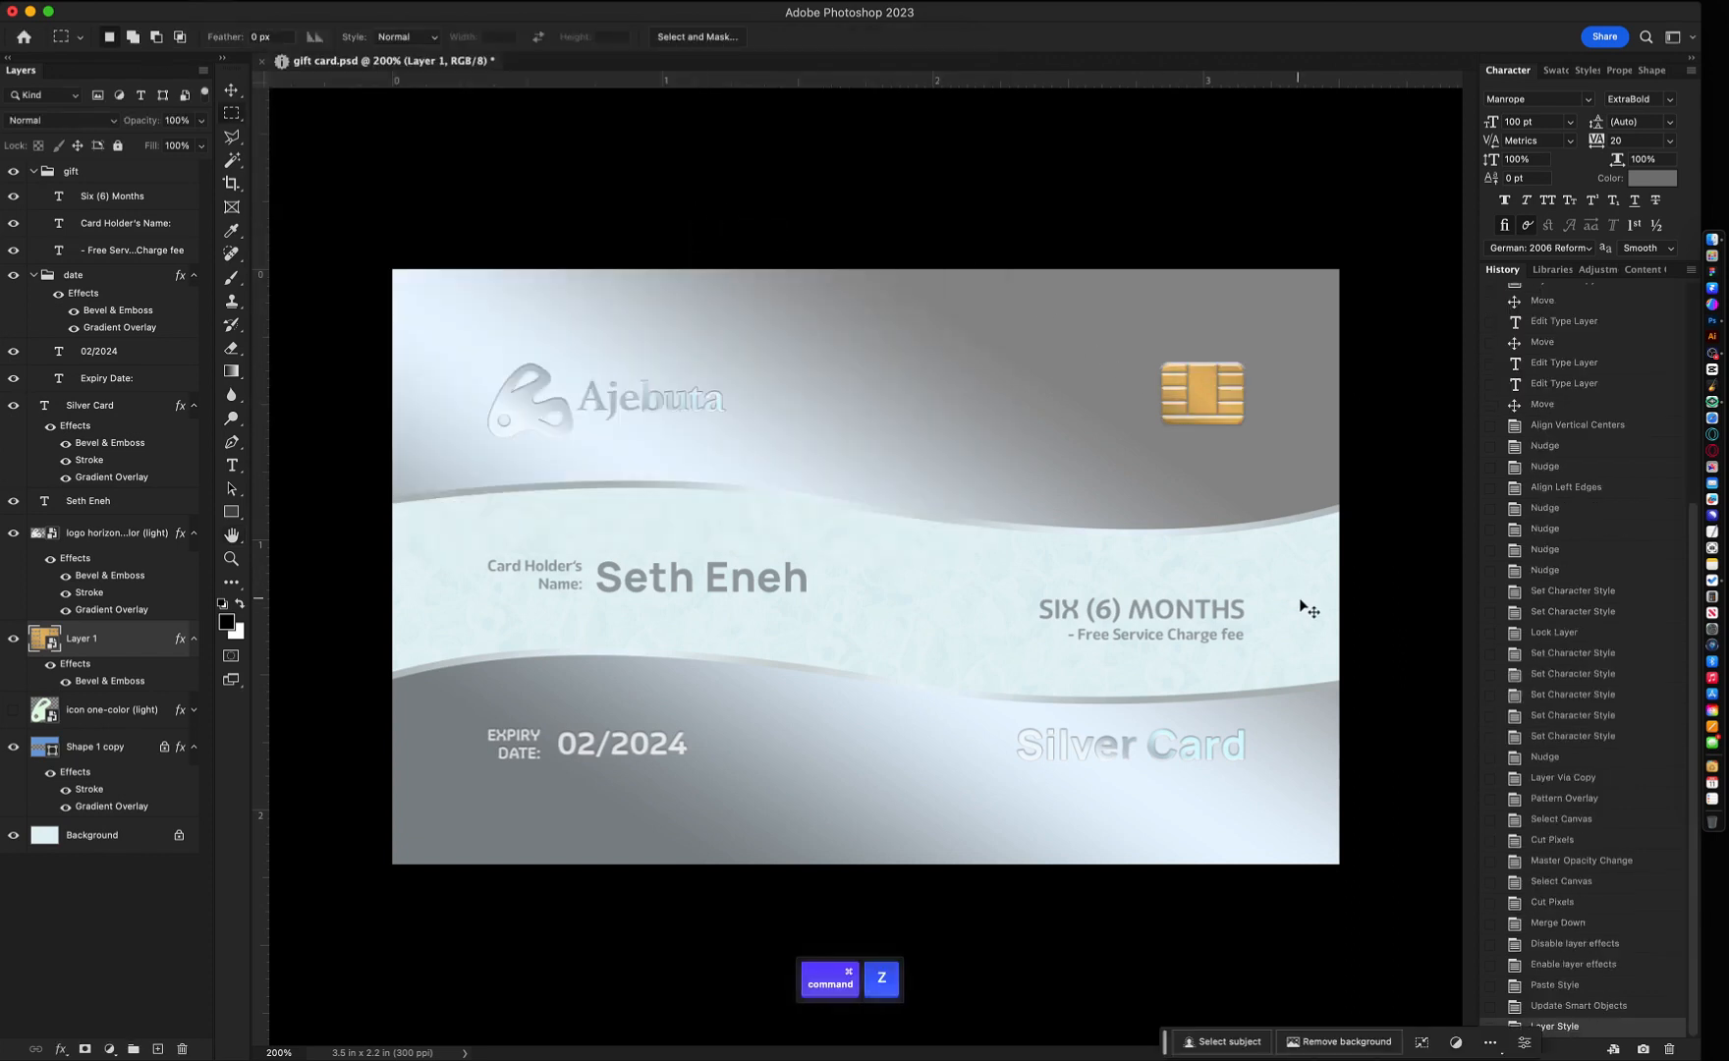
pyautogui.press('shift+super+z')
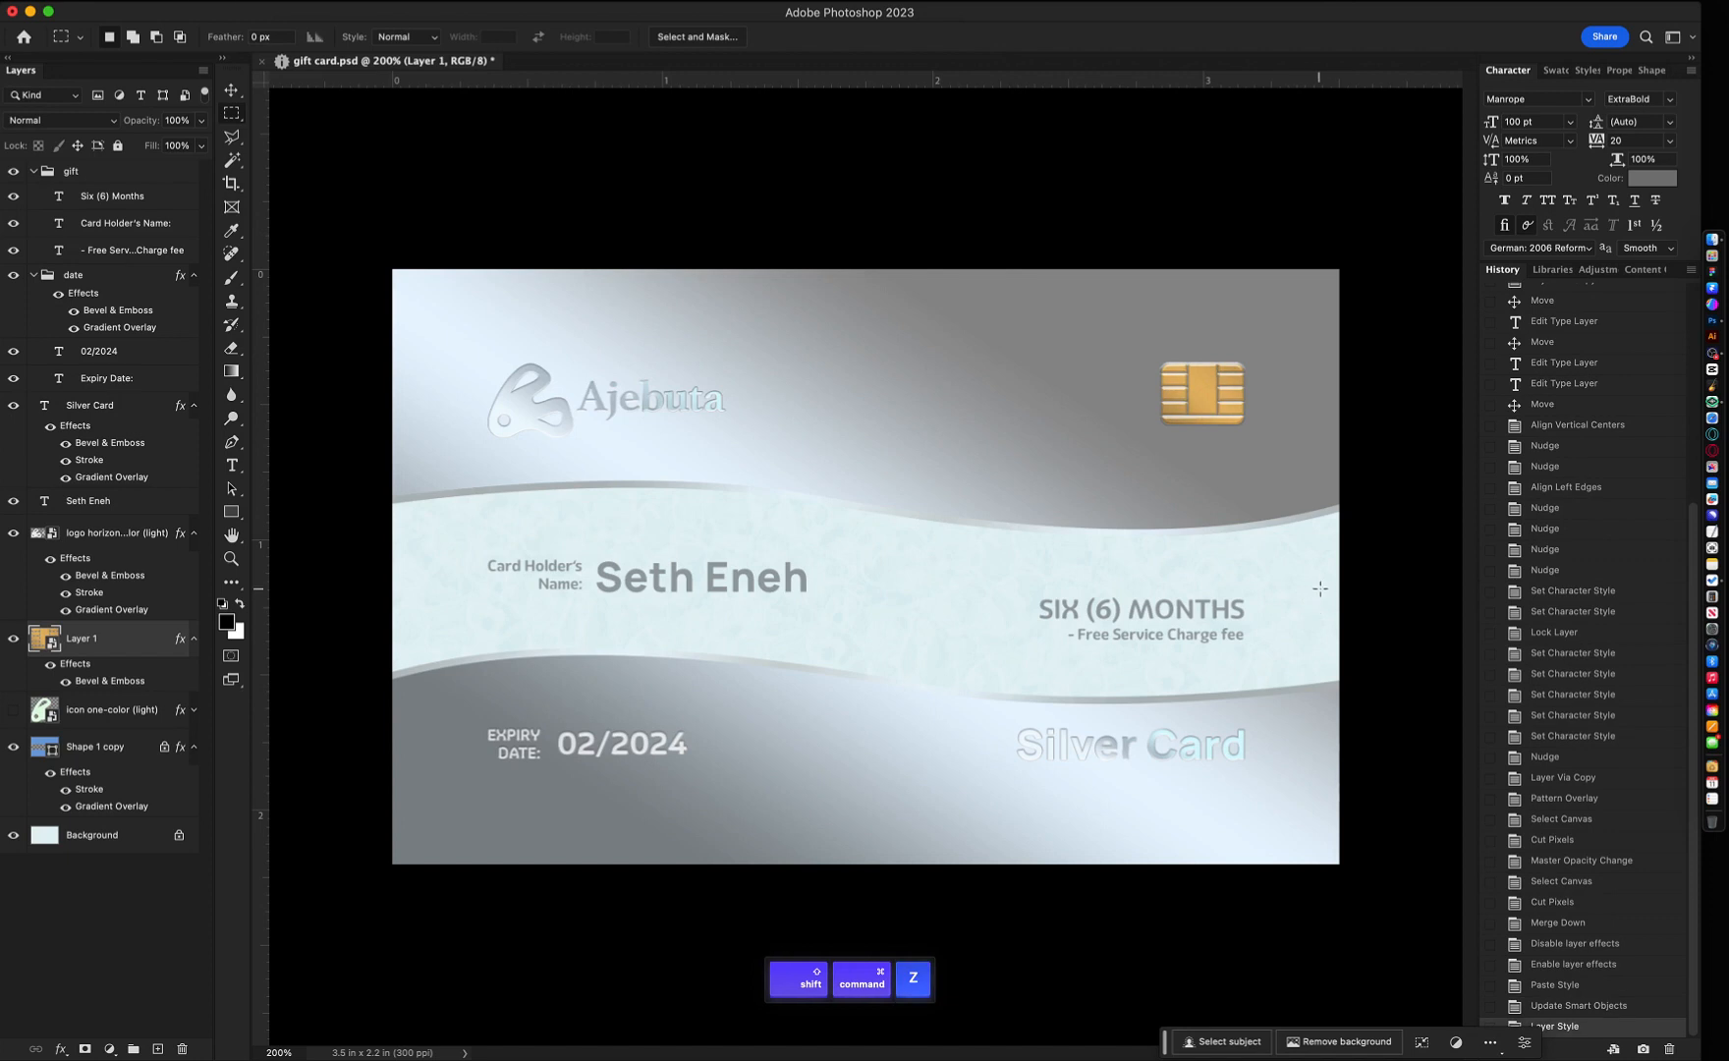
# - Draw a thin vertical rectangle as a divider just before the "Six (6) Months" text block
pyautogui.press('v')
pyautogui.click(1373, 628)
pyautogui.click(1199, 639)
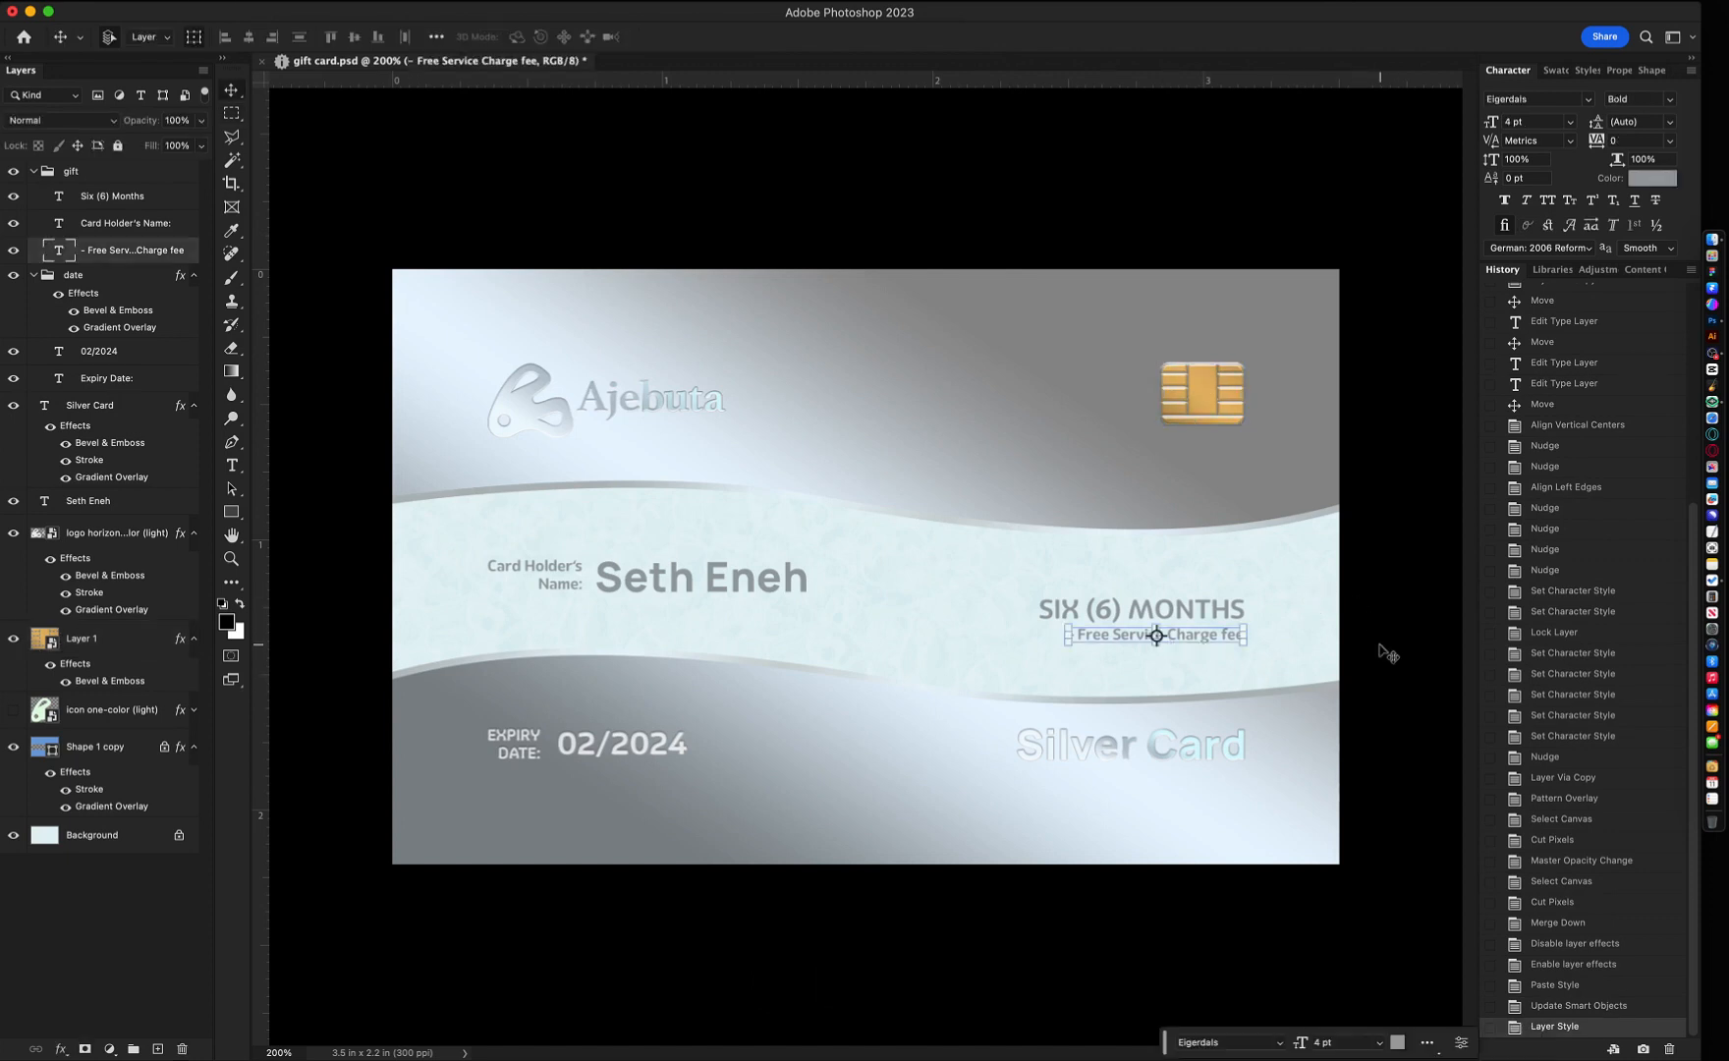
pyautogui.click(1383, 653)
pyautogui.press('u')
pyautogui.moveTo(1016, 581); pyautogui.dragTo(1019, 637)
pyautogui.press('v')
# - Left-align the "Six (6) Months" and "Free Service Charge fee" texts with the divider, and nudge them up and away from it
pyautogui.click(1178, 659)
pyautogui.moveTo(1179, 661); pyautogui.dragTo(1135, 601)
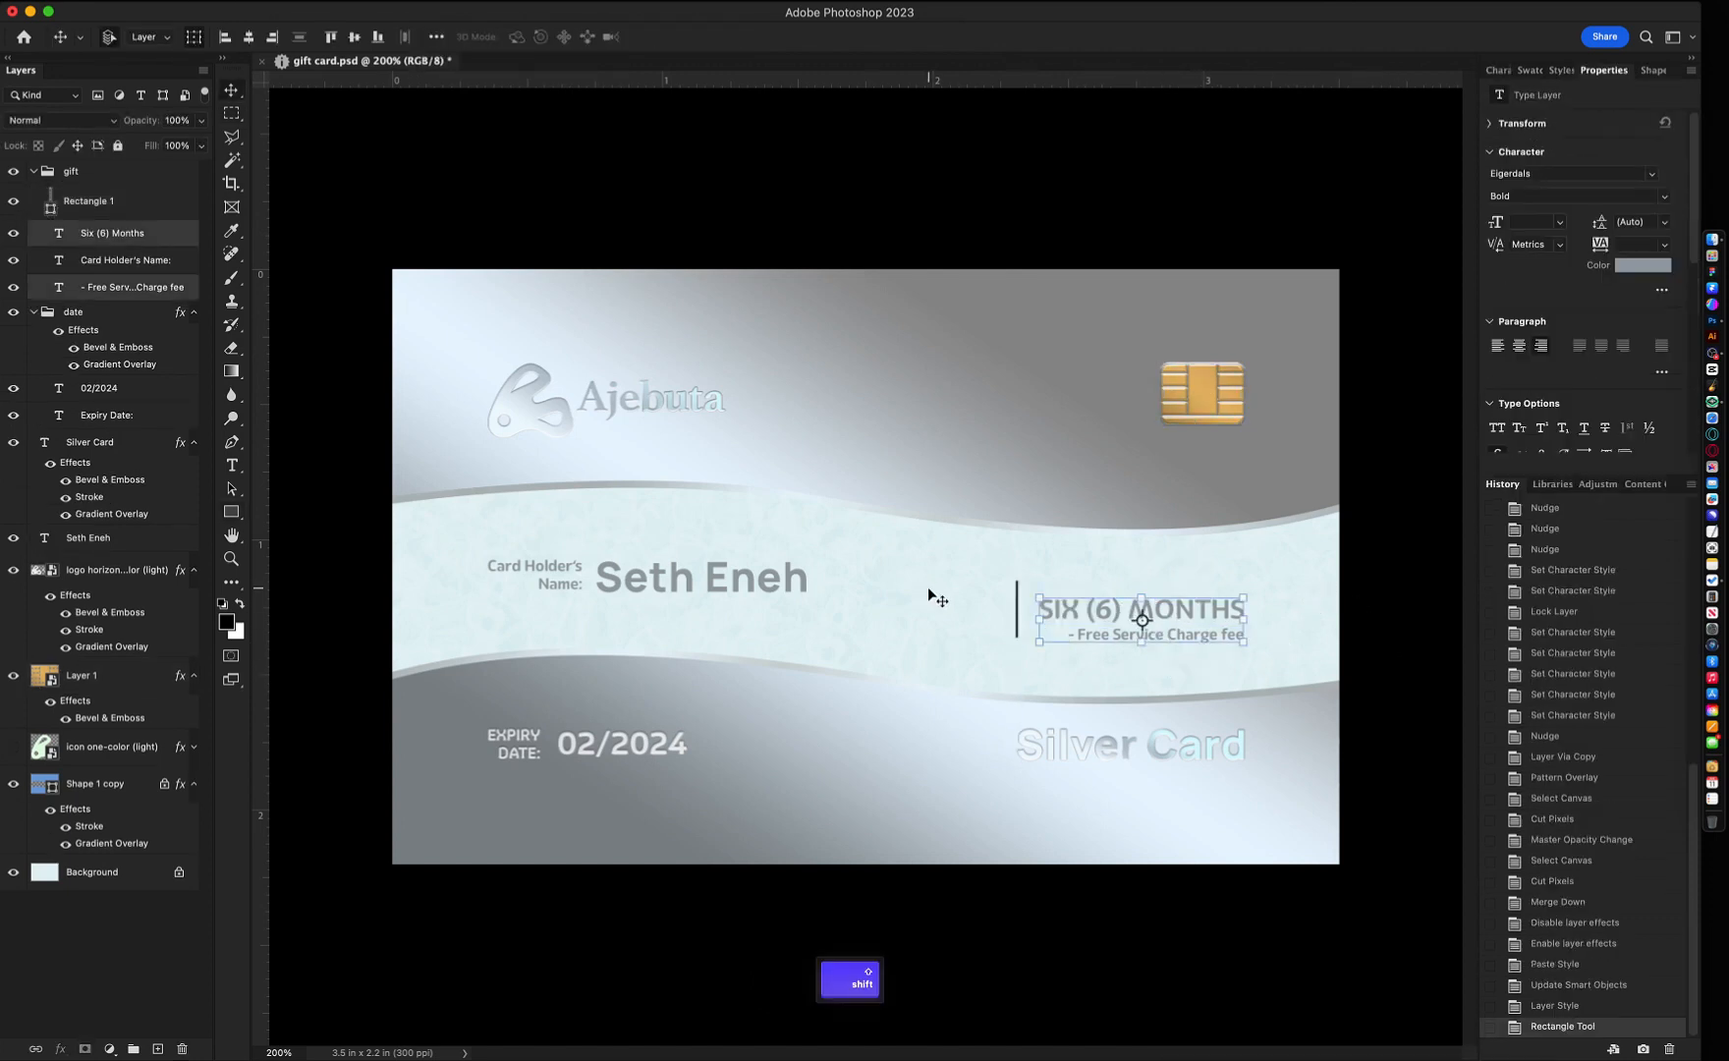
pyautogui.moveTo(928, 588); pyautogui.dragTo(1024, 611)
pyautogui.click(225, 38)
pyautogui.moveTo(1105, 662); pyautogui.dragTo(1109, 590)
pyautogui.hotkey('shift', 'Up')
pyautogui.hotkey('shift', 'Right')
pyautogui.hotkey('shift', 'Right')
pyautogui.click(1052, 617)
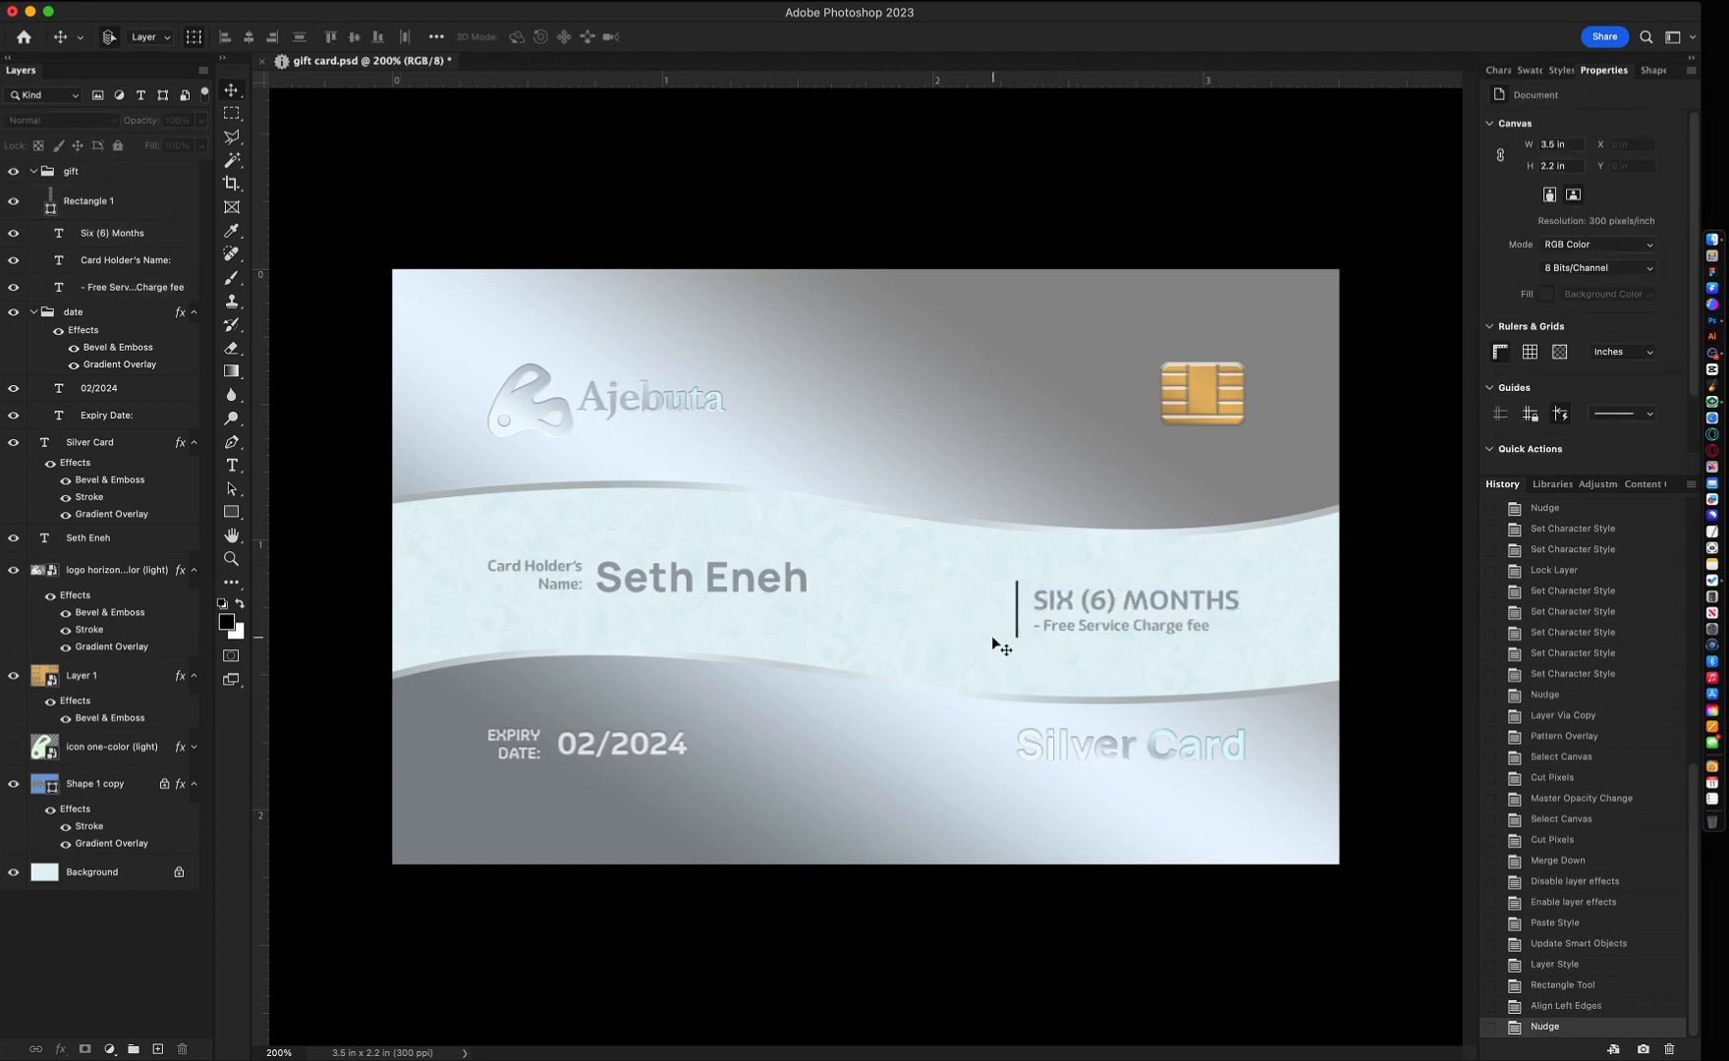
# - Remove the divider's stroke and give it a gray fill
pyautogui.moveTo(992, 636); pyautogui.dragTo(1028, 606)
pyautogui.click(1541, 277)
pyautogui.click(1459, 313)
pyautogui.click(1542, 252)
pyautogui.click(1467, 350)
# - Nudge the divider slightly closer to the "Six (6) Months" text
pyautogui.click(953, 618)
pyautogui.click(1018, 606)
pyautogui.press('Right')
pyautogui.press('Right')
pyautogui.press('Right')
pyautogui.press('Right')
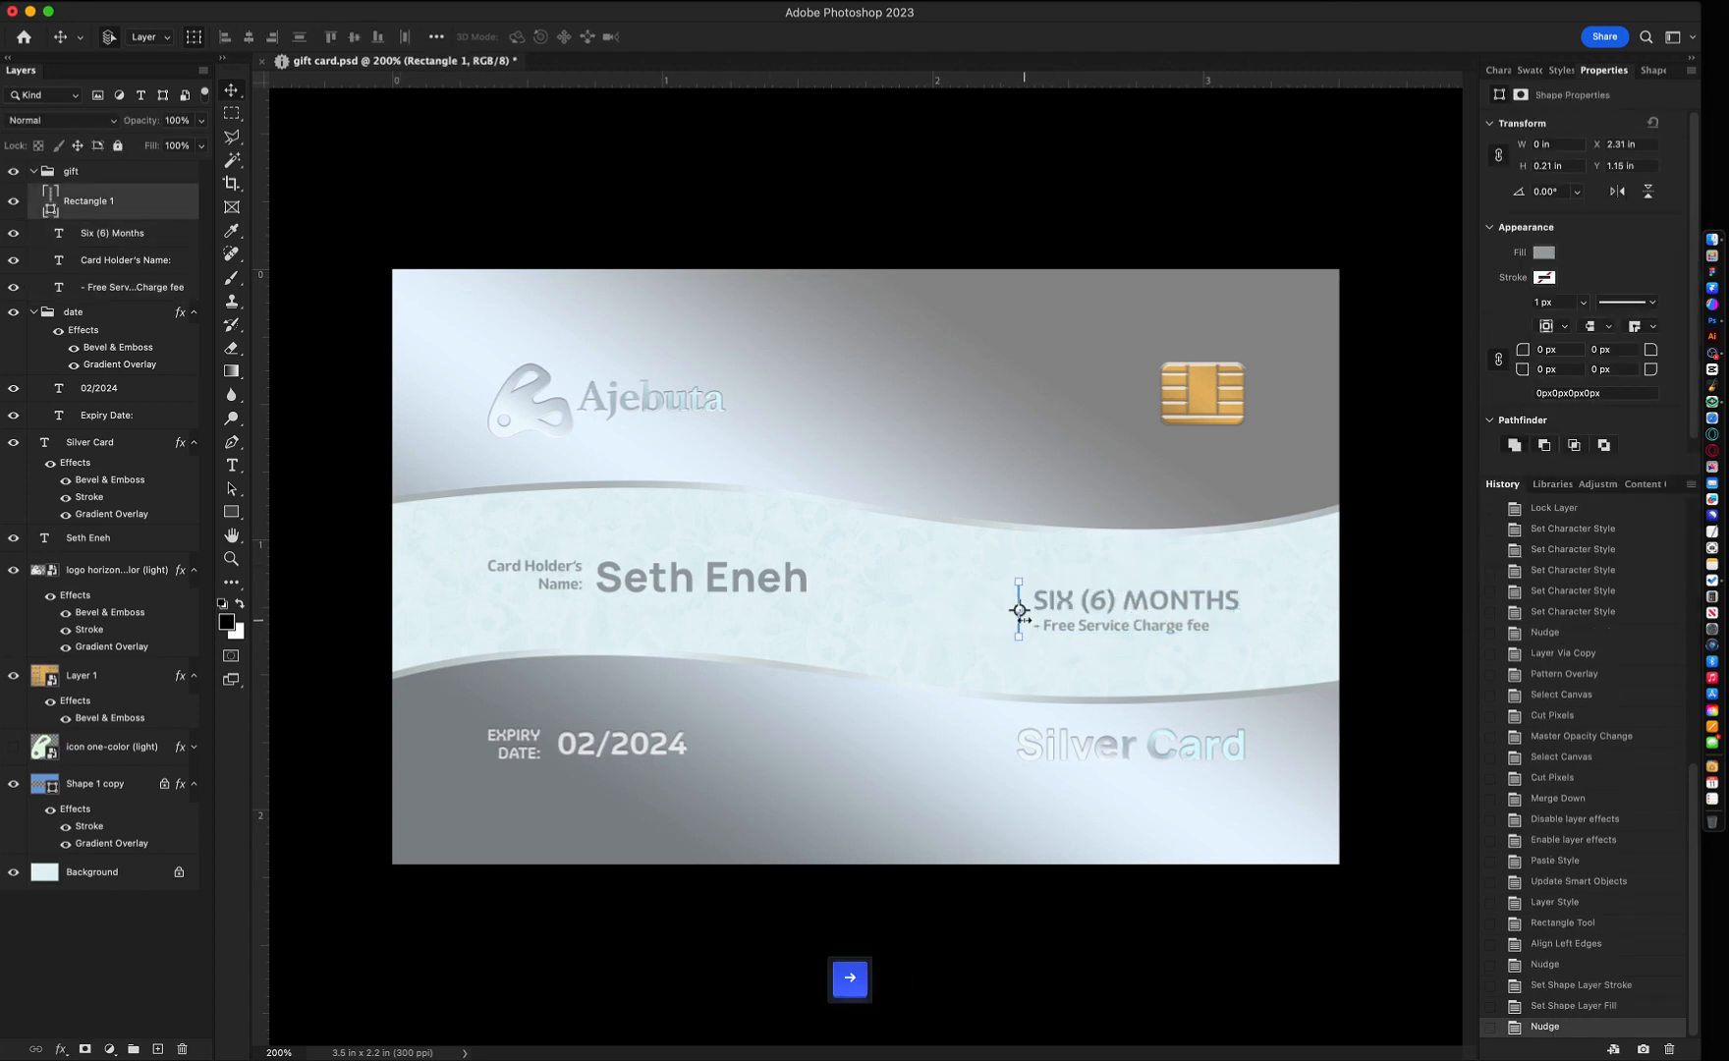
pyautogui.click(955, 639)
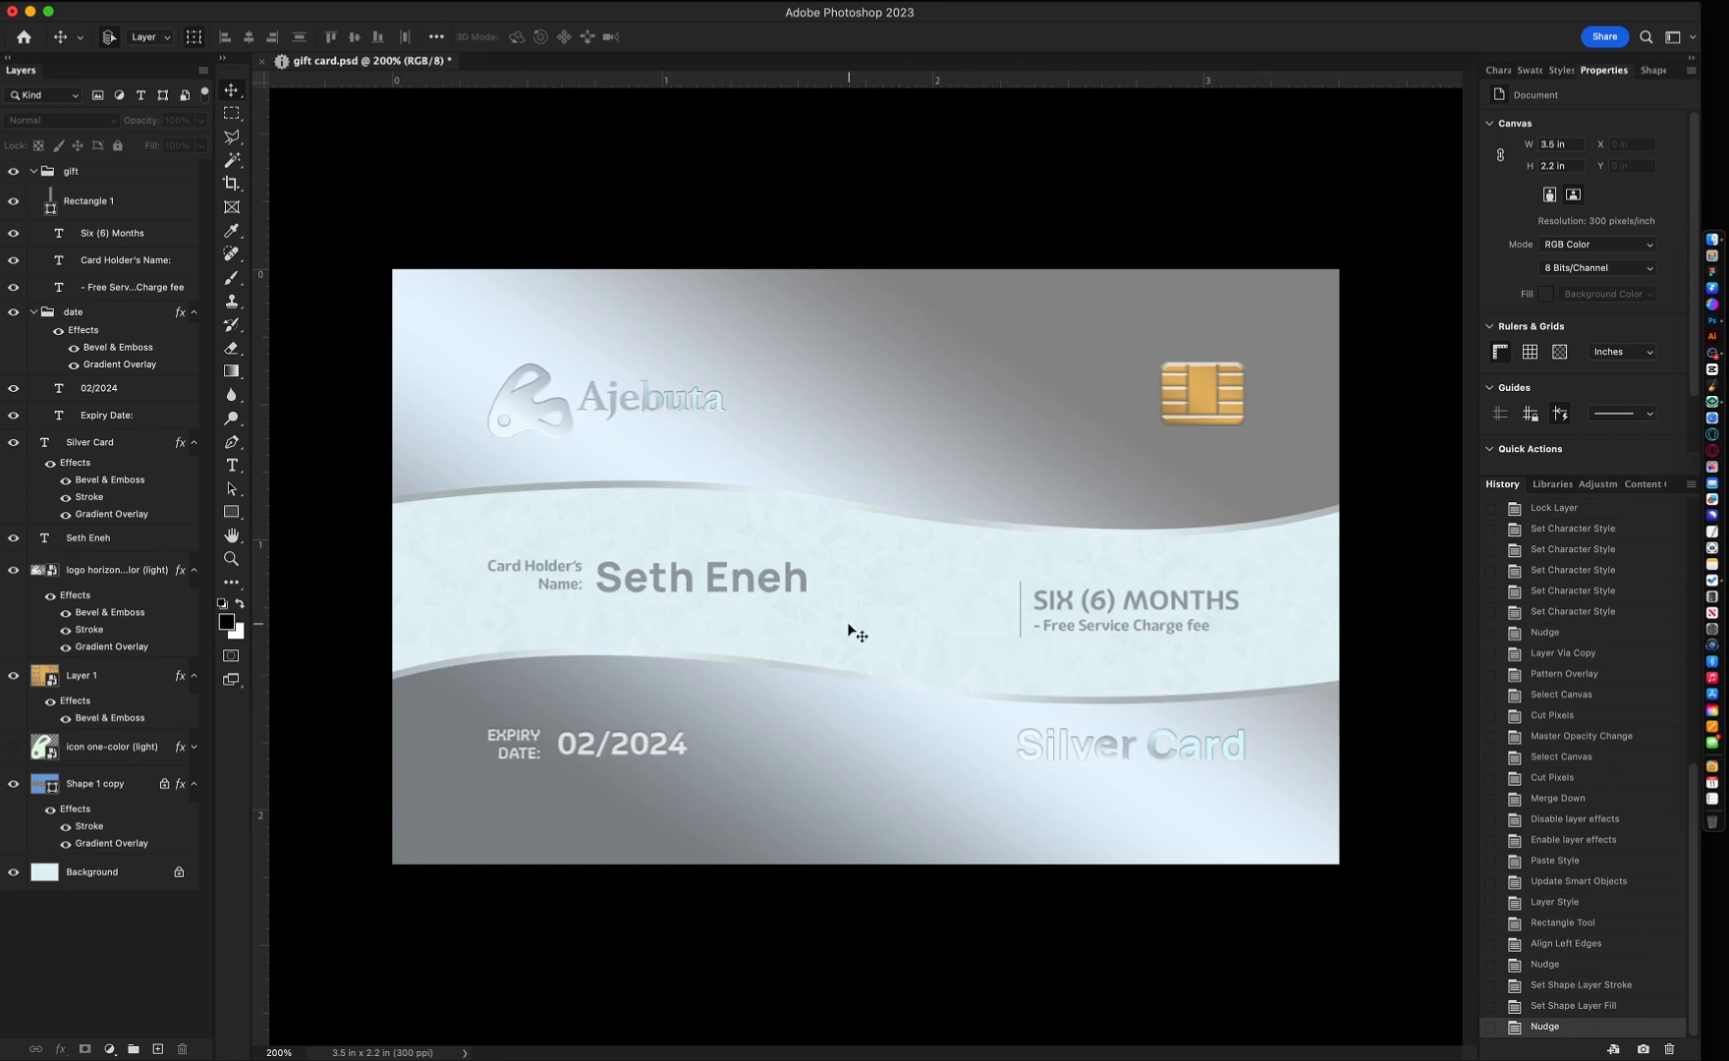
# - Group the gift folder together with the cardholder name text layer
pyautogui.moveTo(1192, 667); pyautogui.dragTo(512, 528)
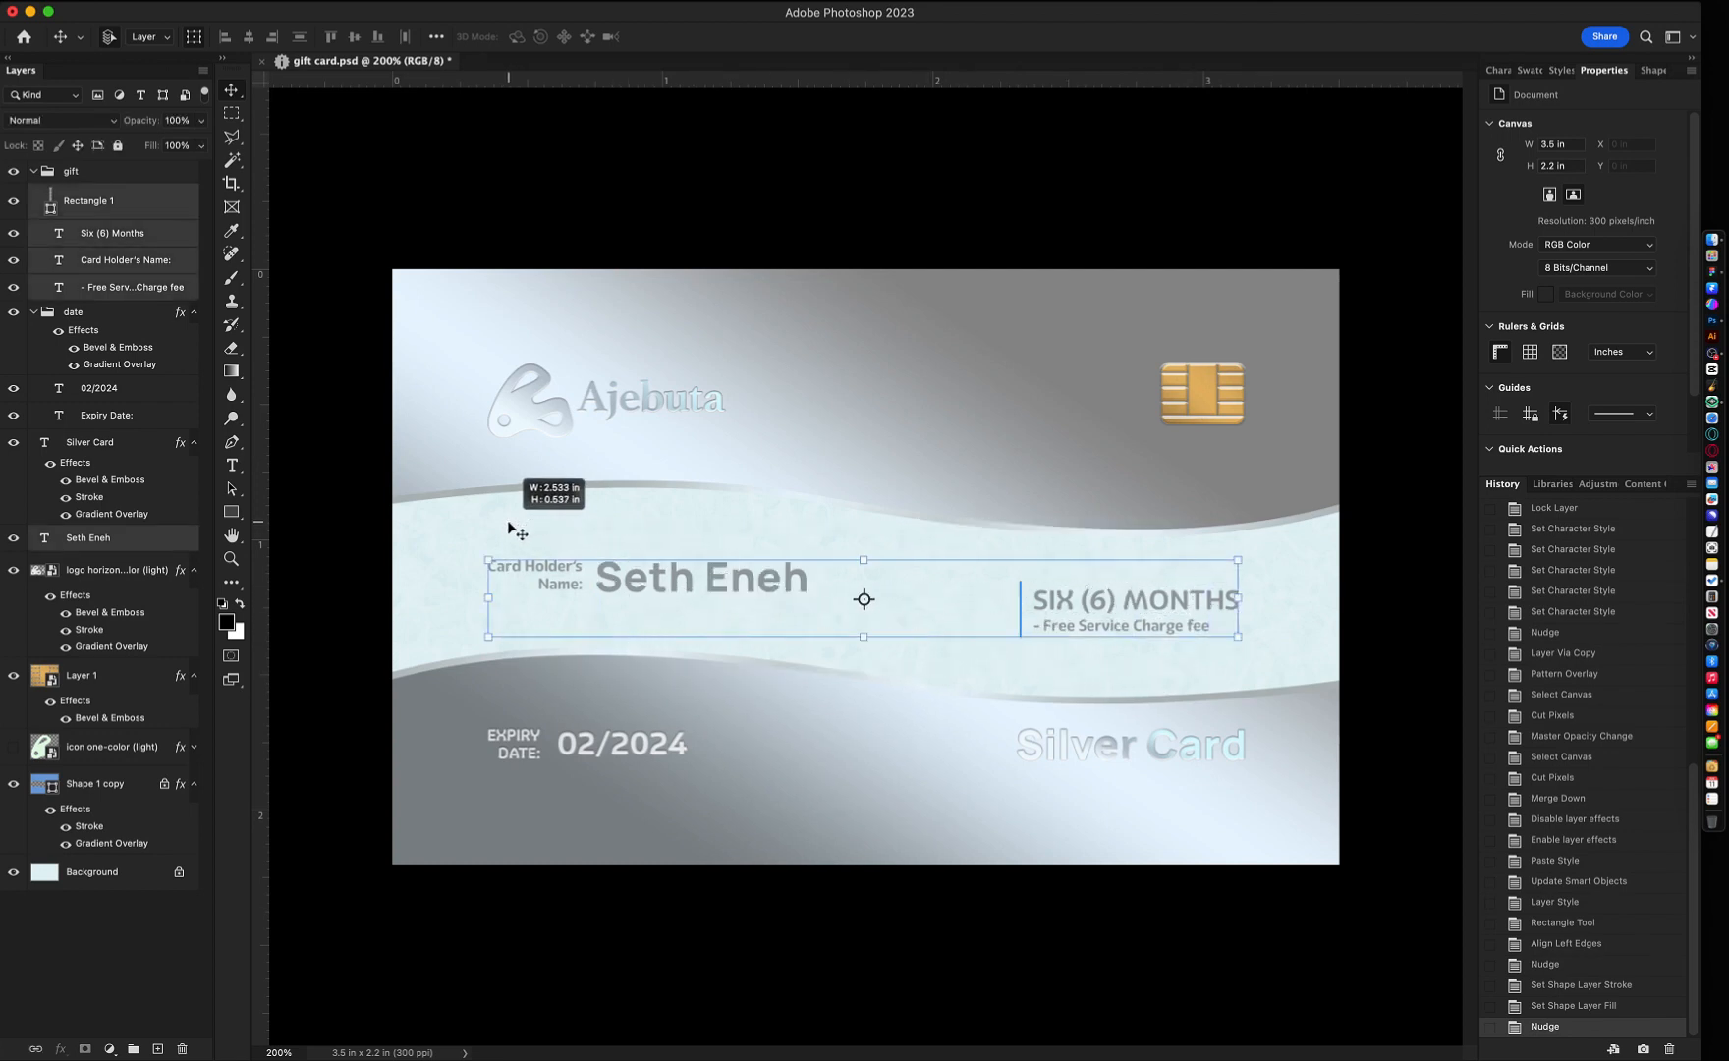
pyautogui.click(34, 172)
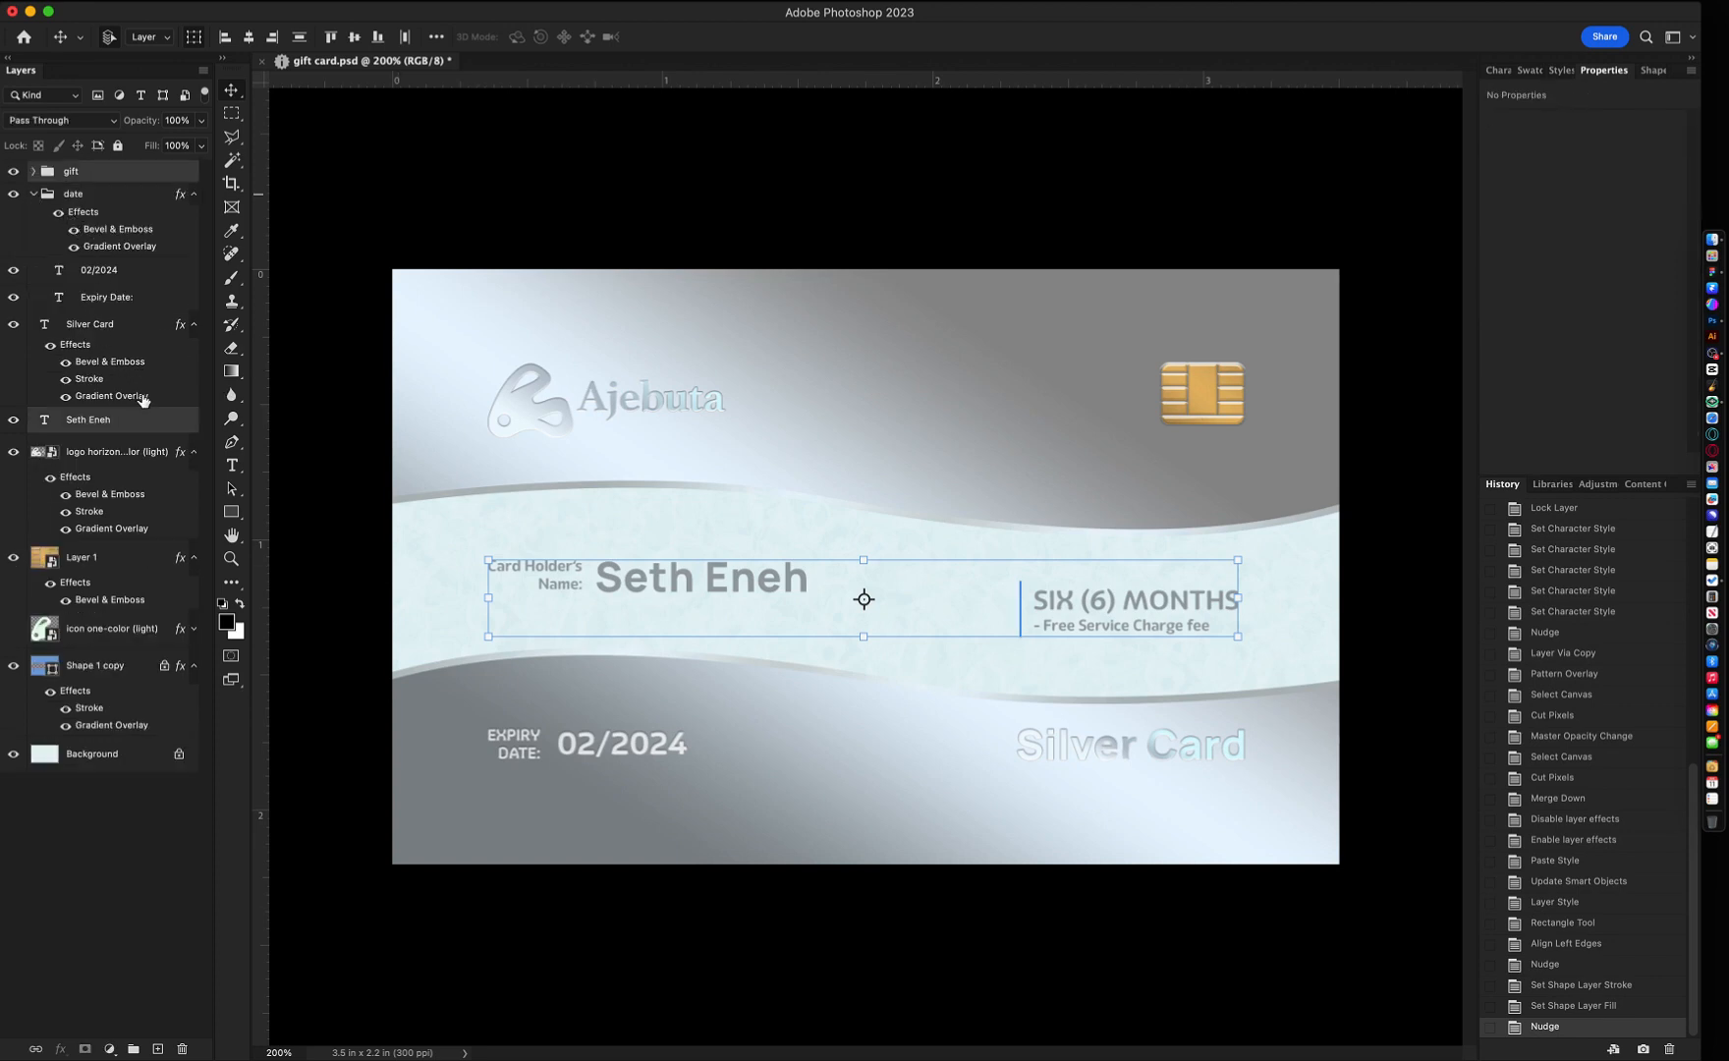
pyautogui.press('super+g')
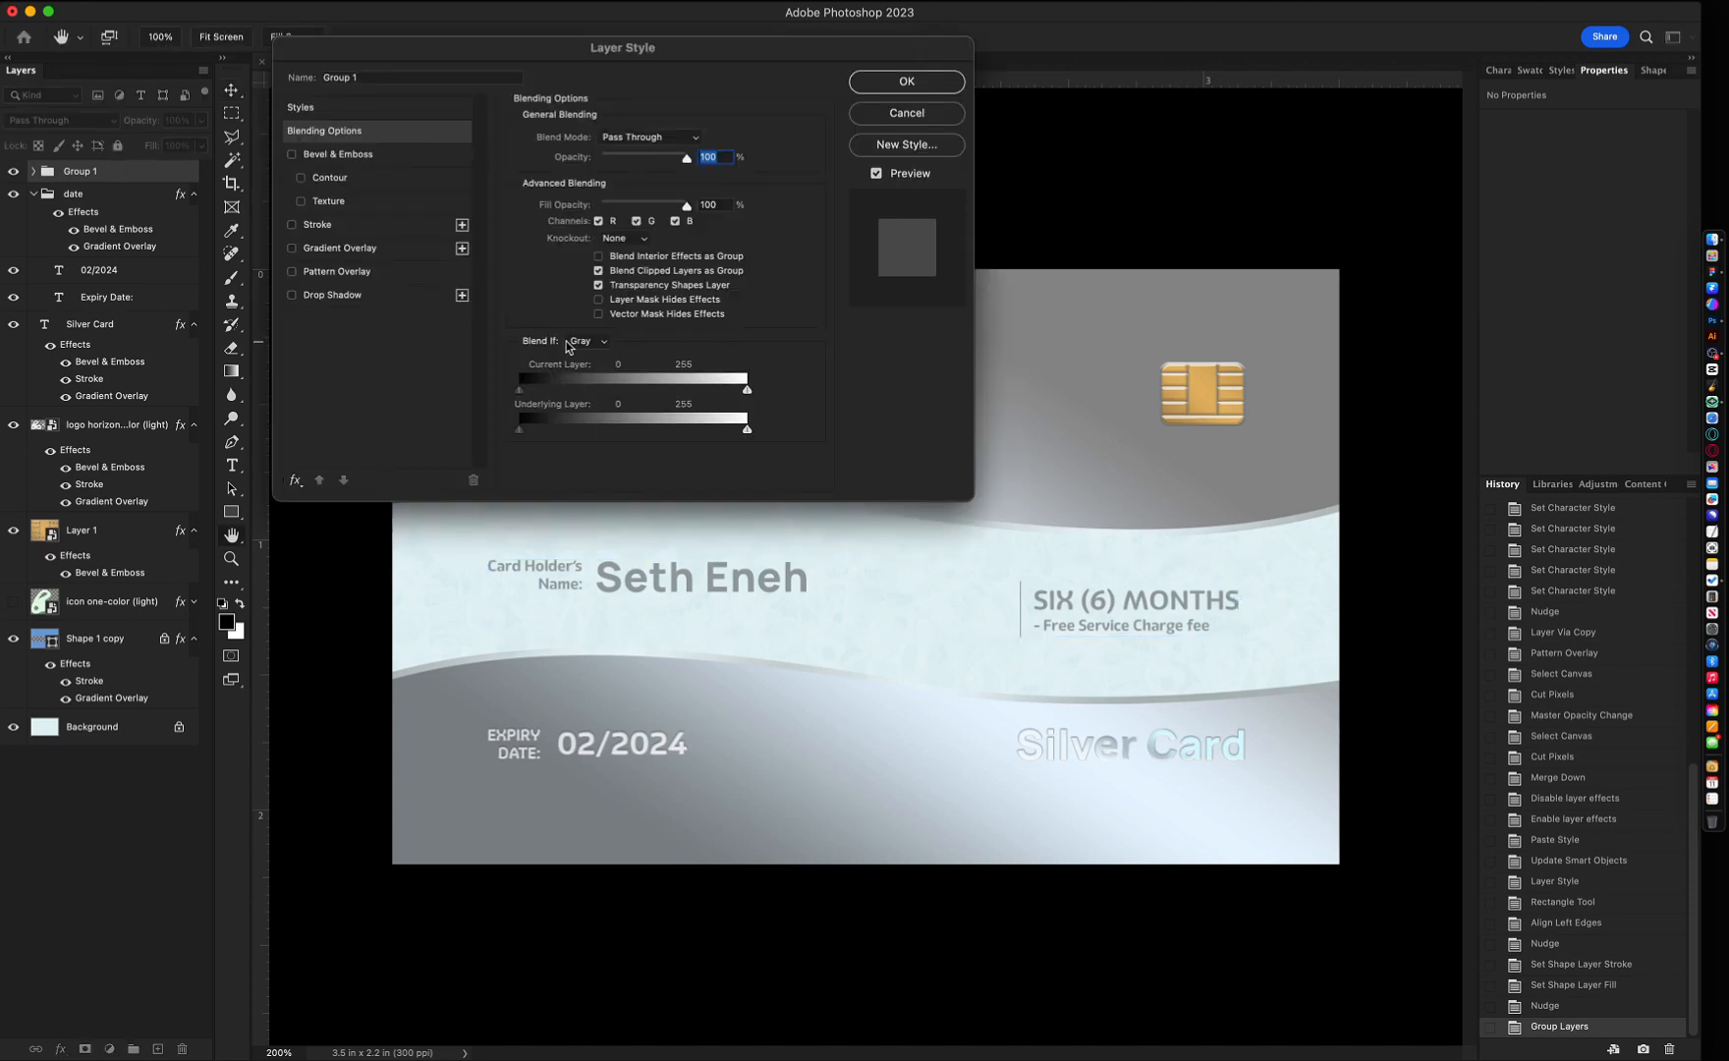
# - Add a Gradient Overlay and a Bevel & Emboss with a 0 px size to the new group
pyautogui.click(374, 252)
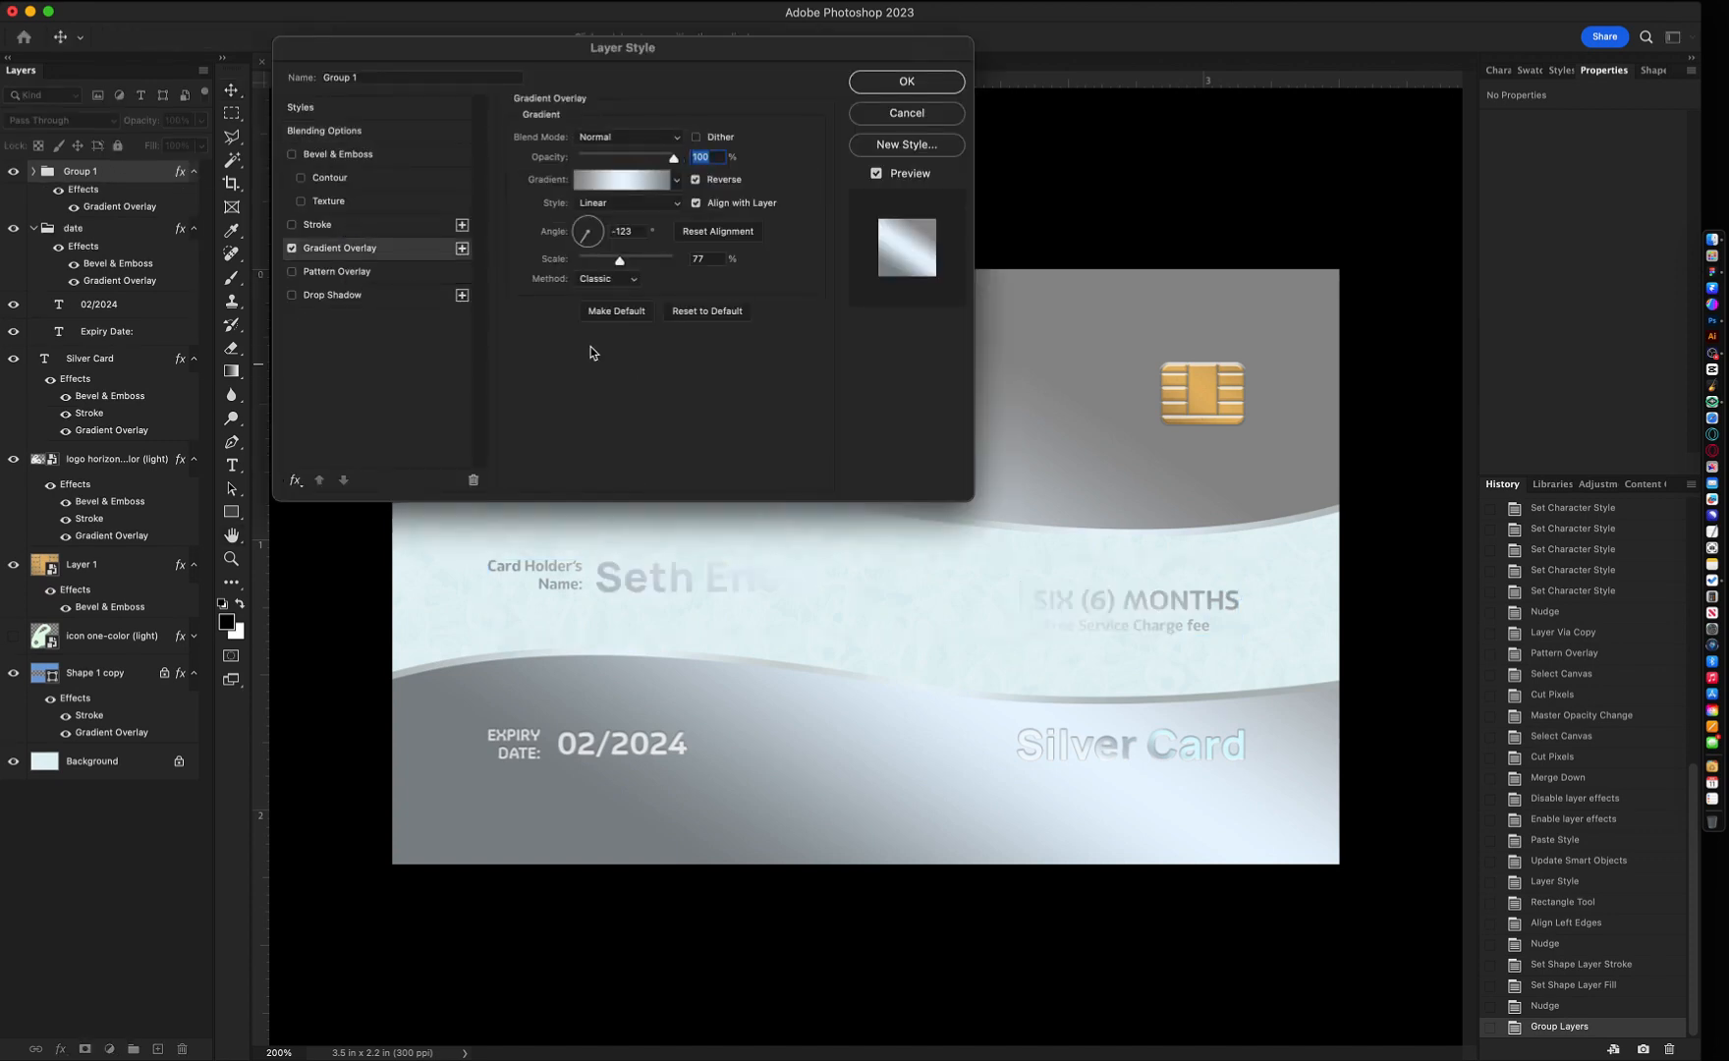
pyautogui.click(337, 154)
pyautogui.press('Tab')
pyautogui.press('Down')
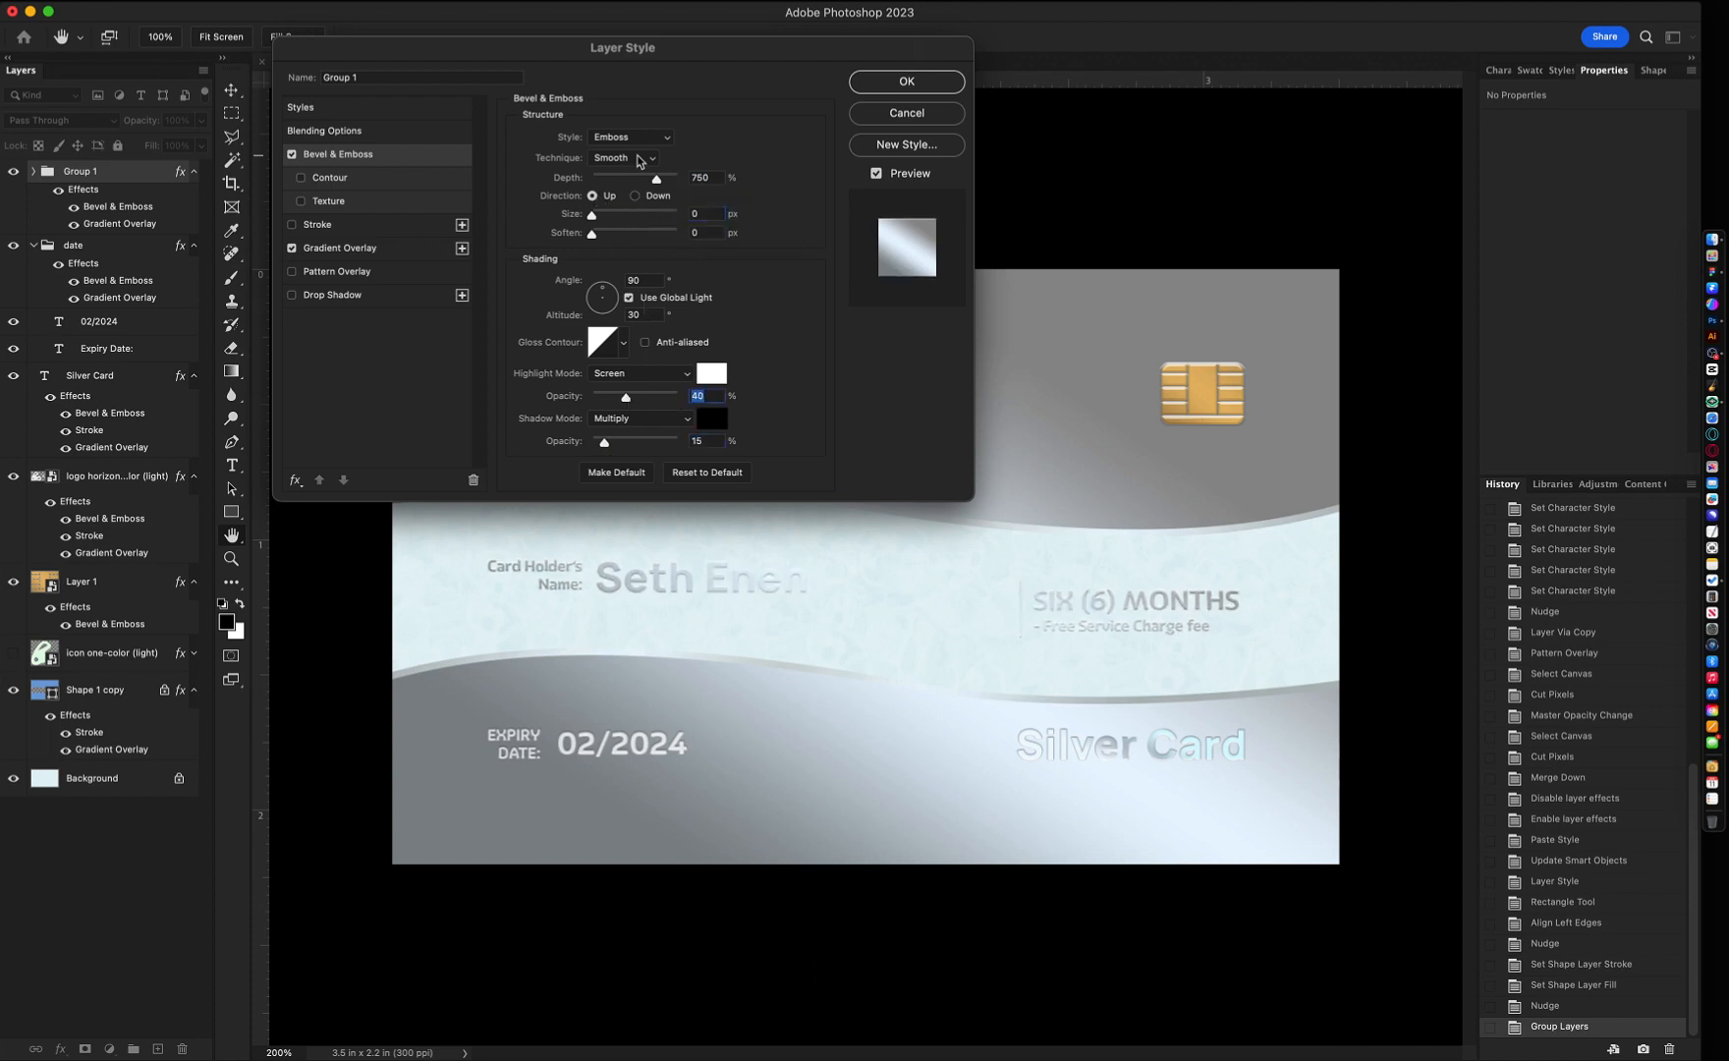
# - Add a 1 px gradient Stroke at 42% opacity to the group holding the middle band's texts
pyautogui.click(334, 229)
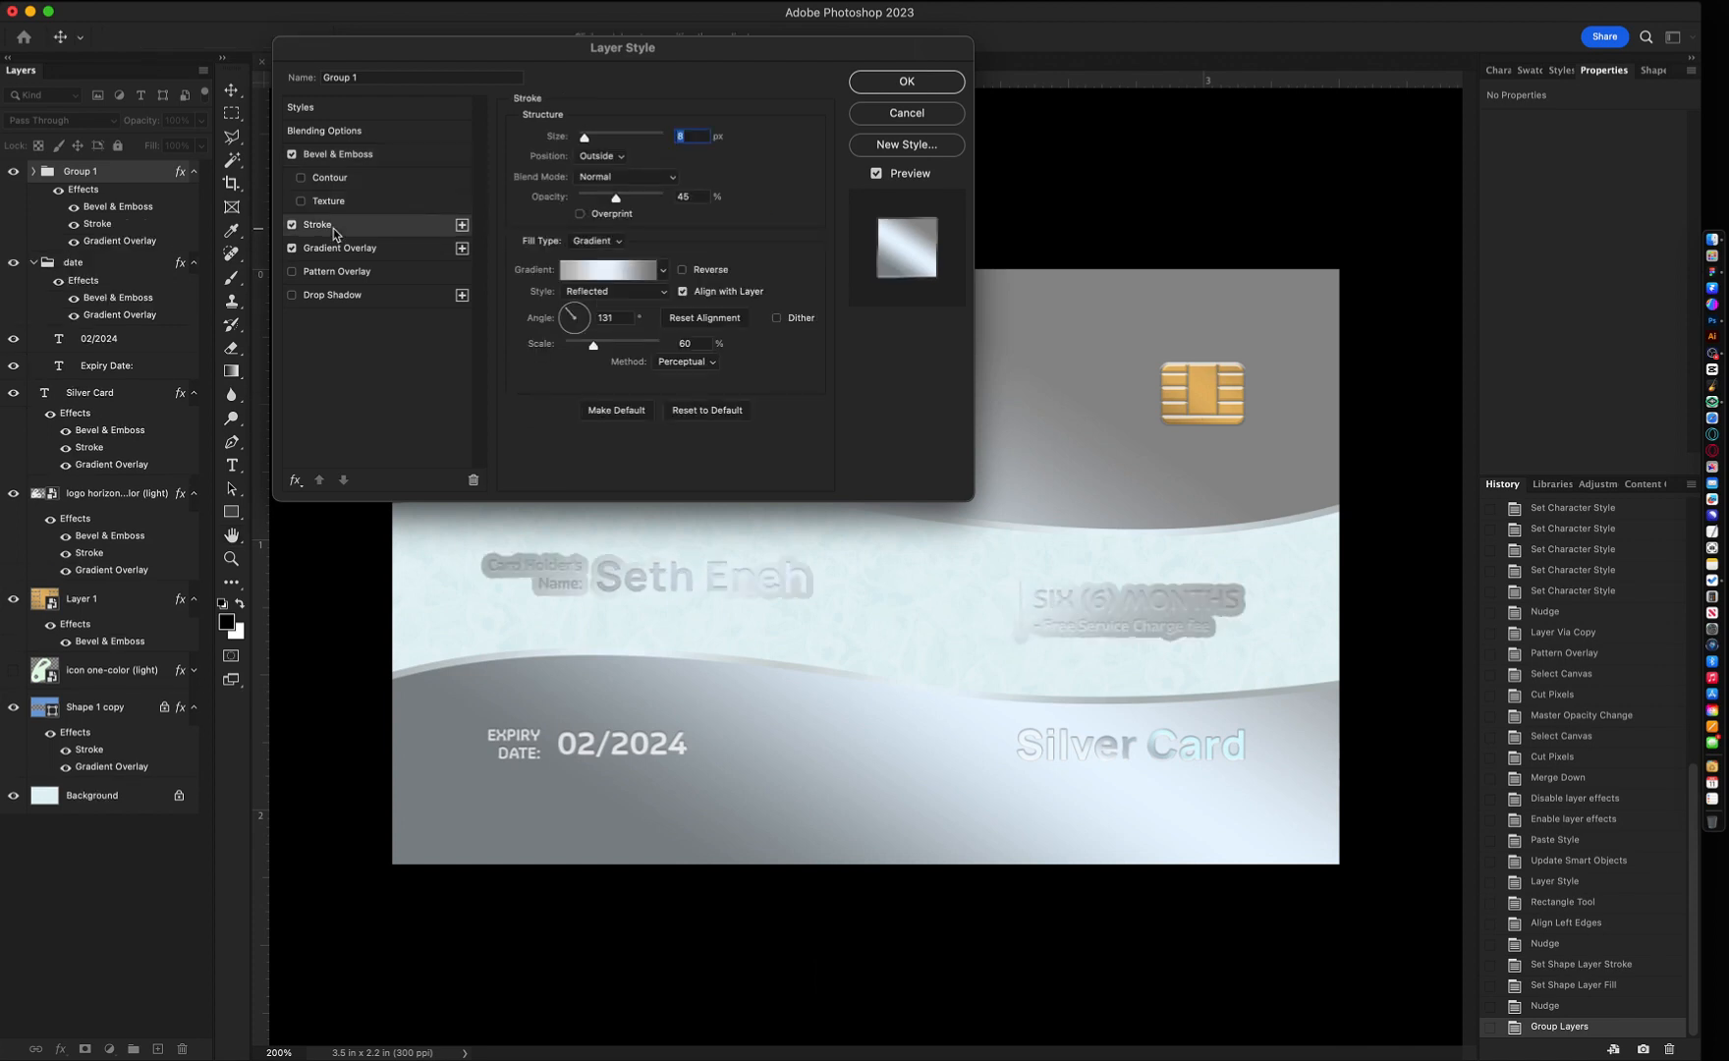
pyautogui.write('1')
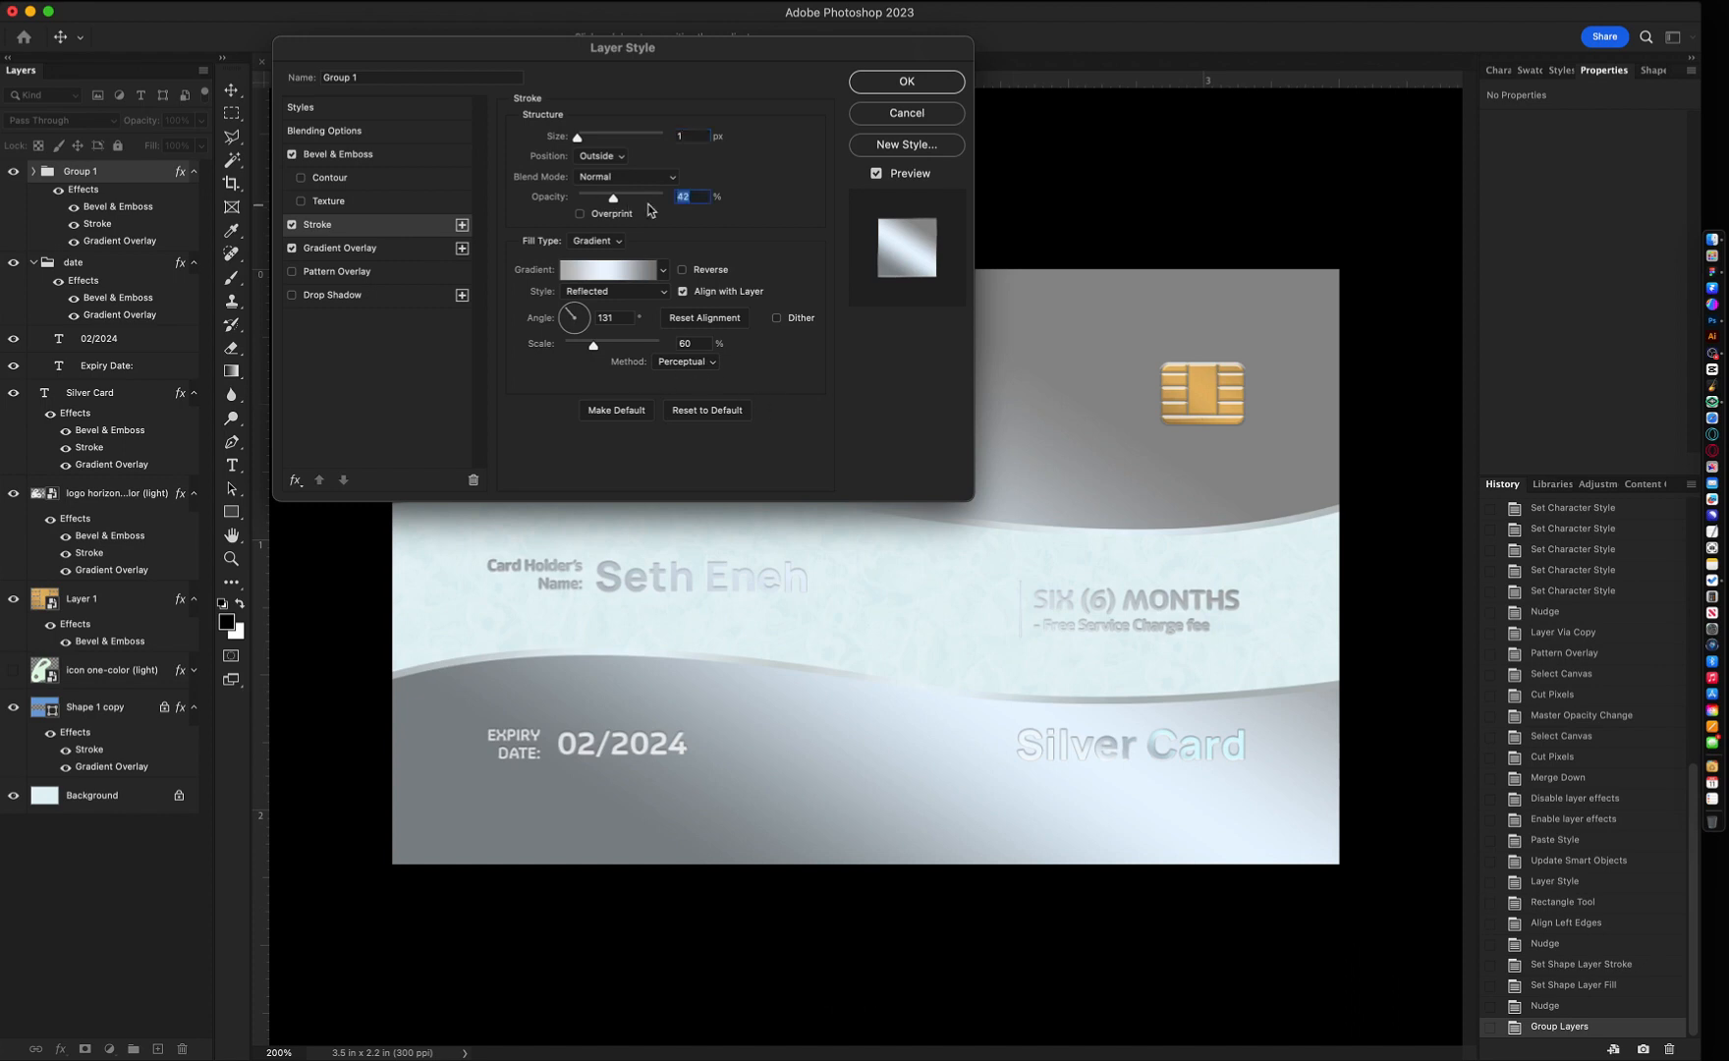
pyautogui.click(871, 82)
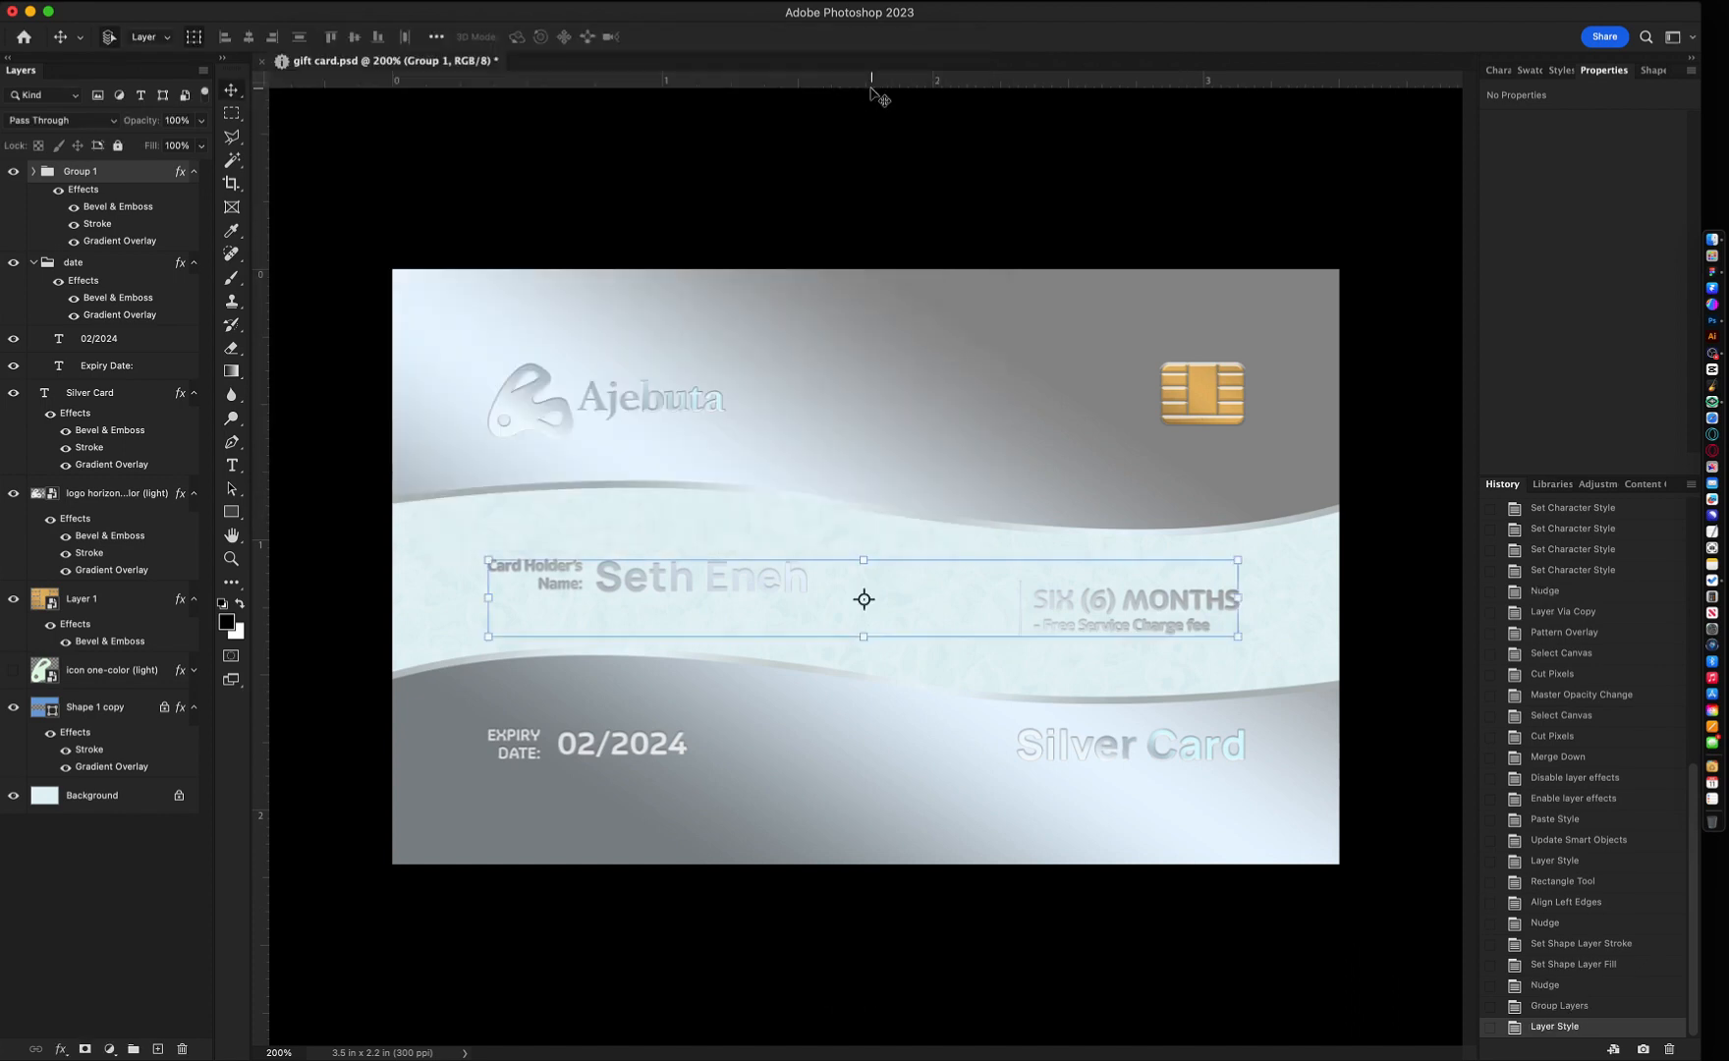
# - Darken the Background layer with Levels by lowering its white output level
pyautogui.click(91, 796)
pyautogui.press('super+i')
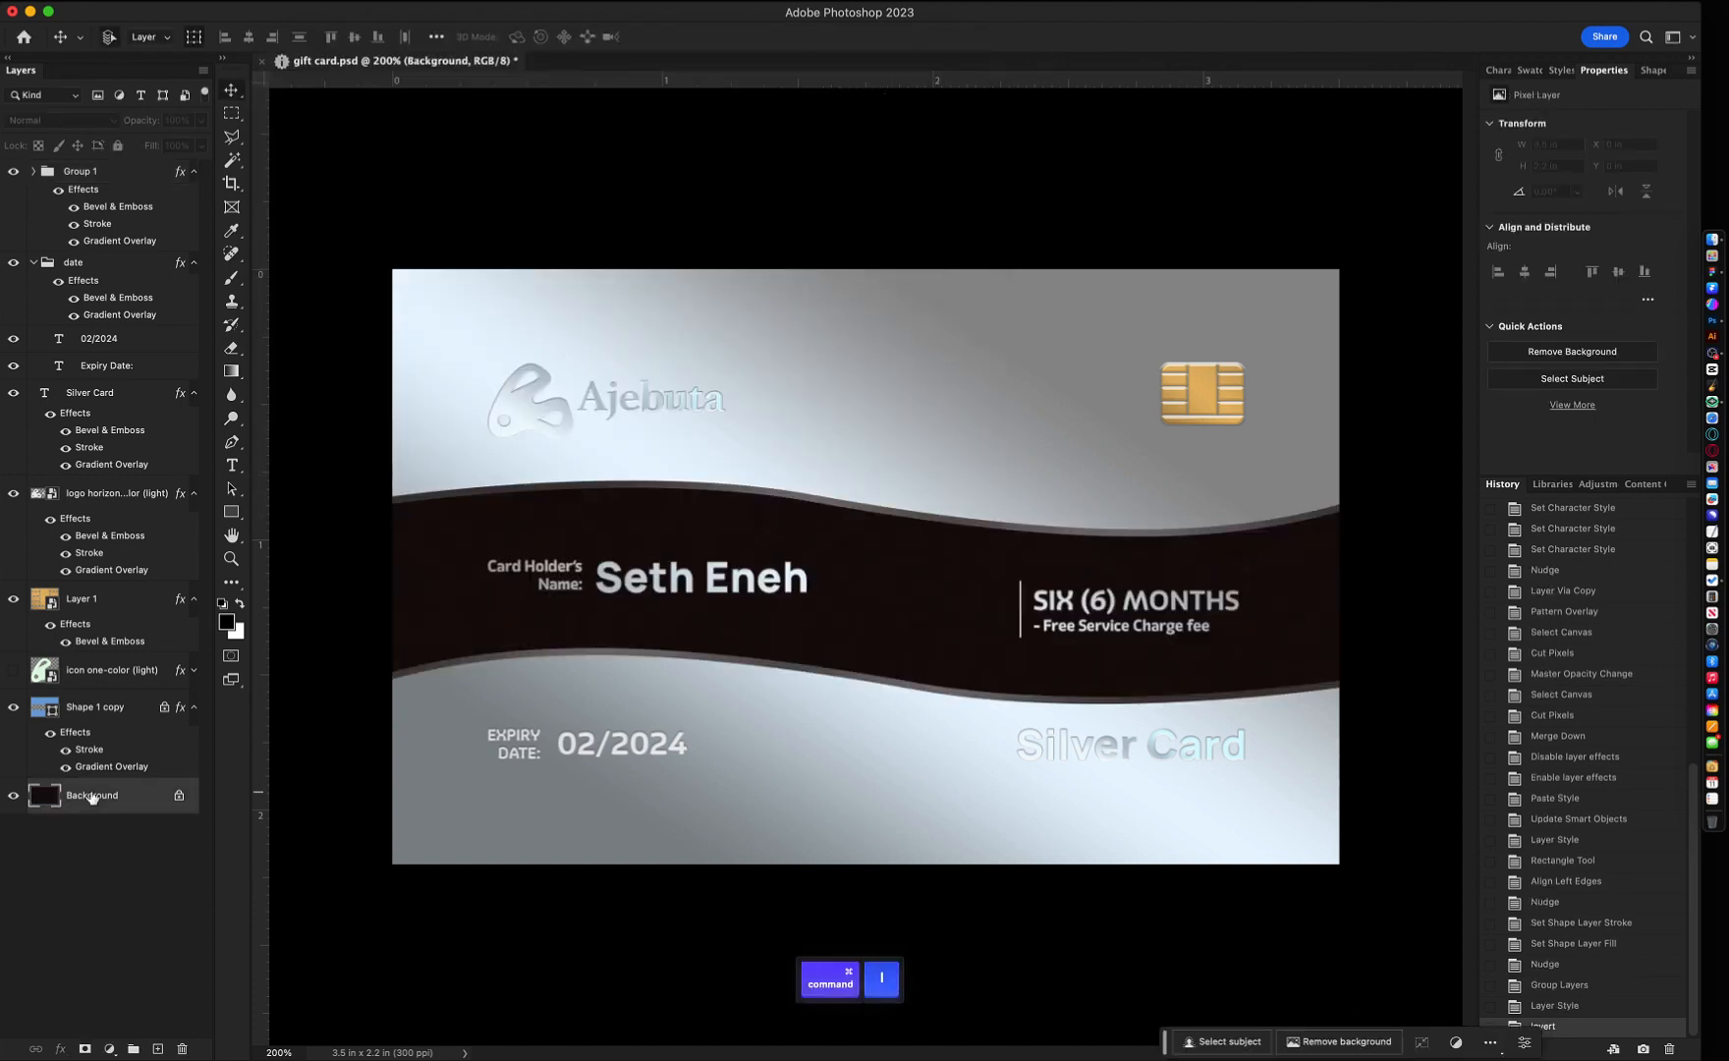
pyautogui.press('super+z')
pyautogui.press('super+l')
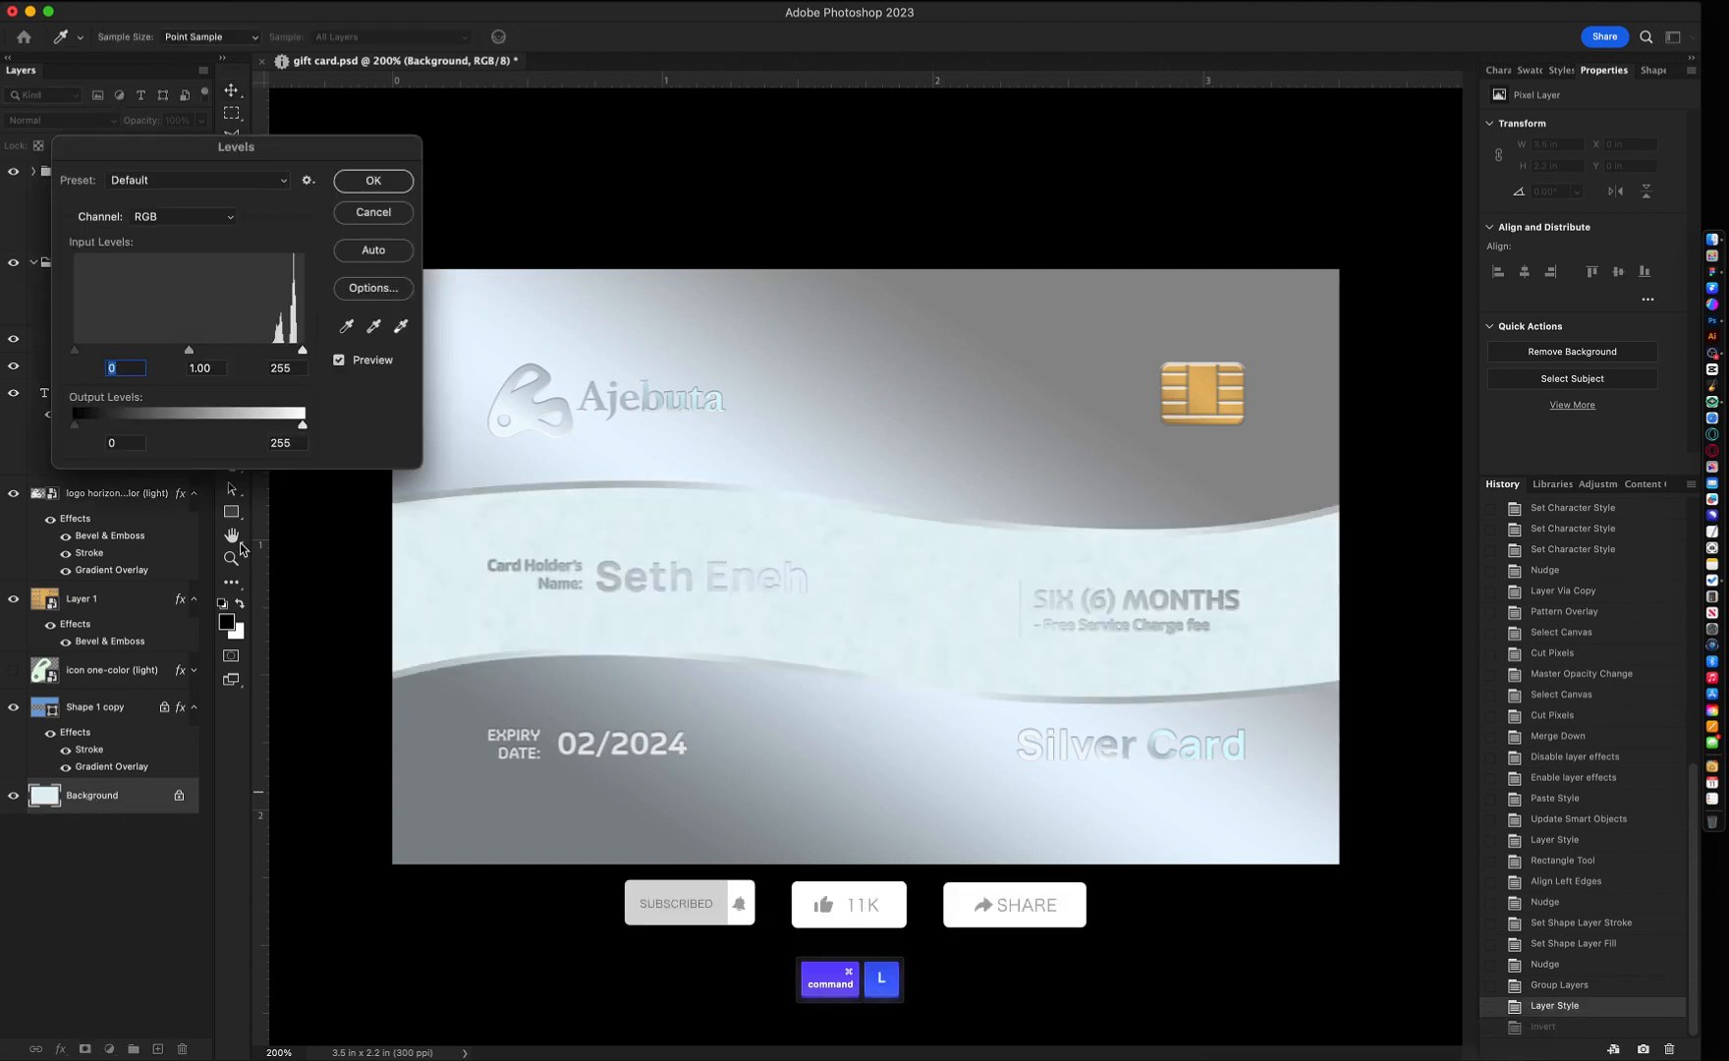
pyautogui.moveTo(74, 424)
pyautogui.mouseDown()
pyautogui.moveTo(116, 429)
pyautogui.moveTo(41, 433)
pyautogui.mouseUp()
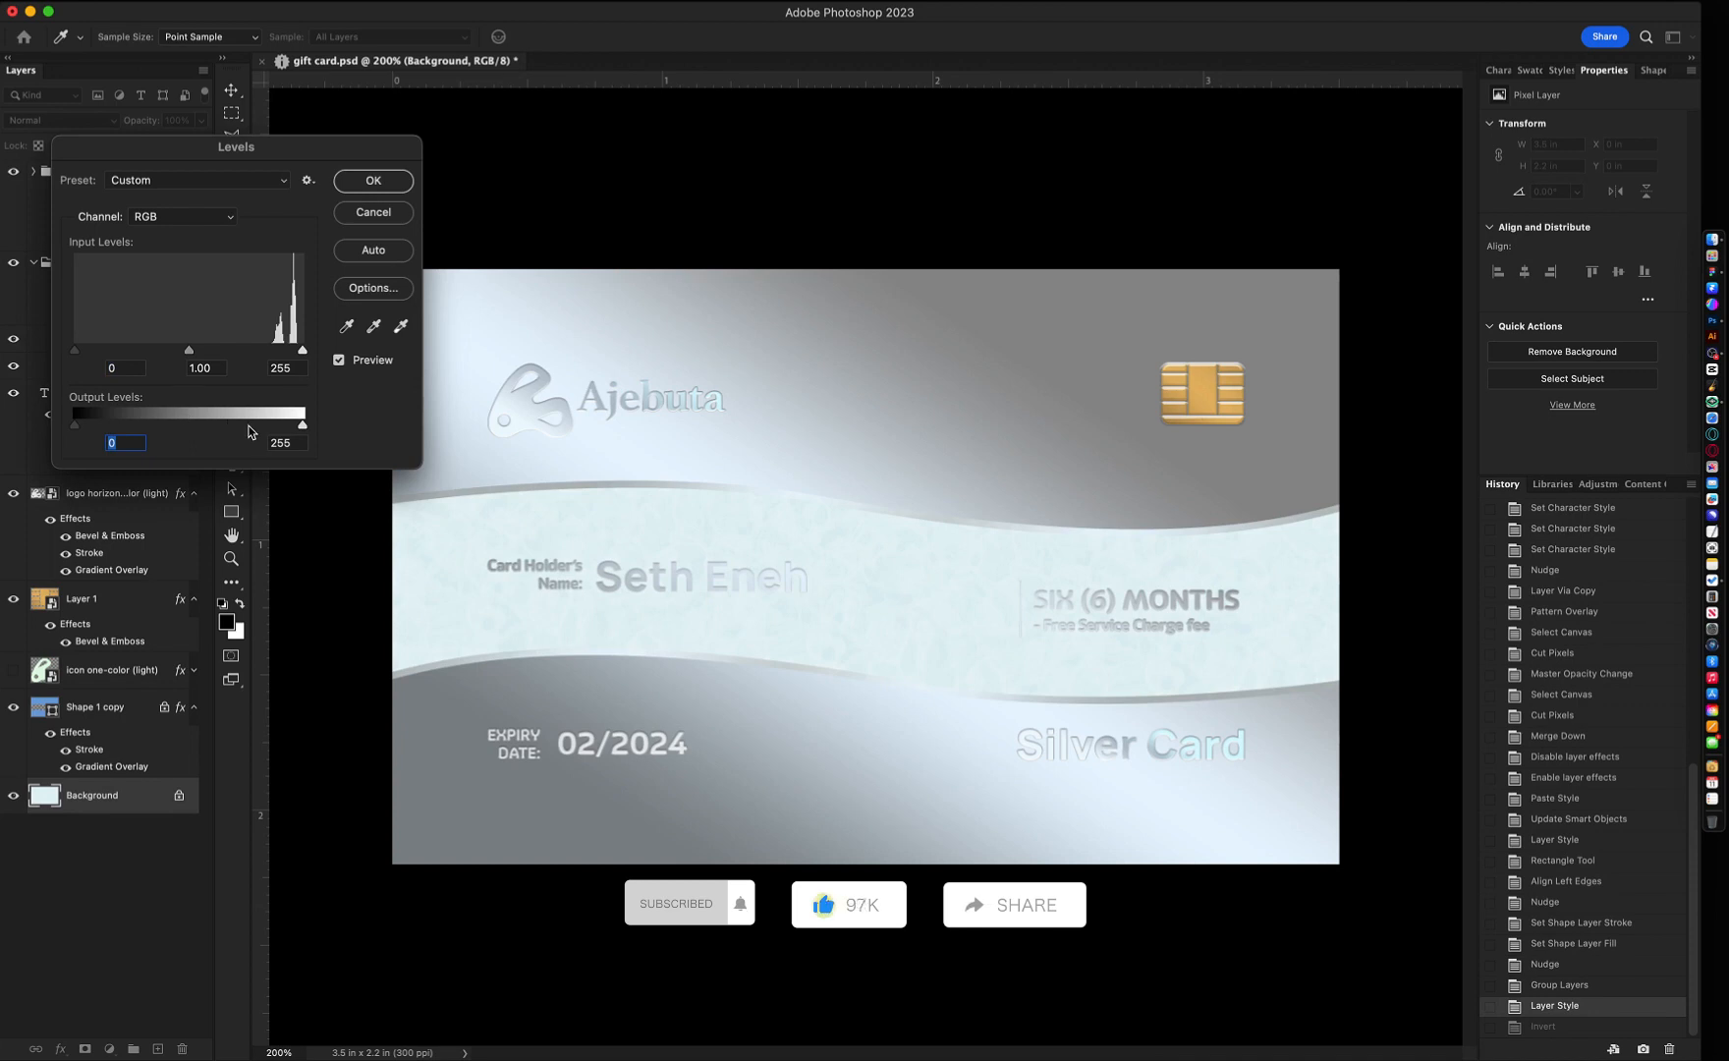
pyautogui.moveTo(303, 424); pyautogui.dragTo(253, 425)
pyautogui.press('Return')
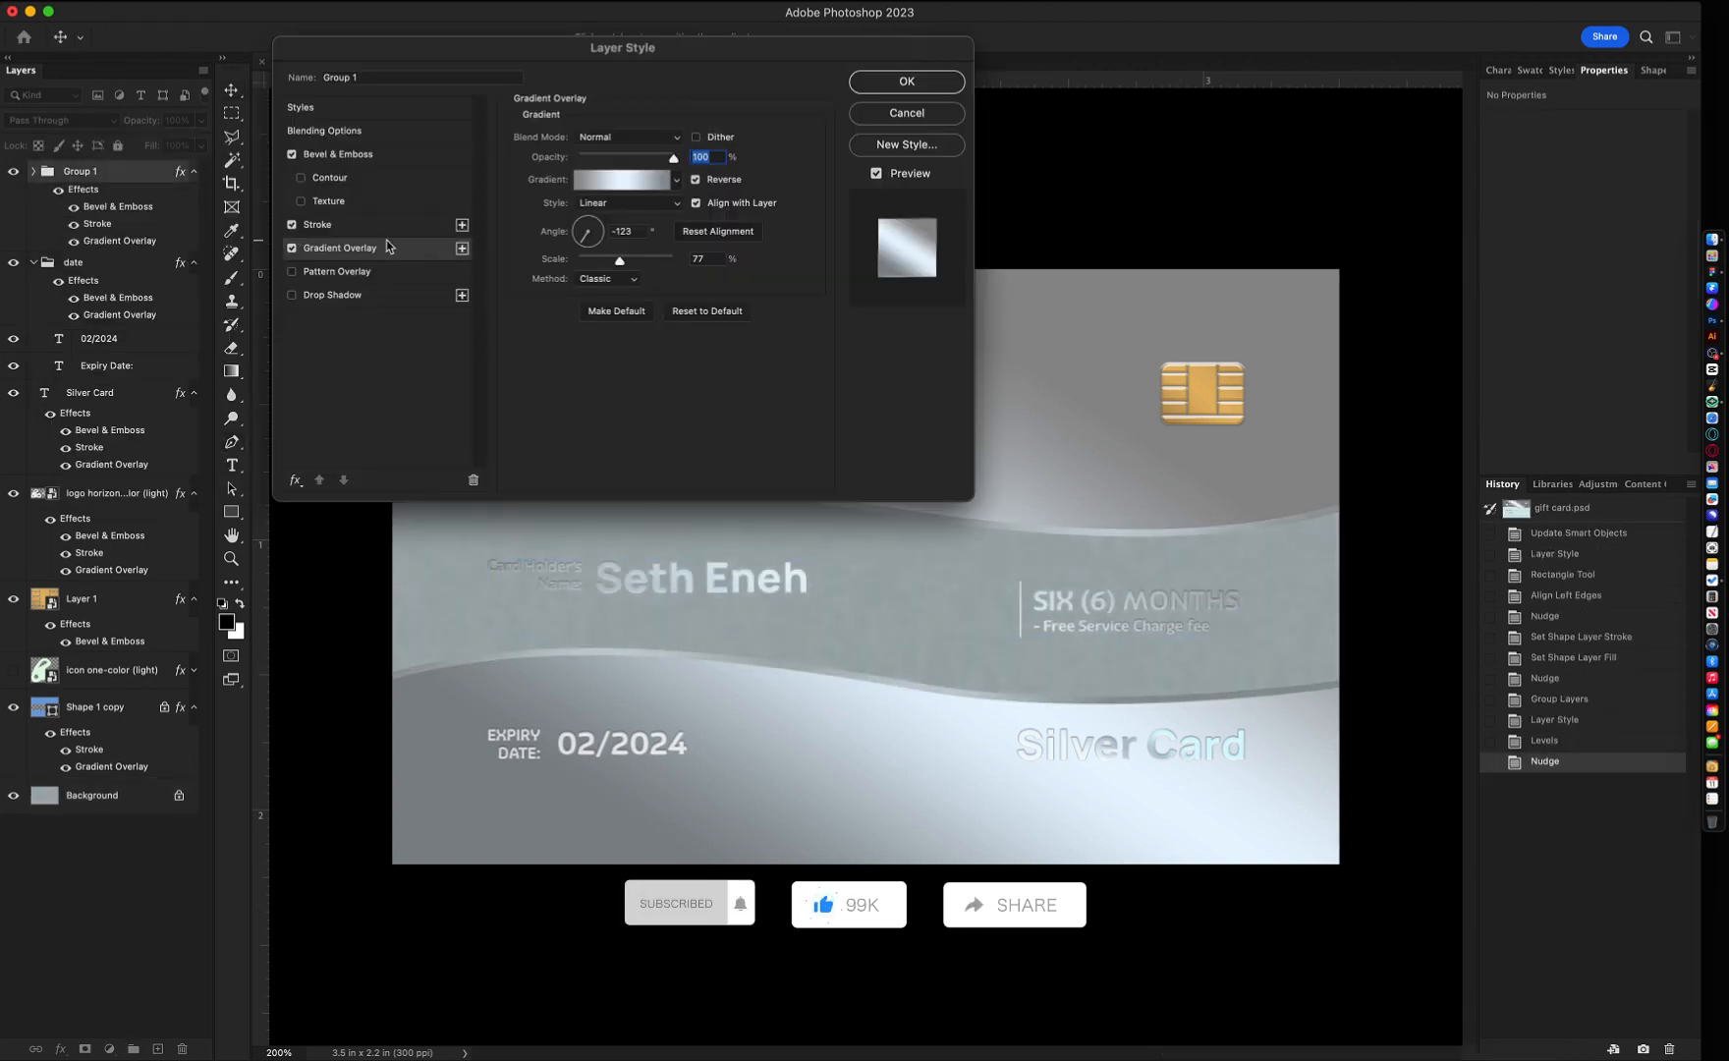
# - Add a light Color Overlay at 100% opacity to the group holding the middle band's texts
pyautogui.click(332, 248)
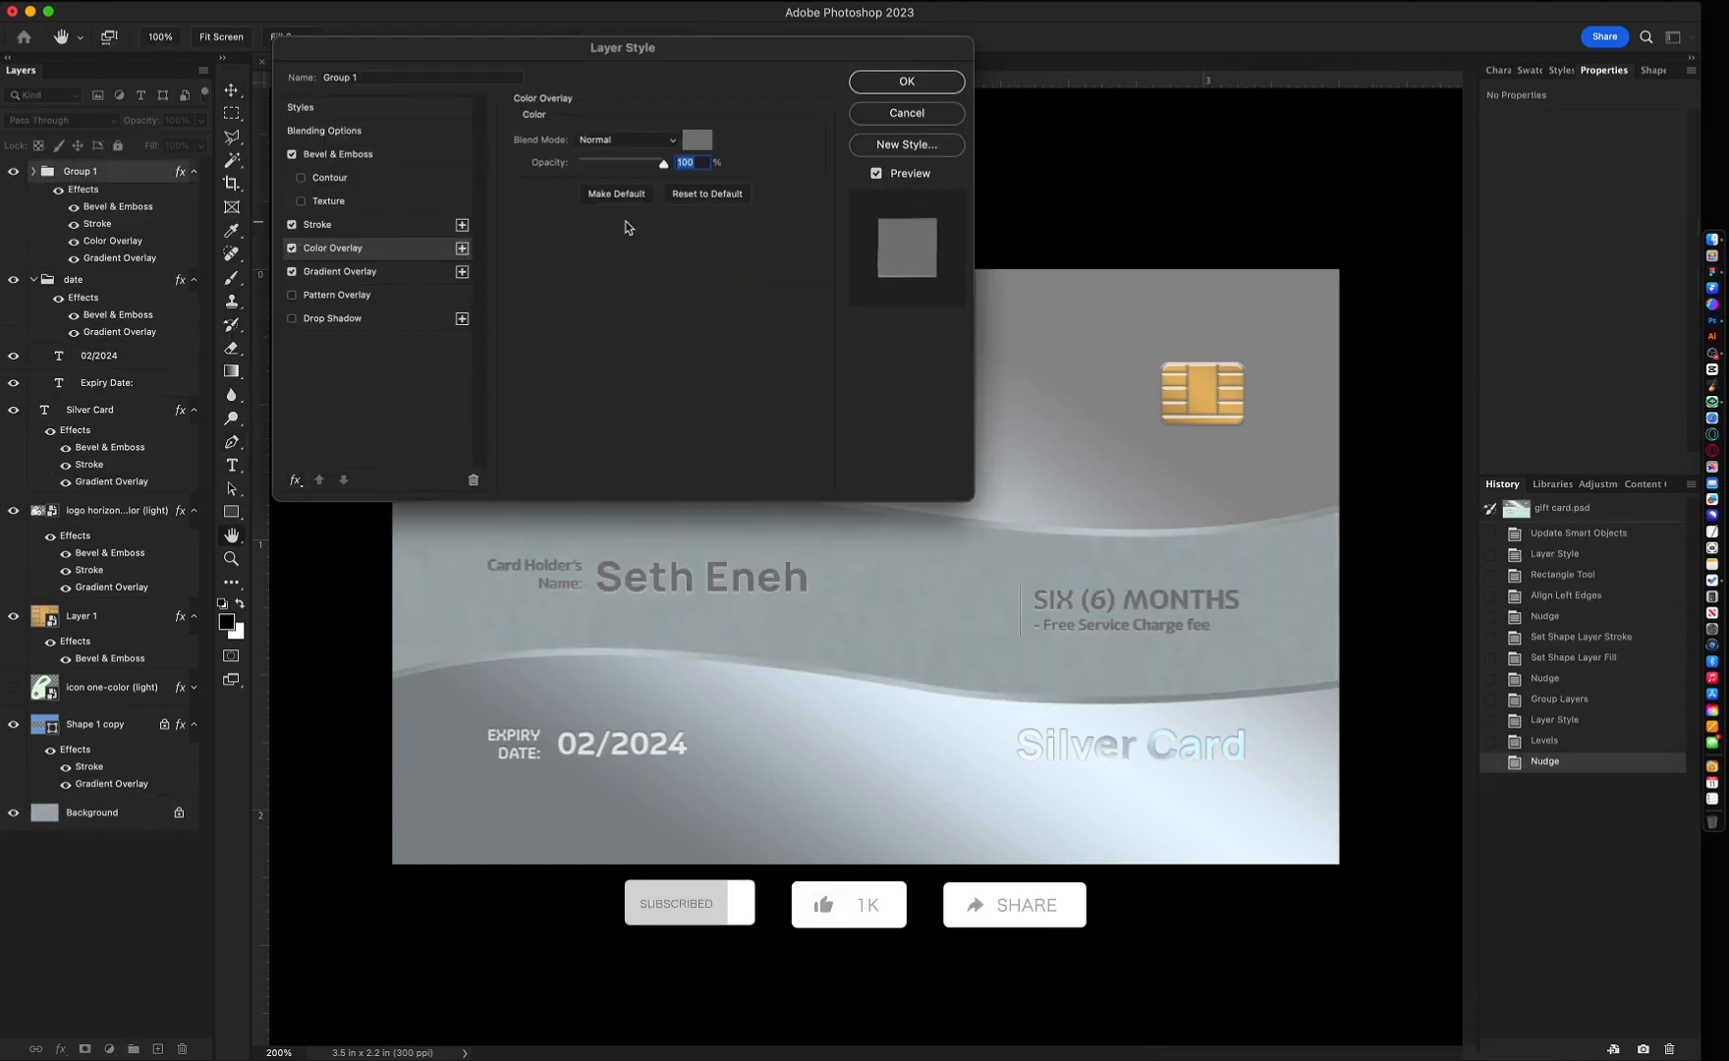
pyautogui.click(697, 140)
pyautogui.press('Return')
pyautogui.press('Return')
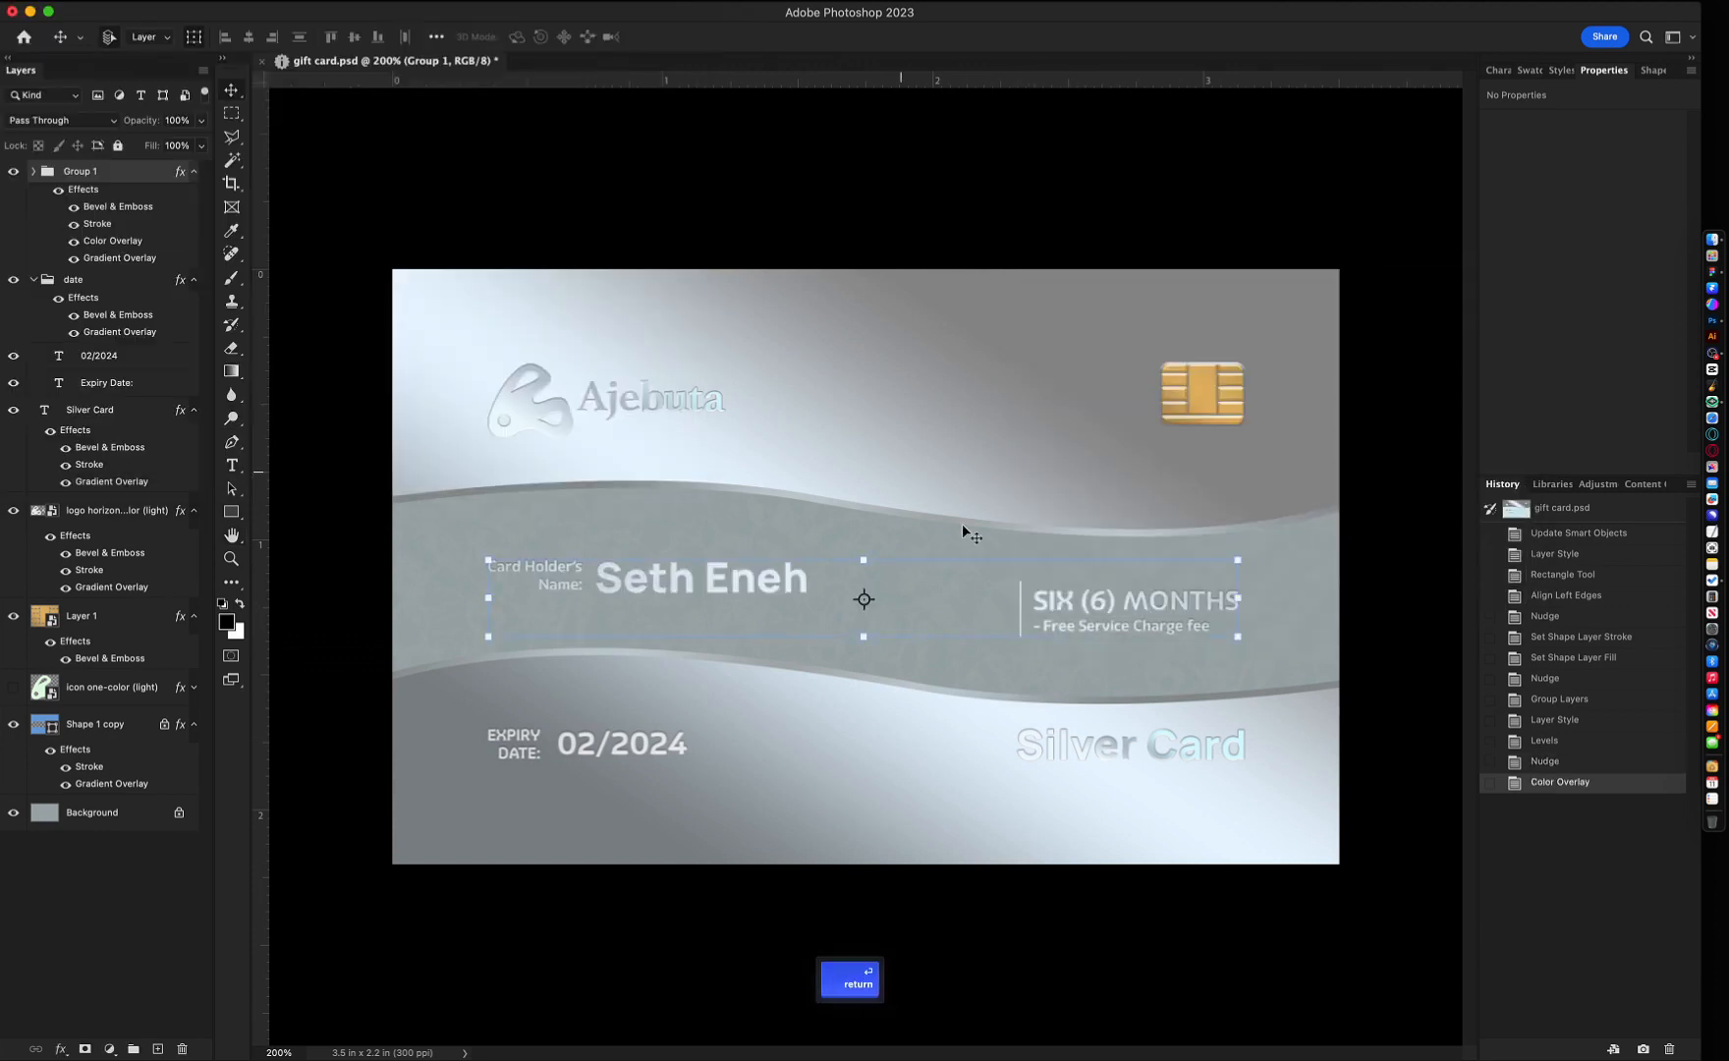
pyautogui.click(518, 746)
pyautogui.press('Right')
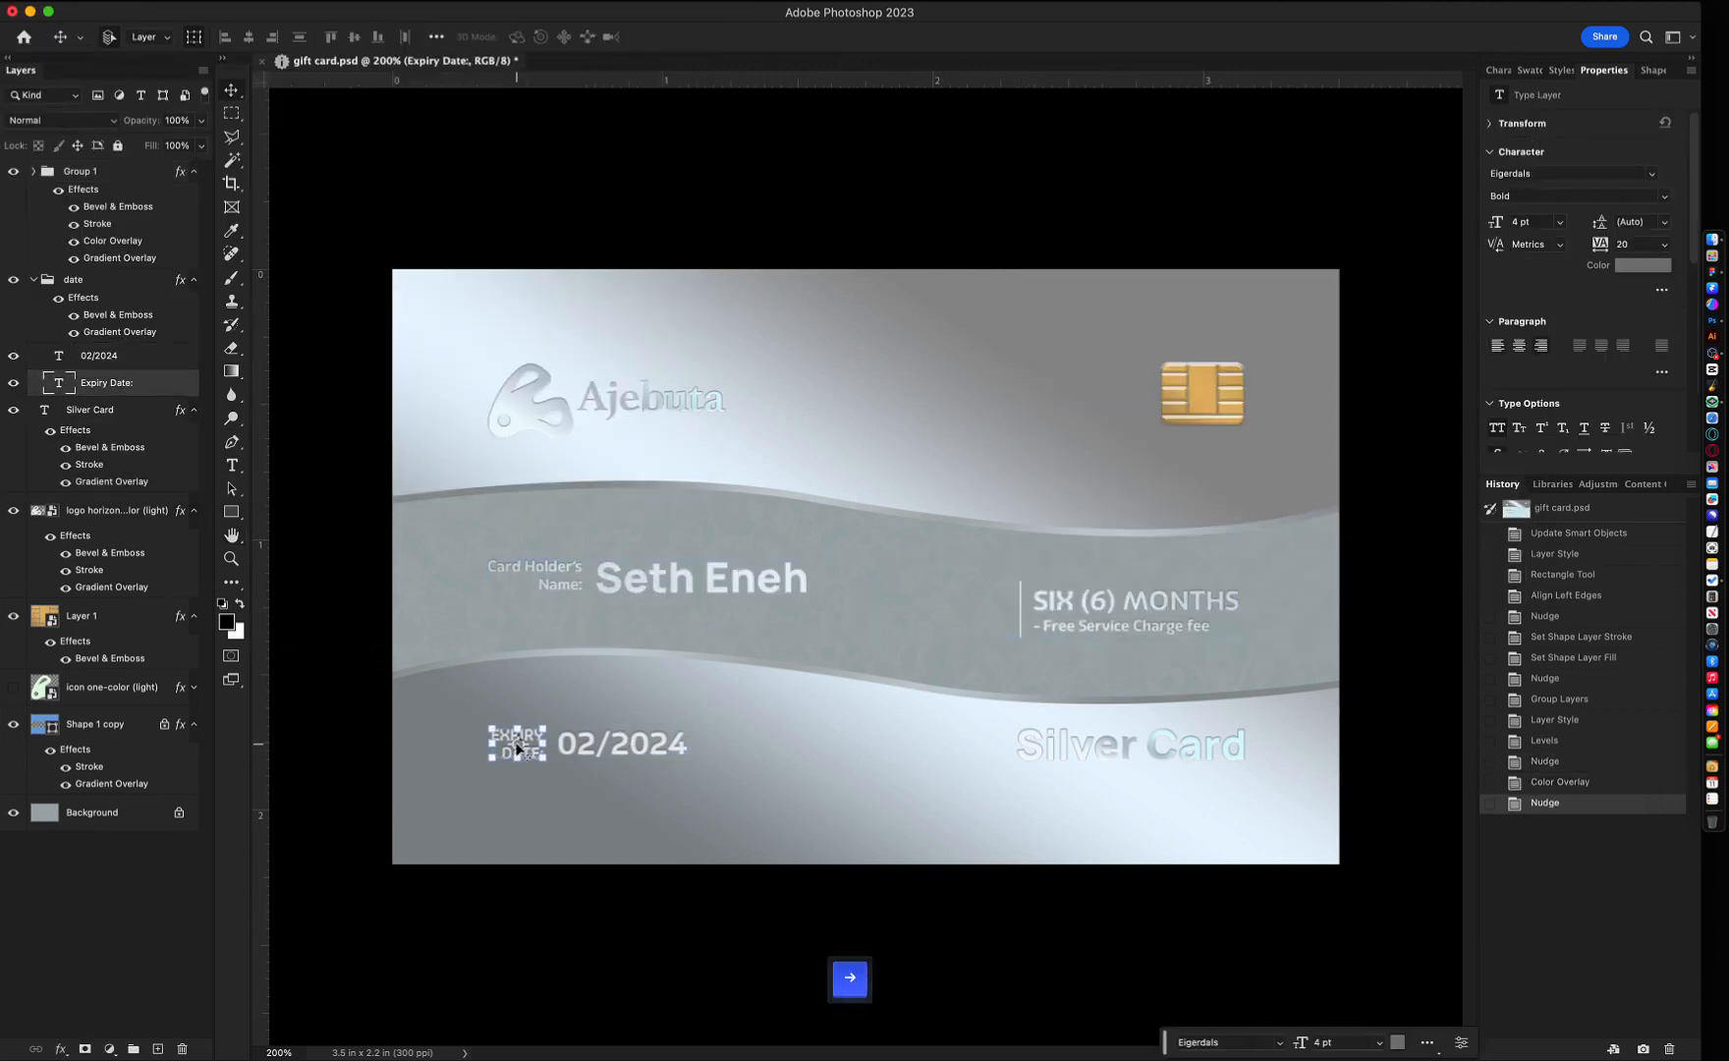
pyautogui.press('super+z')
# - Set the cardholder name text to 12 pt and All Caps
pyautogui.click(1498, 70)
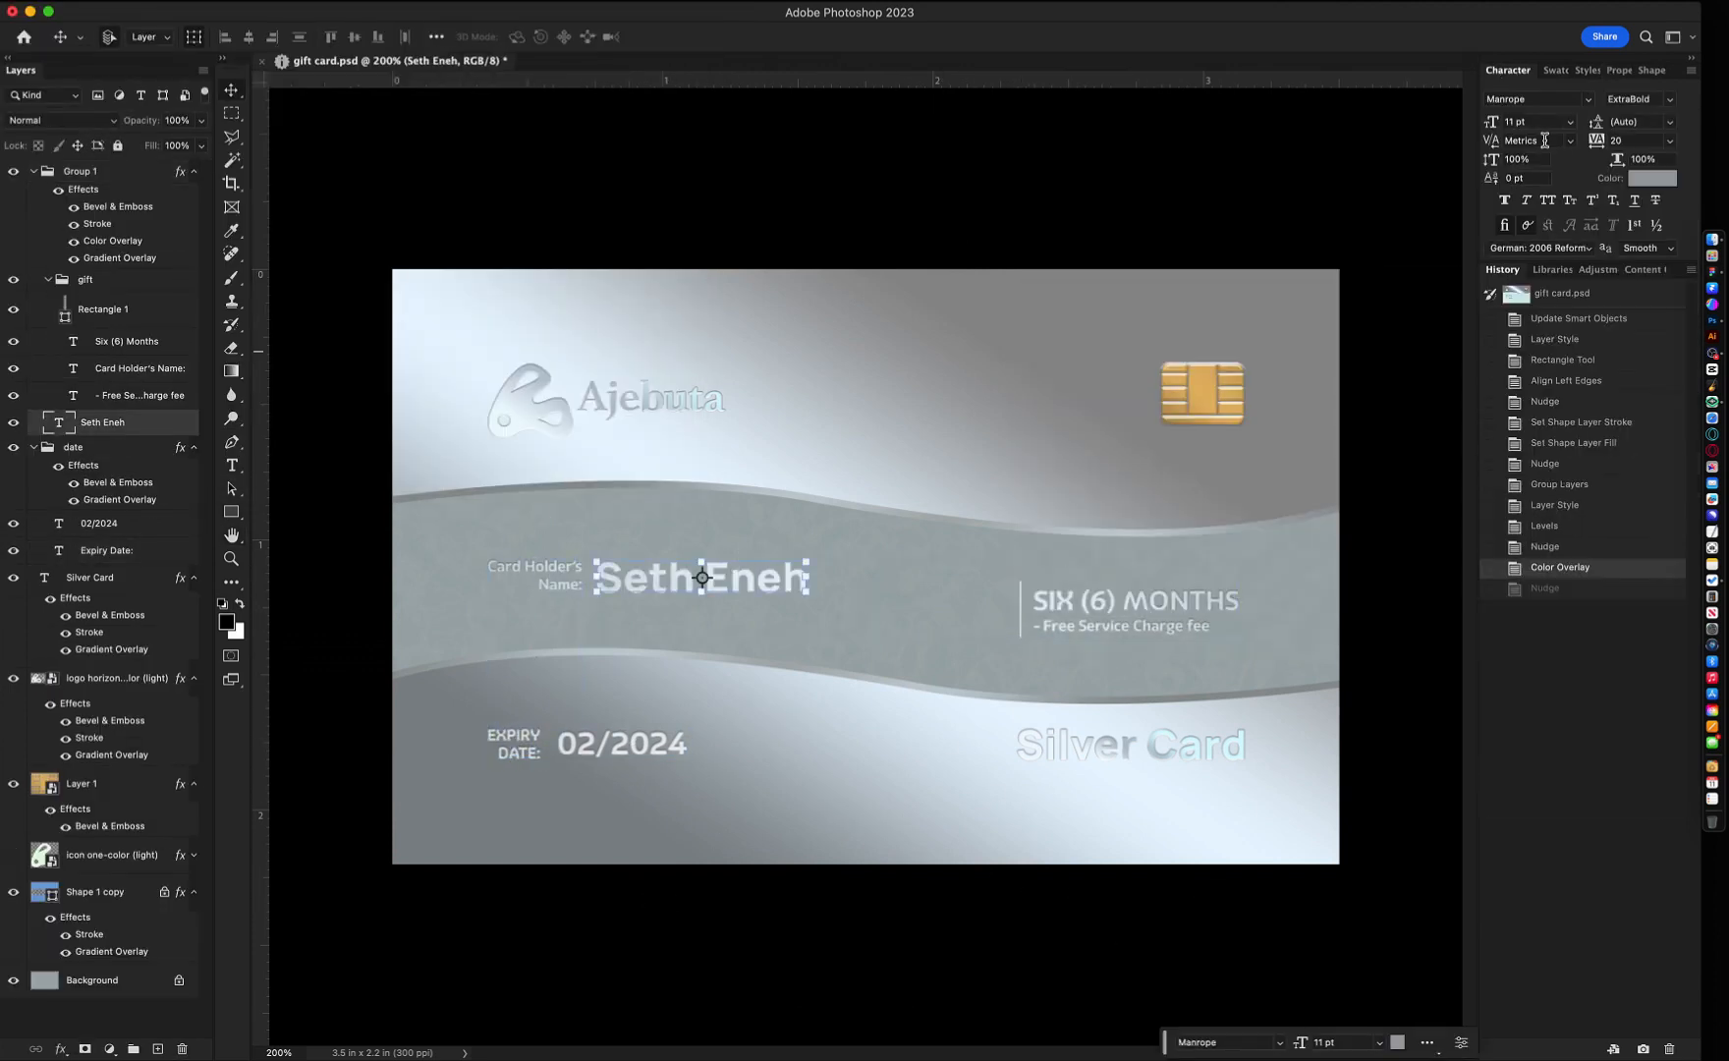
pyautogui.click(1561, 123)
pyautogui.press('Up')
pyautogui.press('Return')
pyautogui.press('Down')
pyautogui.click(1399, 324)
pyautogui.click(746, 578)
pyautogui.click(1547, 201)
pyautogui.click(1400, 324)
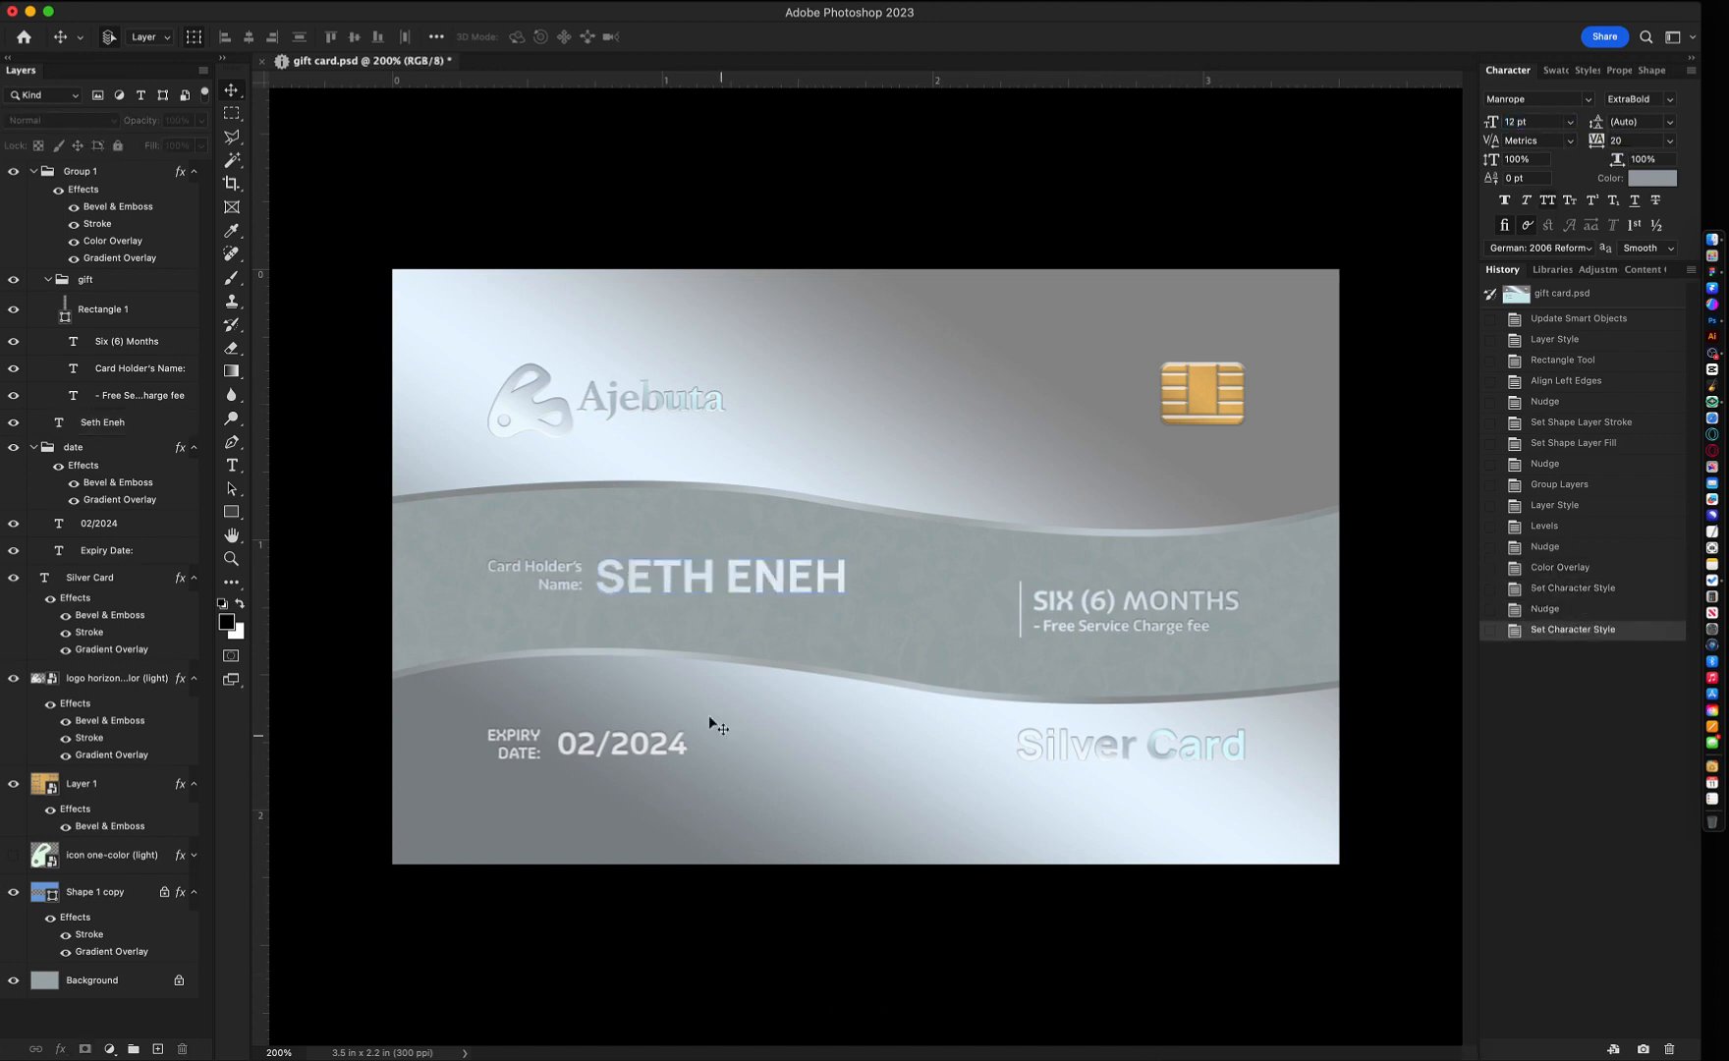
# - Change the cardholder name's font to Eigerdals Black
pyautogui.click(722, 578)
pyautogui.click(1535, 100)
pyautogui.write('ei')
pyautogui.press('Return')
pyautogui.click(945, 648)
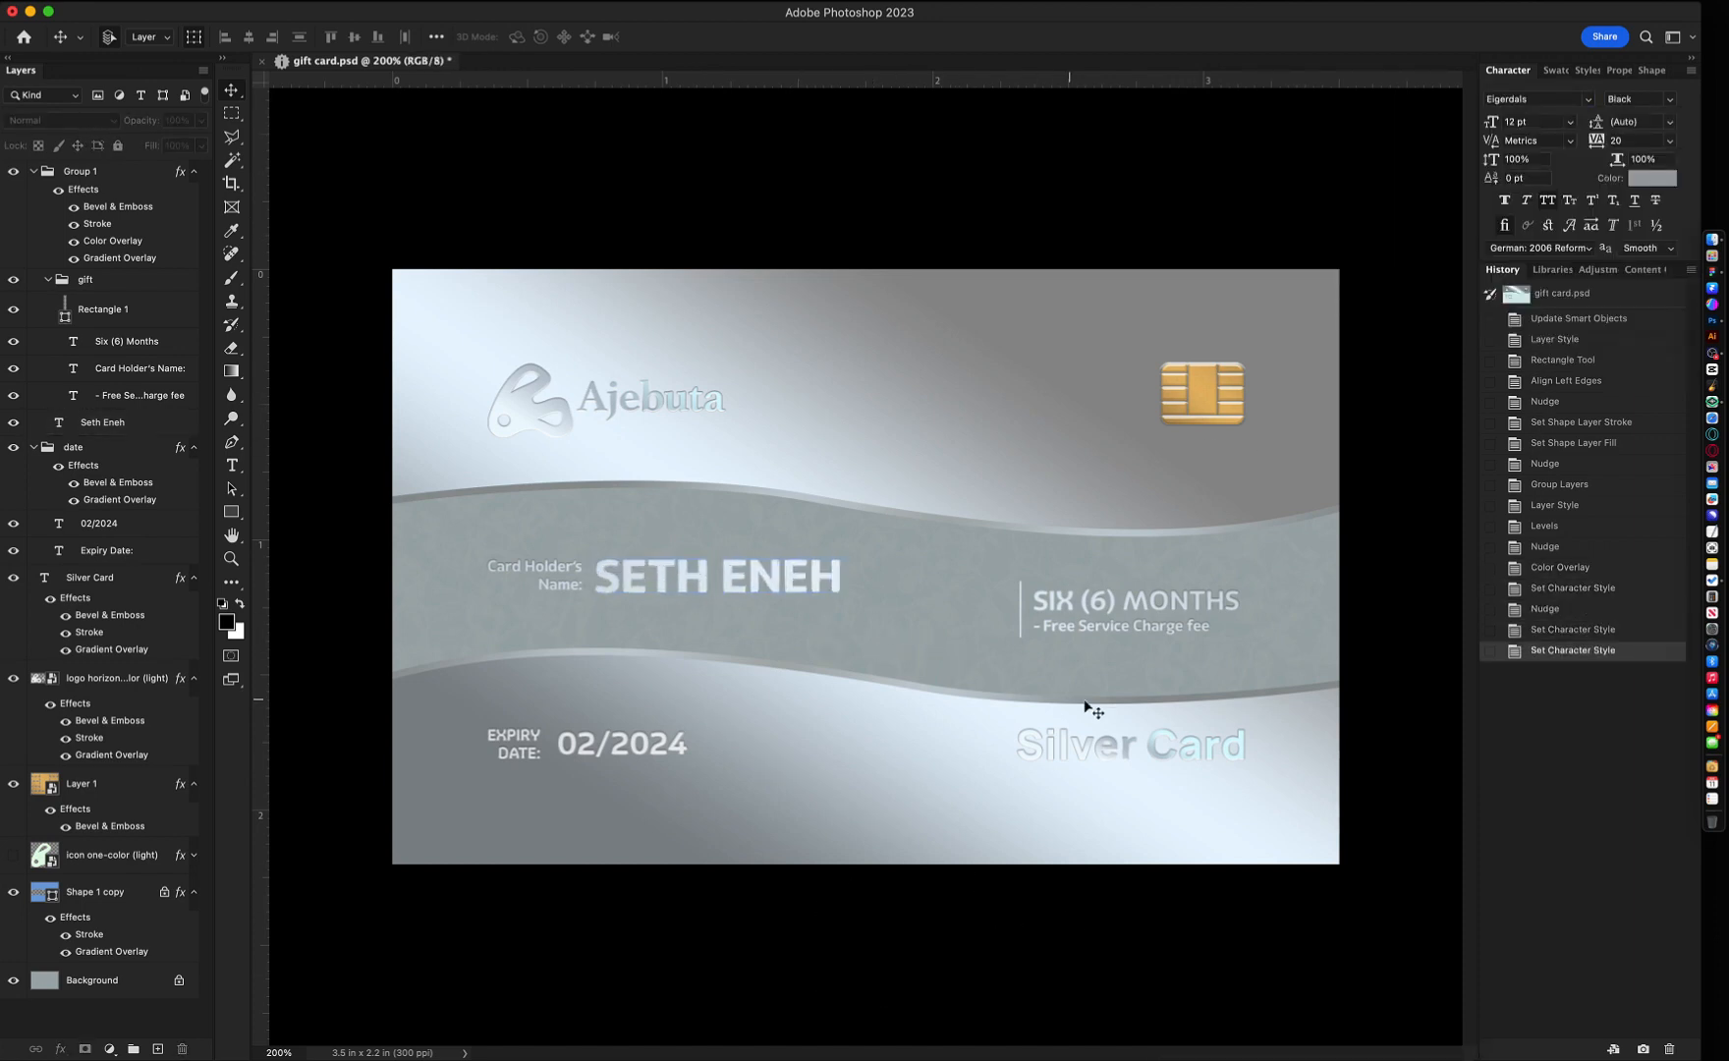
# - Bring the "- Free Service Charge fee" text out of the gift folder toward the front of the layer stack
pyautogui.click(1092, 626)
pyautogui.press('shift+super+bracketright')
pyautogui.press('shift+super+bracketright')
pyautogui.press('shift+super+bracketright')
# - Try a white color on the "- Free Service Charge fee" text, and undo it together with the last reordering
pyautogui.click(1651, 179)
pyautogui.moveTo(1110, 383); pyautogui.dragTo(1025, 210)
pyautogui.press('Return')
pyautogui.click(1022, 216)
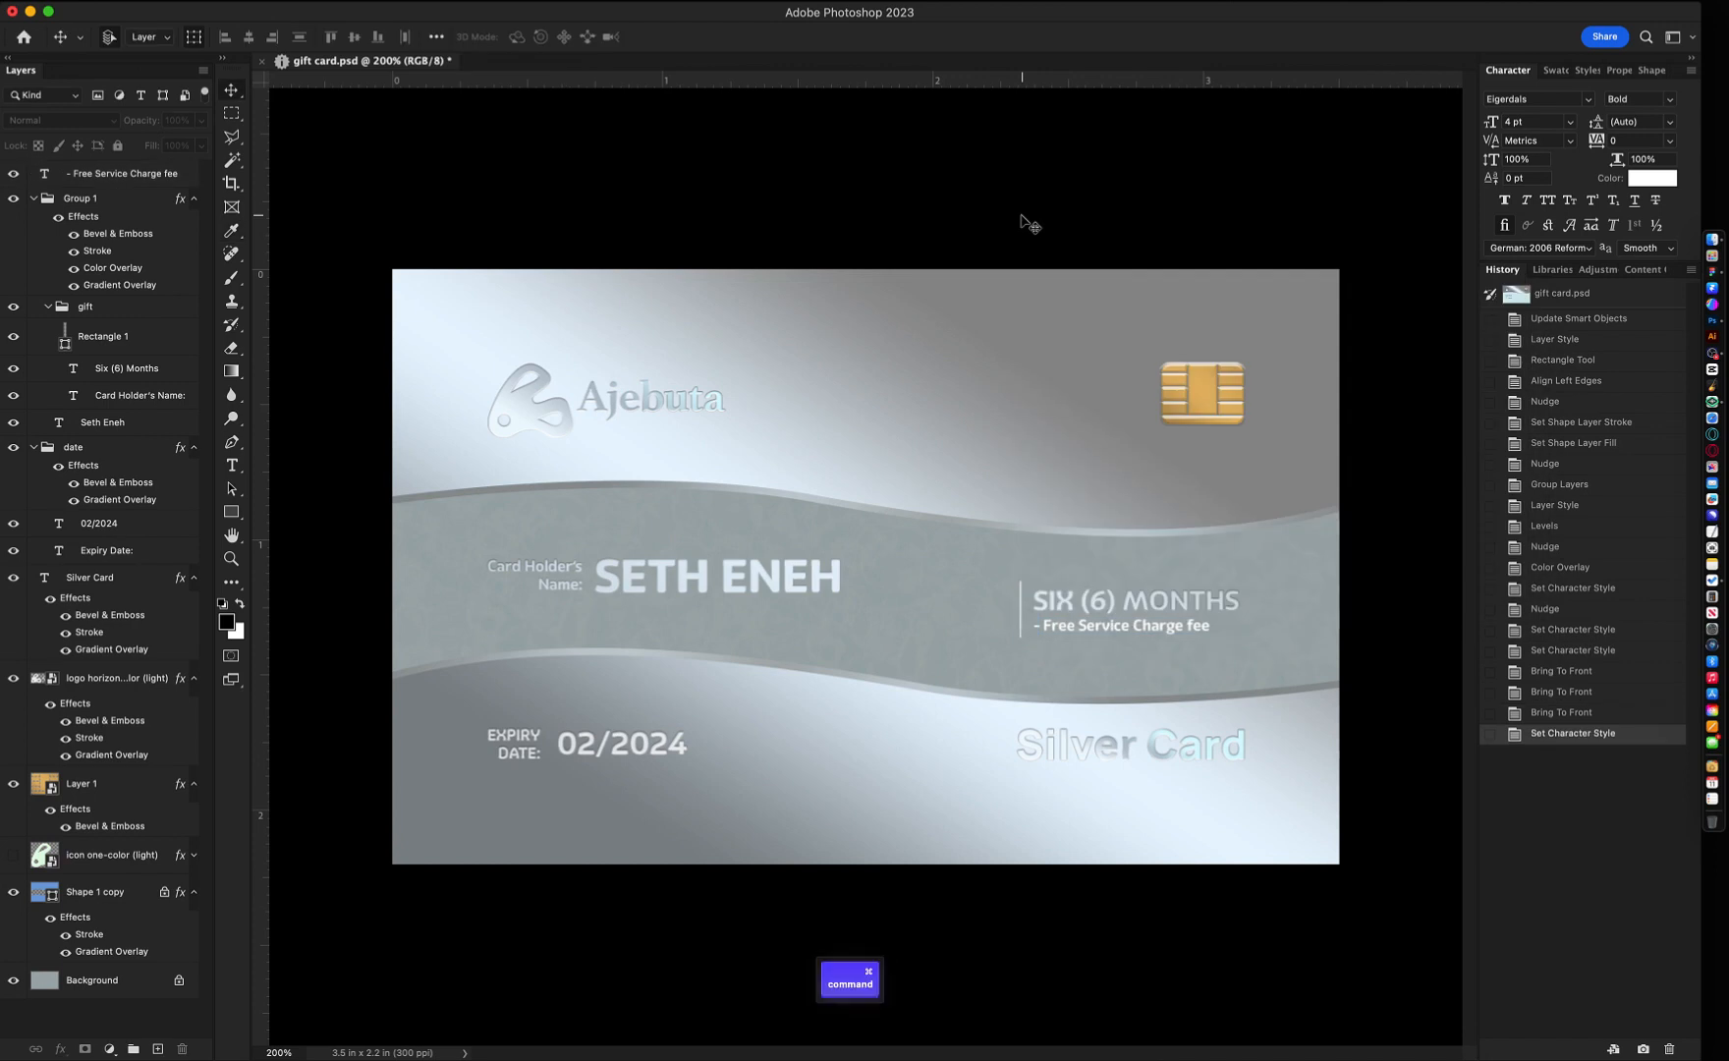
pyautogui.press('super+z')
pyautogui.press('super+z')
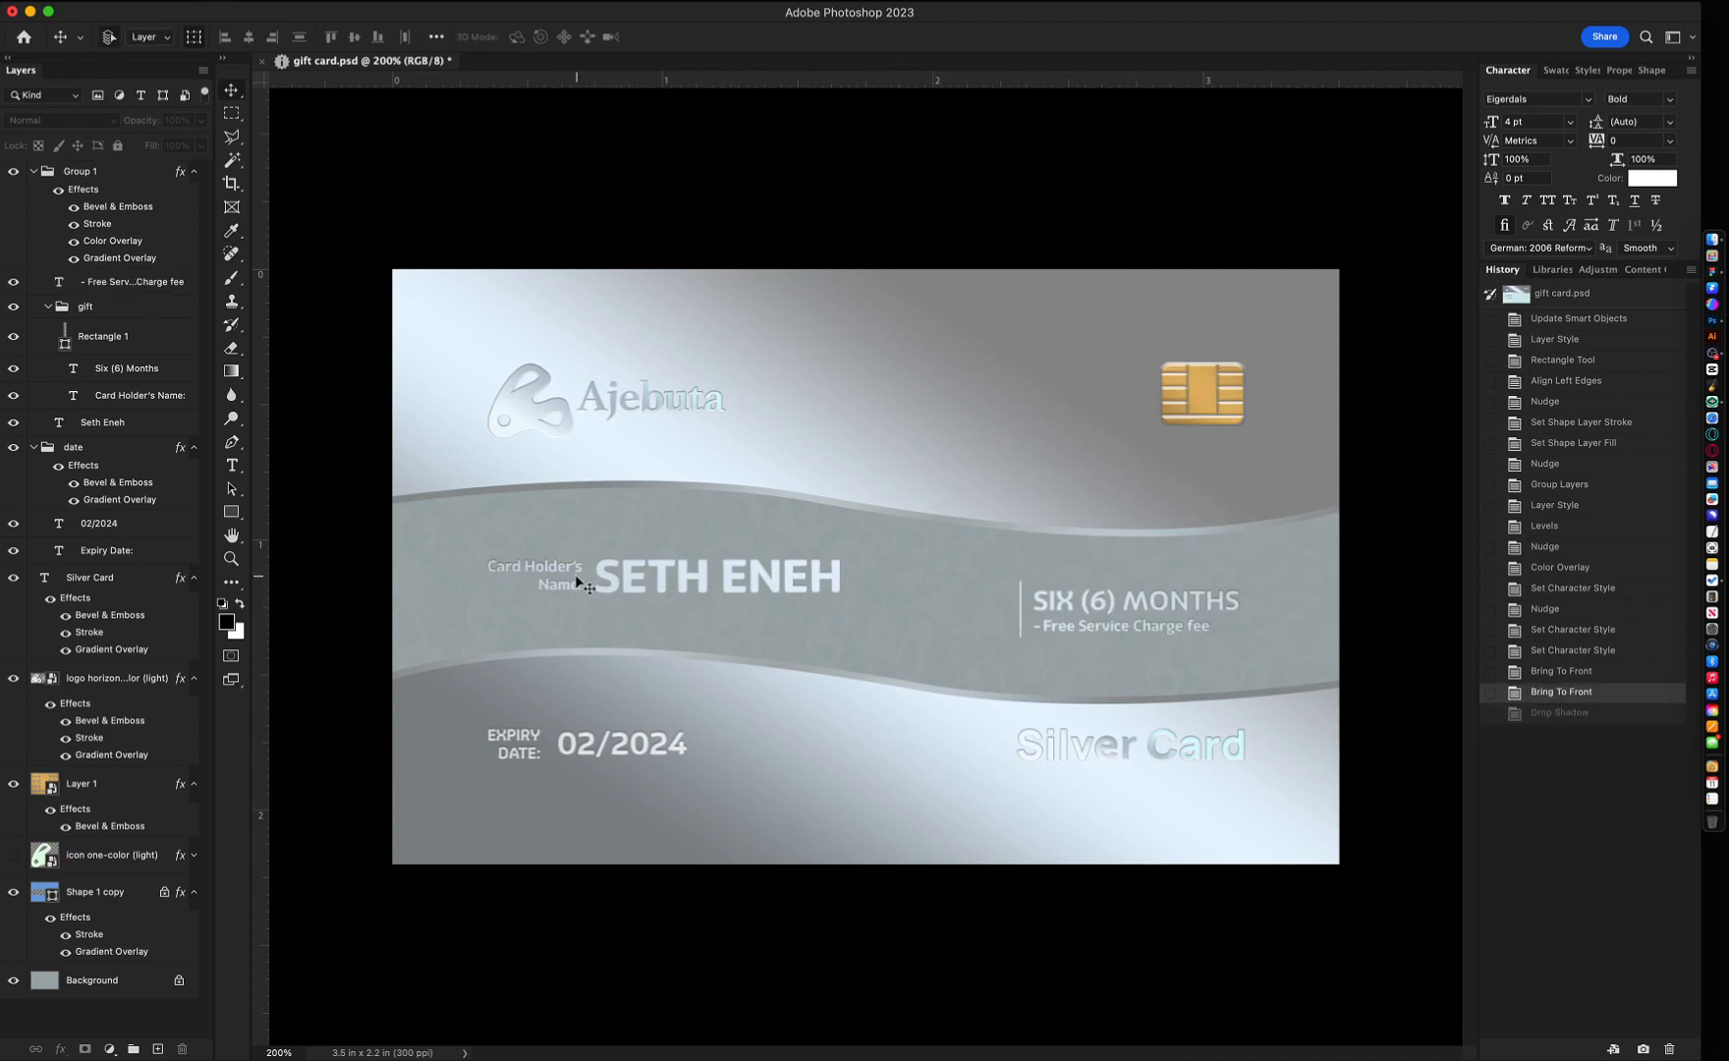
# - Put the "Card Holder's Name:" label on a single line and move it directly above the cardholder's name
pyautogui.click(576, 576)
pyautogui.press('t')
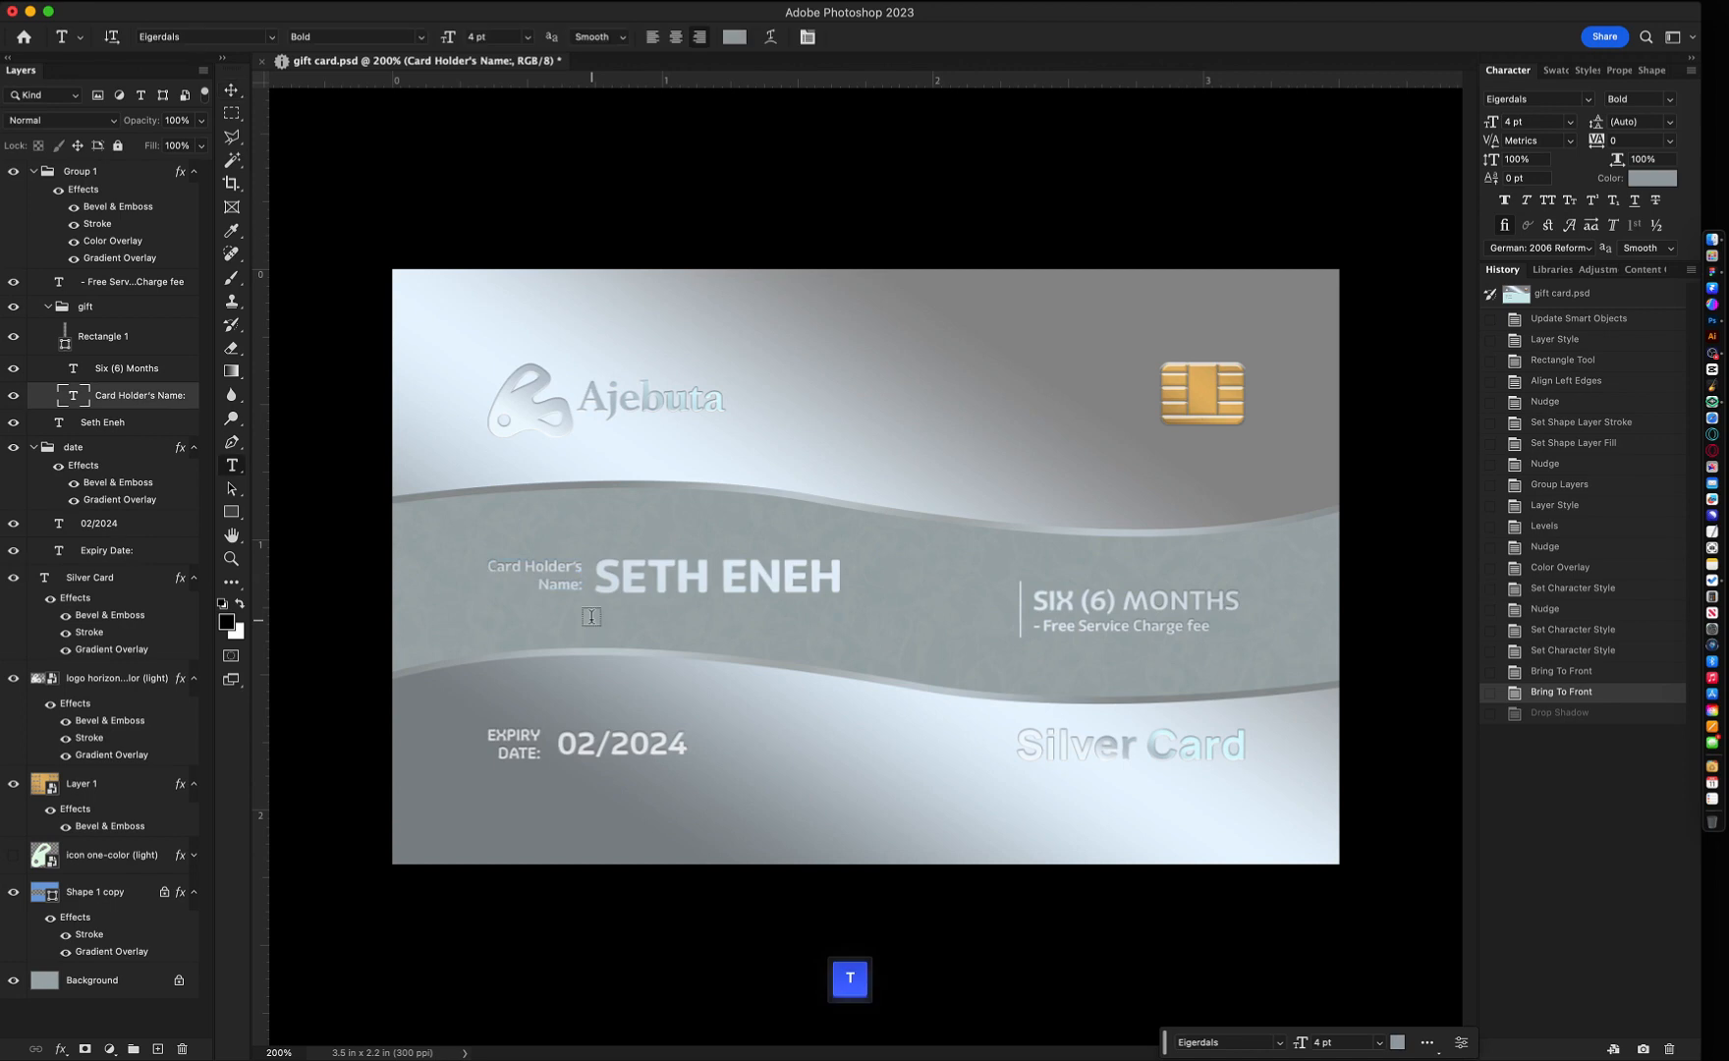
pyautogui.click(545, 581)
pyautogui.press('BackSpace')
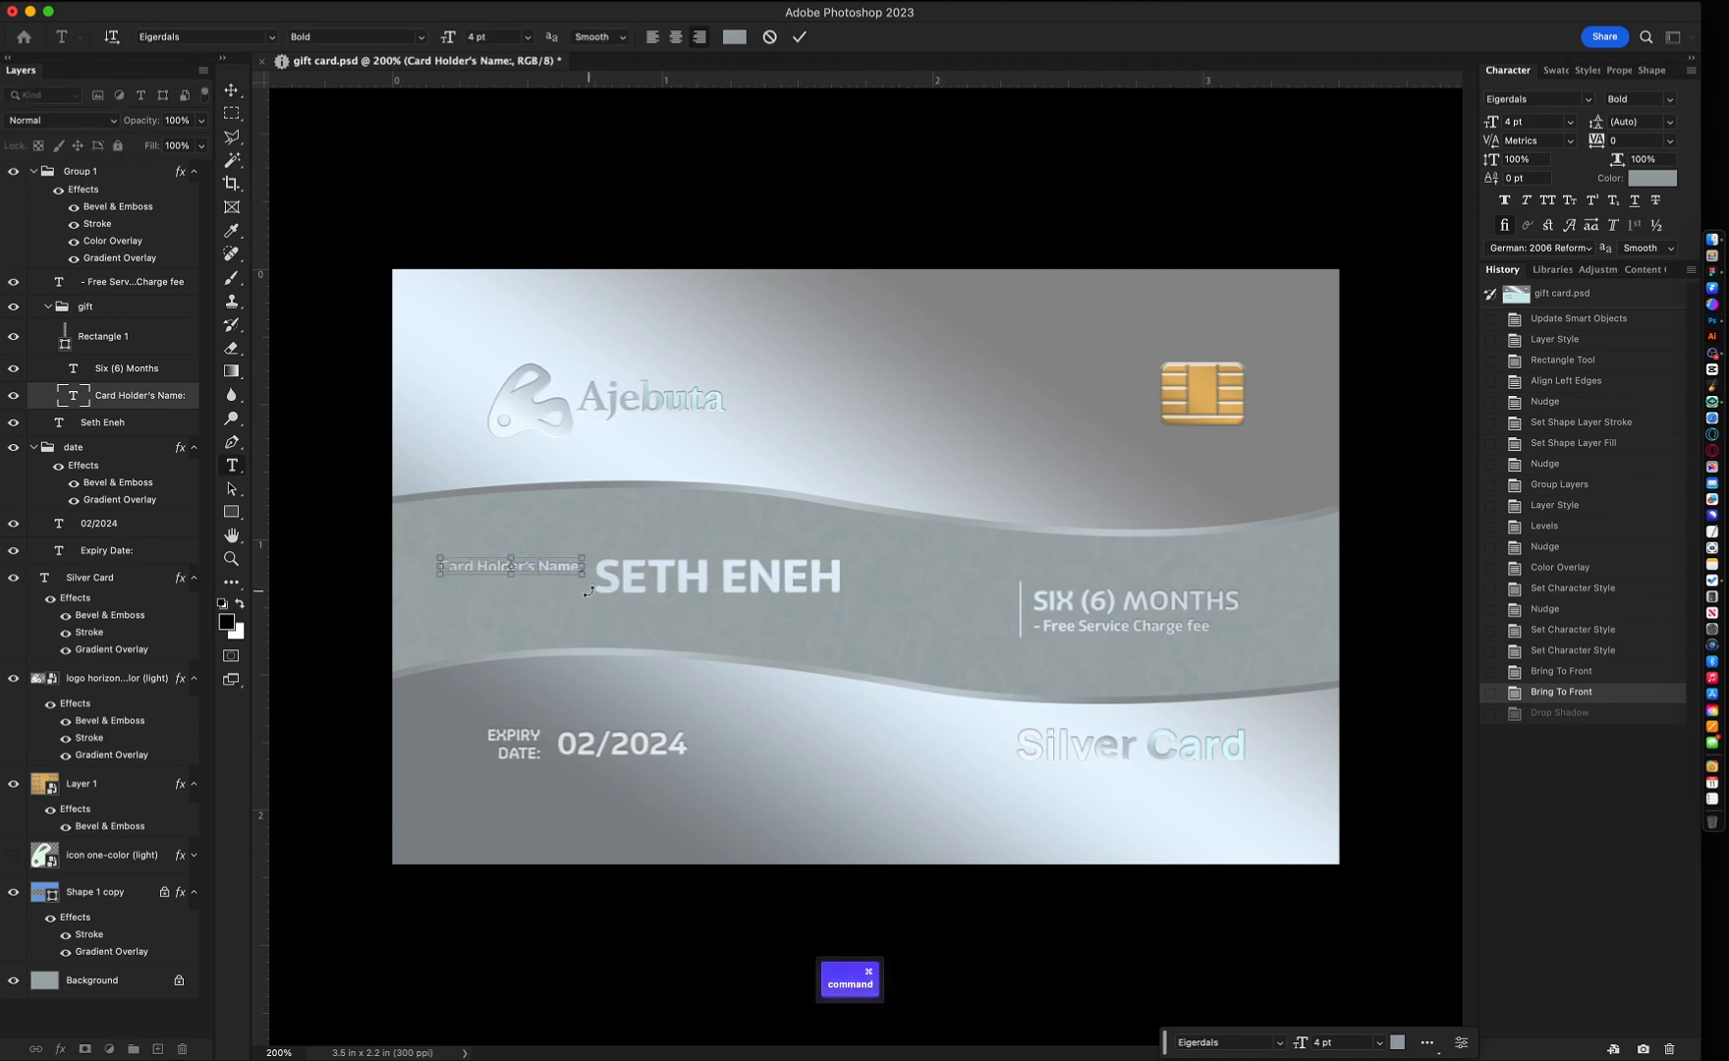
pyautogui.press('super+Return')
pyautogui.press('v')
pyautogui.moveTo(677, 587); pyautogui.dragTo(829, 564)
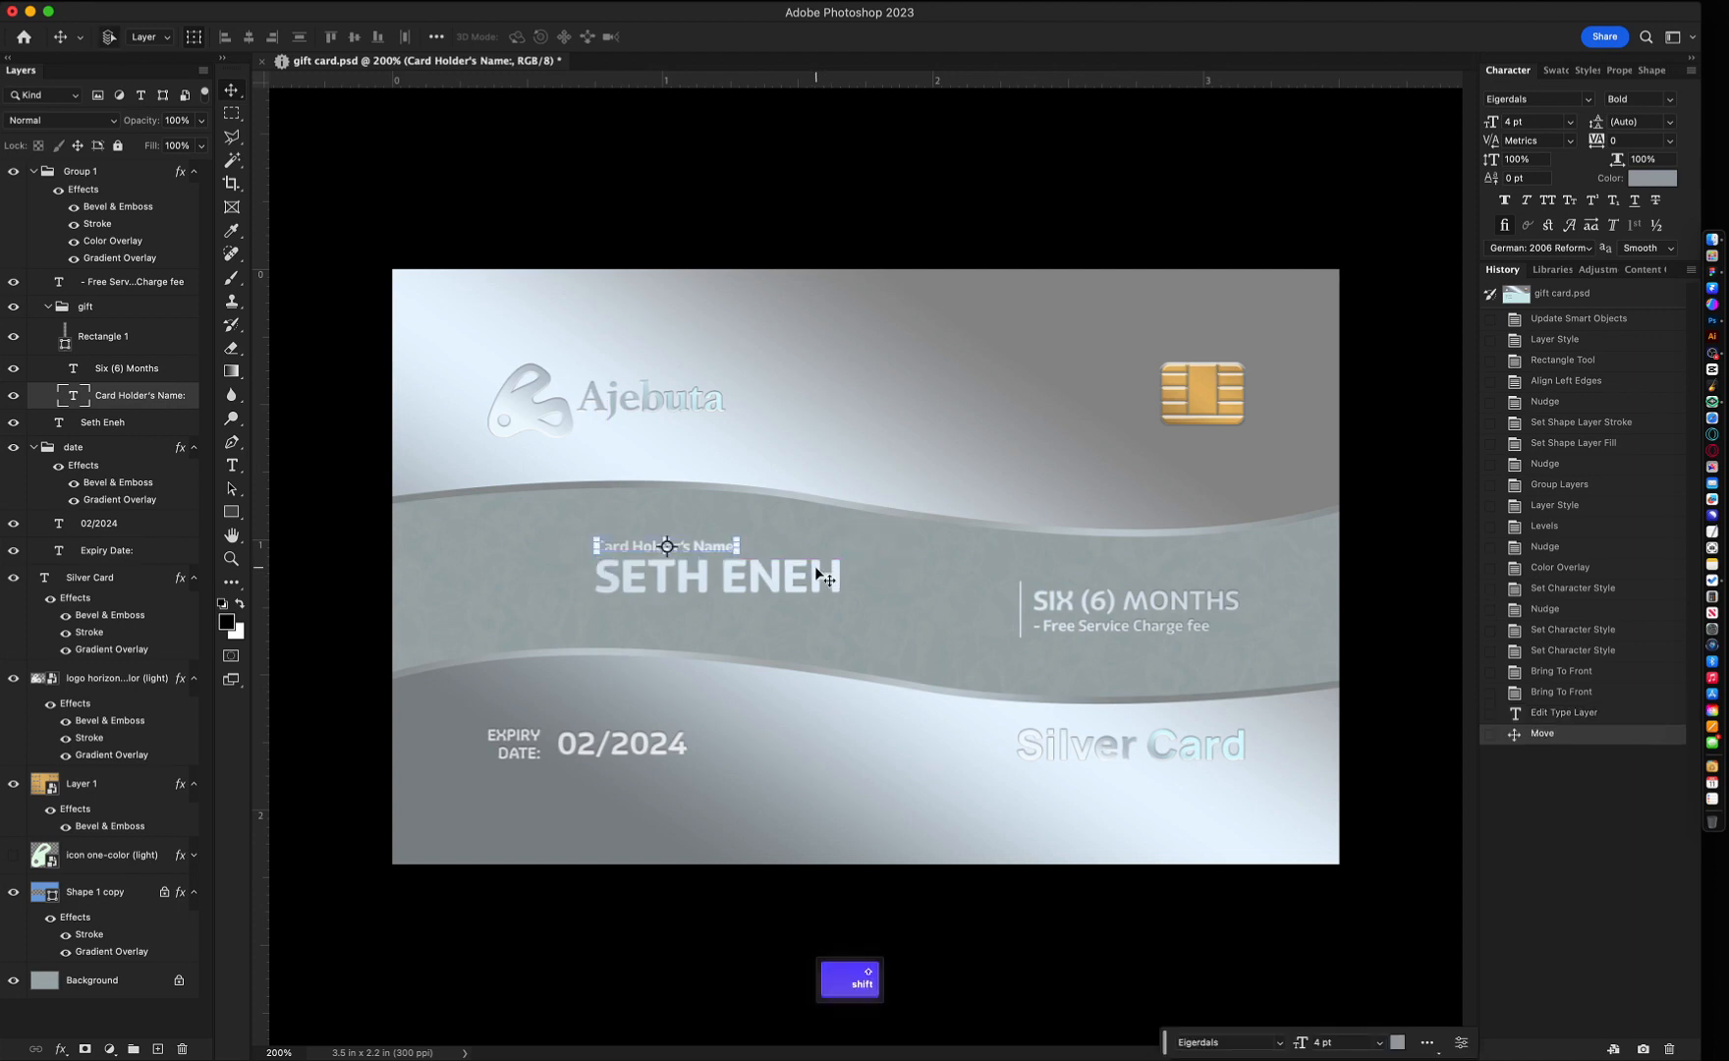
# - Left-align the cardholder label and name with the "Expiry Date:" text, and nudge the name slightly down
pyautogui.keyDown('shift'); pyautogui.keyDown('super'); pyautogui.click(800, 588); pyautogui.keyUp('super'); pyautogui.keyUp('shift')
pyautogui.keyDown('shift'); pyautogui.keyDown('super'); pyautogui.click(536, 732); pyautogui.keyUp('super'); pyautogui.keyUp('shift')
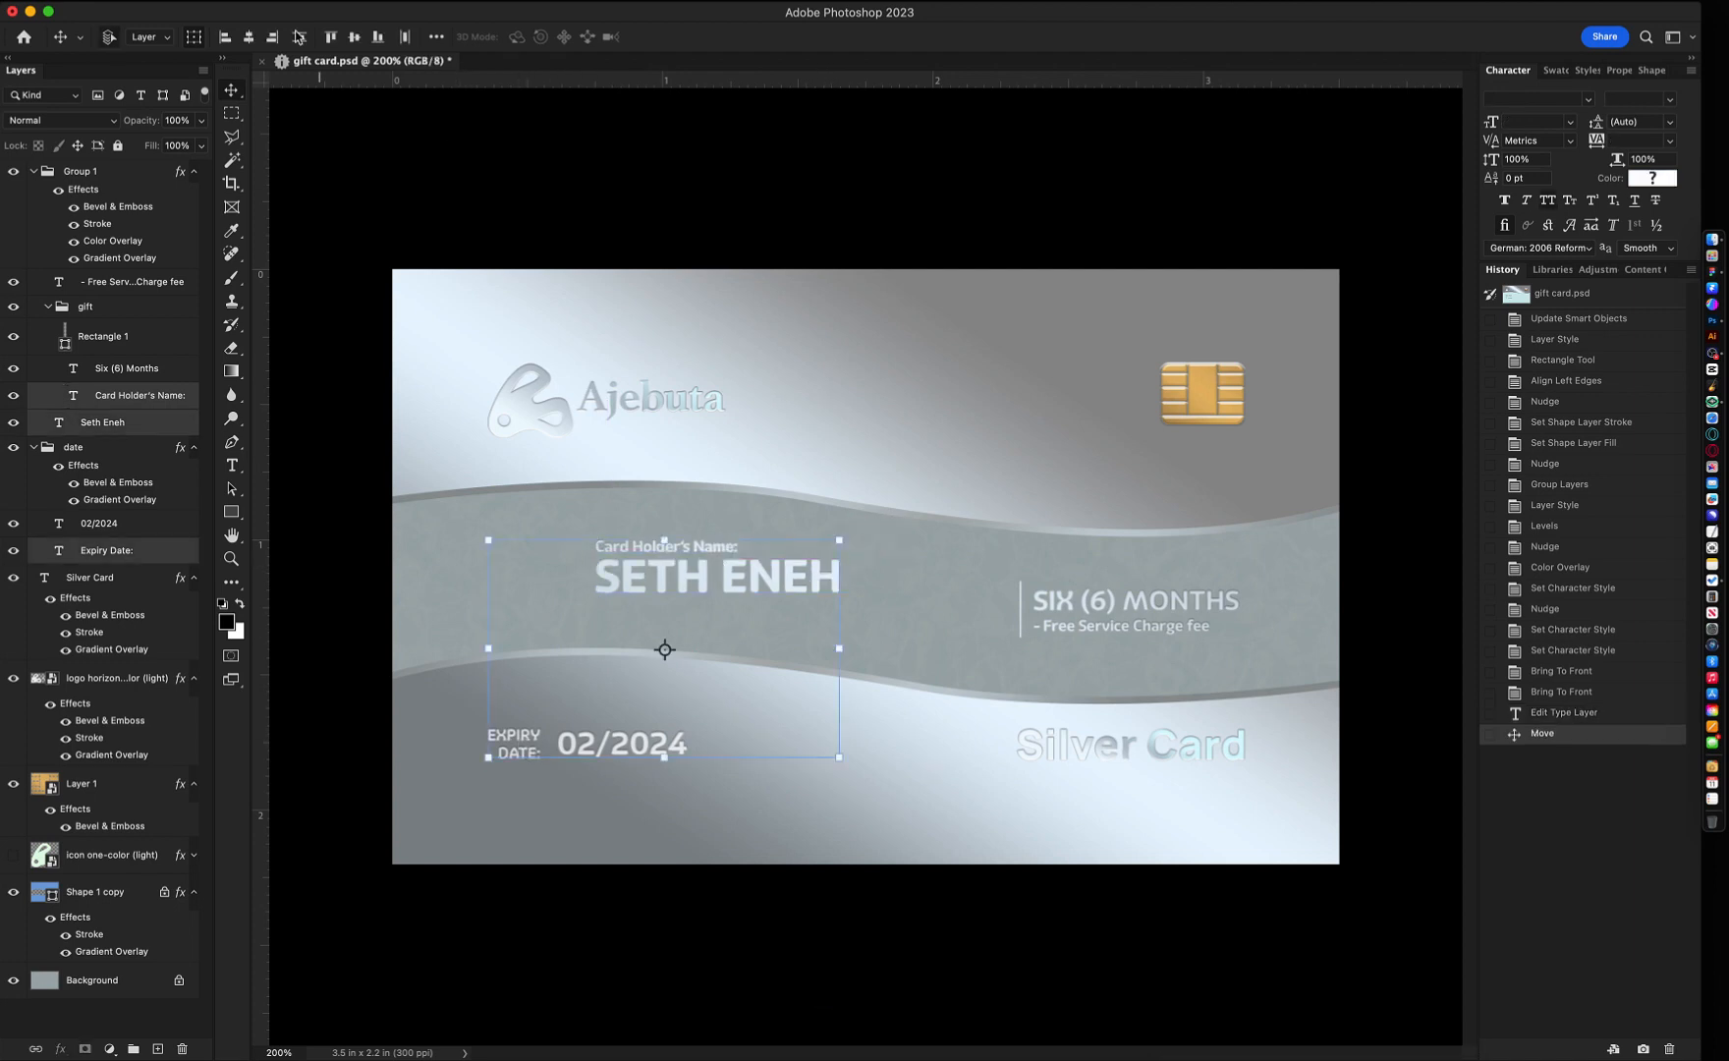
pyautogui.click(224, 40)
pyautogui.click(732, 747)
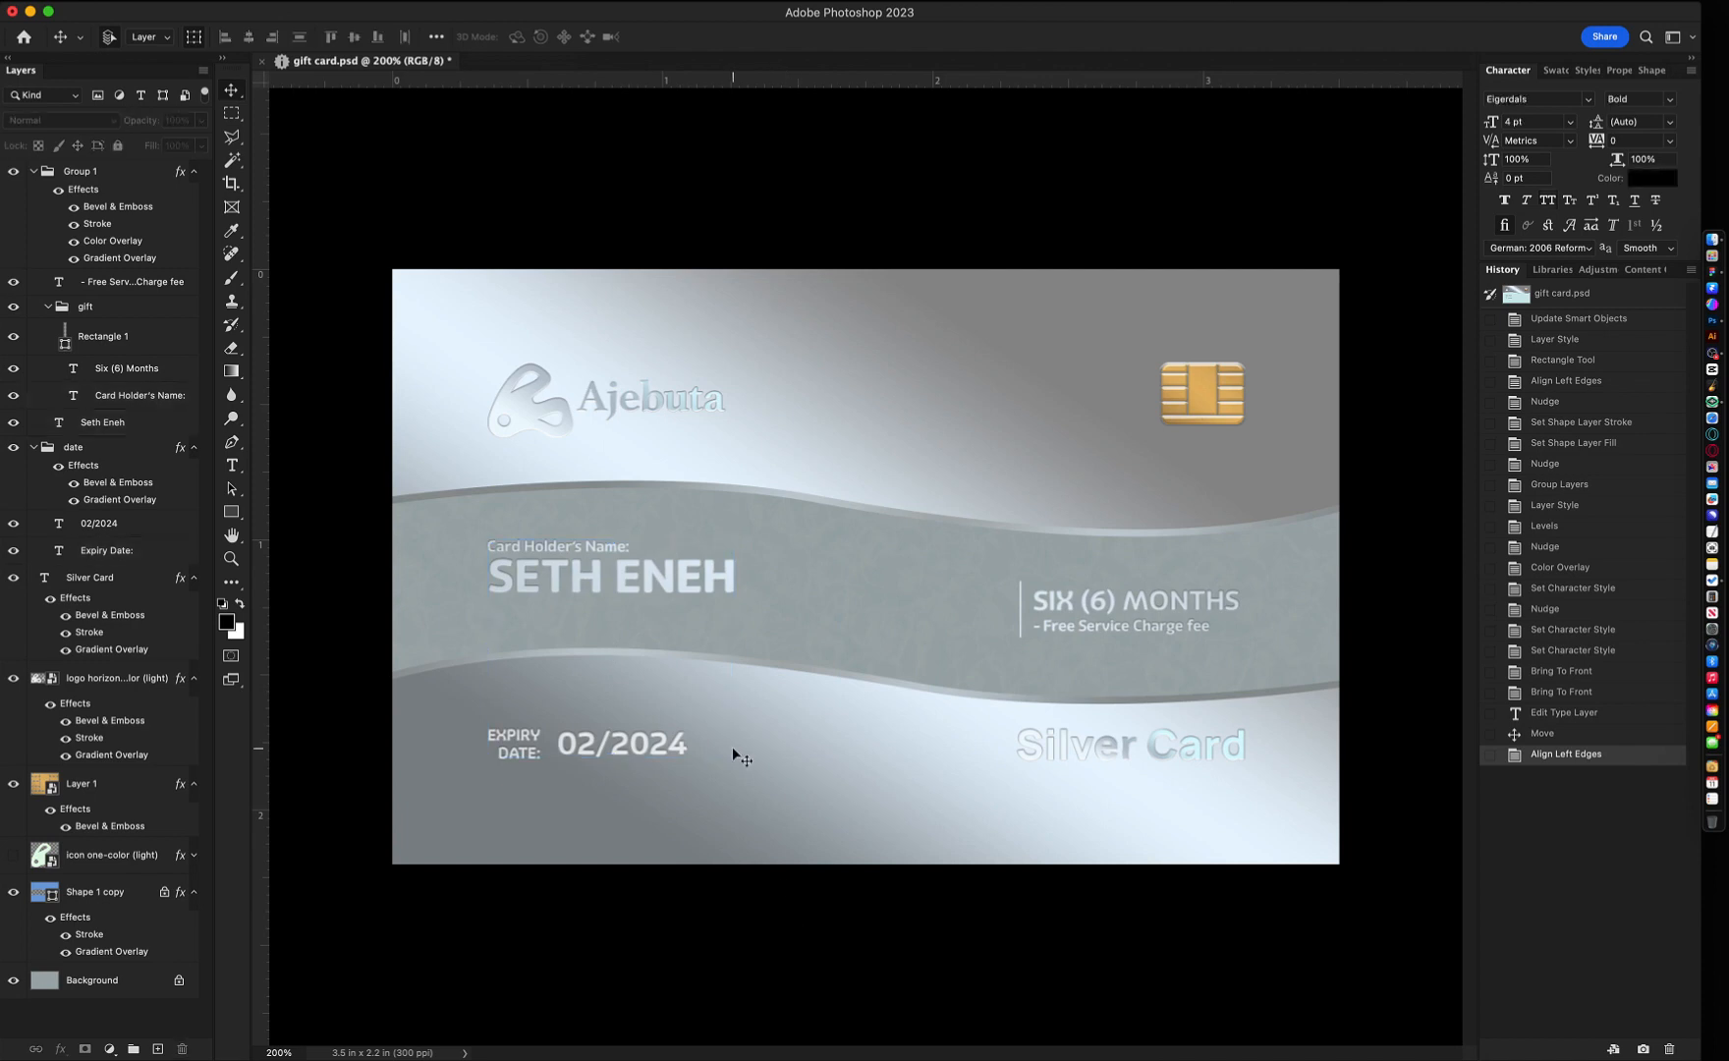
pyautogui.click(668, 590)
pyautogui.press('Down')
pyautogui.click(859, 611)
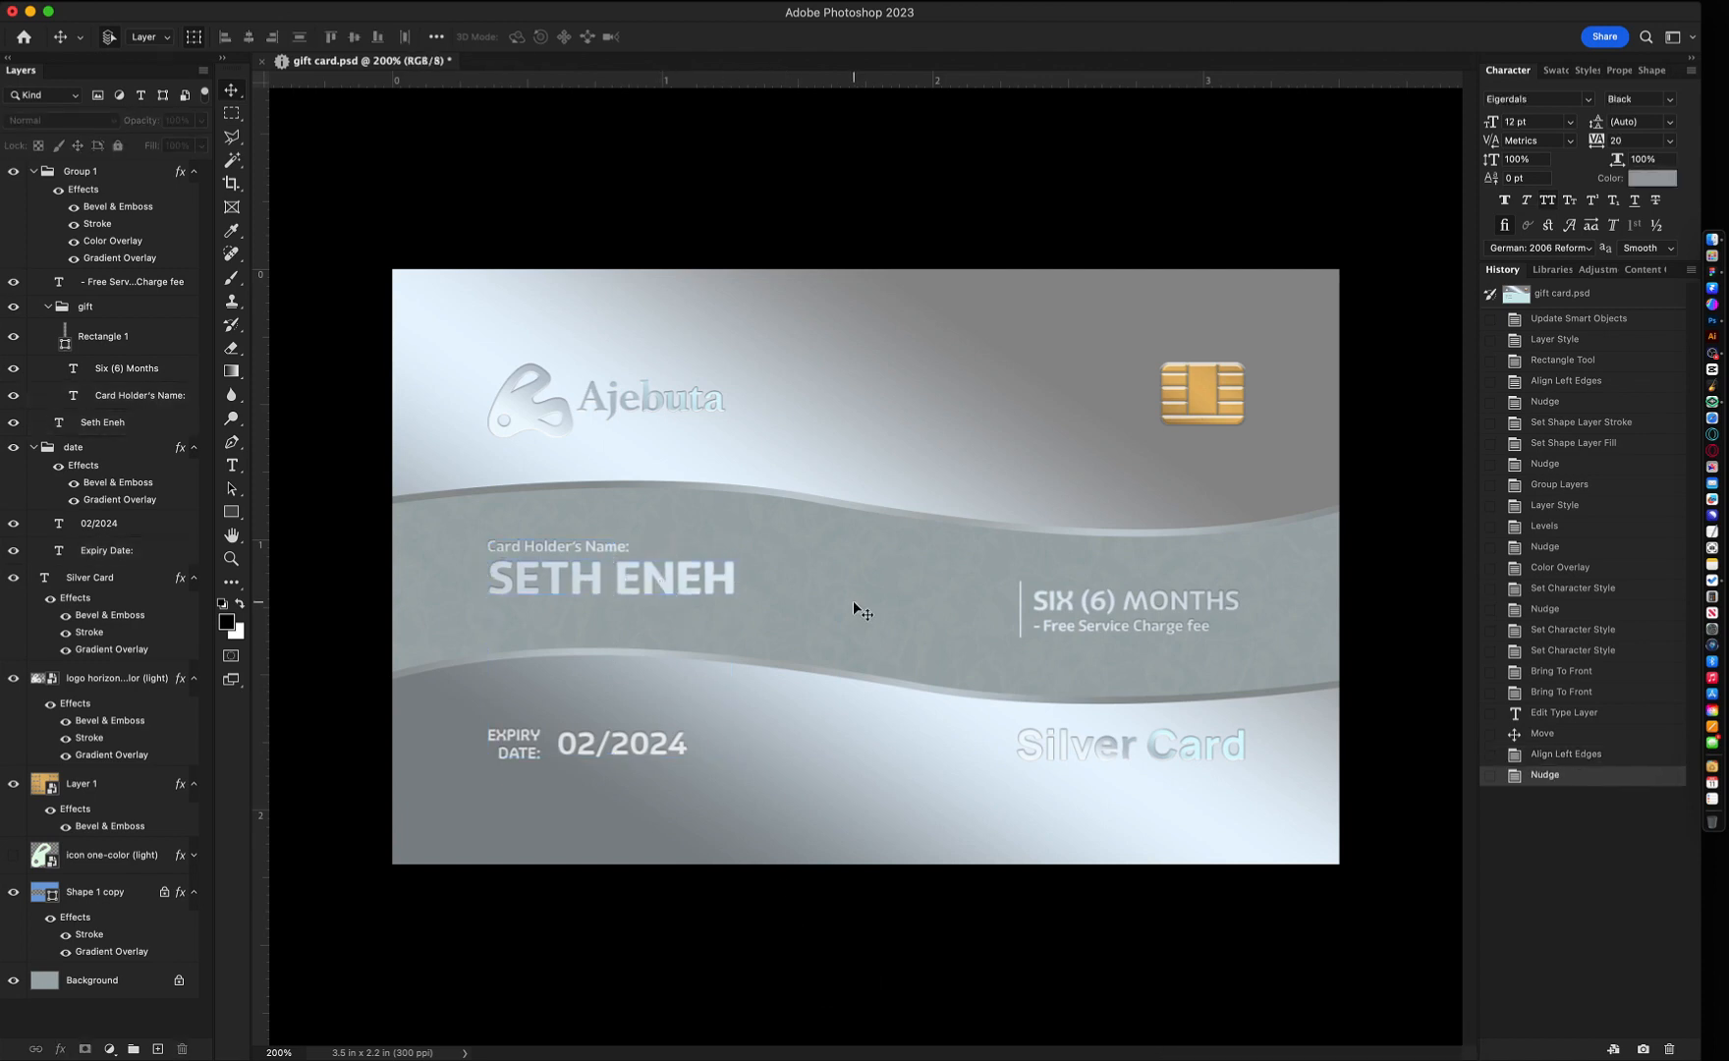
# - Right-align the divider and the "Six (6) Months" text with the chip and the "Silver Card" text
pyautogui.click(1114, 626)
pyautogui.click(1022, 619)
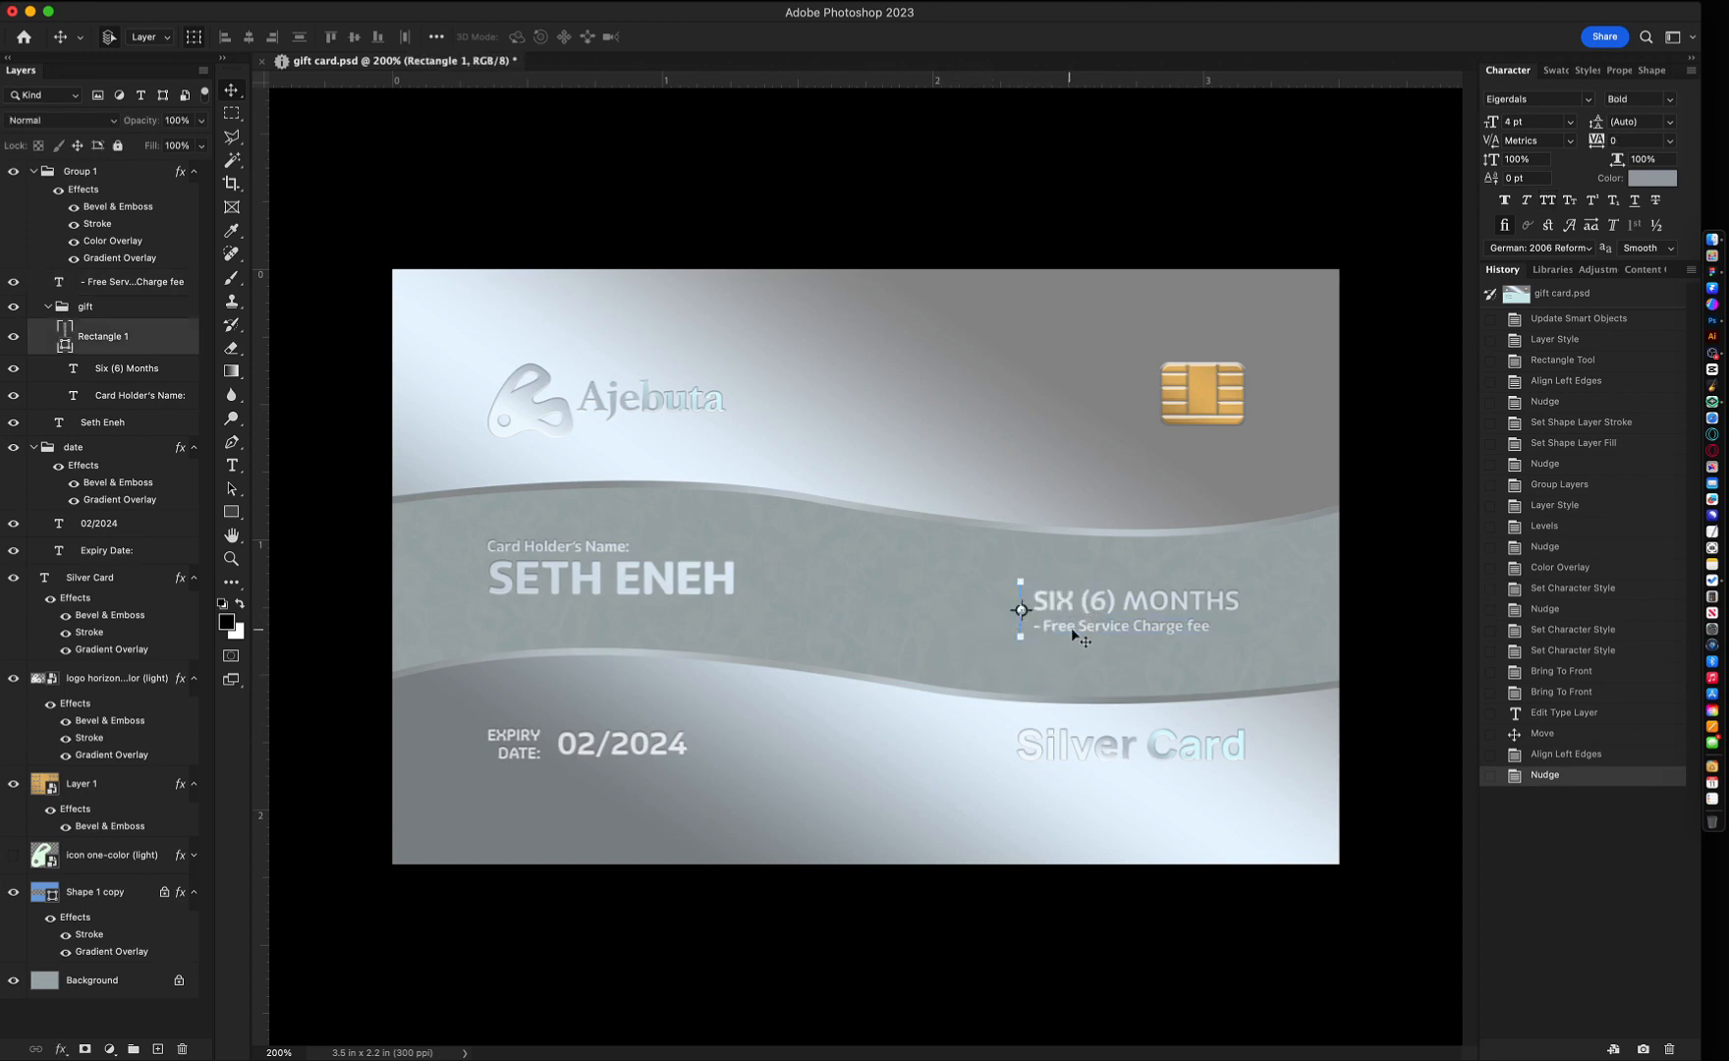
pyautogui.keyDown('shift'); pyautogui.click(1101, 602); pyautogui.keyUp('shift')
pyautogui.keyDown('shift'); pyautogui.click(1218, 404); pyautogui.keyUp('shift')
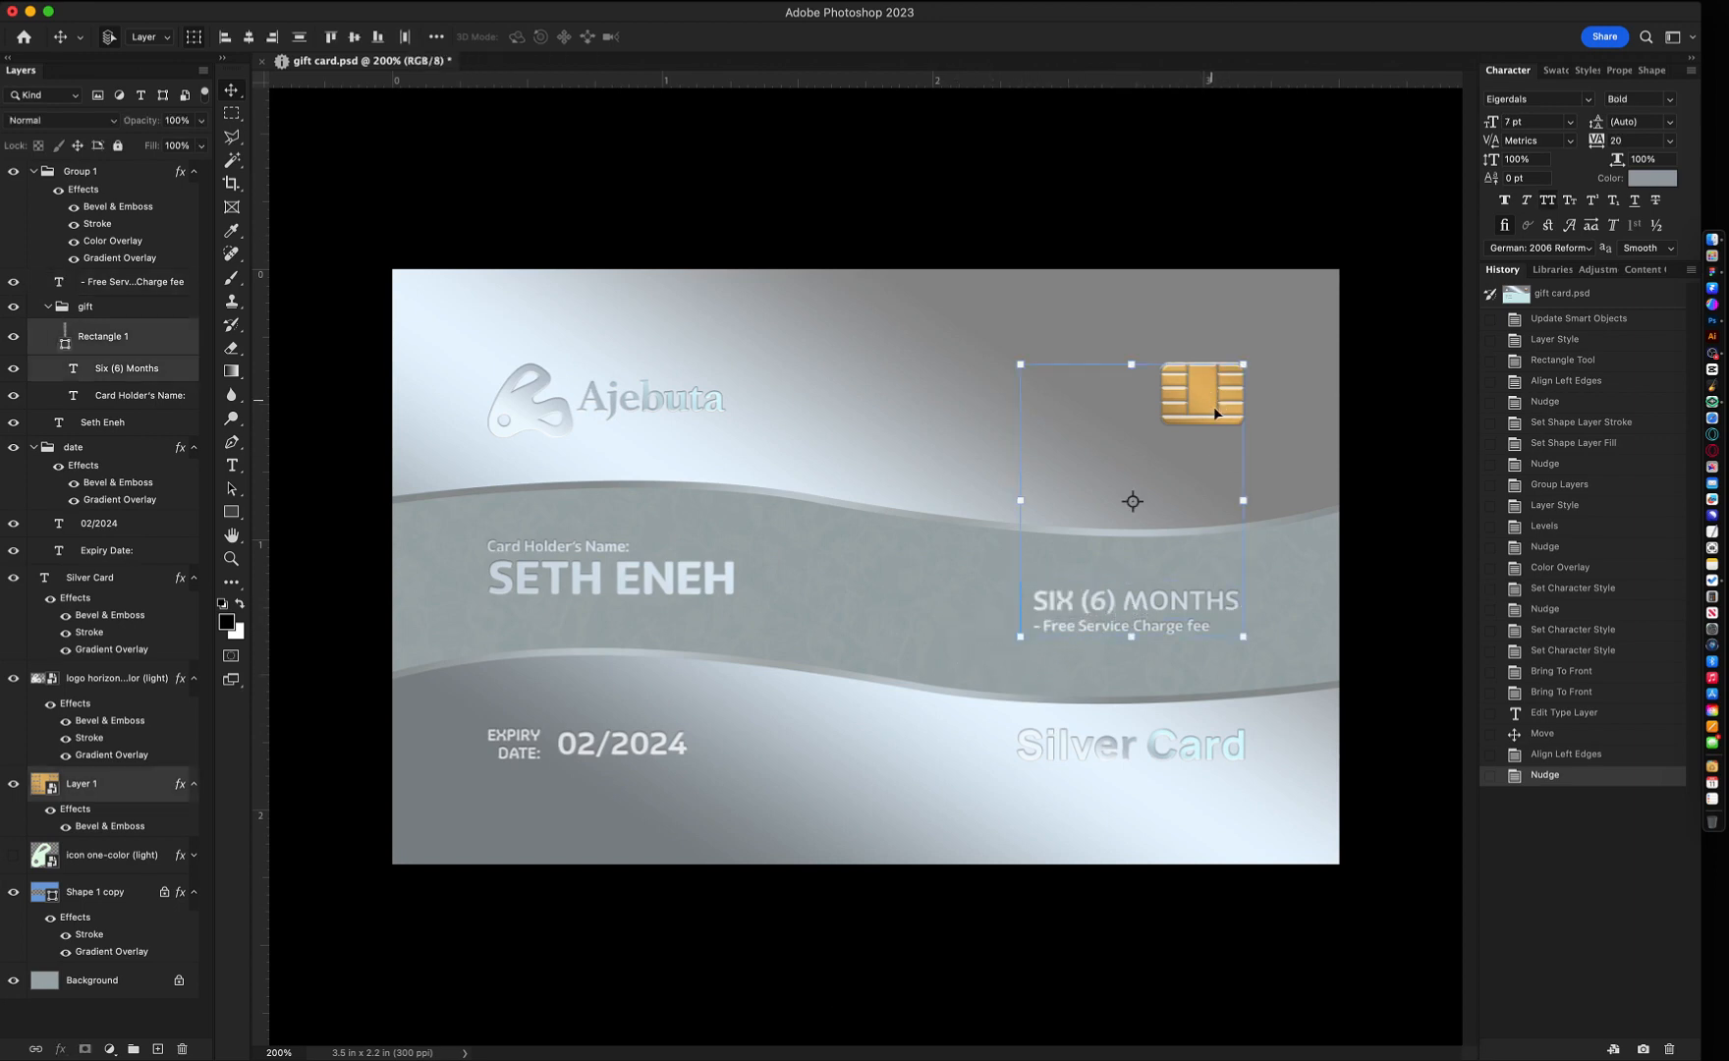
pyautogui.keyDown('shift'); pyautogui.click(1214, 744); pyautogui.keyUp('shift')
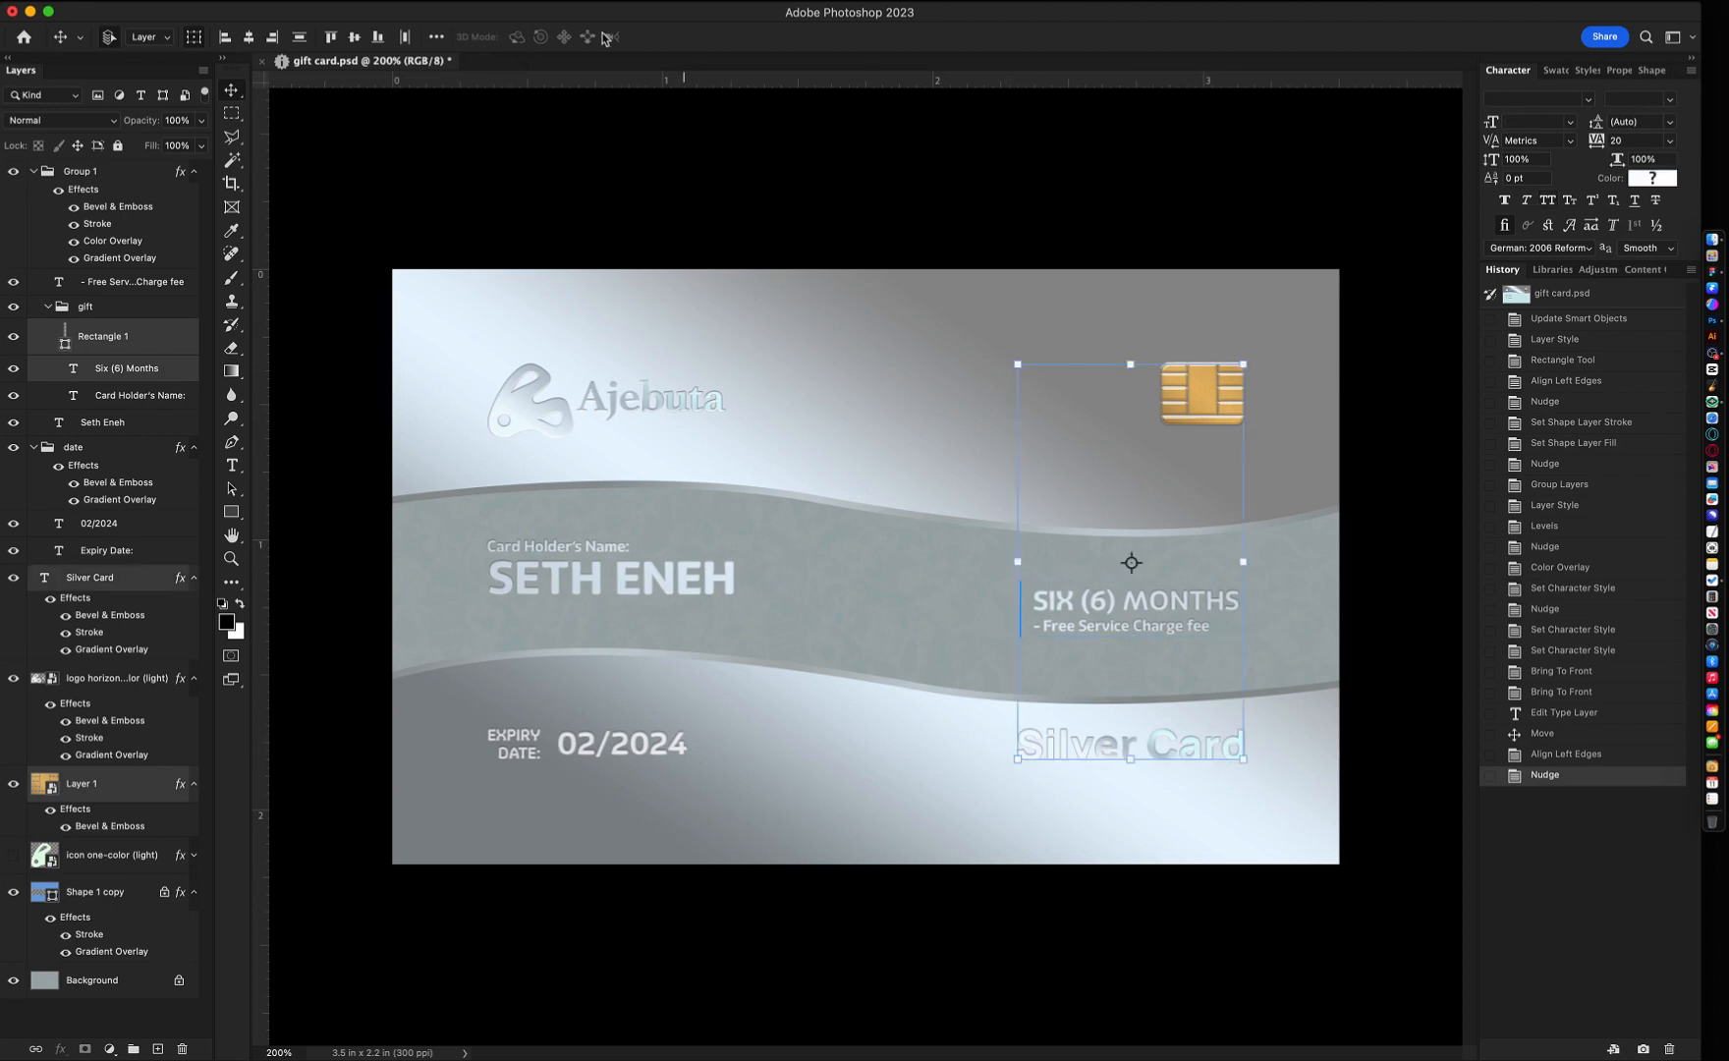
pyautogui.click(275, 36)
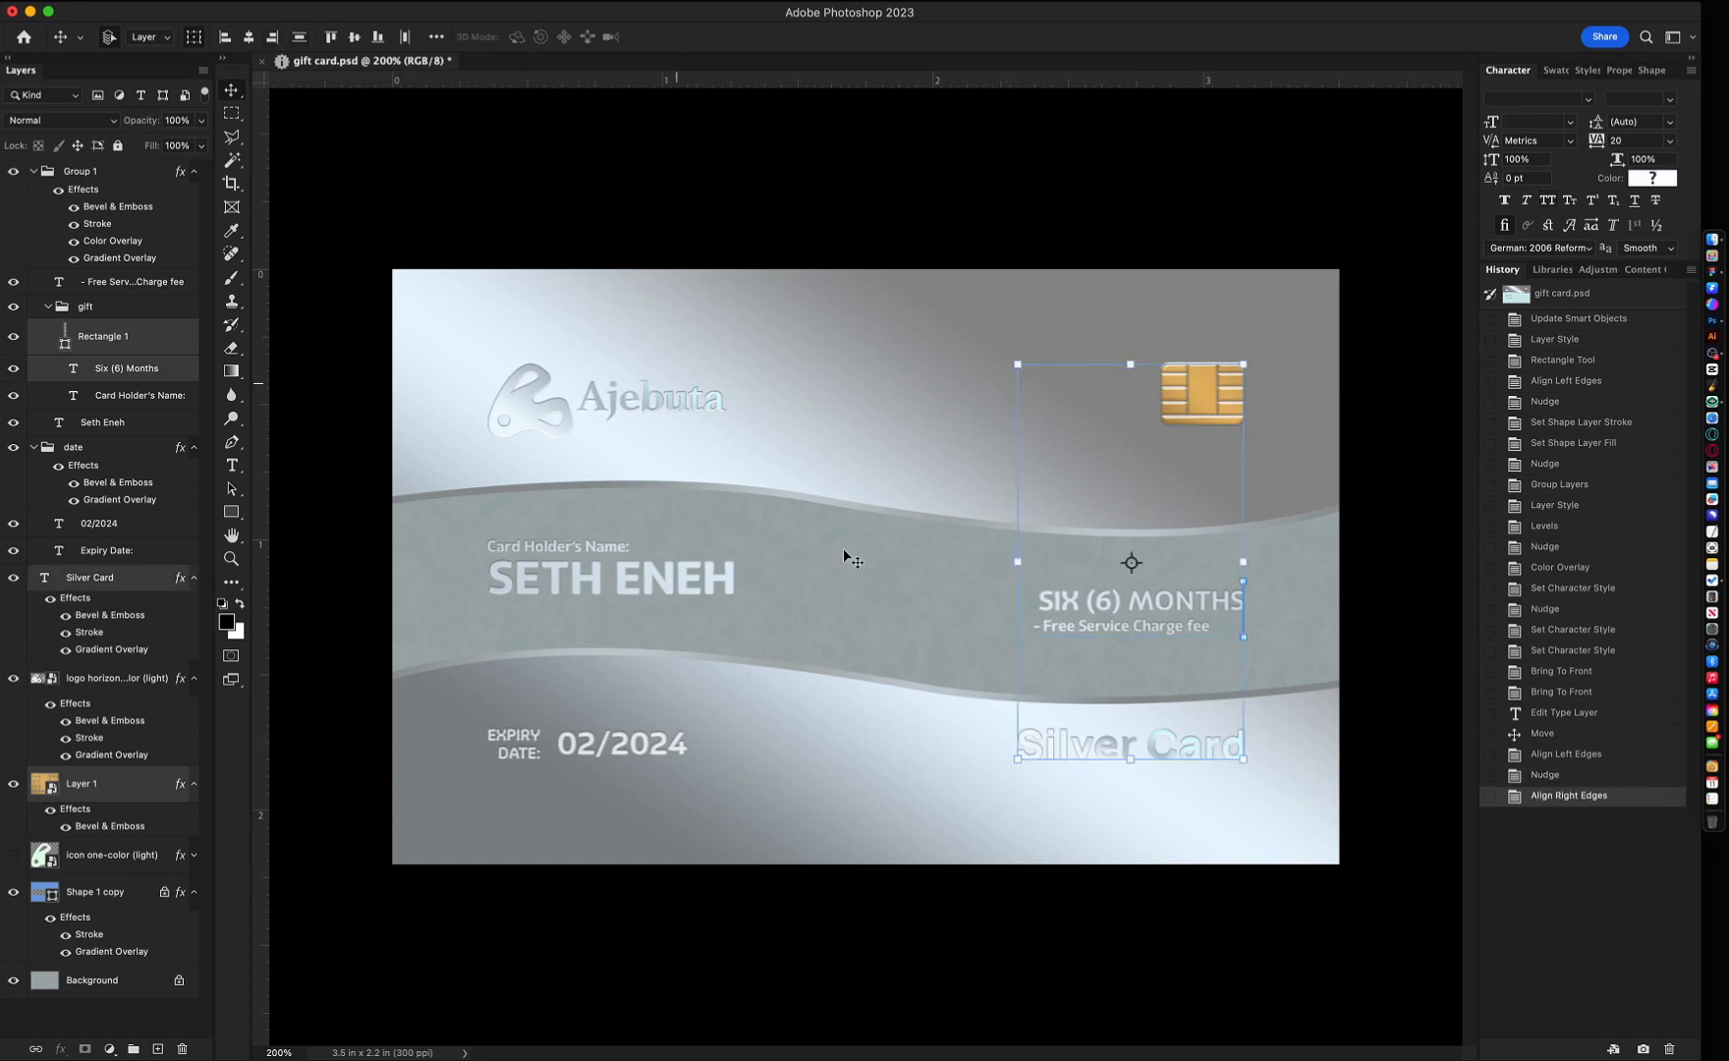
pyautogui.click(1023, 884)
# - Shift the "Six (6) Months" and "- Free Service Charge fee" texts left of the divider and align their right edges
pyautogui.moveTo(1074, 664); pyautogui.dragTo(1062, 587)
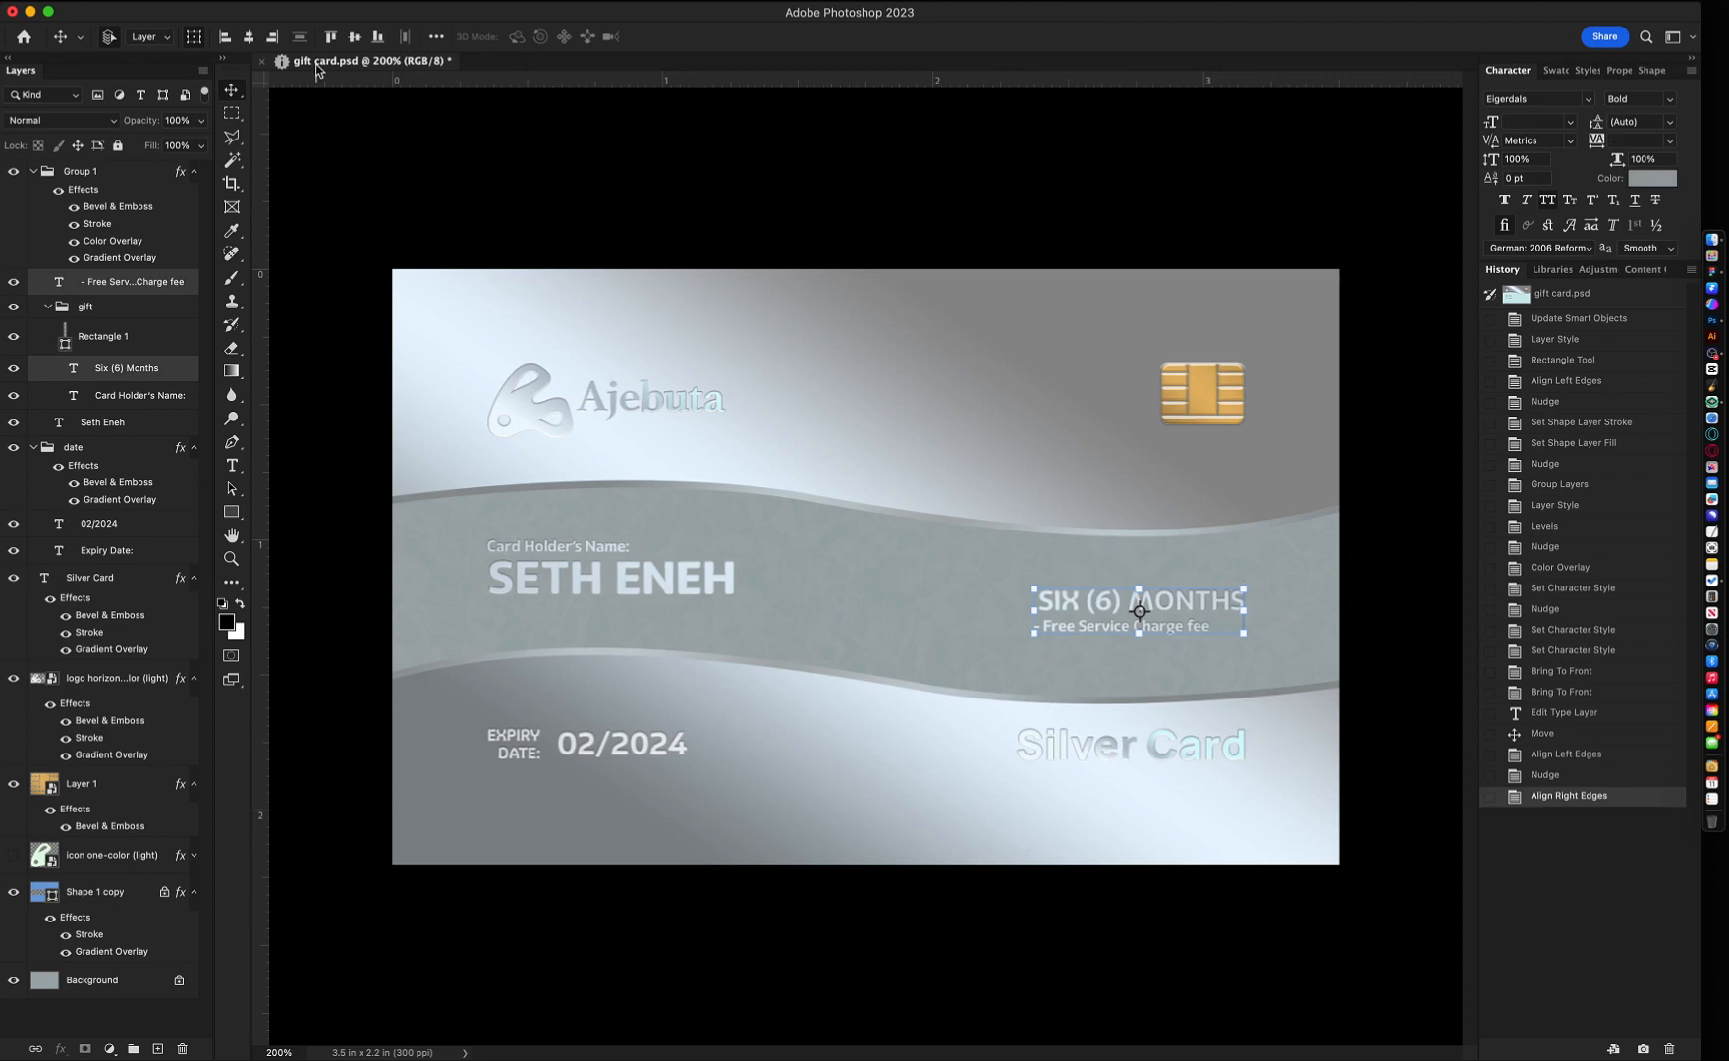
pyautogui.click(217, 39)
pyautogui.hotkey('shift', 'Left')
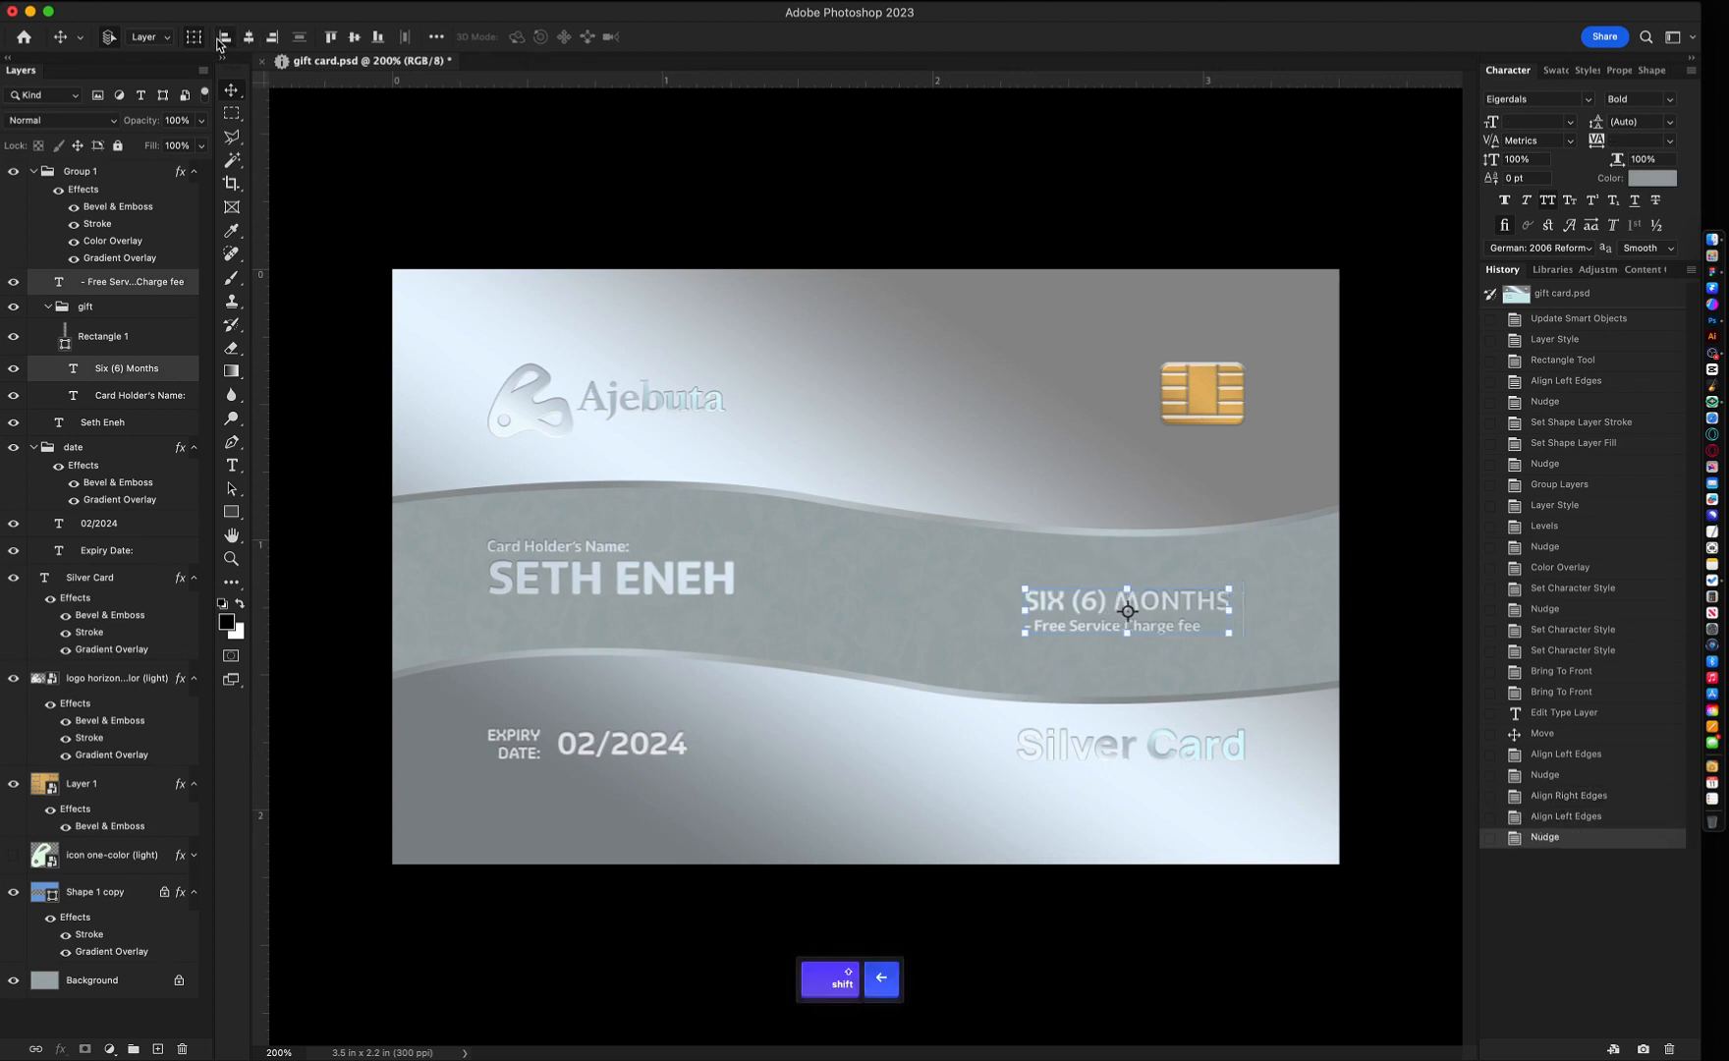
pyautogui.press('Left')
pyautogui.press('Left')
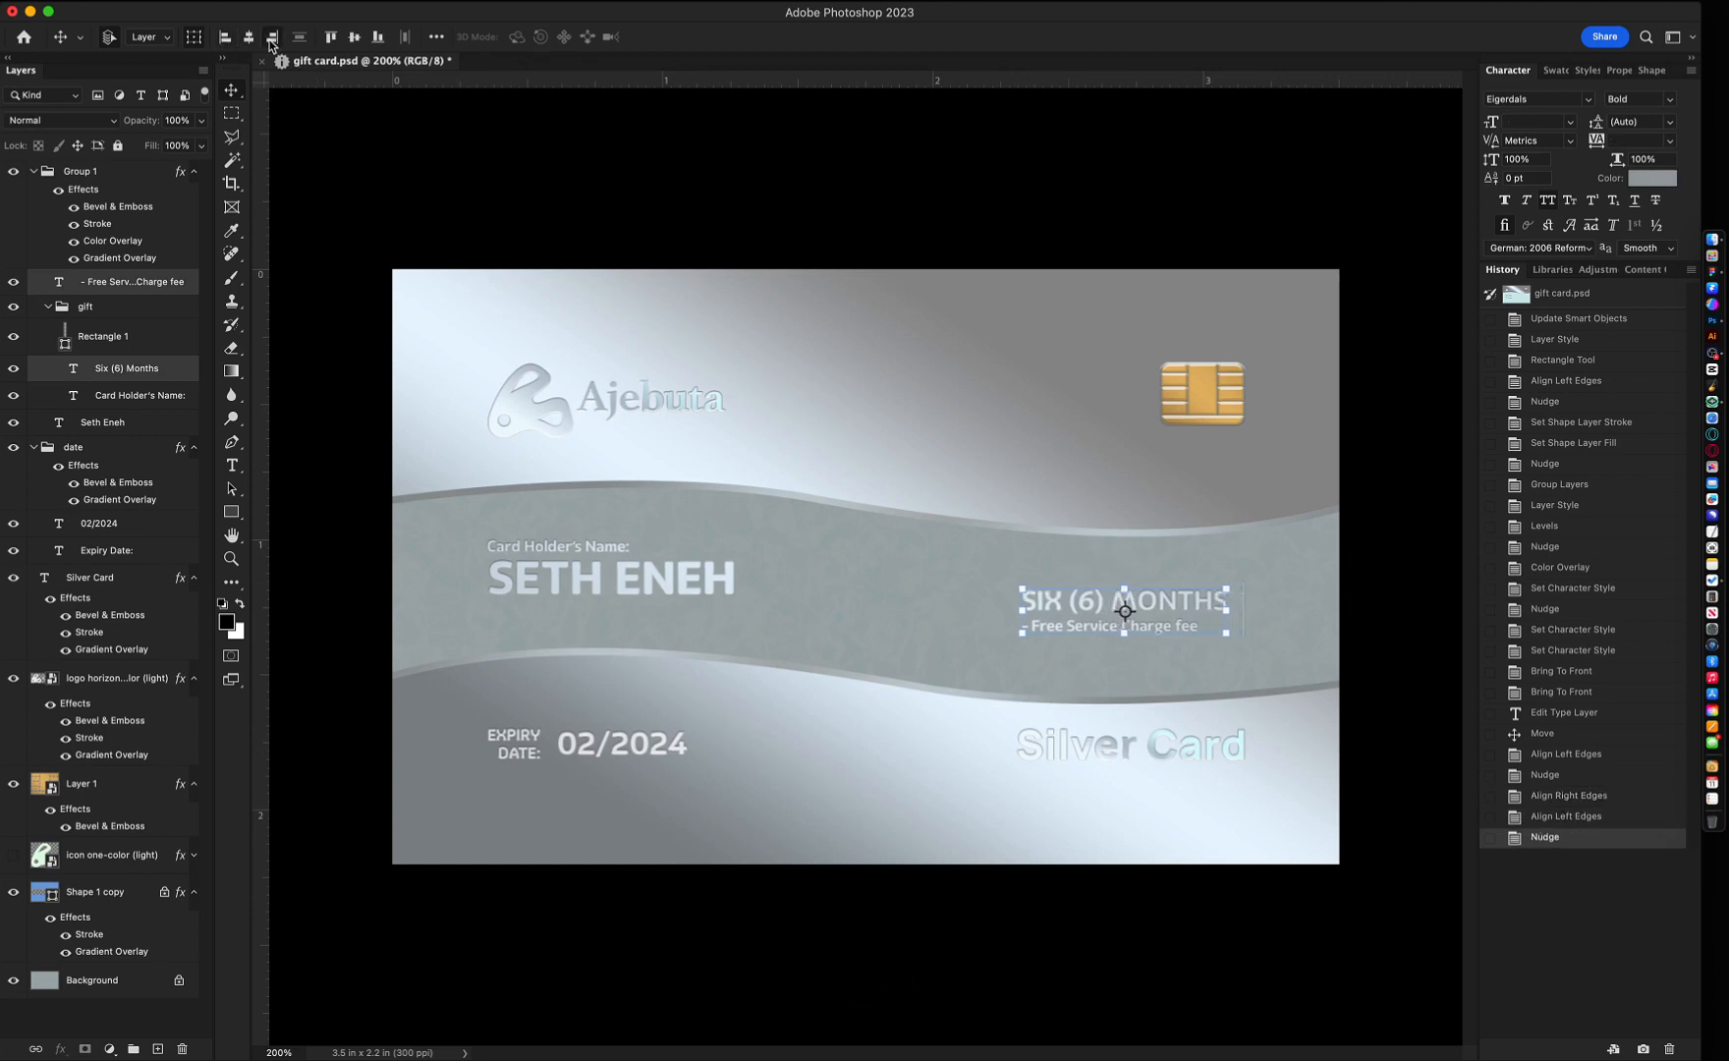
pyautogui.click(271, 37)
pyautogui.click(1167, 951)
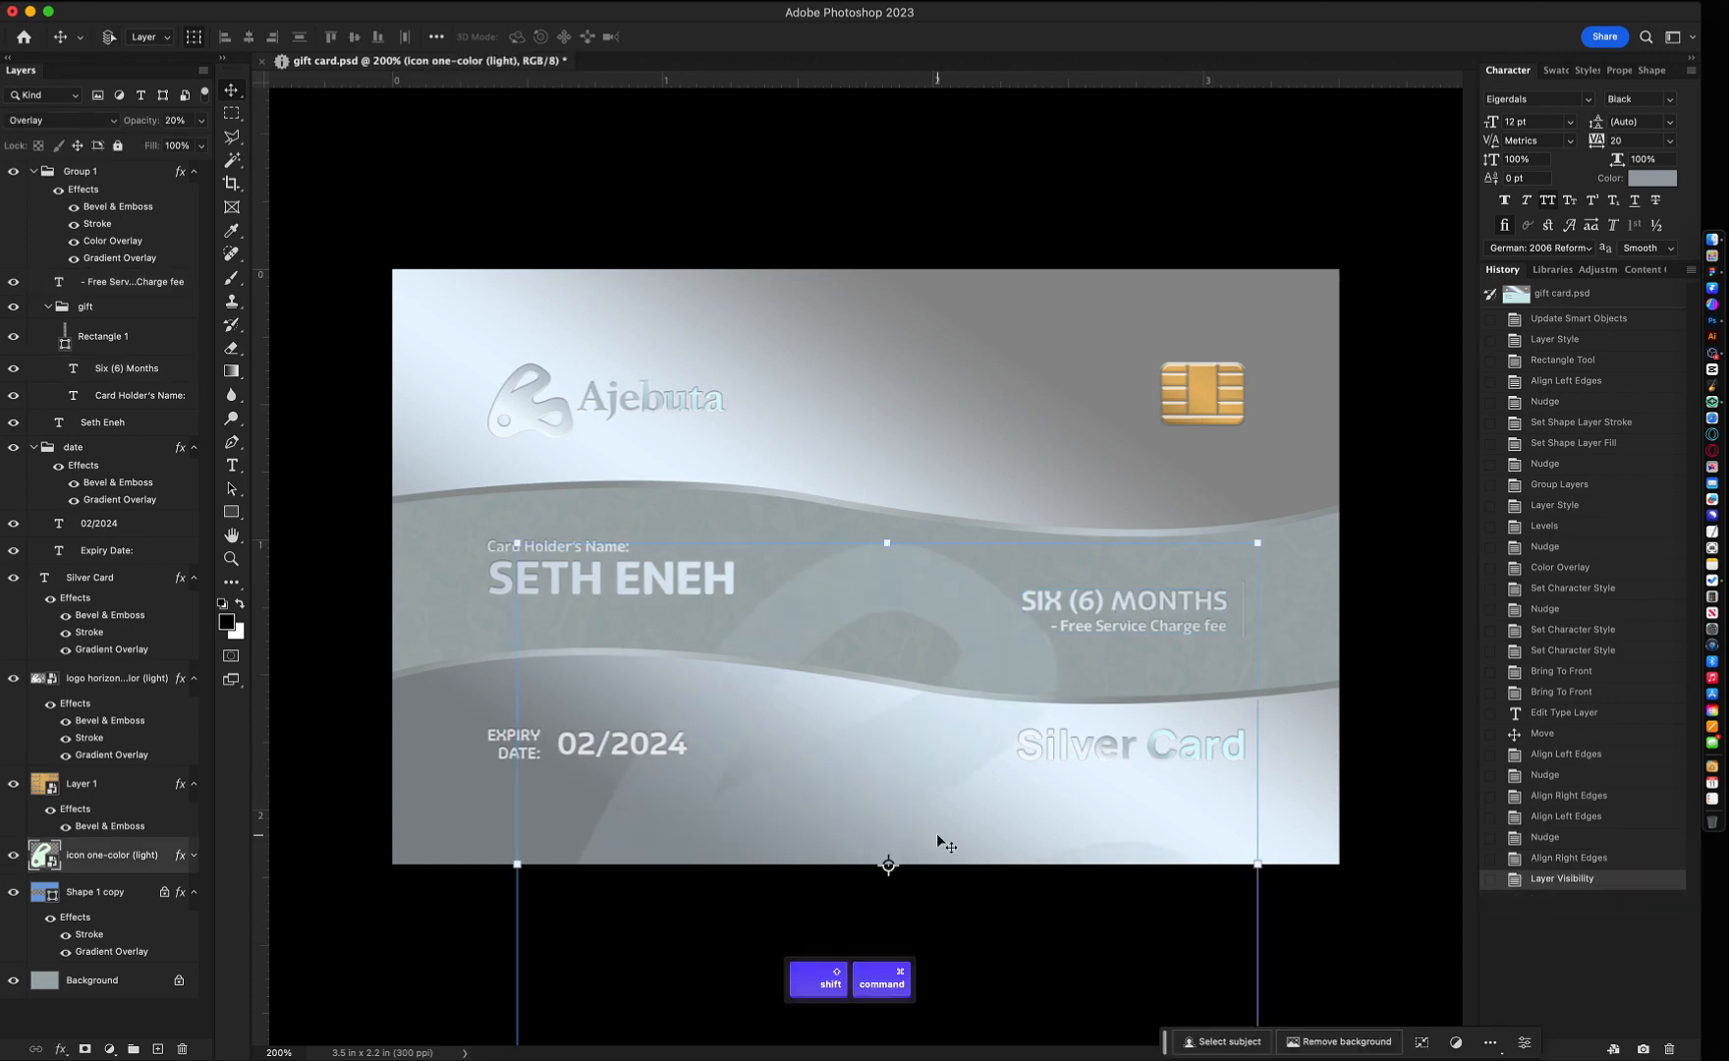
# - Move the faded "icon one-color (light)" watermark upward across the card
pyautogui.moveTo(938, 941); pyautogui.dragTo(897, 643)
pyautogui.press('Return')
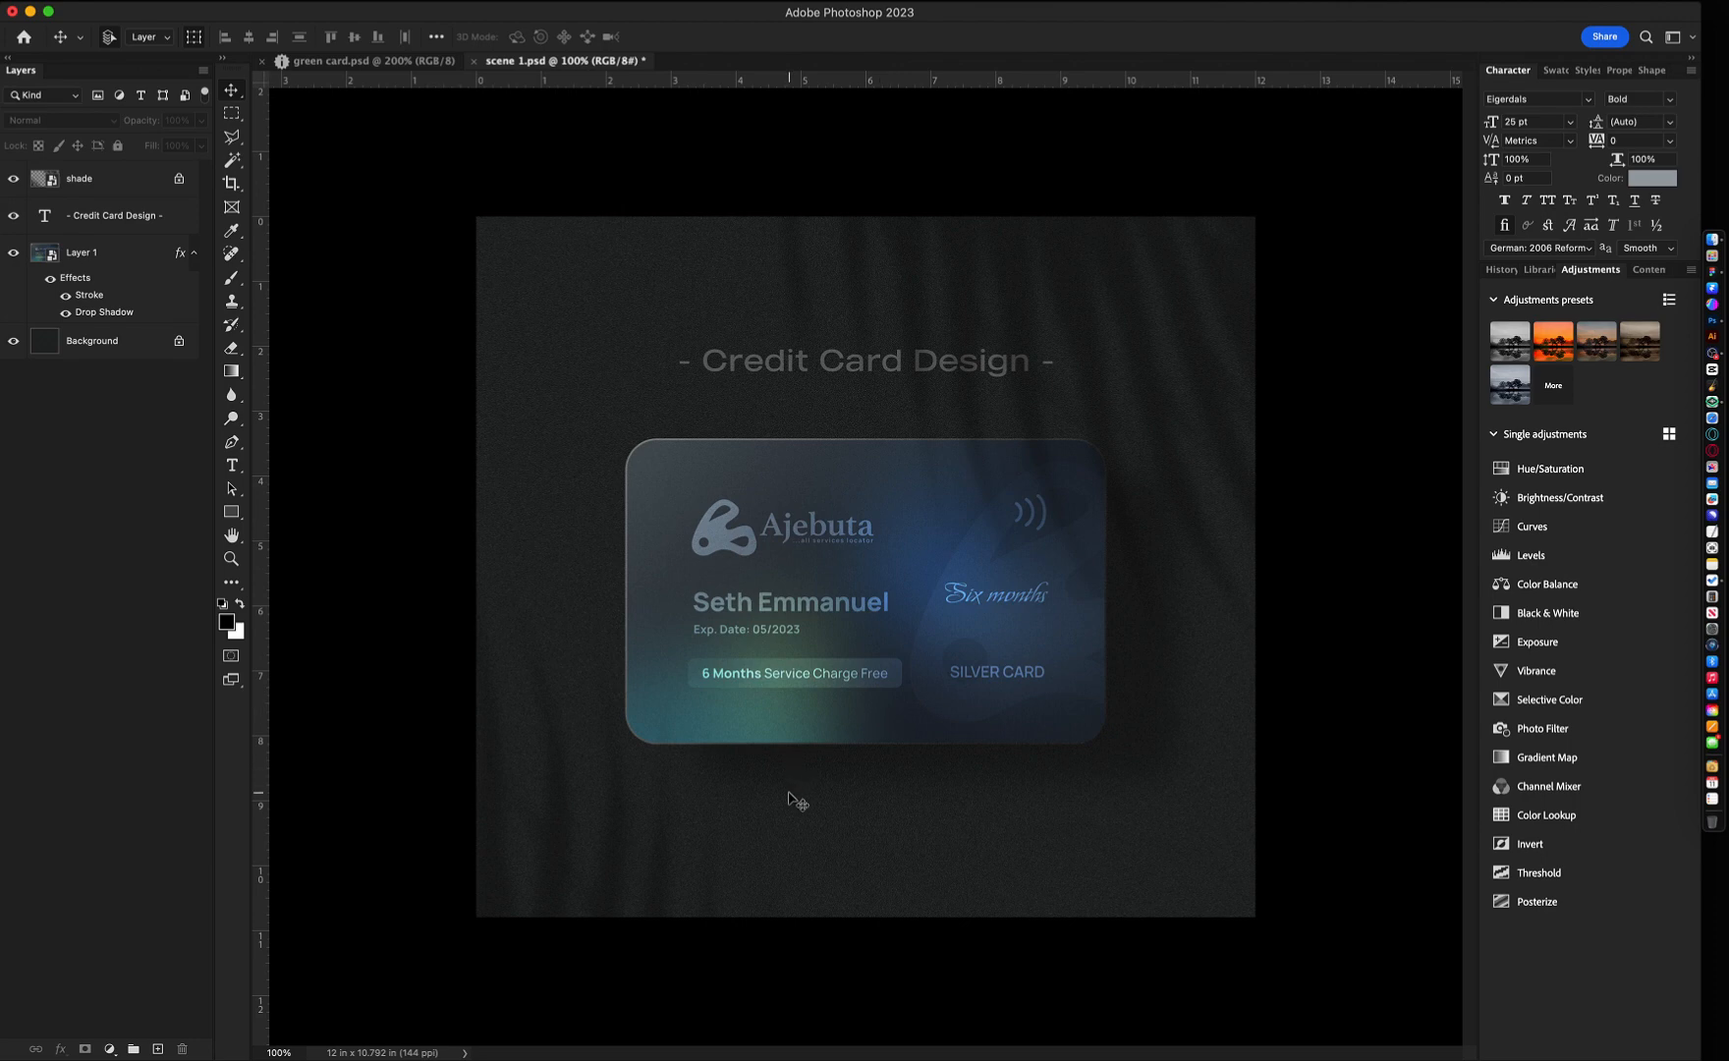
# - Paste the silver gift card into the card's smart object in scene 1.psd and clip it to Layer 1
pyautogui.click(822, 670)
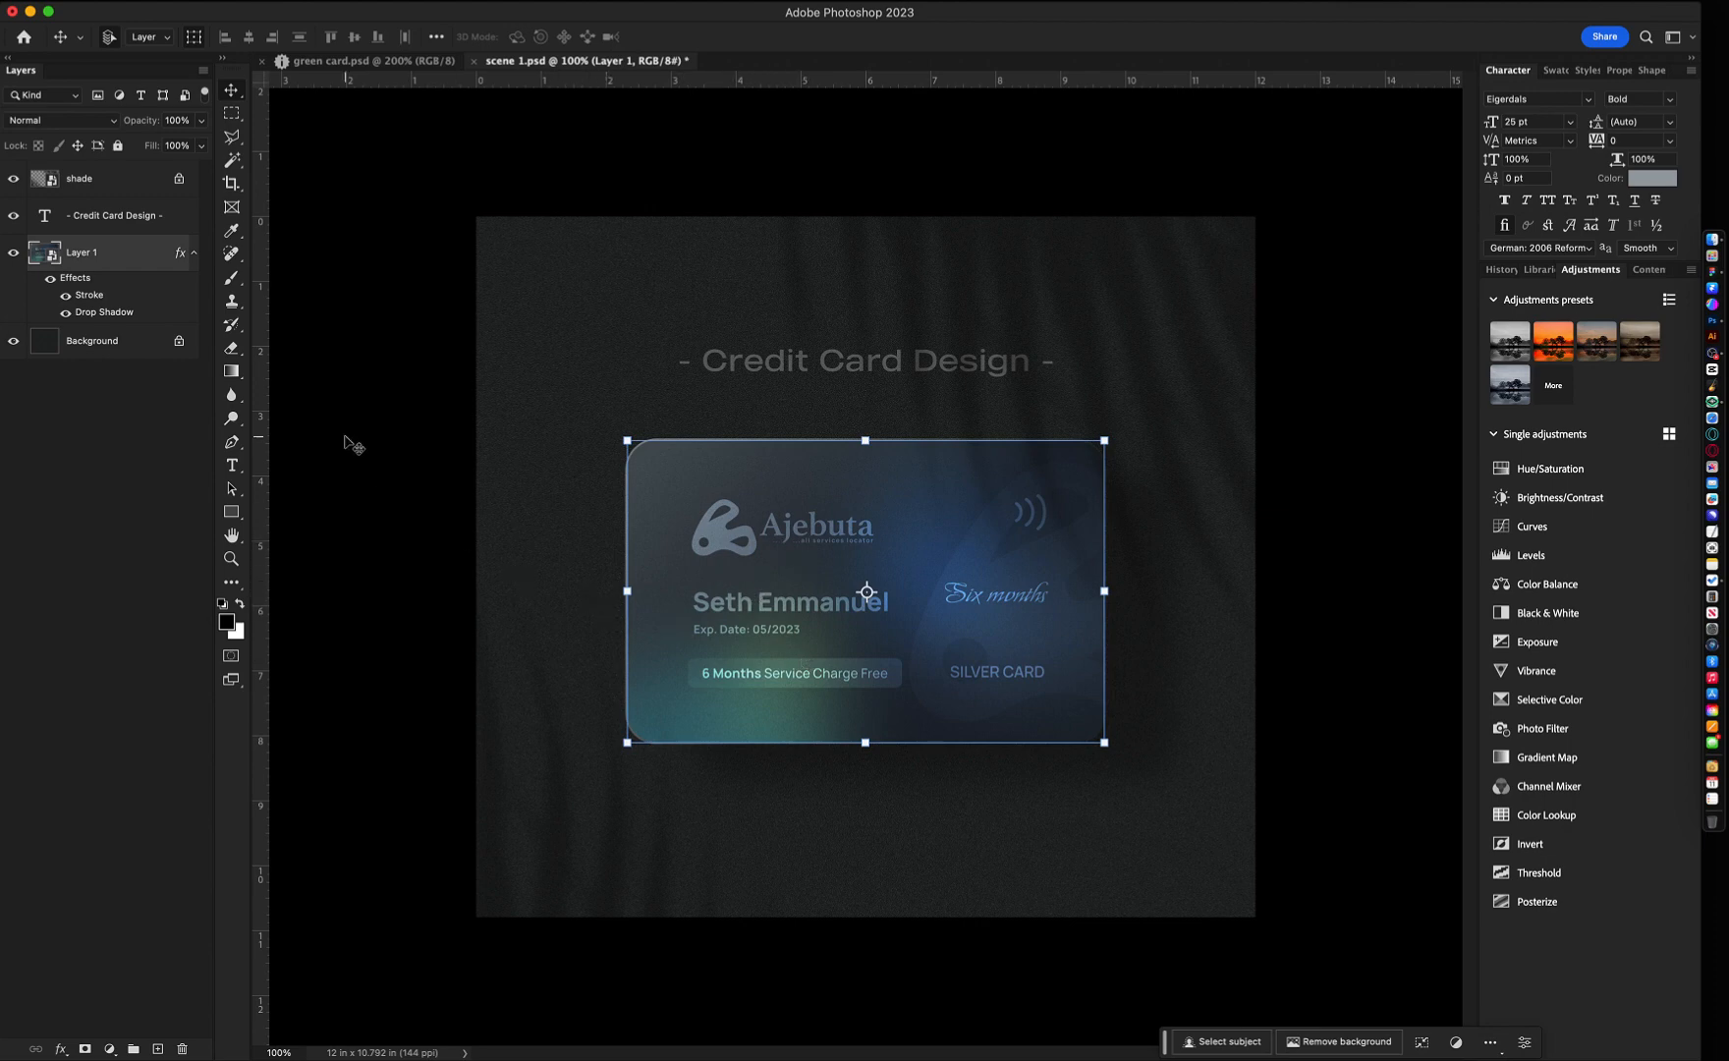
pyautogui.doubleClick(52, 257)
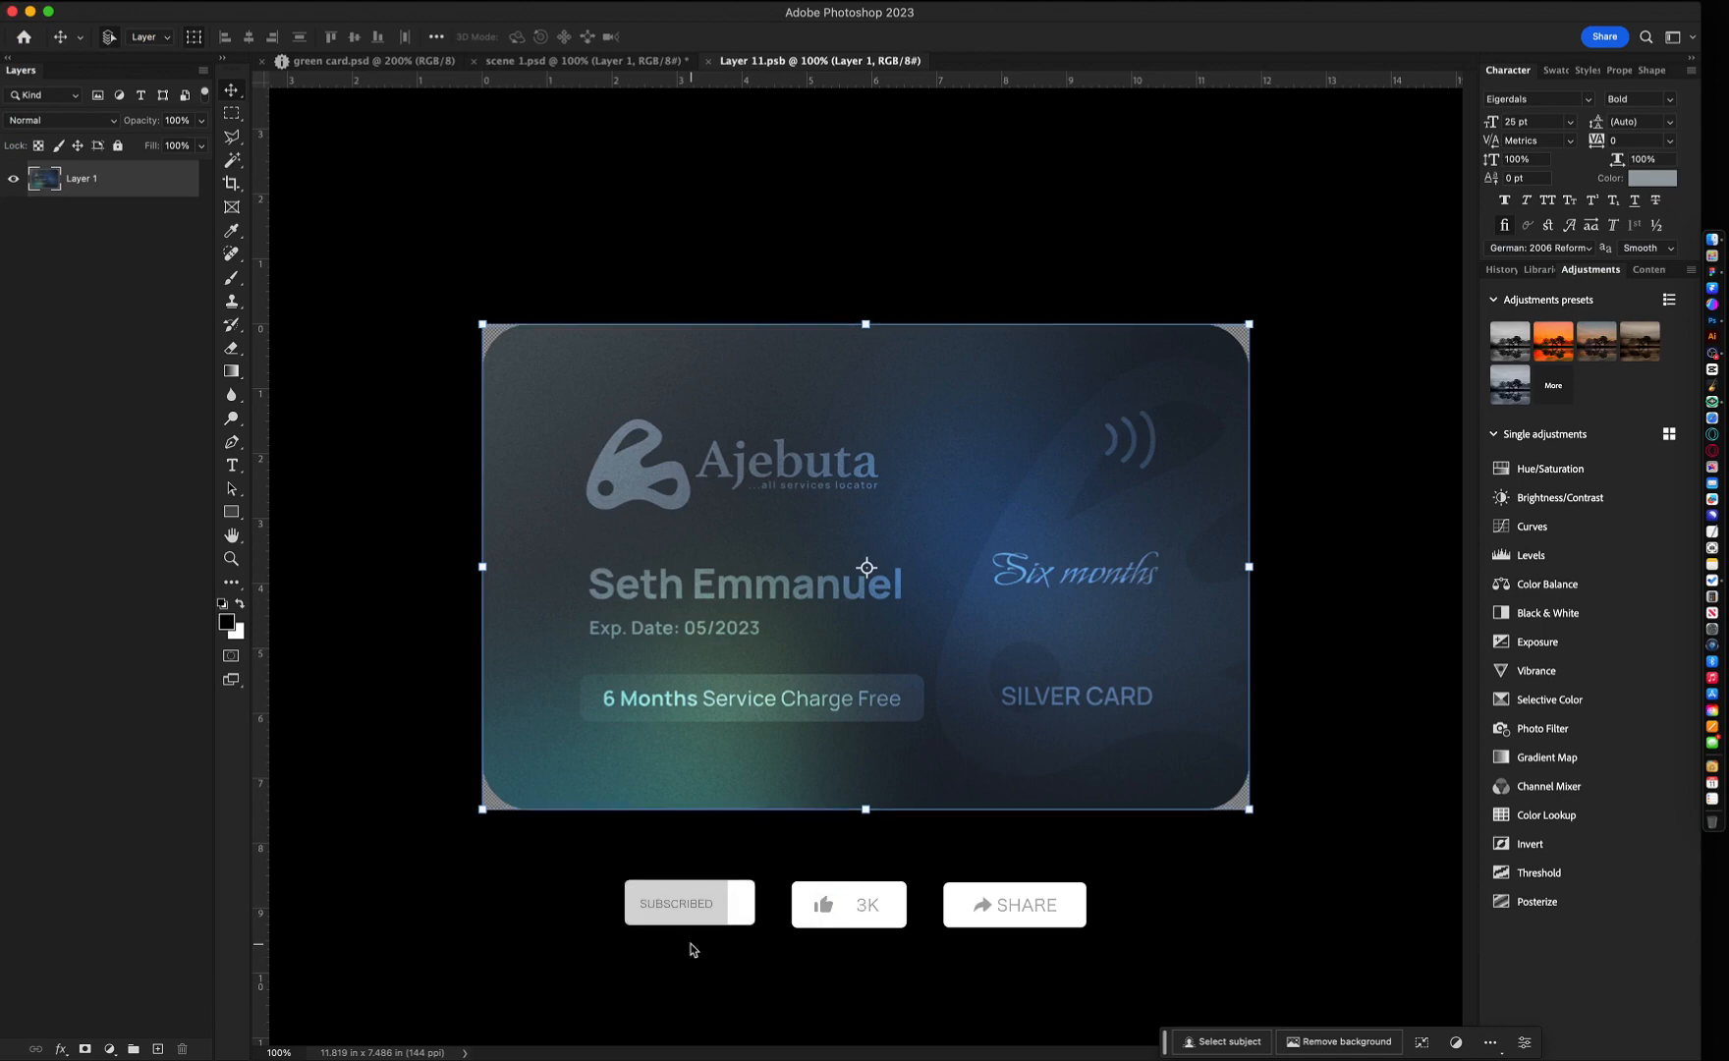
pyautogui.press('super+v')
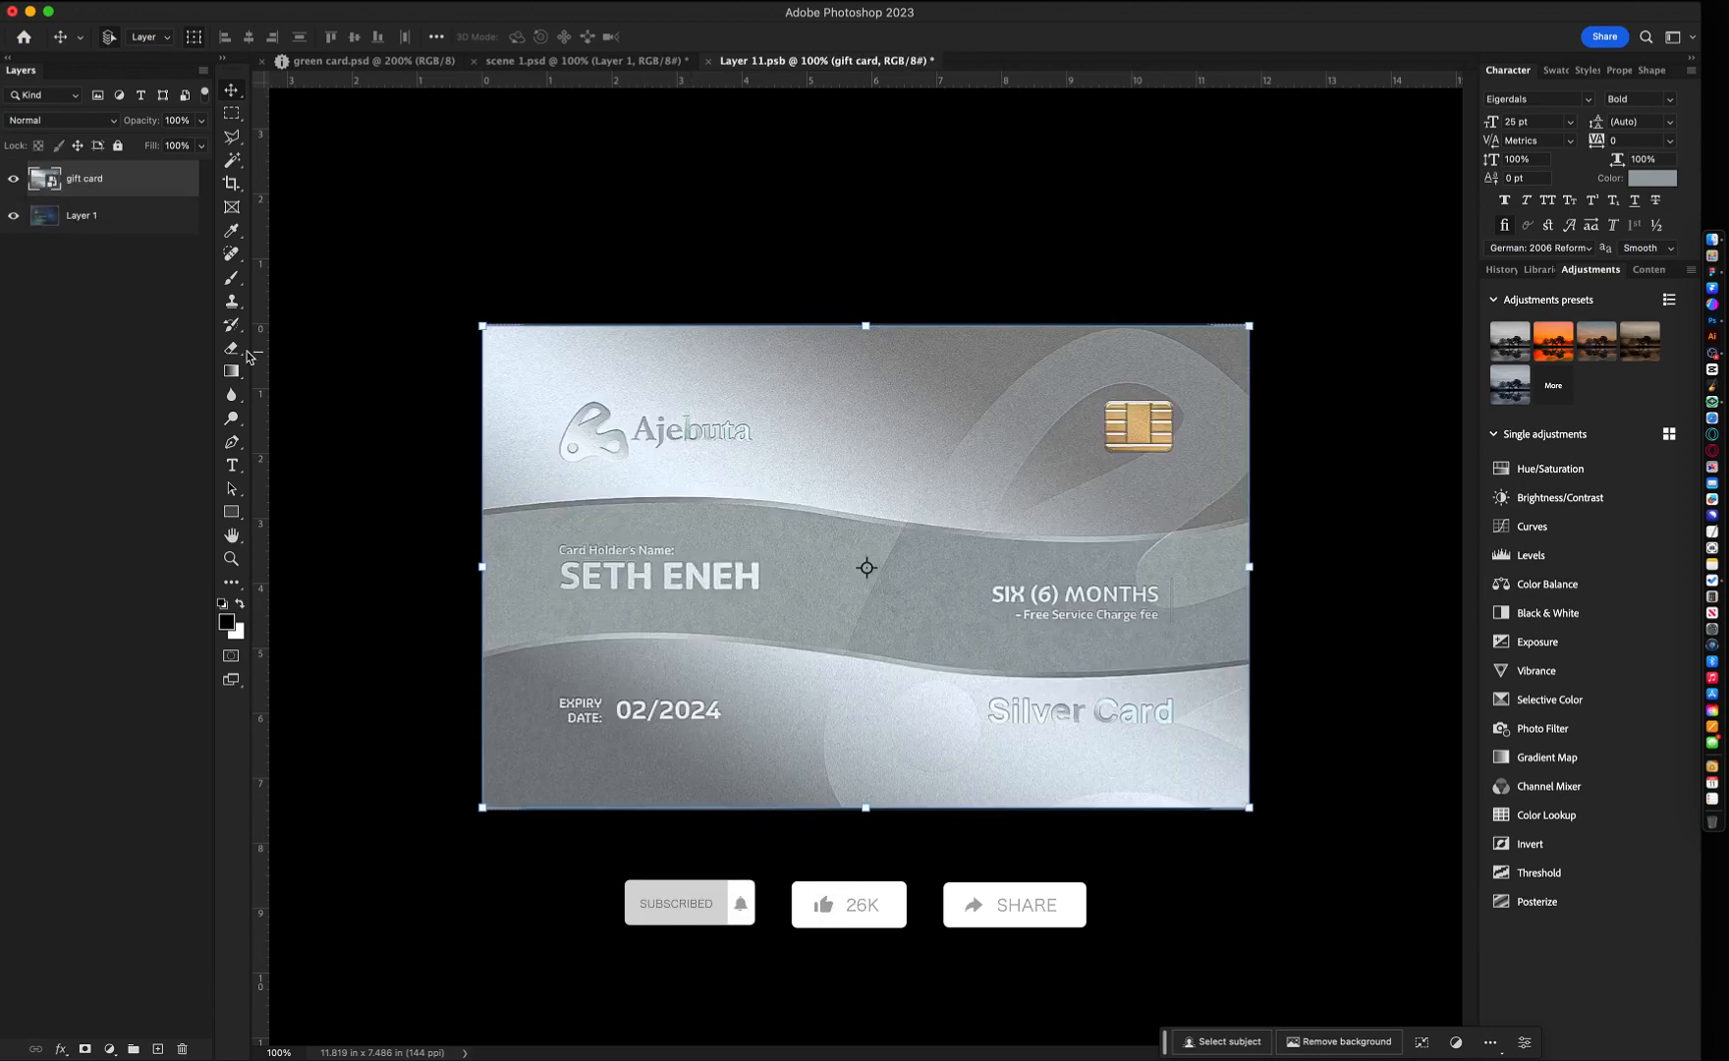
pyautogui.rightClick(140, 177)
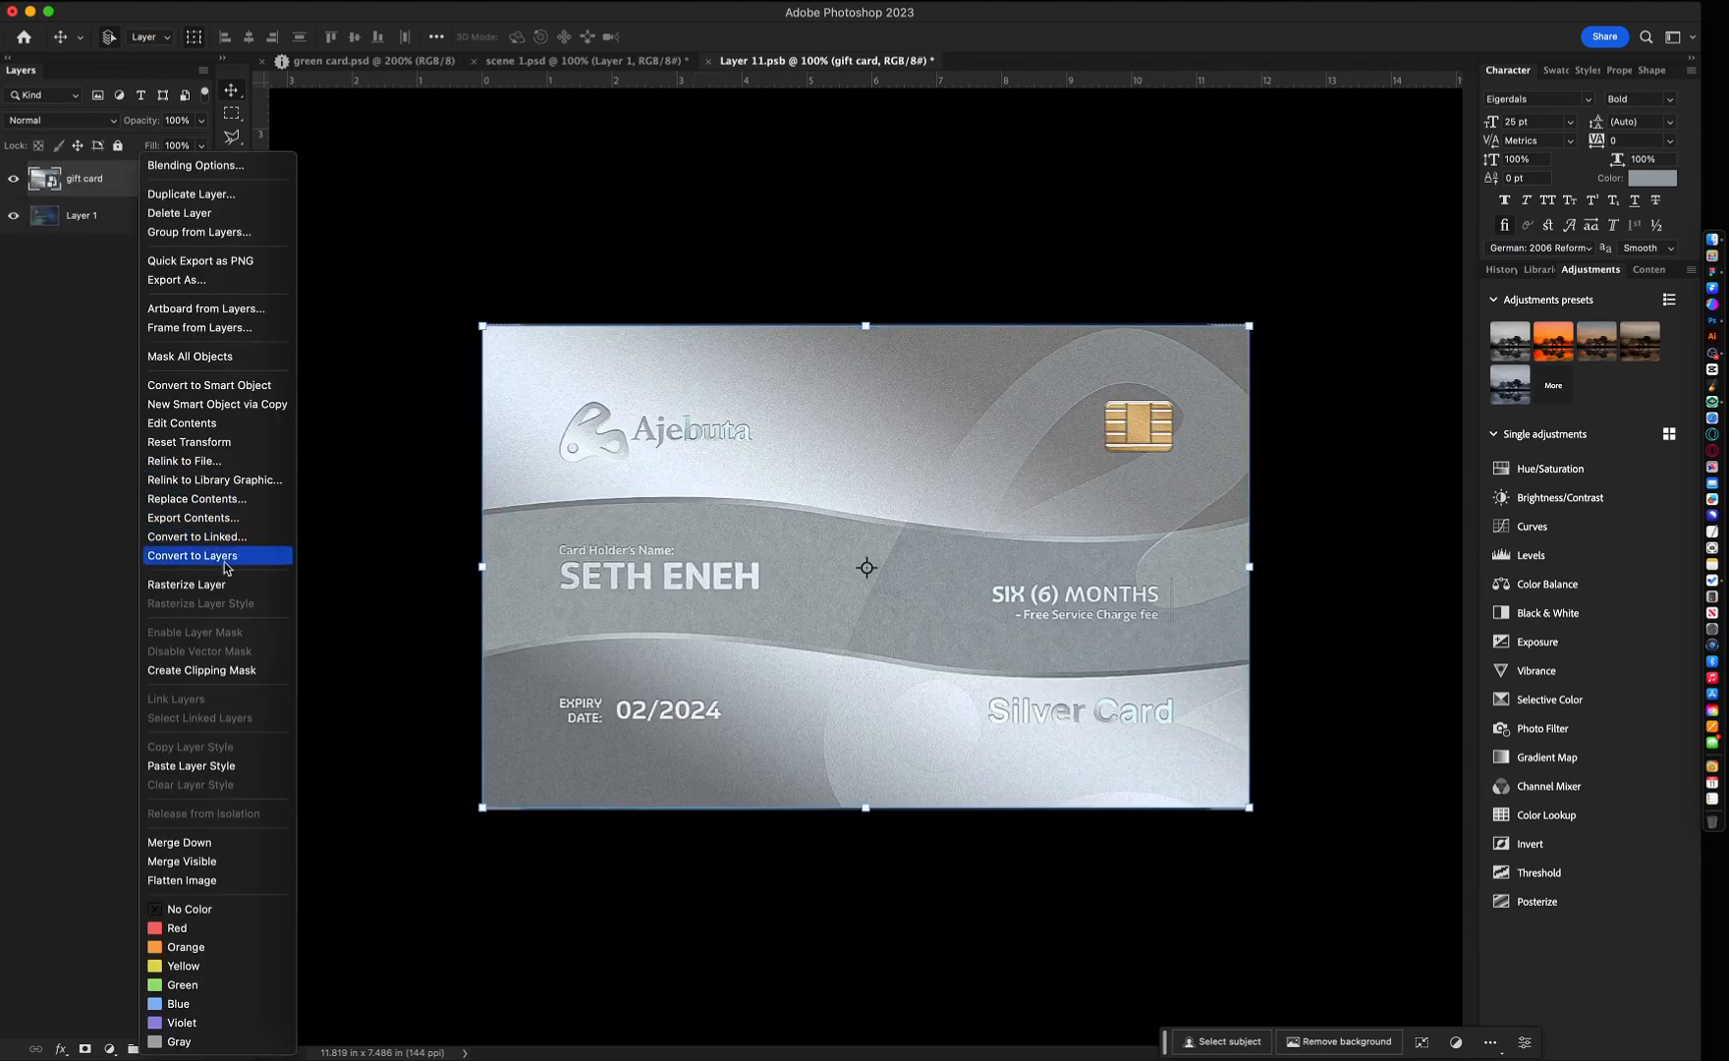
pyautogui.click(211, 670)
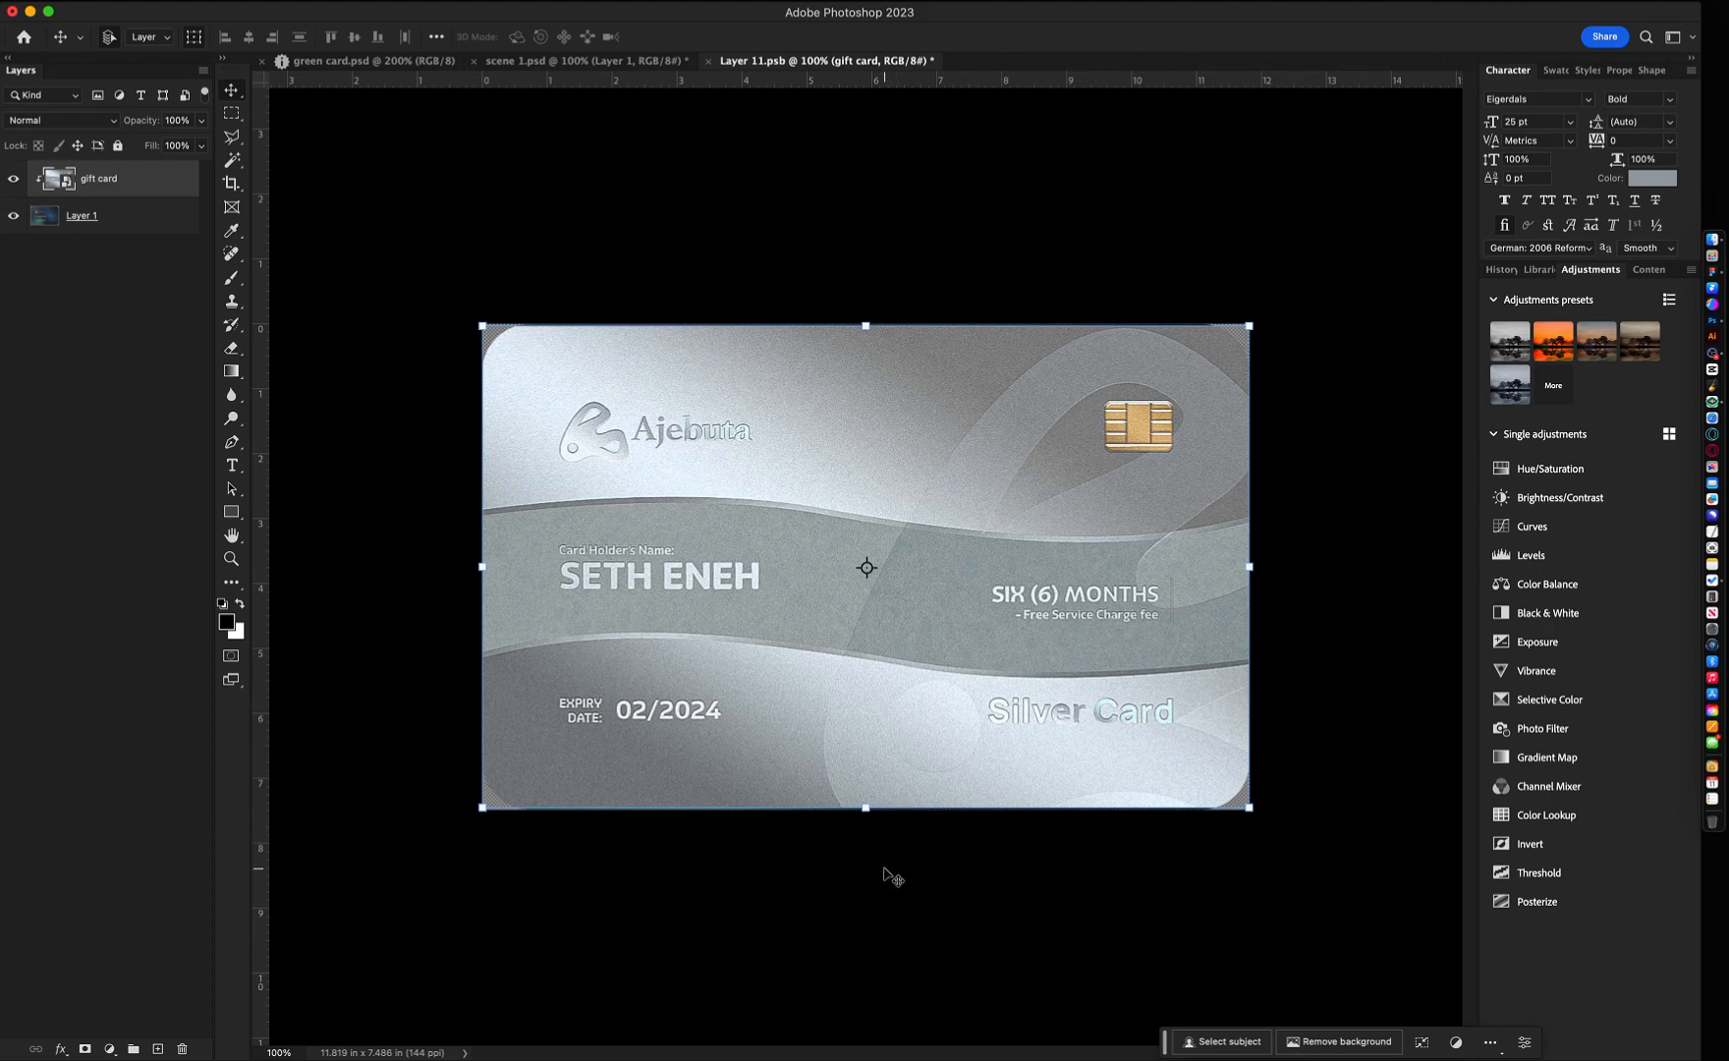
# - Scale the gift card layer from its centre to about 11.91 by 7.49 in, deselect it, and save and close the smart object
pyautogui.press('alt')
pyautogui.moveTo(866, 803); pyautogui.dragTo(866, 811)
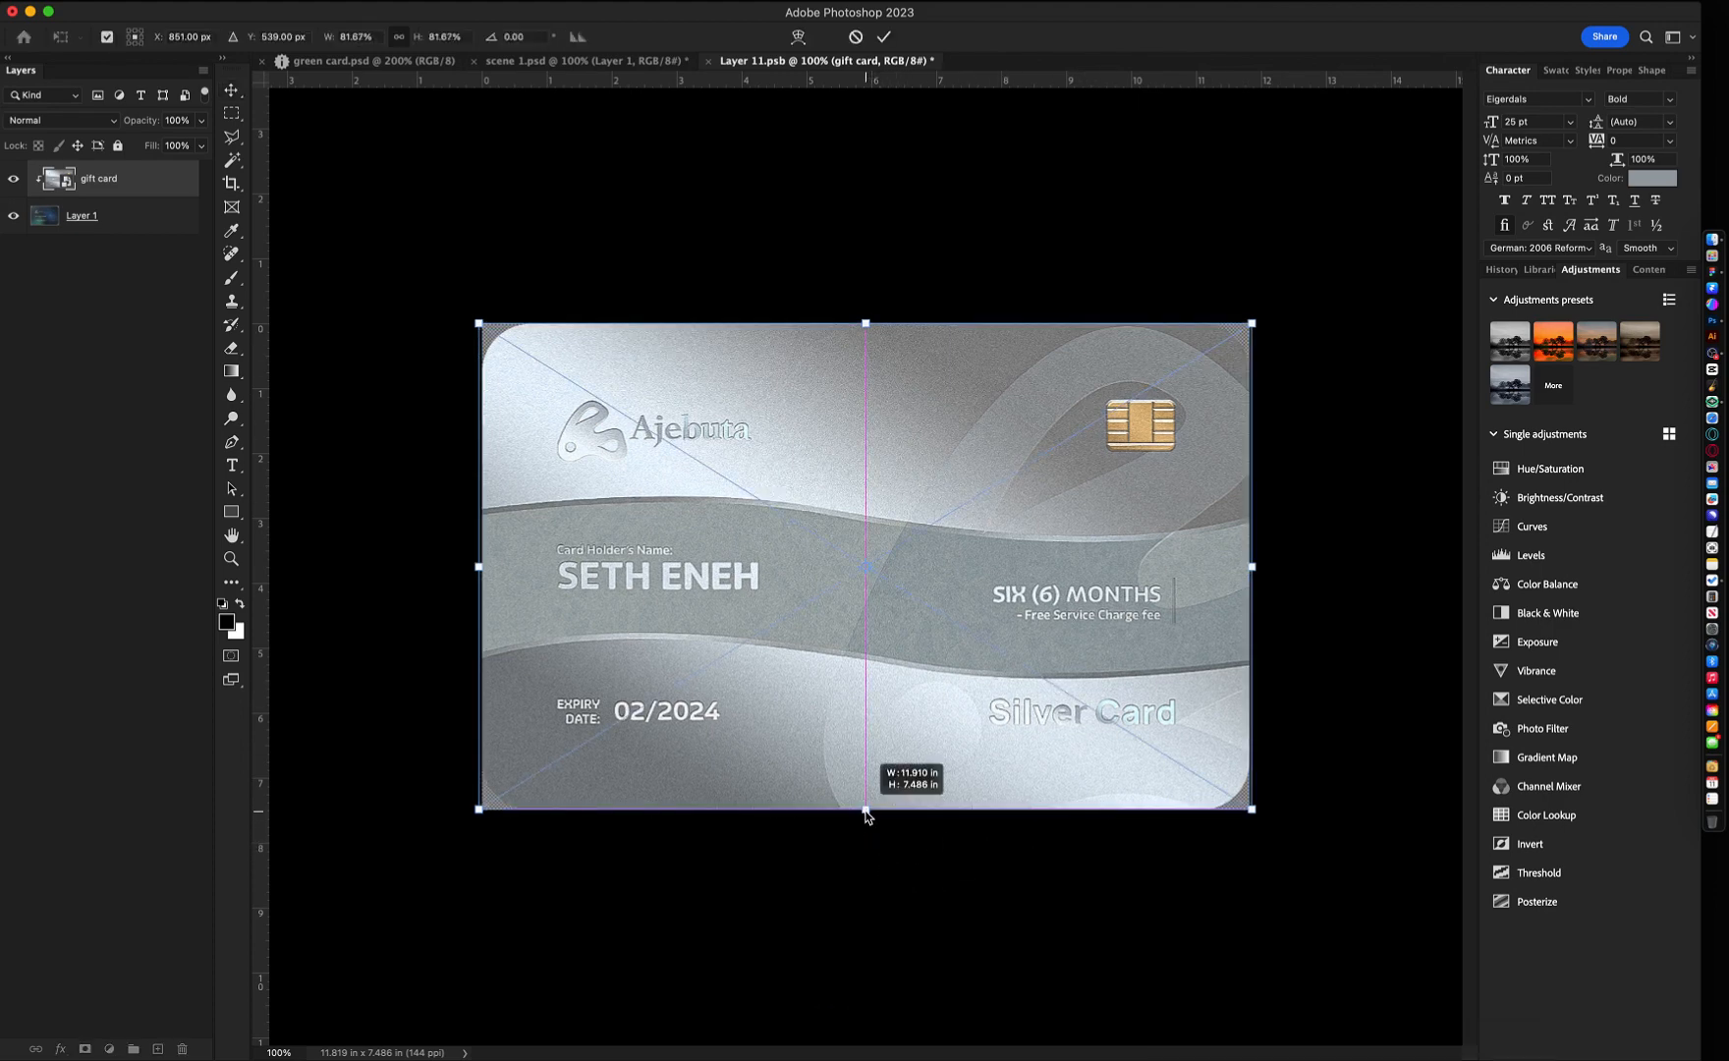
pyautogui.press('Return')
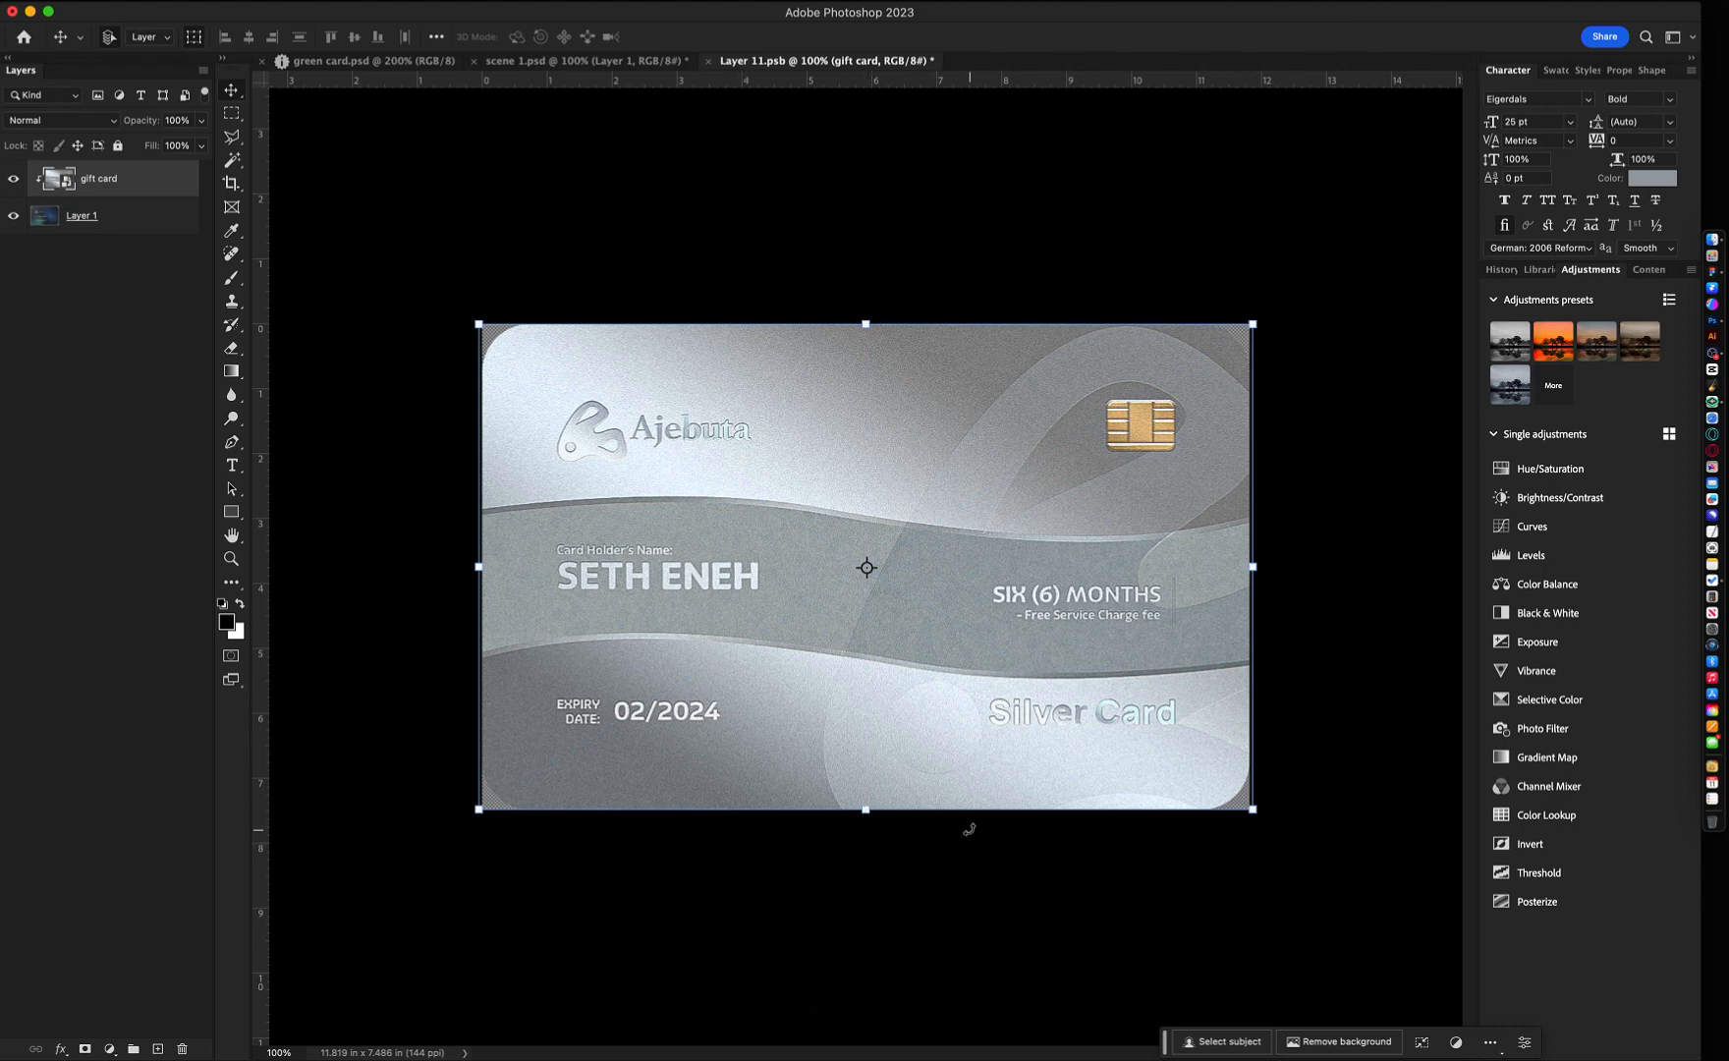
pyautogui.click(945, 914)
pyautogui.press('super+w')
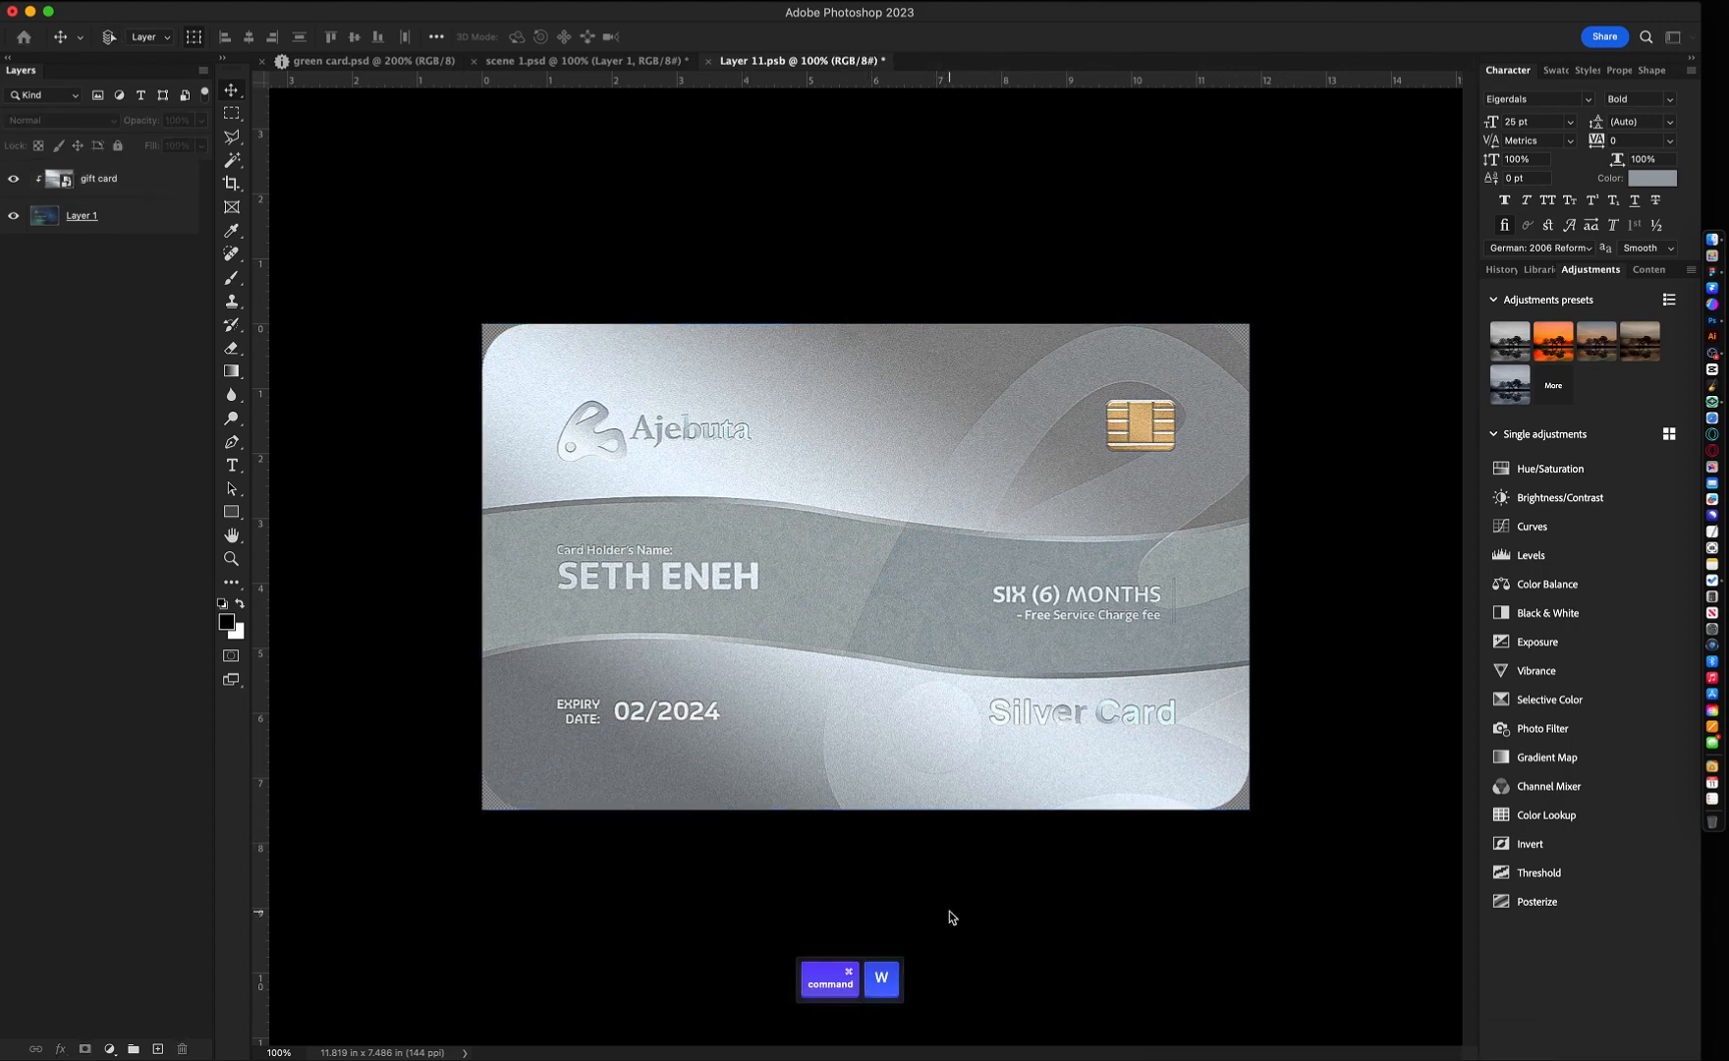
pyautogui.press('Return')
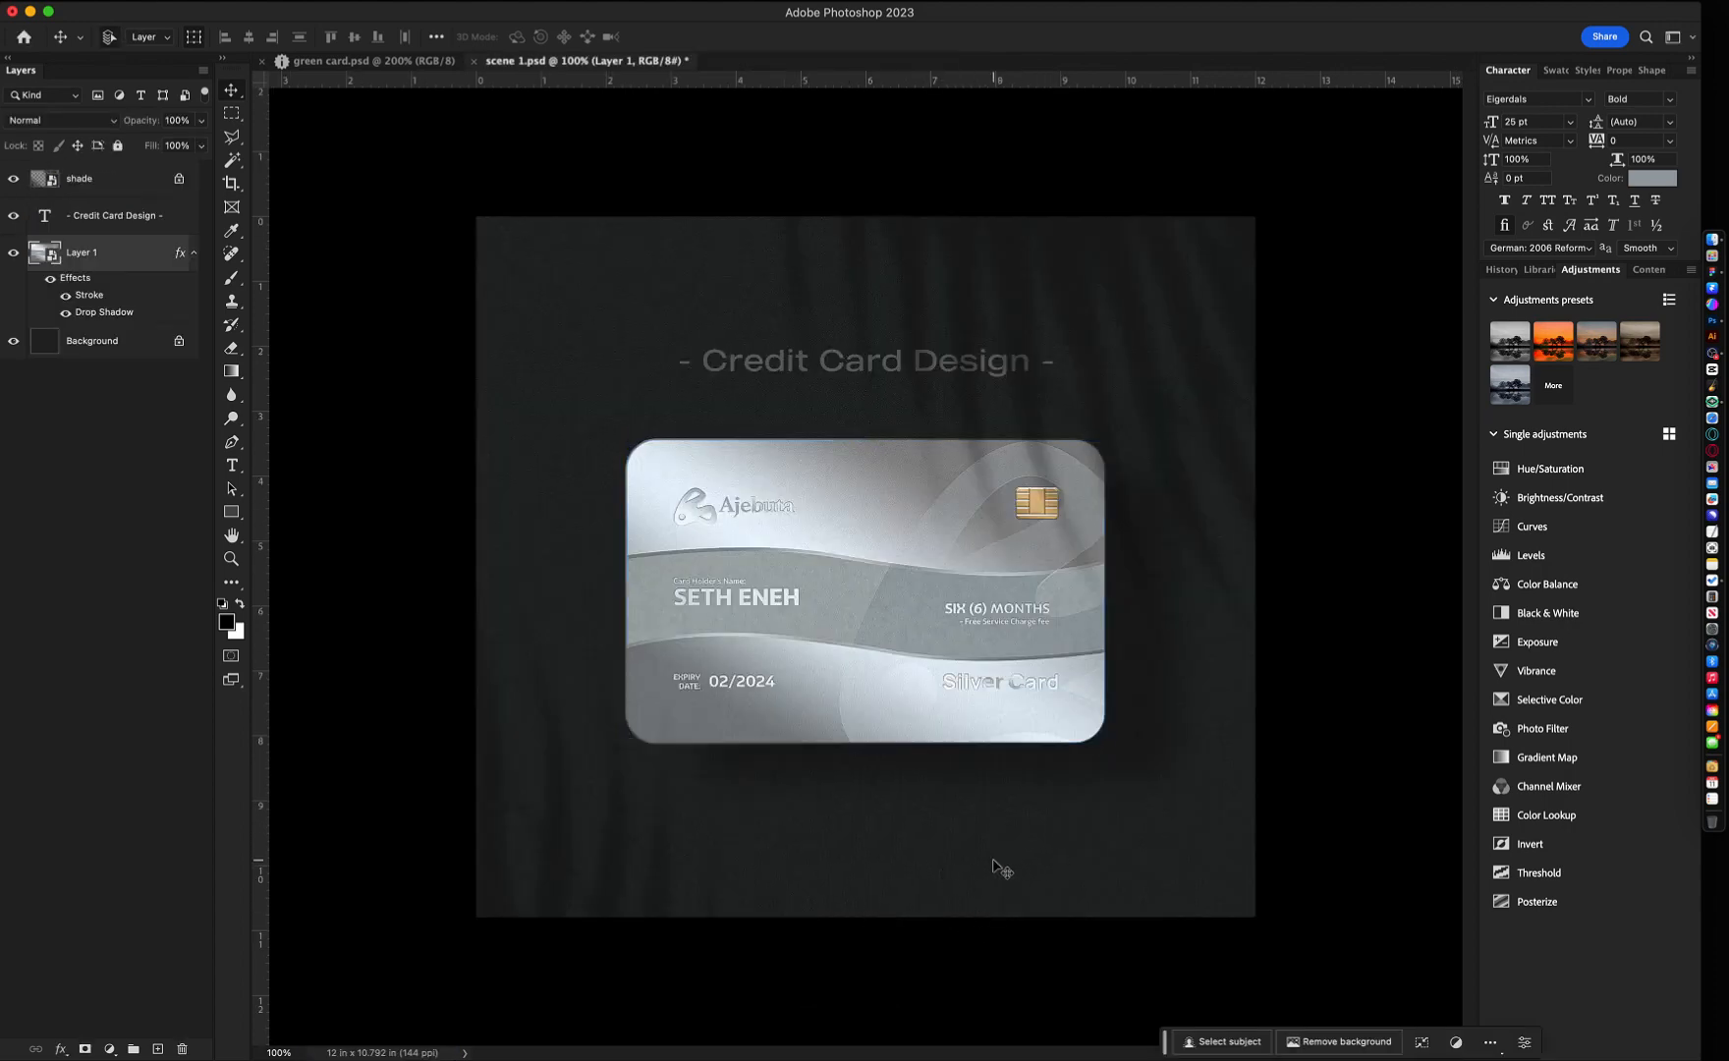
# - Raise the opacity of Layer 1's gradient stroke to 100%, reduce it slightly, and apply the layer style
pyautogui.click(907, 659)
pyautogui.doubleClick(89, 297)
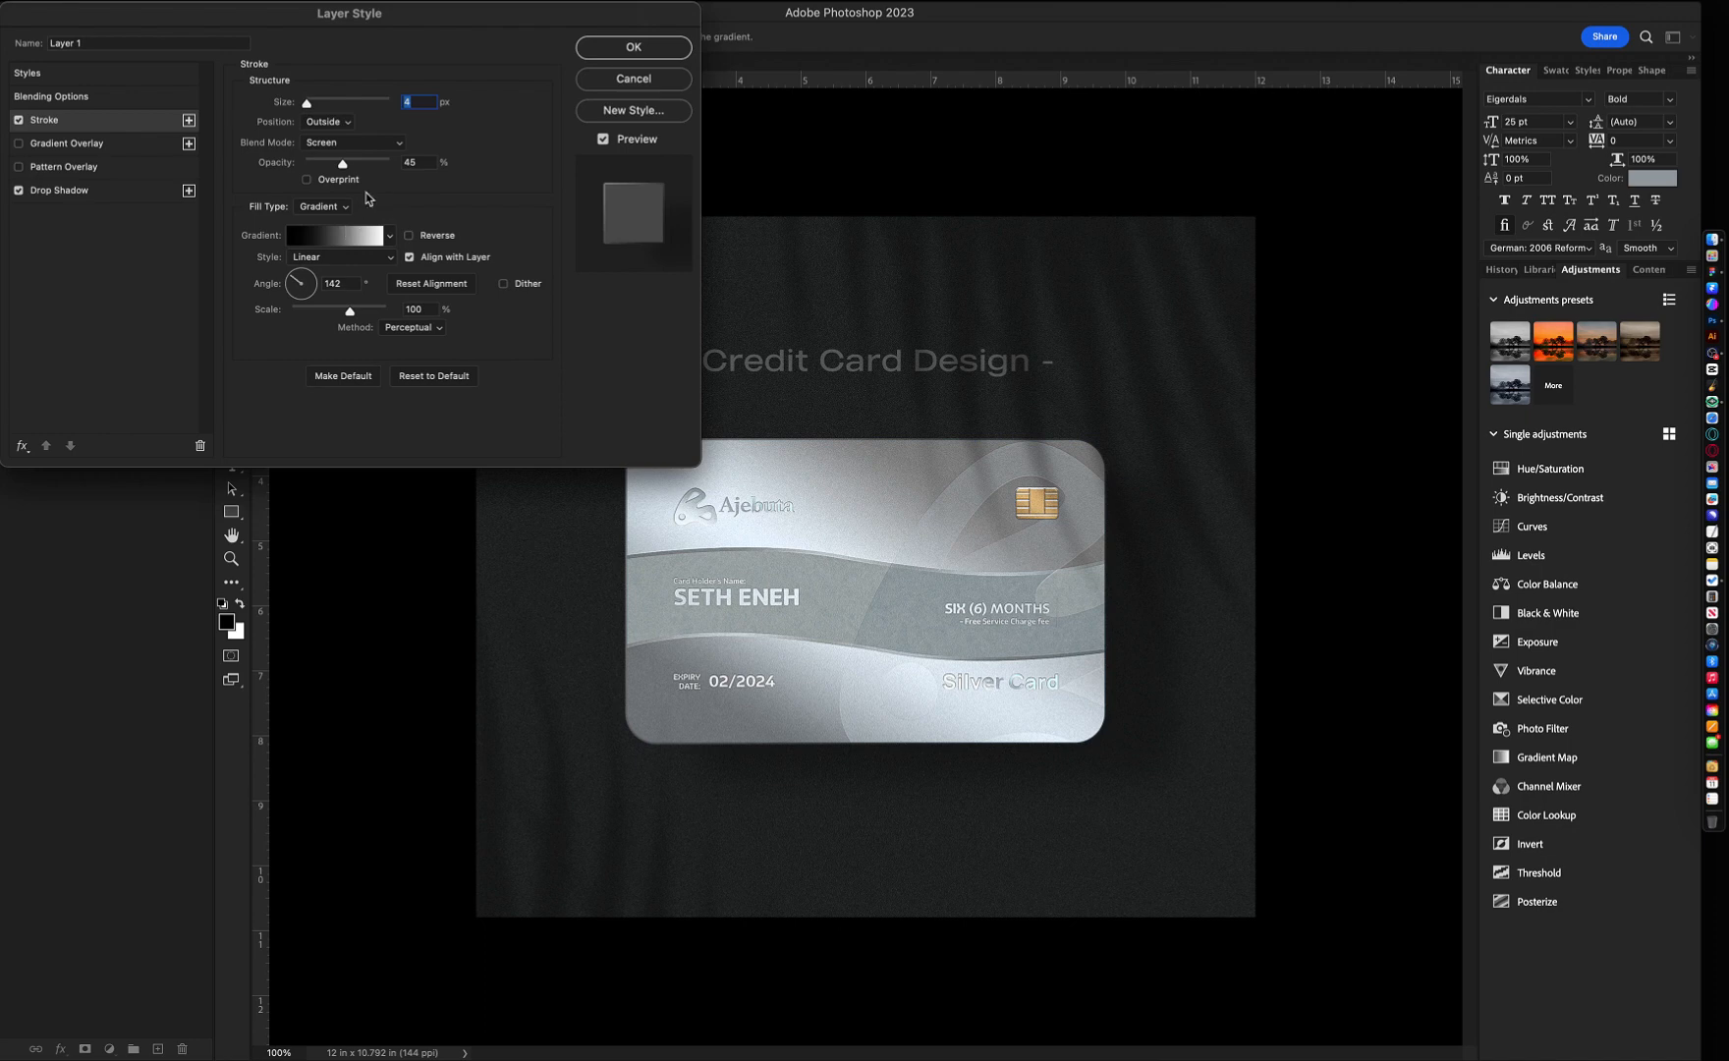
pyautogui.moveTo(370, 166); pyautogui.dragTo(395, 165)
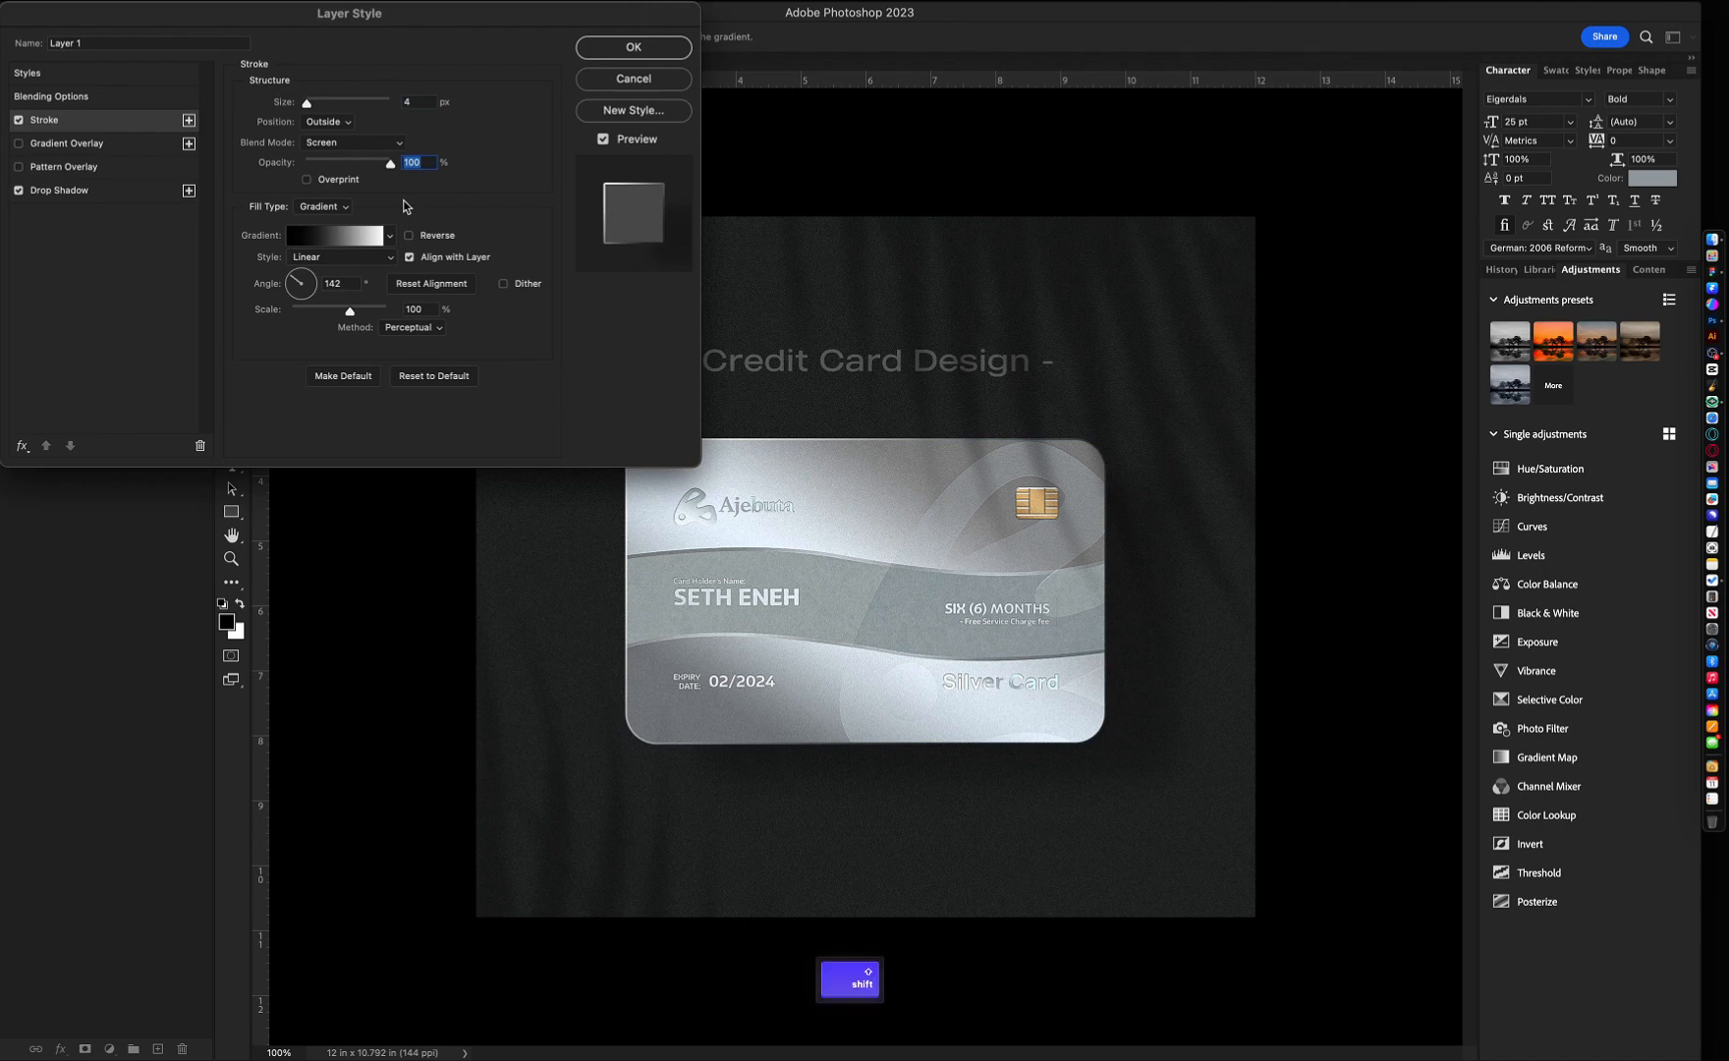
pyautogui.hotkey('shift', 'Down')
pyautogui.hotkey('shift', 'Down')
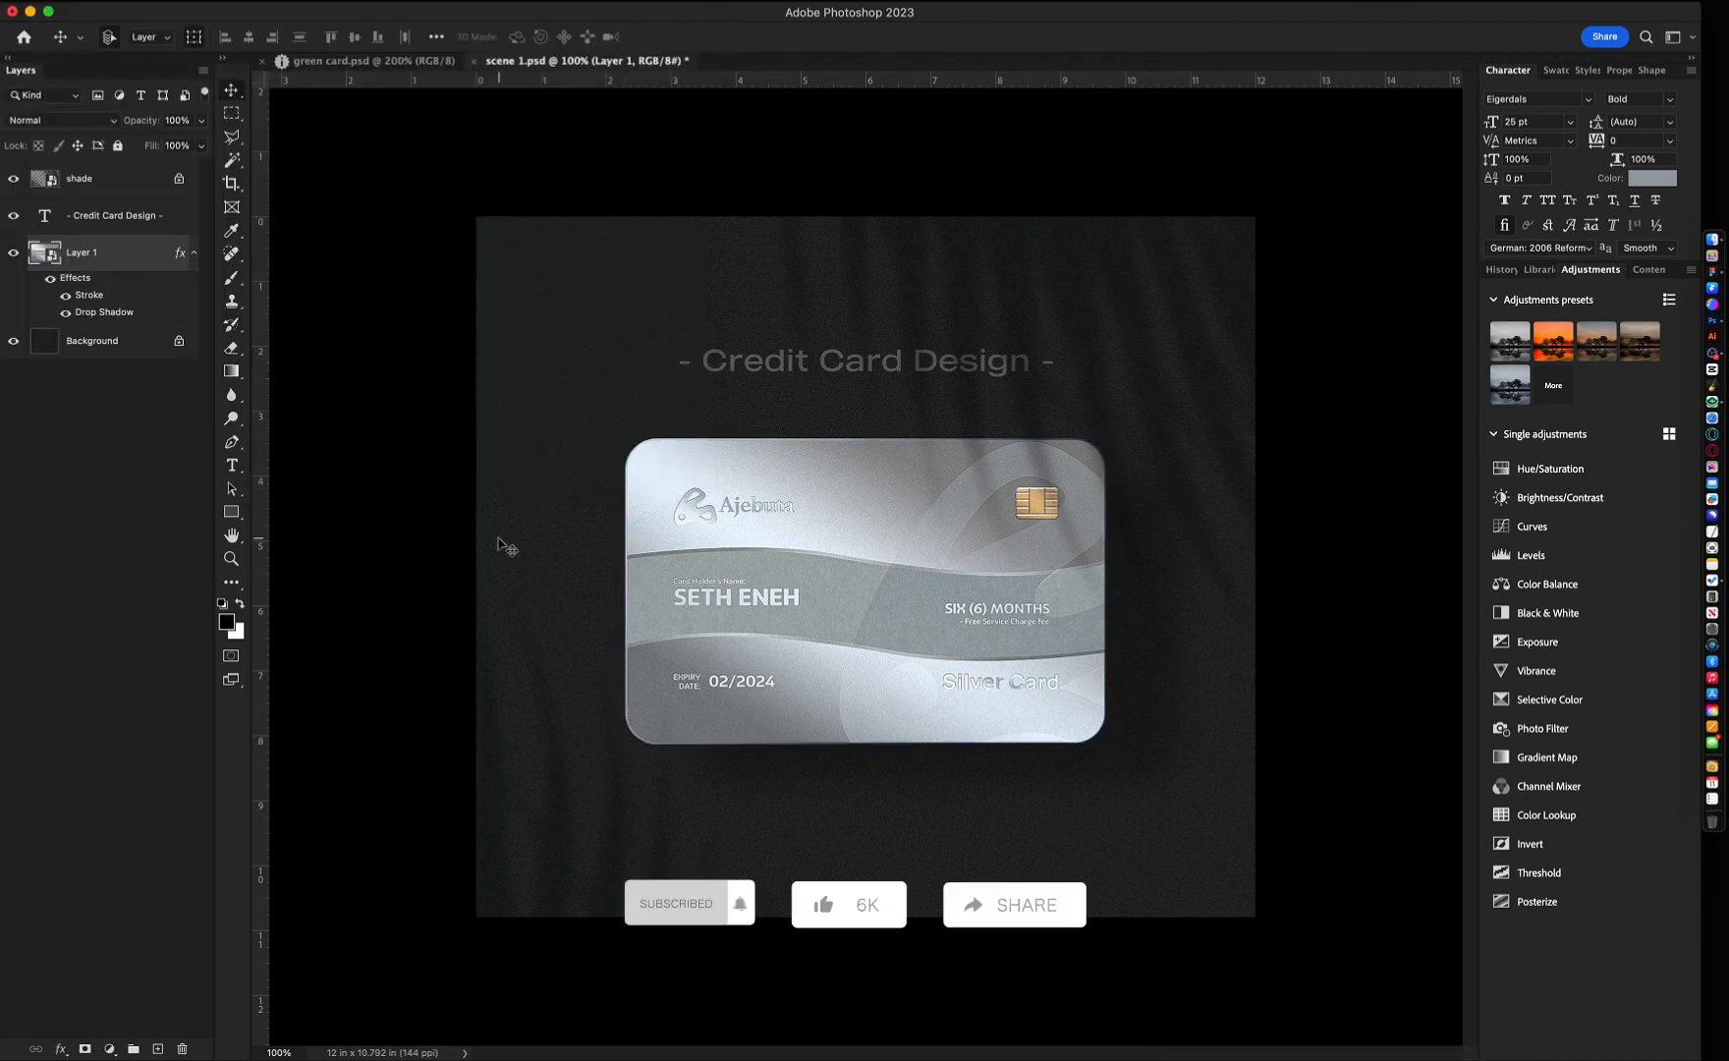
pyautogui.click(543, 493)
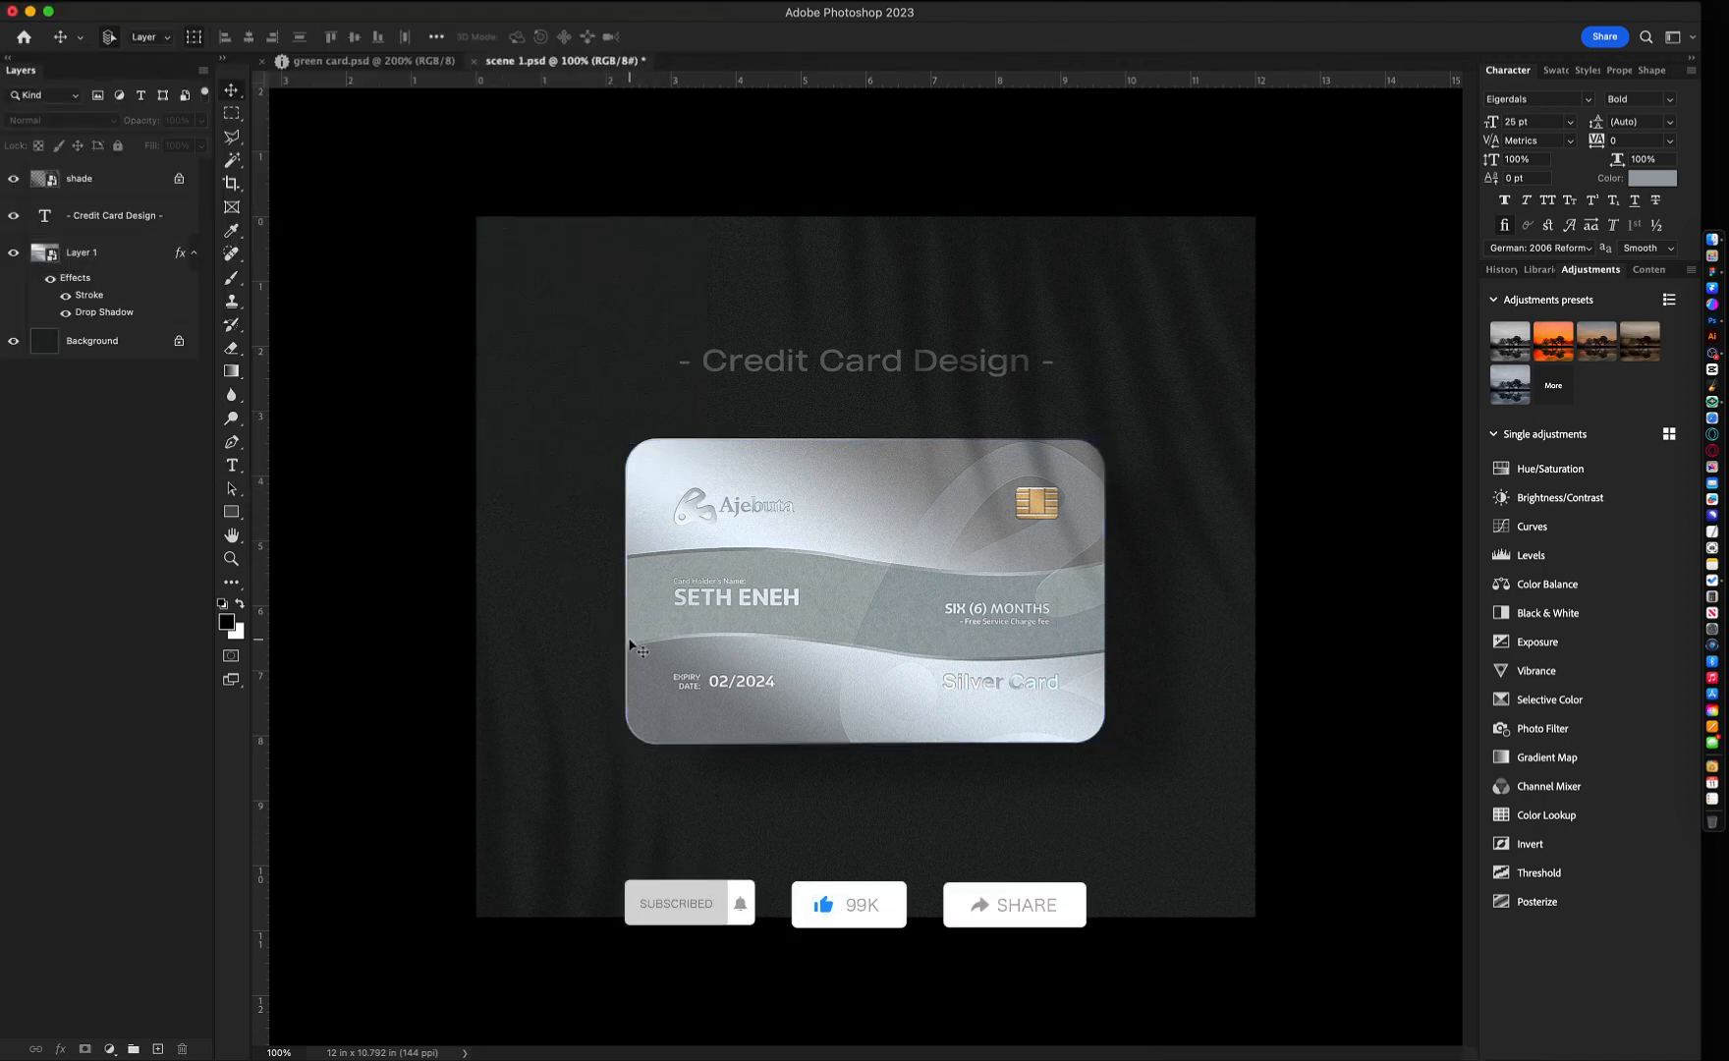
# - Save the finished scene as a PNG named "scene 1 silver card.png" in the credit card folder
pyautogui.press('shift+super+z')
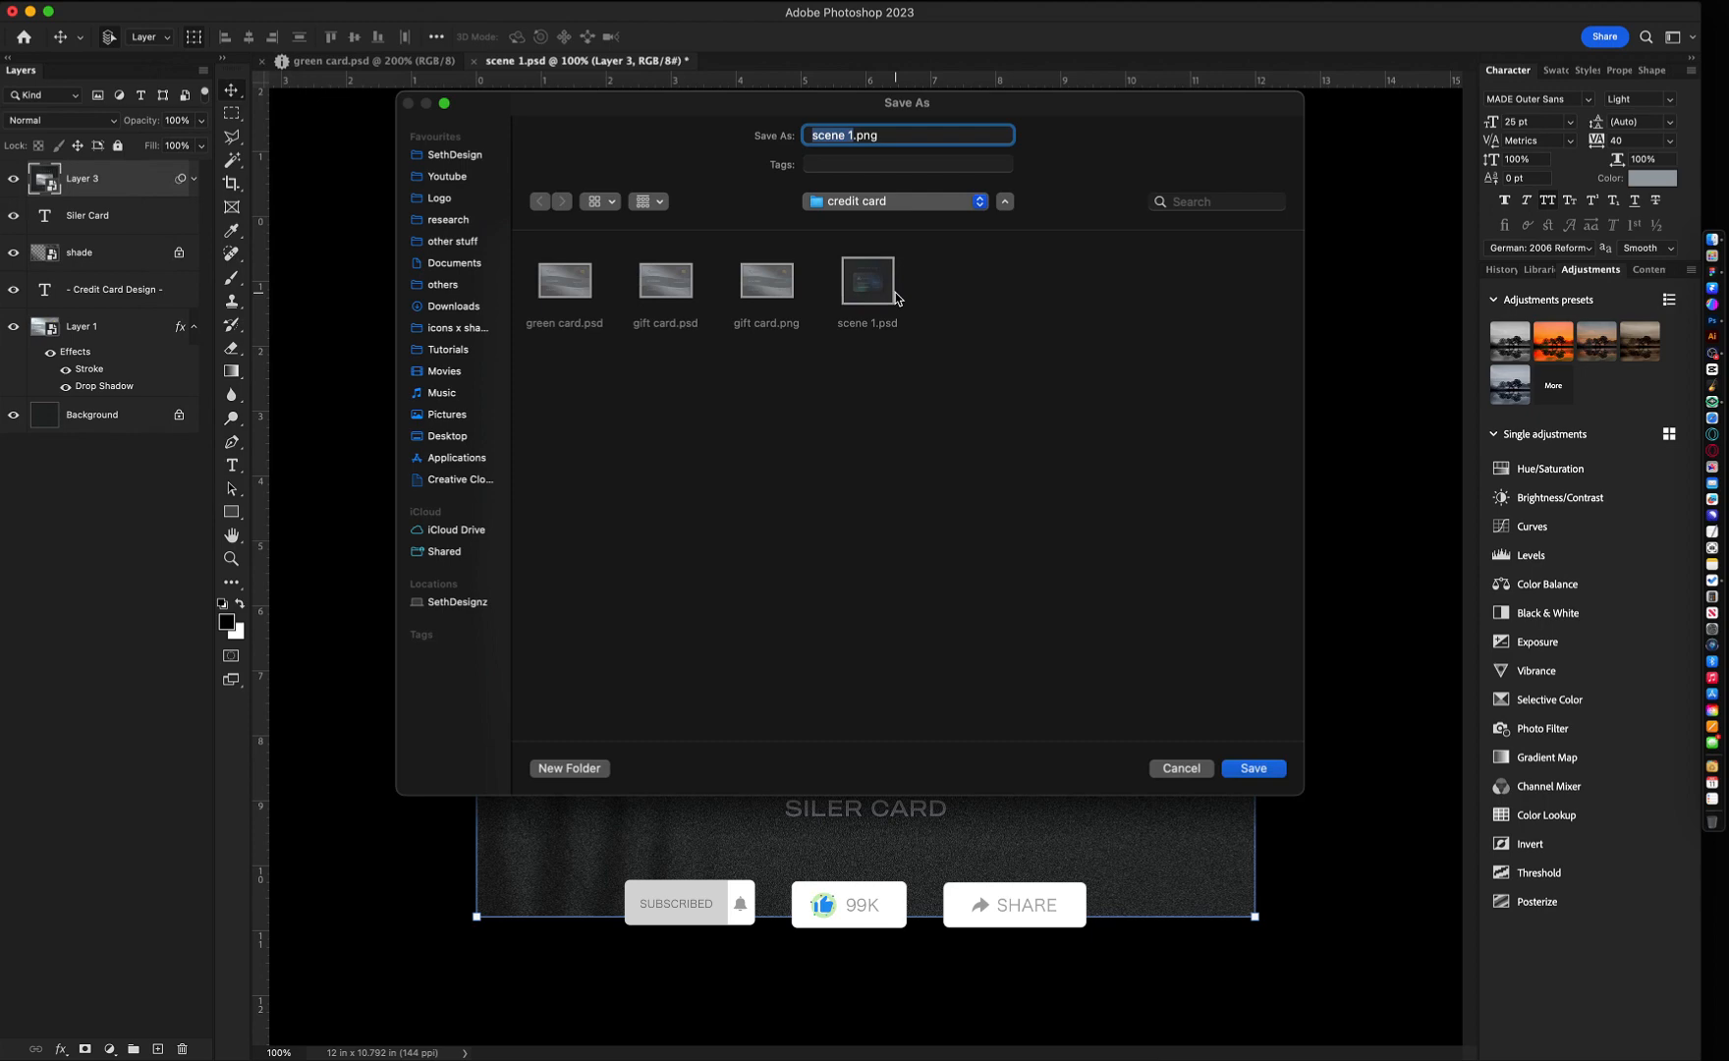
pyautogui.press('Right')
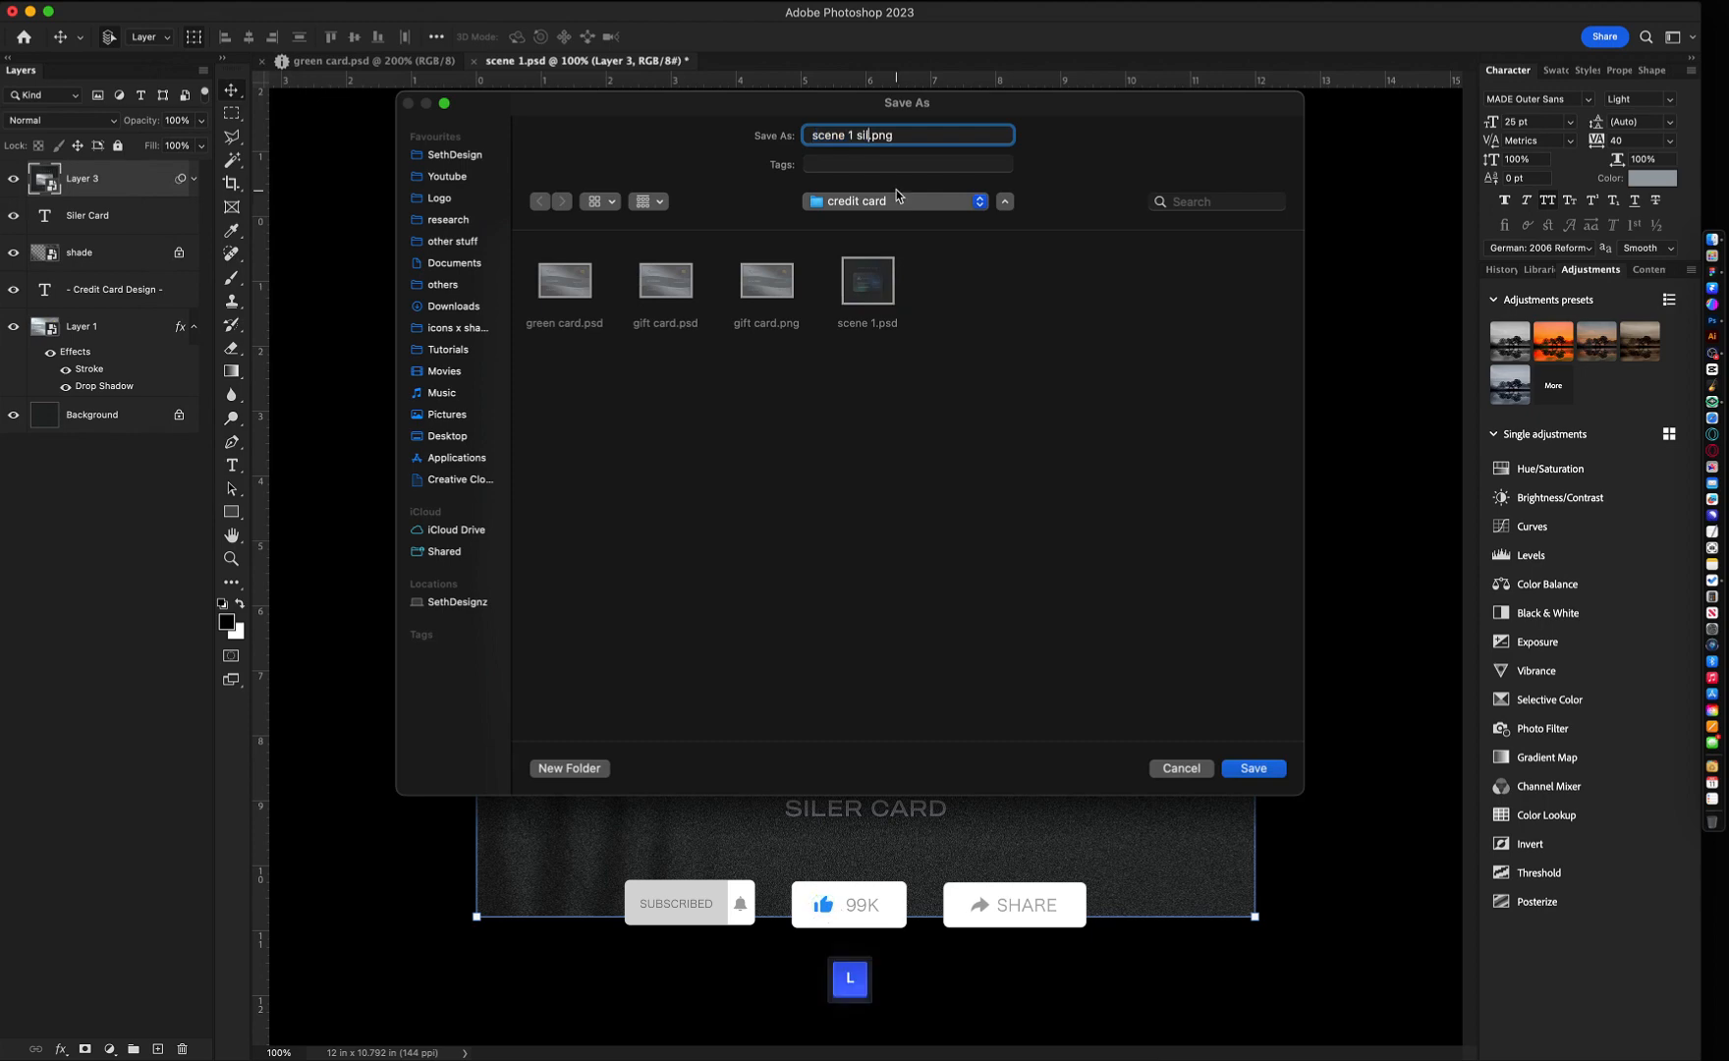
pyautogui.write('silver ')
pyautogui.write('card')
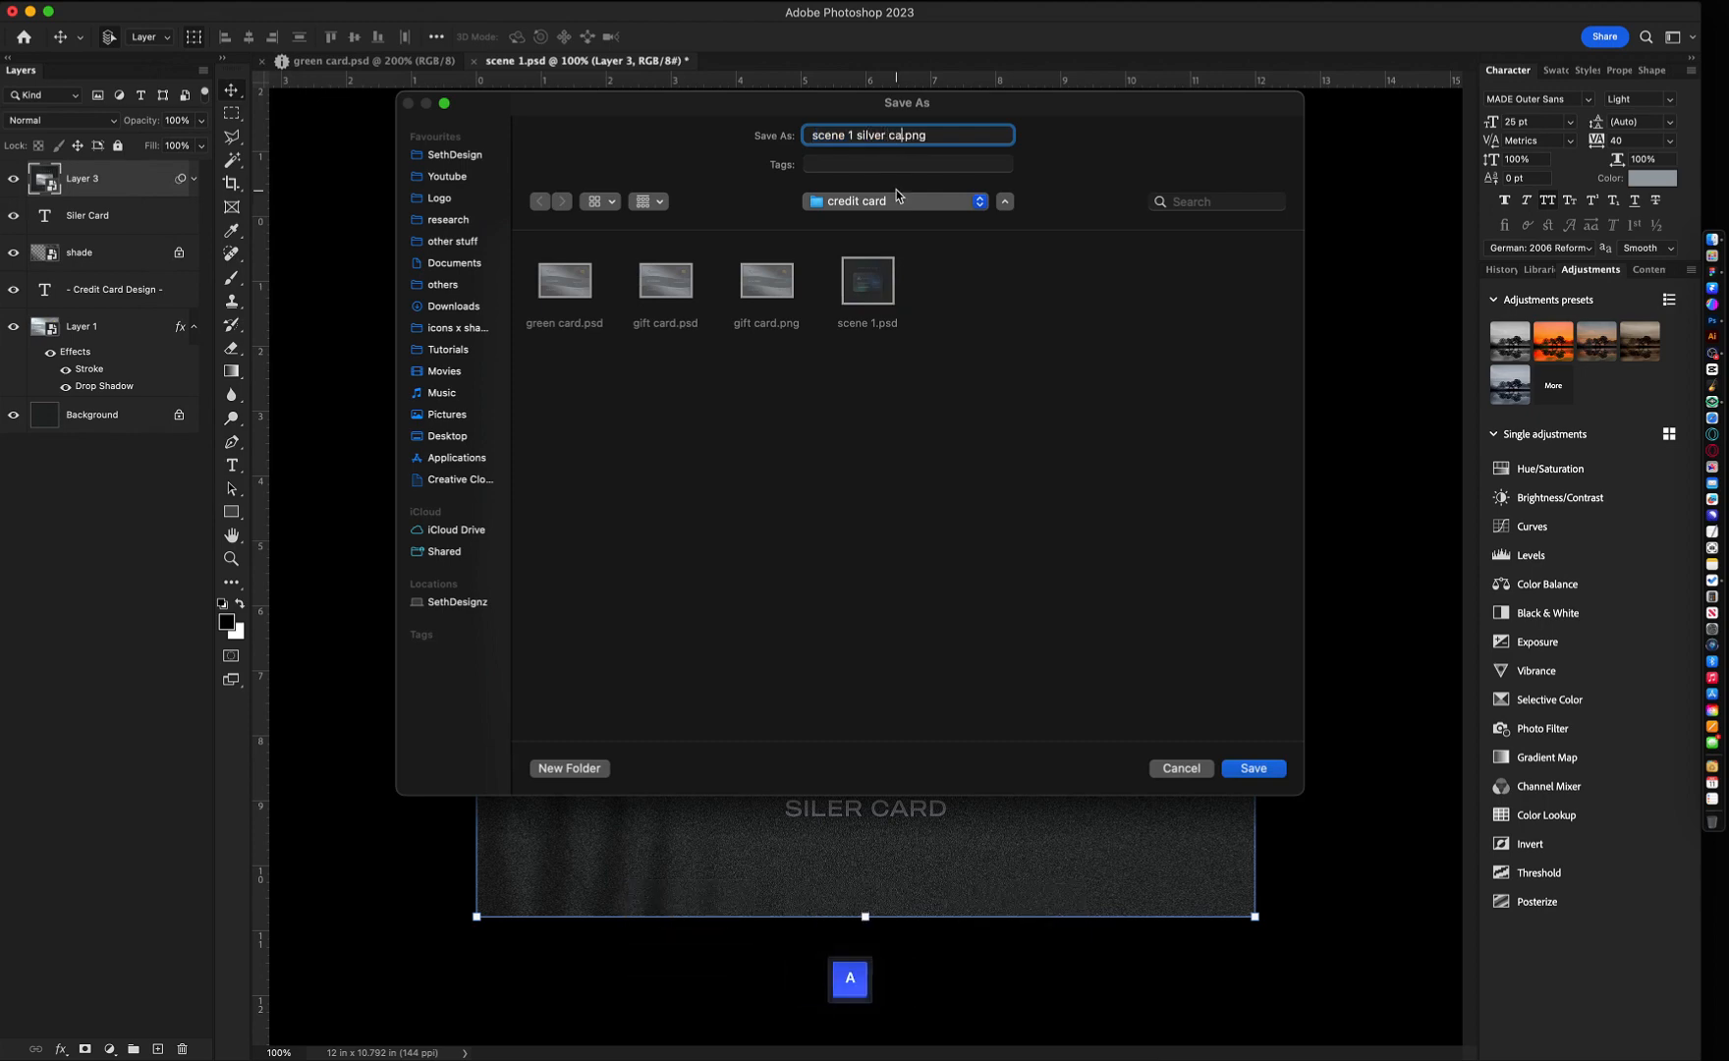
pyautogui.press('Return')
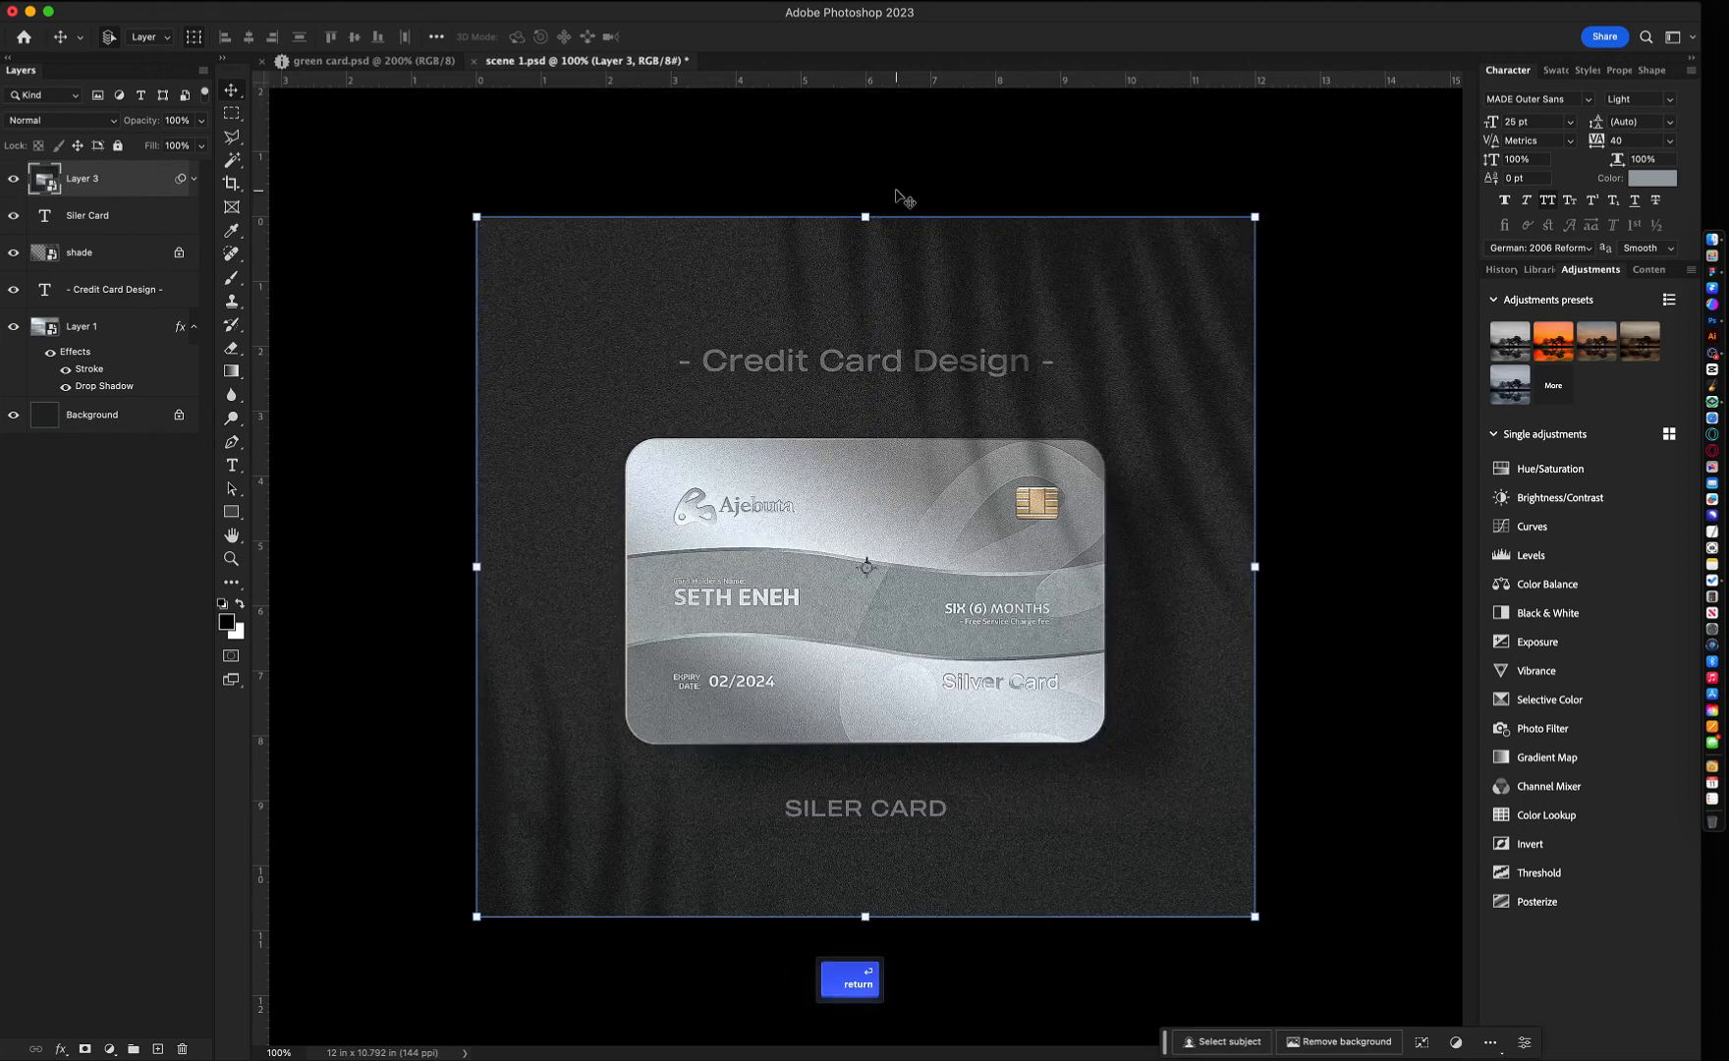